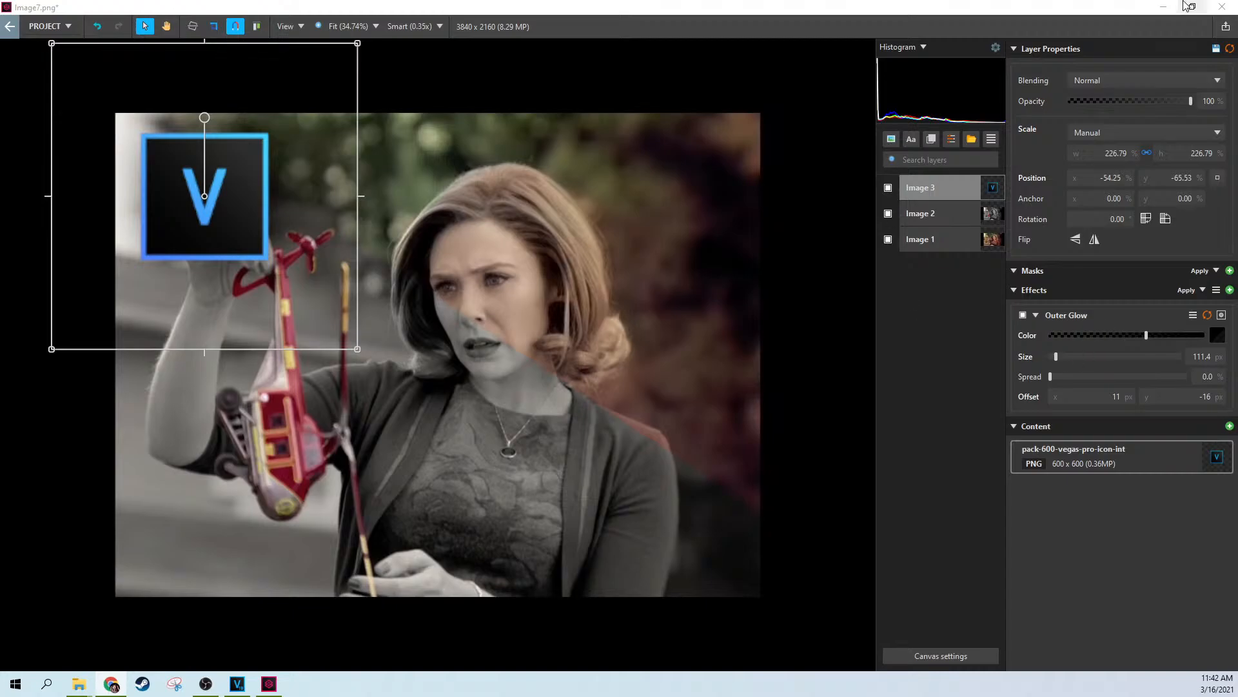
Switch to VEGAS Pro and examine the toy helicopter shots on the timeline between about 45 and 52 seconds
left_click(1164, 7)
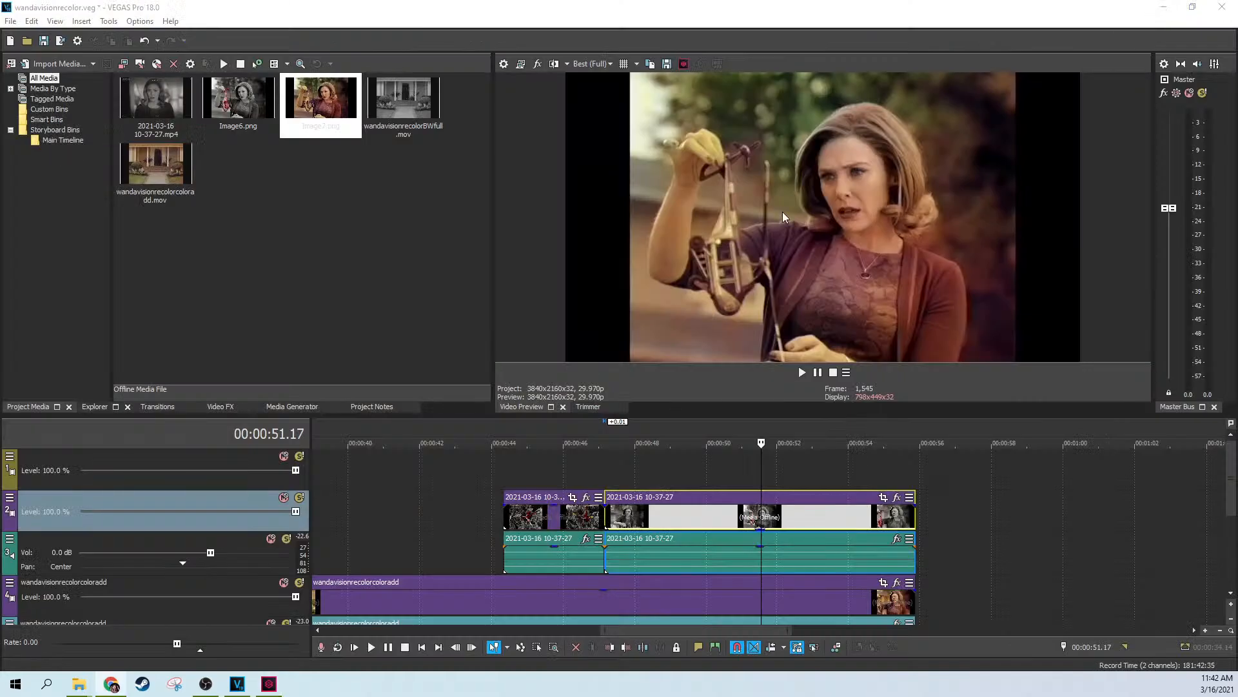
left_click(644, 486)
left_click(614, 478)
left_click(689, 480)
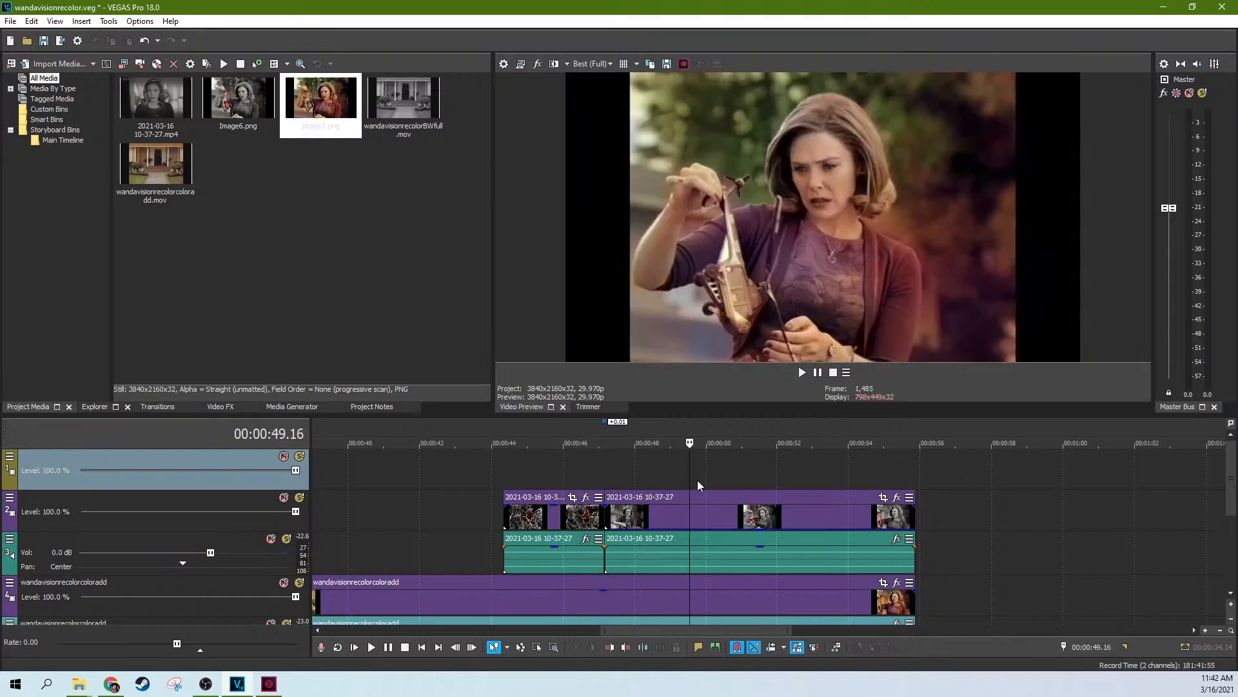
left_click(779, 481)
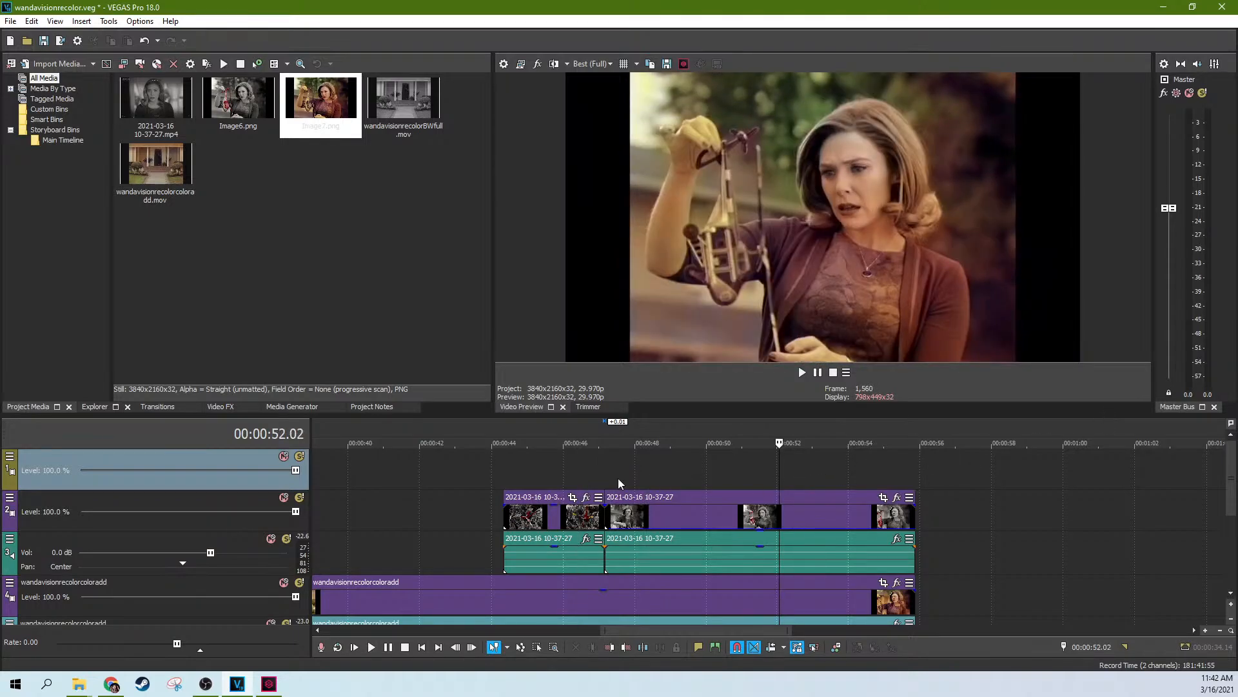
left_click(586, 475)
left_click(555, 474)
scroll(555, 477, "up", 3)
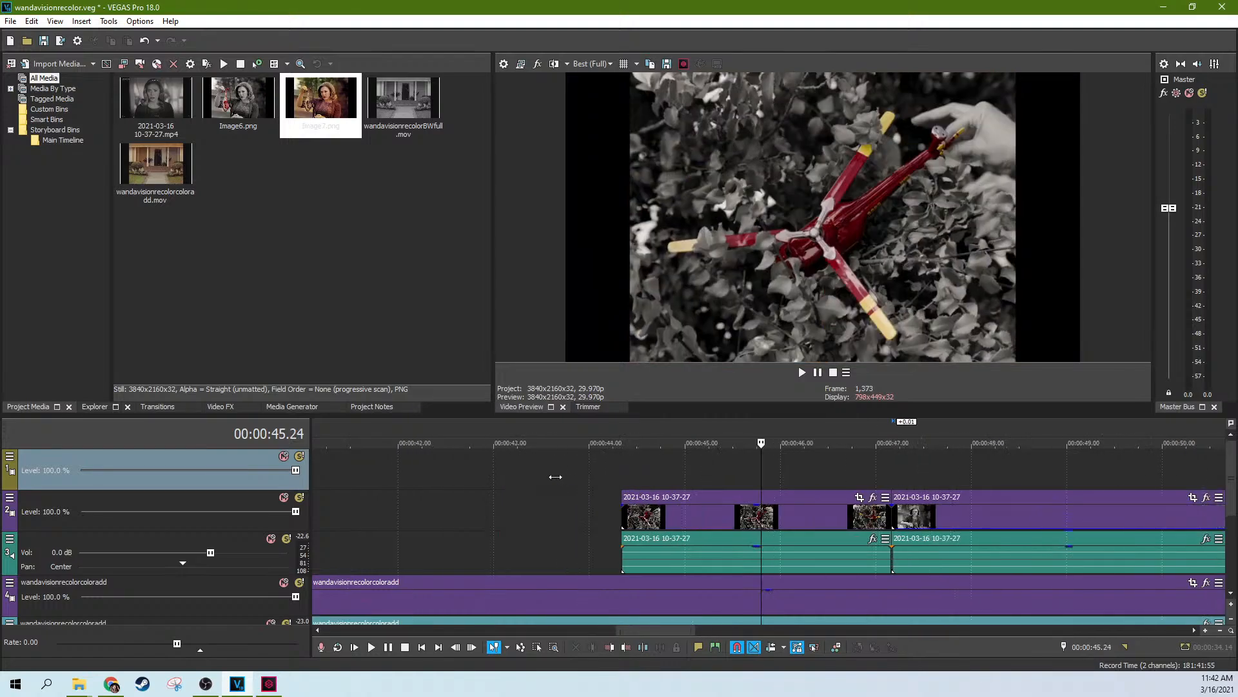
scroll(555, 477, "down", 3)
left_click(741, 477)
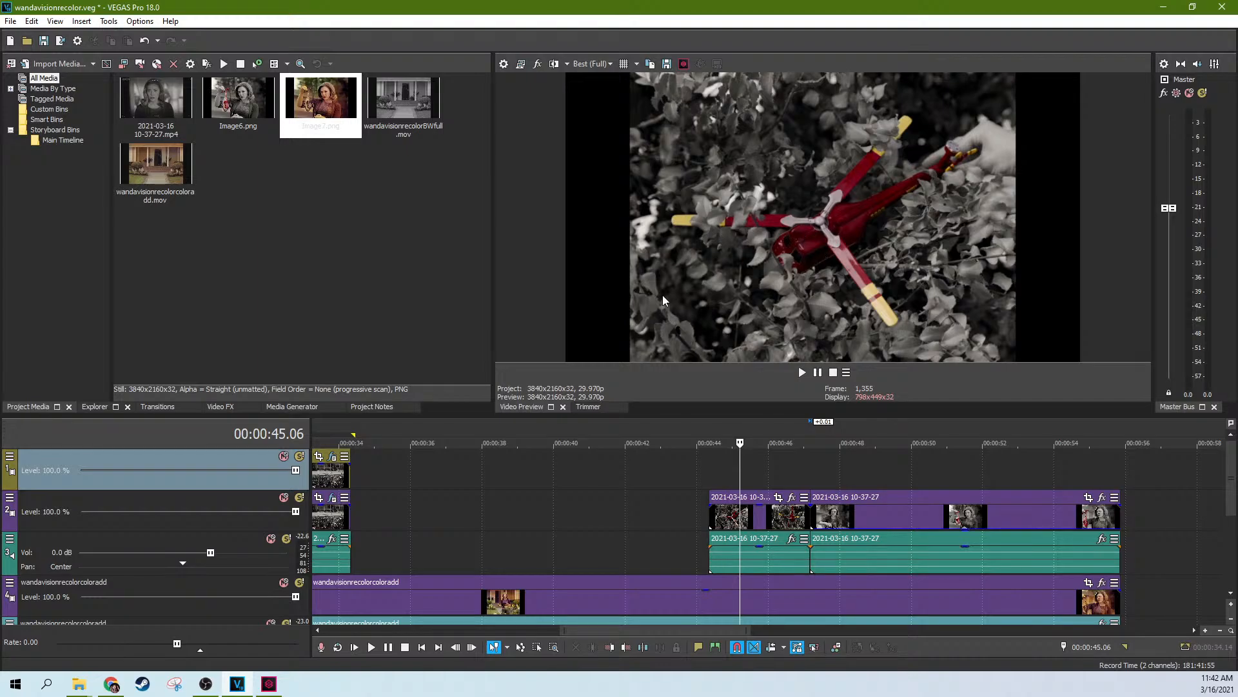
Compare the color footage with the helicopter close-up, and examine the stacked clips near 32 seconds on the upper tracks
left_click(462, 511)
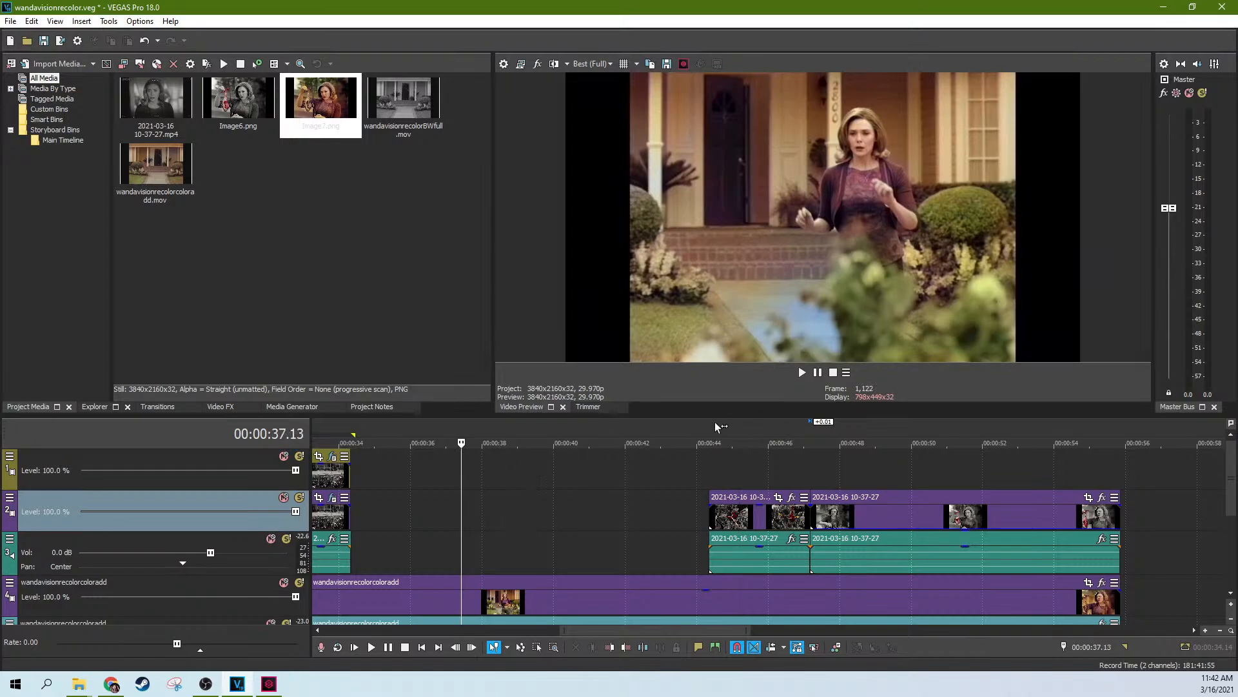
left_click(725, 459)
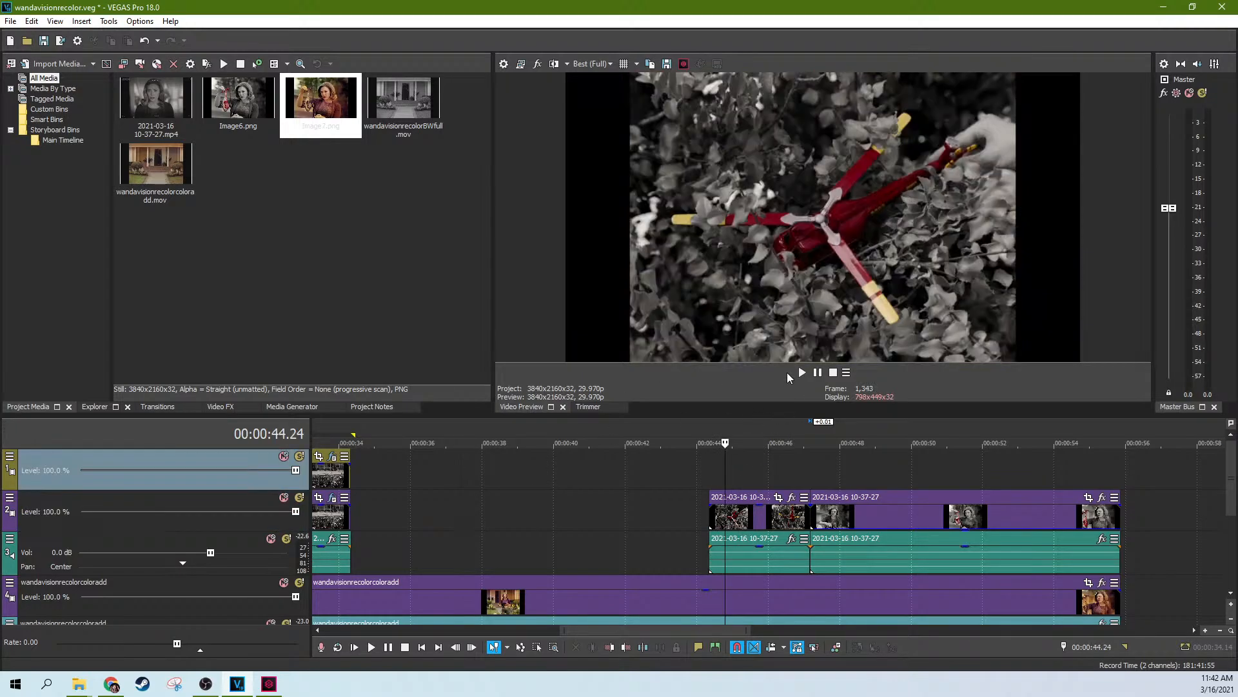
scroll(569, 485, "down", 4)
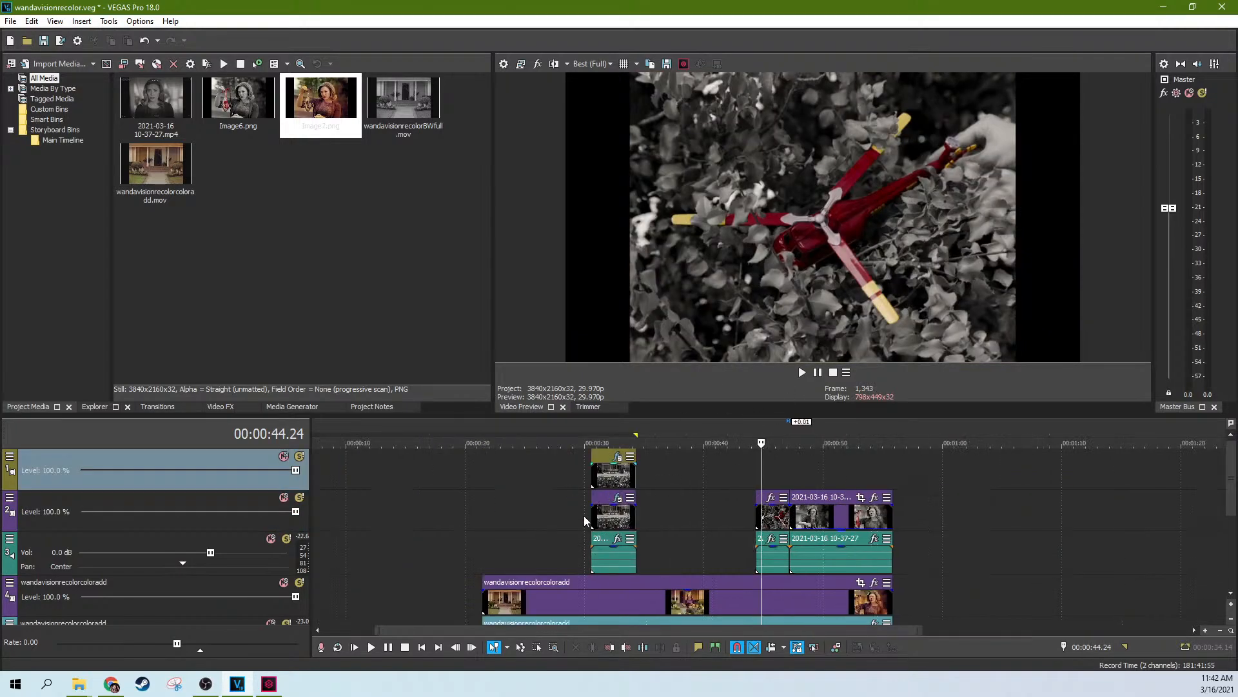
left_click(584, 520)
left_click(562, 518)
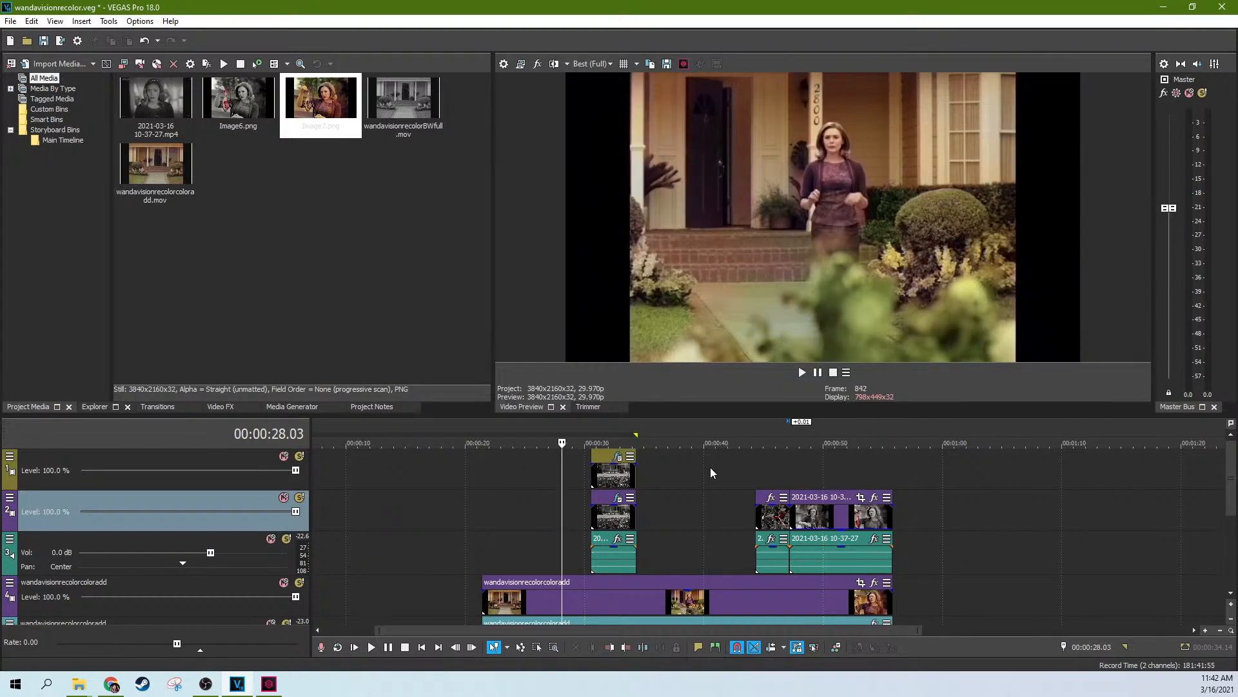
left_click(610, 479)
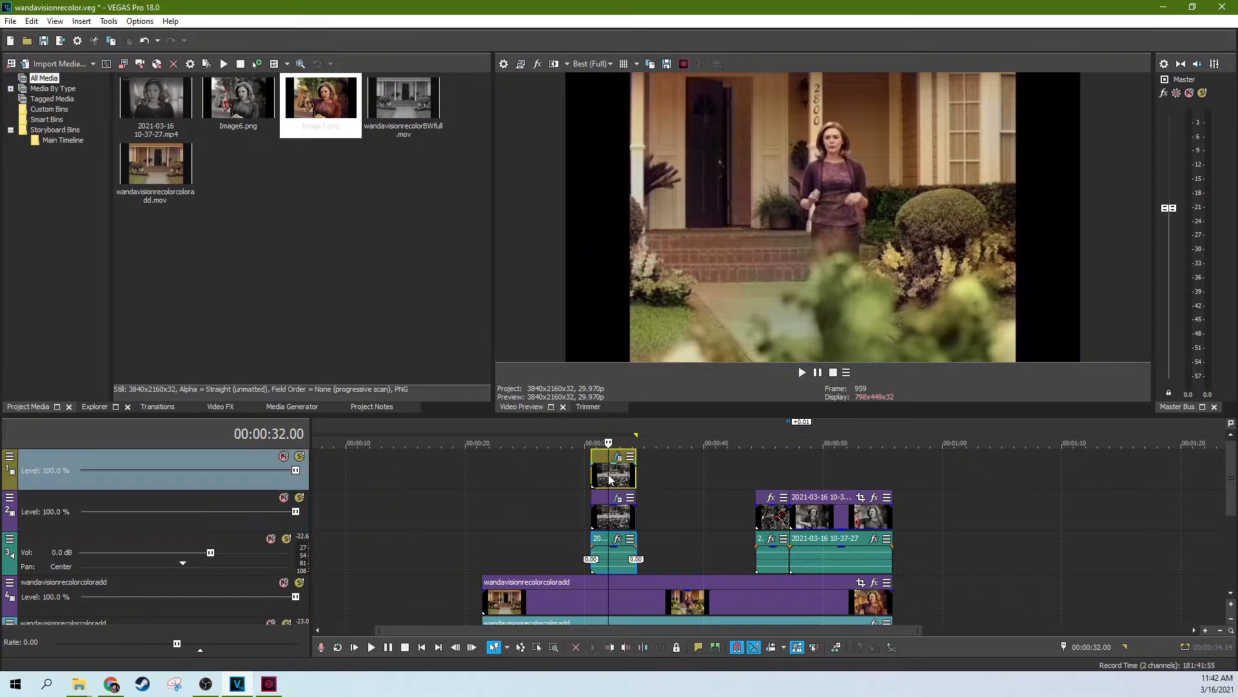
scroll(609, 474, "up", 10)
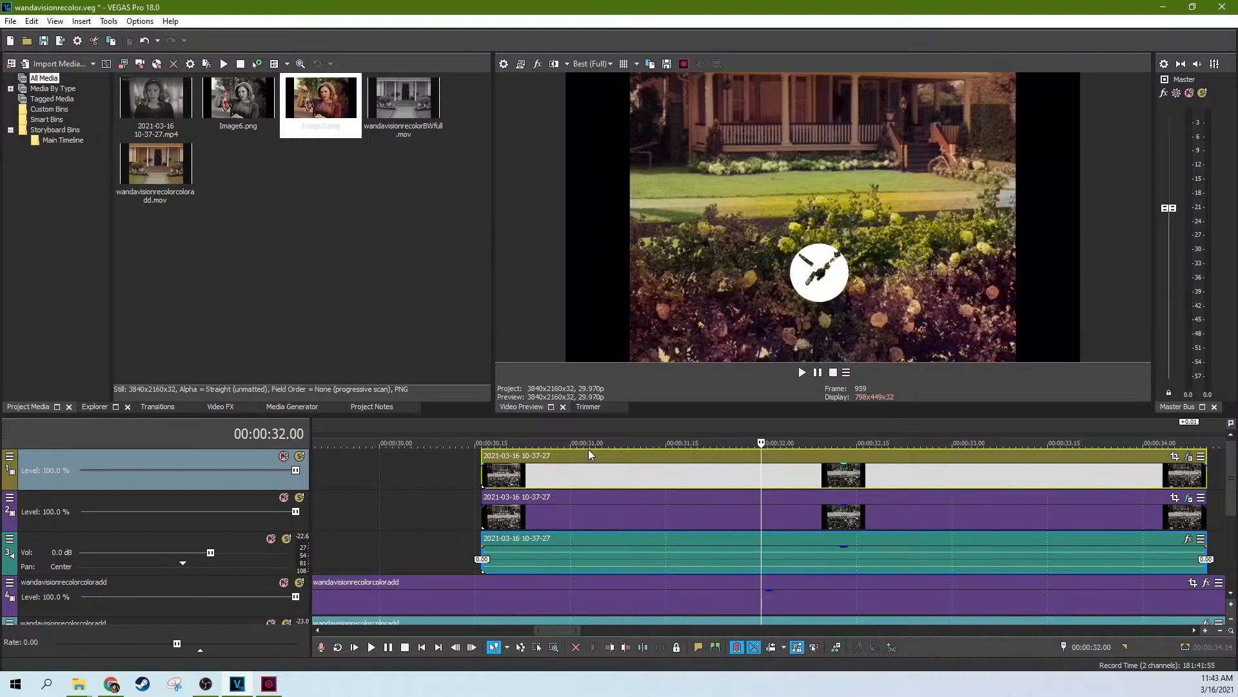
Examine how the white circular mask on the top-track clip follows the helicopter, starting from just before the clip begins
left_click(461, 459)
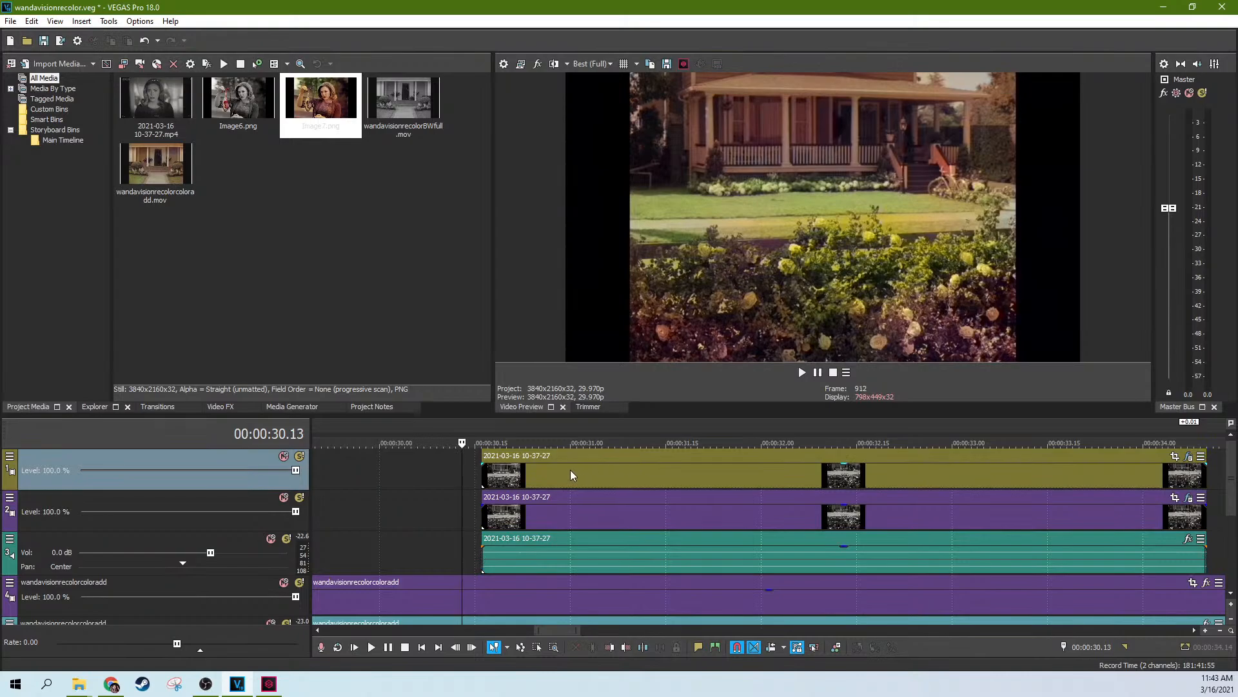
left_click(570, 475)
left_click(803, 476)
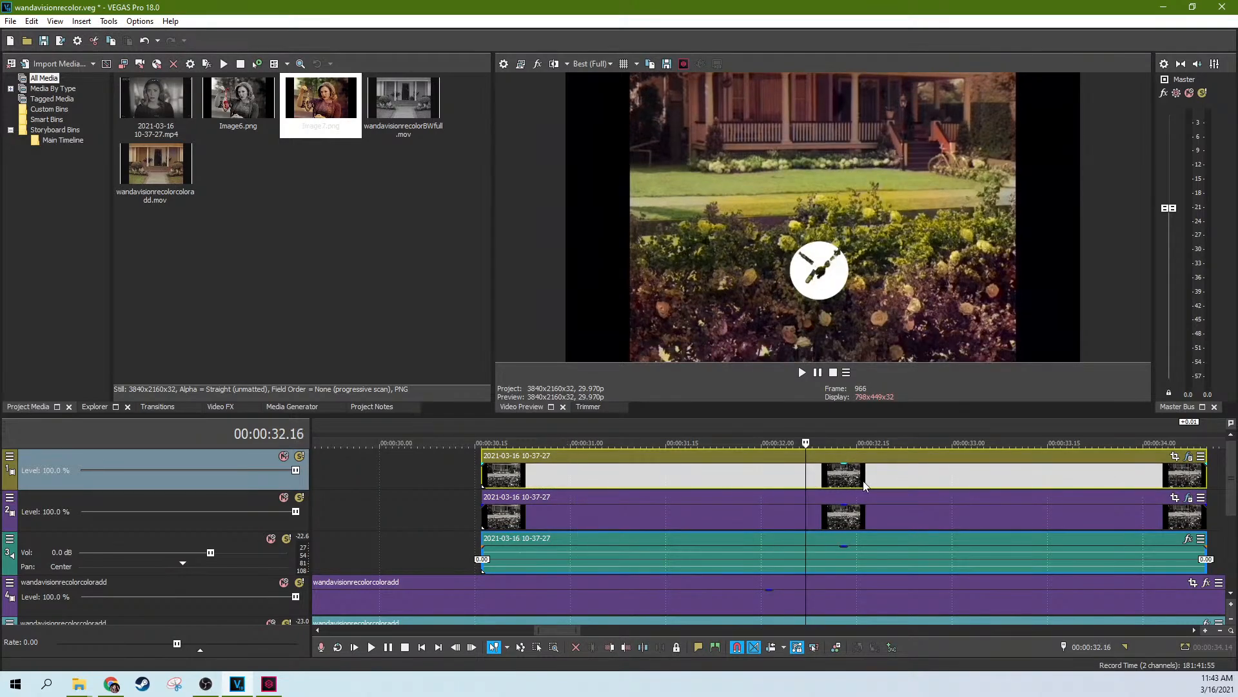
left_click(864, 485)
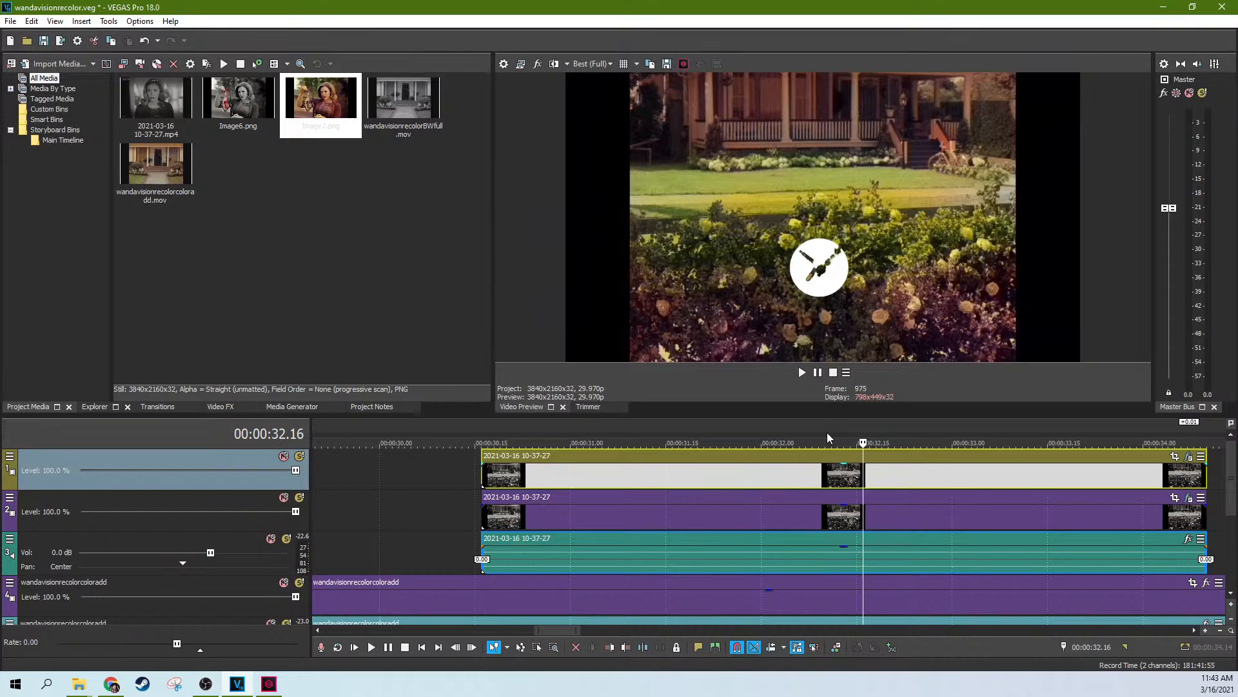
left_click(839, 477)
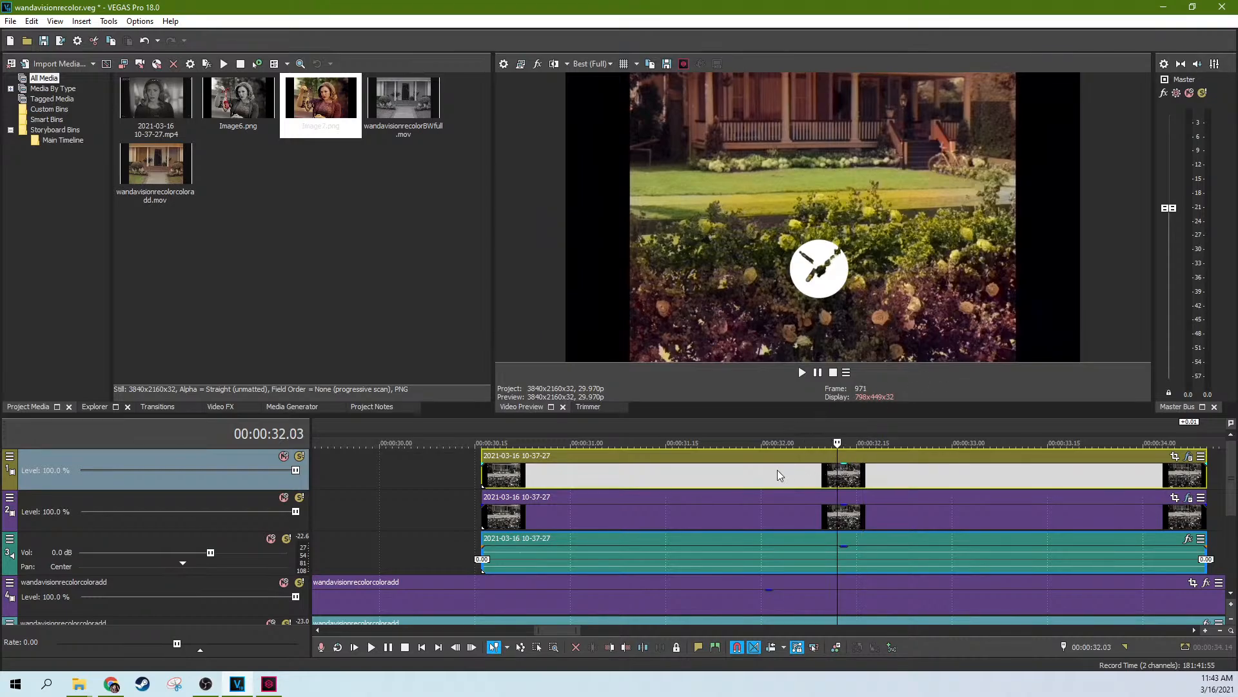
left_click(780, 472)
left_click(819, 471)
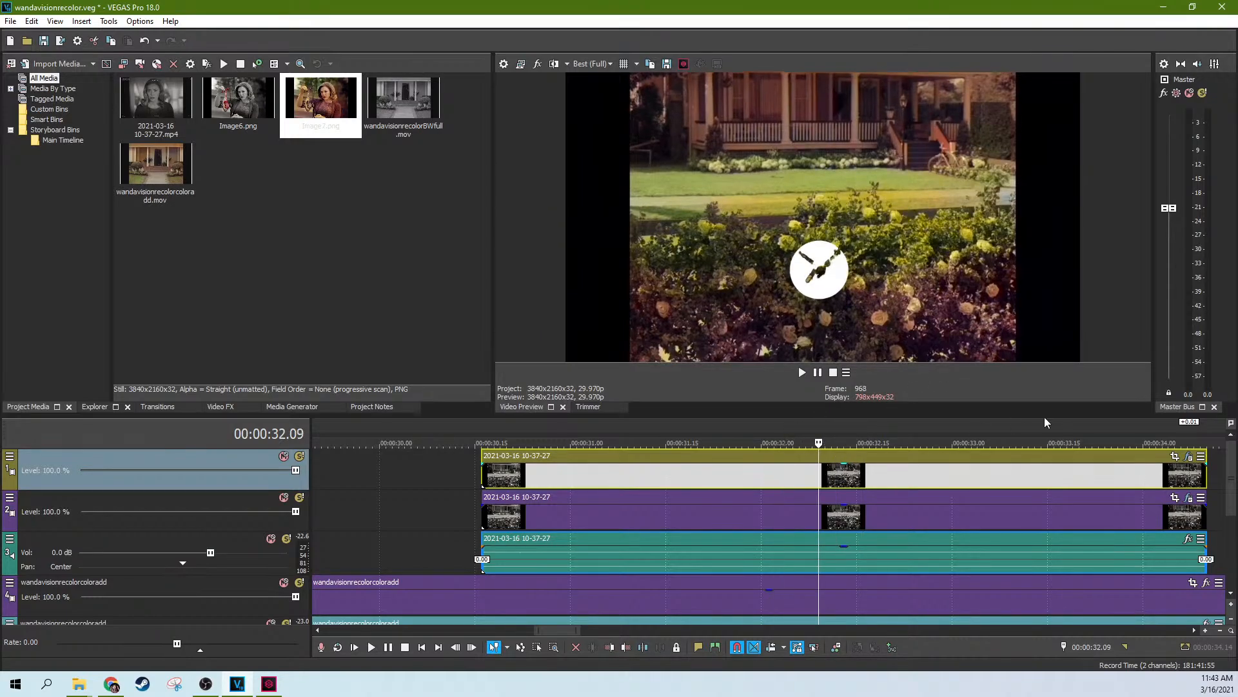
left_click(1189, 457)
left_click(187, 269)
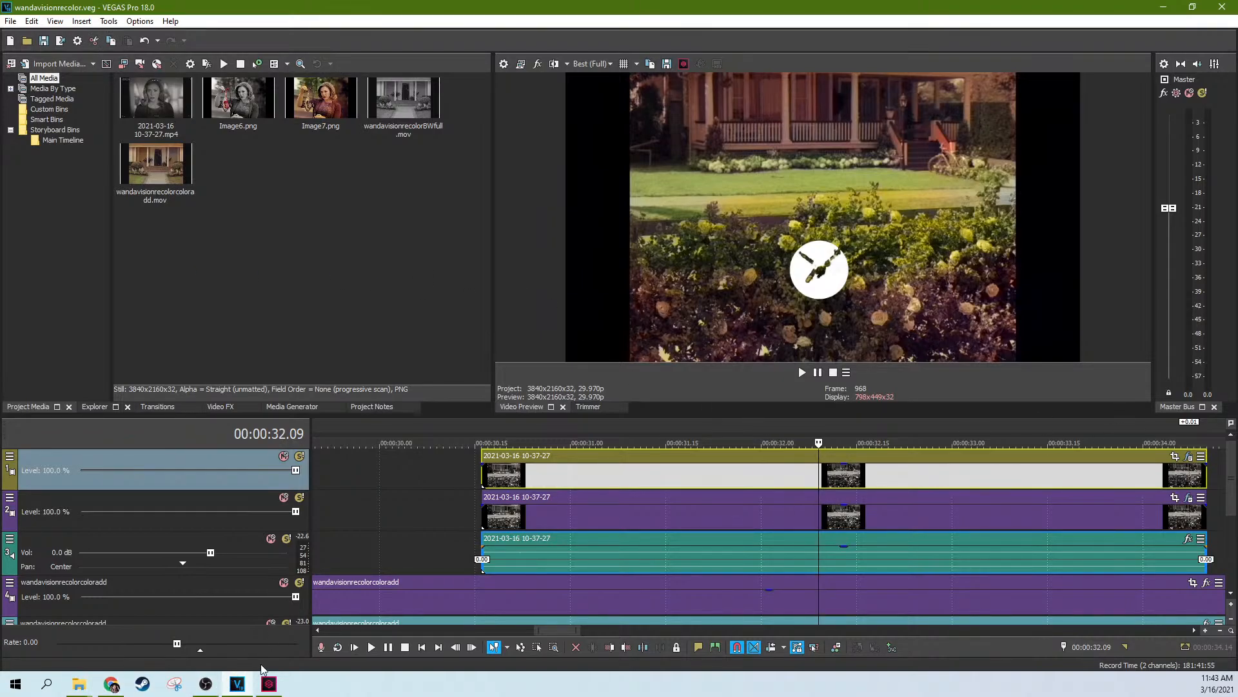
Review the circular mask's movement across the top-track clip up to about 33 seconds
left_click(753, 475)
left_click(792, 476)
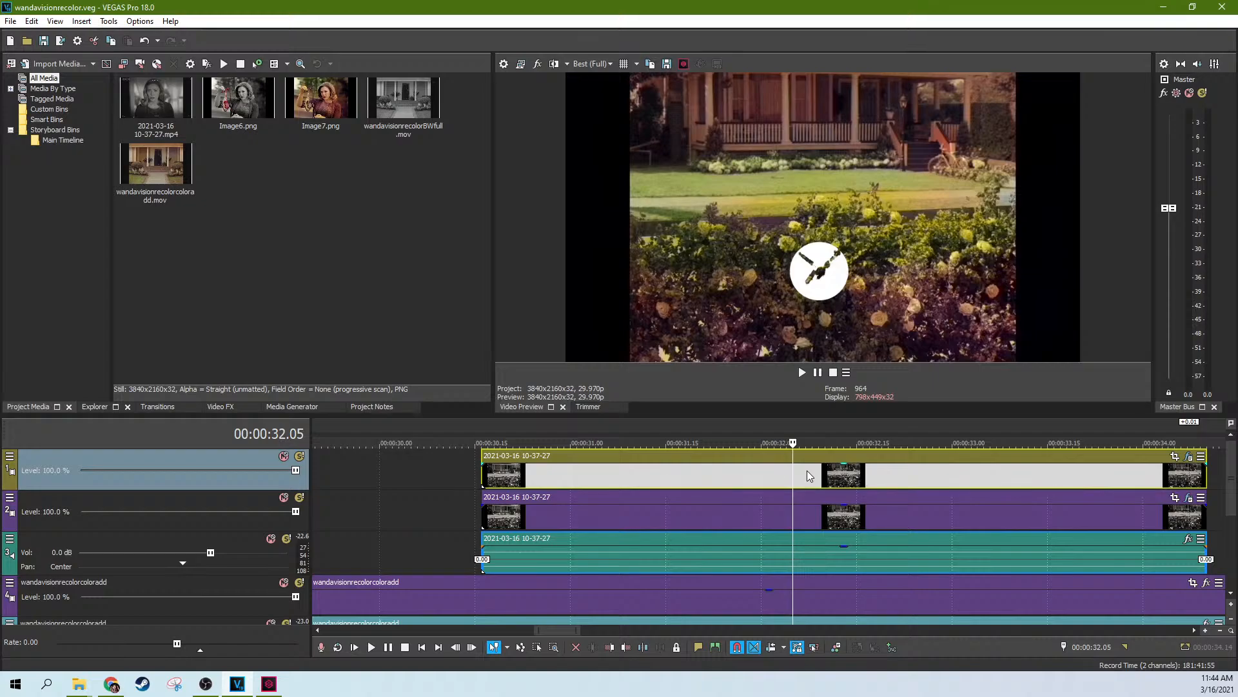
left_click(710, 476)
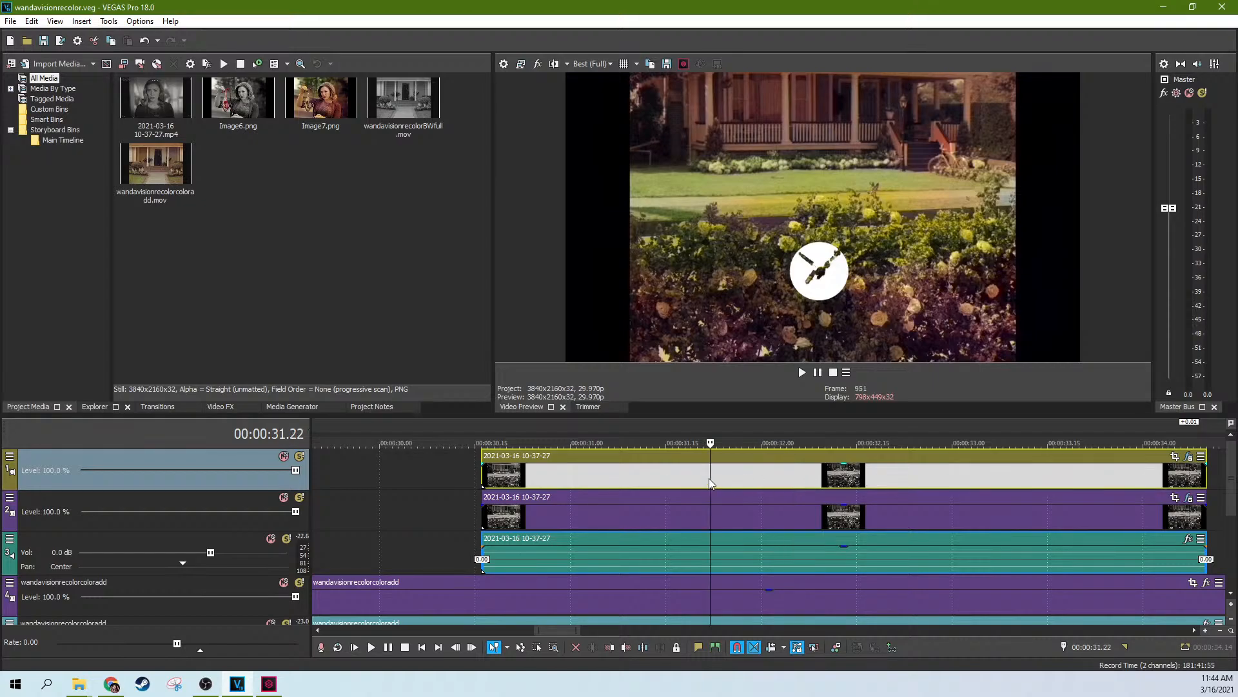
left_click(767, 476)
left_click(825, 477)
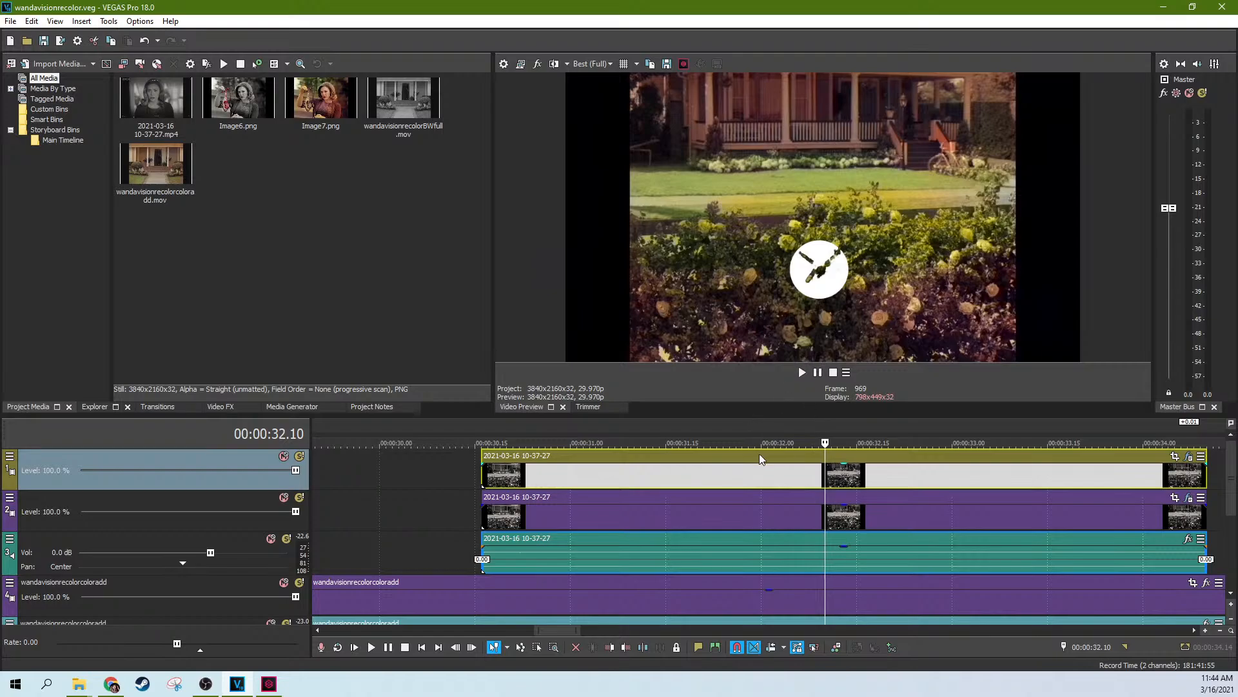
left_click(768, 478)
left_click(818, 475)
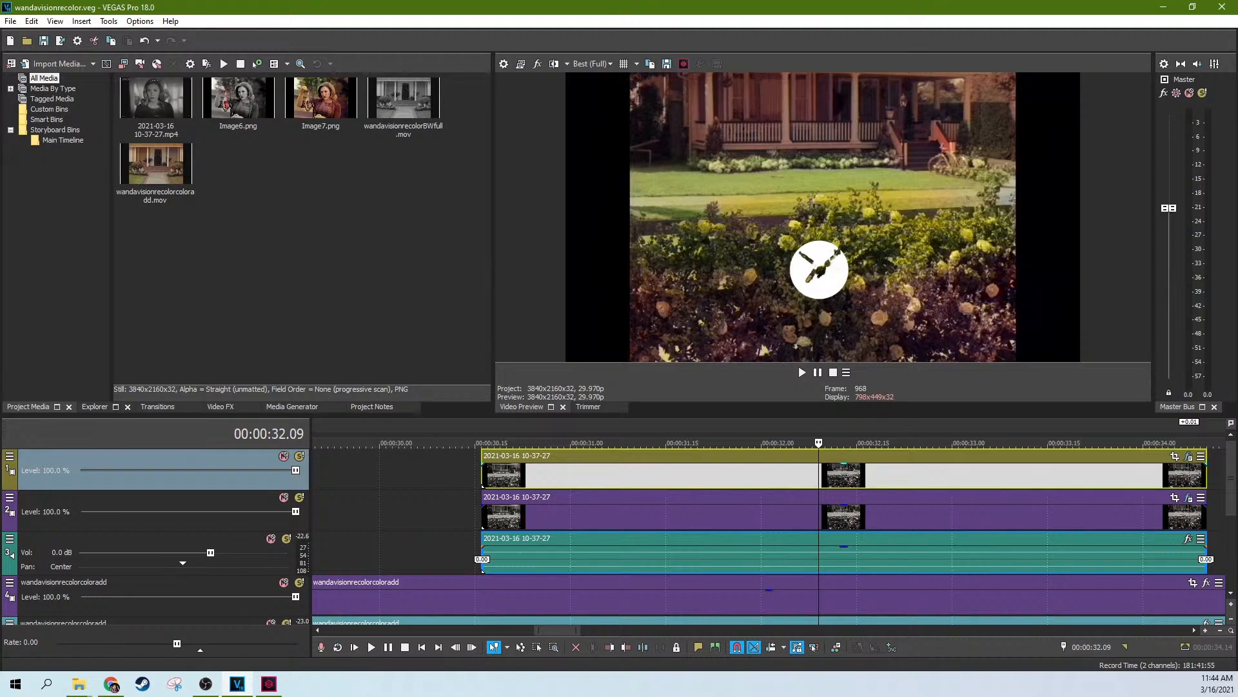
key("alt+Tab")
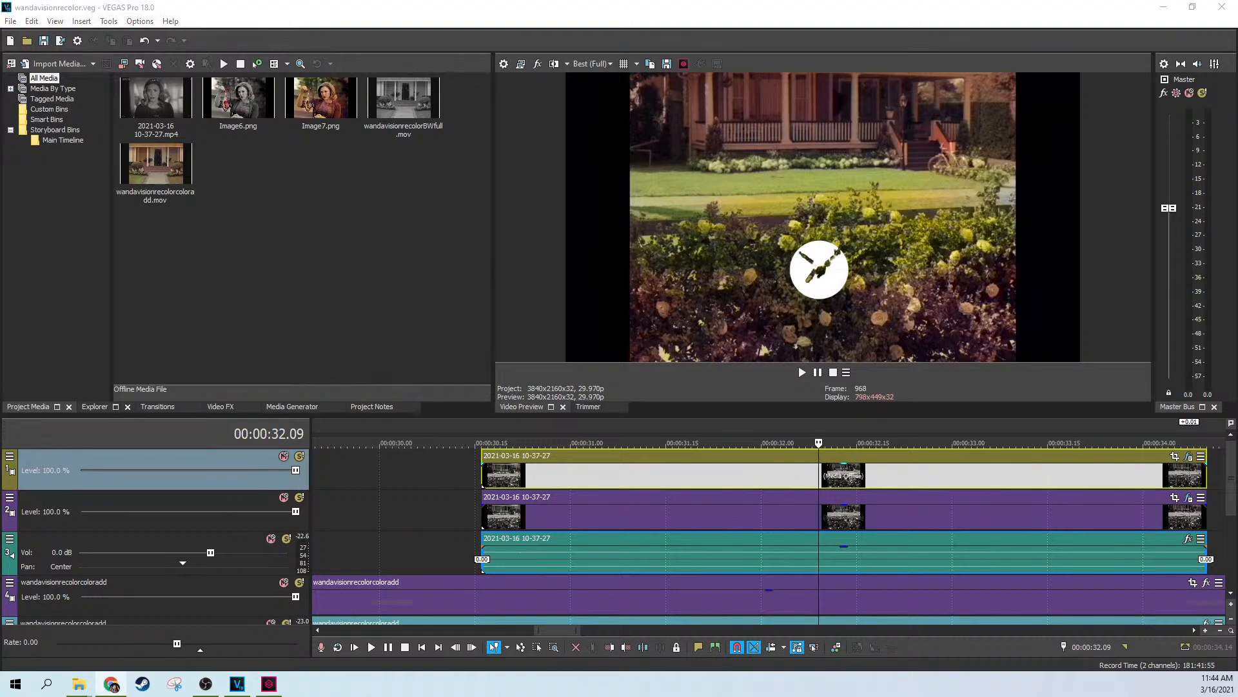
key("alt+Tab")
left_click(672, 477)
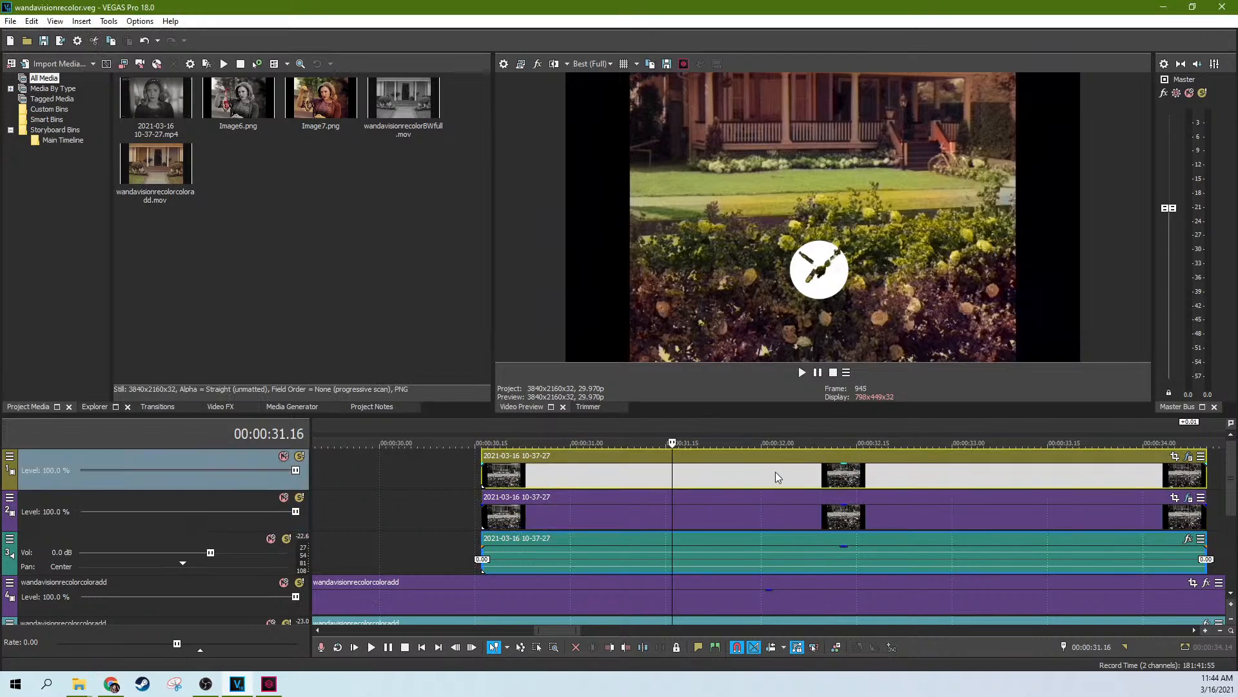
scroll(779, 476, "down", 1)
left_click(898, 499)
left_click(955, 478)
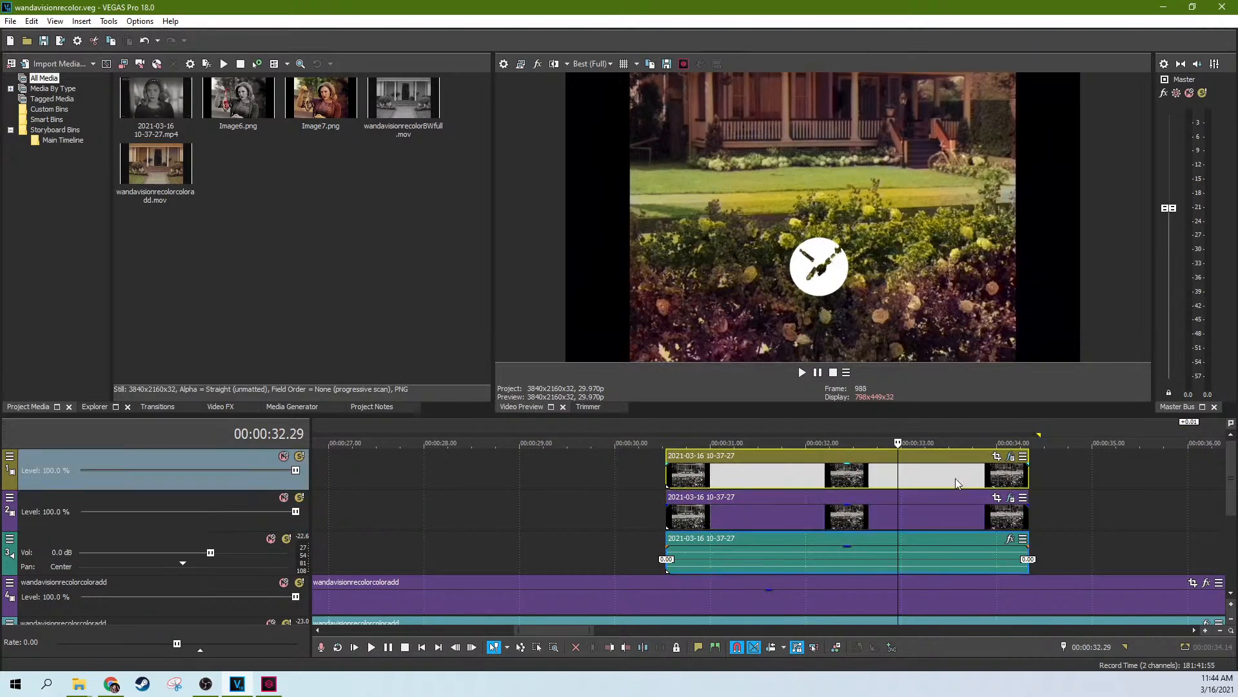
Open the top-track clip's video effects, place their window beside the preview, and go to the Bézier Masking keyframe at 00:00:02.01
left_click(1010, 457)
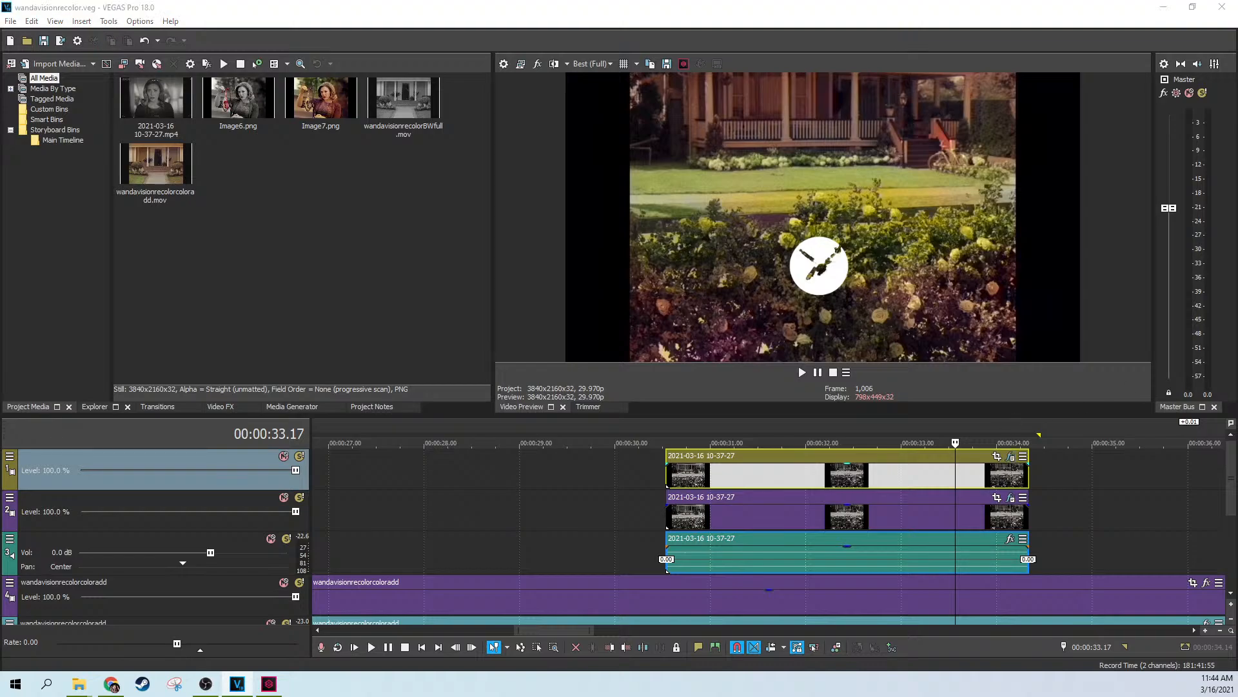
left_click_drag(1237, 223, 374, 68)
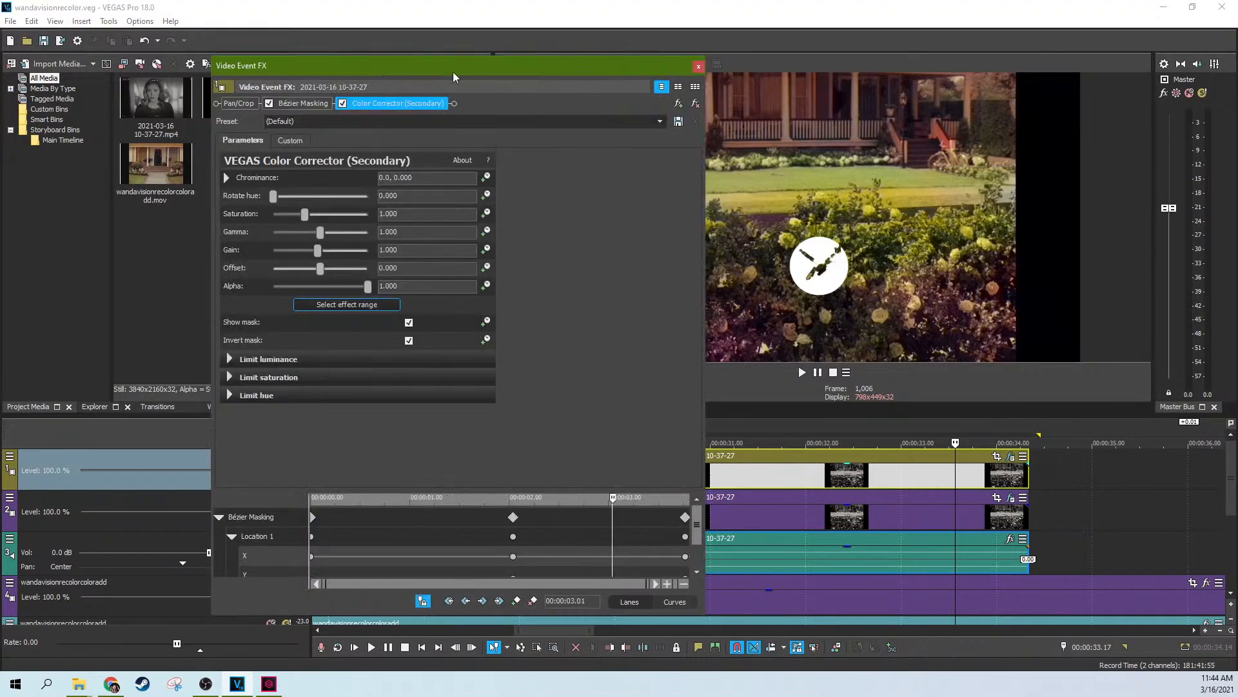
left_click_drag(453, 76, 374, 75)
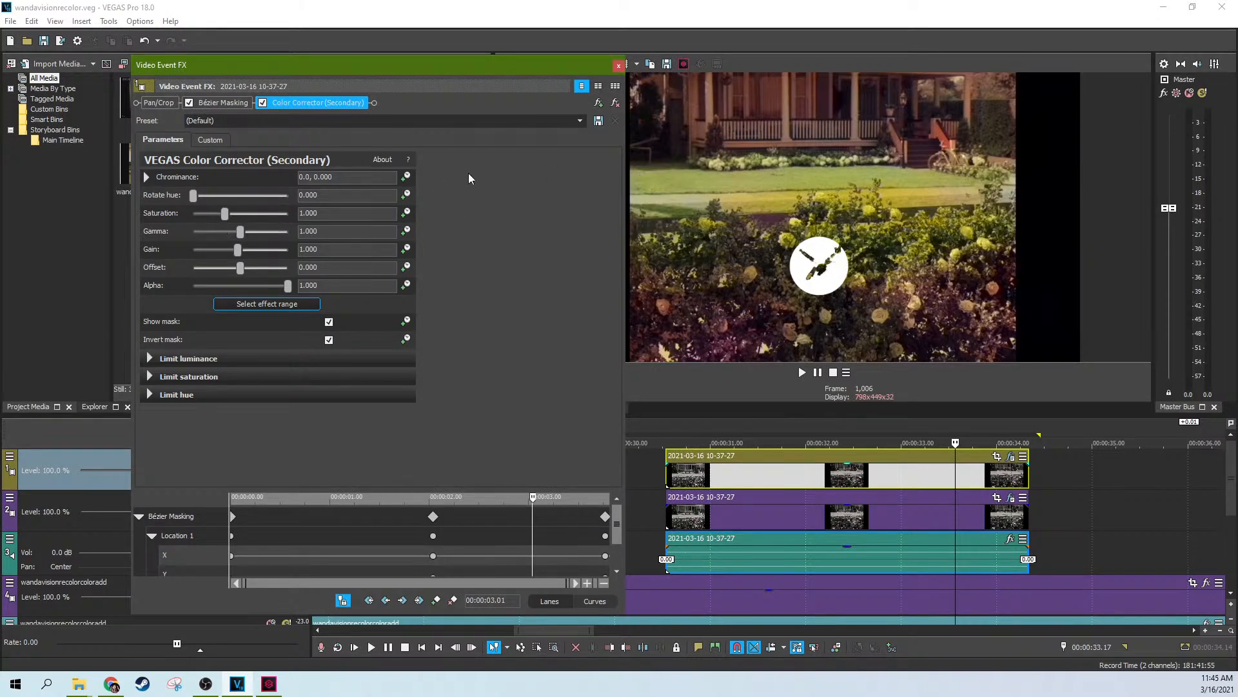
left_click_drag(517, 71, 455, 80)
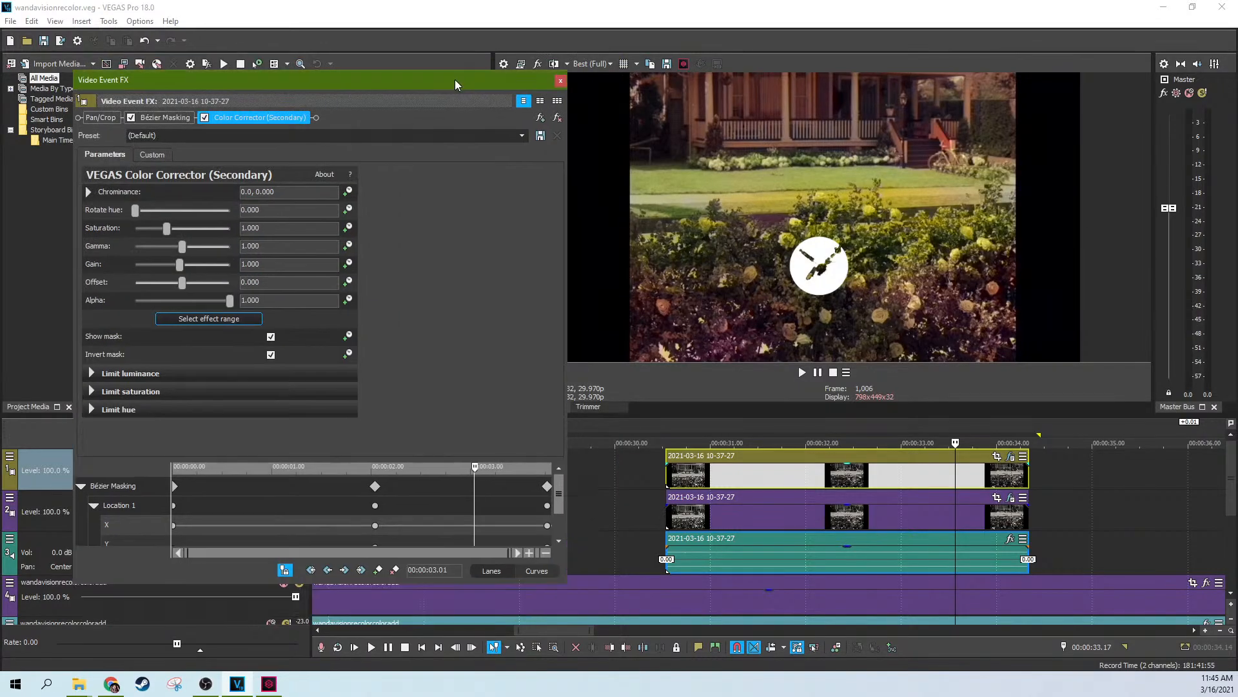
left_click(375, 488)
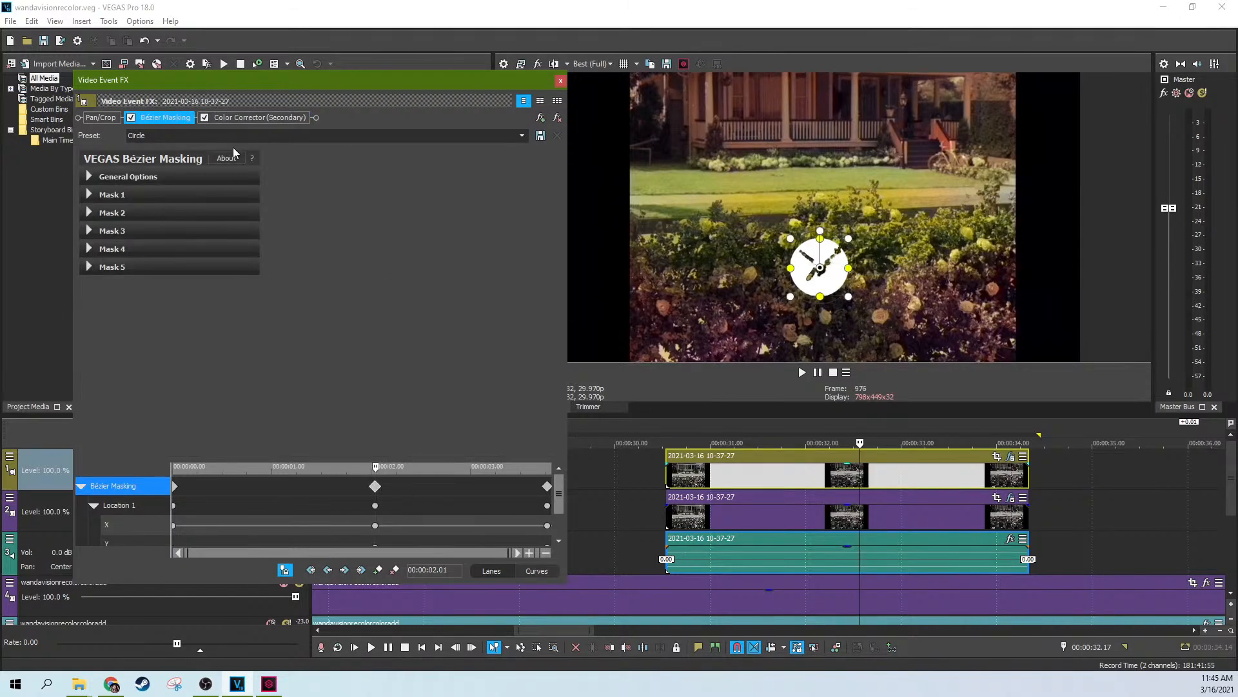
Disable the Color Corrector (Secondary) effect on the top-track clip
left_click(233, 120)
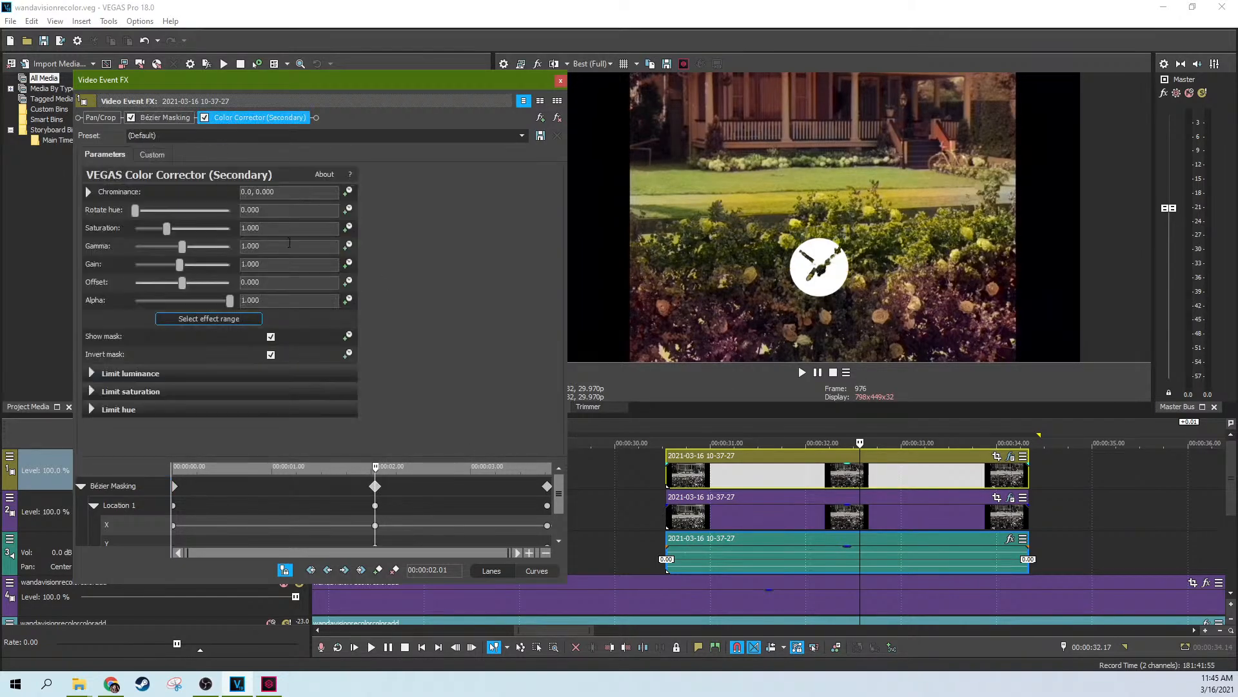
left_click(204, 118)
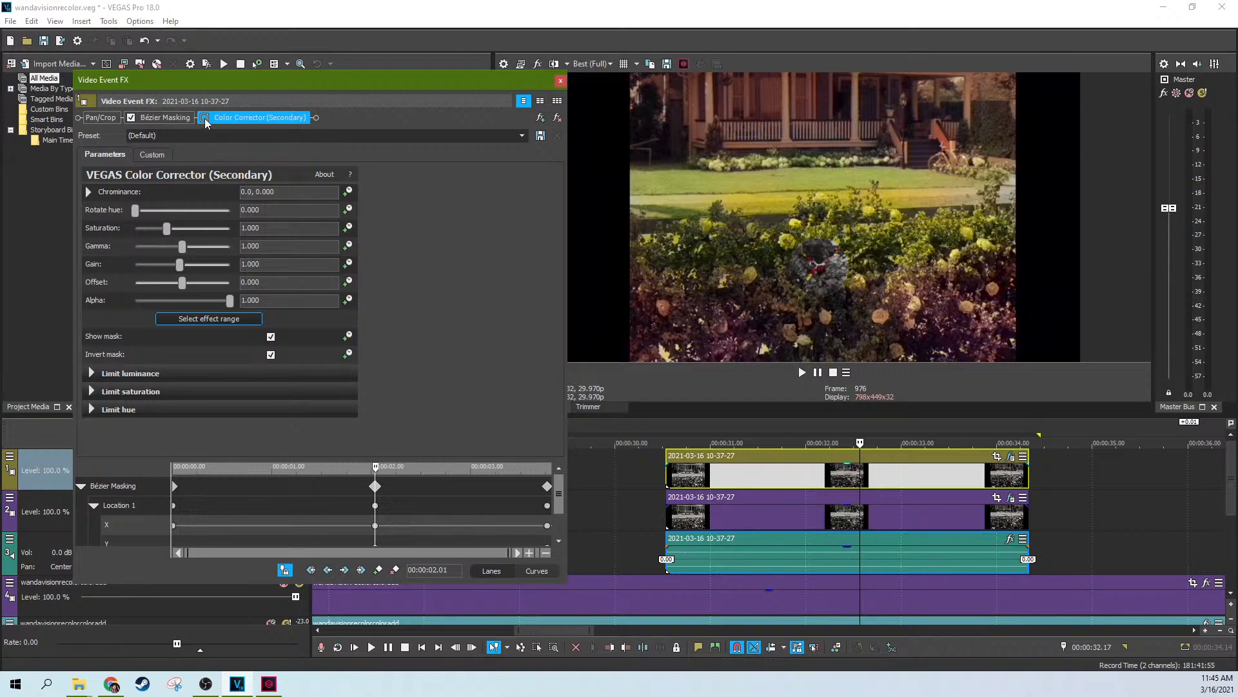
left_click(205, 117)
left_click(205, 117)
Select the second-track clip at 00:00:32.10 and move the Video Event FX window clear of the main workspace
left_click(840, 526)
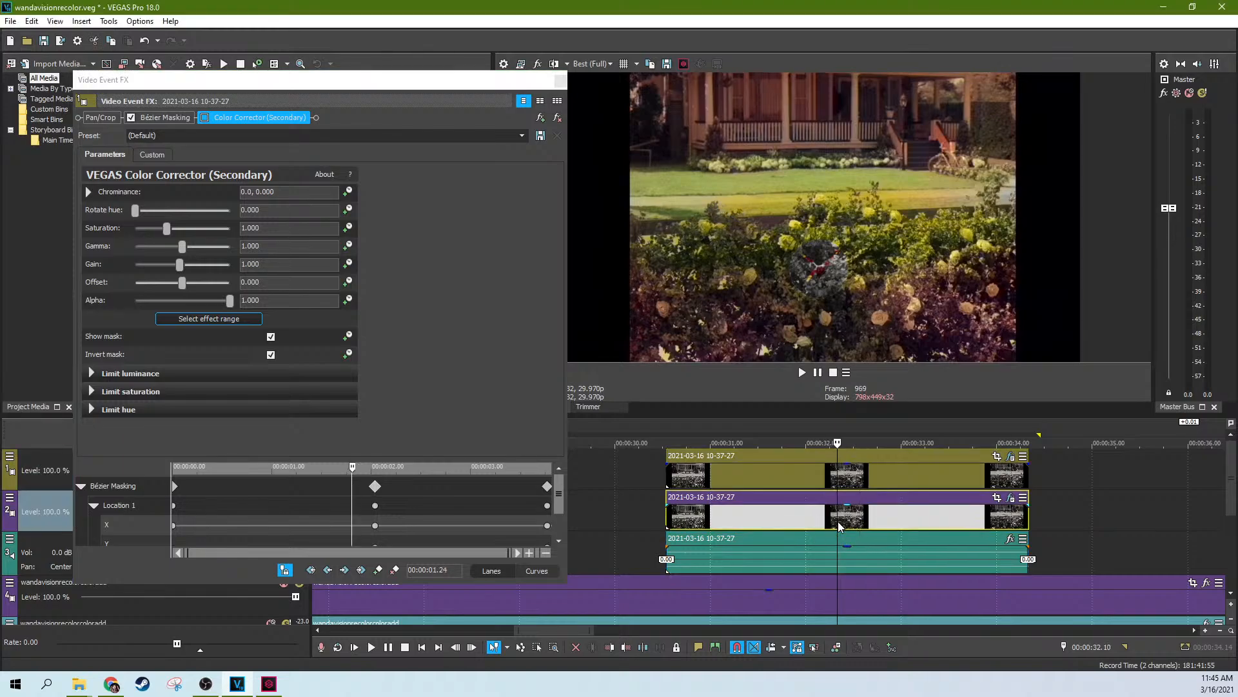
left_click_drag(488, 89, 699, 81)
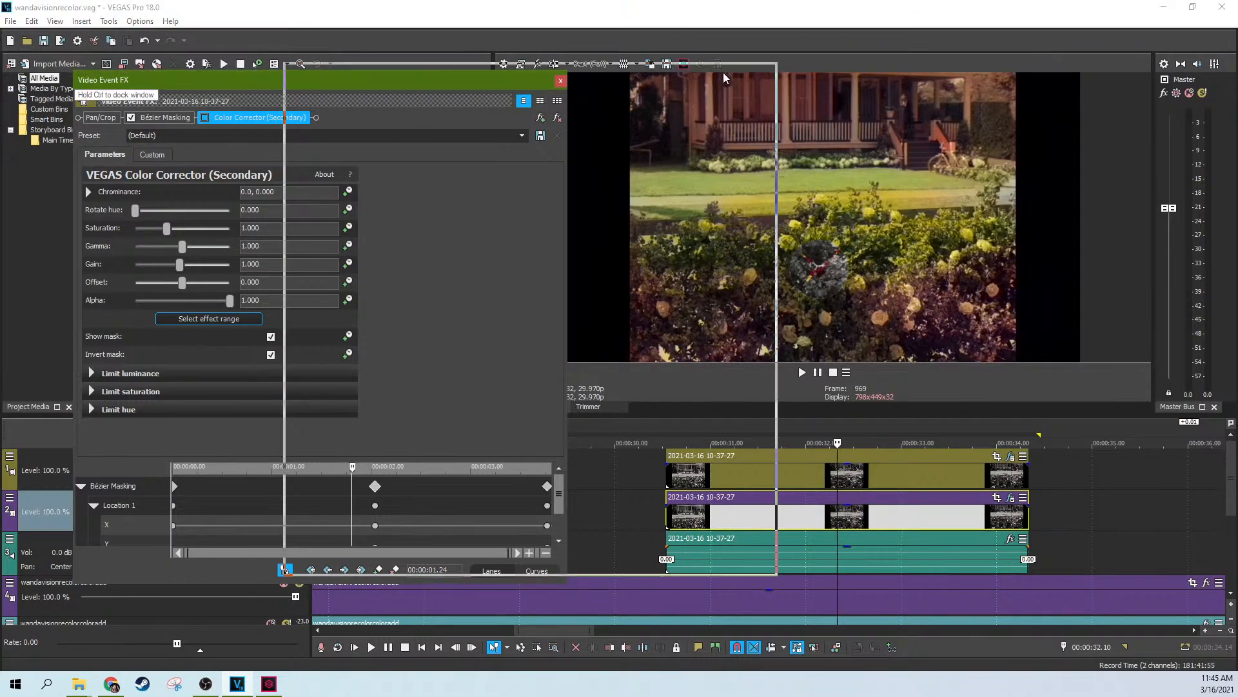
left_click_drag(555, 96, 661, 90)
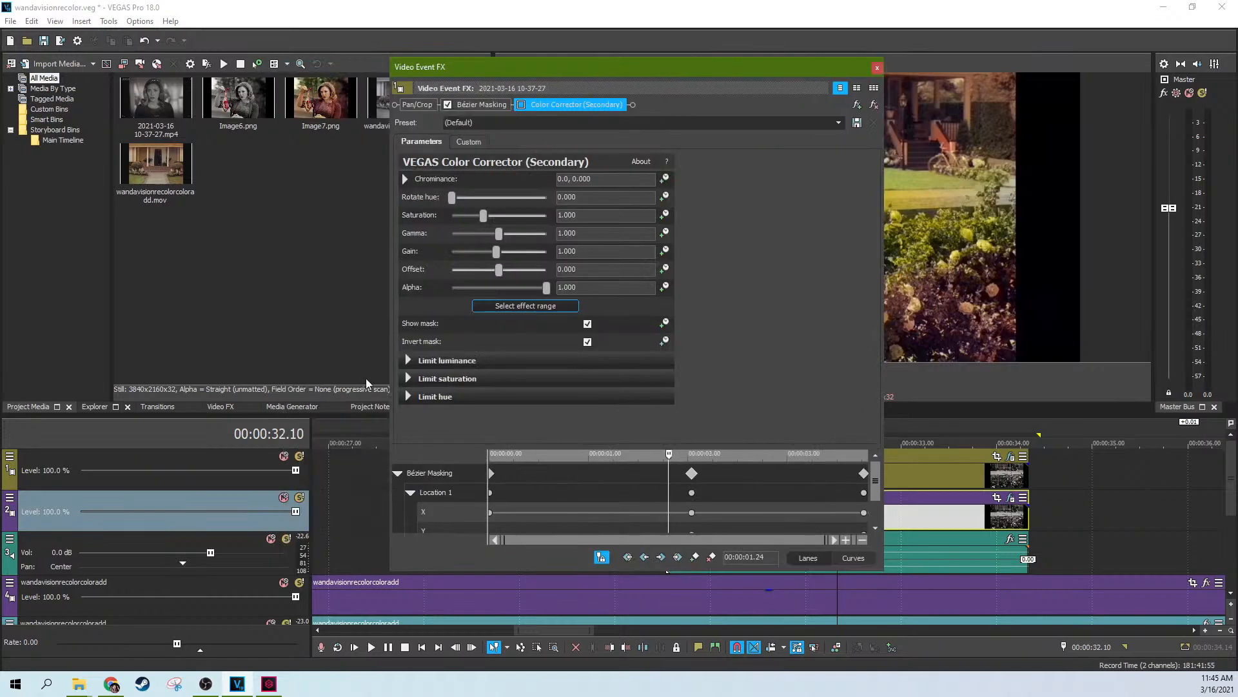
left_click_drag(821, 70, 1237, 175)
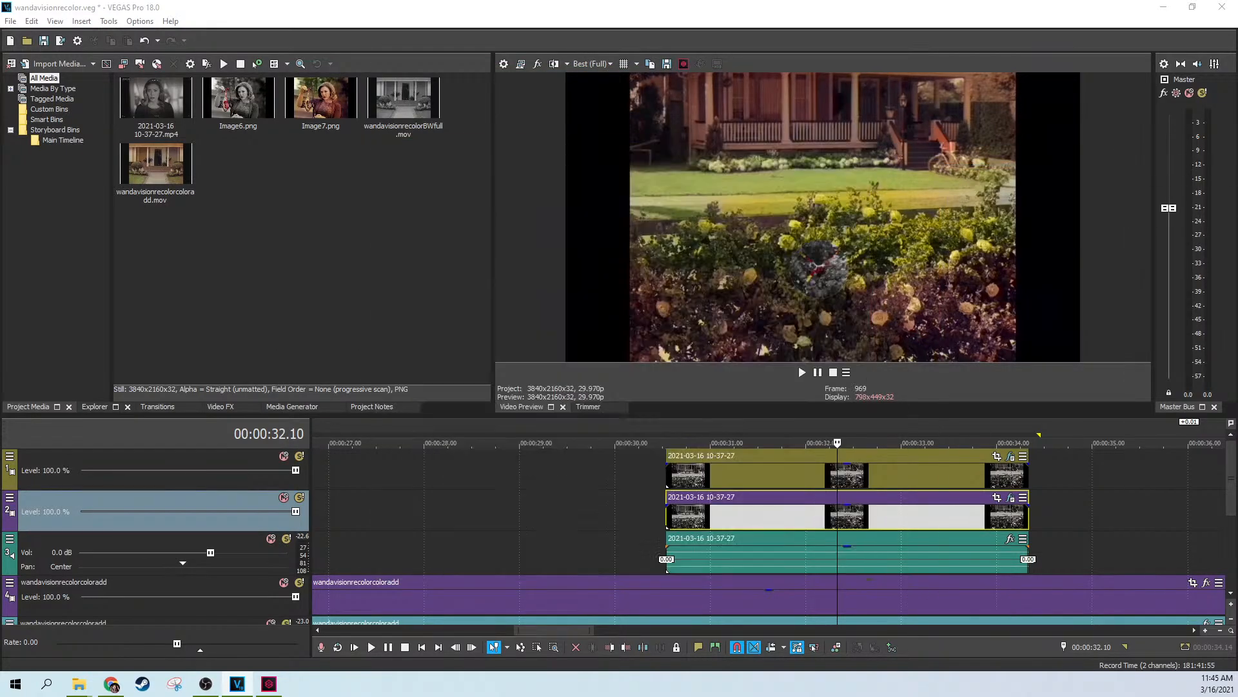
Solo the second track at 00:00:32.01 and open its clip's video effects to turn off the black-and-white mask view
left_click(284, 497)
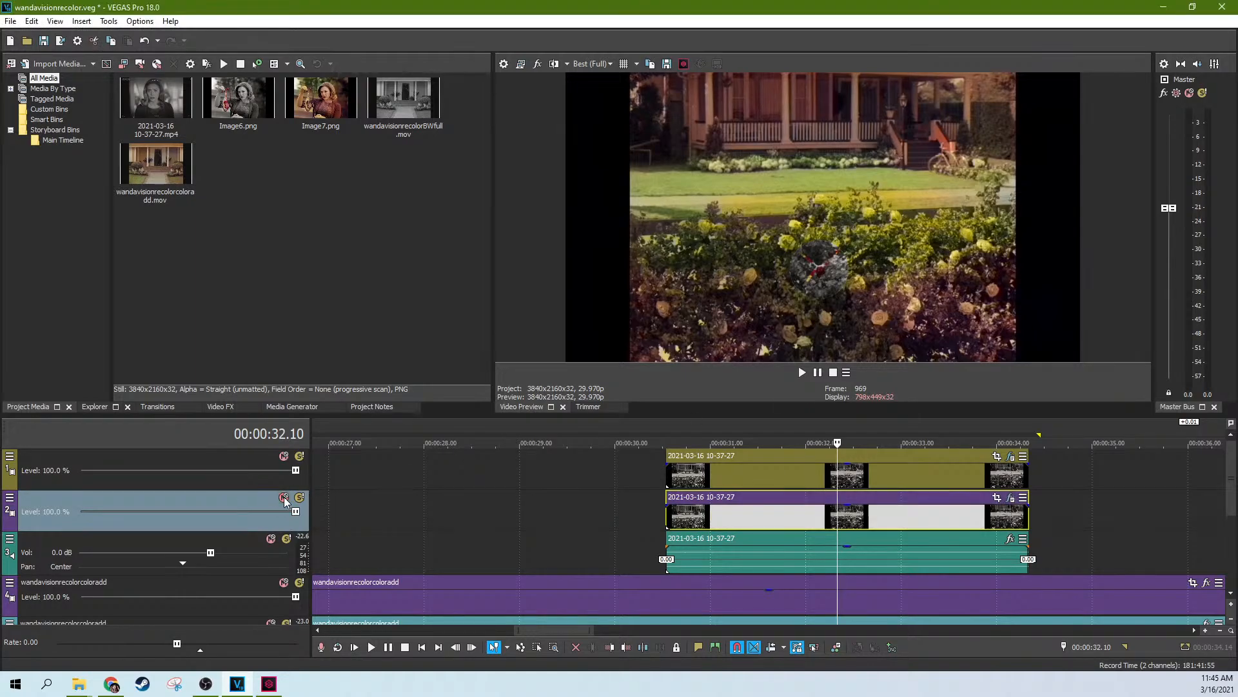
left_click(284, 497)
left_click(299, 497)
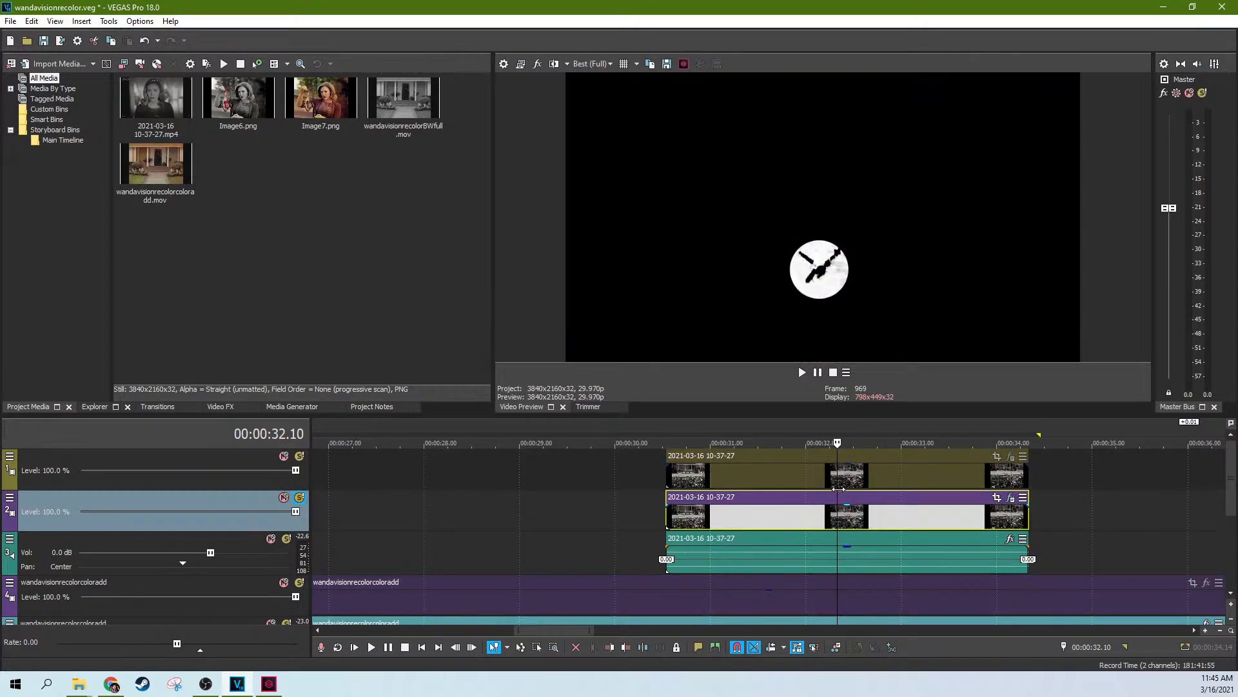
left_click(787, 479)
left_click(810, 501)
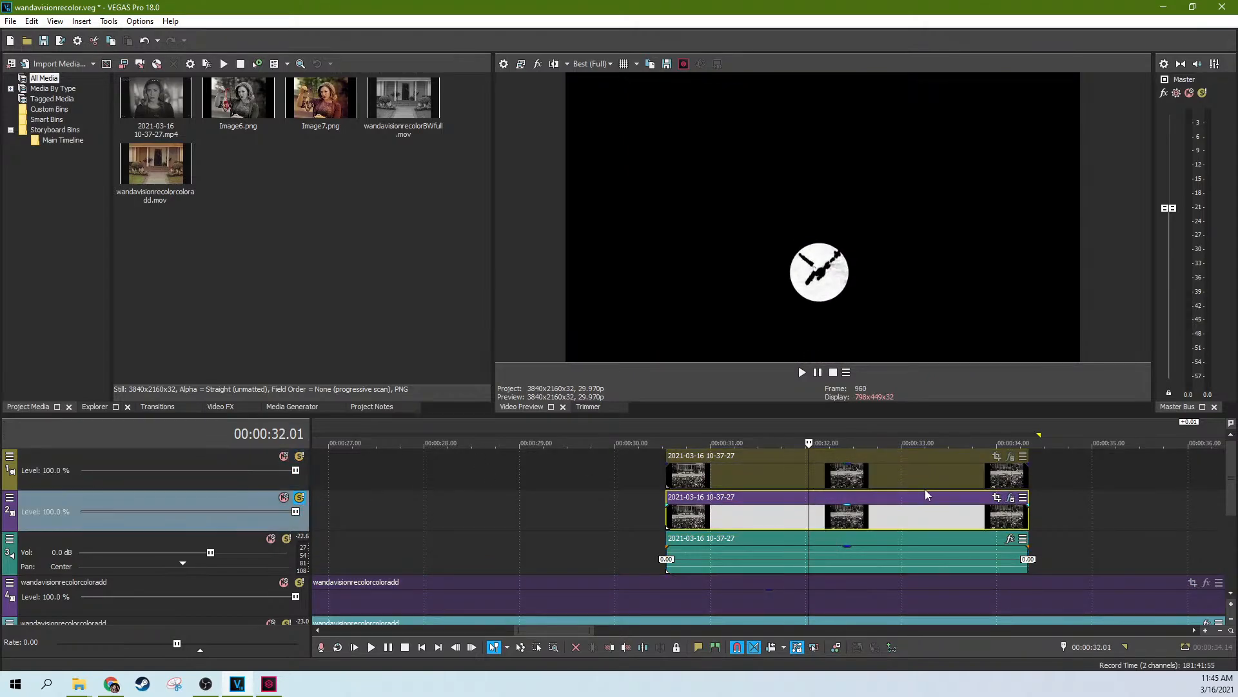
left_click(1010, 498)
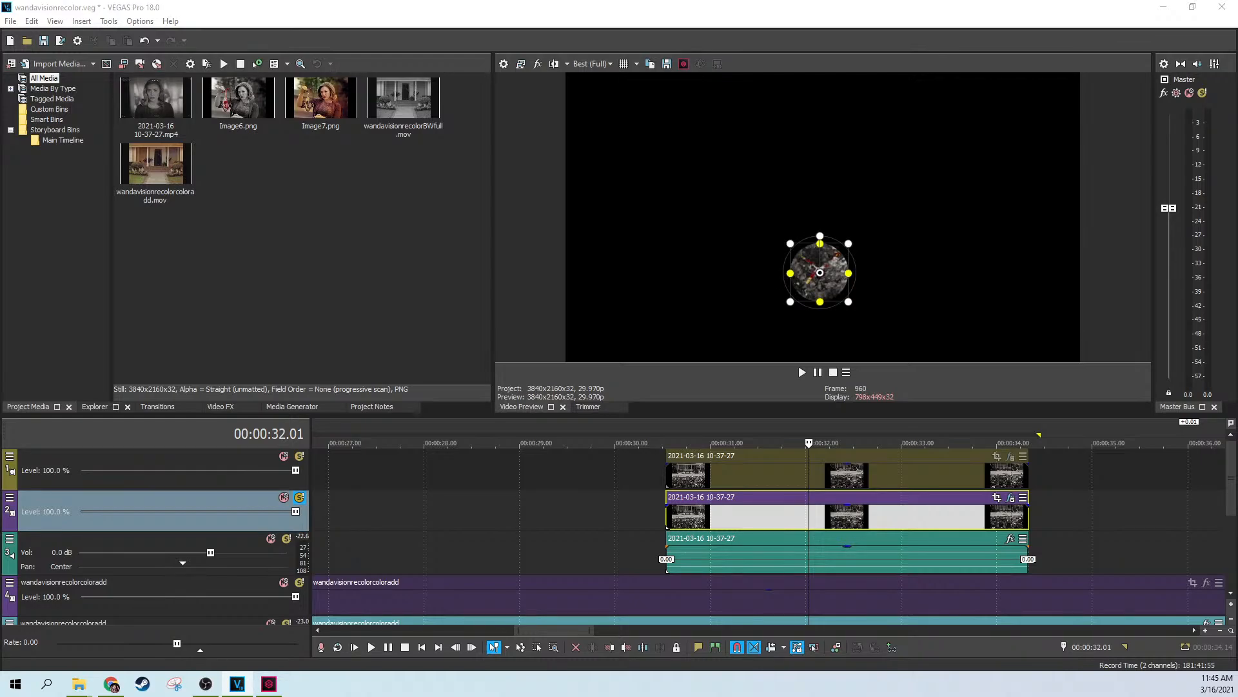
Make the second track a compositing child of the top track, with the playhead at 00:00:31.22
left_click(889, 478)
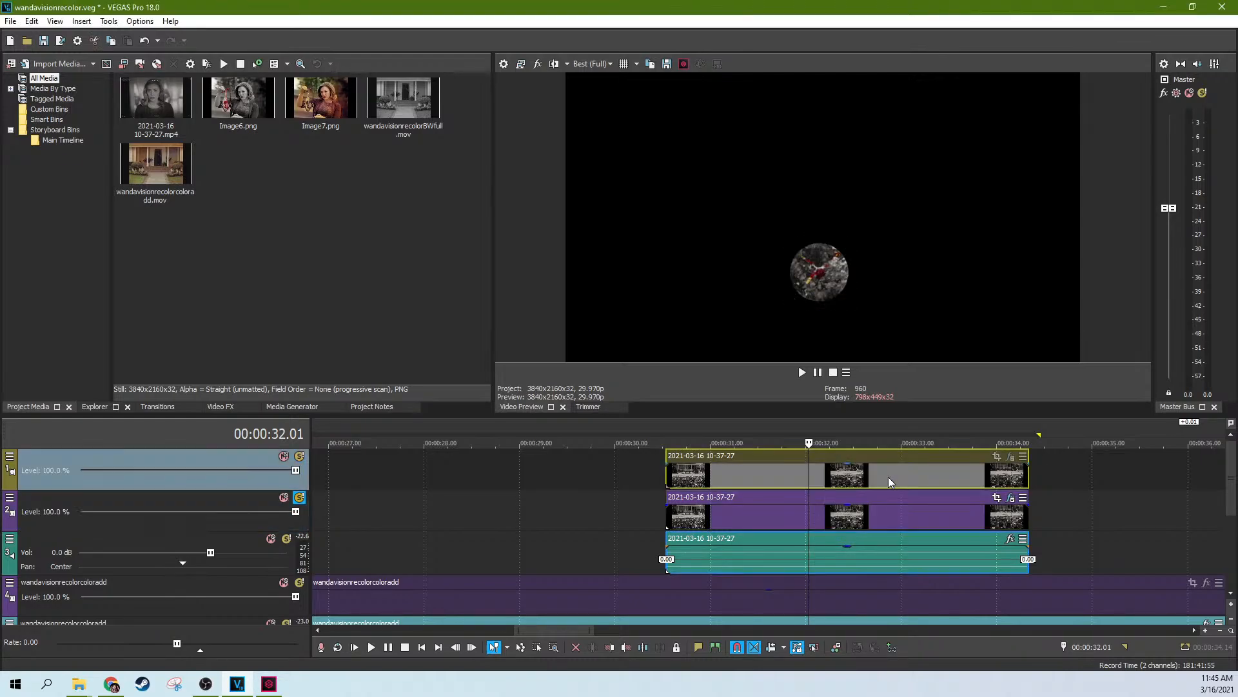
left_click(775, 481)
left_click(780, 482)
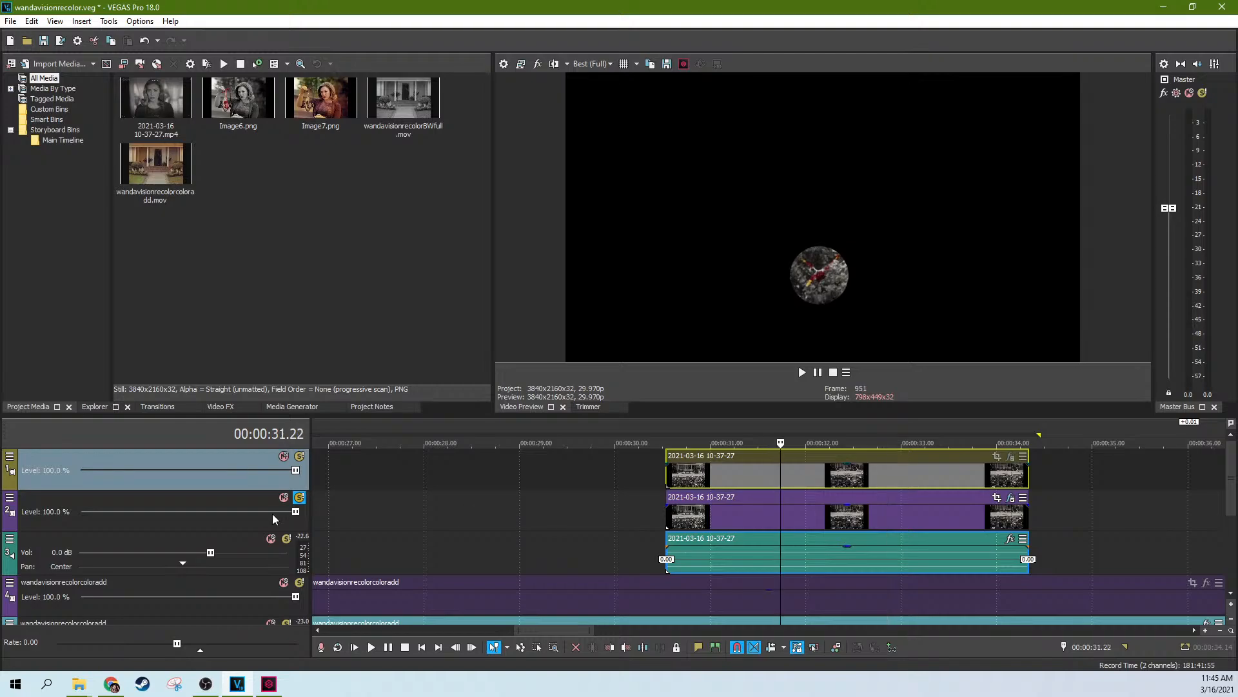
right_click(8, 510)
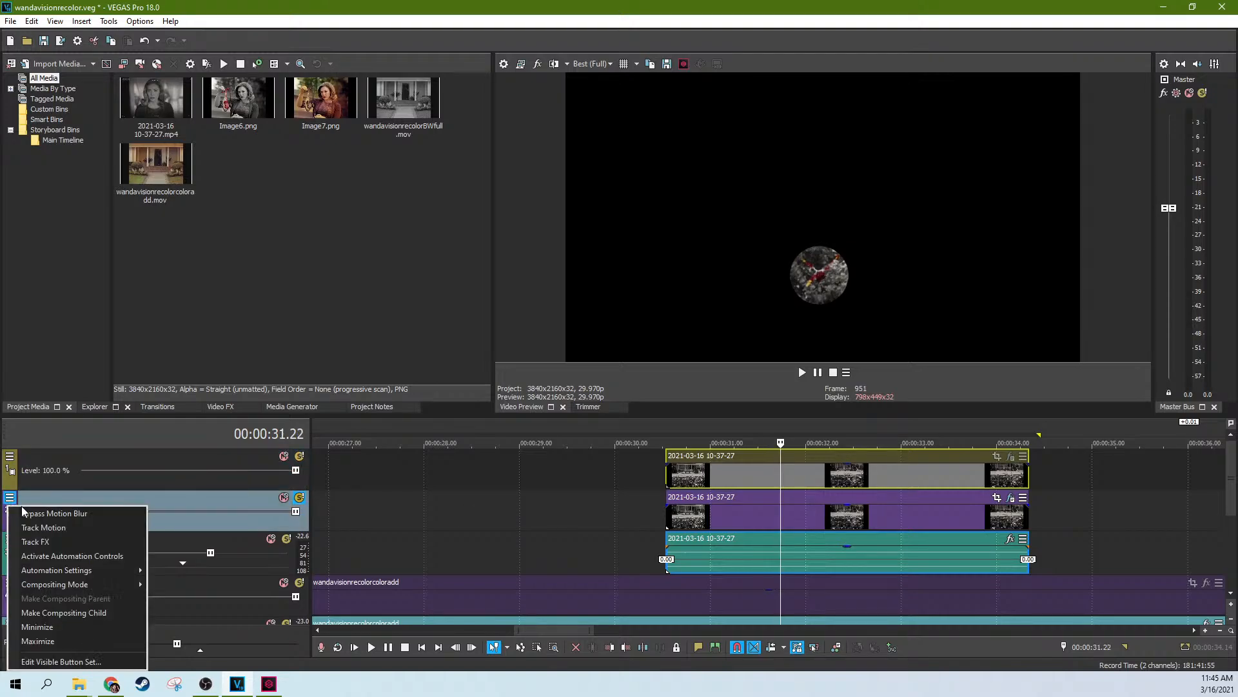
left_click(64, 613)
Re-enable the Color Corrector (Secondary) effect on the top-track clip at 00:00:31.20 and close its effects window
left_click(733, 480)
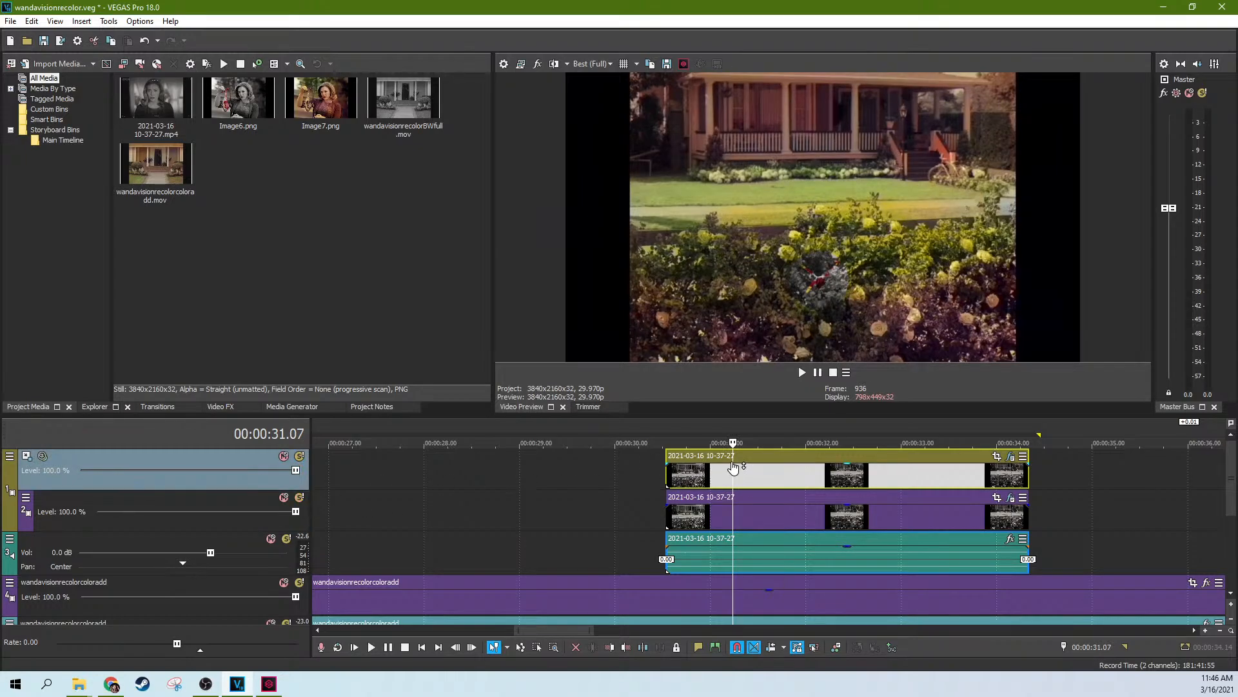
left_click(777, 474)
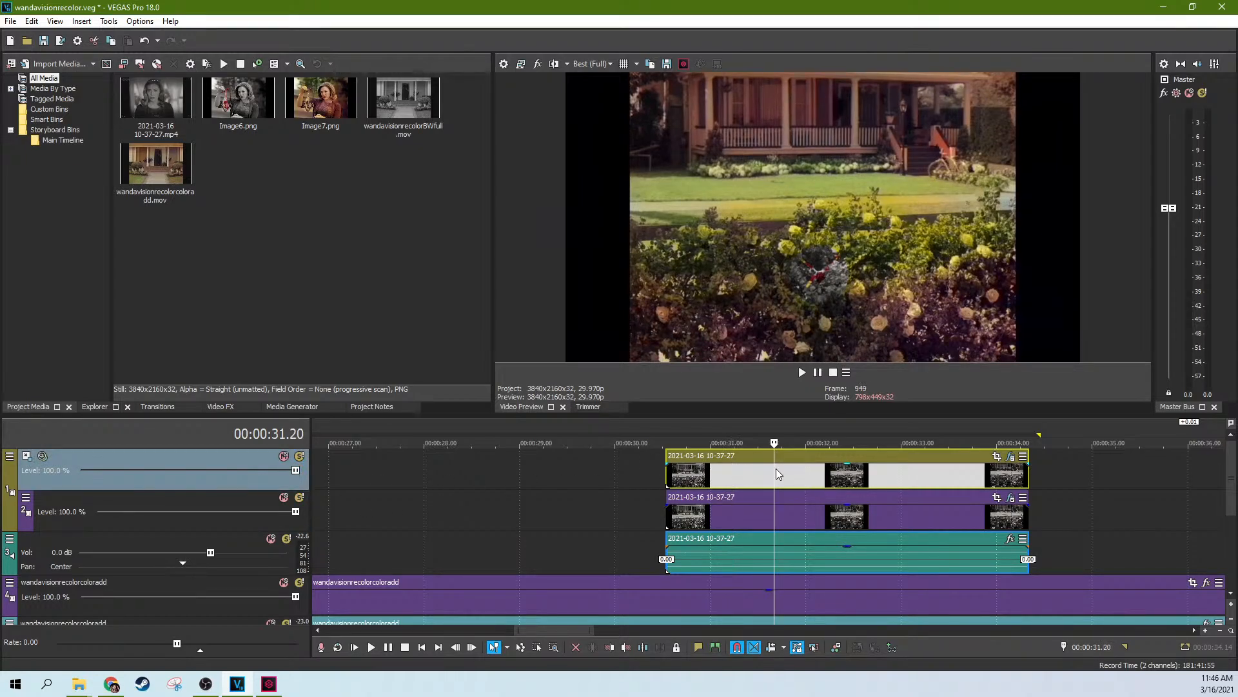
left_click(1010, 457)
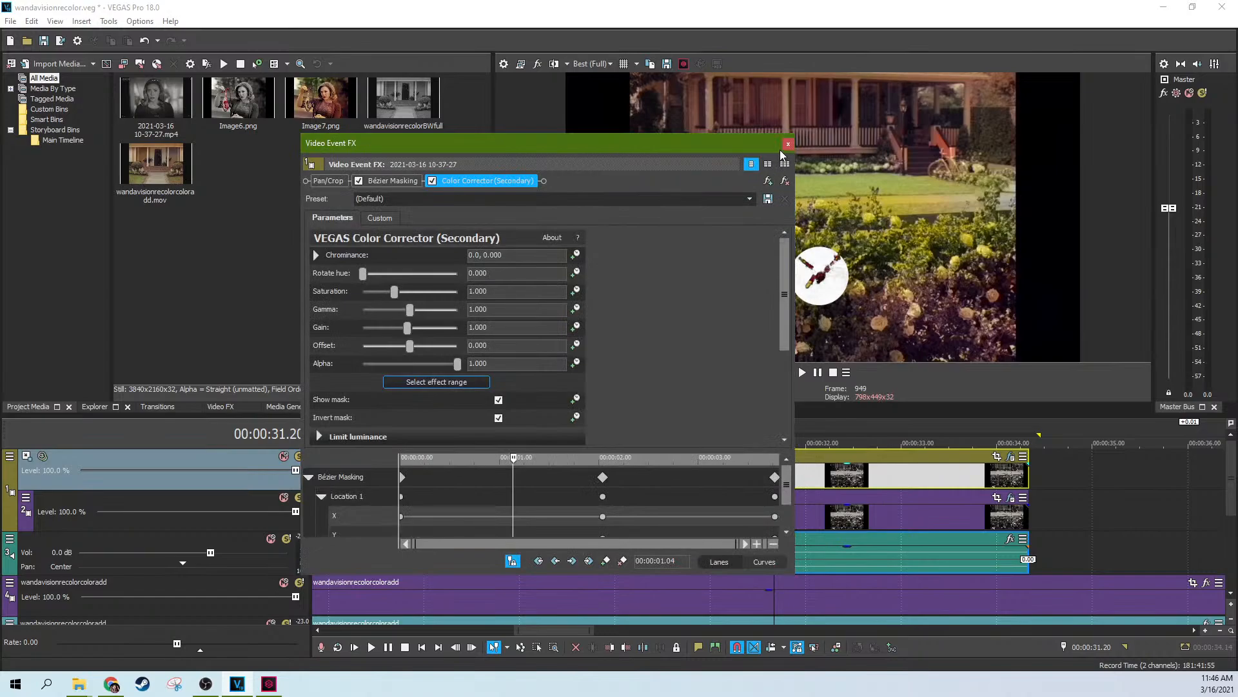
left_click(787, 145)
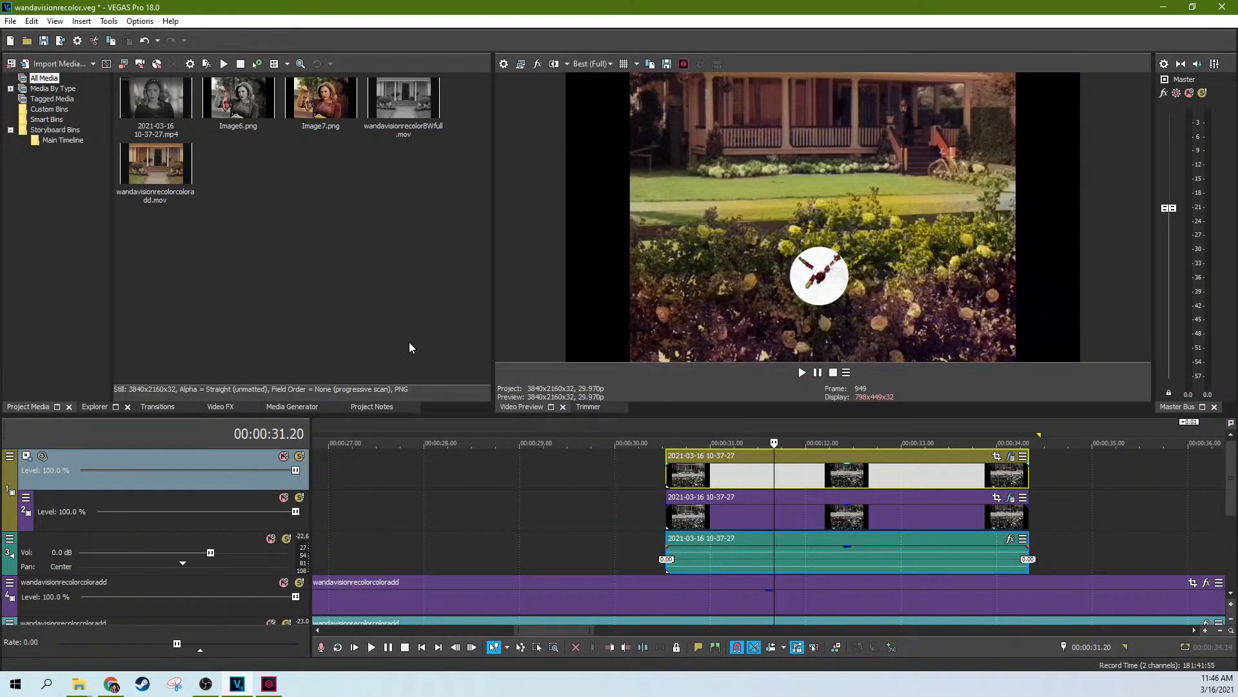
Change the parent track's compositing mode so its black-and-white clip masks the child track's helicopter footage
left_click(9, 455)
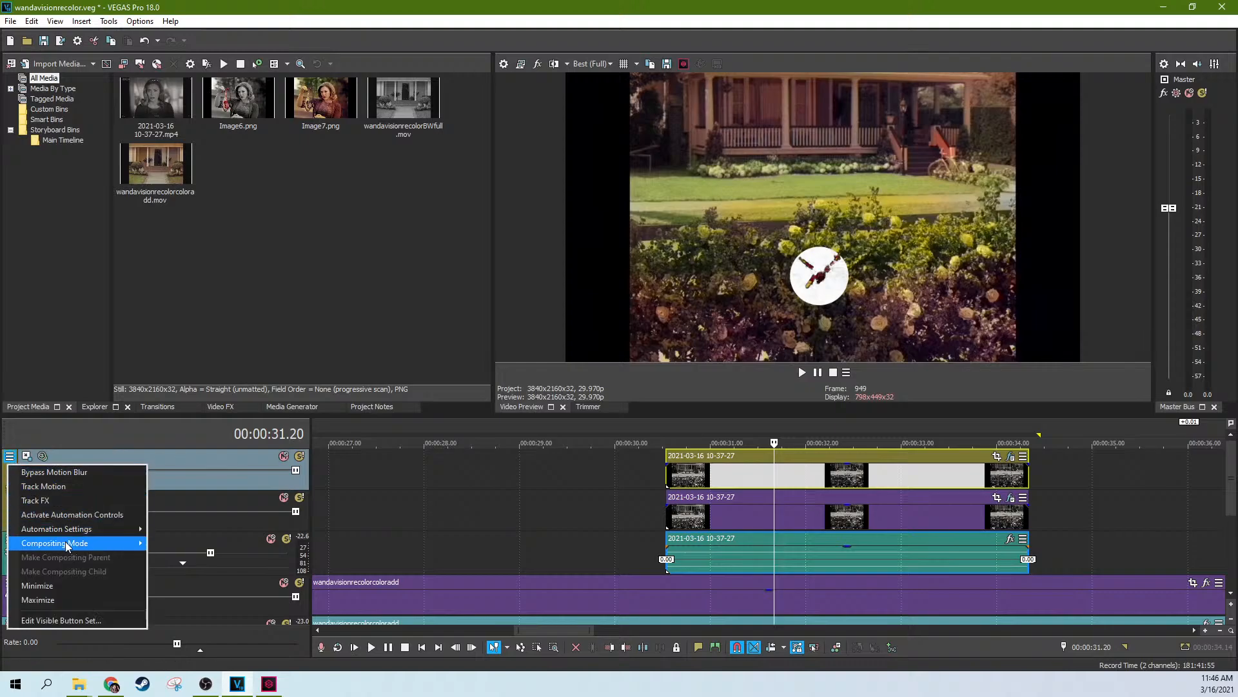
mouse_move(113, 544)
left_click(198, 415)
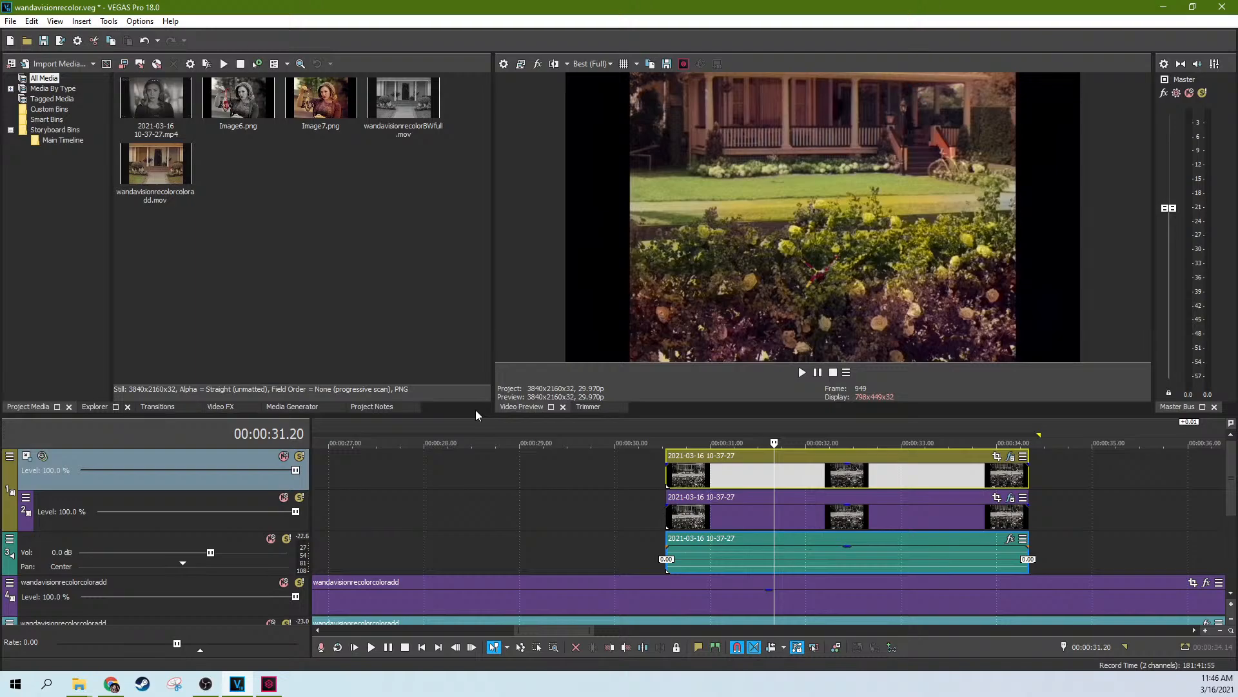
Play the masked helicopter composite from the clip's start at 00:00:30.16 and pause partway through
left_click(665, 477)
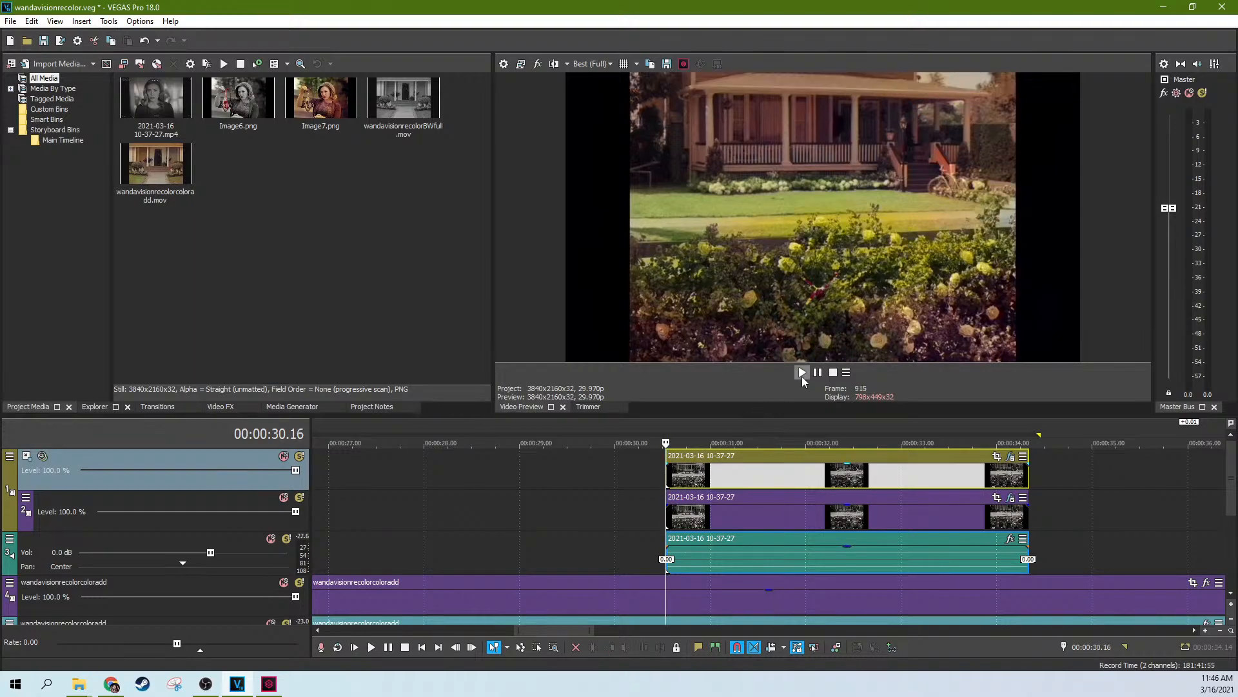
left_click(801, 373)
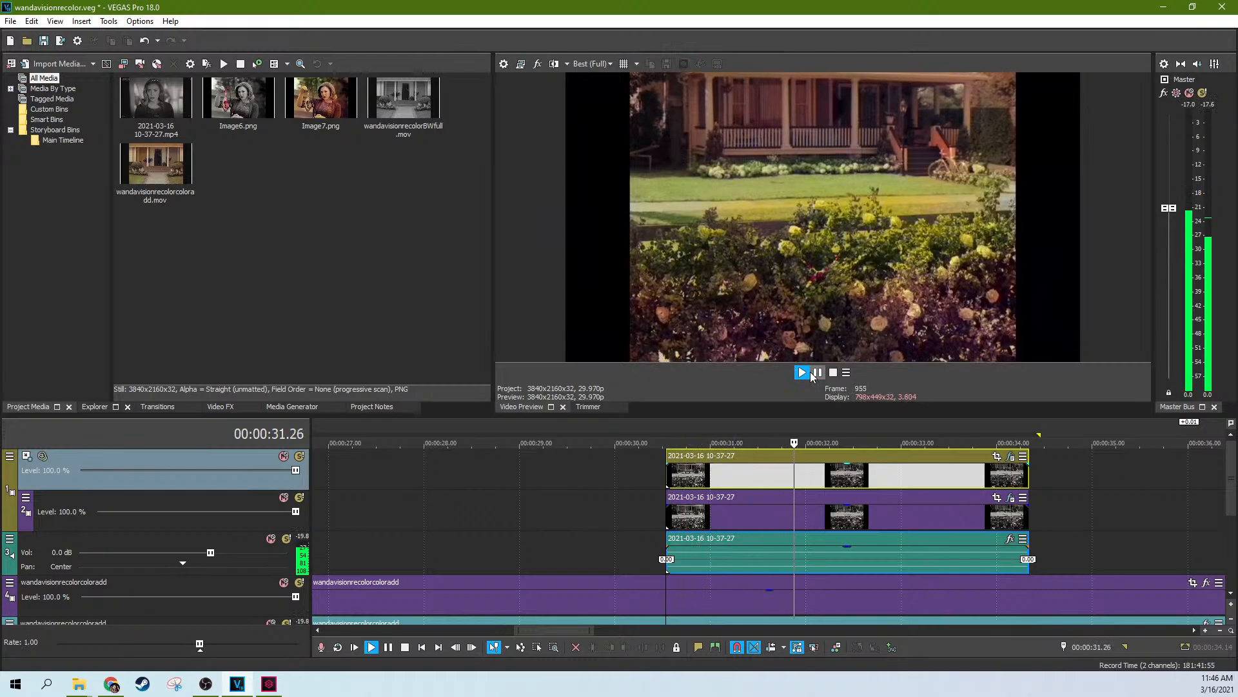
left_click(817, 373)
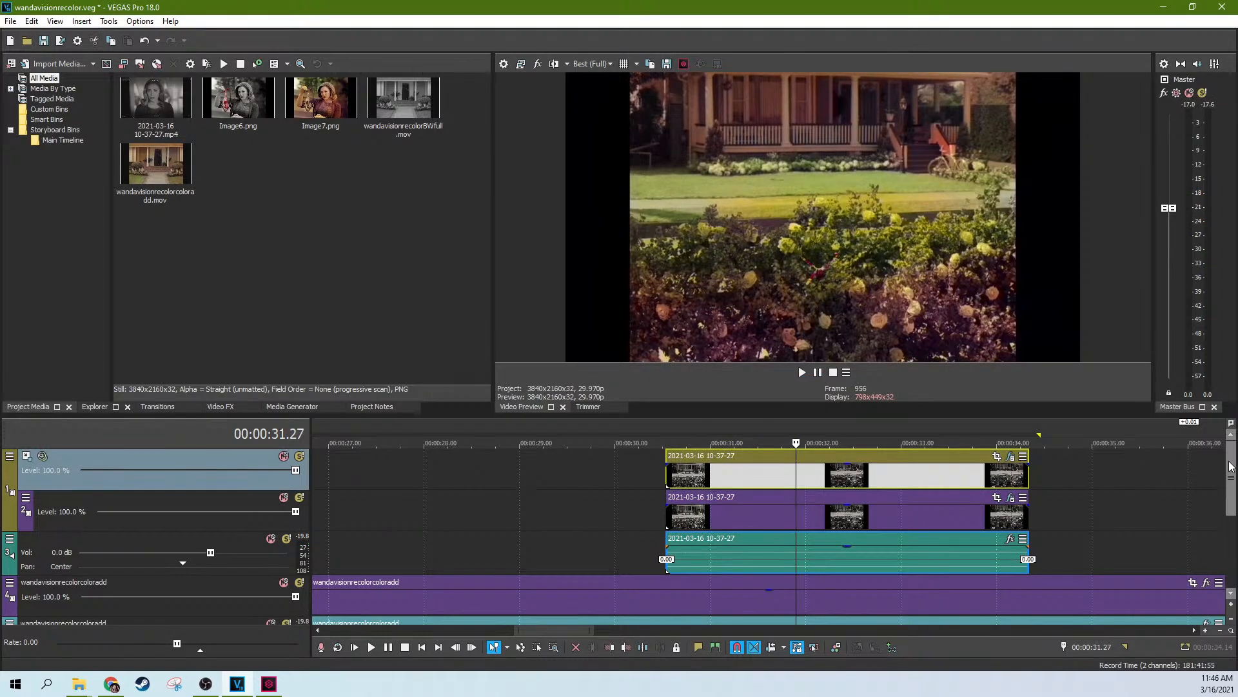
Mute the wandavisionrecolorcoloradd audio track and replay the helicopter composite from the clip's start
scroll(1222, 463, "down", 2)
left_click(271, 542)
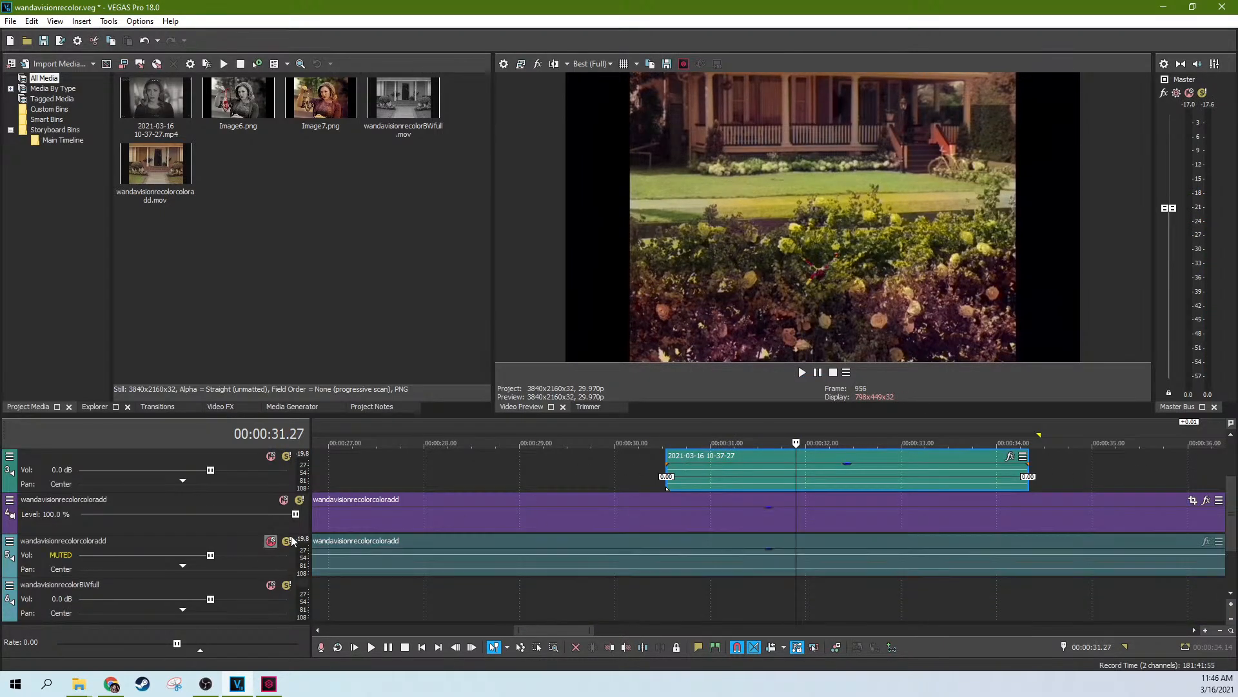
left_click(666, 463)
left_click(802, 372)
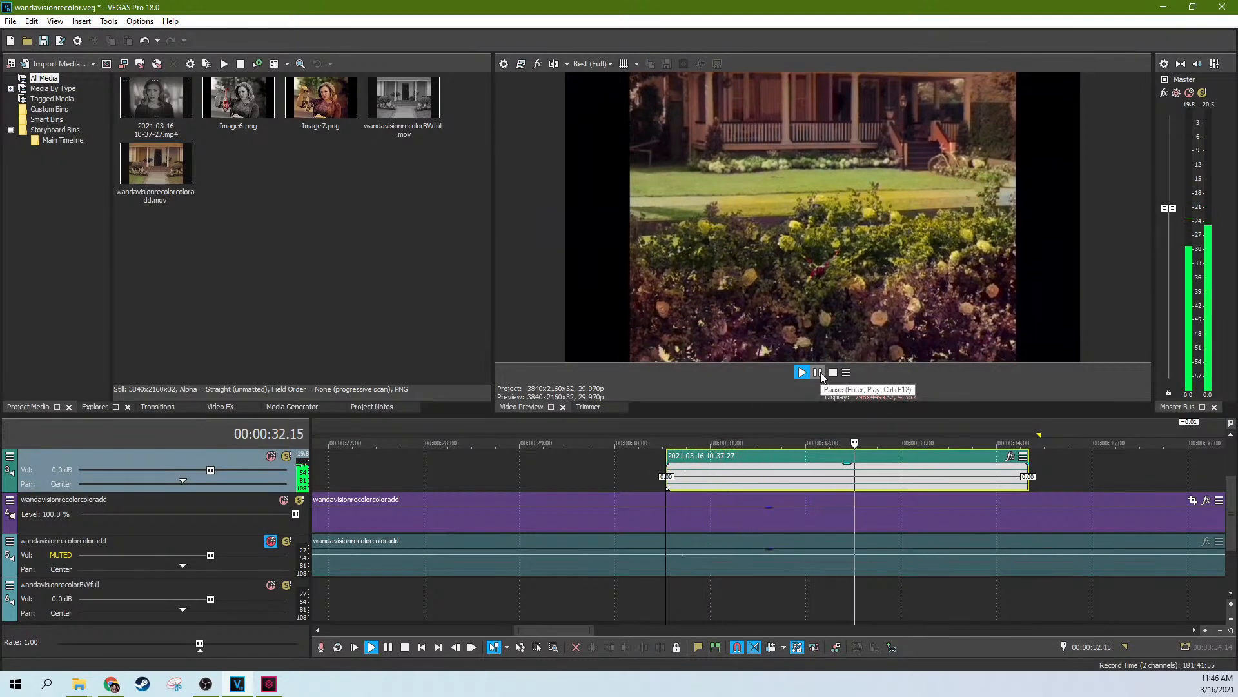
left_click(819, 374)
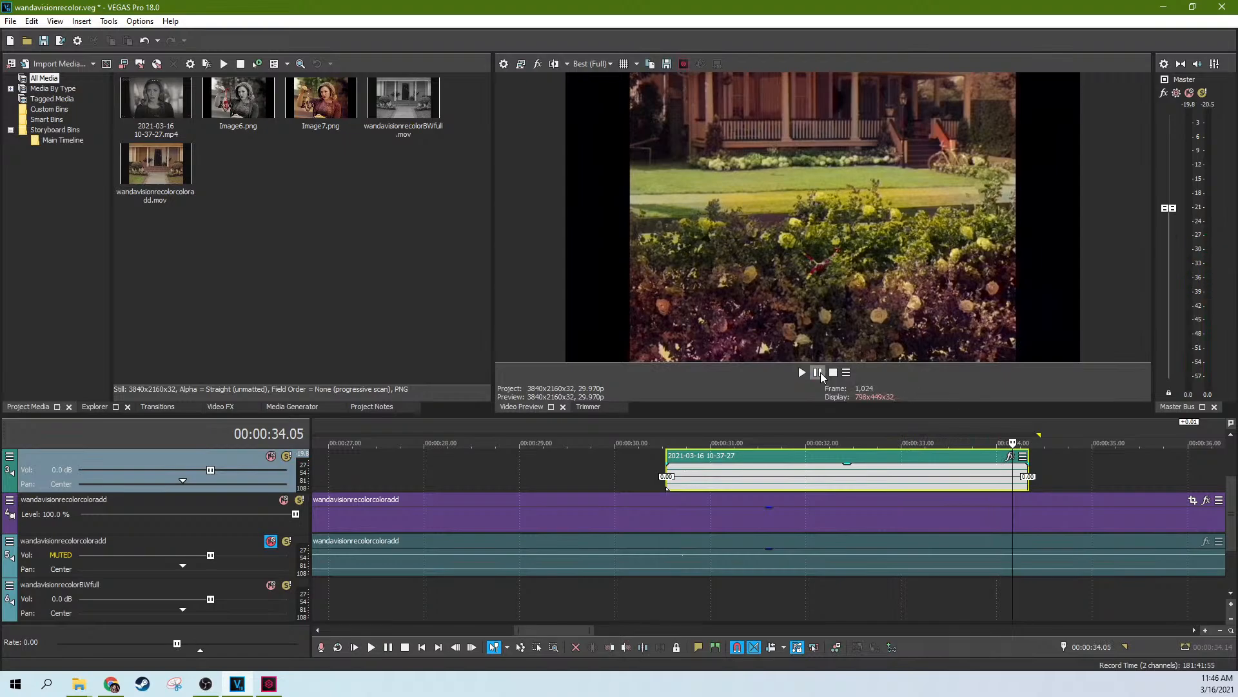
Go back along the timeline from the helicopter composite to the colorized clip's opening shot at 00:00:23.06
left_click(731, 479)
scroll(683, 478, "down", 1)
scroll(681, 477, "down", 1)
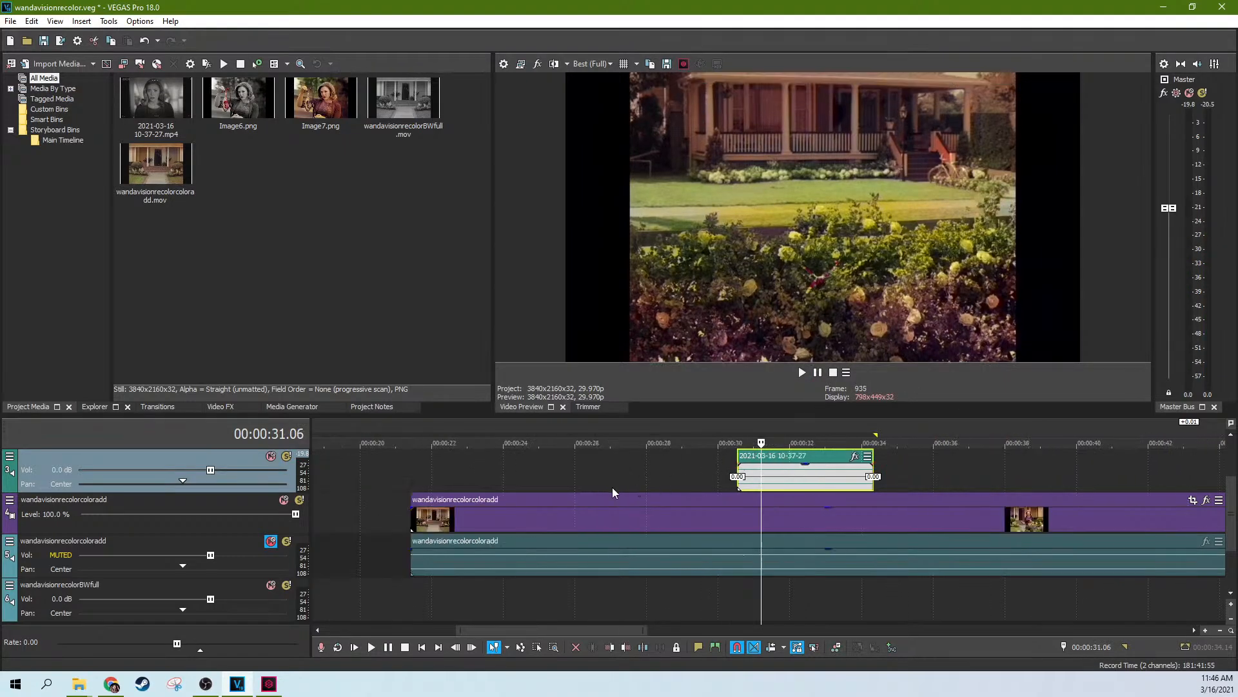
left_click(611, 489)
left_click(478, 490)
scroll(561, 485, "down", 1)
left_click(561, 485)
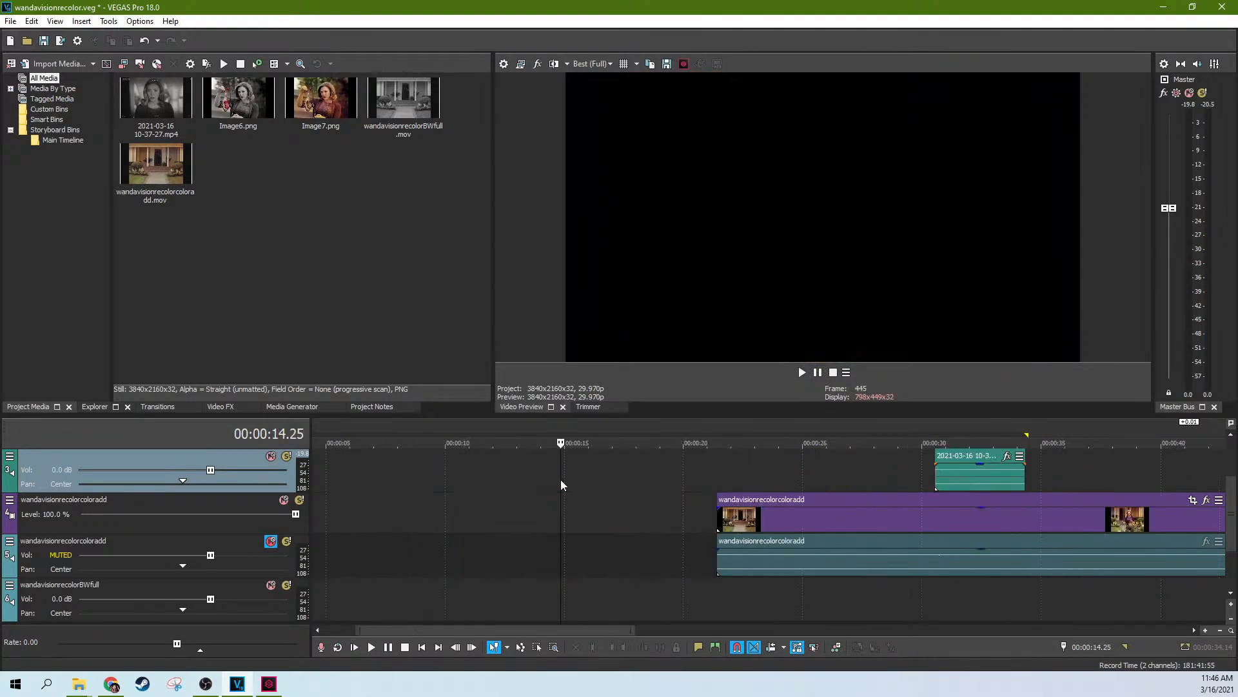
left_click(760, 475)
scroll(791, 481, "down", 1)
scroll(791, 483, "down", 1)
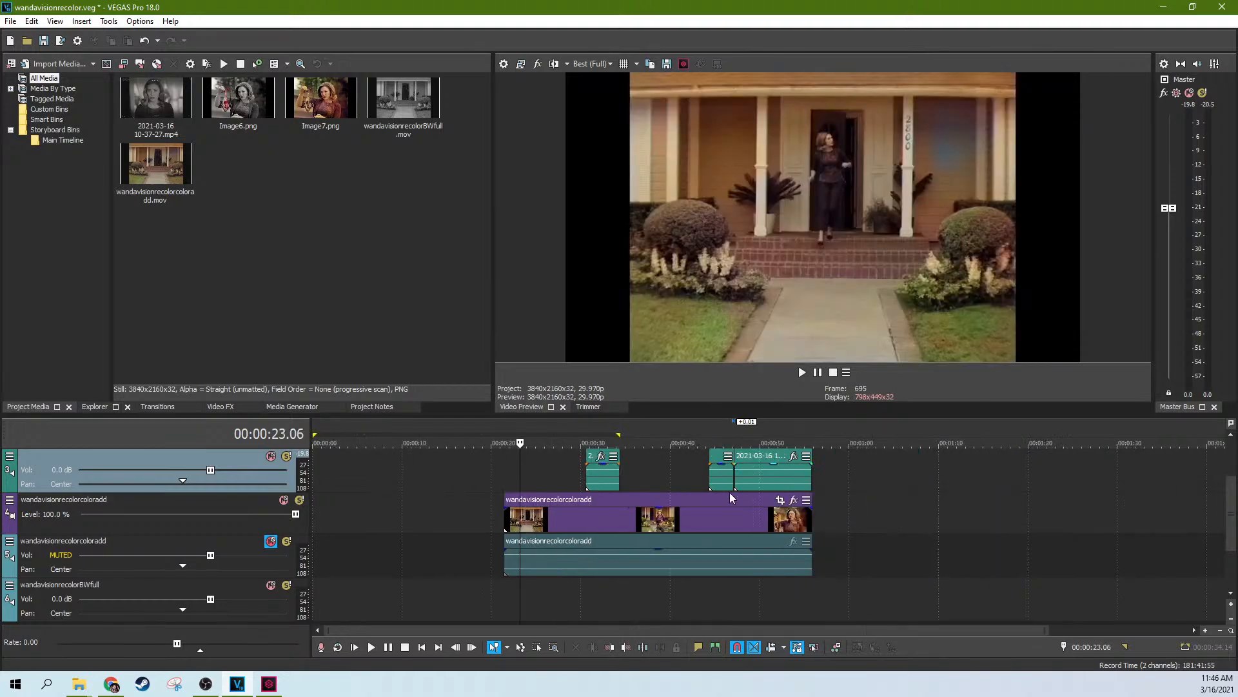
Compare the colors of the woman's outfit and garden across the colorized clip between about 25 and 42 seconds
left_click(654, 483)
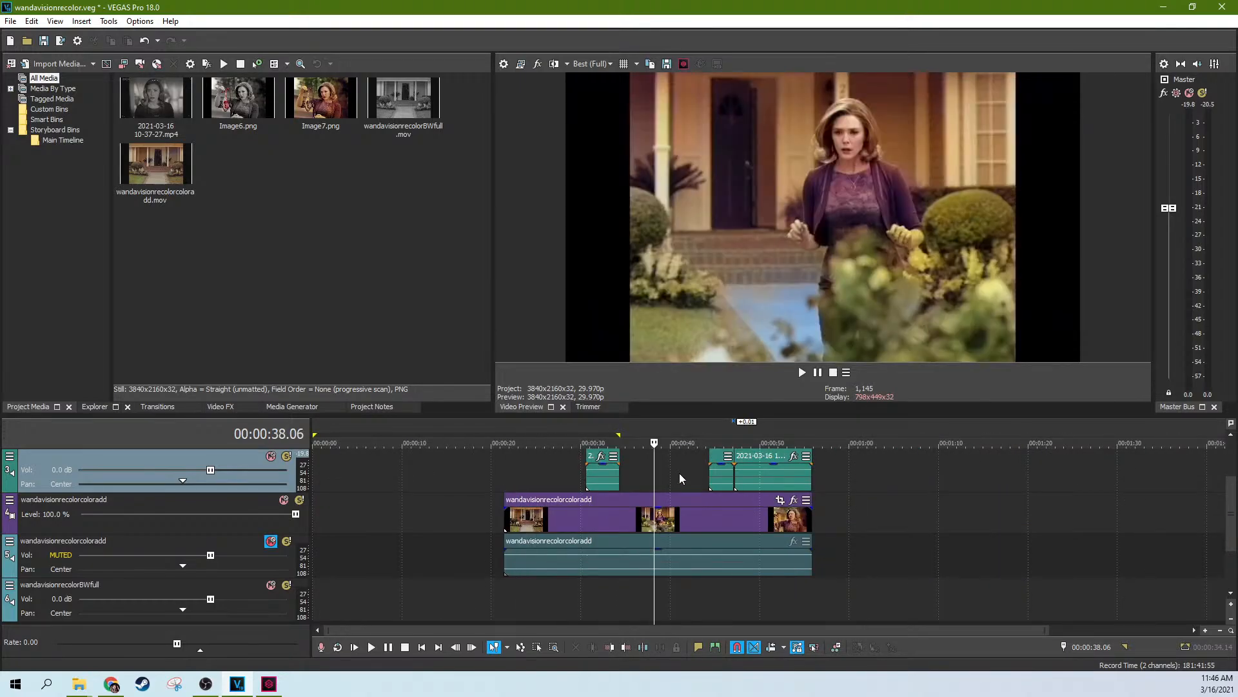
left_click(664, 474)
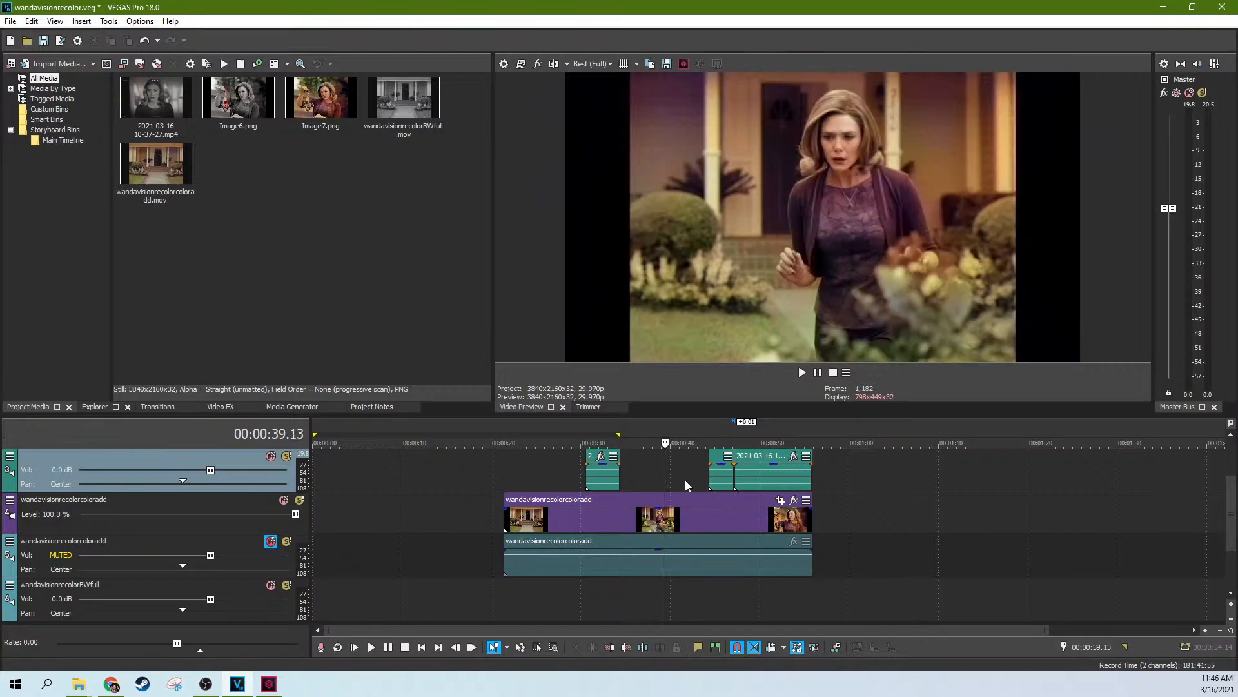
left_click(685, 480)
left_click(664, 482)
left_click(690, 481)
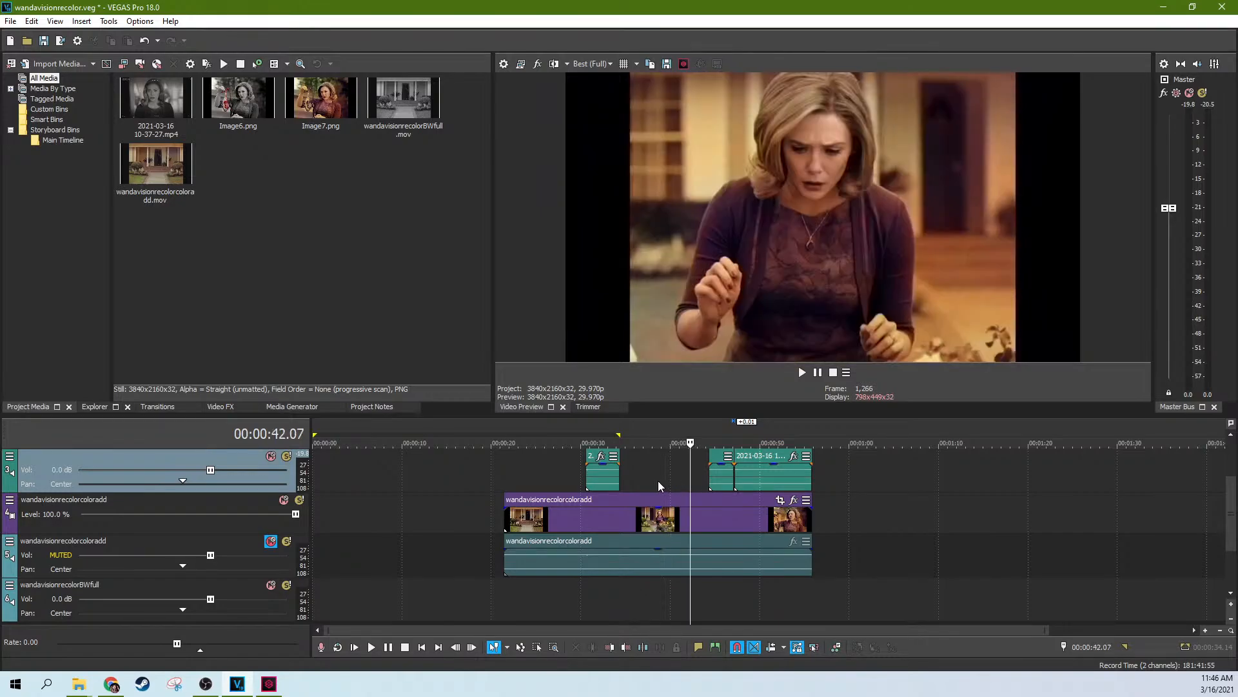
left_click(641, 479)
left_click(540, 477)
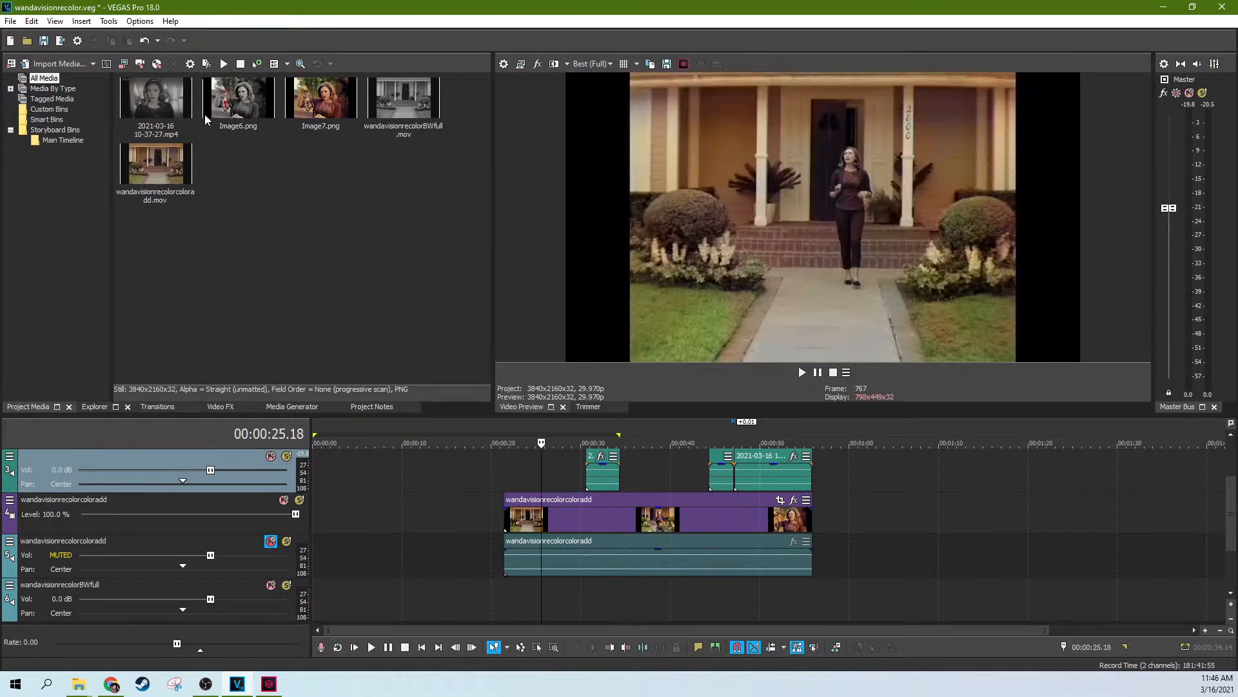
Add Image6.png to the wandavisionrecolorcoloradd video track at 00:01:08.12 and preview the still
left_click_drag(233, 129, 927, 516)
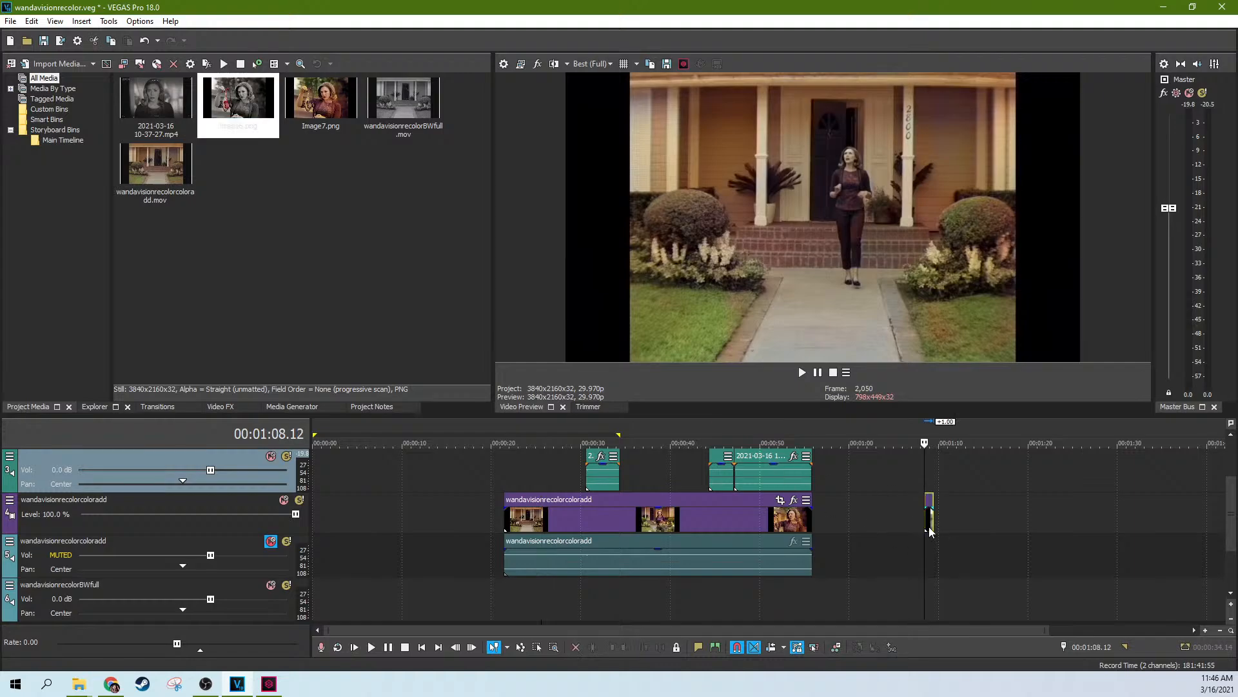
scroll(931, 532, "up", 5)
left_click(776, 519)
scroll(799, 519, "down", 5)
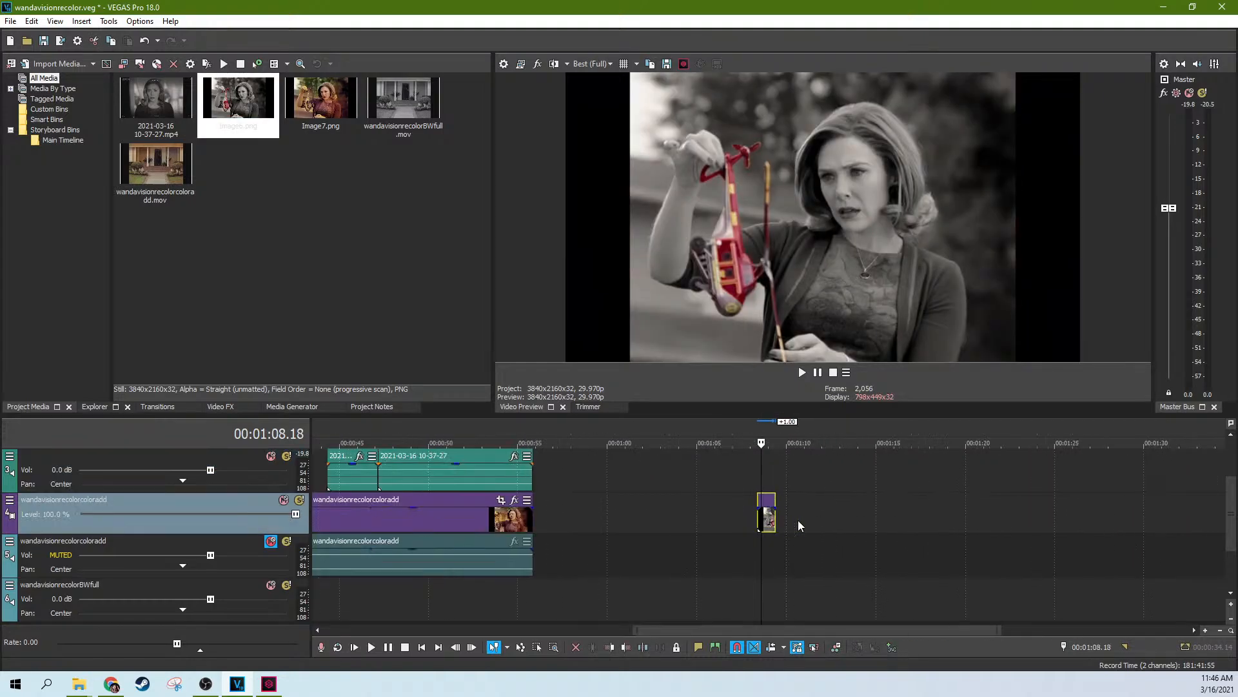
scroll(756, 459, "down", 2)
scroll(623, 451, "down", 2)
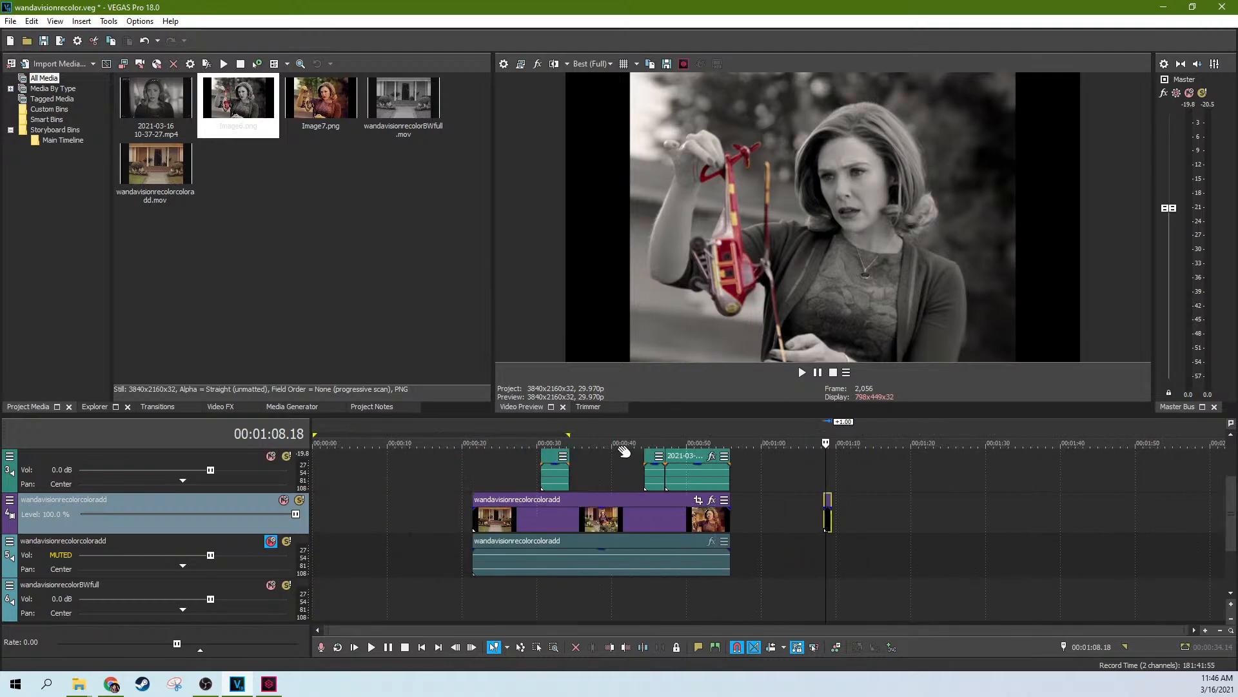
Examine the colorized clip for color differences in the clothing, flowers and path between about 35 and 43 seconds
left_click(579, 518)
left_click(602, 524)
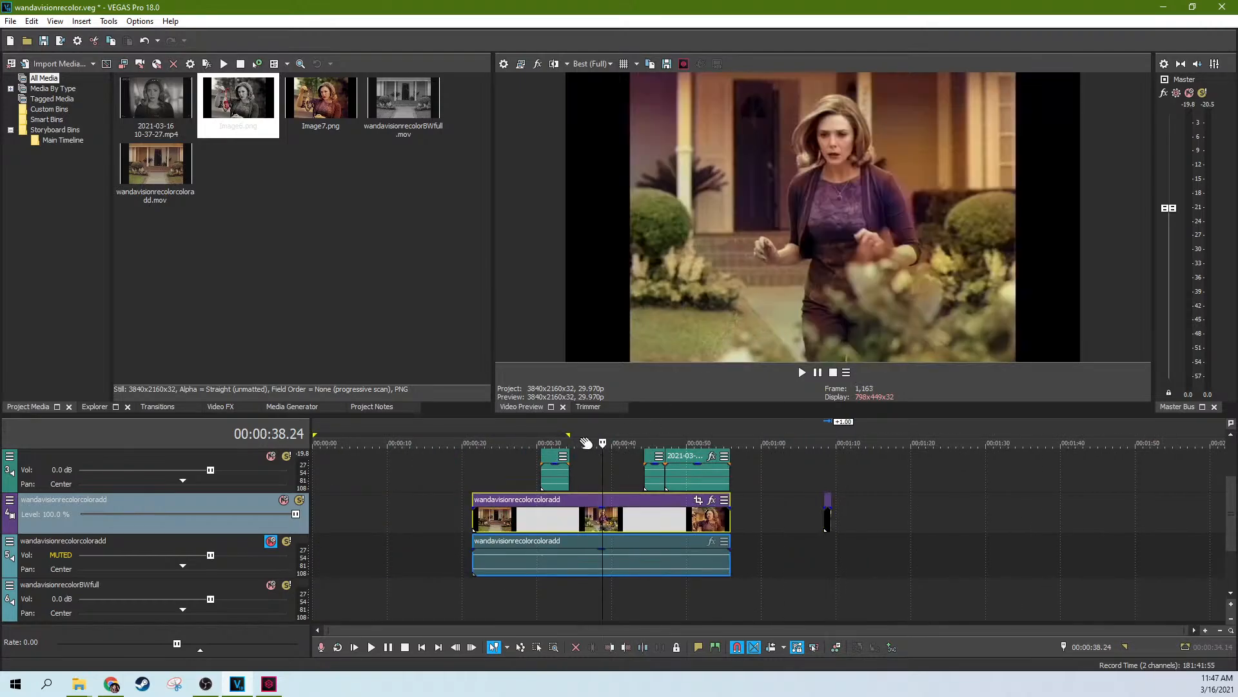
left_click(611, 520)
scroll(640, 503, "up", 2)
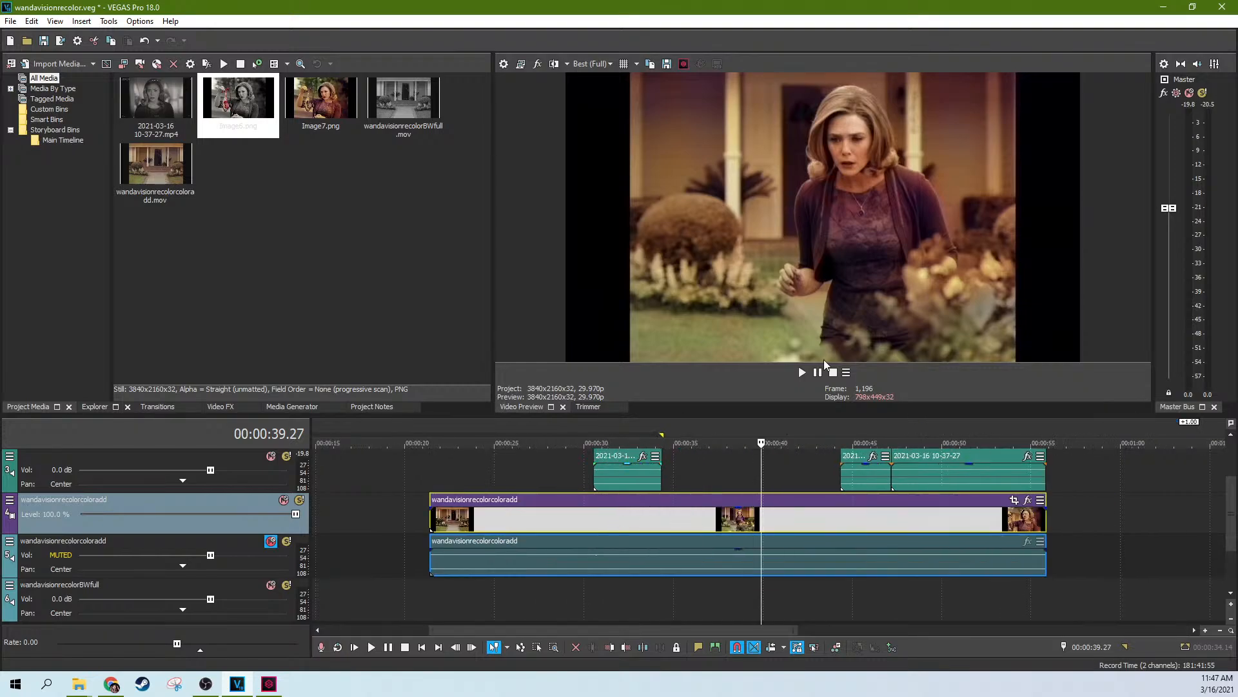
left_click(781, 516)
left_click(823, 514)
left_click(742, 519)
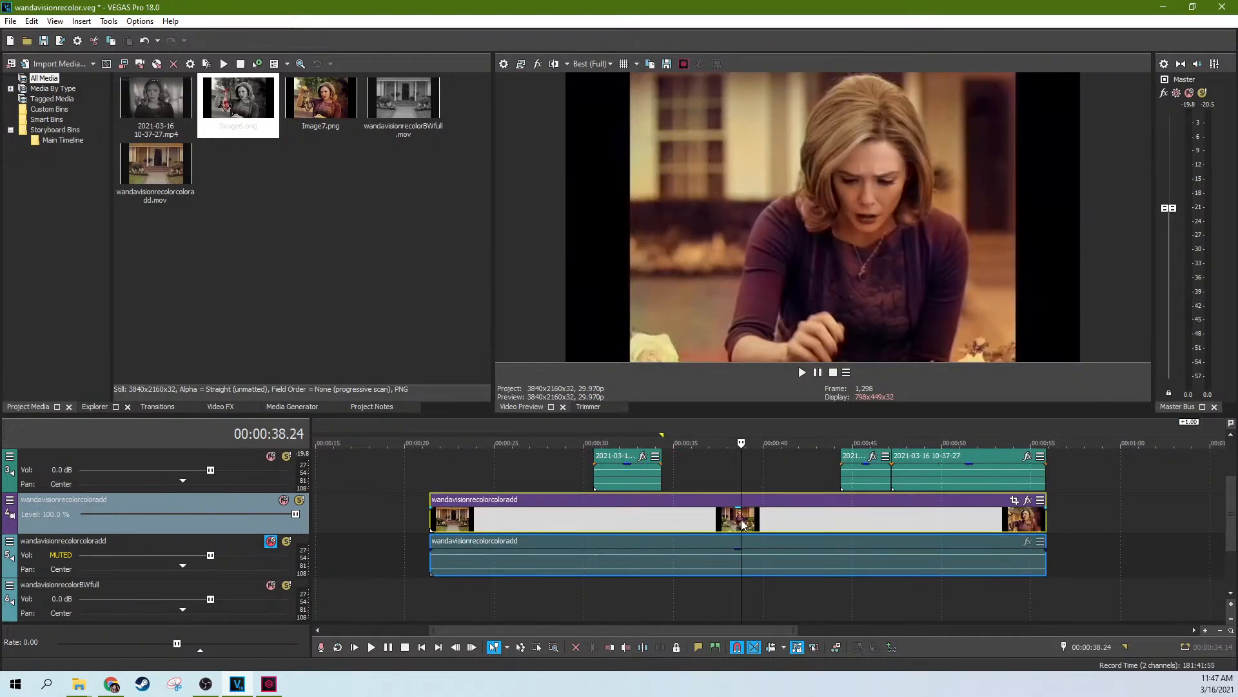
left_click(690, 519)
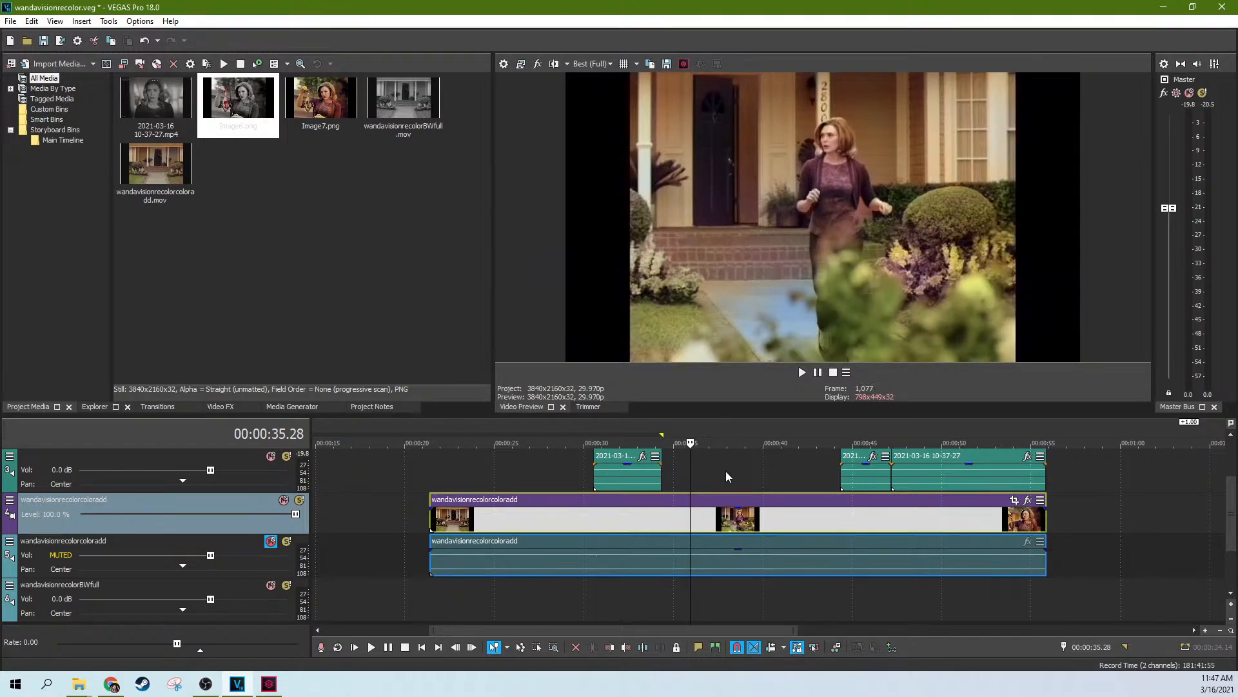
left_click(736, 485)
left_click(754, 485)
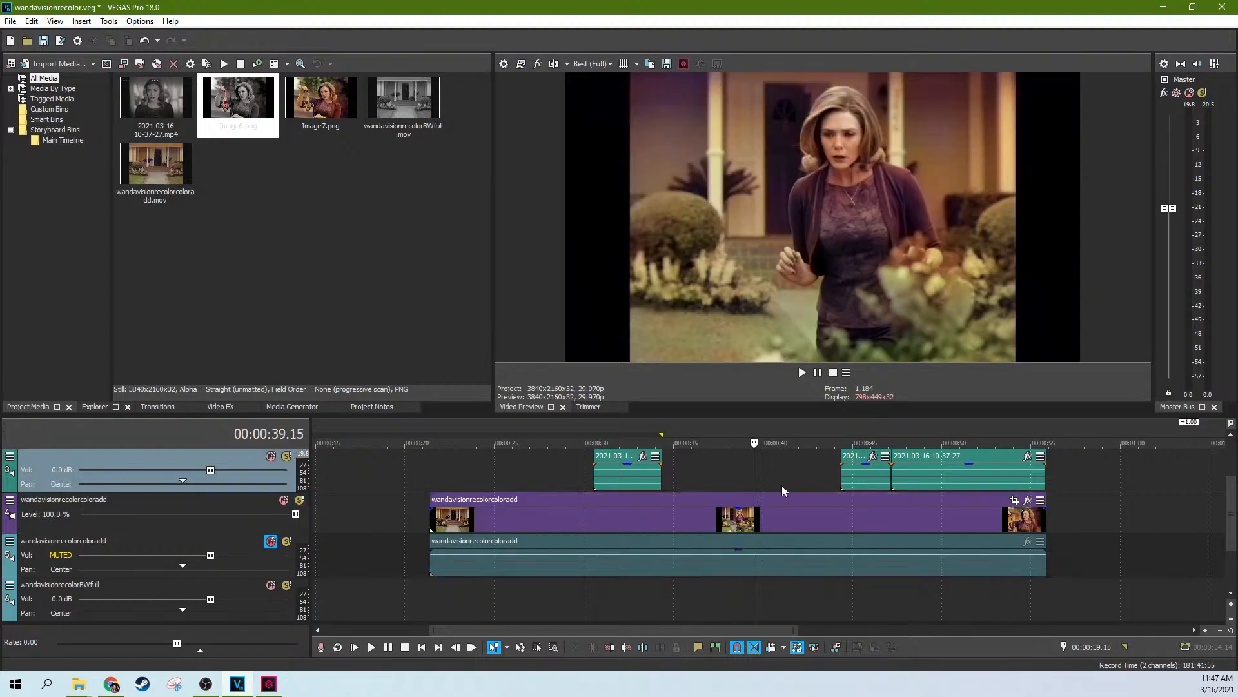
left_click(784, 485)
left_click(723, 489)
left_click(707, 477)
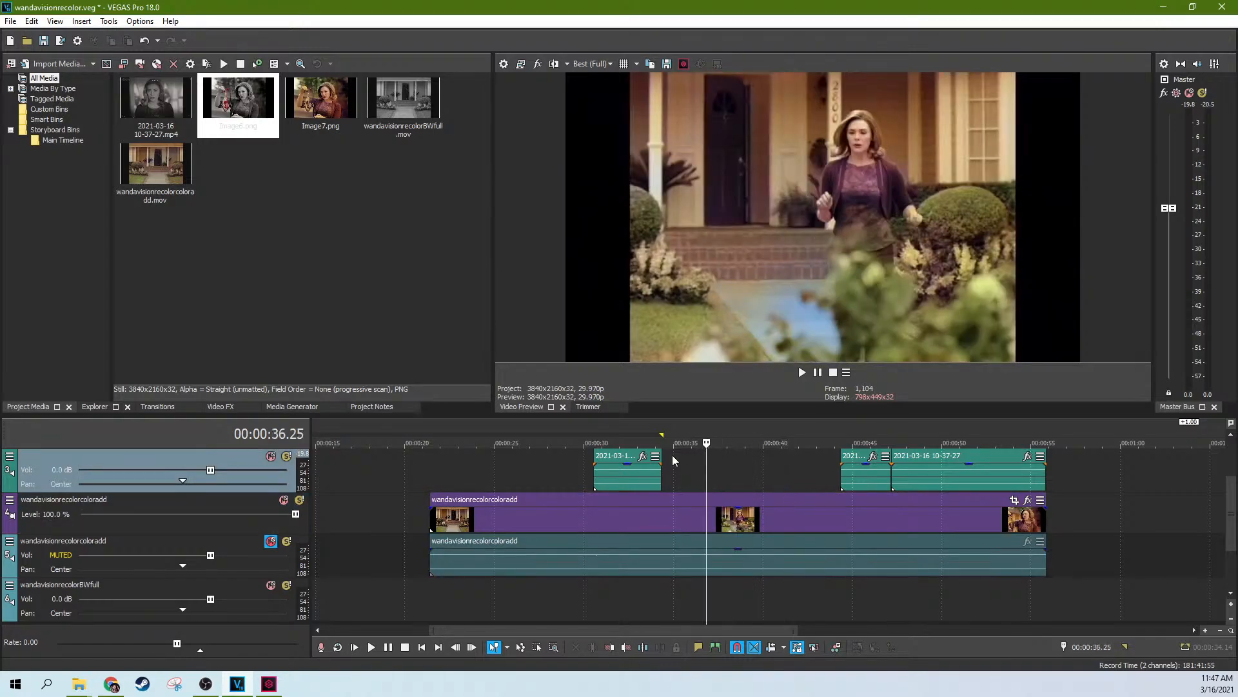
Examine the recolored shots of the woman at 35 and 55 seconds and the garden helicopter composite at 00:00:30.16
left_click(673, 477)
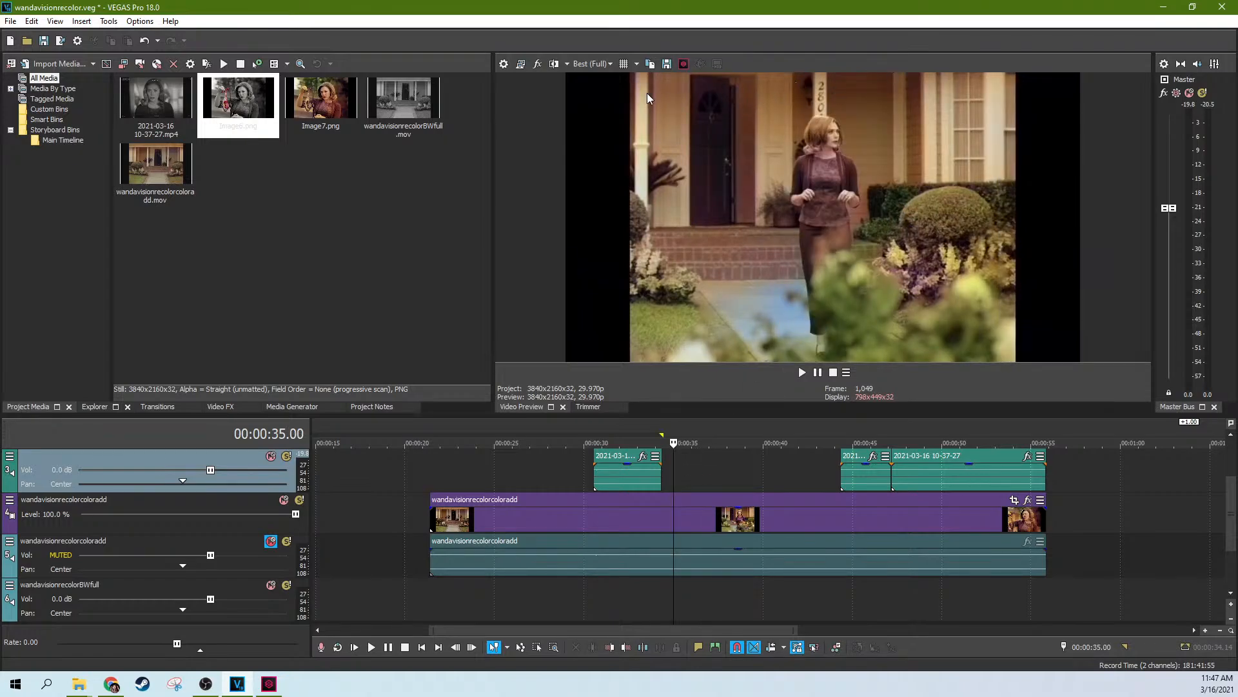
left_click(760, 482)
left_click(1031, 475)
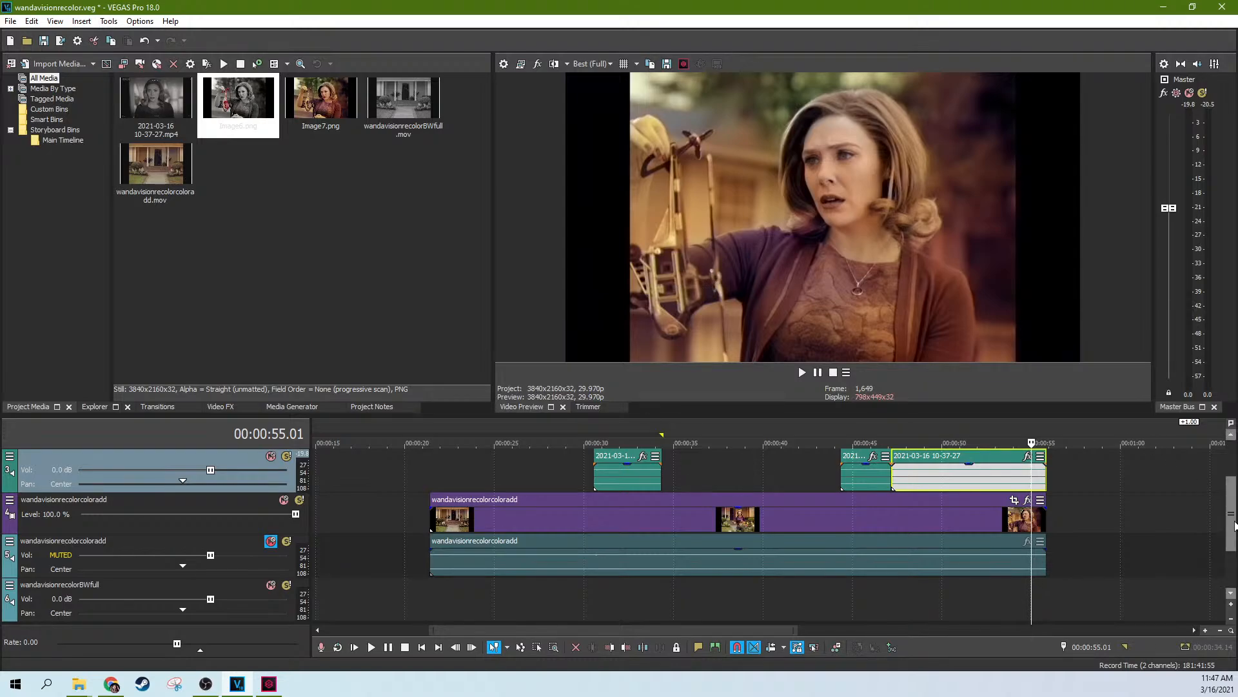
scroll(1230, 527, "up", 2)
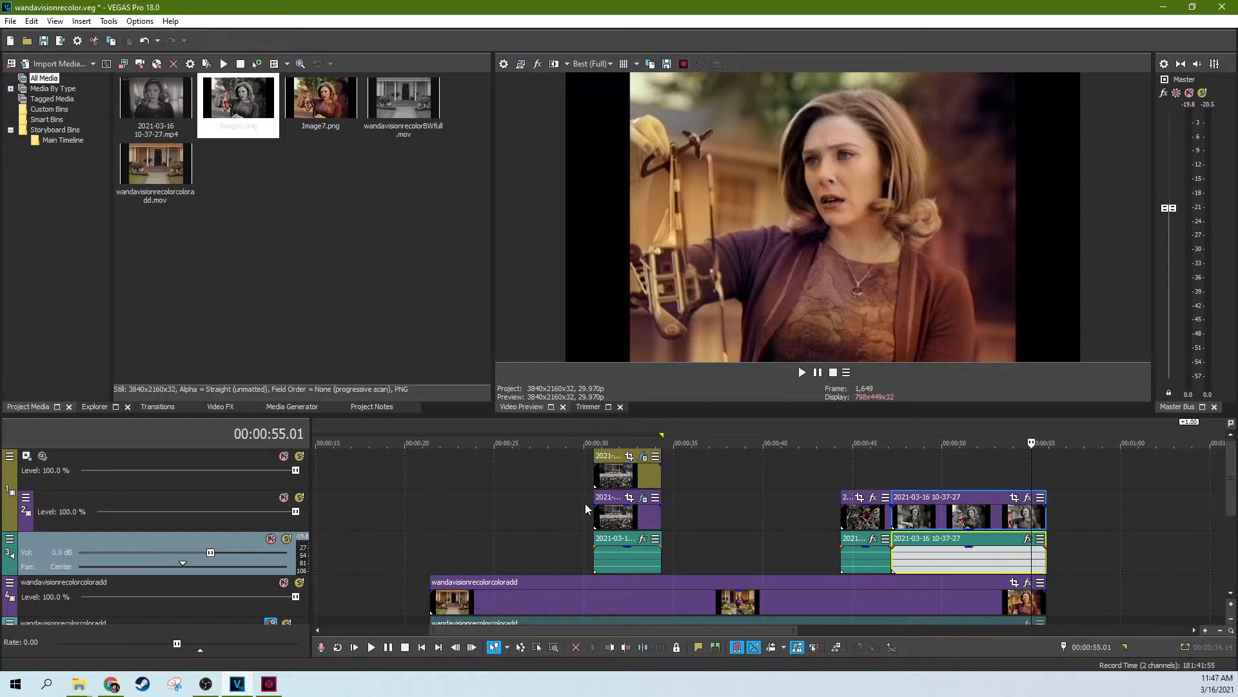
left_click(609, 475)
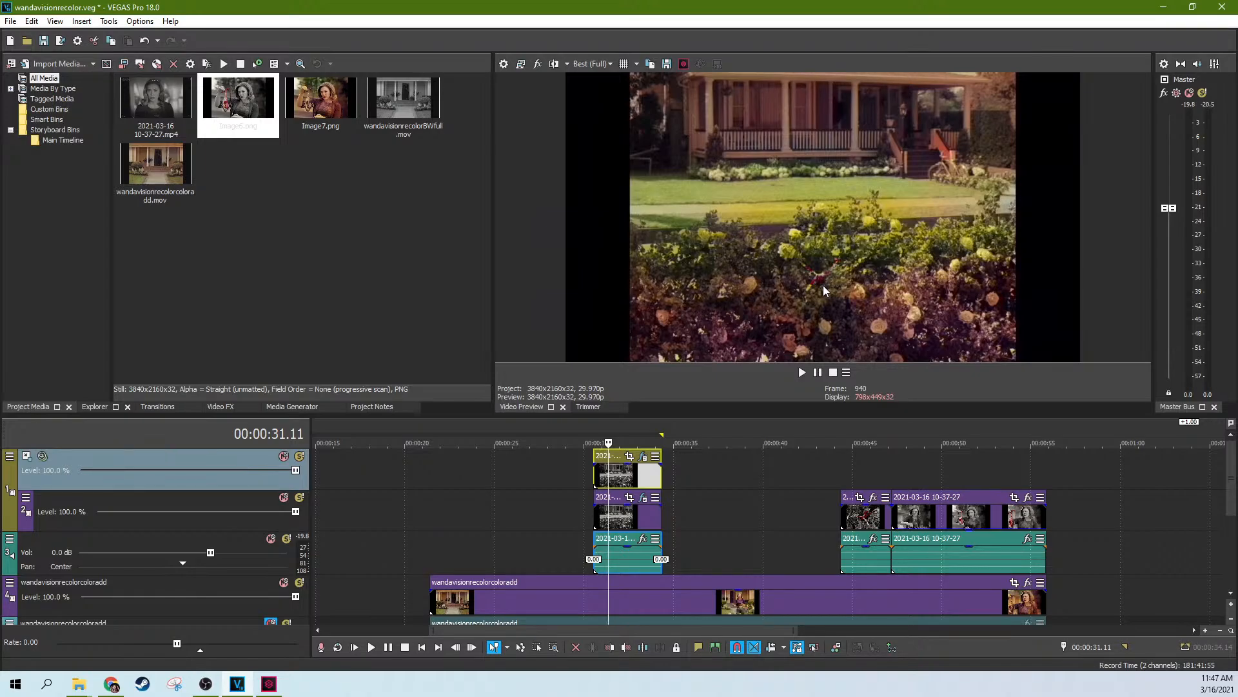
left_click(595, 476)
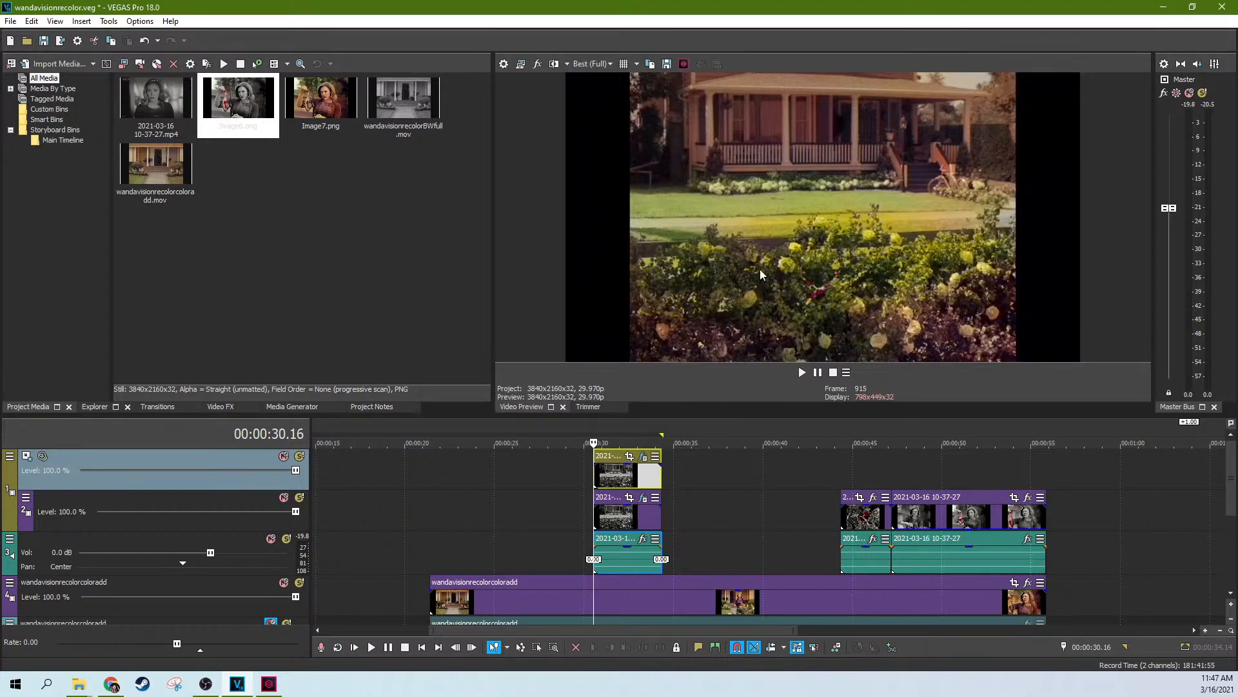
Lower the opacity of the helicopter close-up clip on the second video track to show the recolored footage beneath it
left_click(861, 482)
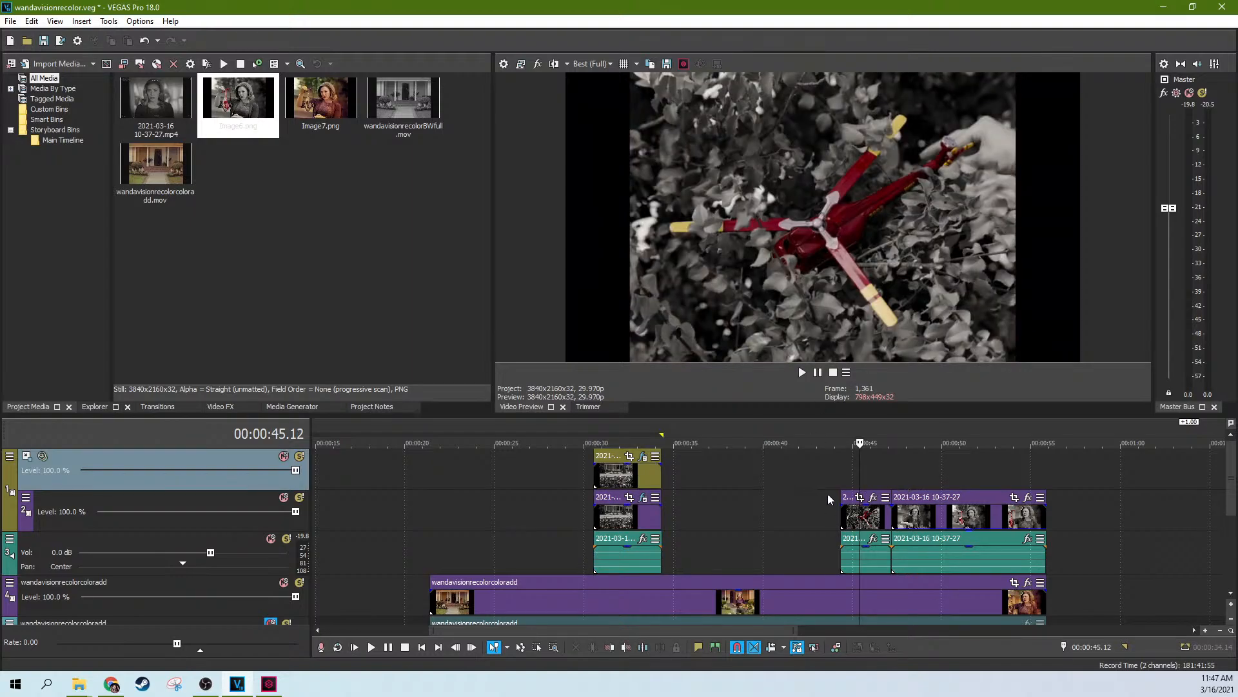
left_click(865, 512)
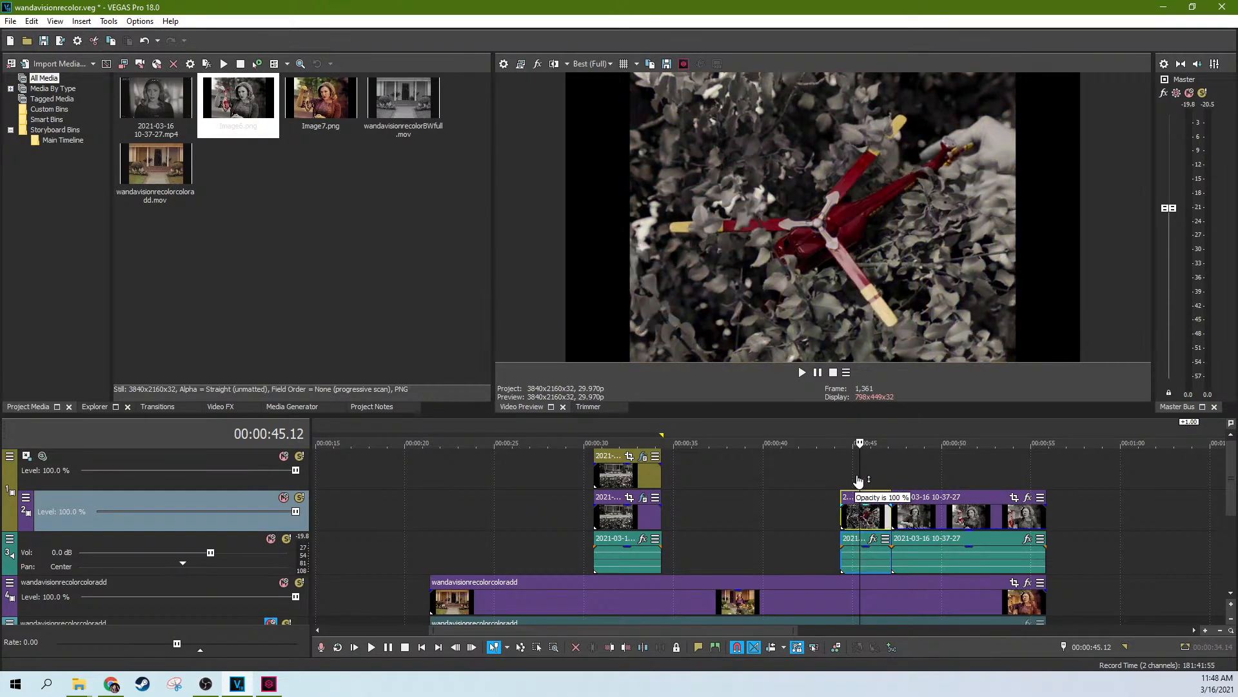
left_click(787, 500)
scroll(848, 509, "up", 3)
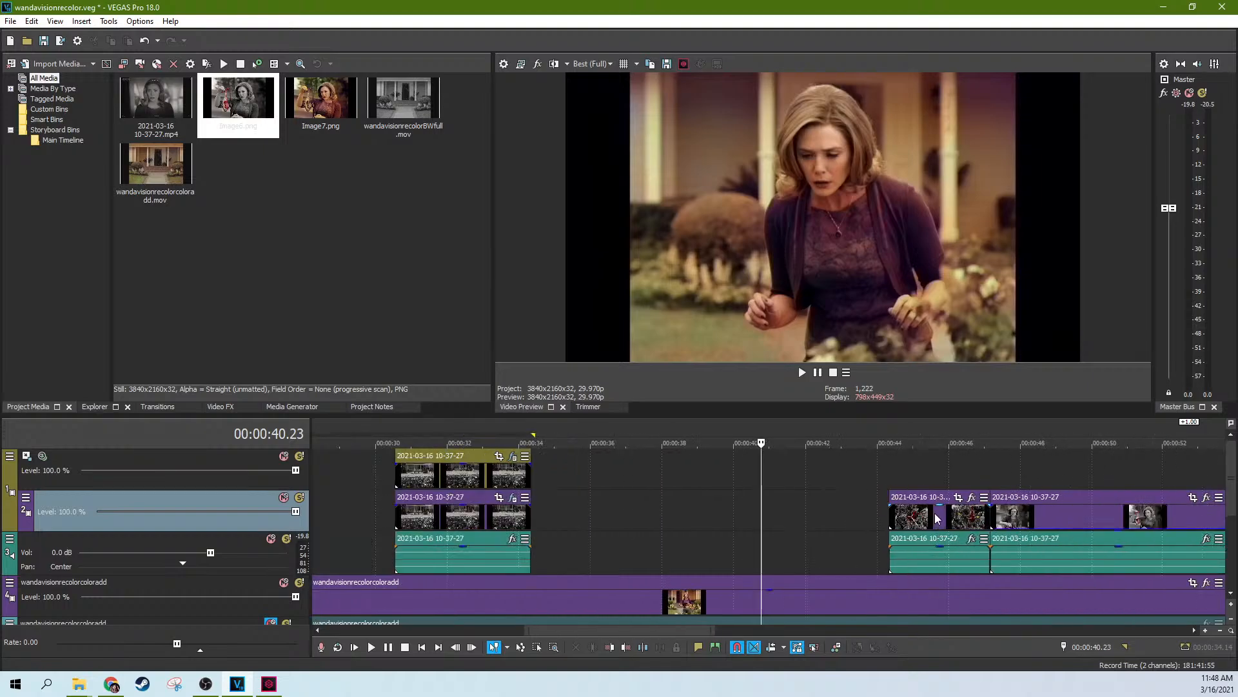
left_click(937, 518)
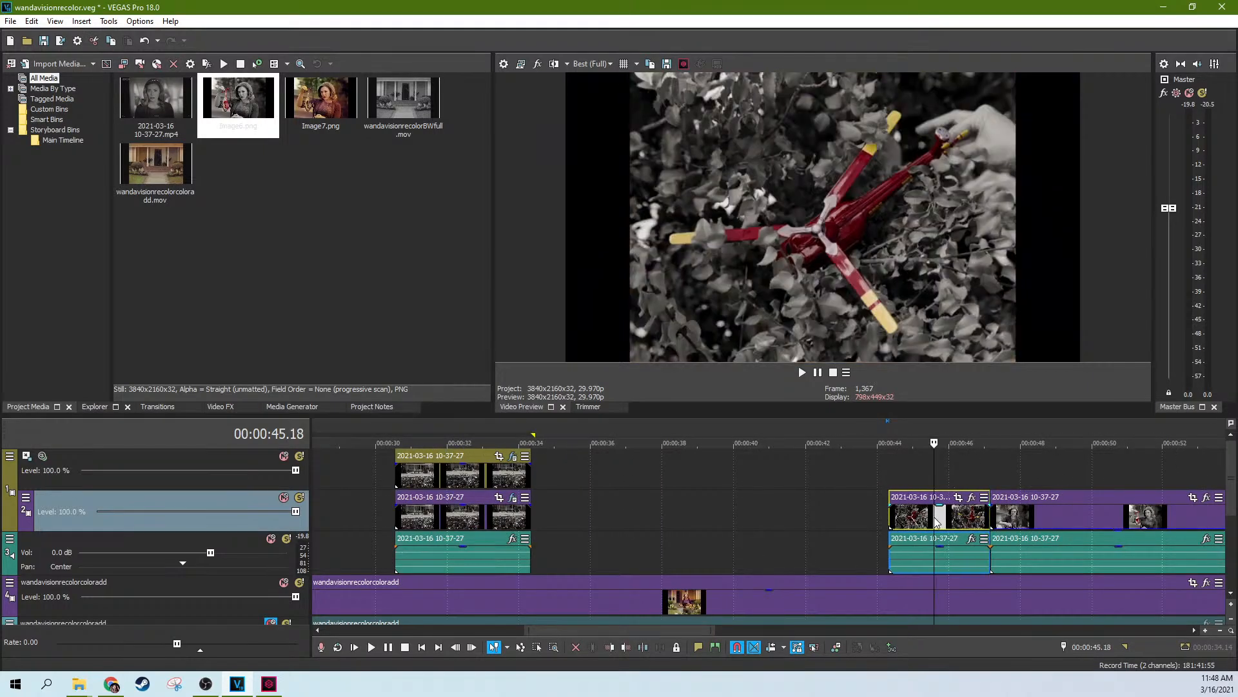
scroll(937, 520, "up", 4)
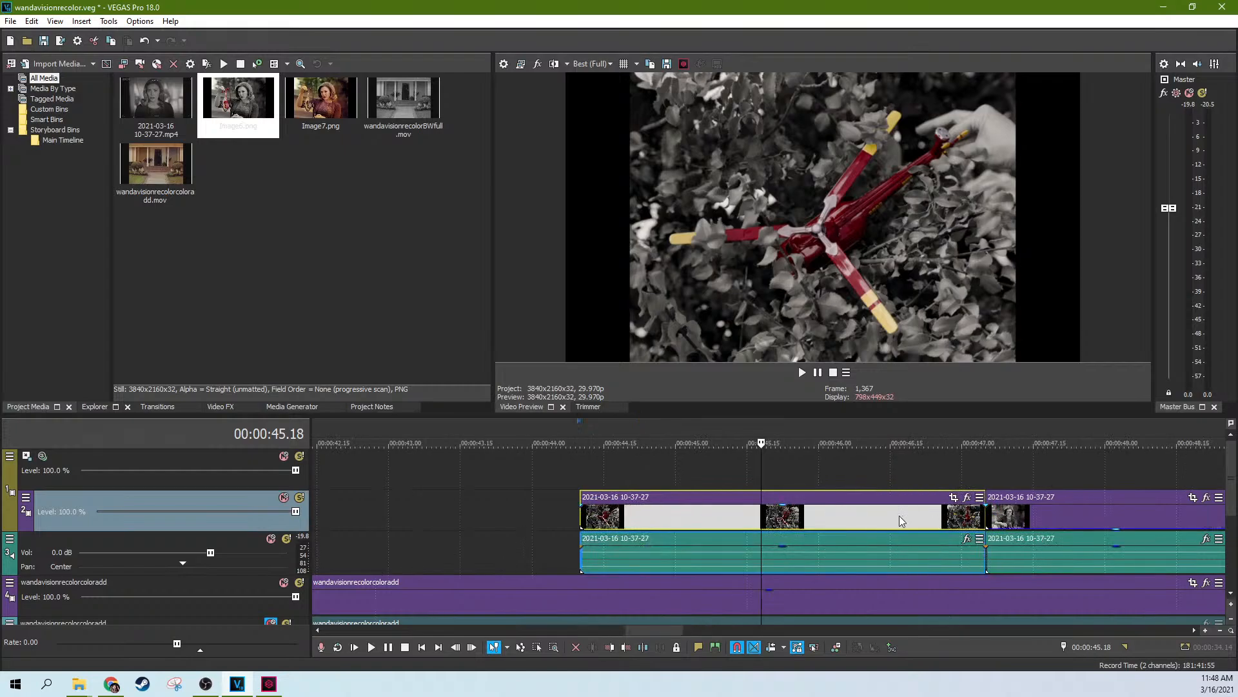
left_click_drag(897, 516, 827, 516)
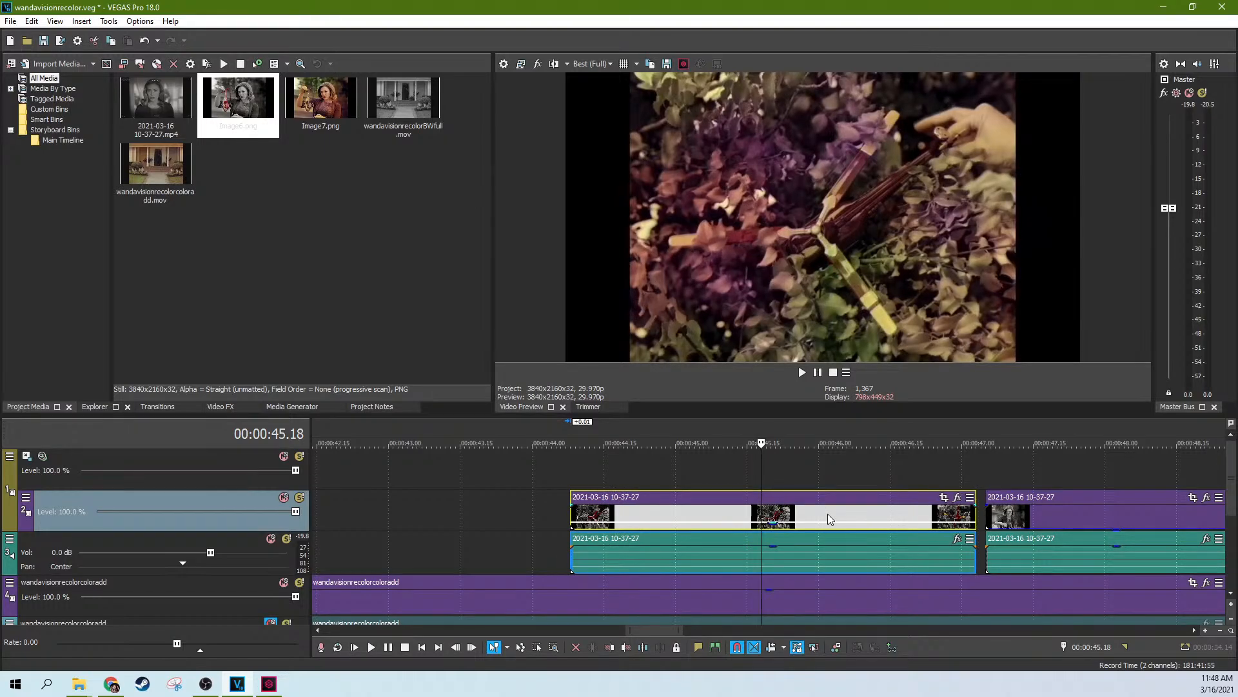
Raise the helicopter close-up's opacity to a partial blend at 00:00:45.05, and restore it to full opacity
key("alt+Tab")
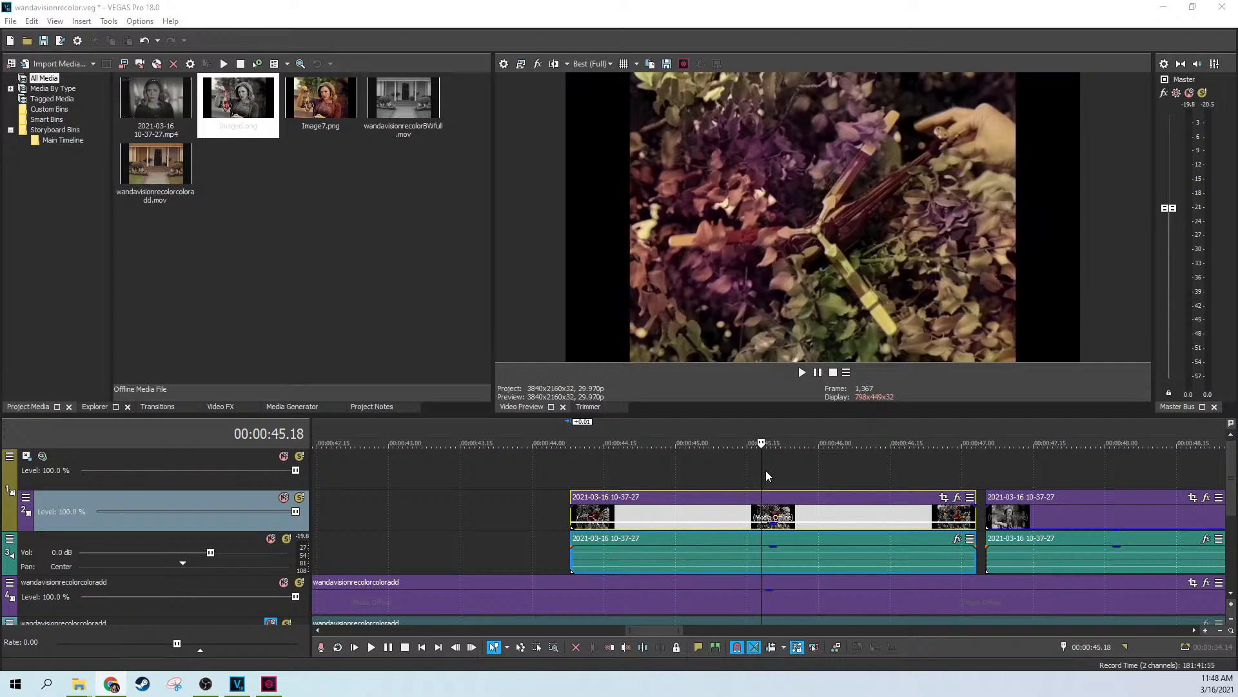
left_click(846, 458)
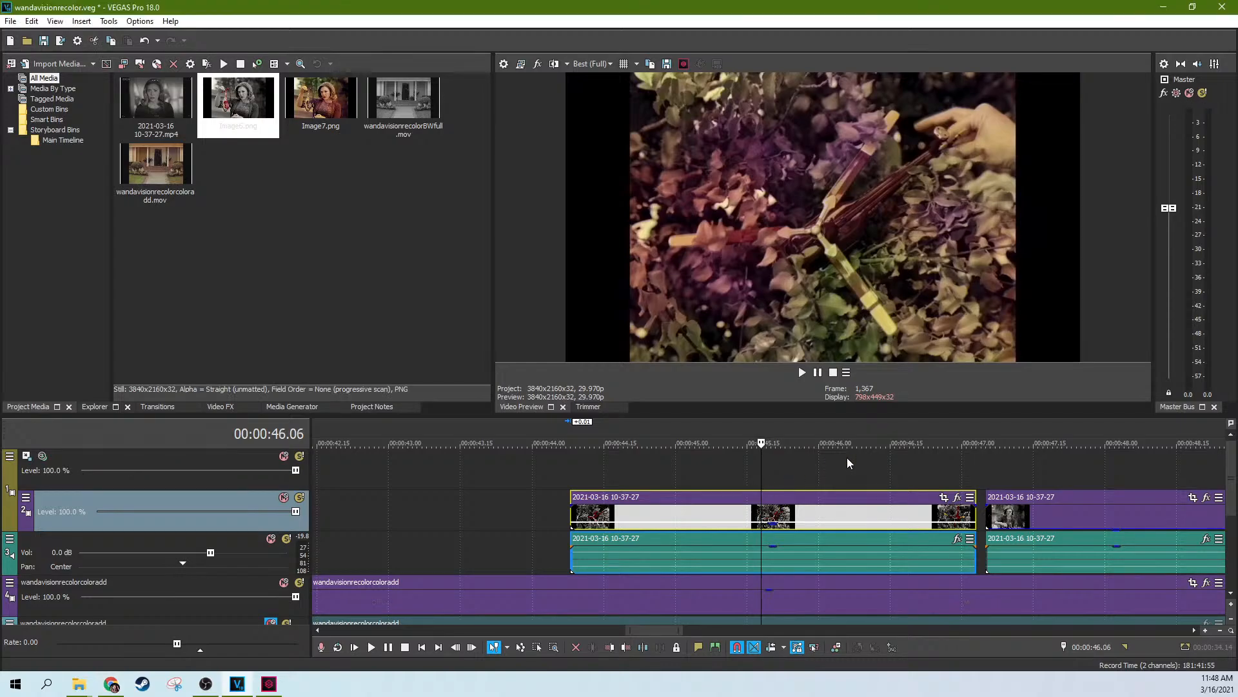
left_click(817, 470)
left_click(756, 468)
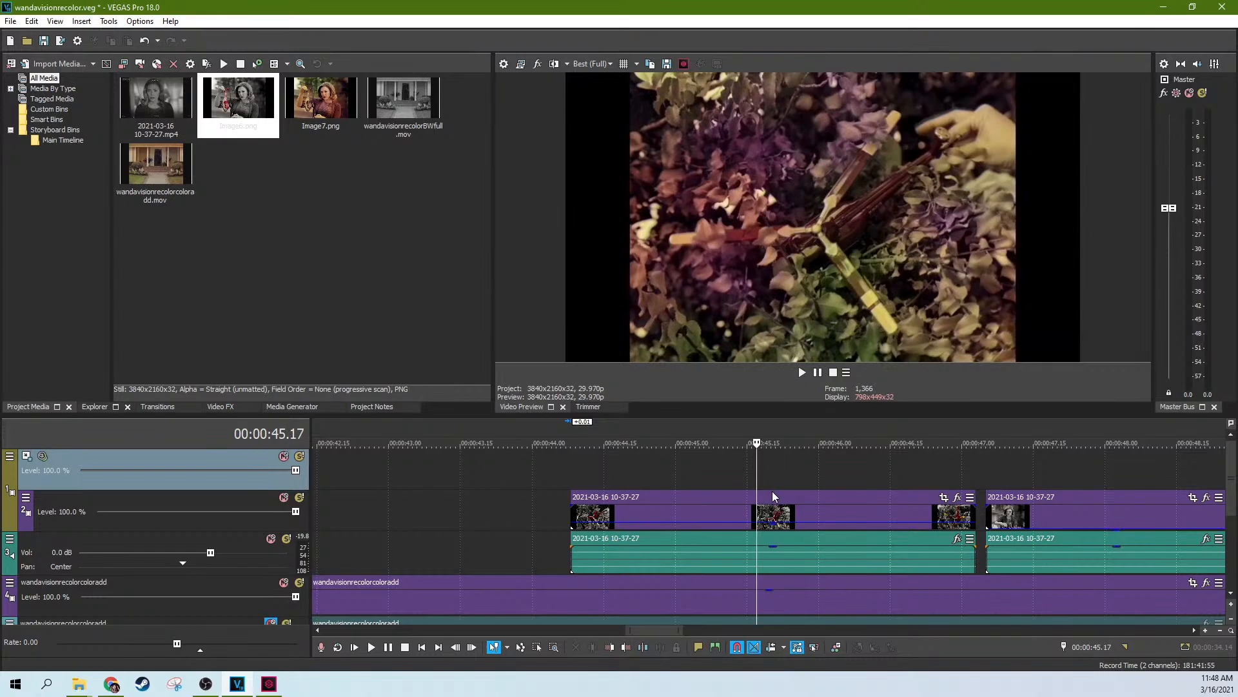
left_click(699, 518)
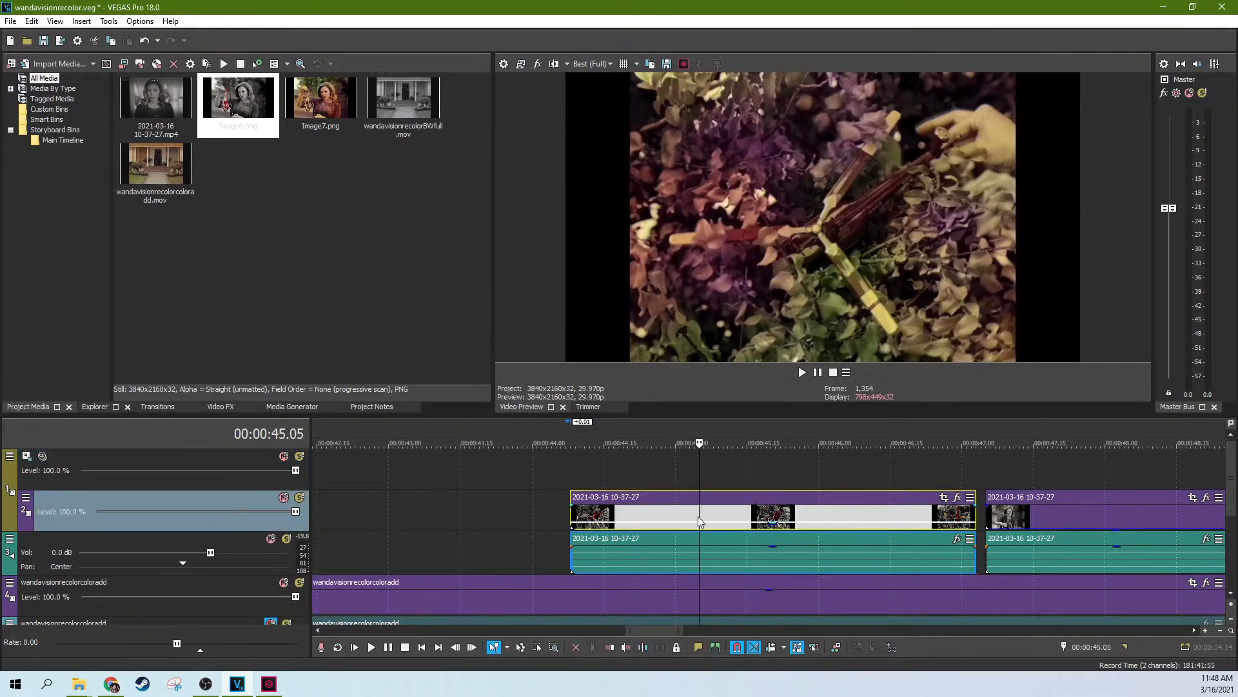
mouse_move(752, 526)
left_mouse_down()
mouse_move(771, 506)
mouse_move(772, 520)
left_mouse_up()
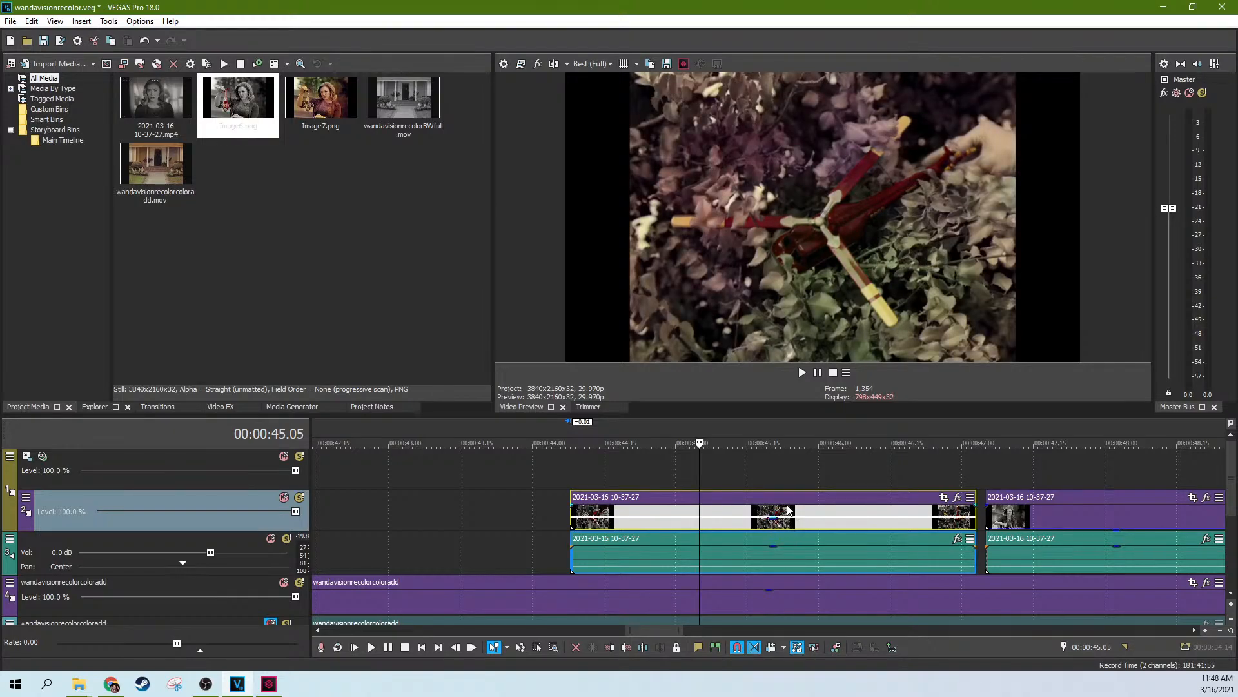
scroll(787, 504, "up", 3)
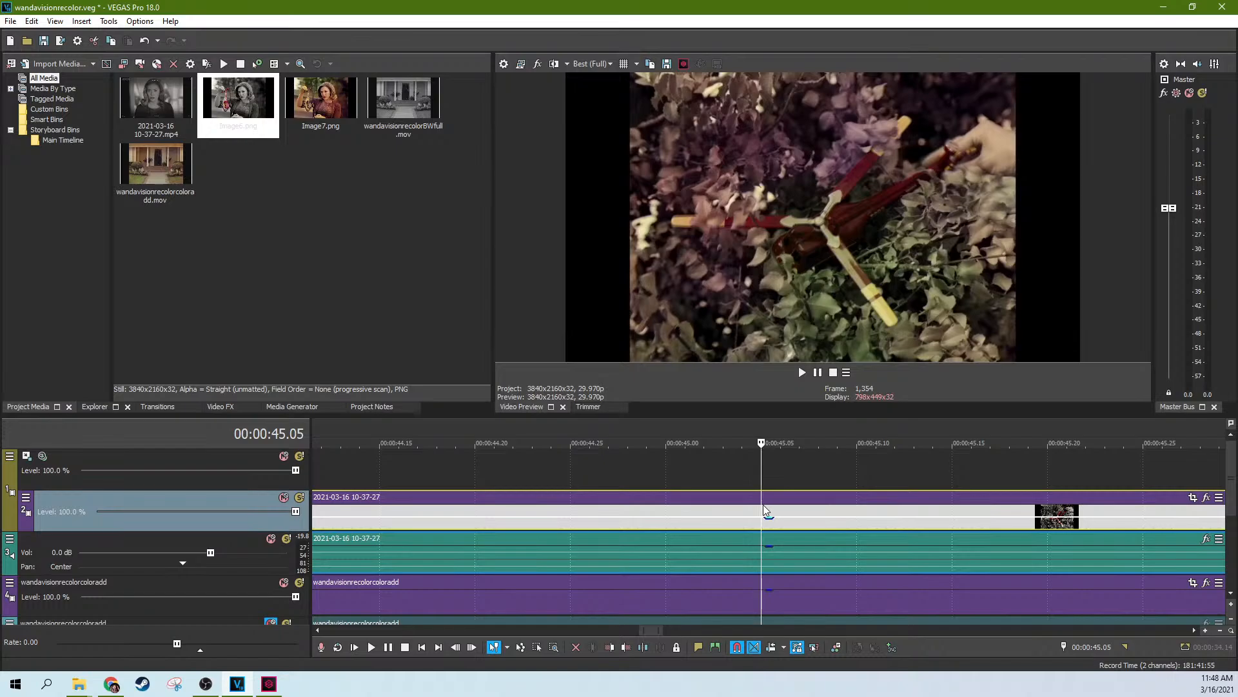
left_click_drag(760, 505, 779, 509)
scroll(781, 504, "down", 3)
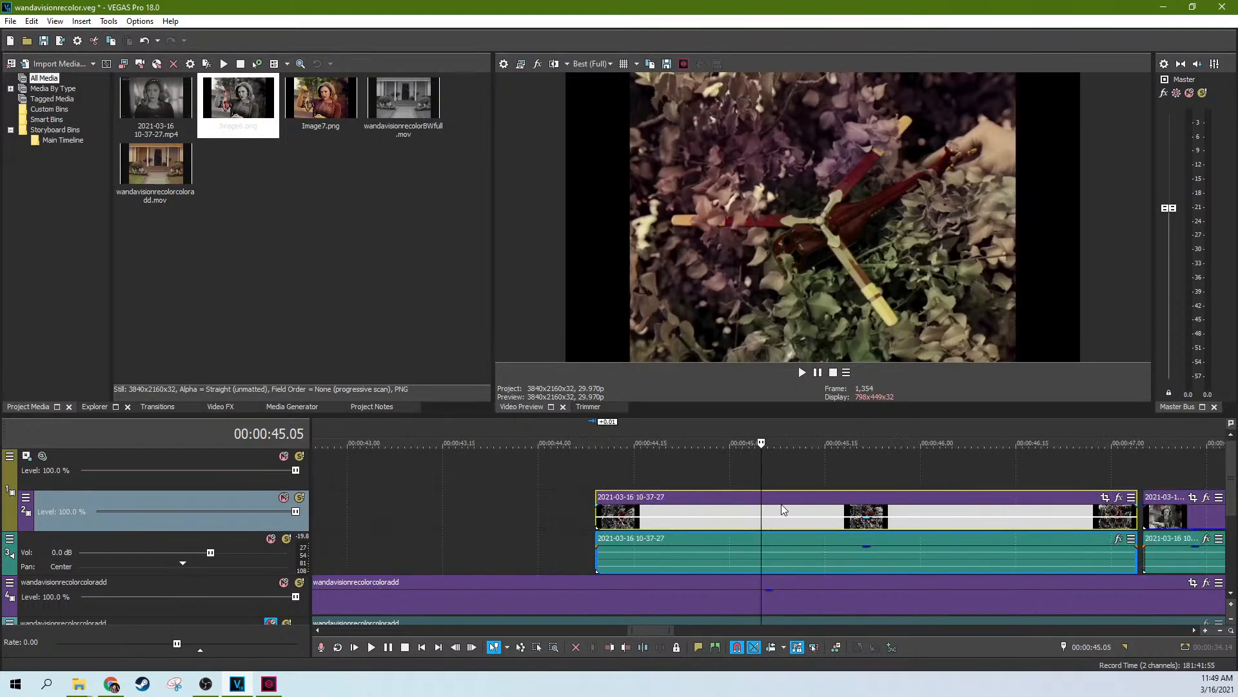
scroll(1060, 524, "down", 3)
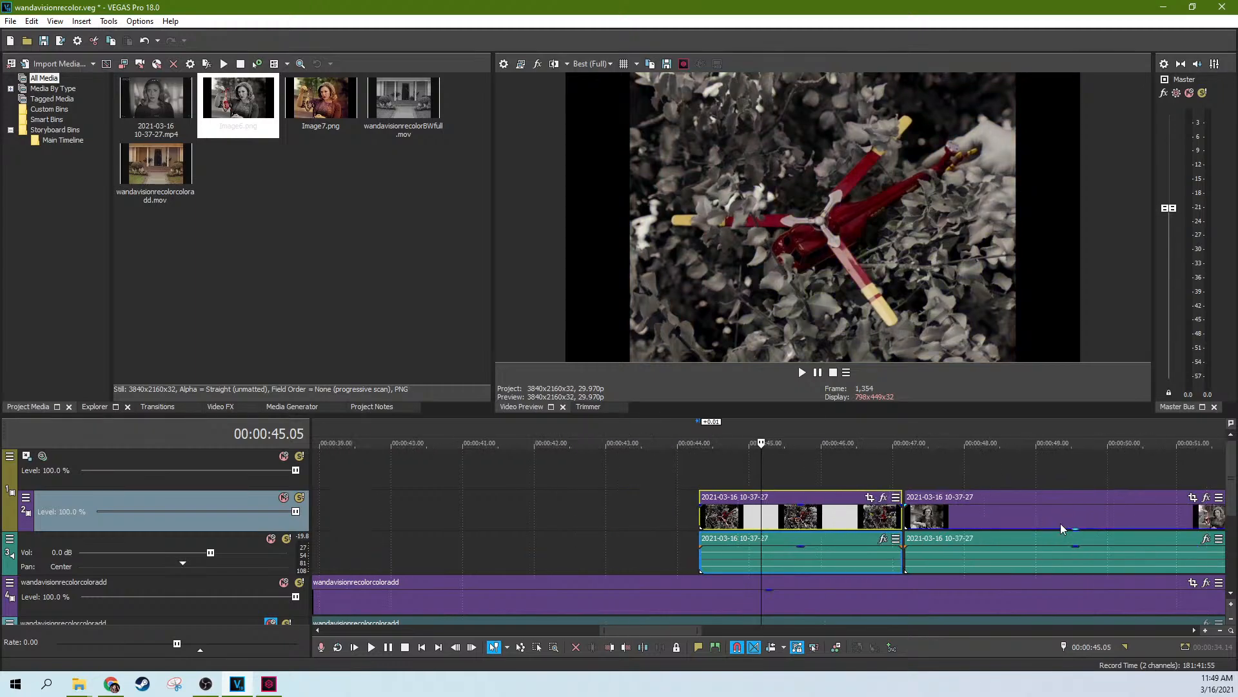
Move the helicopter close-up clip back against the start of the following clip, and save the project
left_click(901, 520)
scroll(899, 520, "up", 5)
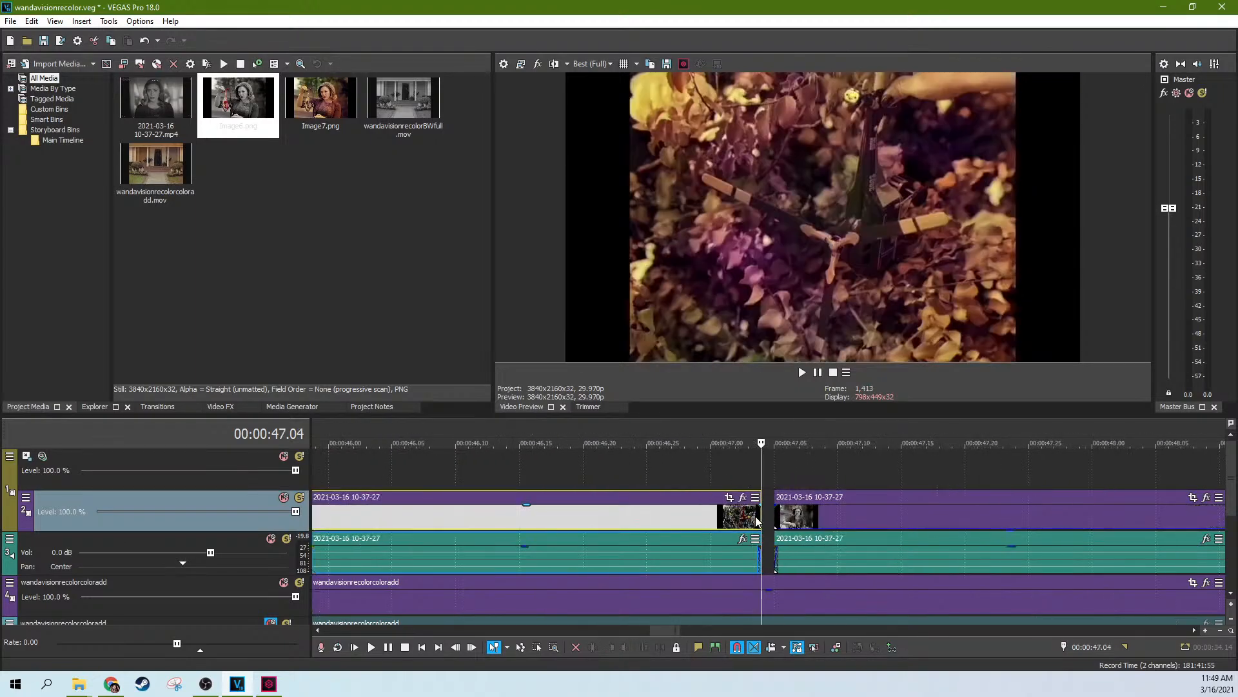
left_click_drag(761, 518, 774, 518)
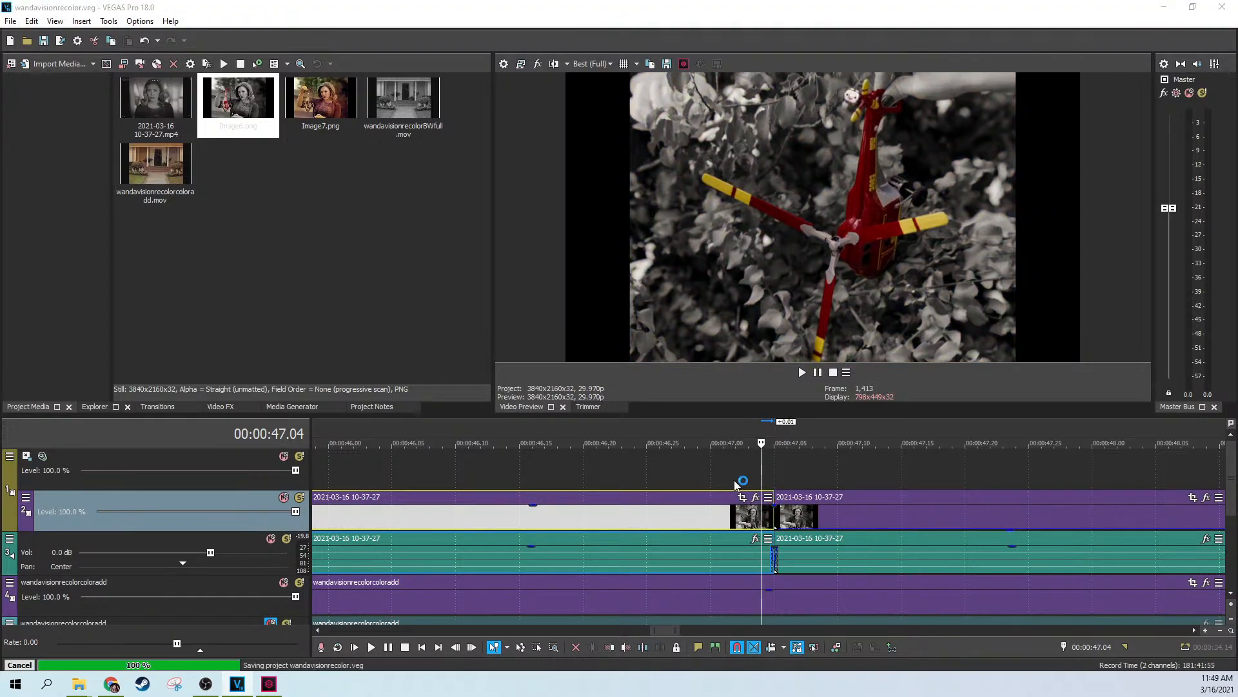
Compare the recolored shots of the woman with the black-and-white helicopter close-up between about 25 and 47 seconds
left_click(668, 455)
scroll(695, 481, "down", 3)
scroll(690, 478, "down", 5)
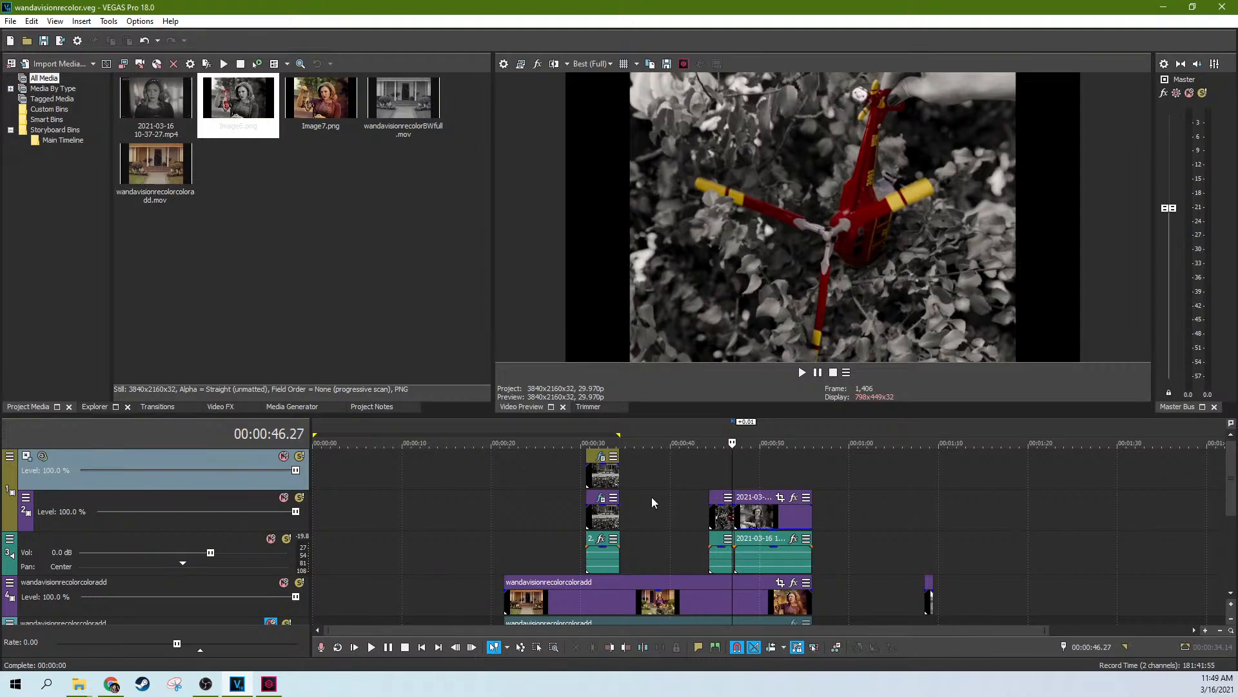
left_click(486, 503)
scroll(487, 503, "up", 4)
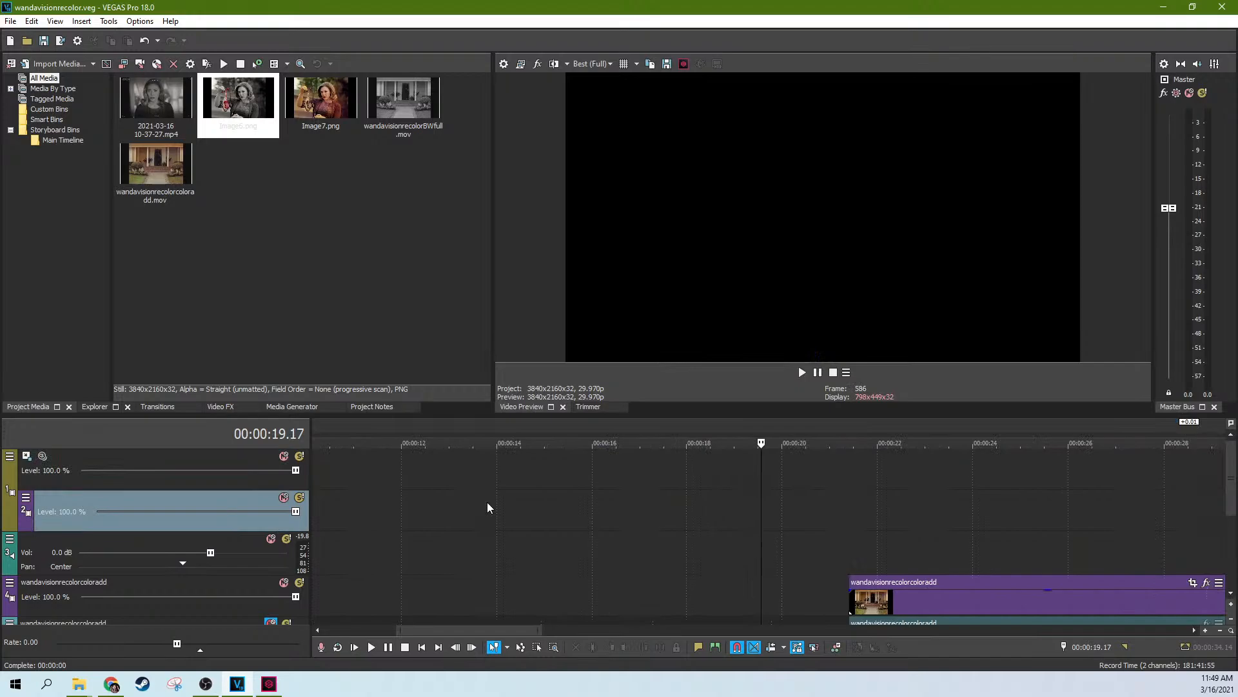
left_click(1036, 529)
scroll(892, 538, "down", 3)
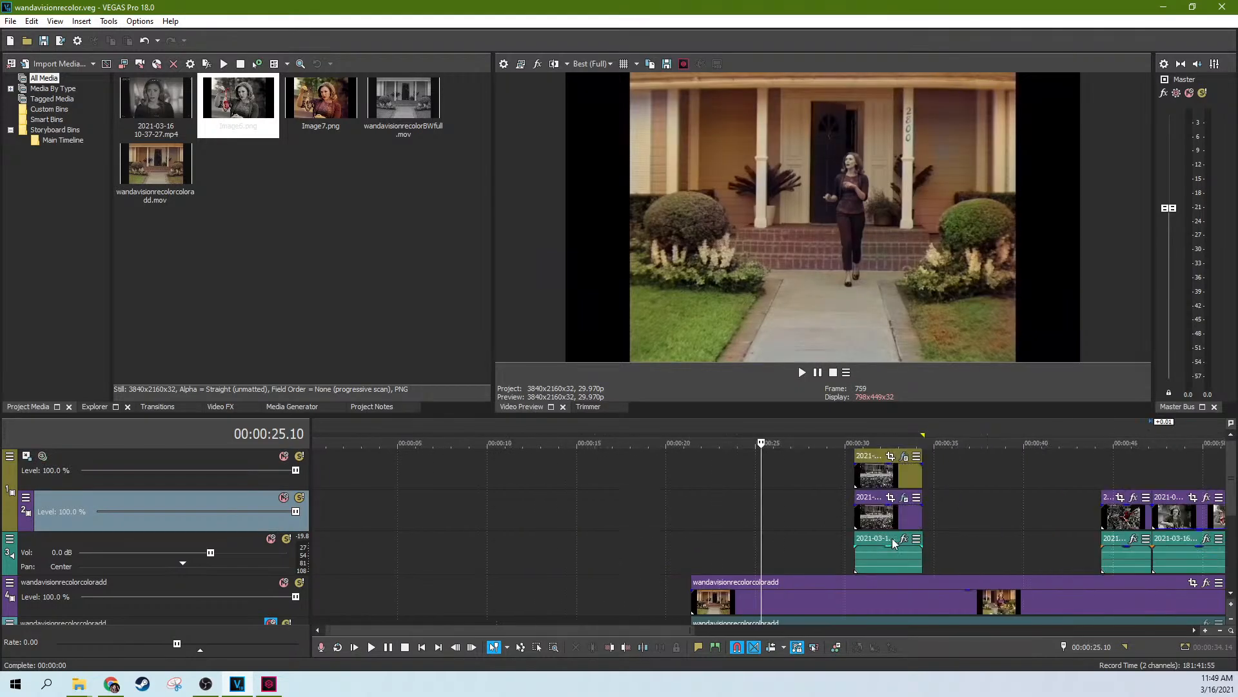
left_click(977, 548)
scroll(997, 540, "down", 3)
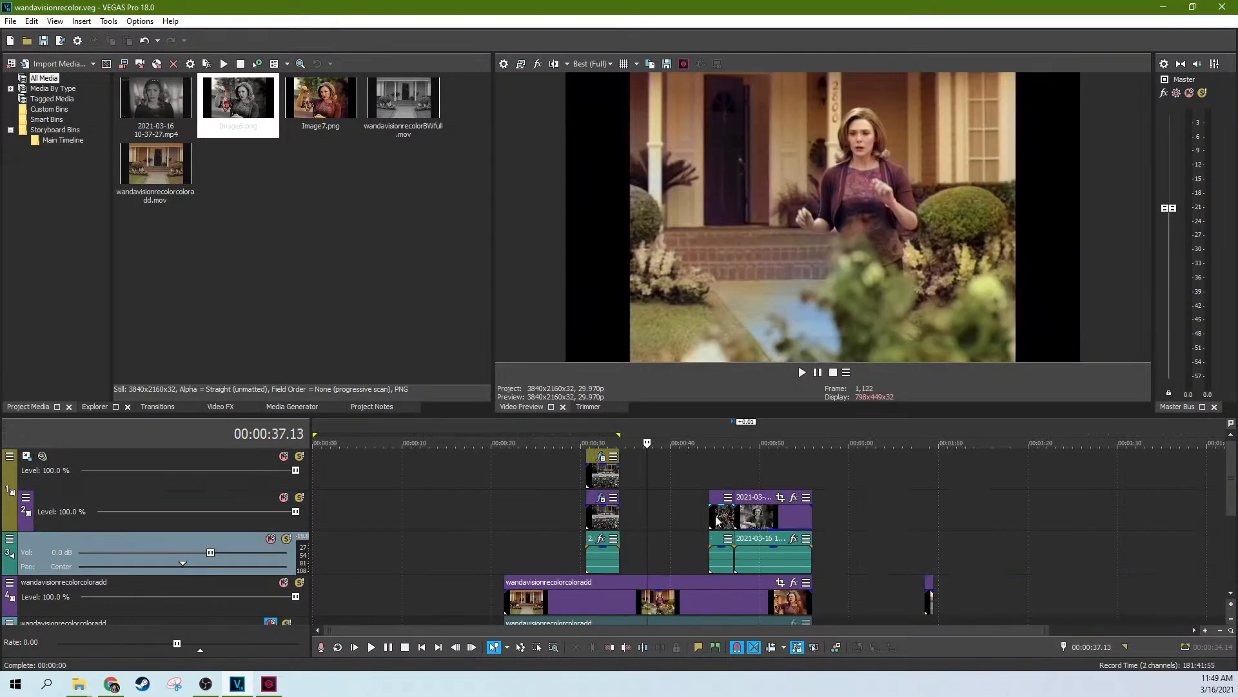
left_click(722, 481)
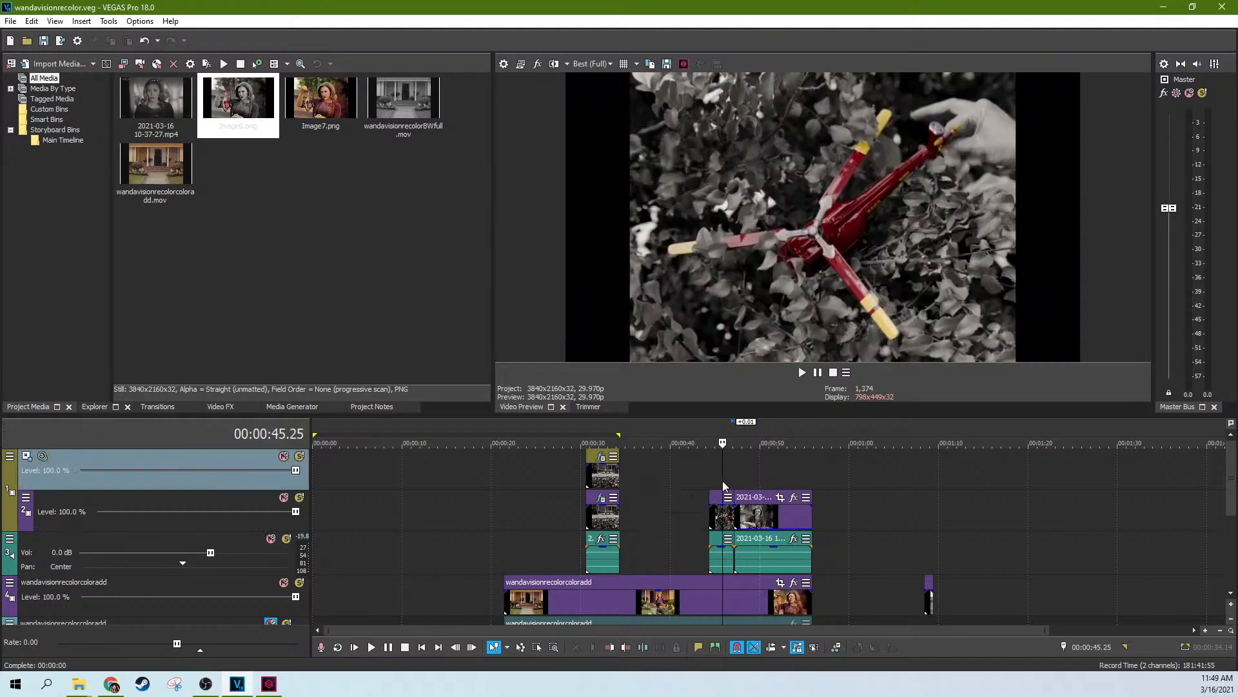
scroll(756, 481, "down", 1)
scroll(756, 482, "up", 1)
scroll(756, 481, "up", 2)
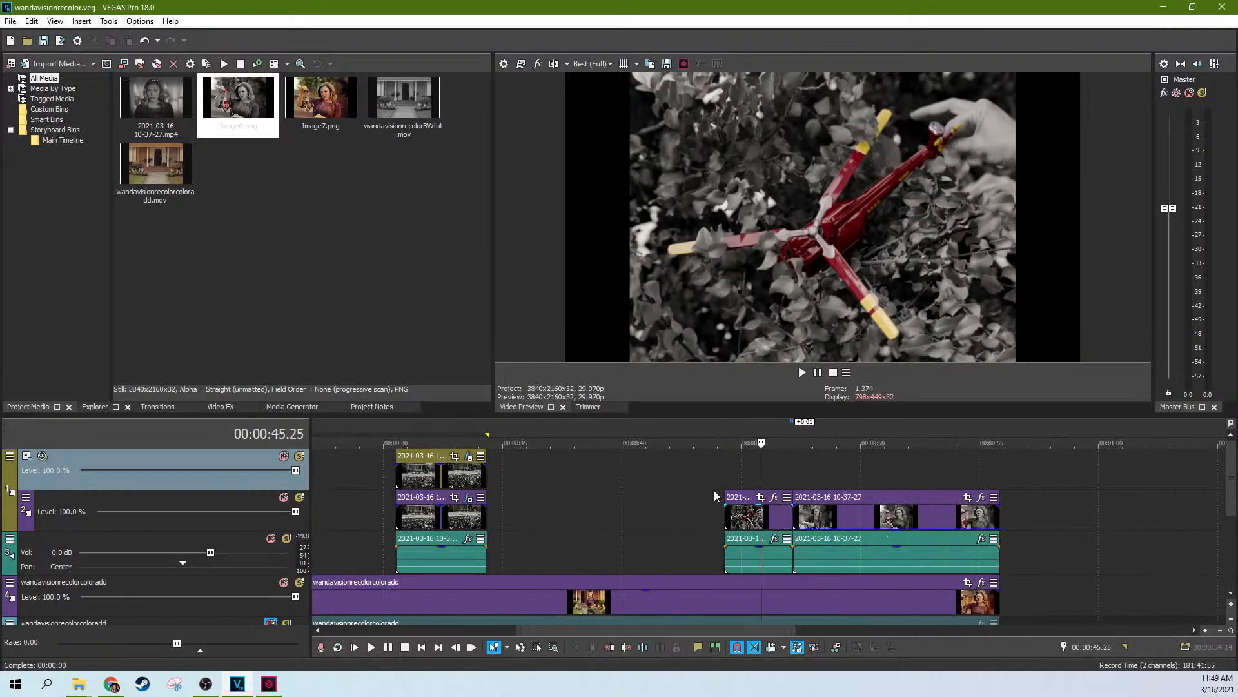
left_click(675, 486)
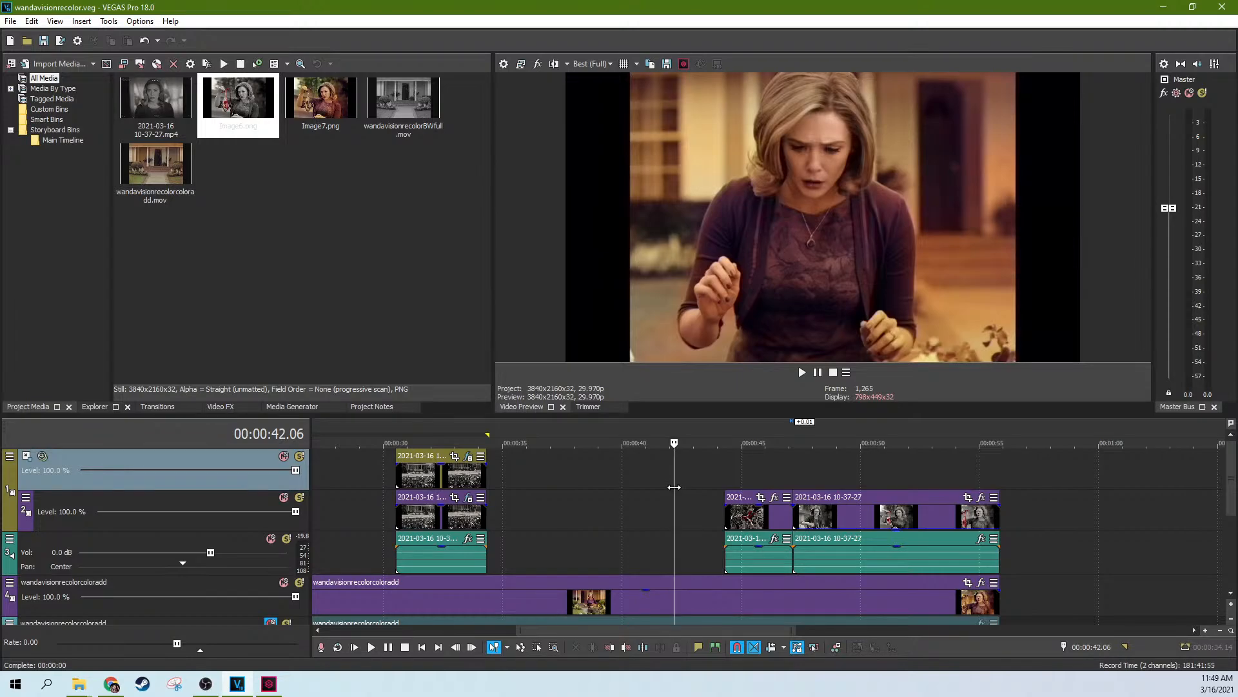
Solo the parent track to isolate the masked helicopter at 00:00:33.01, and turn the solo off to view the full composite
left_click(440, 522)
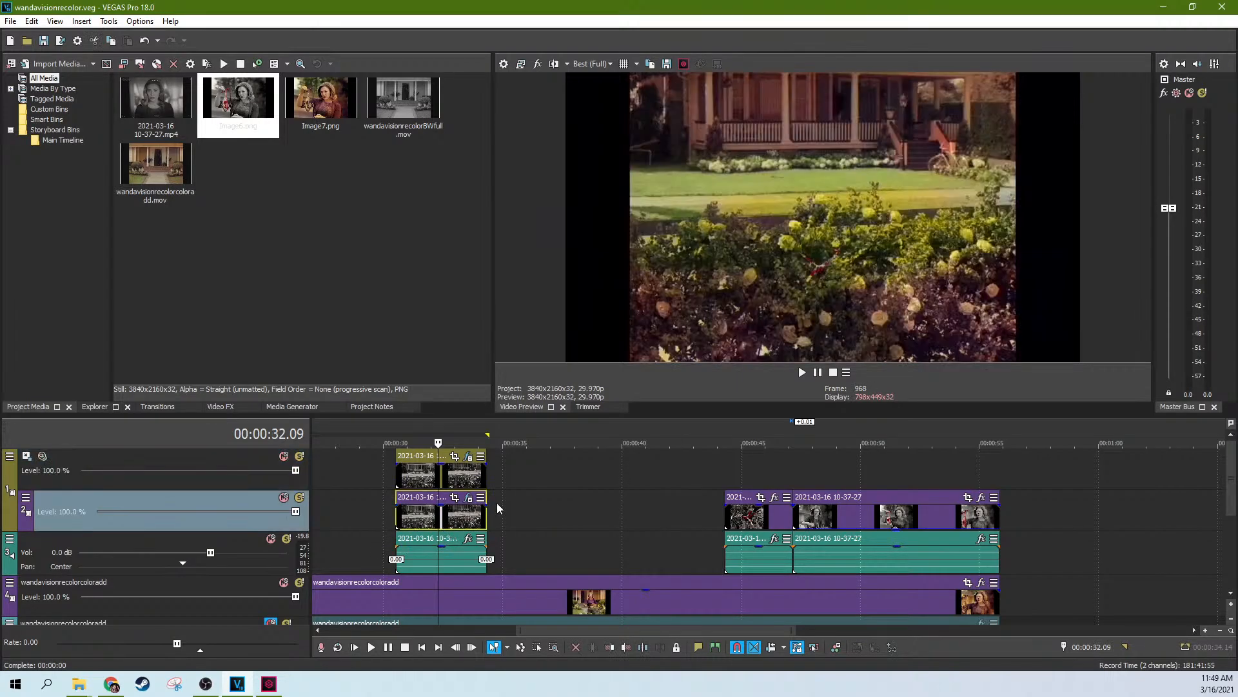
scroll(497, 502, "up", 3)
left_click(802, 478)
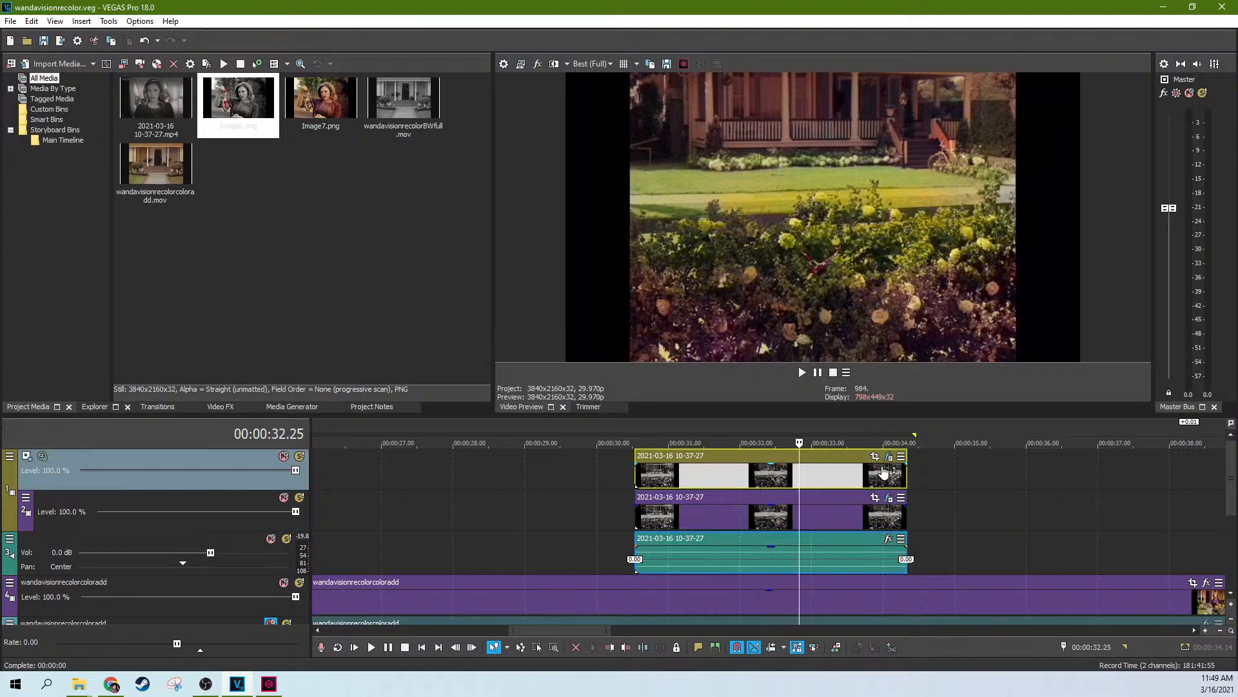
scroll(894, 476, "up", 2)
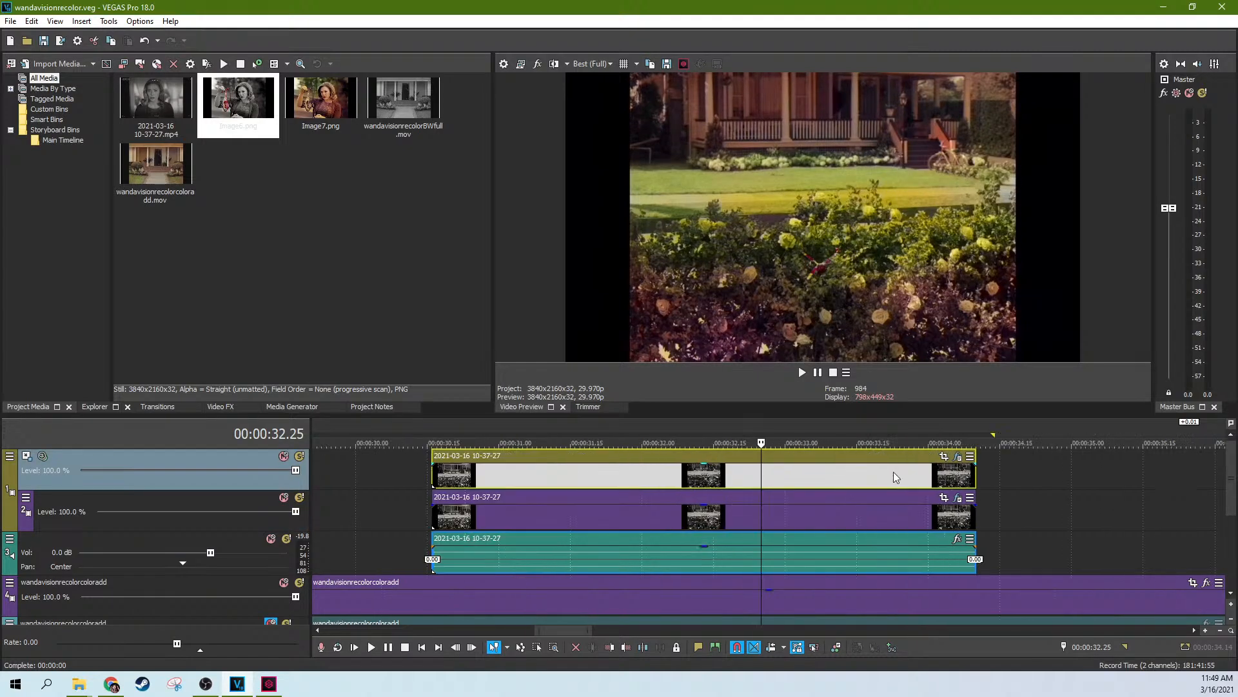
left_click(791, 474)
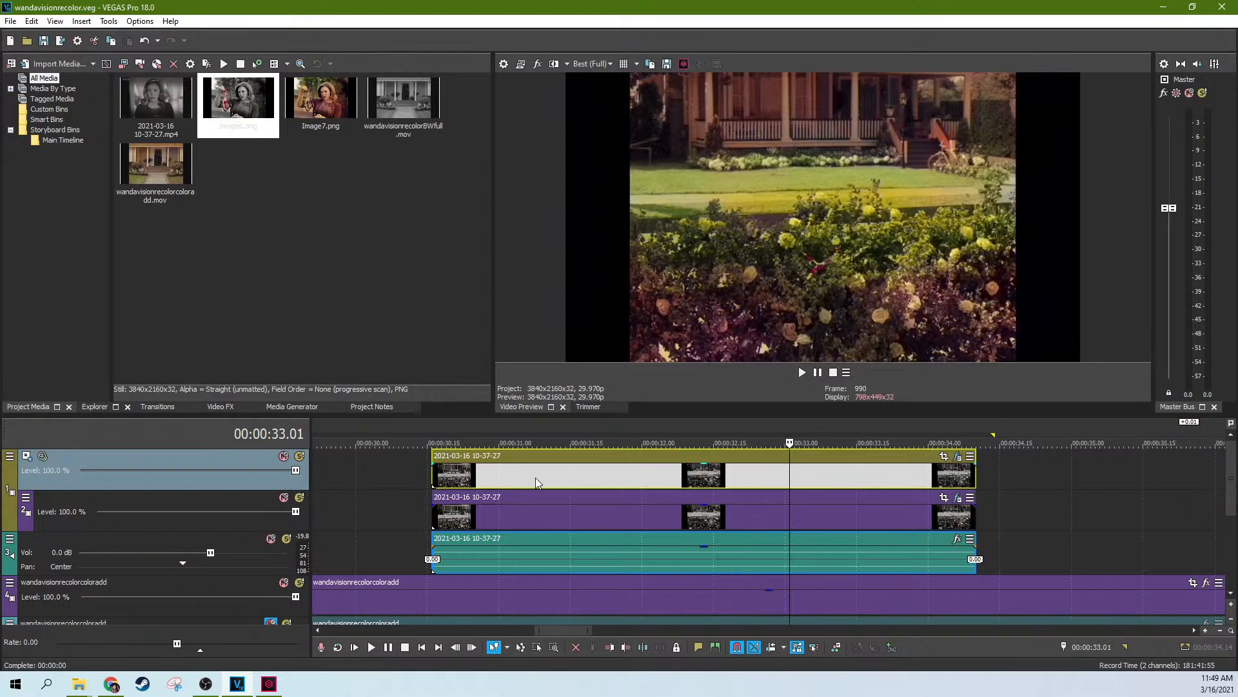
left_click(299, 456)
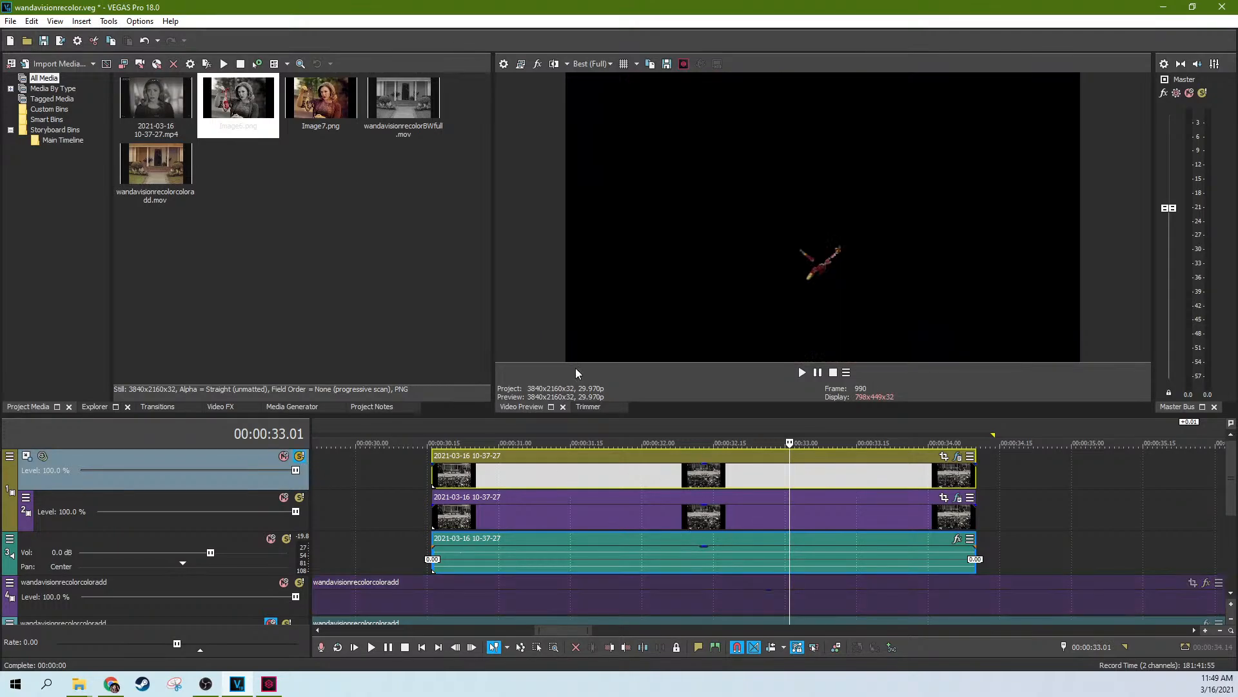
left_click(299, 456)
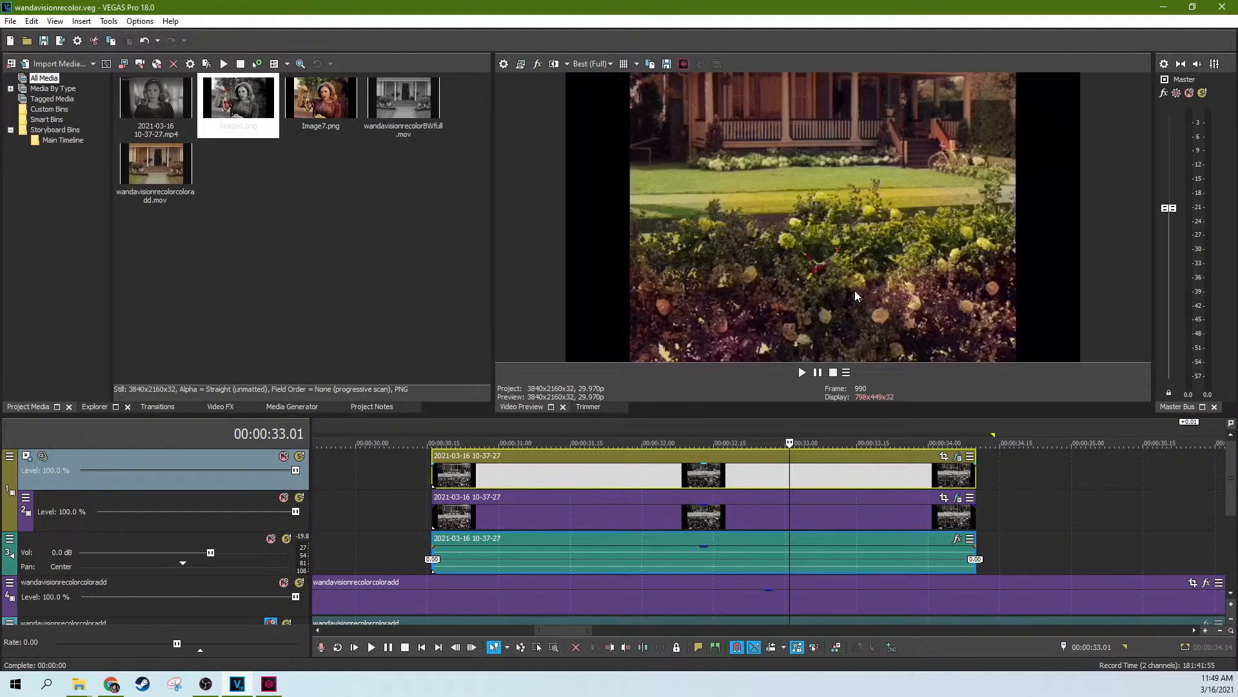
scroll(884, 512, "down", 6)
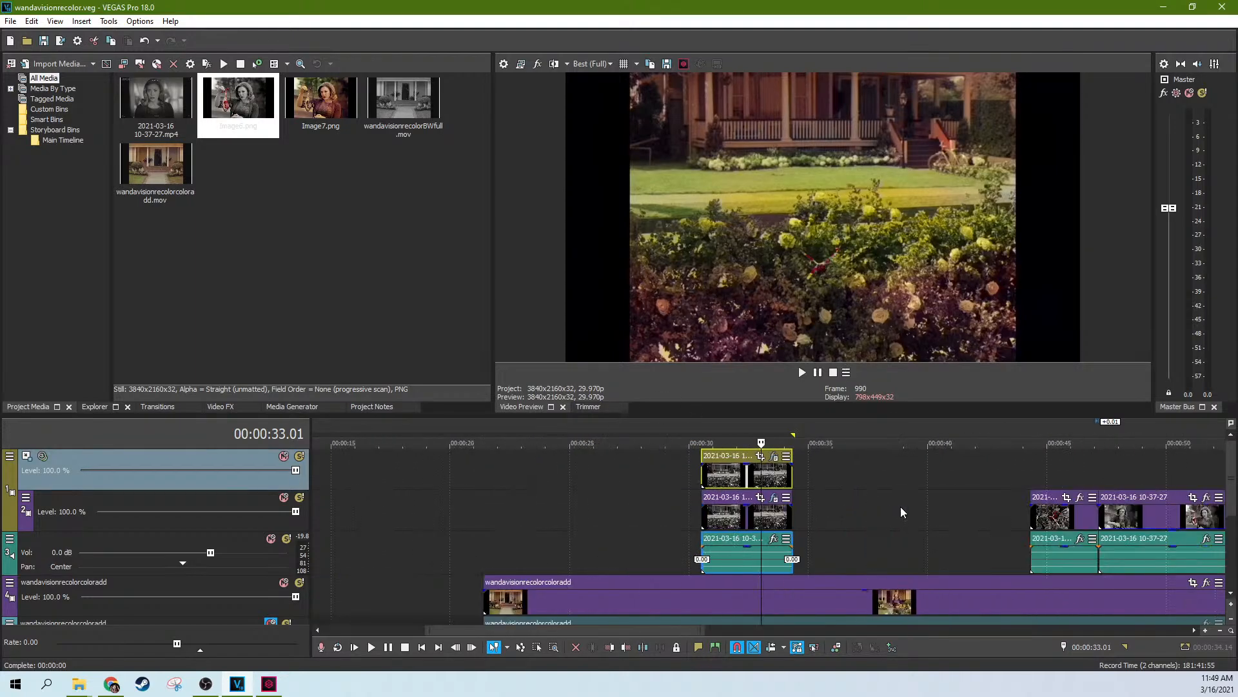
Lower the helicopter close-up's opacity to reveal the recolored footage beneath at 00:00:45.06, and restore it to full opacity
left_click(1052, 516)
scroll(1052, 516, "up", 6)
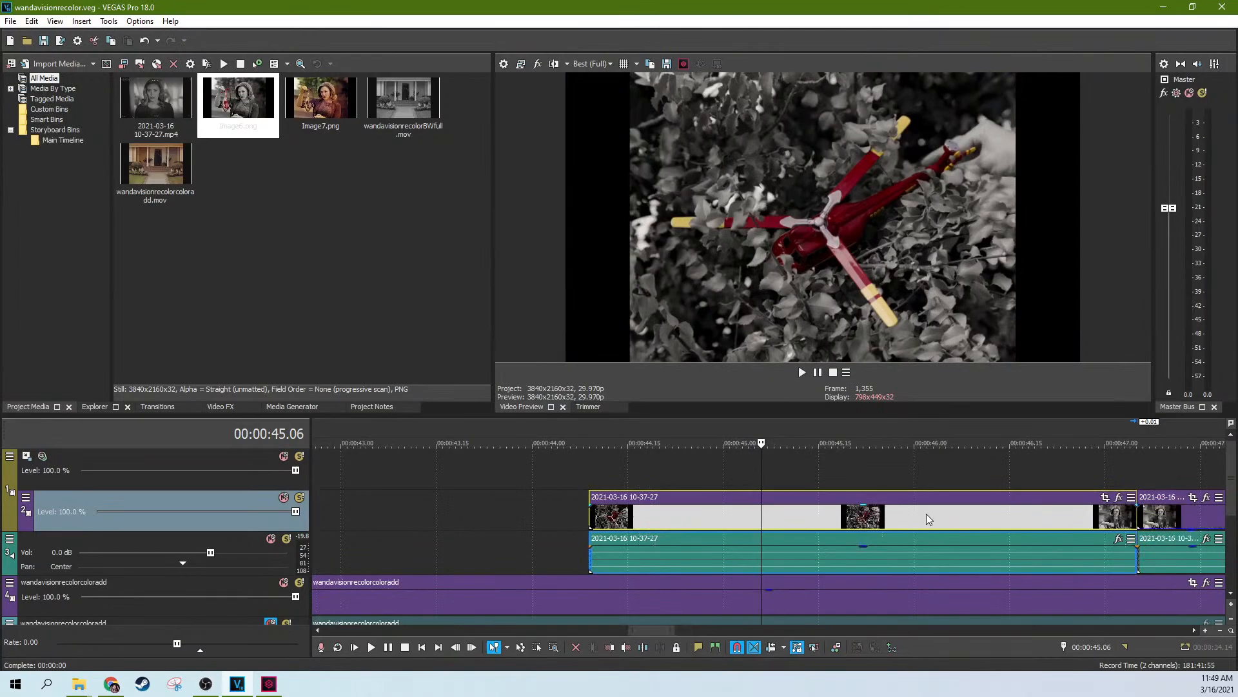
left_click_drag(864, 506, 862, 549)
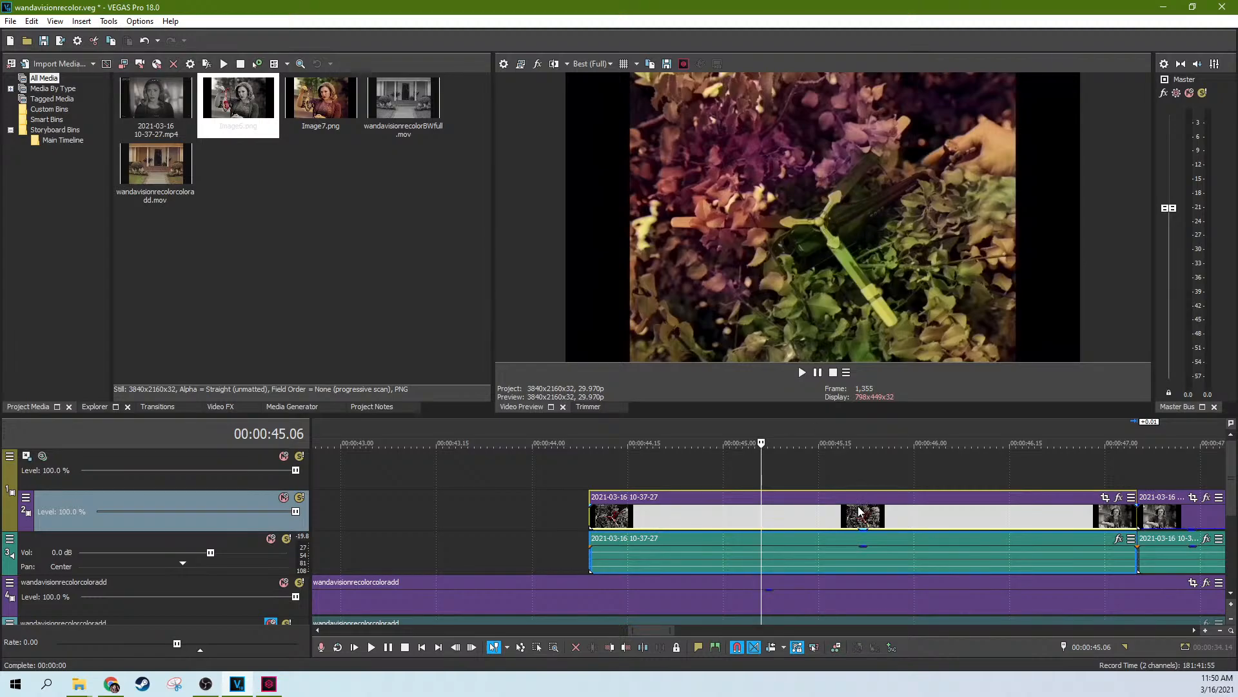
left_click_drag(869, 533, 865, 471)
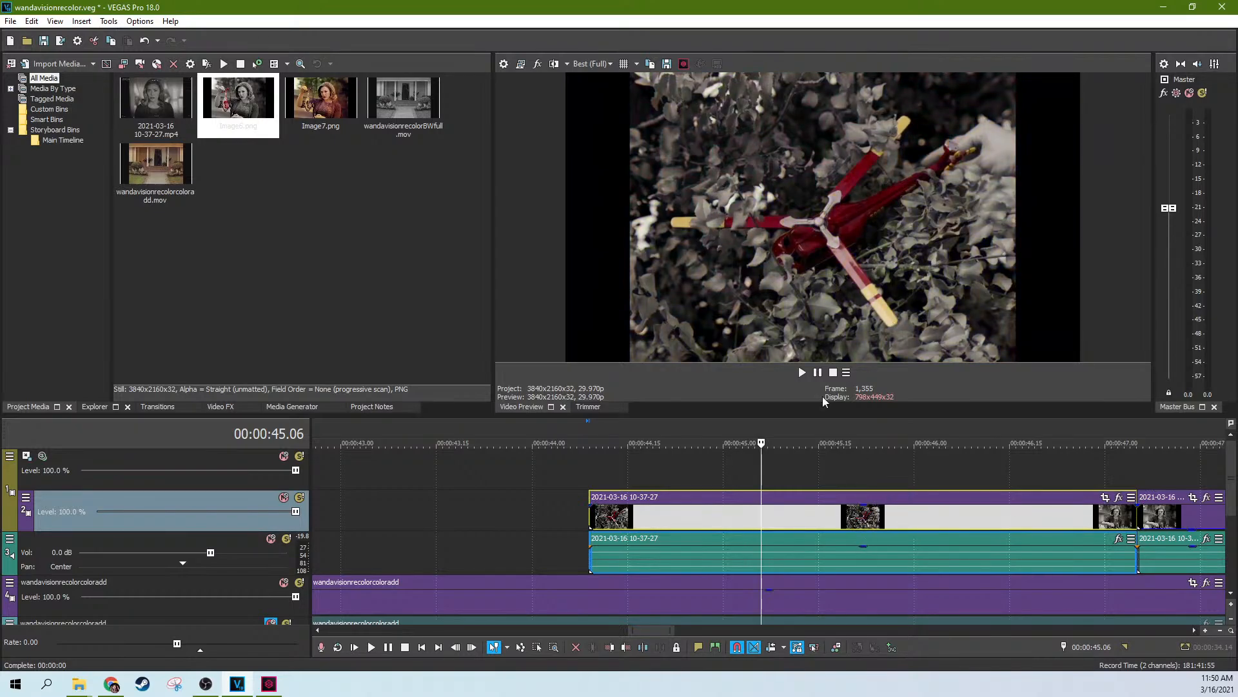
Duplicate the helicopter close-up clip onto the parent track, aligned directly above the original
scroll(803, 533, "down", 8)
left_click(758, 502)
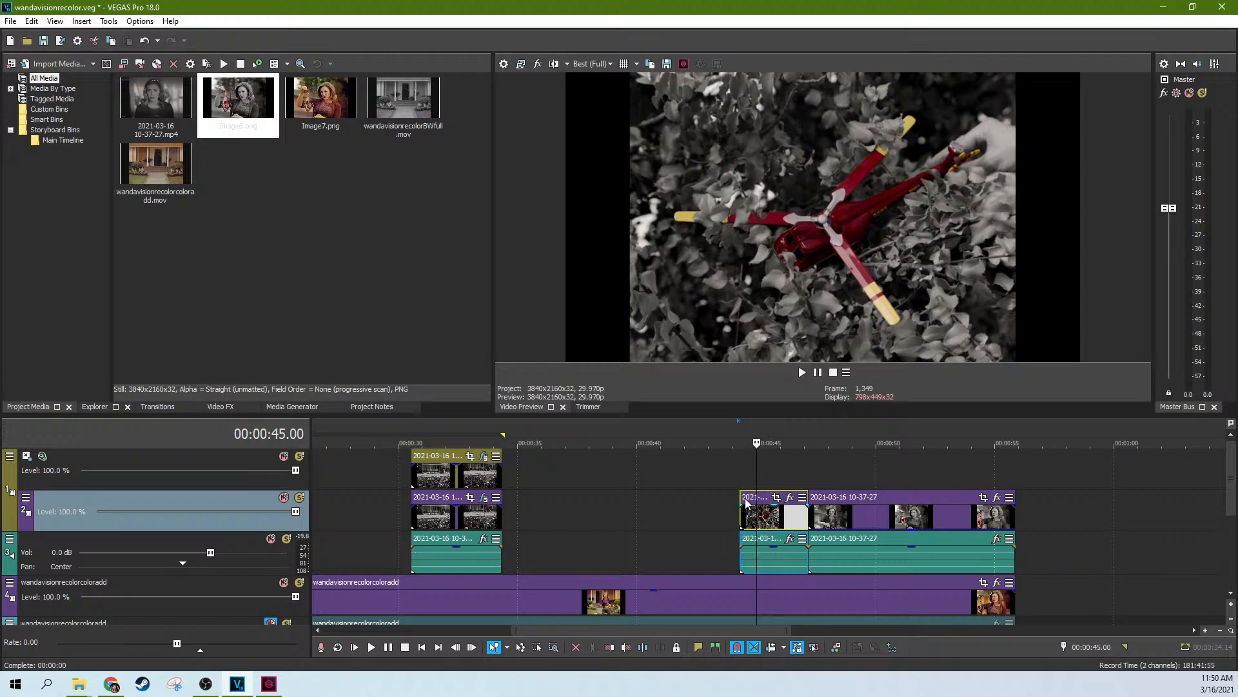
left_click_drag(745, 503, 745, 477)
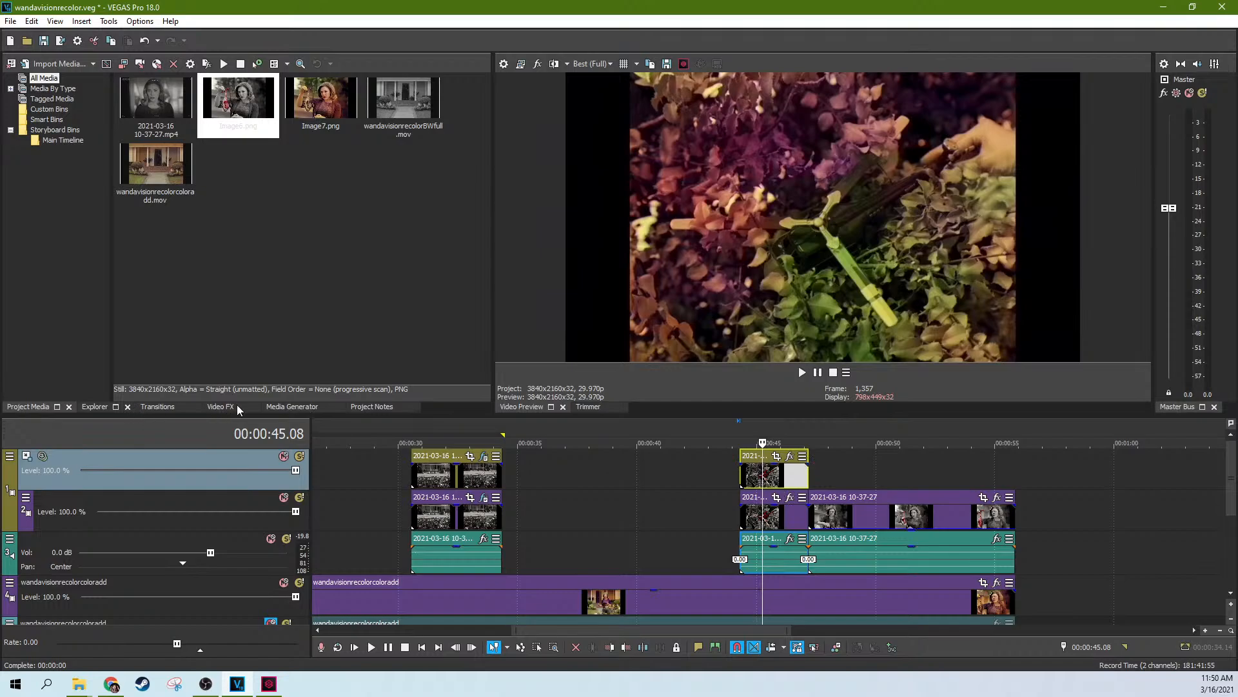
Find the Bézier Masking effect and apply its Circle preset to the parent-track copy of the helicopter close-up
left_click(158, 407)
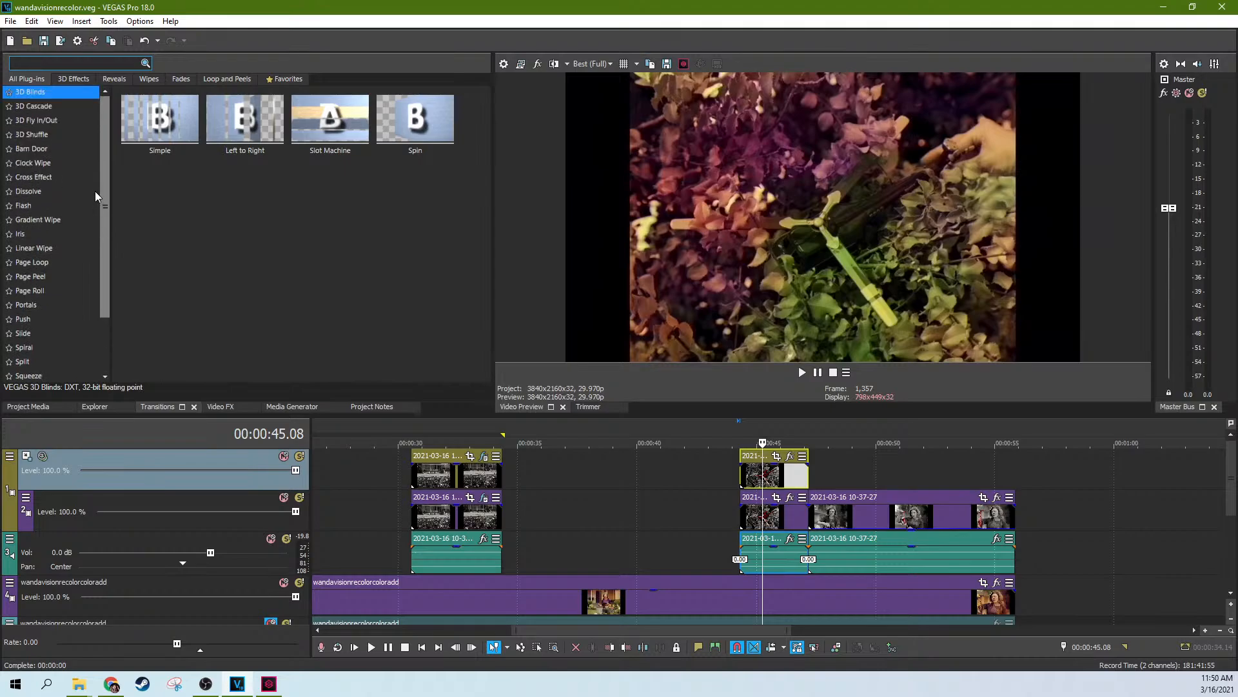
left_click(216, 405)
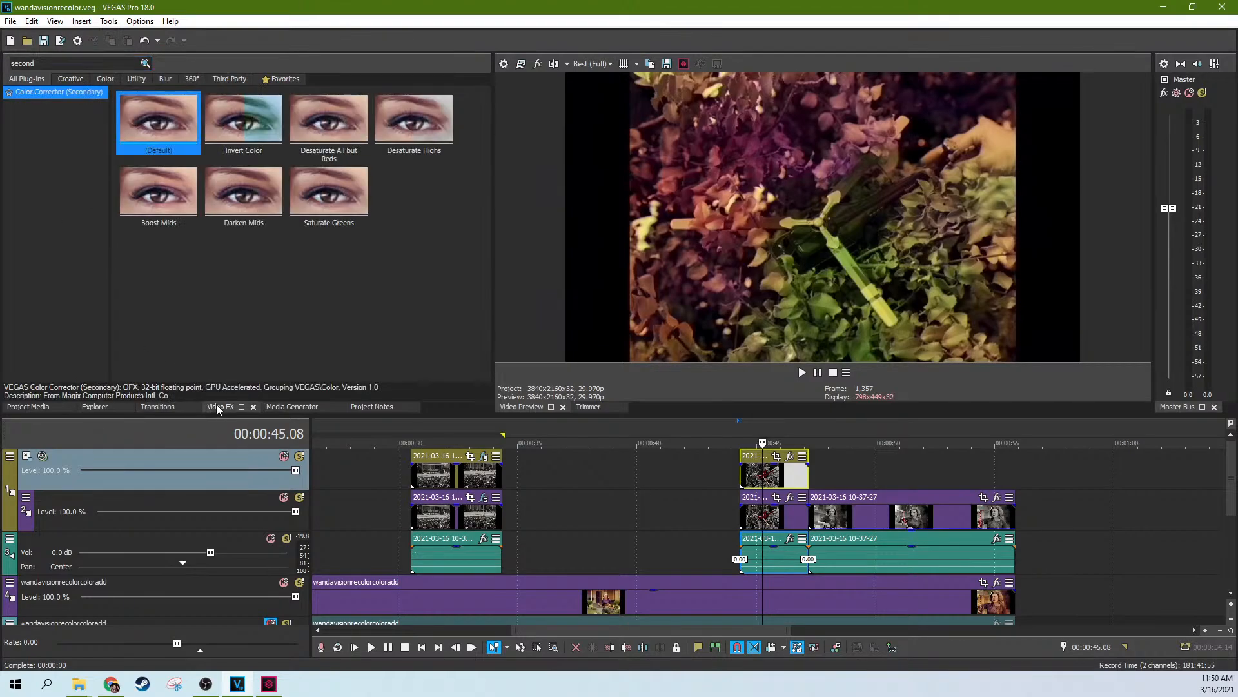
left_click(156, 406)
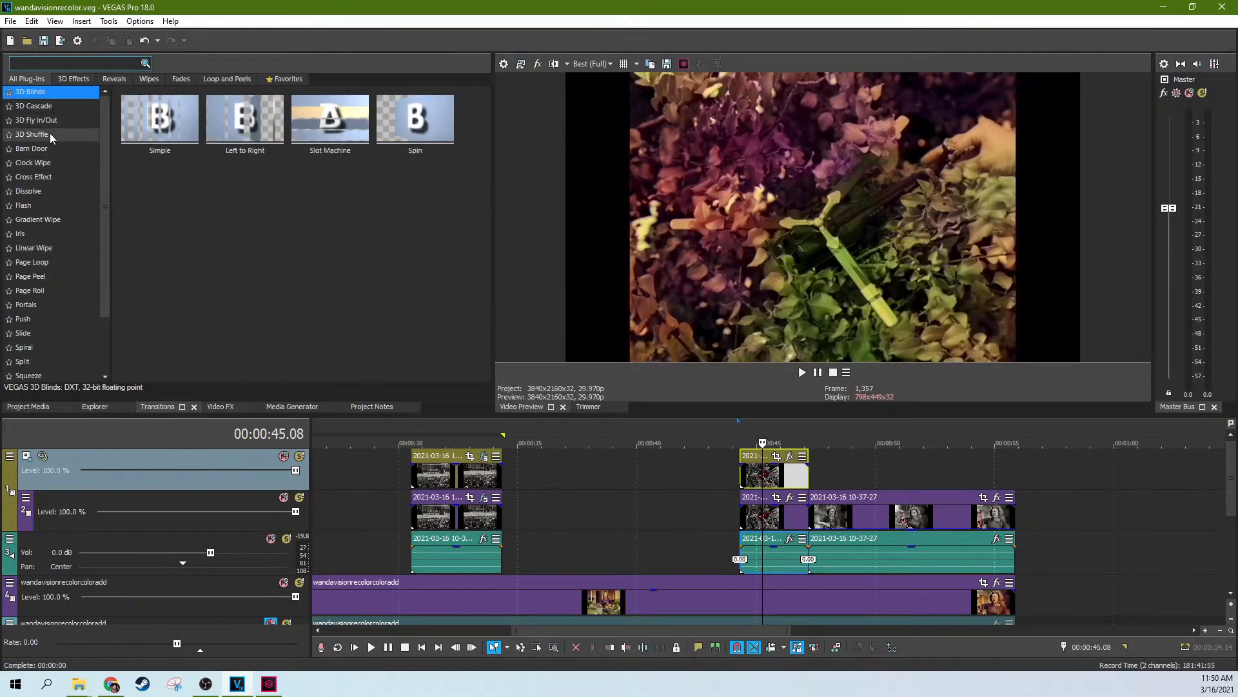
left_click(217, 407)
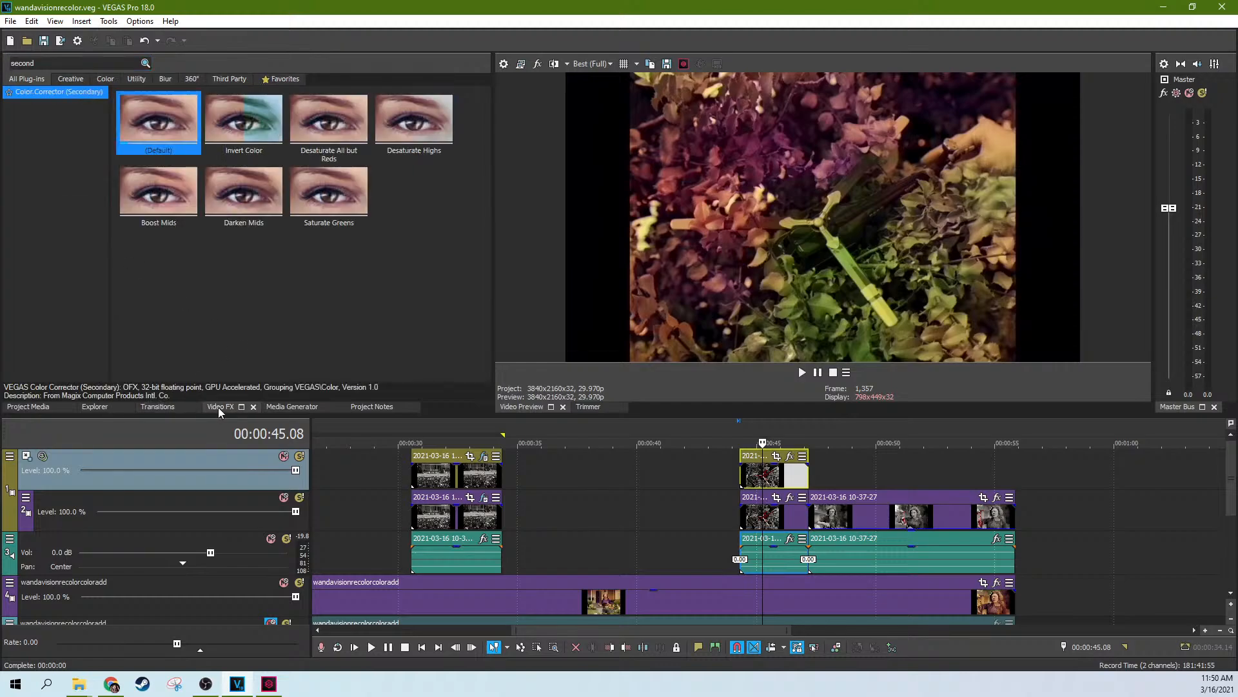
left_click_drag(53, 63, 1, 64)
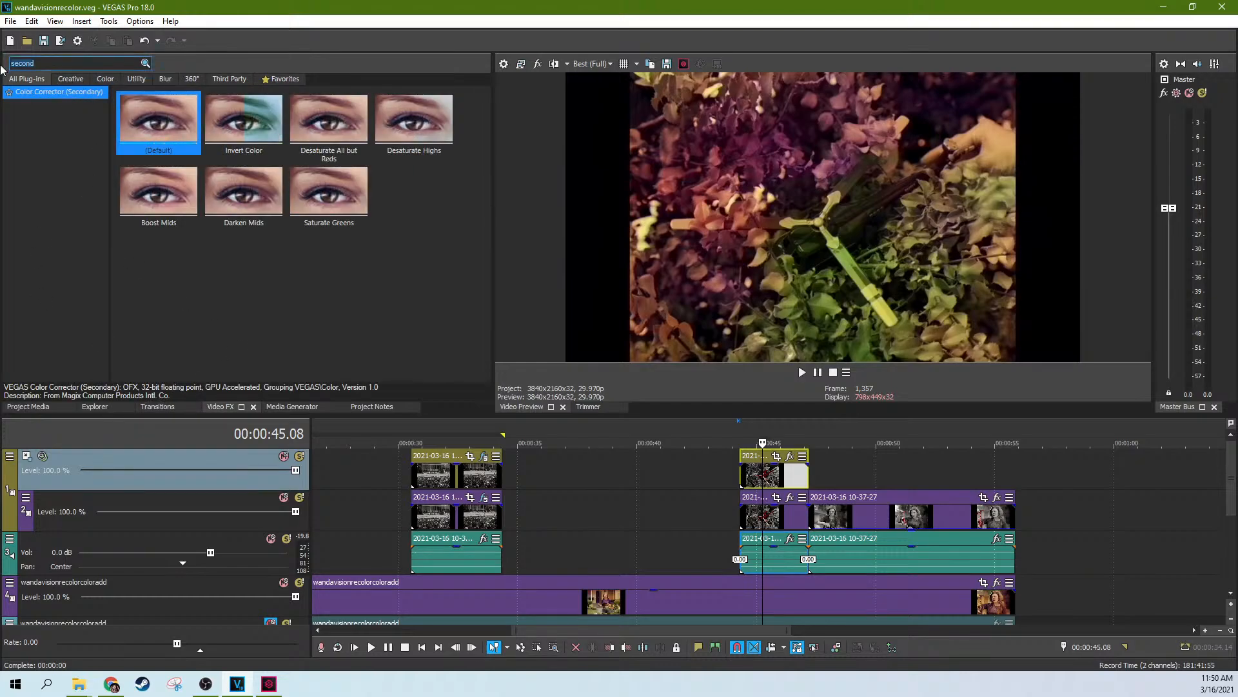
key("BackSpace")
left_click(52, 136)
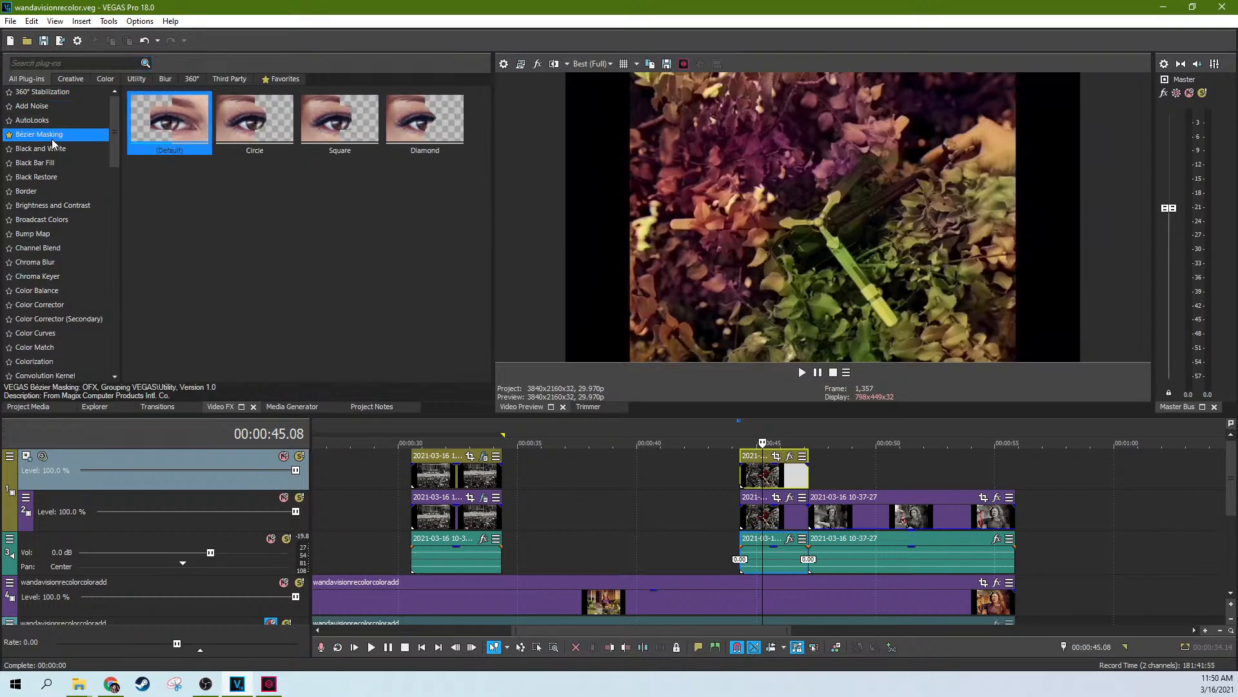
left_click_drag(255, 121, 756, 468)
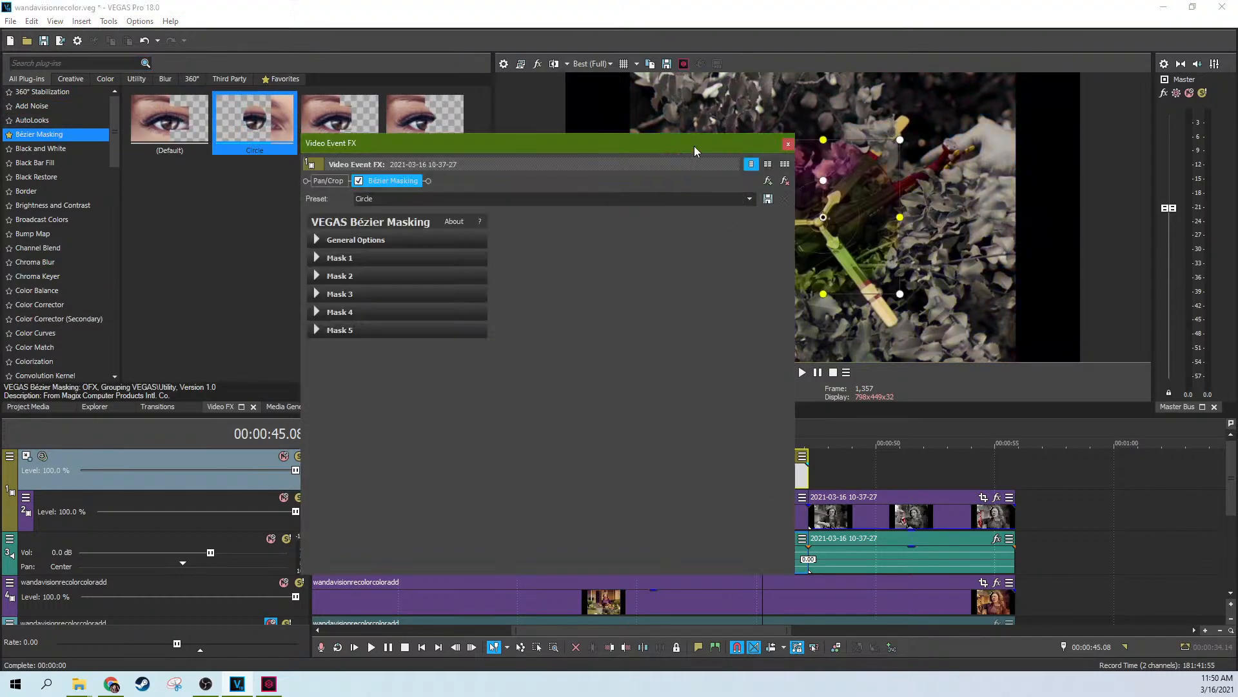
Stretch the circle mask into a wide oval covering the helicopter, including its rotor tips
left_click_drag(532, 98, 409, 90)
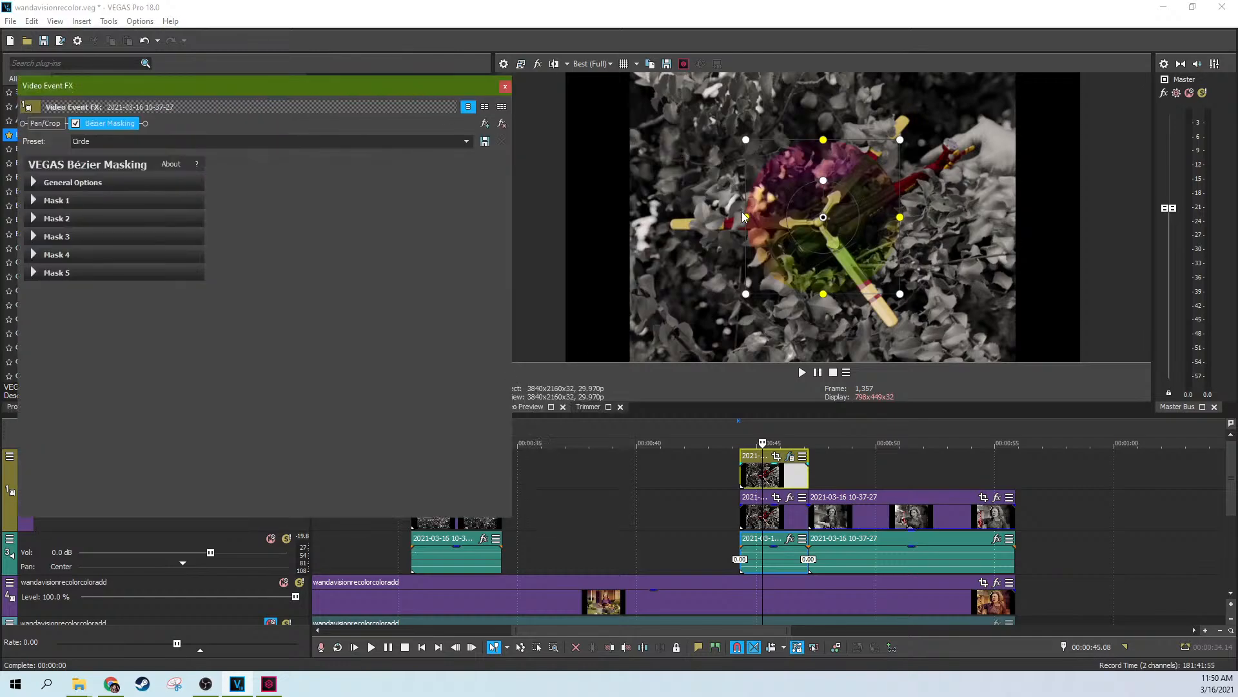
left_click_drag(746, 216, 661, 225)
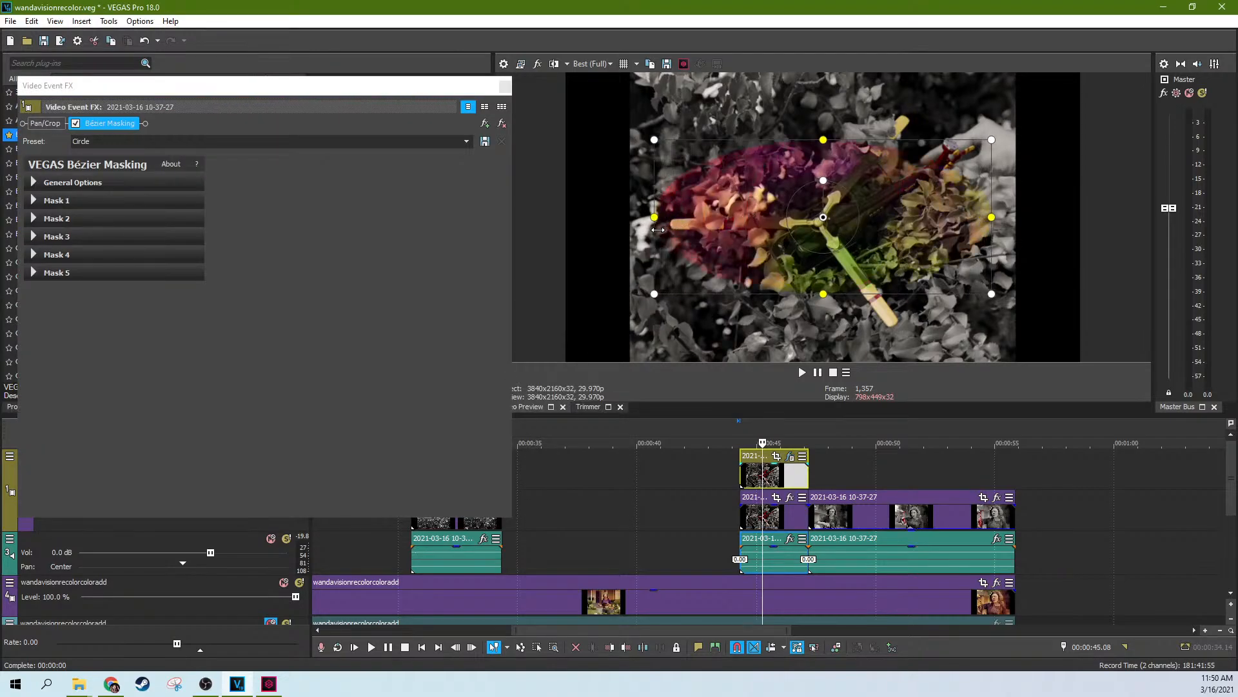
left_click_drag(824, 295, 852, 277)
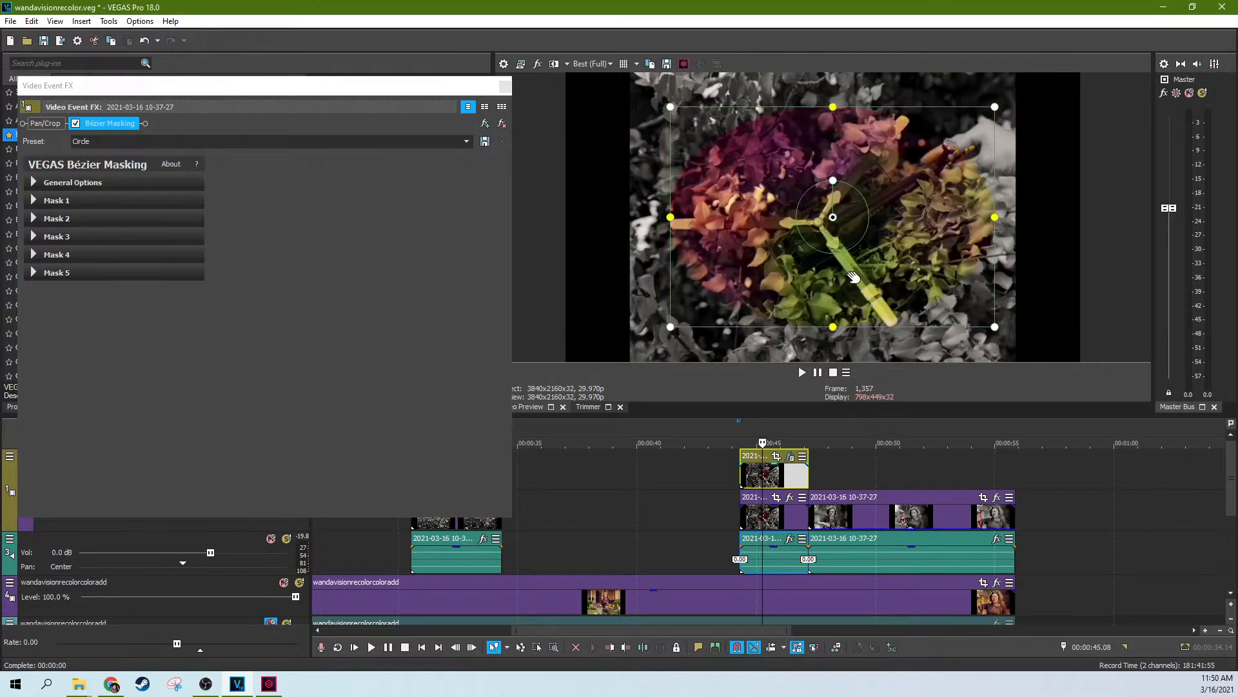
left_click_drag(668, 216, 651, 217)
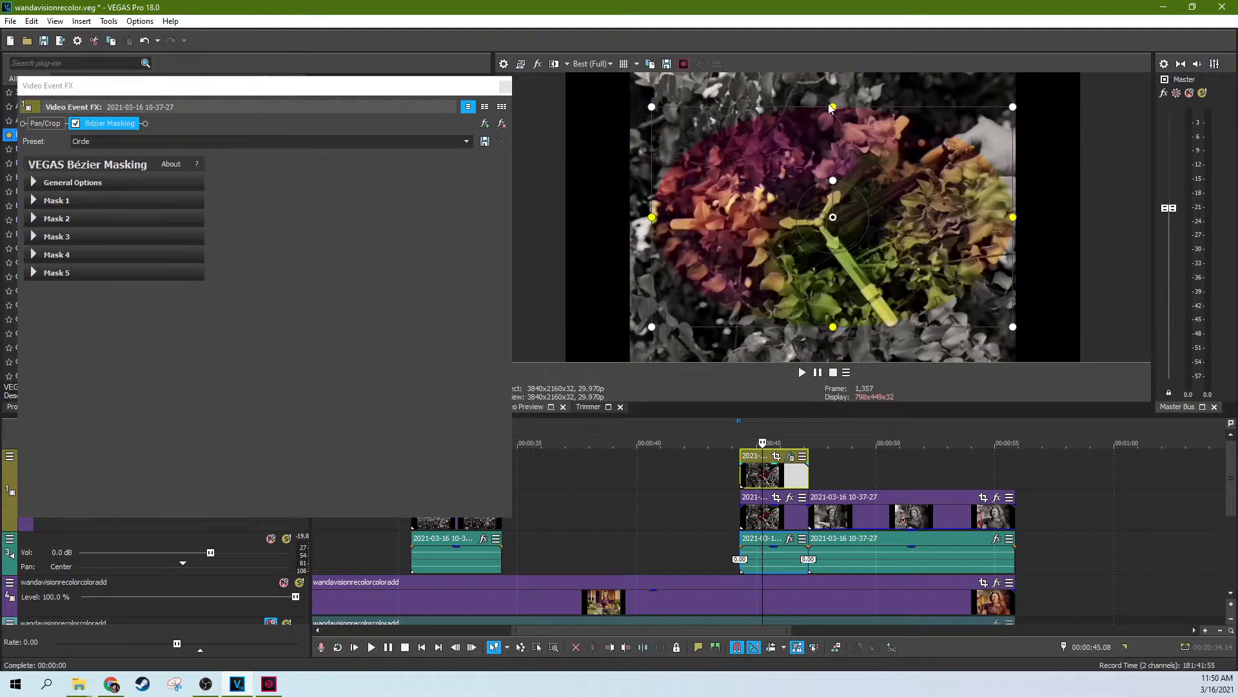
left_click_drag(818, 123, 827, 115)
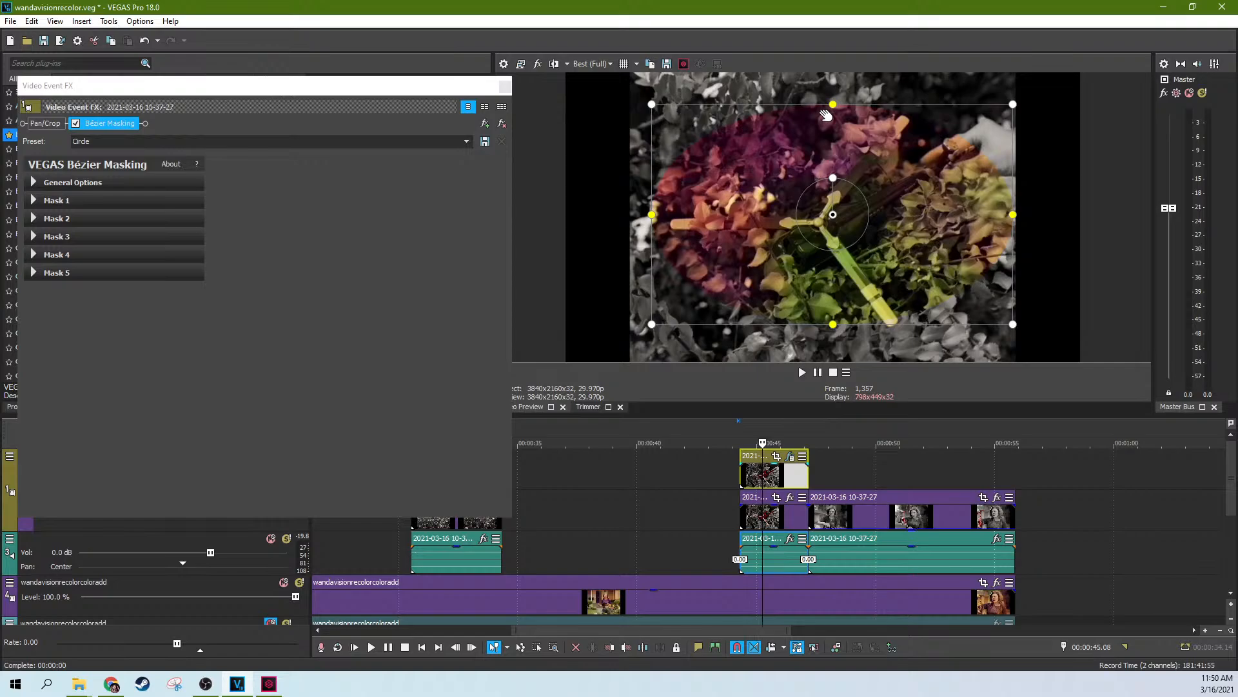
Make the oval mask slightly taller and recenter it over the helicopter at 00:00:45.05, and close the effect settings
left_click(626, 540)
left_click(740, 523)
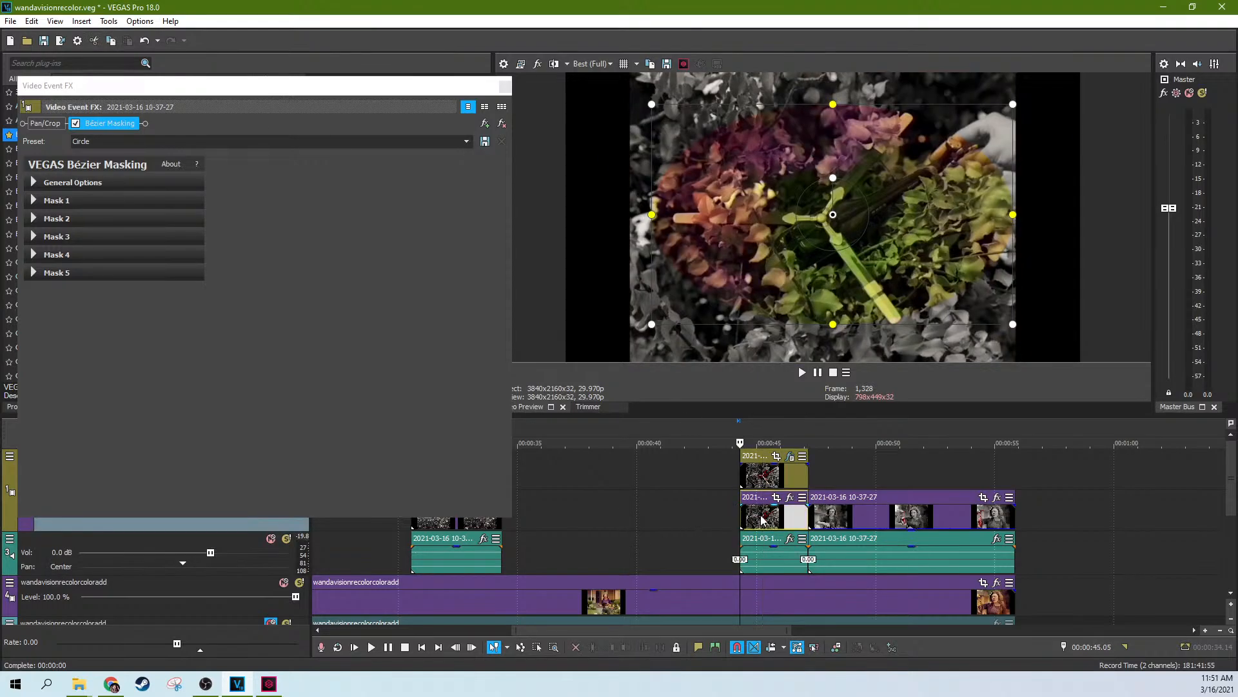
left_click_drag(459, 84, 575, 105)
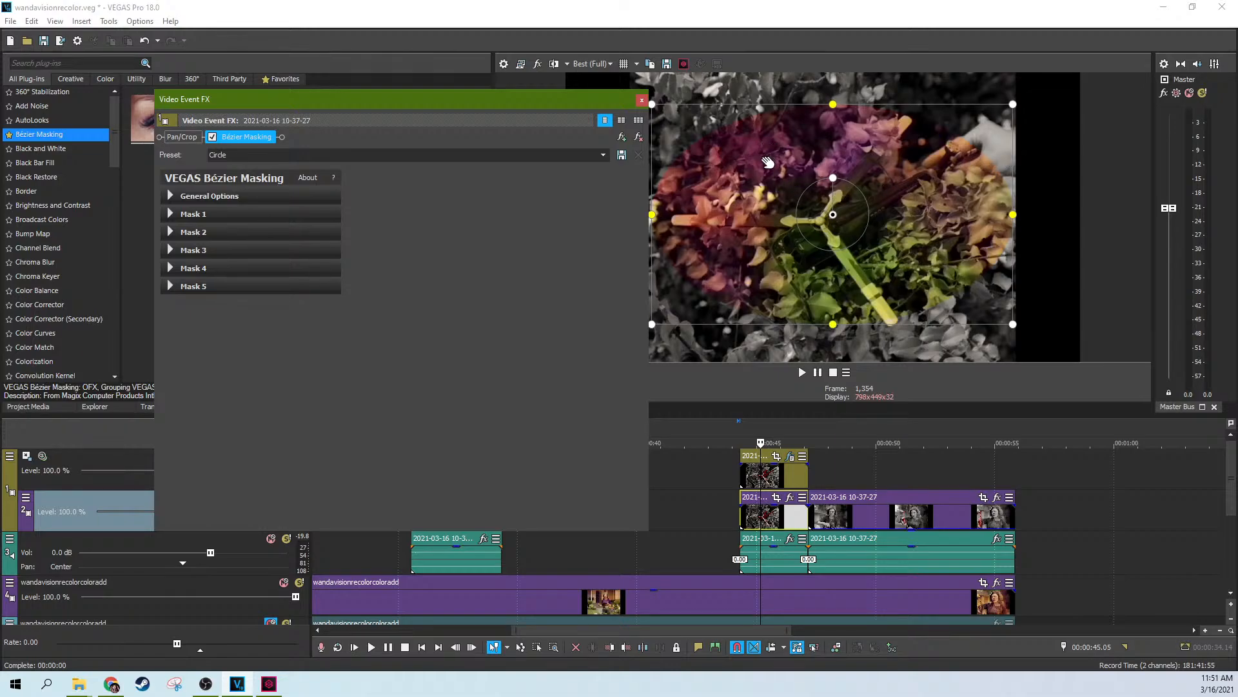
mouse_move(833, 325)
left_mouse_down()
mouse_move(834, 338)
mouse_move(843, 316)
left_mouse_up()
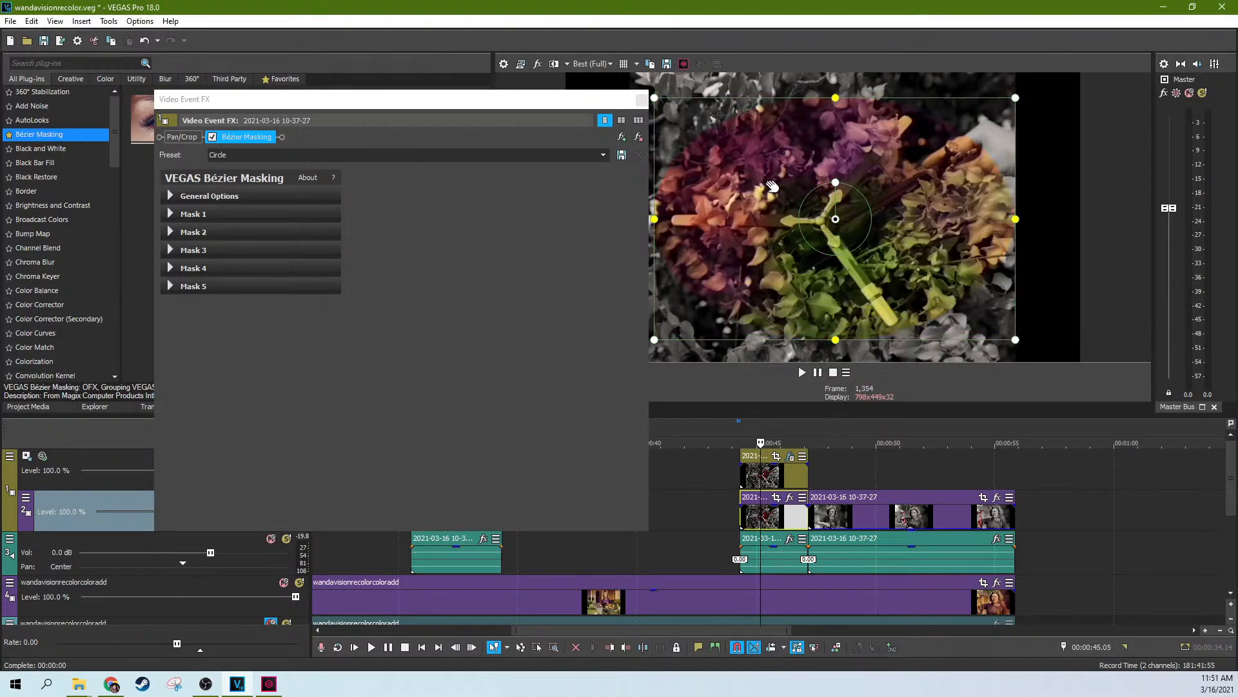
left_click(641, 99)
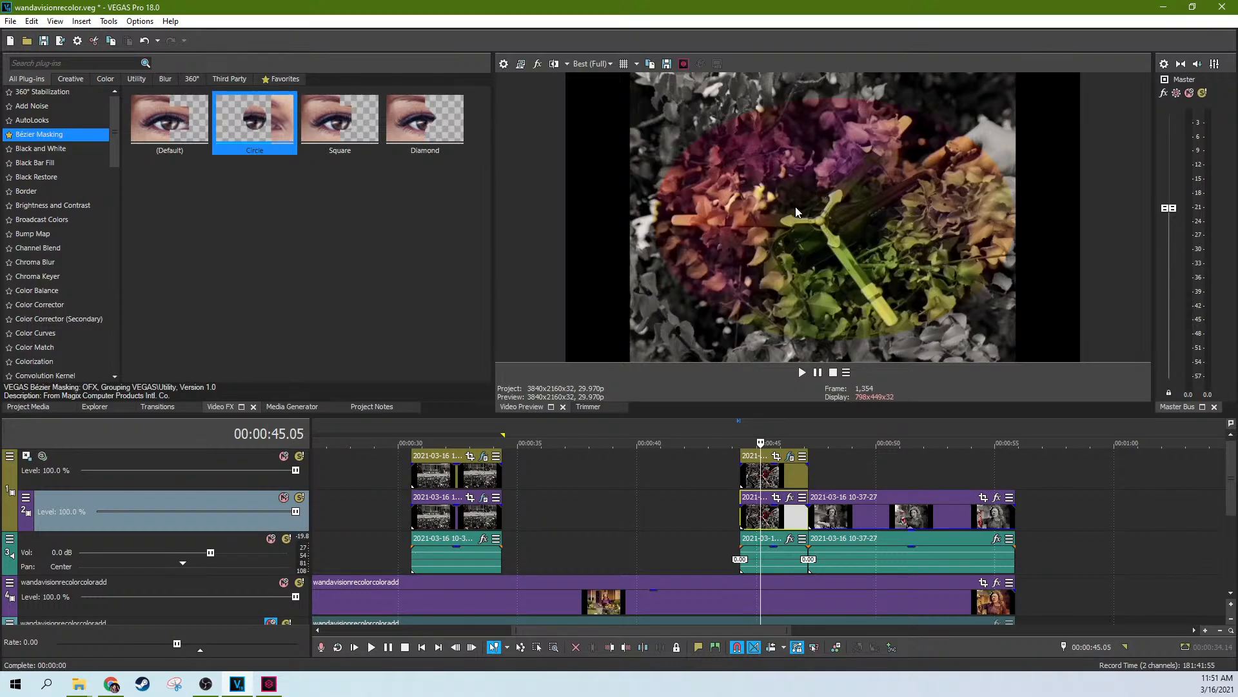
Check the mask's coverage of the moving helicopter and hand across the close-up between about 44 and 47 seconds
left_click(737, 476)
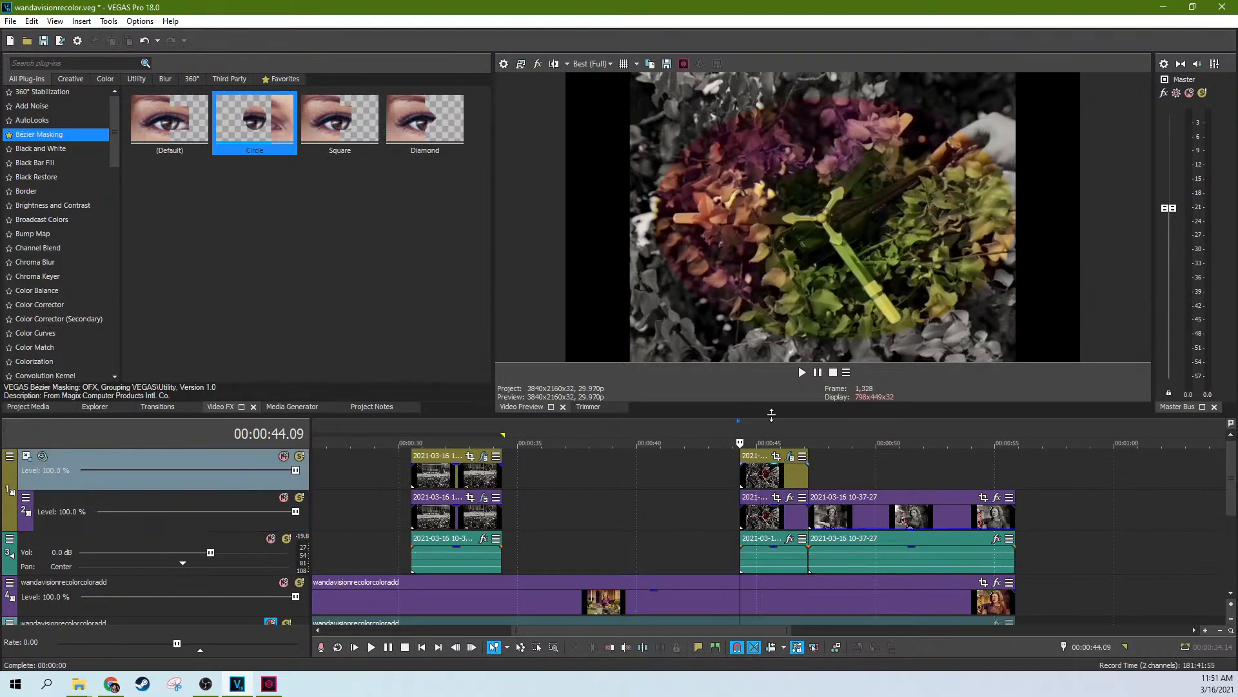
left_click(806, 485)
left_click(771, 479)
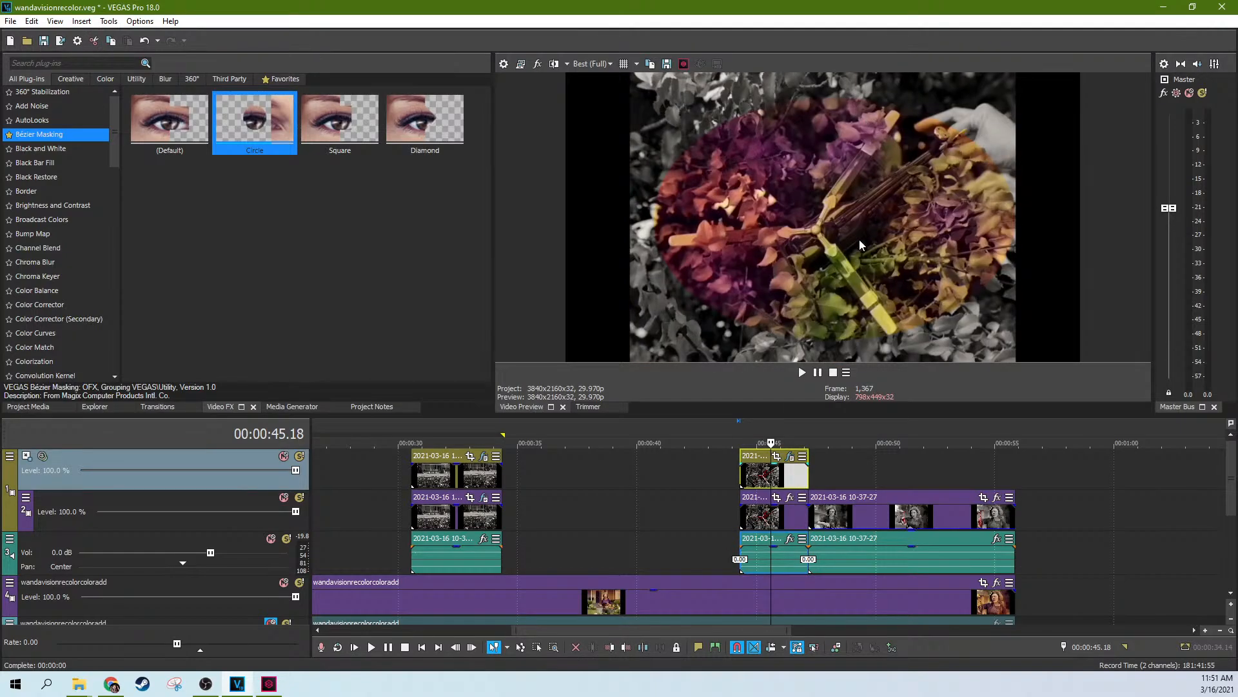
left_click(804, 481)
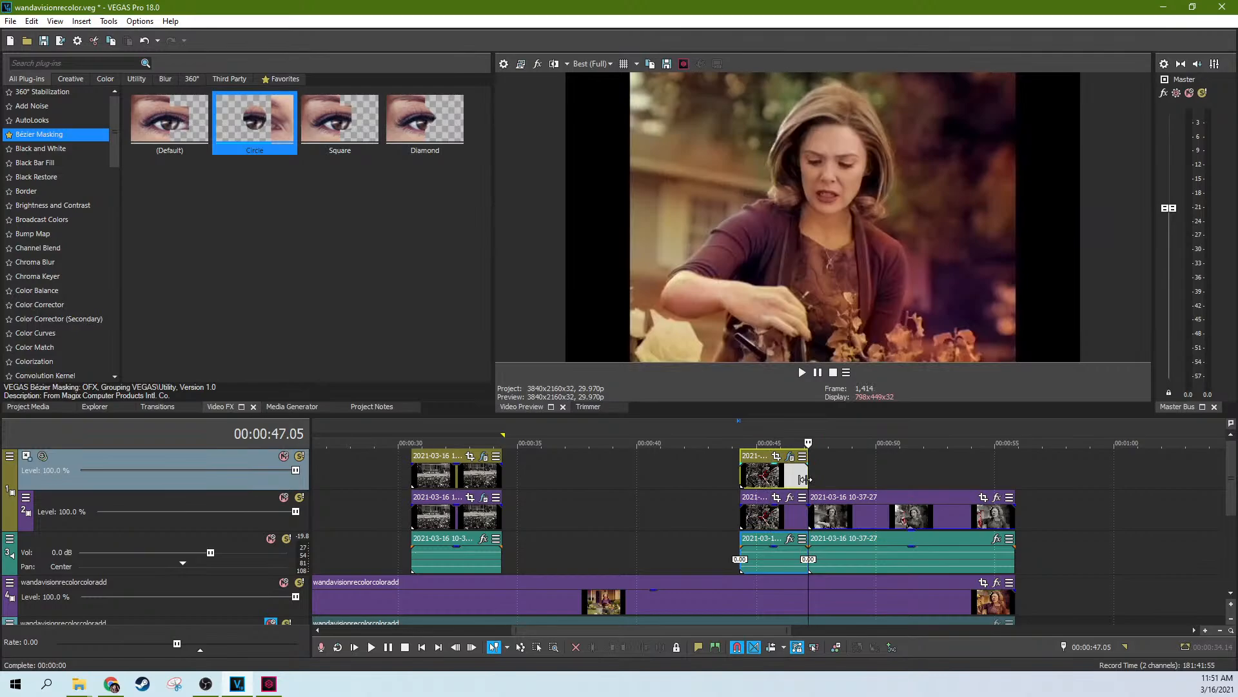
scroll(805, 478, "up", 2)
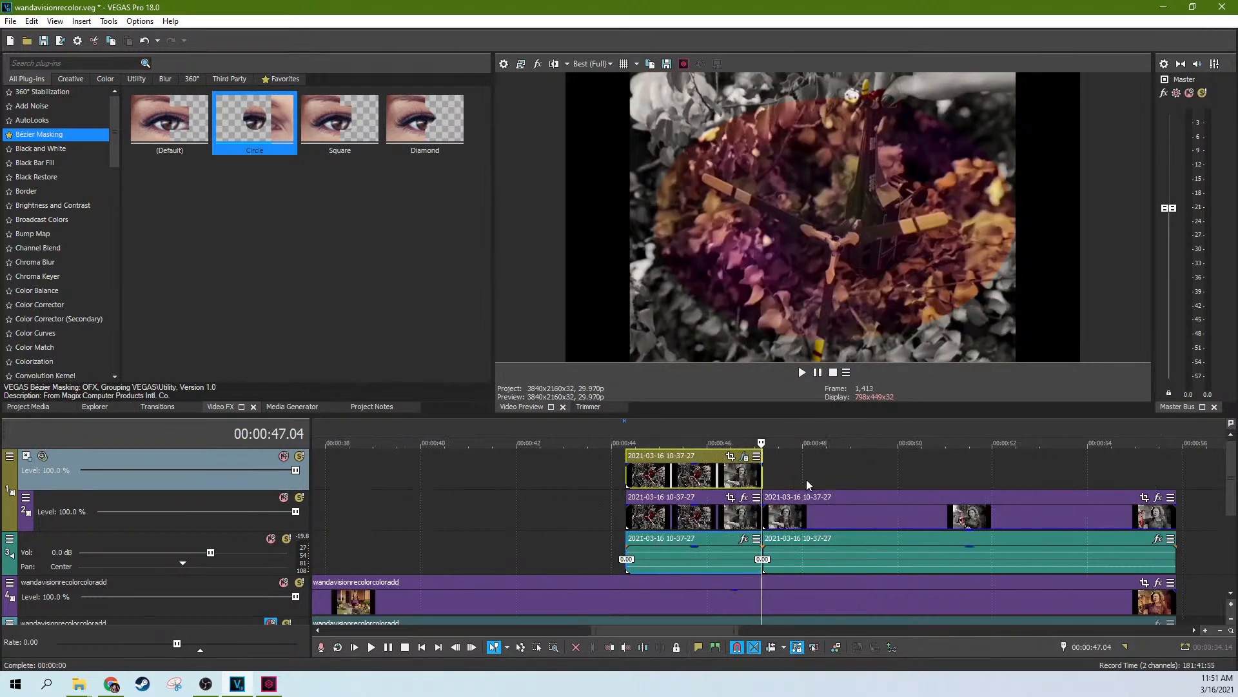
left_click(748, 484)
left_click(721, 483)
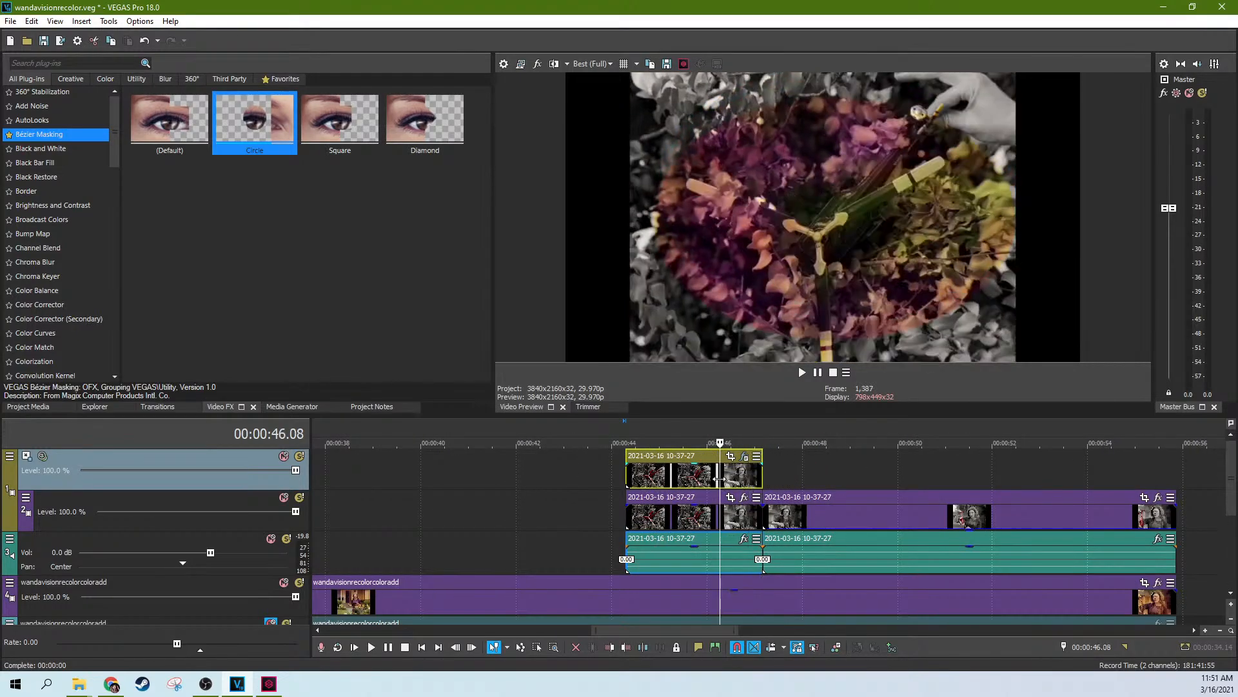
left_click(705, 481)
key("ctrl+s")
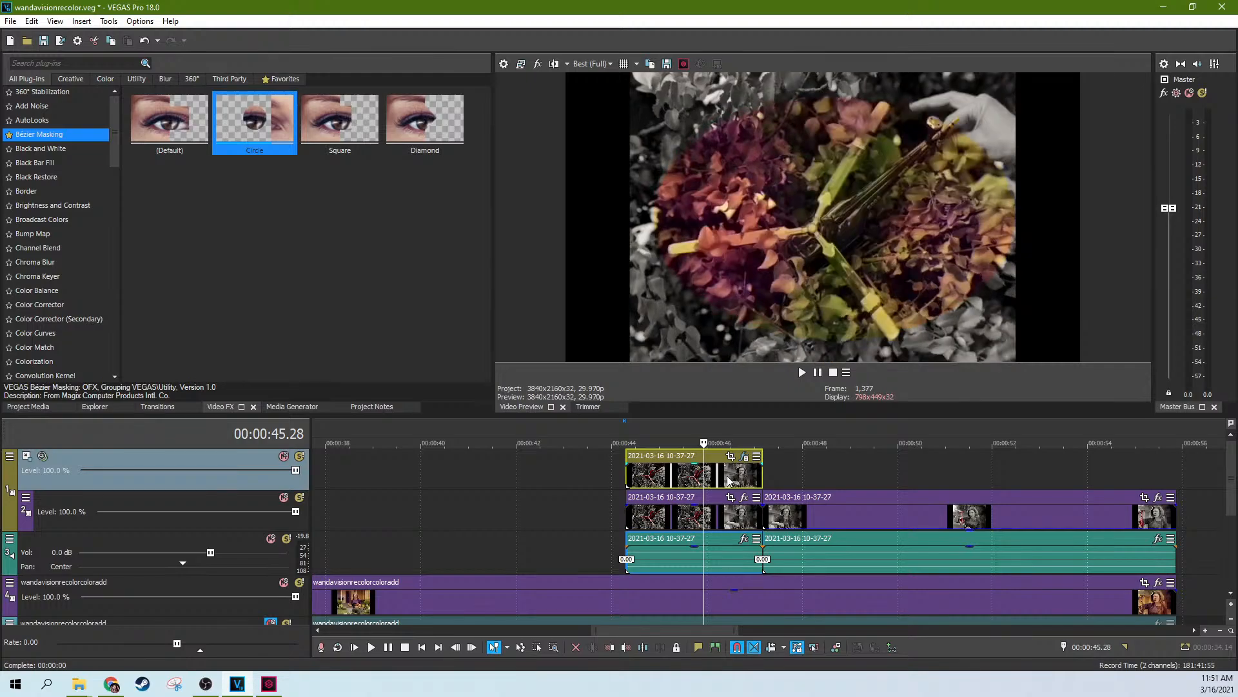
left_click(728, 480)
left_click(748, 480)
left_click(763, 482)
Extend the oval mask to the frame's full height at 00:00:46.27 to cover the helicopter's tail, and close the effect settings
left_click(750, 481)
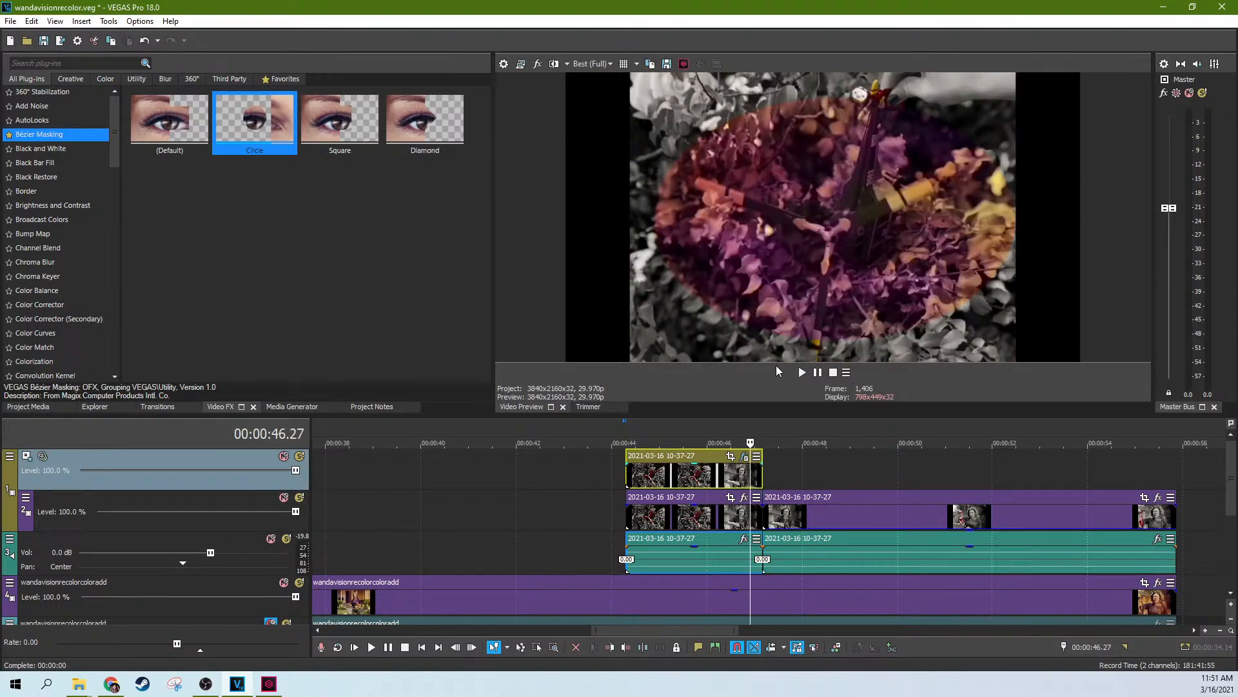
left_click(745, 457)
left_click_drag(835, 94, 835, 75)
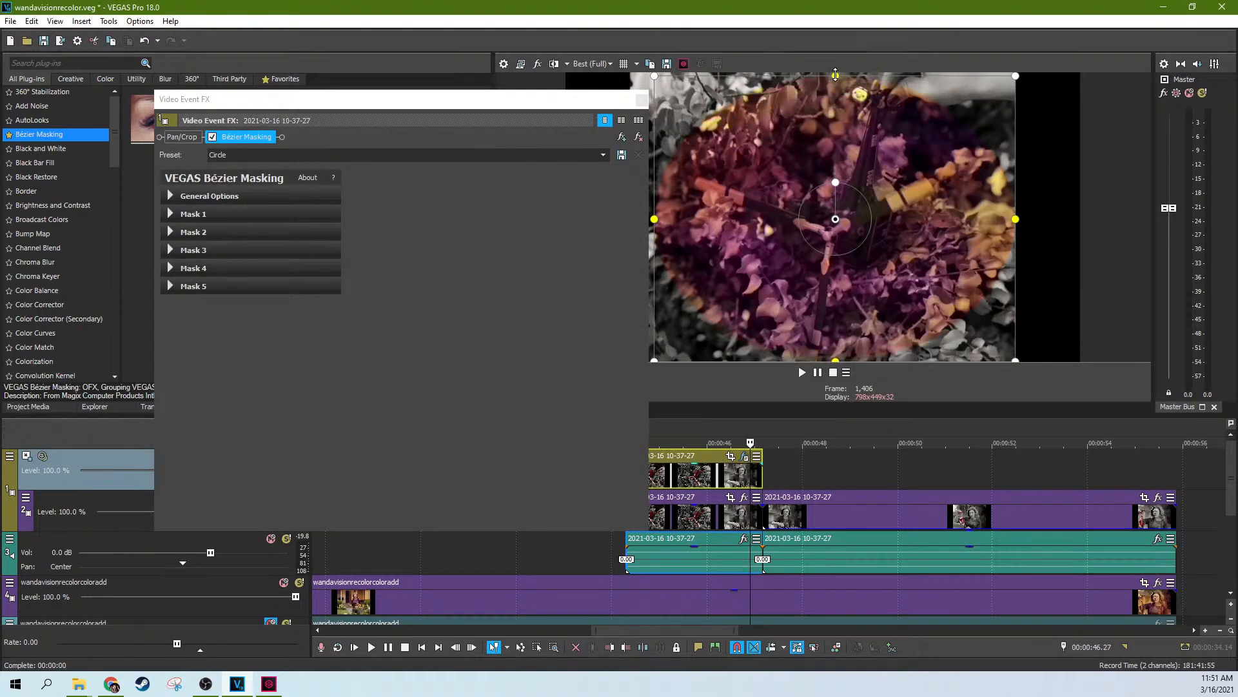
left_click(641, 101)
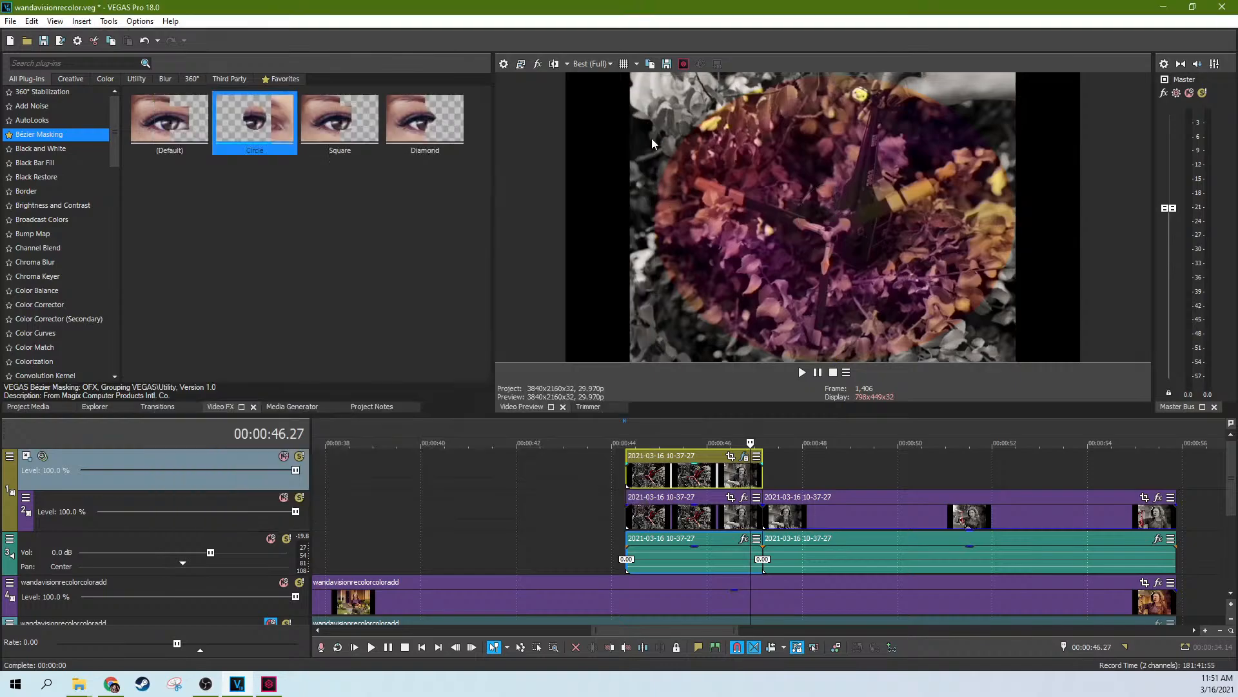
Nudge the oval mask slightly to the right over the helicopter at 00:00:46.13, and close the effect settings
left_click(728, 477)
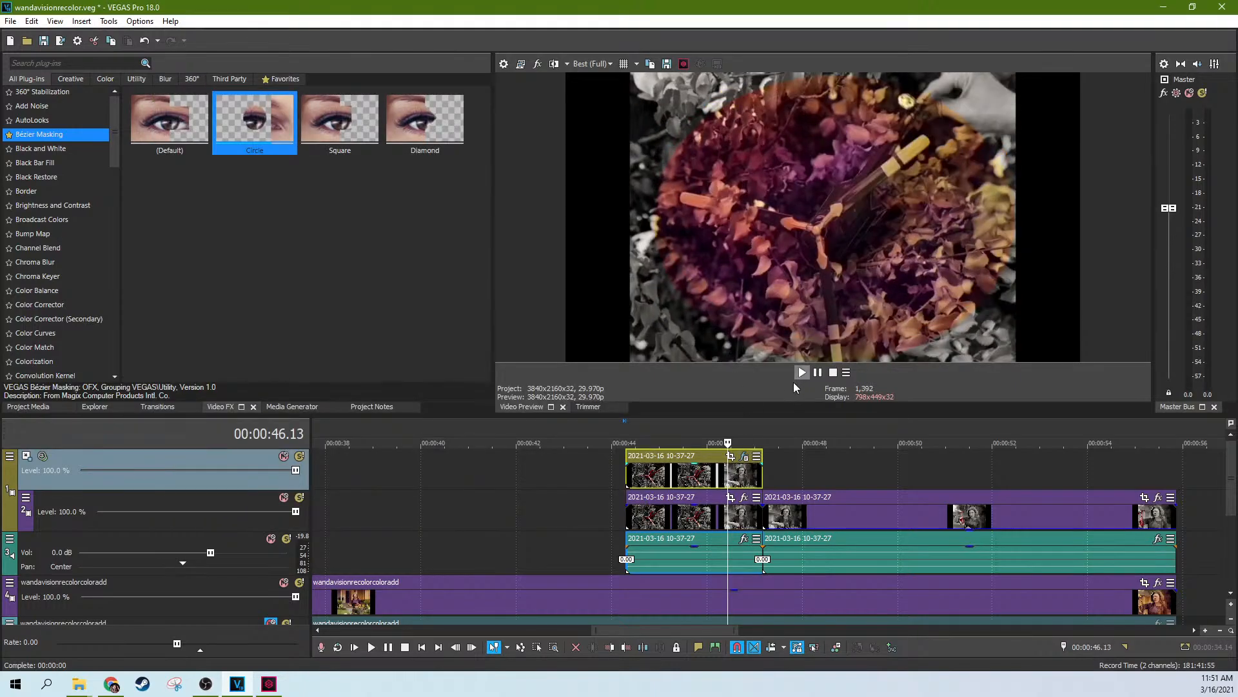
left_click(745, 456)
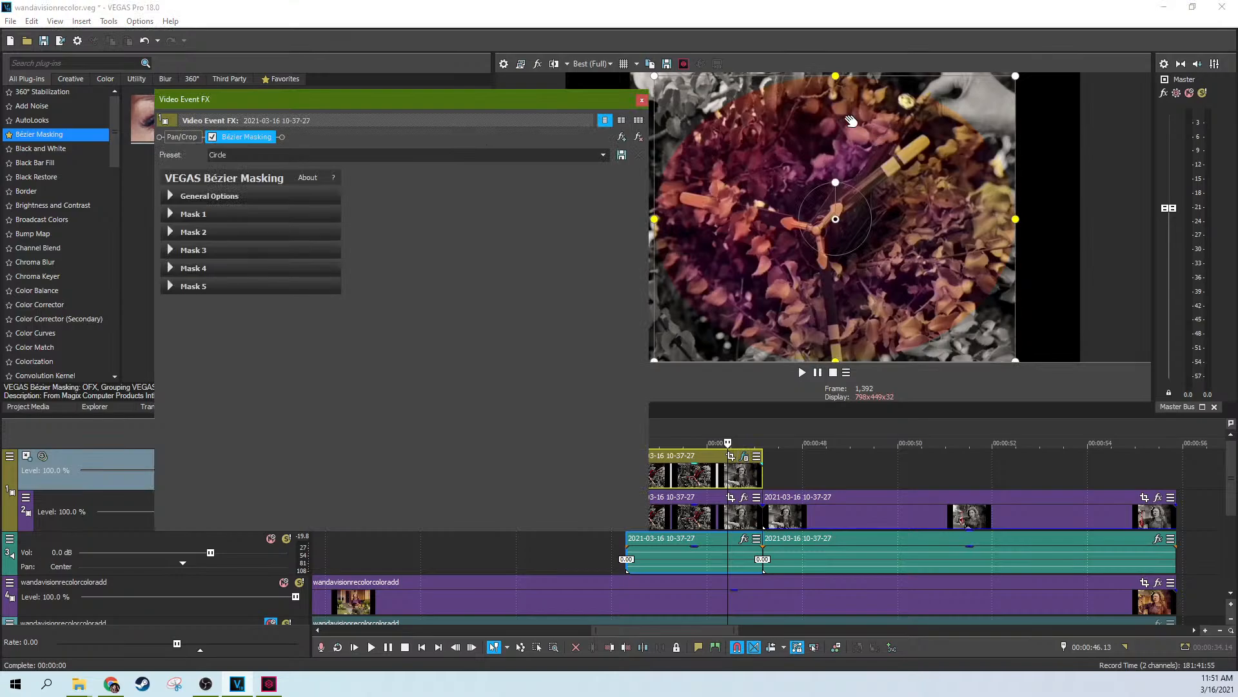
left_click_drag(836, 77, 830, 66)
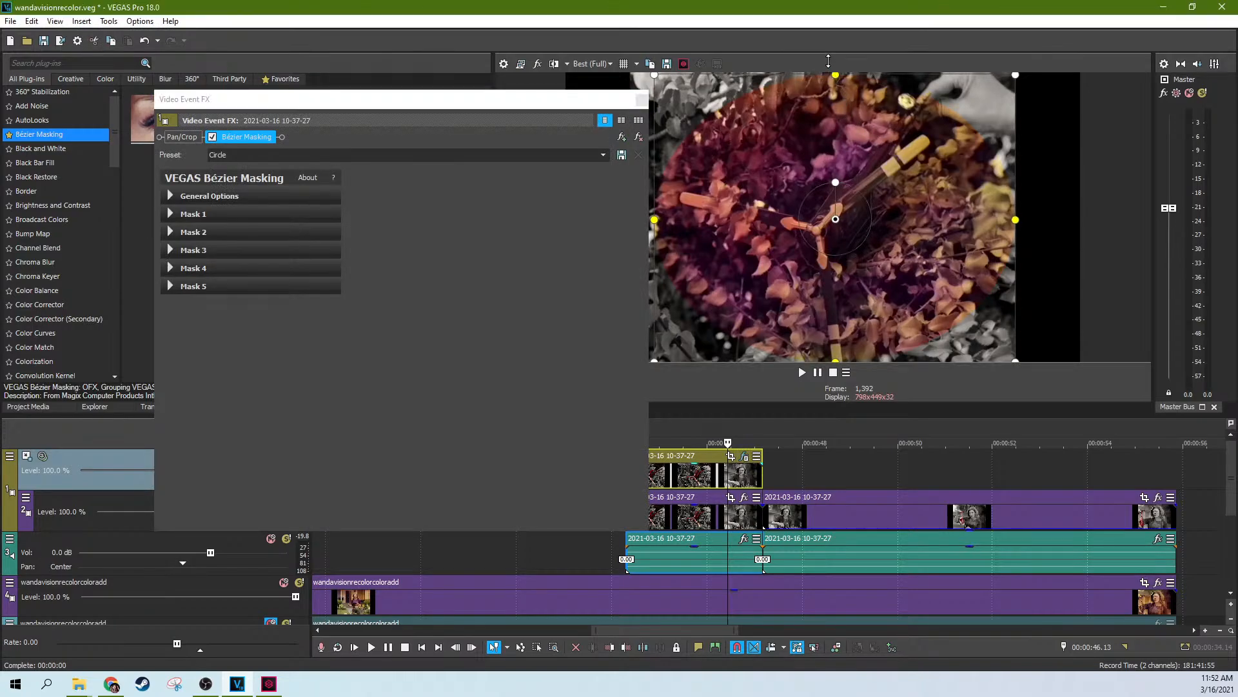
left_click_drag(972, 243, 979, 246)
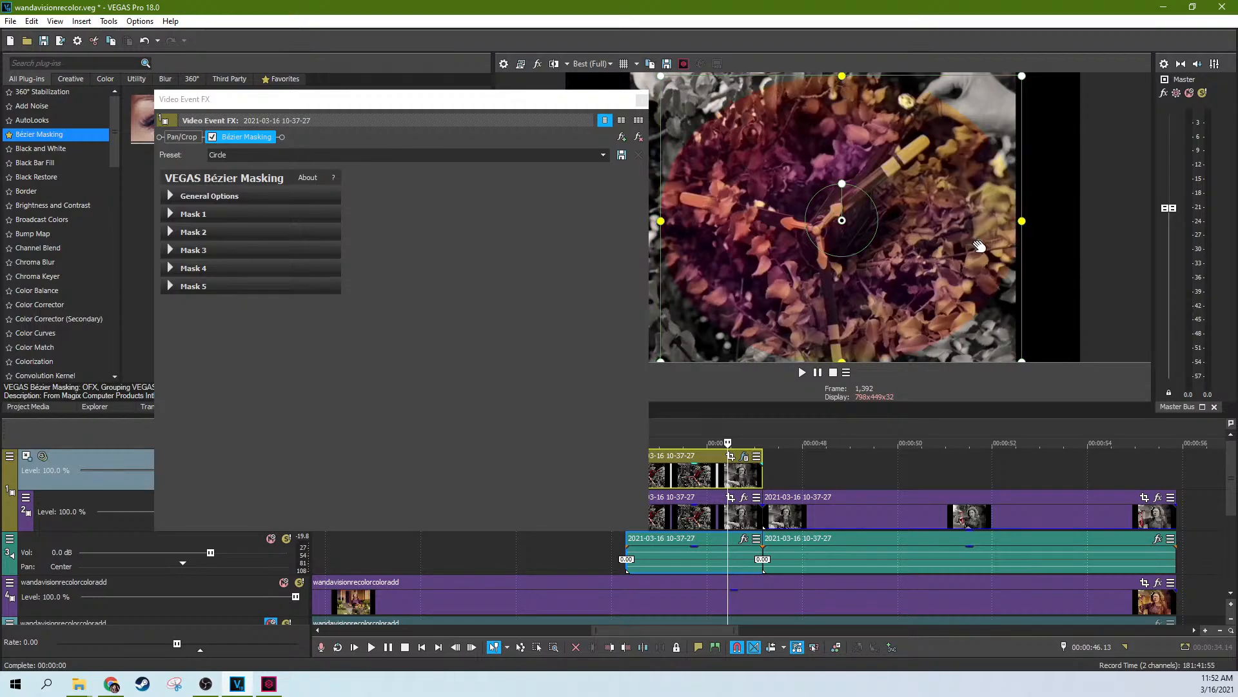
left_click(641, 100)
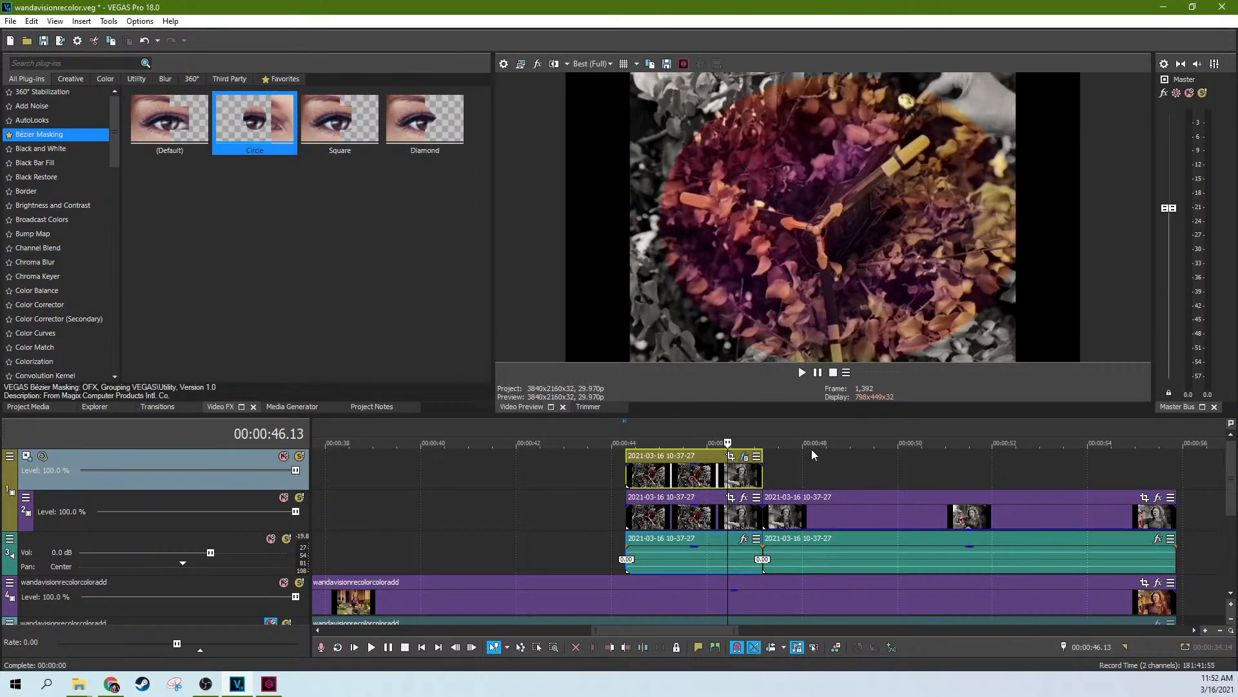
Invert the Bézier mask on the top-track helicopter clip, close the effect settings and save the project
left_click(702, 484)
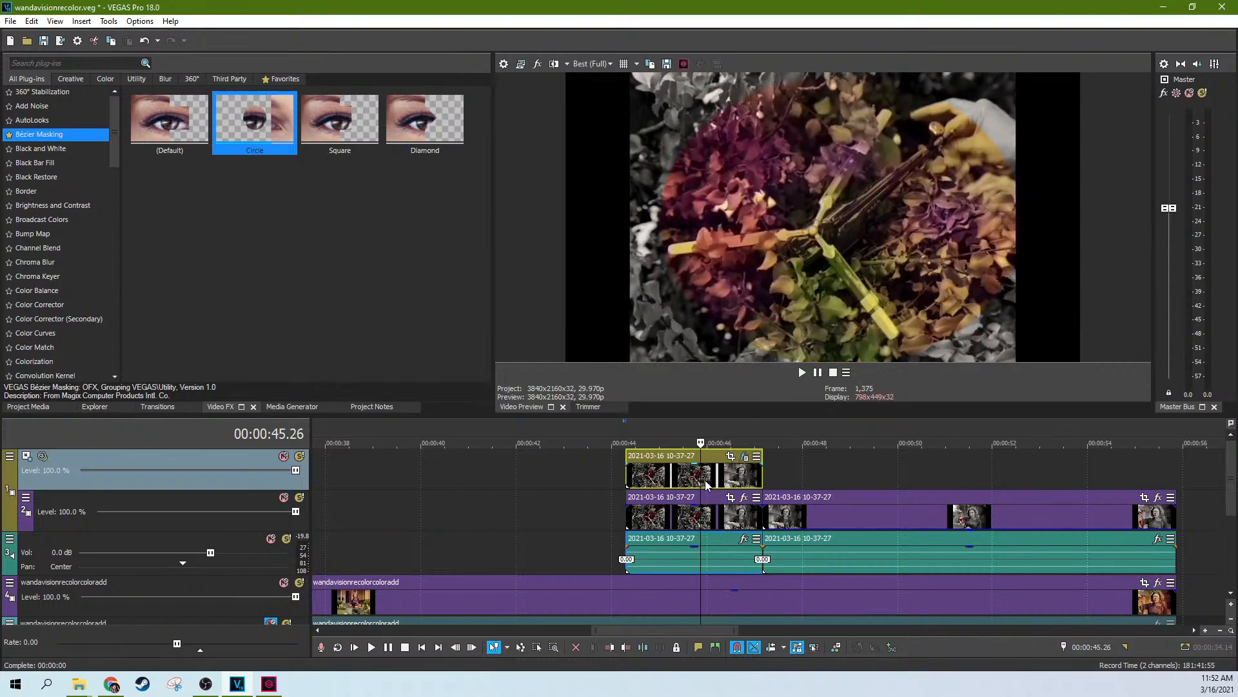
left_click(741, 466)
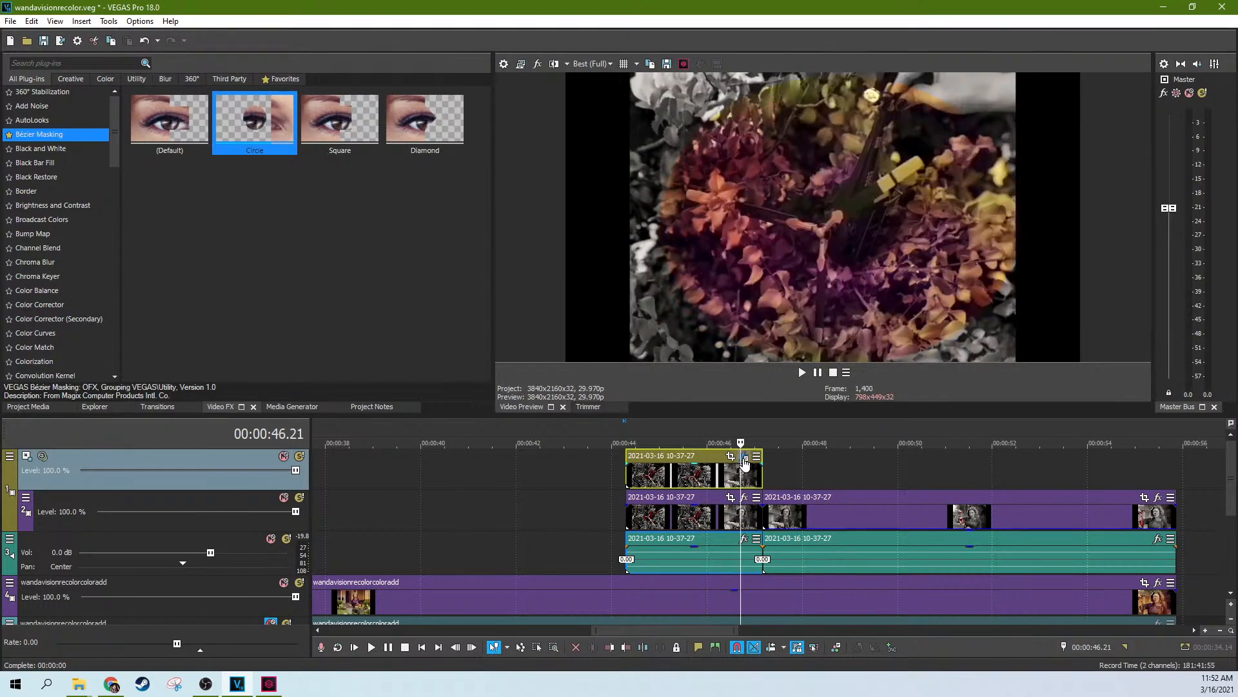
left_click(743, 457)
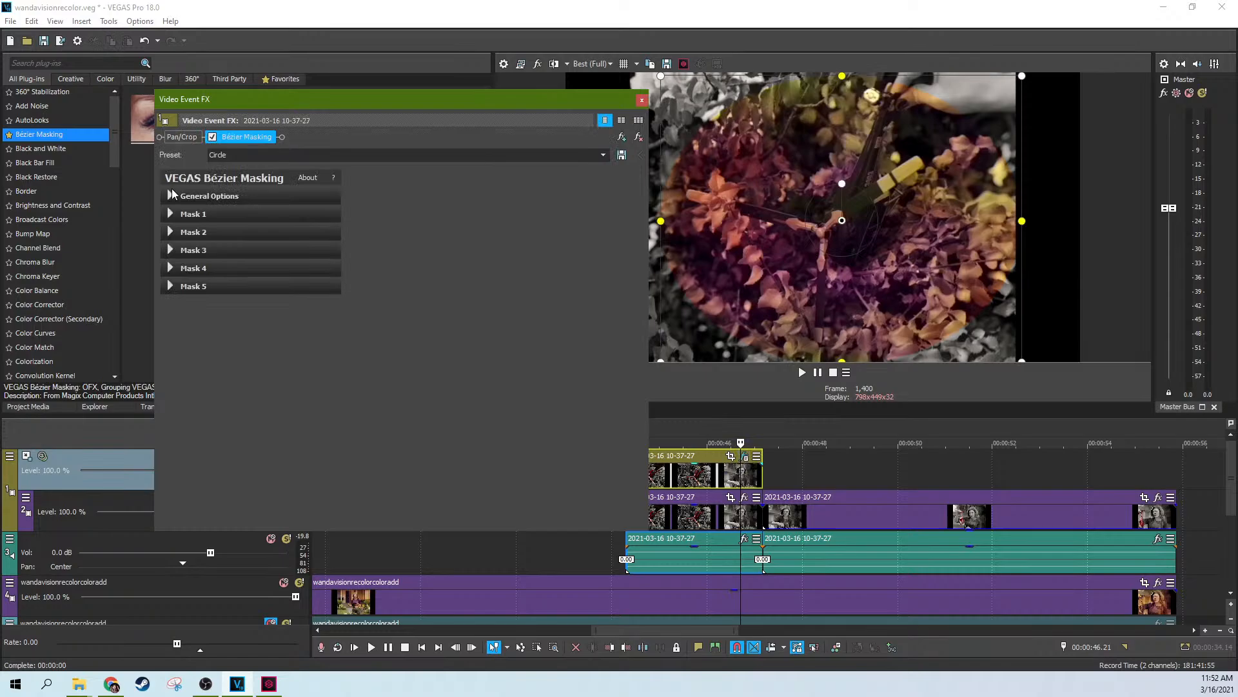
left_click(171, 195)
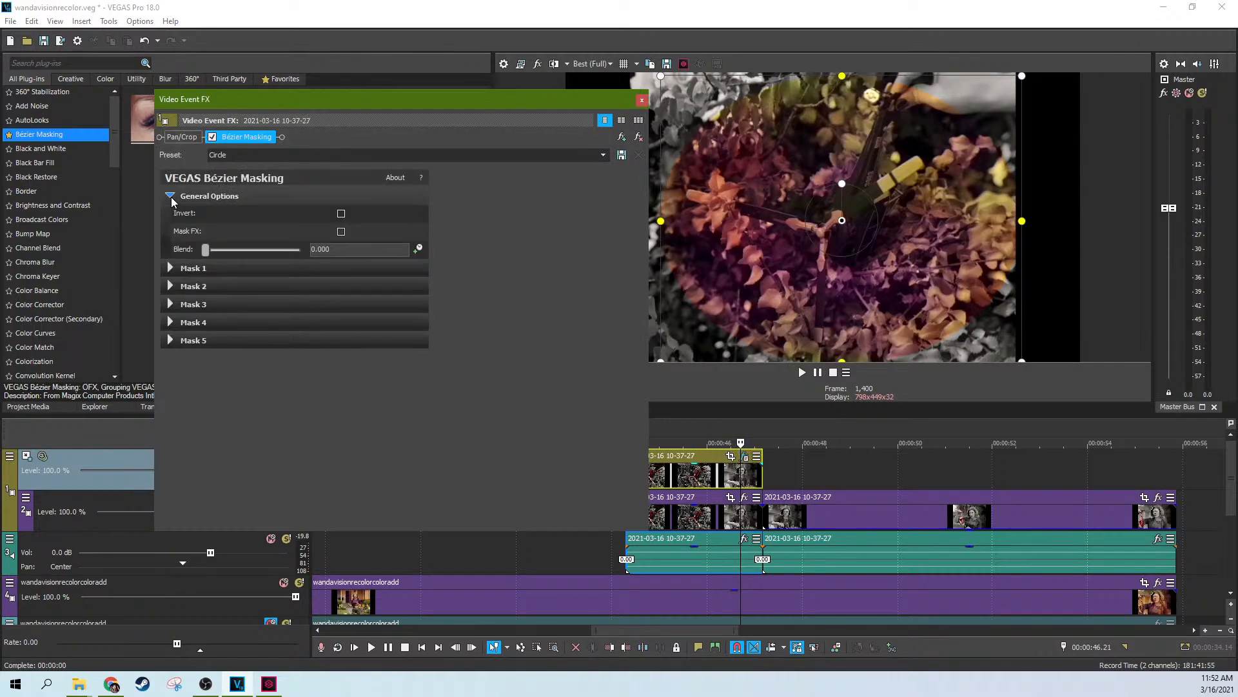
left_click(341, 214)
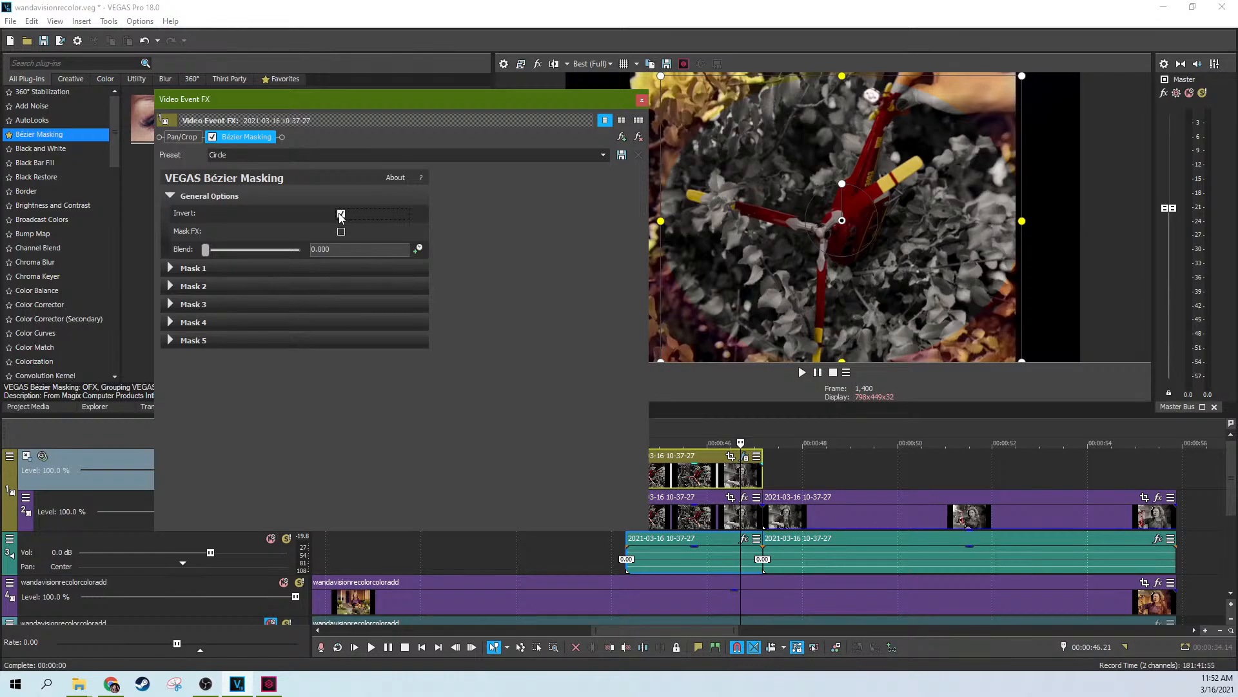
left_click(642, 100)
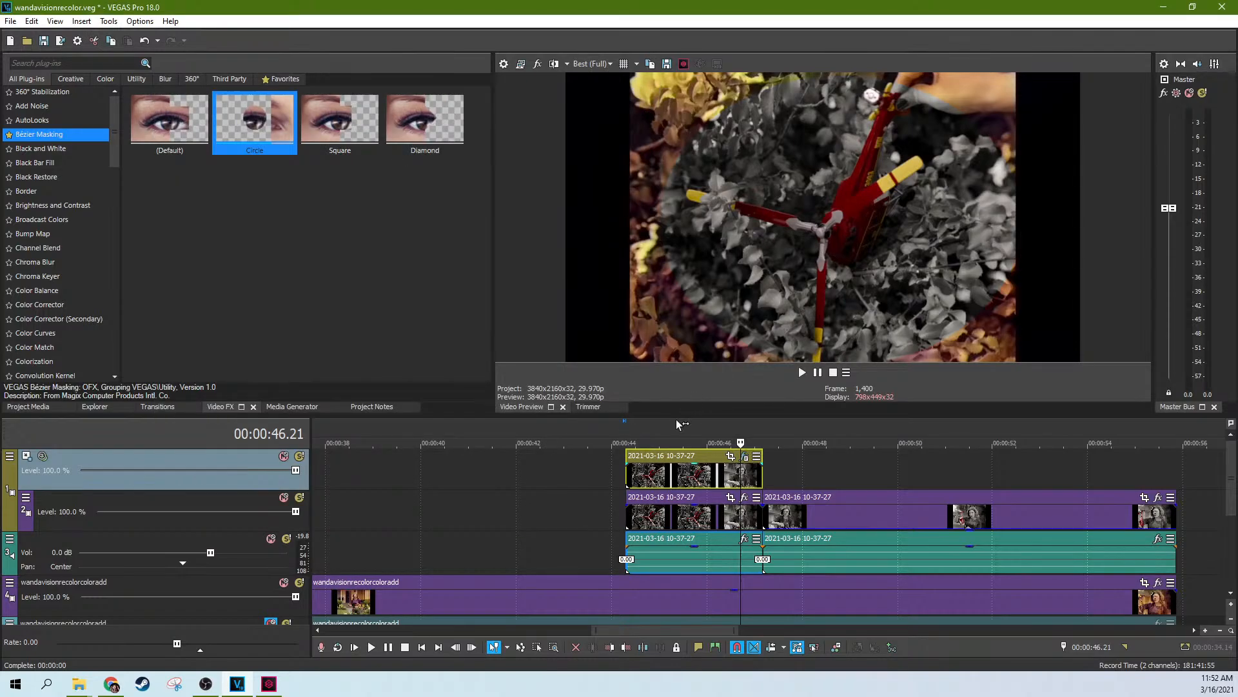
left_click(673, 474)
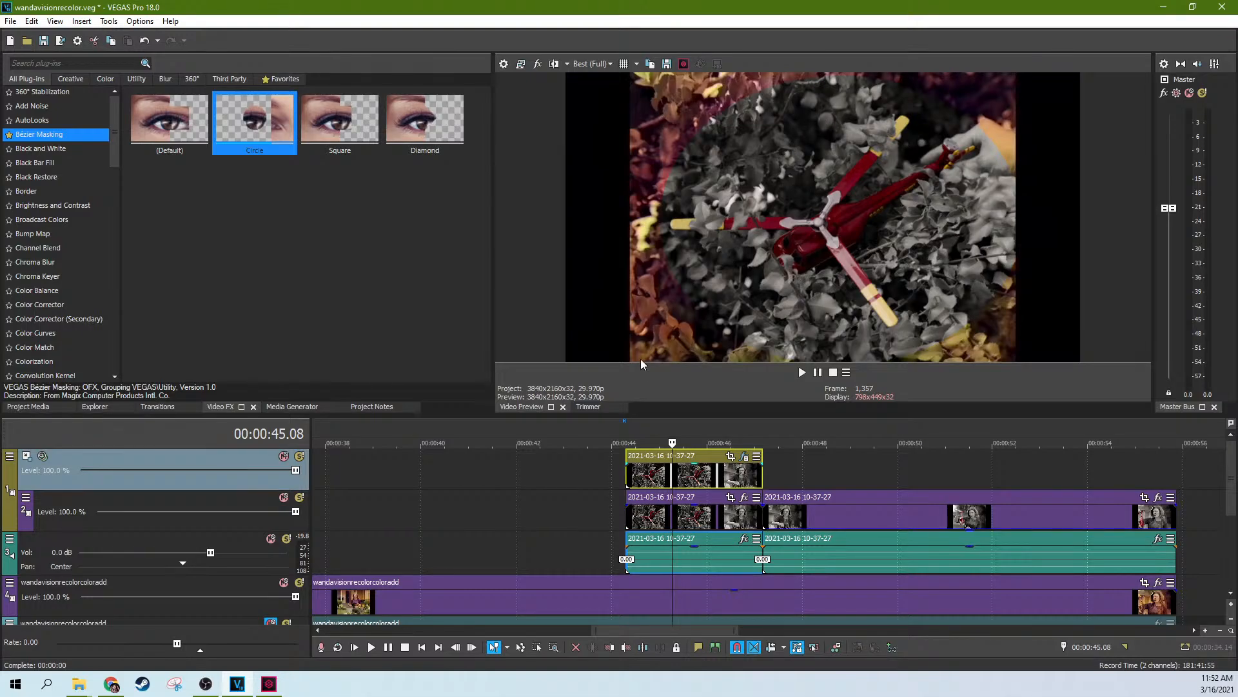
key("ctrl+s")
Examine how the inverted mask blends the helicopter and hand with the footage below, between about 00:00:44.25 and 00:00:45.26
left_click(692, 477)
left_click(653, 477)
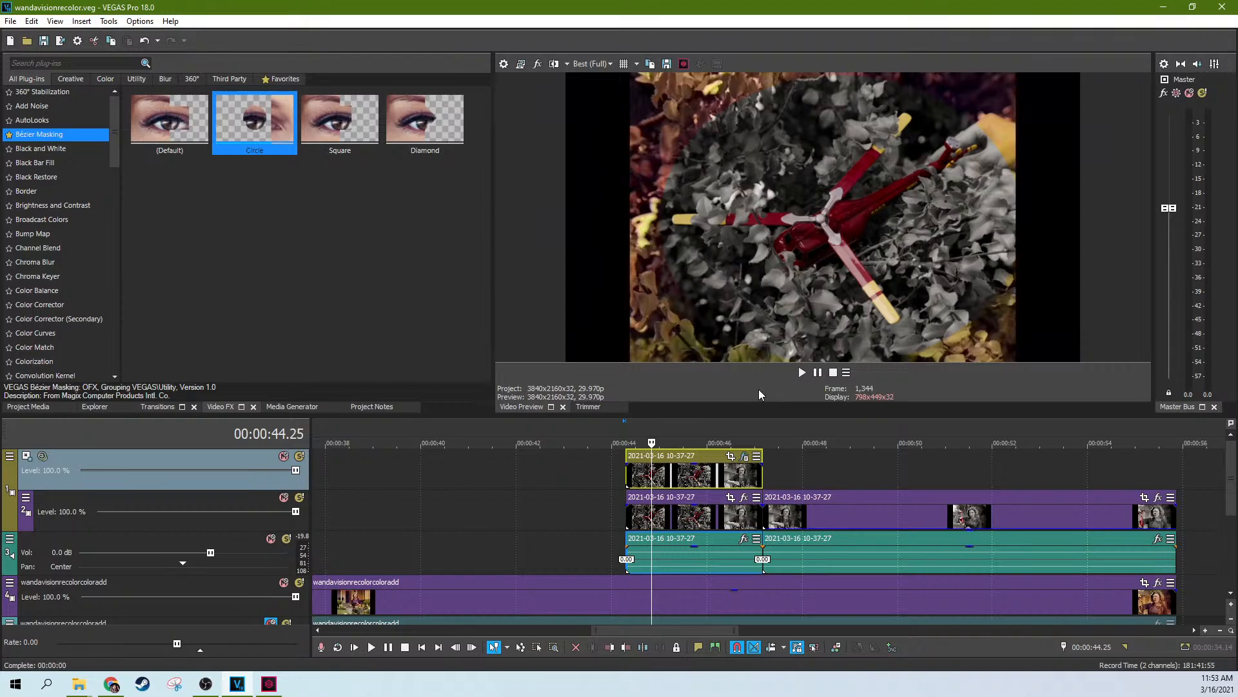
left_click(697, 482)
left_click(690, 480)
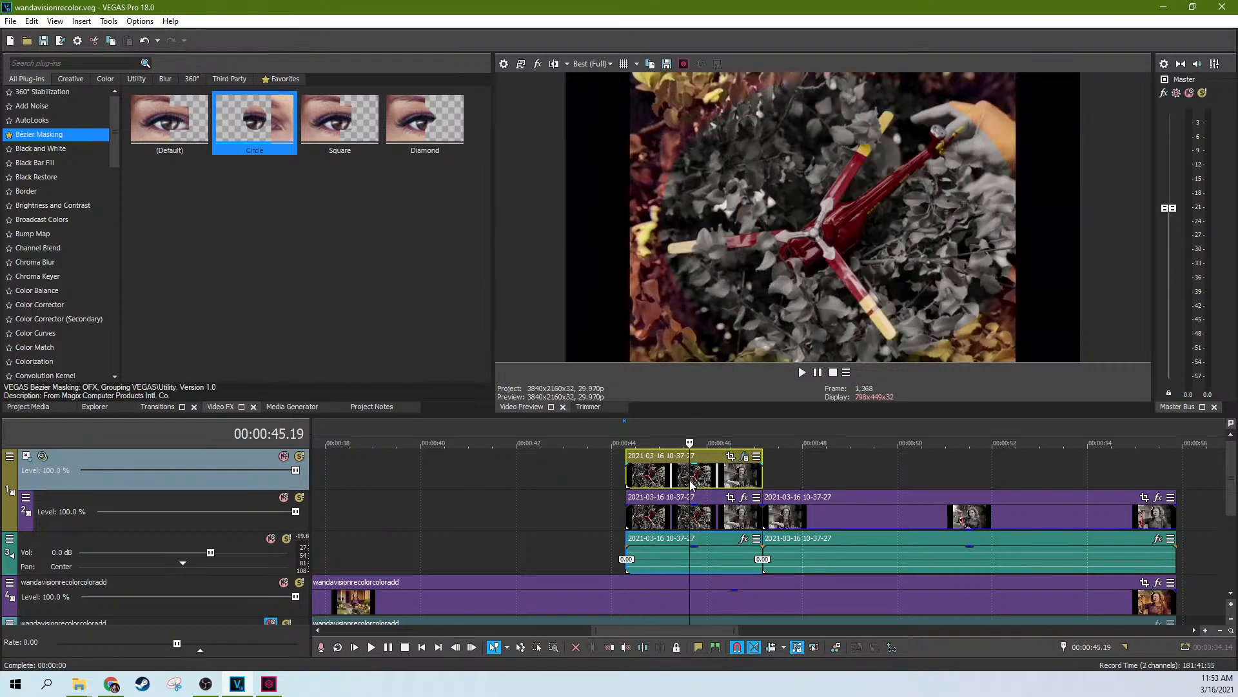
left_click(672, 480)
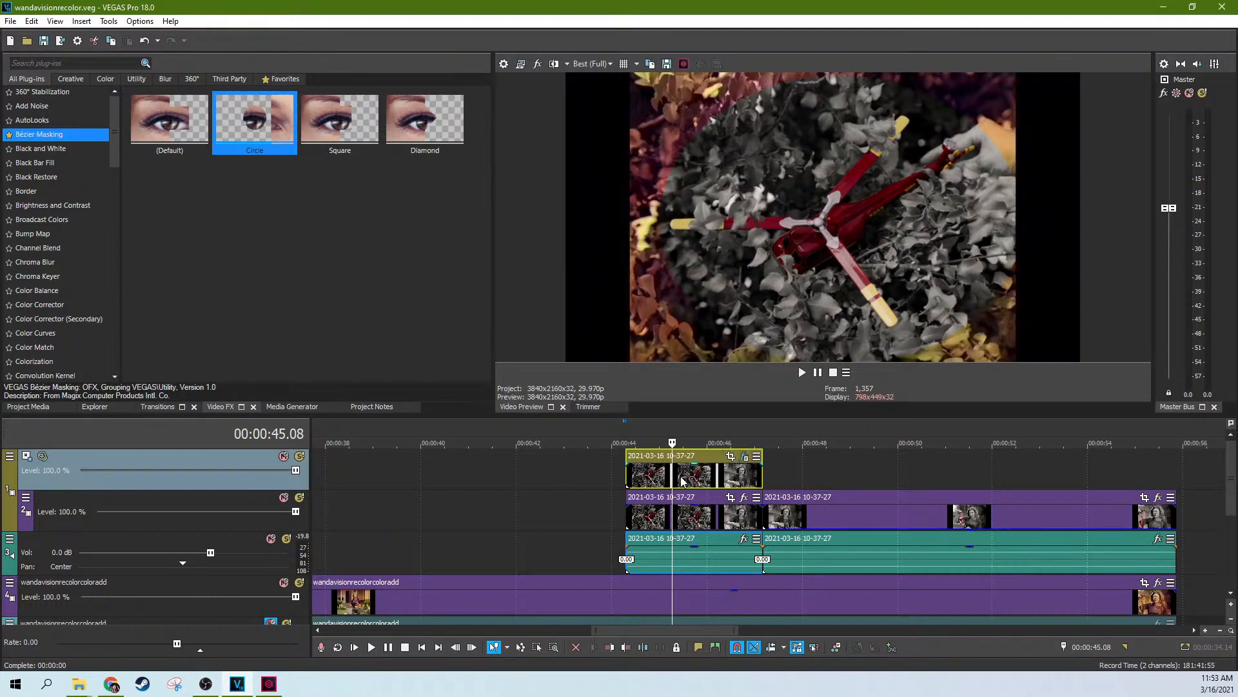
left_click(680, 477)
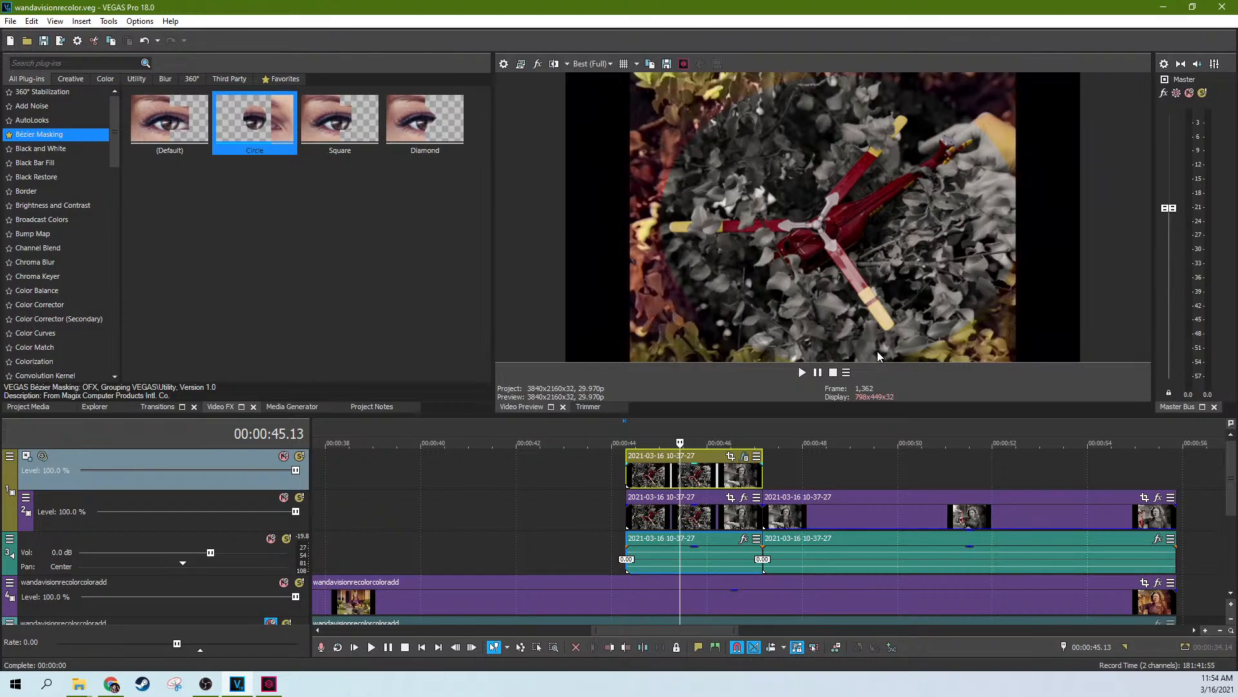
left_click(683, 478)
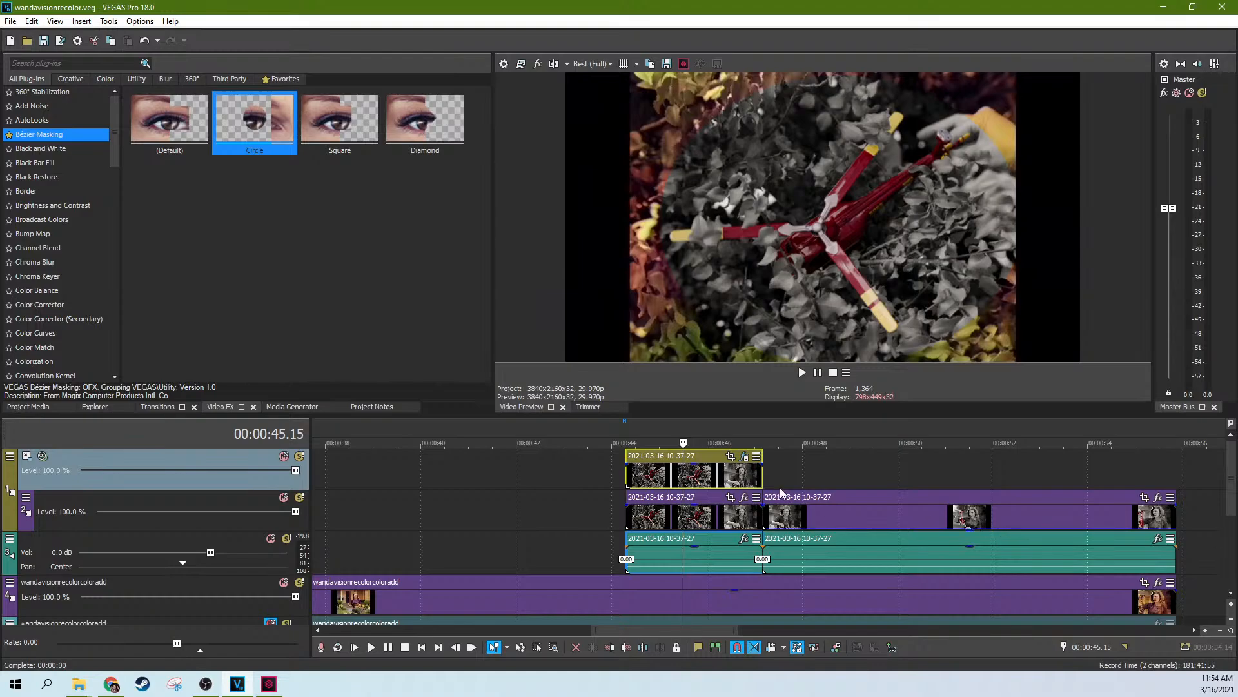
left_click(672, 480)
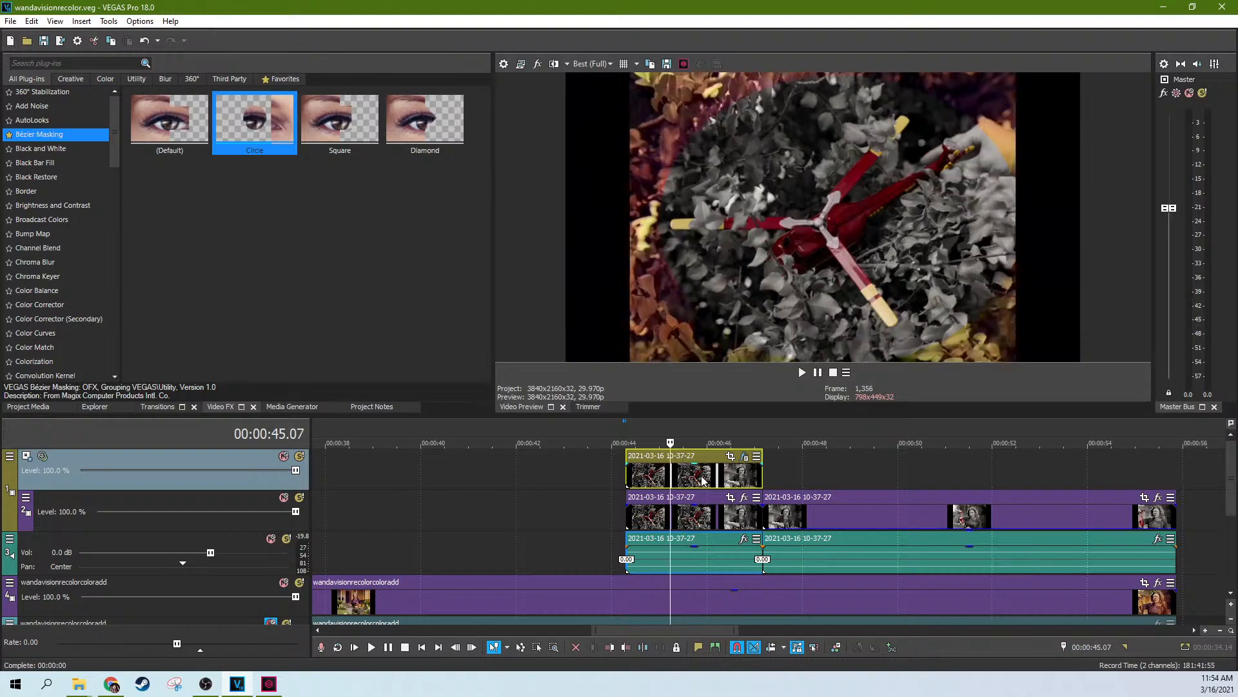
left_click(701, 475)
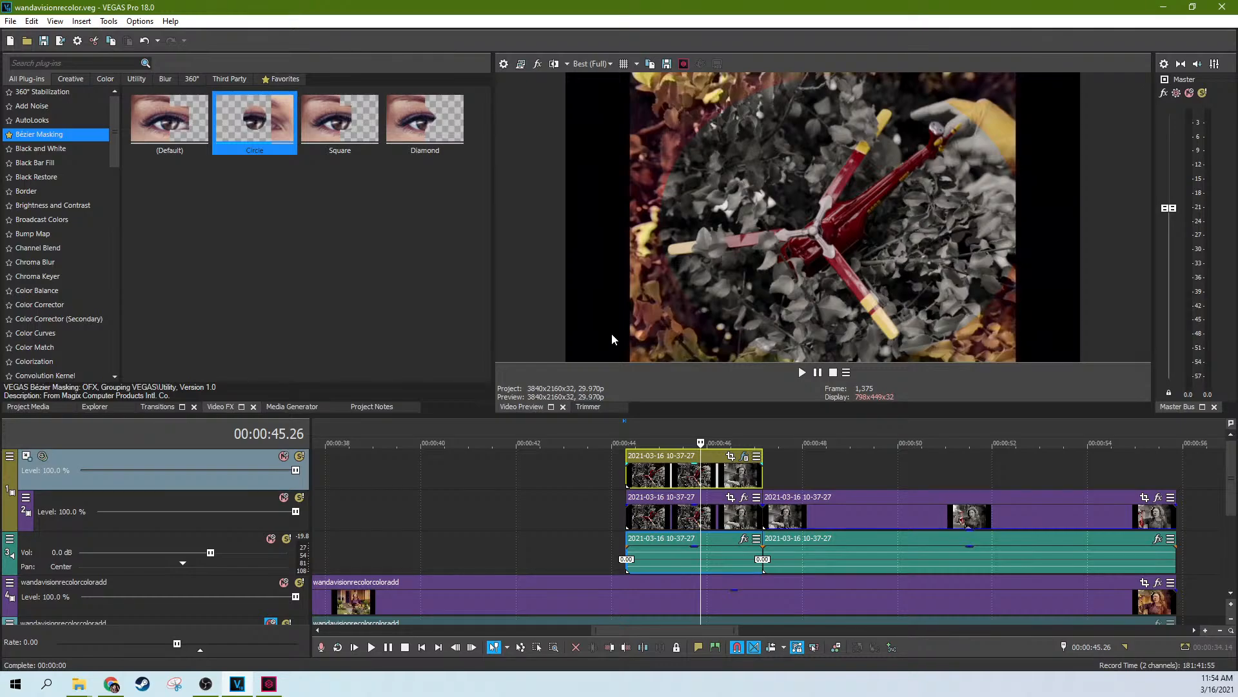
left_click(683, 484)
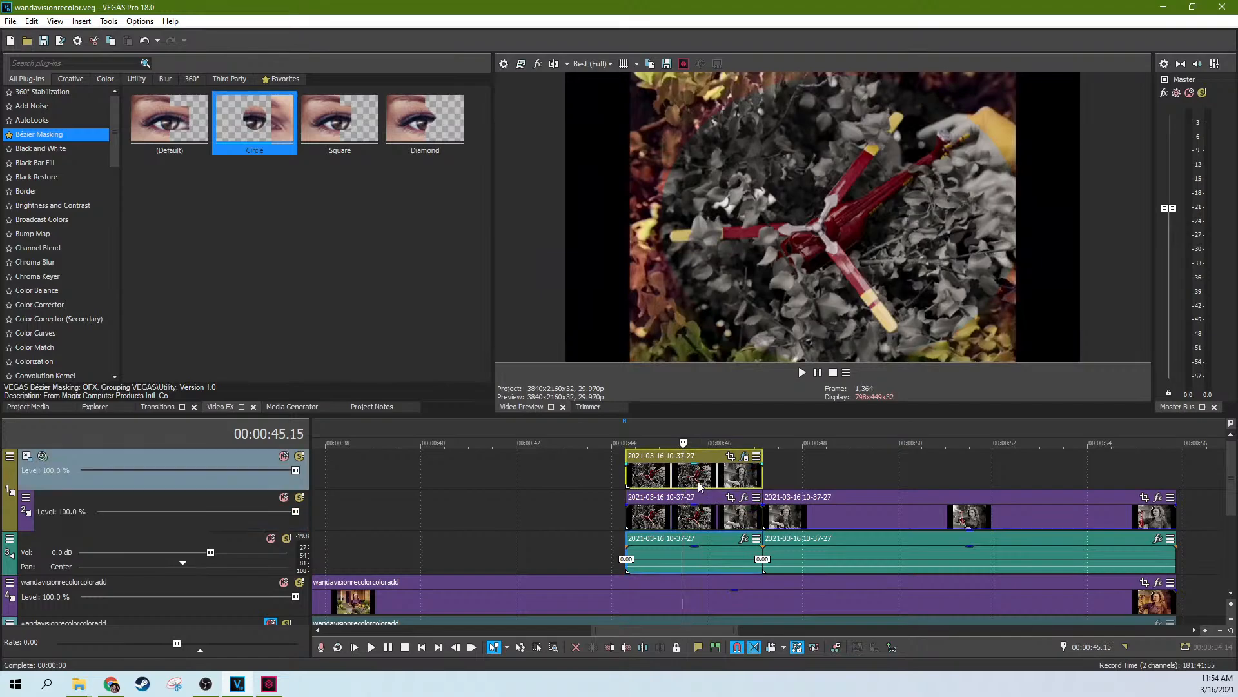
left_click(699, 481)
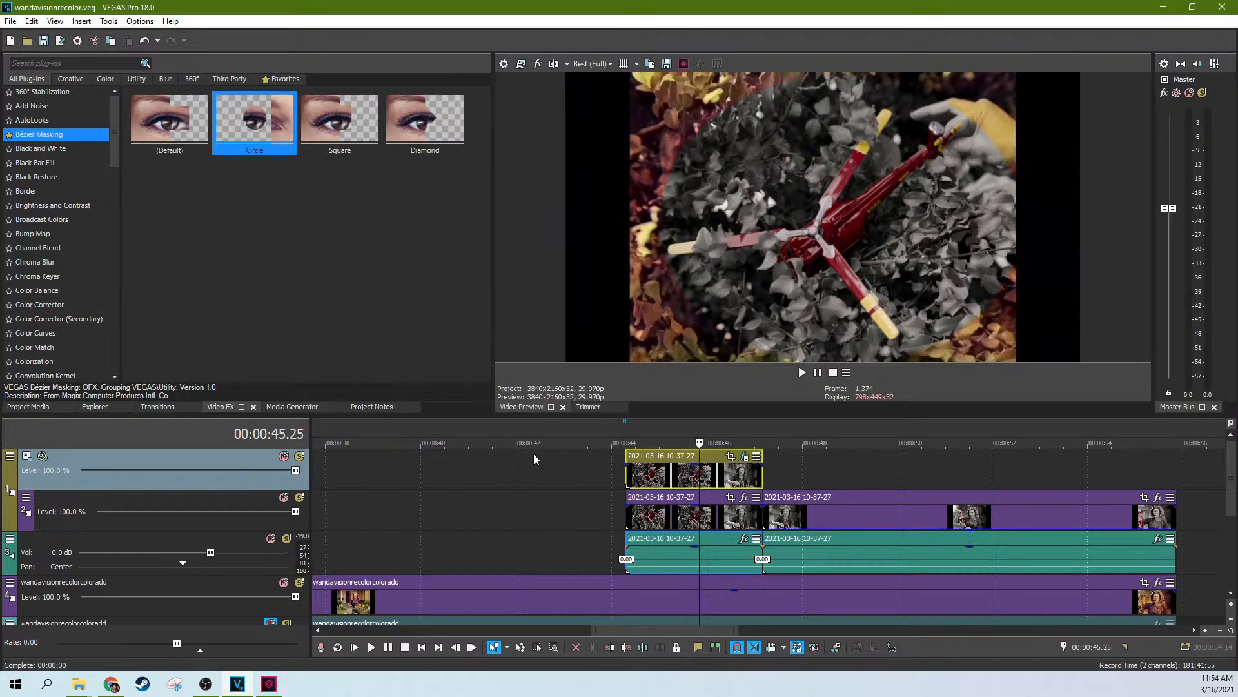
Add the Color Corrector (Secondary) effect with its default preset to the top-track helicopter clip
left_click(65, 191)
left_click(57, 233)
scroll(57, 245, "down", 4)
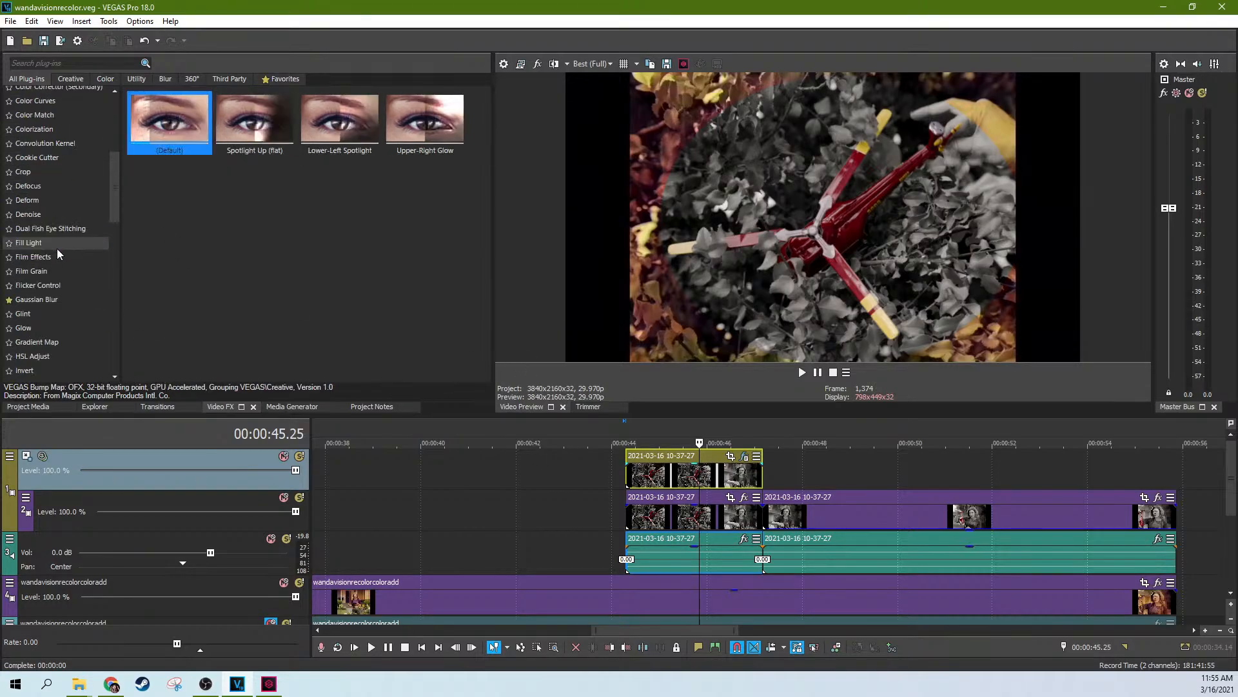
scroll(60, 226, "up", 2)
left_click(60, 241)
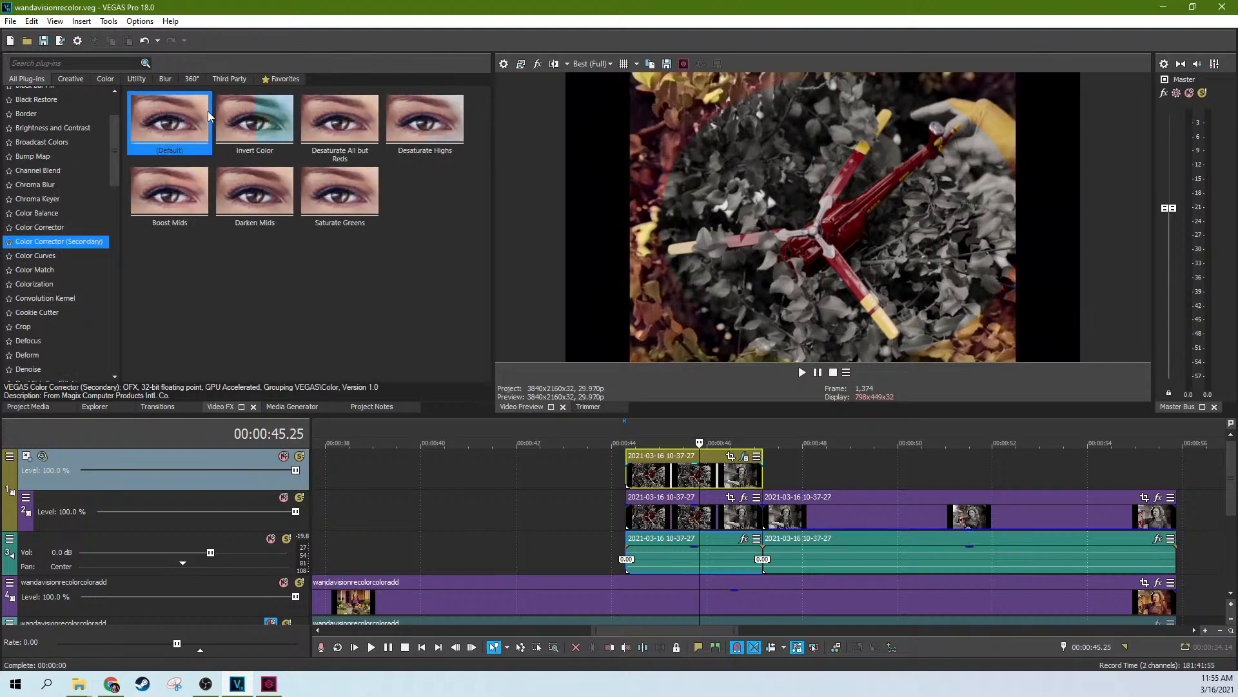
left_click_drag(189, 122, 710, 478)
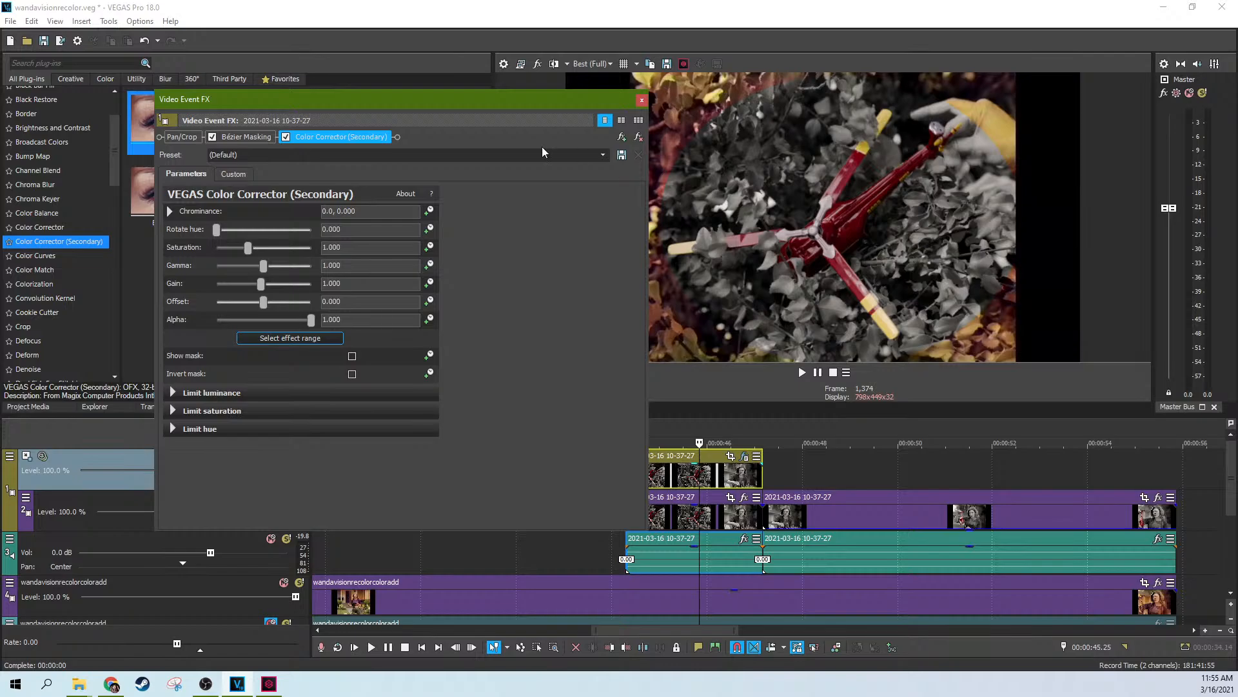
Temporarily show the Color Corrector's mask and examine the helicopter footage between about 00:00:45.06 and 00:00:46.08
left_click_drag(513, 100, 439, 90)
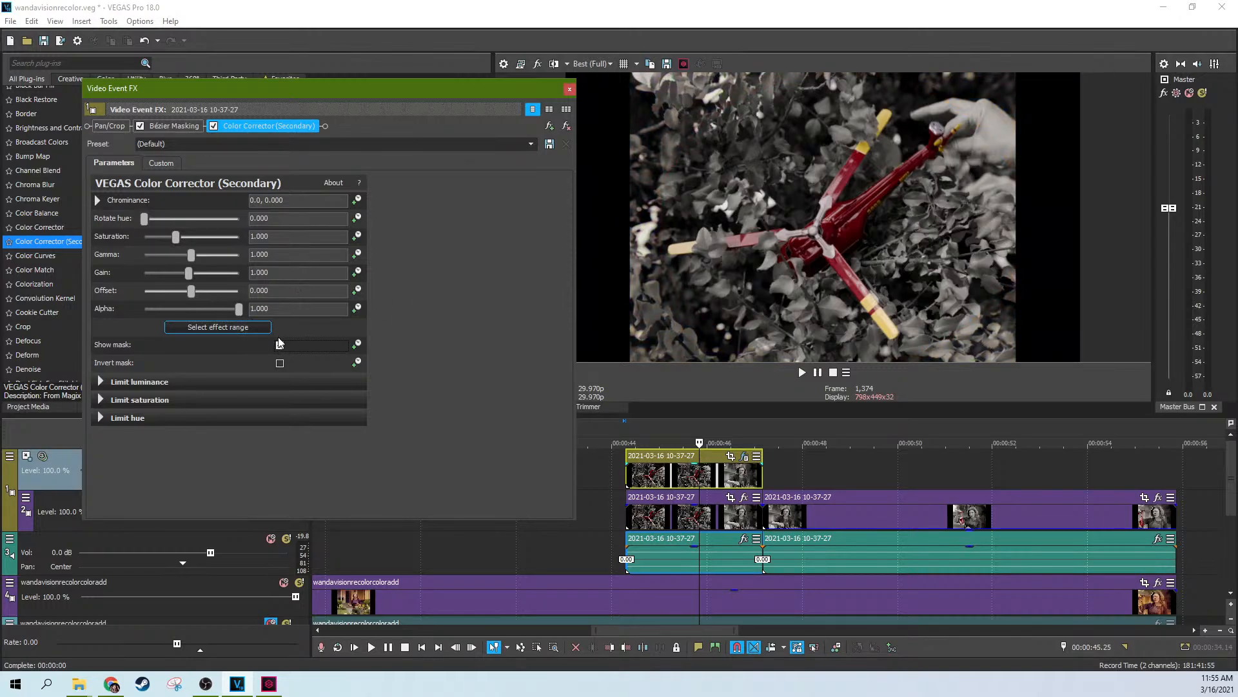
left_click(689, 480)
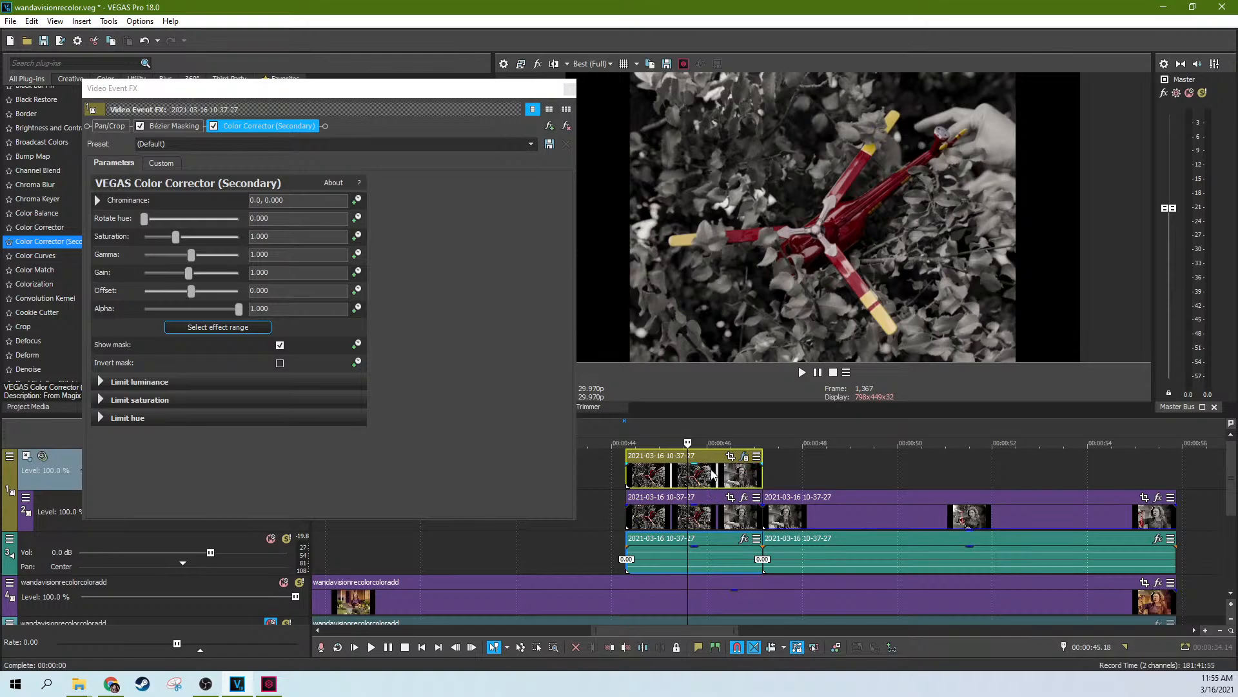
left_click(706, 516)
left_click(702, 526)
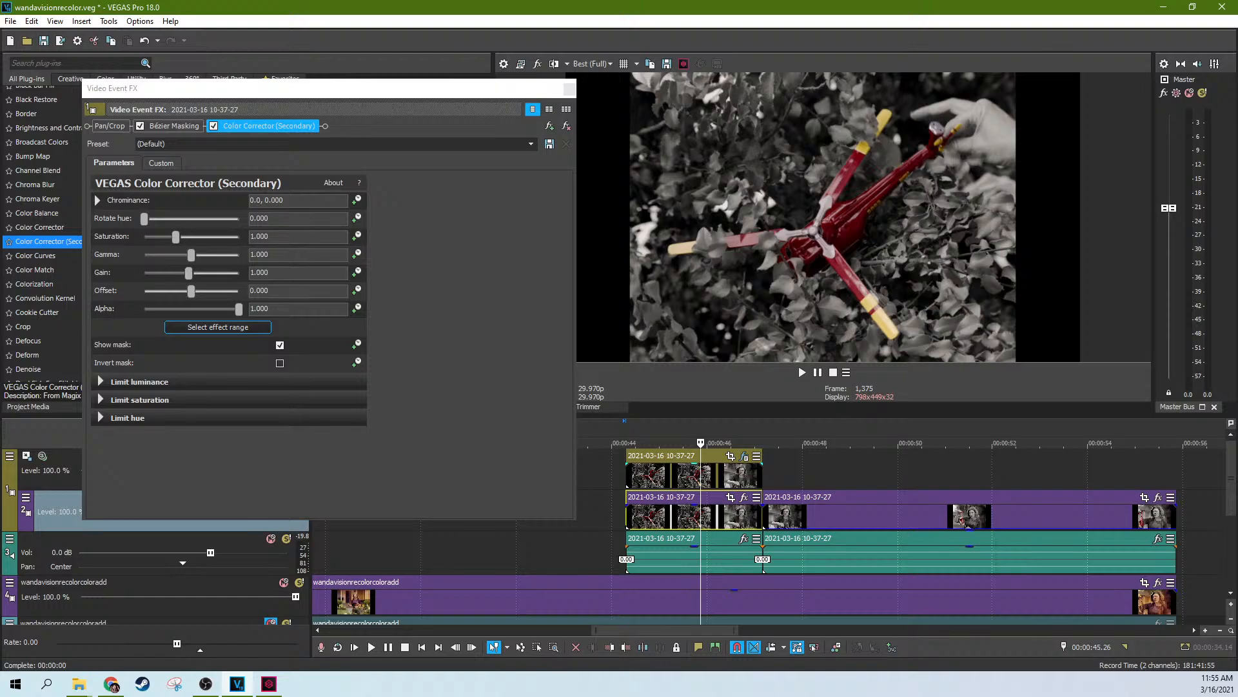
left_click(687, 476)
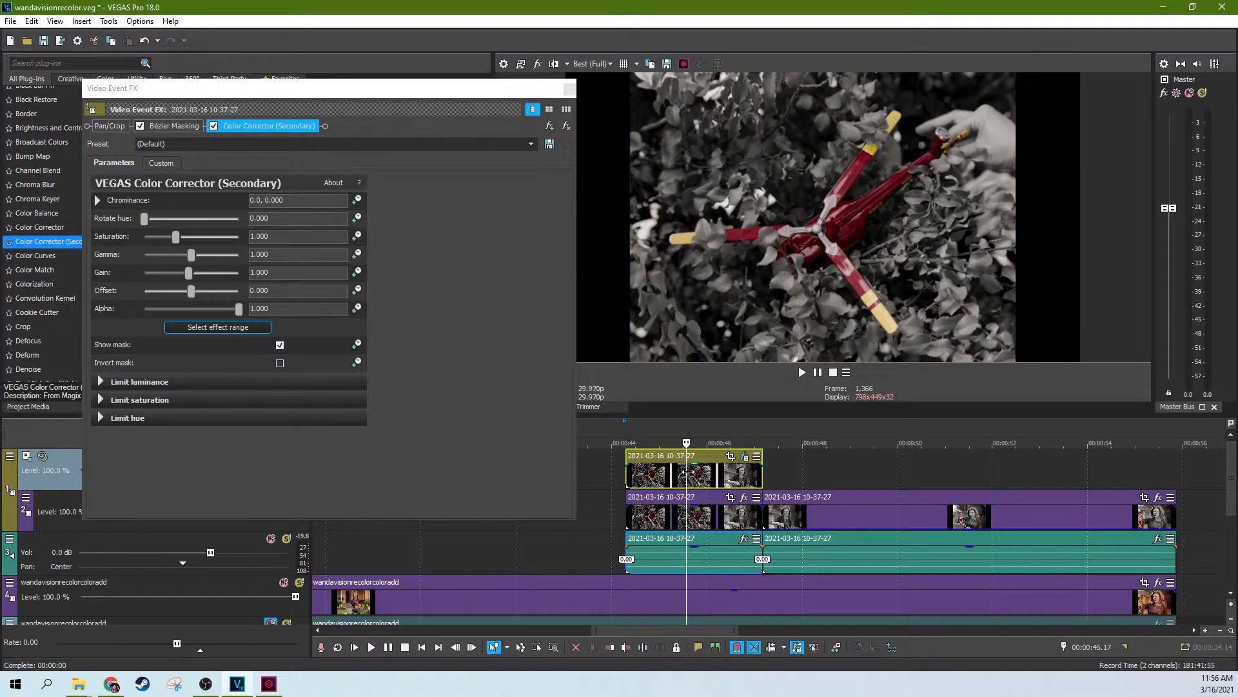
left_click(721, 485)
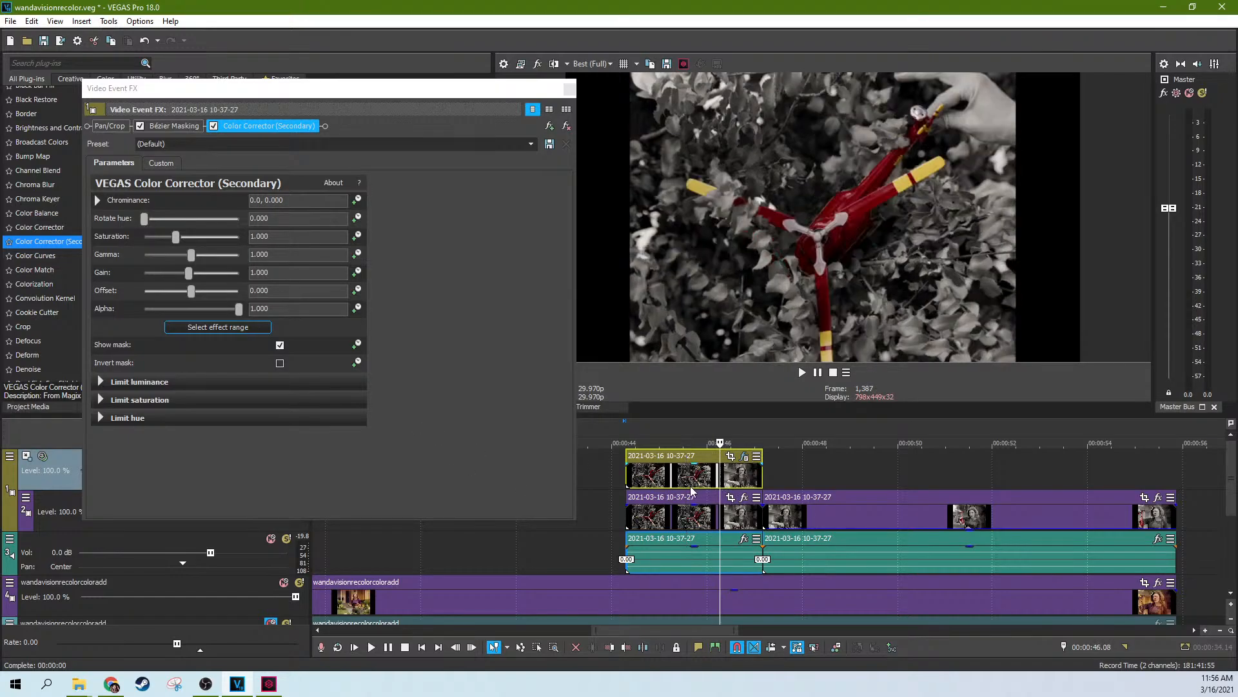
left_click(670, 489)
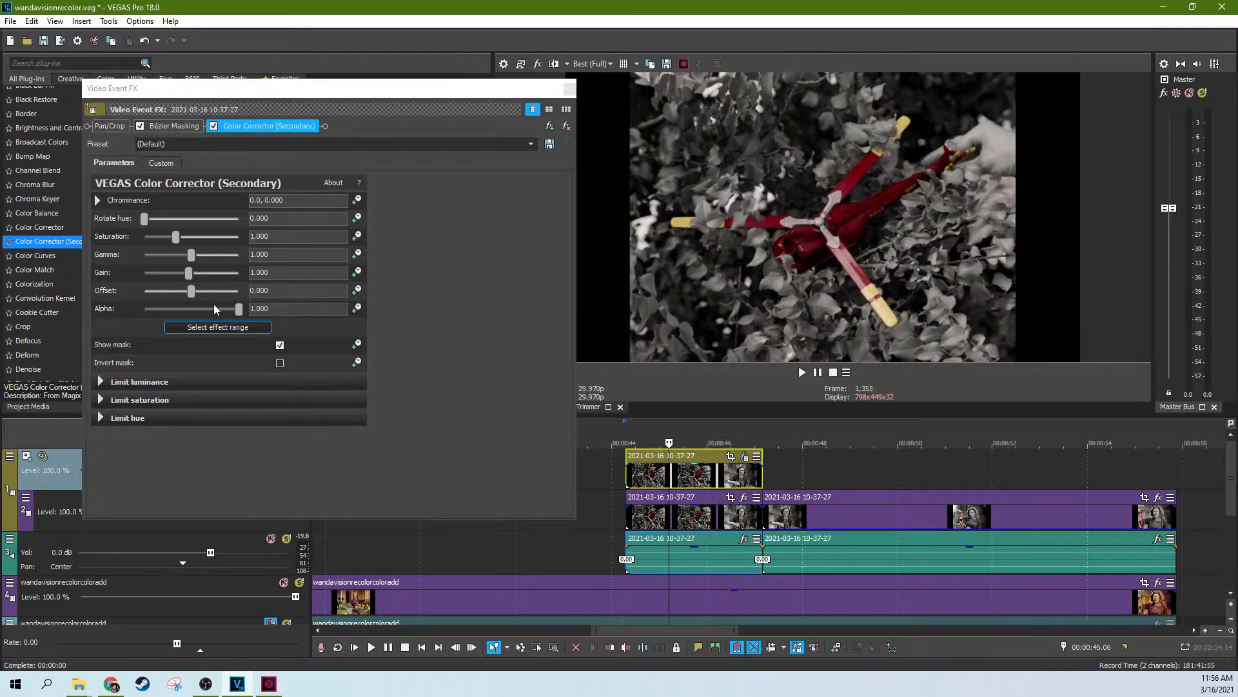
left_click(280, 345)
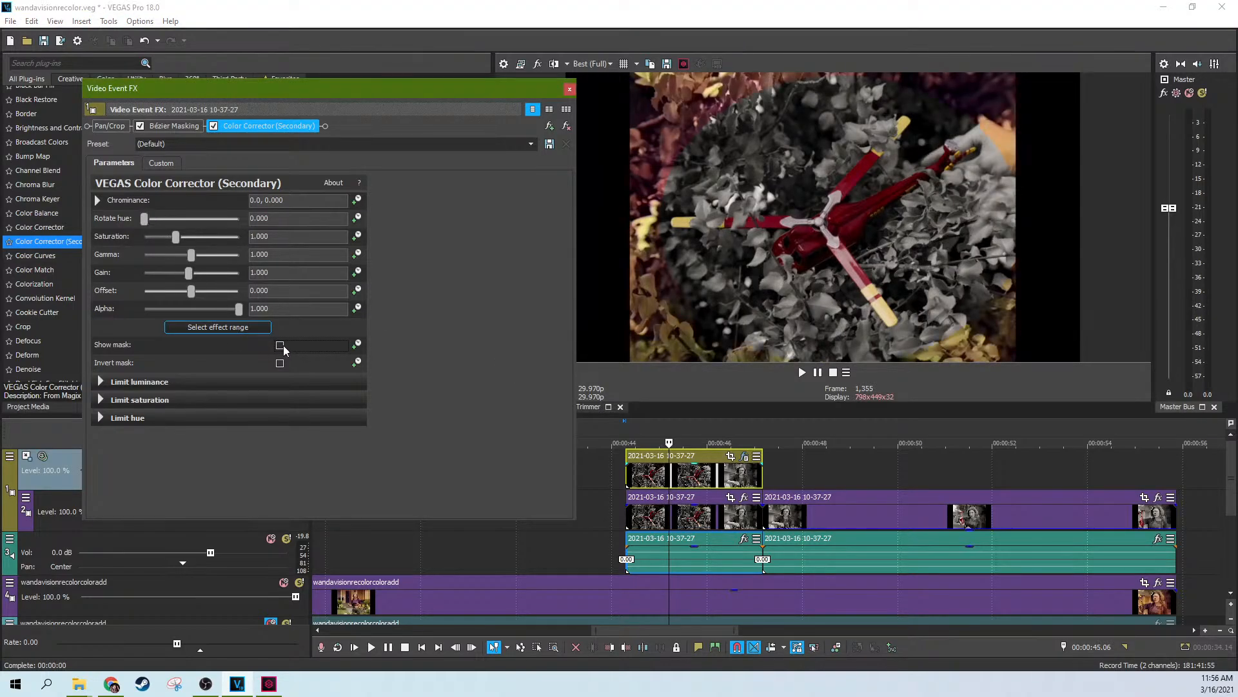
Turn off the Bézier mask's inversion, check the blend at 00:00:46.02 and move the effect window clear of the preview
left_click(169, 126)
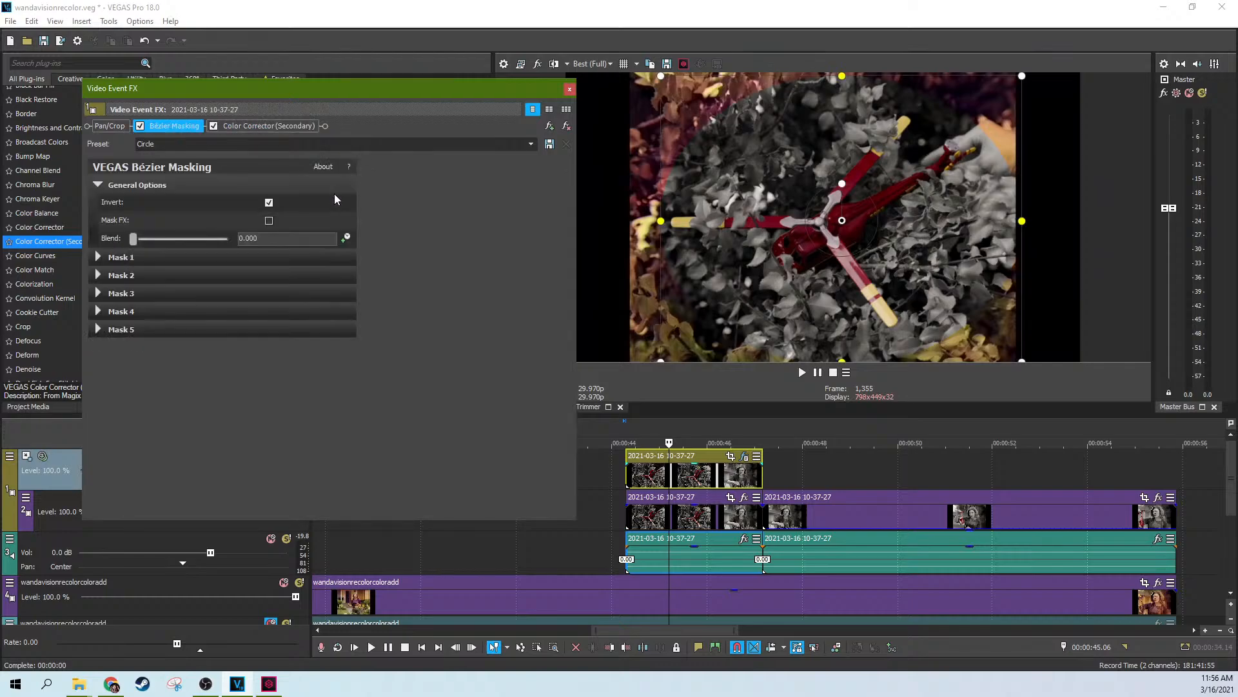
left_click(269, 203)
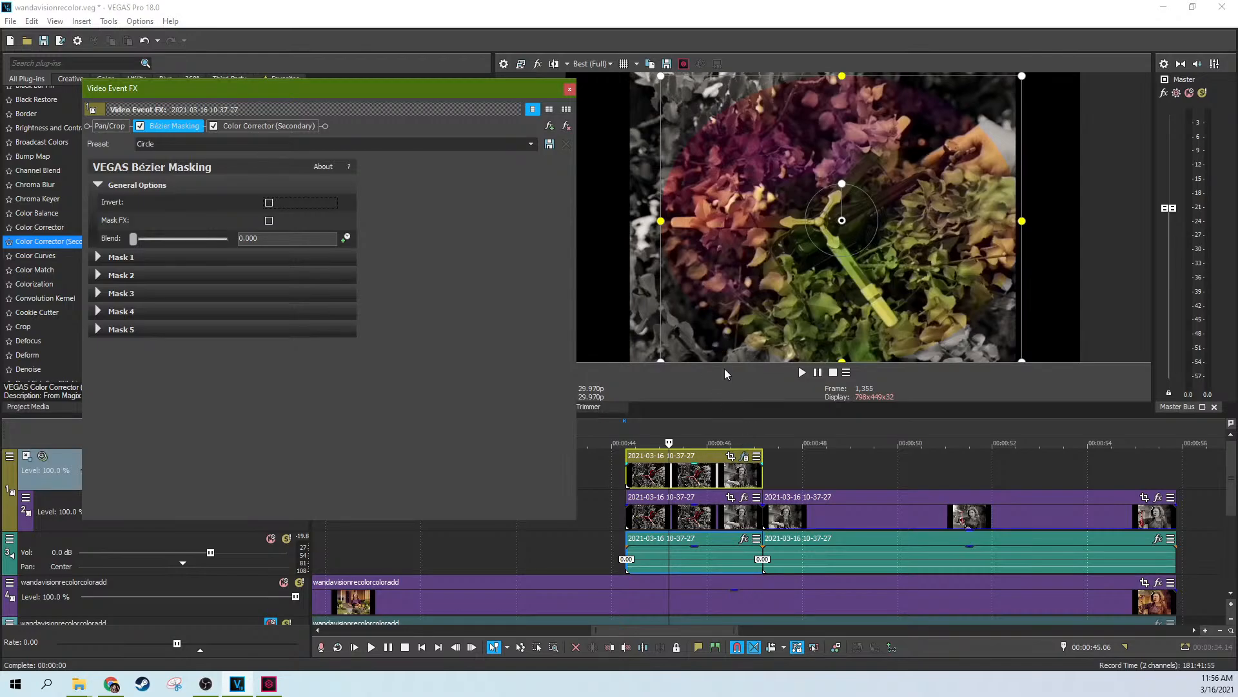
left_click(711, 459)
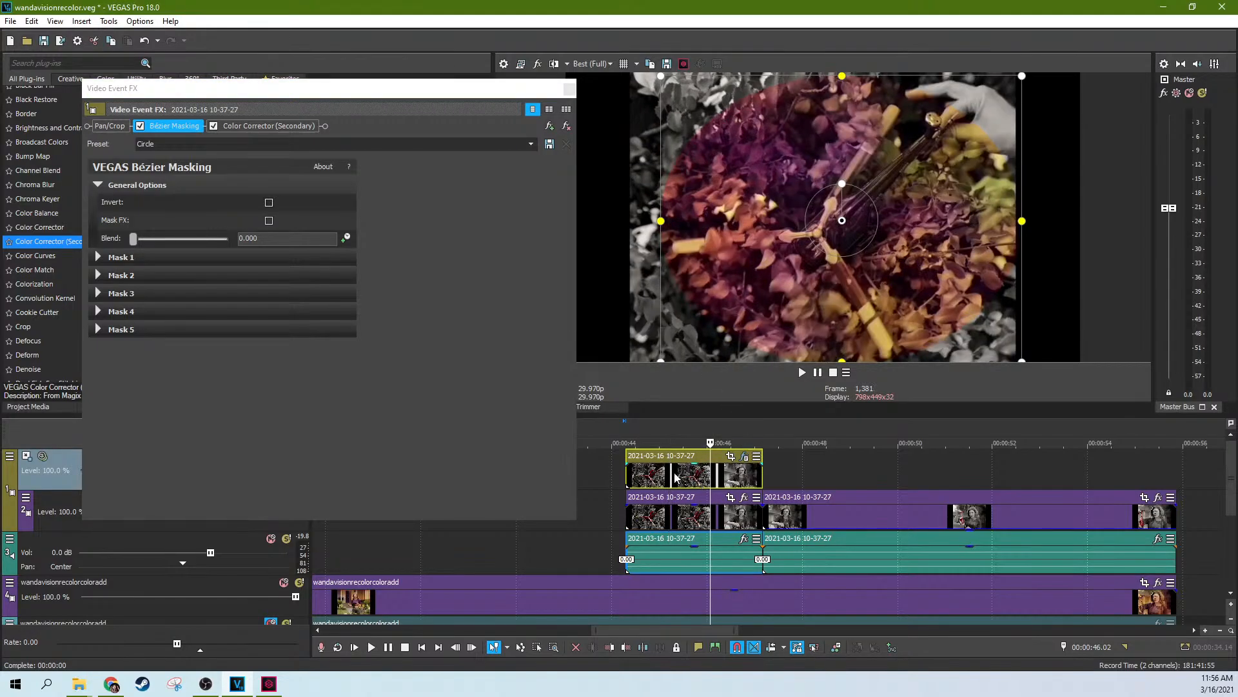
left_click_drag(535, 94, 931, 131)
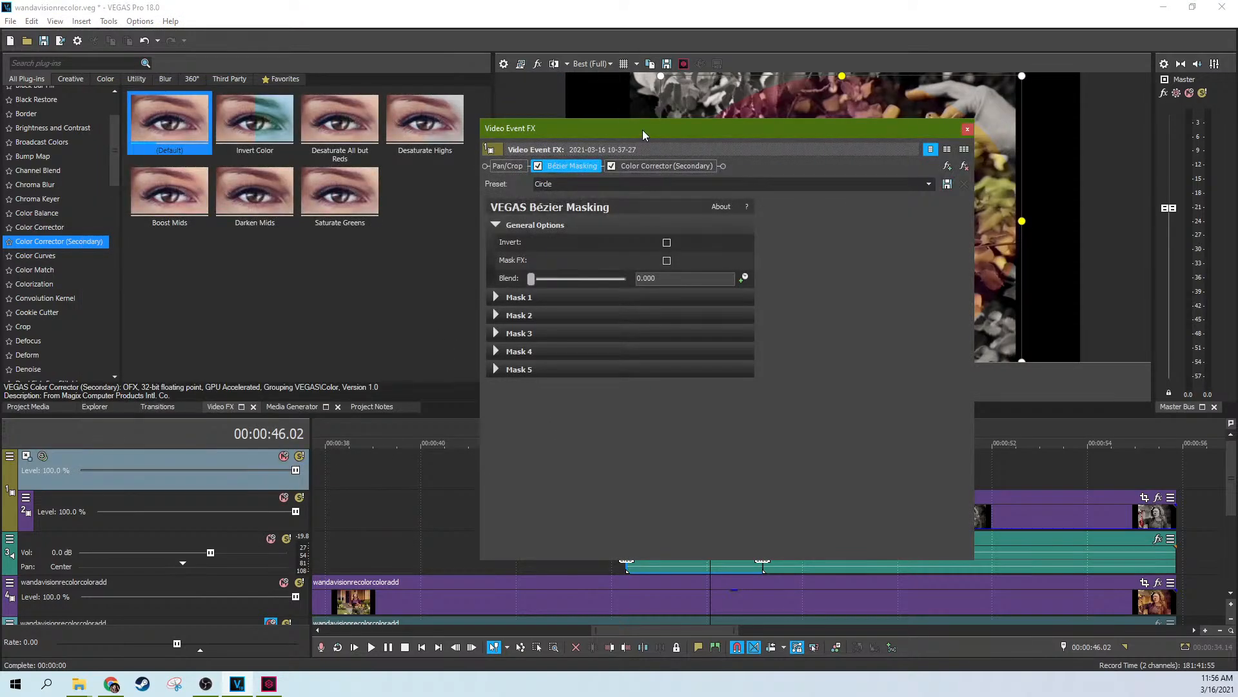
left_click_drag(642, 130, 1237, 155)
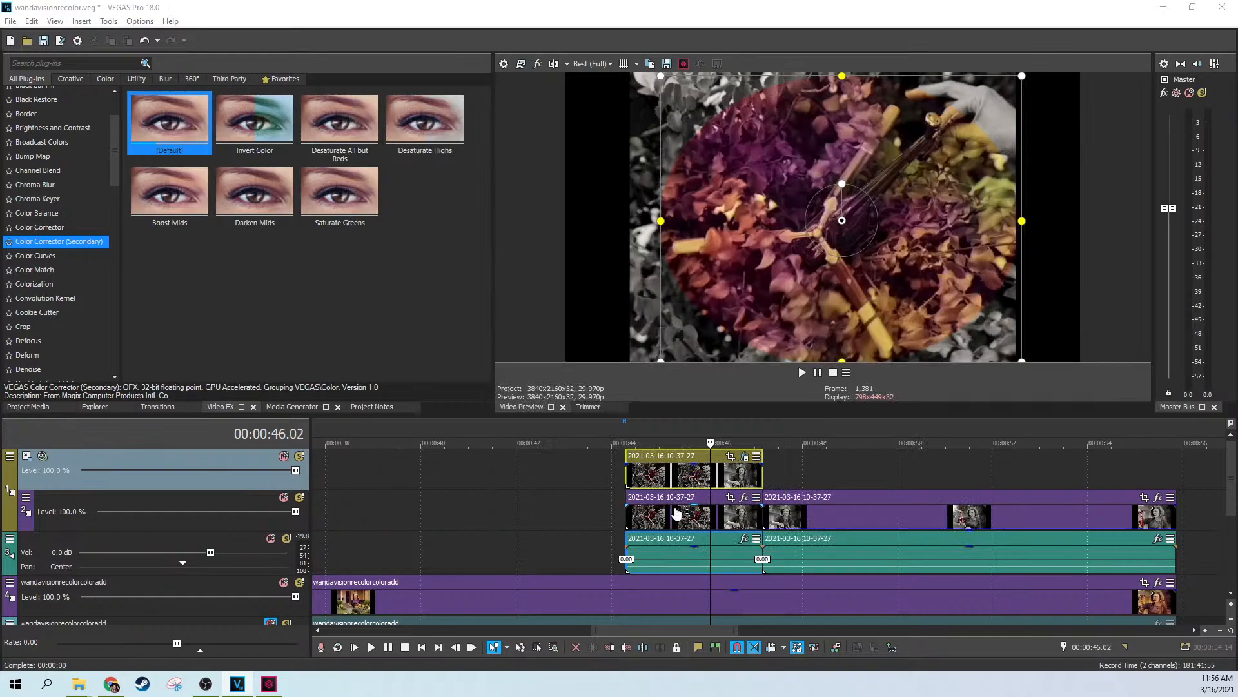
Solo the top parent track and invert the helicopter clip's Bézier mask again
left_click(284, 456)
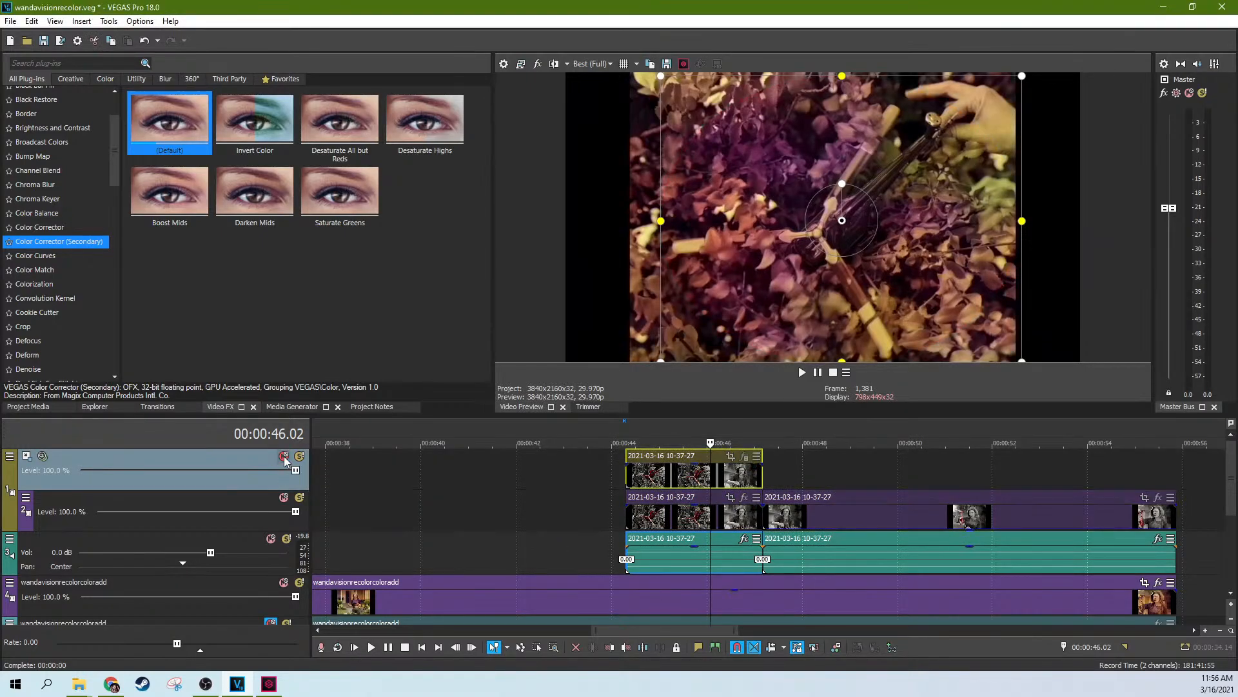
left_click(284, 456)
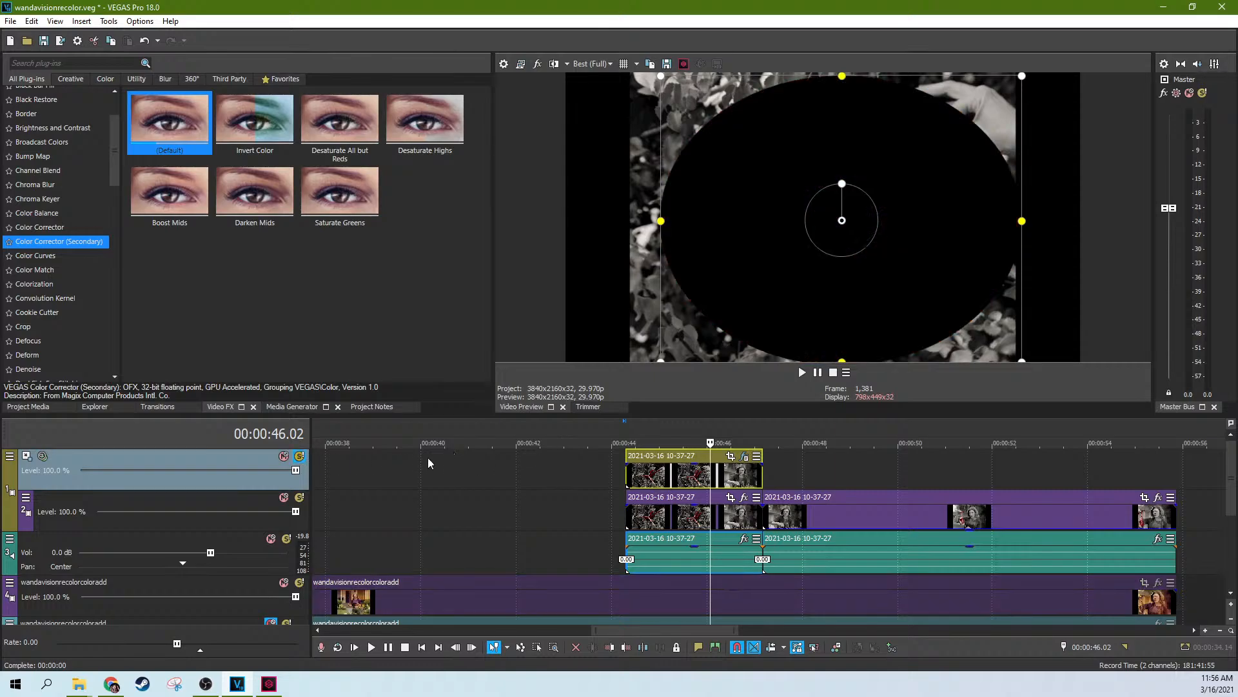
left_click_drag(1237, 238, 255, 126)
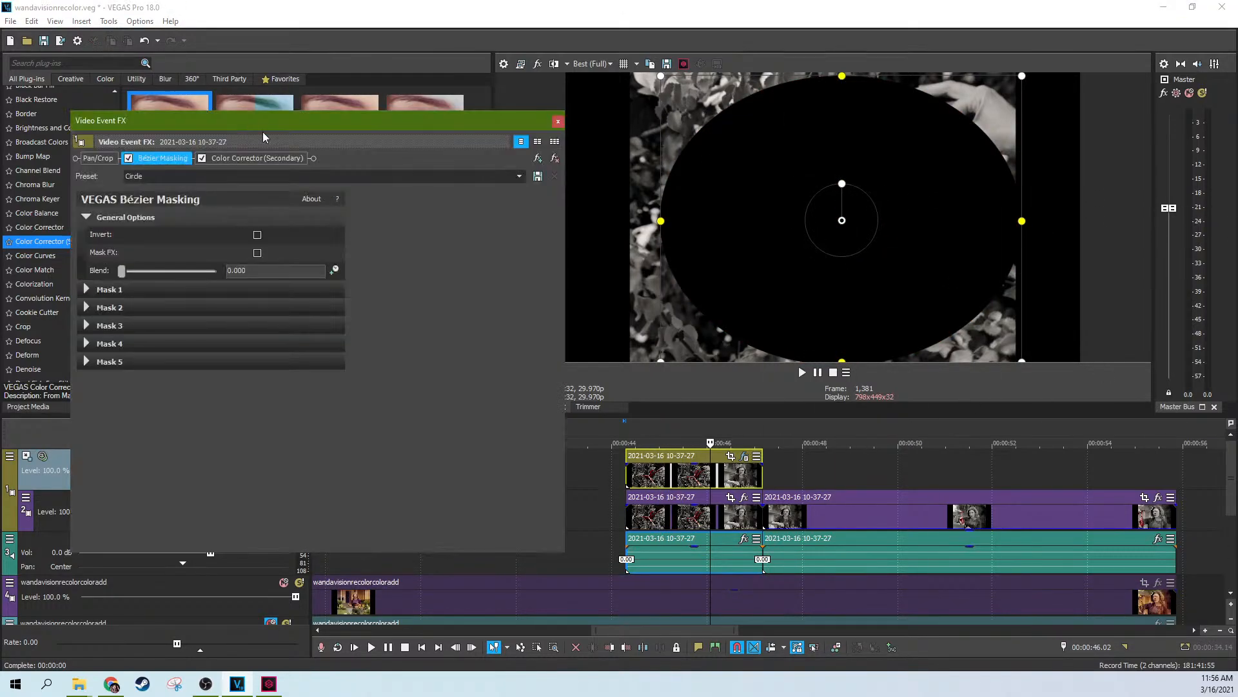
left_click(256, 234)
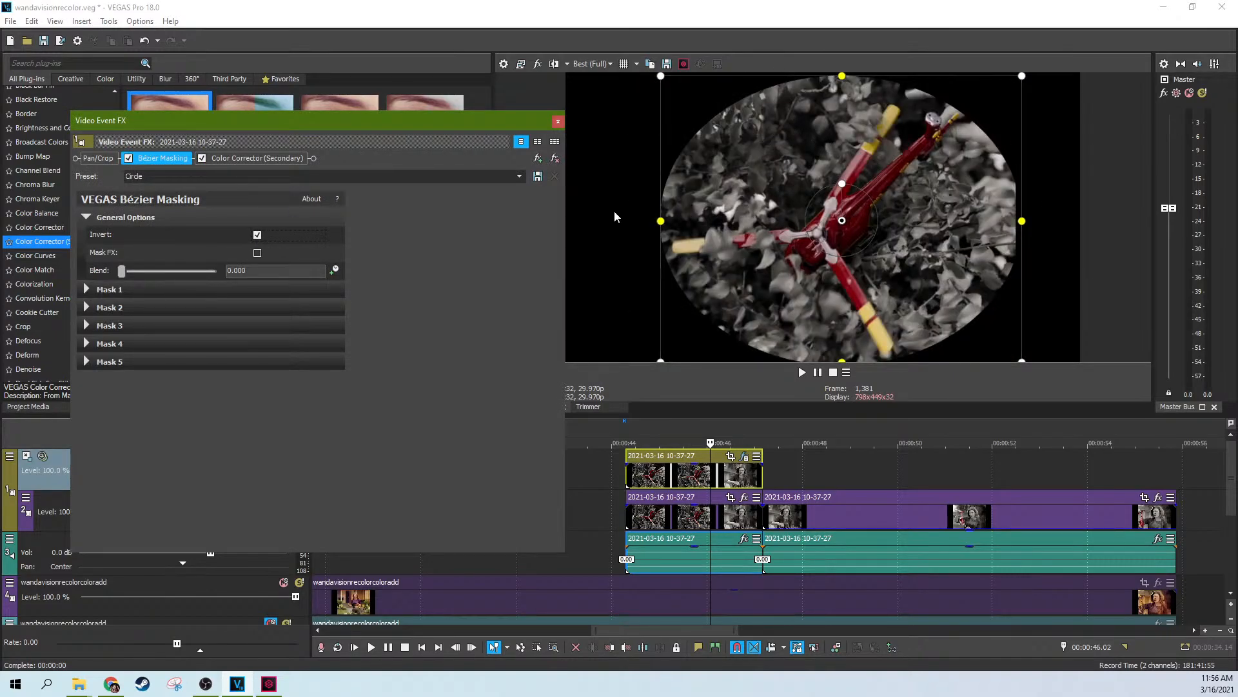
Try to sample the helicopter's red body as the Color Corrector (Secondary) effect range and show its mask
left_click(254, 159)
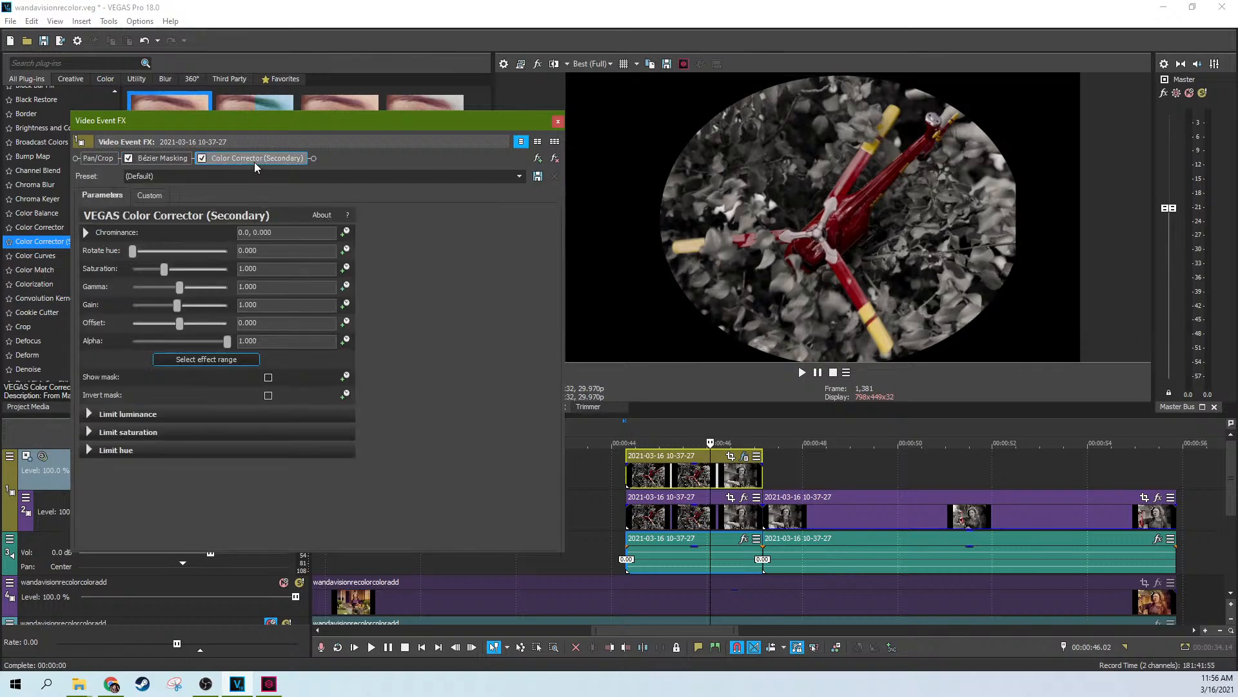
left_click(236, 363)
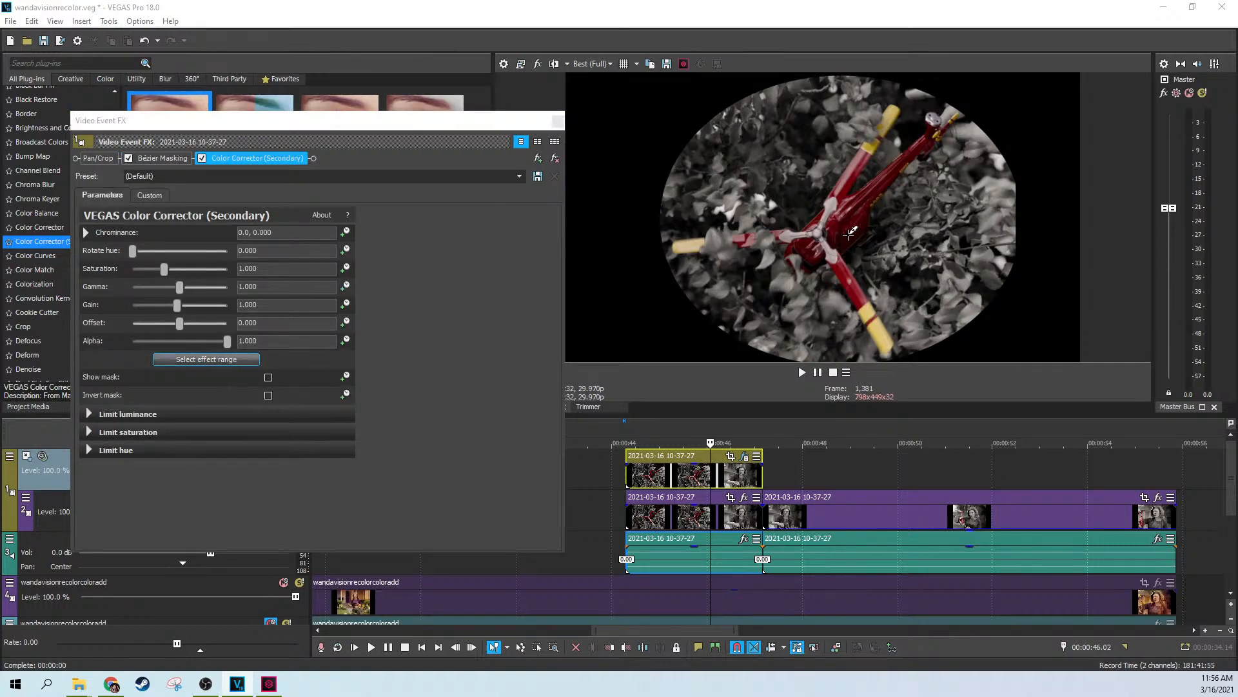
left_click(863, 216)
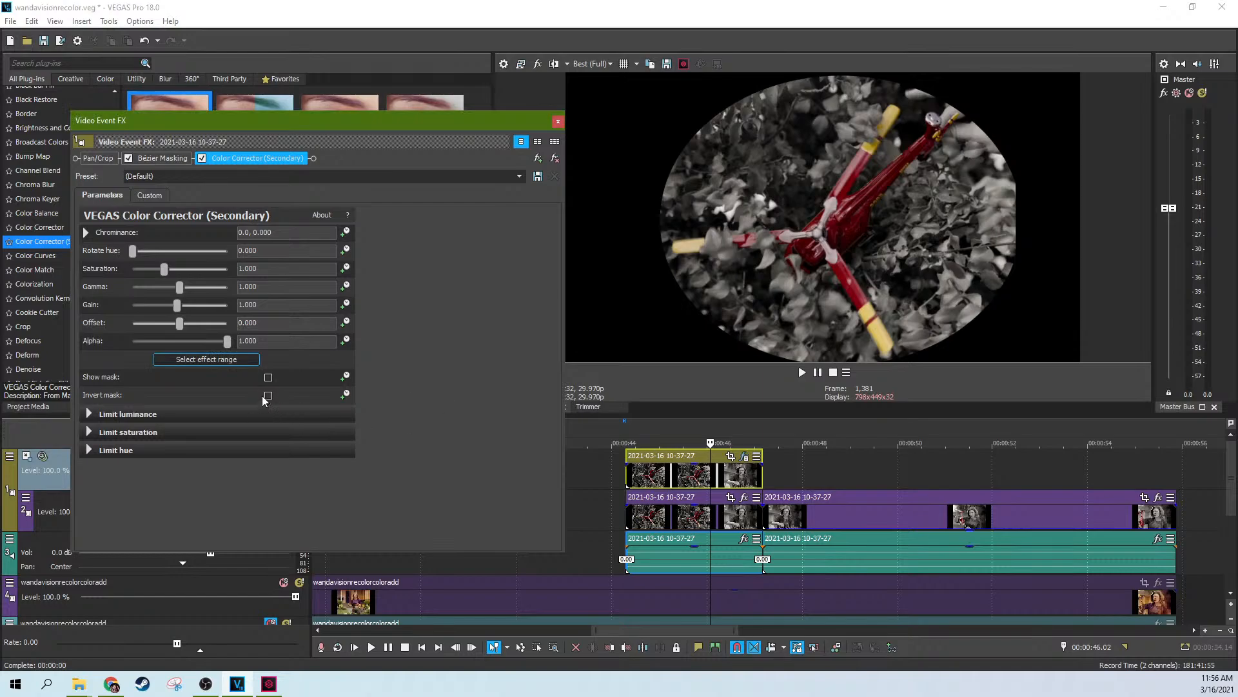
left_click(269, 379)
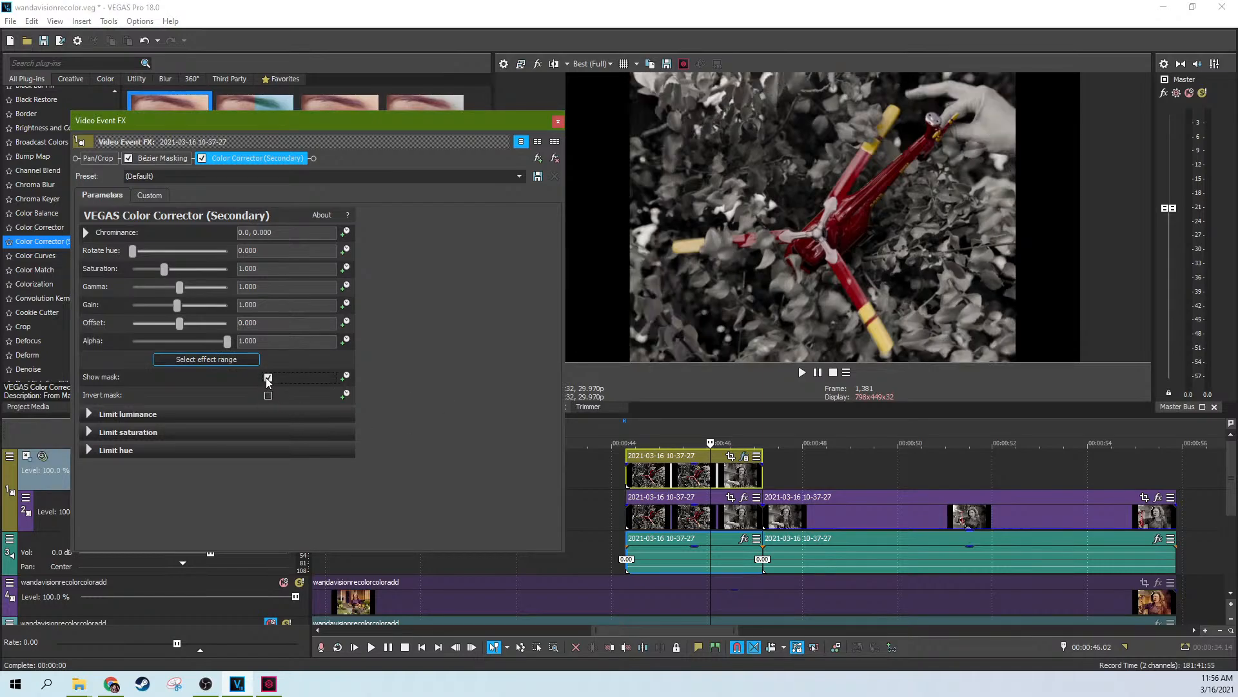
left_click(269, 378)
left_click(268, 378)
Try the Color Corrector (Secondary) ahead of Bézier Masking, and remove the corrector from the helicopter clip's effect chain
left_click_drag(365, 121, 636, 121)
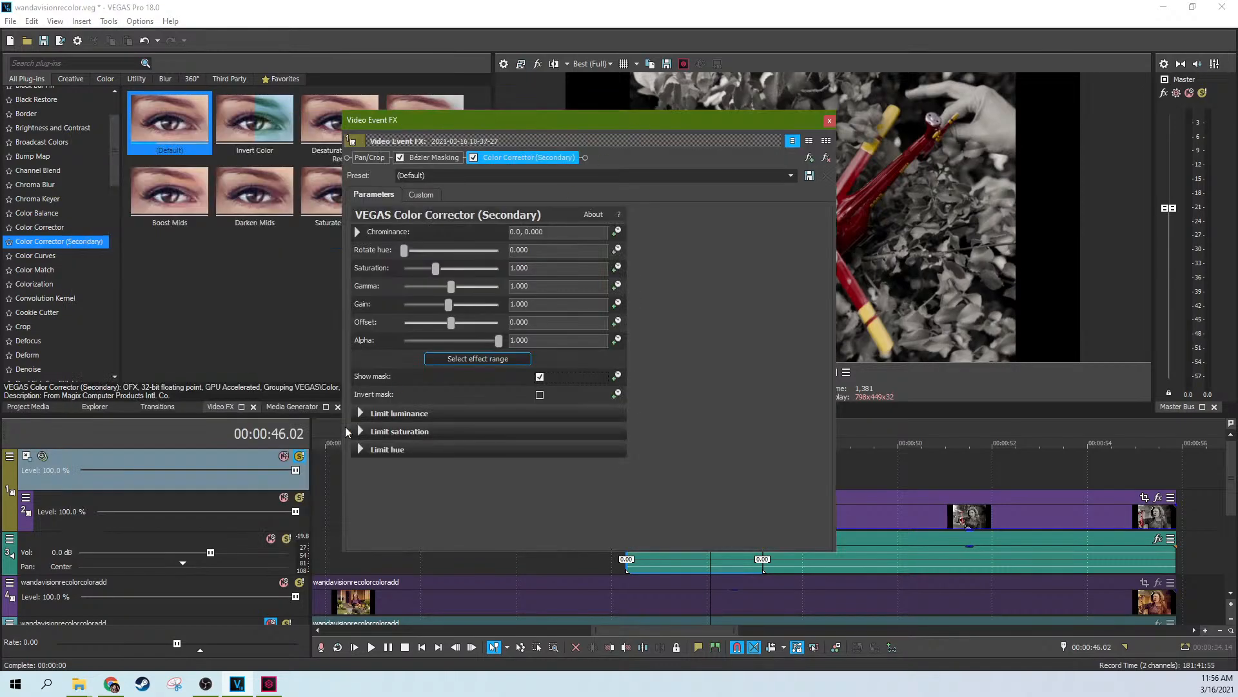
left_click_drag(553, 125, 251, 166)
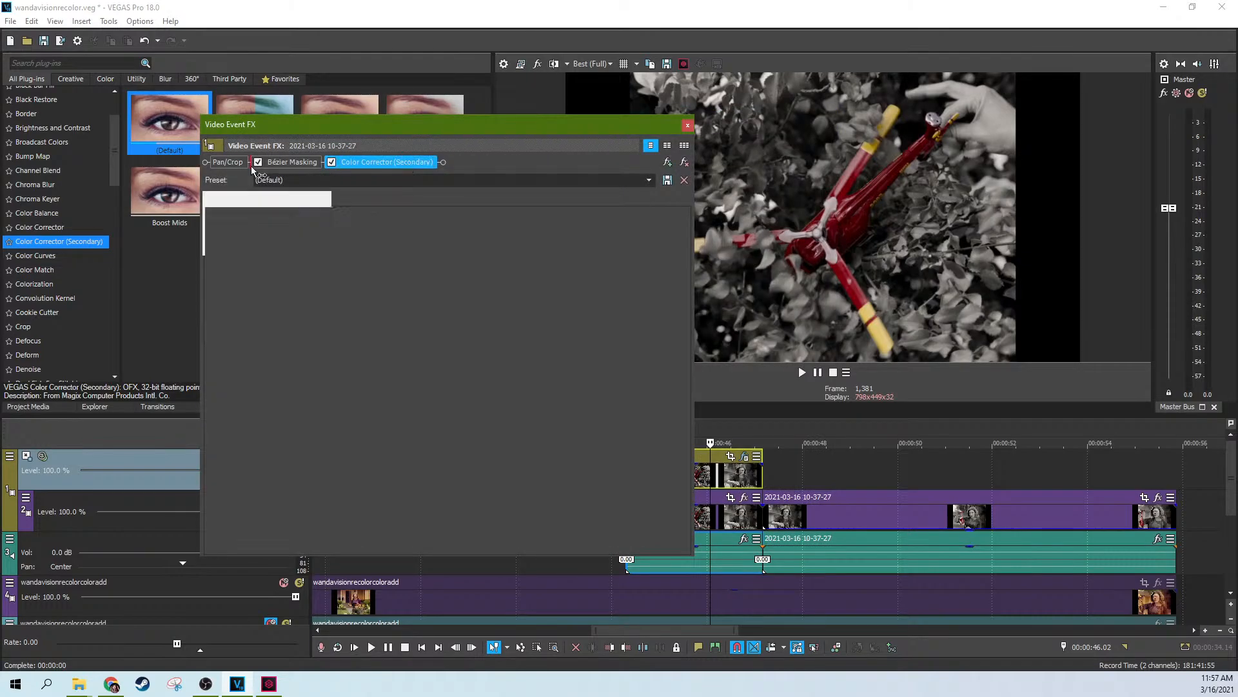
left_click(342, 161)
left_click_drag(423, 125, 380, 89)
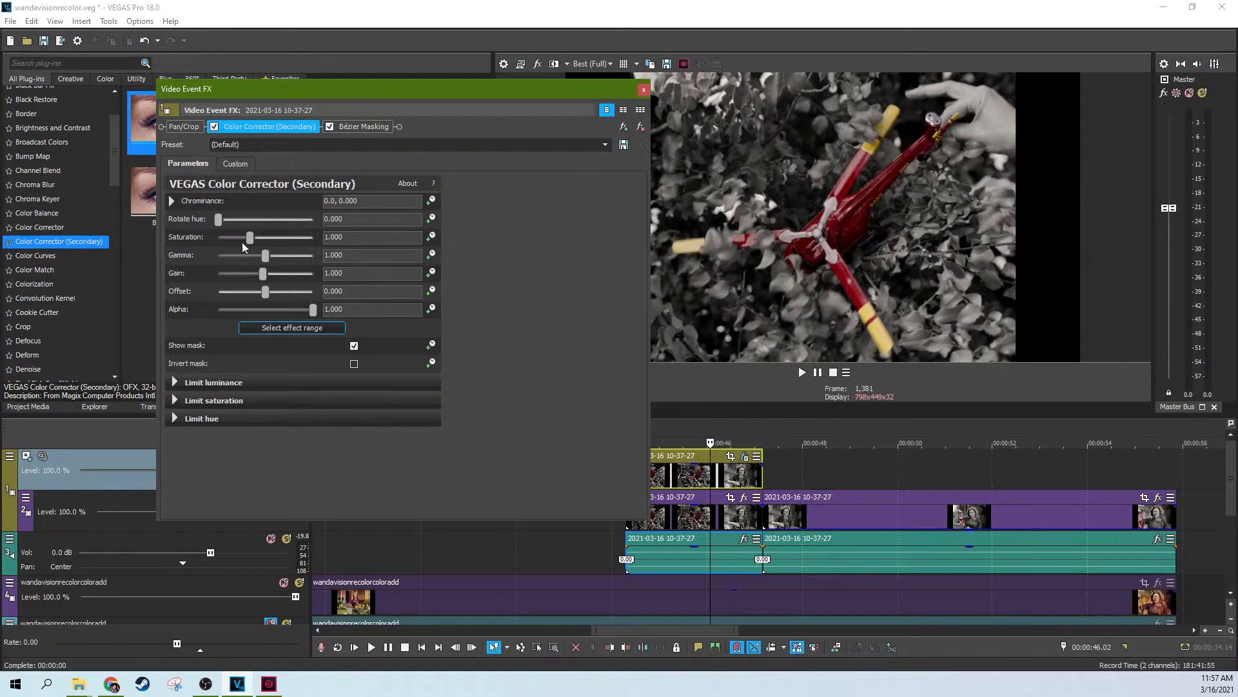
left_click_drag(219, 221, 181, 223)
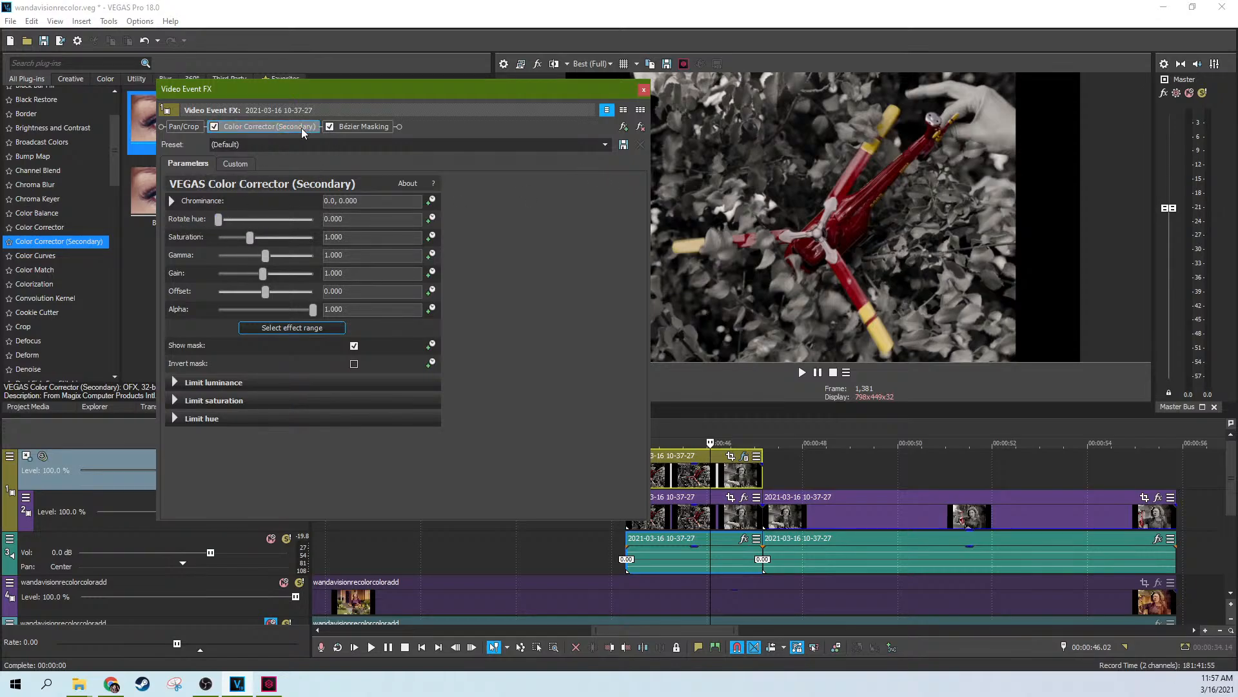
left_click(641, 127)
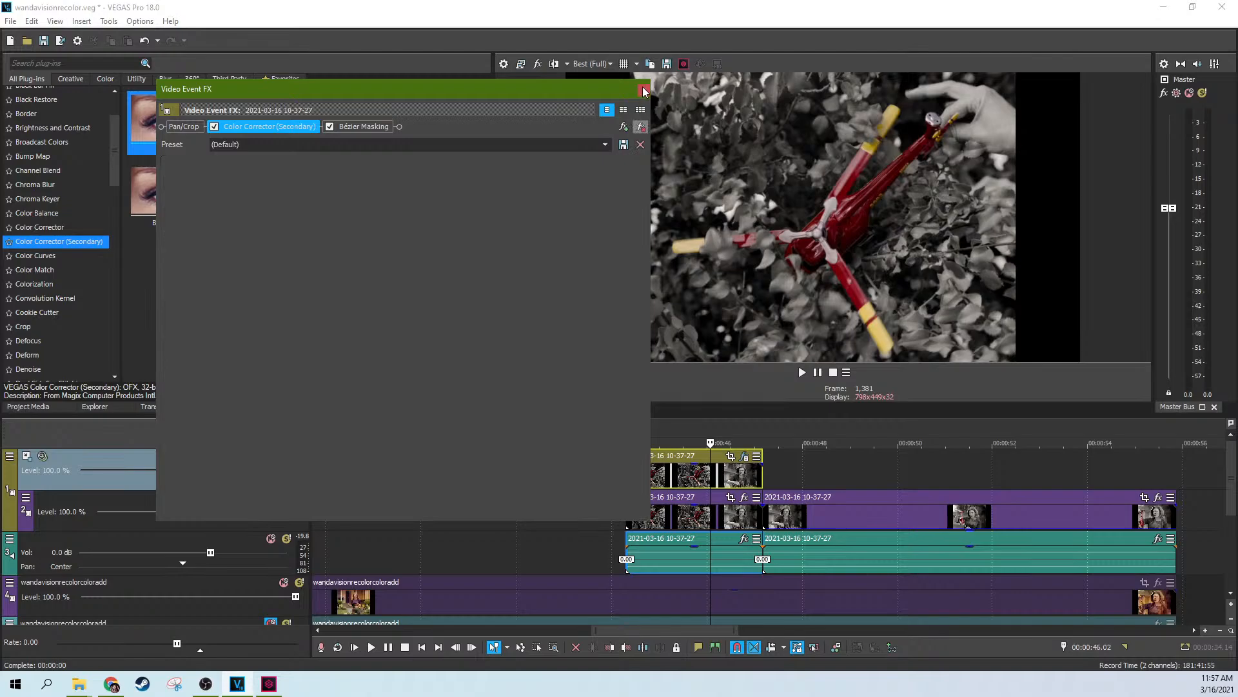
left_click(643, 90)
Go to the earlier helicopter clip at 00:00:32.01 and turn off the solo on the top parent track
left_click(679, 476)
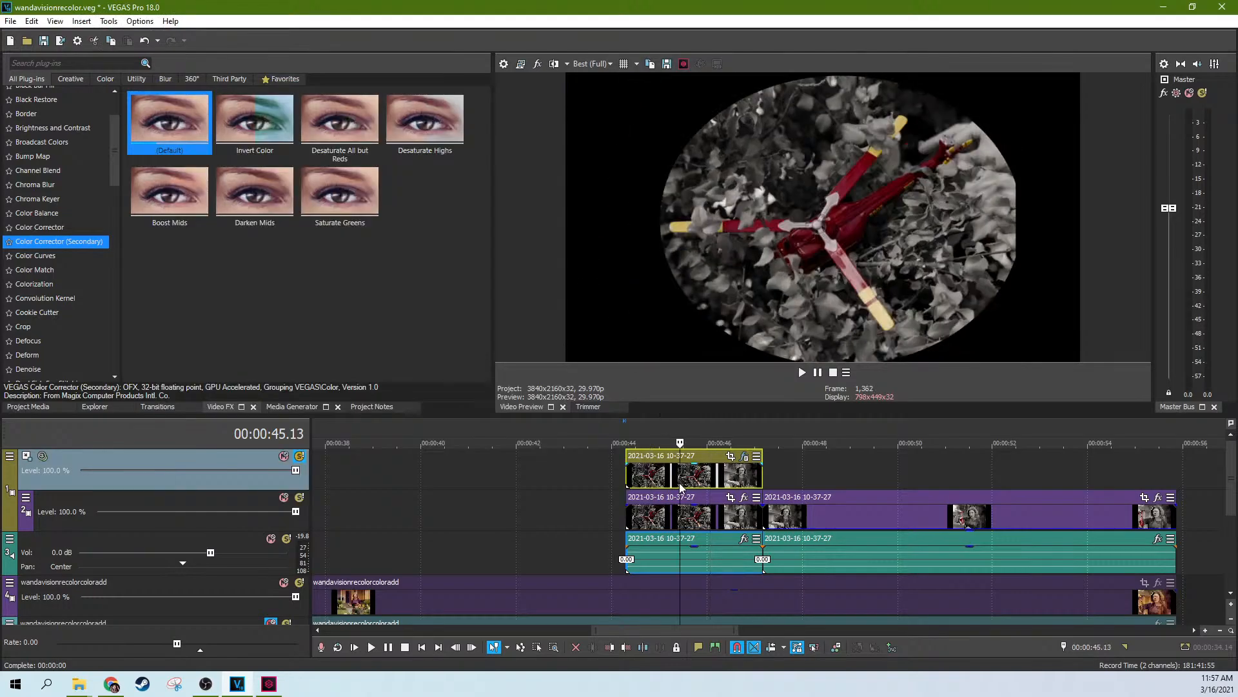
scroll(680, 484, "down", 4)
left_click(602, 484)
scroll(601, 485, "up", 9)
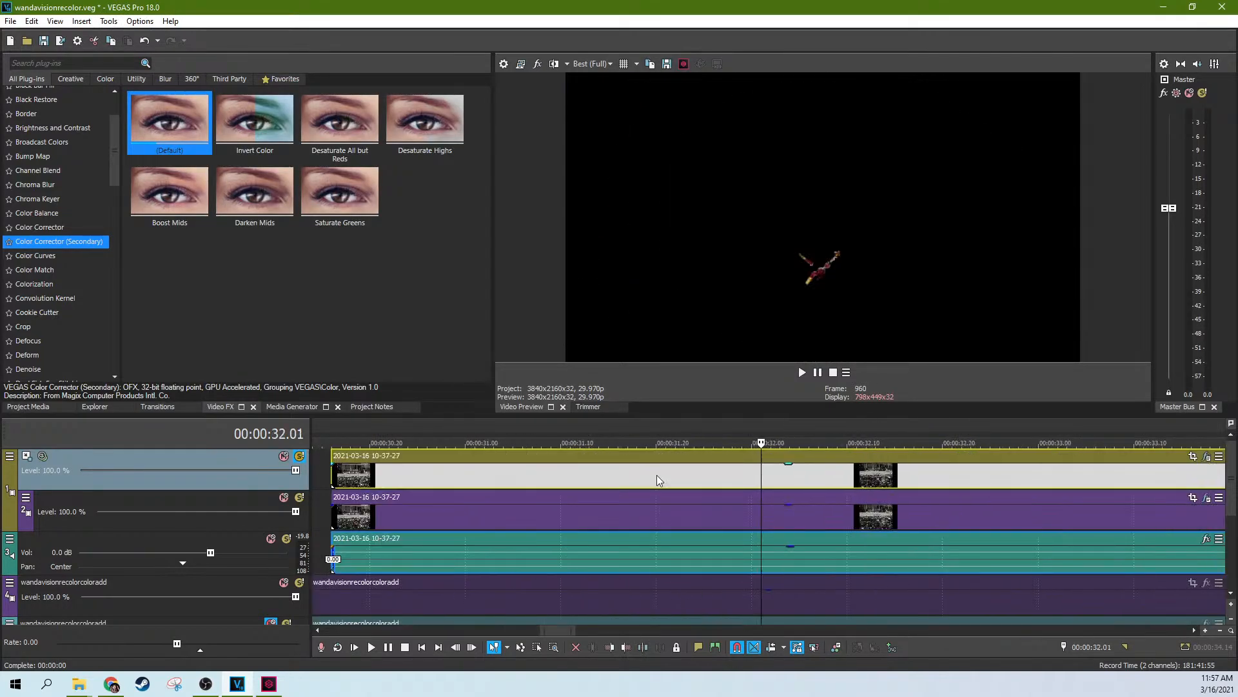
scroll(602, 470, "down", 2)
left_click(299, 457)
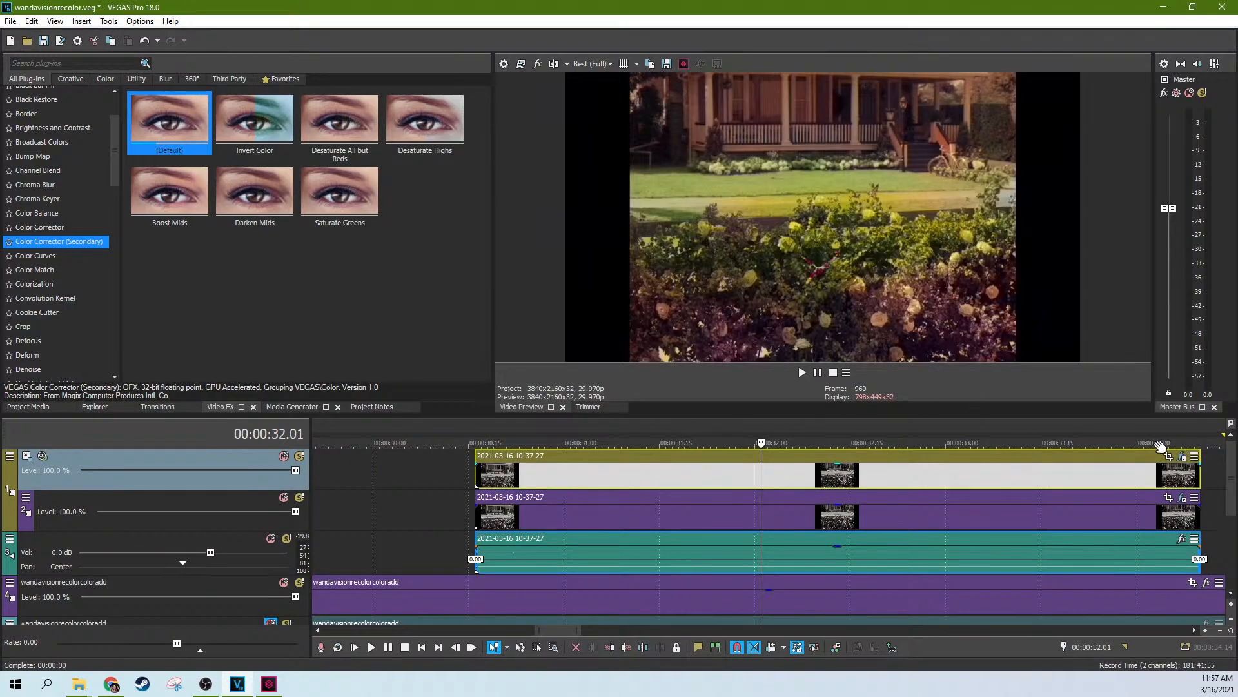
Examine the Bézier Masking and Color Corrector (Secondary) settings of the earlier top-track helicopter clip
left_click(1181, 457)
left_click(242, 126)
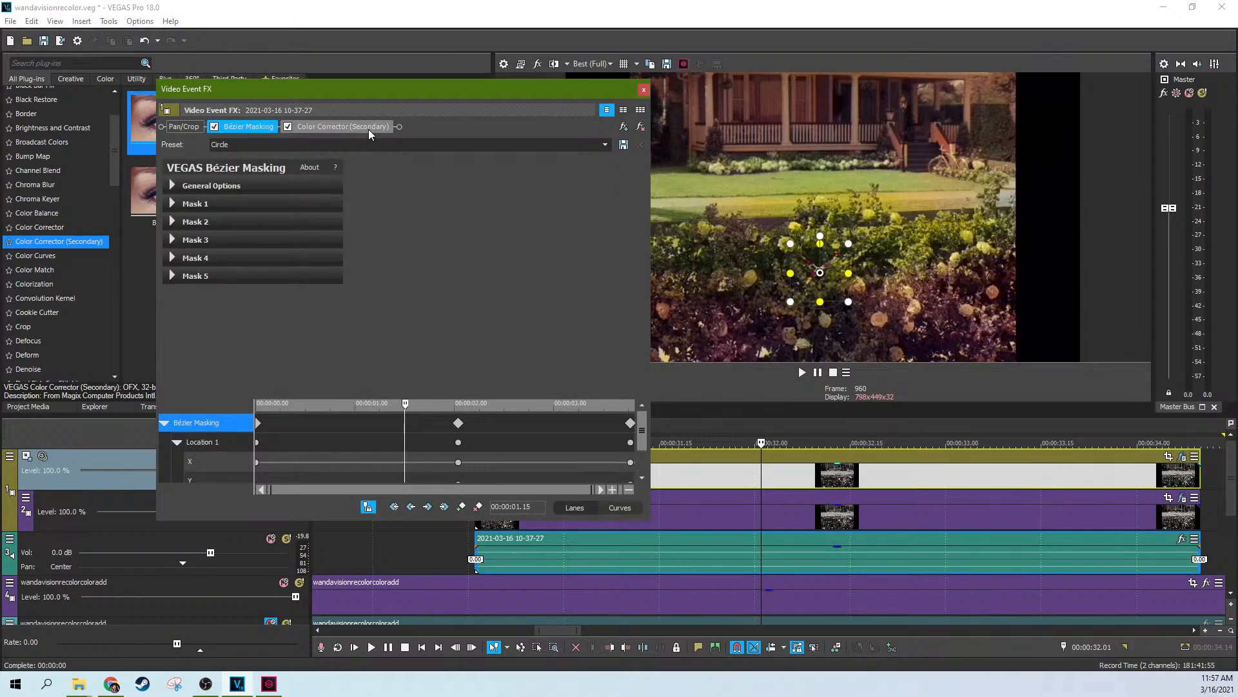
left_click(343, 126)
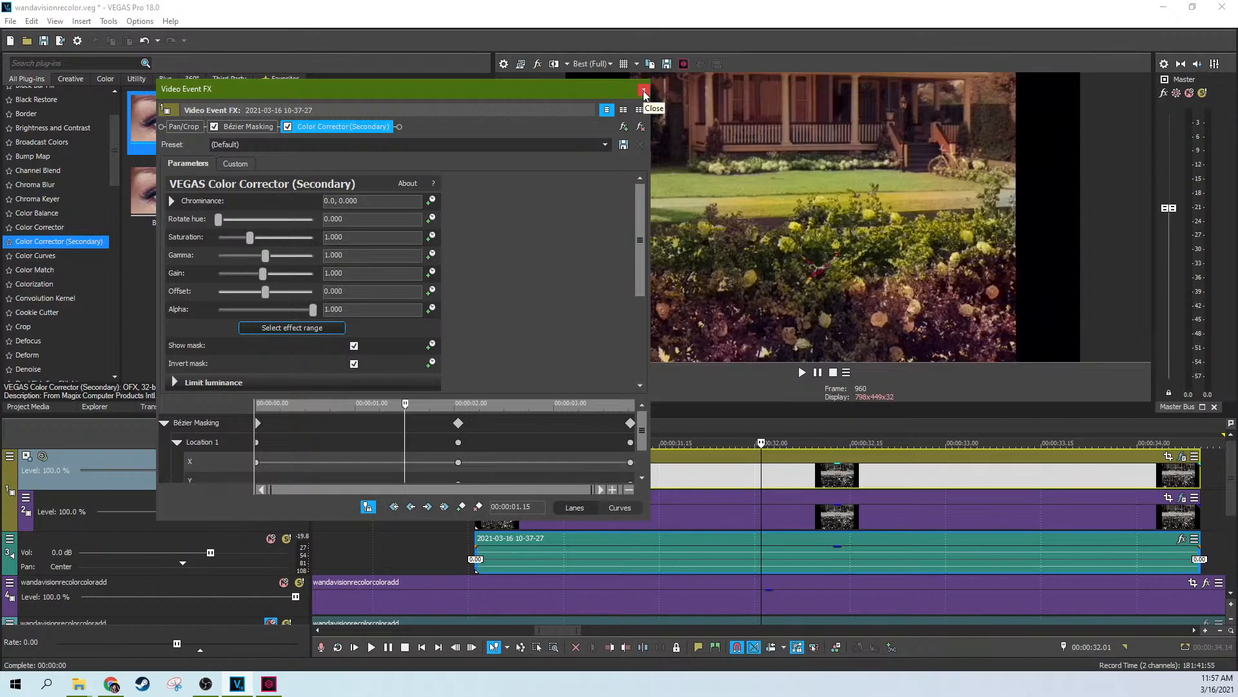
left_click(643, 94)
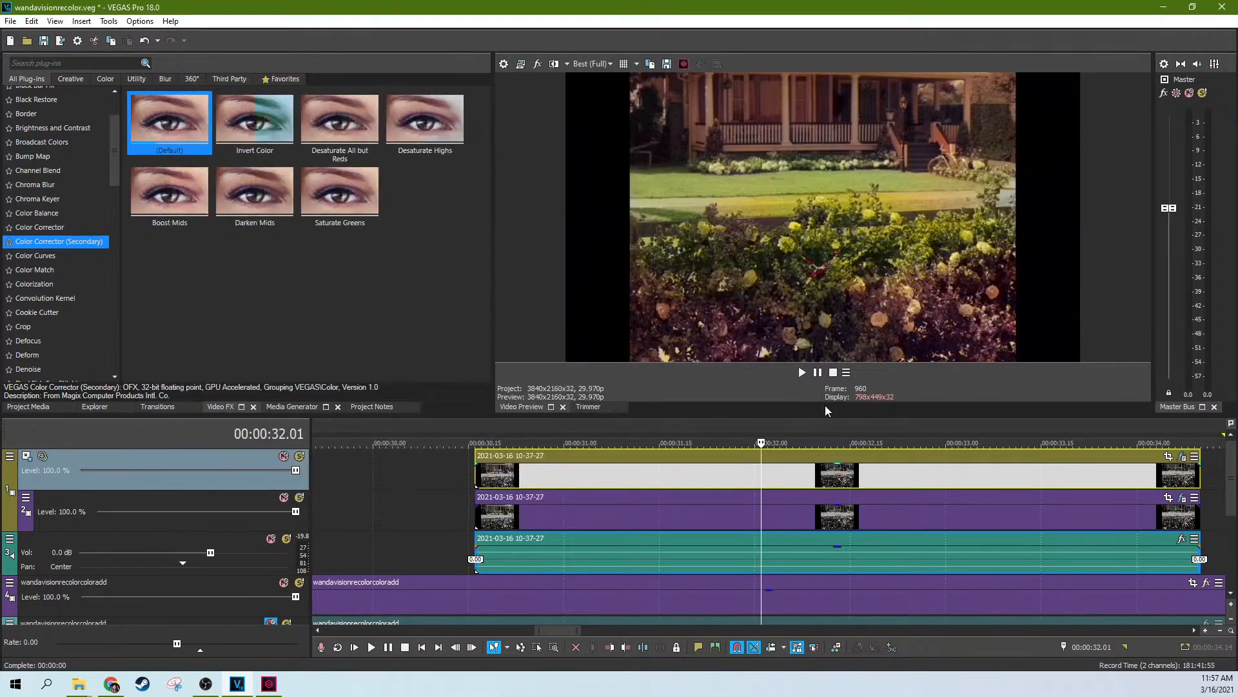
Return to the later helicopter clip at 00:00:45.18 and turn off its Bézier mask's inversion
scroll(946, 521, "down", 5)
scroll(1025, 511, "down", 1)
left_click(1085, 485)
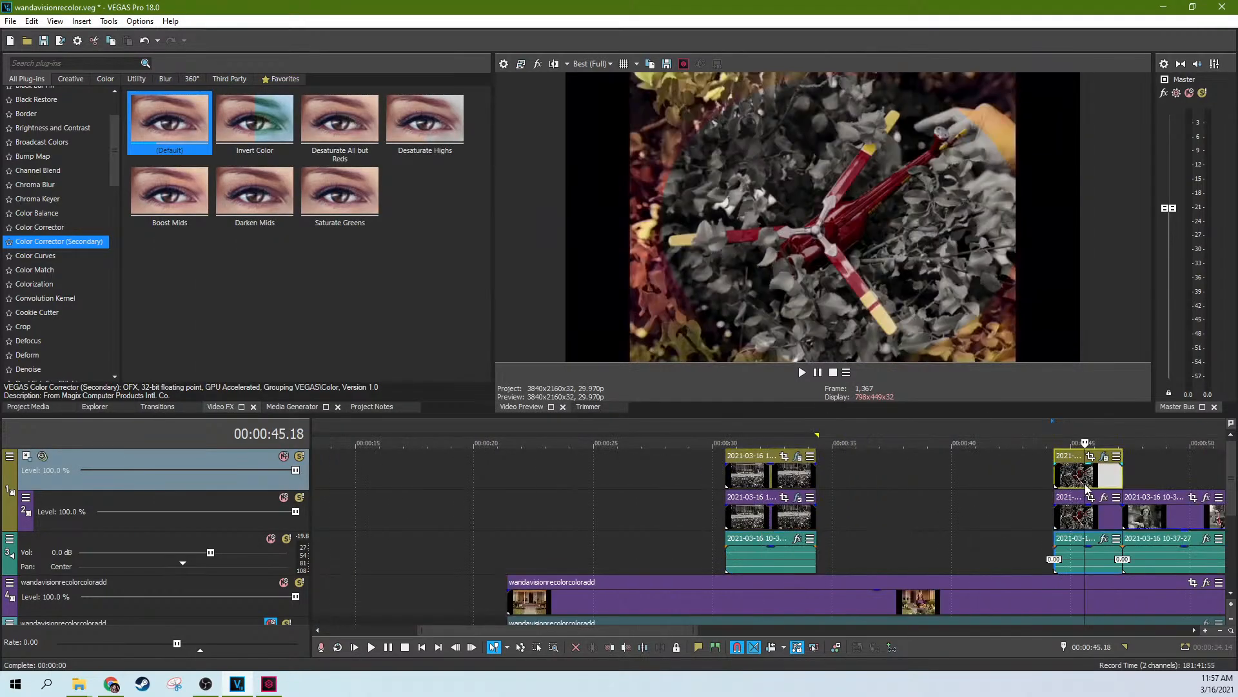
scroll(1086, 484, "up", 4)
scroll(933, 469, "down", 1)
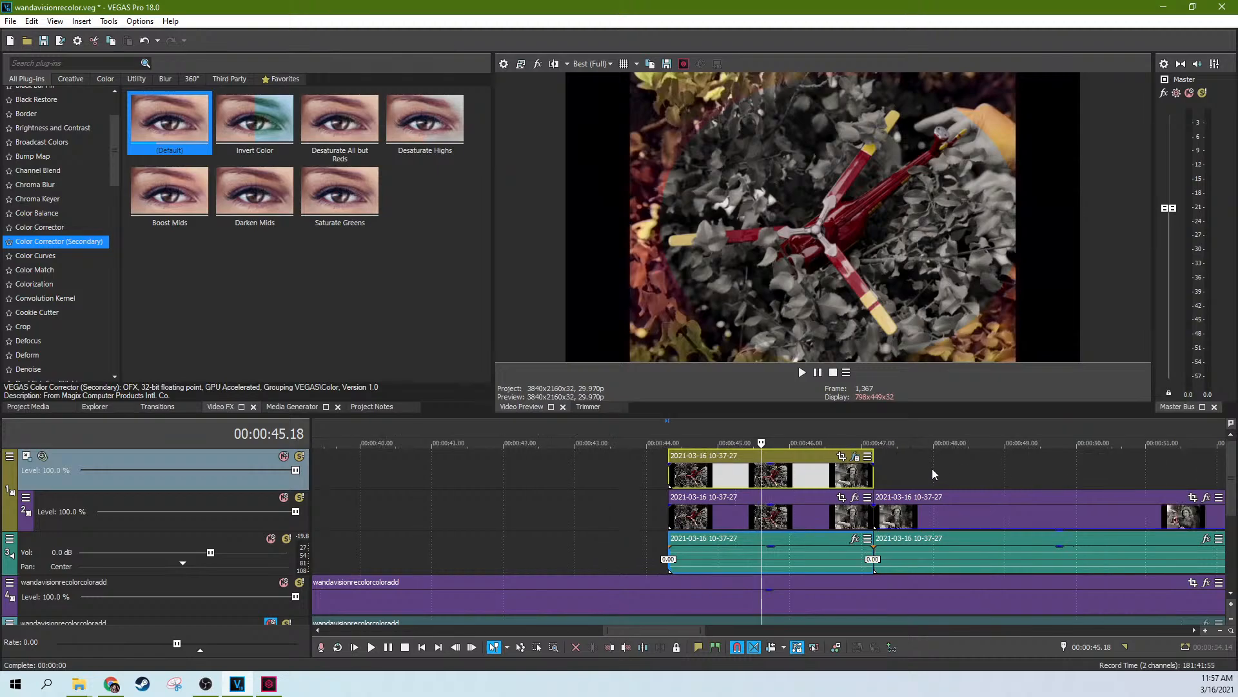
left_click(855, 456)
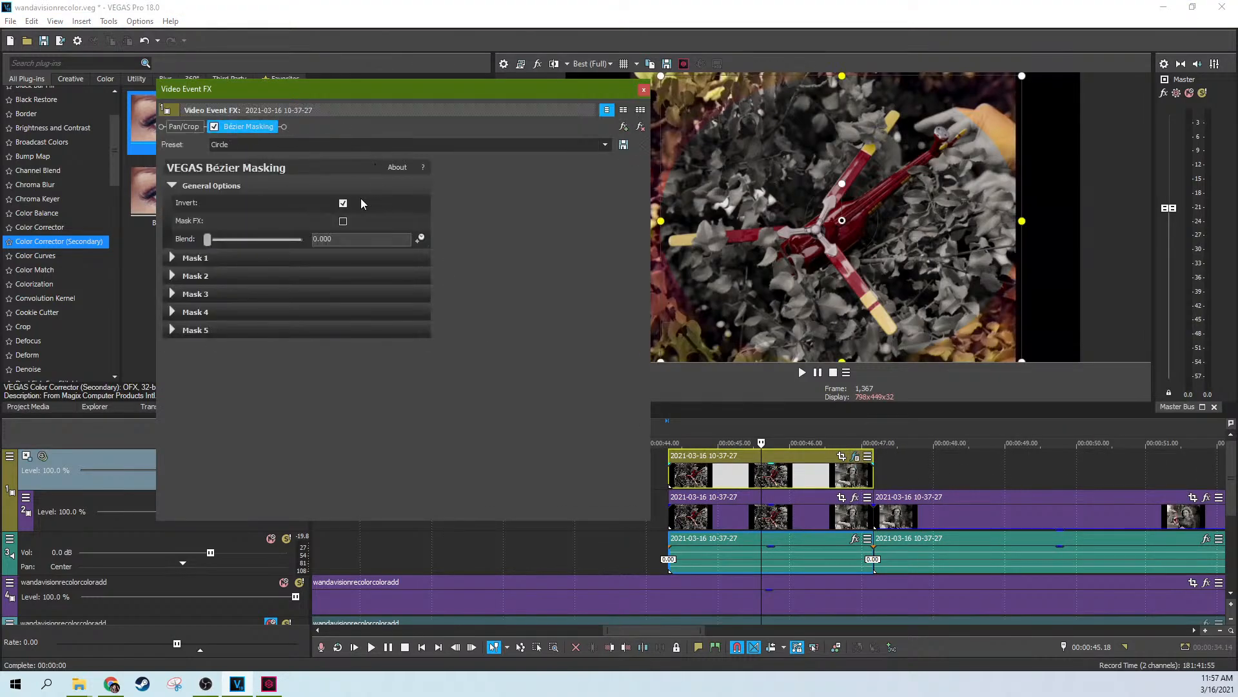
left_click(344, 203)
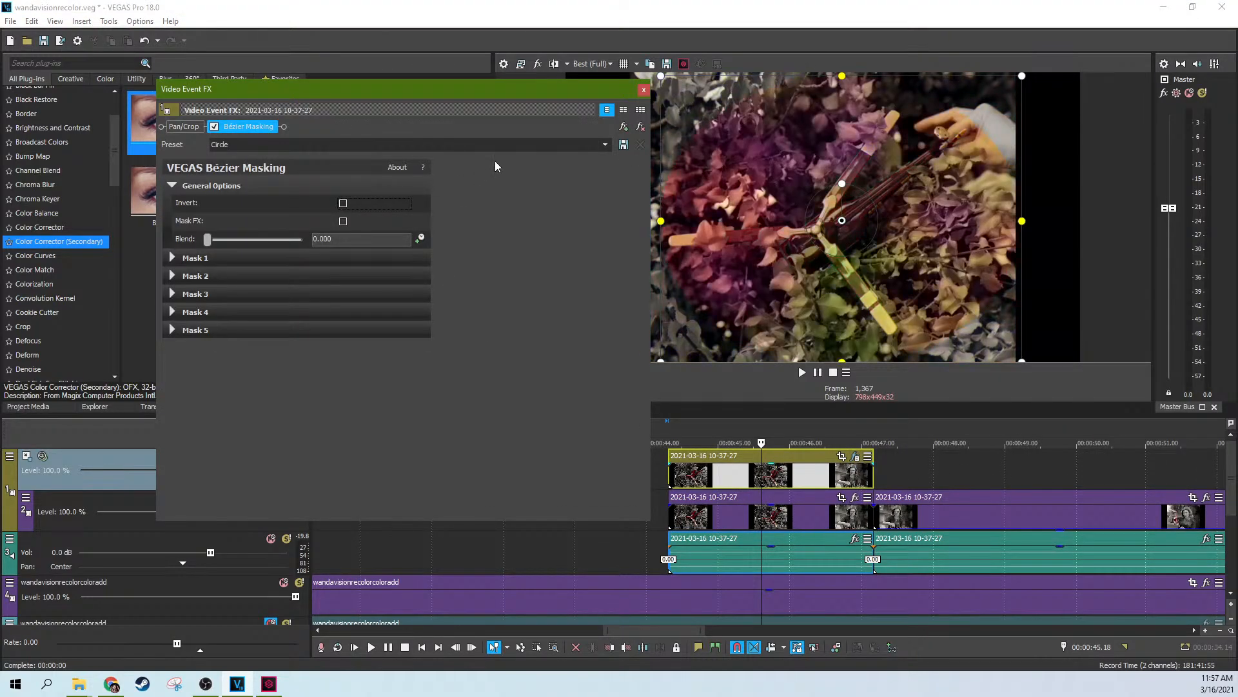
left_click(644, 90)
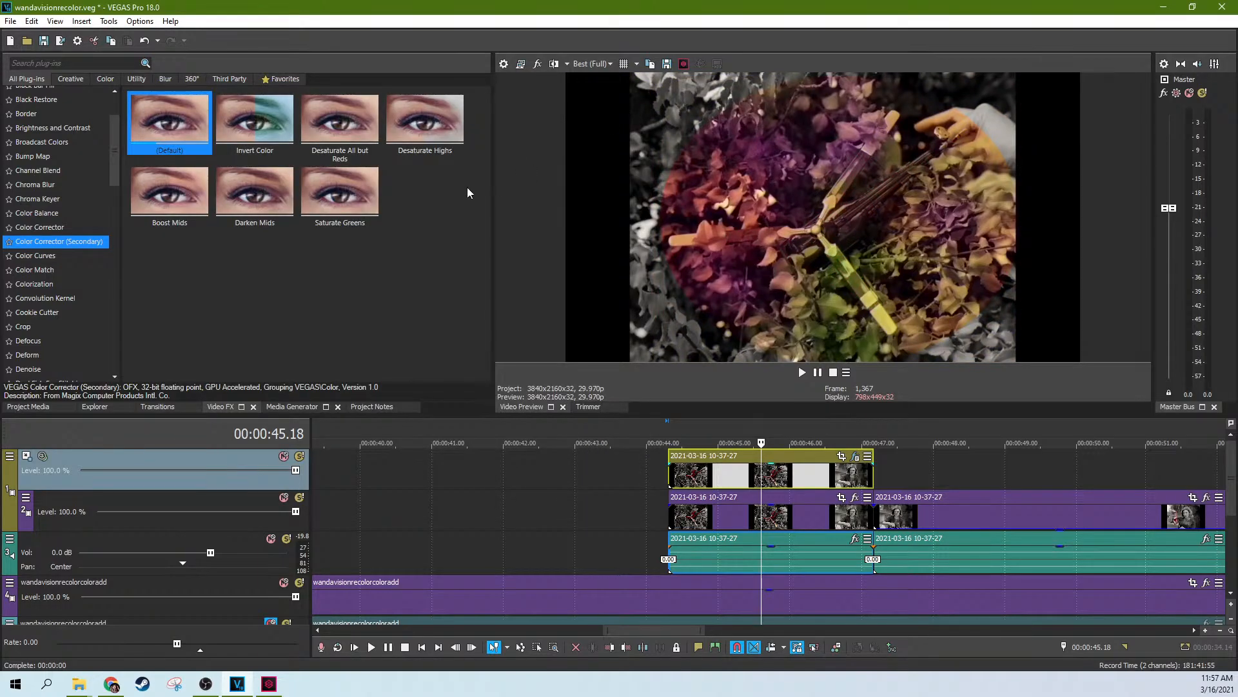
Add the default Color Corrector (Secondary) to the later top-track helicopter clip and turn on its Show mask option
left_click(60, 242)
left_click_drag(152, 130, 824, 480)
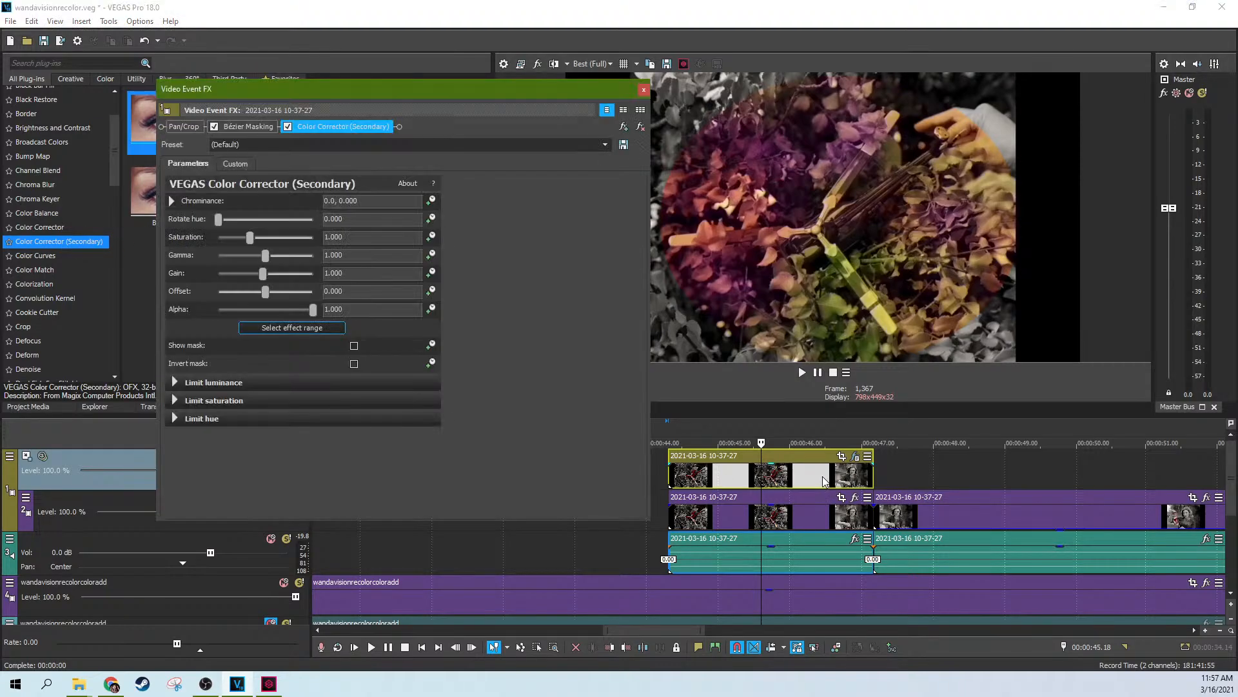
left_click_drag(218, 220, 225, 220)
left_click(354, 346)
left_click_drag(387, 93, 281, 89)
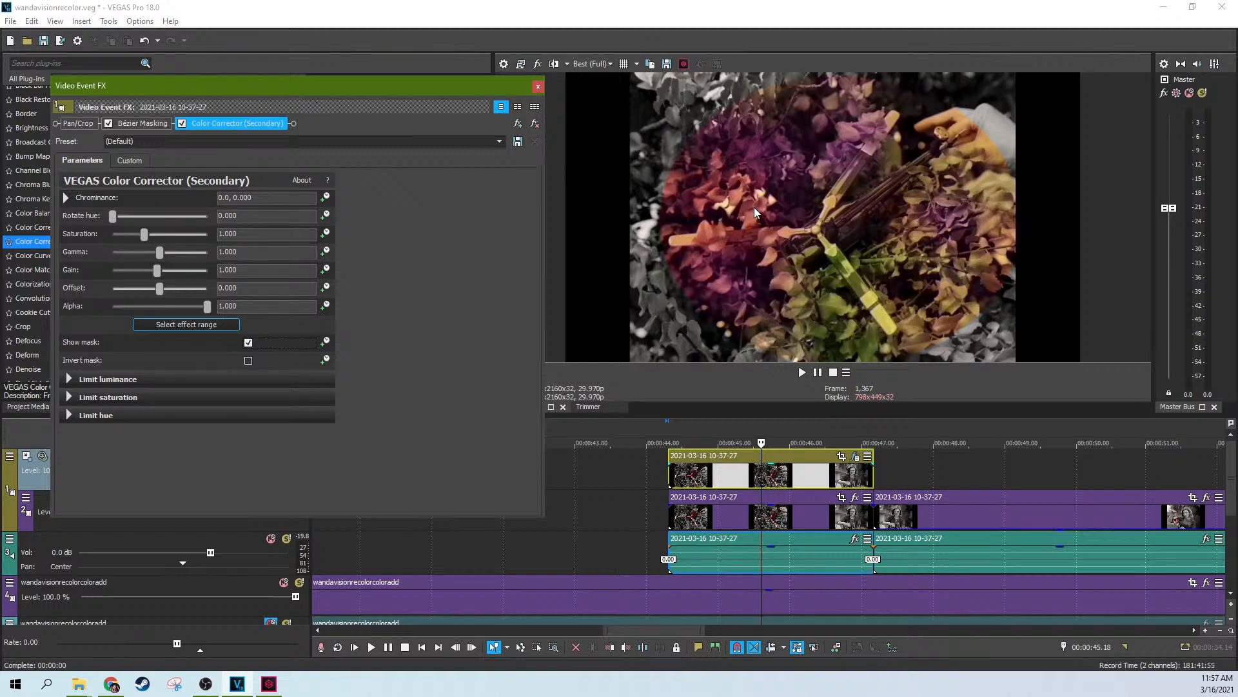
left_click(538, 86)
Open the earlier helicopter clip's Bézier mask at 00:00:32.05 for comparison and solo the top parent track
scroll(451, 536, "down", 4)
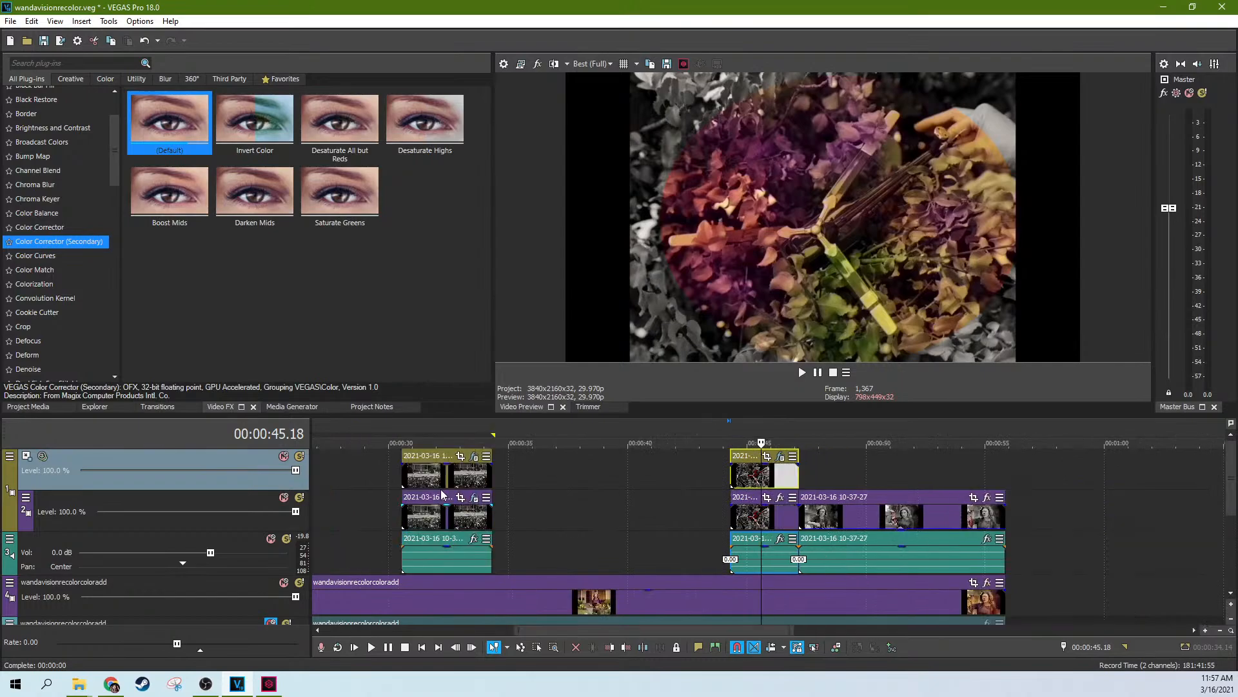
left_click(443, 494)
scroll(454, 485, "up", 4)
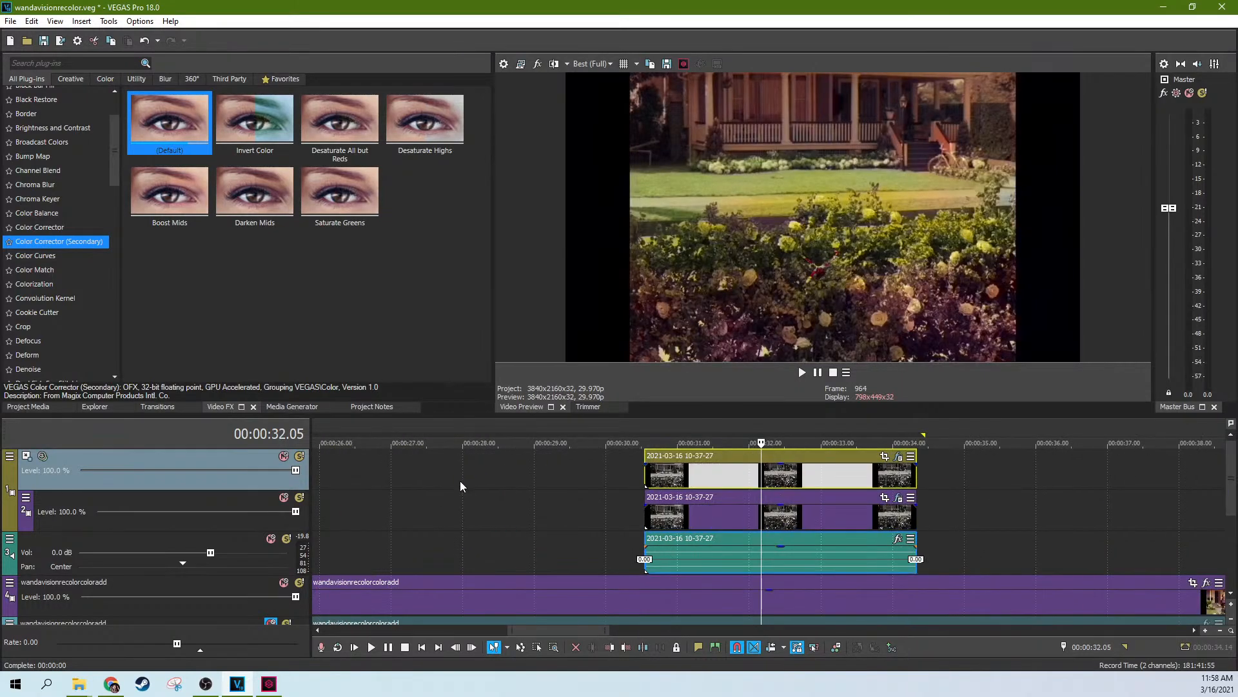
left_click(898, 457)
left_click(156, 125)
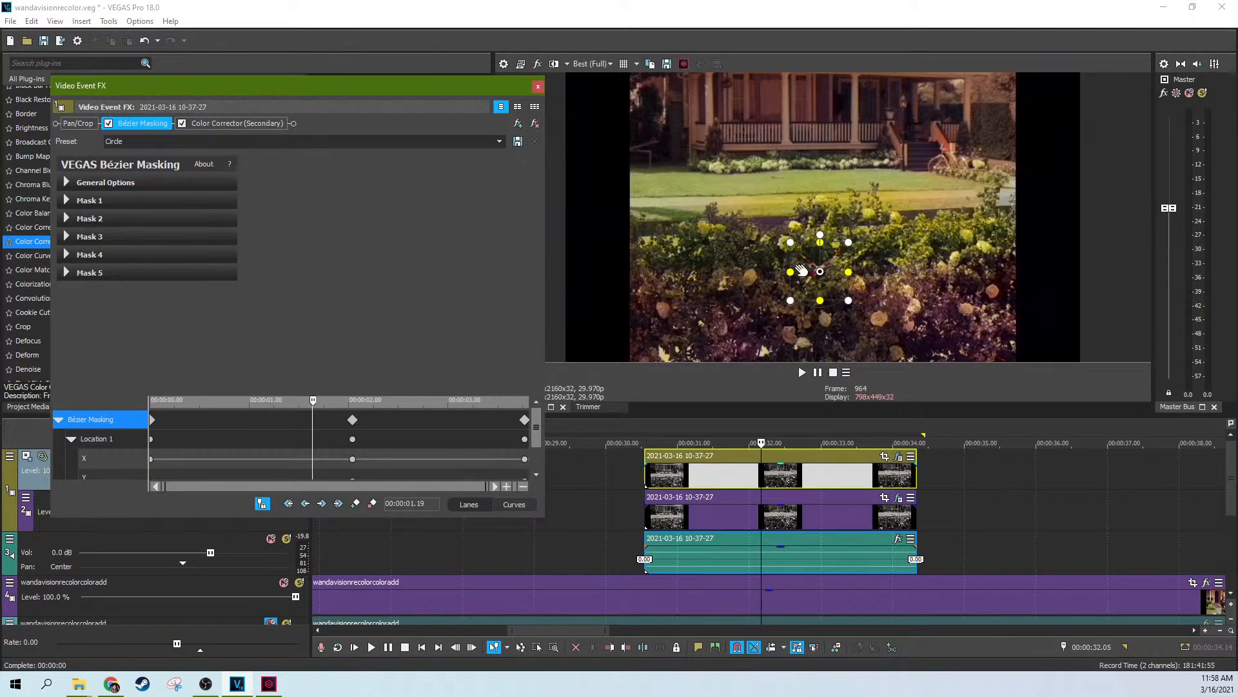
left_click_drag(514, 88, 731, 117)
left_click_drag(458, 122, 192, 122)
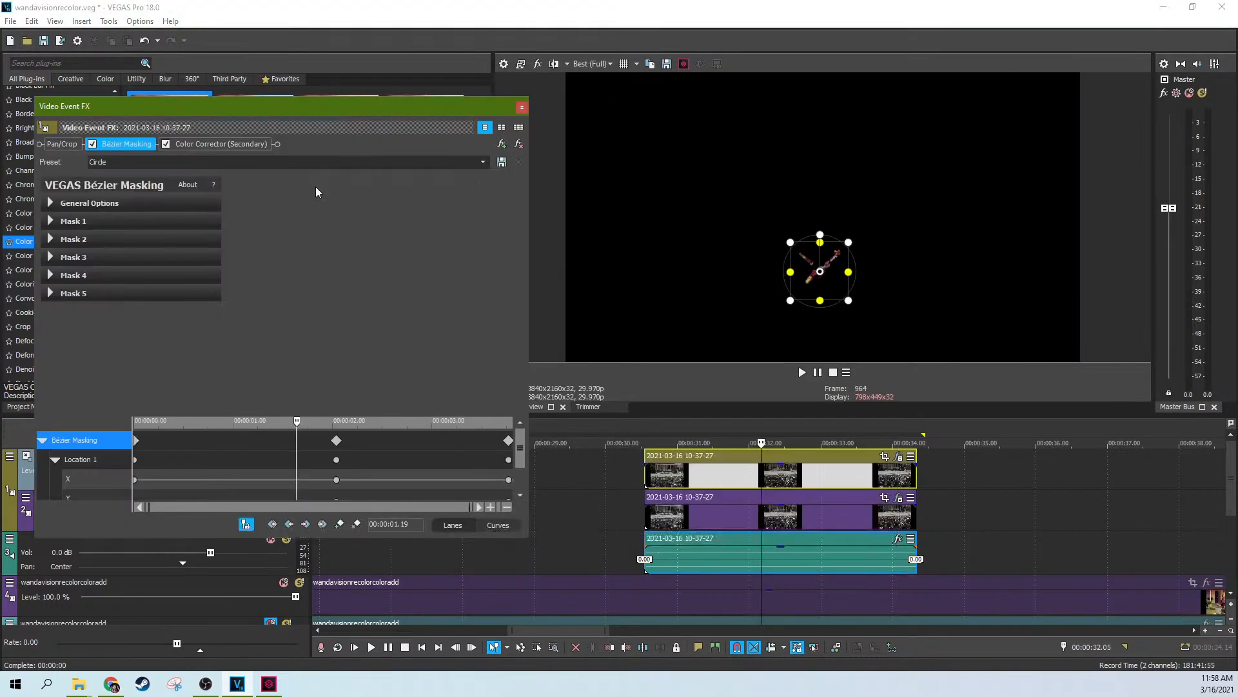
Remove the Bézier Masking and Color Corrector (Secondary) effects from the later top-track helicopter clip
scroll(1026, 464, "down", 5)
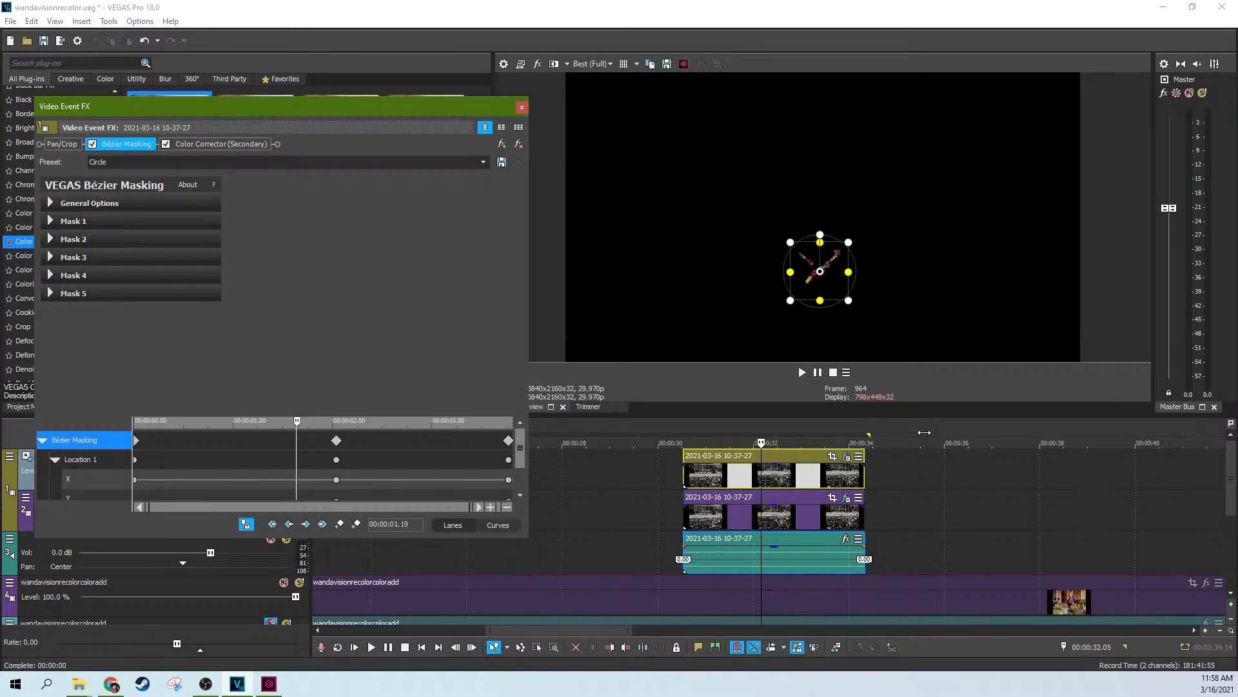
left_click(1007, 485)
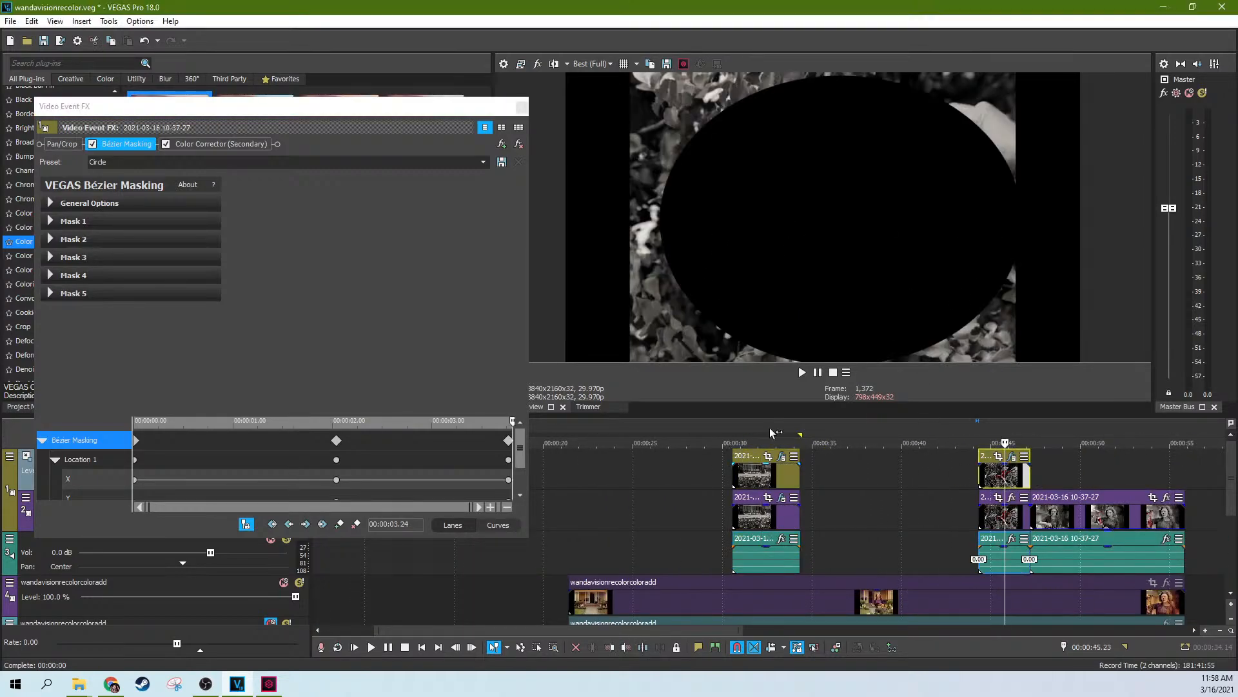
left_click(517, 114)
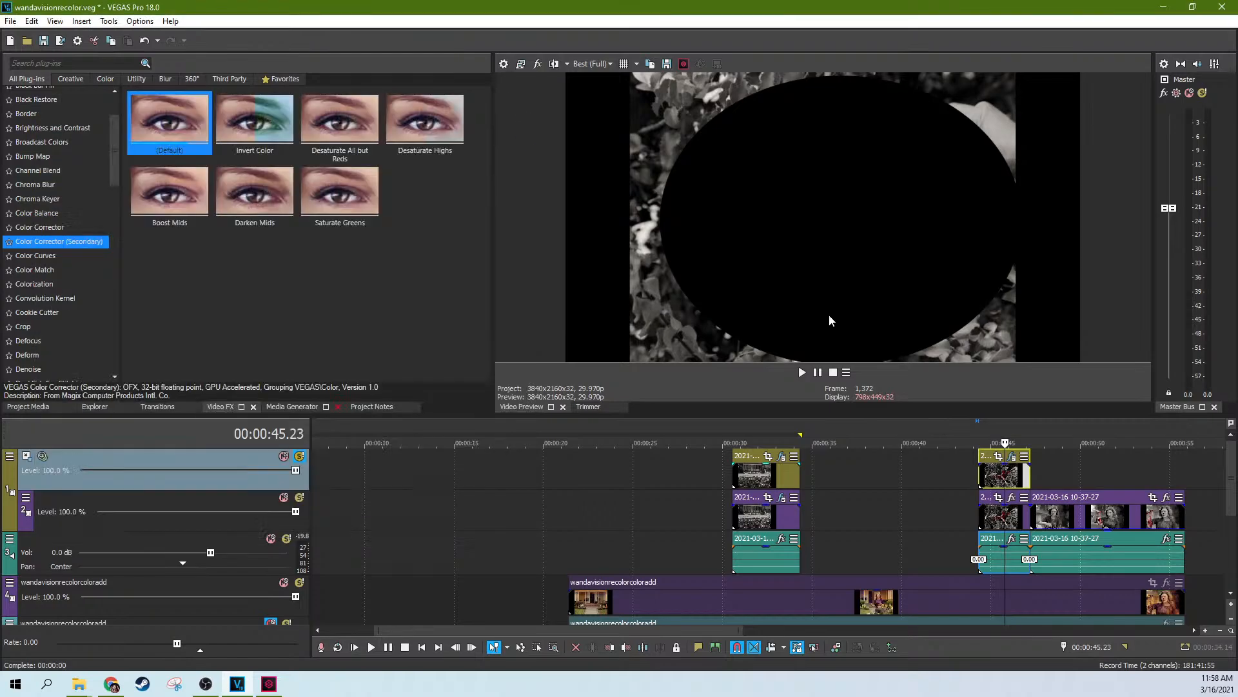
left_click(1013, 464)
left_click(1012, 458)
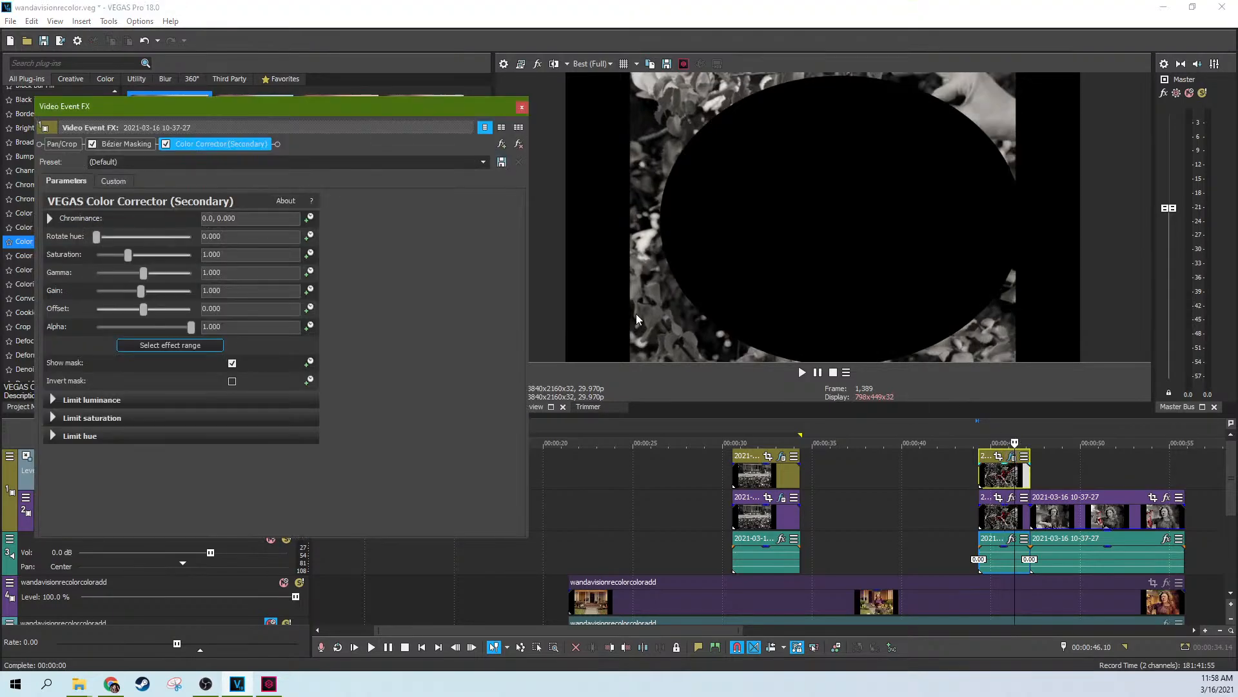
left_click(522, 107)
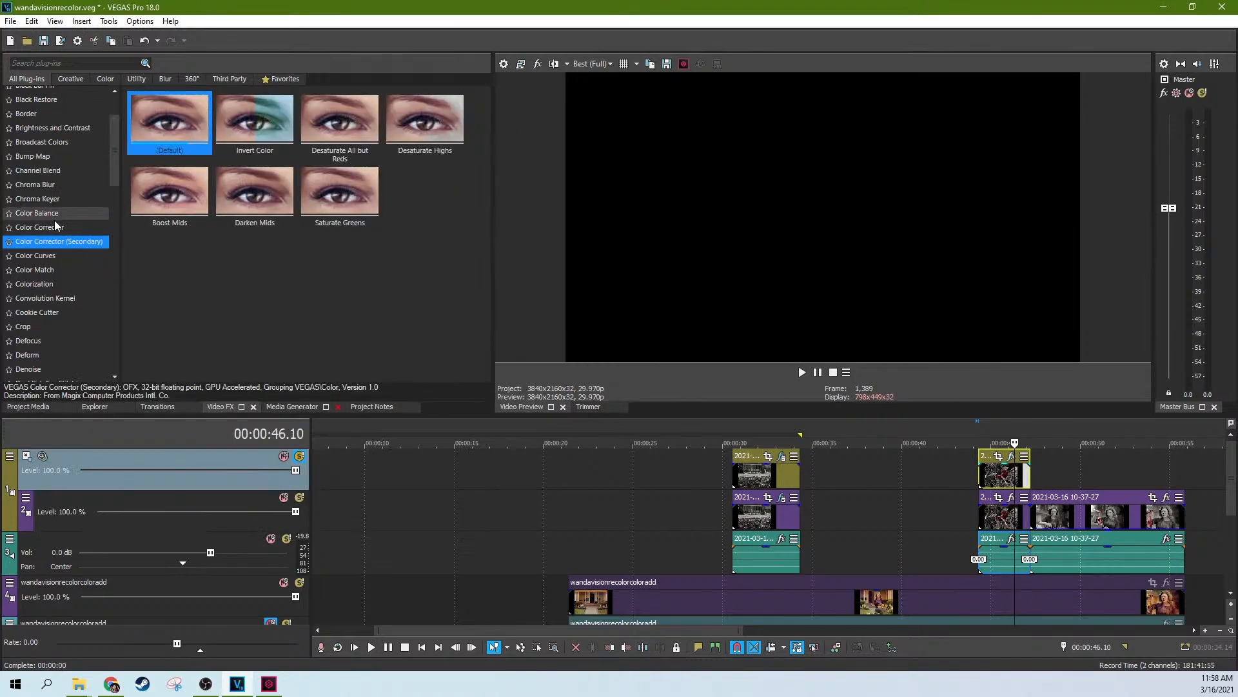
Add Bézier Masking with the Circle preset to the later top-track helicopter clip and place the playhead at 00:00:45.06
scroll(59, 154, "up", 2)
left_click(39, 134)
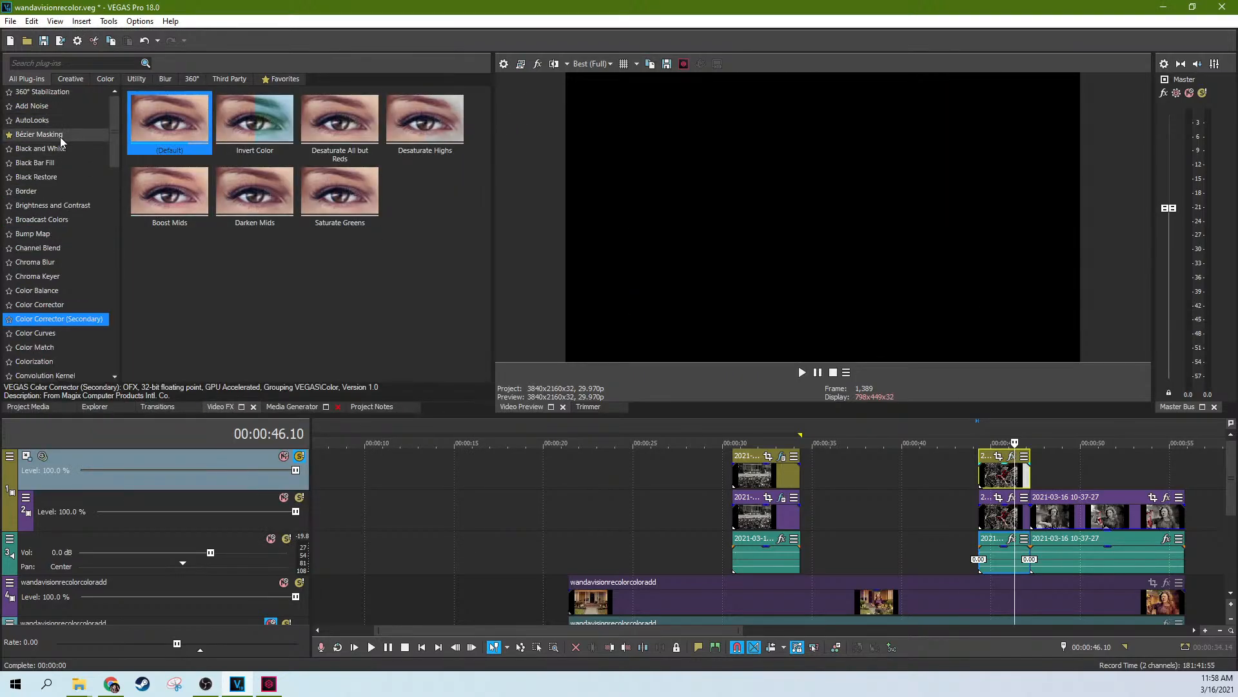
left_click_drag(254, 125, 1005, 479)
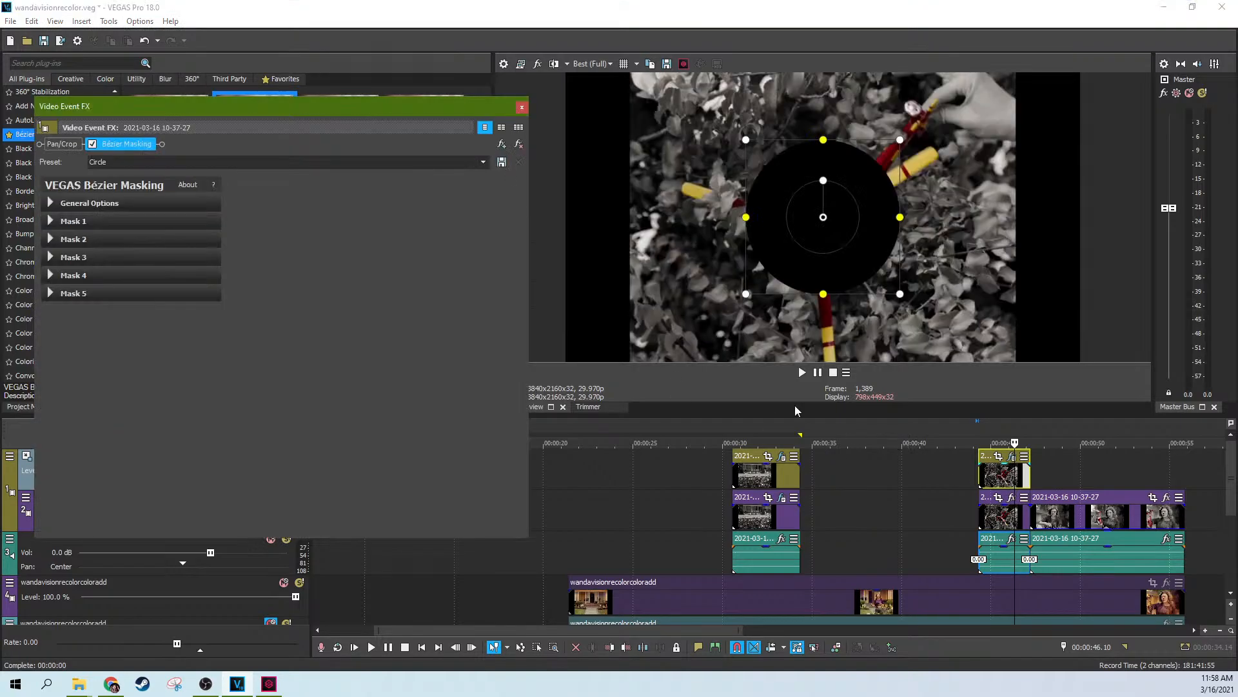
left_click(522, 108)
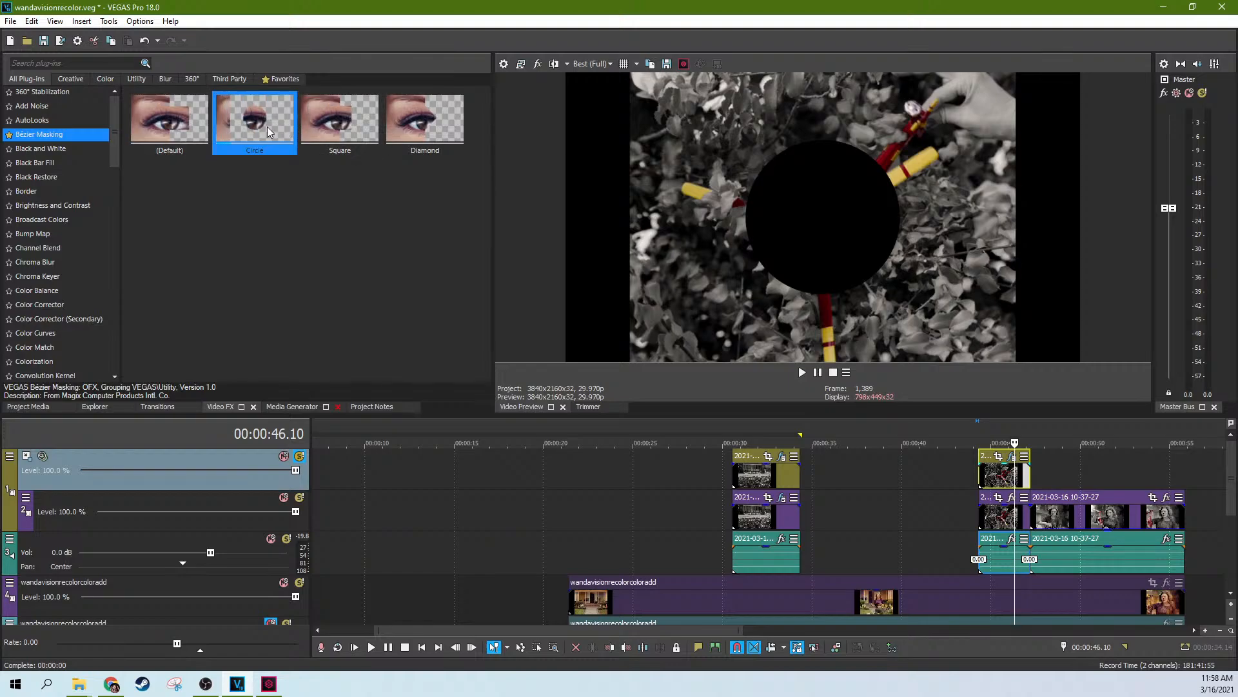
left_click(996, 480)
scroll(996, 479, "up", 4)
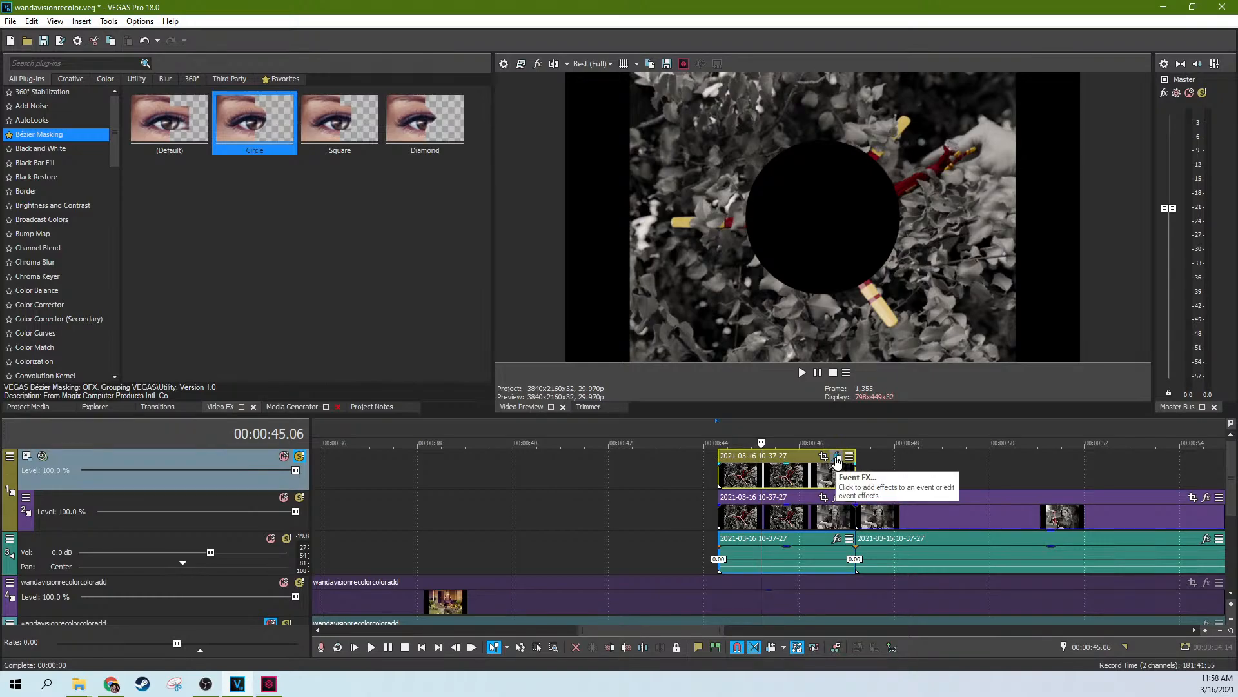
Open the earlier child-track helicopter clip's Bézier Masking effect at 00:00:32.10, toggle it for comparison, and leave it disabled
scroll(494, 503, "down", 3)
left_click(457, 513)
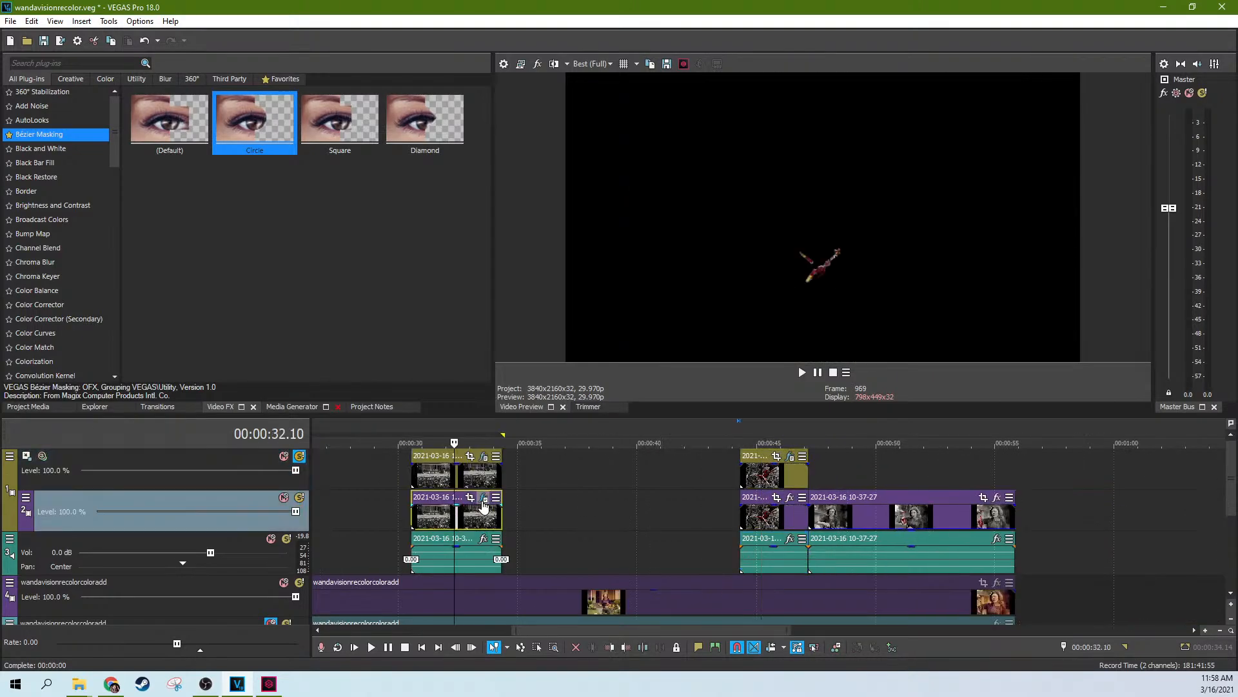
left_click(484, 499)
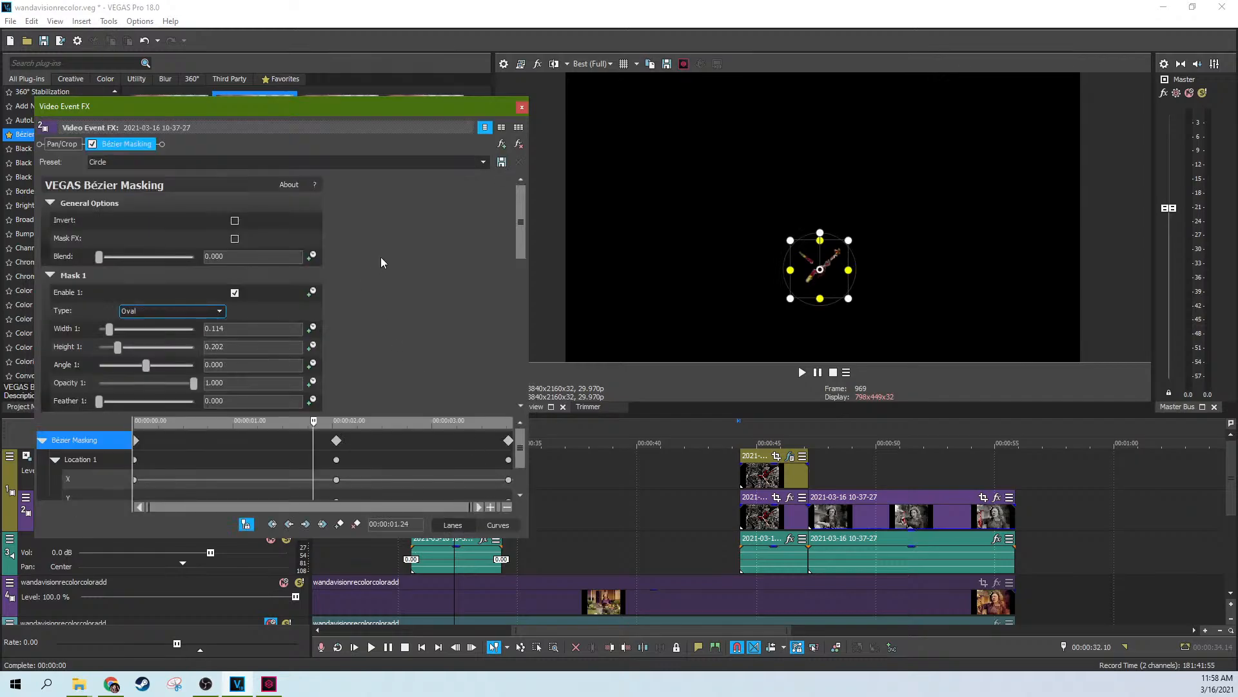
left_click(92, 144)
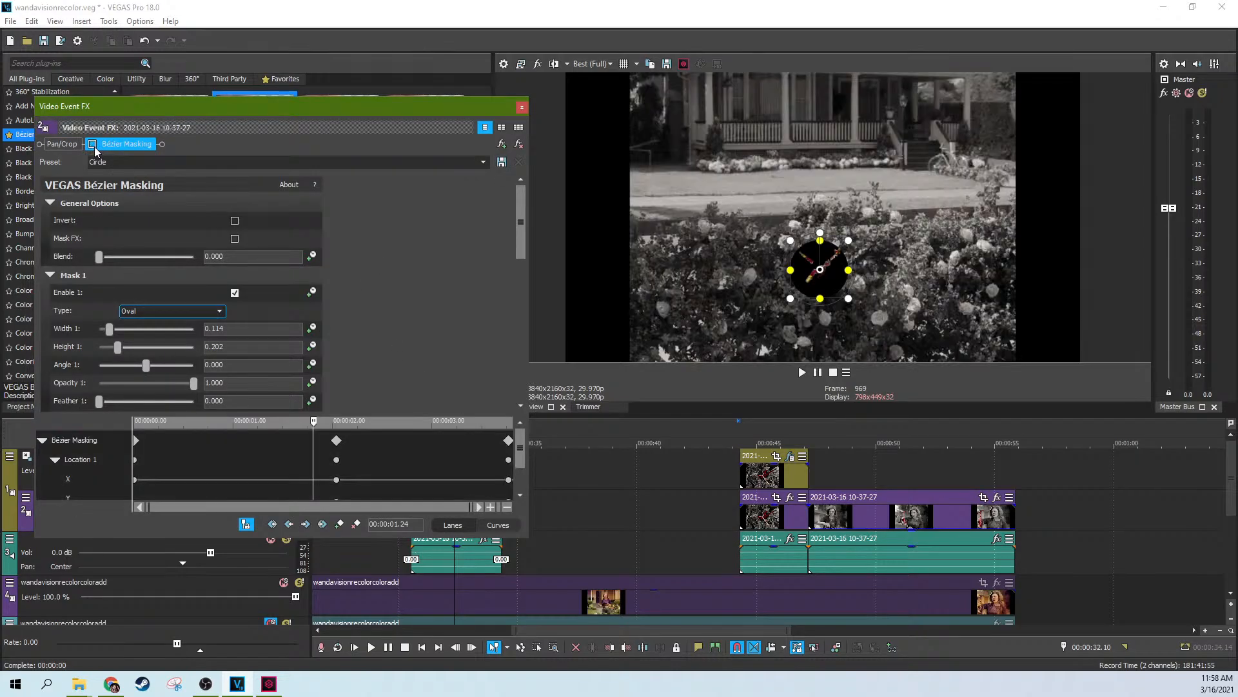
left_click(93, 145)
left_click(92, 144)
left_click(92, 144)
left_click(92, 144)
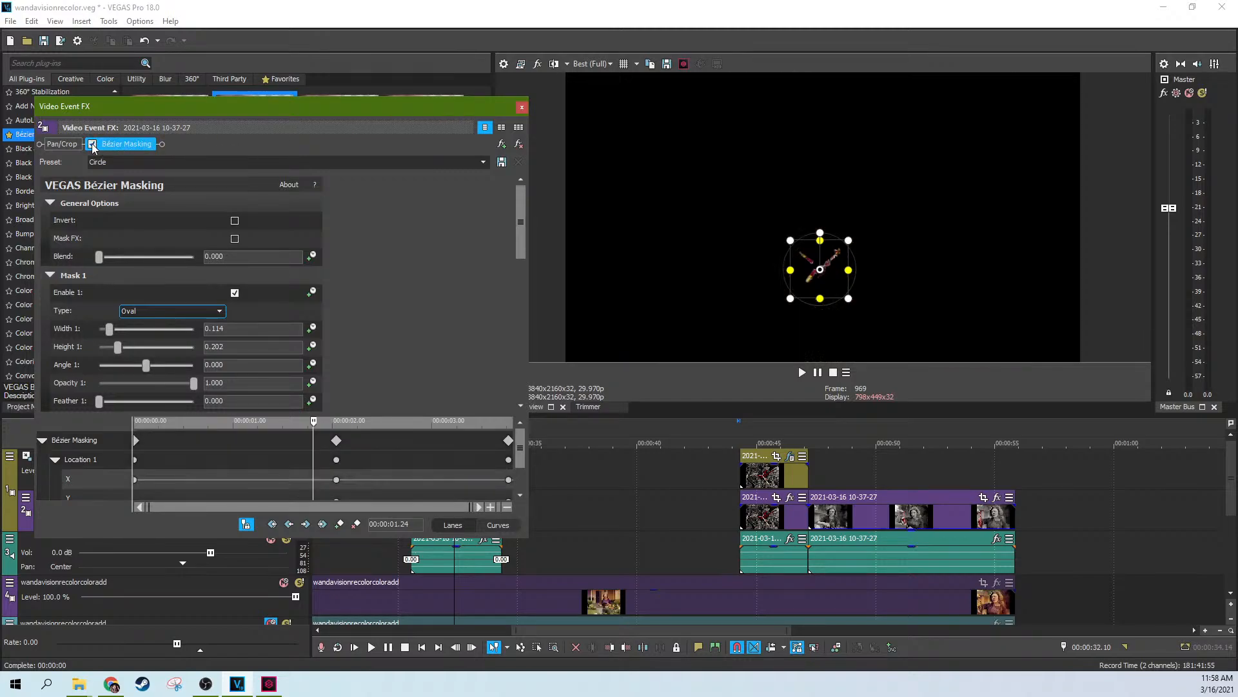
left_click(92, 145)
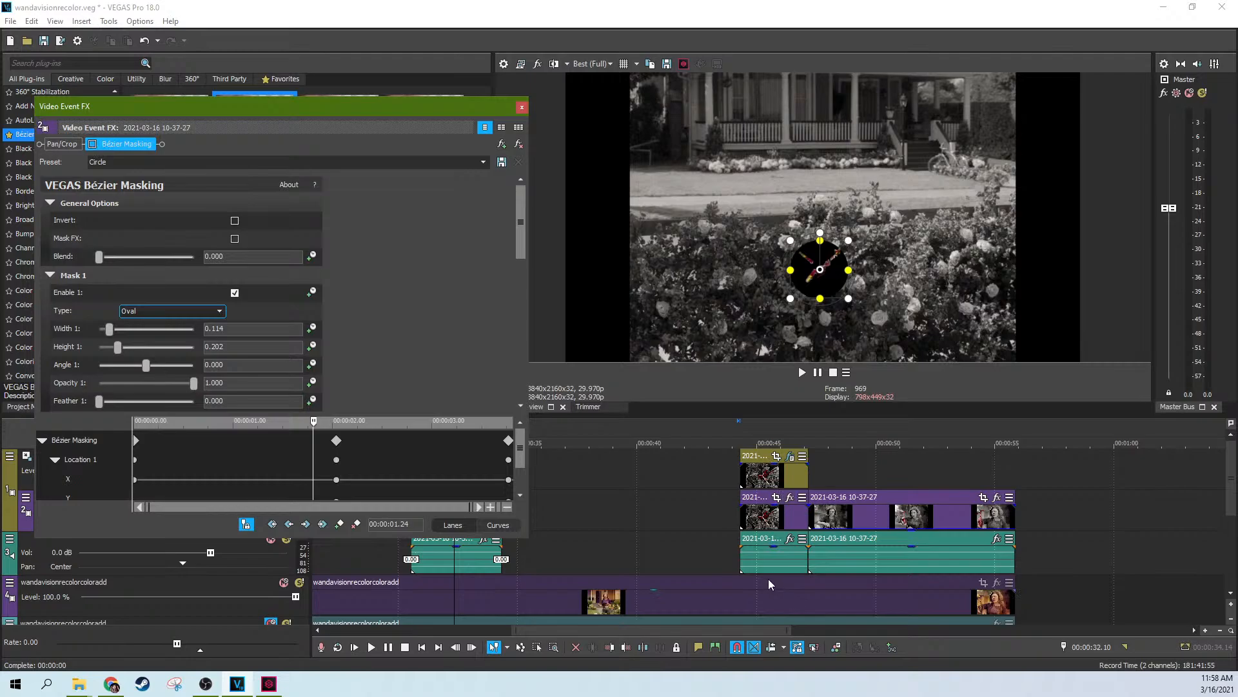
Select the later clip's audio, close the effects window, and return to the earlier child-track clip at 00:00:32.11
left_click(760, 558)
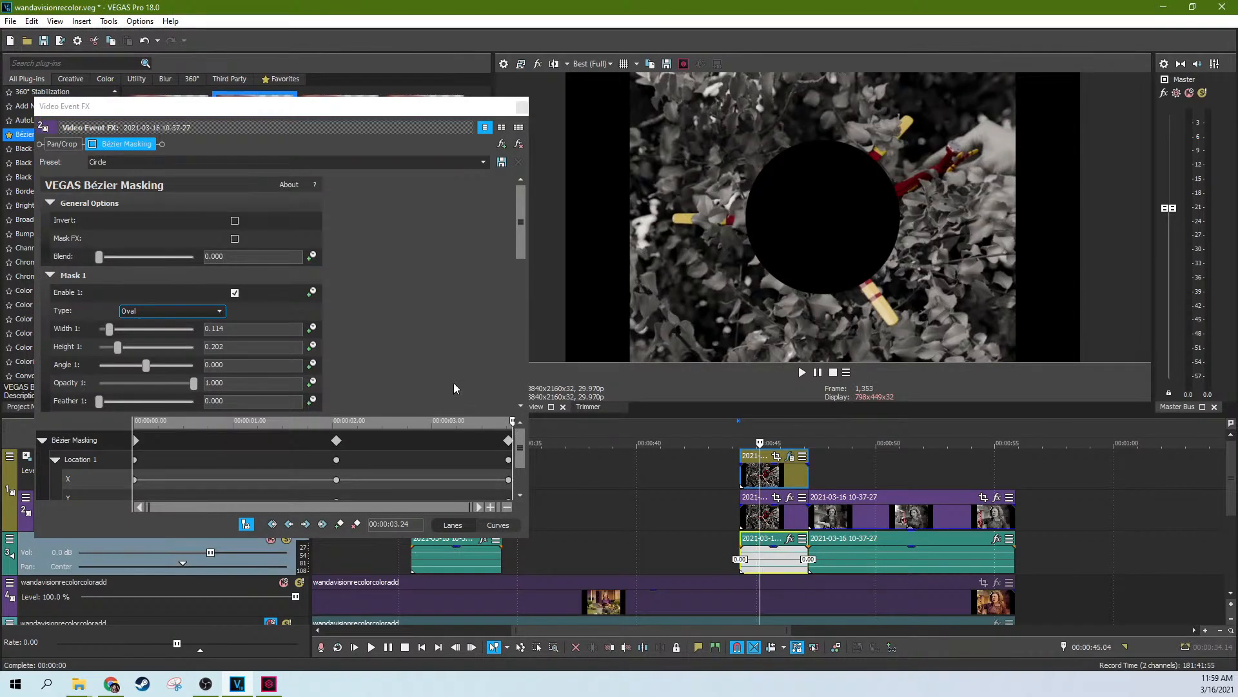
left_click(522, 107)
left_click(456, 524)
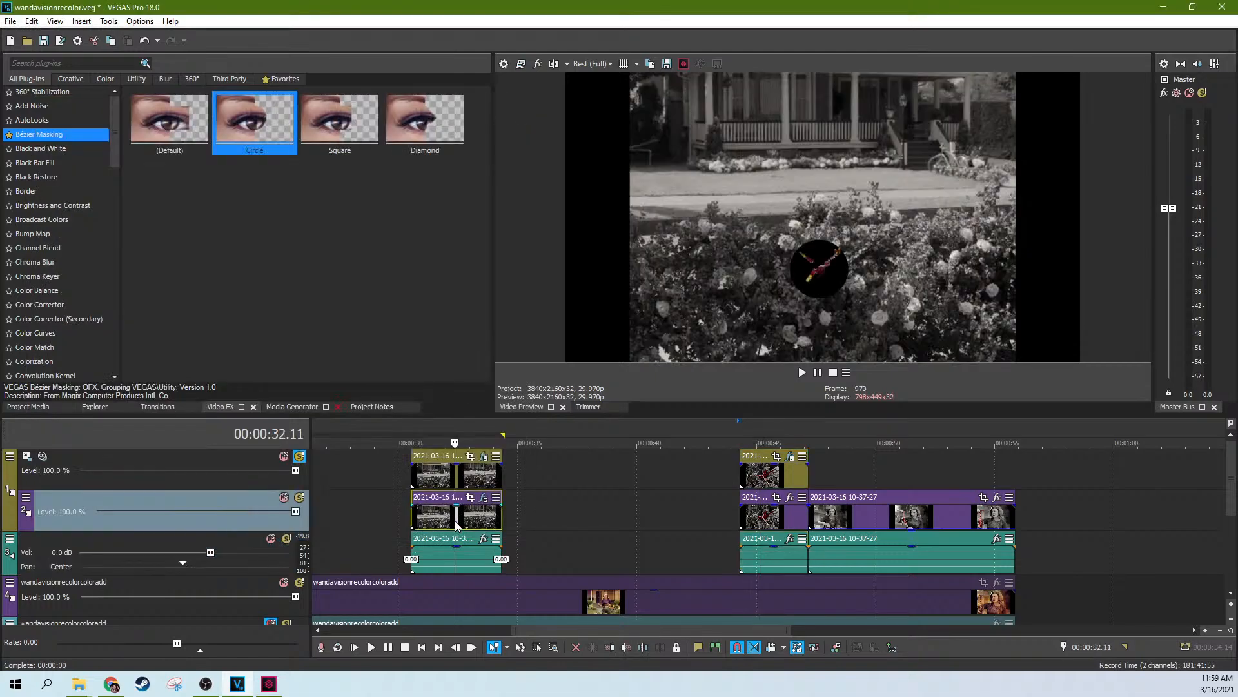
scroll(455, 524, "up", 5)
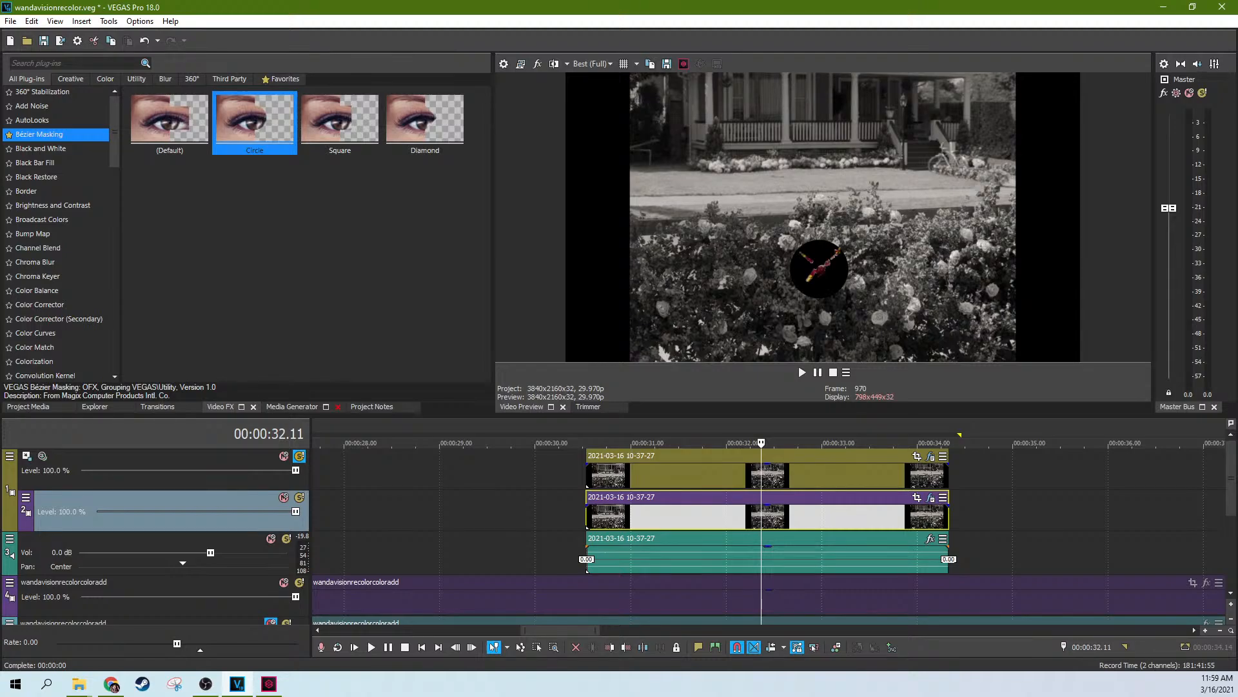
Check the preview at several points along the earlier parent-track helicopter clip between 00:00:31.19 and 00:00:33.03
key("alt+Tab")
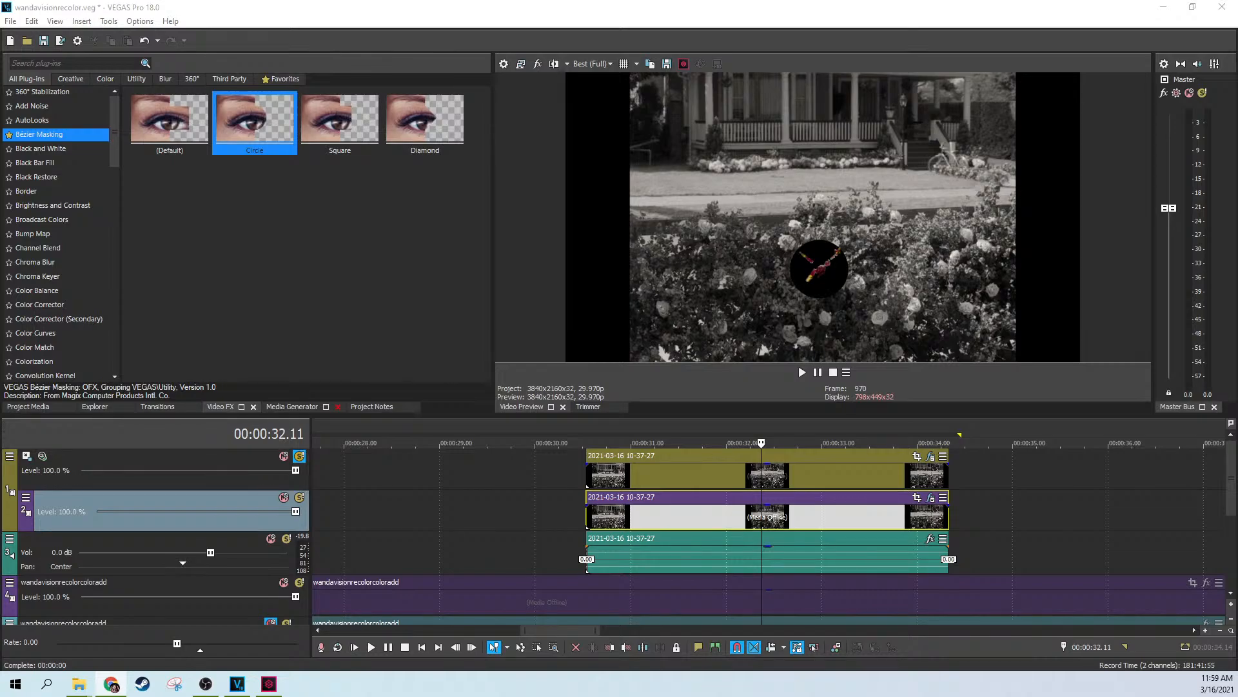
left_click(693, 475)
left_click(831, 475)
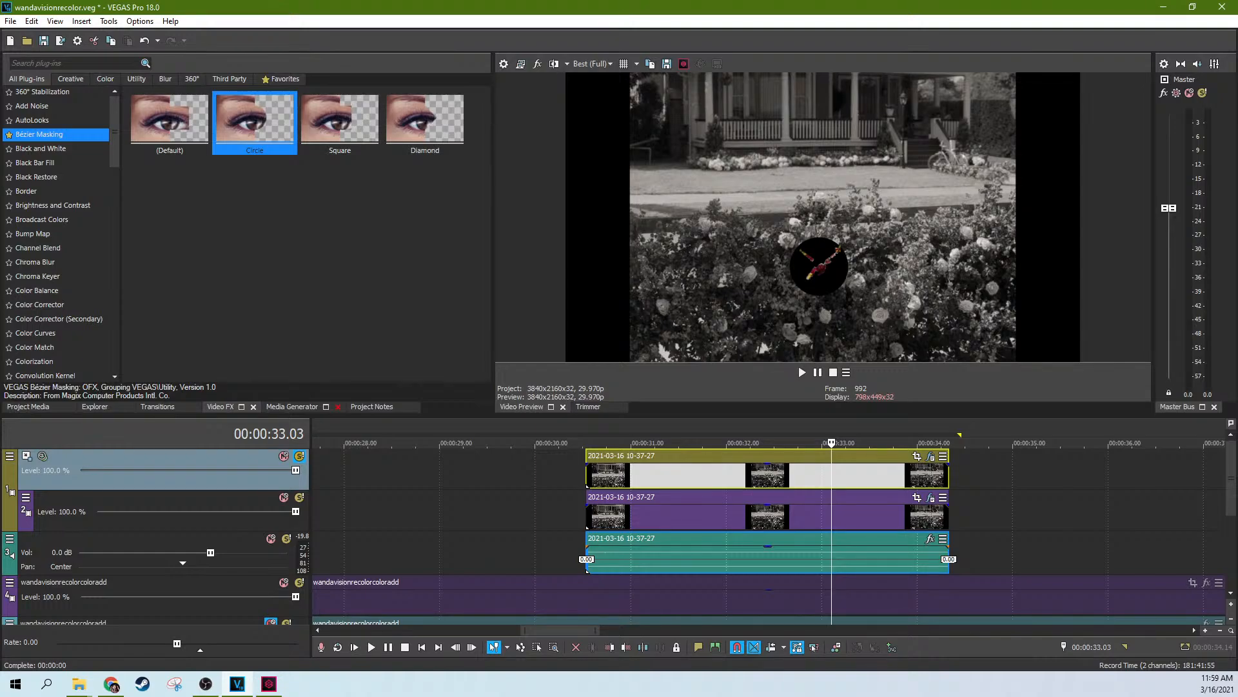
key("alt+Tab")
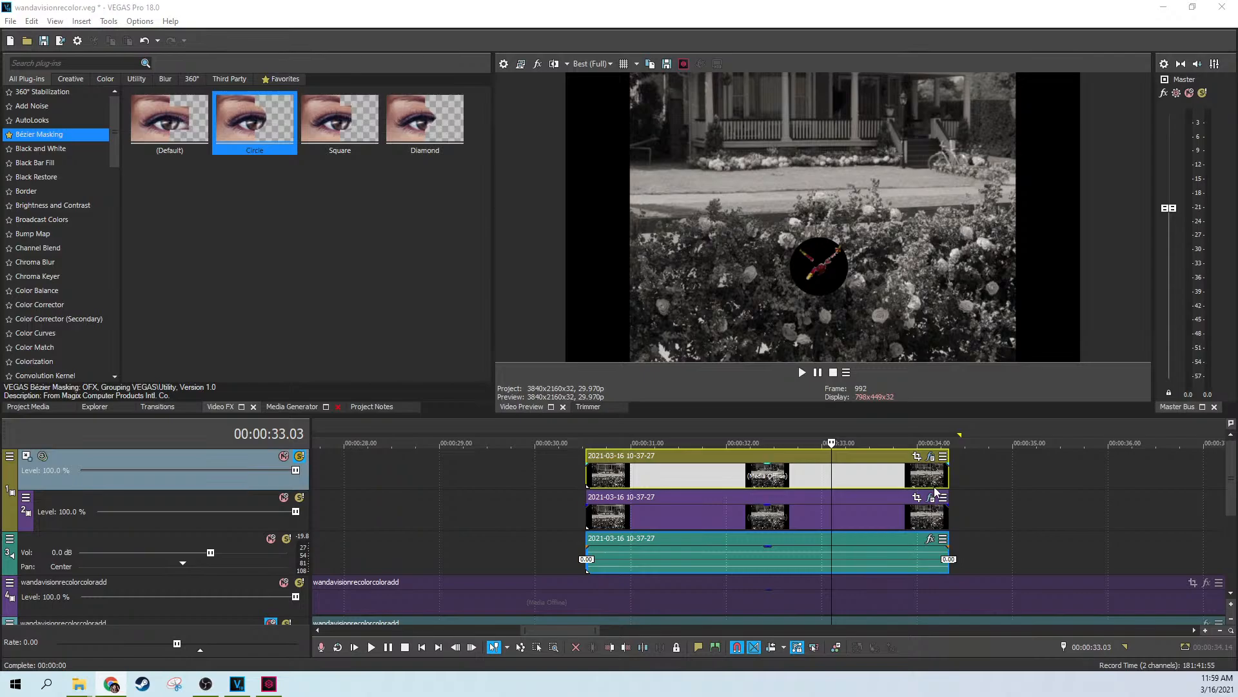
left_click(691, 485)
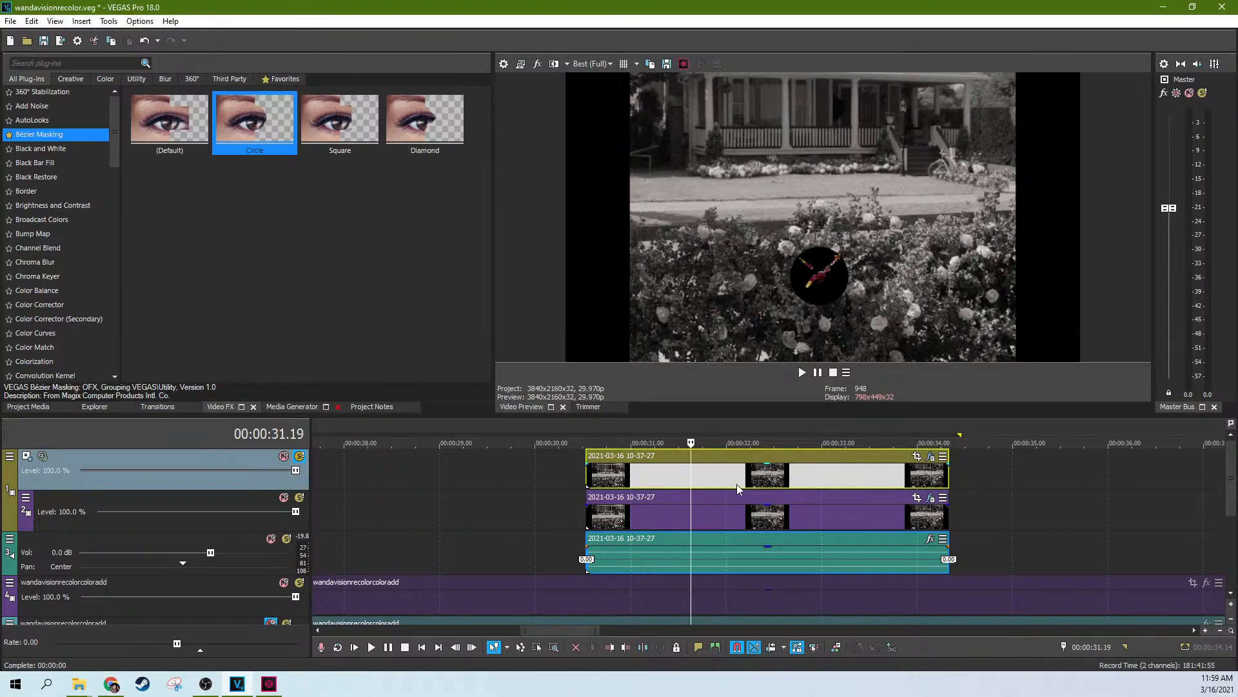
left_click(736, 484)
left_click(777, 482)
left_click(809, 478)
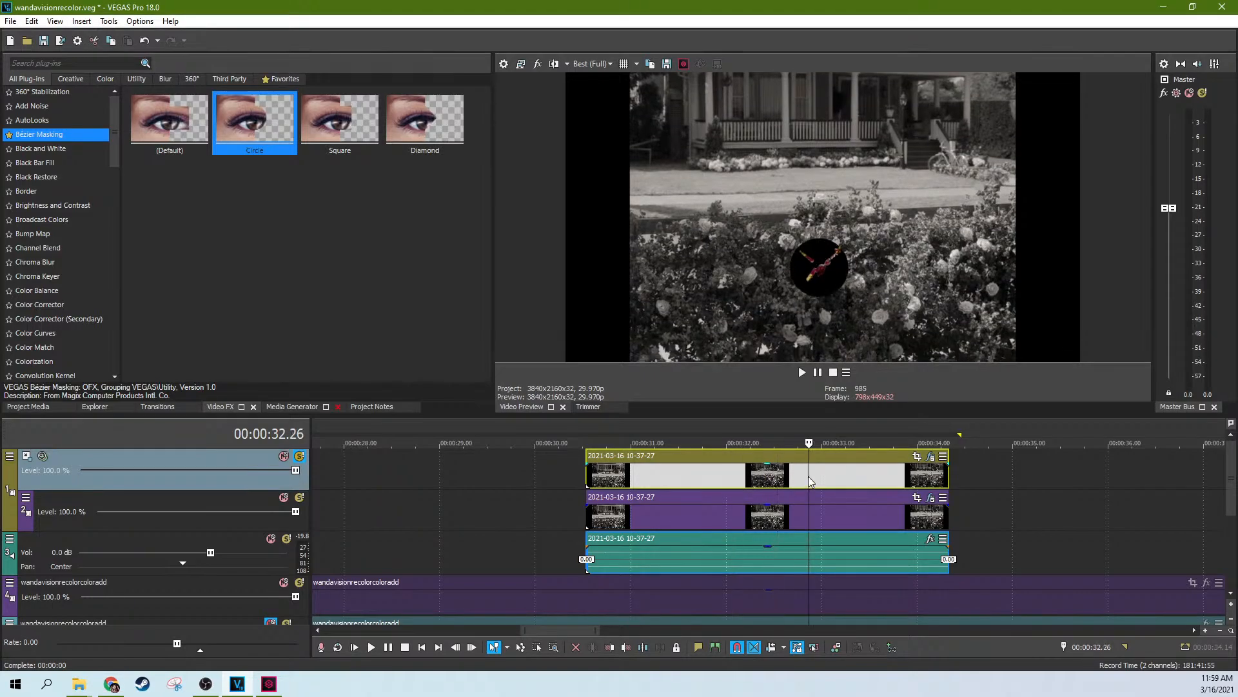
left_click(752, 482)
left_click(711, 482)
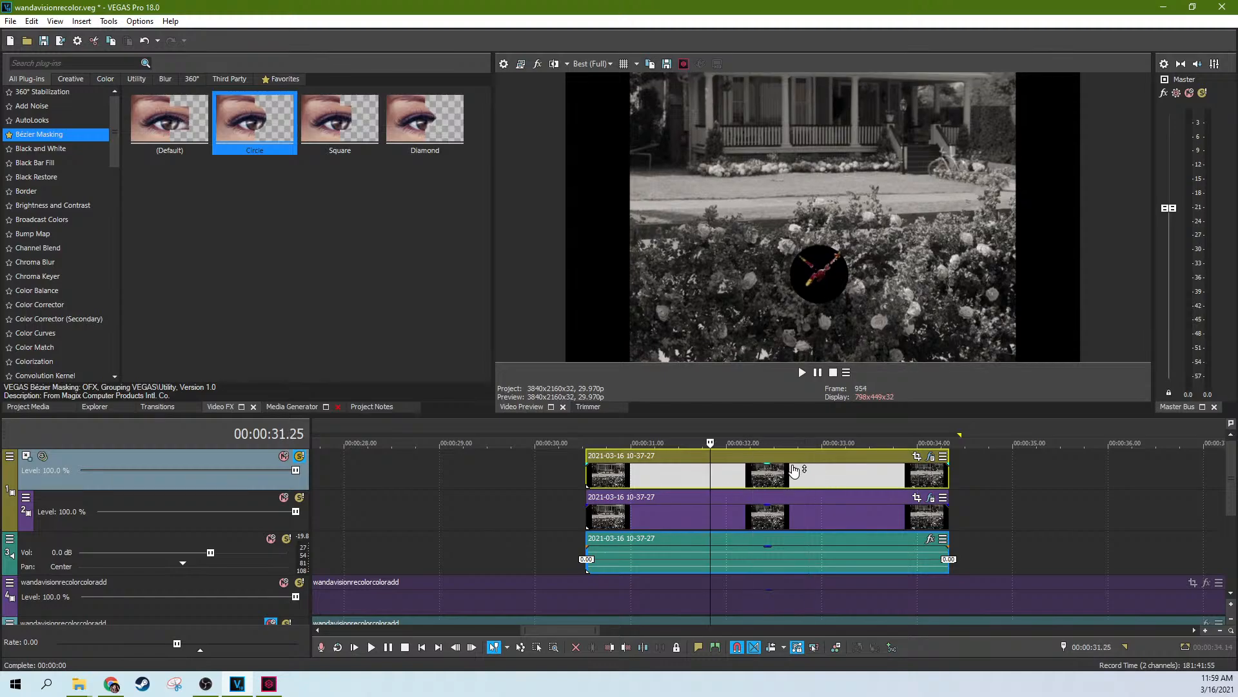
Toggle Bézier Masking and Color Corrector (Secondary) on the earlier parent-track clip for comparison, leaving only Bézier Masking disabled
left_click(930, 458)
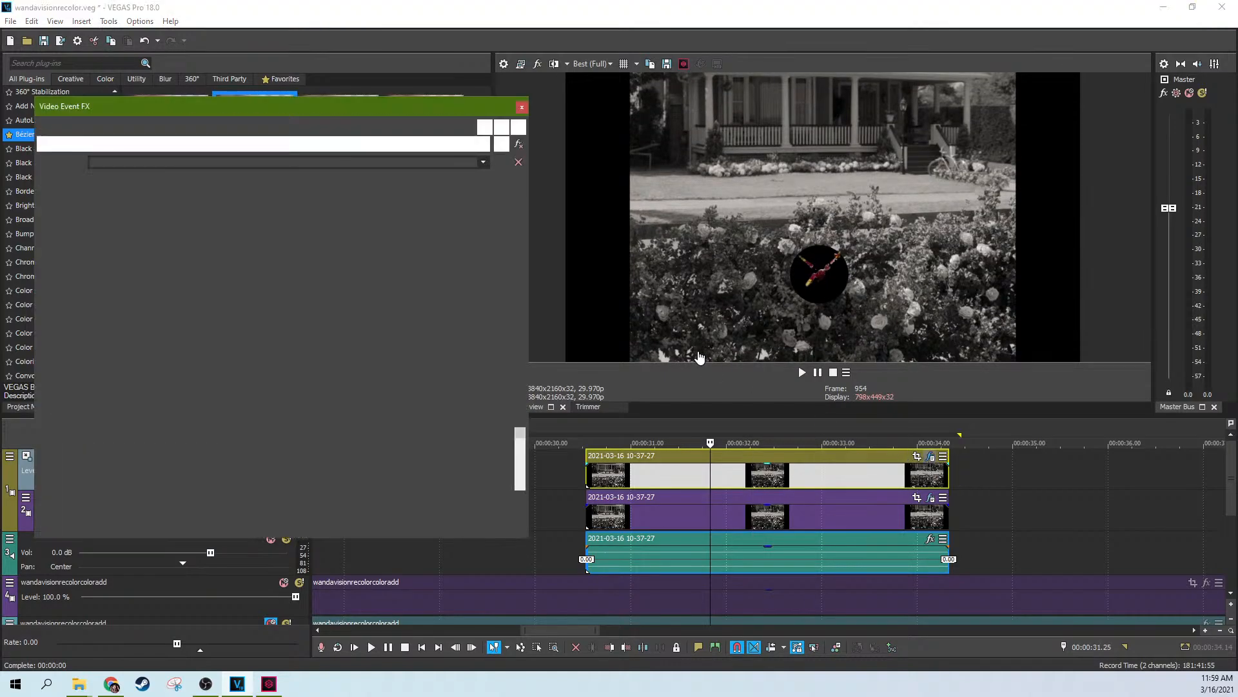
left_click(93, 145)
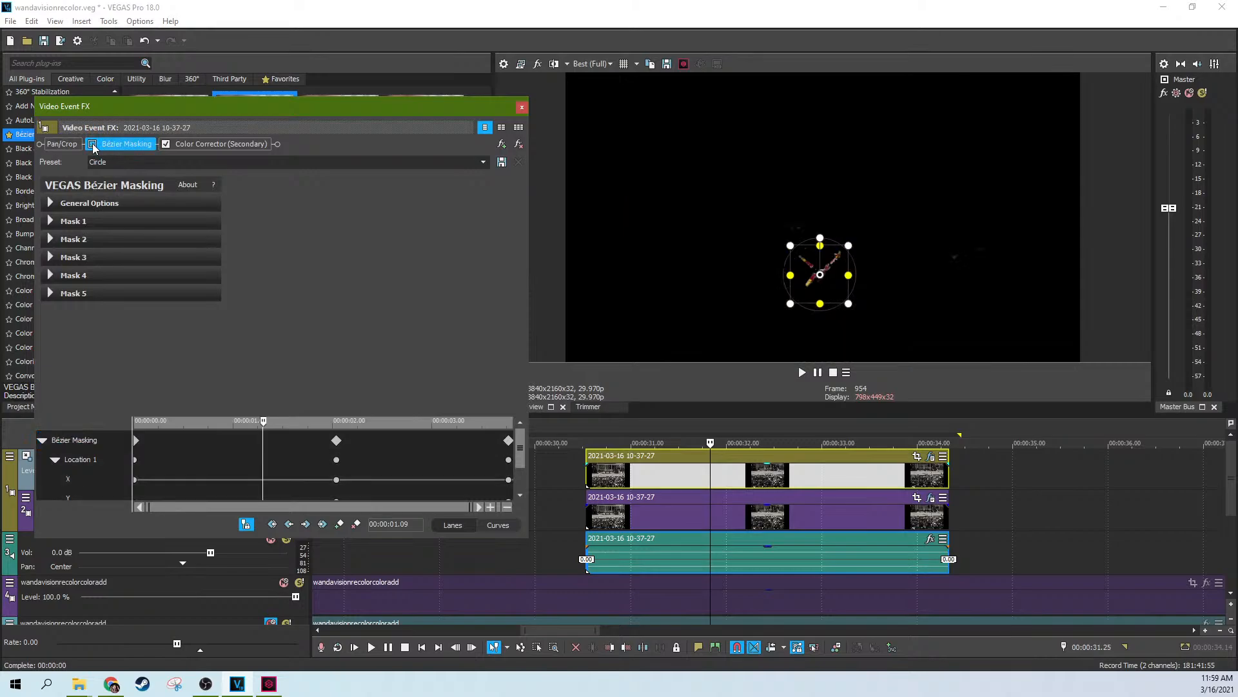
left_click(93, 144)
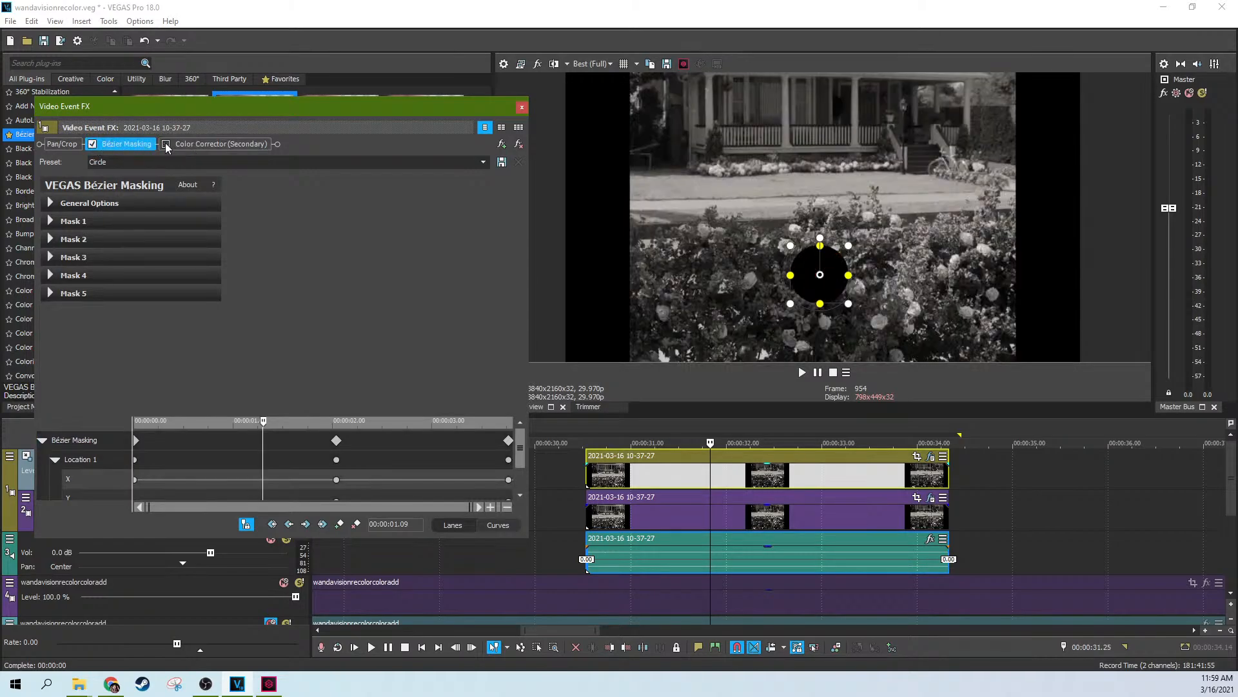
left_click(142, 145)
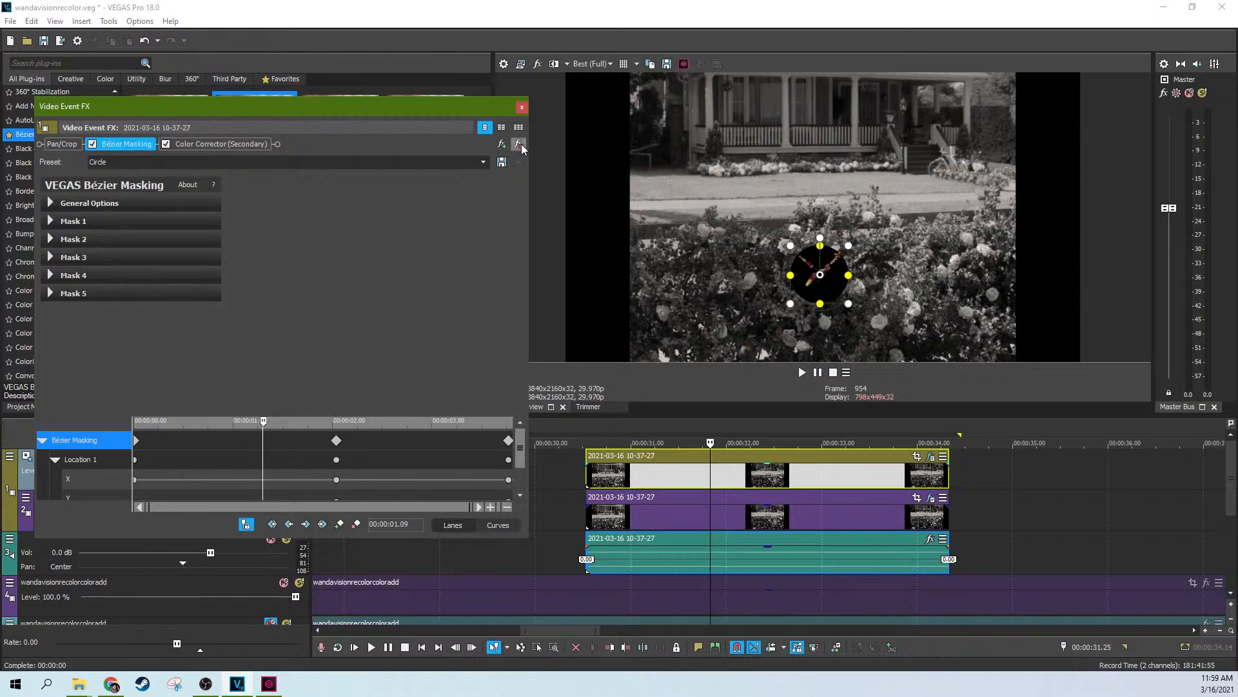
left_click(93, 145)
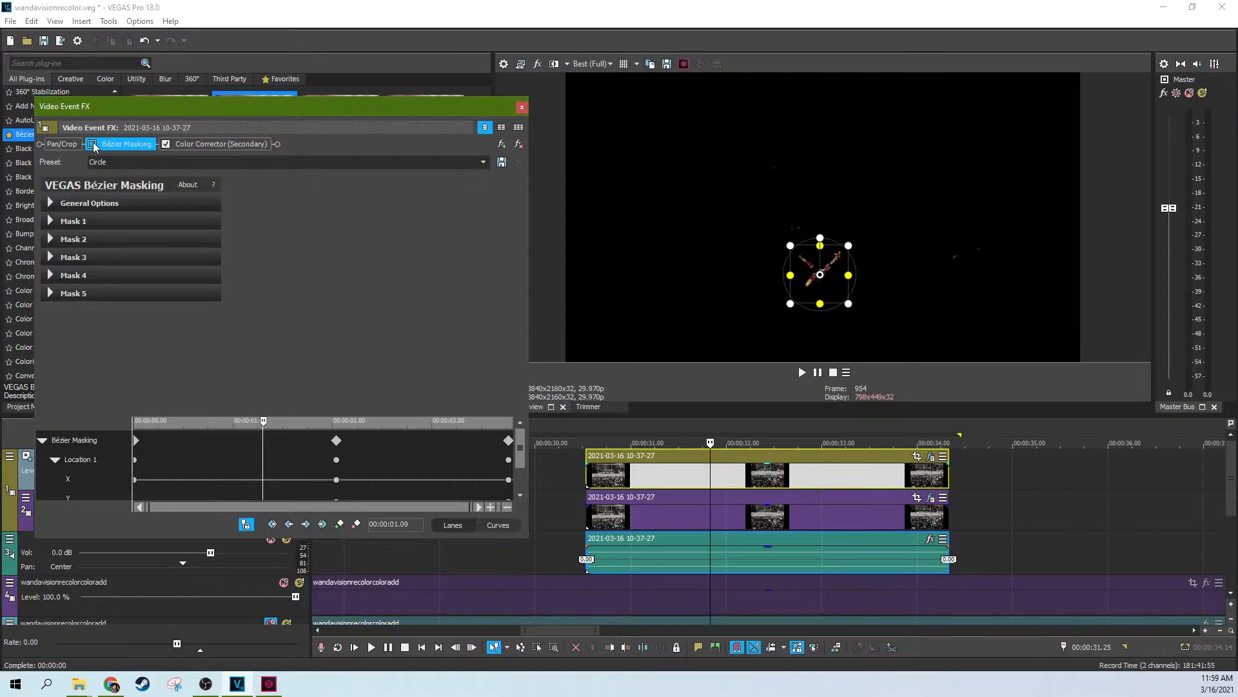
Compare the earlier child-track and parent-track clips, ending at 00:00:32.10, and close the effects window
left_click(698, 505)
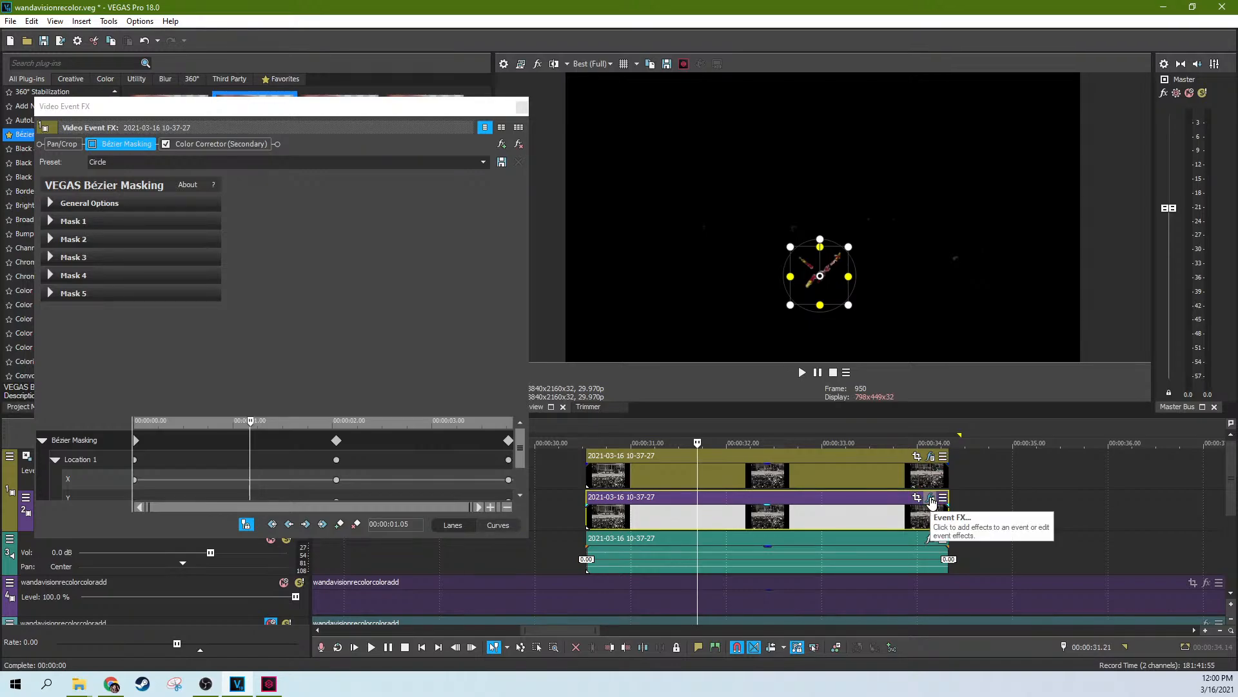
left_click(763, 479)
scroll(818, 463, "down", 3)
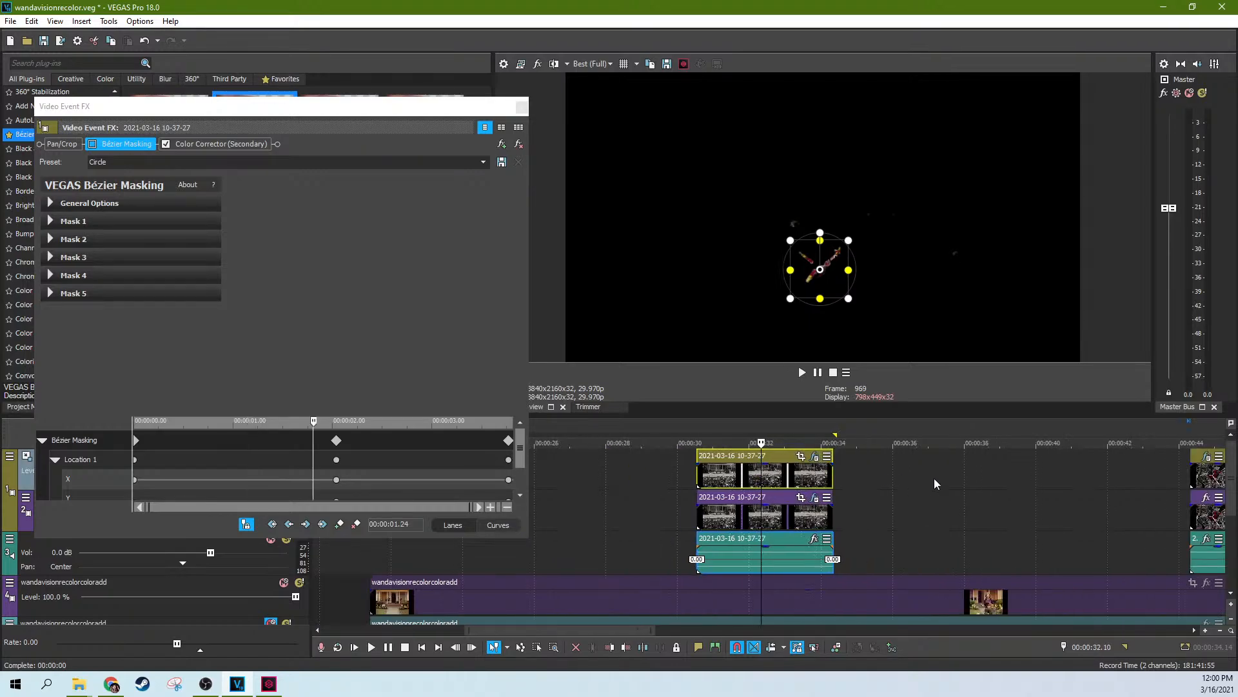
left_click(522, 107)
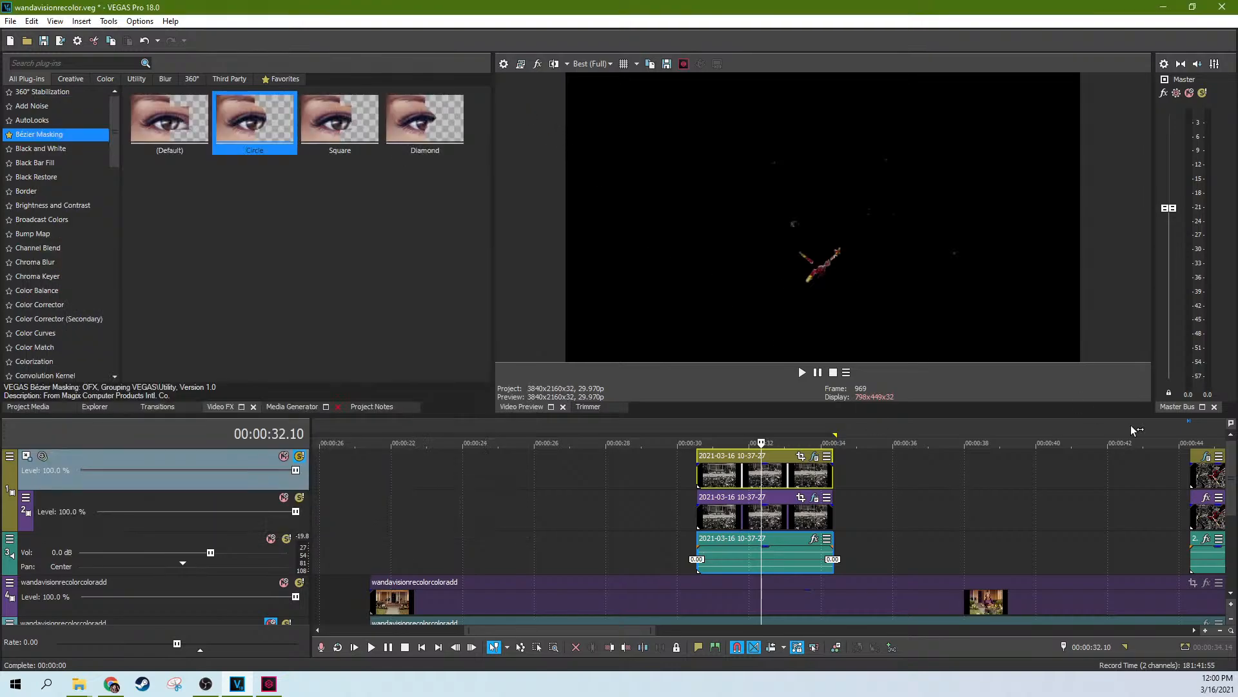
Remove the Bézier Masking effect from the later top-track helicopter clip and close its effects window
left_click(1152, 485)
left_click(1203, 479)
scroll(1200, 480, "up", 4)
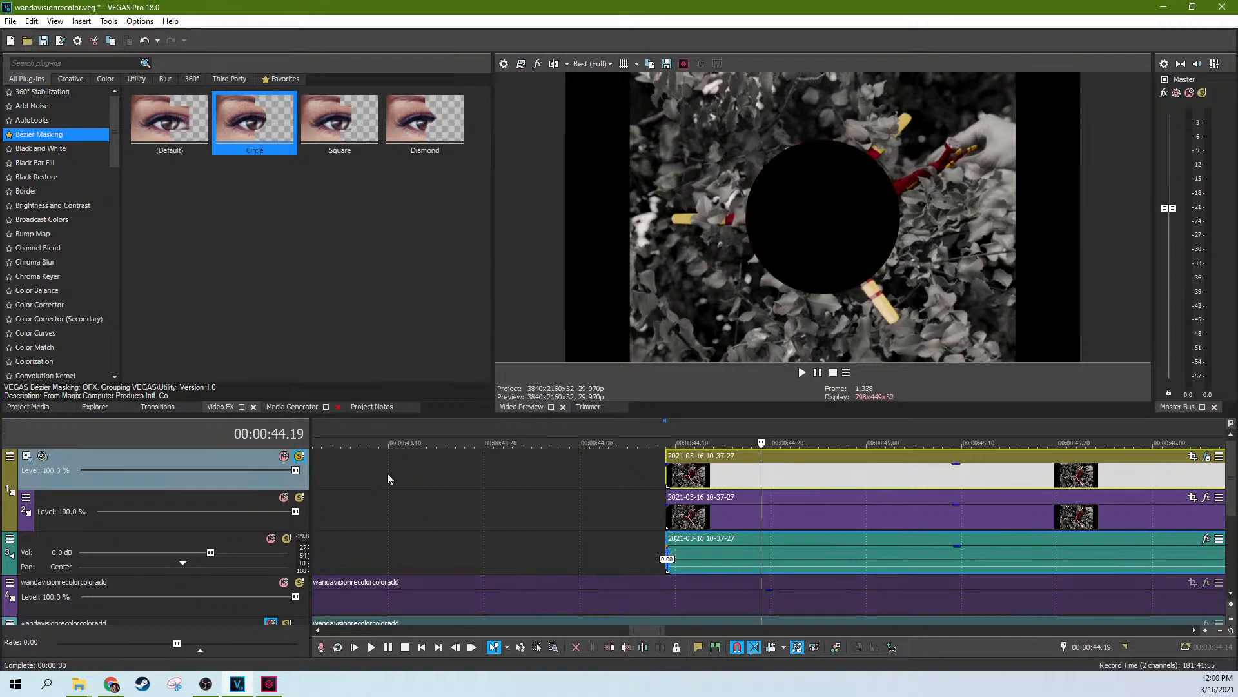
left_click(1063, 455)
scroll(912, 461, "down", 3)
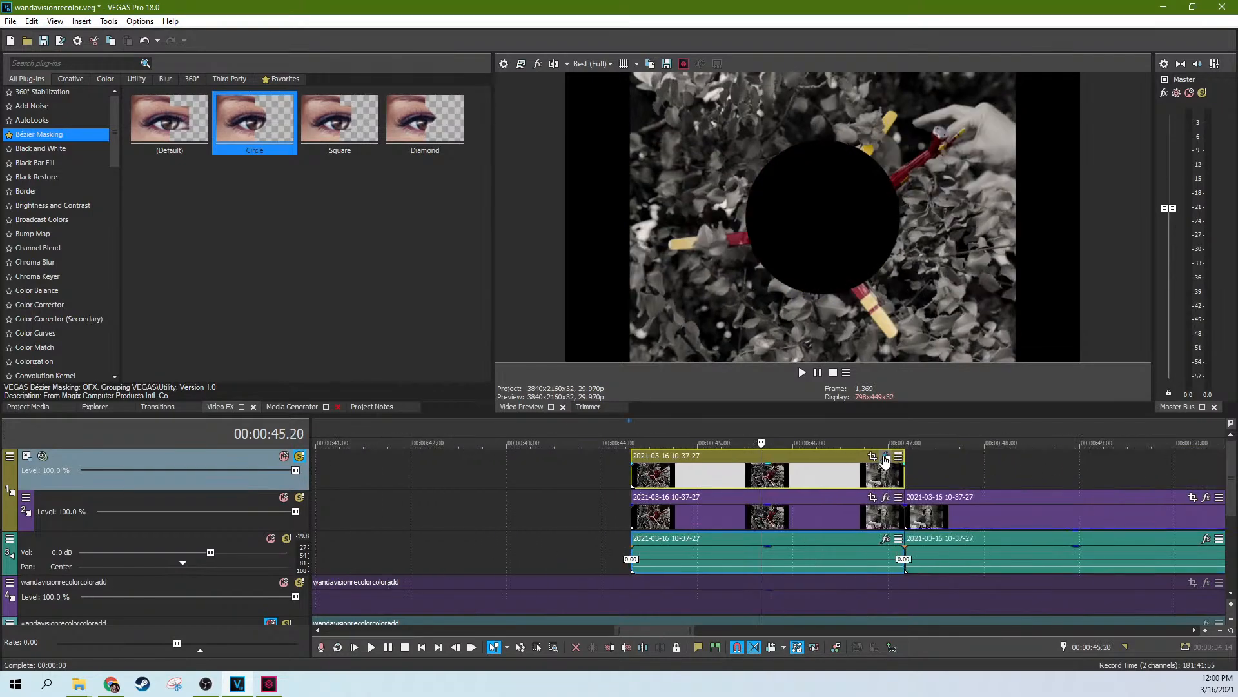
left_click(885, 457)
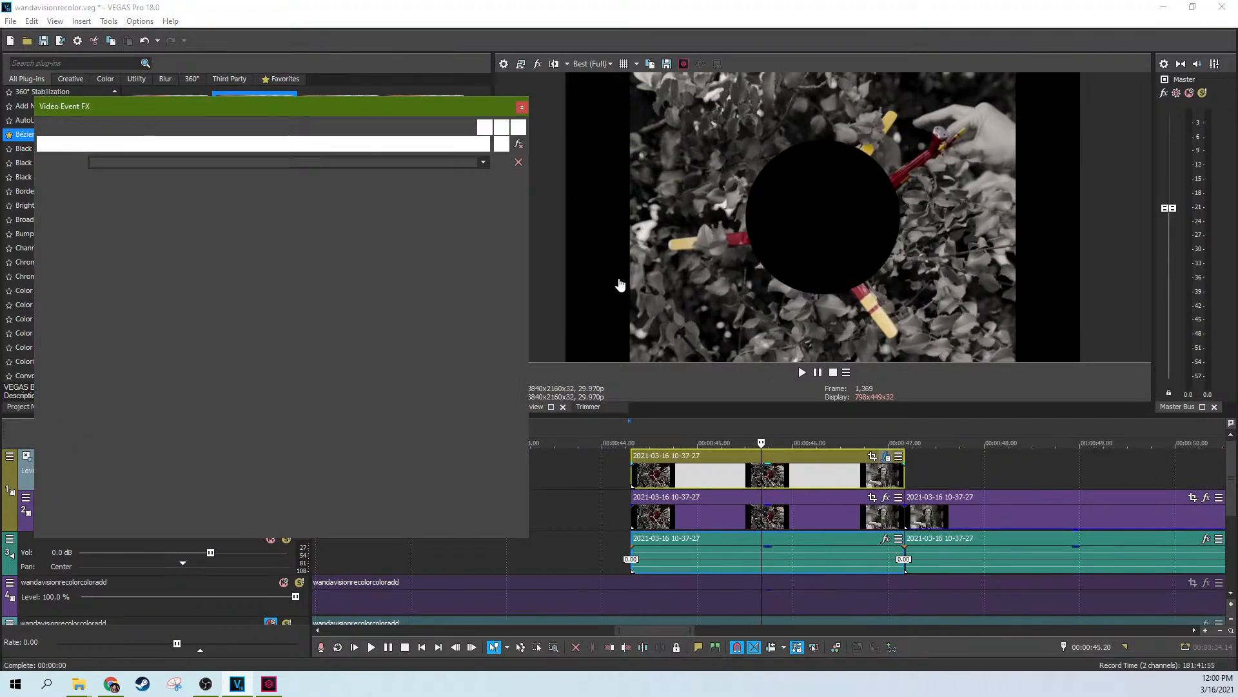
left_click(516, 145)
left_click(521, 106)
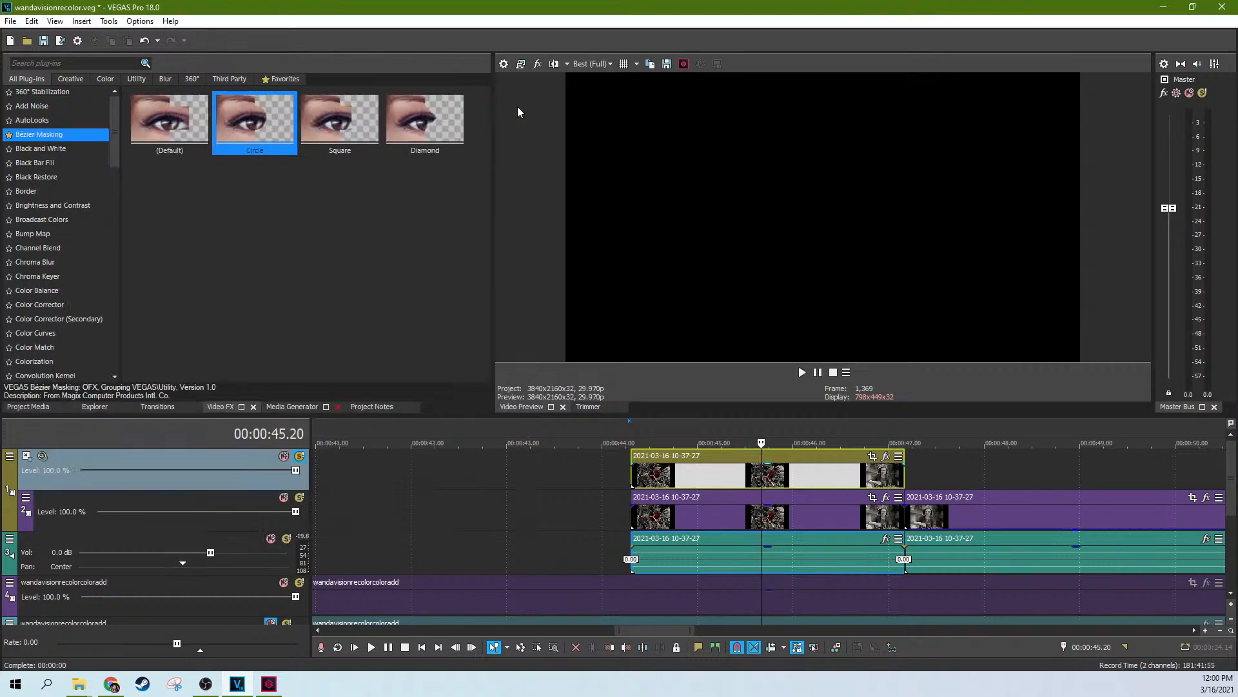
Examine the top parent track's compositing mode options and place the playhead at 00:00:45.09 on the later helicopter clip
left_click(721, 481)
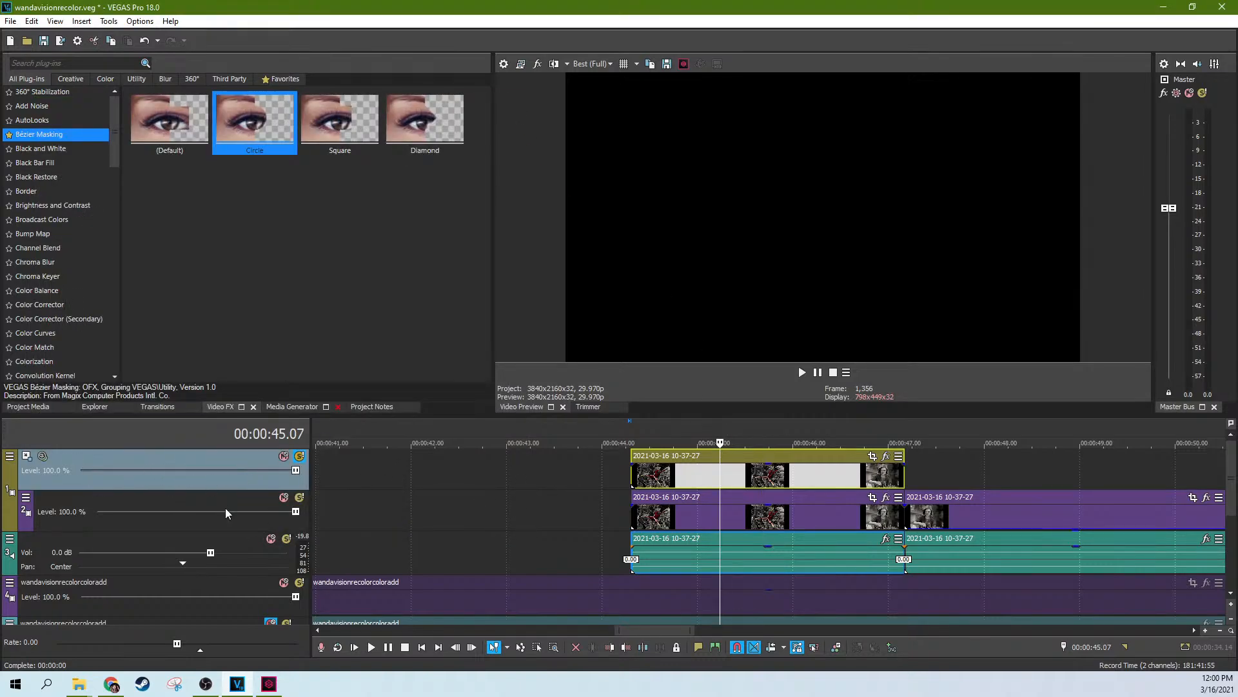
left_click(10, 456)
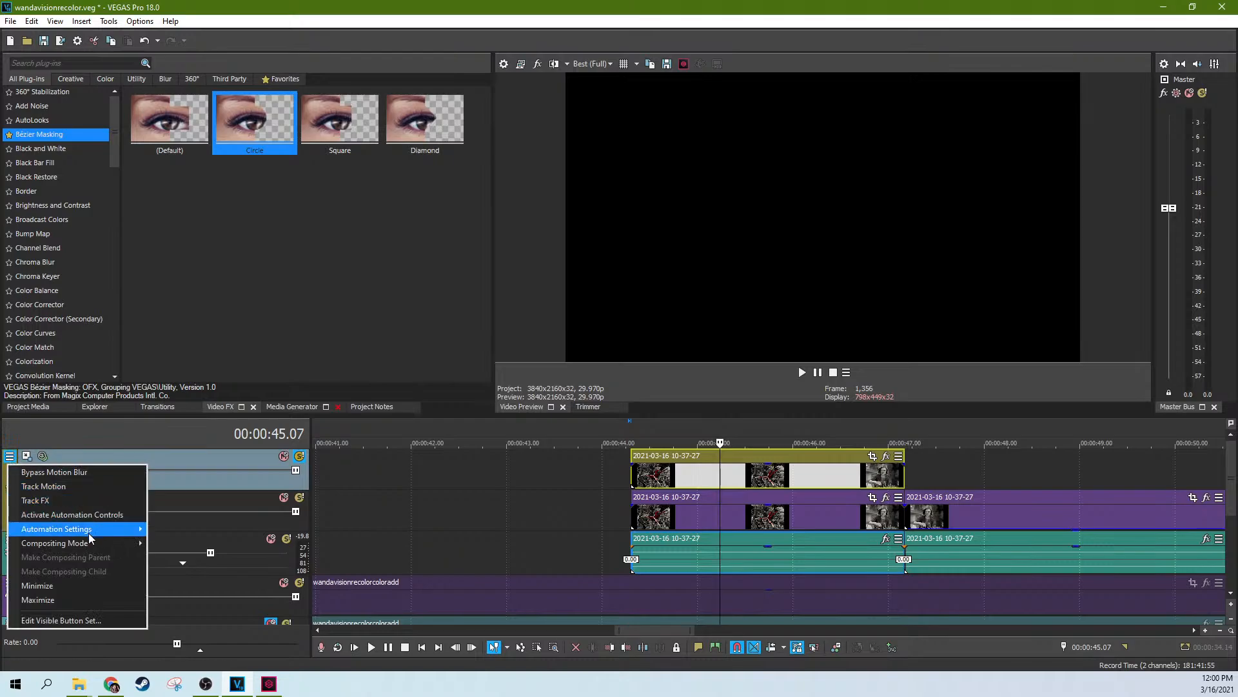
mouse_move(90, 542)
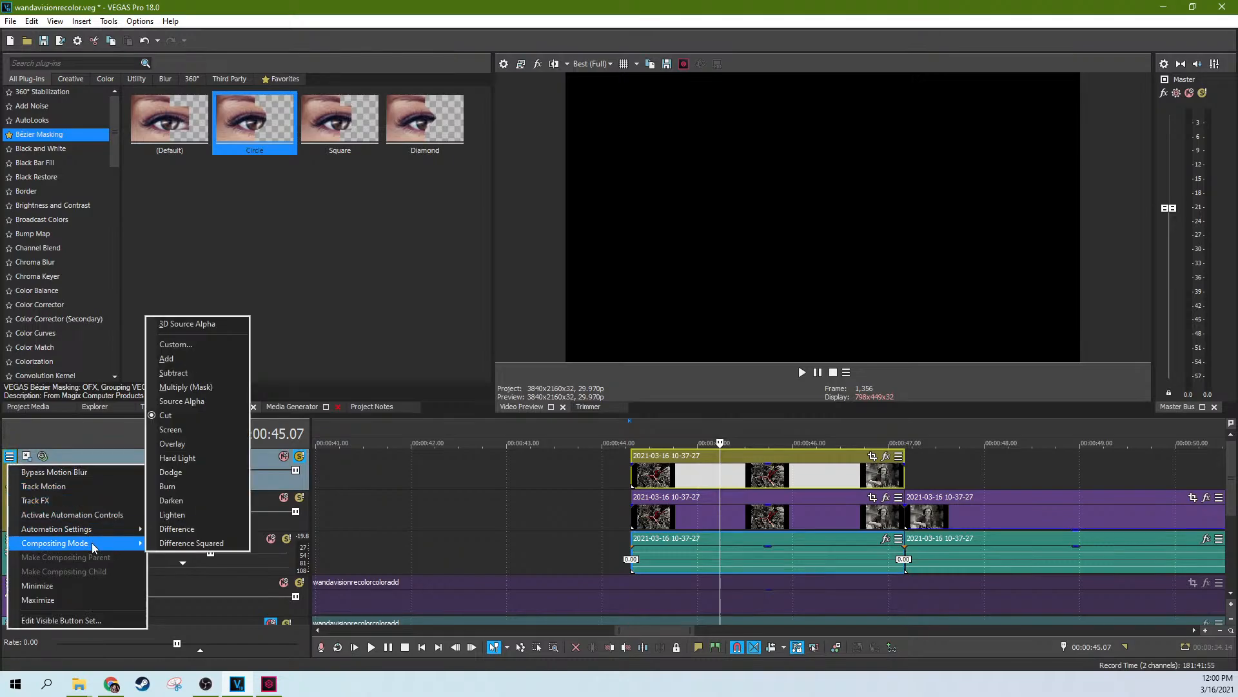
left_click(708, 491)
left_click(737, 484)
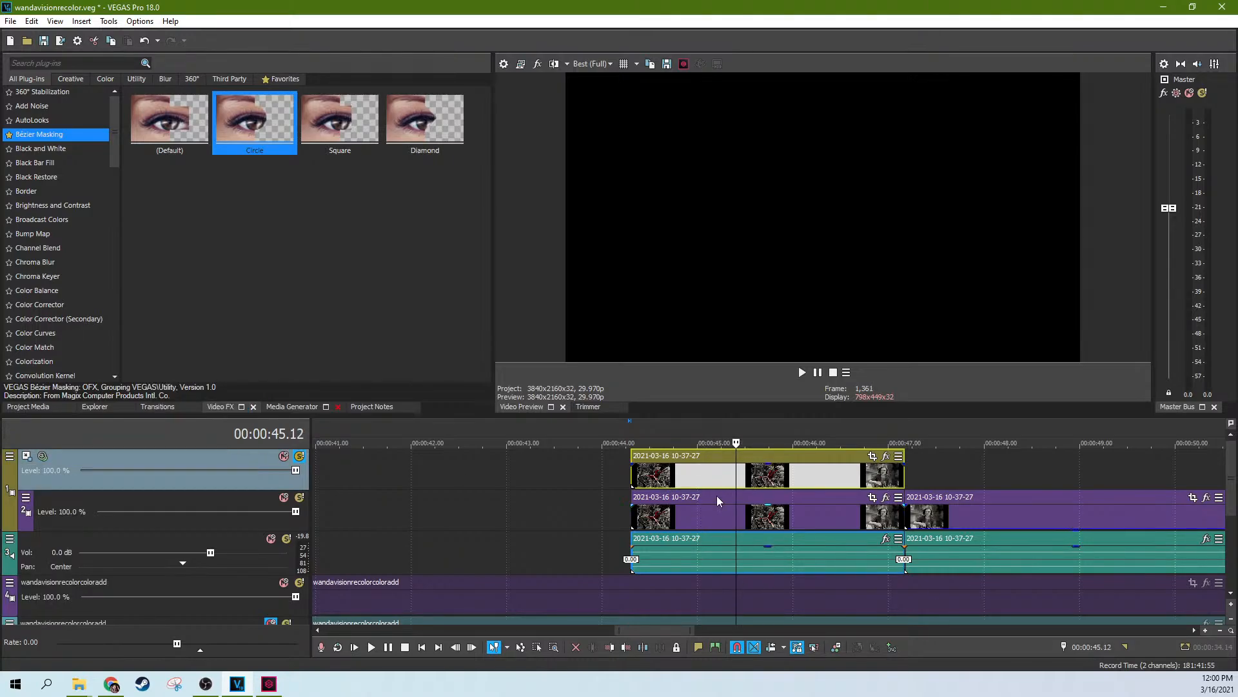
left_click(726, 483)
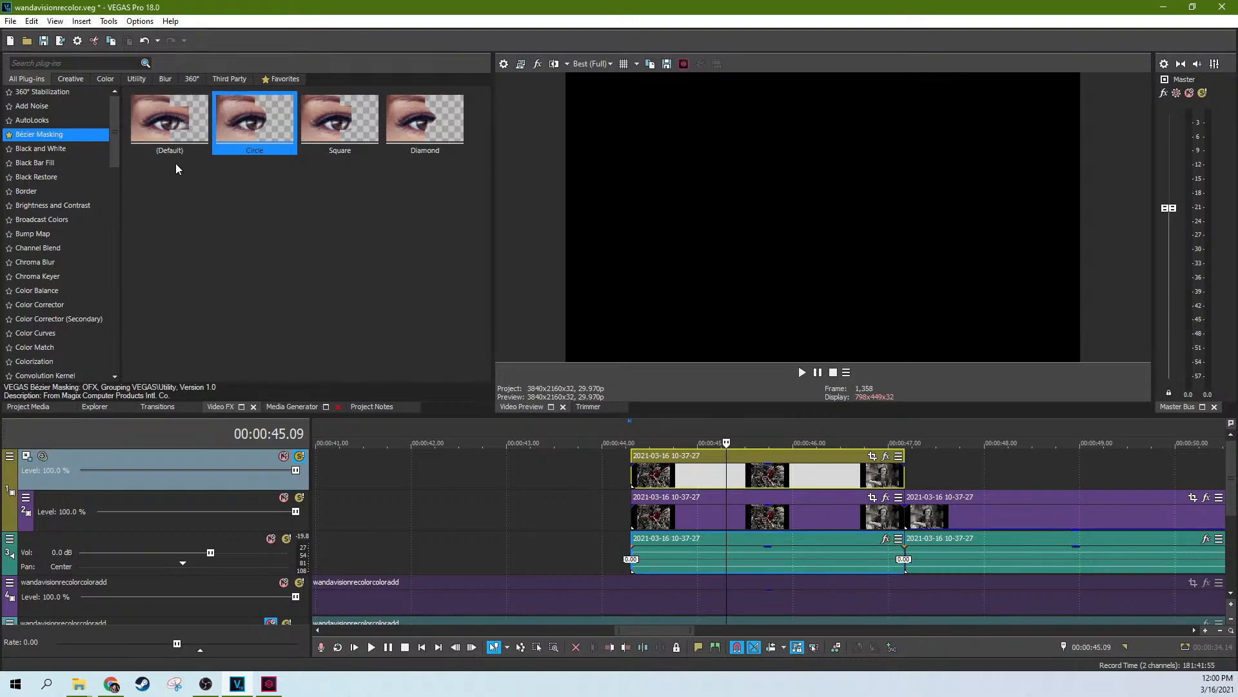
Search the video effects for "se" and add the default Color Corrector (Secondary) to the later top-track helicopter clip
left_click(58, 62)
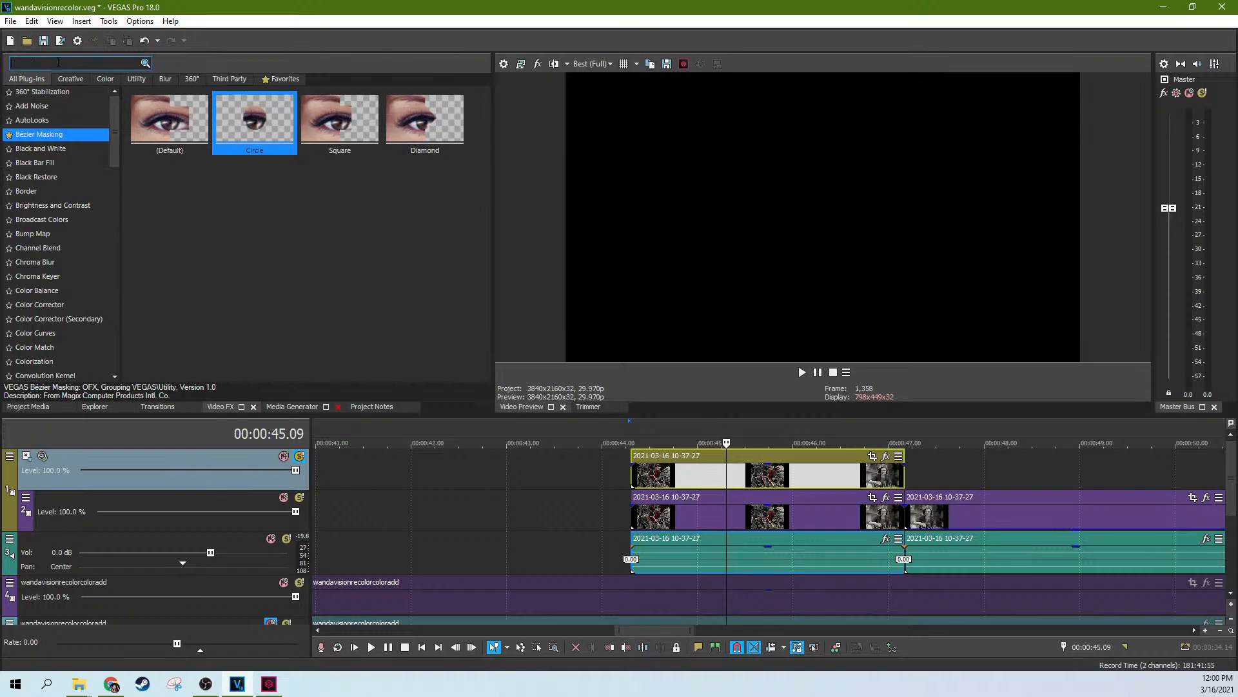
type("se")
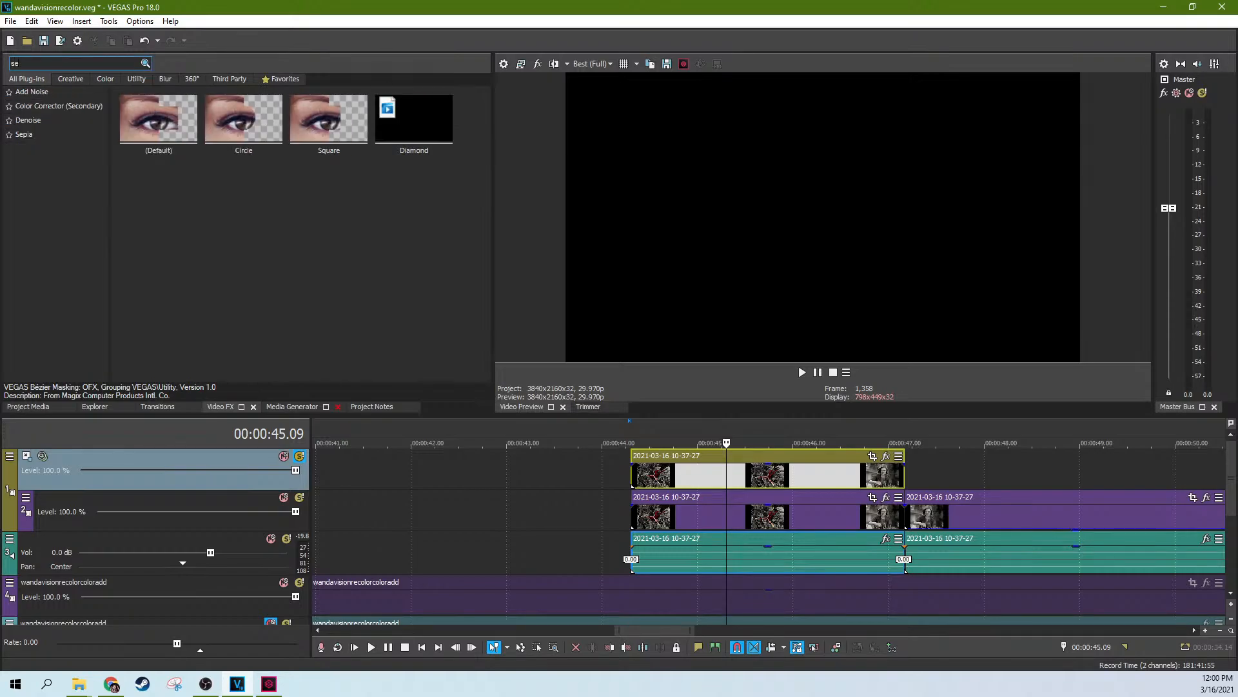
left_click(58, 106)
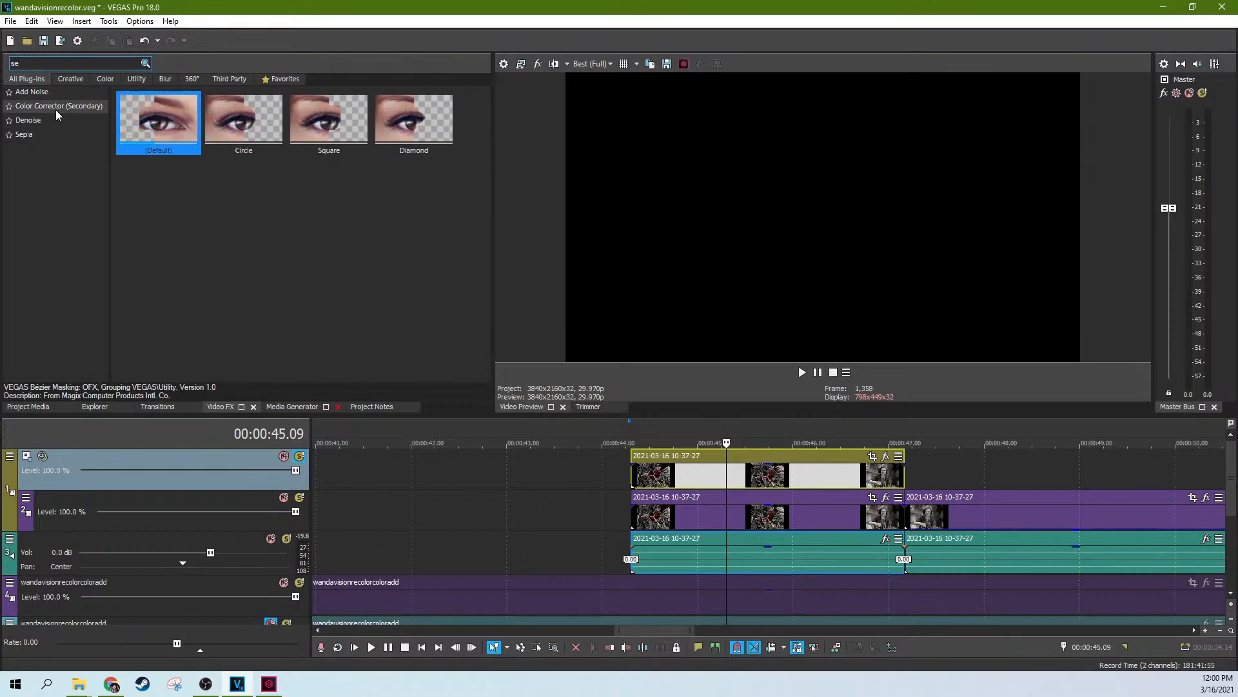
left_click_drag(158, 125, 832, 477)
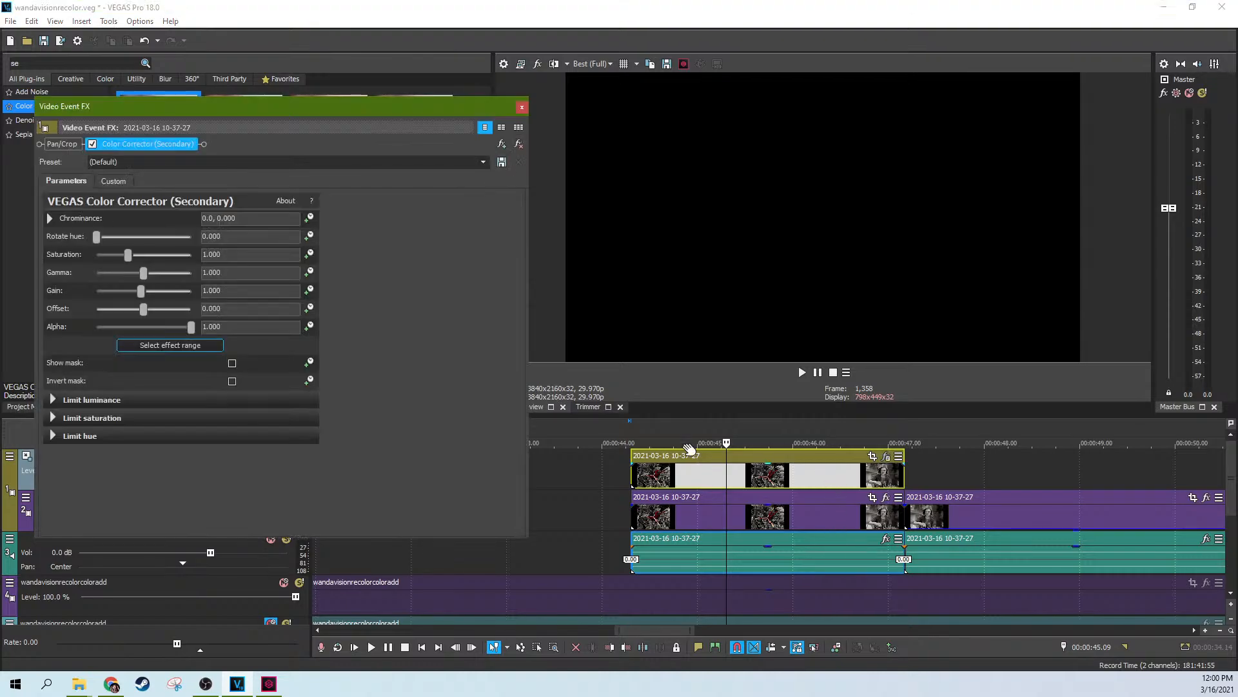
Remove the Color Corrector (Secondary) from the later top-track helicopter clip and close its effects window
left_click(760, 484)
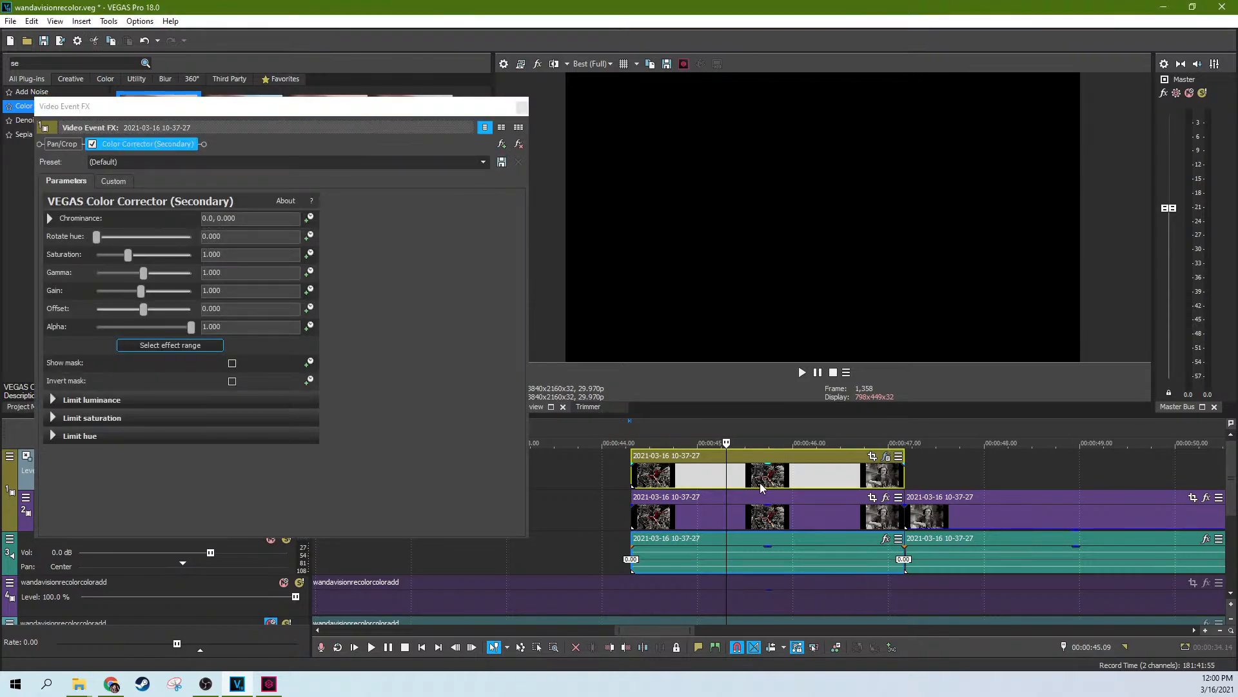
left_click(686, 485)
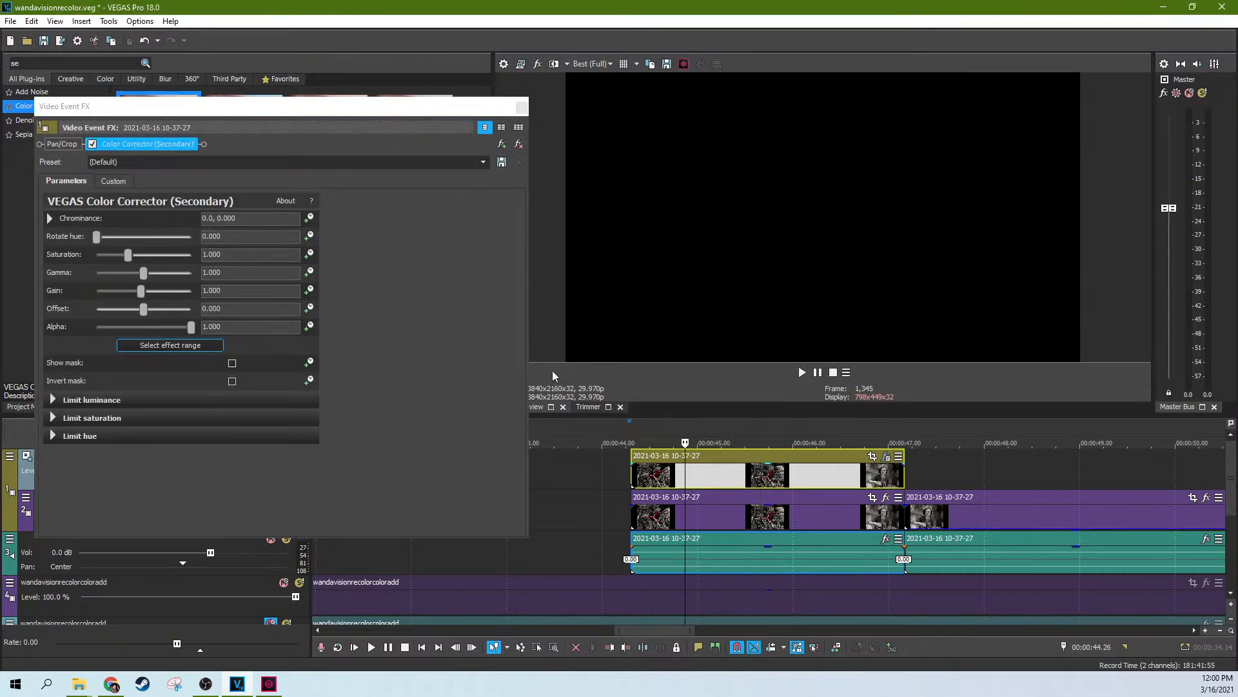
left_click(518, 143)
left_click(663, 472)
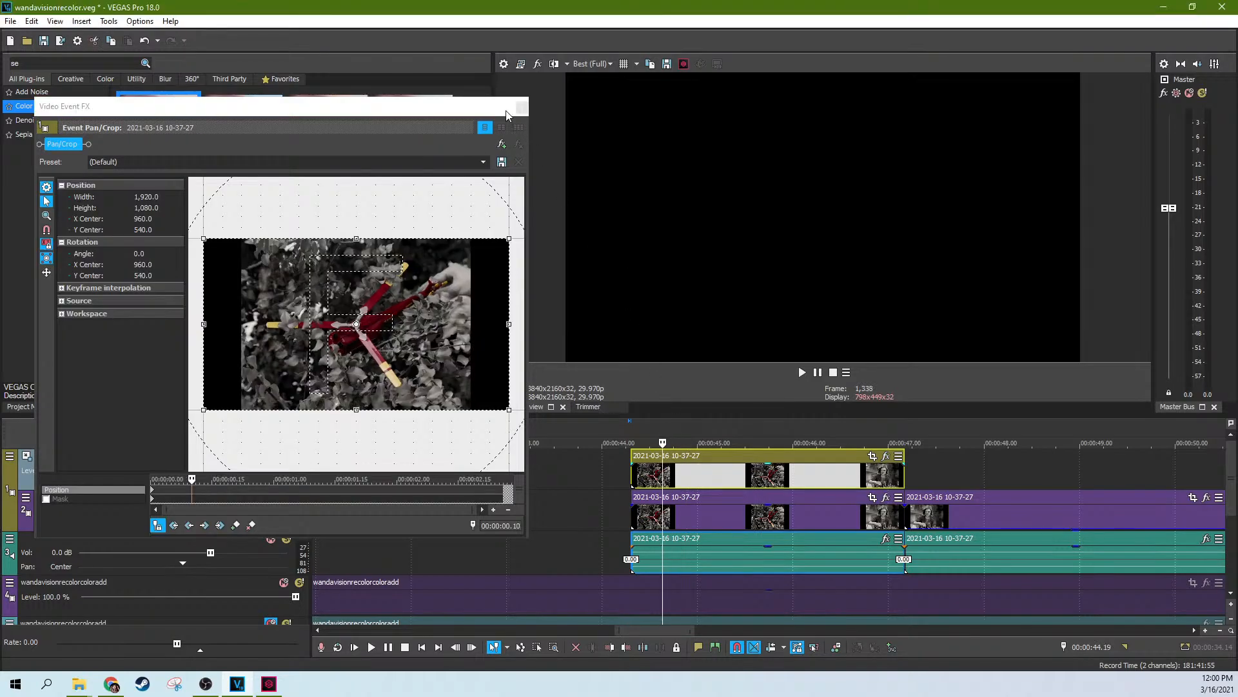
left_click(522, 108)
left_click(694, 480)
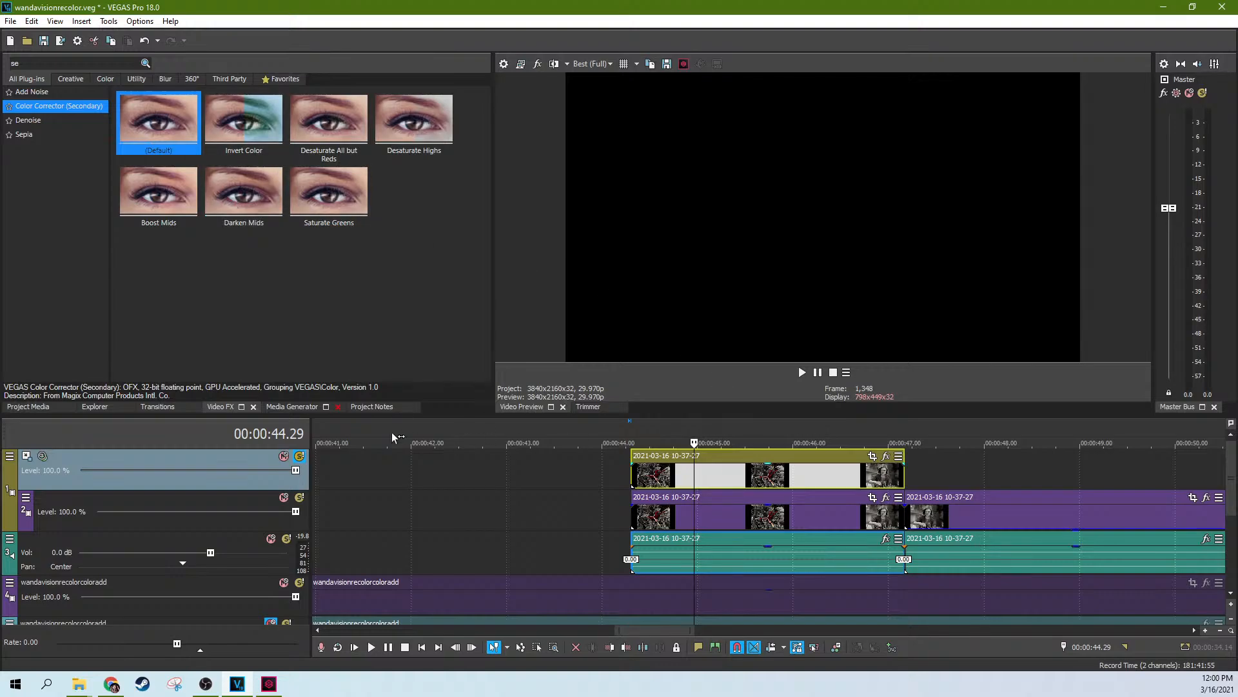
Set the top parent track's compositing mode to Source Alpha
key("ctrl+s")
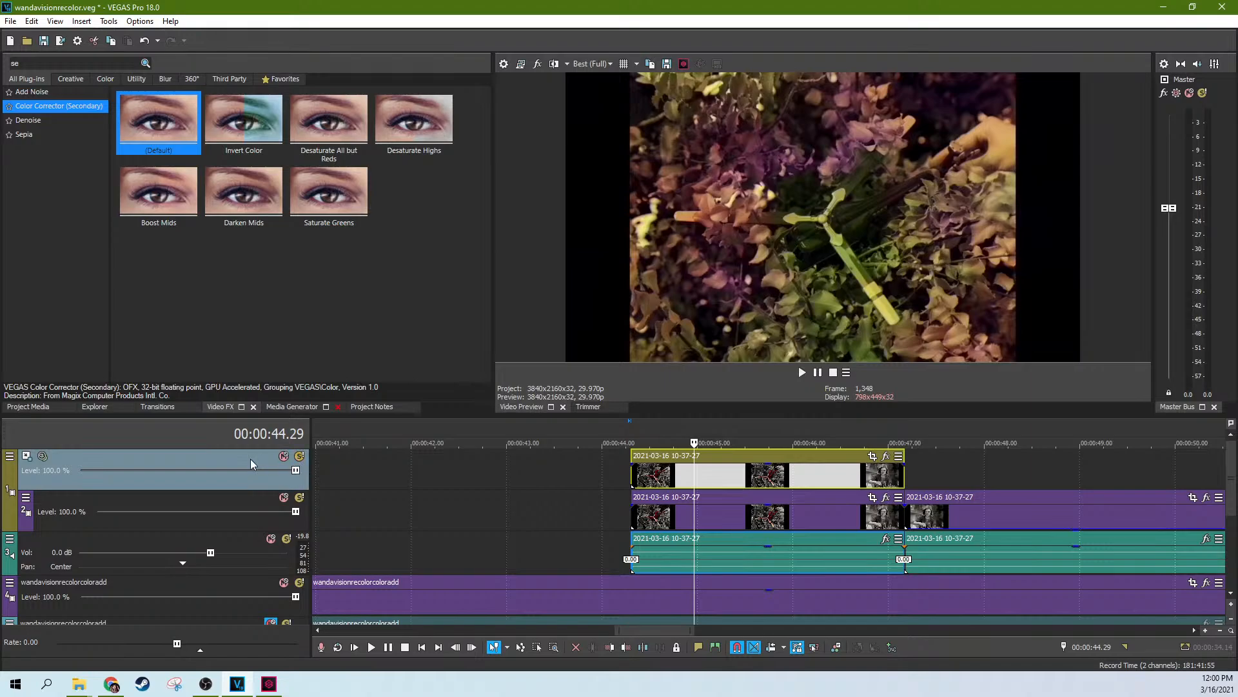
left_click(6, 458)
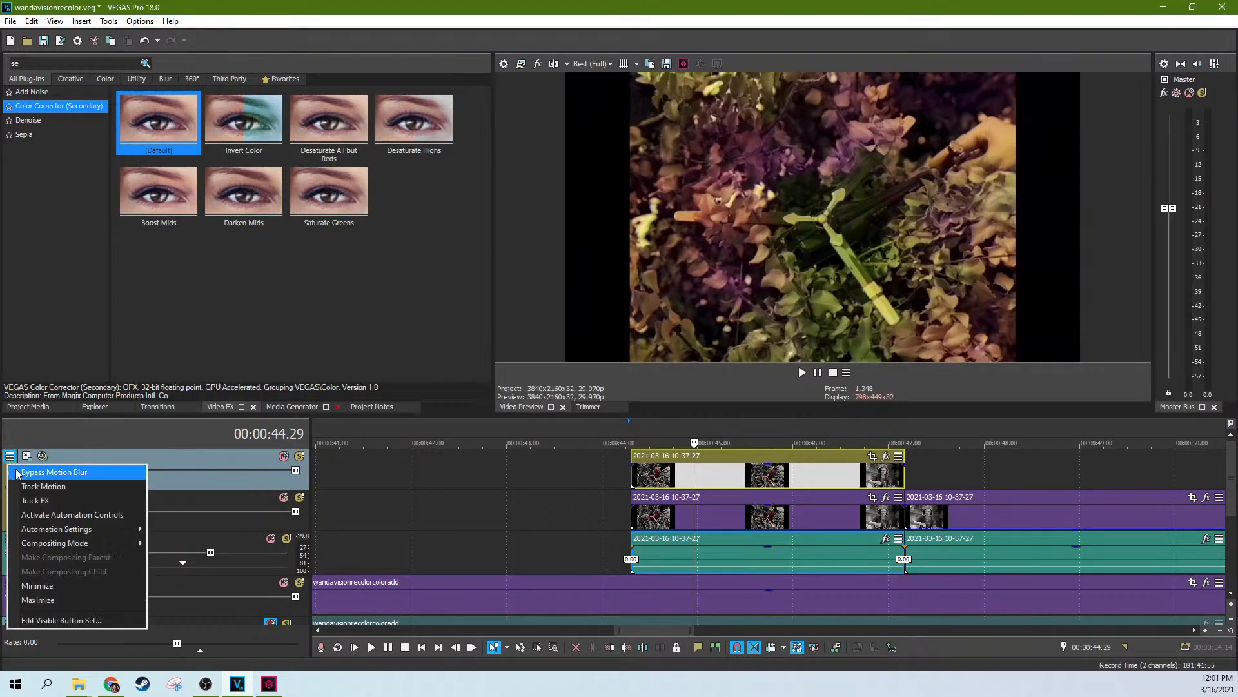
mouse_move(84, 547)
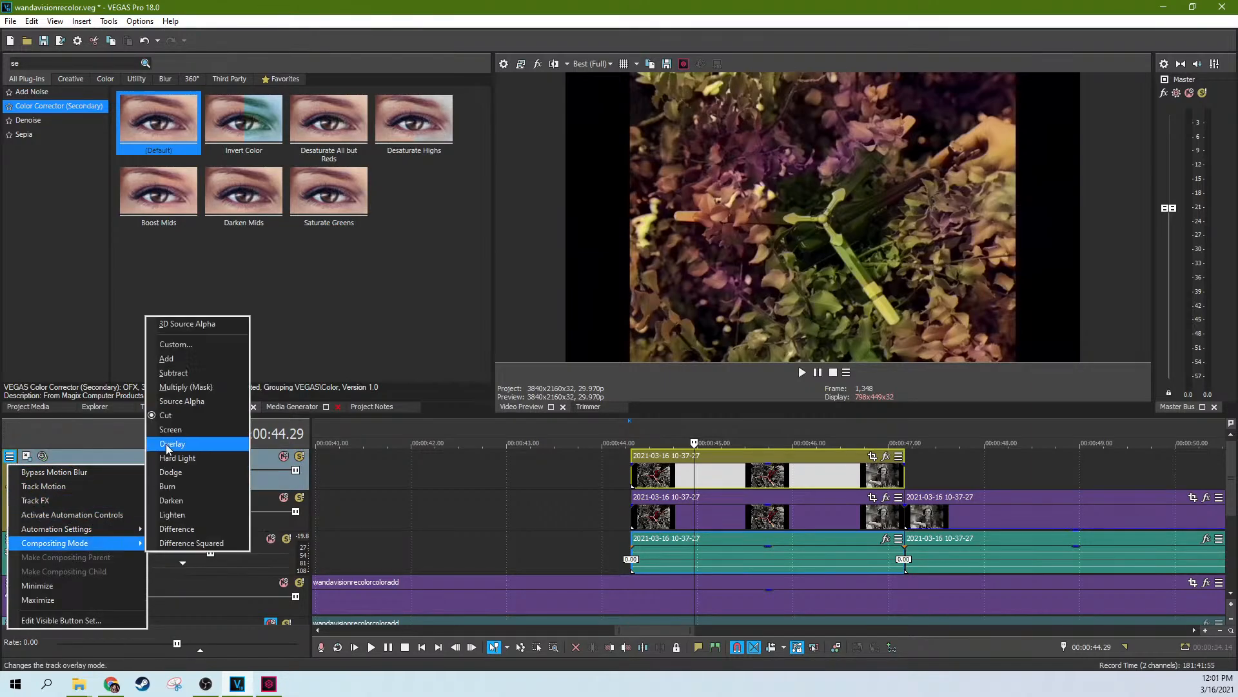
left_click(161, 400)
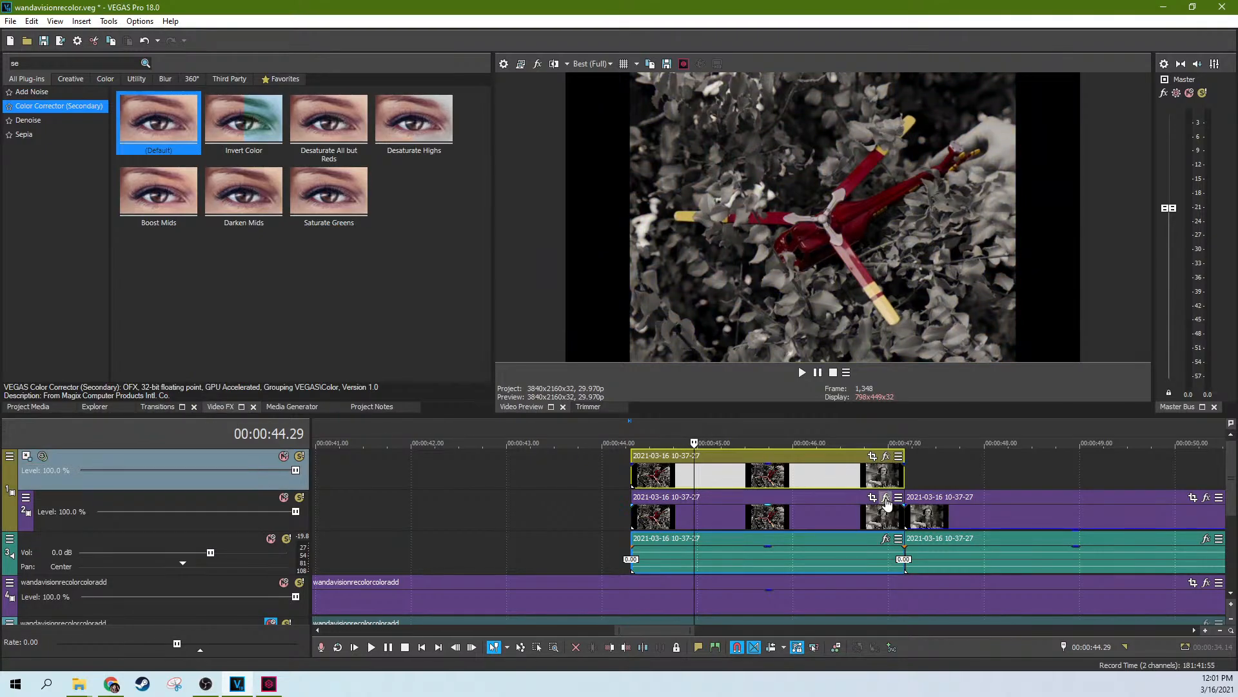
left_click(886, 457)
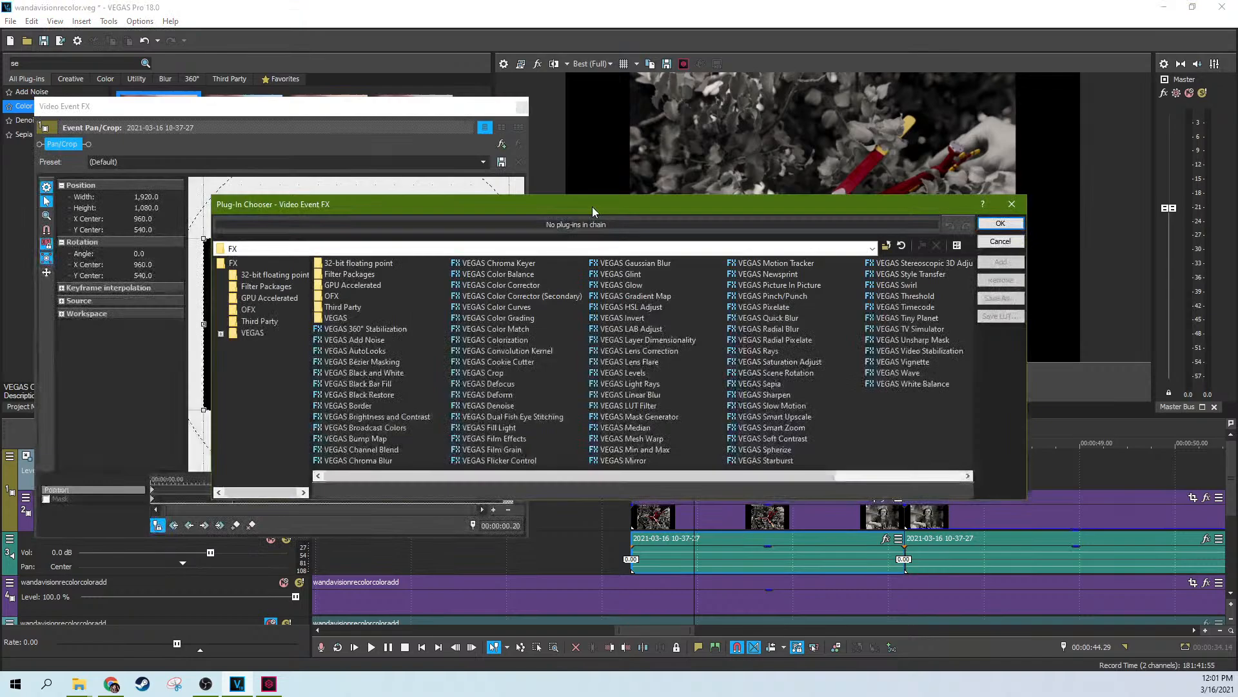
left_click(1011, 204)
left_click(523, 106)
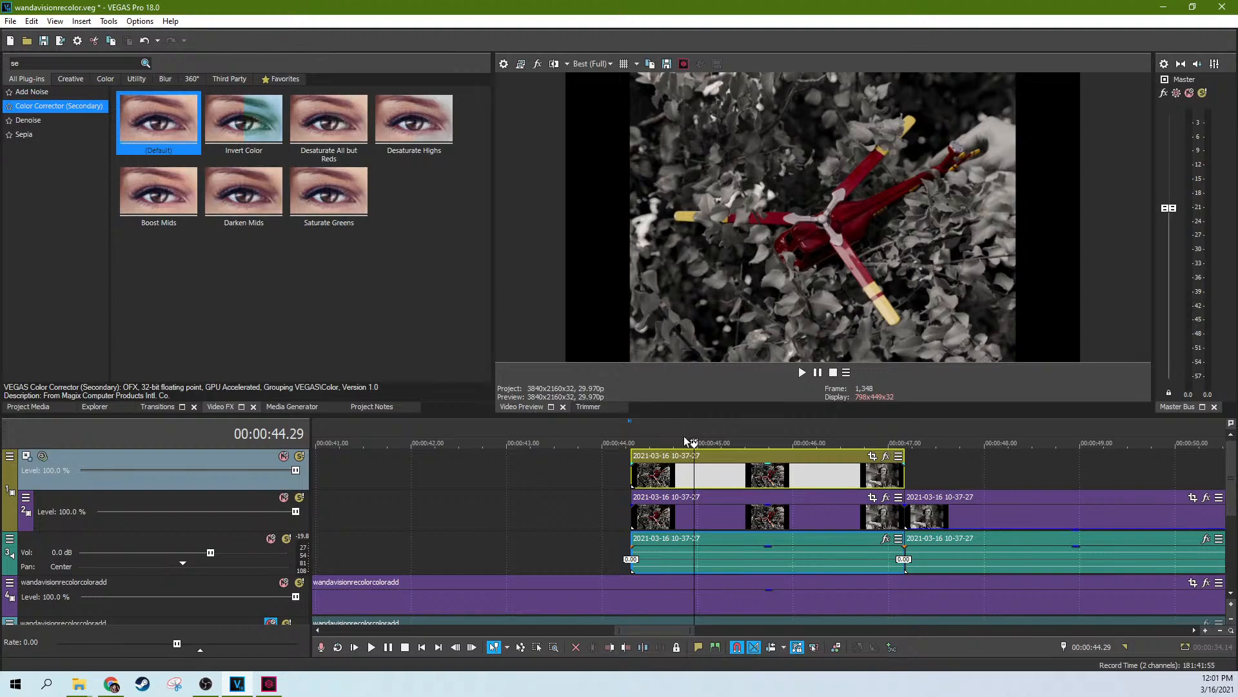
Place the playhead at 00:00:45.18 on the later top-track helicopter clip and add the default Color Corrector (Secondary) to it
left_click(725, 489)
scroll(725, 489, "down", 4)
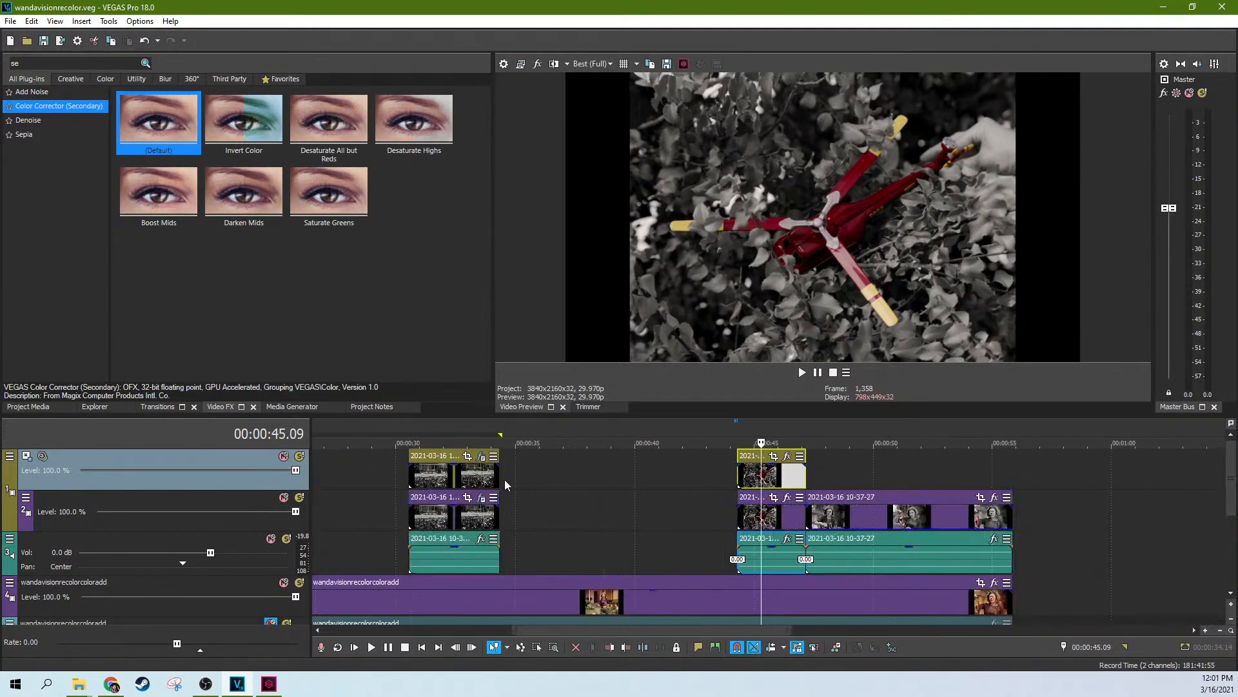
left_click(772, 480)
scroll(772, 483, "up", 5)
scroll(773, 479, "up", 1)
left_click(691, 494)
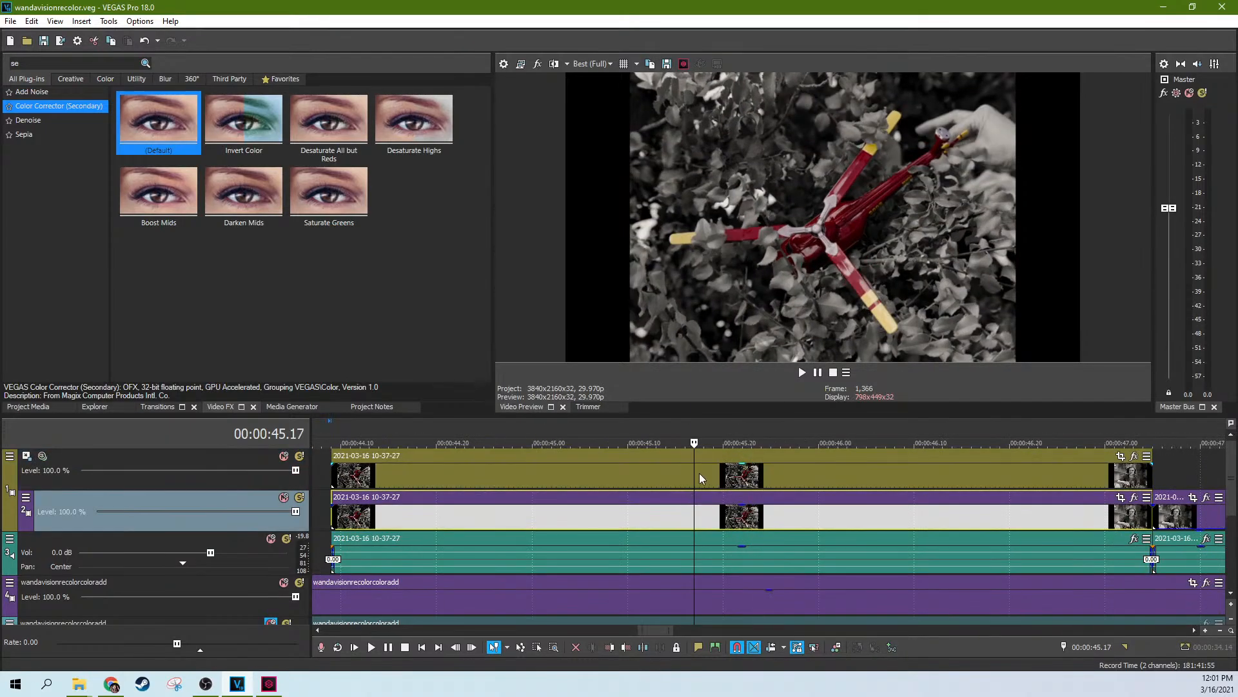
left_click(702, 474)
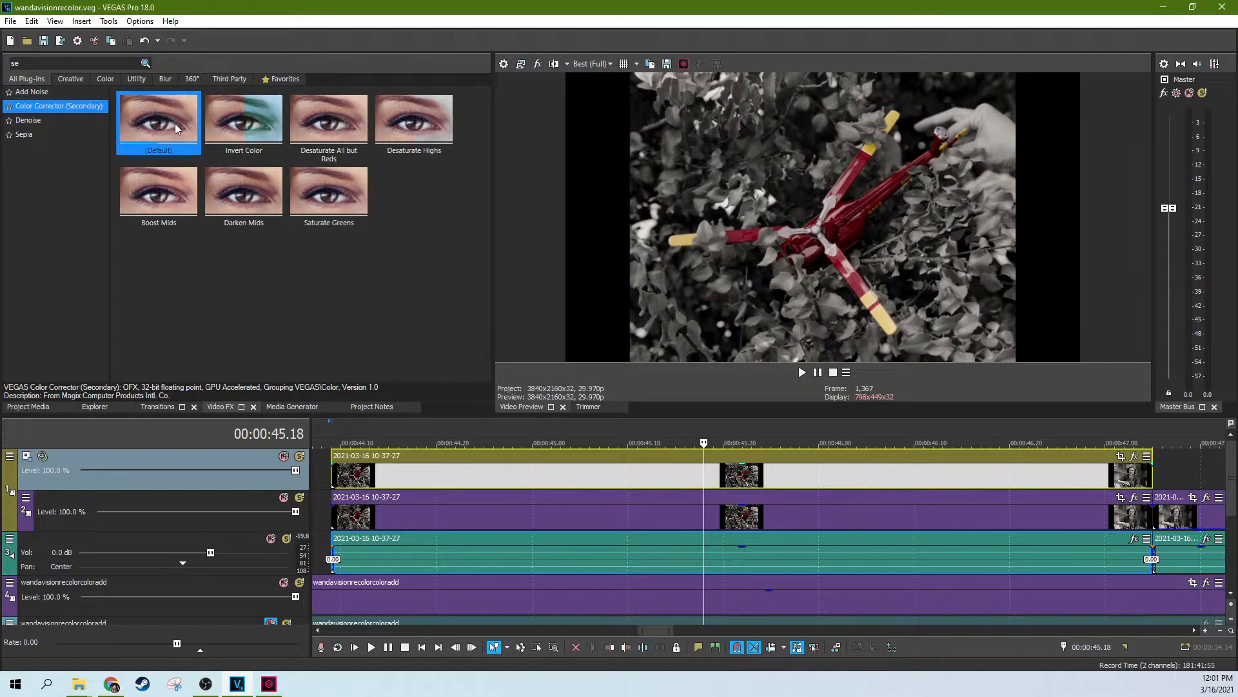
left_click_drag(175, 123, 671, 384)
left_click_drag(723, 476, 724, 476)
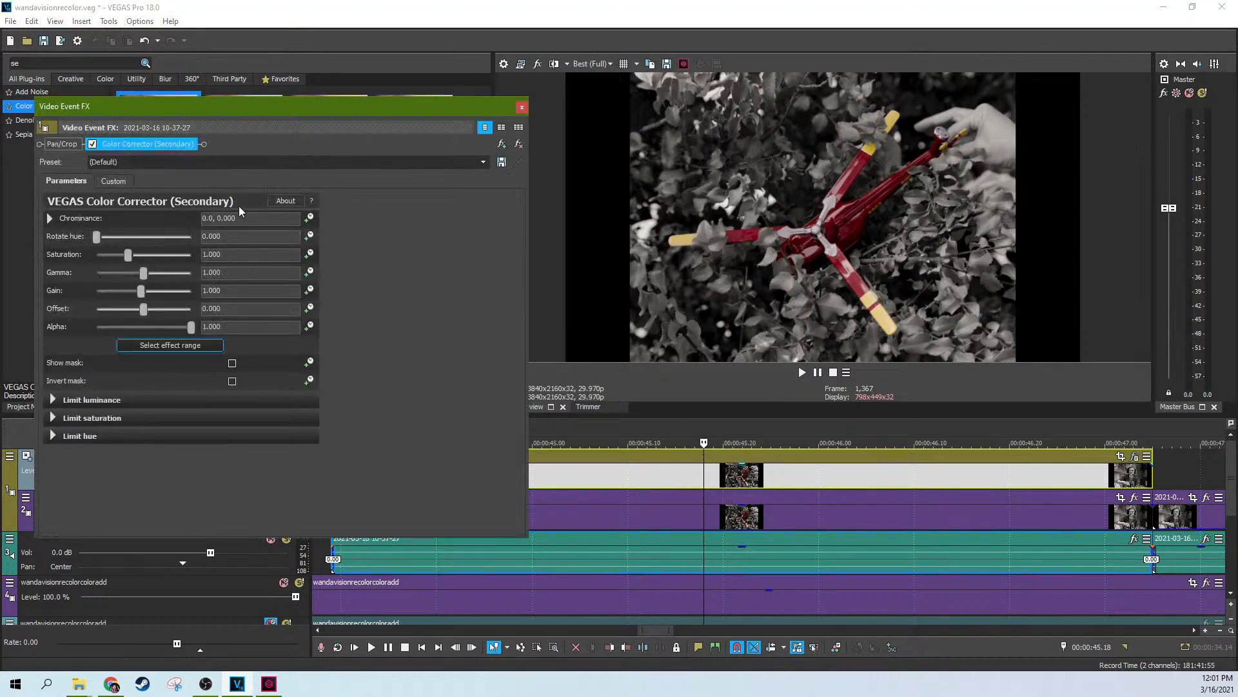
Sample the red of the helicopter's rotor blade as the effect range and turn on Show mask
left_click(157, 345)
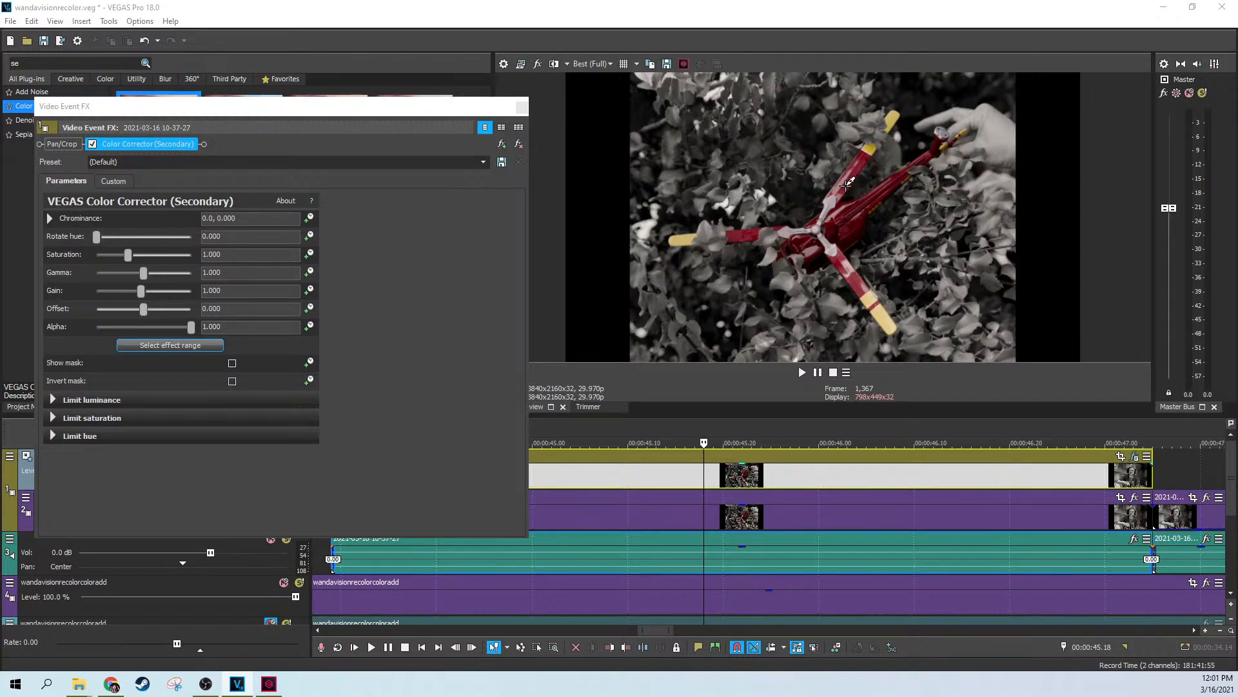
left_click(847, 186)
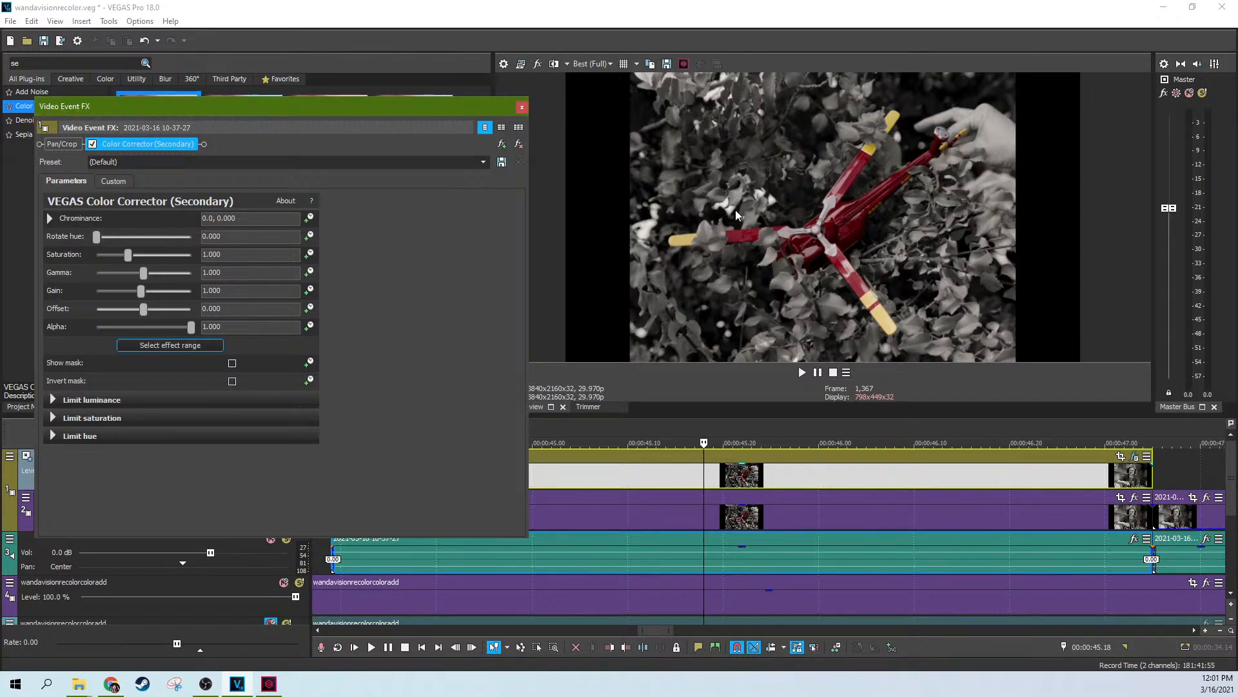
left_click(232, 363)
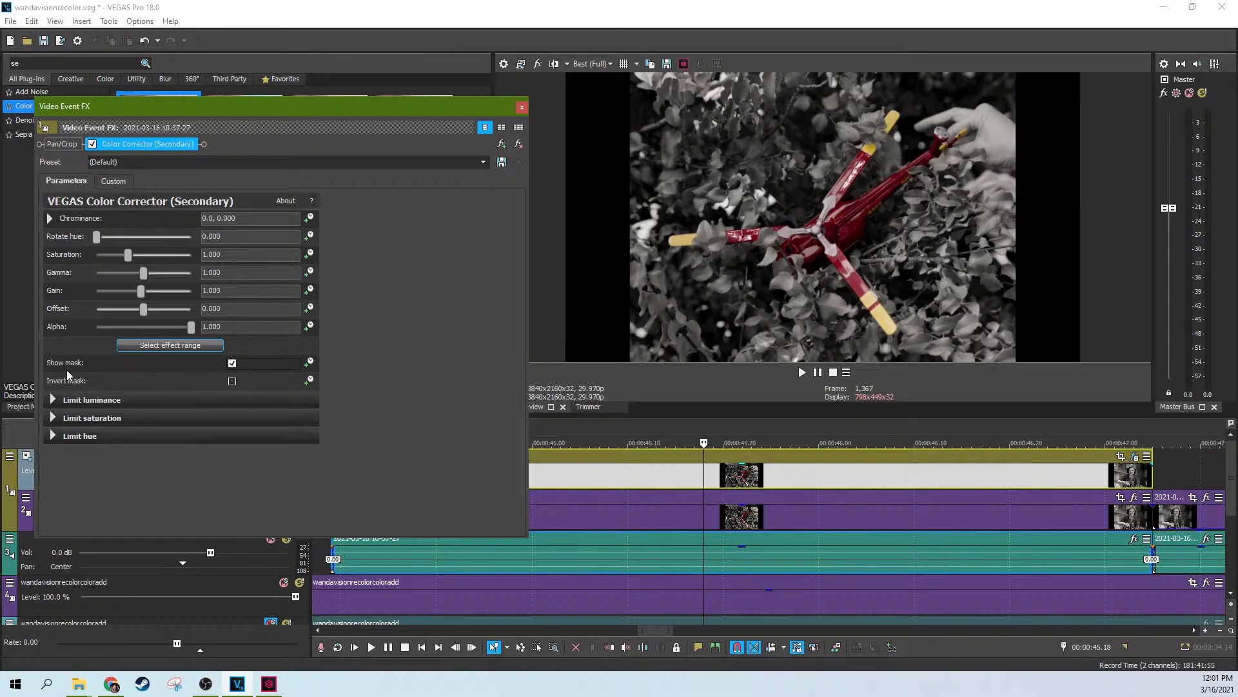
Disable the luminance limit and set its Low to 0.000 and its High to 143.980
left_click(55, 400)
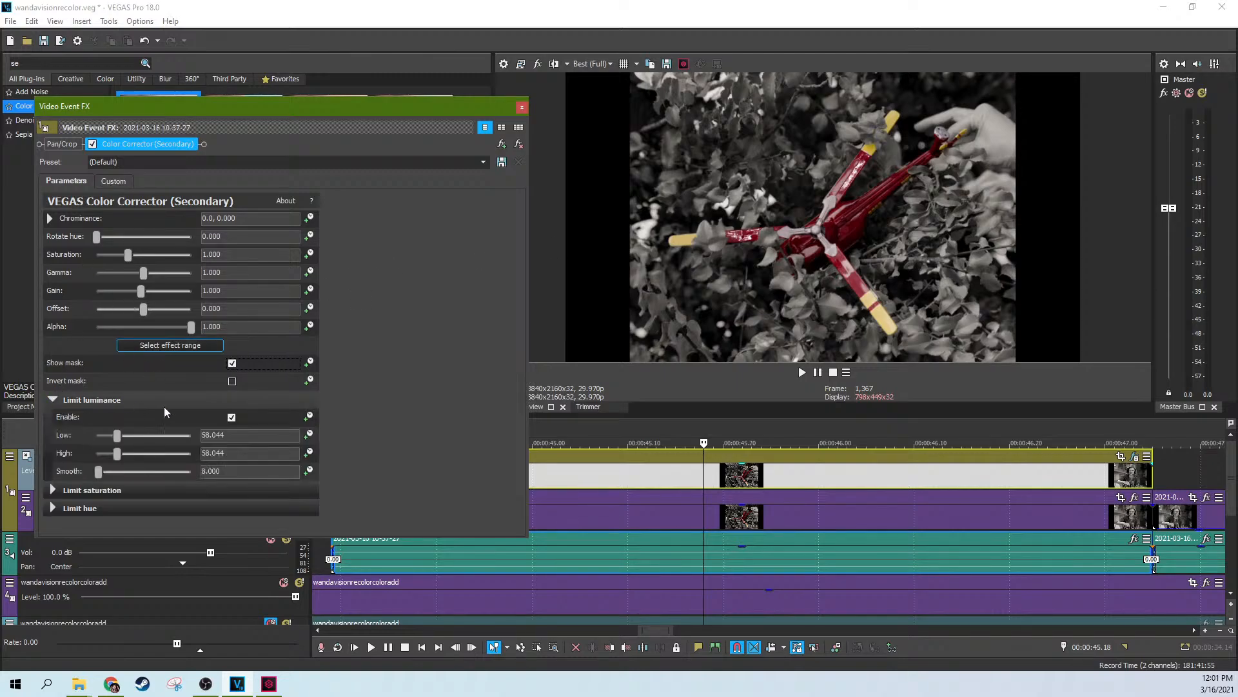
left_click(233, 417)
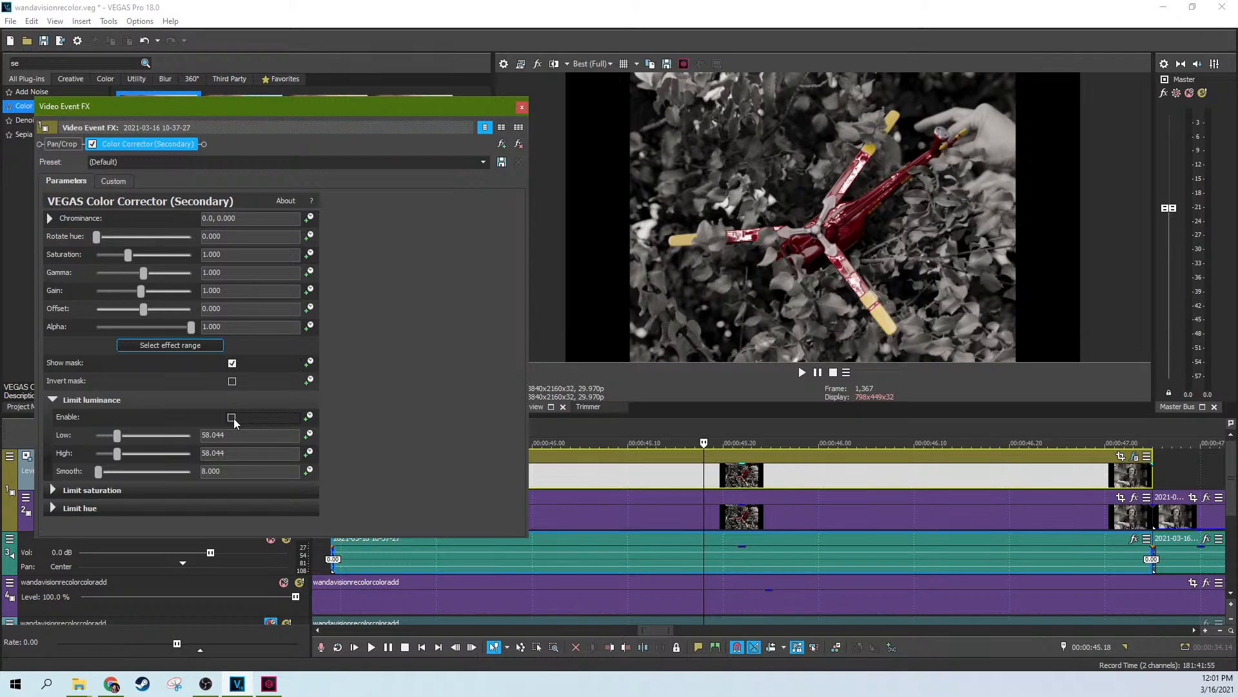
left_click_drag(117, 453, 149, 453)
left_click_drag(117, 435, 96, 437)
Set the enabled saturation limit's Low to 6.612 and High to 93.673, and raise the luminance limit's High further
left_click(52, 492)
scroll(331, 421, "down", 2)
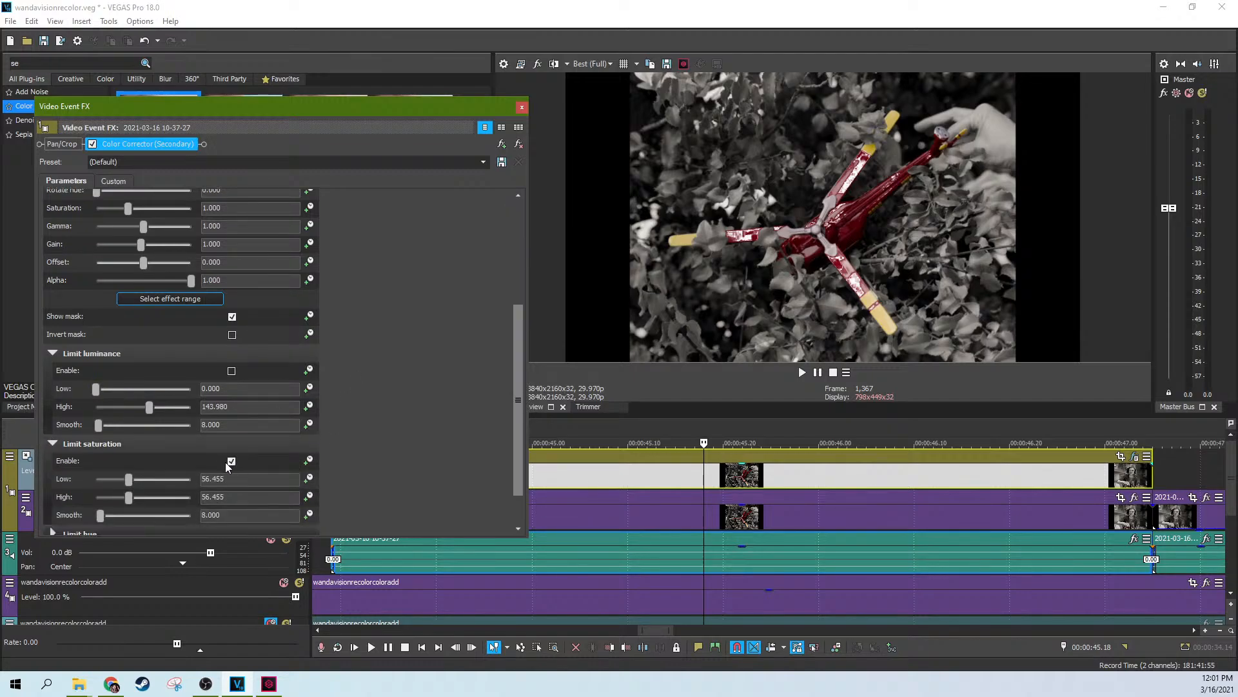
left_click(231, 461)
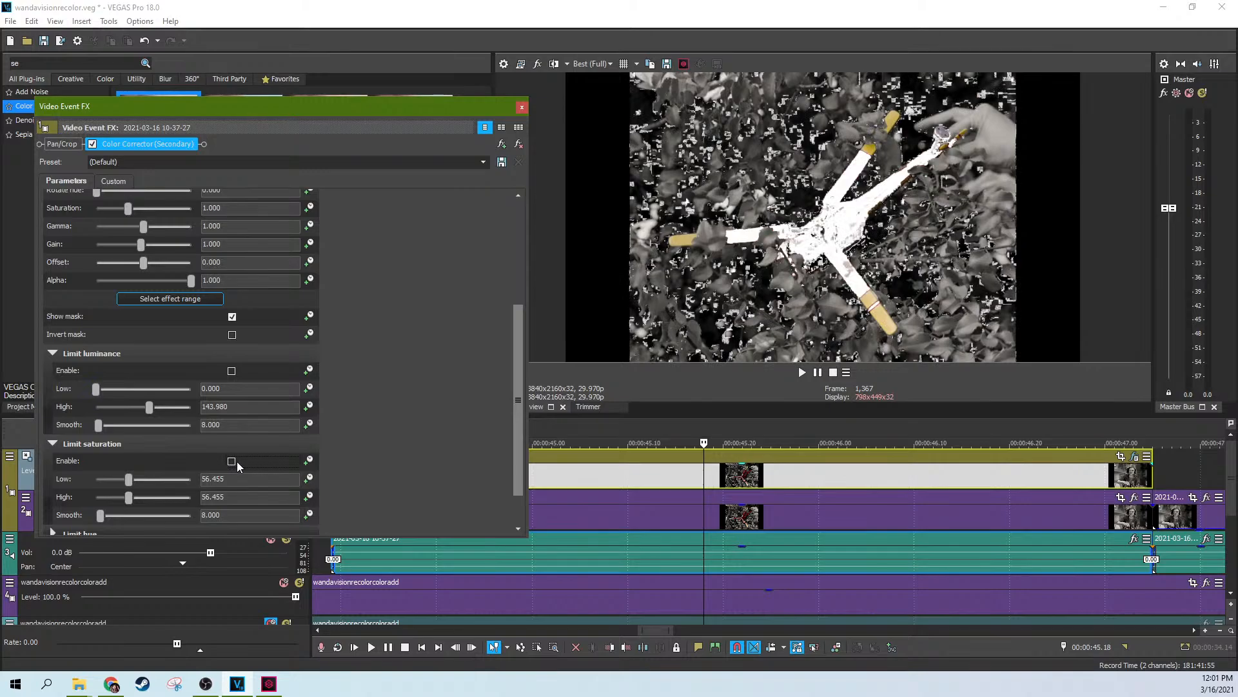
scroll(496, 379, "down", 1)
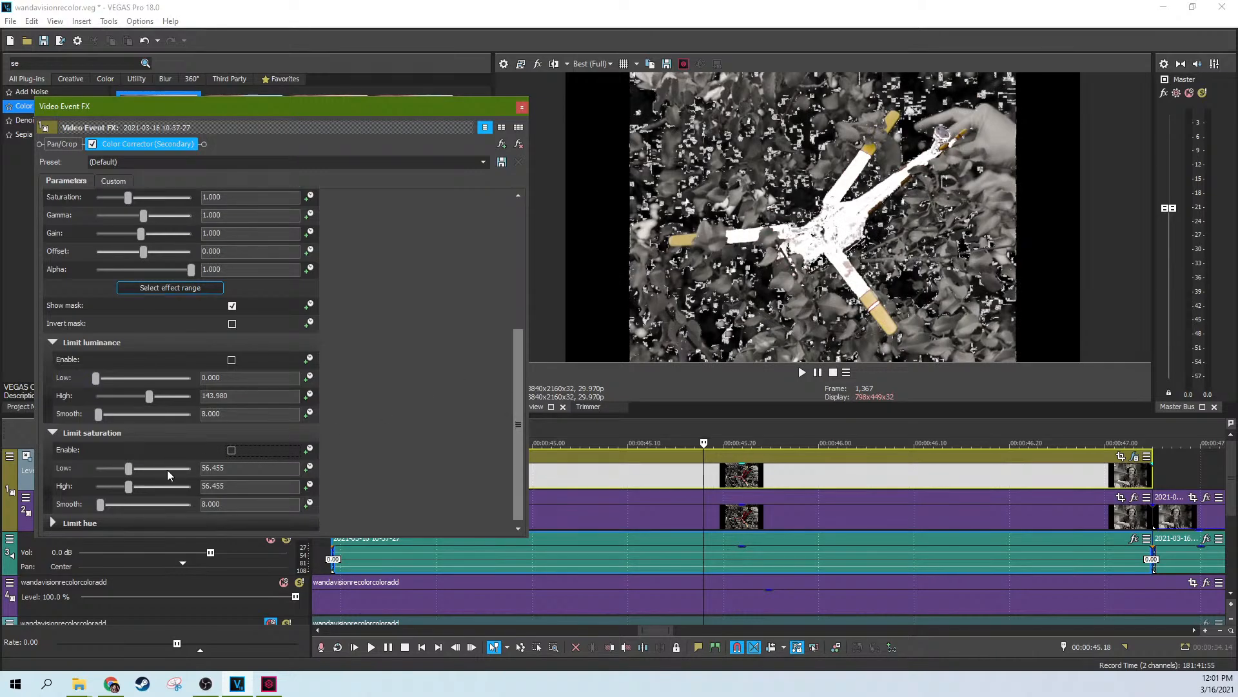
left_click_drag(134, 475, 109, 472)
left_click(232, 451)
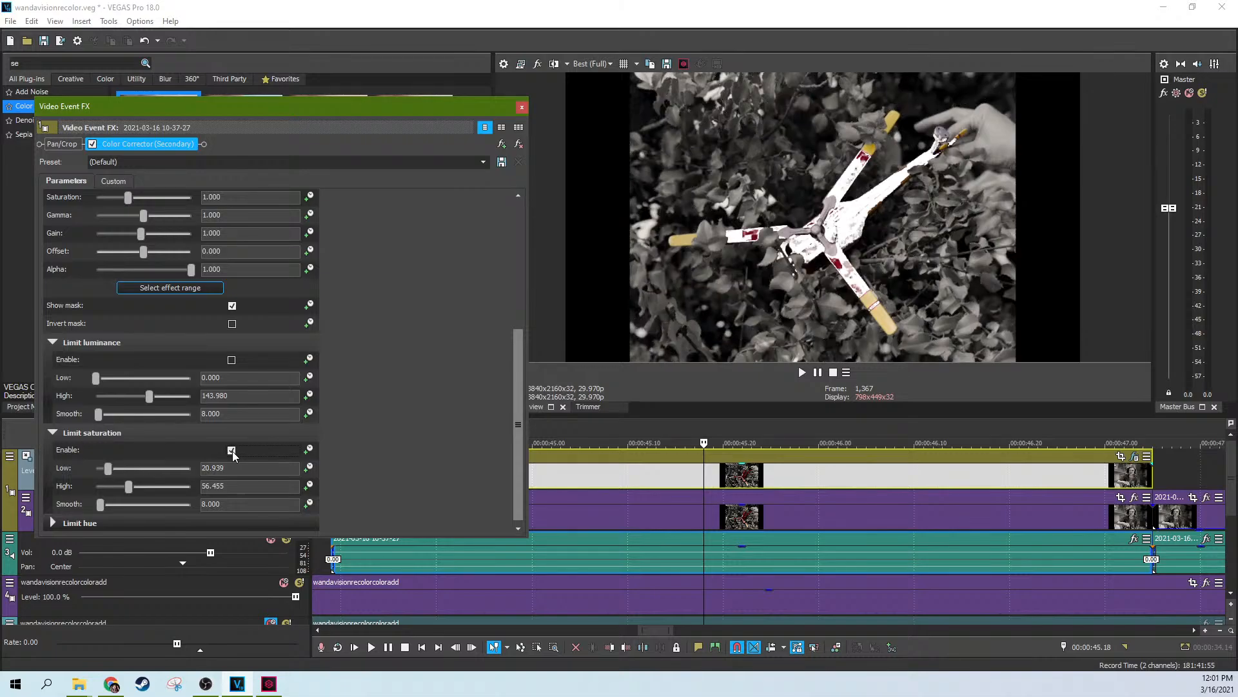
left_click_drag(107, 471, 105, 475)
mouse_move(103, 475)
left_mouse_down()
mouse_move(128, 487)
mouse_move(102, 491)
mouse_move(175, 488)
mouse_move(99, 477)
left_mouse_up()
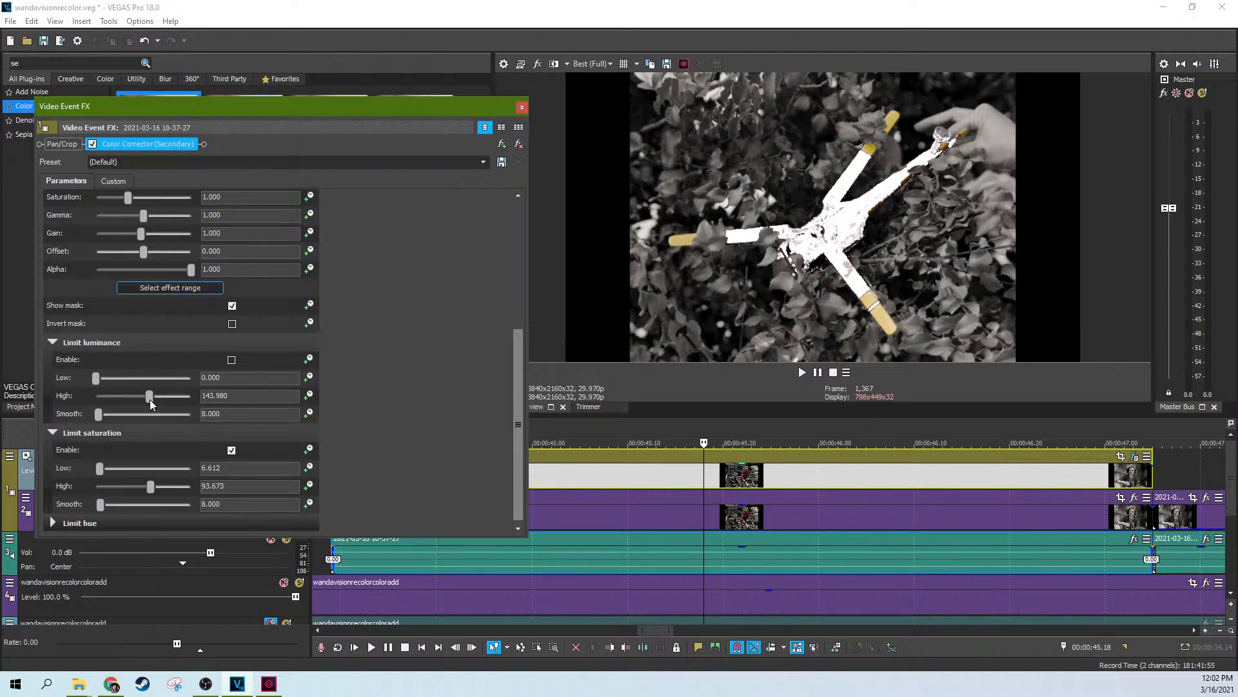
left_click_drag(150, 396, 169, 396)
left_click(521, 106)
Select the range 00:00:45.03 to 00:00:45.07 and examine the Sony XAVC / XAVC S render templates without rendering
left_click_drag(559, 433, 598, 433)
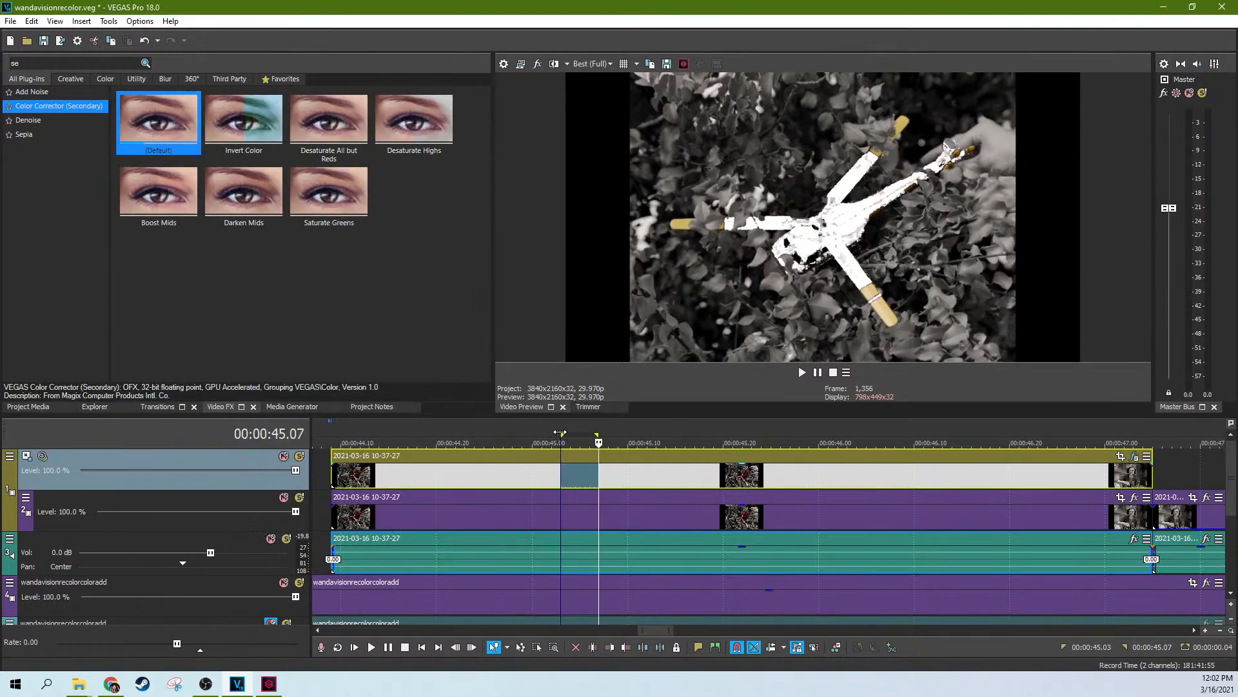
left_click(10, 21)
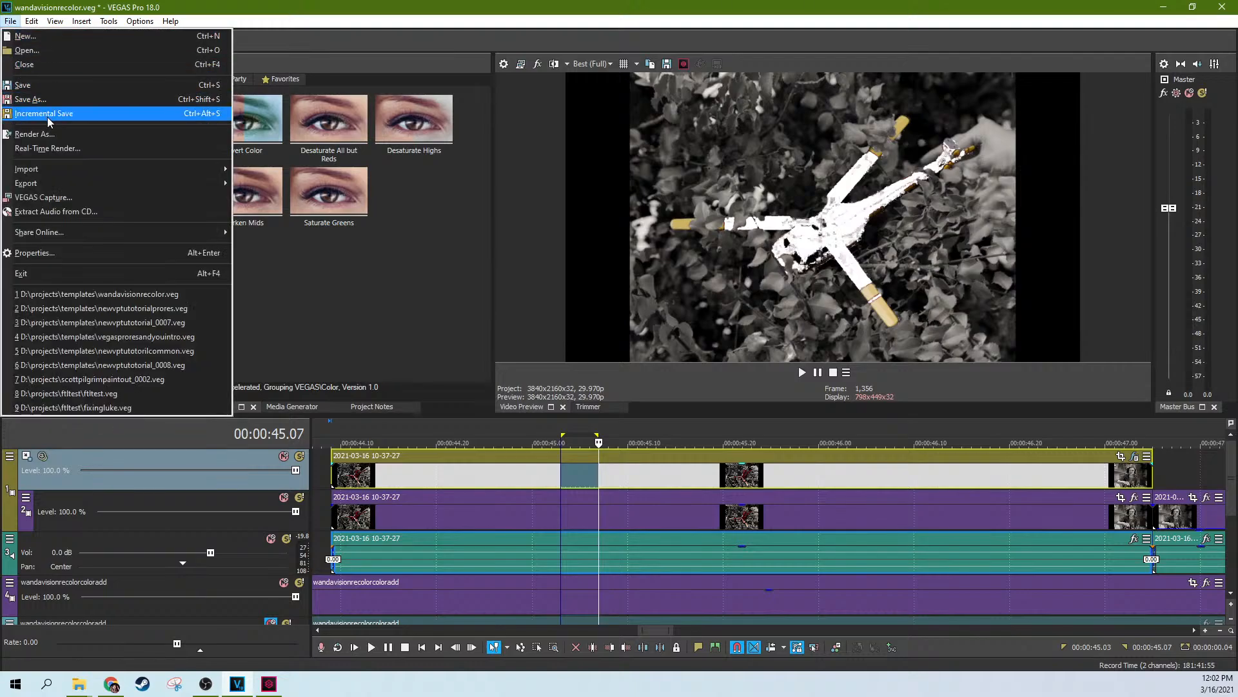
left_click(36, 133)
scroll(455, 317, "down", 5)
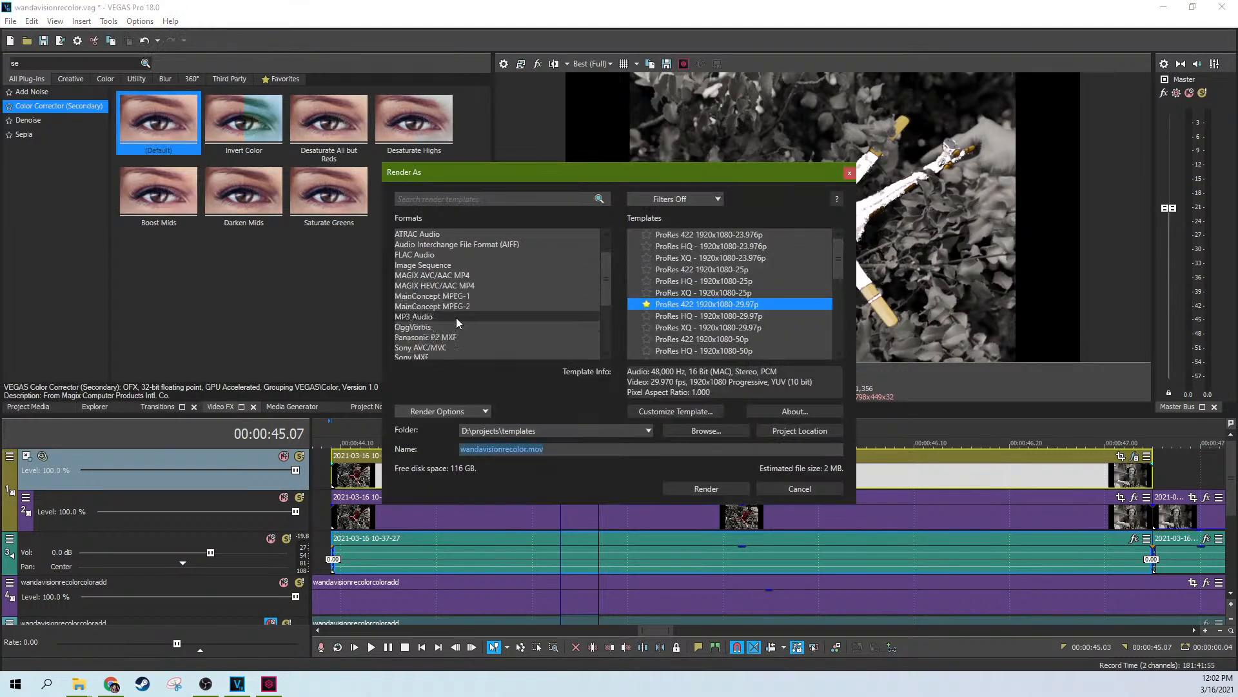
left_click(482, 295)
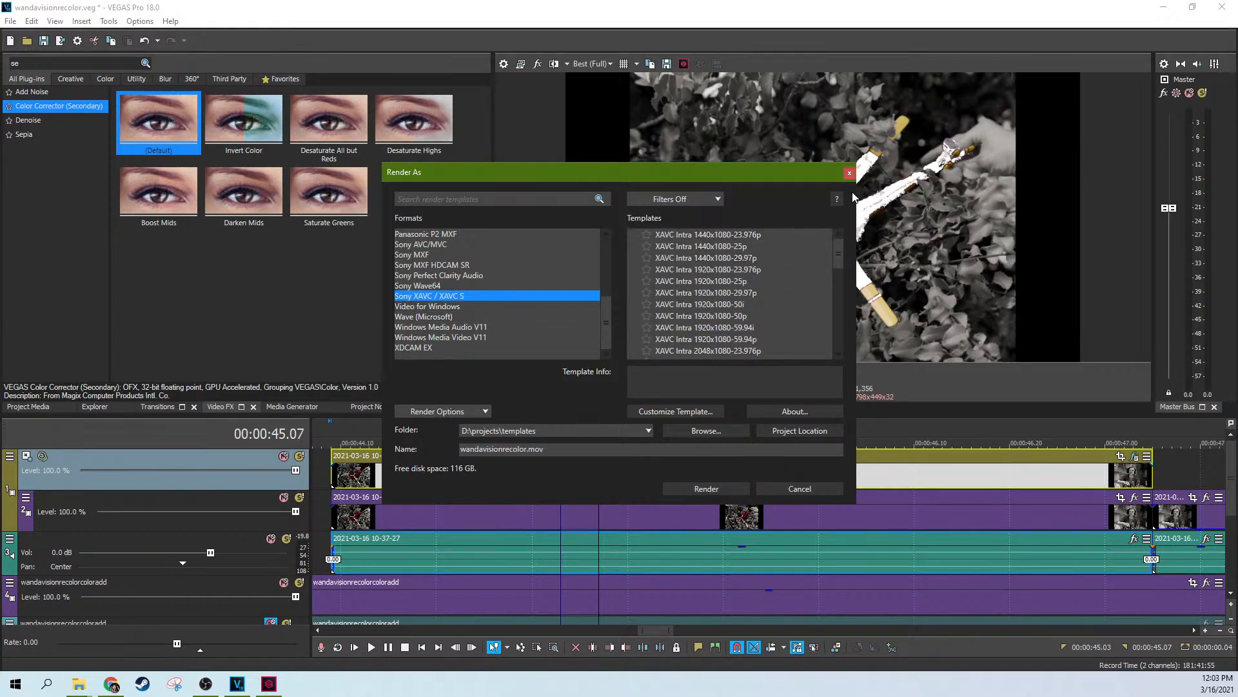
scroll(714, 293, "down", 15)
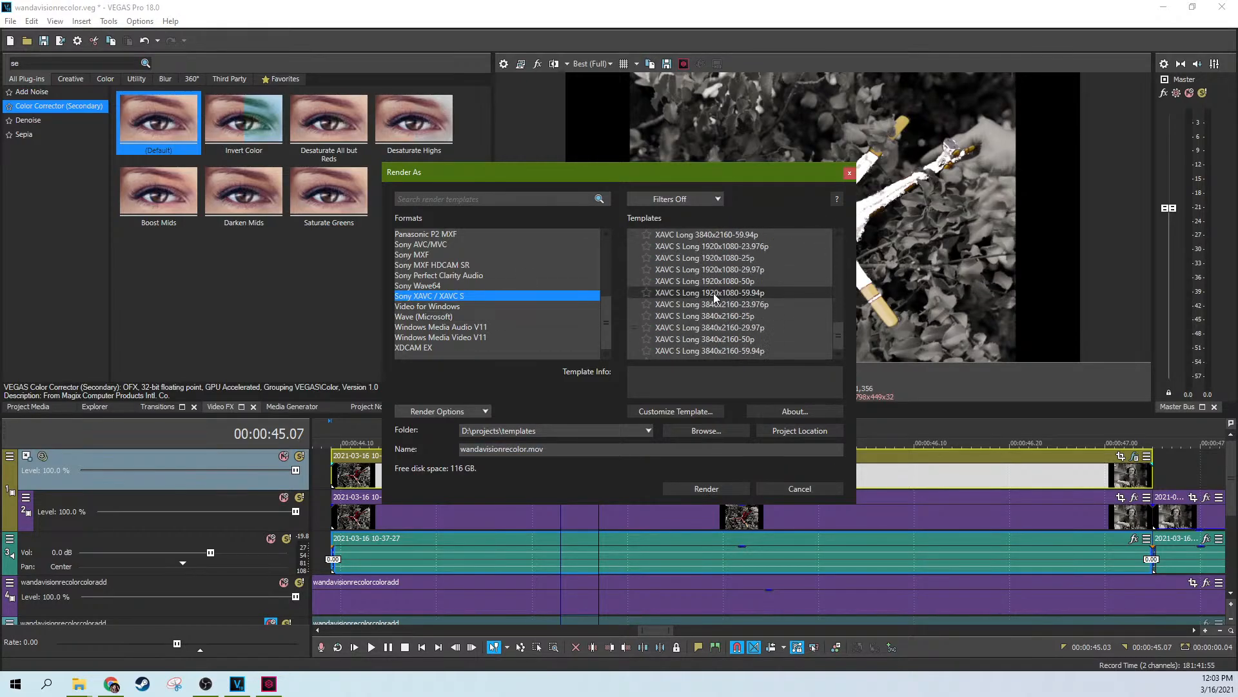
left_click(849, 172)
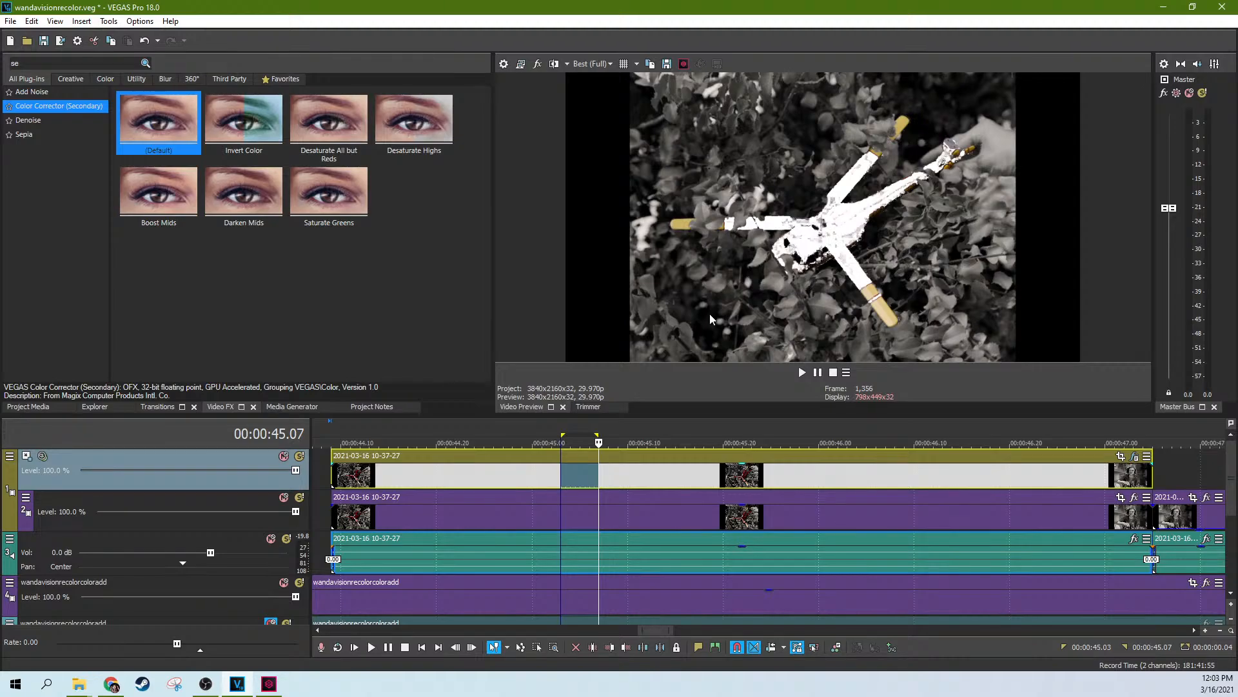
left_click(580, 444)
scroll(595, 460, "up", 6)
scroll(596, 459, "down", 5)
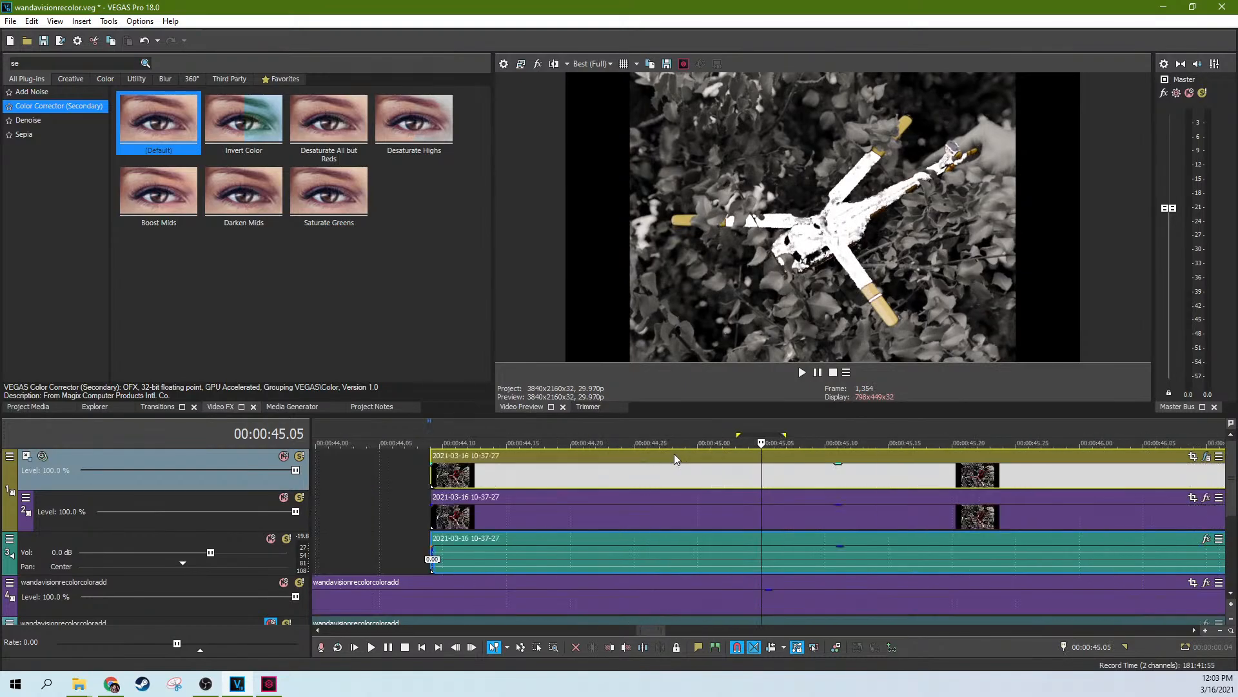
scroll(675, 454, "down", 2)
scroll(776, 455, "down", 2)
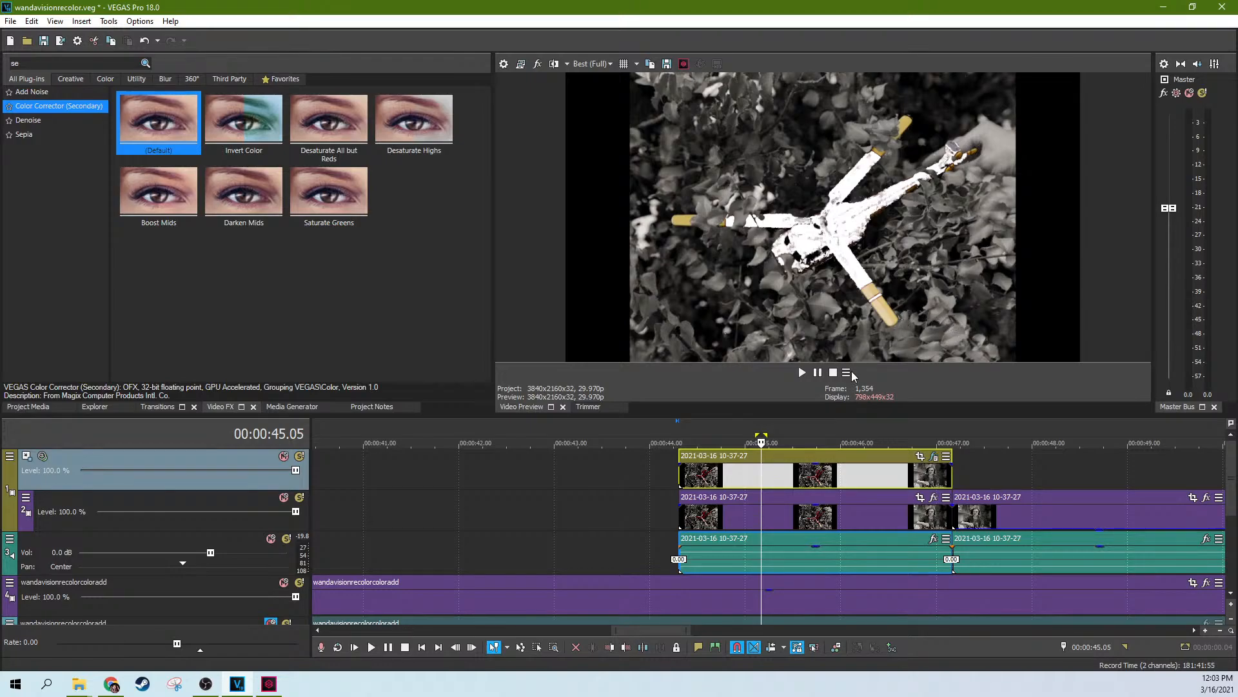
scroll(779, 449, "up", 10)
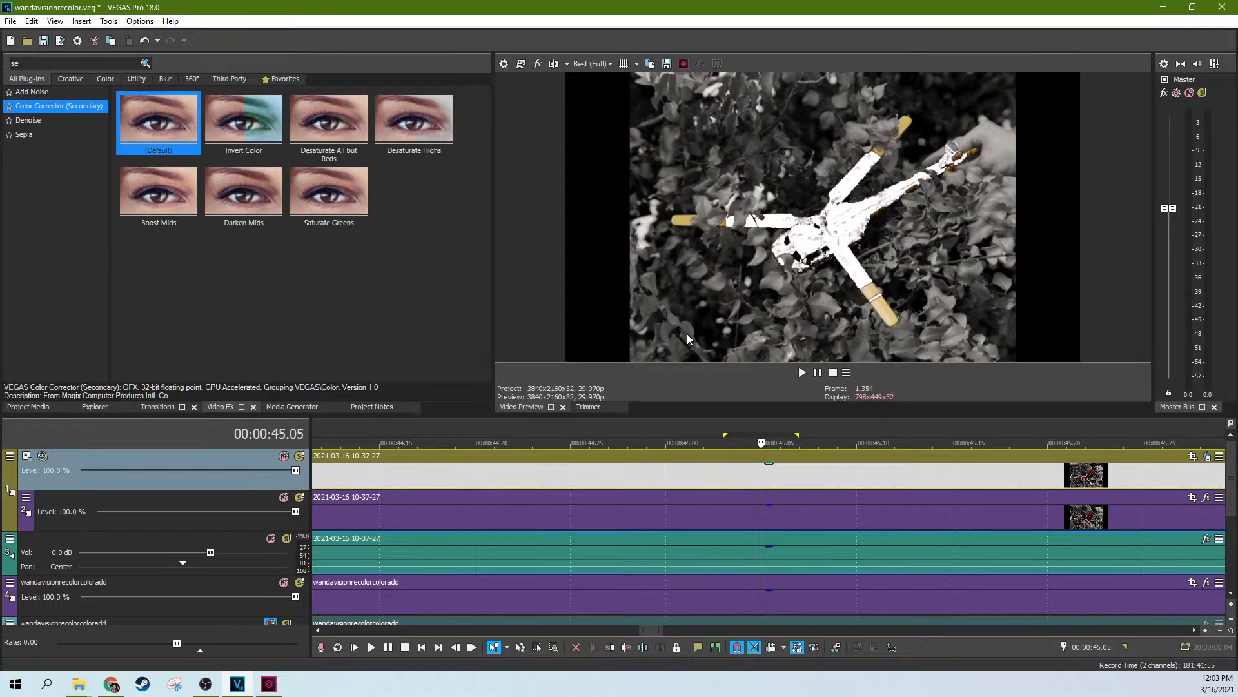
Switch to VEGAS Movie Studio 17.0 Platinum and close its welcome window
key("alt+Tab")
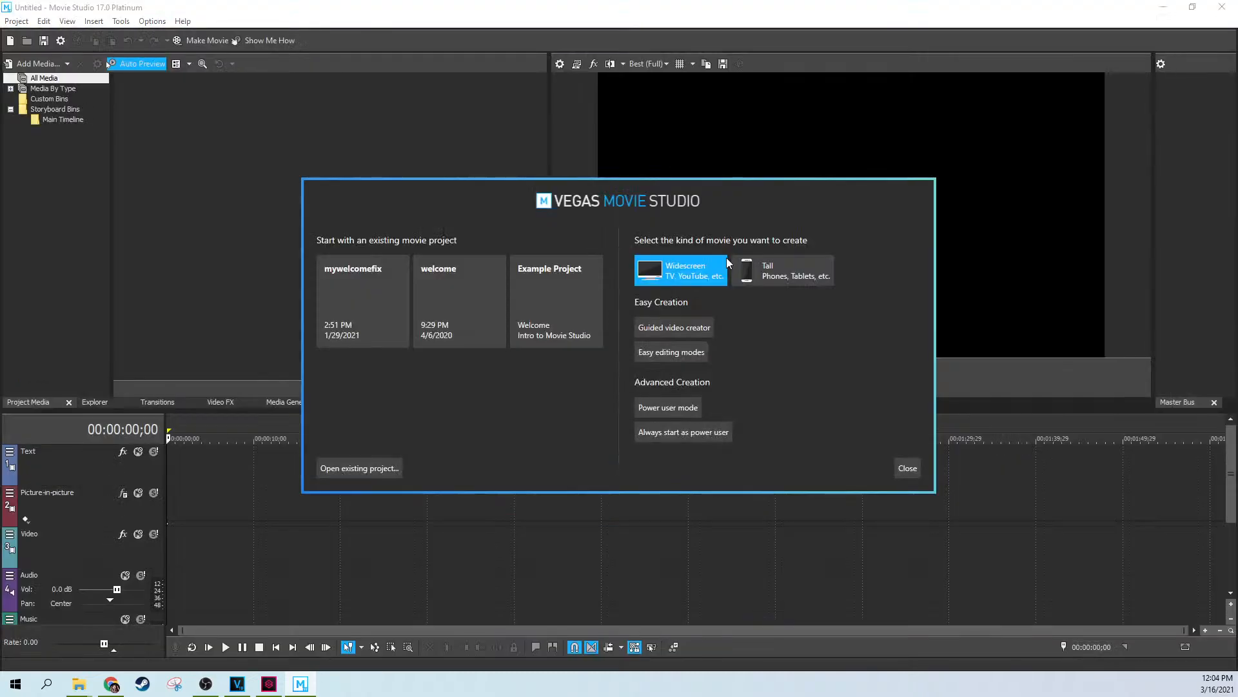
left_click(907, 468)
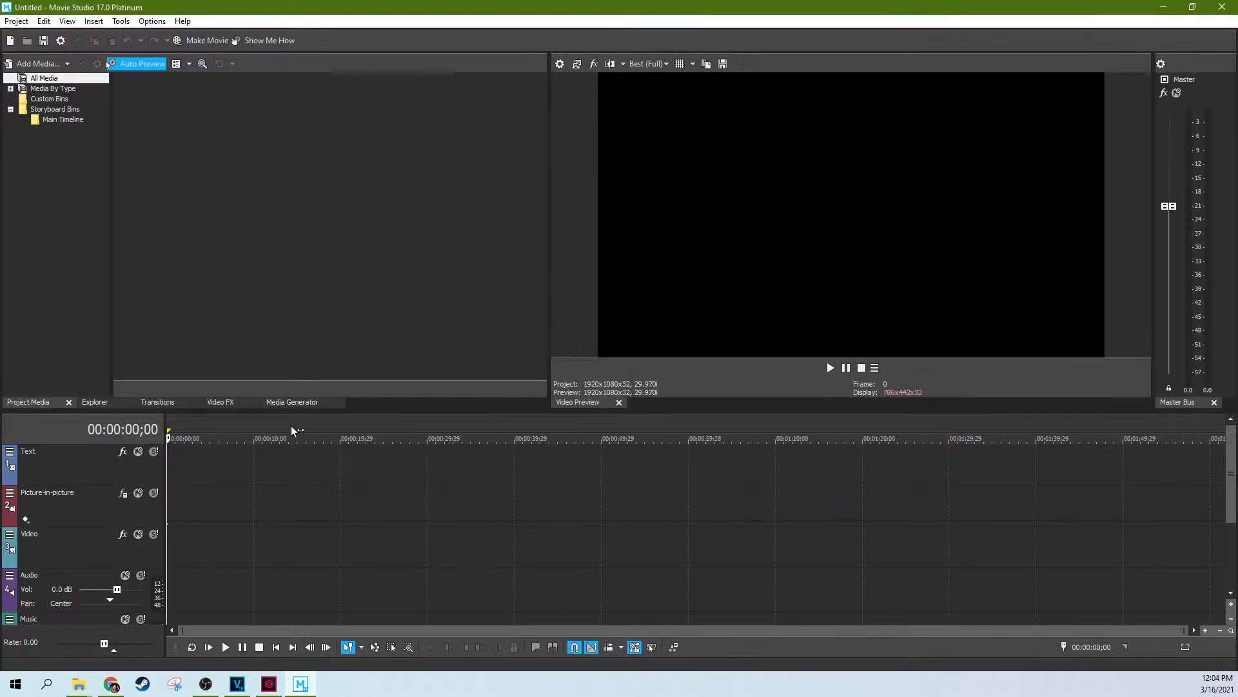
Browse the Movie Studio video effects list and show the presets of Color Corrector (Secondary)
left_click(273, 478)
left_click(220, 401)
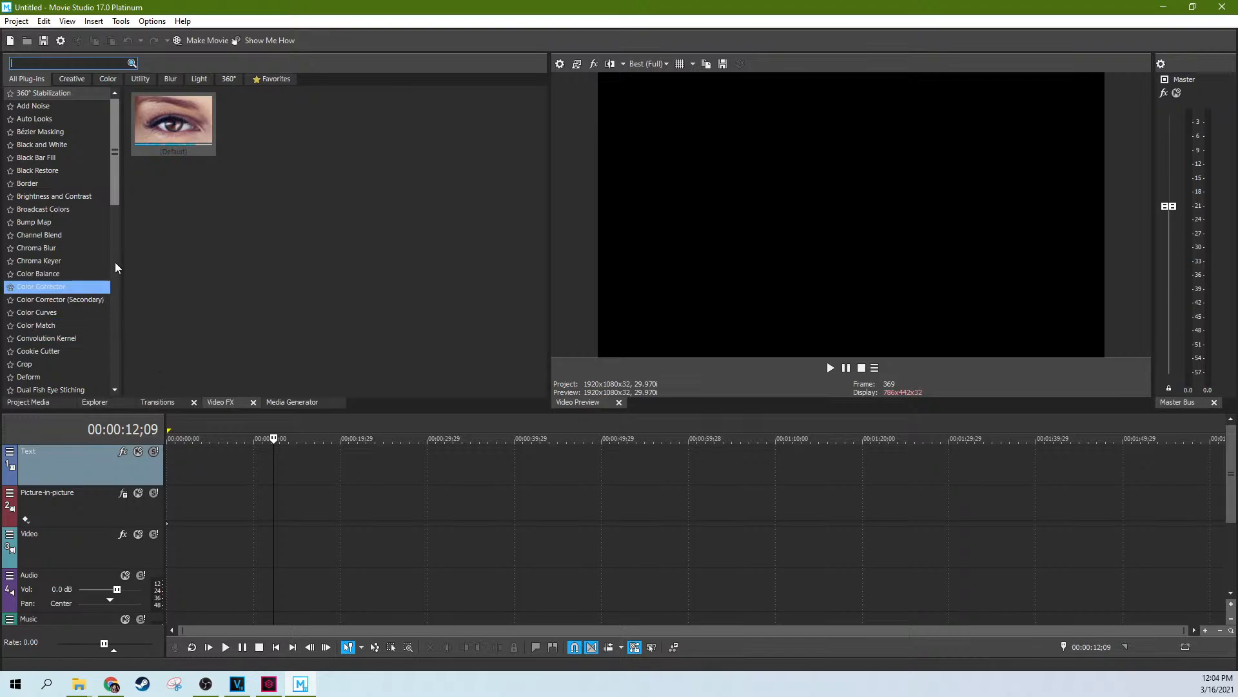
scroll(112, 213, "down", 1)
left_click_drag(112, 213, 118, 177)
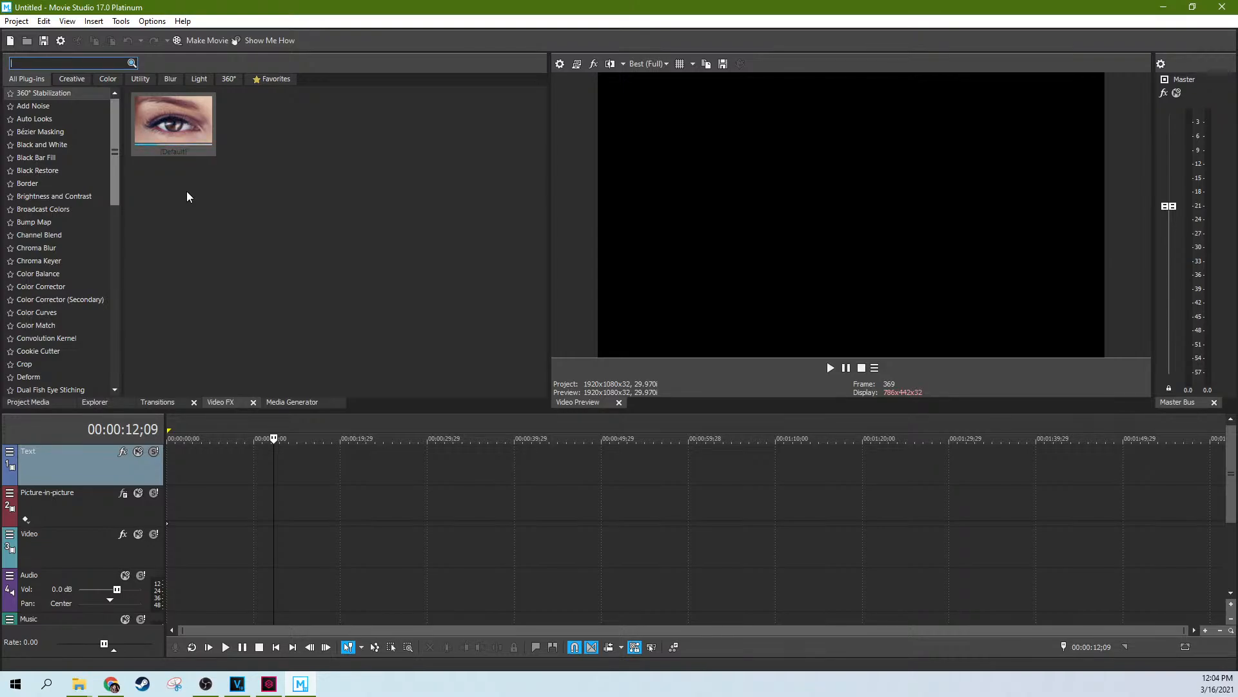
scroll(89, 269, "down", 6)
scroll(88, 267, "up", 6)
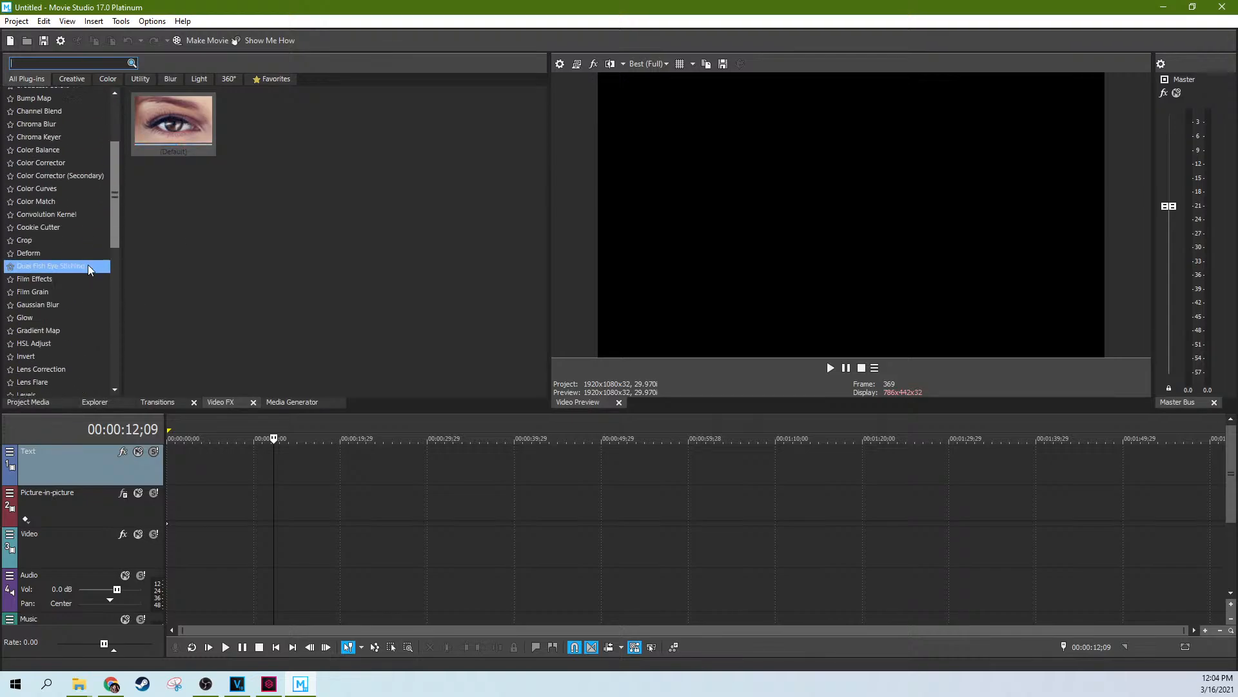
left_click(97, 299)
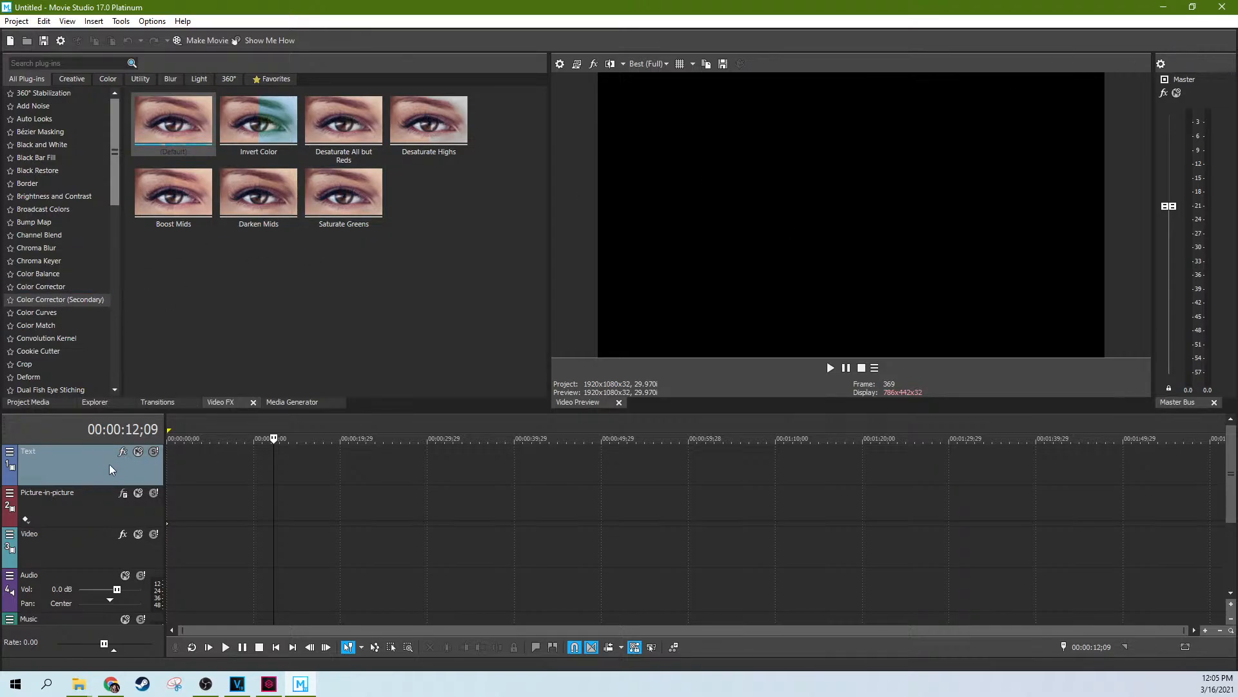
Examine the compositing mode and parent/child options of the Text track, and close Movie Studio to return to VEGAS Pro
left_click(9, 451)
mouse_move(104, 482)
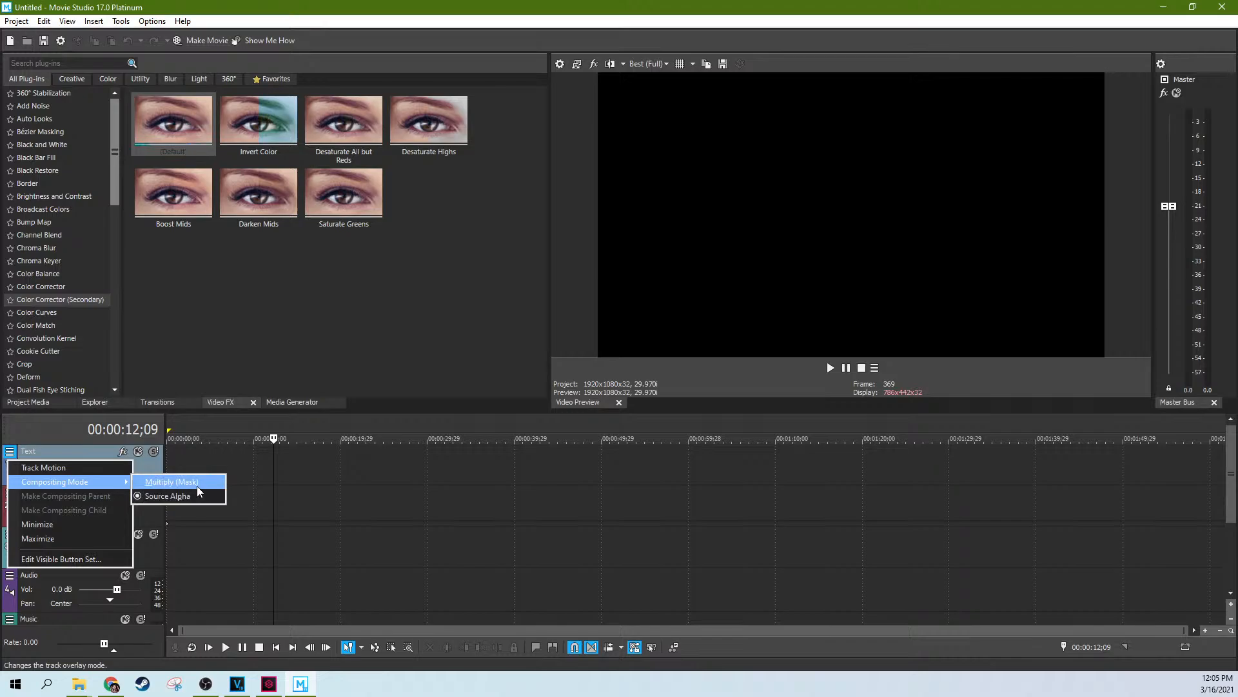
left_click(311, 475)
left_click(293, 478)
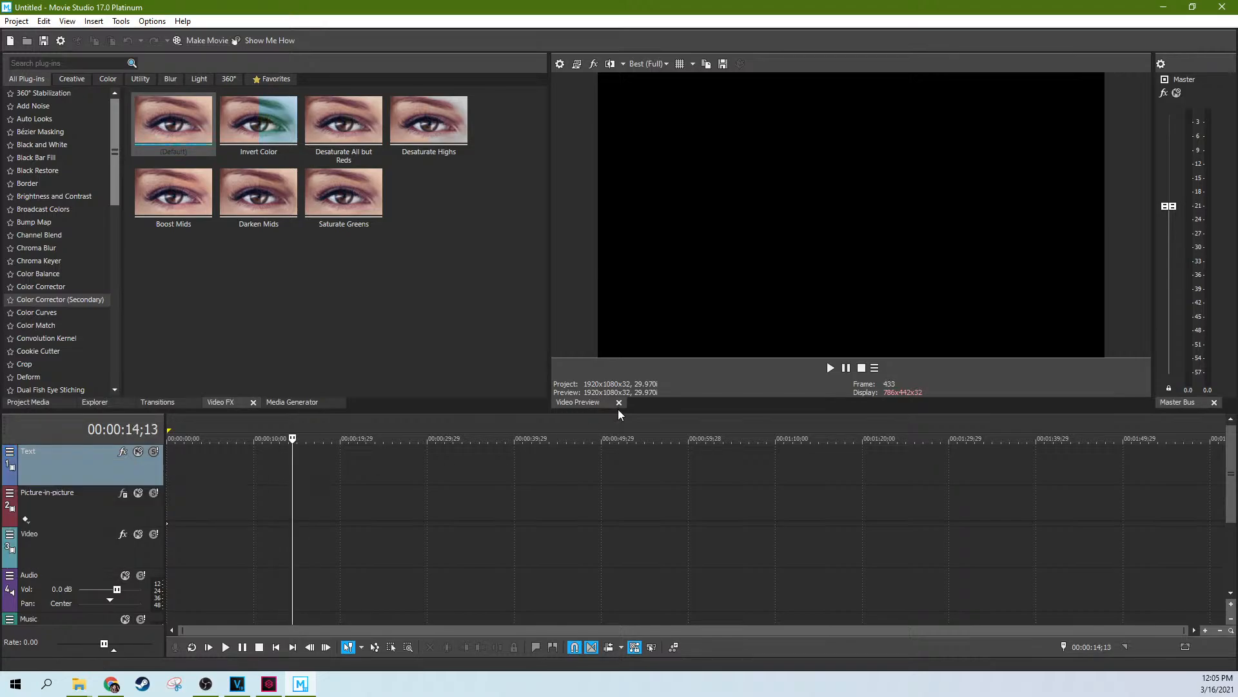
left_click(1221, 7)
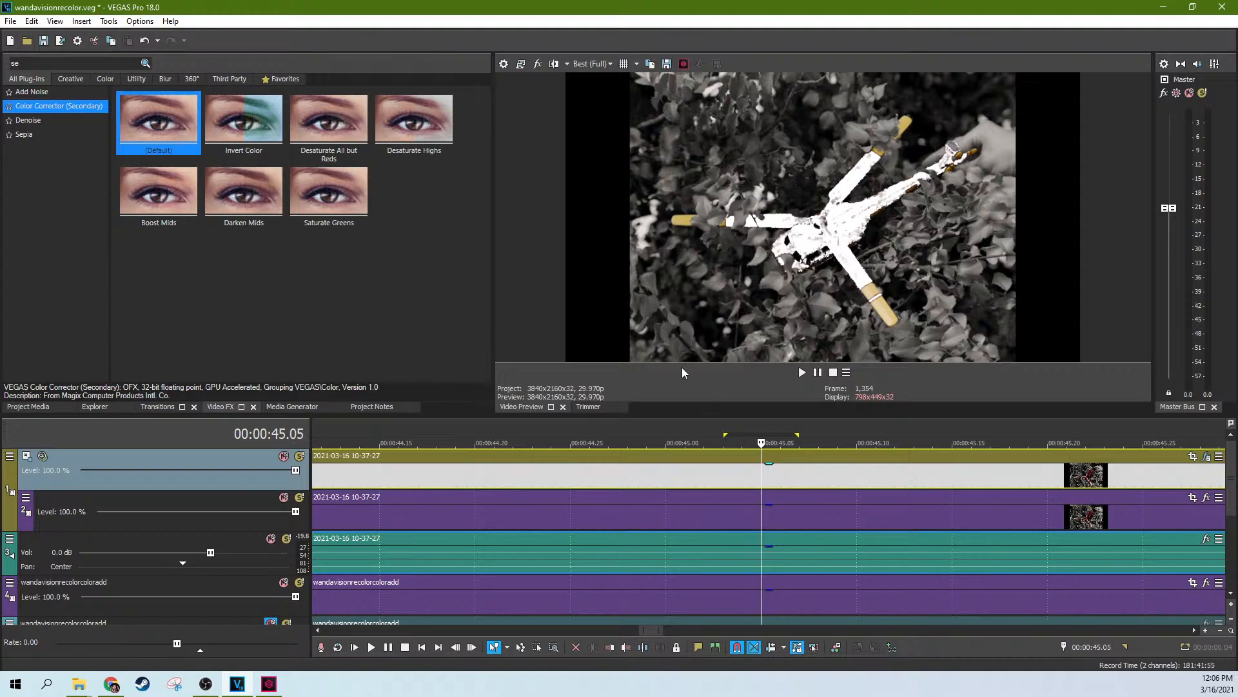
Open the Color Corrector (Secondary) effect of the parent track's event and compare the mask with the saturation limit off and on
scroll(986, 439, "down", 2)
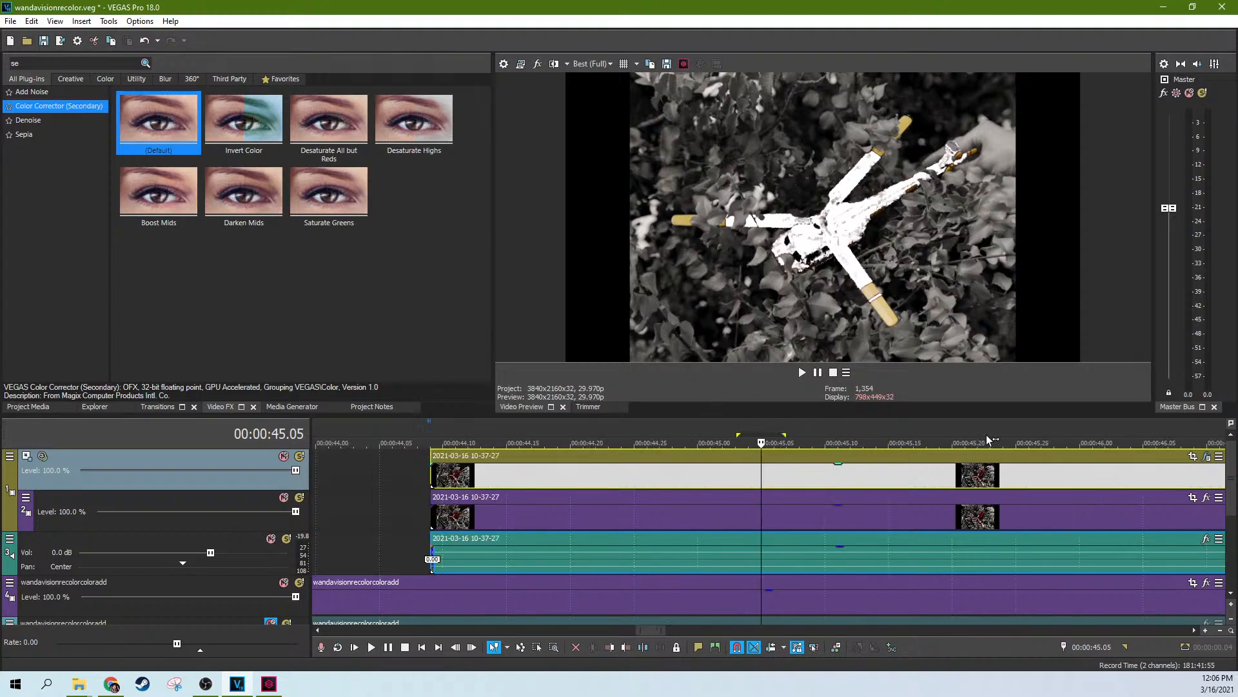
left_click(1207, 456)
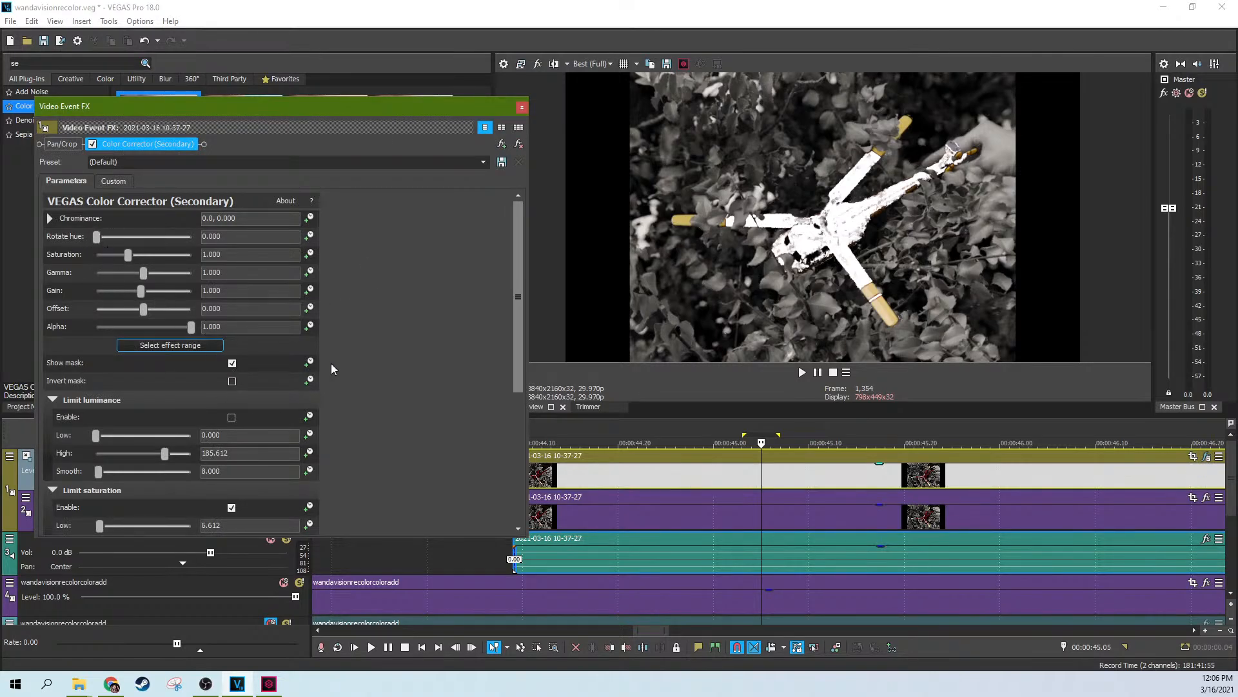
scroll(331, 362, "down", 2)
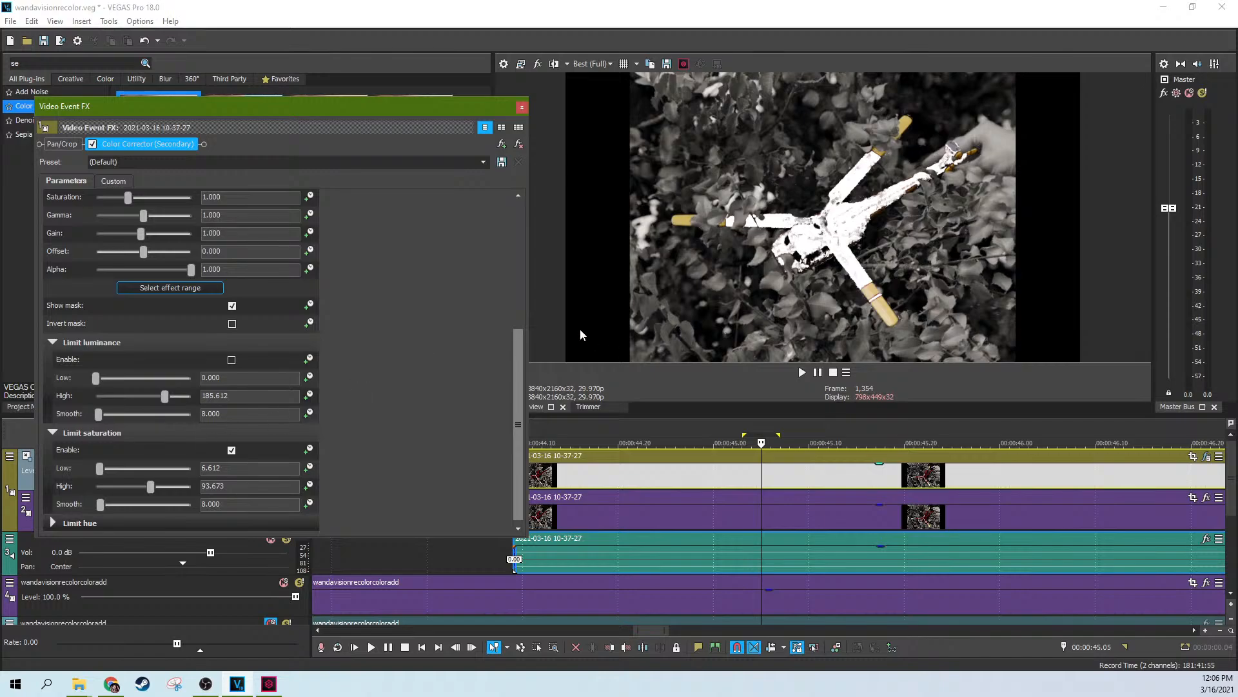
left_click_drag(518, 423, 517, 426)
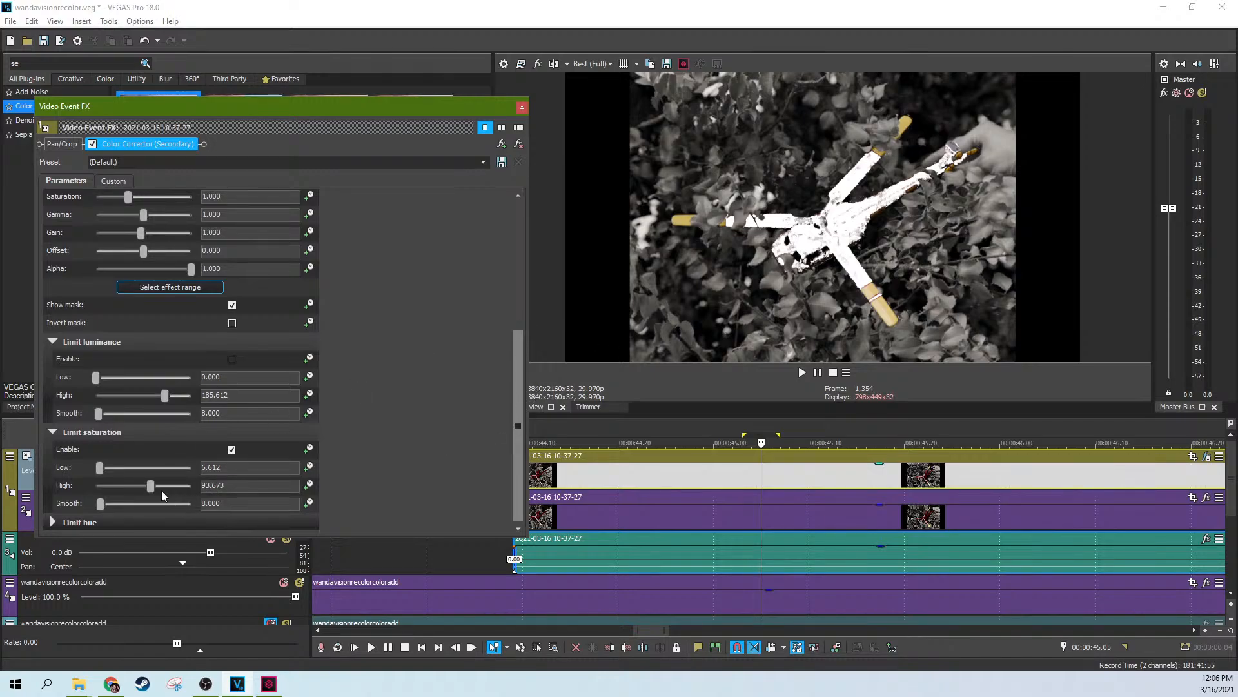
left_click(234, 450)
left_click(234, 450)
Set the enabled saturation limit's Low to 7.714, High to 162.000 and Smooth to 65.020
mouse_move(146, 486)
left_mouse_down()
mouse_move(181, 488)
mouse_move(149, 488)
left_mouse_up()
double_click(149, 488)
left_click(232, 450)
left_click(232, 449)
left_click_drag(99, 469, 102, 471)
mouse_move(190, 485)
left_mouse_down()
mouse_move(166, 487)
mouse_move(193, 486)
left_mouse_up()
left_click_drag(99, 508, 134, 505)
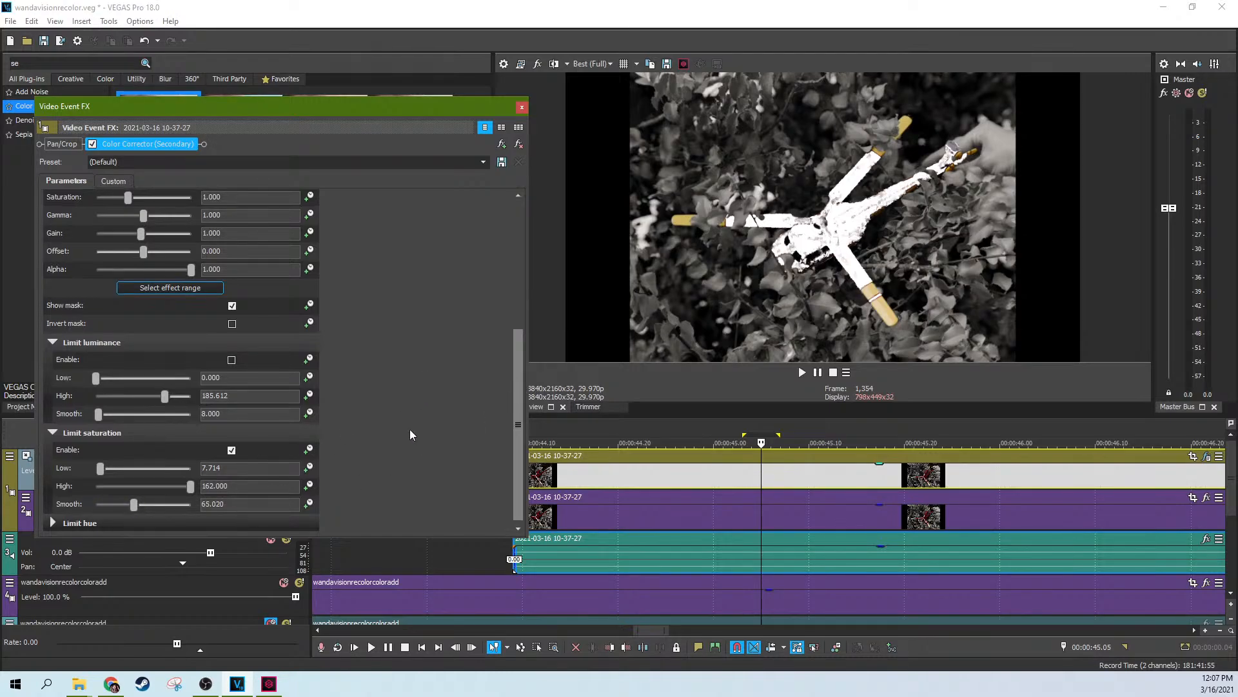
Expand the Limit hue settings, disable the hue limit and set its Center to 112.653
left_click(53, 523)
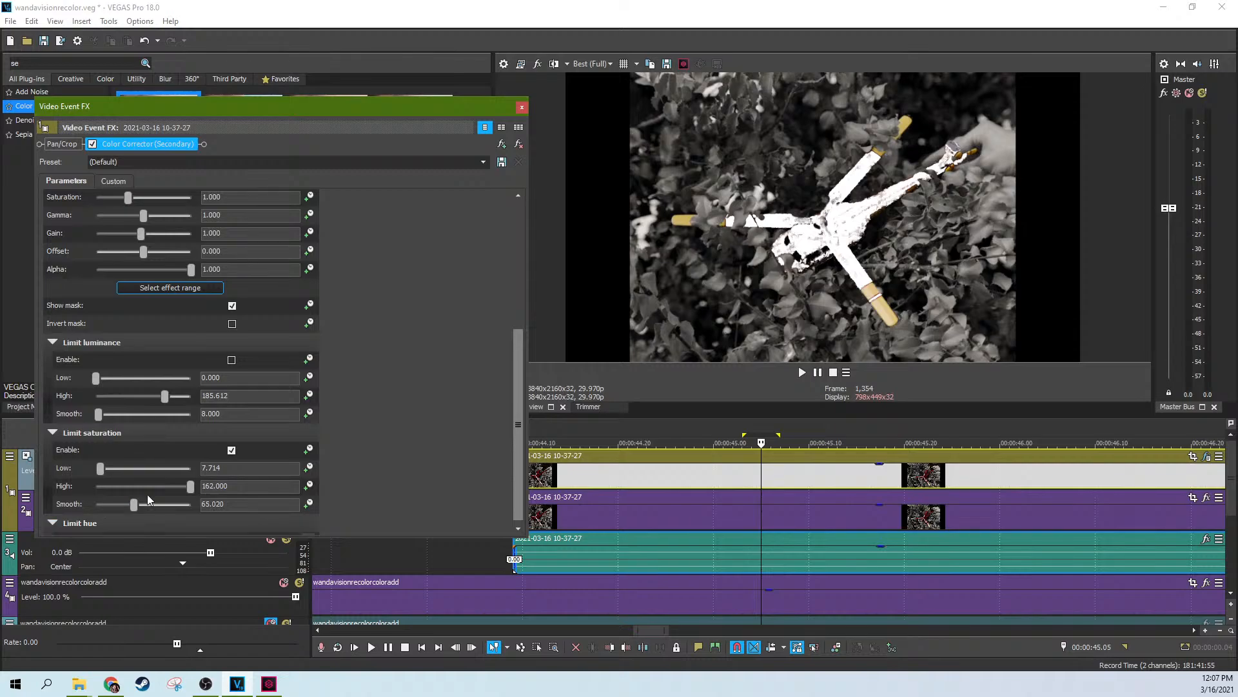
left_click_drag(520, 371, 501, 478)
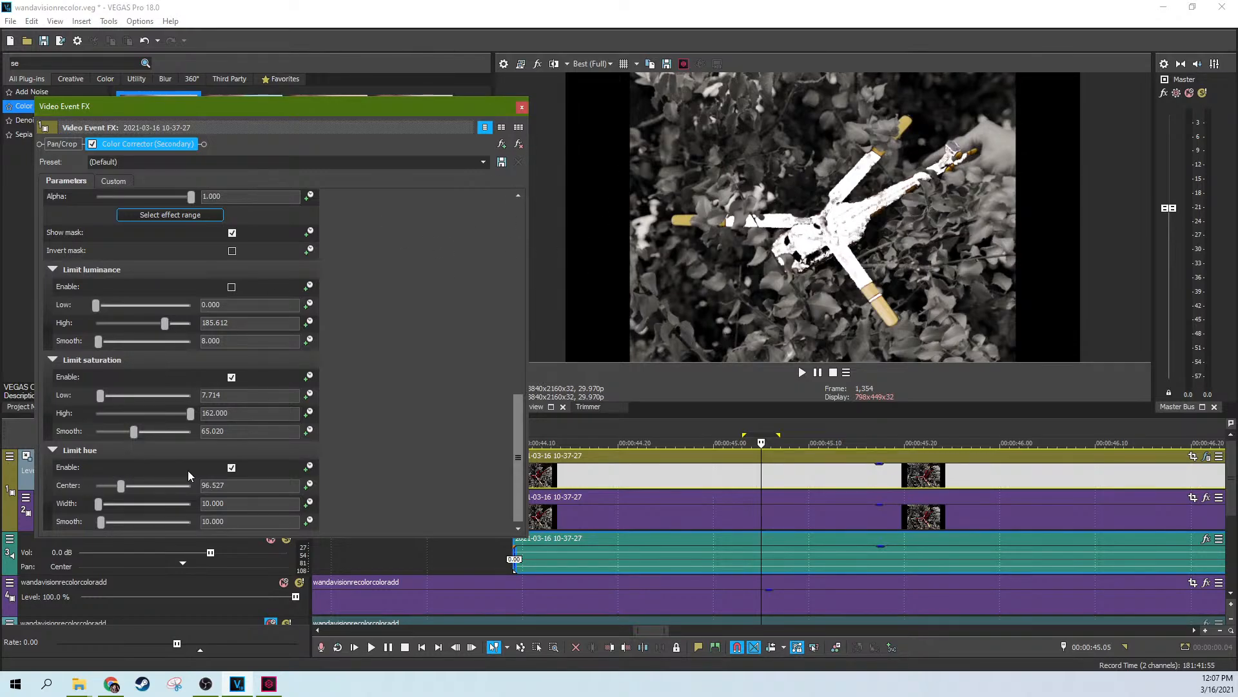
left_click(232, 468)
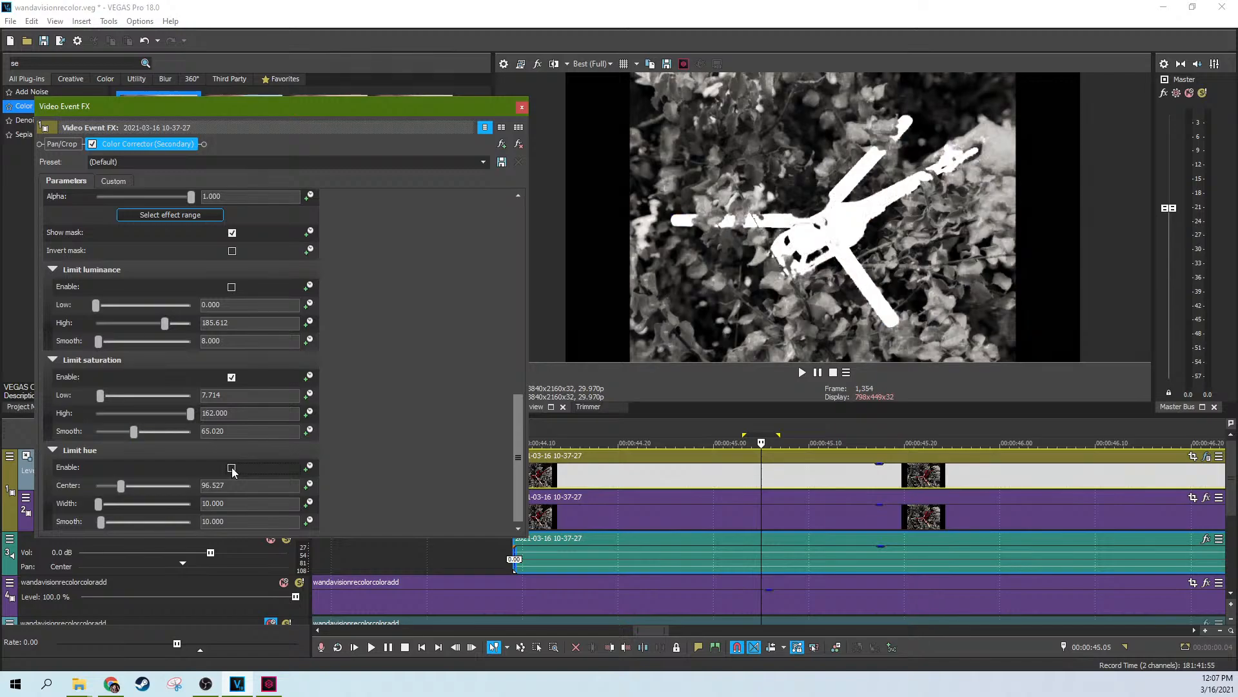
left_click(232, 468)
left_click(232, 468)
left_click_drag(120, 487, 129, 487)
Set the saturation limit's Low to 4.408, keep High at 162.000 and set Smooth to 0.000
left_click_drag(100, 400, 98, 399)
mouse_move(187, 412)
left_mouse_down()
mouse_move(153, 418)
mouse_move(210, 415)
left_mouse_up()
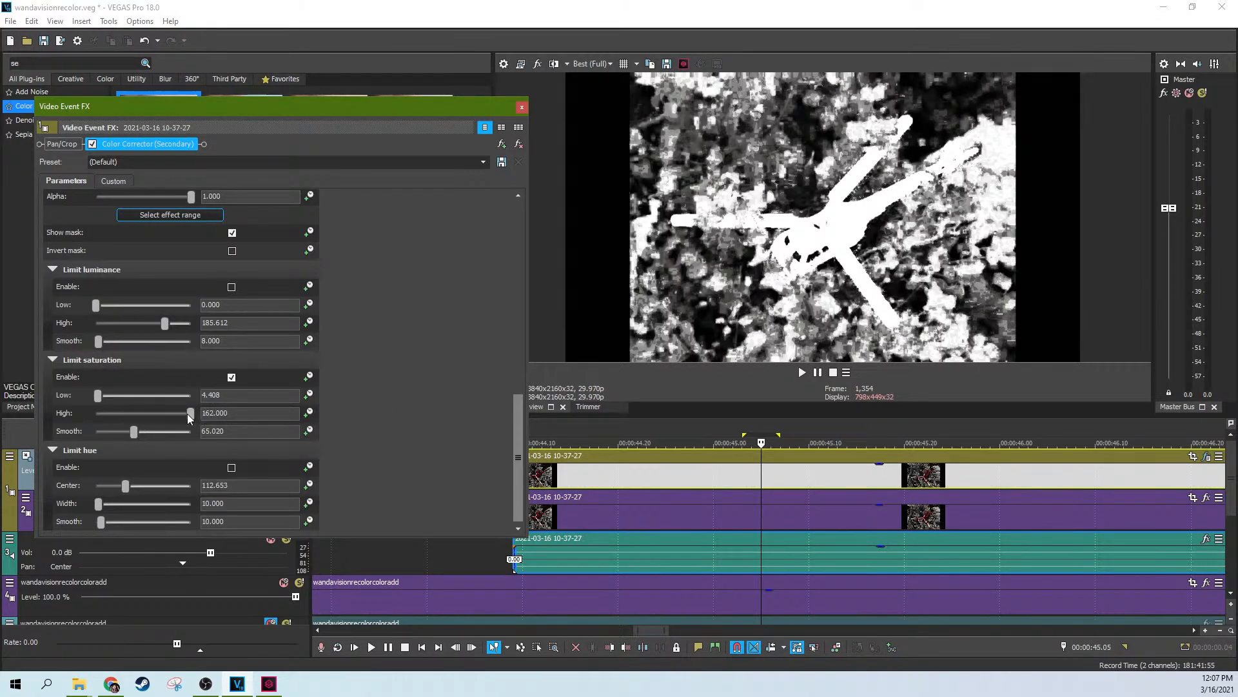
left_click_drag(127, 431, 86, 434)
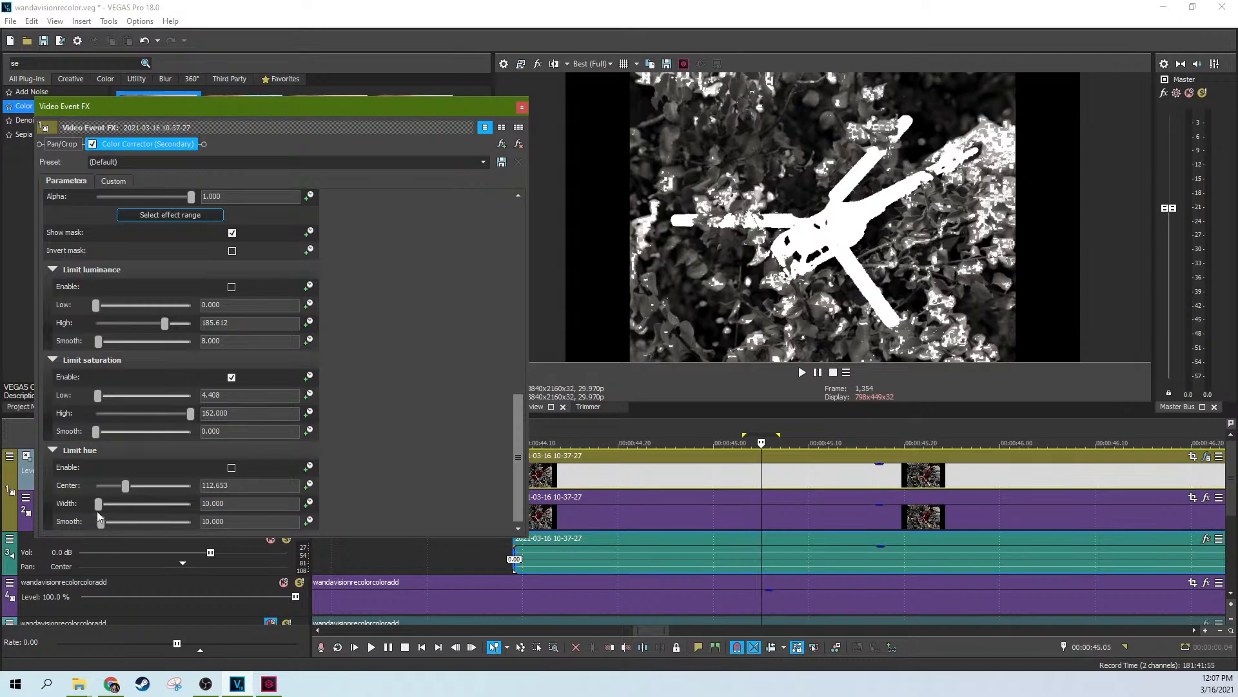
Set the hue limit's Center to 97.959, Width to 0.000 and Smooth to 39.184, and move the playhead to 00:00:45.07
left_click_drag(97, 506, 125, 493)
left_click_drag(146, 492, 124, 492)
left_click(676, 475)
left_click(782, 471)
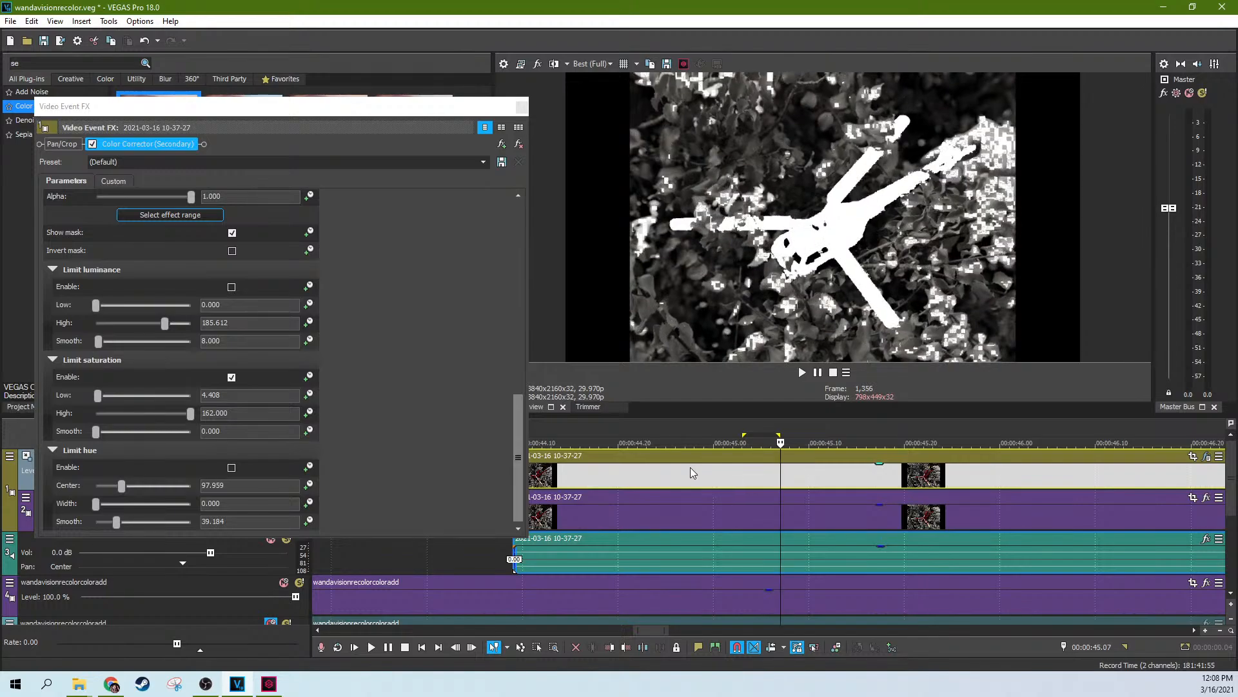
Compare the mask with the luminance limit switched on and off, and with the saturation limit switched off and on
left_click(230, 289)
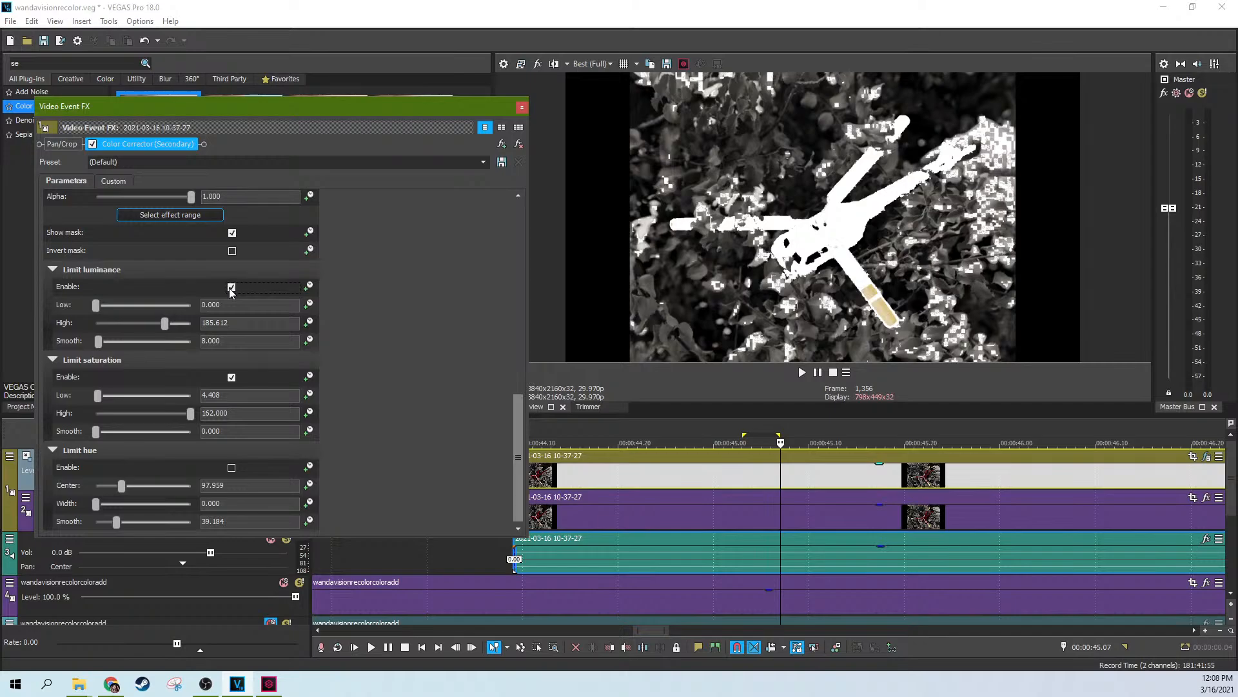
left_click(231, 288)
left_click(231, 378)
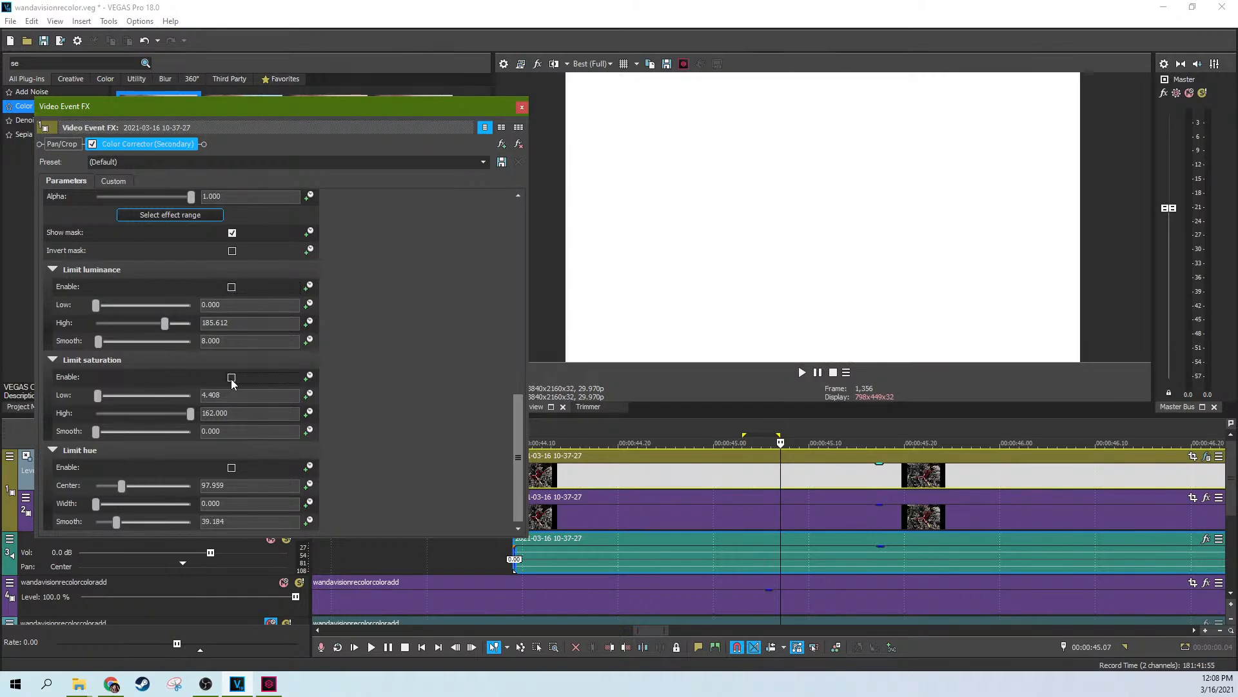
left_click(231, 378)
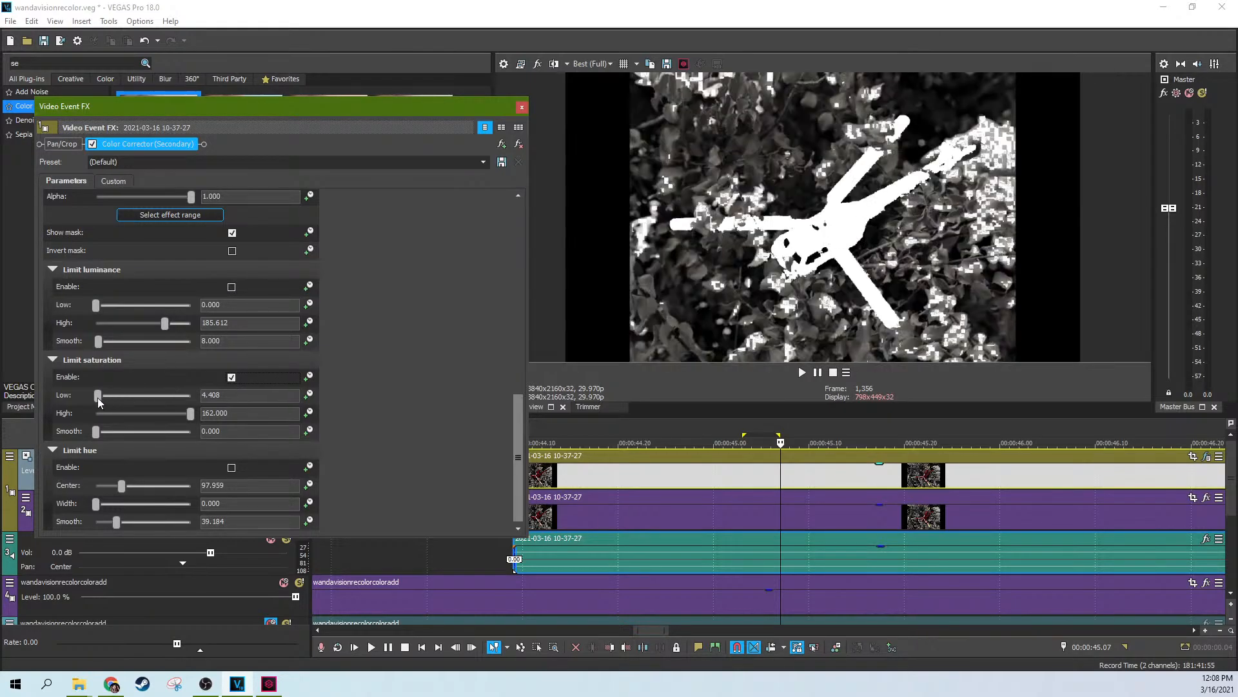
Set the saturation limit's High to 152.082 and fine-tune its Low to 7.494
left_click_drag(98, 398, 102, 402)
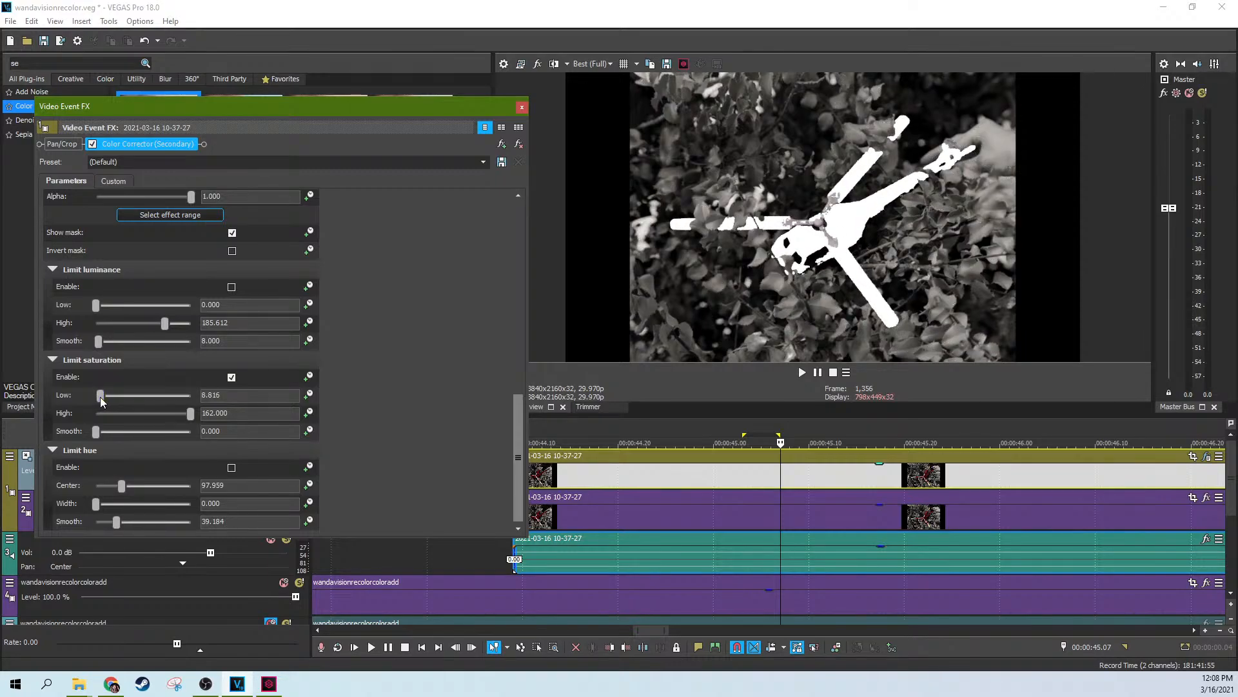
left_click_drag(191, 416, 185, 420)
left_click_drag(102, 404, 100, 405)
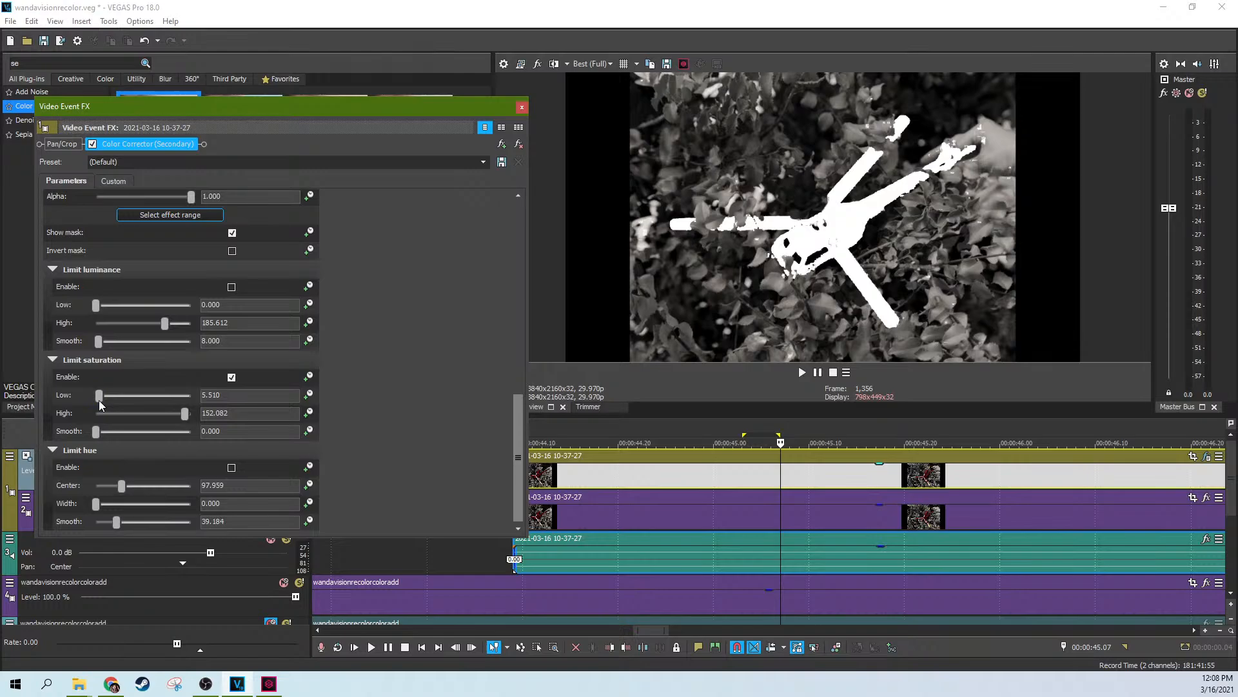
left_click_drag(100, 403, 102, 404)
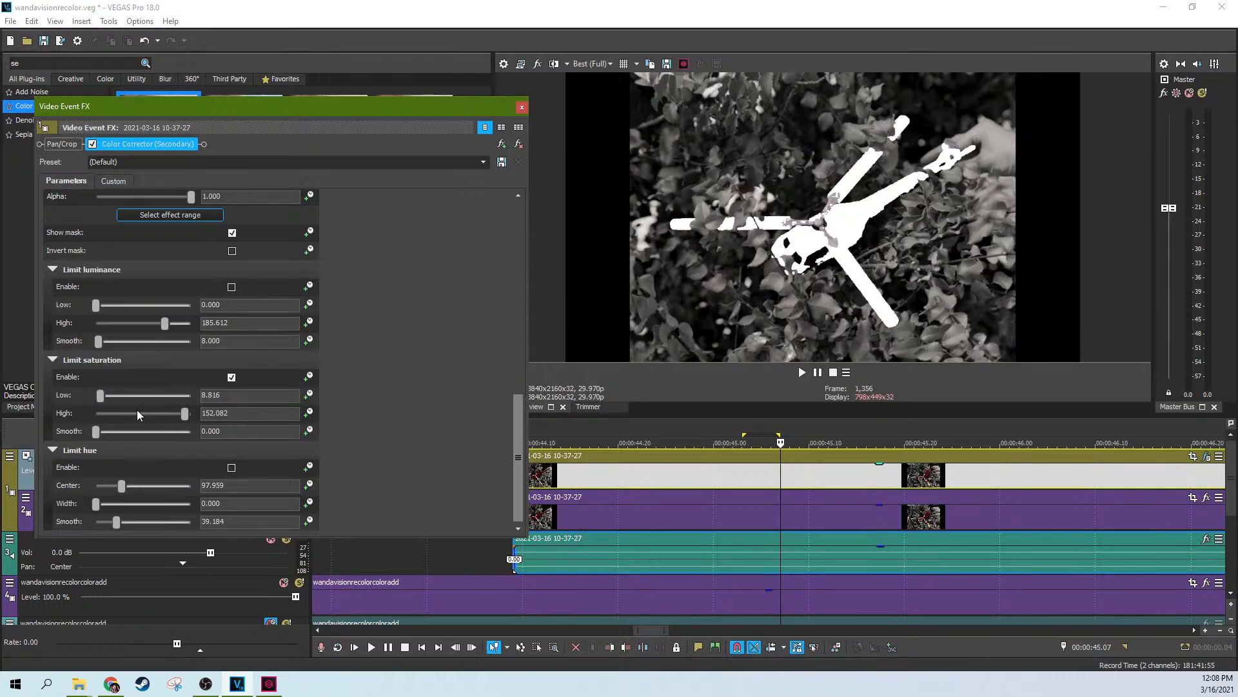
left_click_drag(103, 400, 99, 405)
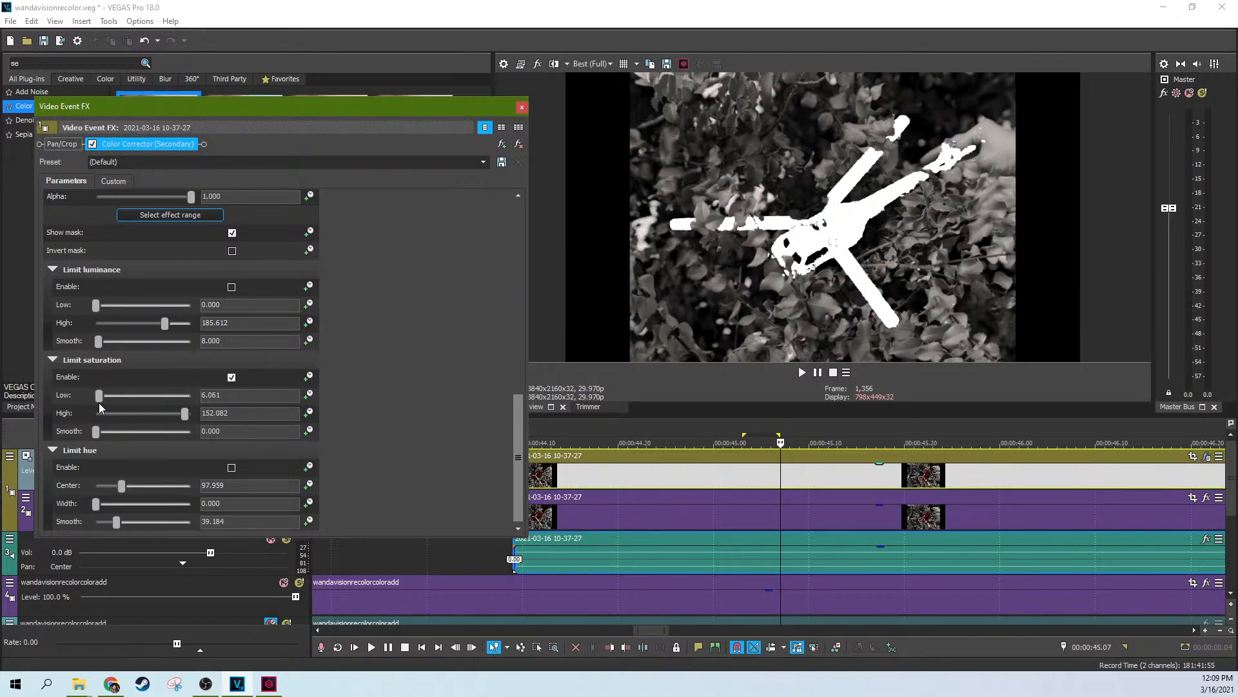
left_click_drag(100, 405, 100, 402)
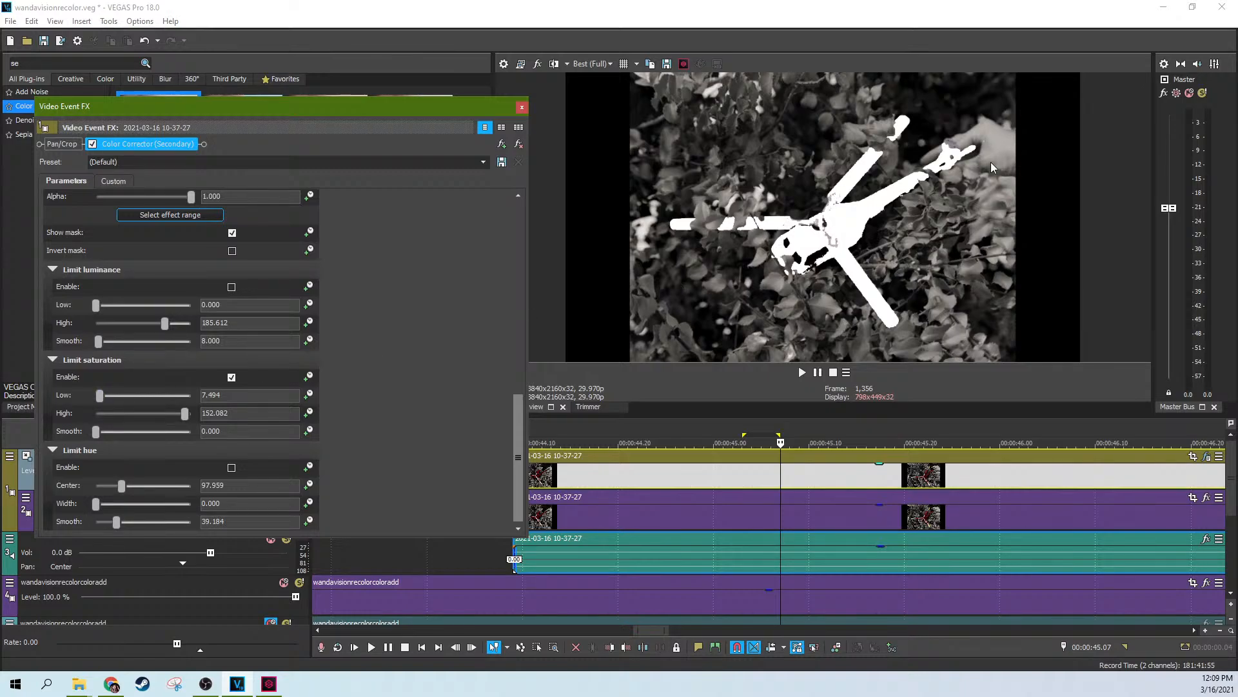
Check the helicopter mask at several points along the event, ending at 00:00:46.20
left_click(832, 495)
left_click(897, 483)
left_click(972, 481)
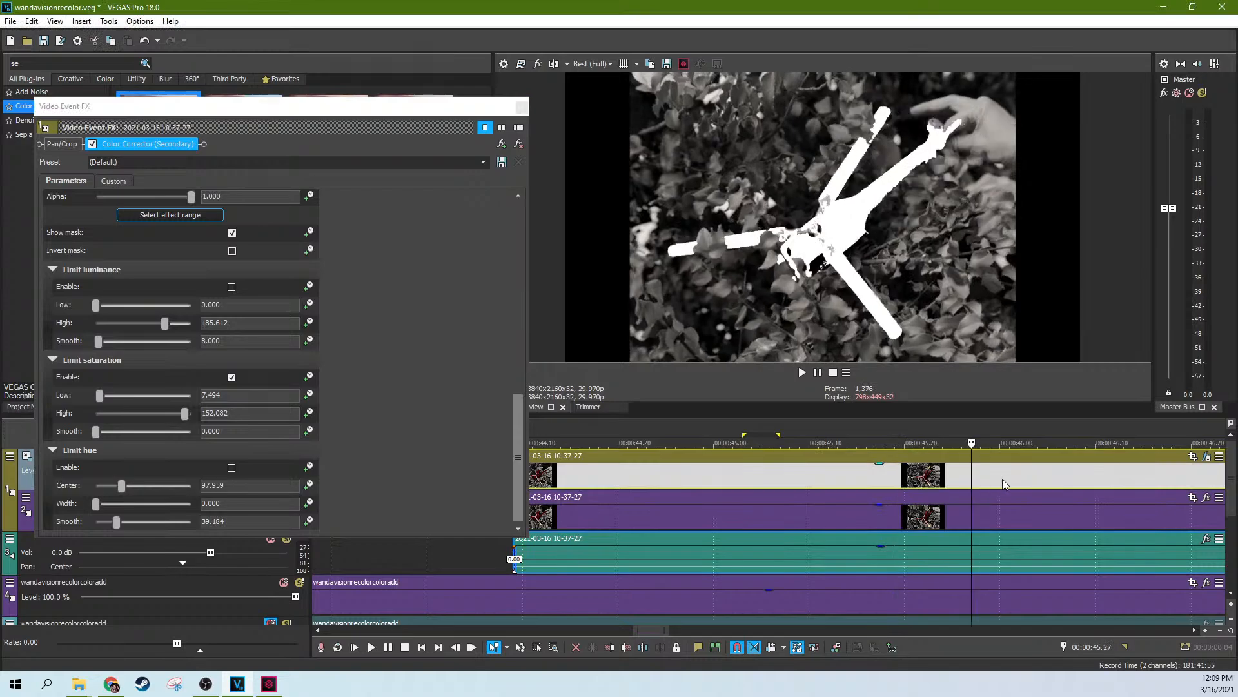
scroll(1029, 480, "down", 1)
left_click(908, 483)
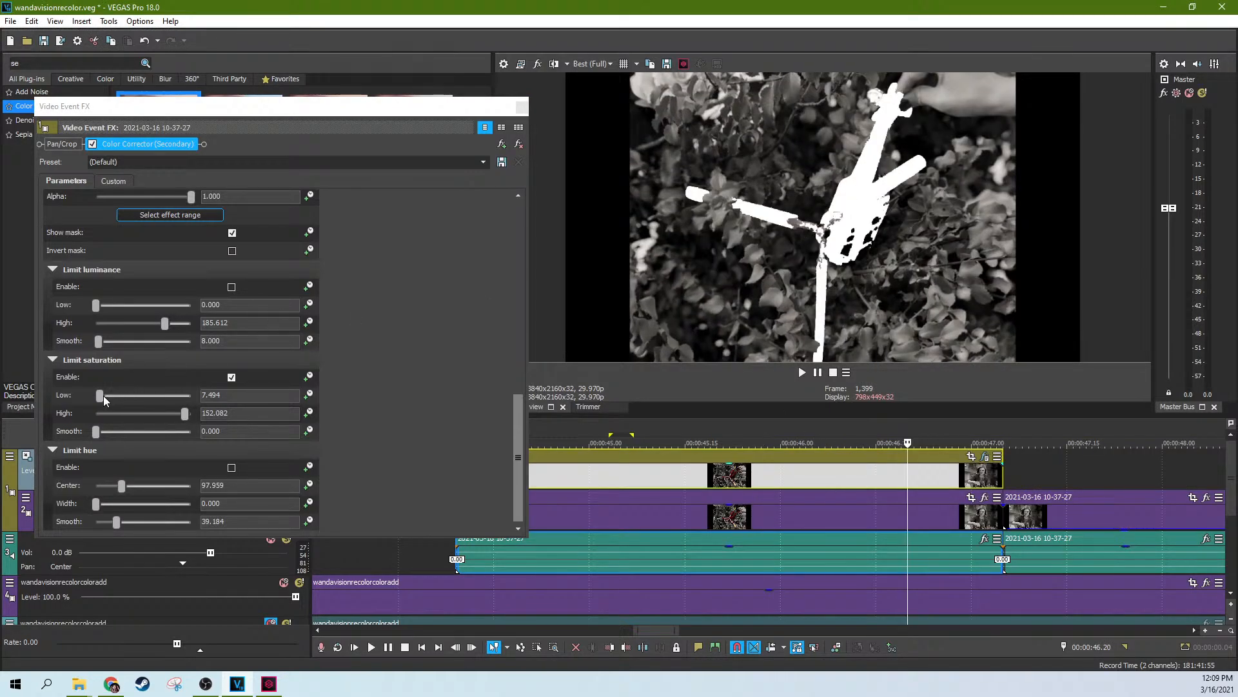
Set the saturation limit's Low to 14.327 and check the mask at several frames, ending at 00:00:46.13
mouse_move(100, 395)
left_mouse_down()
mouse_move(112, 399)
mouse_move(98, 400)
left_mouse_up()
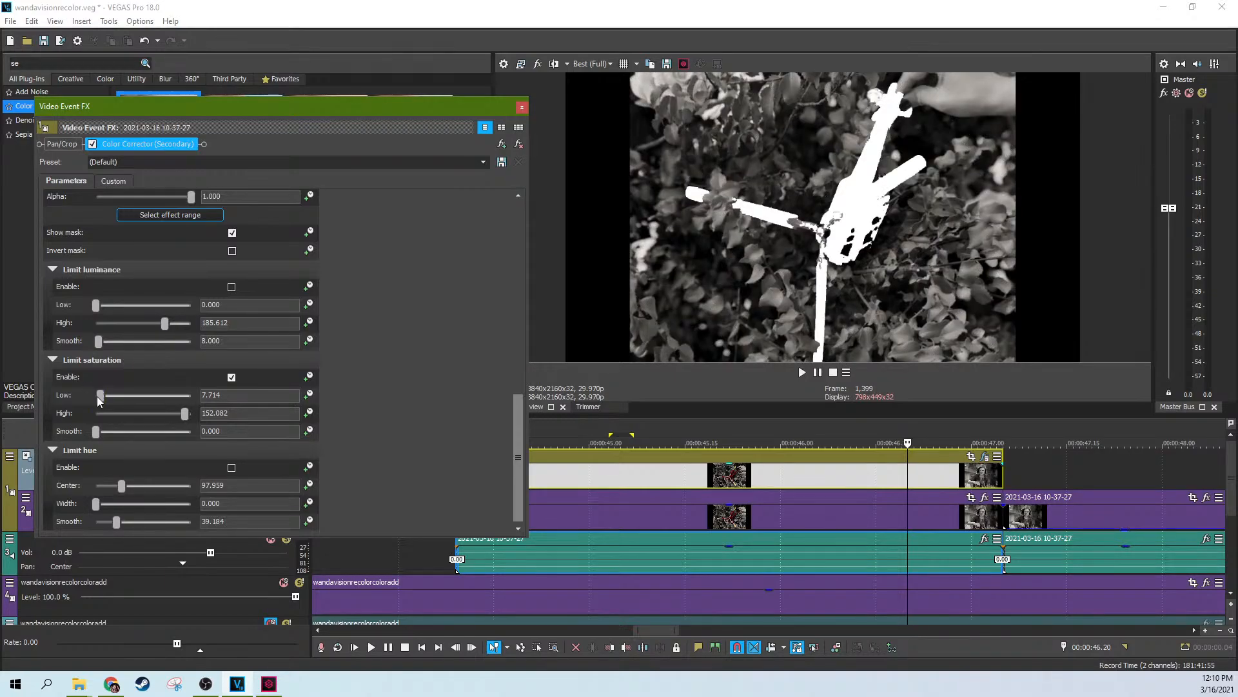
left_click_drag(98, 398, 105, 402)
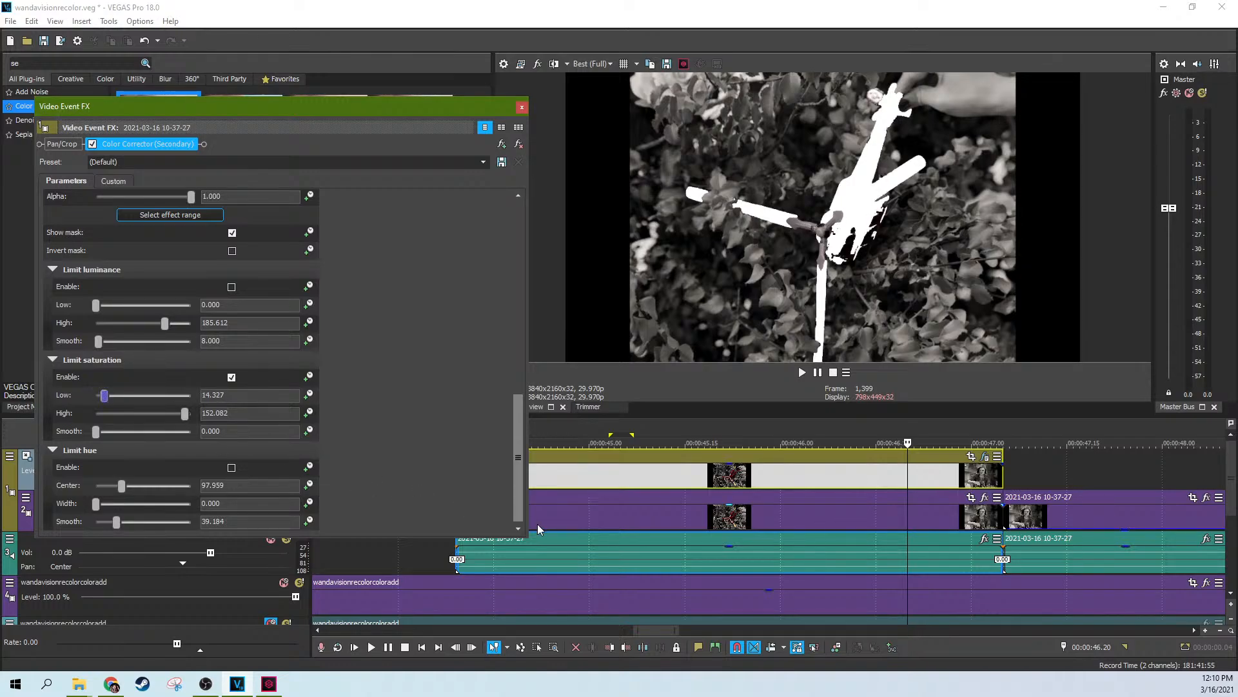
left_click(641, 482)
left_click(729, 484)
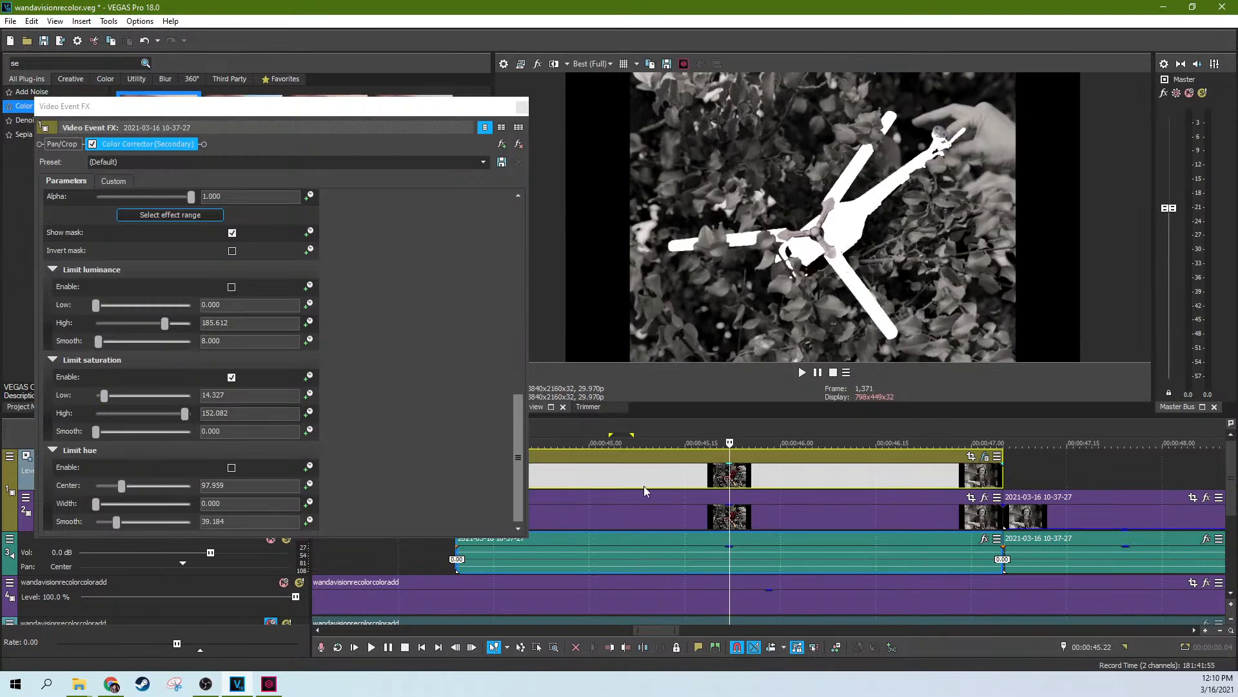
left_click(646, 484)
left_click(756, 481)
left_click(789, 482)
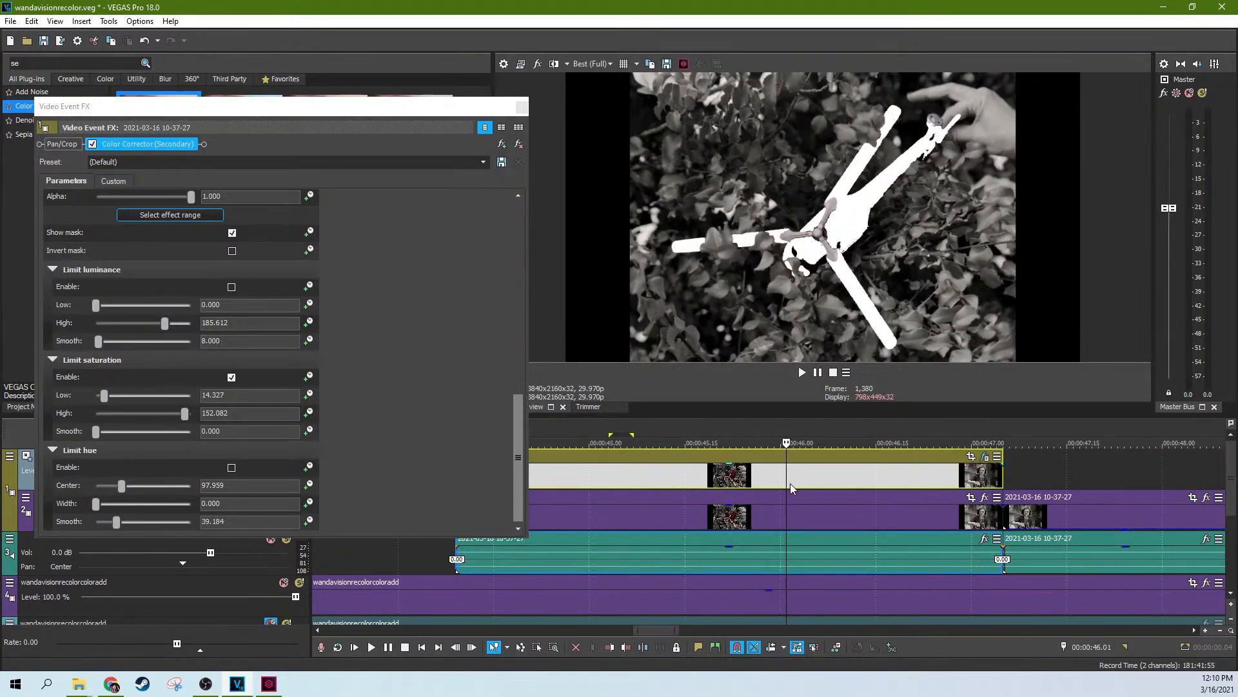
left_click(865, 494)
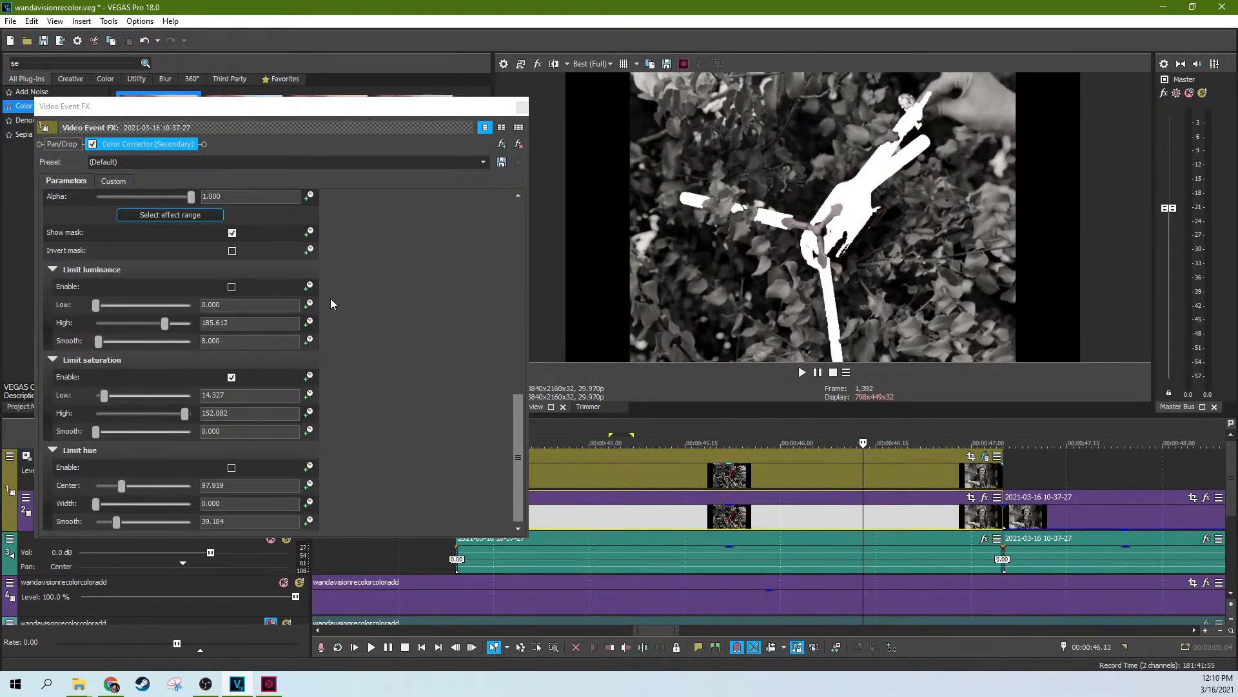
Set the saturation limit's Low to 5.841
left_click(103, 397)
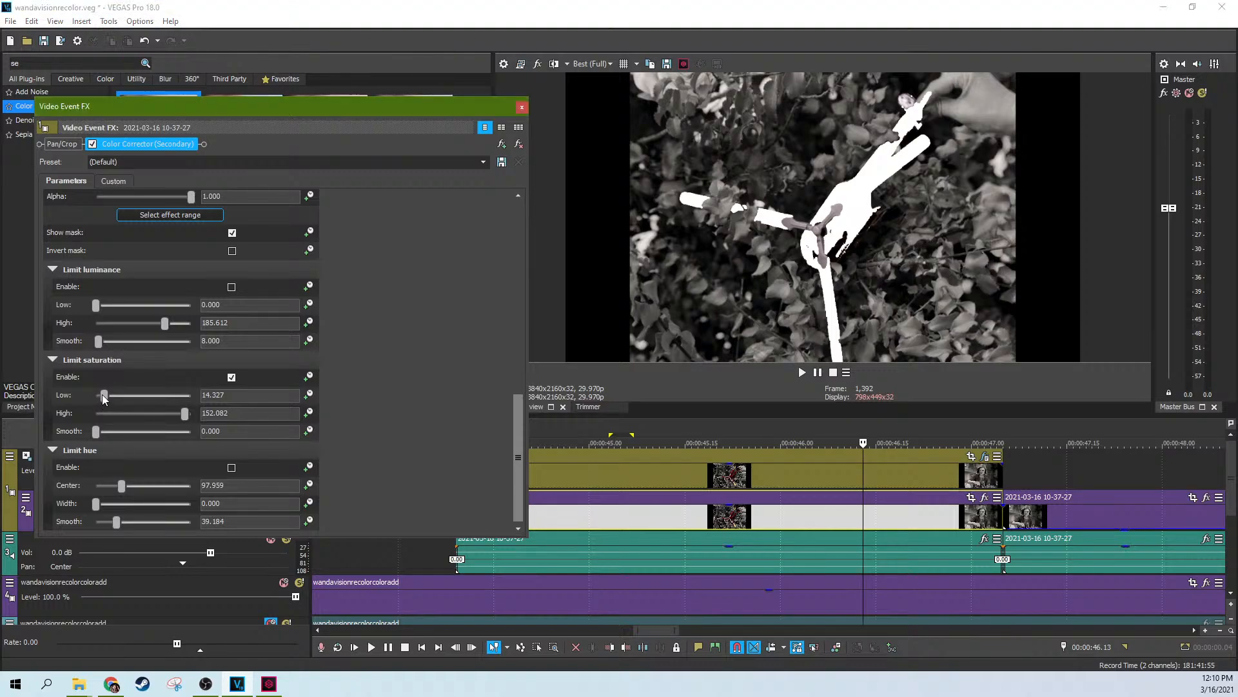
left_click_drag(103, 398, 101, 402)
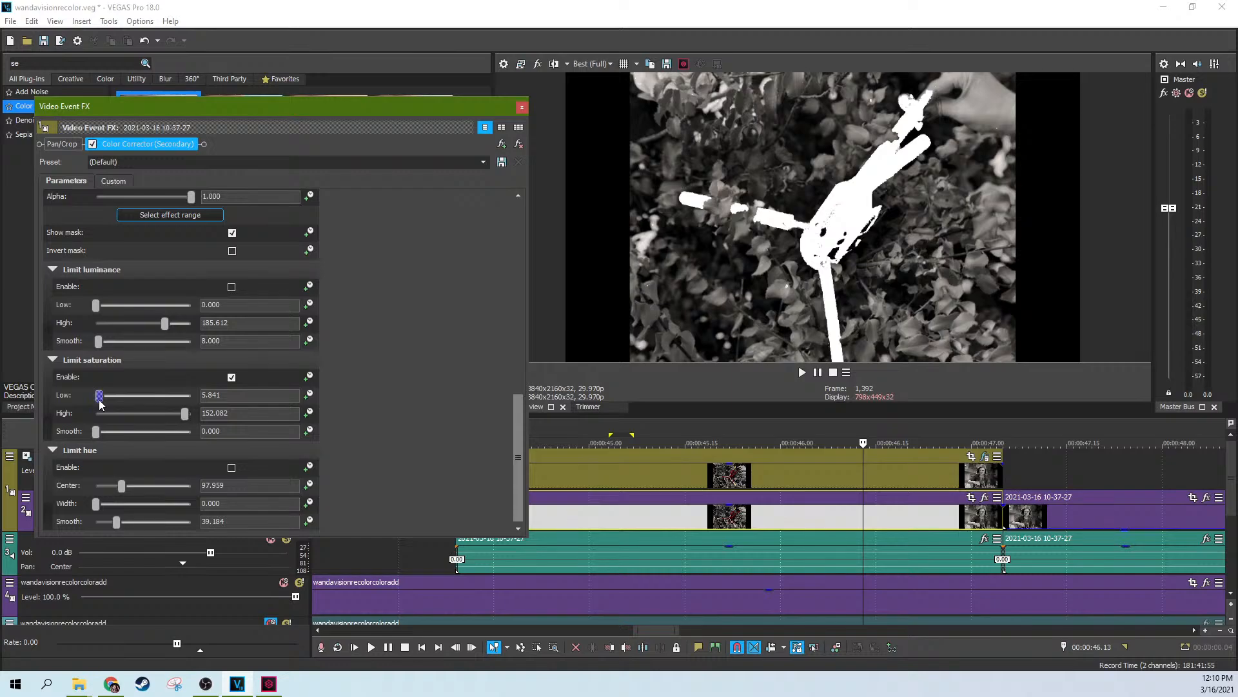
Check the helicopter mask at several points along the top event, ending at 00:00:45.01
left_click(639, 482)
left_click(740, 490)
left_click(805, 485)
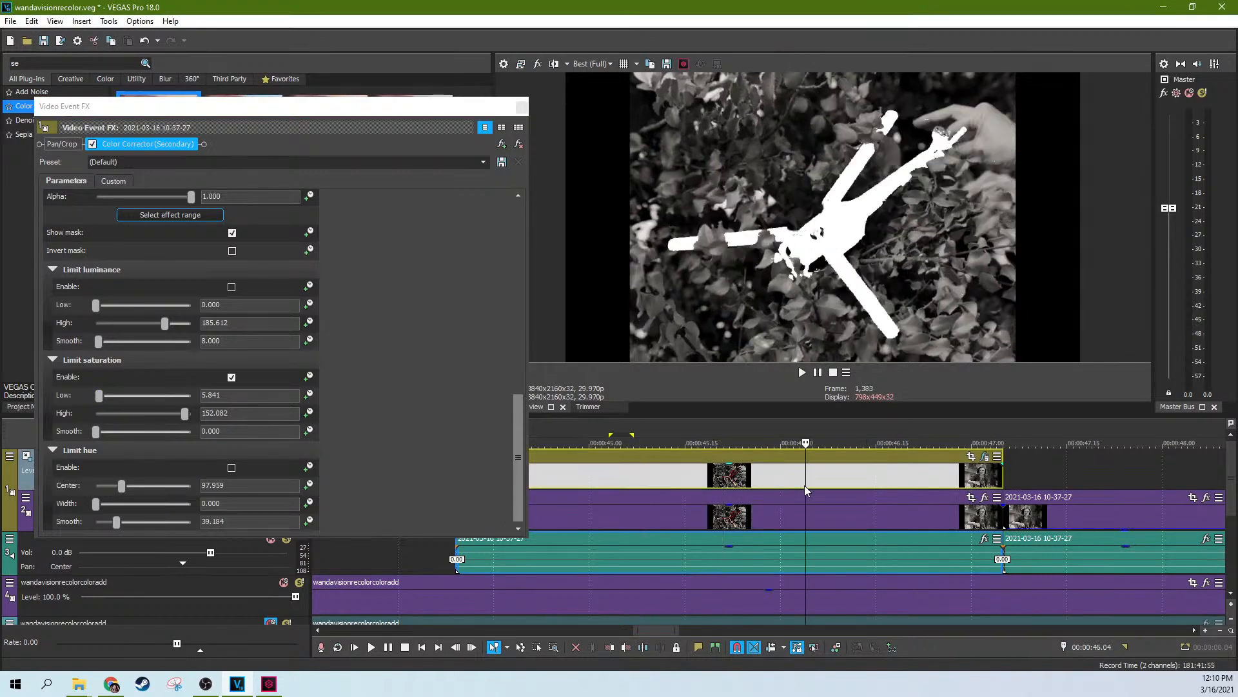
left_click(833, 485)
left_click(871, 487)
left_click(901, 487)
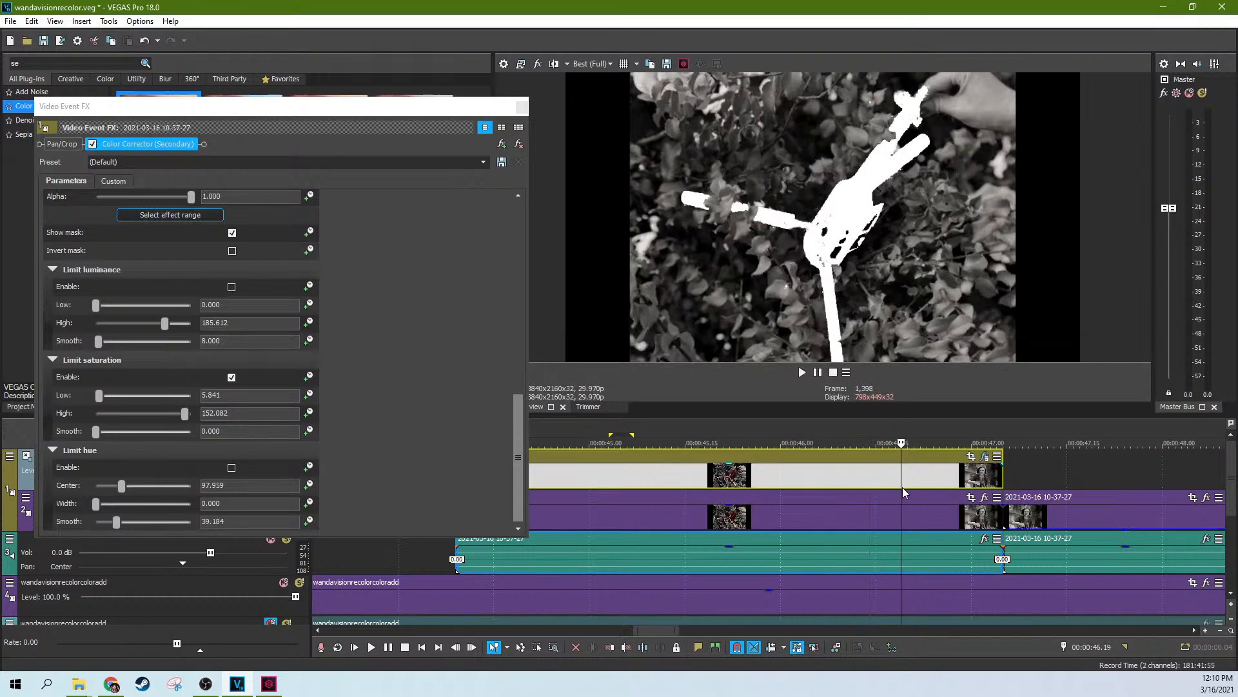
left_click(928, 485)
left_click(952, 484)
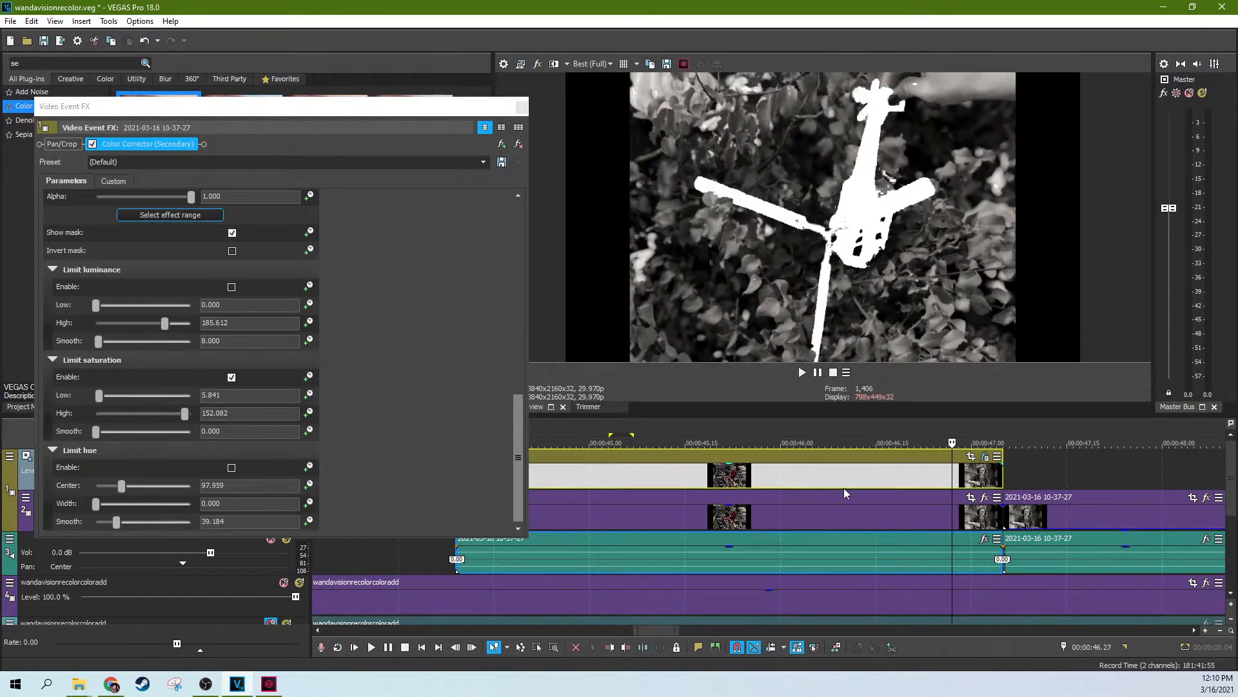
left_click(825, 488)
left_click(654, 482)
left_click(596, 482)
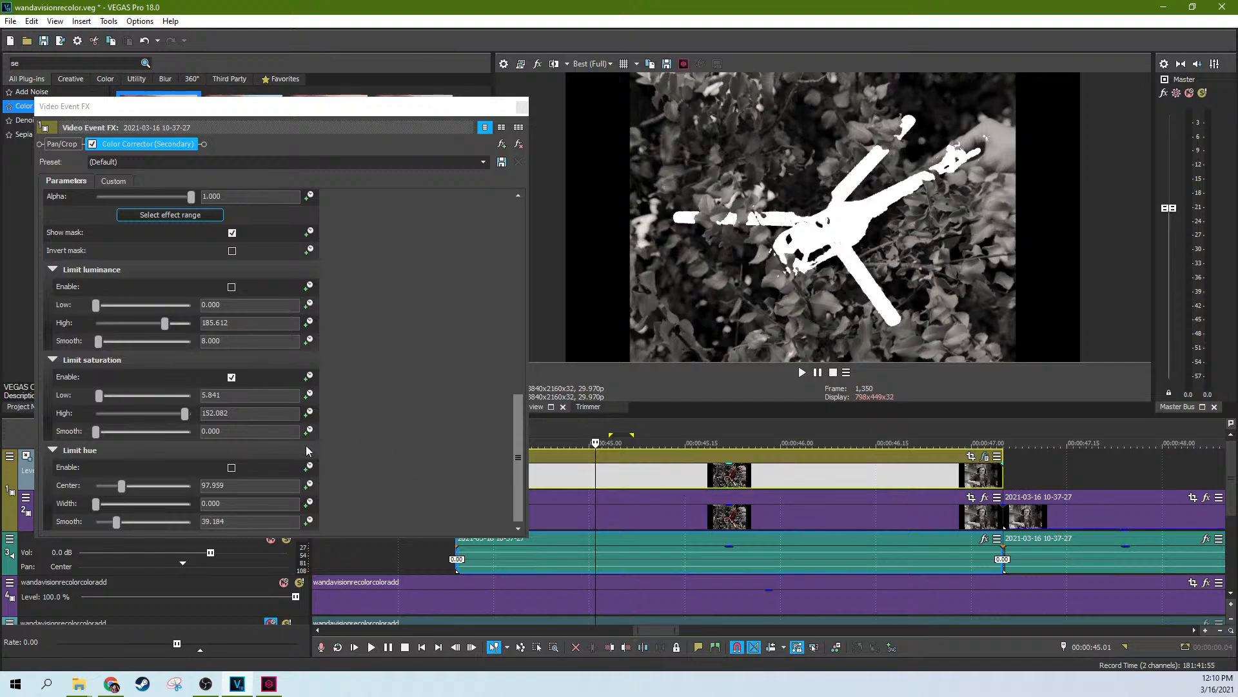
Set the saturation limit's High to 152.182 and its Low to 7.041
left_click_drag(180, 418, 180, 419)
left_click(237, 395)
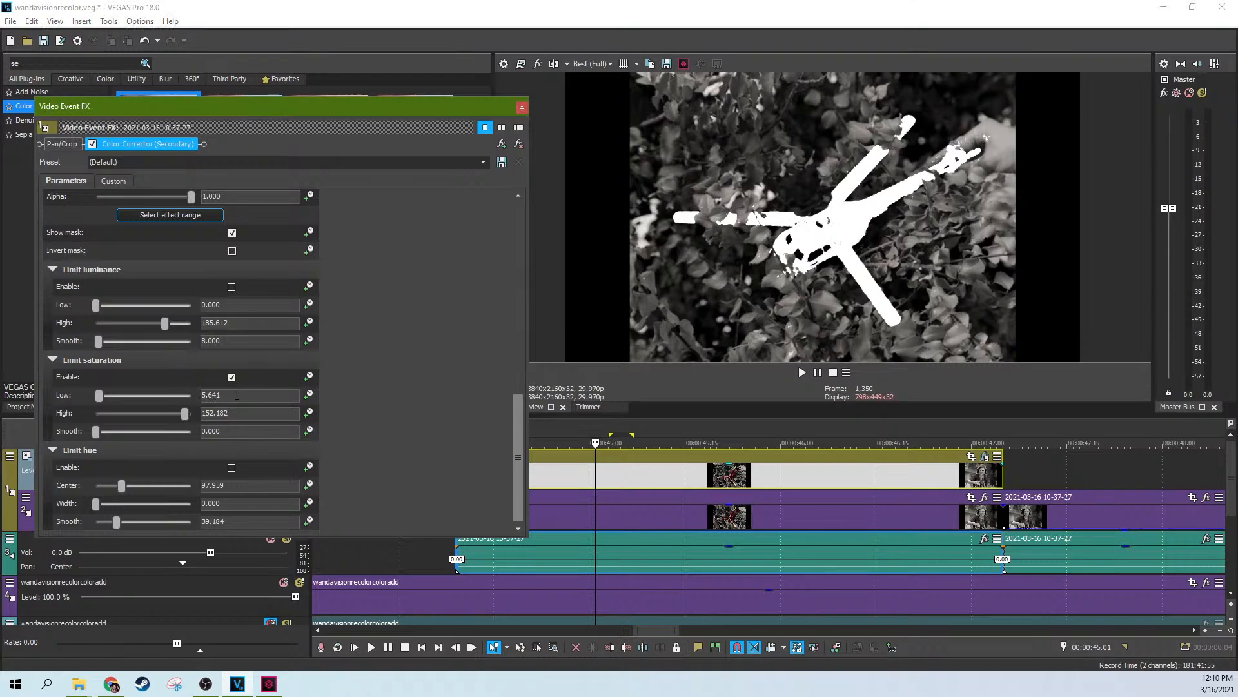
scroll(236, 395, "down", 3)
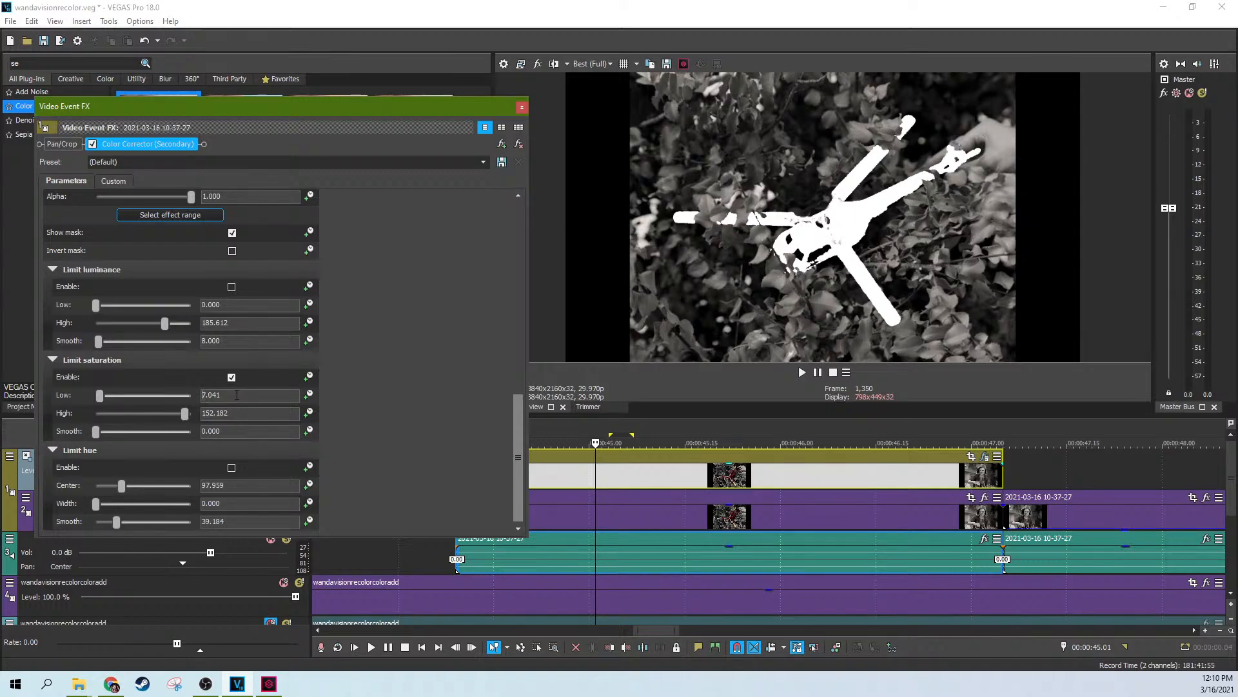
Check the helicopter mask at several frames up to 00:00:46.09 and close the effect settings
left_click(742, 474)
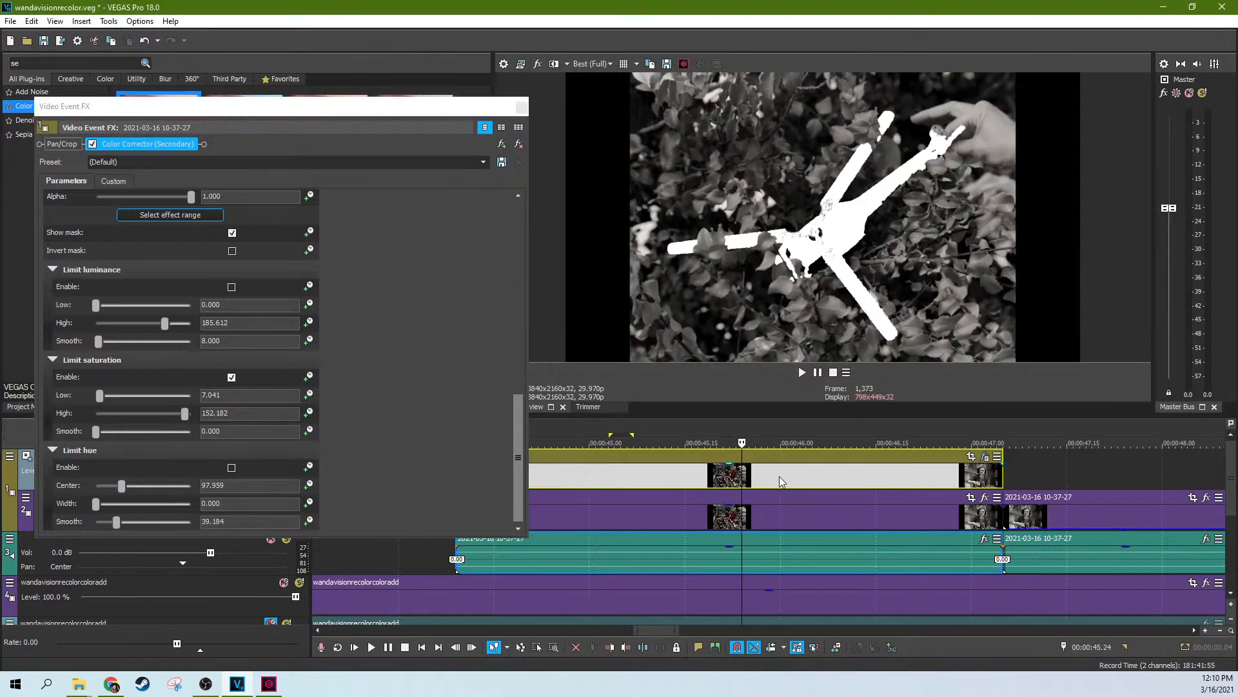
left_click(783, 479)
left_click(837, 485)
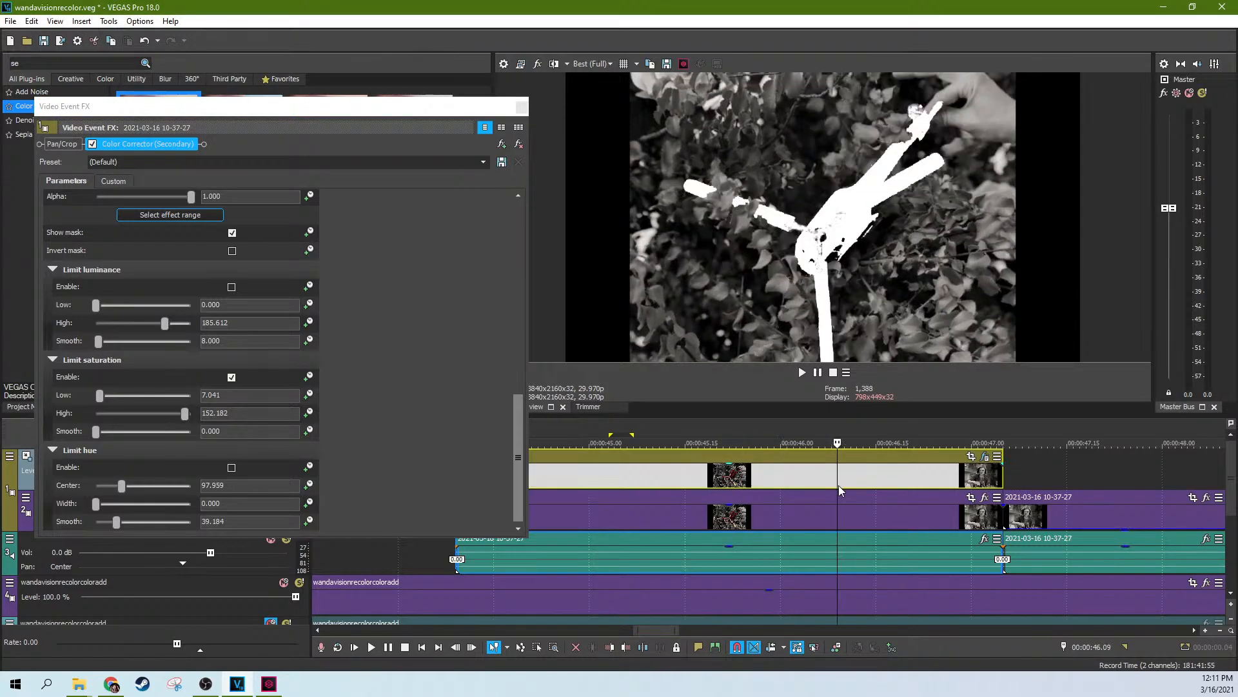
left_click(522, 107)
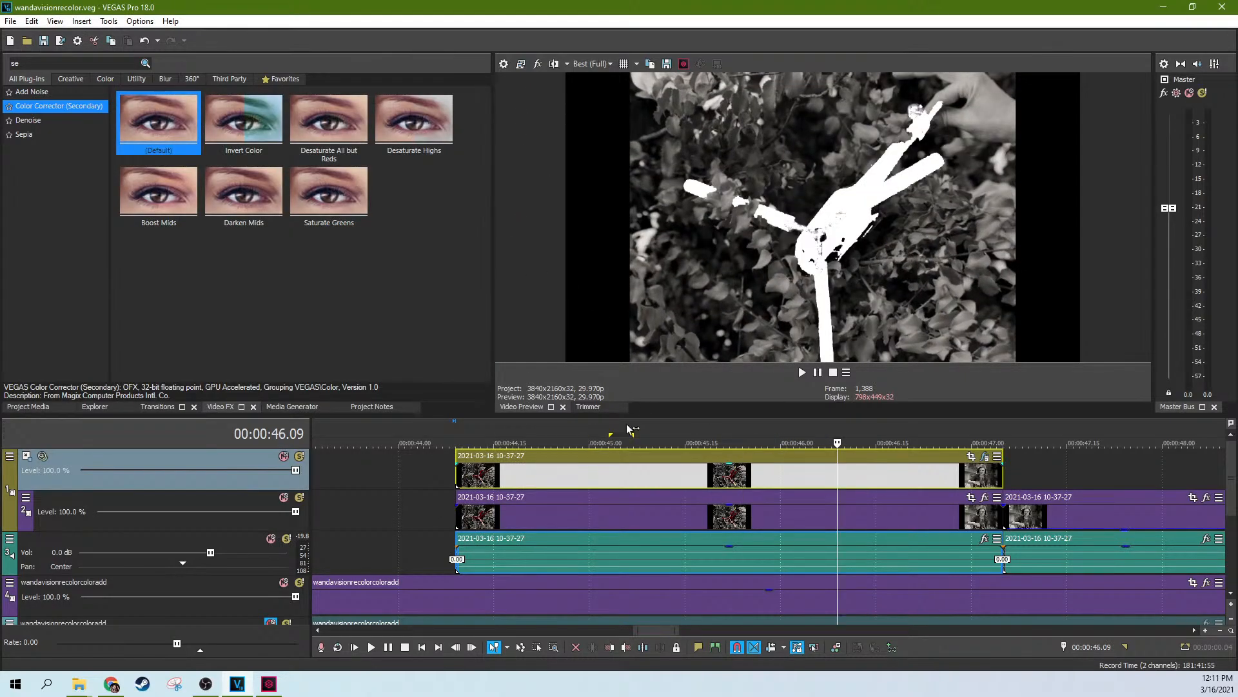
Enable Invert mask in the top event's Color Corrector (Secondary) at 00:00:47.03 and close its settings
left_click(672, 479)
left_click_drag(735, 466, 737, 421)
left_click(990, 460)
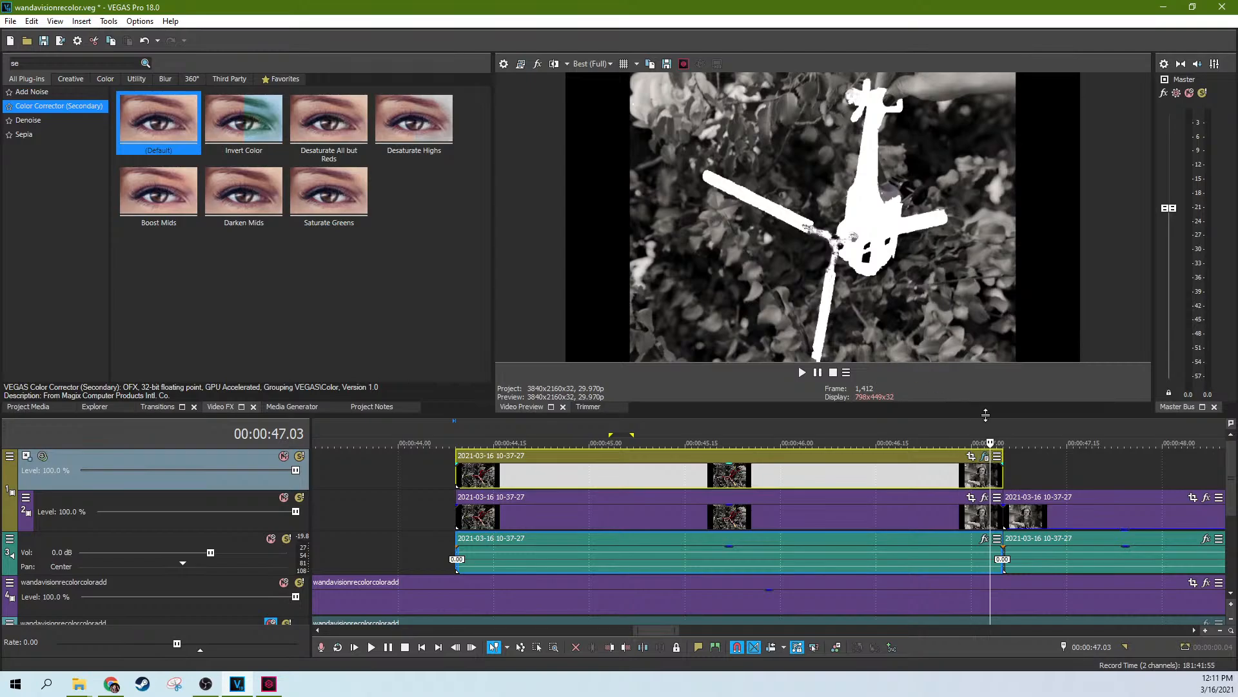
left_click(985, 456)
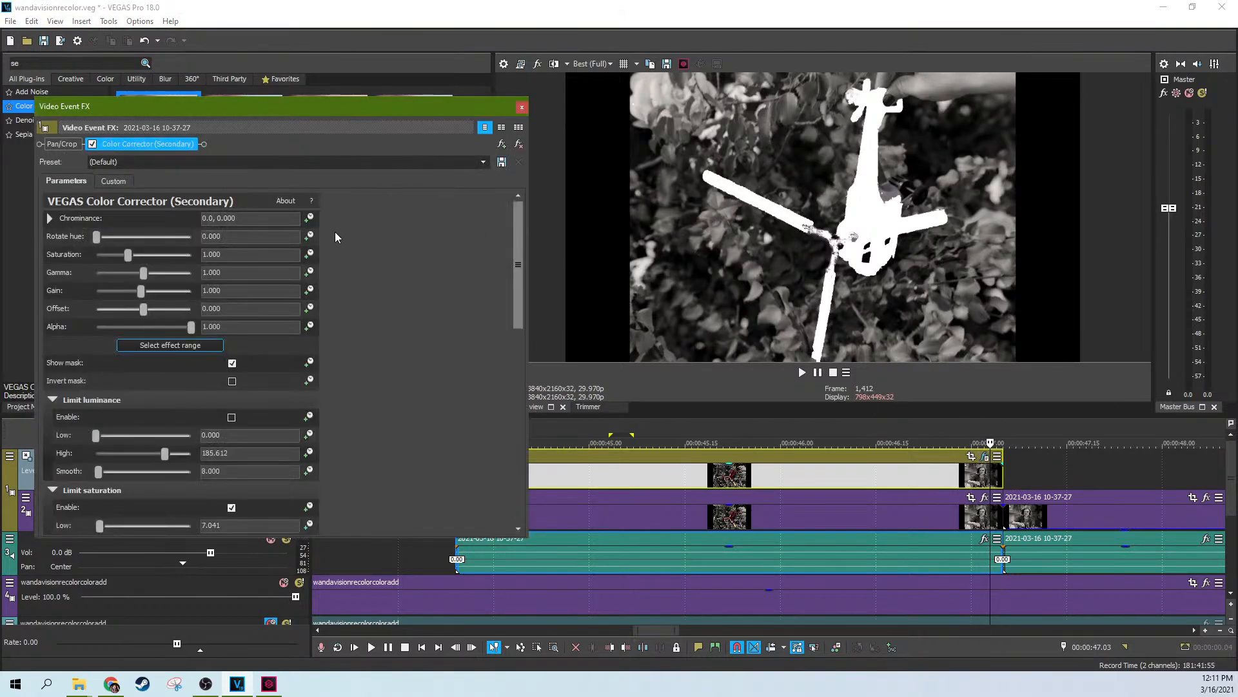
left_click(232, 381)
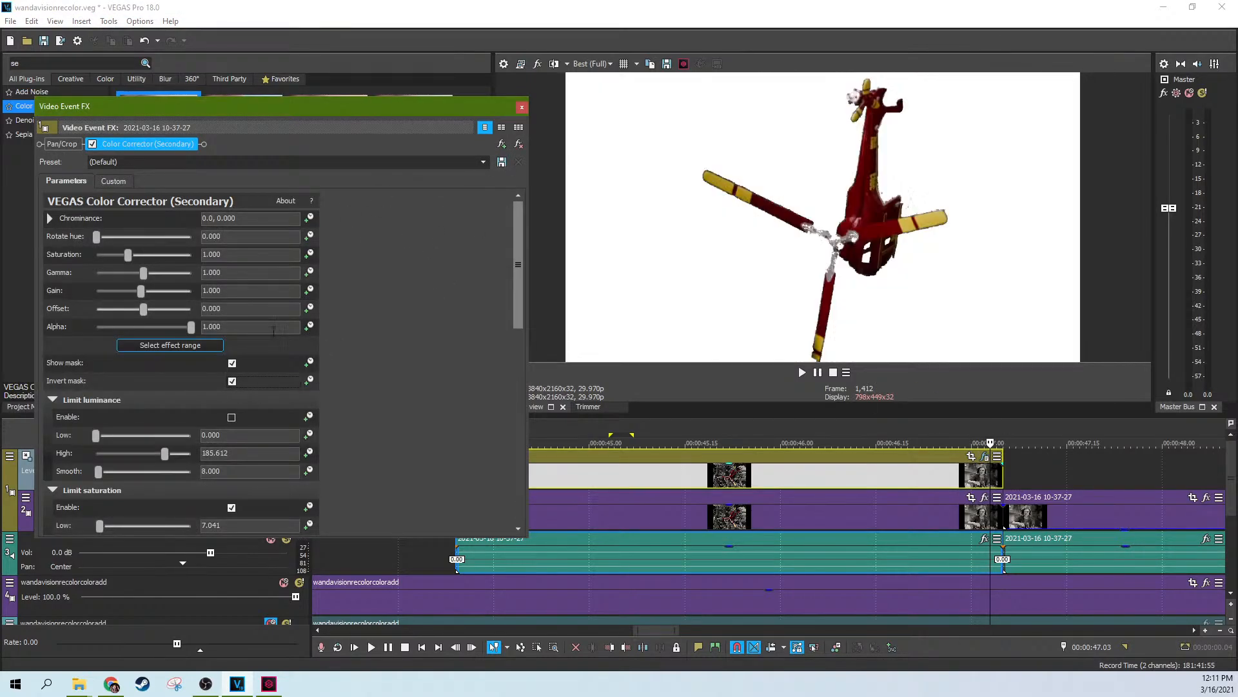
left_click(522, 106)
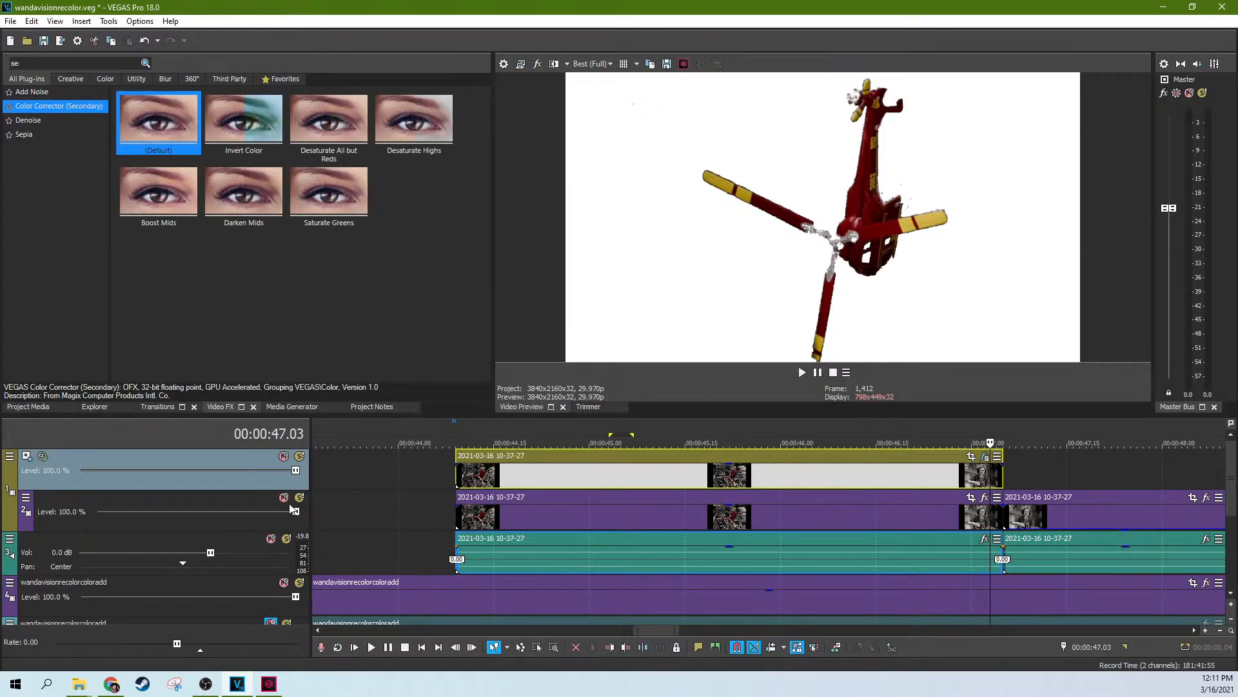
Set the top parent track's compositing mode to Cut
left_click(10, 456)
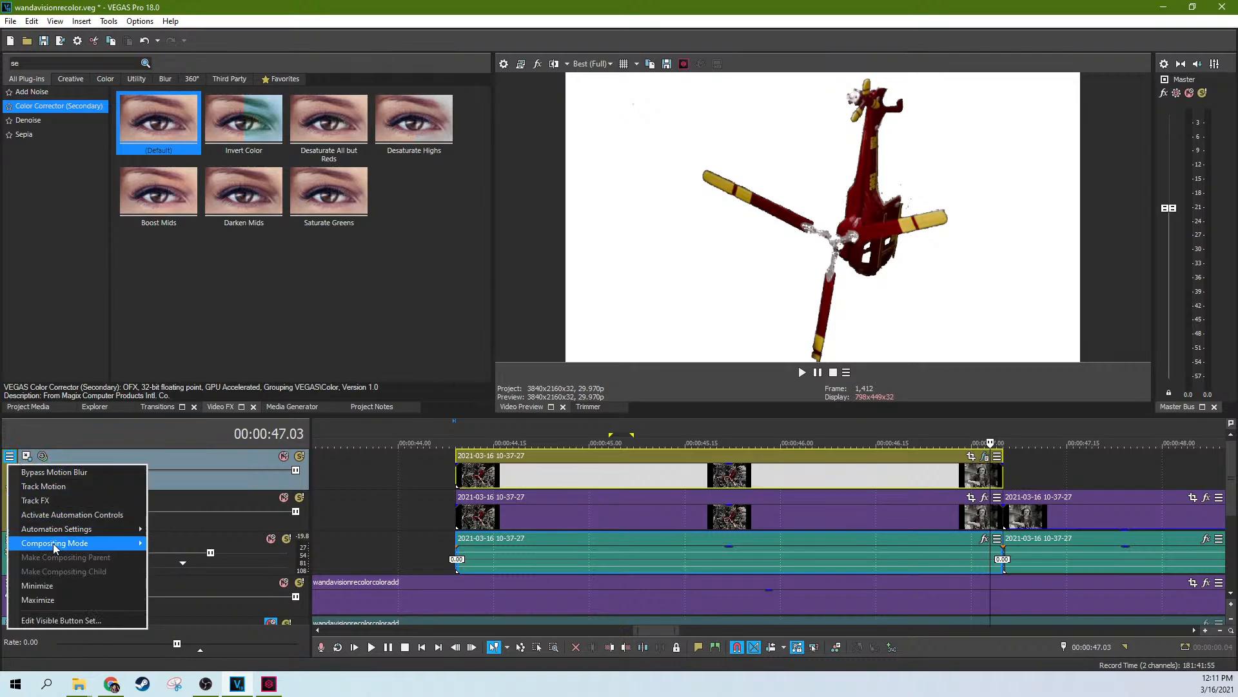
mouse_move(54, 543)
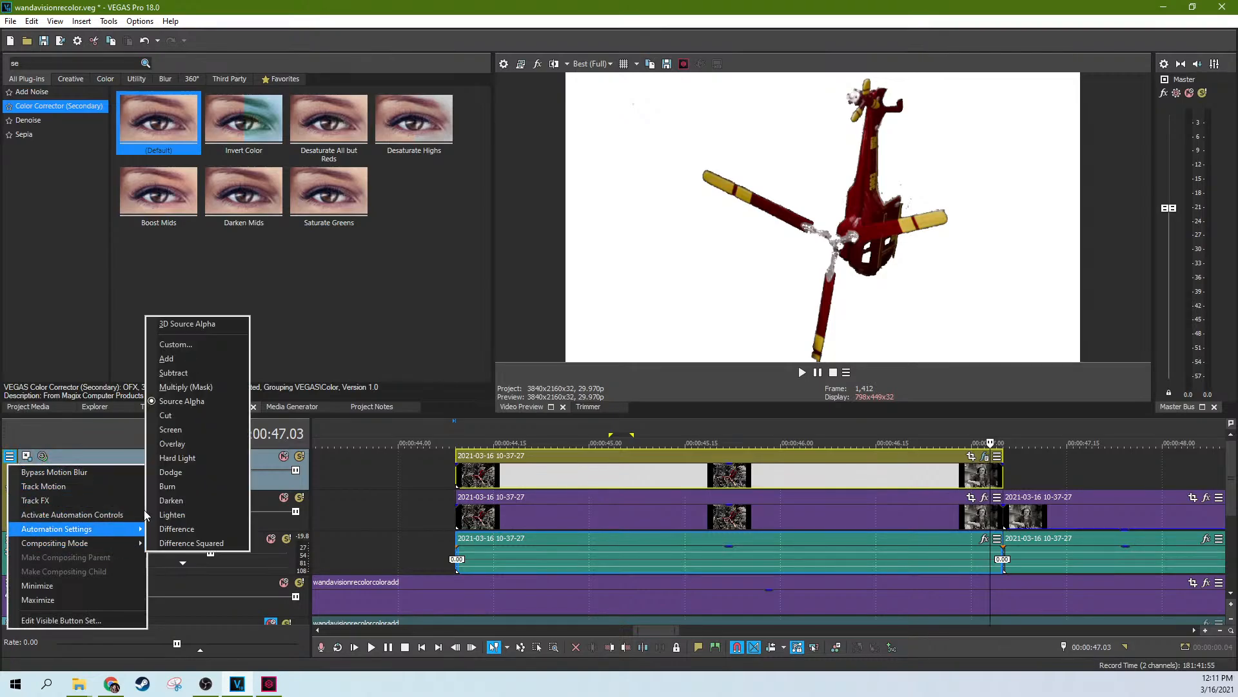
left_click(166, 416)
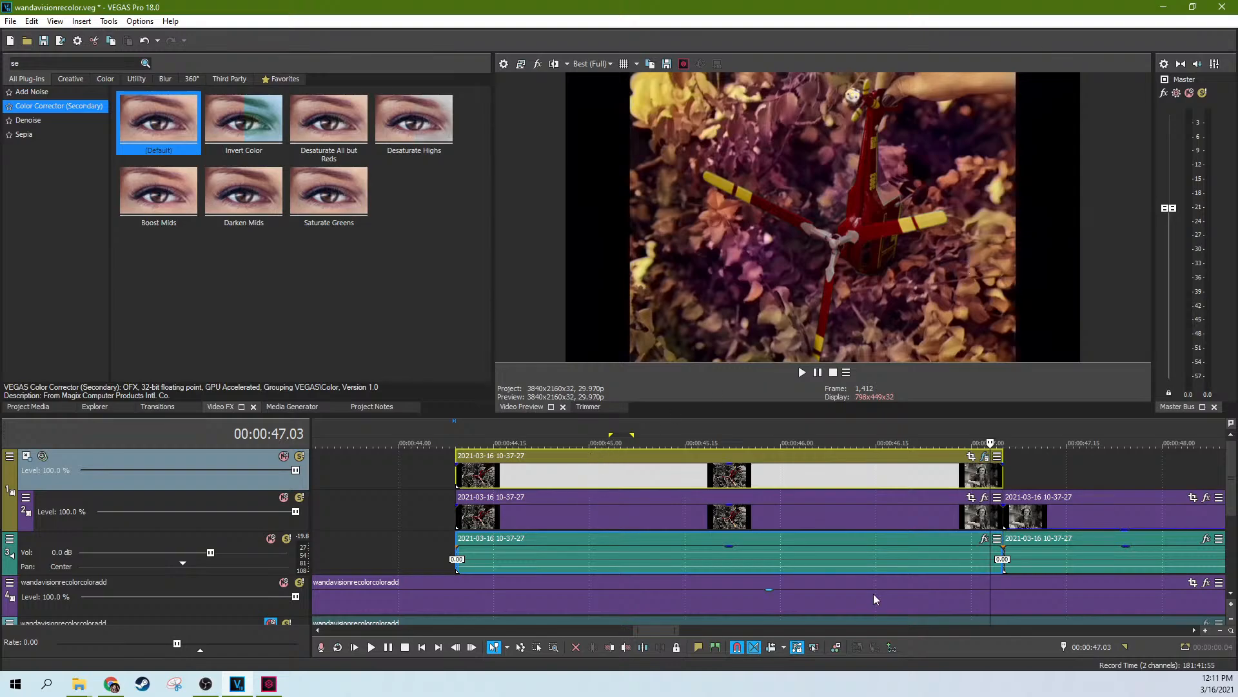
Check the composited helicopter shot at several frames and play it back from 00:00:44.09
left_click_drag(770, 596, 774, 528)
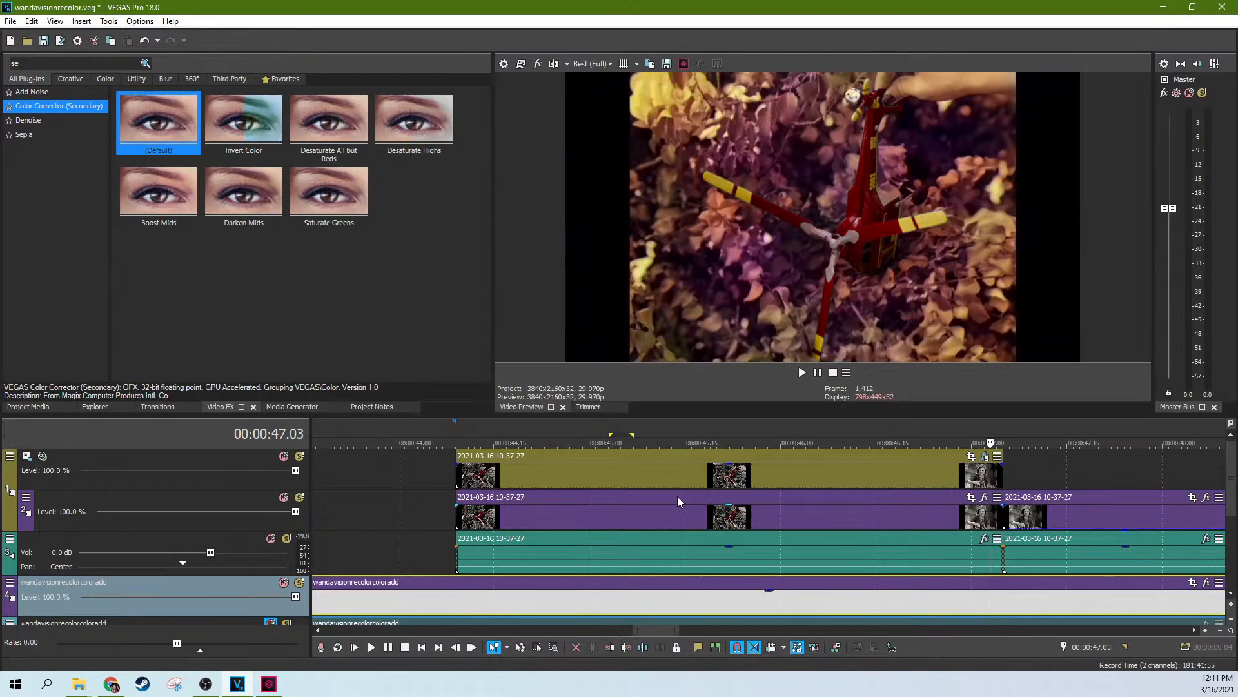
left_click(685, 468)
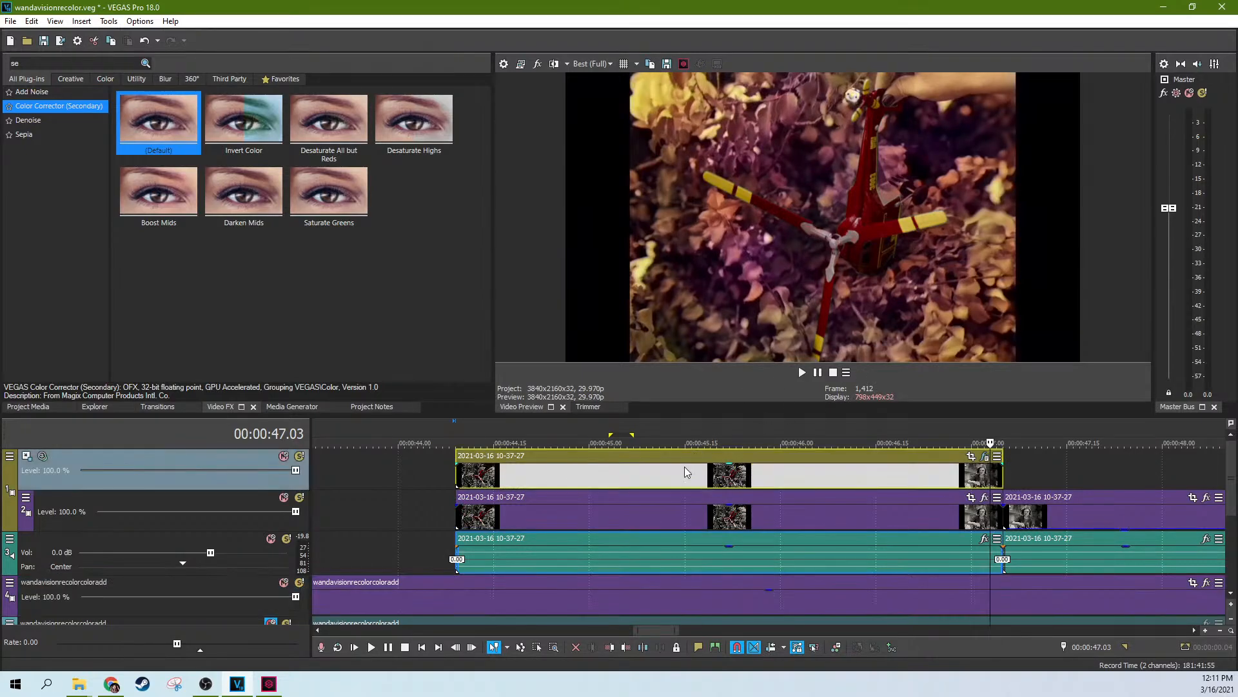
left_click(703, 475)
left_click(806, 470)
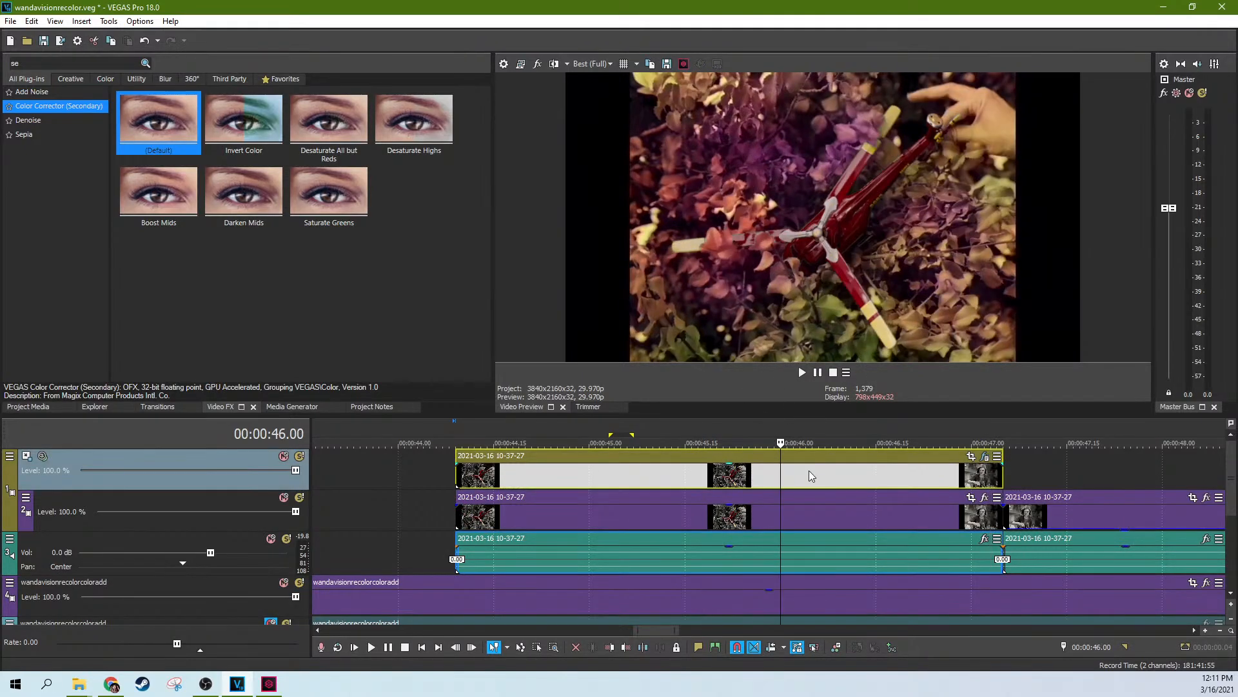
left_click(457, 480)
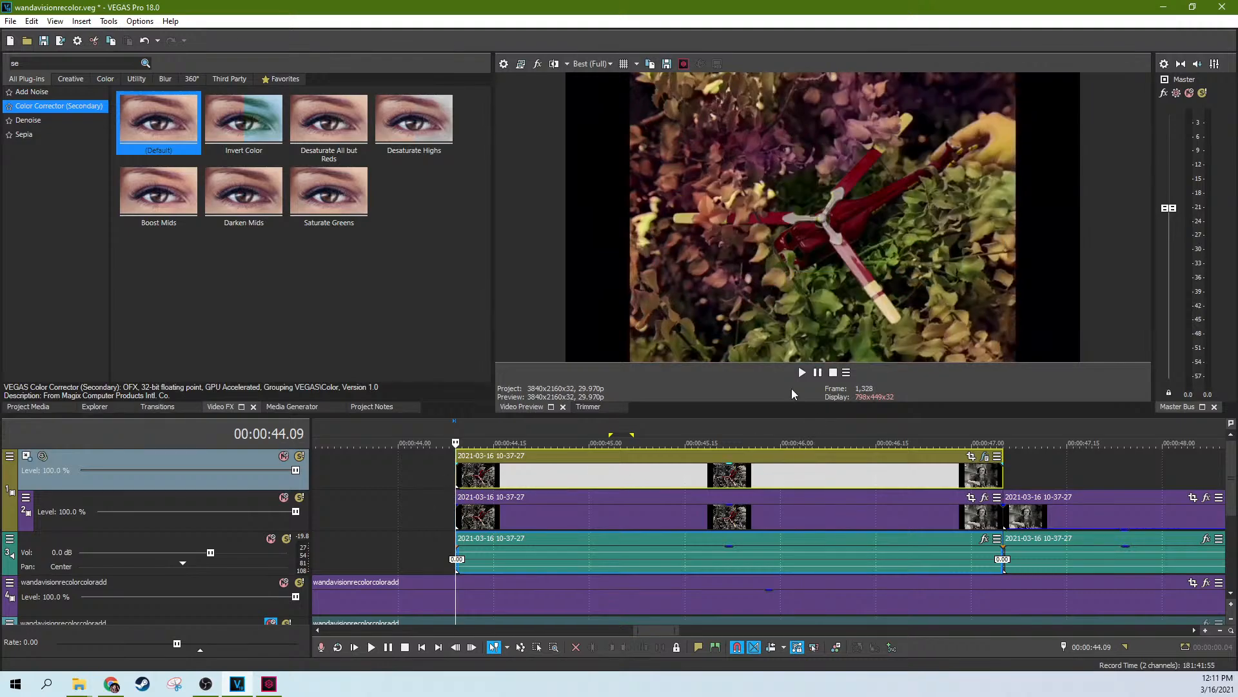
left_click(802, 374)
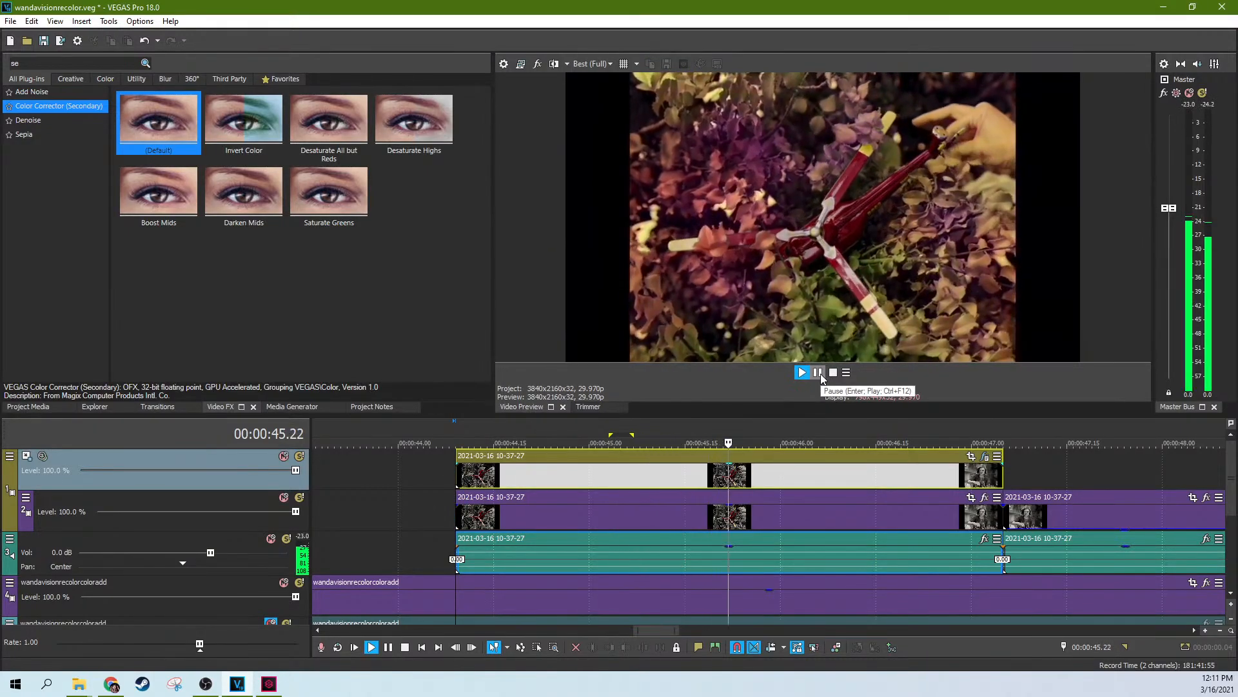
left_click(818, 373)
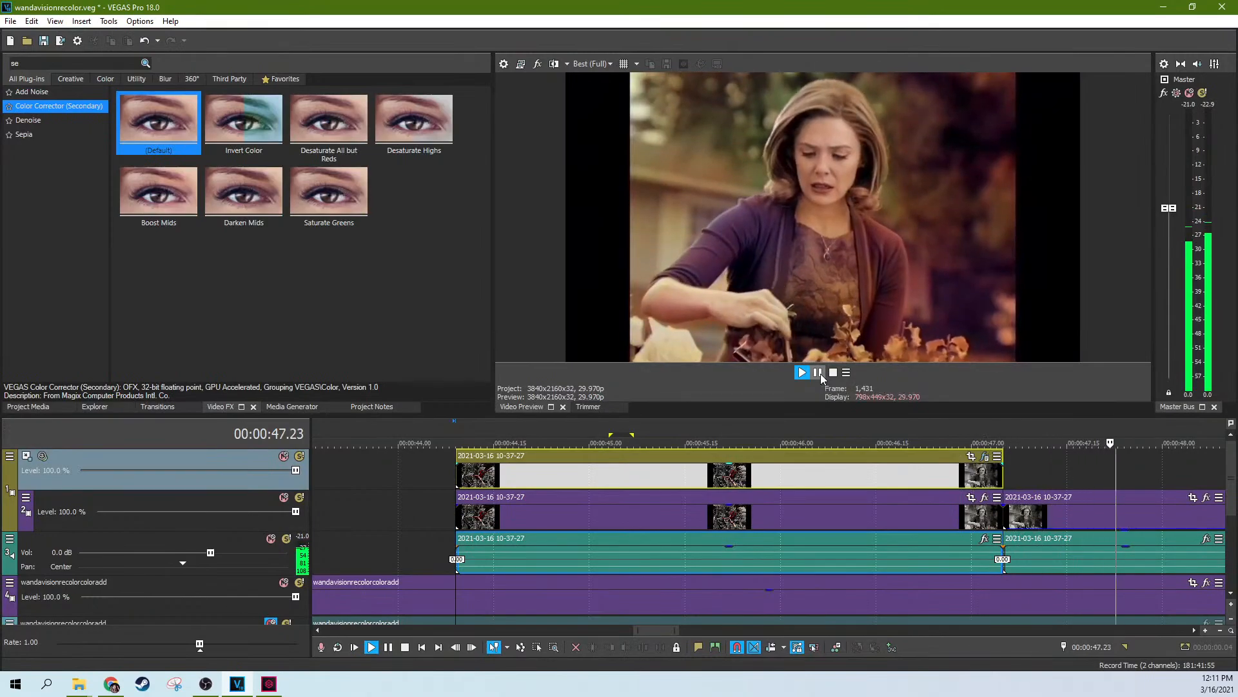
Review the composited helicopter shot and the footage just before it, from 00:00:45.11 to 00:00:43.03
scroll(822, 450, "down", 5)
left_click(587, 516)
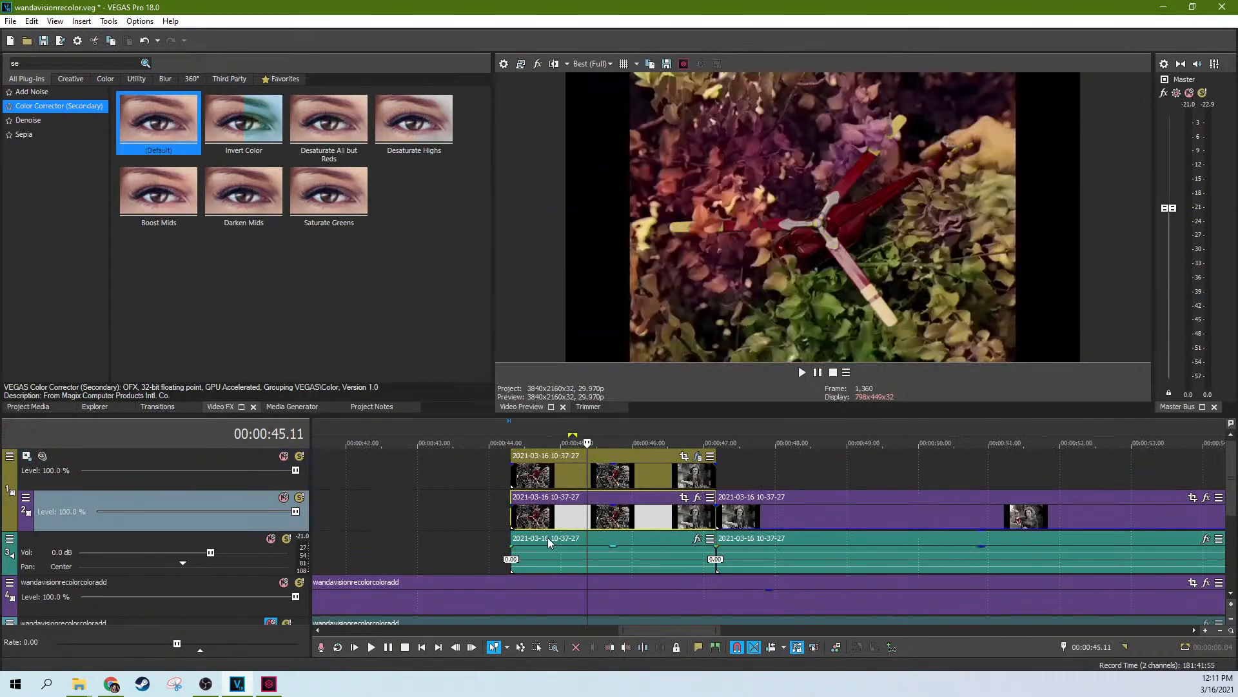
scroll(710, 525, "down", 2)
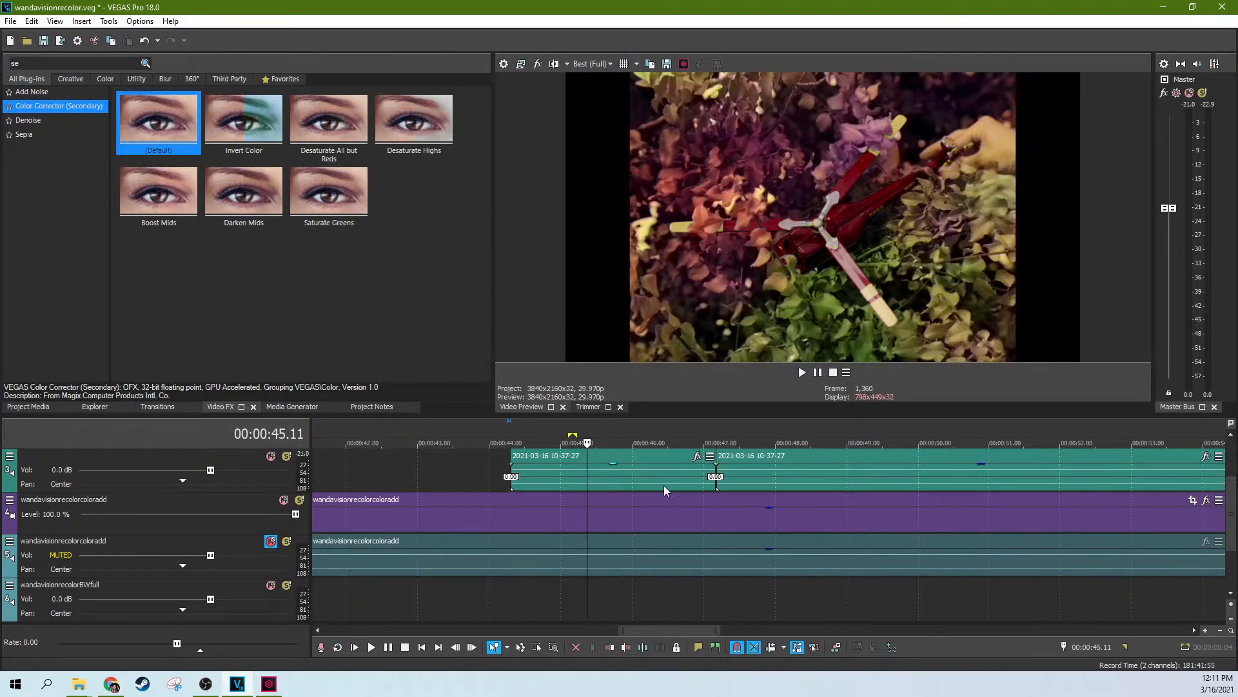
left_click(459, 472)
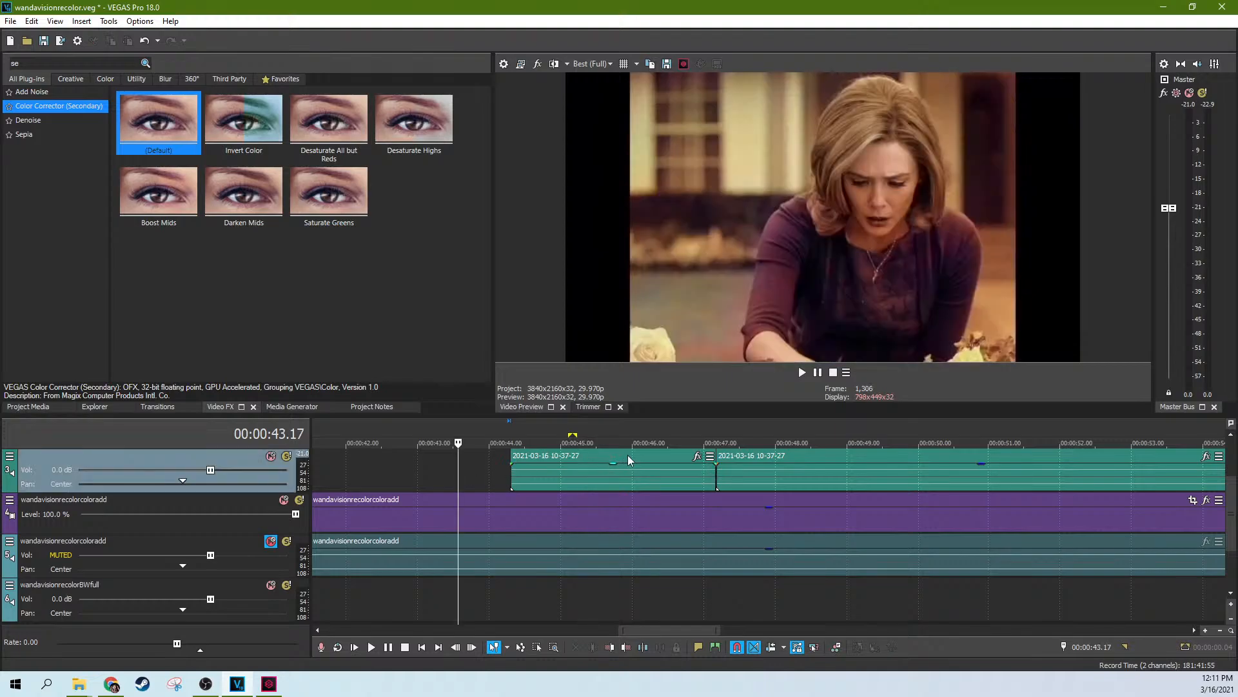
left_click(645, 478)
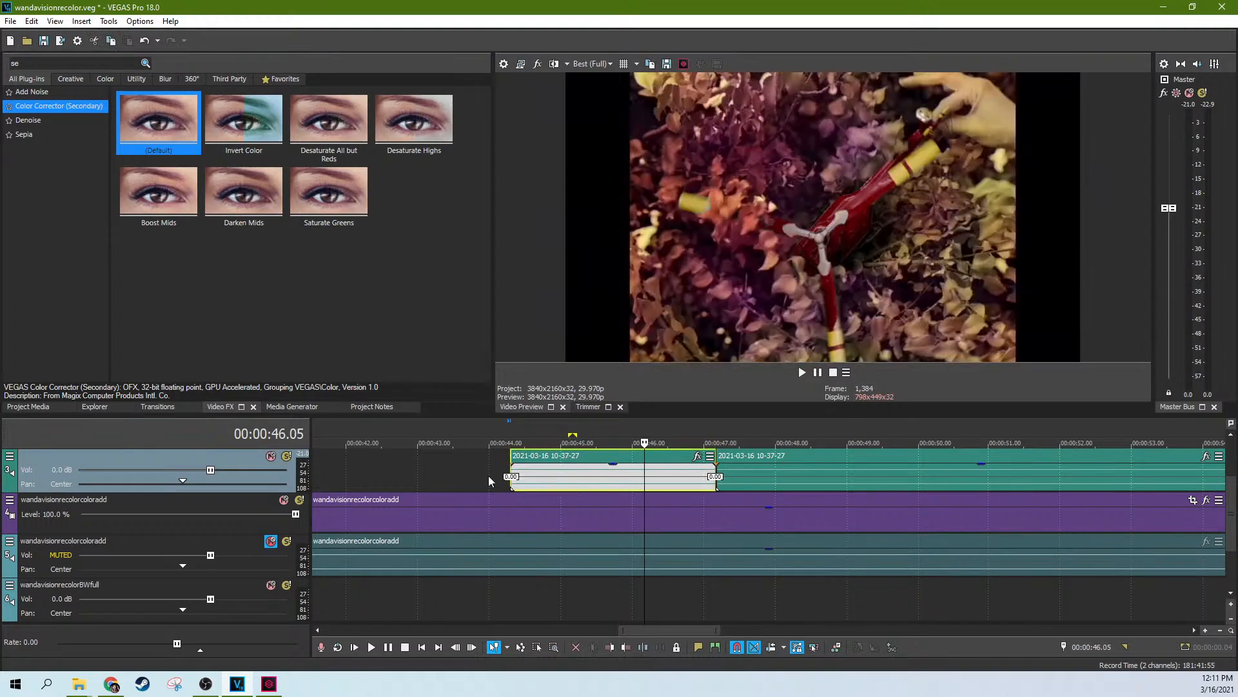
left_click(426, 475)
scroll(581, 474, "down", 3)
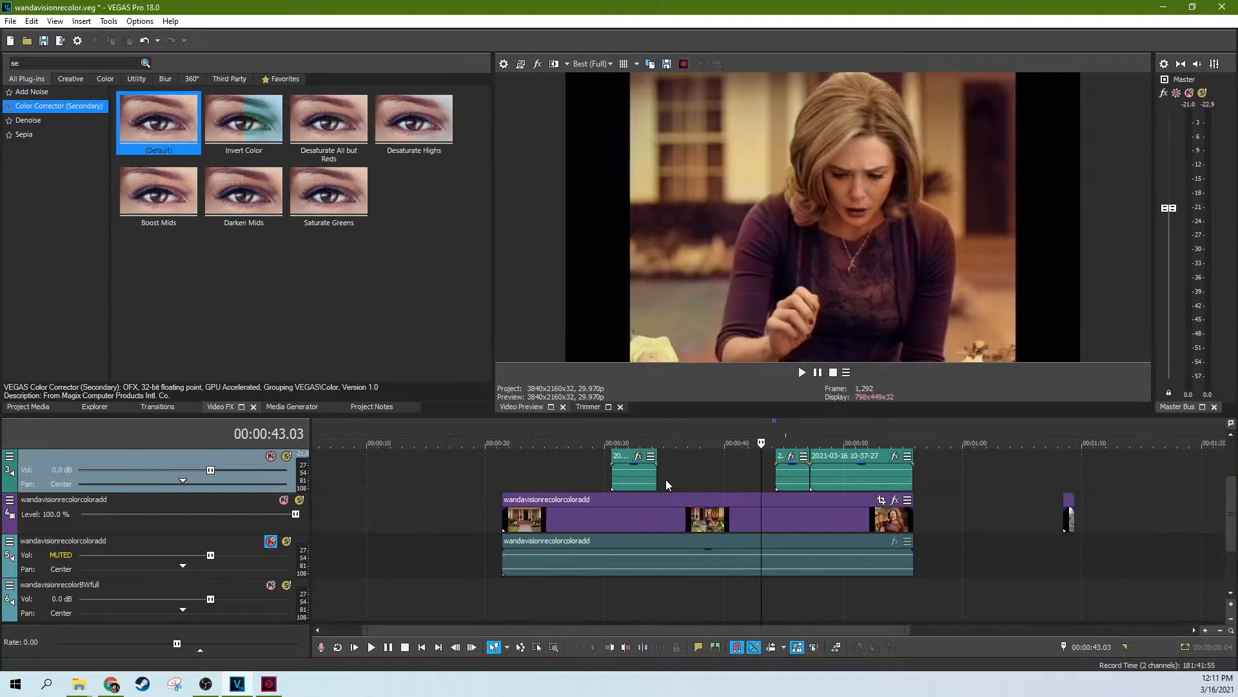
Compare the separate short clip near 00:01:08 with the colorized footage at 00:00:37.24, ending at 00:01:08.26
left_click(1070, 516)
scroll(1070, 516, "up", 5)
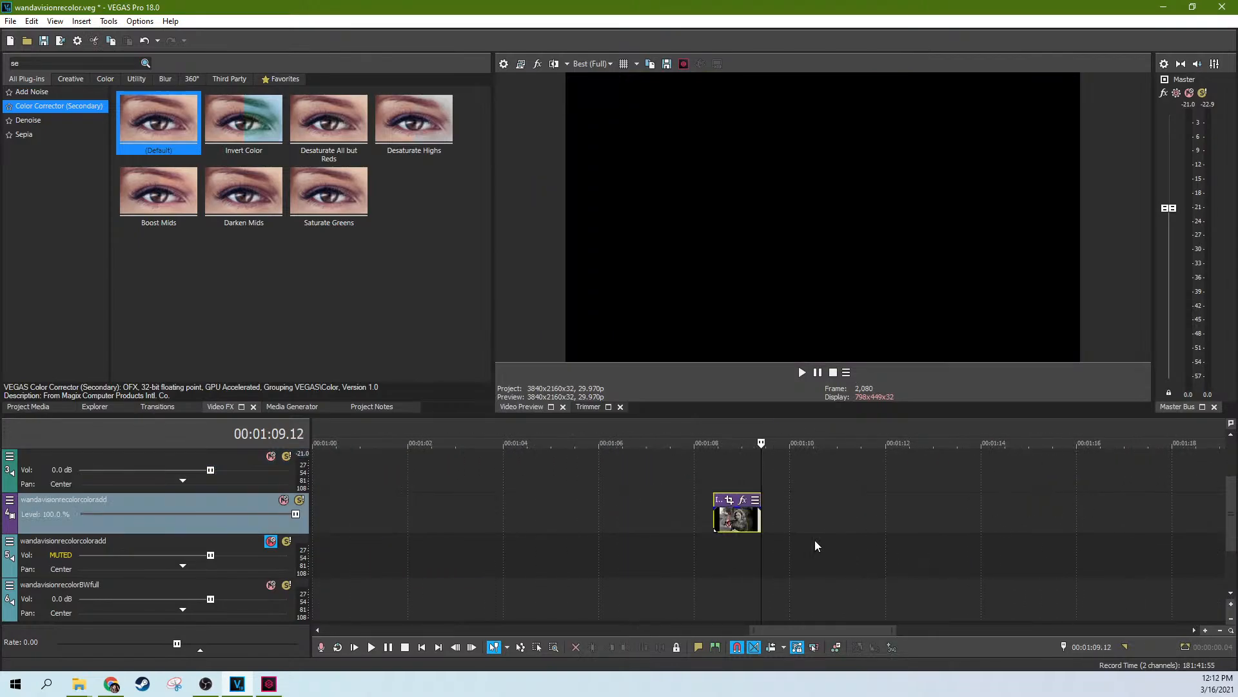
left_click(725, 521)
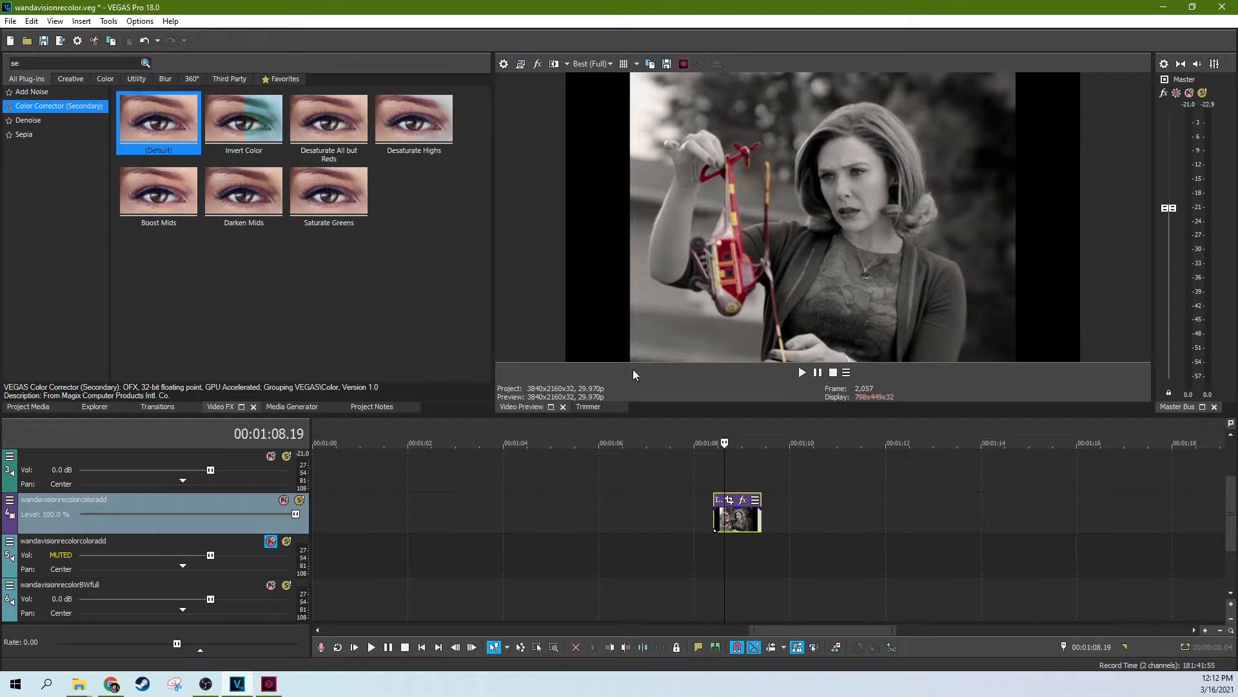
scroll(599, 512, "down", 4)
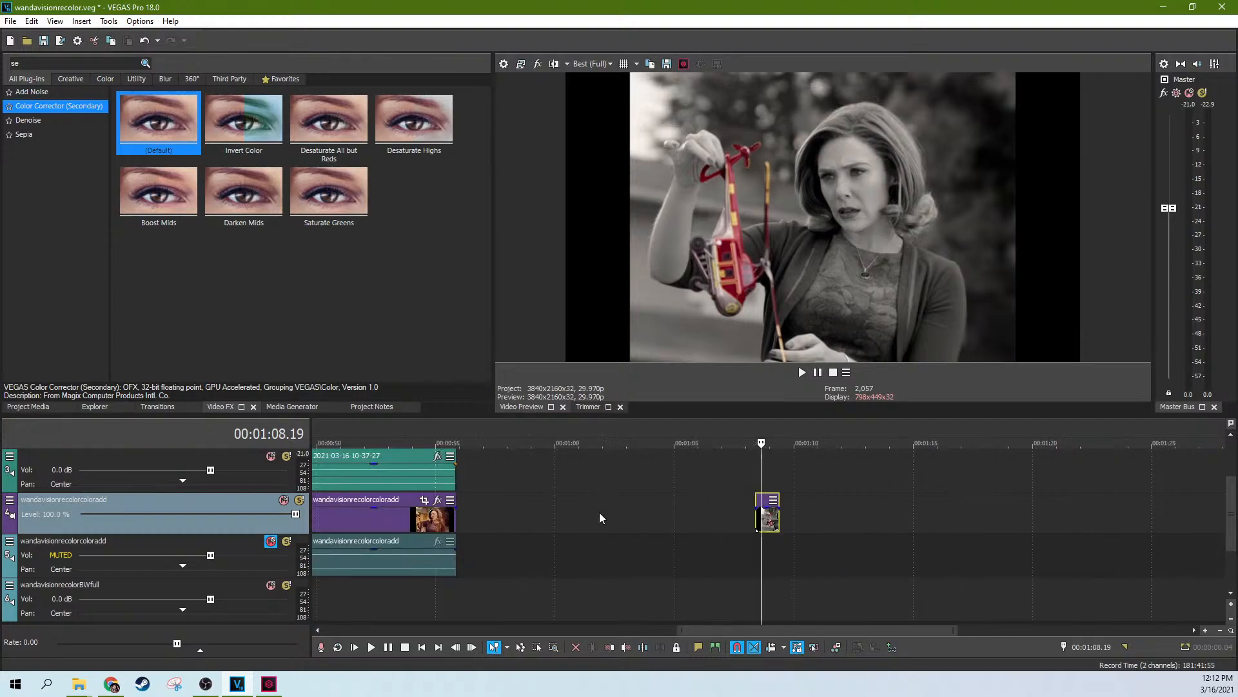
left_click(393, 529)
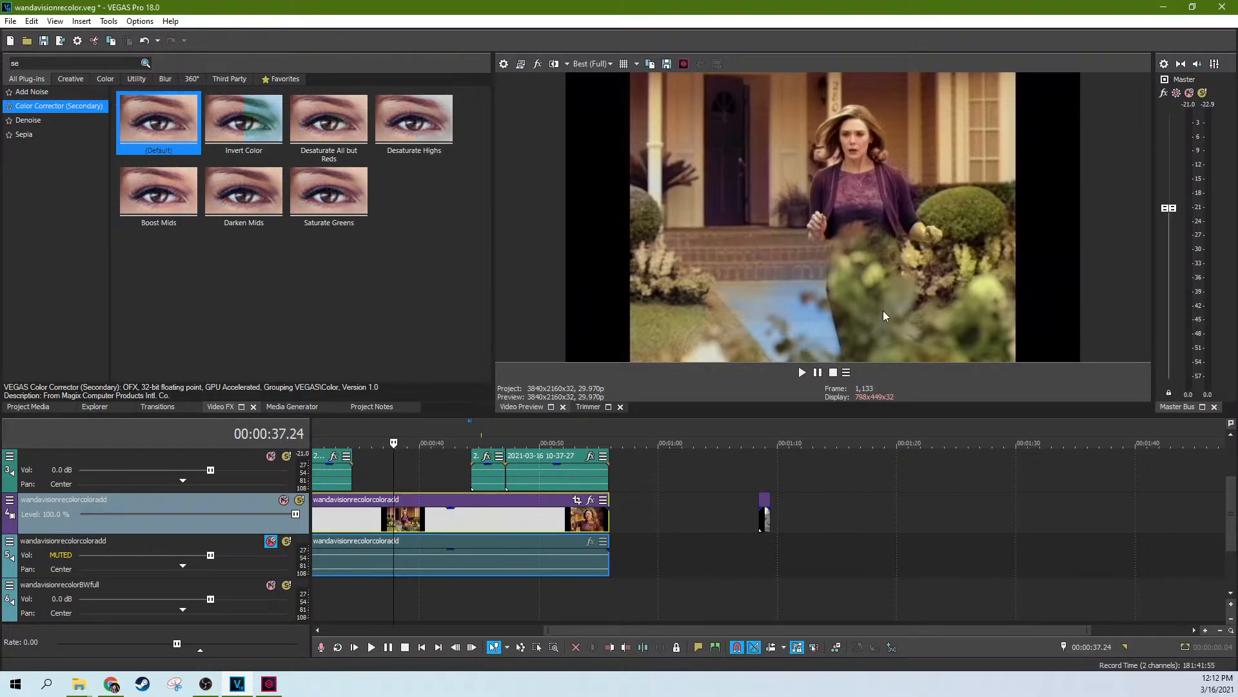
left_click(765, 524)
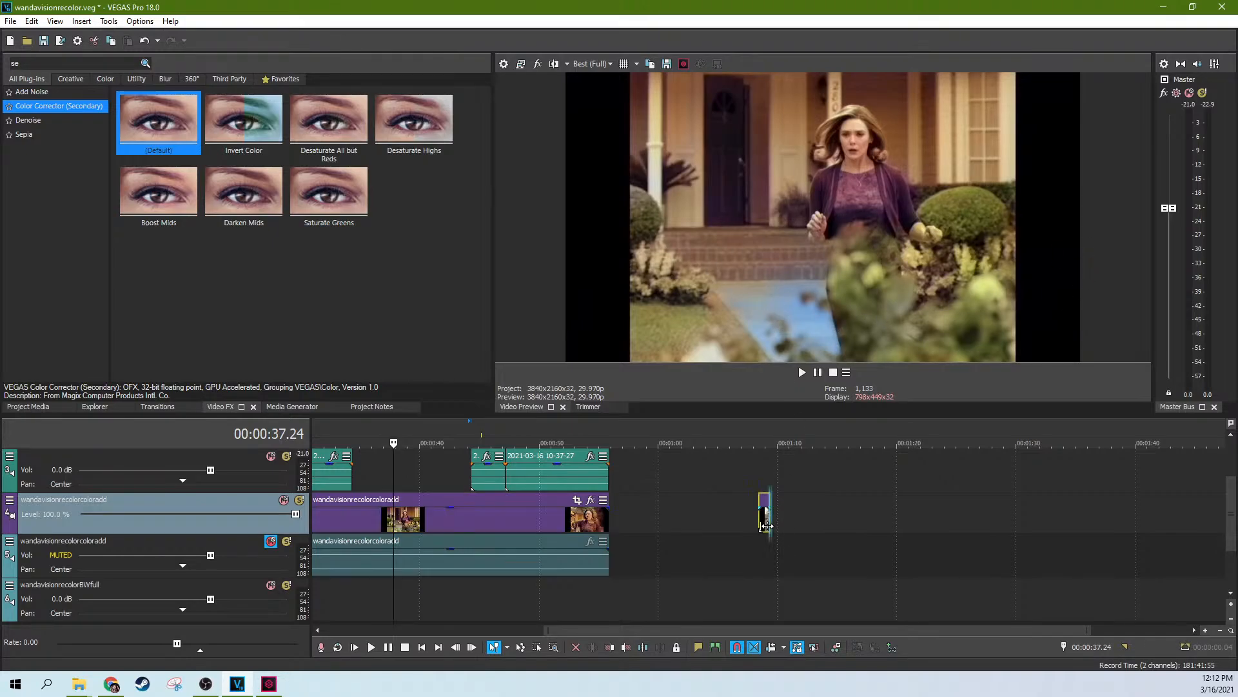
scroll(766, 524, "up", 5)
left_click(735, 531)
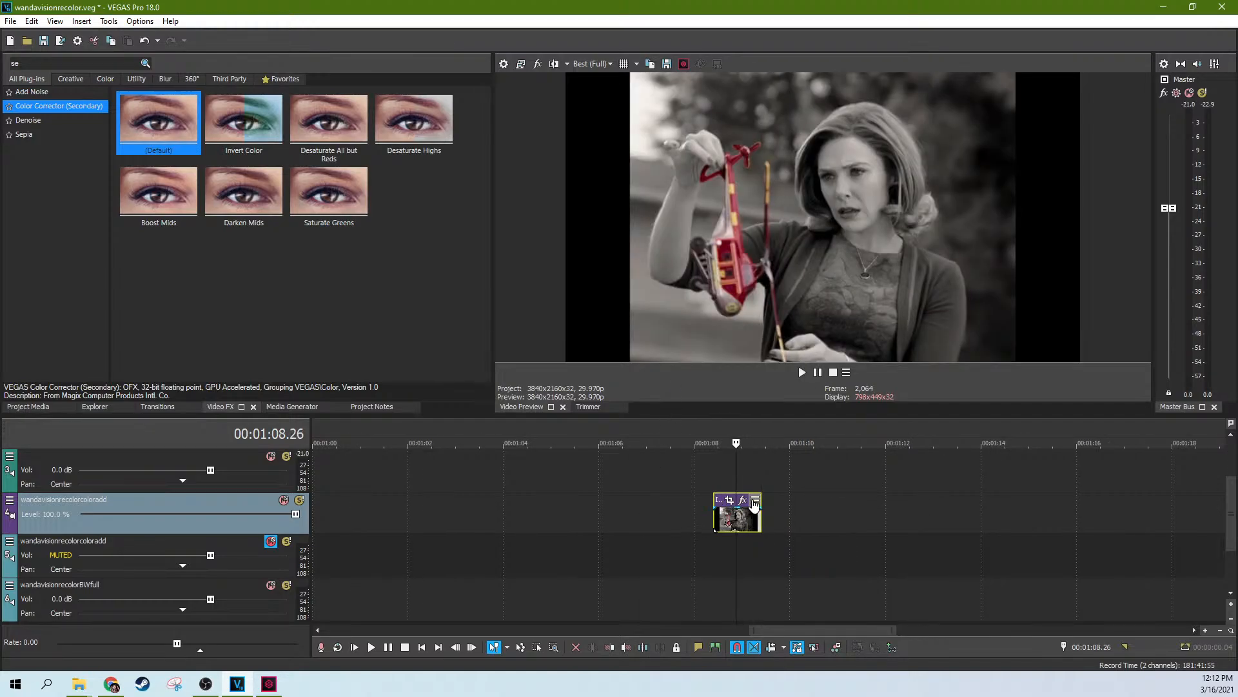
Return to the first short event above the colorized footage and examine its frame at 00:00:30.16
scroll(755, 504, "down", 5)
scroll(486, 501, "up", 1)
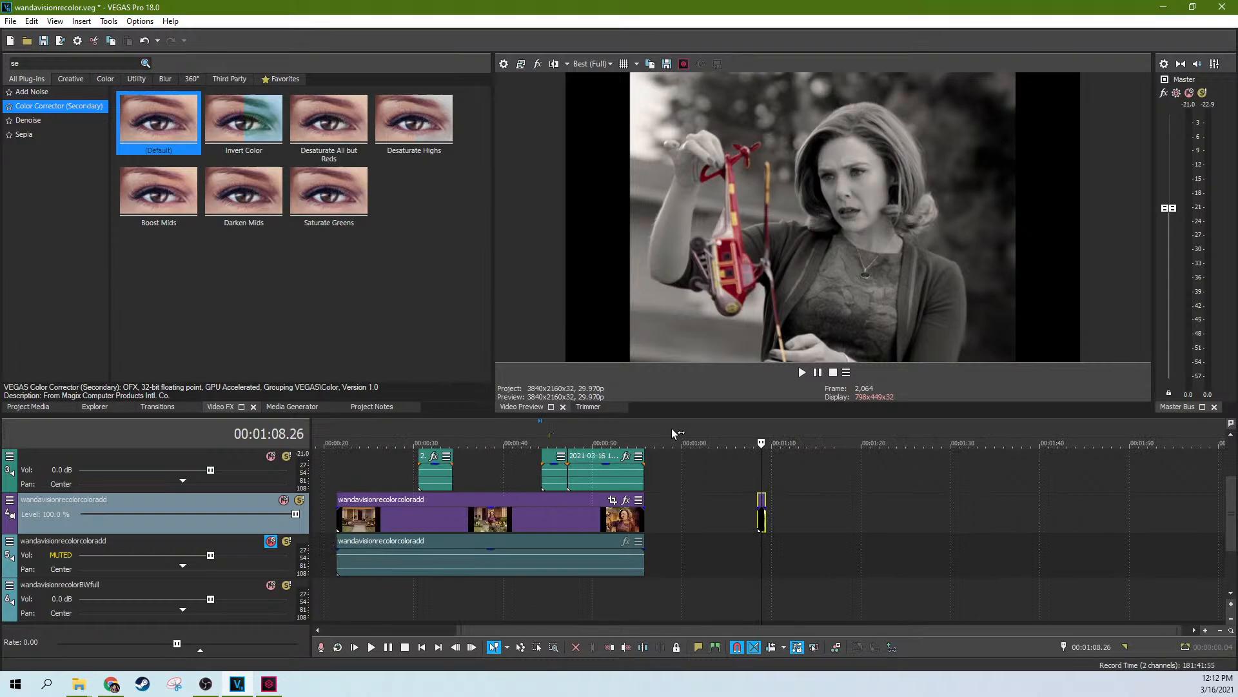
left_click(485, 501)
left_click(420, 481)
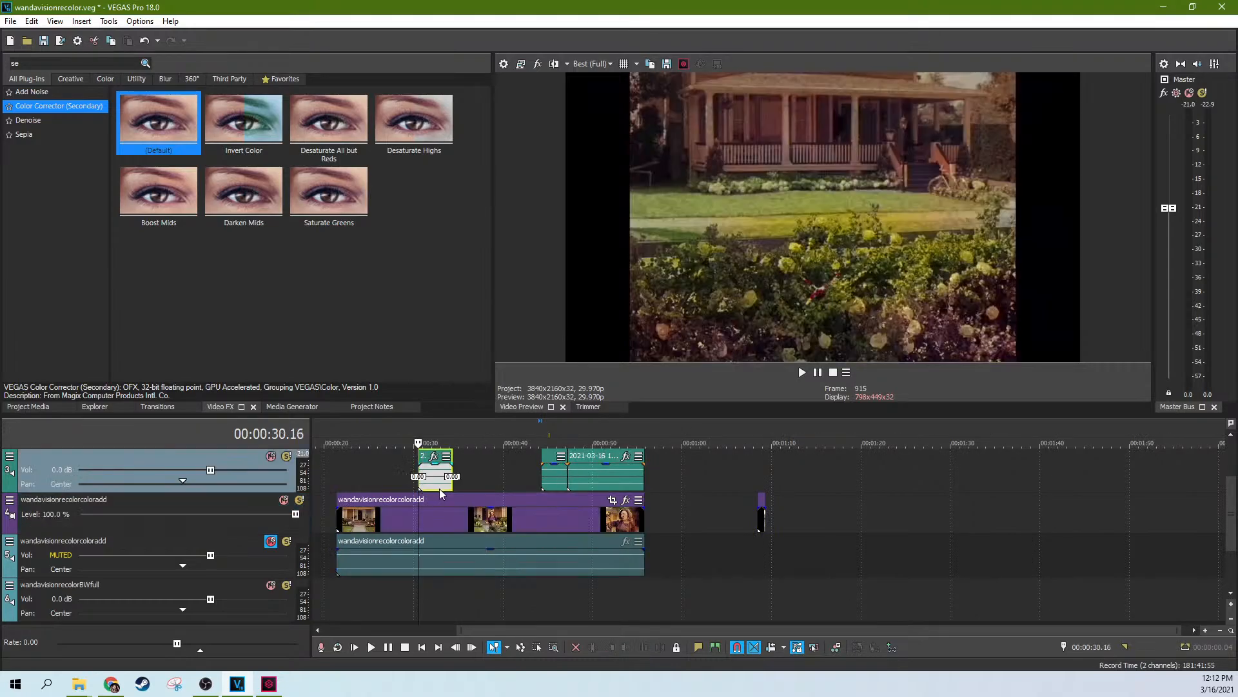
Move to 00:00:31.24 in the first short event, then unmute and solo the colorized footage's audio track
scroll(439, 489, "up", 3)
left_click(806, 476)
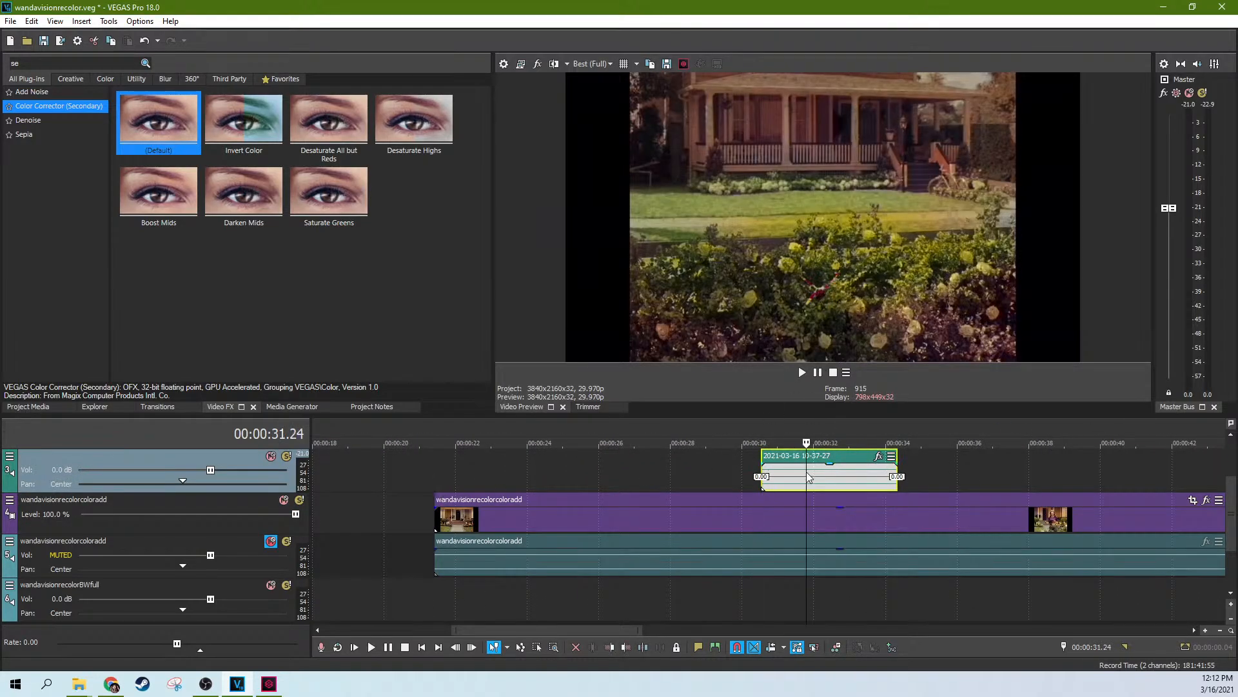
left_click(286, 542)
left_click(287, 542)
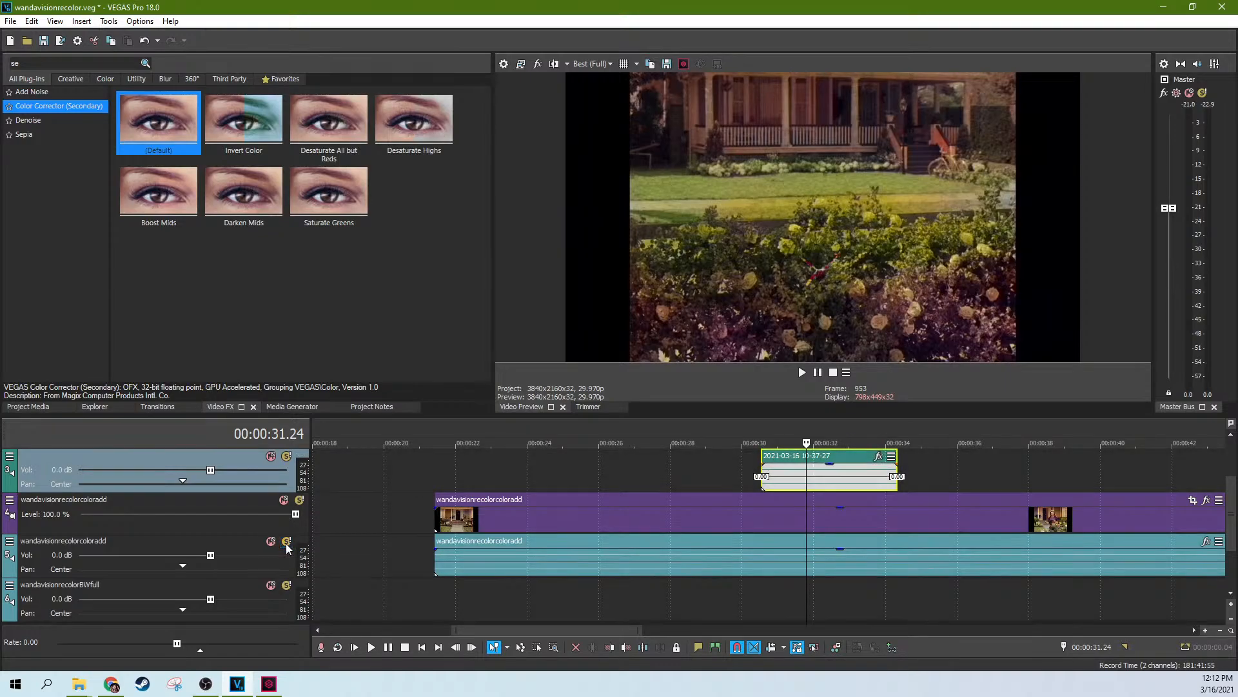
left_click(287, 542)
left_click(286, 541)
left_click(287, 542)
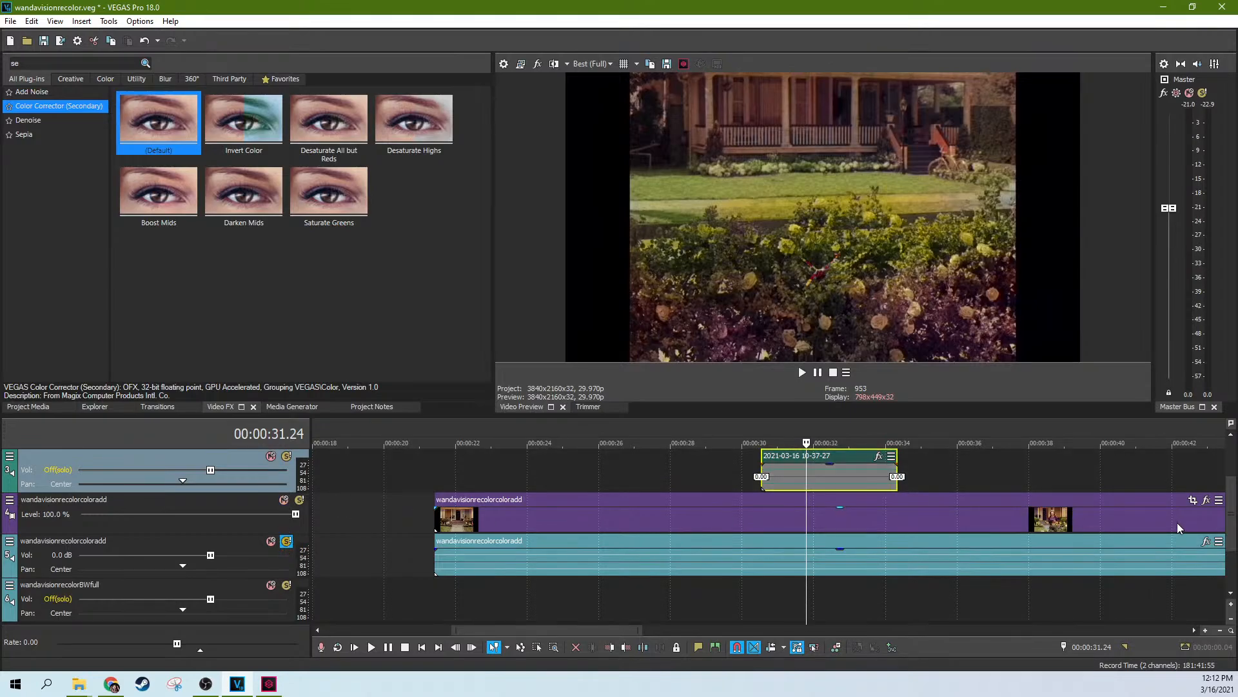
Solo the two helicopter video tracks to inspect the isolated helicopter at 00:00:31.24, and clear both solos
scroll(1233, 516, "up", 2)
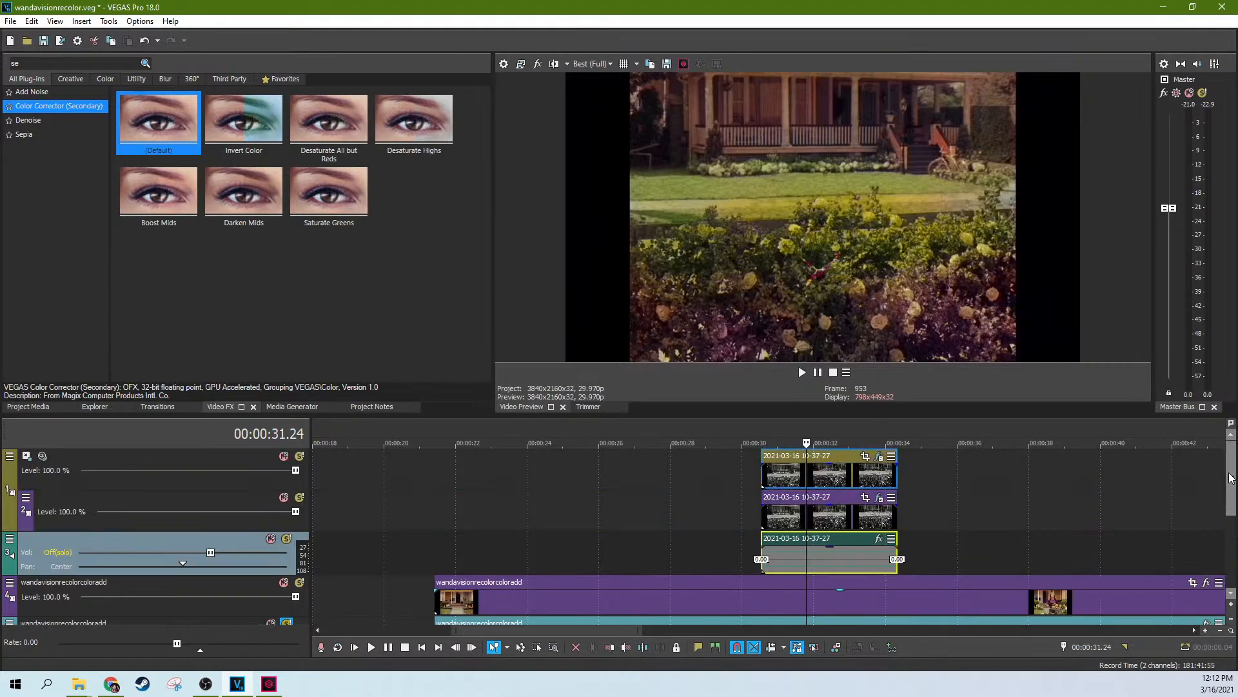
left_click(299, 456)
left_click(297, 460)
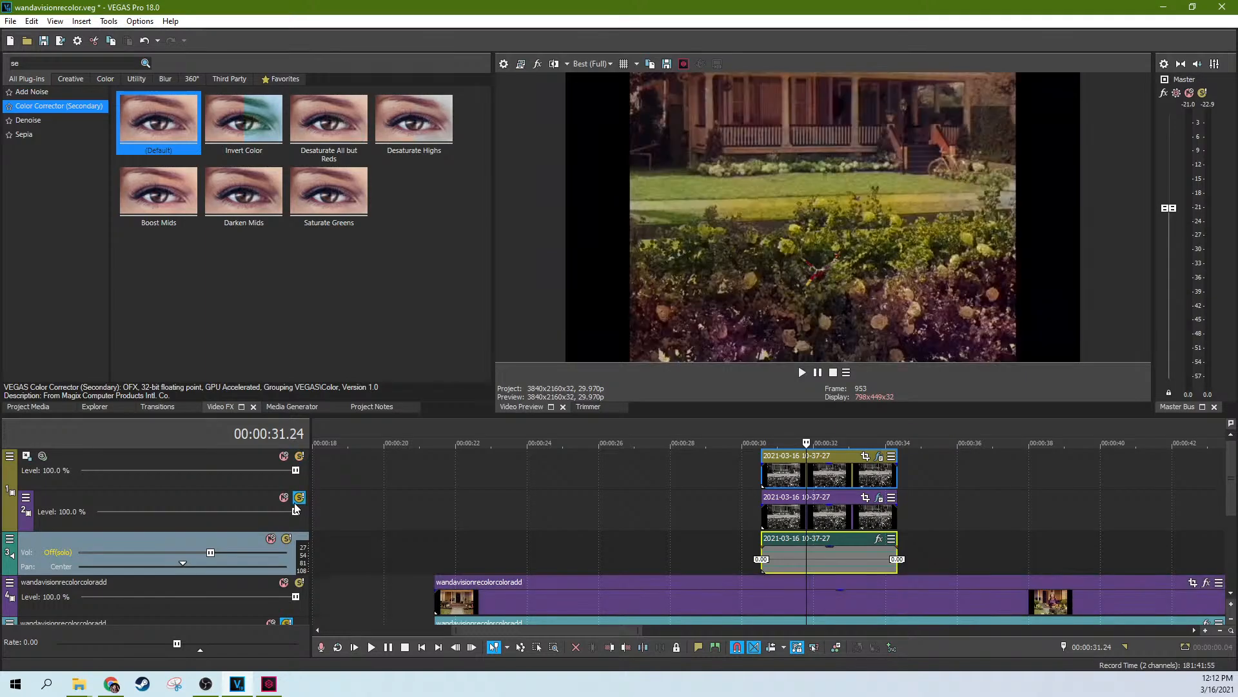
left_click(299, 456)
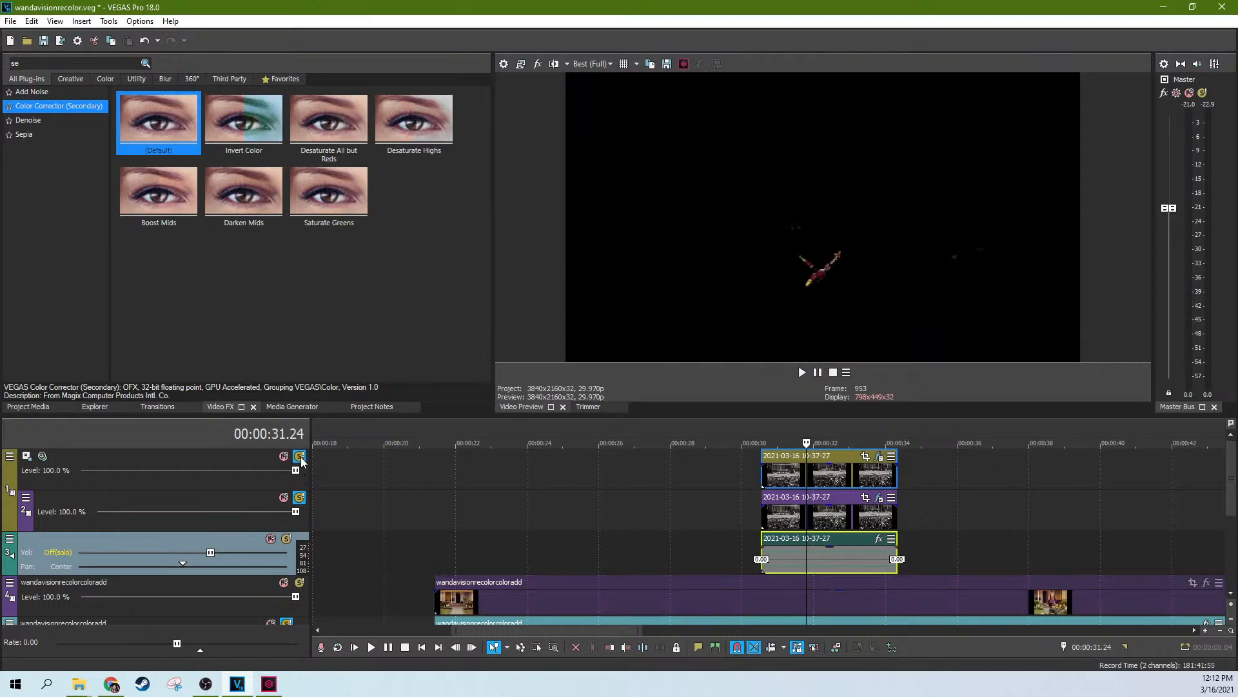
left_click(300, 456)
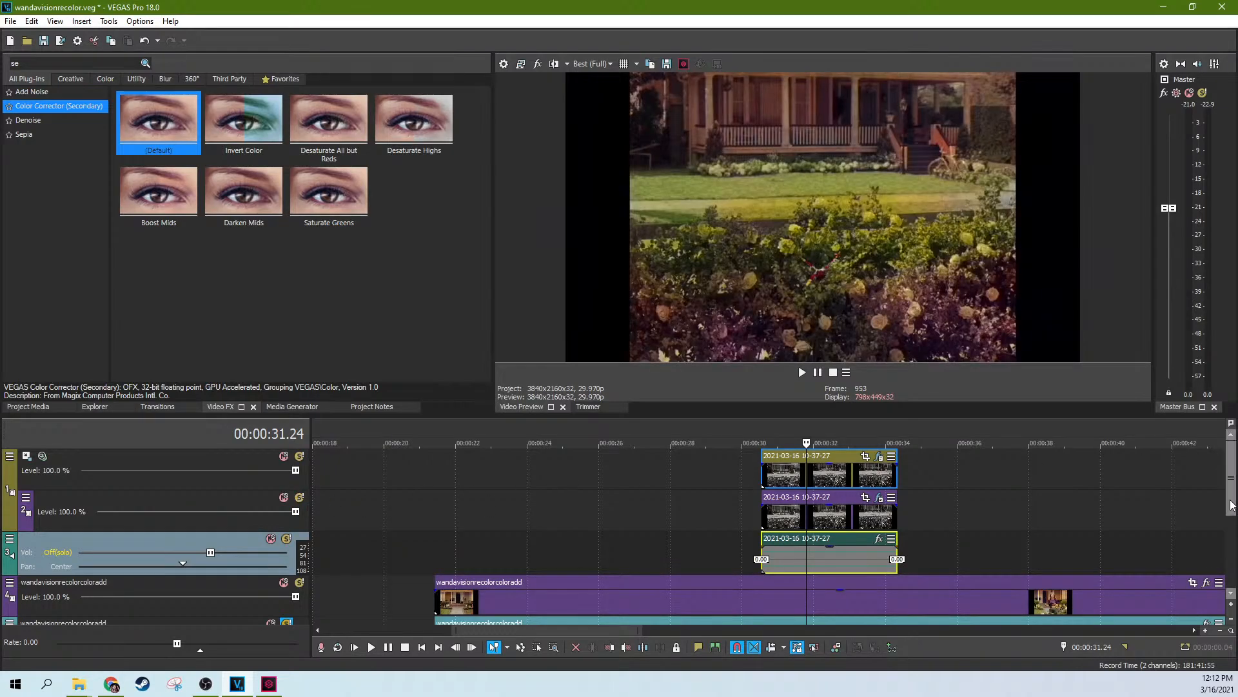
Turn off solo on the colorized footage's audio track
scroll(561, 491, "down", 1)
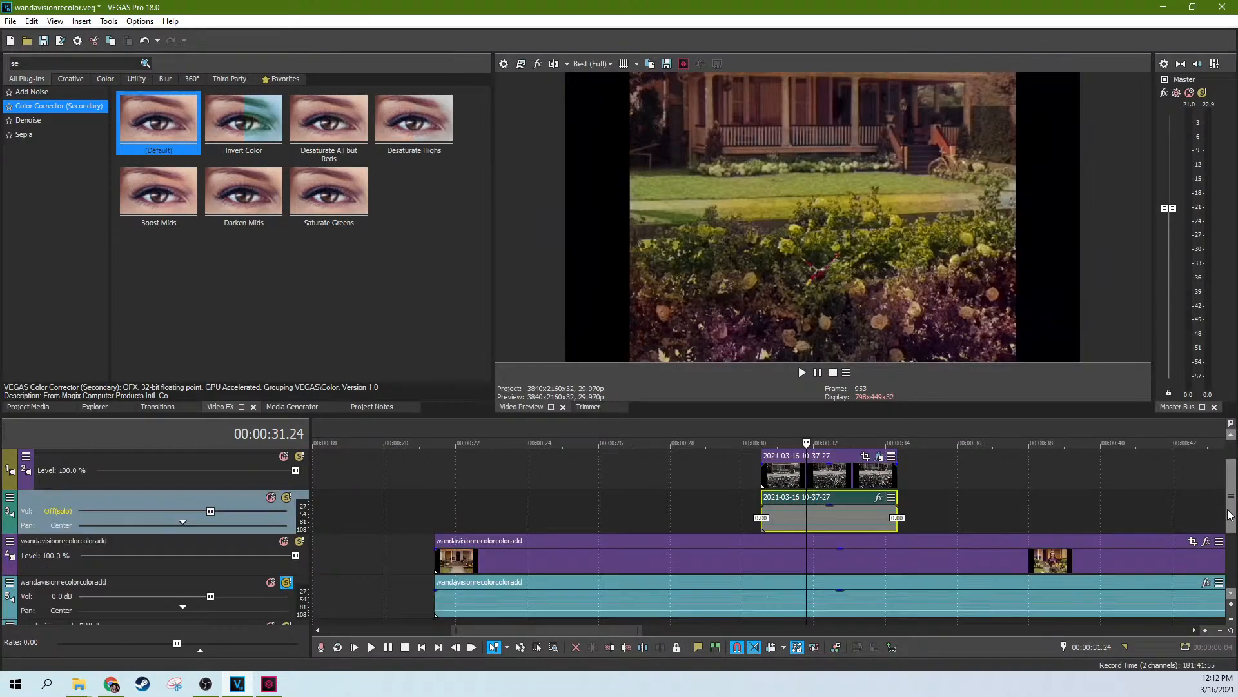
left_click(287, 583)
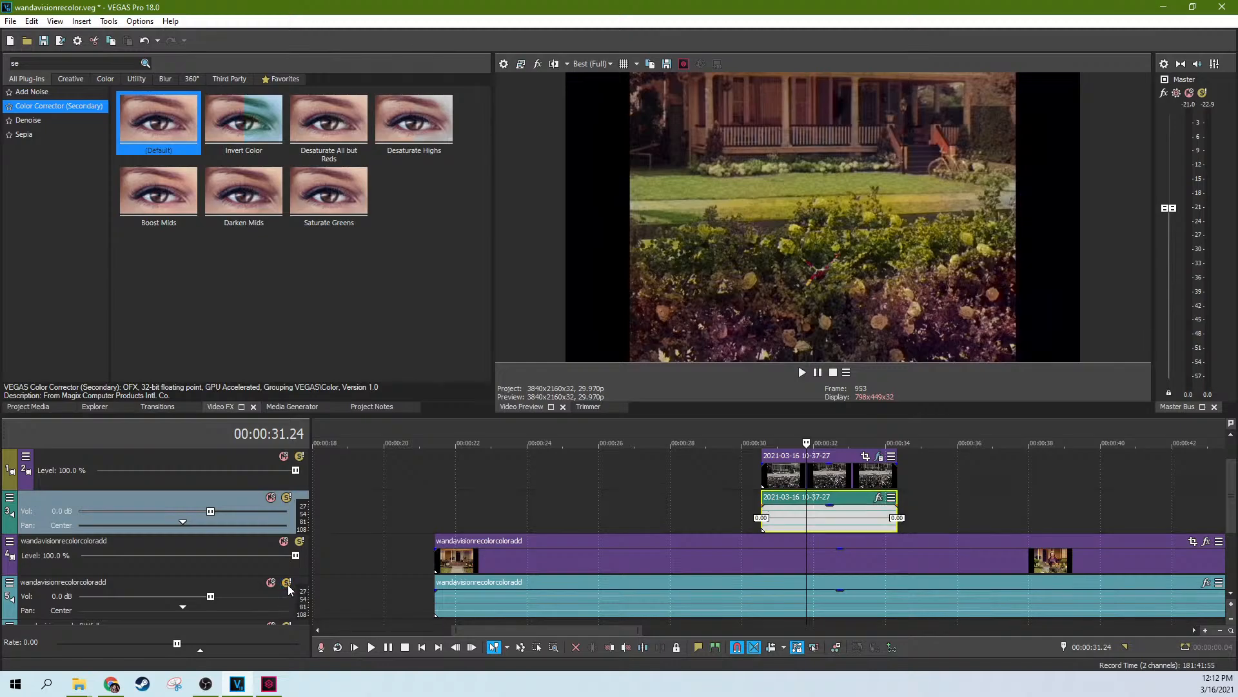
left_click(287, 584)
left_click(288, 585)
Place the cursor at 00:00:31.09 in the first short event and briefly preview the composited shot
scroll(354, 522, "down", 5)
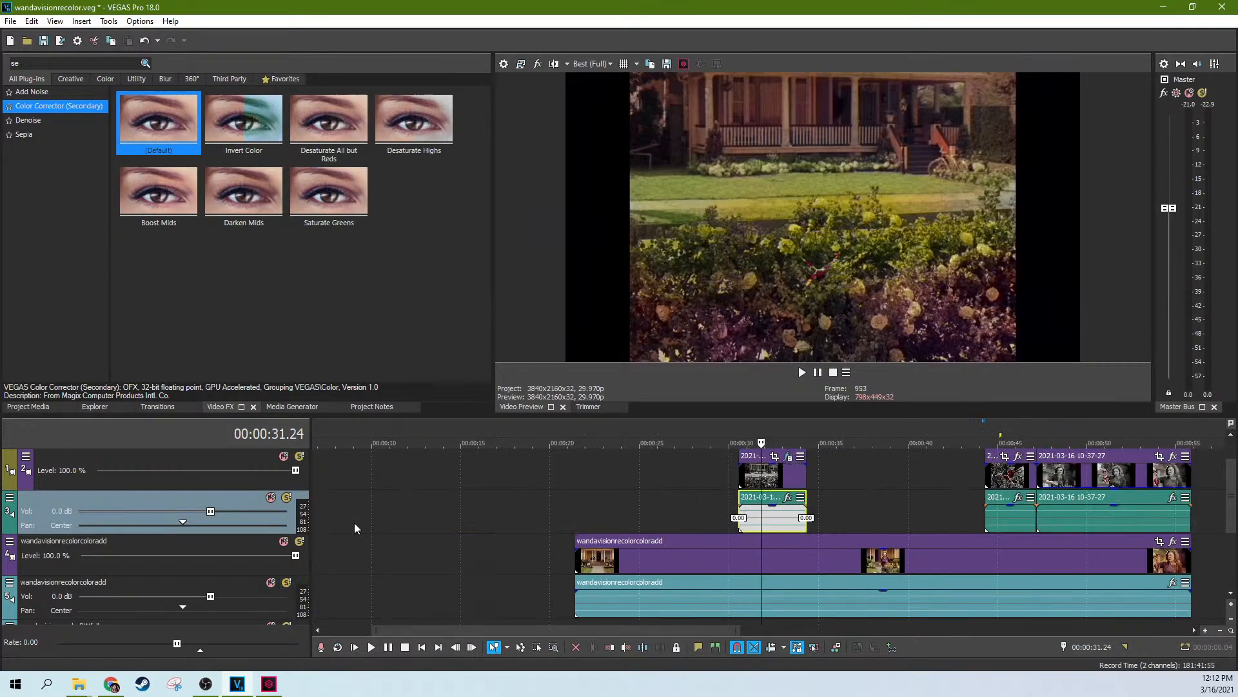
left_click(592, 512)
key("space")
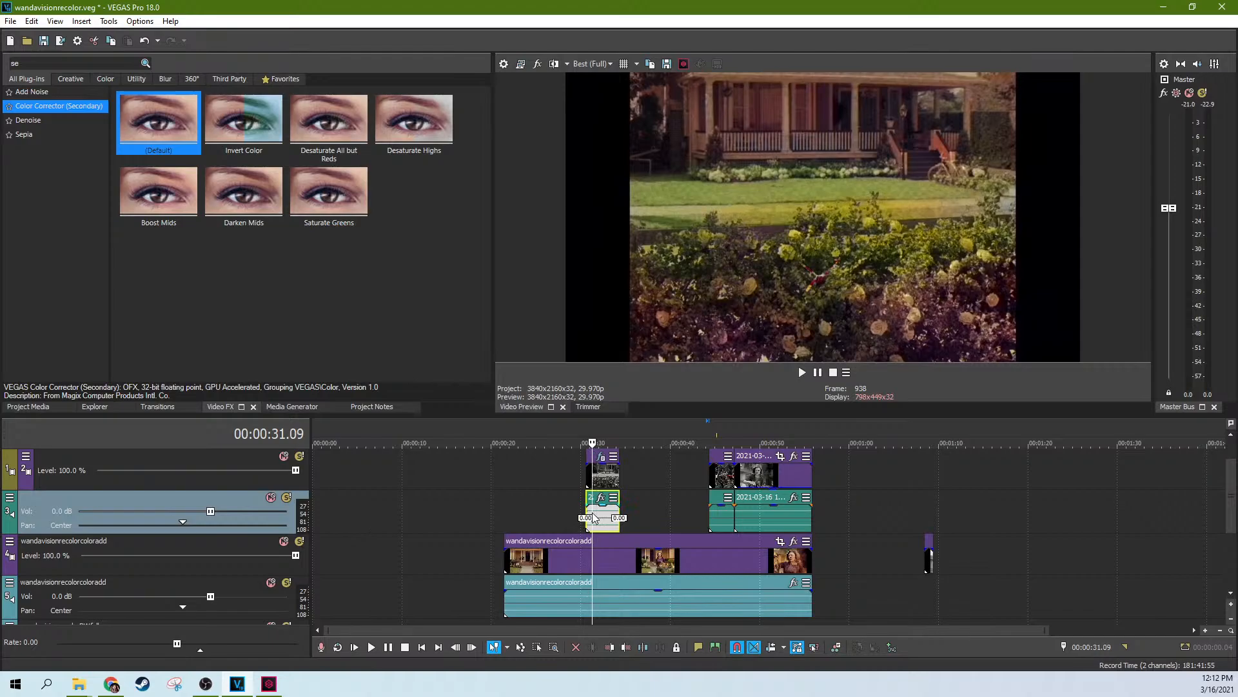
scroll(629, 515, "up", 5)
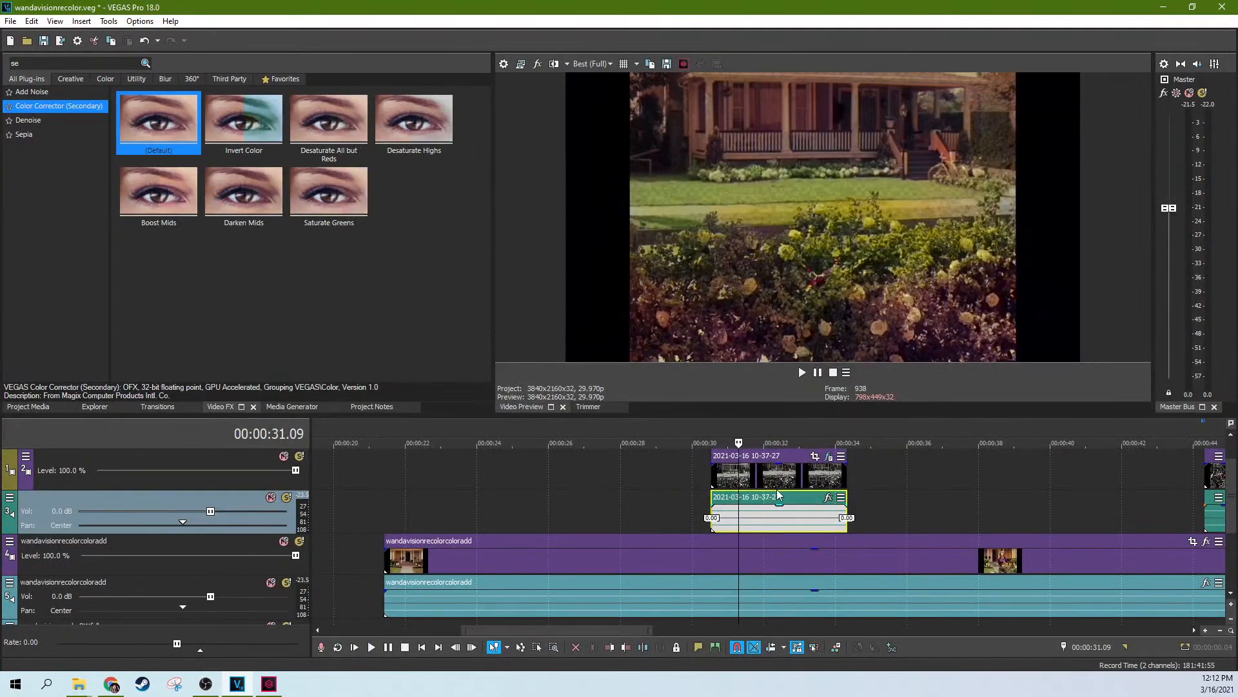
key("space")
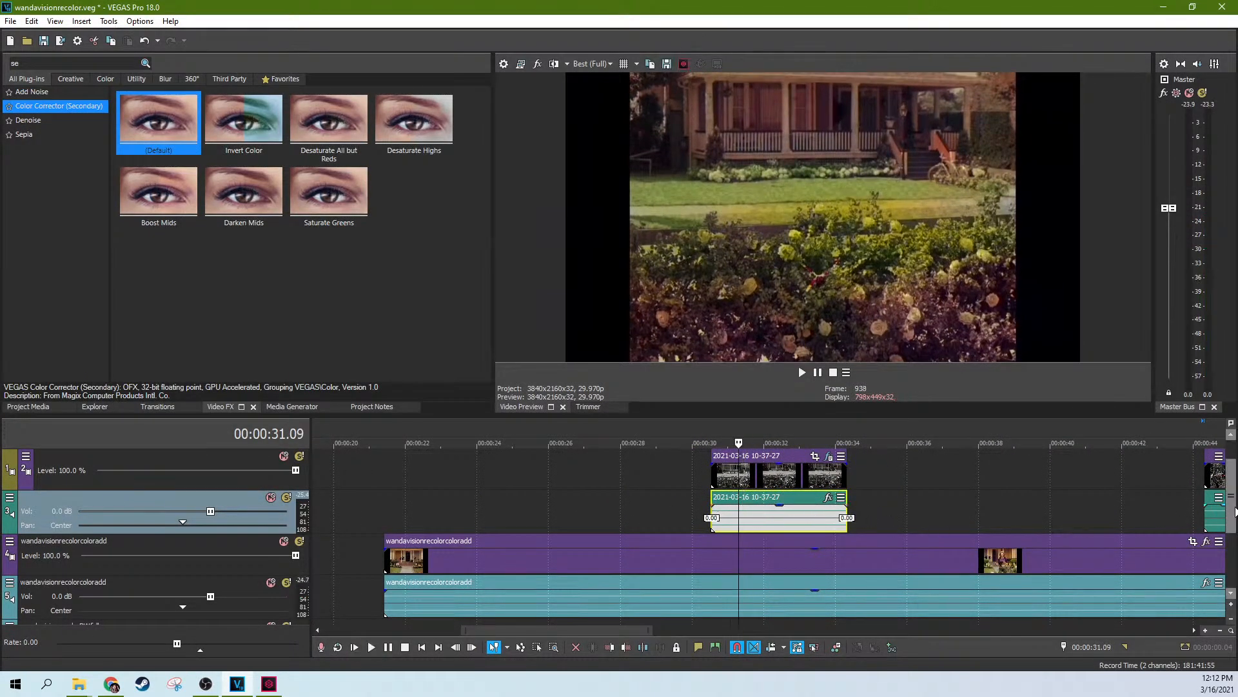
Solo the top helicopter track for a look at its isolated content, clear the solo, and play the composite from 00:00:31.09
left_click(299, 456)
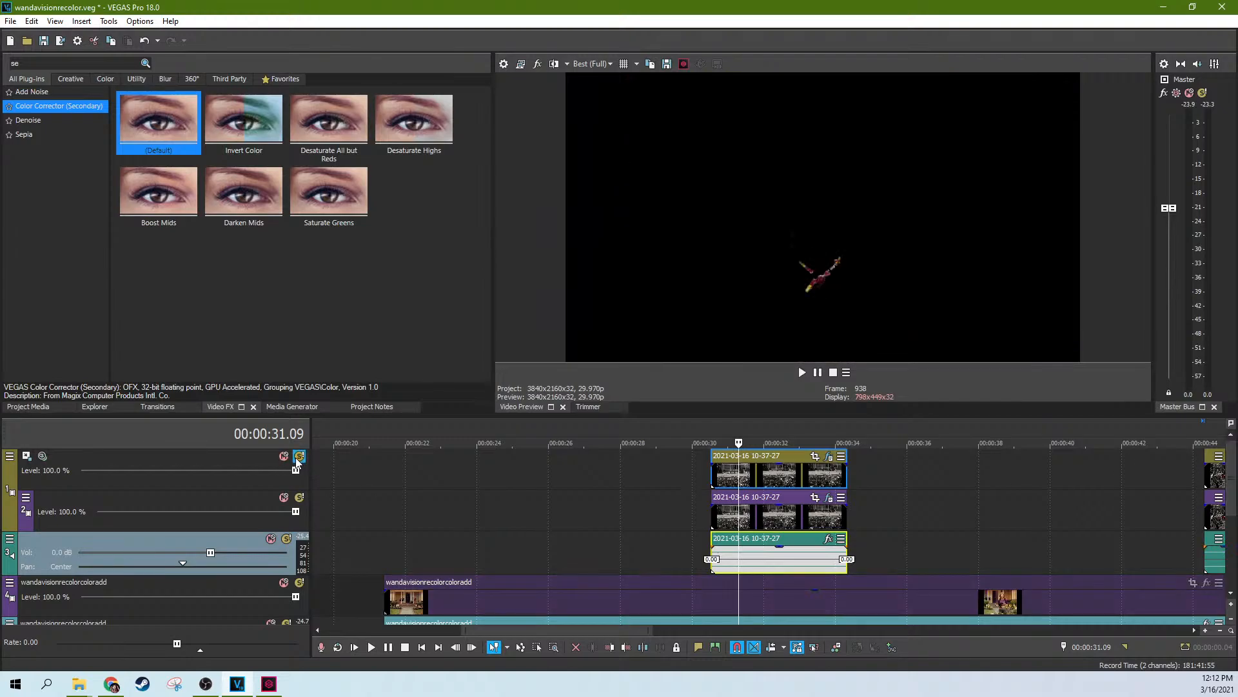
left_click(299, 457)
key("space")
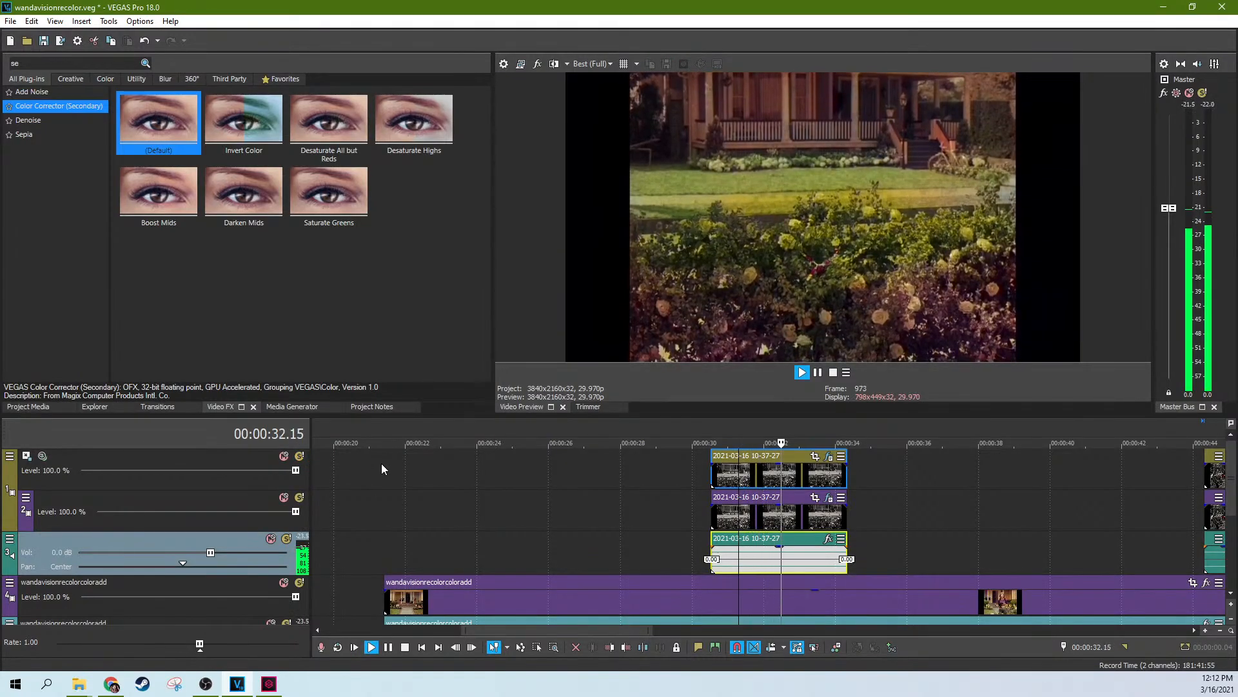
key("space")
Solo the colorized video track, play it from 00:00:30.23, and check its frame at 00:00:32.16
left_click(664, 561)
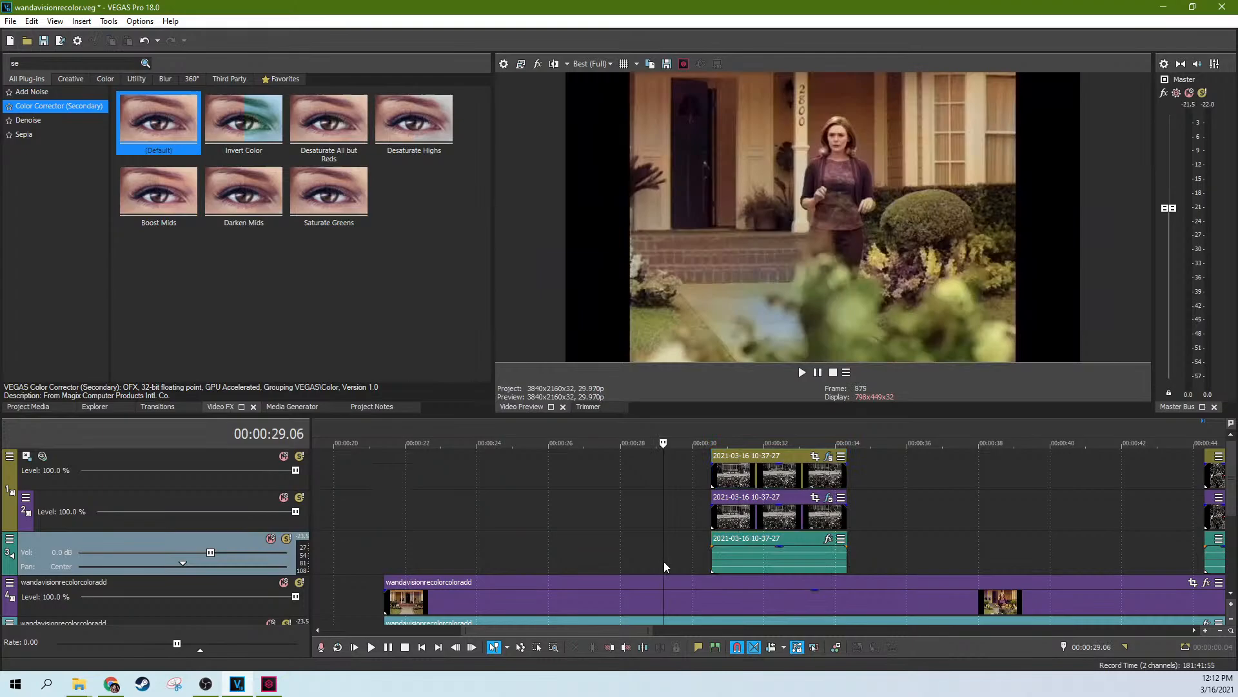
left_click(299, 583)
left_click(720, 587)
key("space")
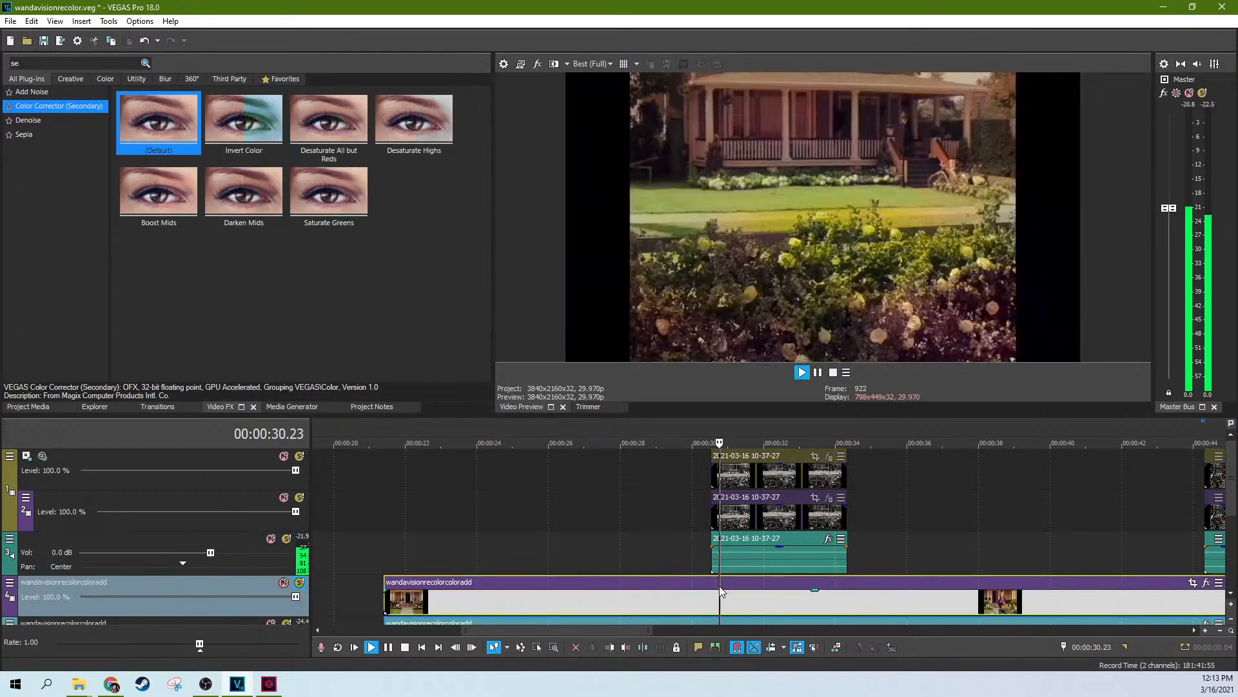
key("space")
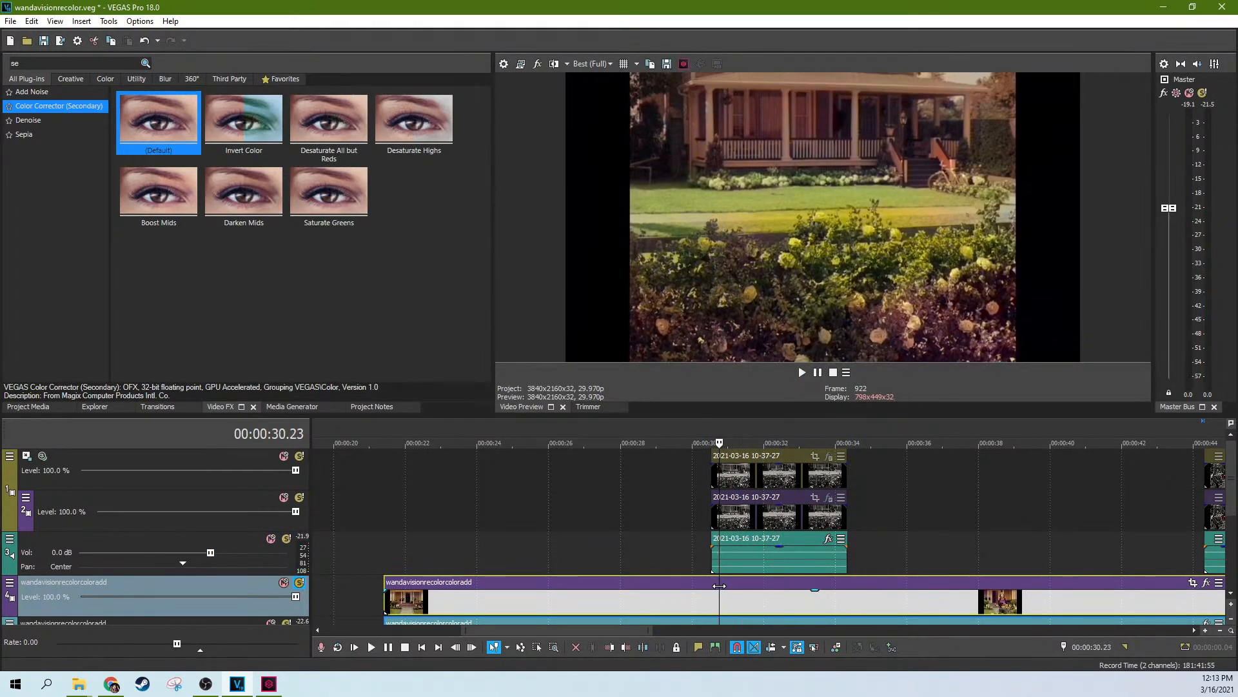
left_click(785, 474)
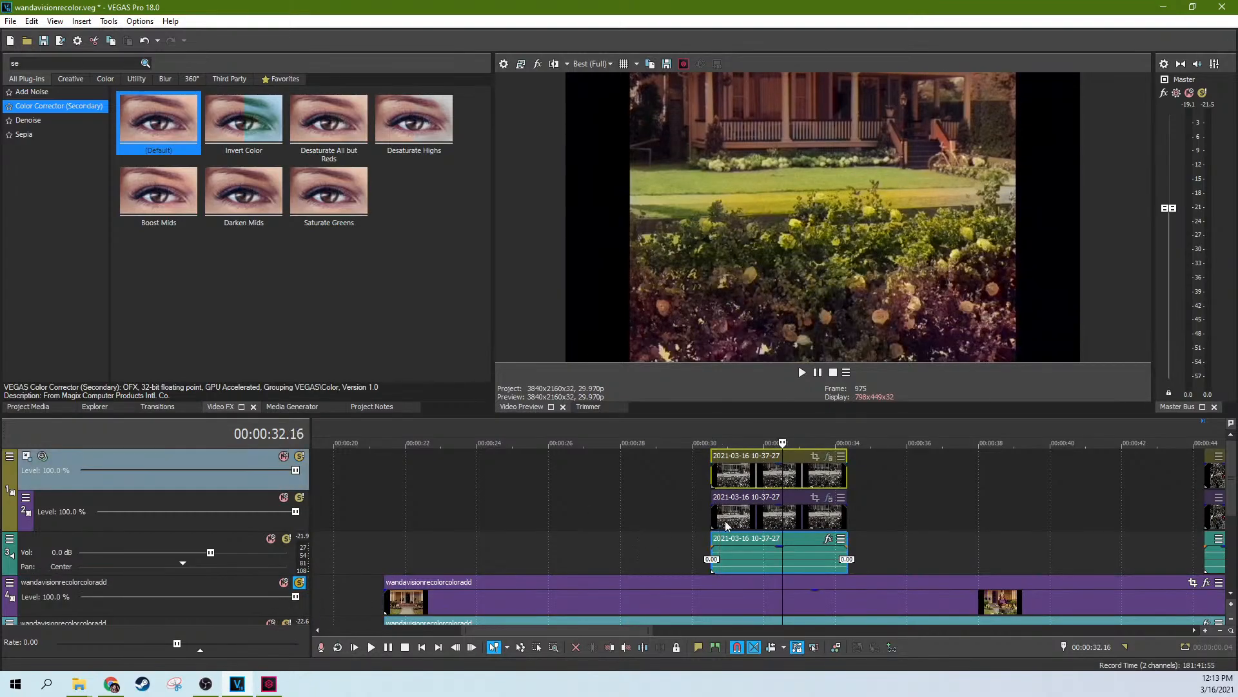
Mute the colorized footage's audio track and move to 00:00:31.27 in the short audio event above it
scroll(1235, 488, "down", 1)
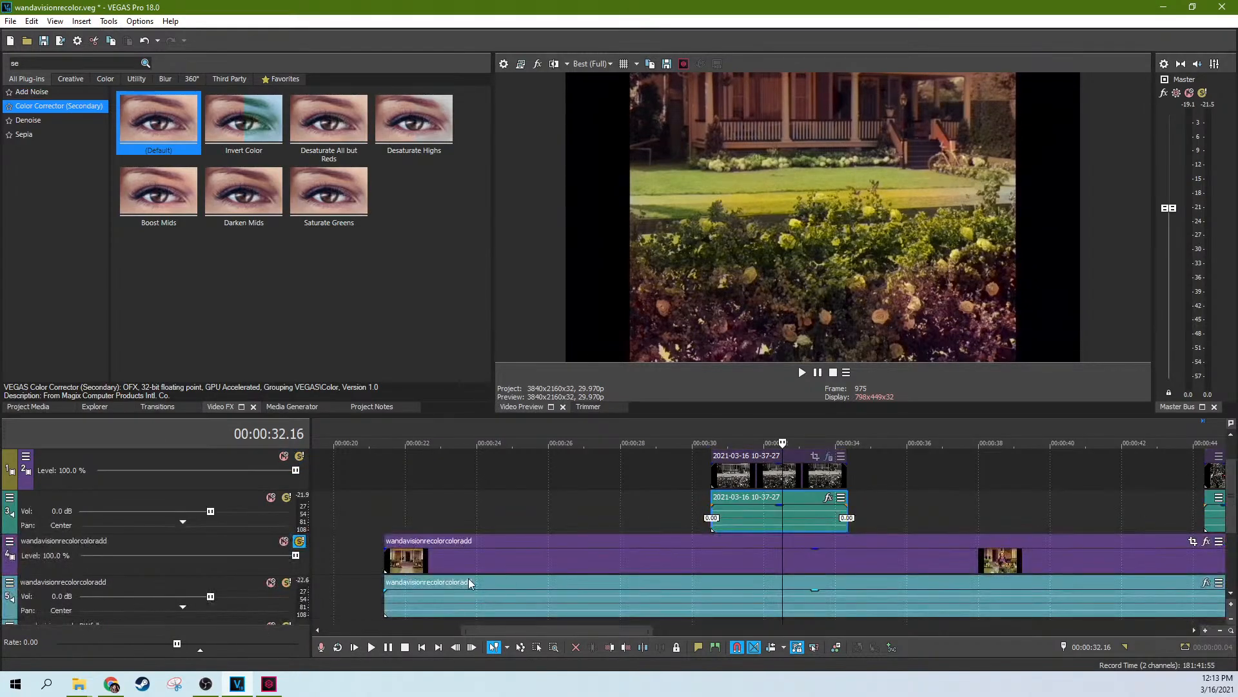
left_click(271, 583)
left_click(760, 511)
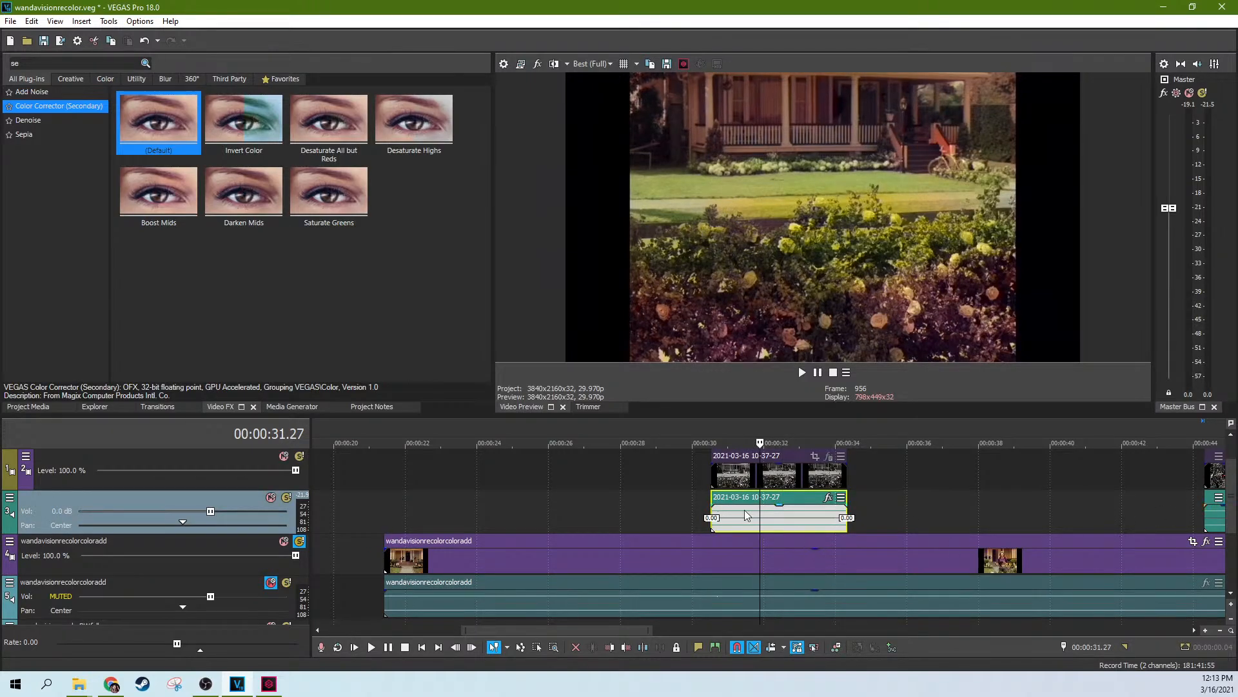
Save the recolor project and show its project media
left_click(739, 480)
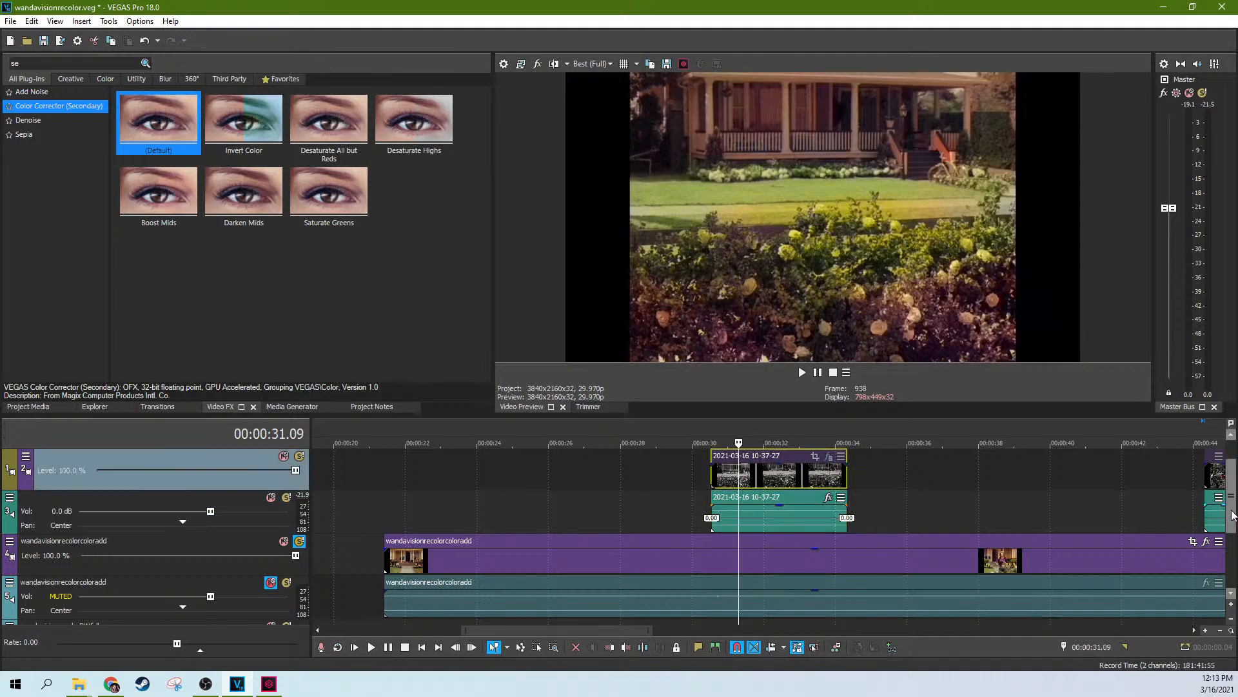
left_click_drag(1232, 514, 1232, 497)
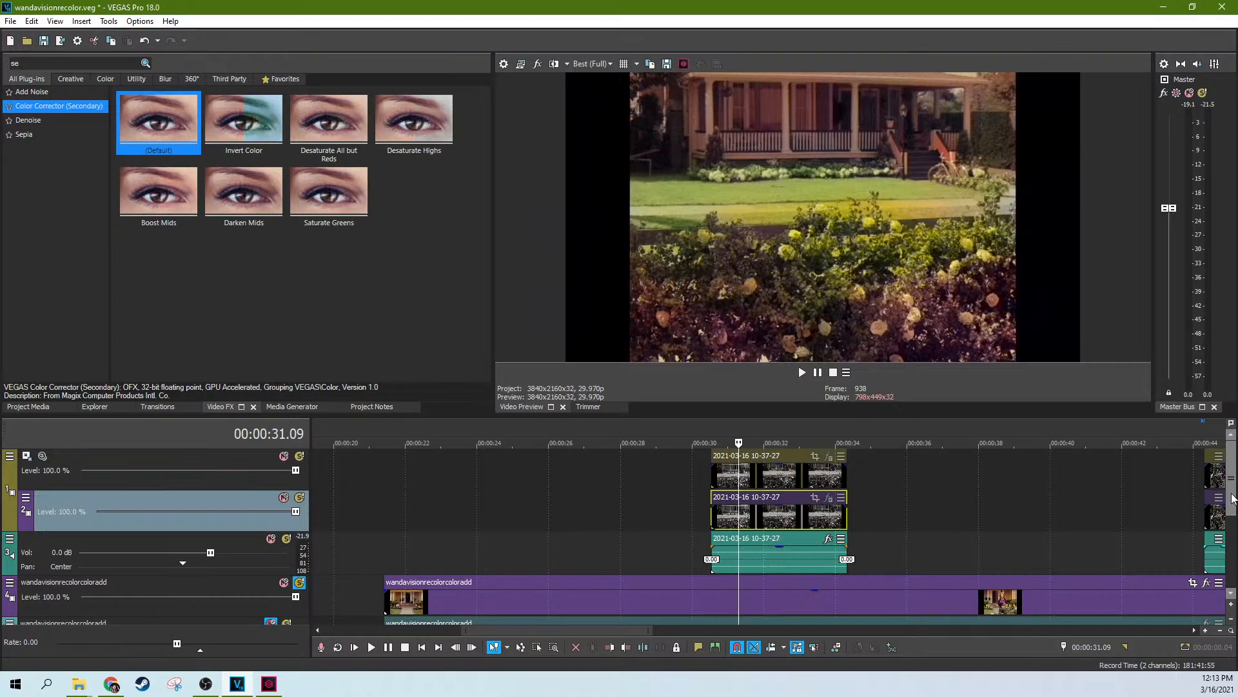
key("ctrl+s")
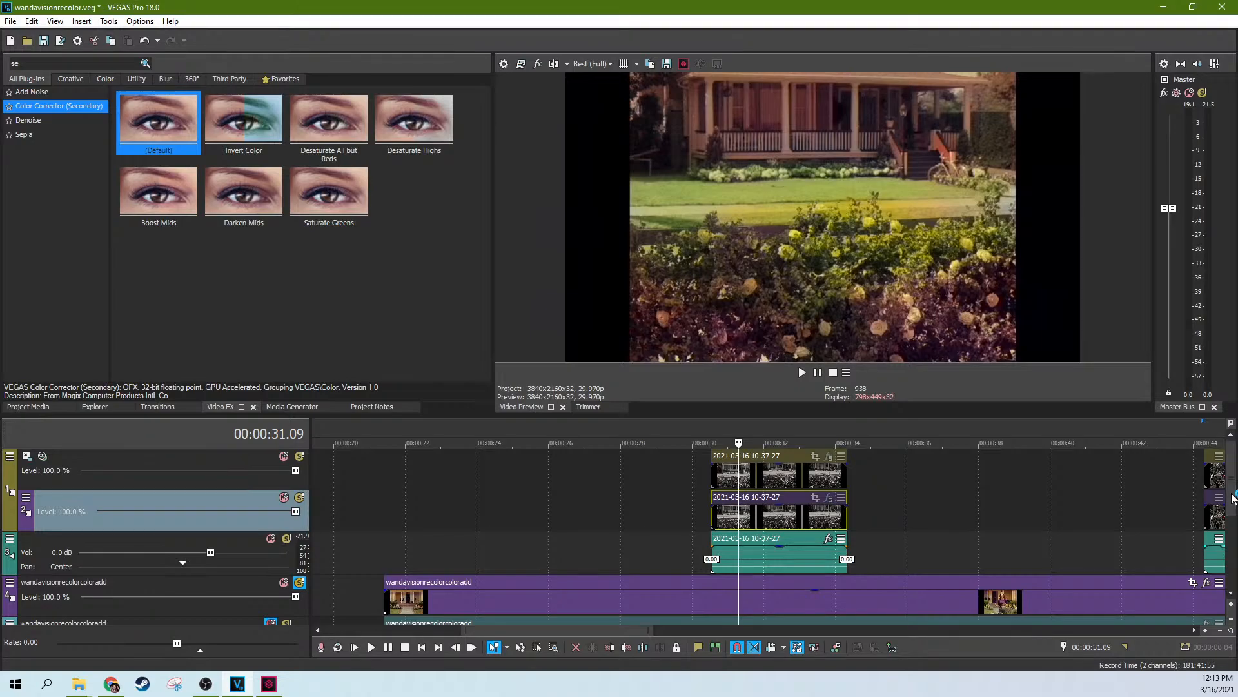
left_click(748, 512)
left_click(26, 406)
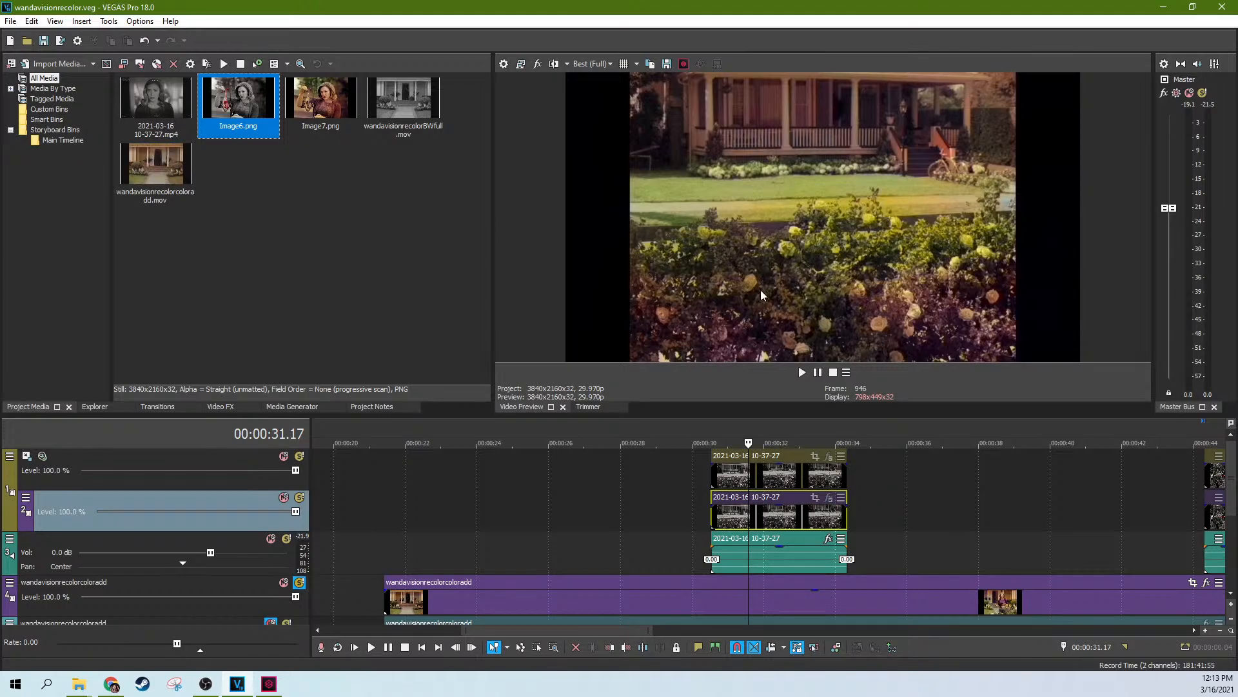
Look over the top-track clip around 00:00:32 and the Image6.png and Image7.png stills in the project media
left_click(762, 482)
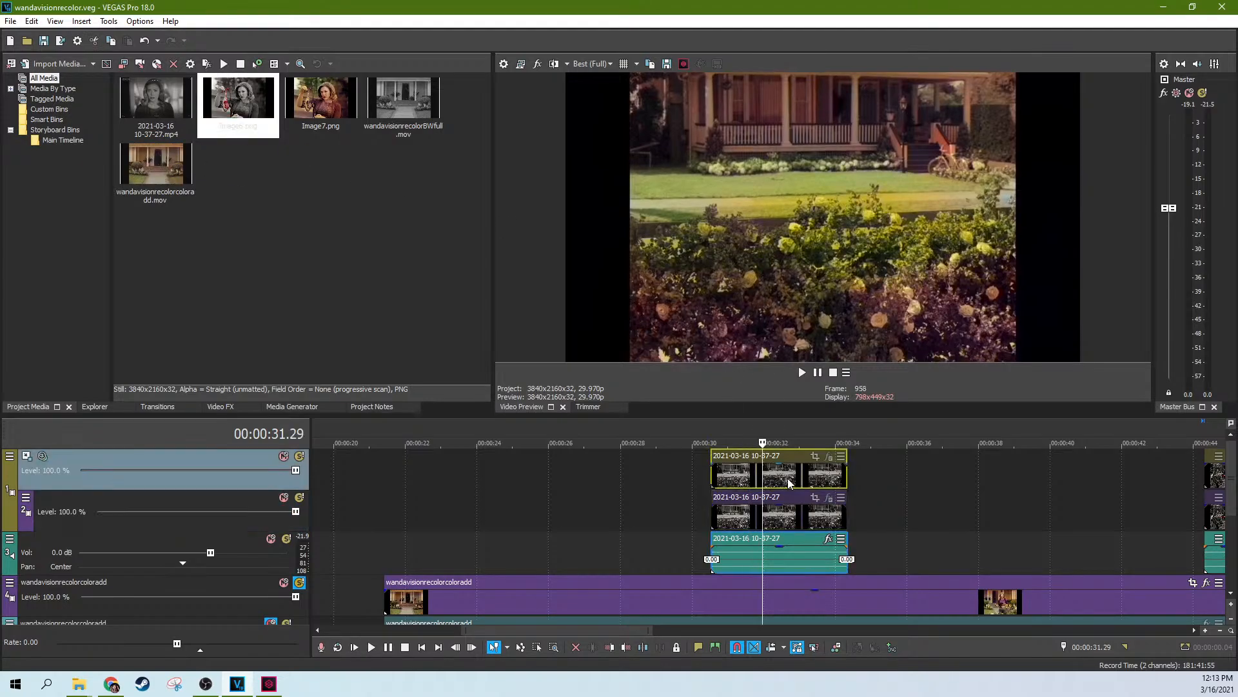
left_click(788, 479)
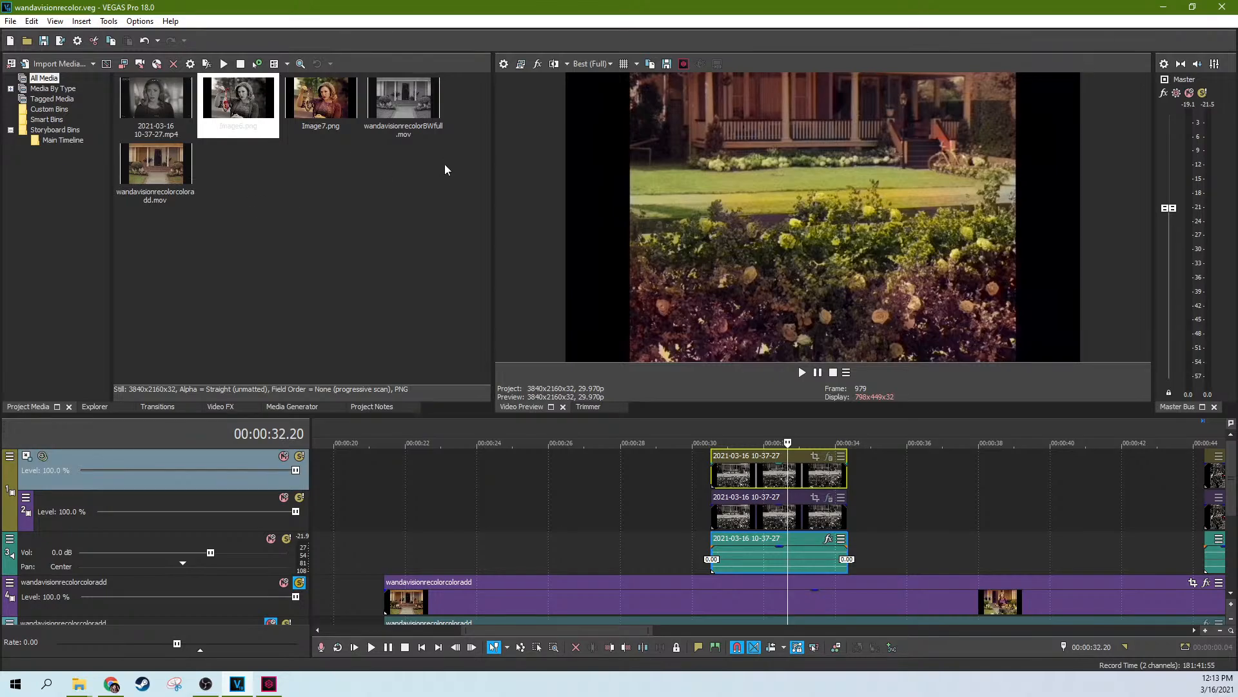
left_click(239, 131)
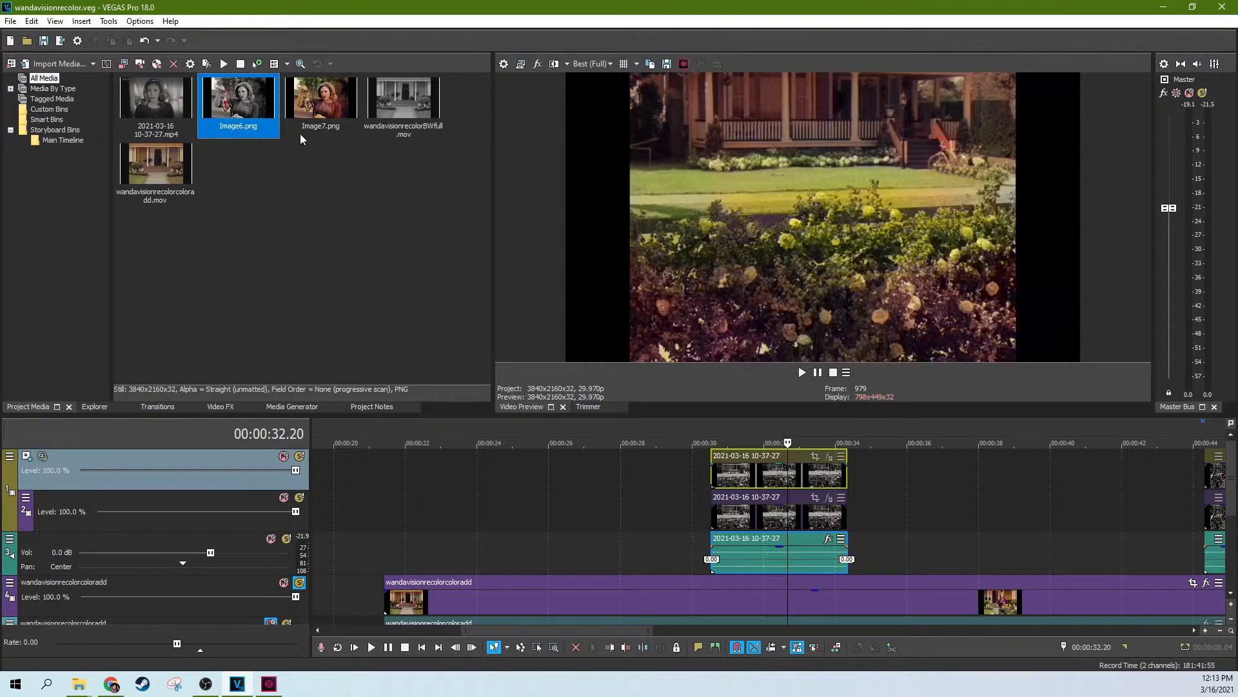
left_click(334, 137)
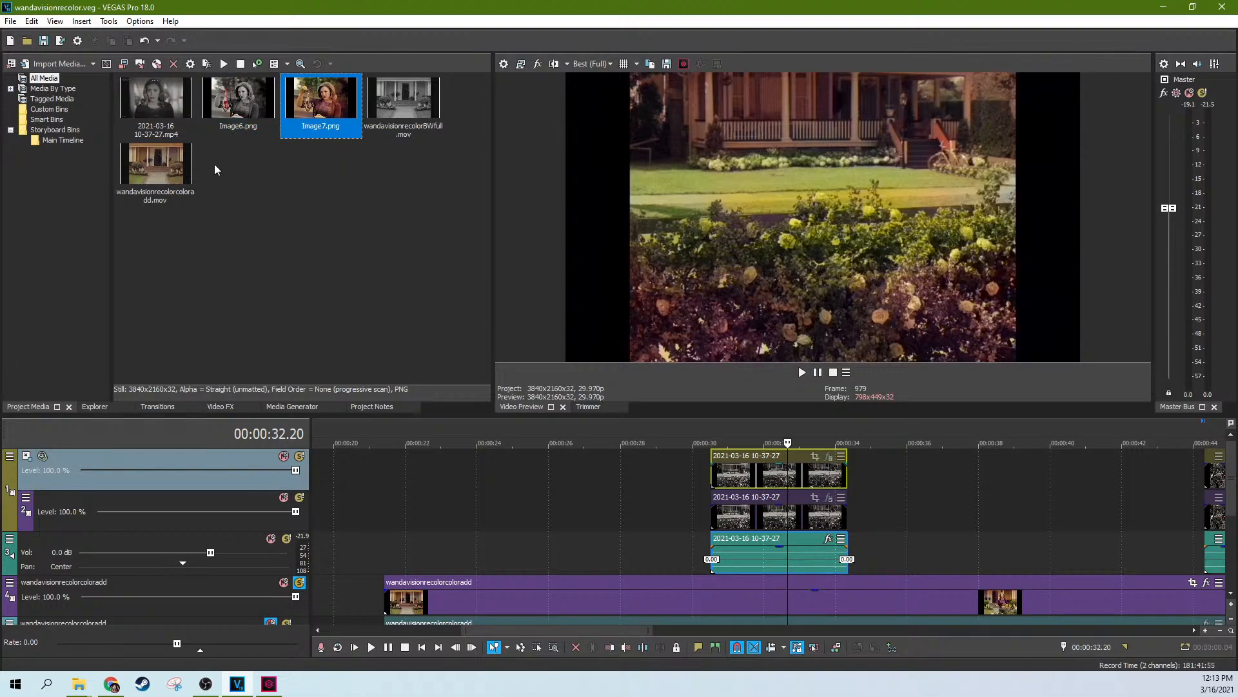
Add wandavisionrecolorcoloradd.mov to the main footage track well after the existing clips and preview the woman at the porch
scroll(915, 466, "down", 5)
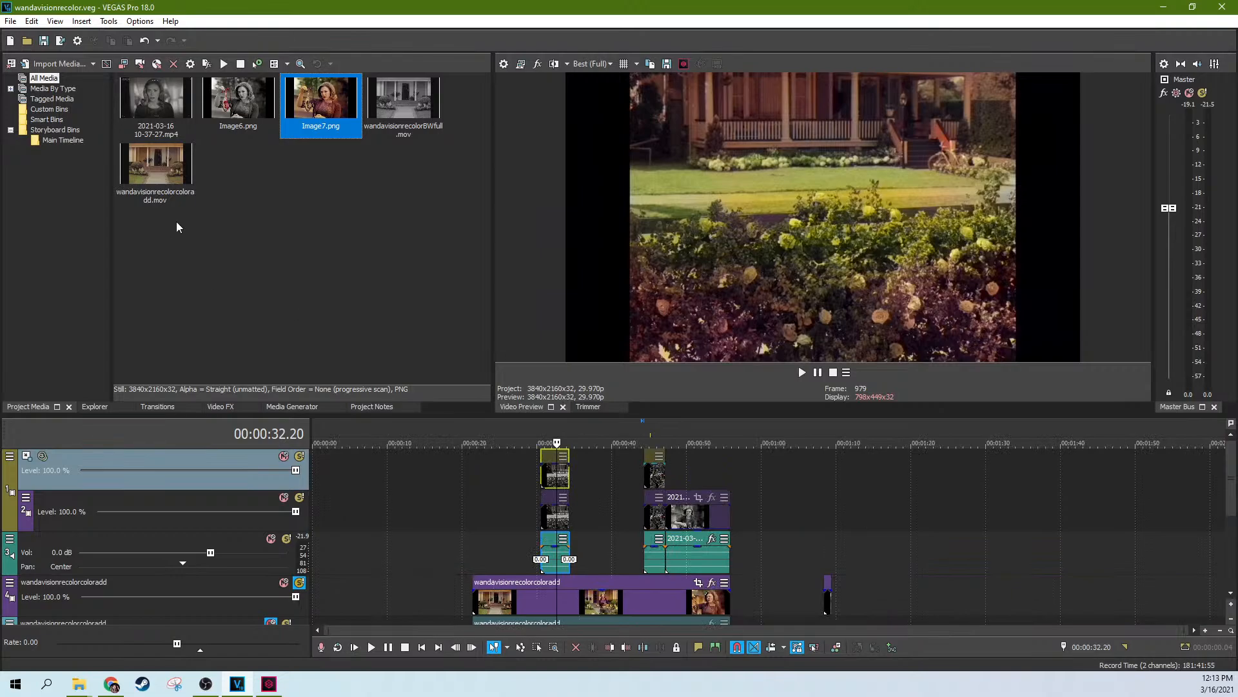
left_click_drag(158, 169, 939, 617)
left_click(983, 600)
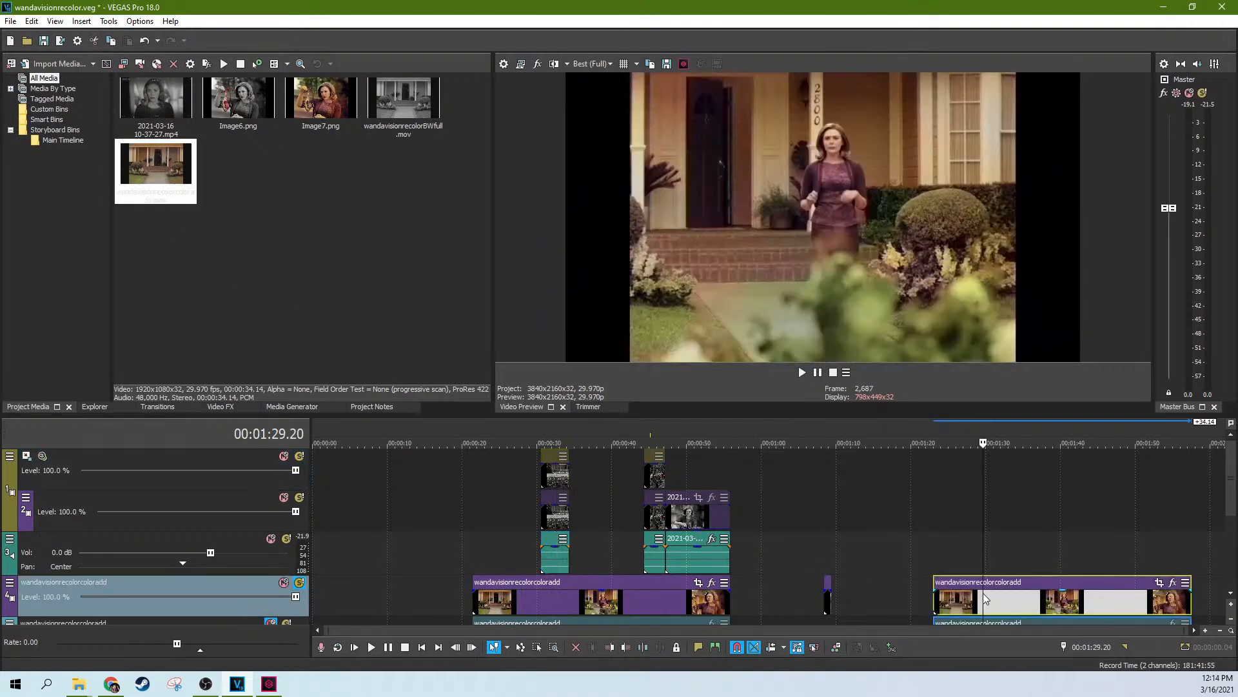
left_click(994, 606)
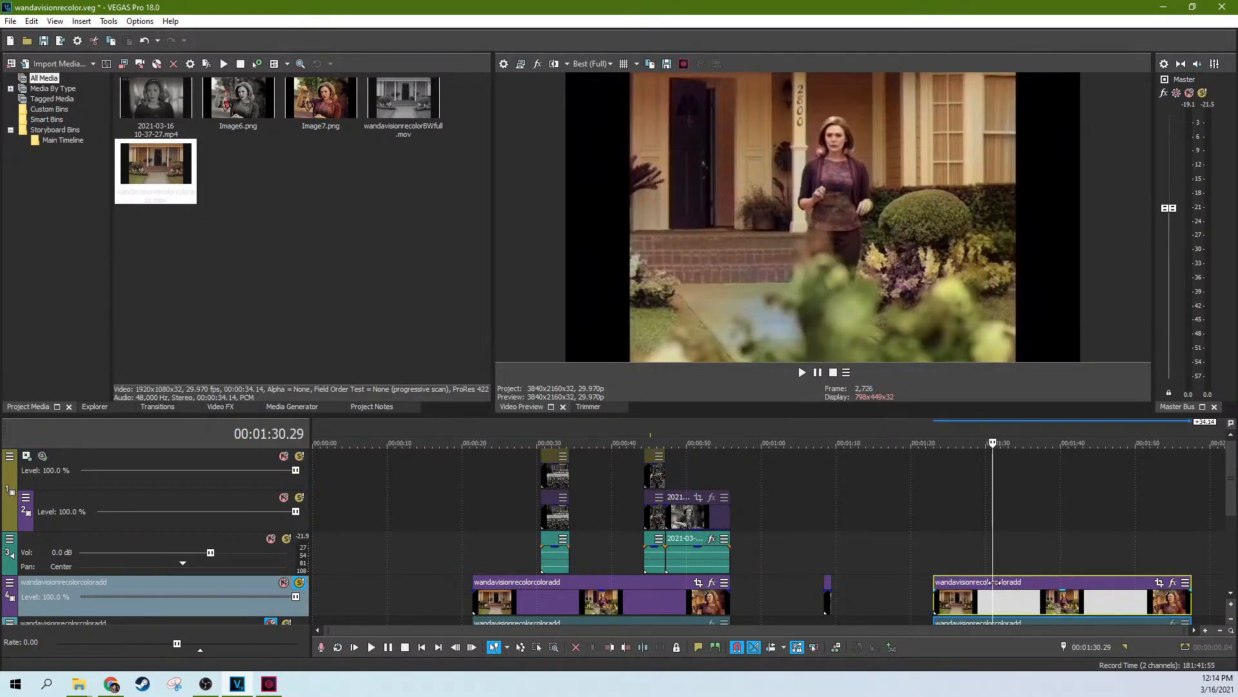
Place wandavisionrecolorBWfull.mov on the same track after the added color clip and preview its black-and-white frames
left_click_drag(404, 103, 1188, 600)
scroll(1186, 596, "down", 1)
left_click(1112, 607)
left_click(1044, 602)
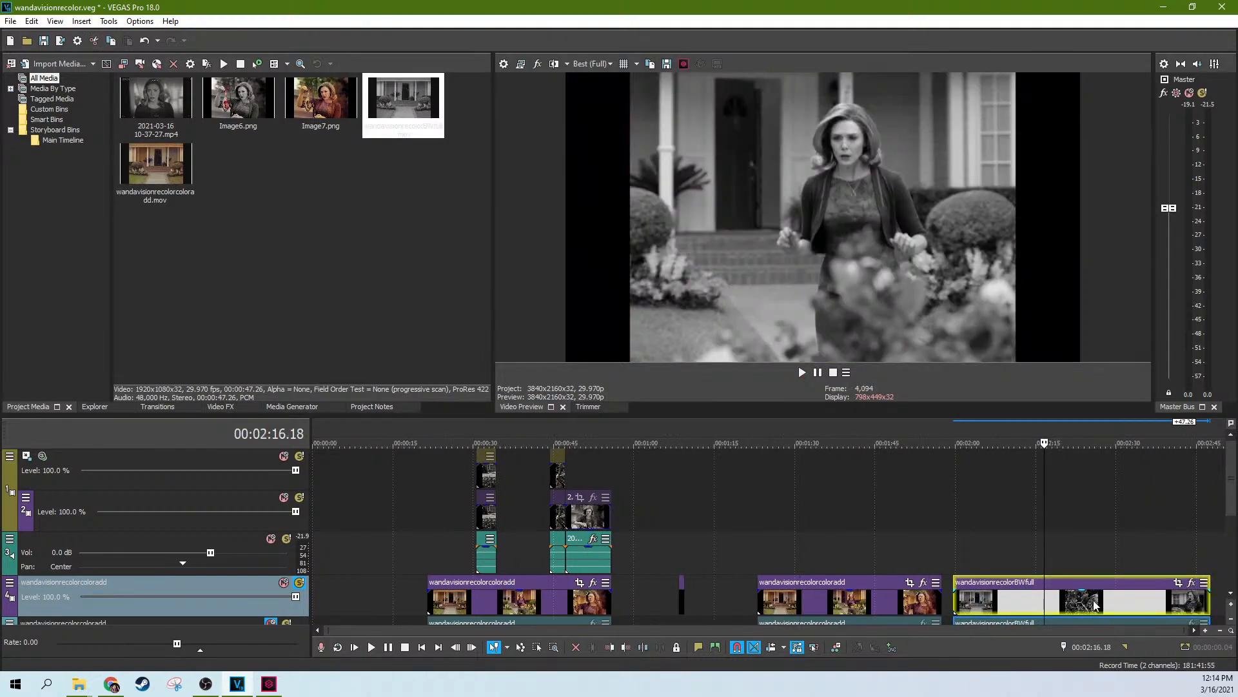
left_click(1100, 600)
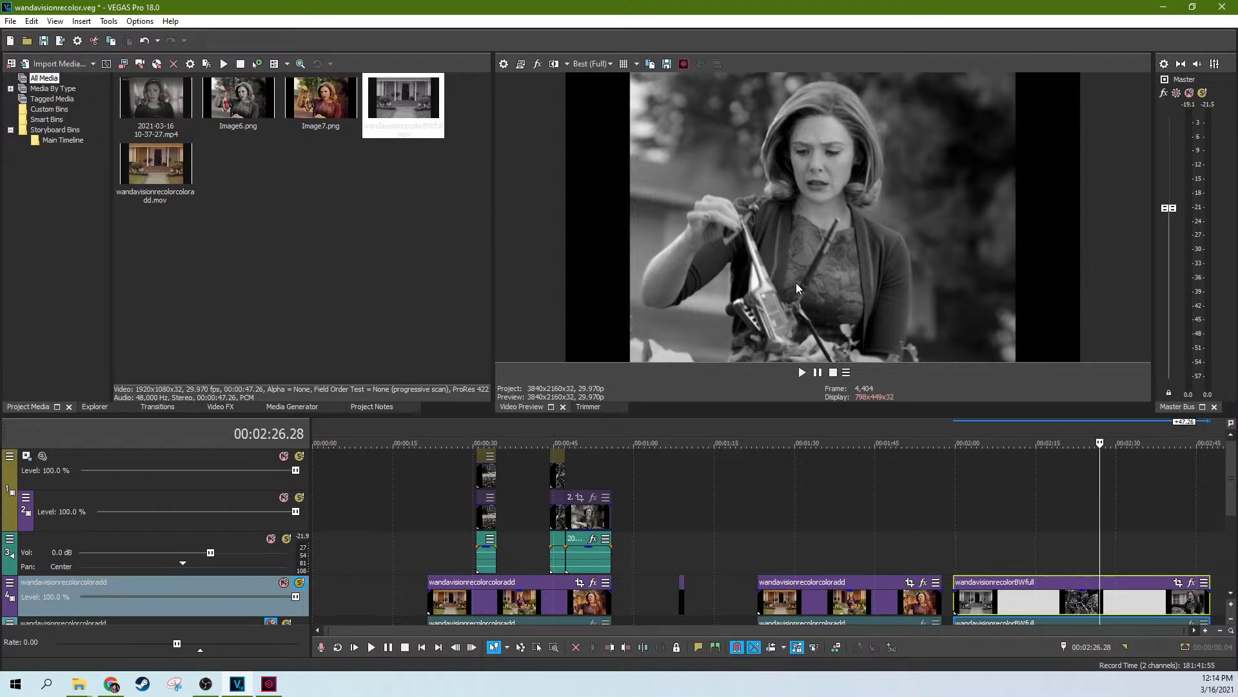
Compare the toy helicopter shots in the added color clip with the matching shots in the black-and-white clip
left_click(892, 593)
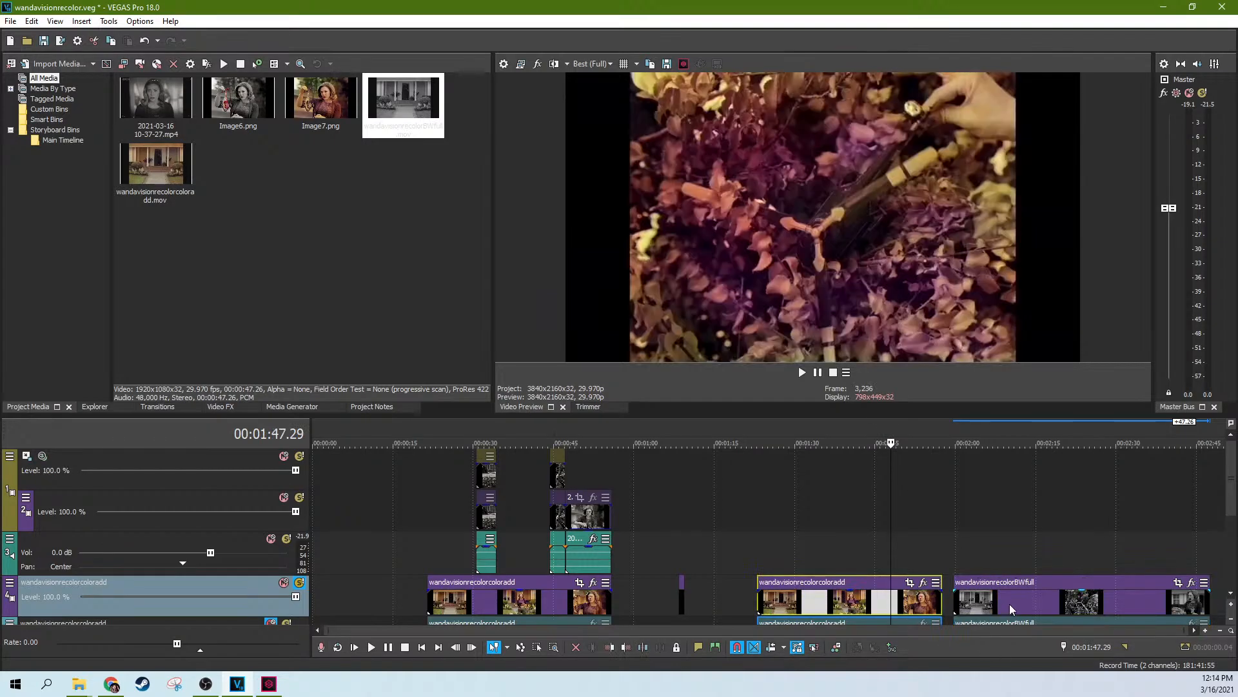
left_click(817, 605)
left_click(843, 608)
left_click_drag(878, 608, 881, 607)
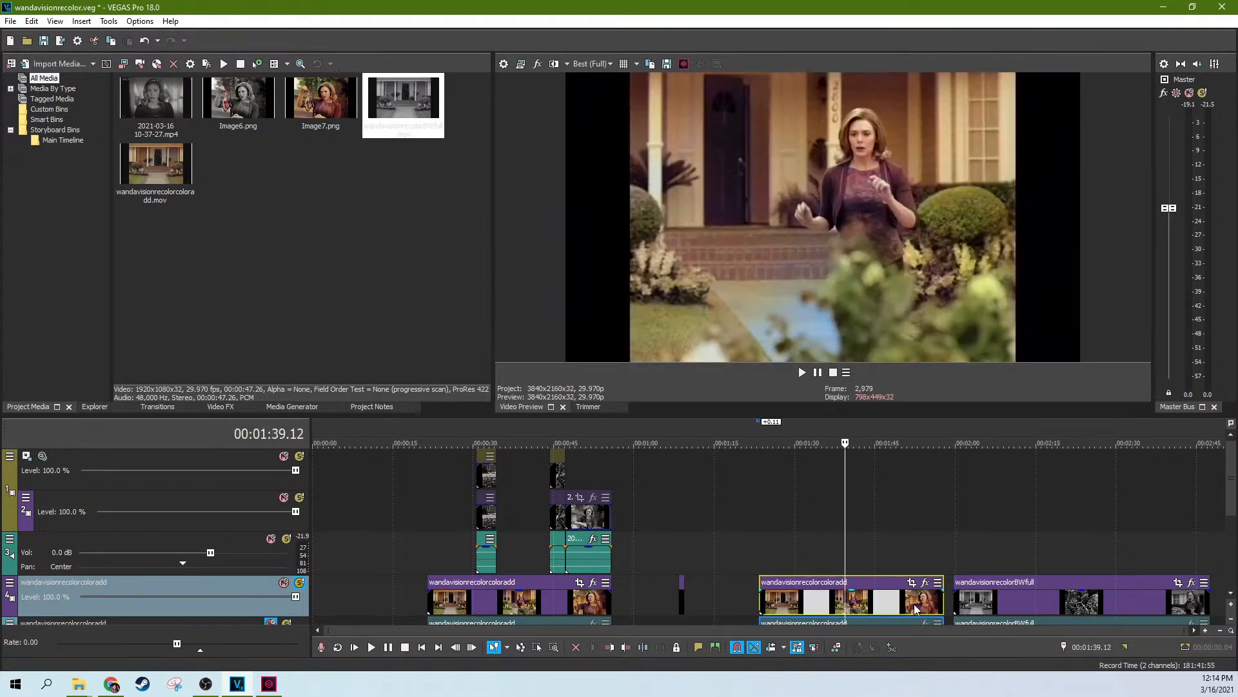
left_click(916, 605)
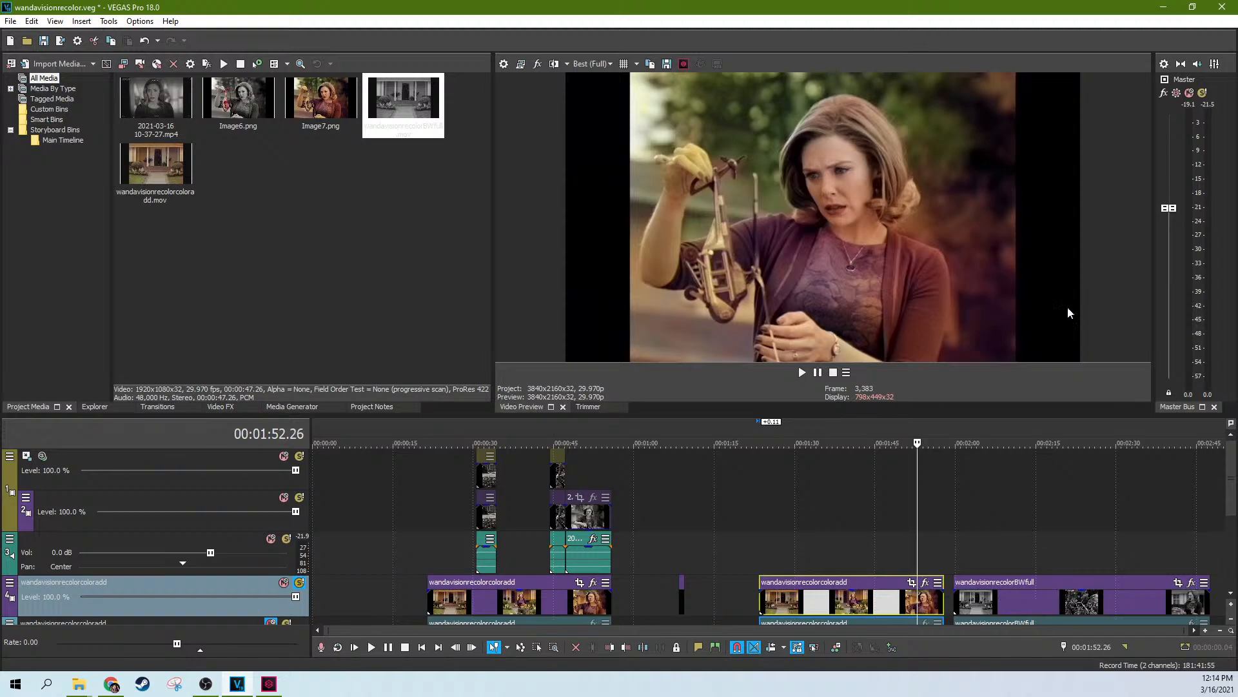
left_click(1106, 601)
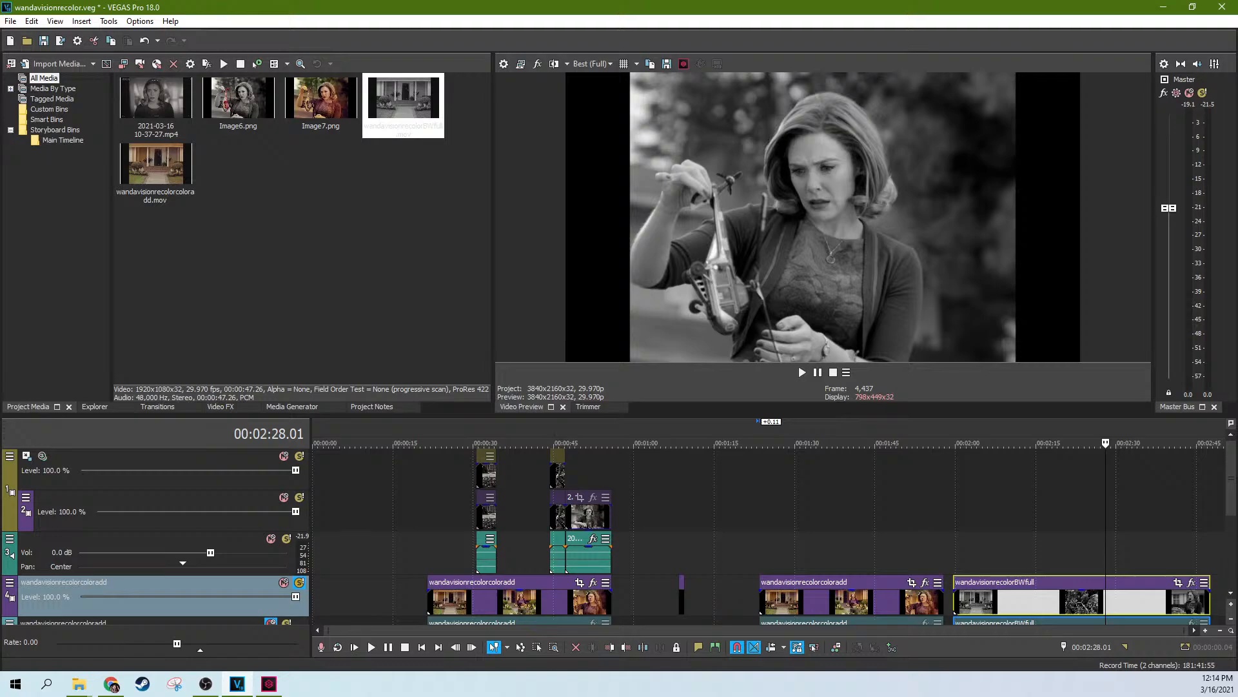
Examine further frames of the added color and black-and-white clips, including the porch walk and the helicopter in the bushes
left_click(882, 551)
left_click(962, 563)
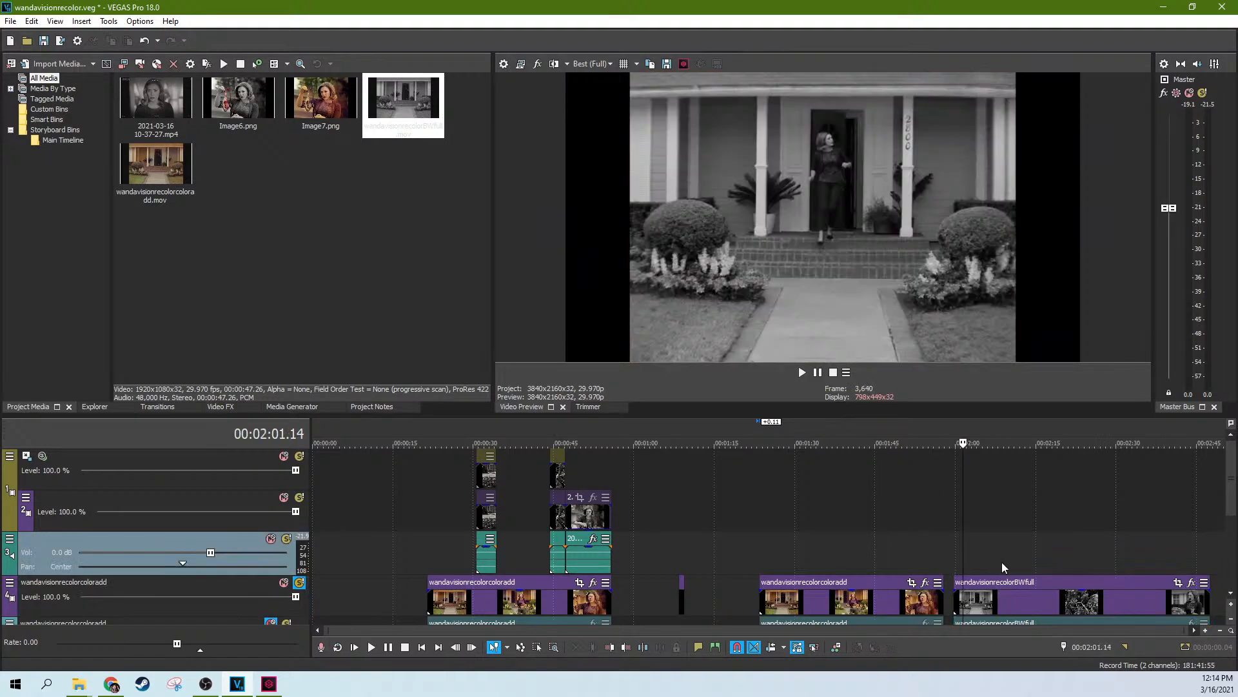
left_click(1024, 562)
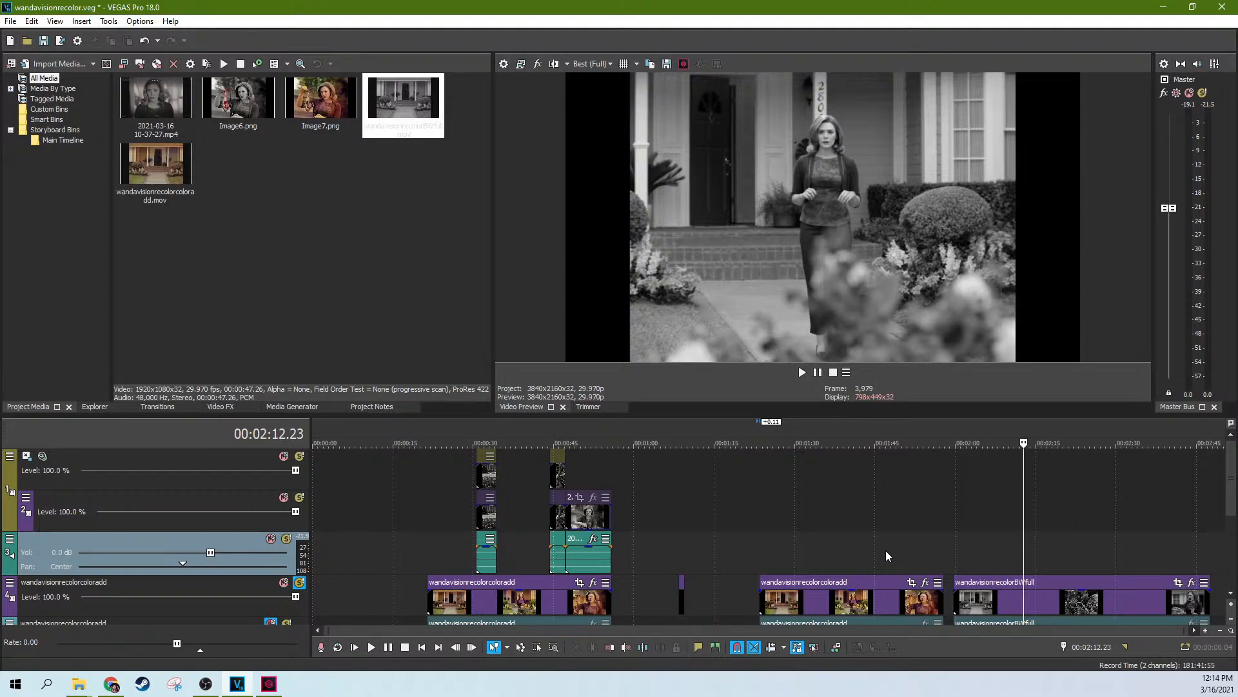
left_click(945, 559)
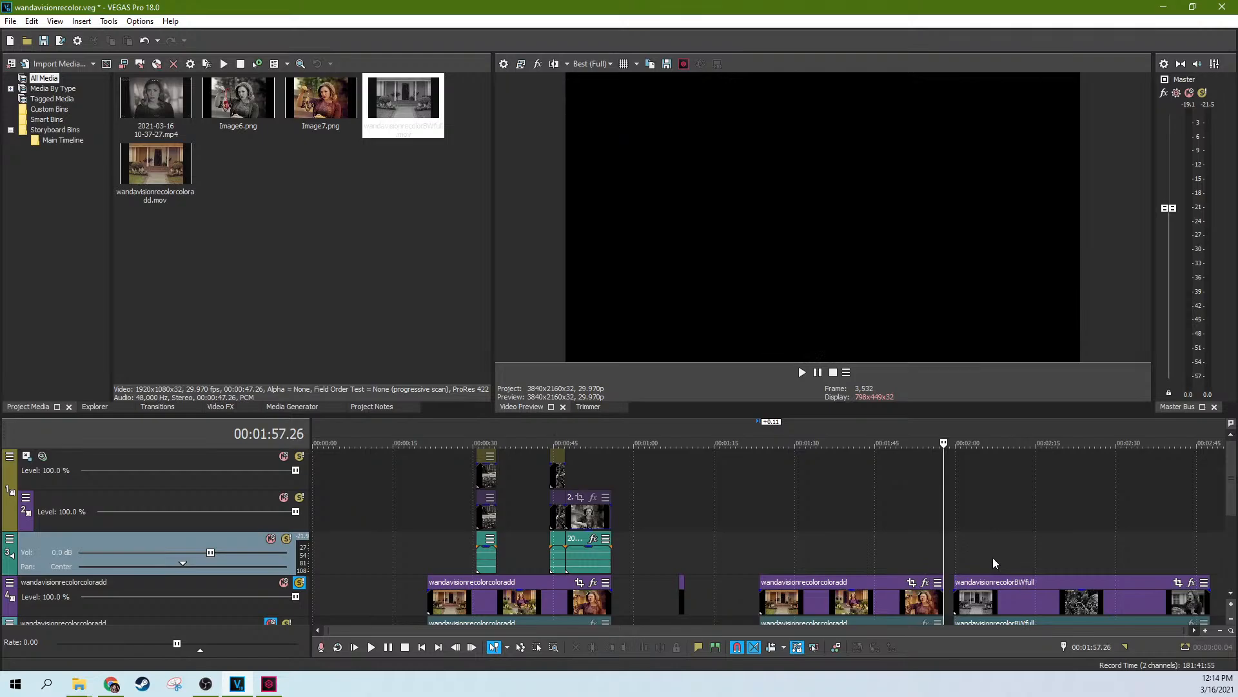
left_click(1059, 556)
left_click(853, 564)
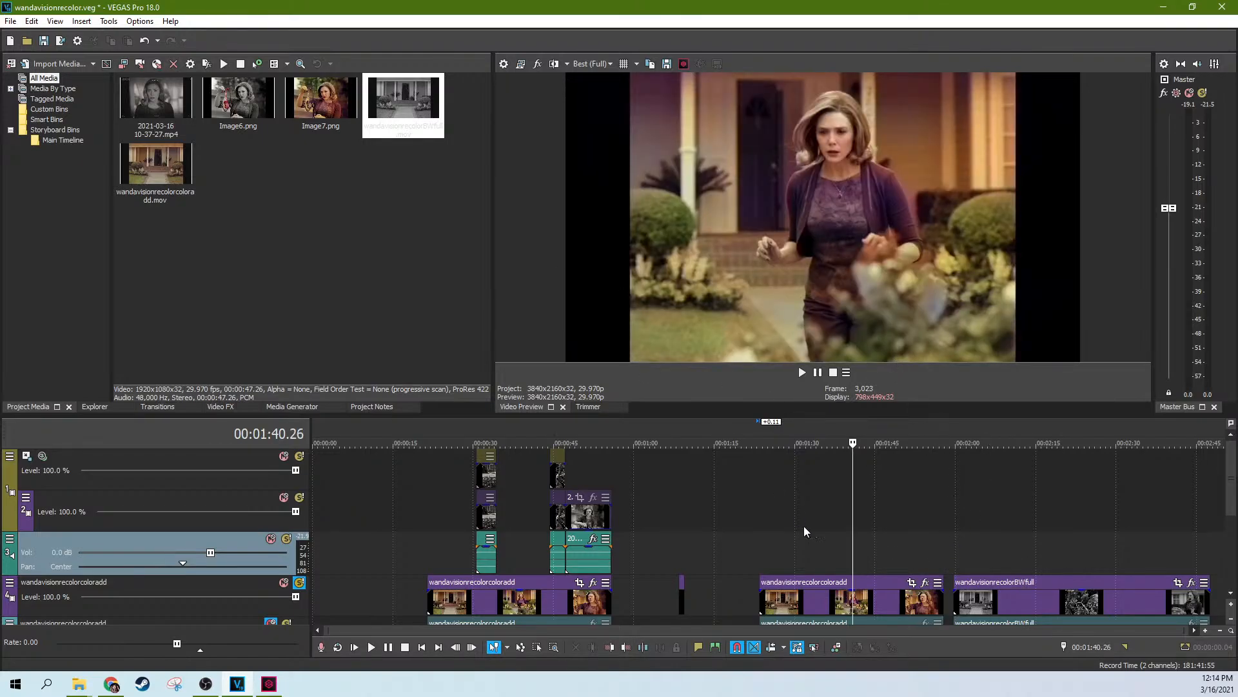
left_click(938, 618)
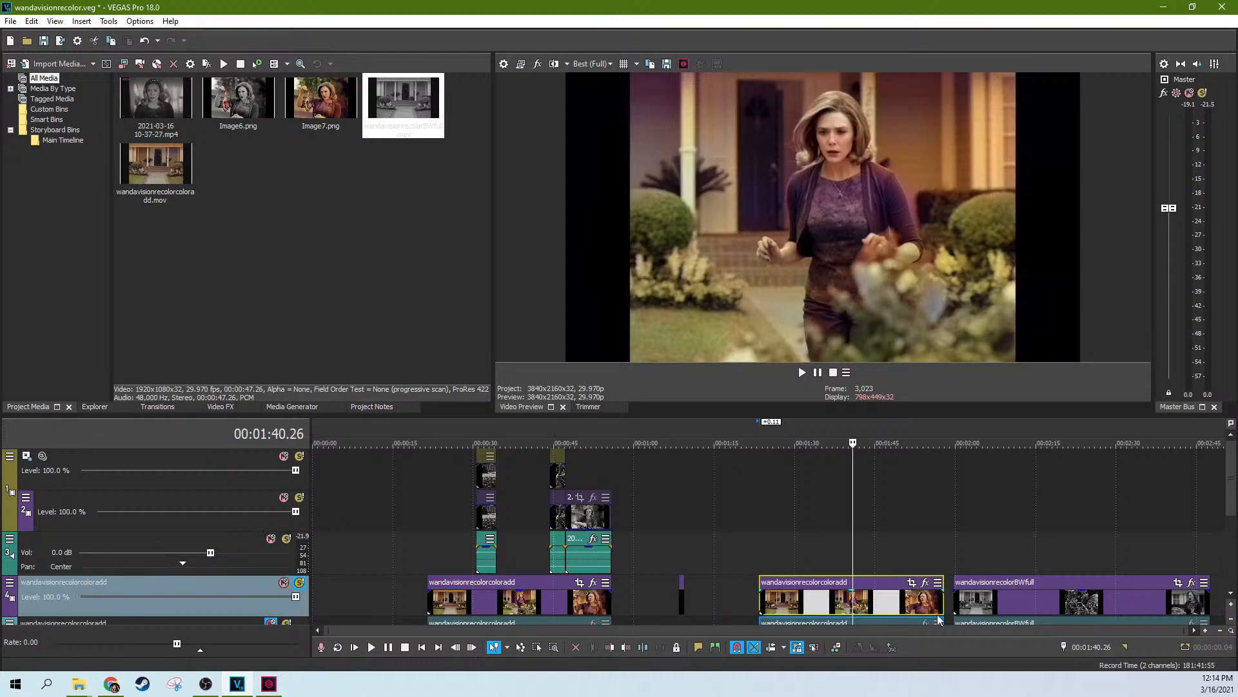
left_click(1085, 603)
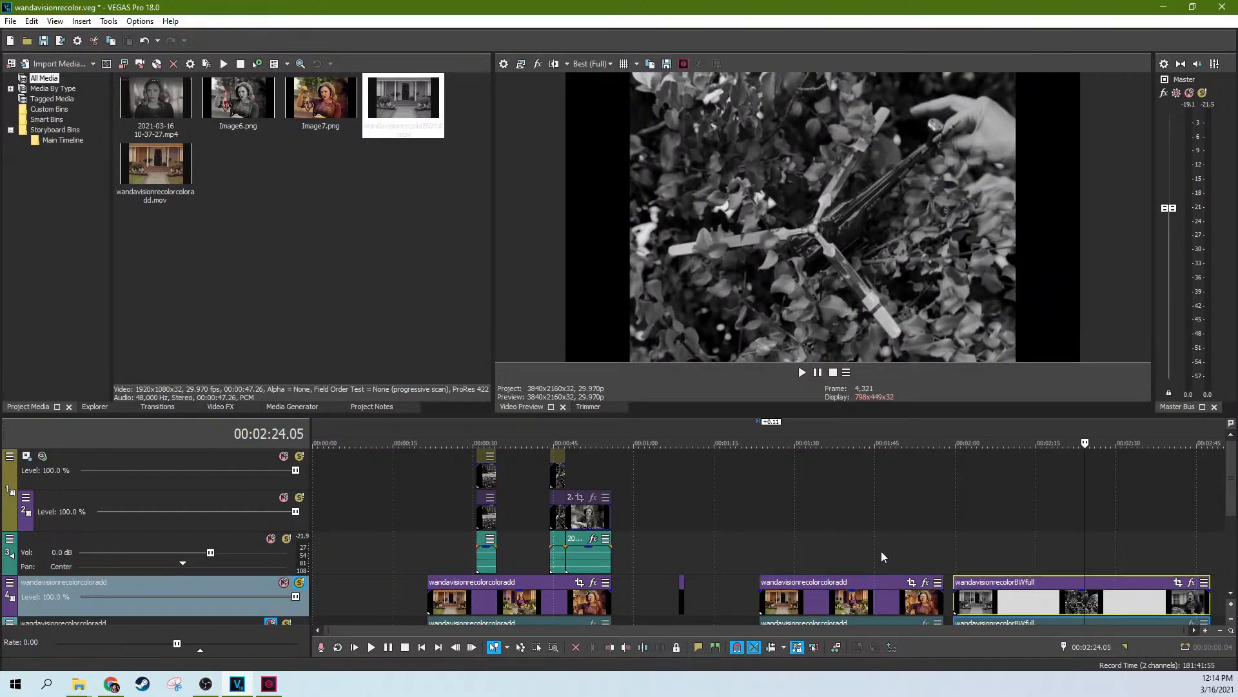
left_click(988, 602)
Delete the added color and black-and-white comparison clips from the end of the timeline
left_click(870, 602)
key("Delete")
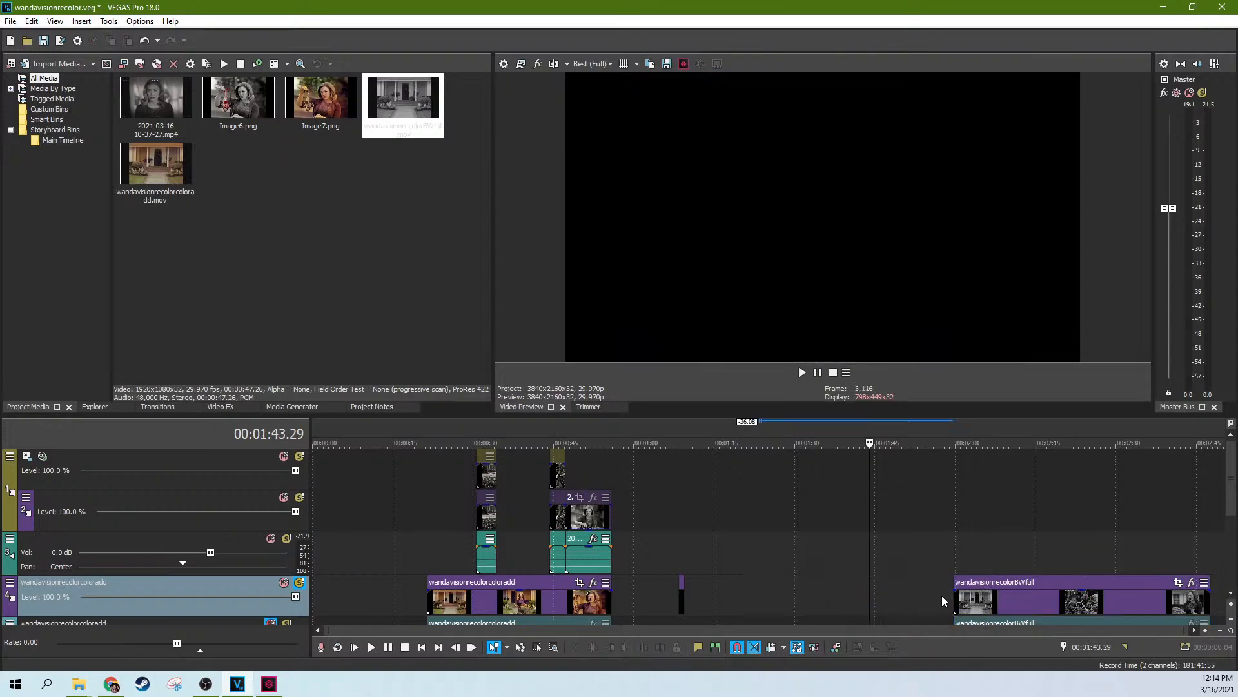
double_click(1016, 606)
key("Delete")
Open the event effects of the top-track rose bush clip near 00:00:31 and enable Bézier Masking, toggling it to compare
left_click(469, 561)
scroll(571, 570, "up", 3)
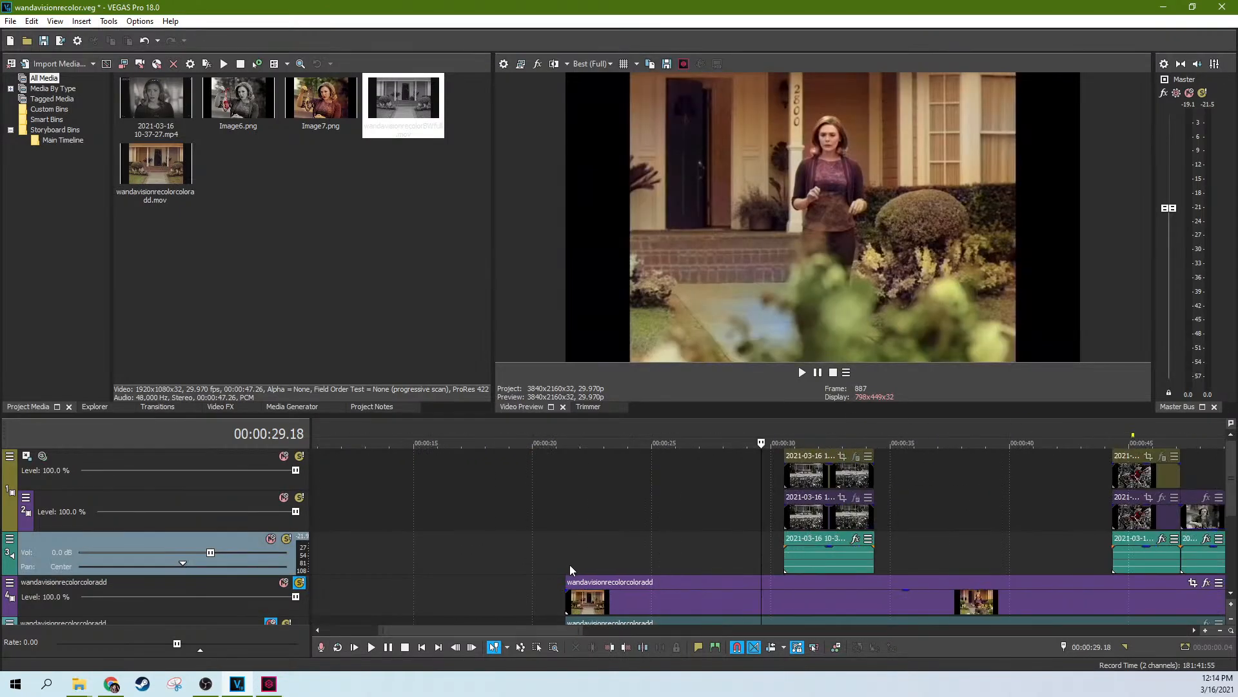
left_click(807, 552)
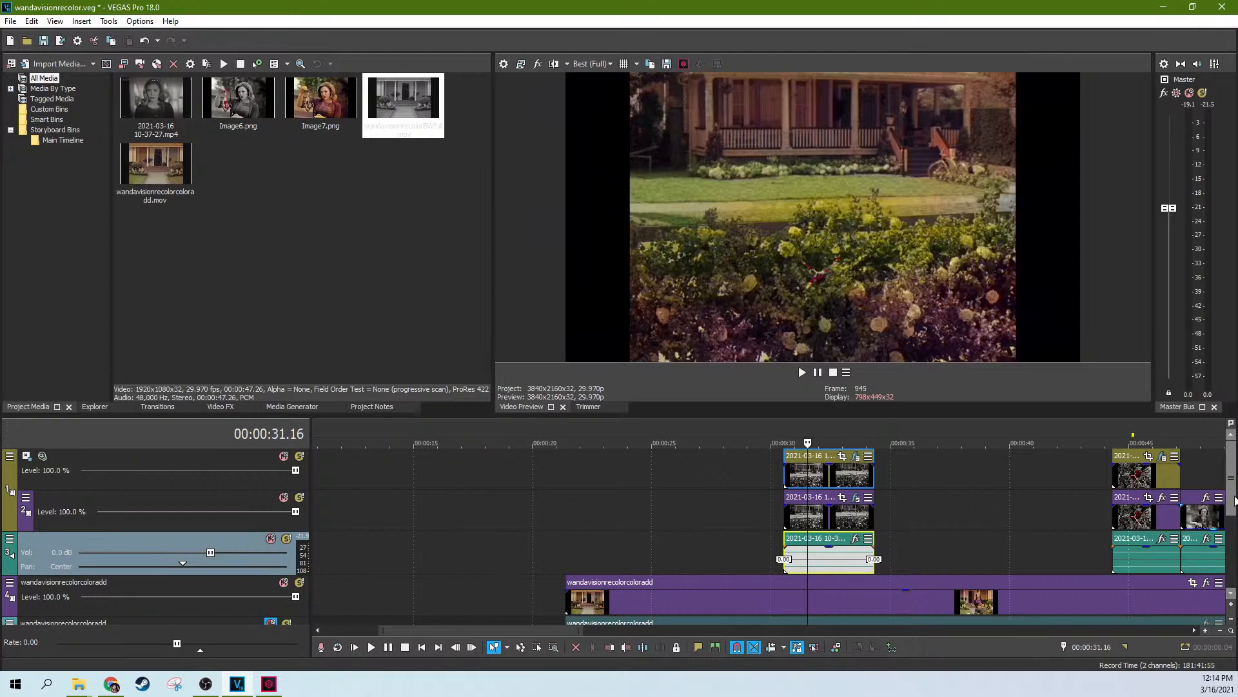
left_click(856, 456)
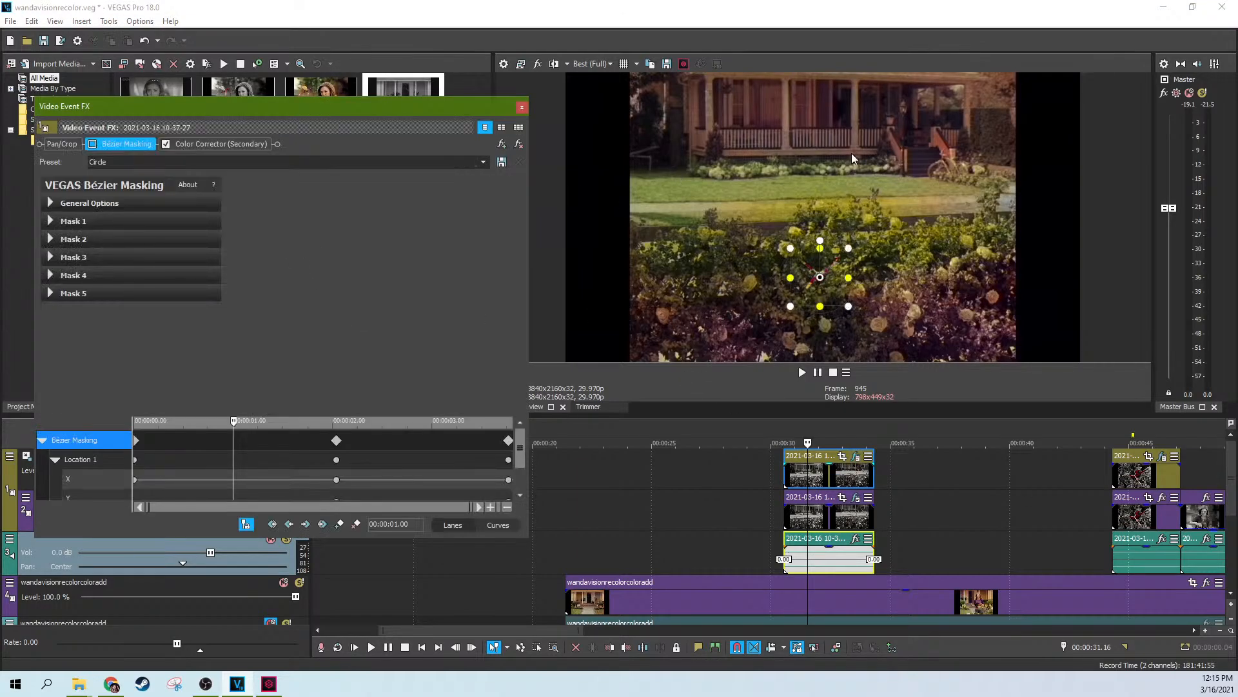
left_click(92, 144)
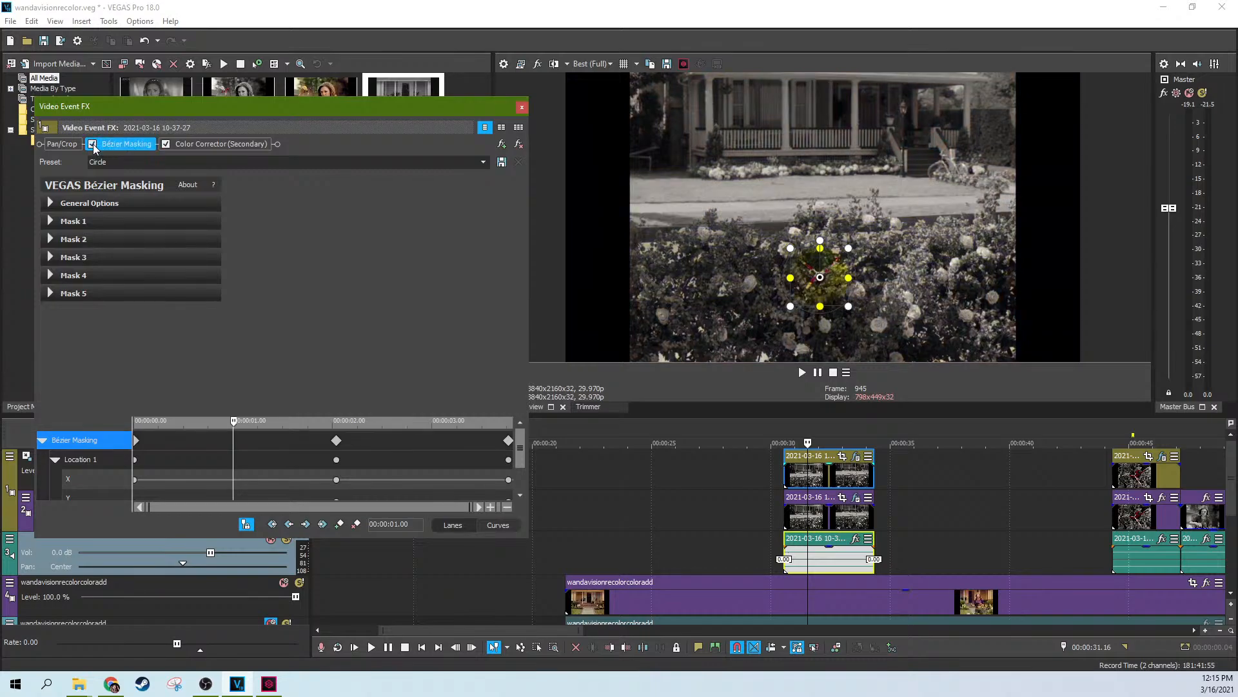
left_click(92, 145)
left_click(92, 144)
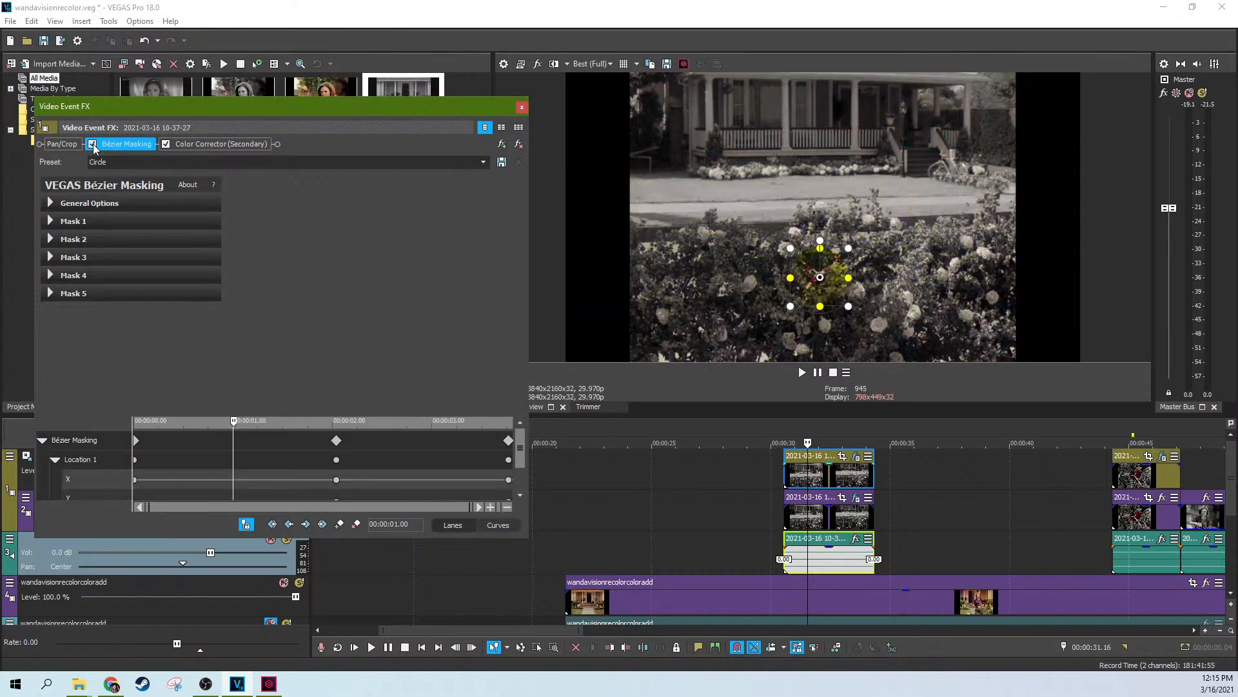
left_click(93, 145)
left_click(92, 145)
Play and scrub through the masked rose bush clip to check how the circular mask follows the helicopter
left_click(796, 485)
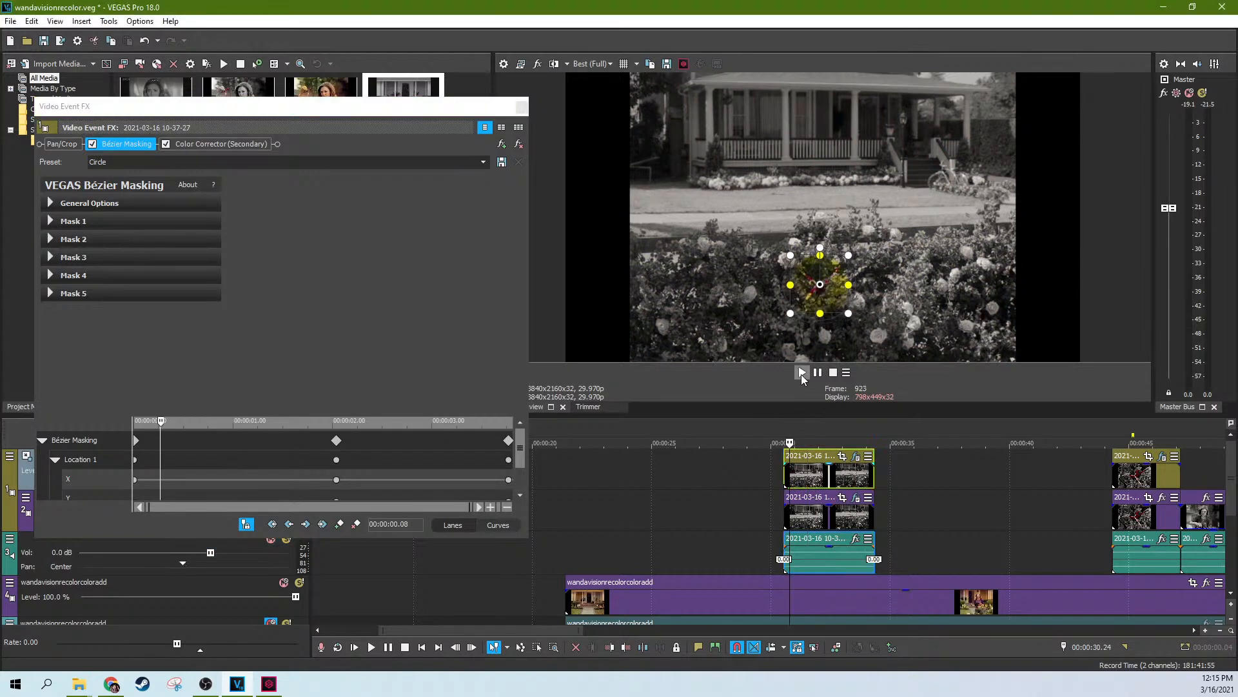
left_click(803, 372)
left_click(817, 372)
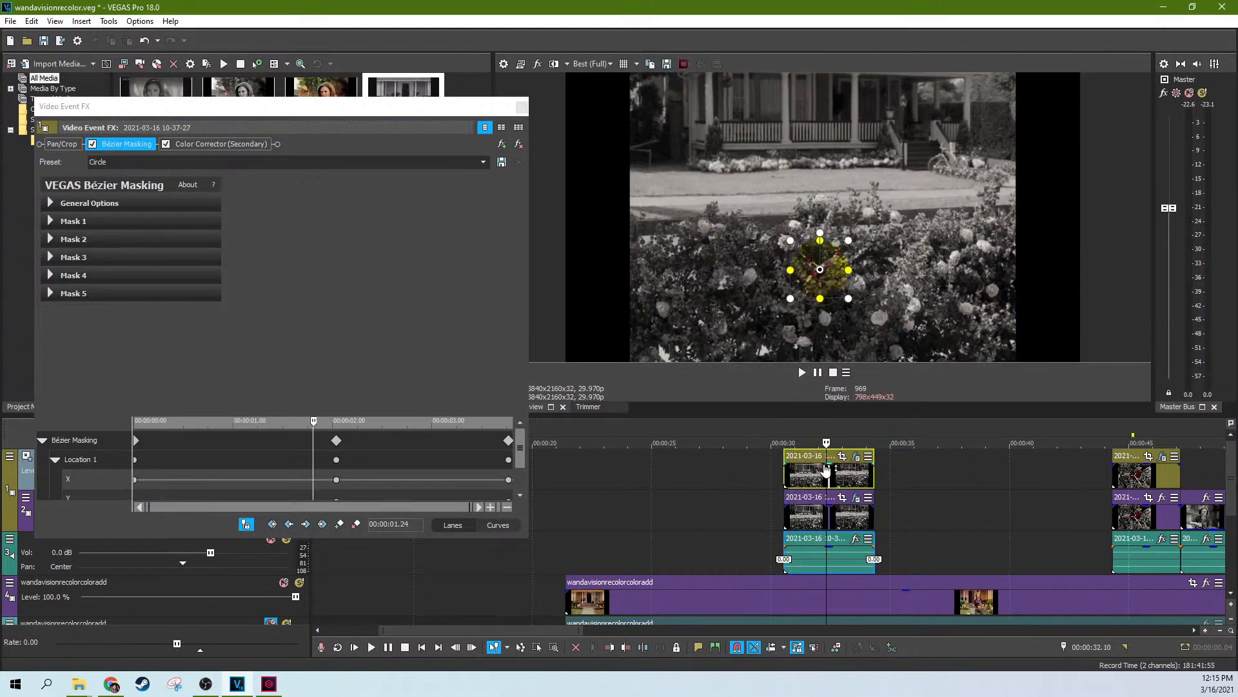
left_click(849, 485)
left_click(796, 482)
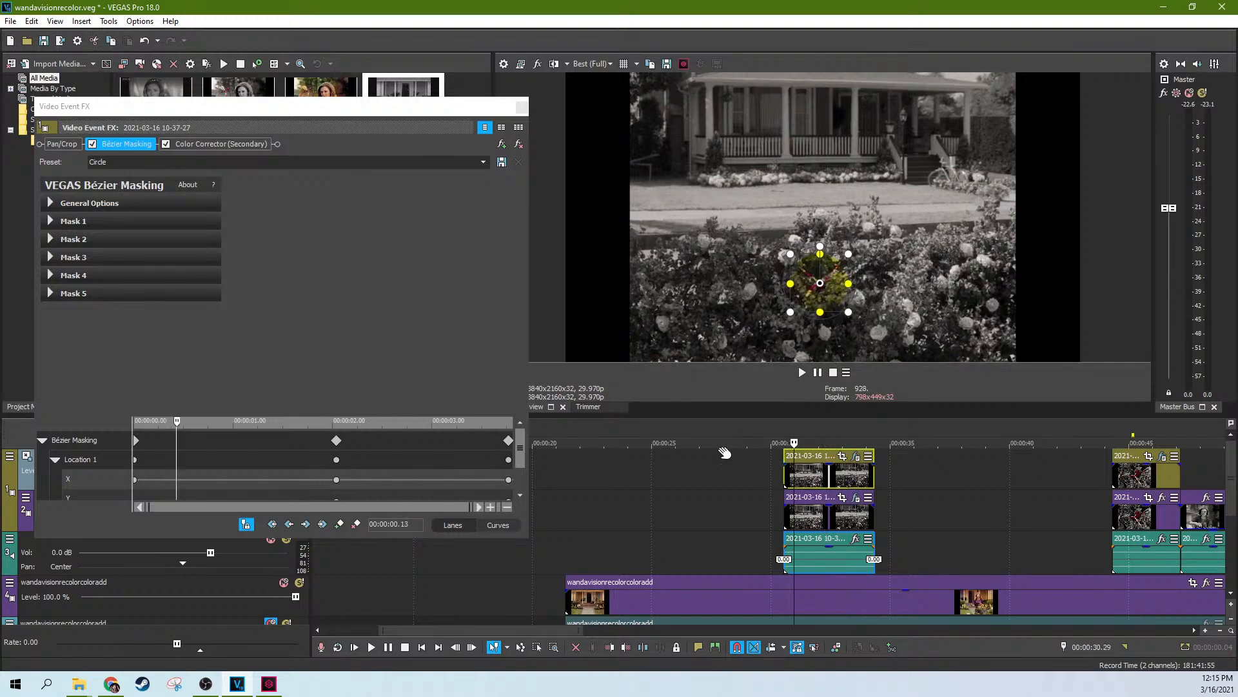
Examine the clip at a closer timeline scale together with its Color Corrector (Secondary) mask settings
scroll(810, 475, "up", 5)
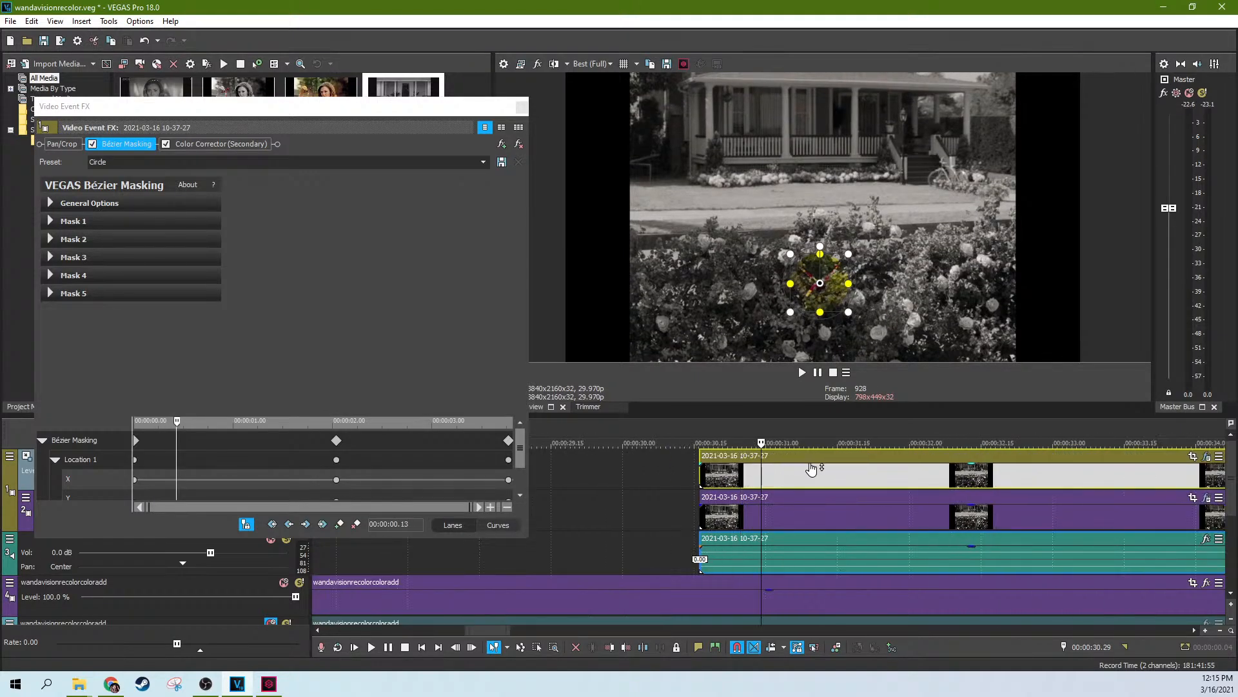
left_click_drag(971, 469, 974, 493)
left_click_drag(975, 494, 974, 456)
left_click(201, 147)
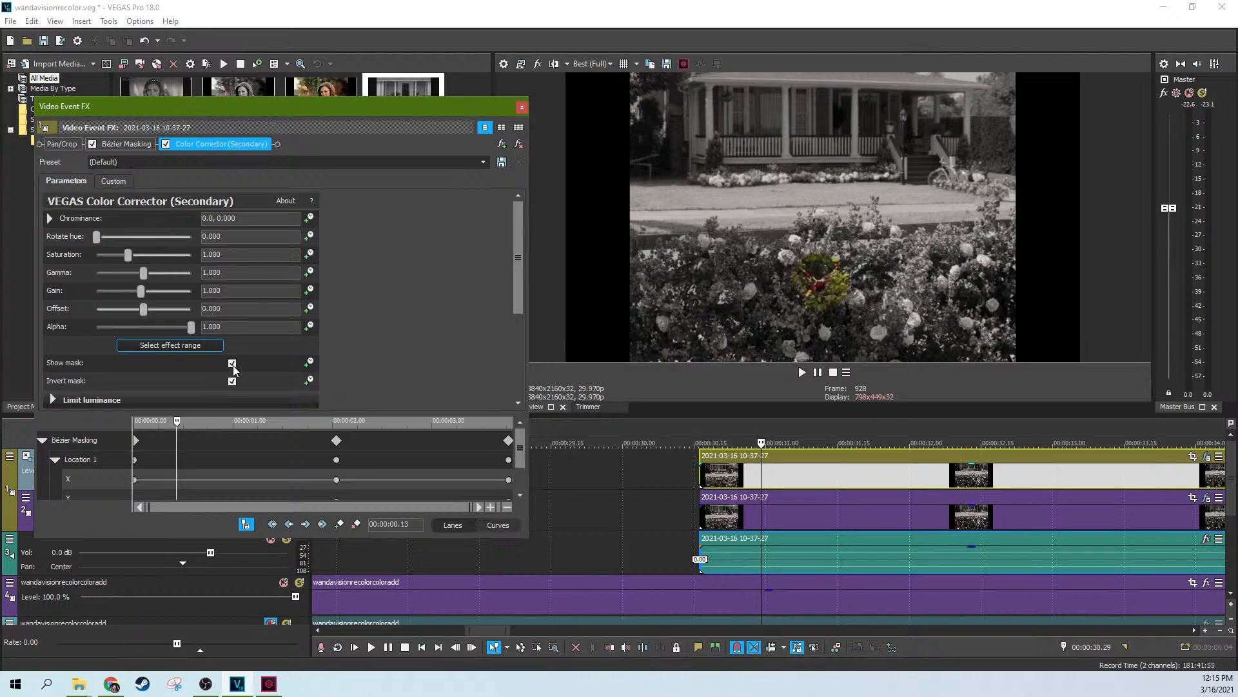
left_click(721, 481)
left_click(782, 481)
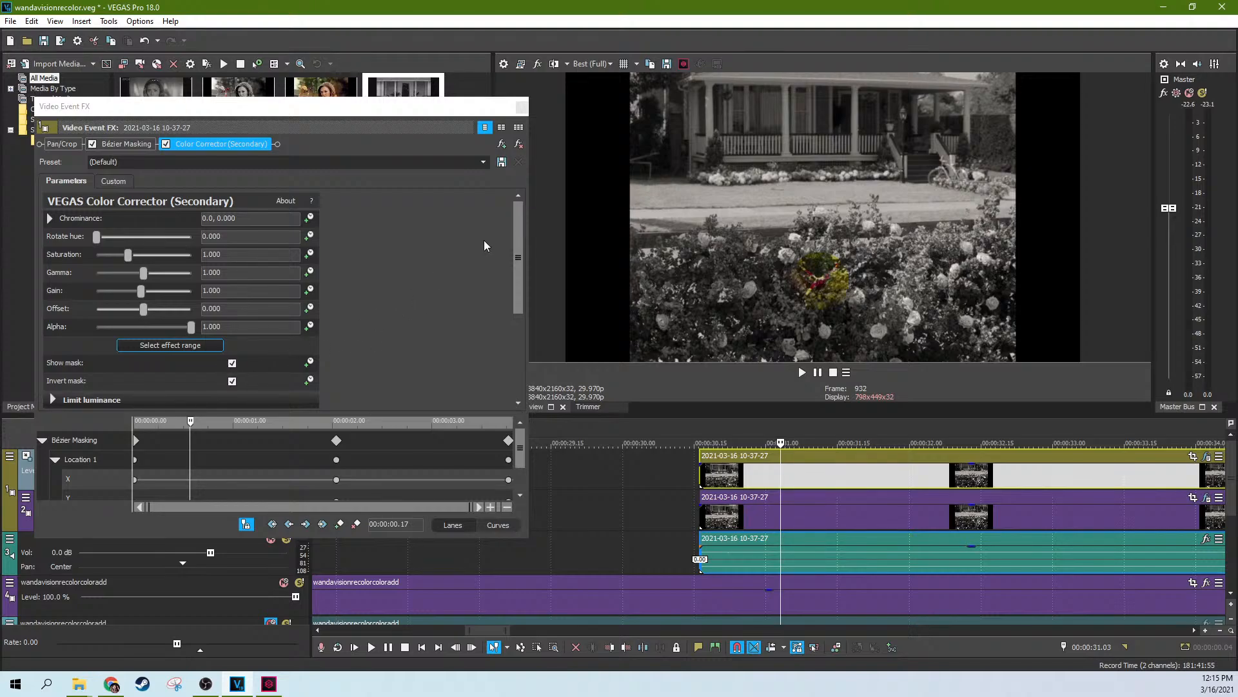
Close the event effects and scrub through the masked rose bush clip up to its end
left_click(521, 106)
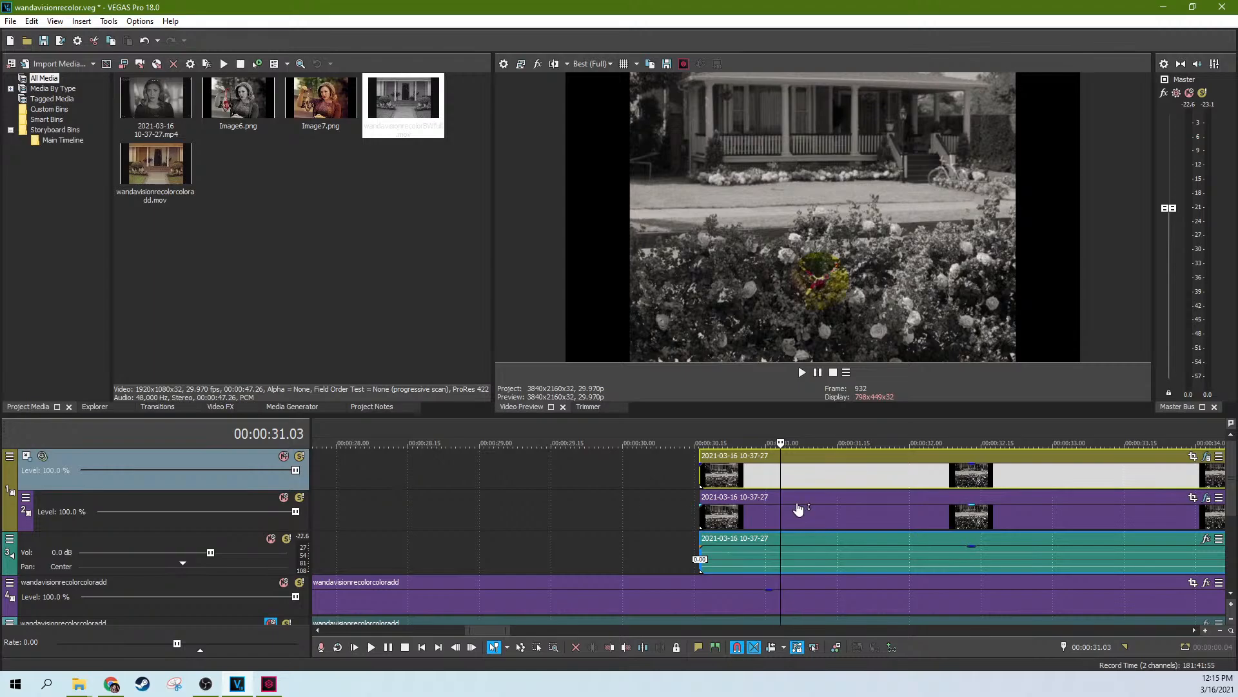
scroll(802, 470, "down", 4)
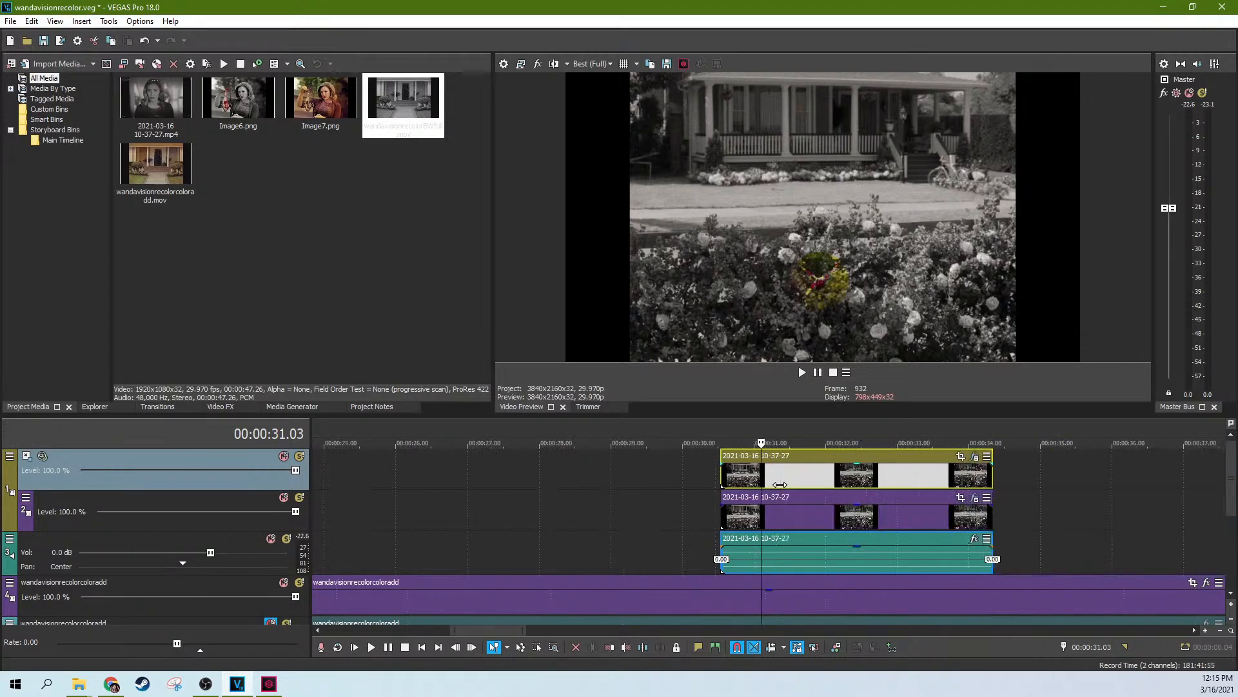
left_click(822, 480)
left_click(849, 484)
left_click(898, 488)
scroll(995, 491, "down", 4)
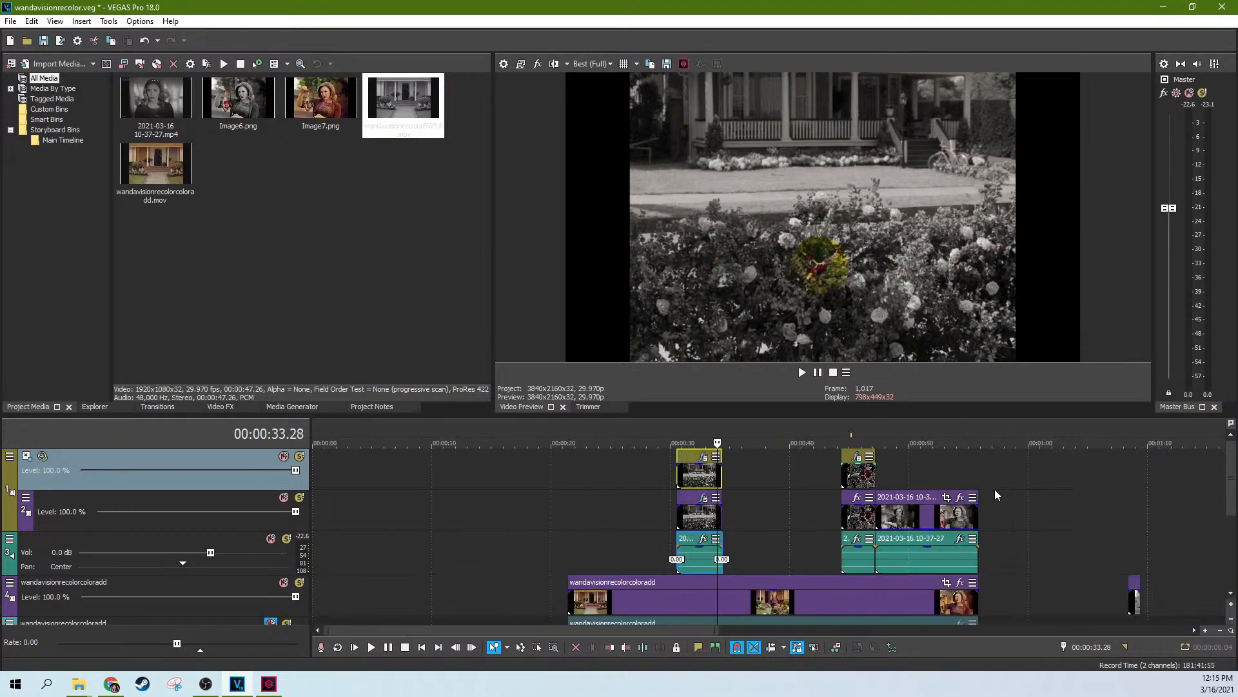
Open the event effects of the top-track helicopter close-up near 00:00:45 and toggle Invert mask to compare, leaving it enabled
left_click(860, 485)
scroll(858, 481, "up", 4)
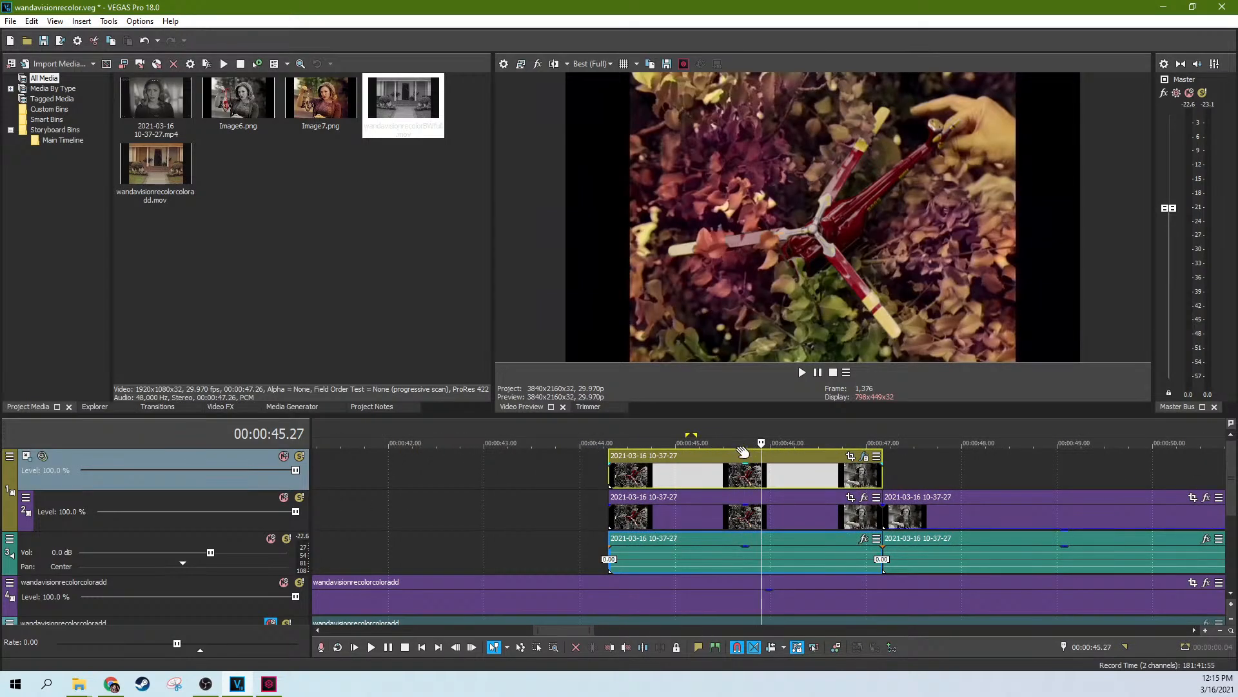
left_click(867, 456)
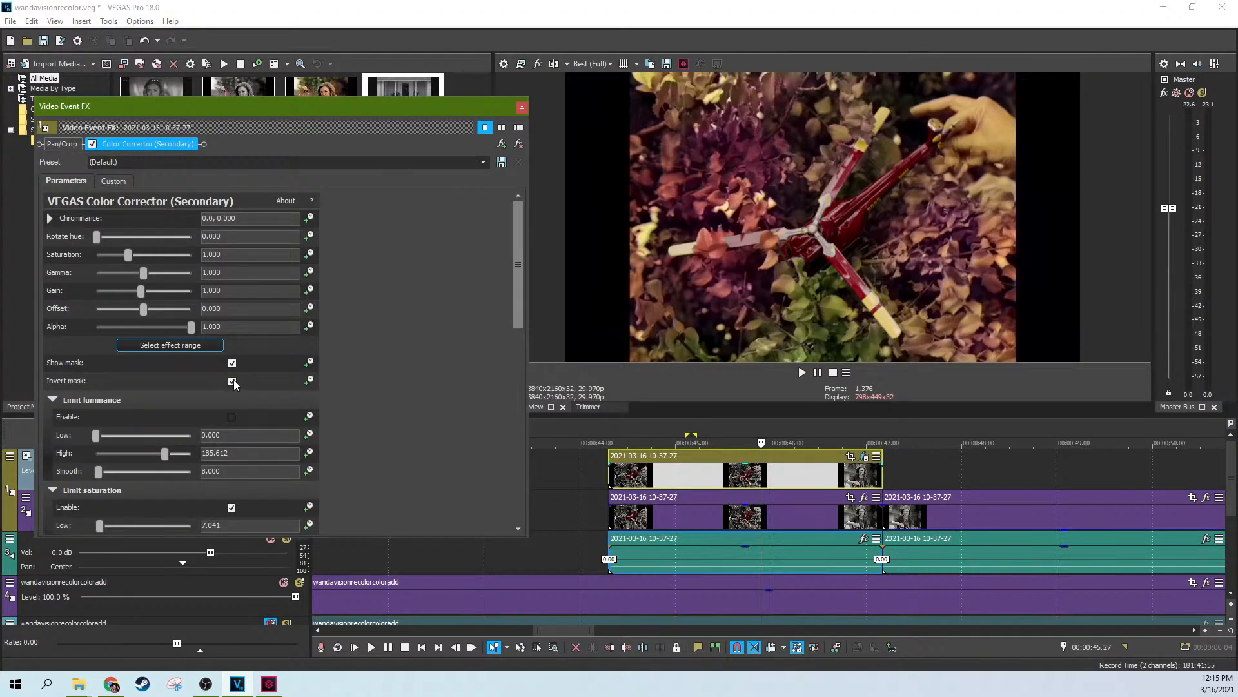
left_click(232, 381)
left_click(233, 382)
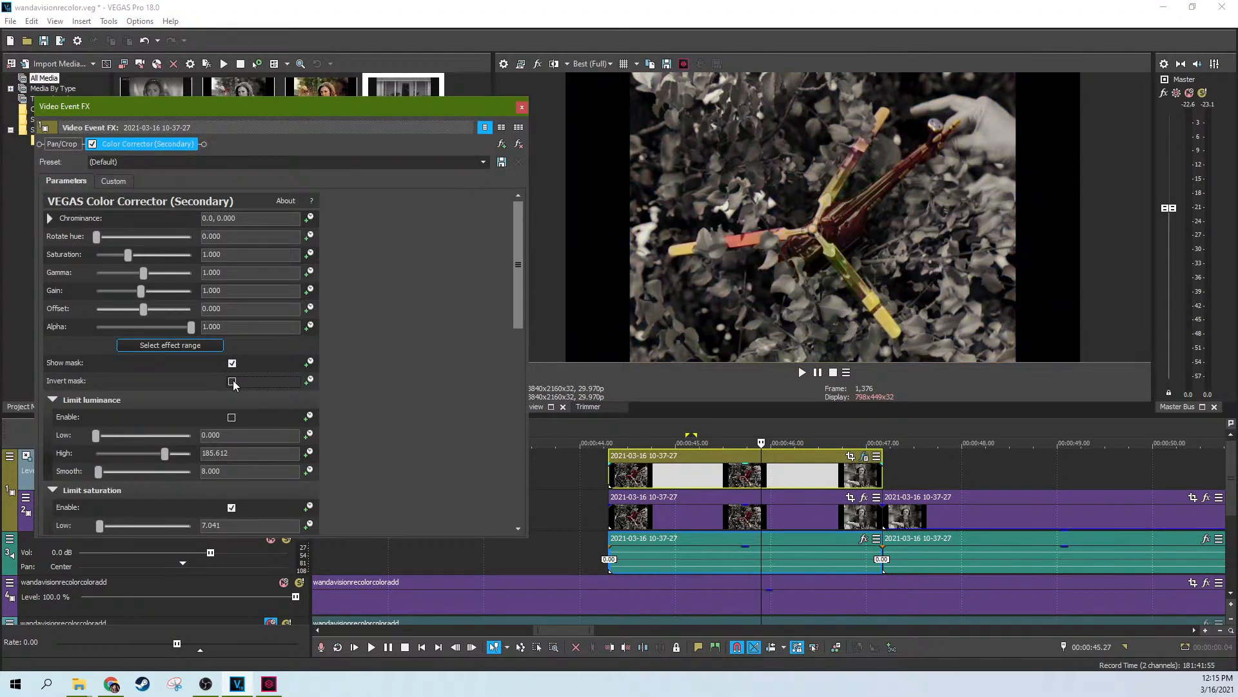
left_click(232, 381)
left_click(232, 381)
left_click(232, 381)
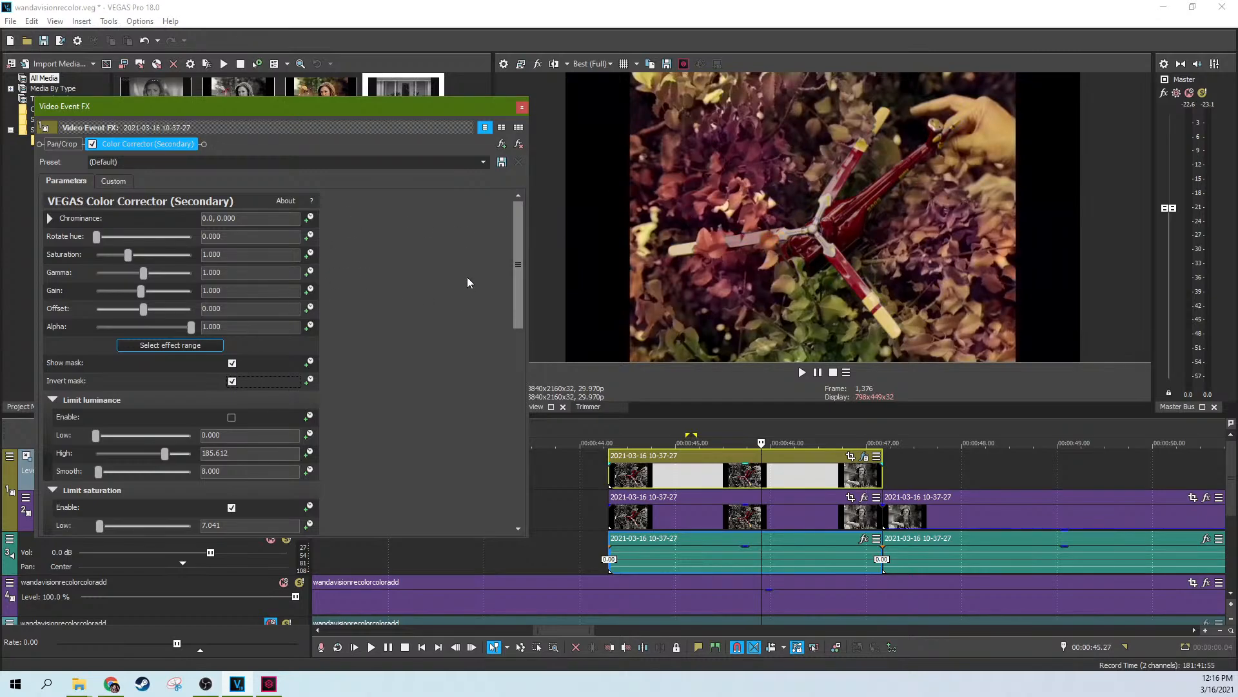
Raise the helicopter close-up's Color Corrector (Secondary) saturation to 1.837 and close its effects
left_click_drag(514, 265, 512, 306)
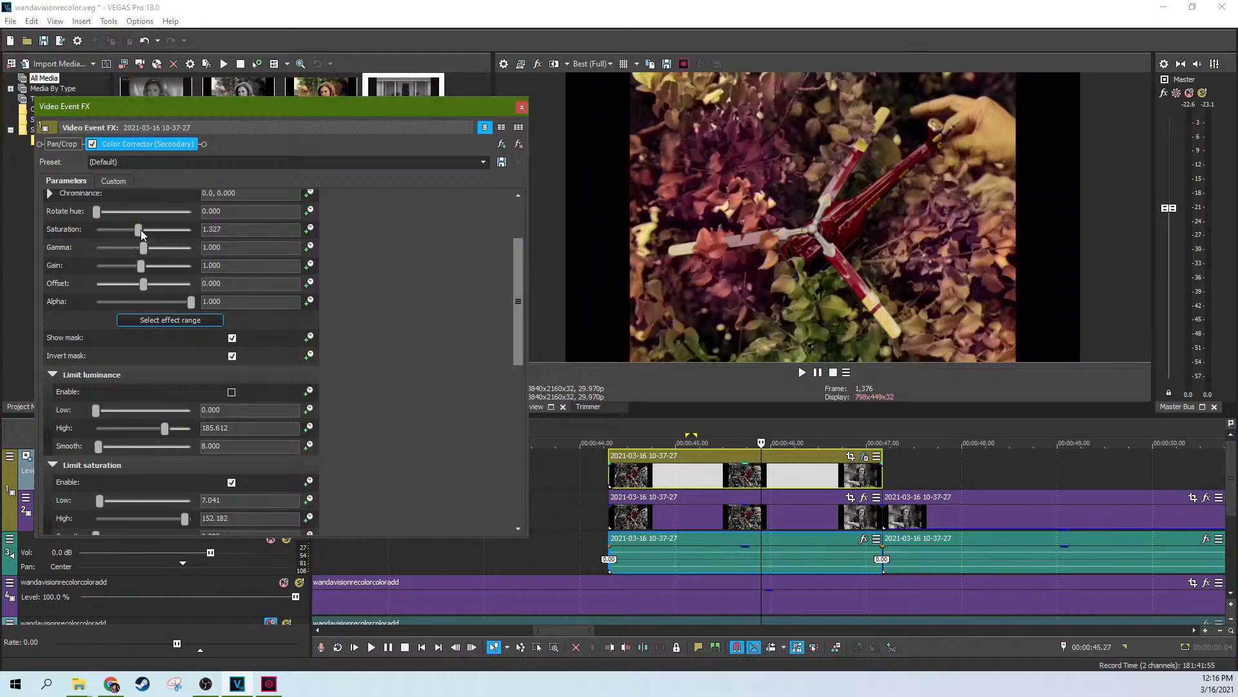
left_click_drag(133, 232, 158, 231)
left_click(521, 107)
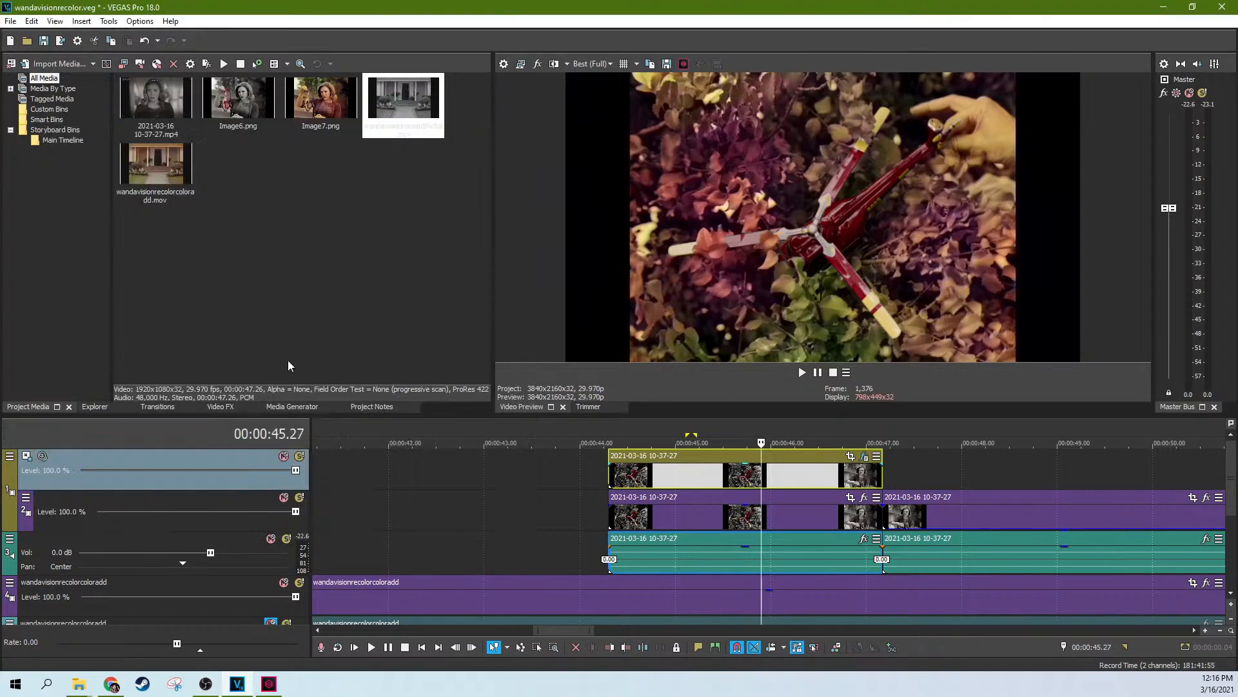
Set the compositing mode of the top parent track to Cut
left_click(10, 456)
mouse_move(86, 546)
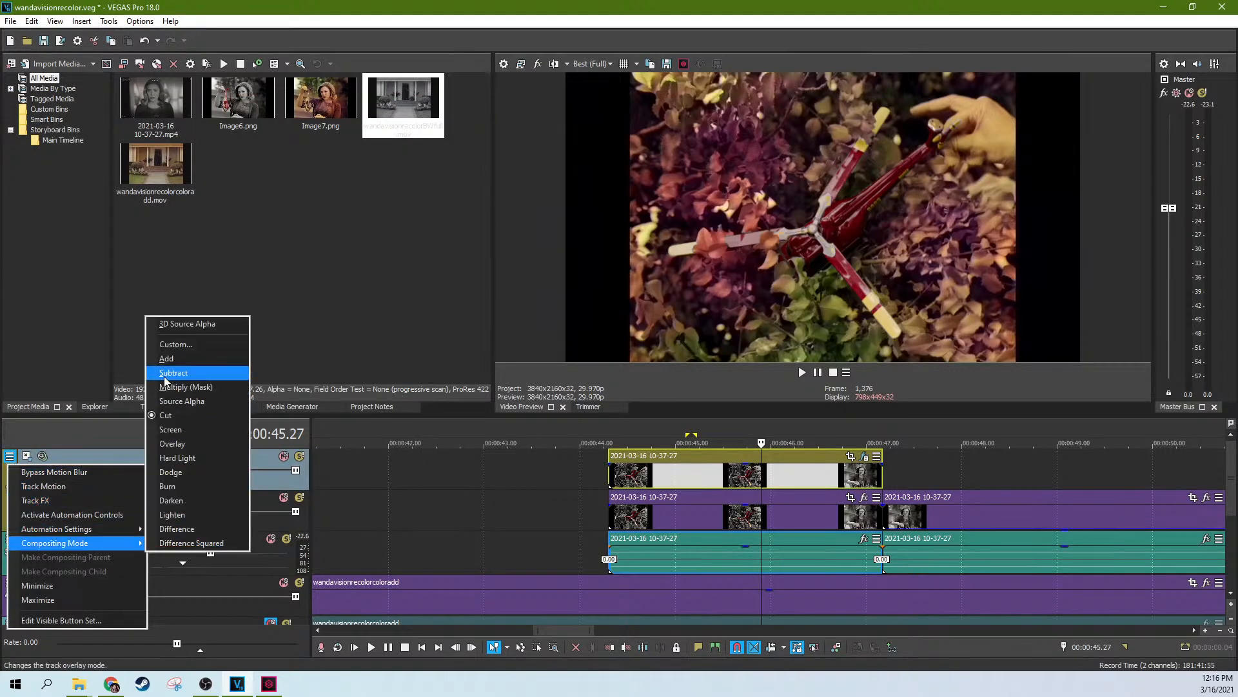
left_click(153, 417)
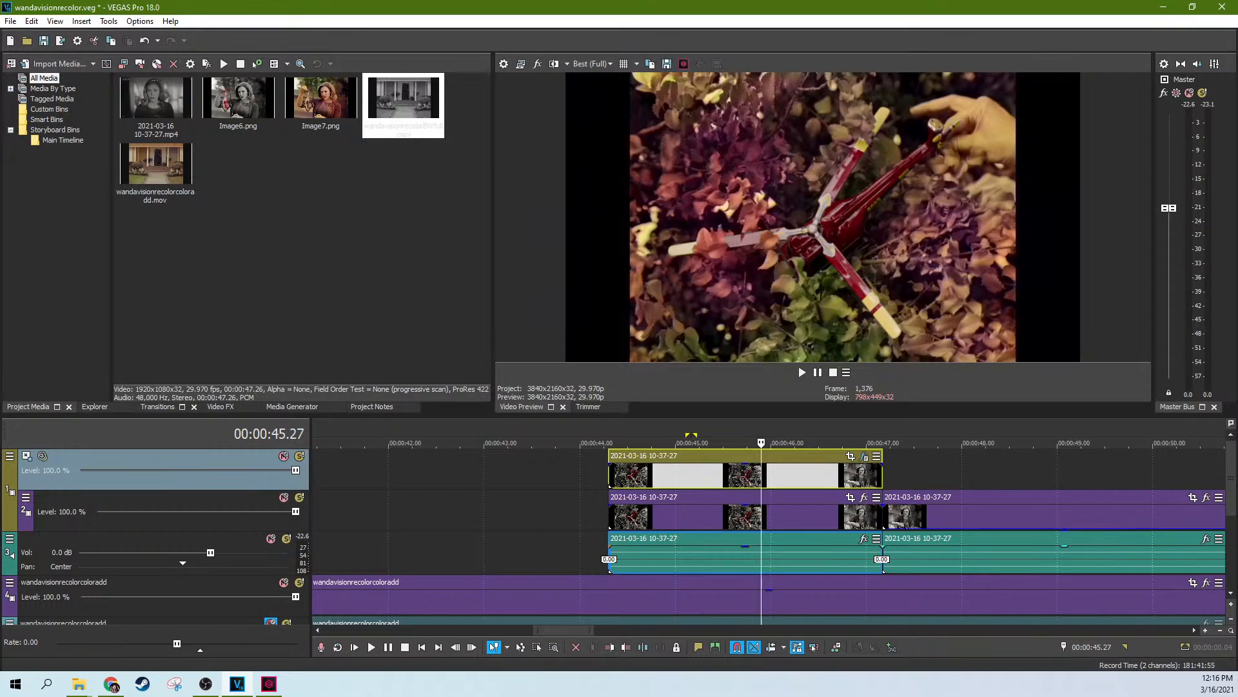
View the Image6 still near 00:01:08 as a reference for the isolated red helicopter
key("alt+Tab")
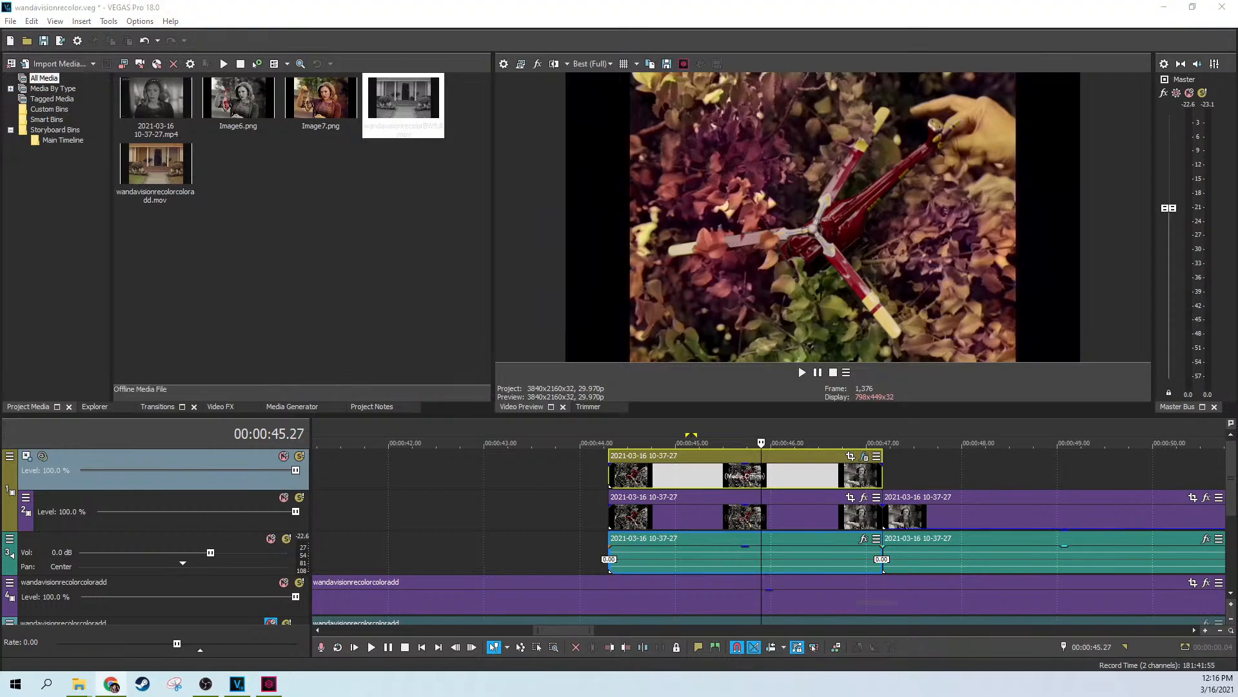
left_click(730, 472)
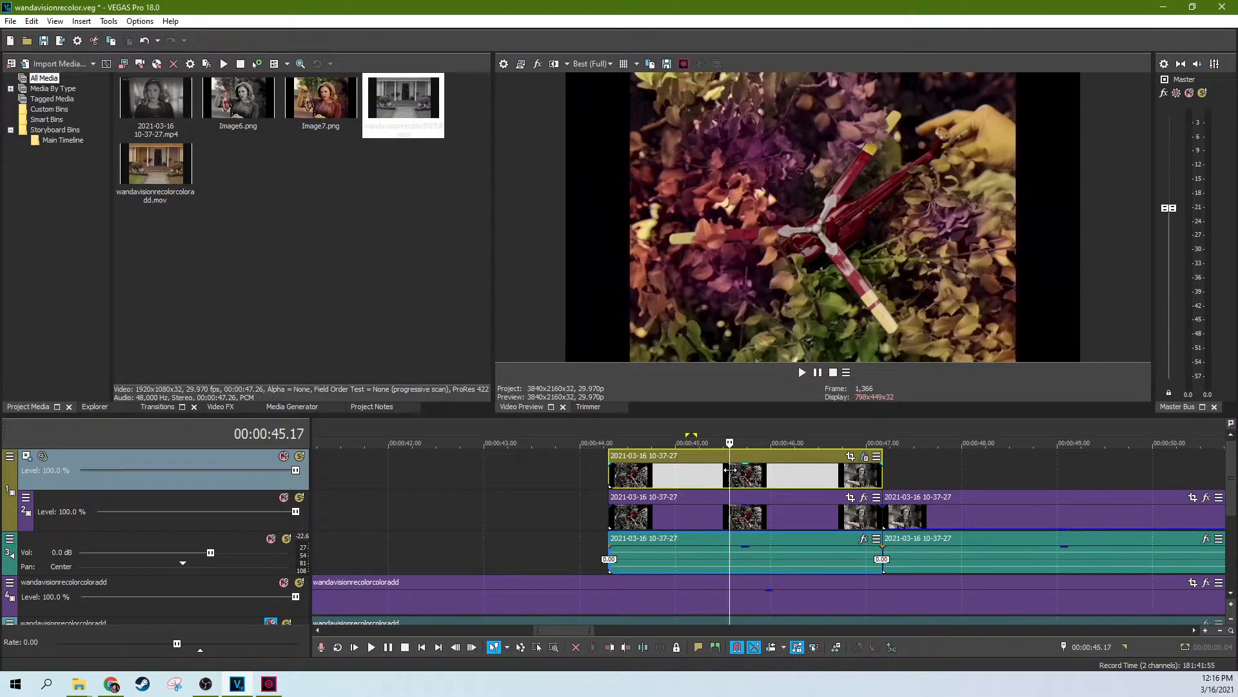
scroll(963, 550, "down", 5)
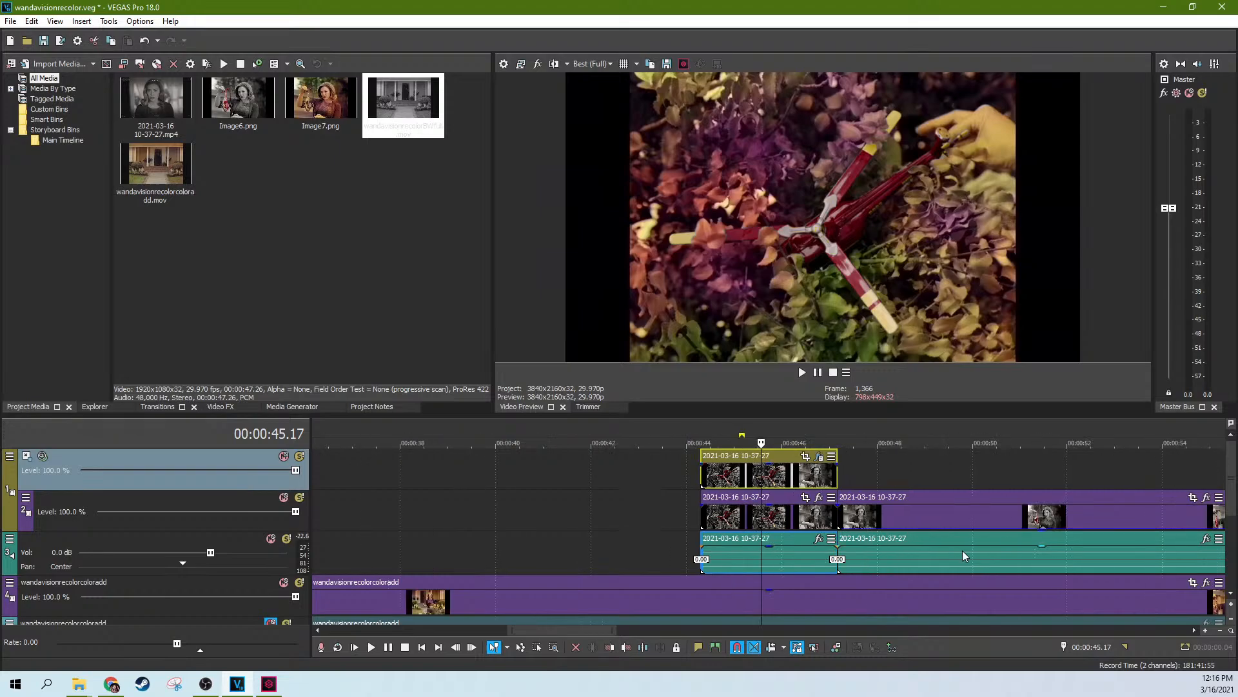
left_click(1176, 604)
scroll(1174, 602, "up", 5)
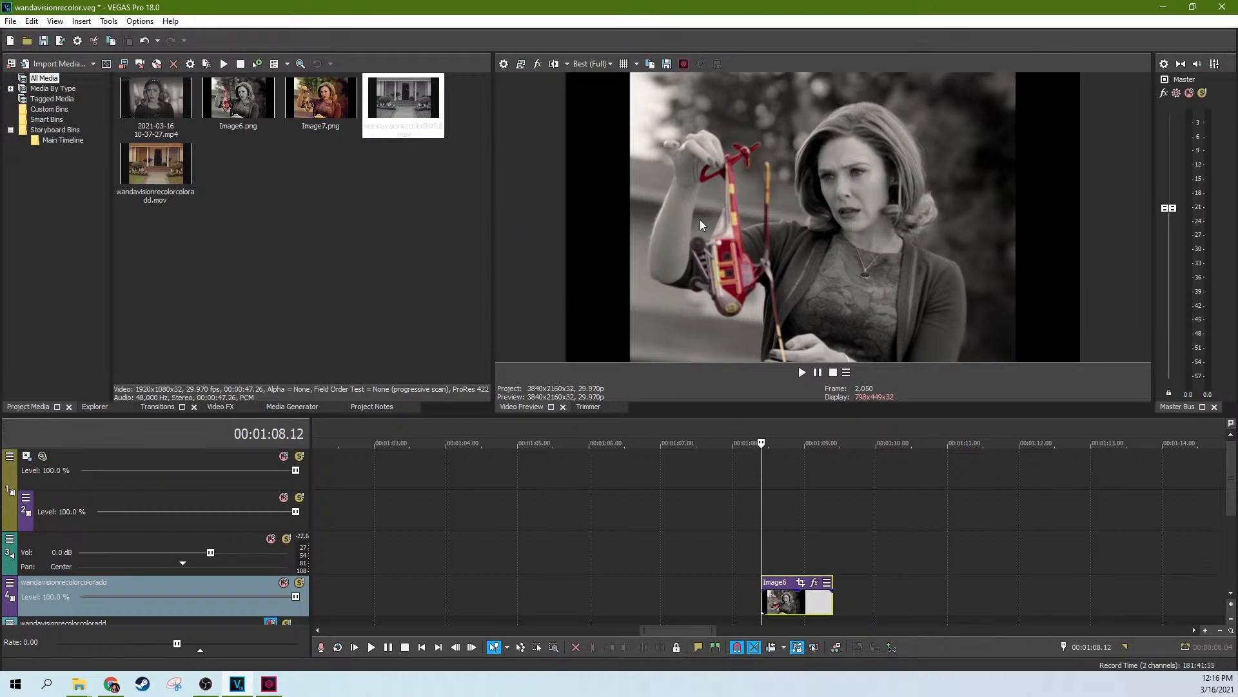
scroll(822, 543, "up", 3)
left_click(822, 571)
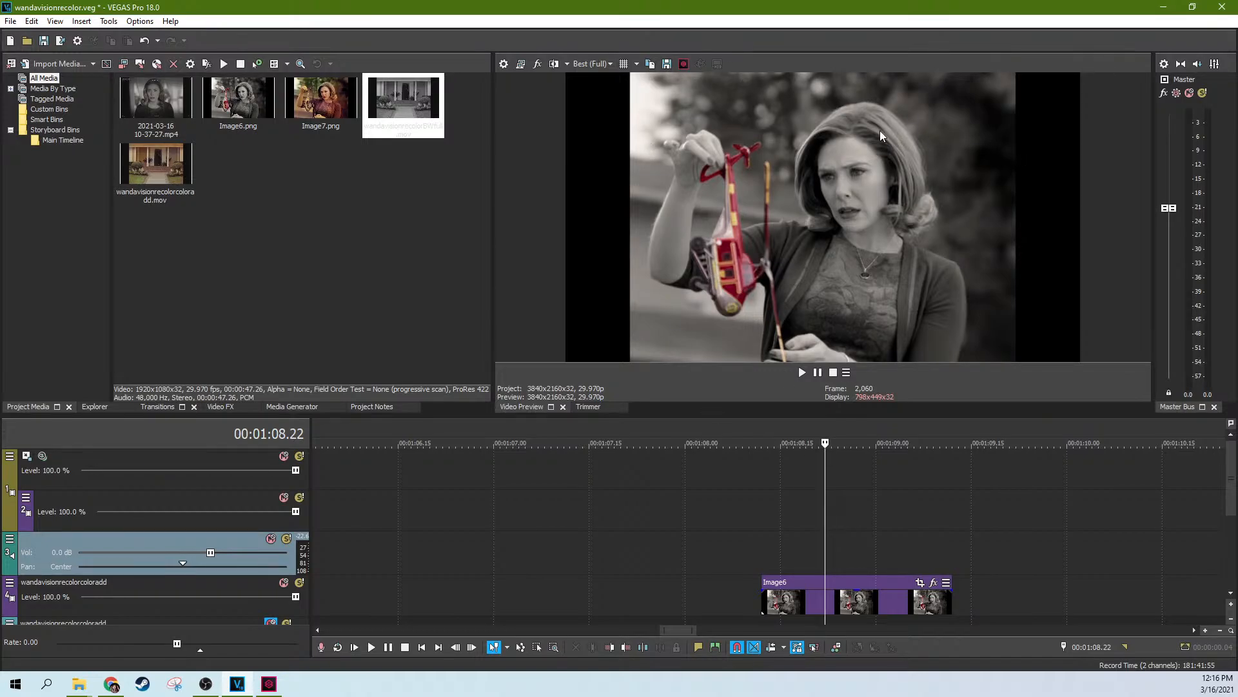
Return to the helicopter close-up clip near 00:00:45 and check its frames on the top two tracks
scroll(799, 568, "down", 2)
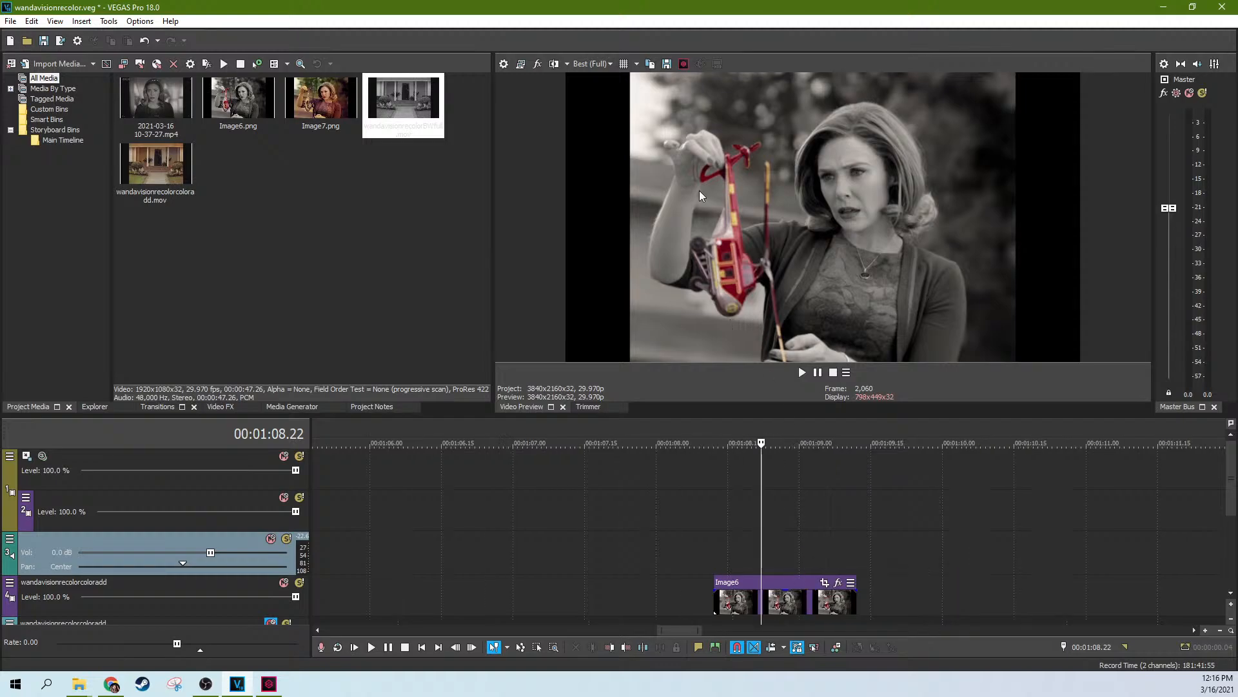
scroll(863, 447, "down", 5)
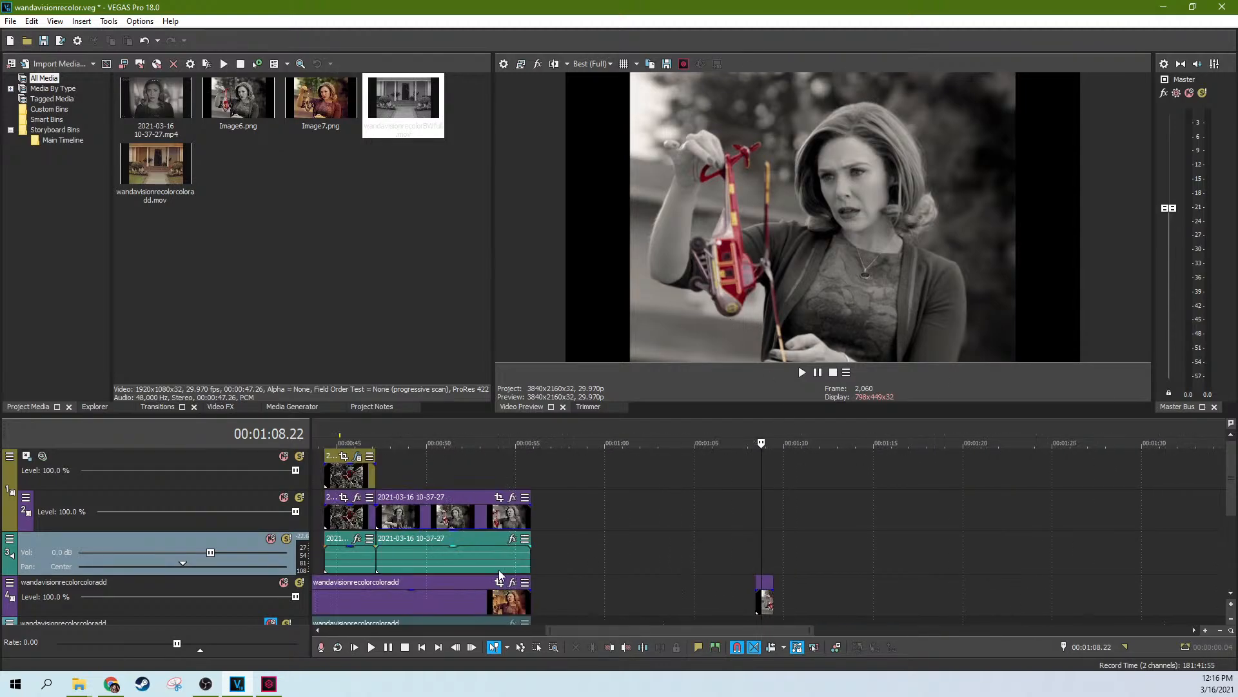
left_click(333, 562)
scroll(385, 564, "up", 5)
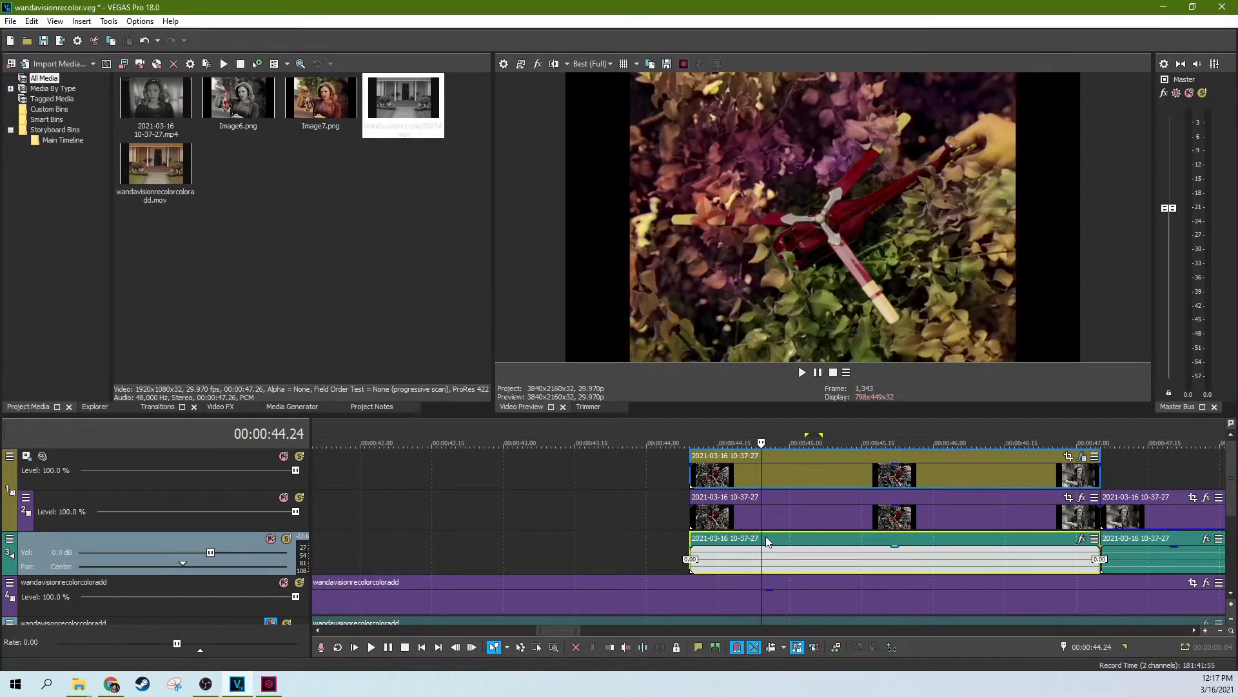
left_click(642, 507)
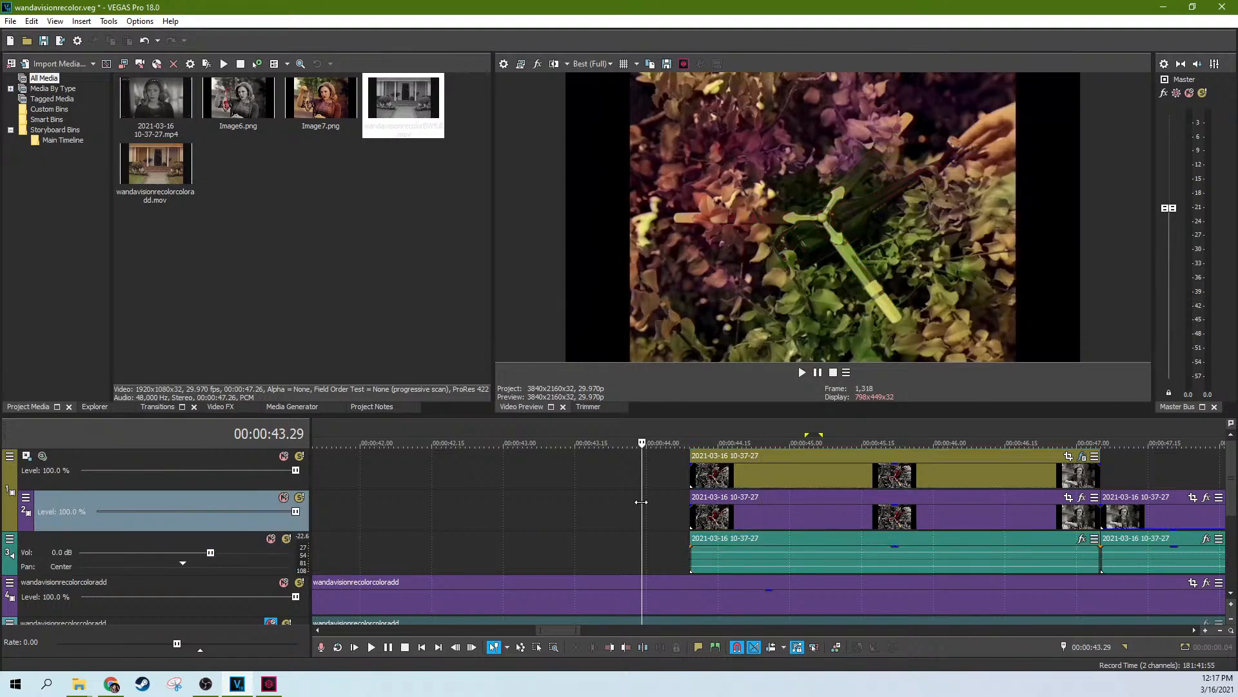
left_click(788, 513)
left_click(833, 513)
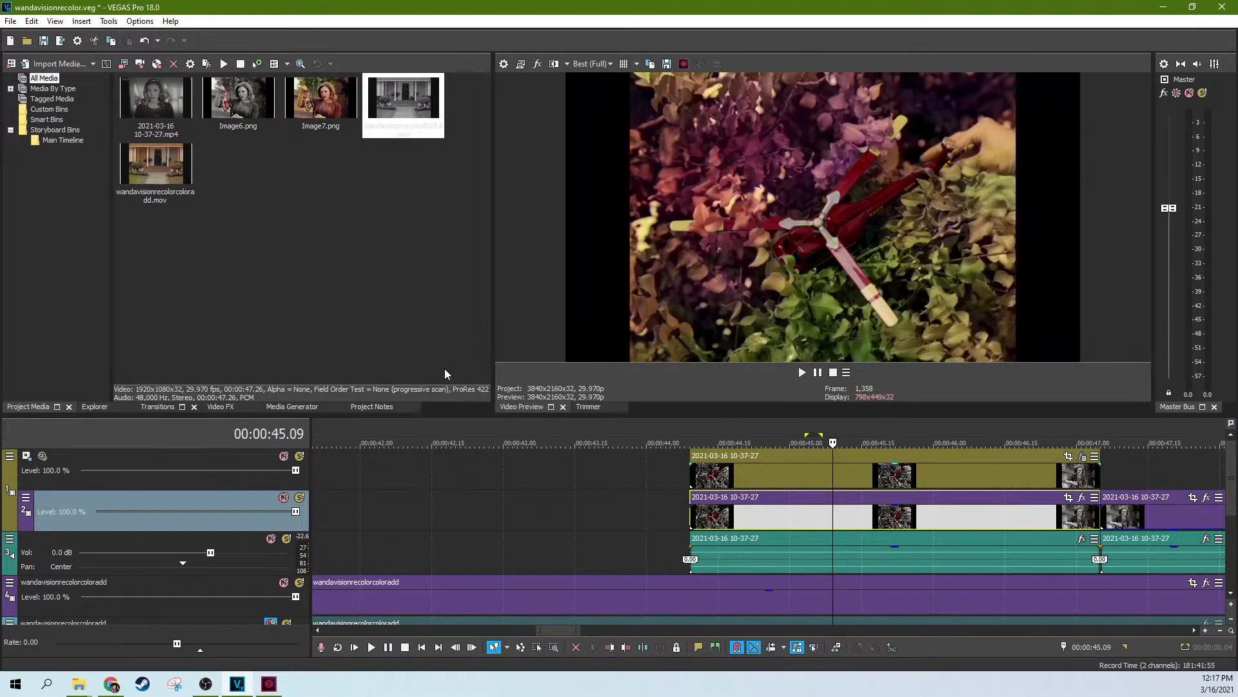
left_click(905, 478)
Examine the stacked tracks around 00:00:45 and the top clip's Color Corrector (Secondary) settings
scroll(963, 485, "up", 3)
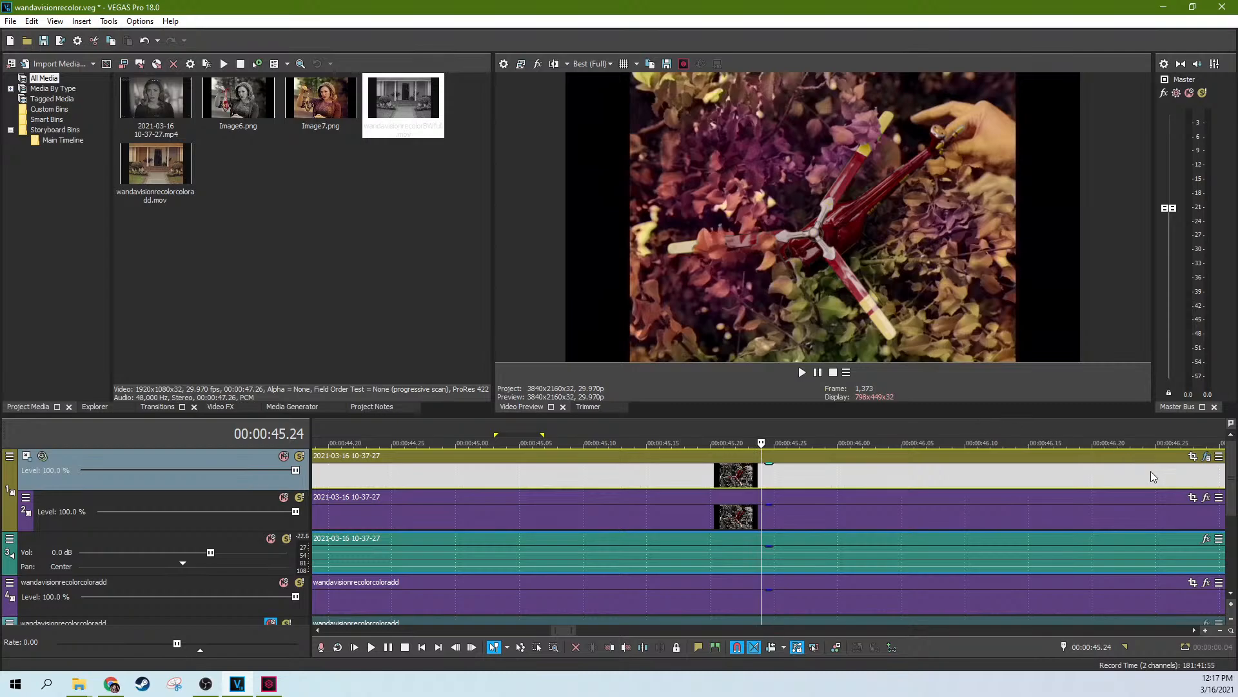
left_click_drag(1233, 485, 1234, 497)
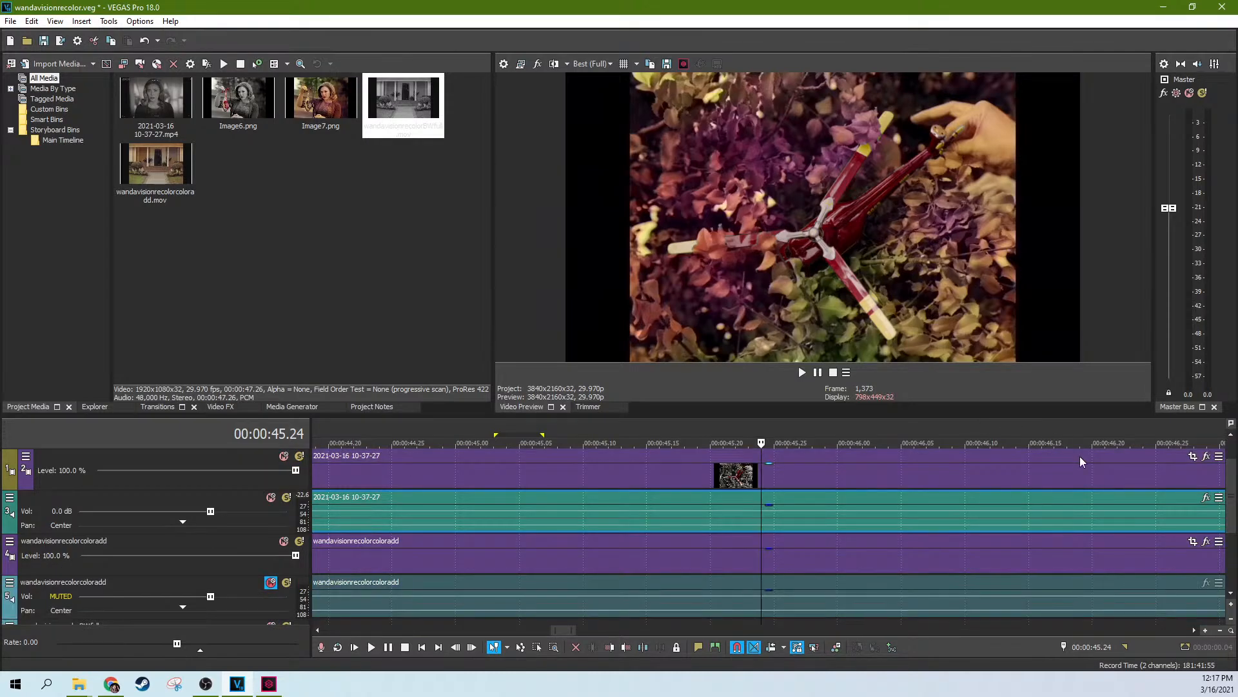
left_click_drag(1233, 485, 1232, 465)
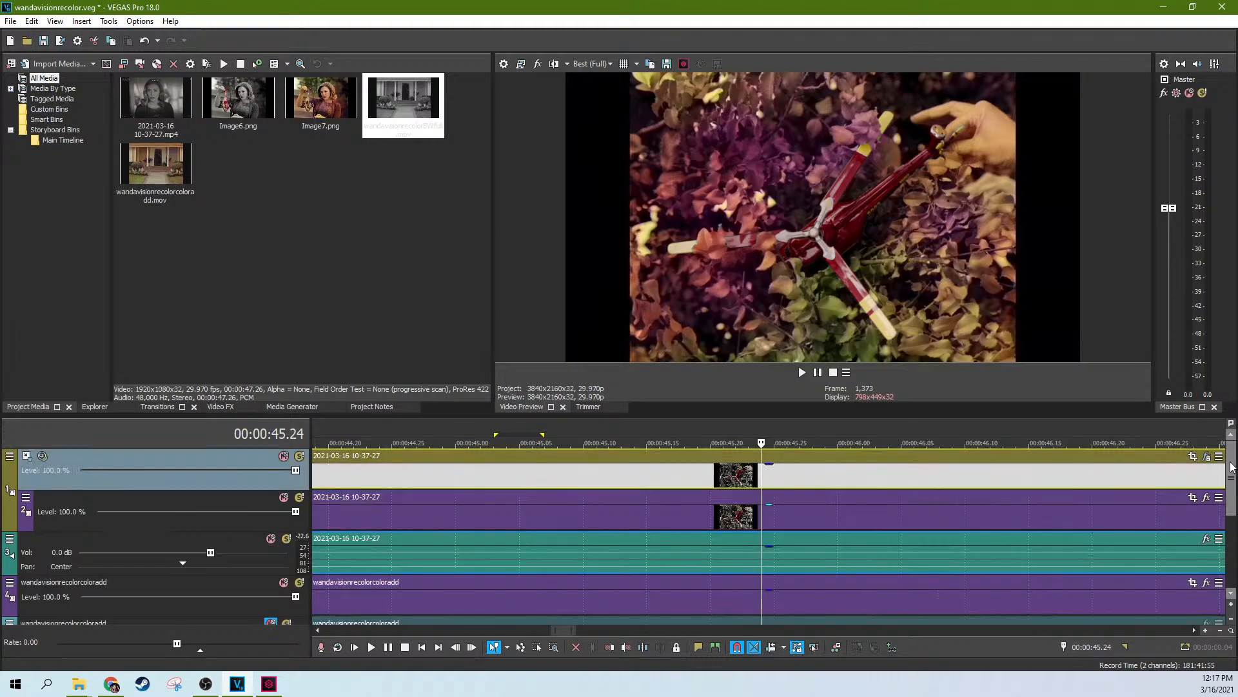
left_click(1066, 474)
scroll(978, 481, "down", 3)
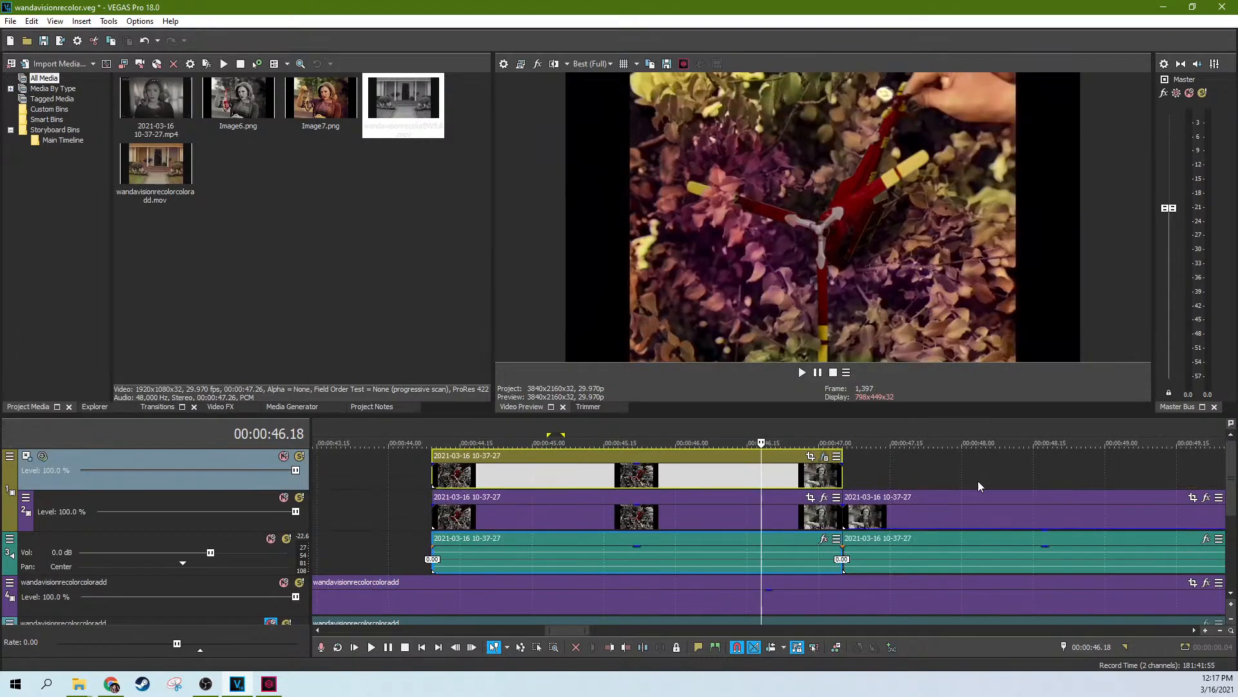
left_click(656, 486)
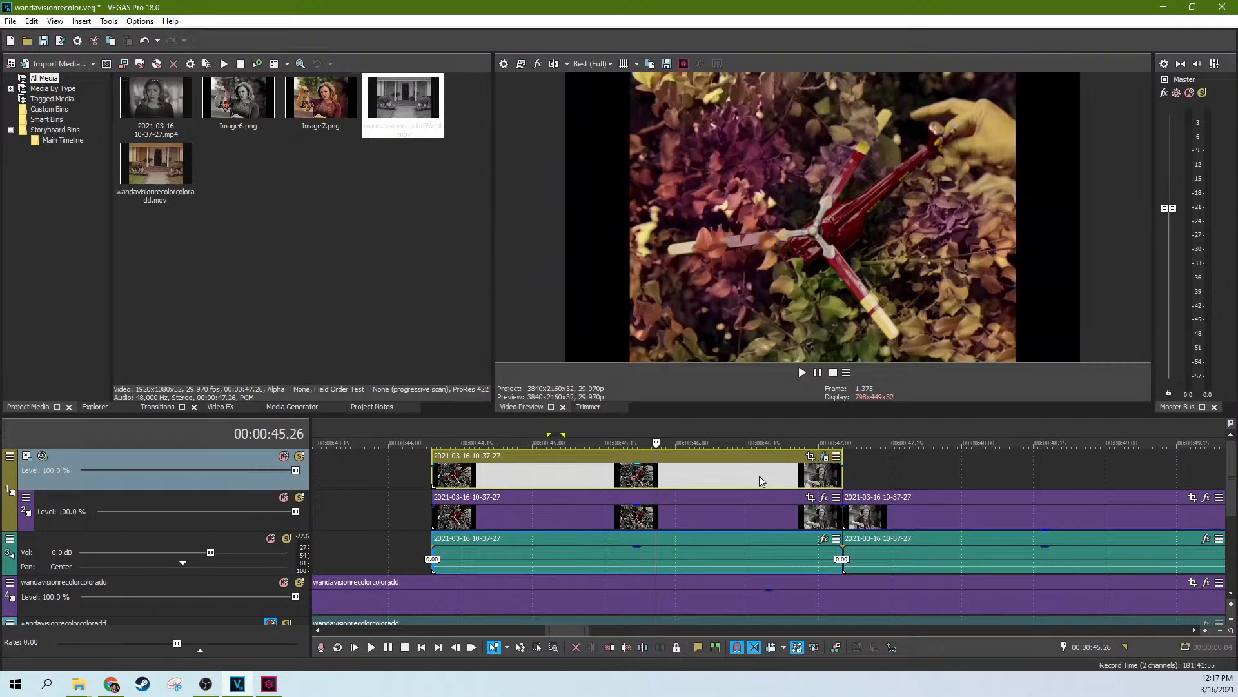
left_click(824, 456)
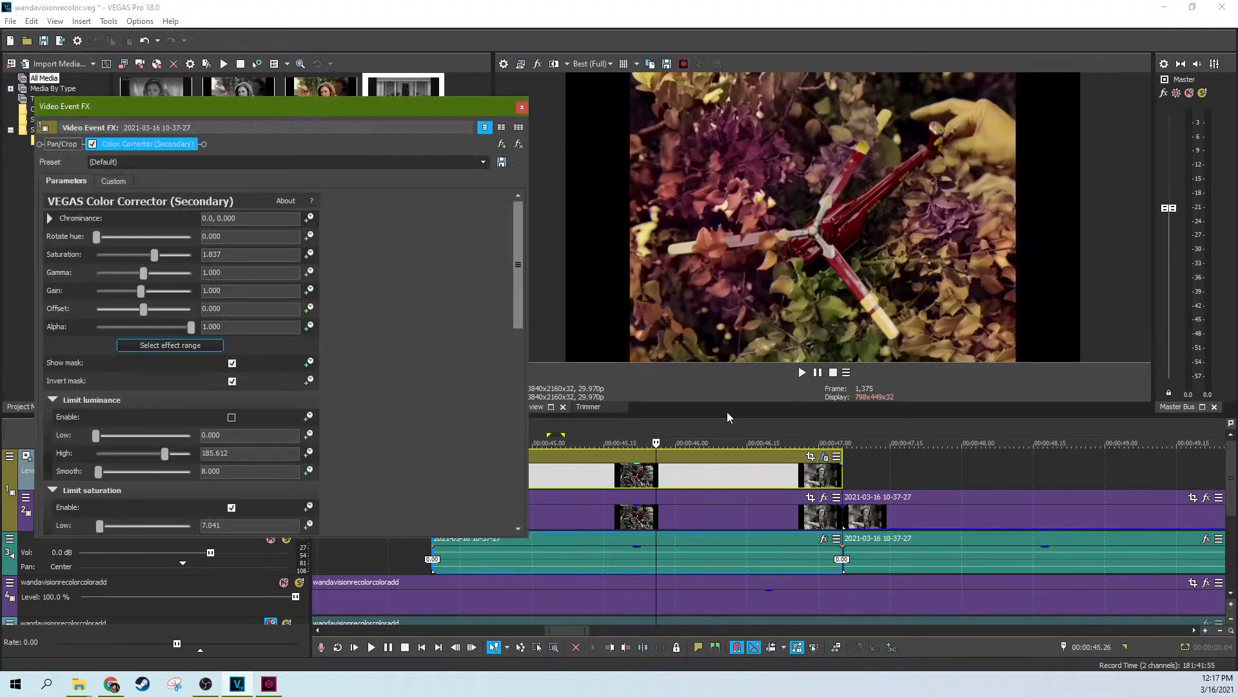
left_click(522, 107)
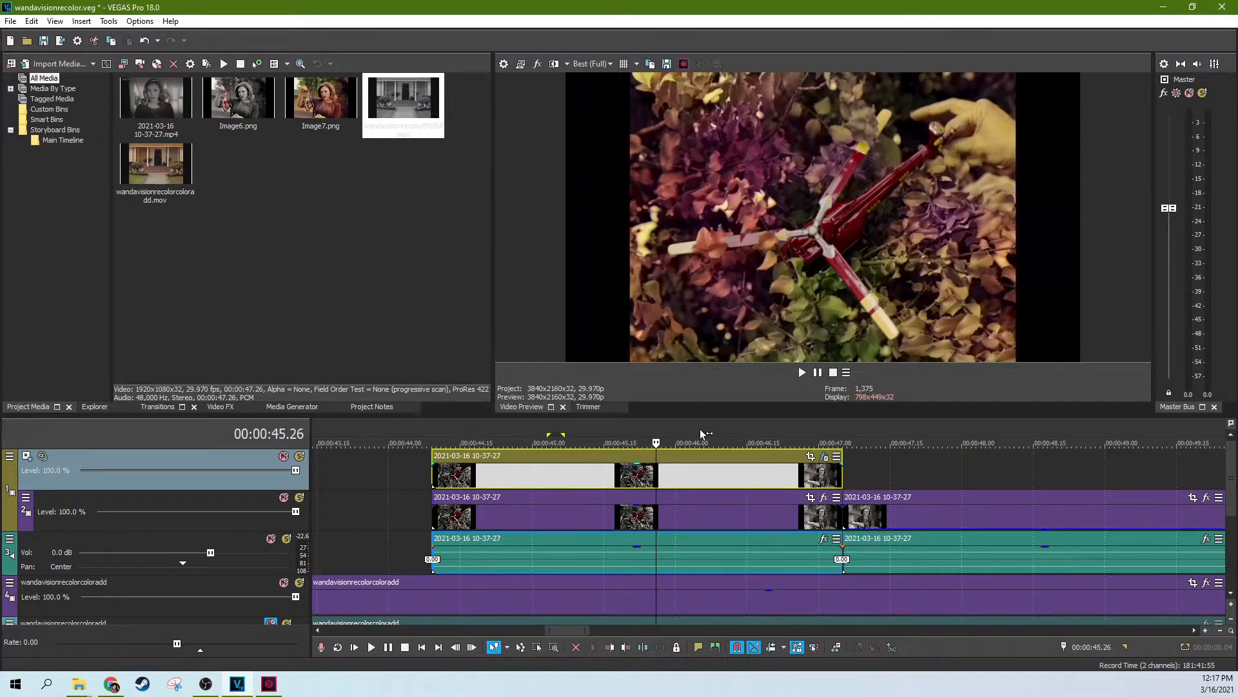
Scrub the helicopter close-up between 00:00:45 and 00:00:46, rechecking the top clip's secondary color corrector settings
left_click(600, 483)
left_click(582, 481)
left_click(633, 485)
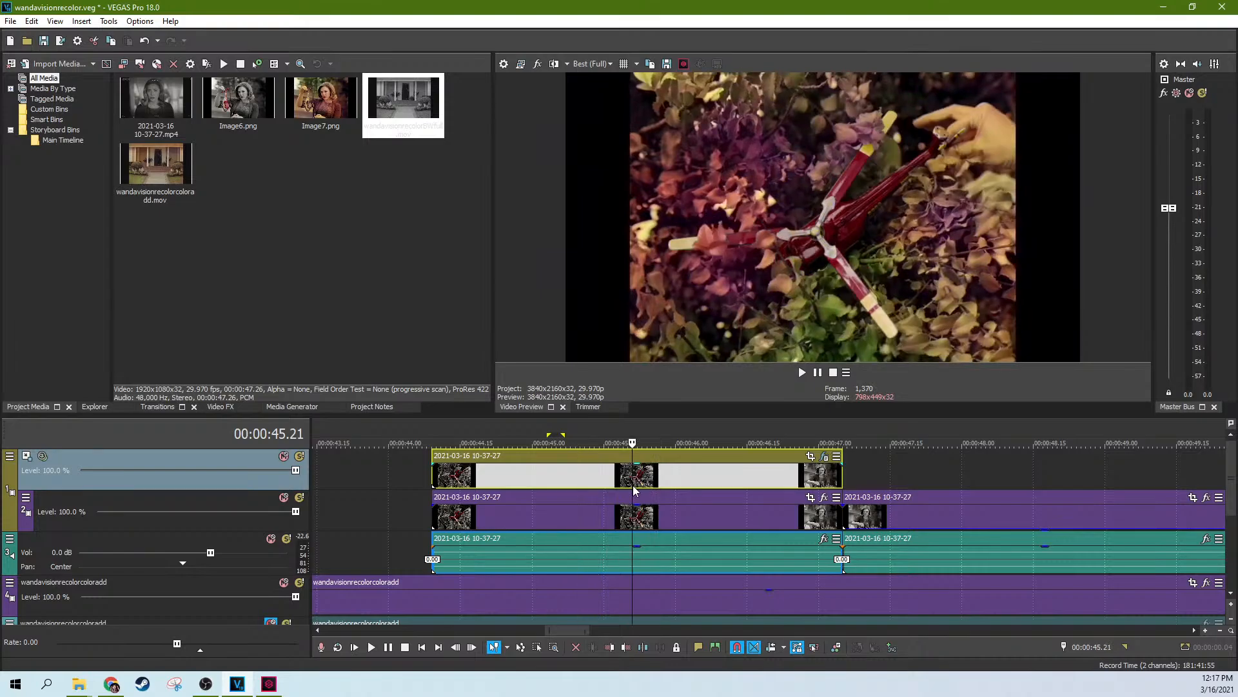
left_click(660, 487)
left_click(723, 487)
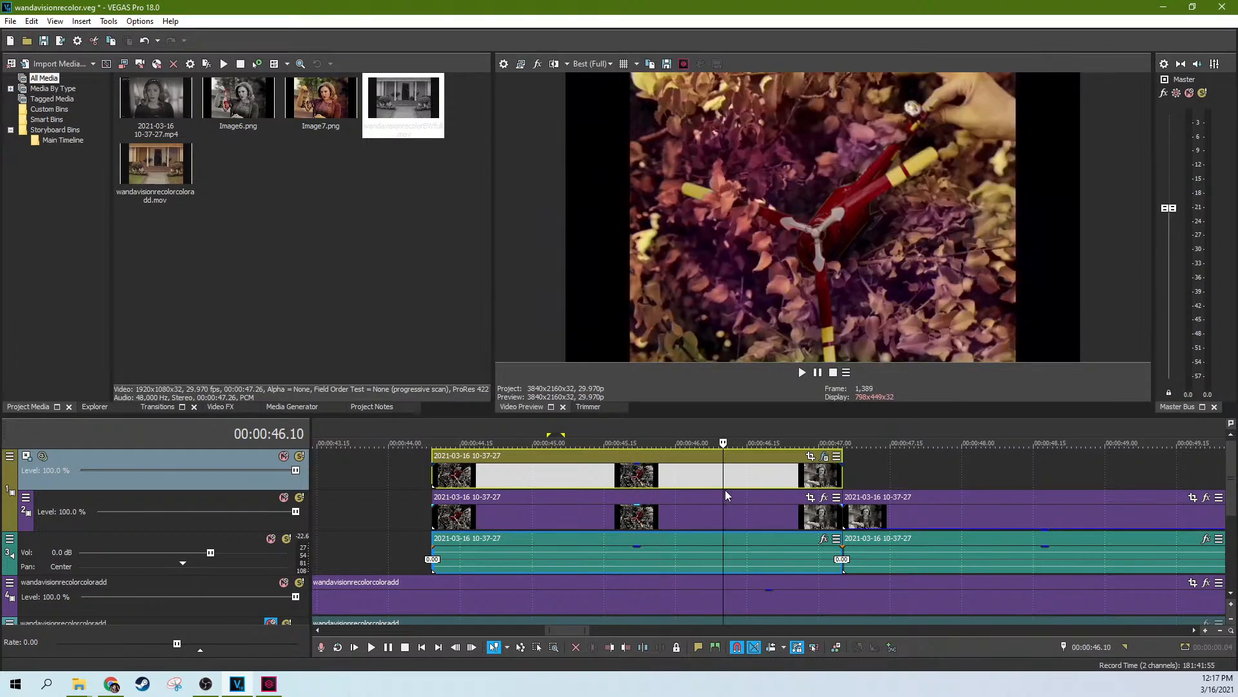
left_click(685, 491)
left_click(646, 493)
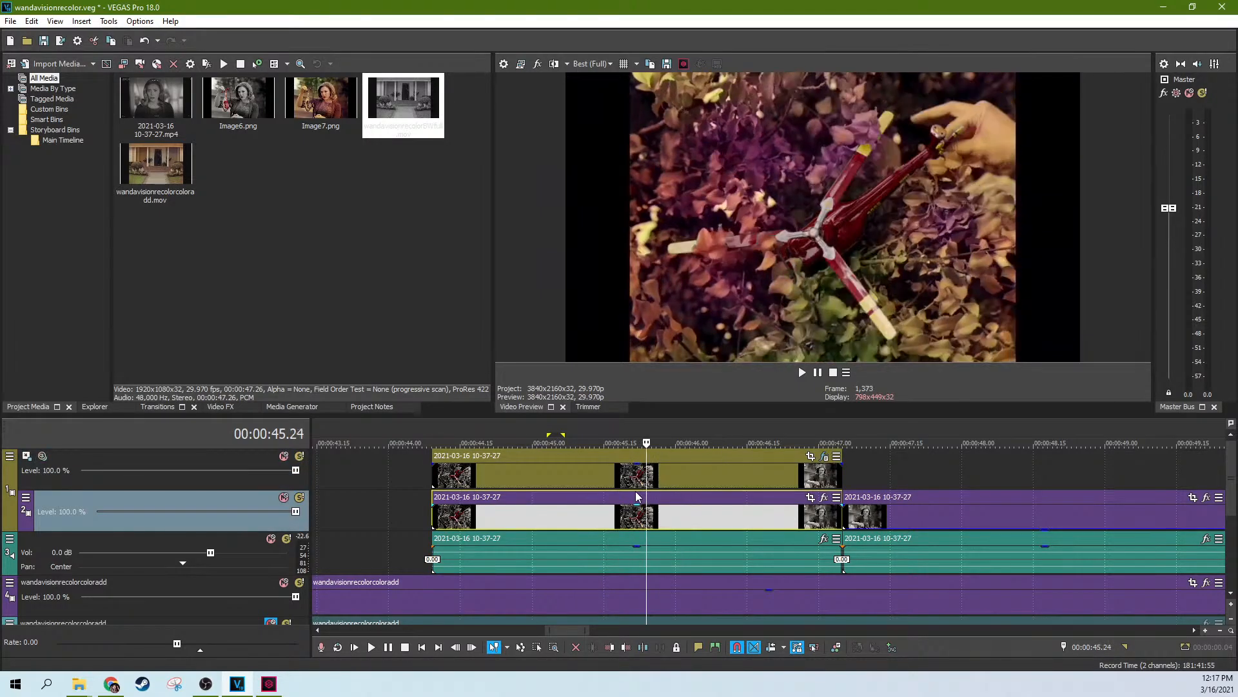
left_click(624, 479)
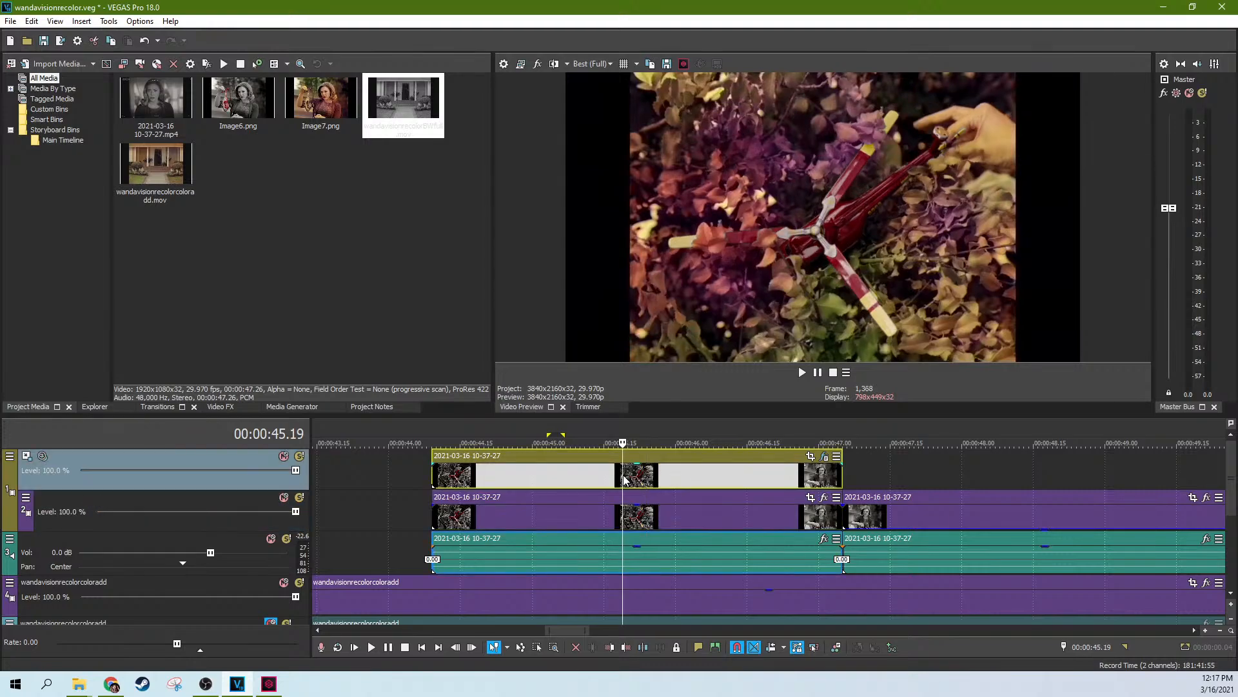
left_click(825, 456)
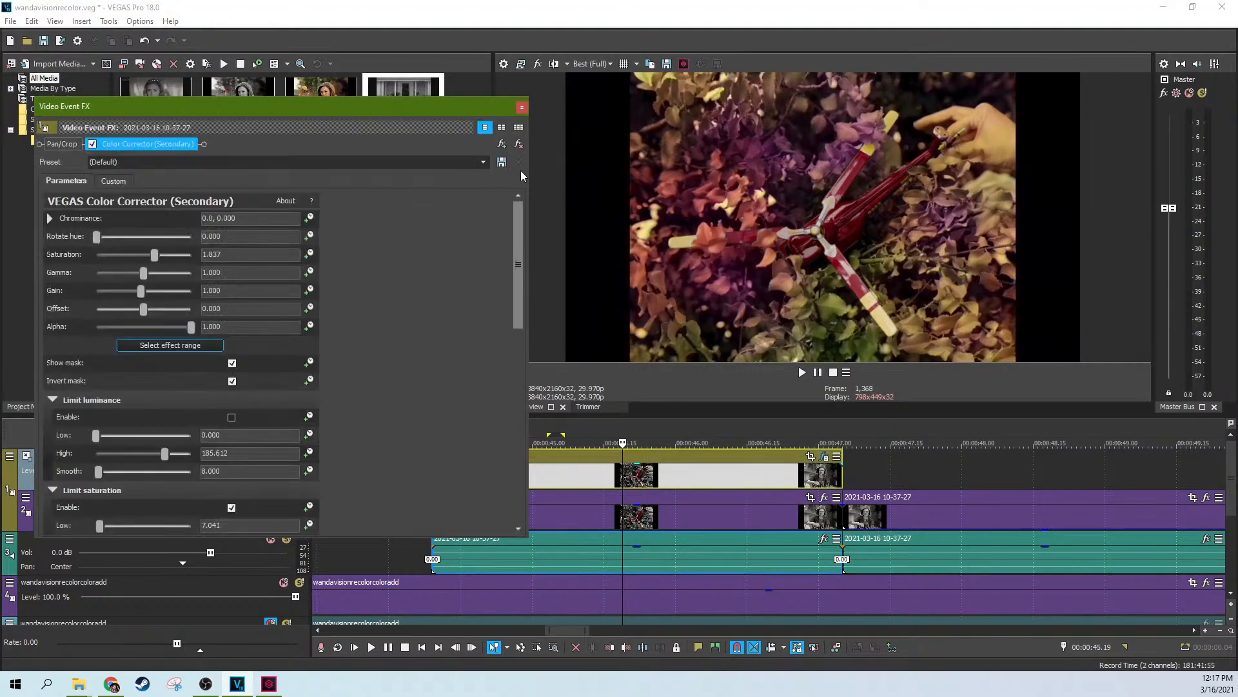
left_click(522, 107)
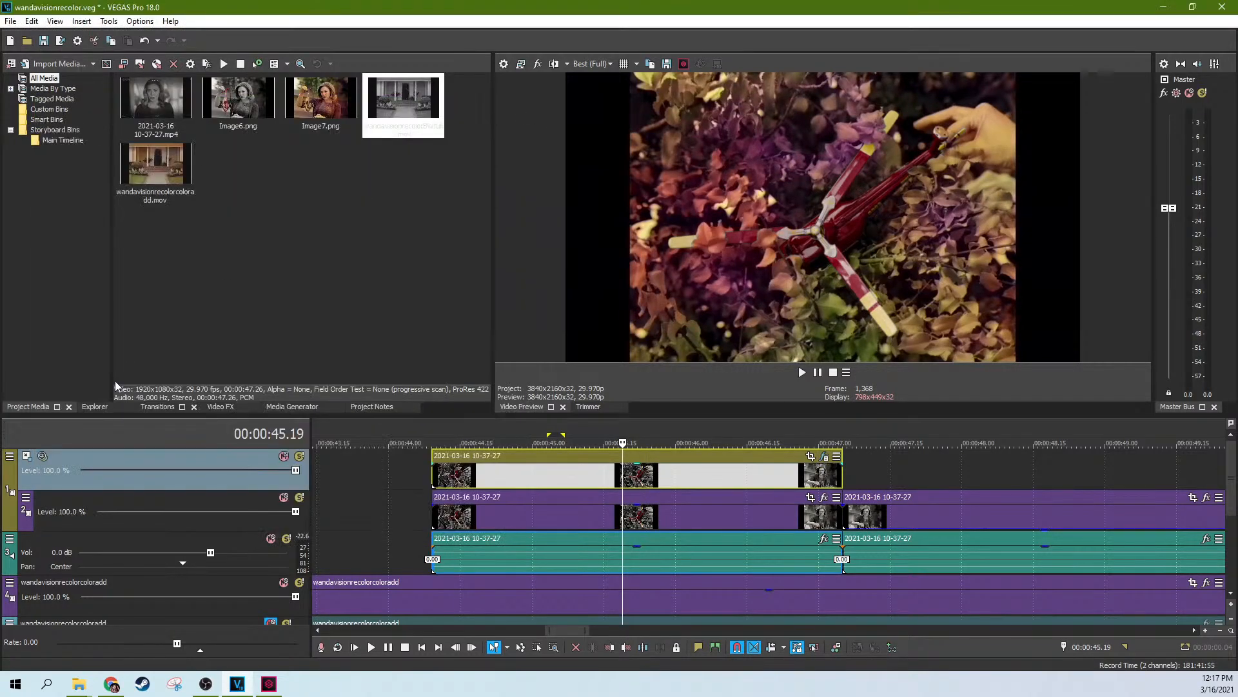
Set the top track's compositing mode to Source Alpha to display the helicopter mask against white
left_click(9, 456)
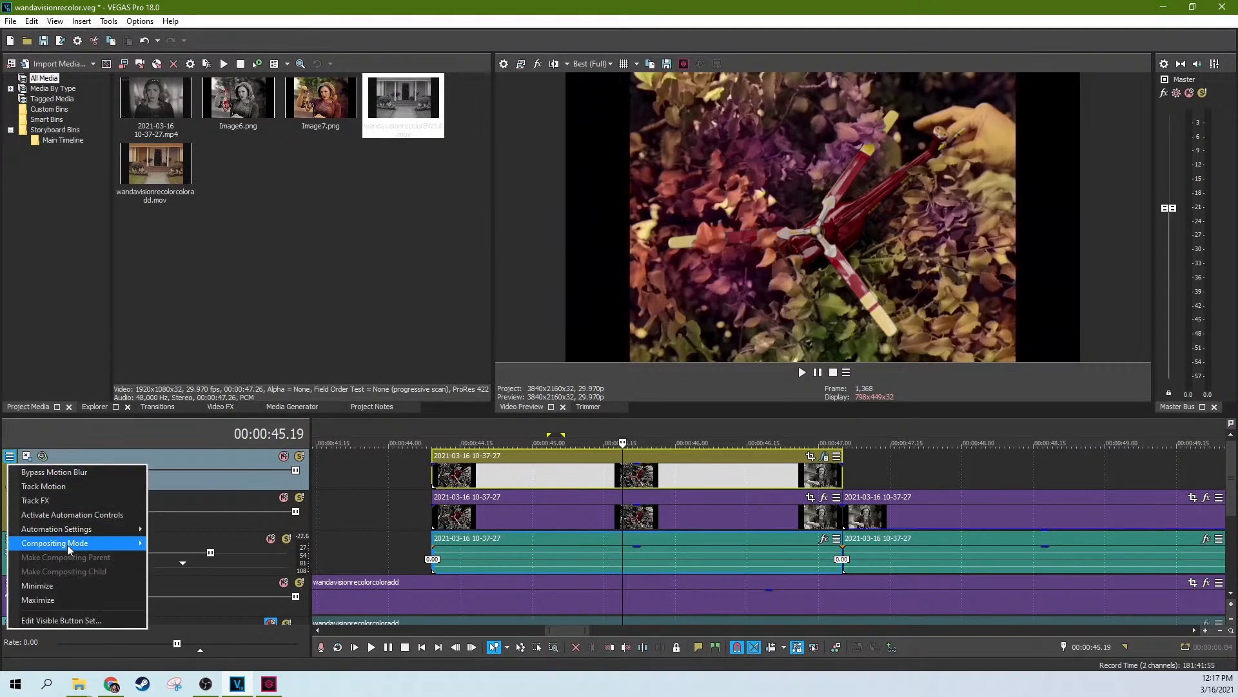
mouse_move(68, 542)
left_click(188, 400)
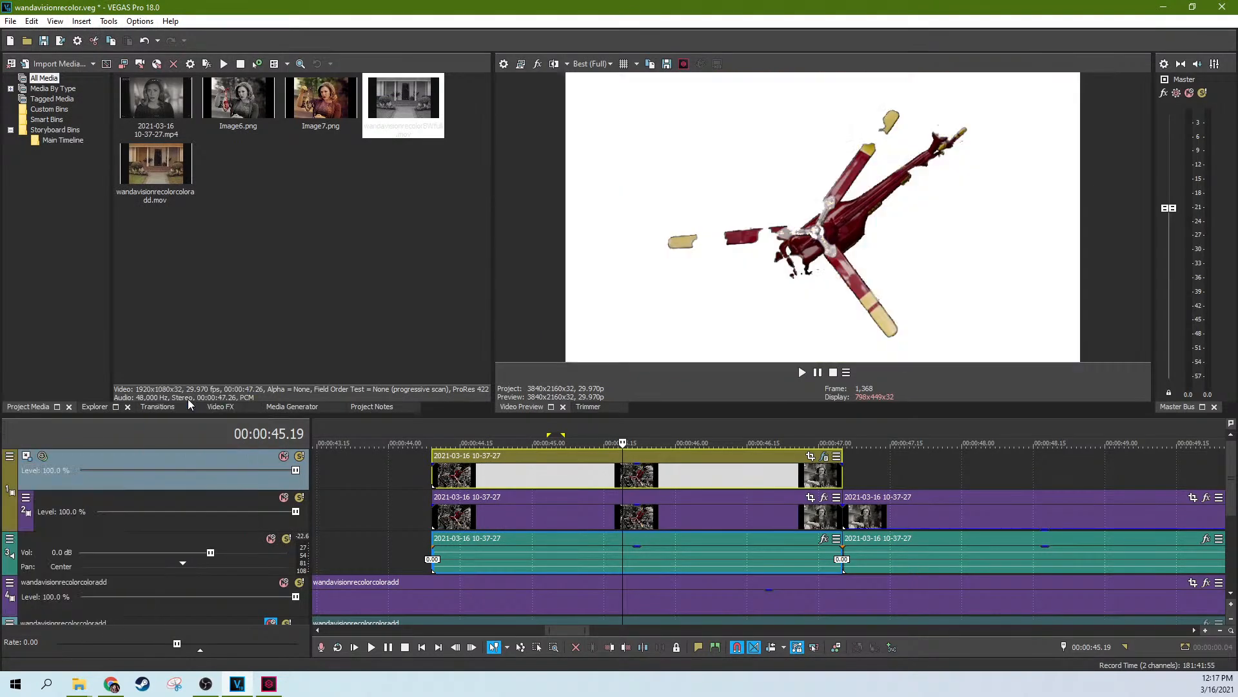
Compare the masked helicopter clip with the clip beneath by temporarily lowering the top clip's opacity around 00:00:45.17
left_click(679, 484)
left_click(614, 479)
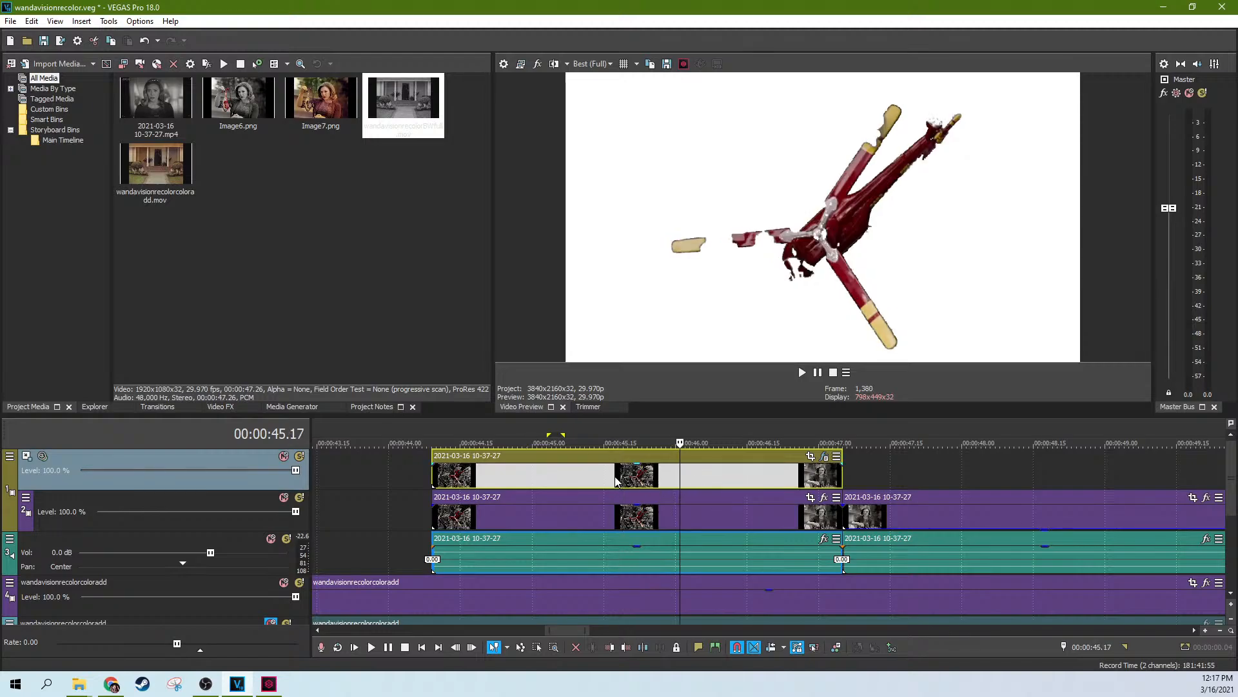
scroll(618, 477, "up", 3)
scroll(629, 478, "down", 2)
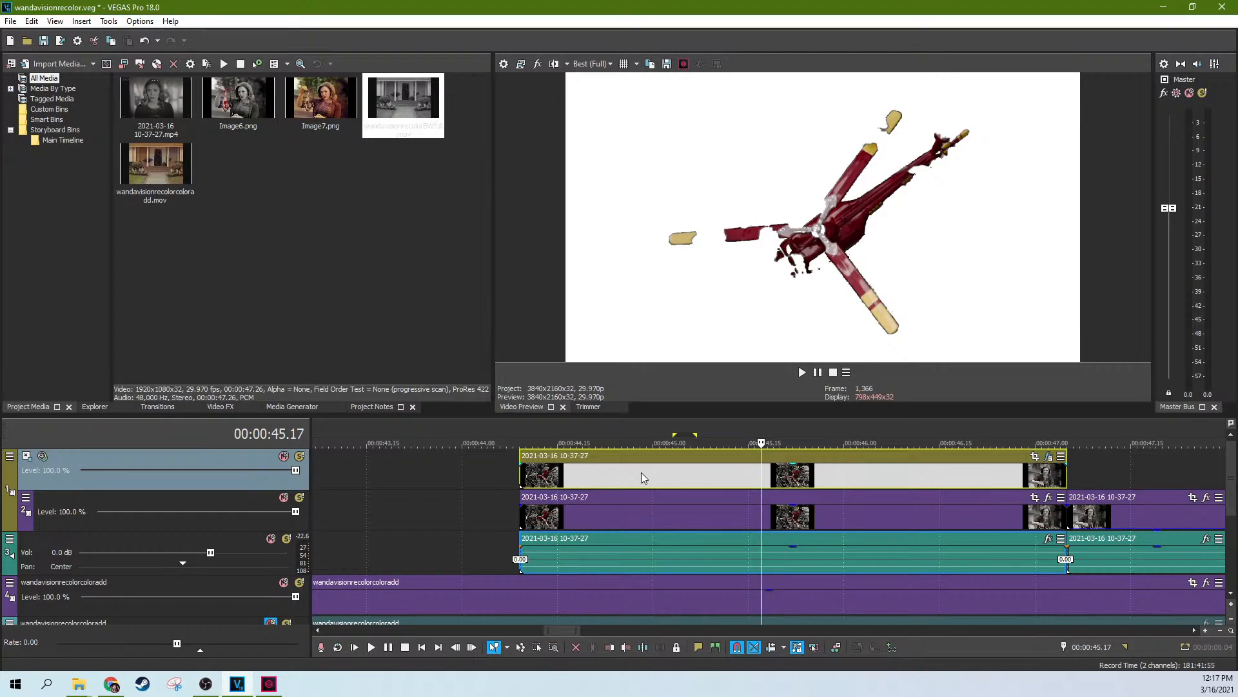
left_click_drag(793, 461, 794, 489)
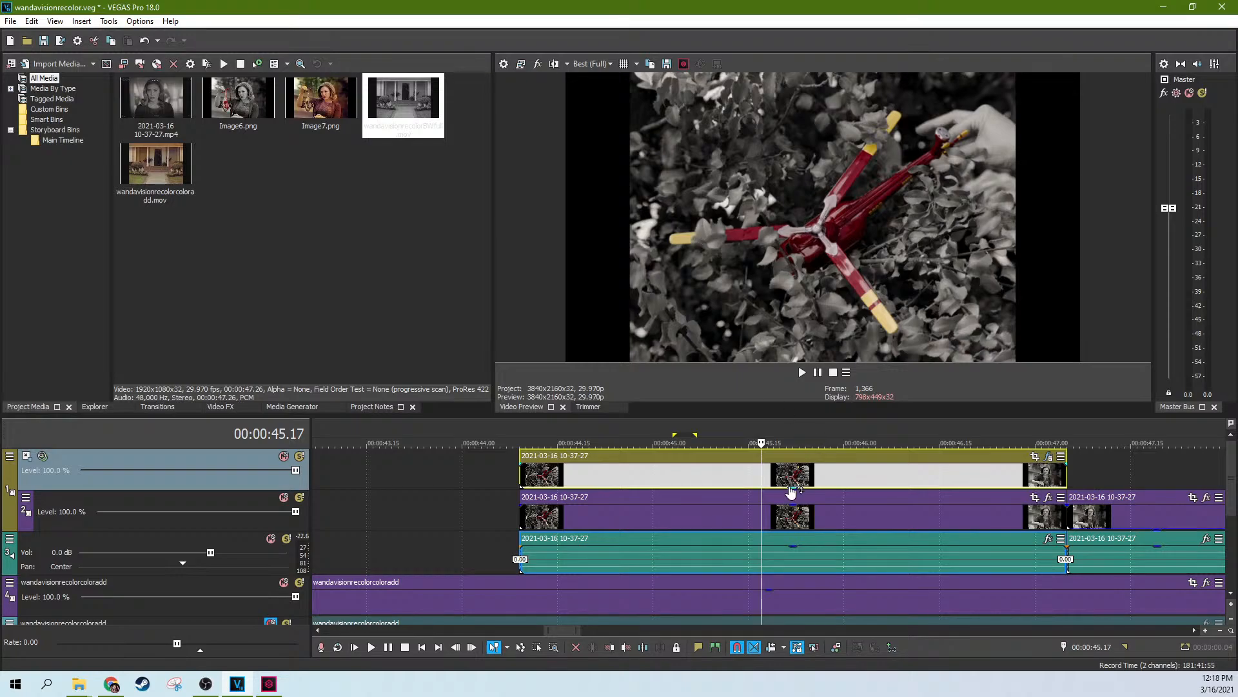
left_click_drag(798, 494, 801, 456)
Open the top clip's Color Corrector (Secondary) settings and check its mask on frames between 00:00:45.12 and 00:00:45.29
left_click(1049, 456)
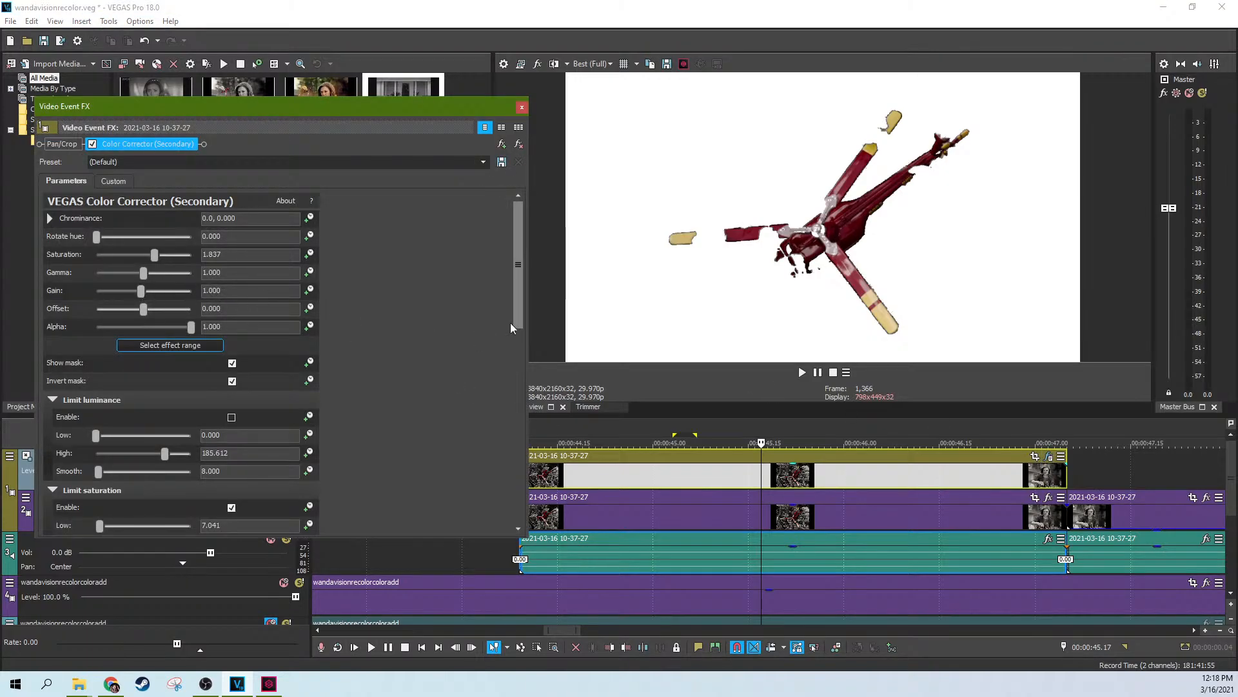
mouse_move(516, 288)
left_mouse_down()
mouse_move(517, 346)
mouse_move(509, 269)
left_mouse_up()
left_click_drag(521, 262, 518, 364)
left_click(756, 487)
left_click(729, 481)
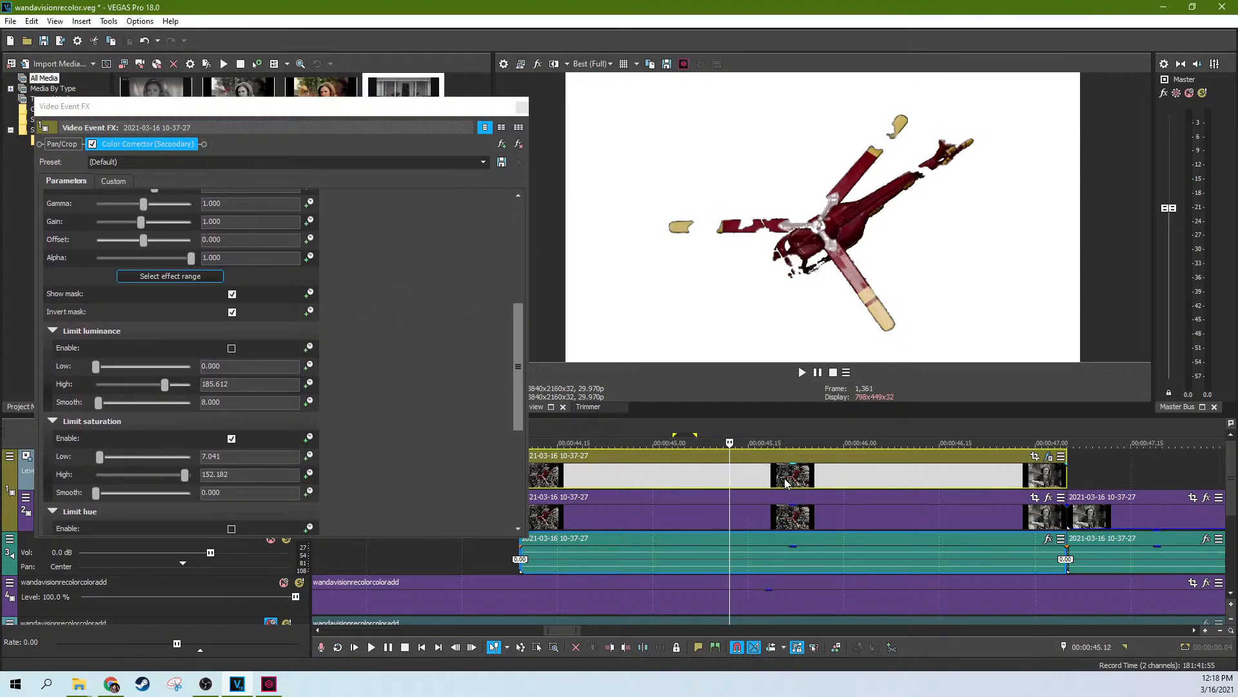
left_click(786, 482)
left_click(812, 483)
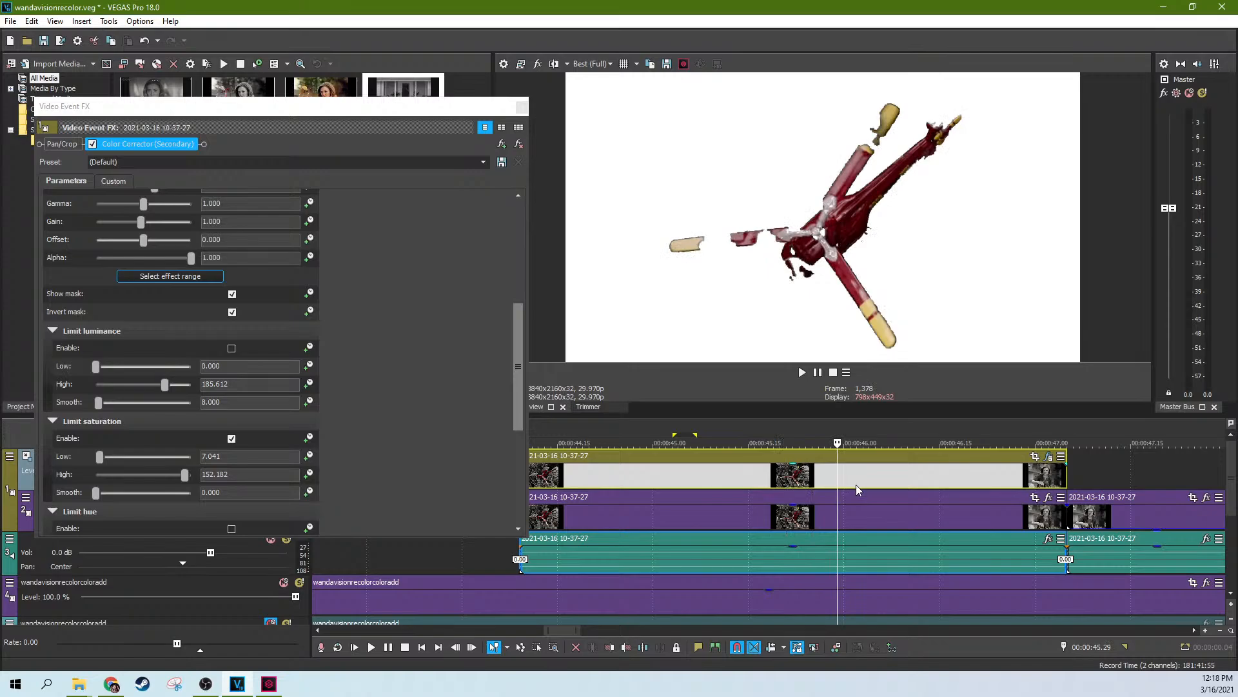
left_click(756, 506)
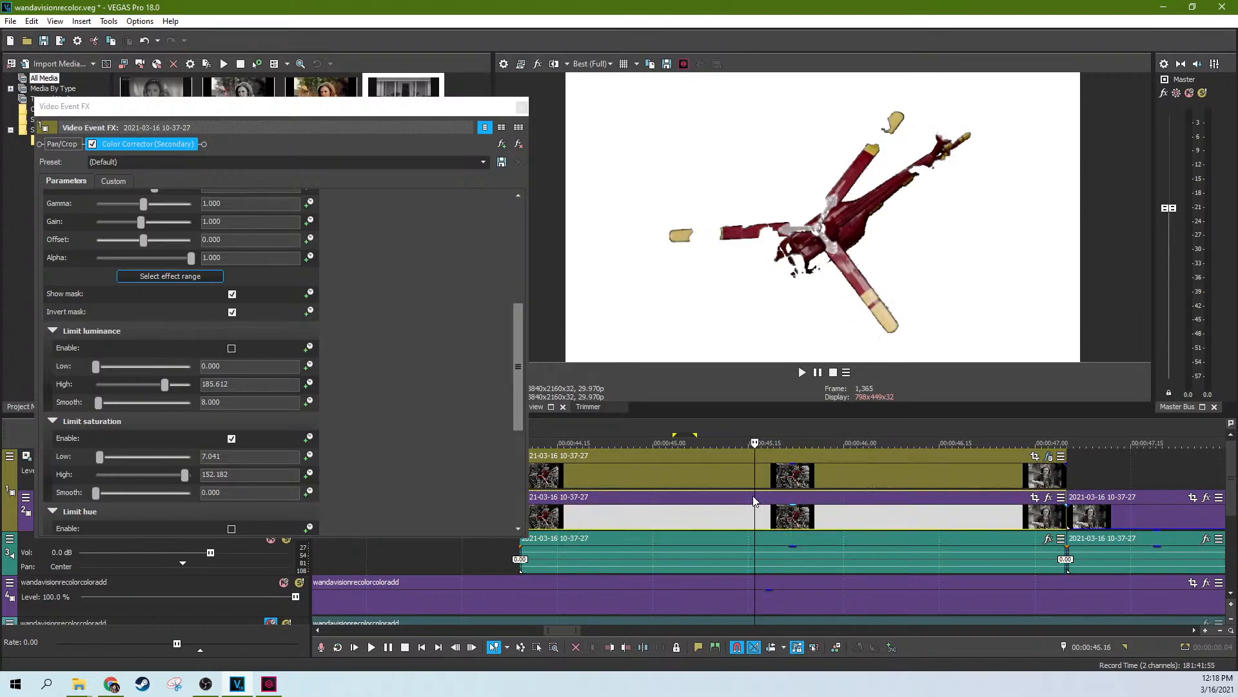
left_click(804, 480)
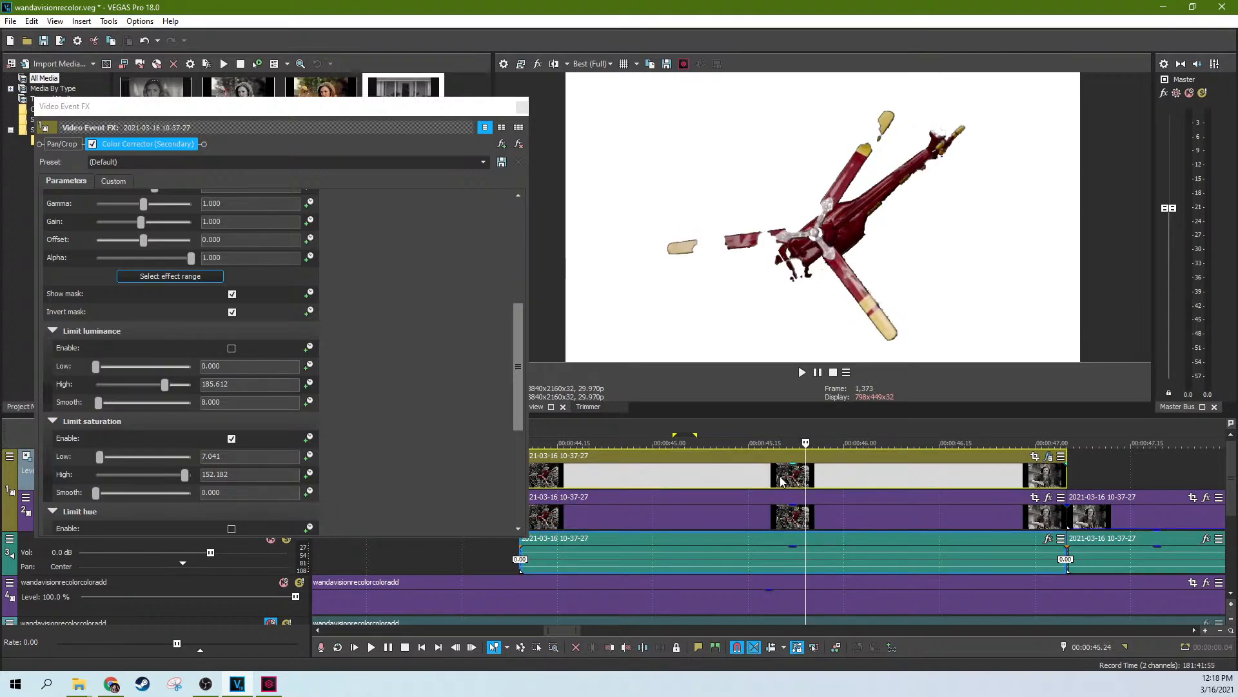
left_click(730, 478)
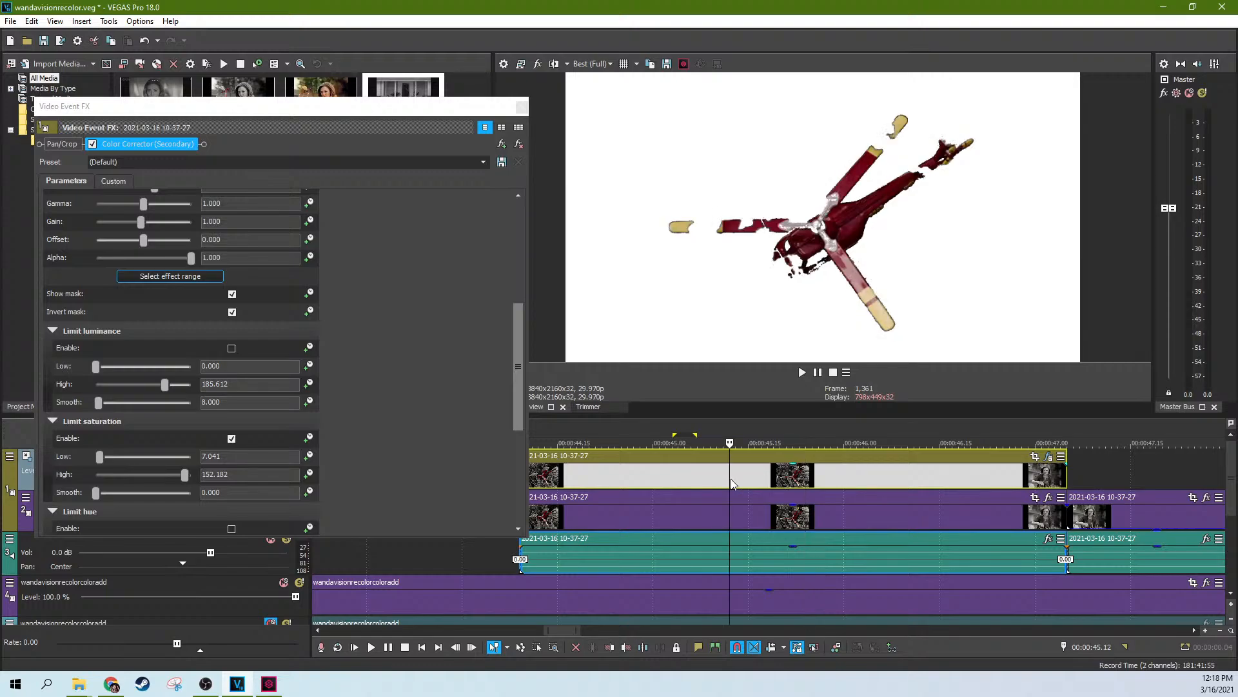
left_click(743, 479)
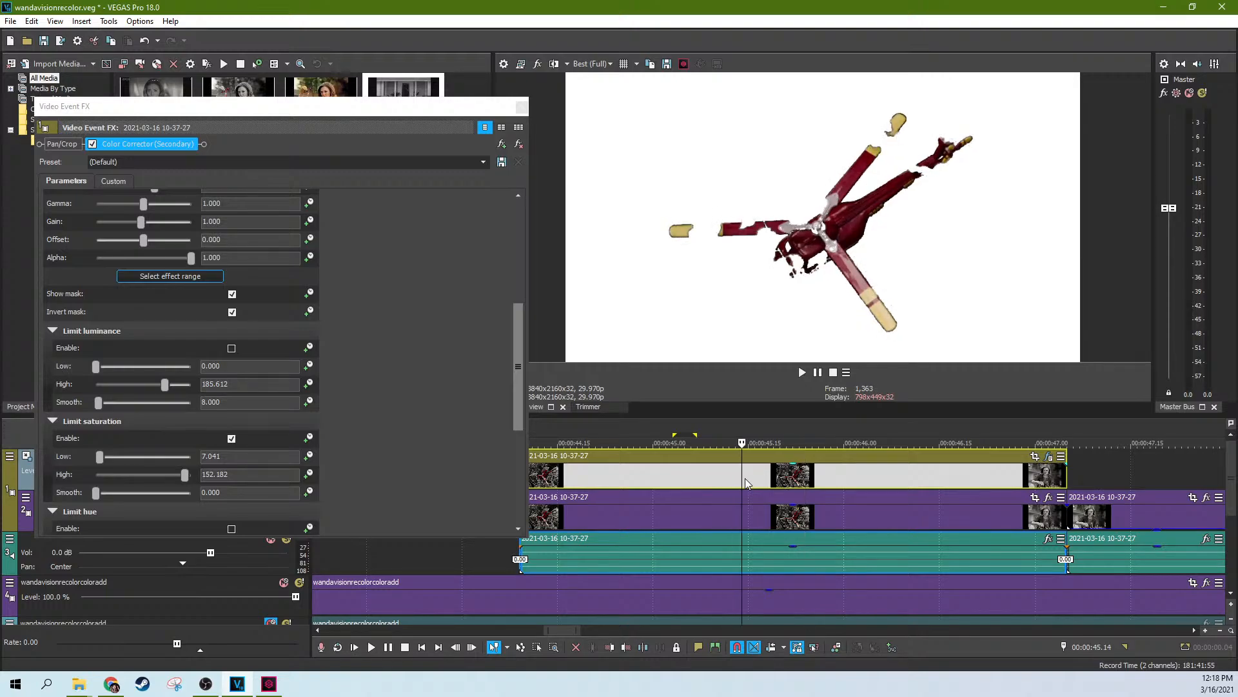
left_click(780, 477)
left_click(793, 480)
left_click(825, 490)
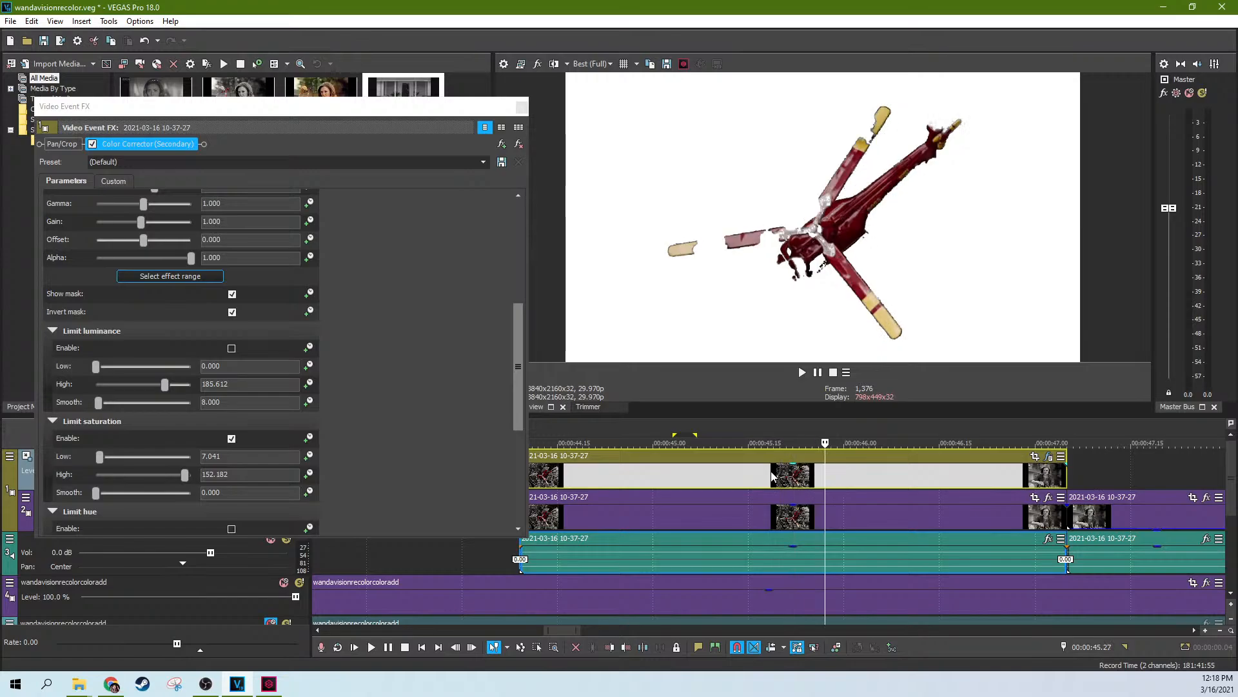
left_click(776, 481)
left_click(808, 477)
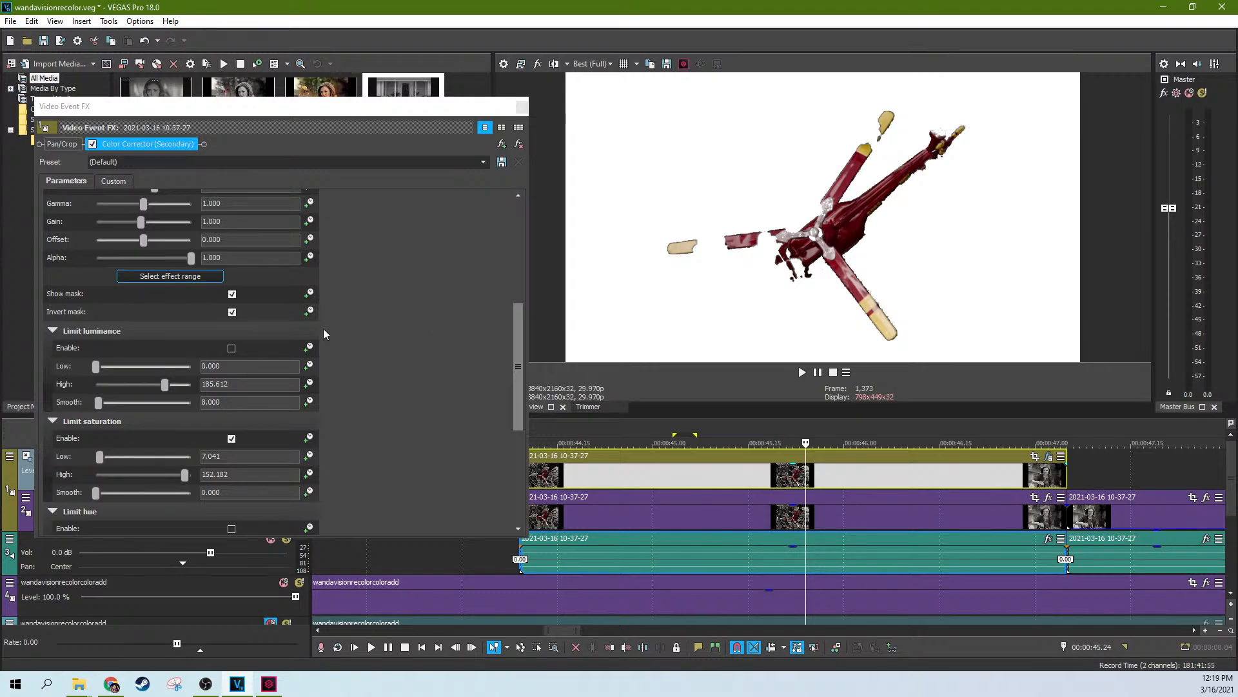
Lower the secondary corrector's saturation limit low value to 4.408 and set its hue limit center to 100.408
left_click_drag(516, 338, 502, 423)
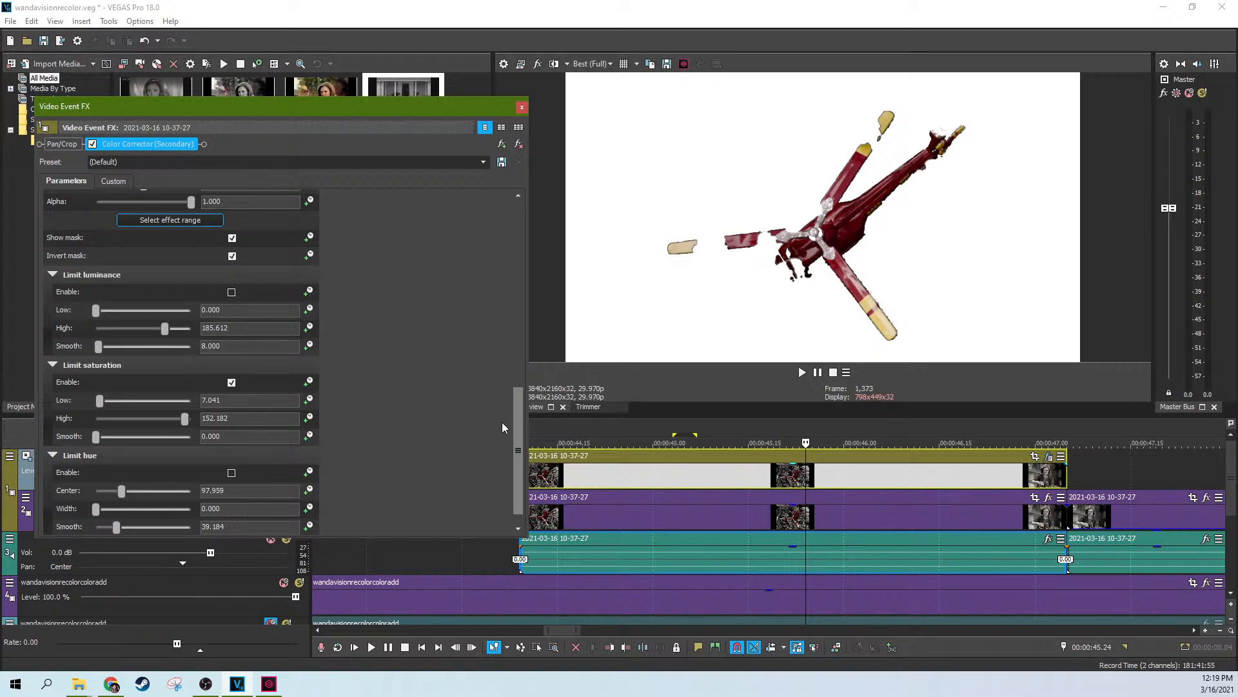
left_click(231, 381)
mouse_move(100, 400)
left_mouse_down()
mouse_move(111, 402)
mouse_move(98, 404)
left_mouse_up()
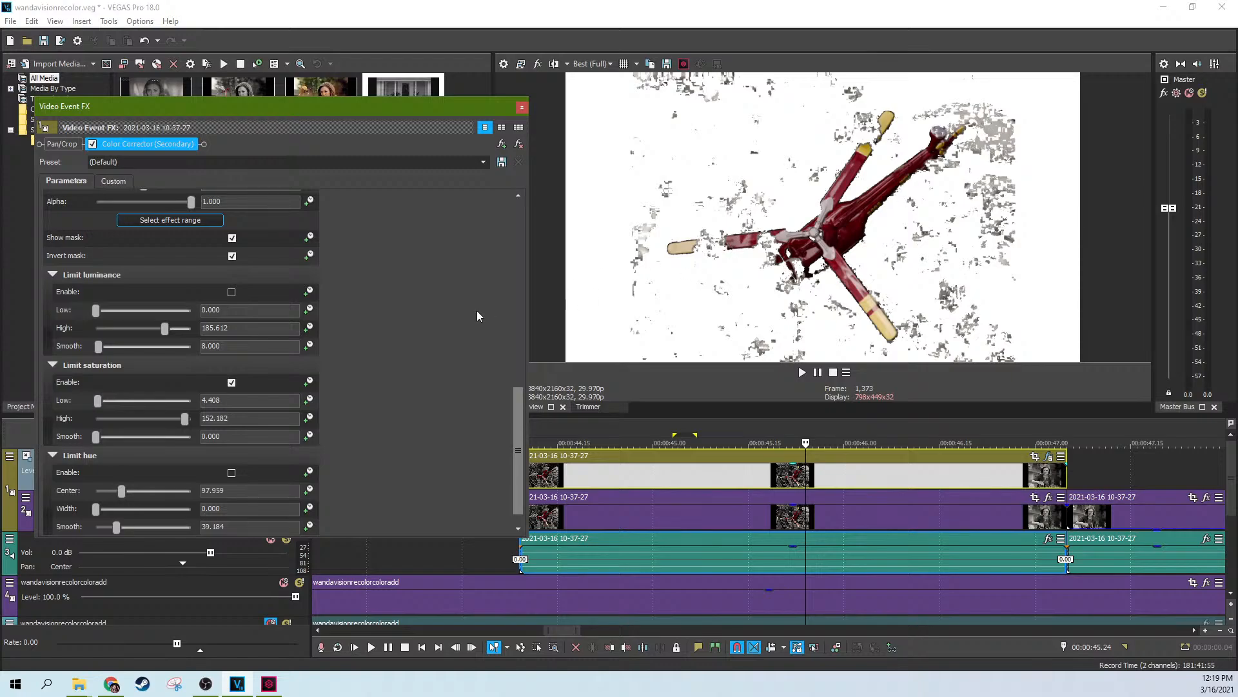
left_click_drag(121, 490, 123, 495)
scroll(354, 437, "down", 1)
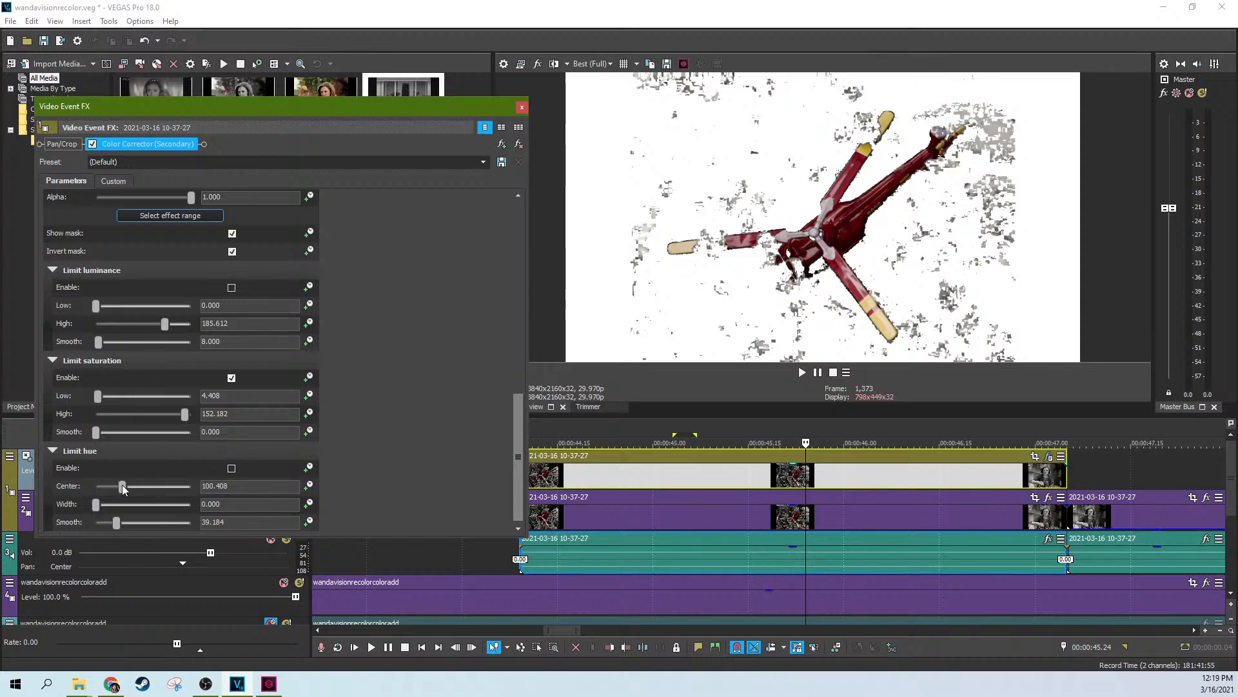
Try a saturation limit low value of 0.000, settle on 12.122, and close the effect settings
left_click_drag(97, 404, 90, 404)
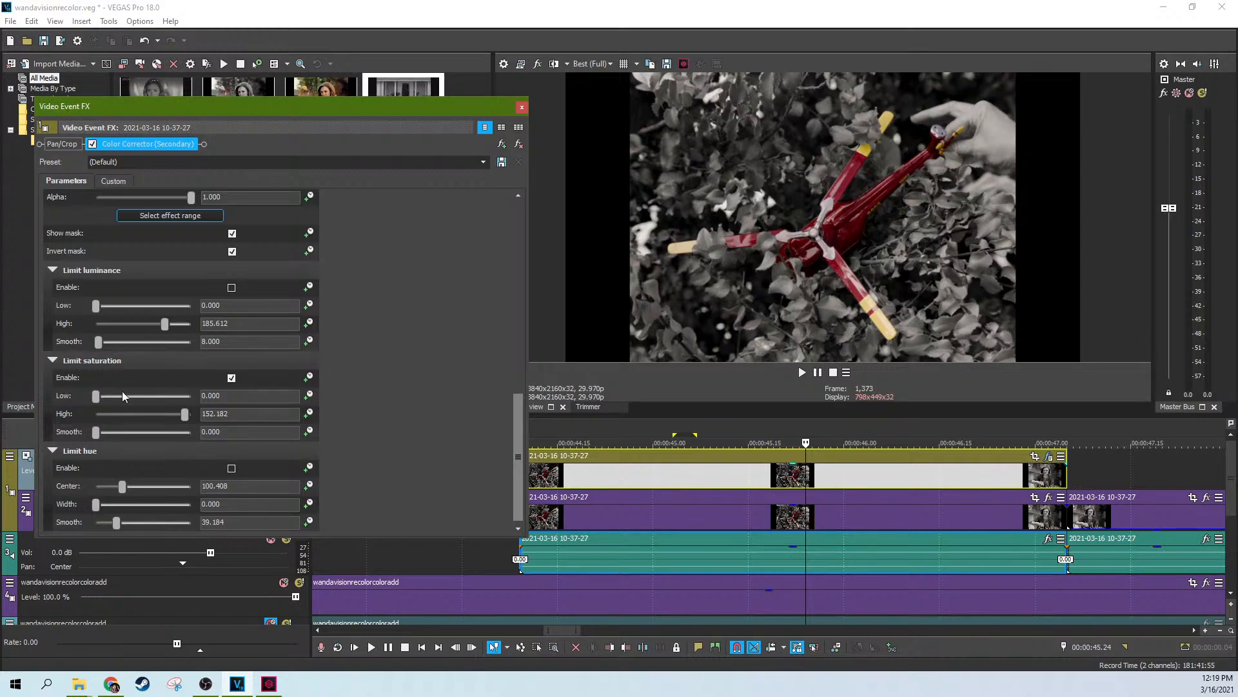
left_click_drag(96, 395, 103, 405)
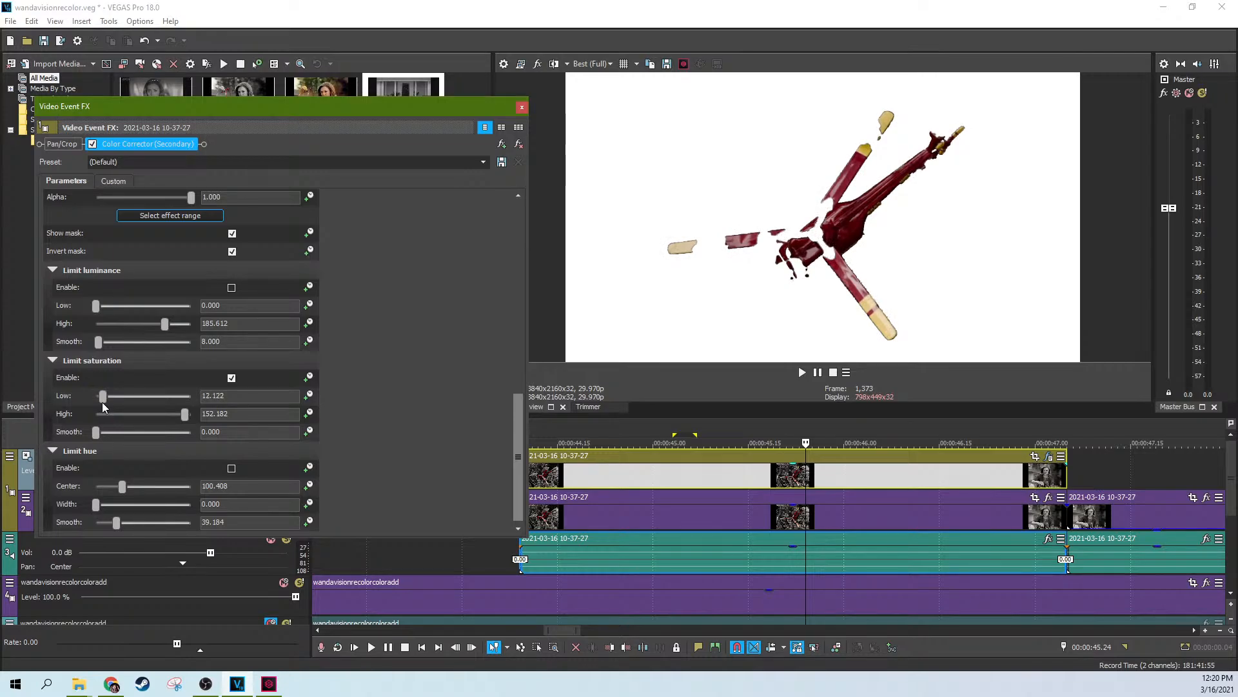
left_click(523, 109)
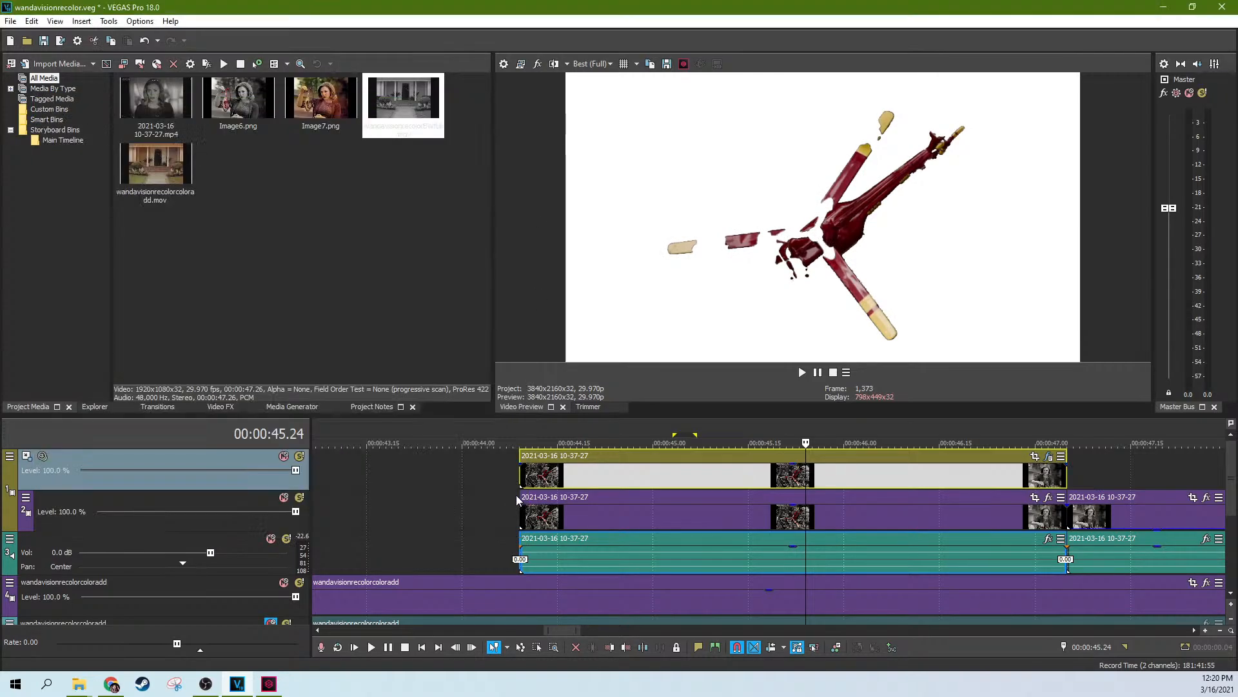
Play back the masked helicopter shot from 00:00:44.14 to review the adjusted mask in motion
left_click(551, 483)
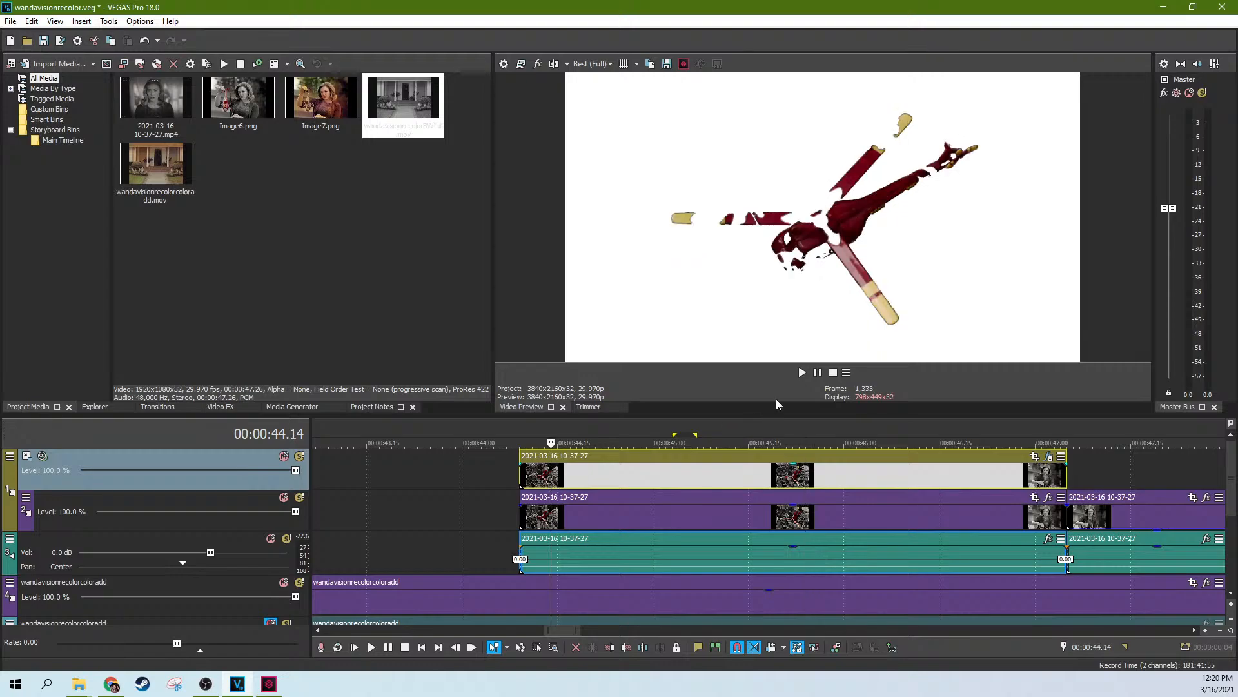
left_click(803, 372)
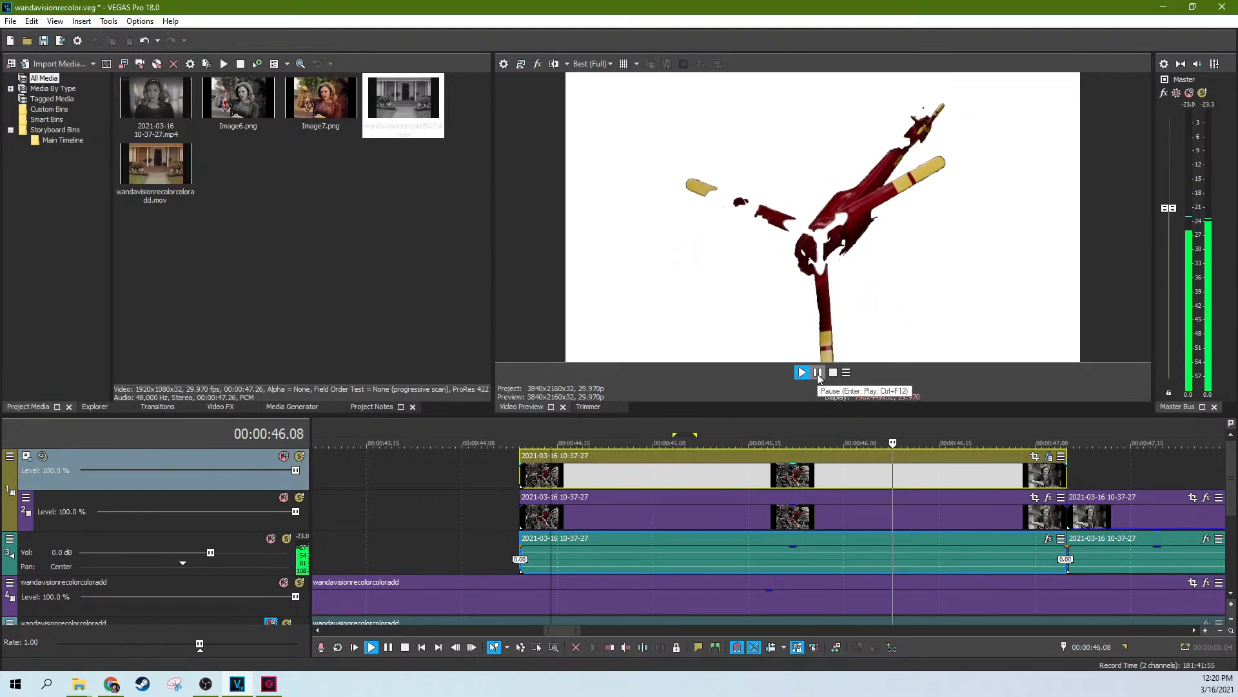
left_click(818, 372)
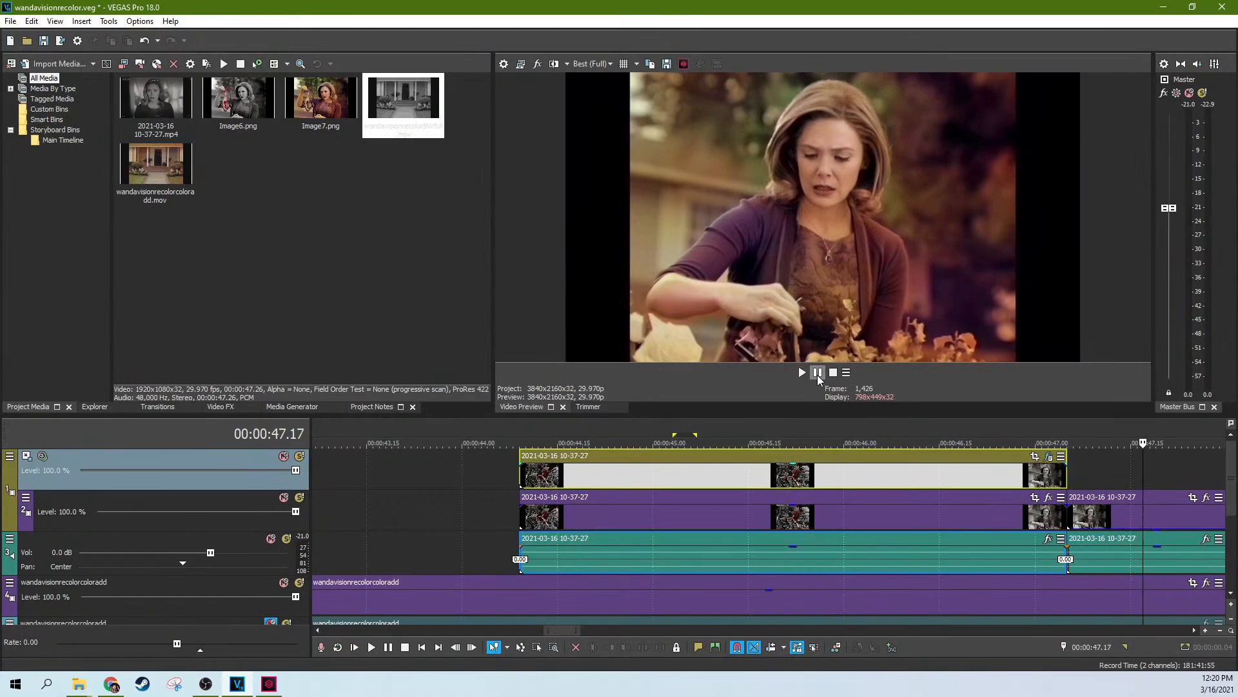
Set the top track's compositing mode to Cut with the playhead on the helicopter shot at 00:00:45.13
left_click(737, 475)
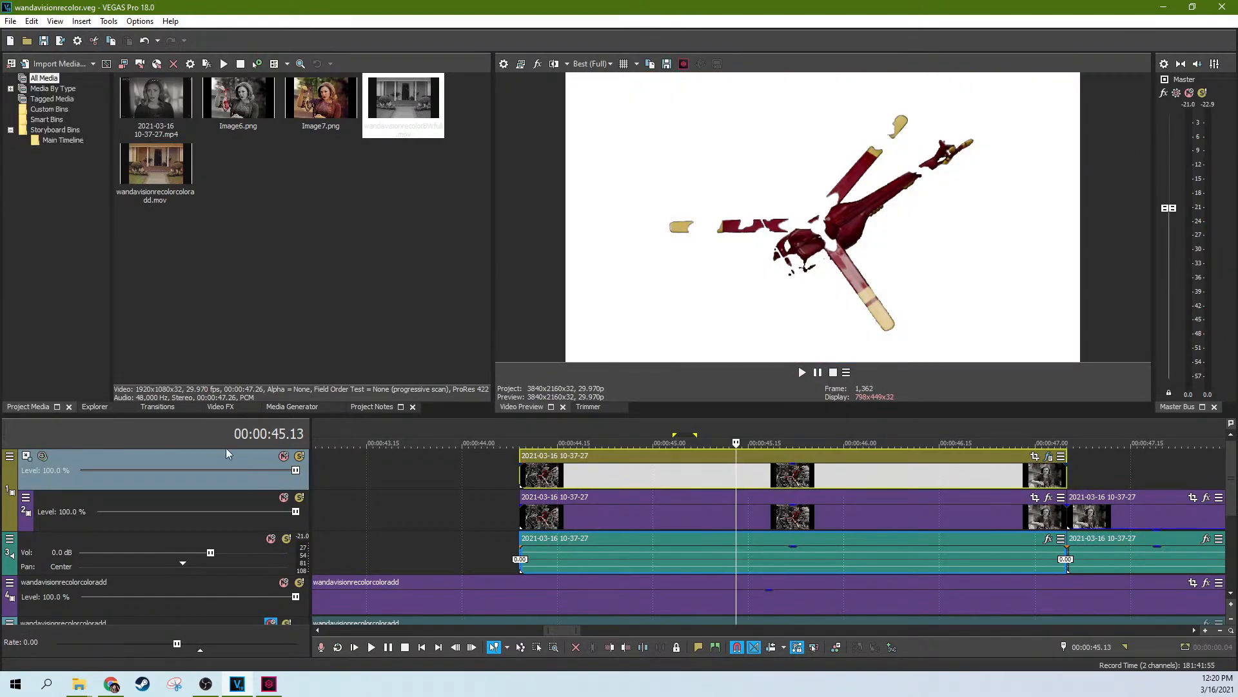
left_click(10, 456)
mouse_move(80, 547)
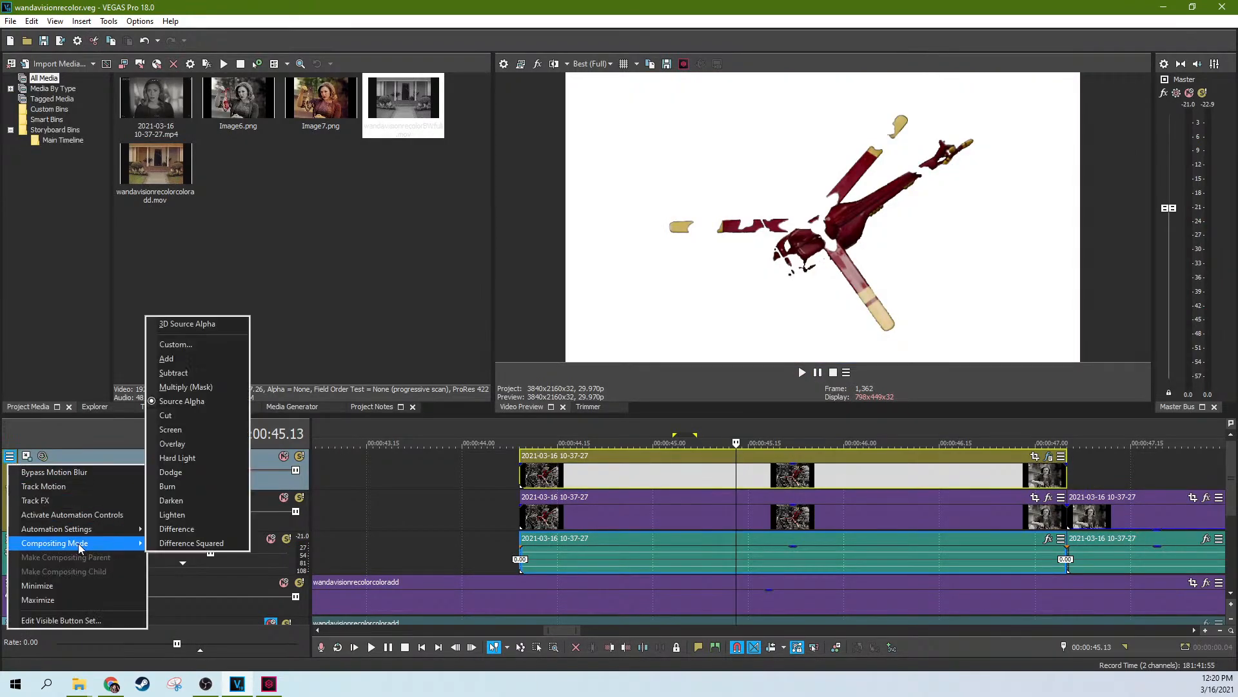
left_click(180, 416)
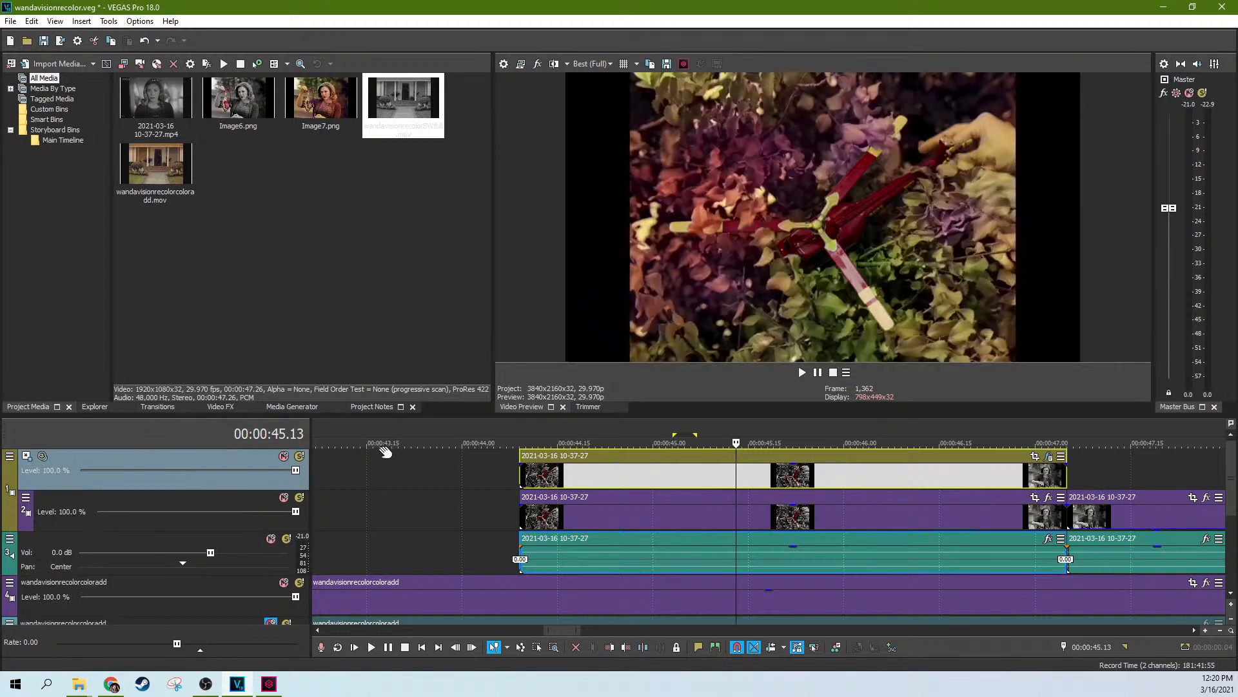
Play back the composited helicopter shot from 00:00:44.28 to review the red helicopter over the colorized footage
left_click(644, 459)
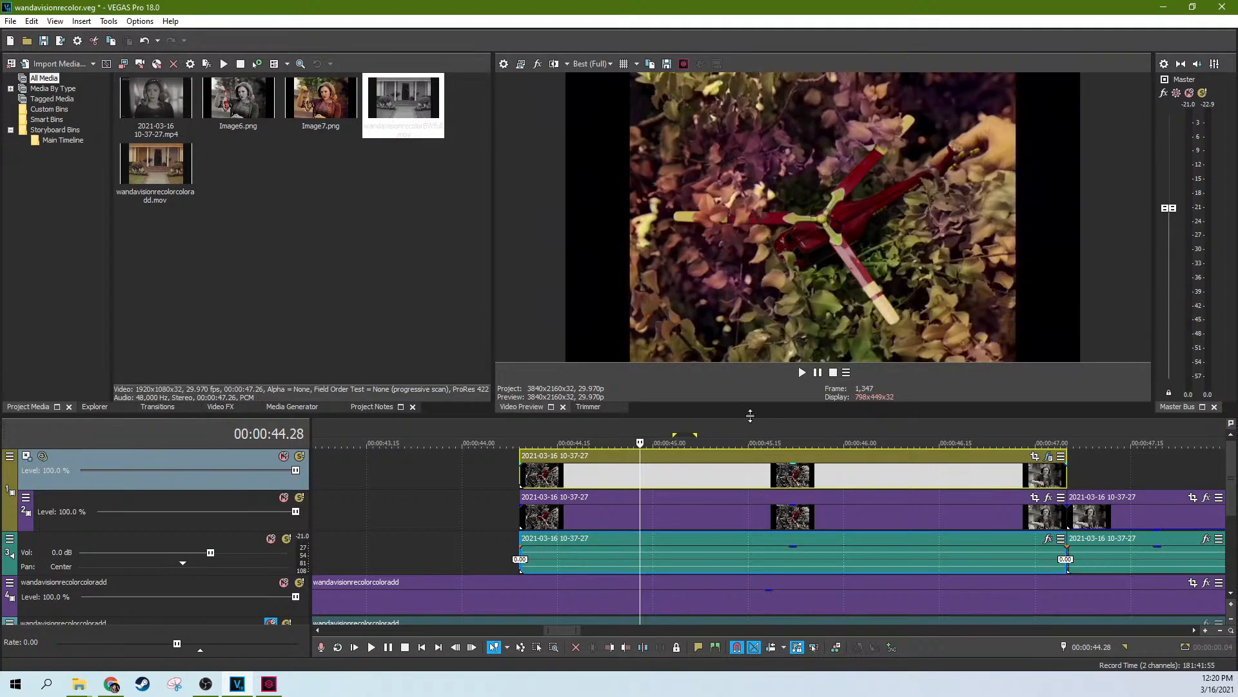
left_click(803, 374)
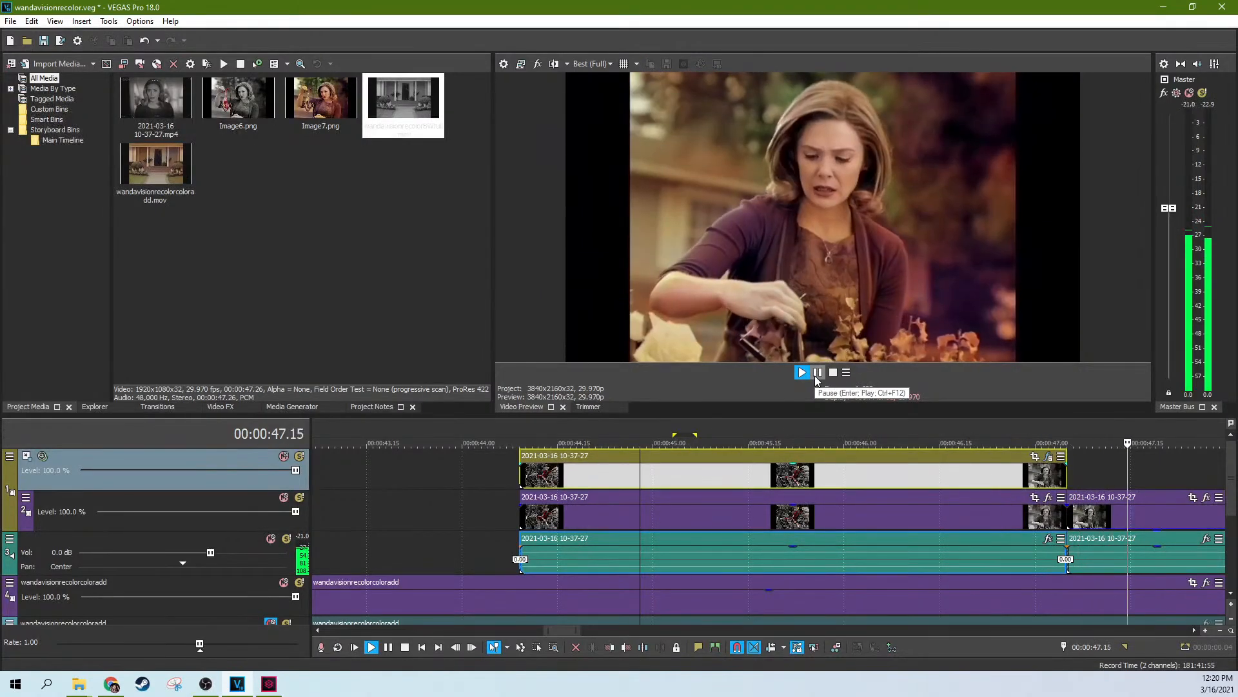
left_click(817, 374)
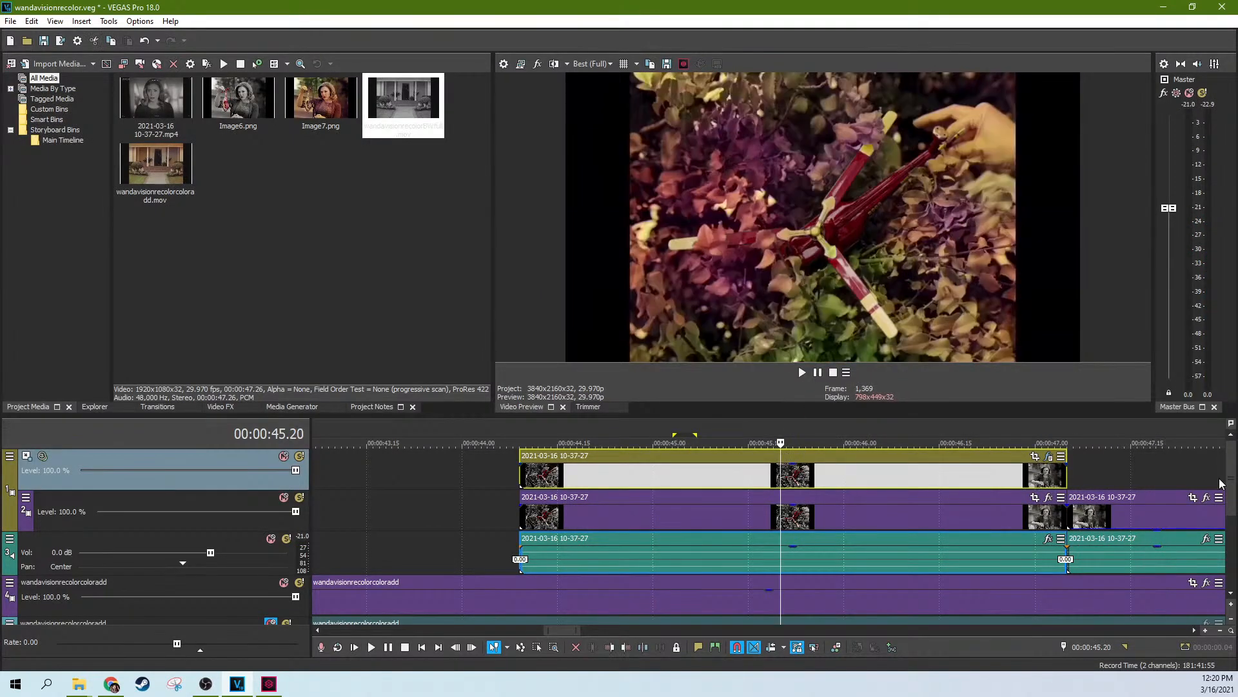
Examine the colorized background track beneath the helicopter clips on frames between 00:00:43.18 and 00:00:45.11
scroll(1222, 487, "down", 2)
scroll(1224, 491, "up", 2)
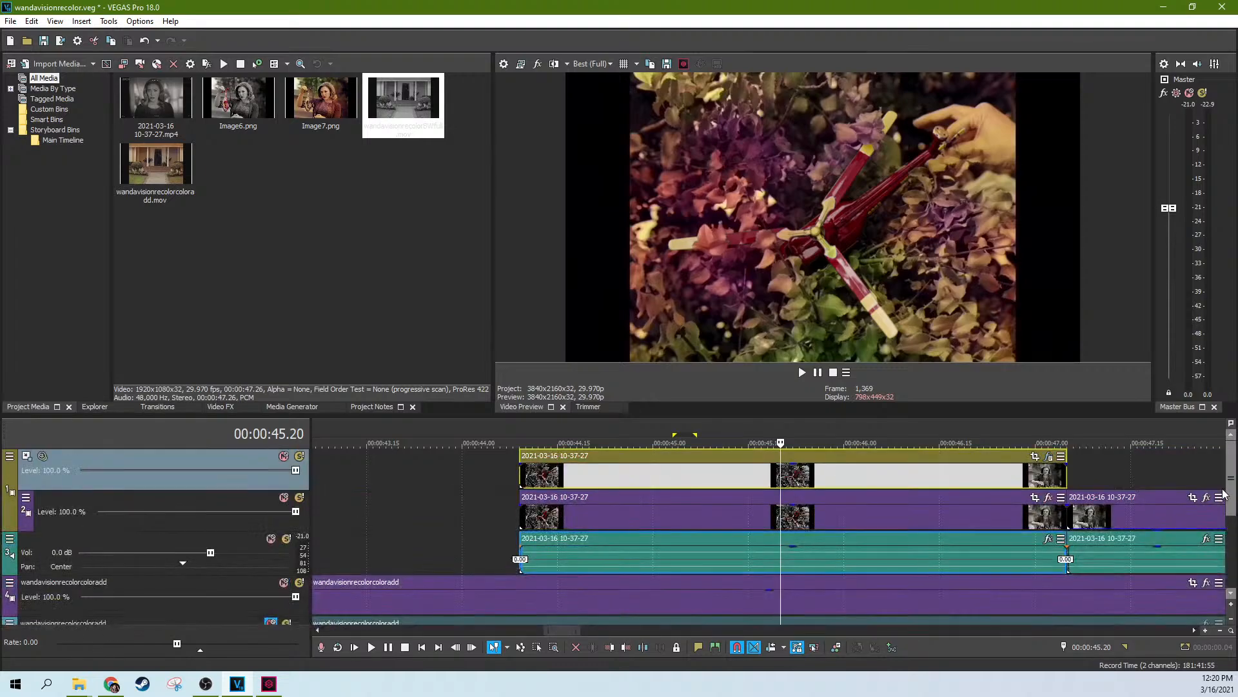
mouse_move(768, 590)
left_mouse_down()
mouse_move(774, 621)
mouse_move(779, 589)
left_mouse_up()
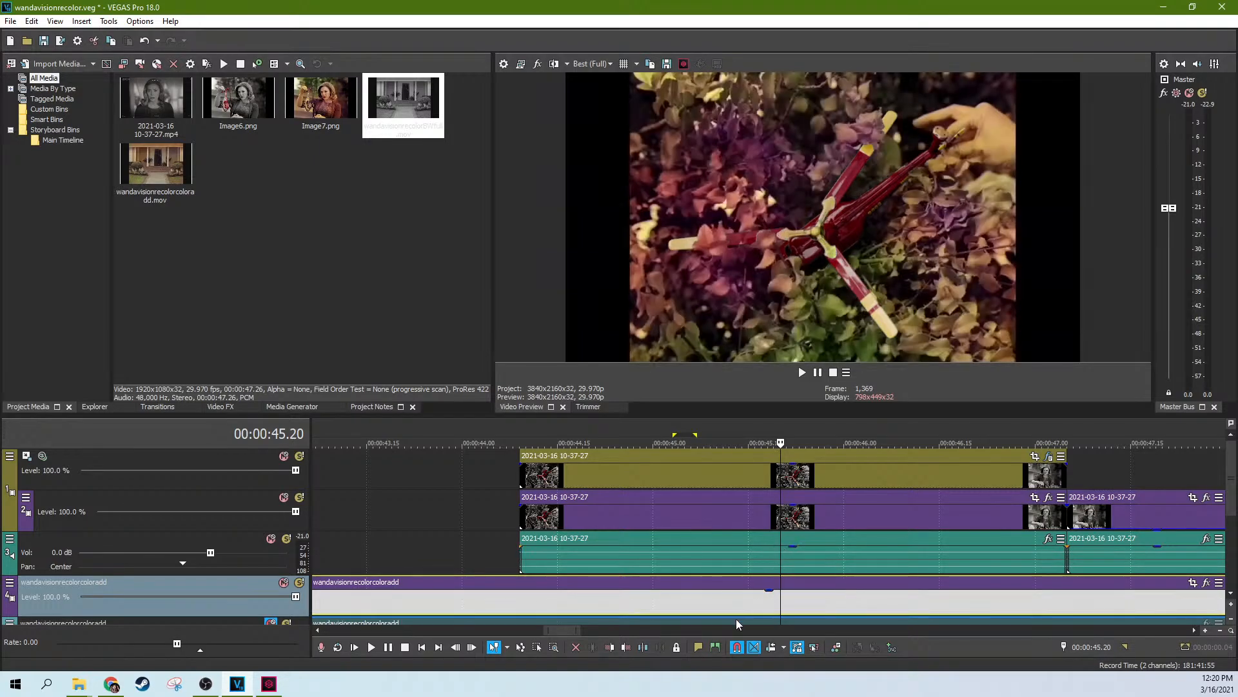
left_click(494, 597)
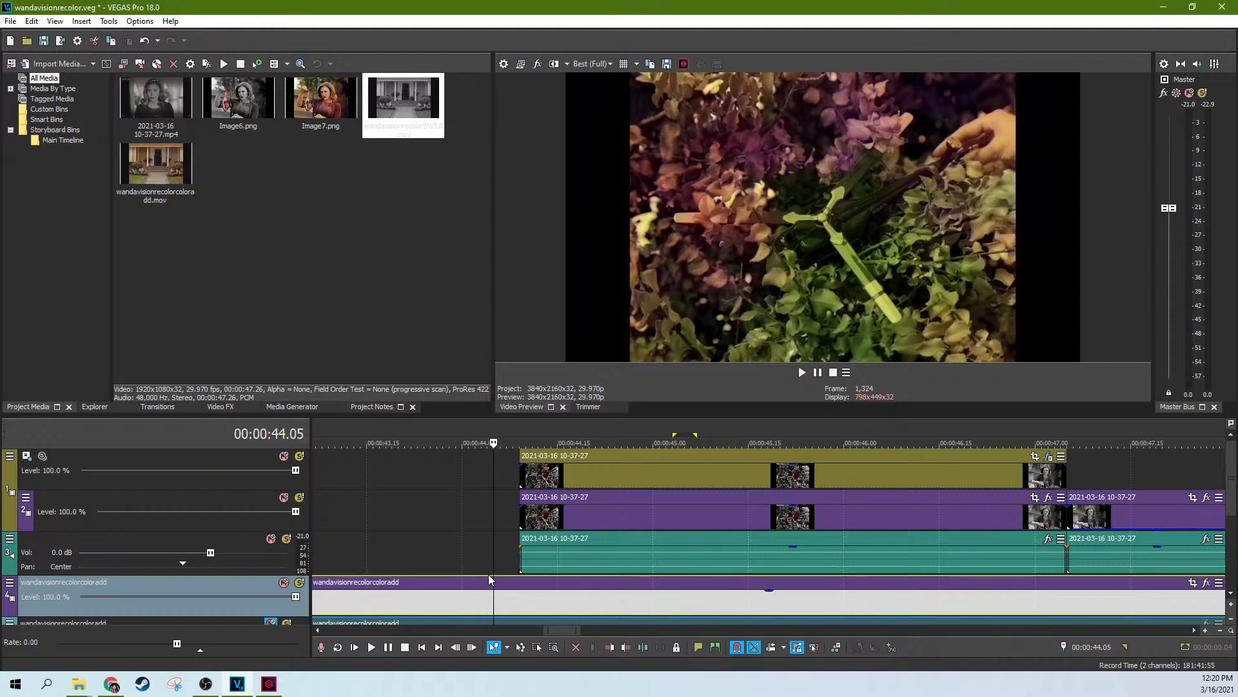
left_click(387, 573)
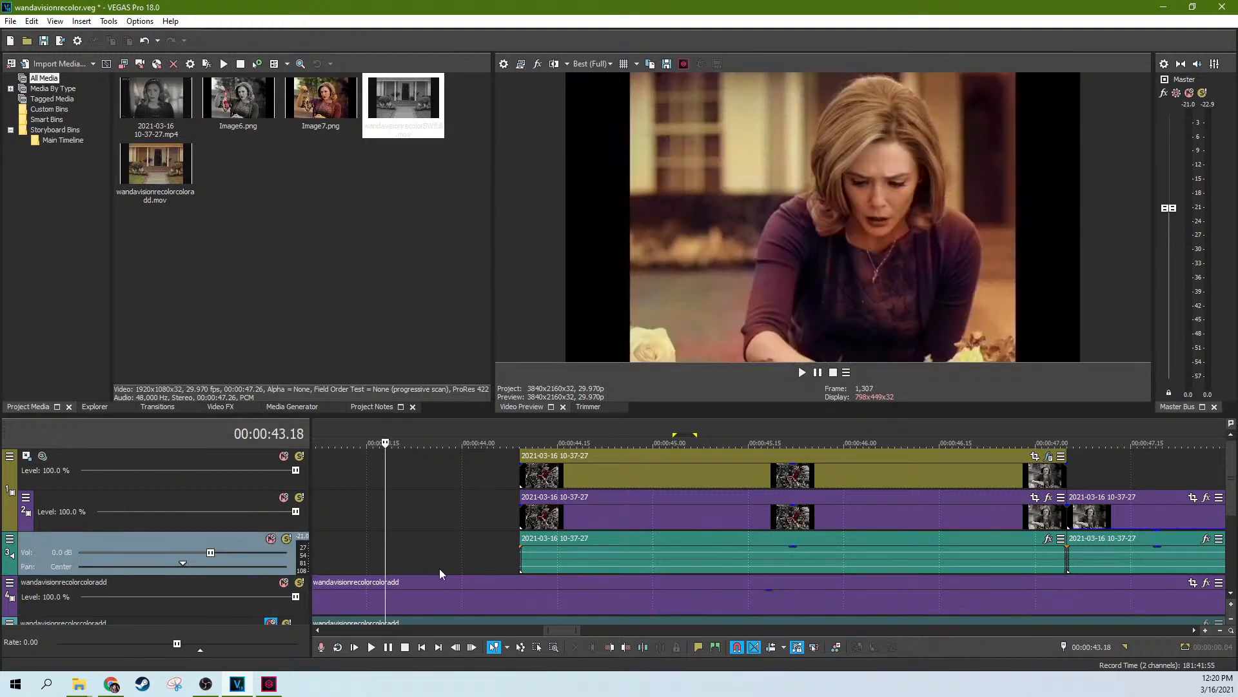
left_click(437, 567)
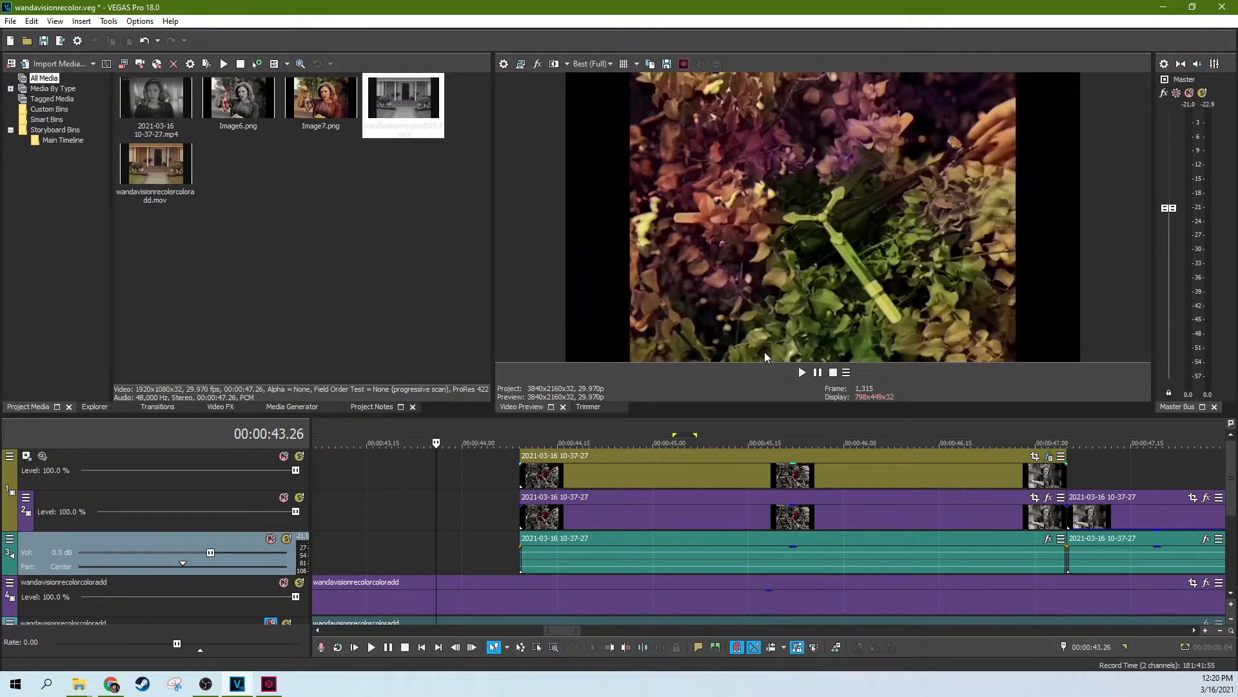
left_click(725, 524)
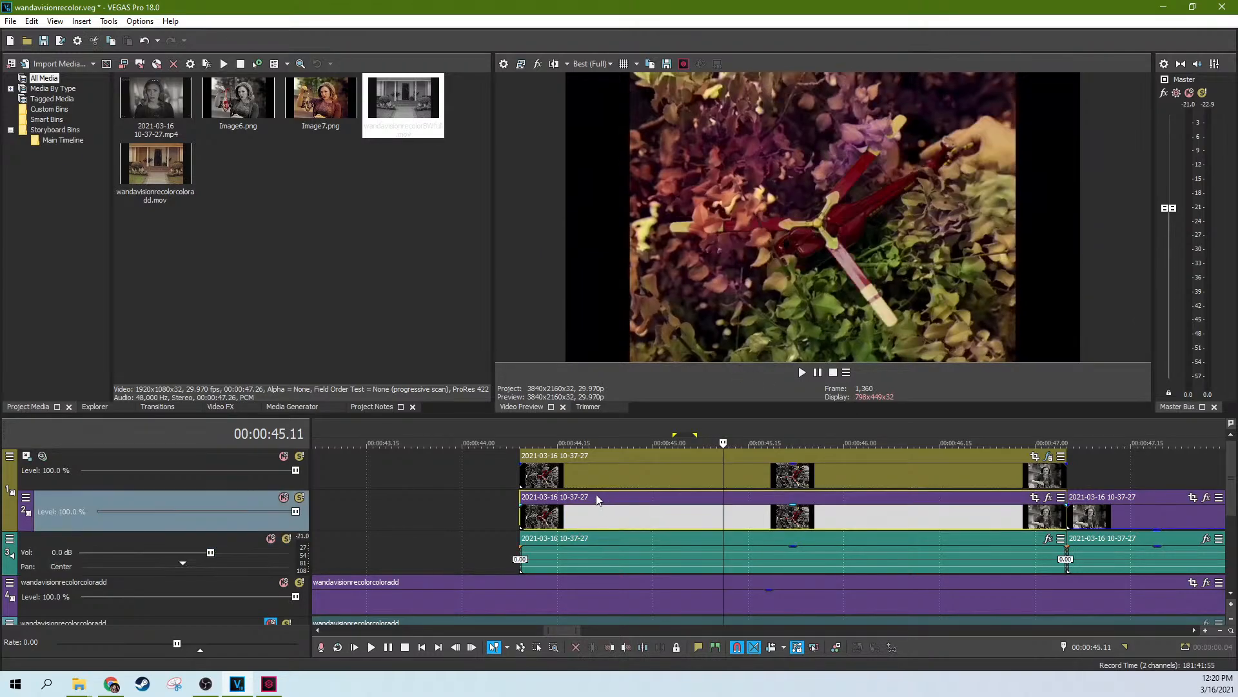
Play back the composited helicopter shot from near its start through the cut to review the red helicopter in motion
left_click(545, 486)
left_click(800, 373)
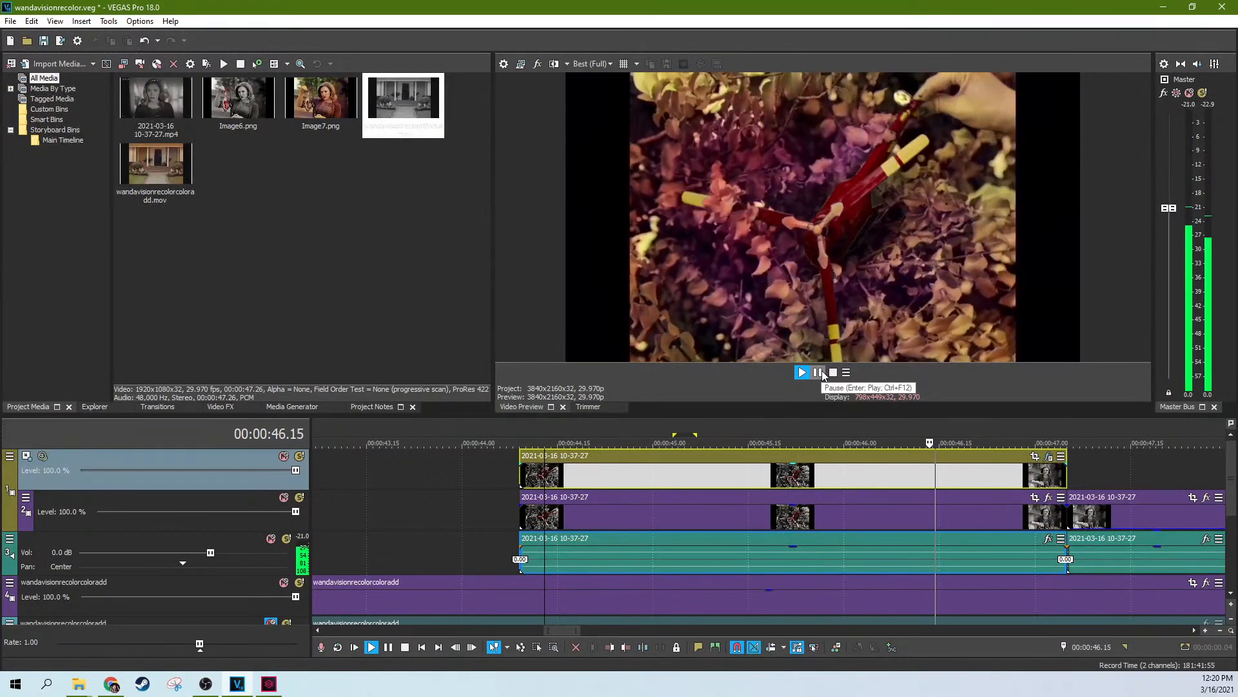
left_click(819, 373)
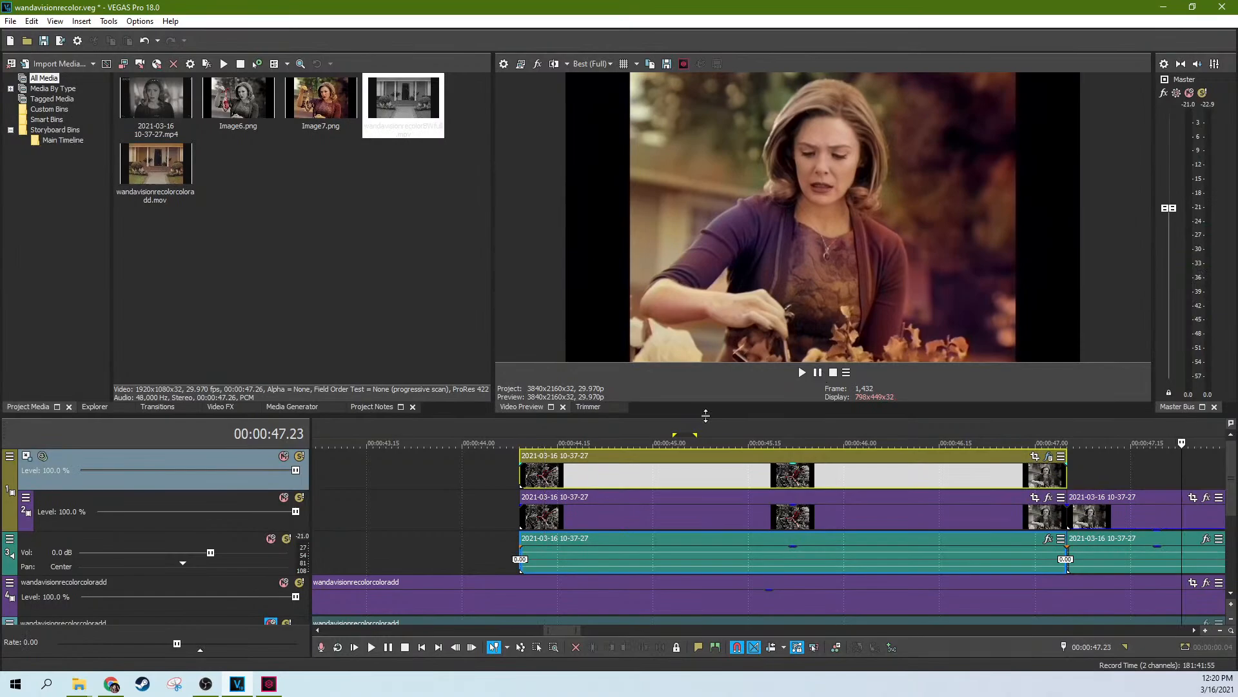
Examine the red helicopter composite on individual frames between 00:00:44.17 and 00:00:46.05
left_click(570, 454)
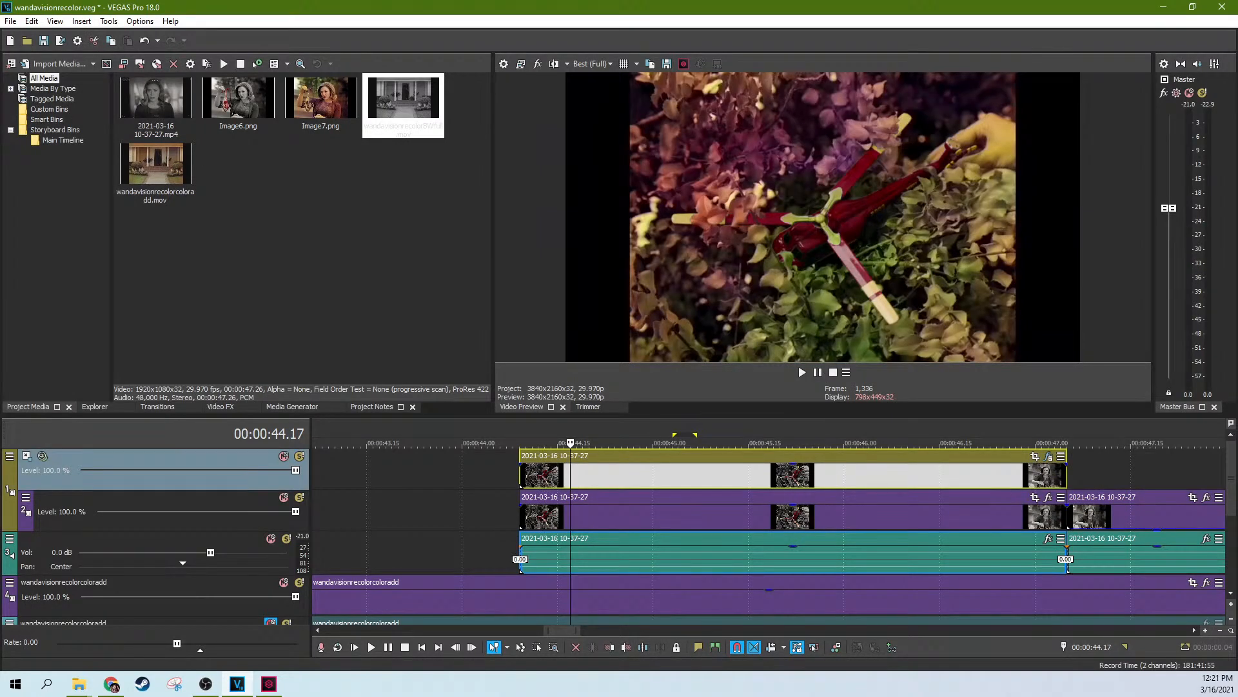
key("alt+Tab")
key("alt+Tab")
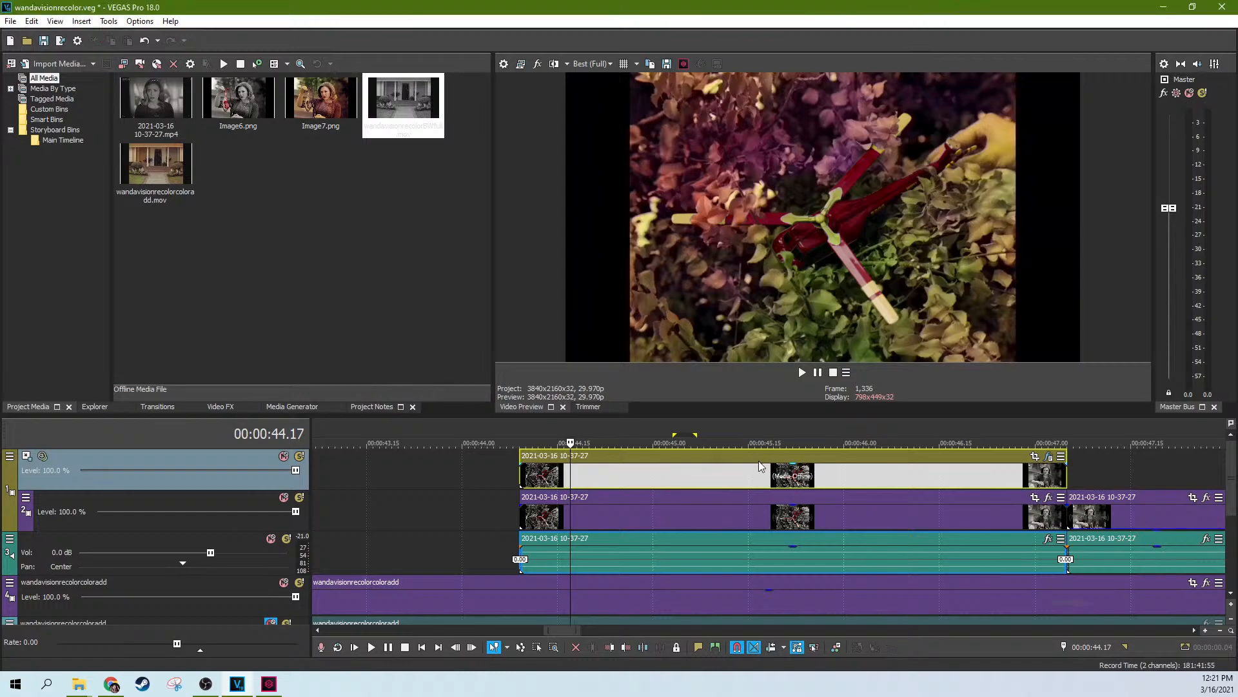
left_click(761, 471)
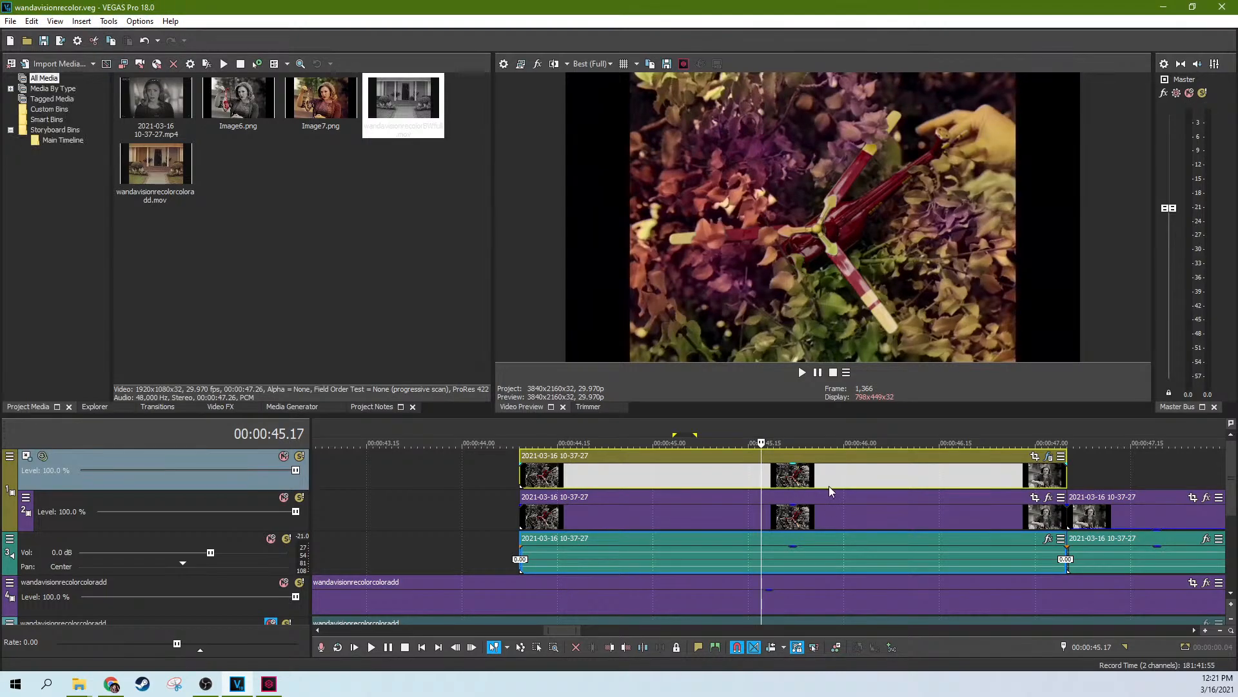
left_click(853, 510)
left_click(887, 479)
left_click(705, 482)
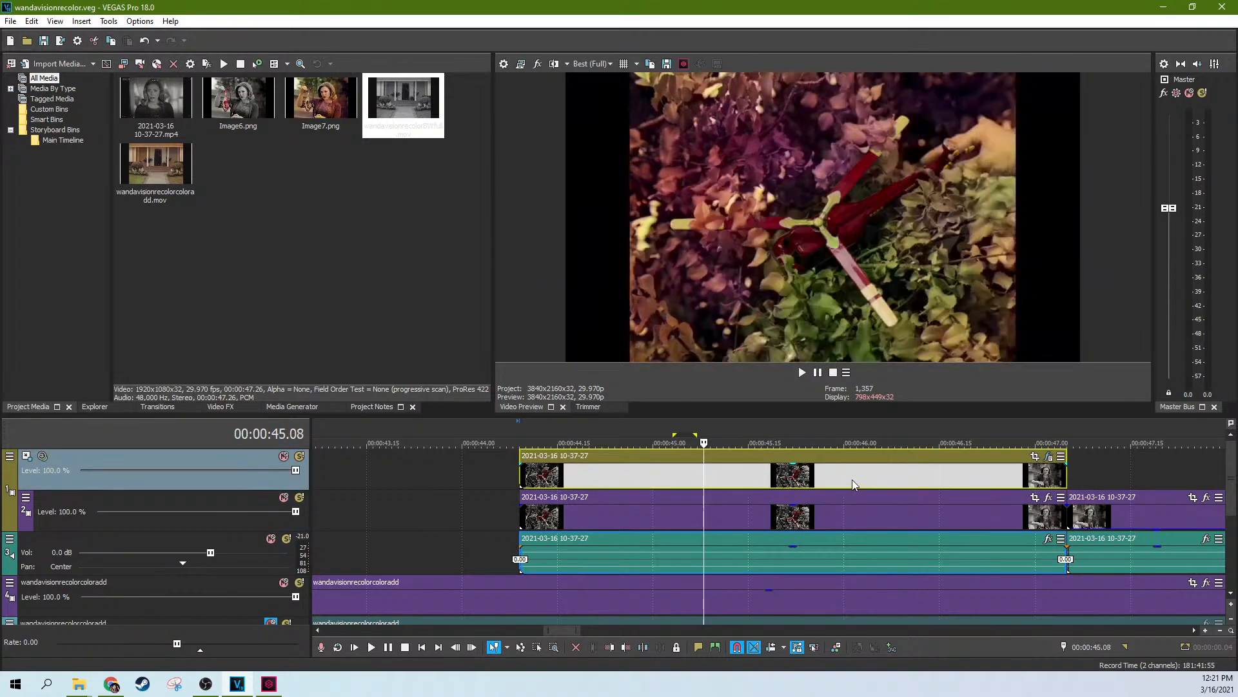
left_click(851, 478)
left_click(875, 476)
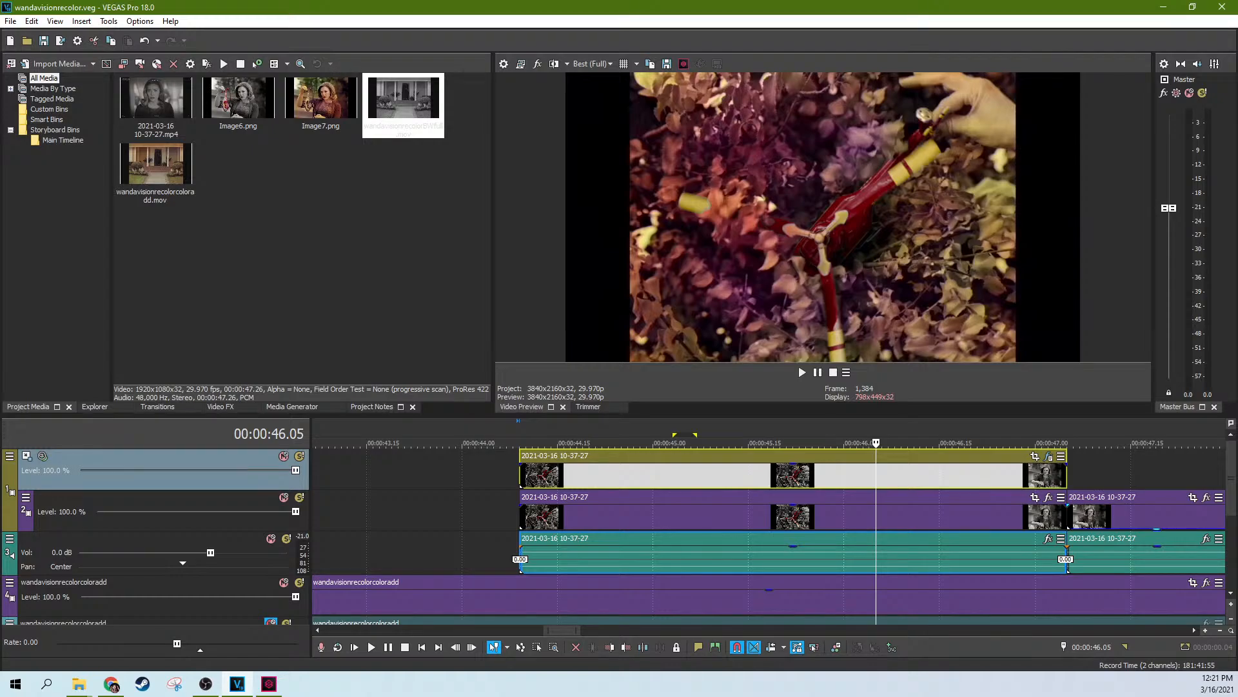
Inspect the helicopter's color from 00:00:46.23 back through the shot to 00:00:44.16
left_click(857, 477)
left_click(909, 480)
left_click(947, 479)
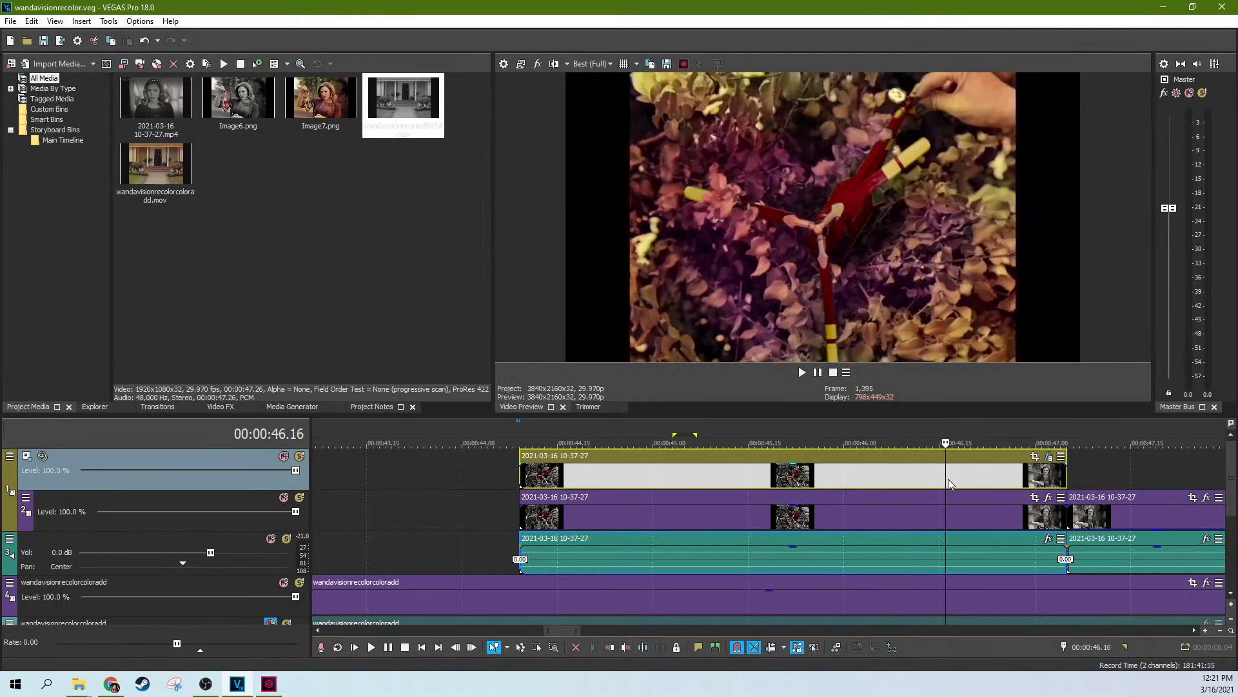
left_click(973, 479)
left_click(990, 478)
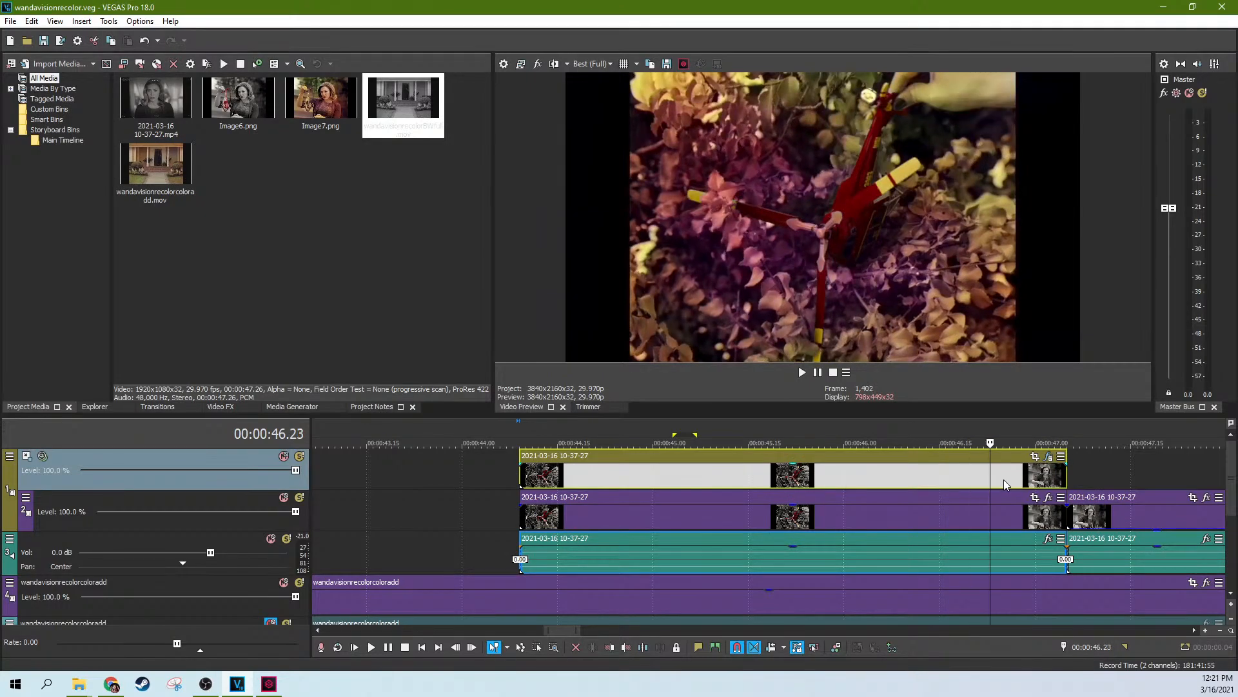
left_click(911, 485)
left_click(837, 482)
left_click(736, 483)
left_click(691, 482)
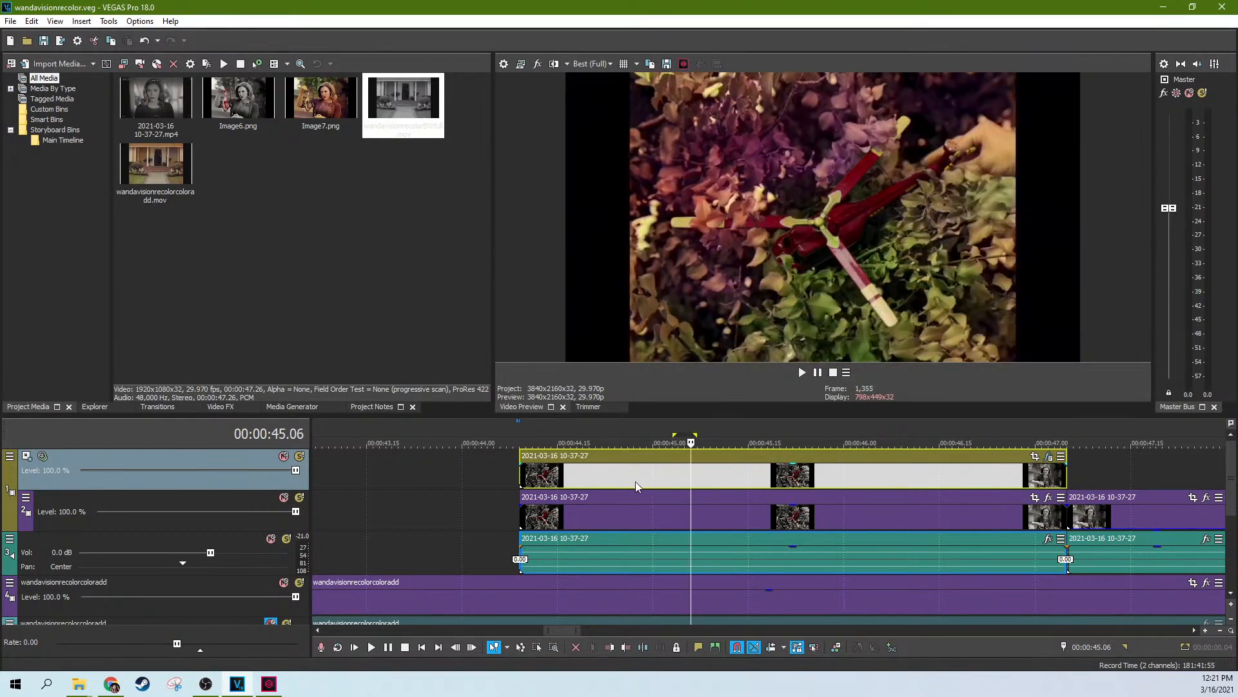
left_click(634, 481)
left_click(532, 481)
left_click(565, 481)
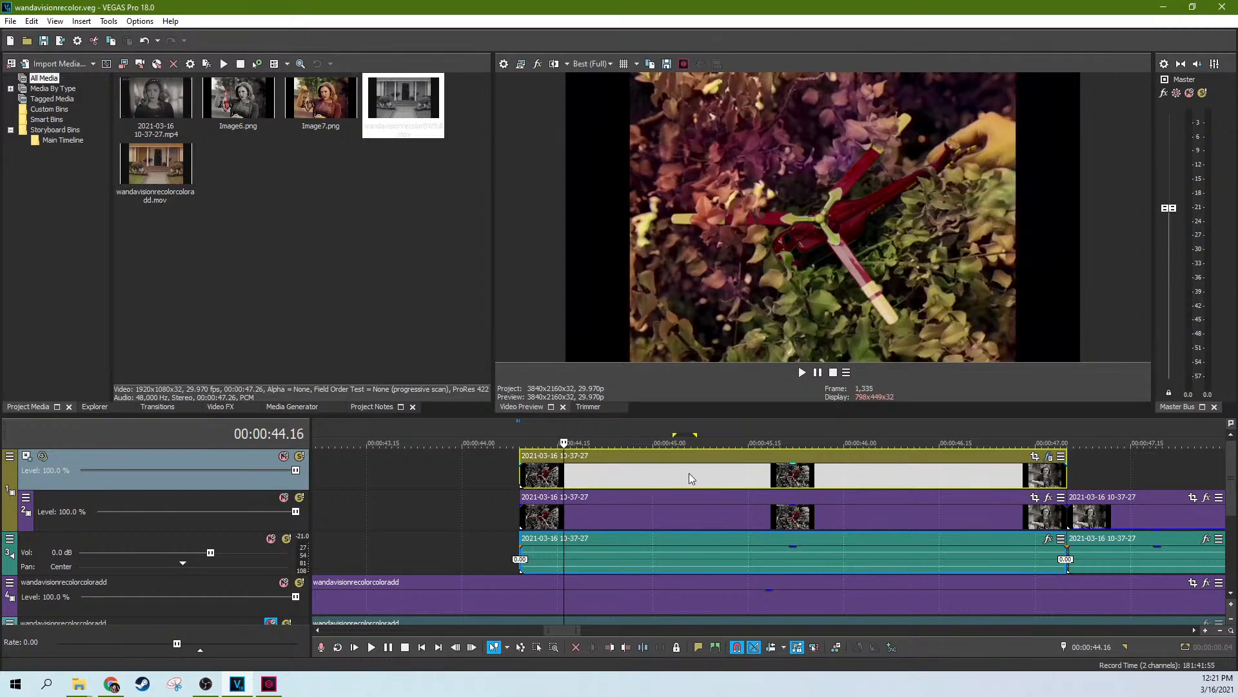
Compare the helicopter's color on later frames around 00:00:46.15 with mid-shot frames at 00:00:45.27 and 00:00:45.12
left_click(877, 475)
left_click(939, 475)
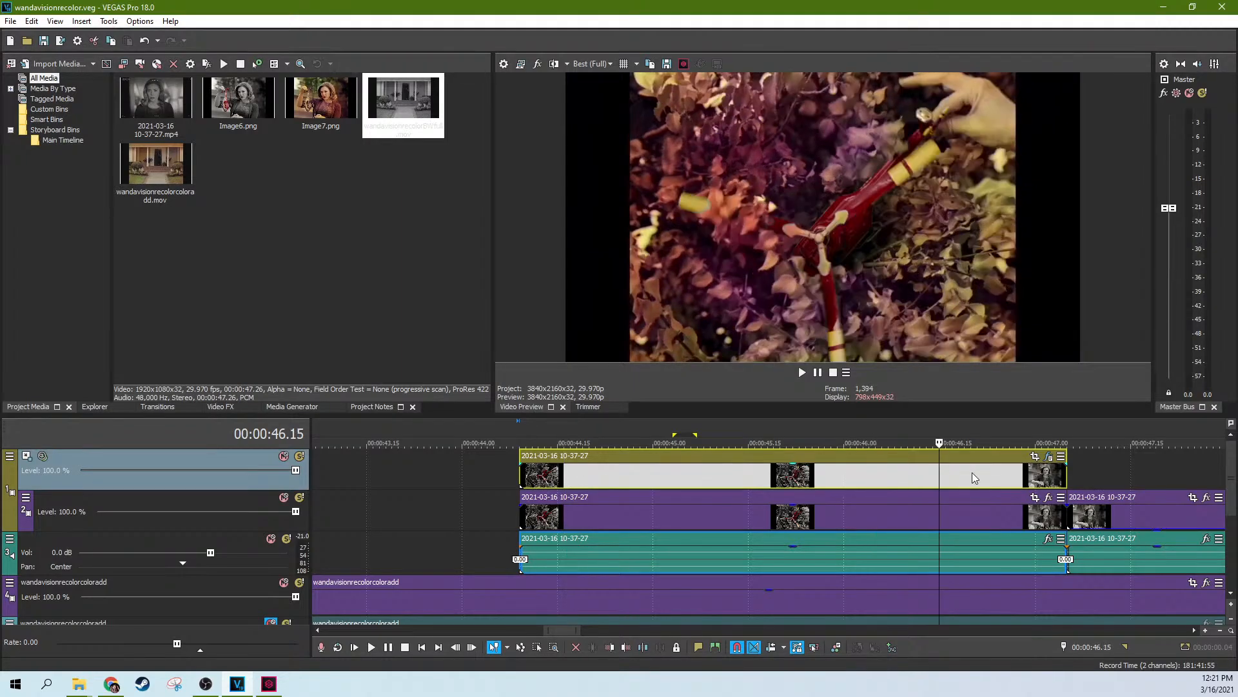
left_click(997, 475)
left_click(1024, 475)
left_click(914, 476)
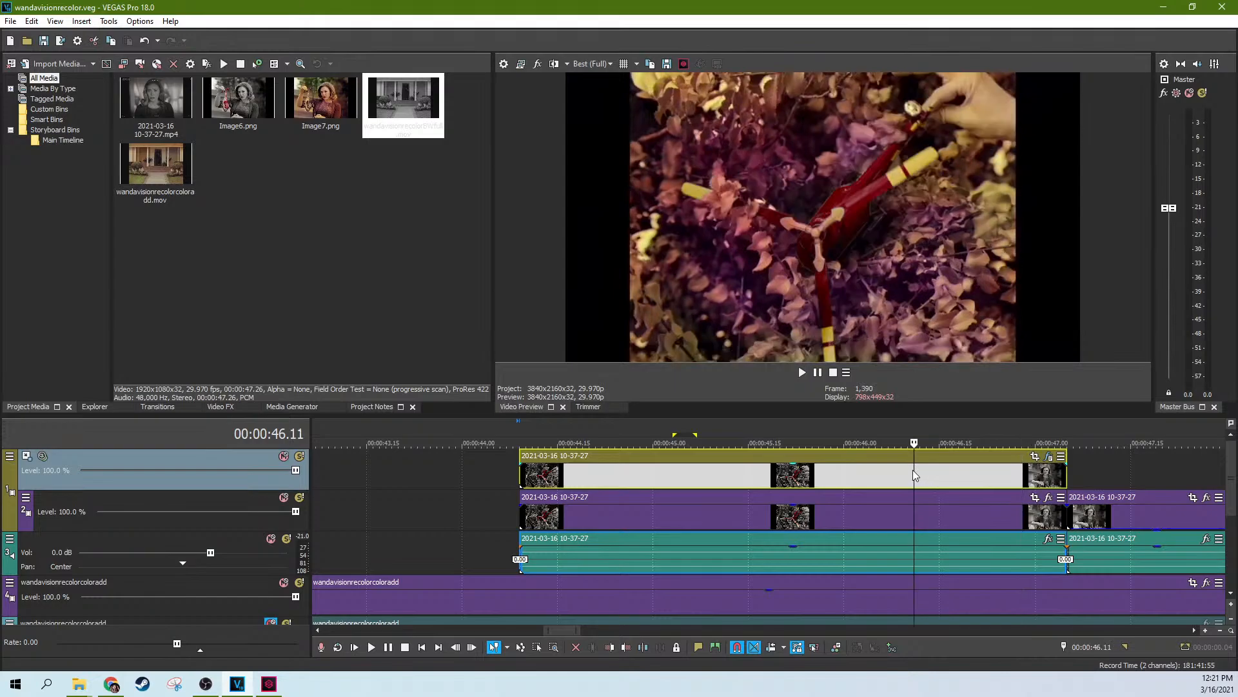
left_click(954, 471)
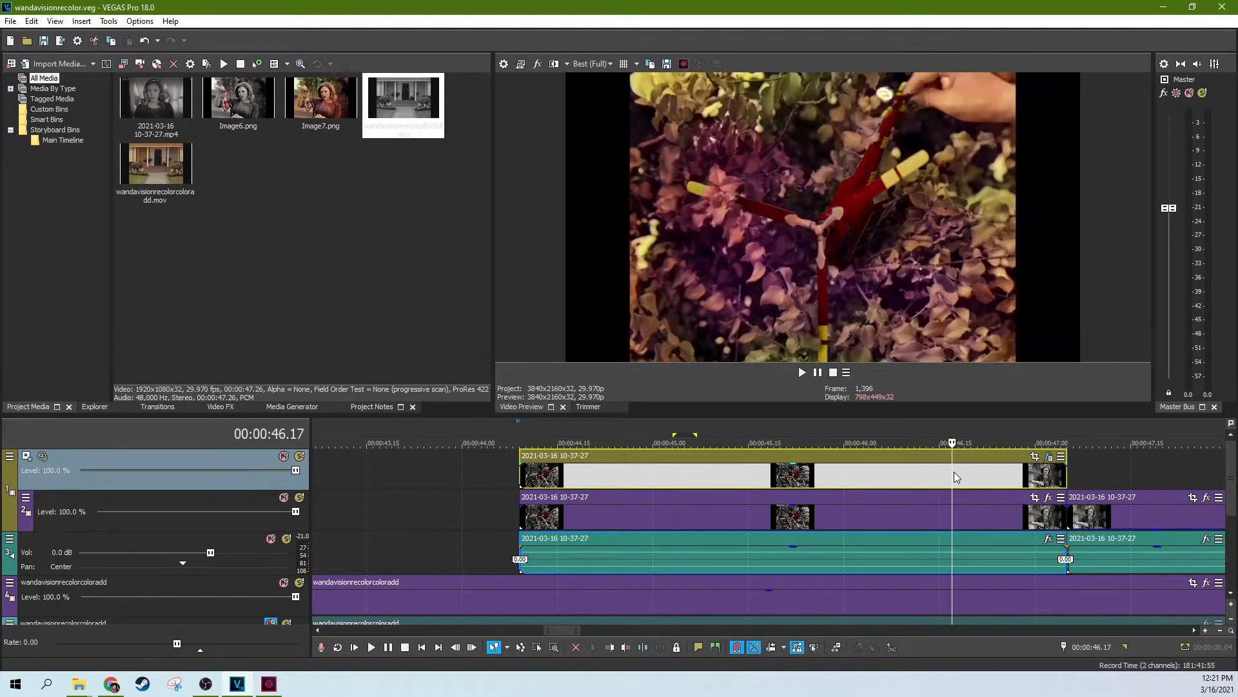
left_click(901, 473)
left_click(823, 477)
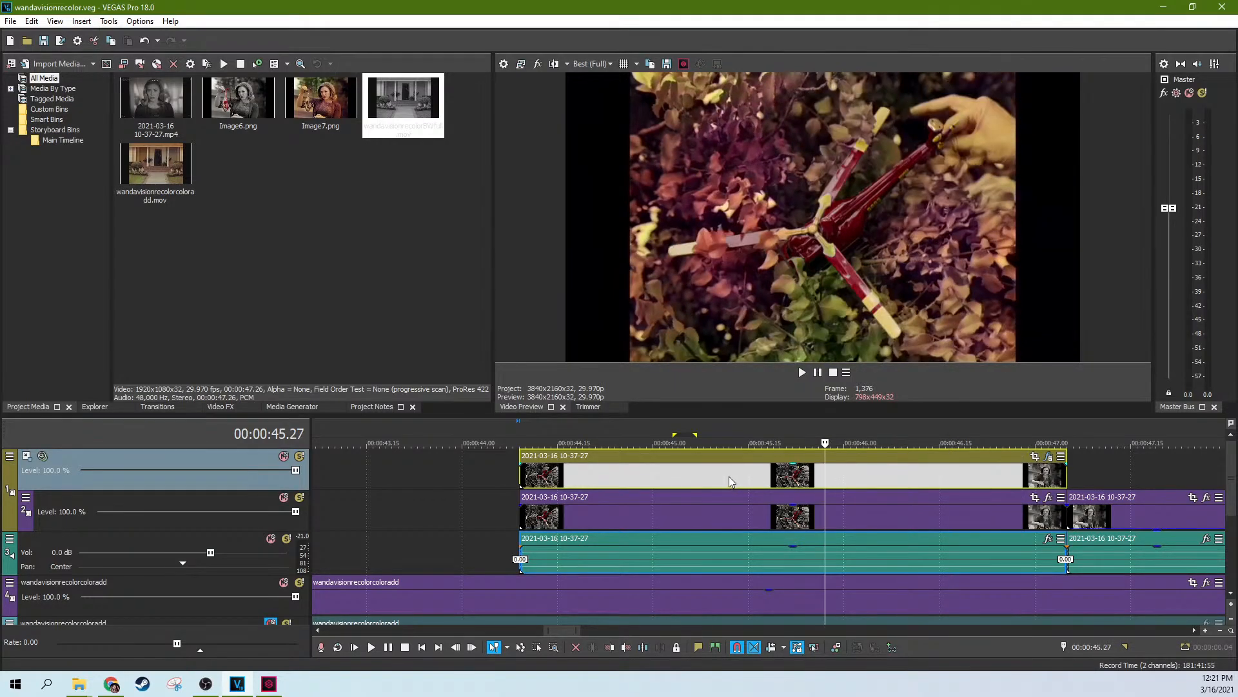
left_click(729, 476)
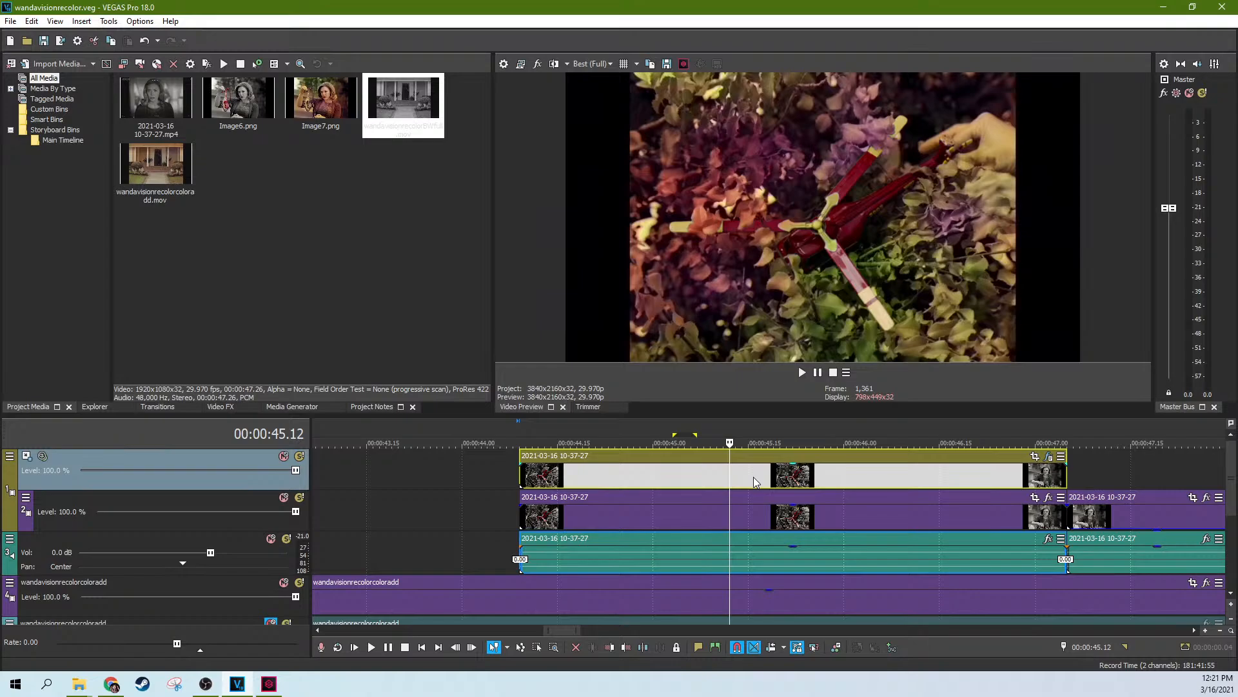
Check the helicopter and surrounding leaves toward the end of the shot, on frames between 00:00:46.07 and 00:00:46.26
left_click(960, 481)
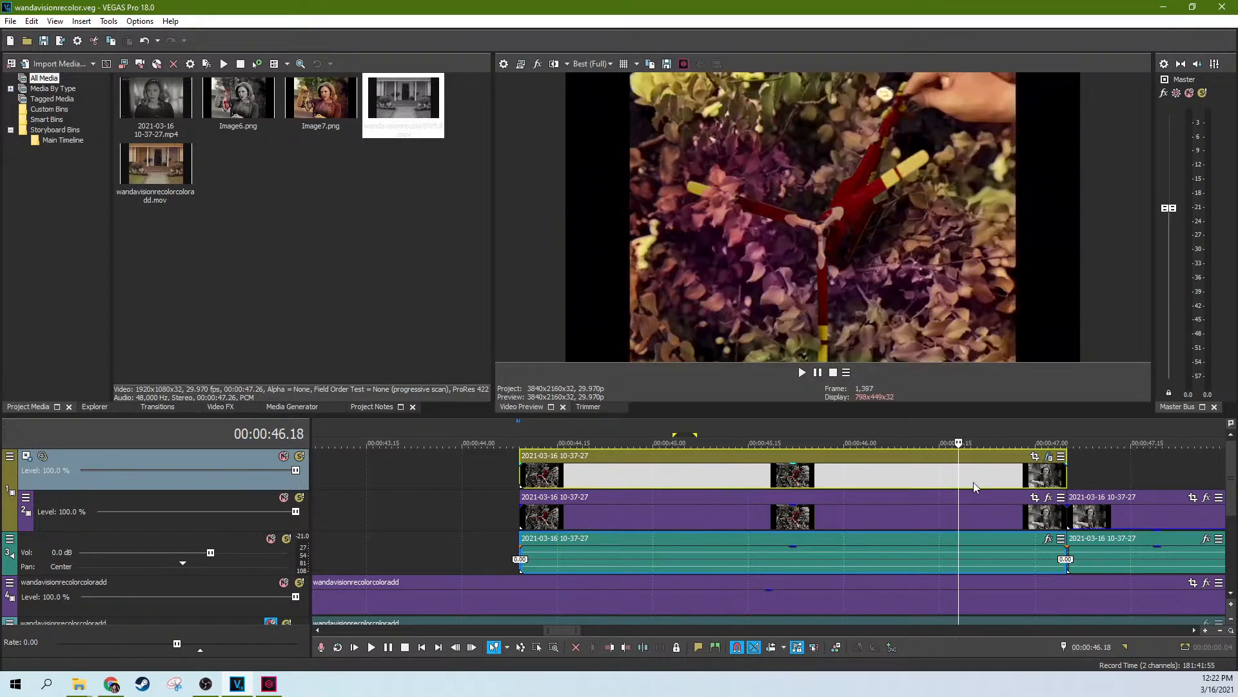
left_click(978, 482)
left_click(1002, 486)
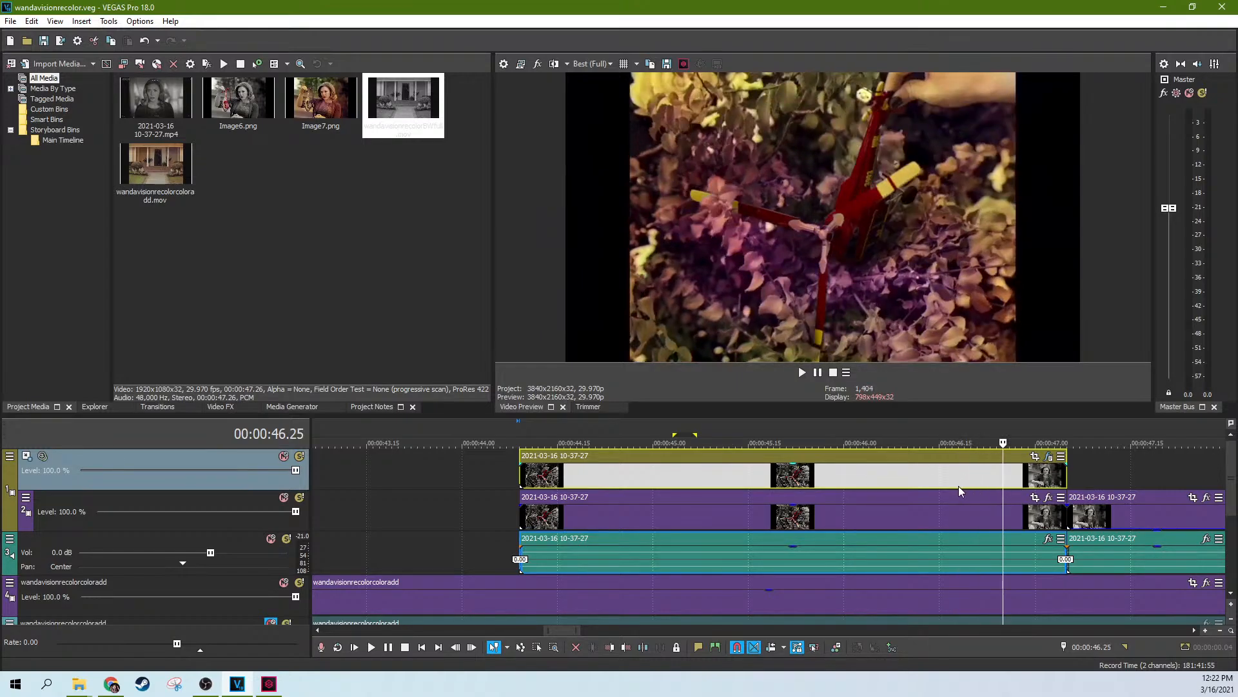
left_click(958, 485)
left_click(989, 488)
left_click(1010, 490)
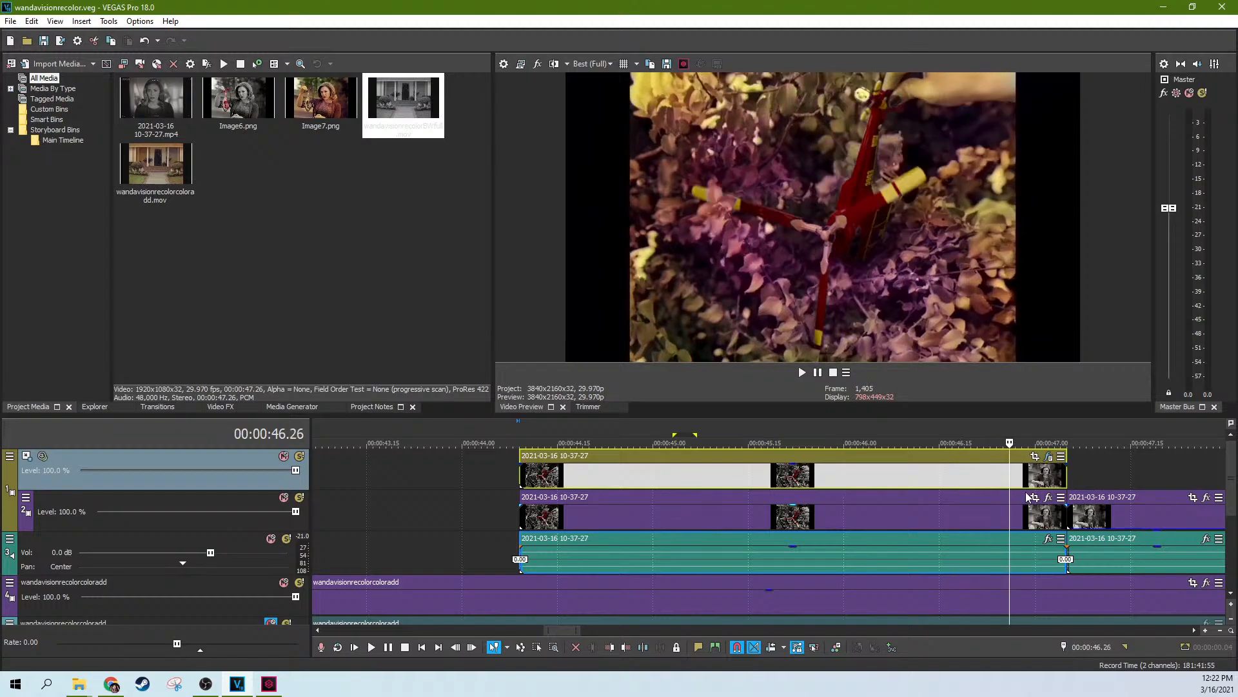
left_click(977, 486)
left_click(927, 484)
left_click(890, 481)
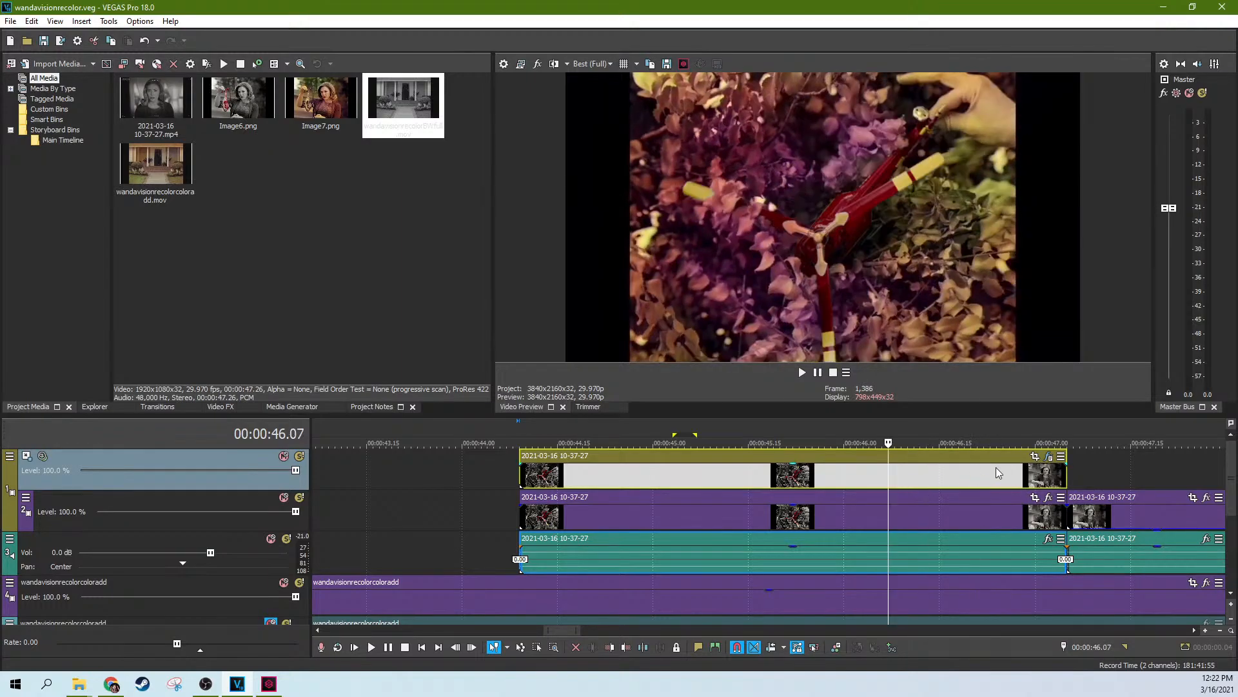
Compare the last helicopter frames around 00:00:46.28 with the following shot of the woman across the cut
scroll(1046, 482, "down", 2)
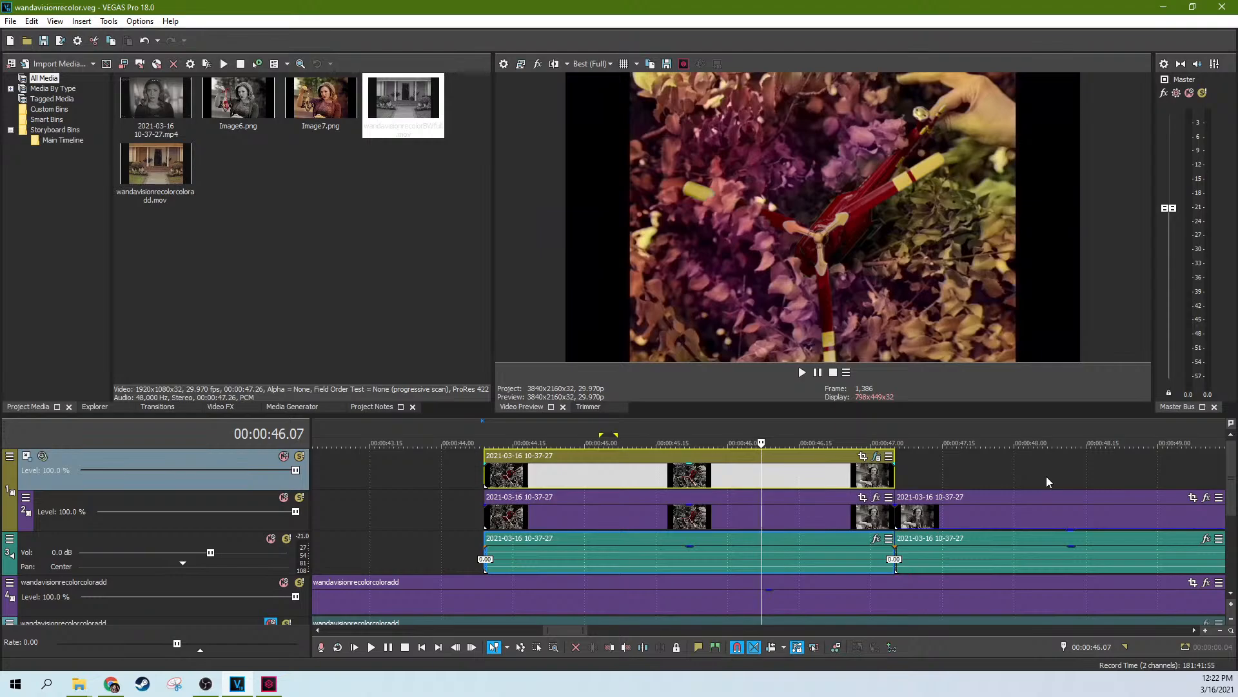
left_click(863, 491)
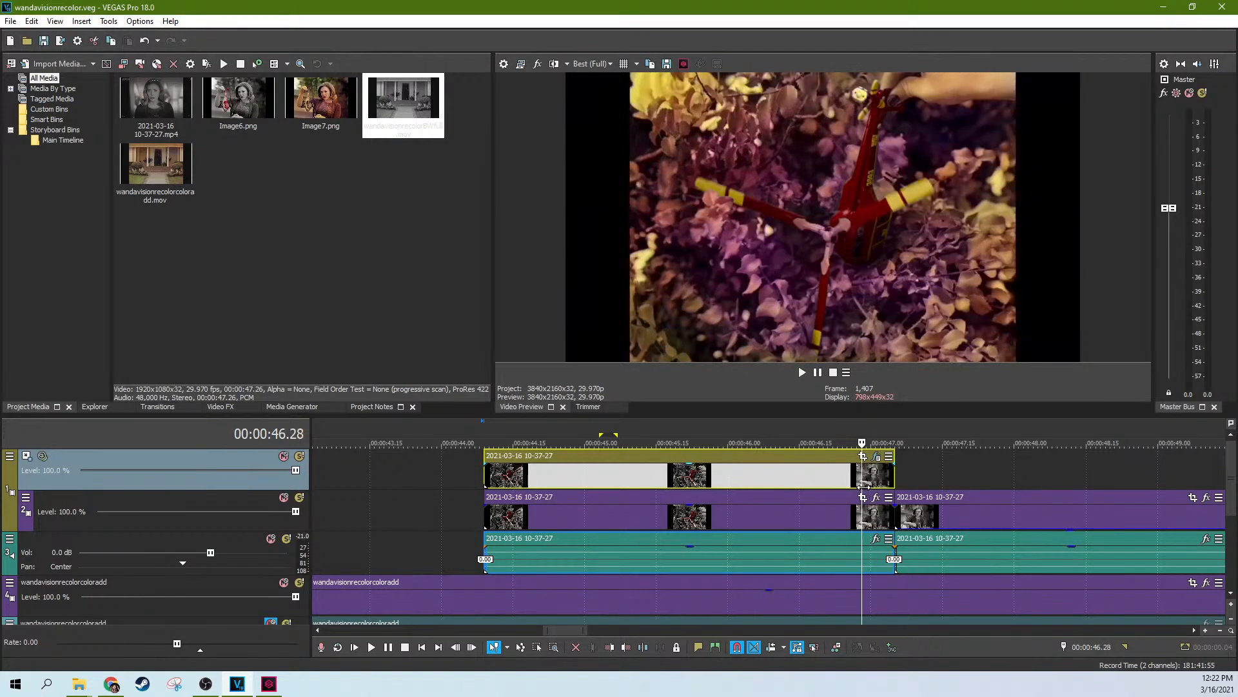
left_click(919, 455)
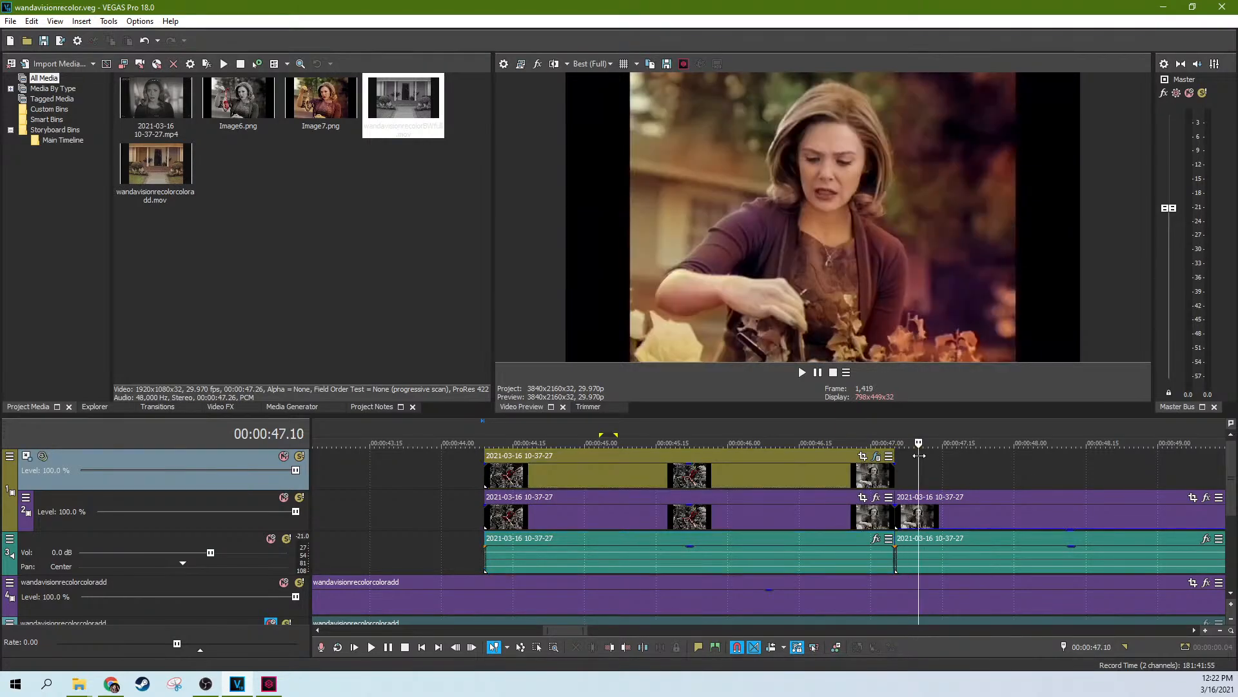
left_click(829, 475)
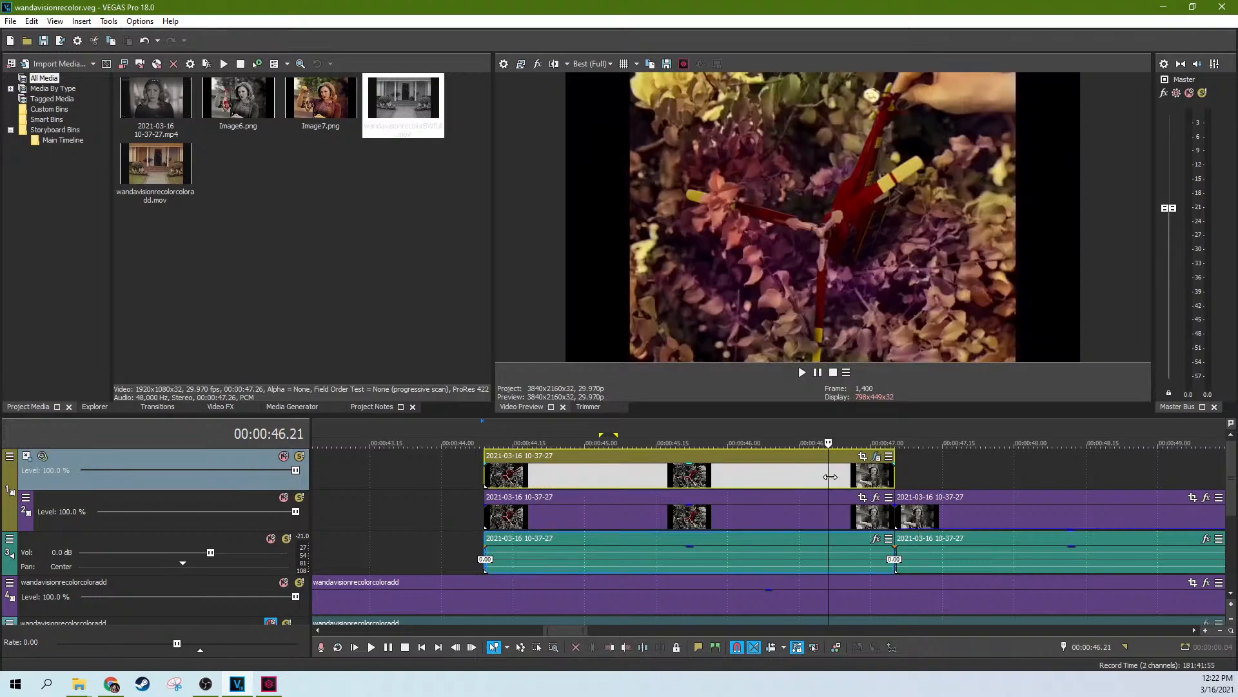
scroll(843, 491, "down", 1)
left_click(847, 483)
left_click(776, 482)
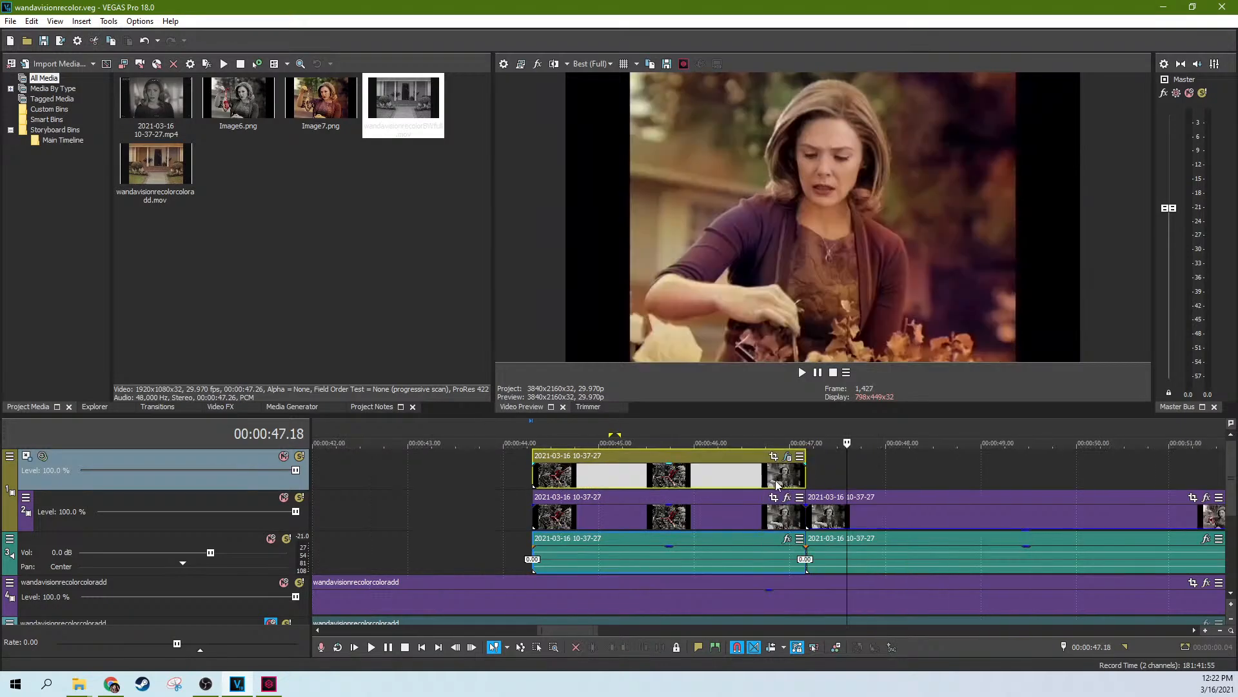
left_click(776, 484)
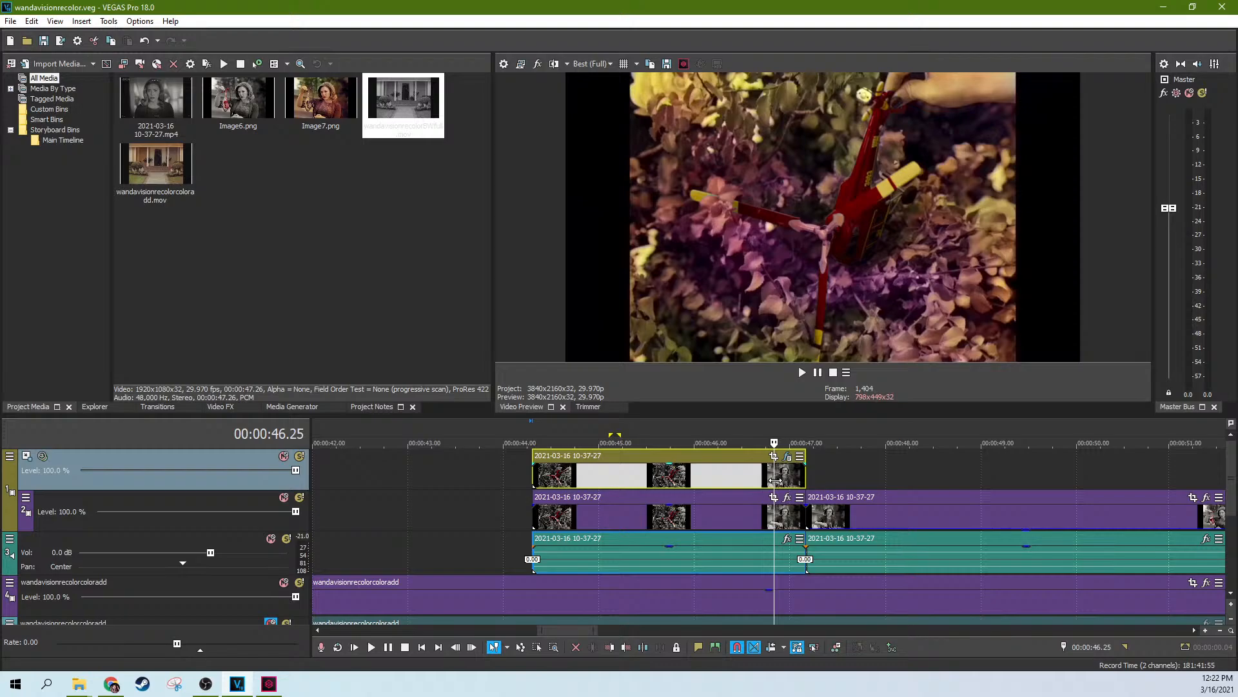
Review the helicopter's mask and color again on frames between 00:00:45.22 and 00:00:46.29
left_click(727, 487)
left_click(743, 478)
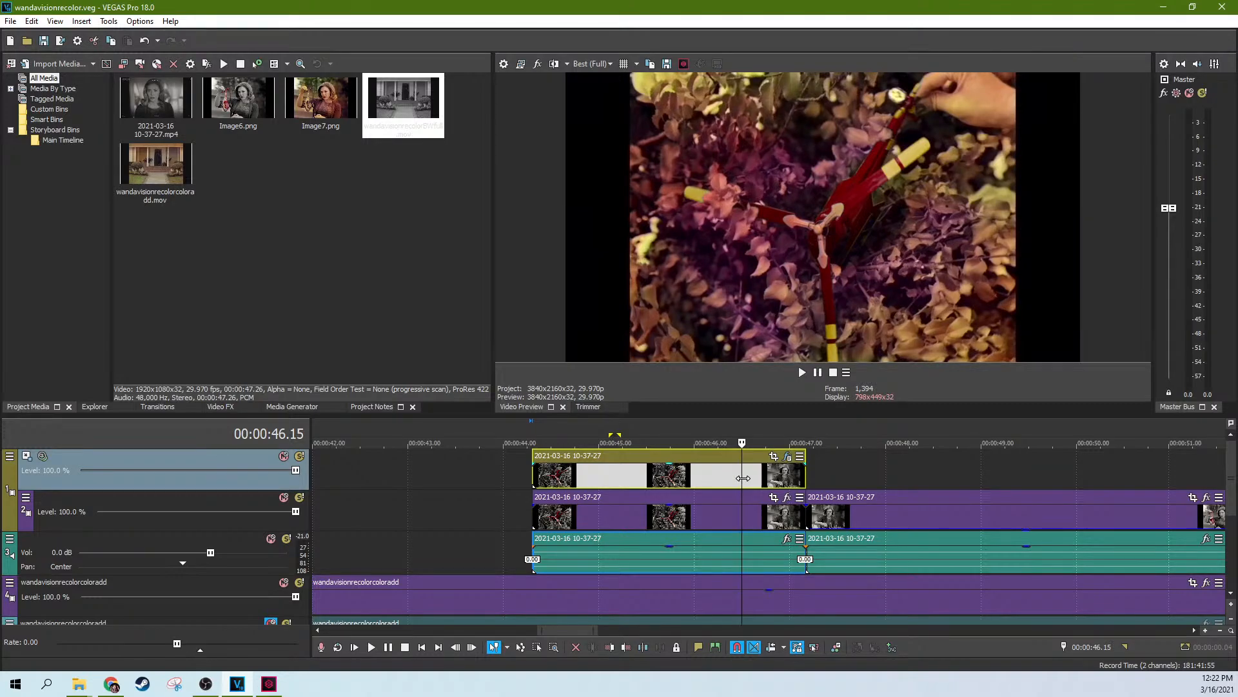
left_click(784, 475)
left_click(761, 470)
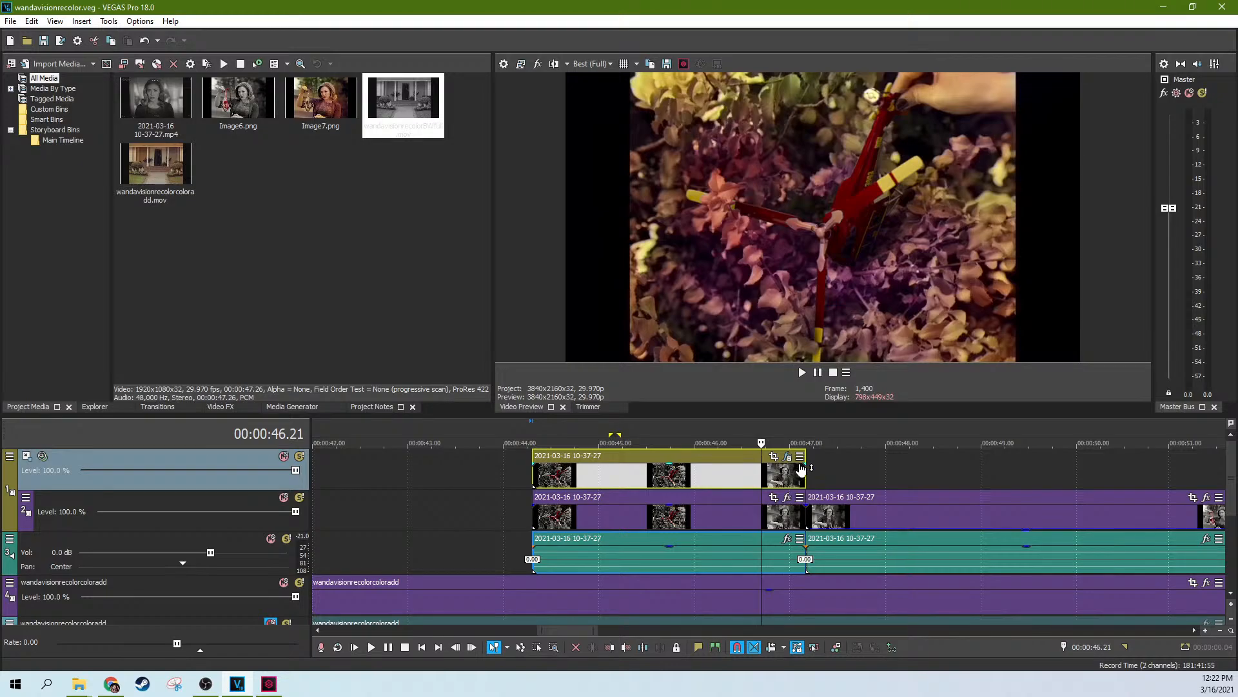
left_click(784, 476)
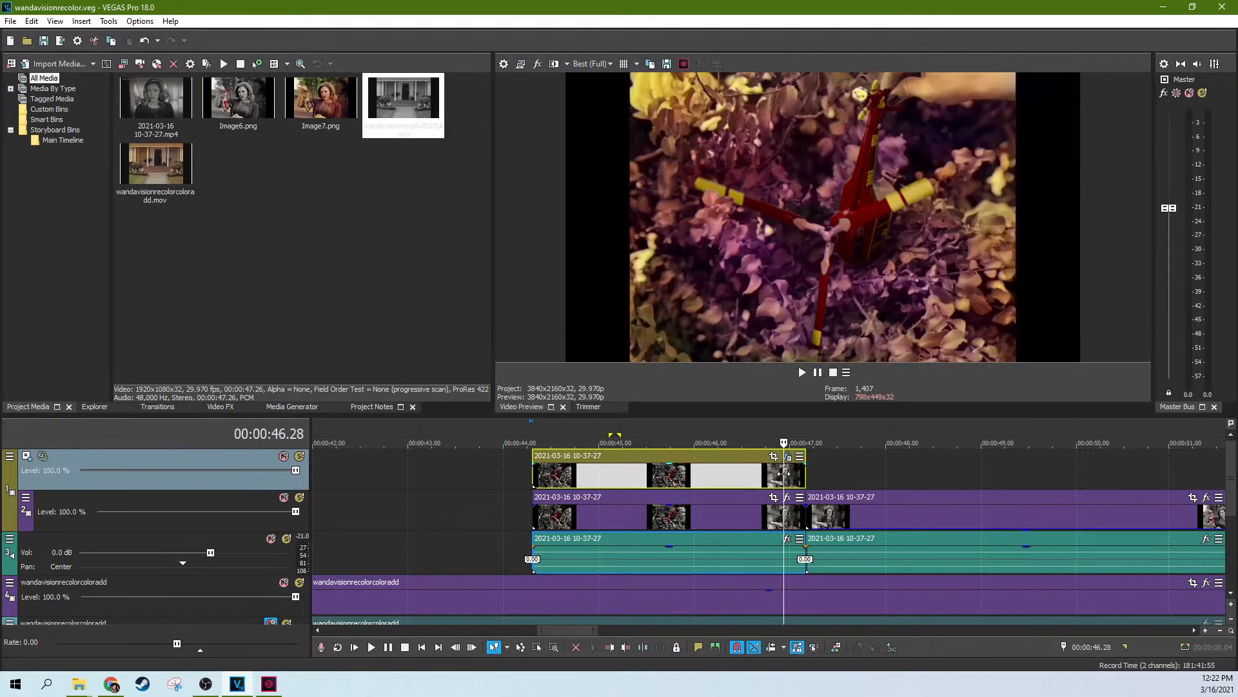
left_click(853, 477)
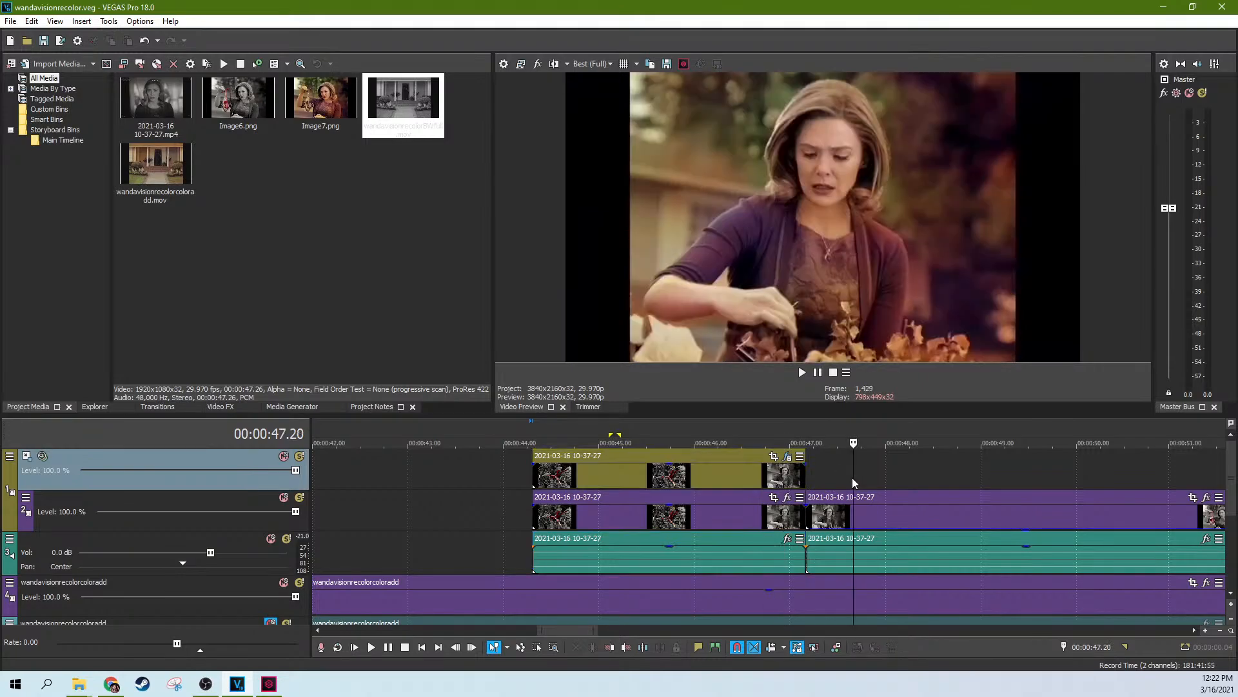
left_click(766, 478)
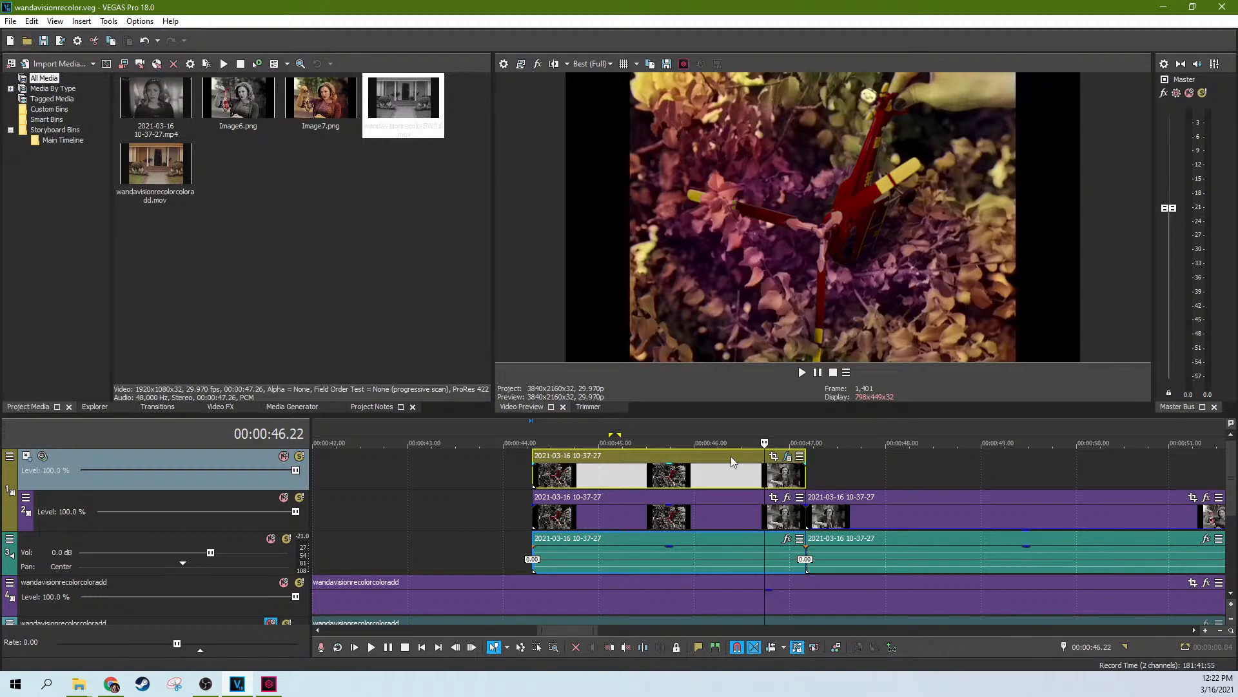
left_click(670, 469)
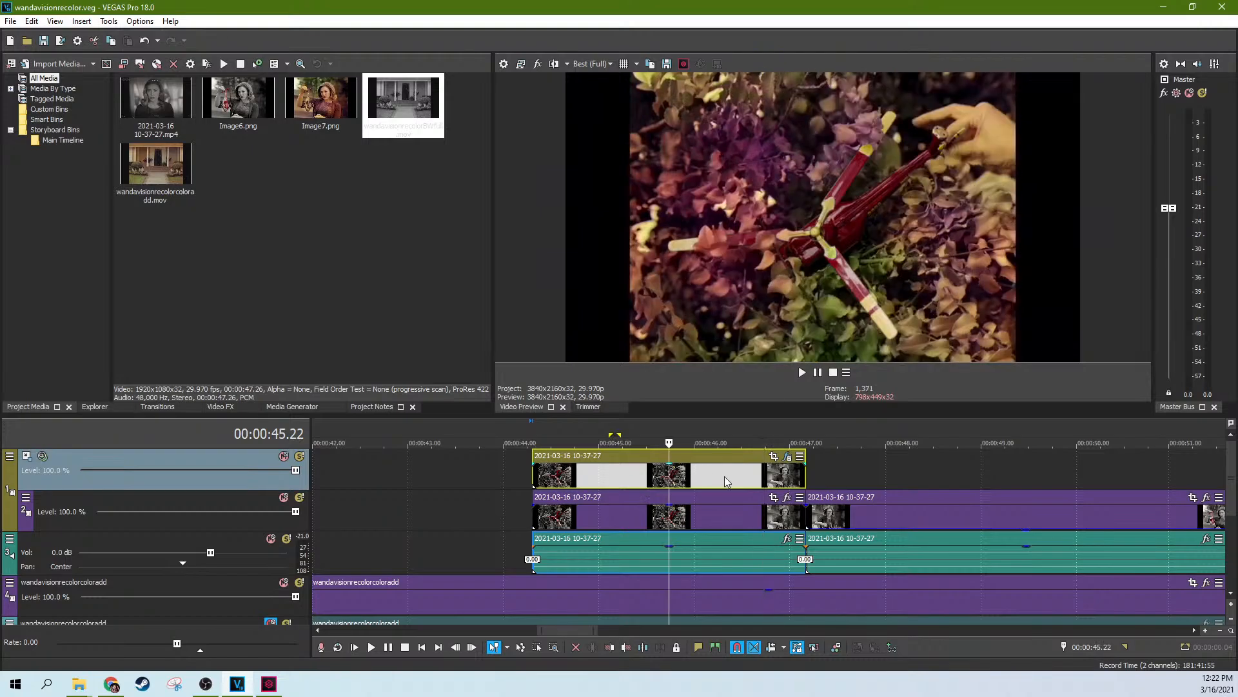
left_click(725, 476)
left_click(786, 484)
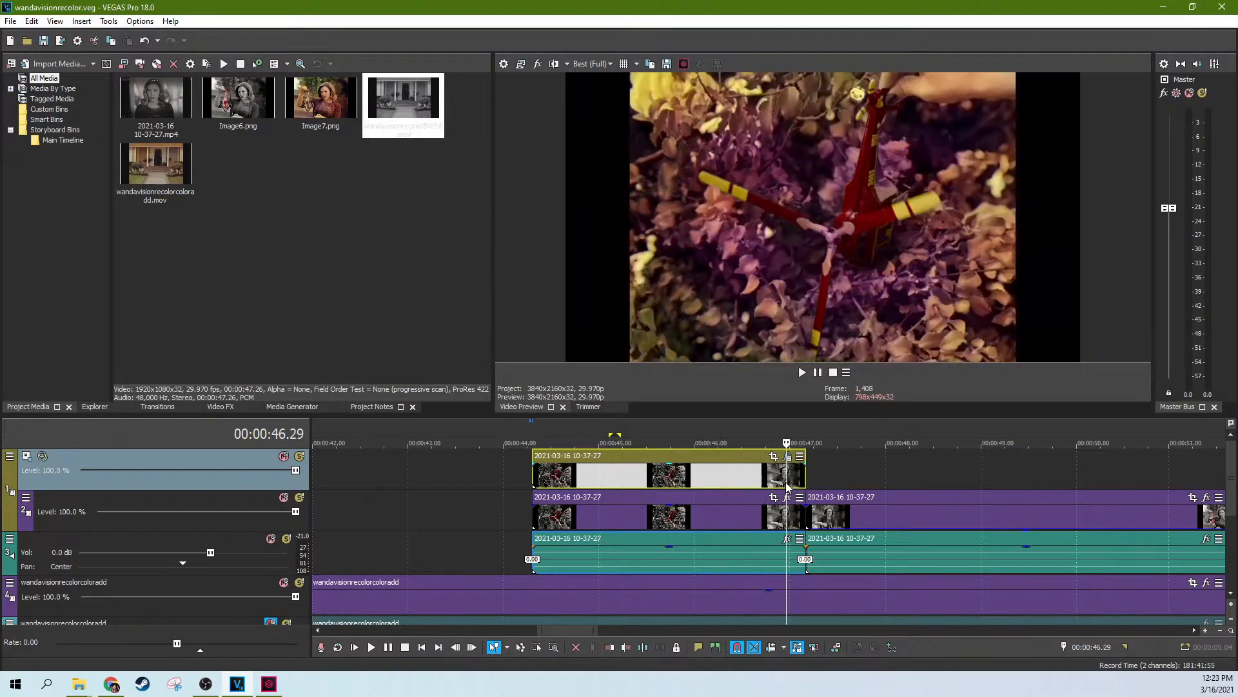
Examine the helicopter's coloring in the following shot of the woman between 00:00:47.17 and 00:00:49.18
left_click(842, 482)
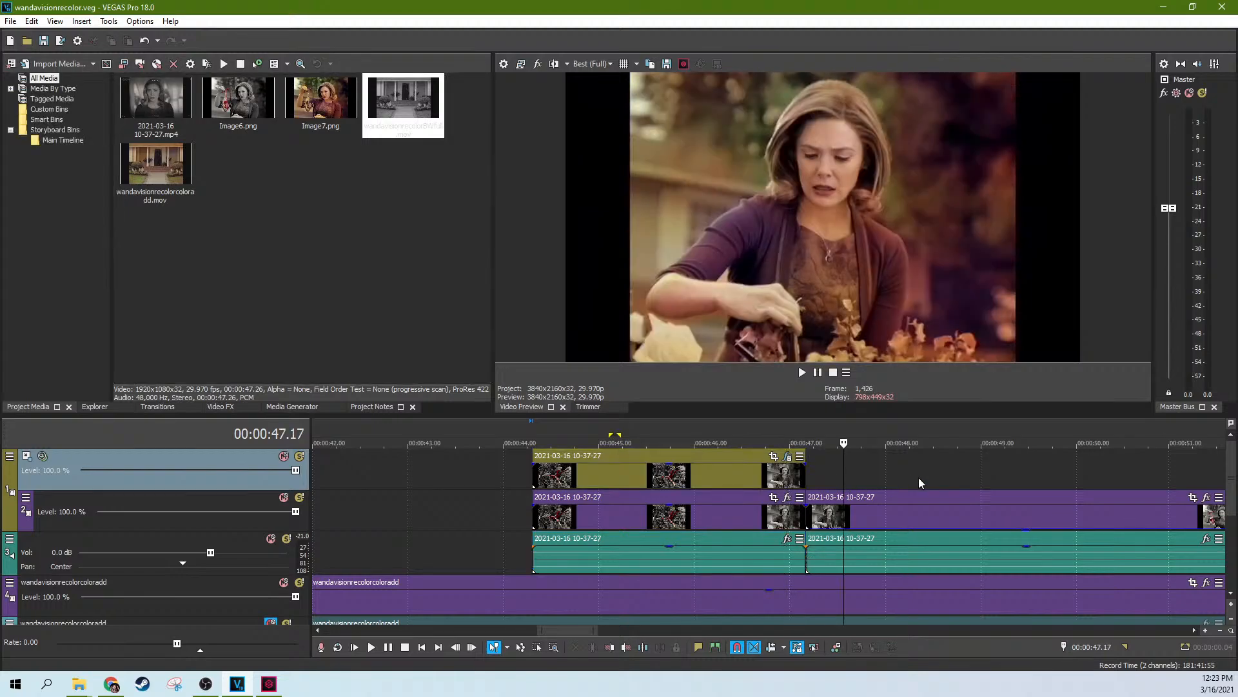
left_click(963, 472)
left_click(1038, 477)
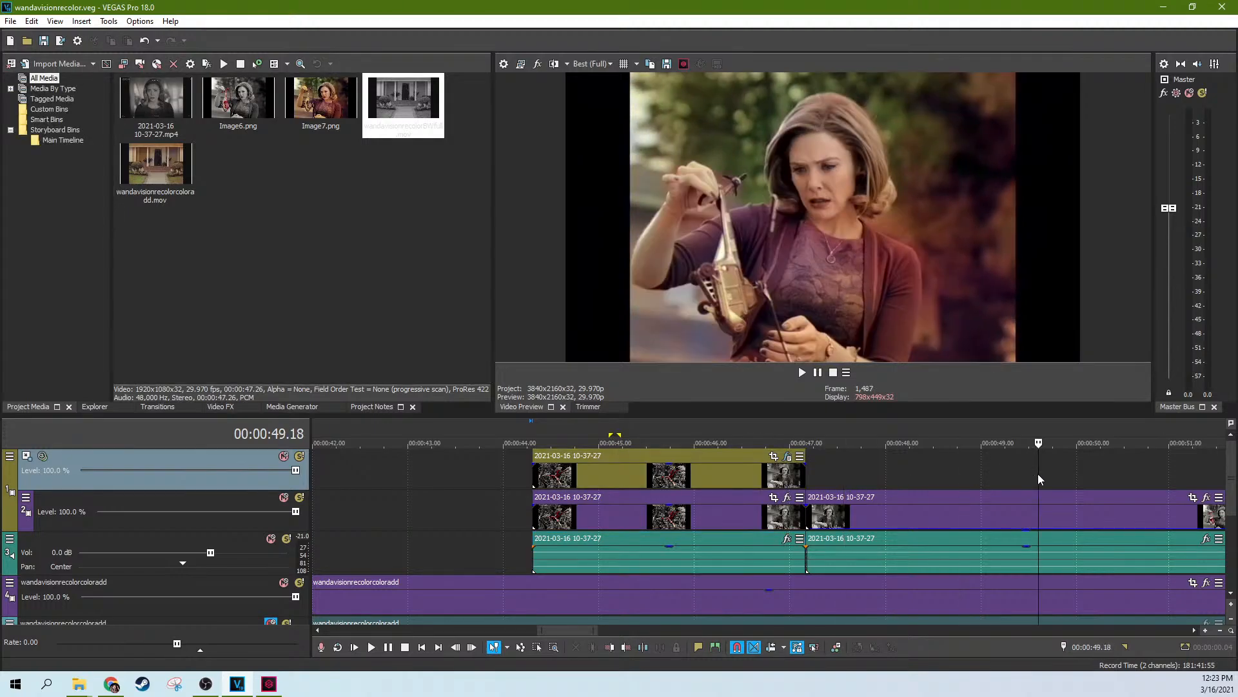
Compare the helicopter coloring in the leaves shot and the following woman shot between 00:00:45.16 and 00:00:49.22
scroll(1001, 478, "down", 2)
left_click(676, 470)
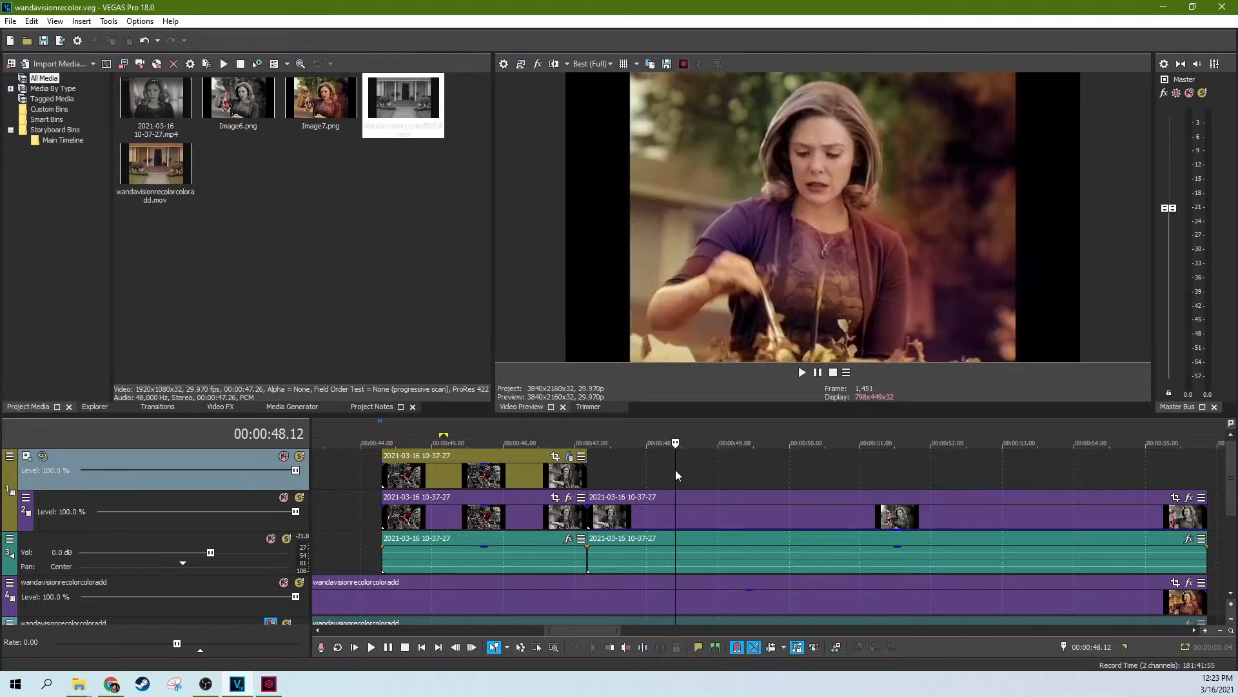
left_click(625, 477)
left_click(554, 481)
left_click(470, 480)
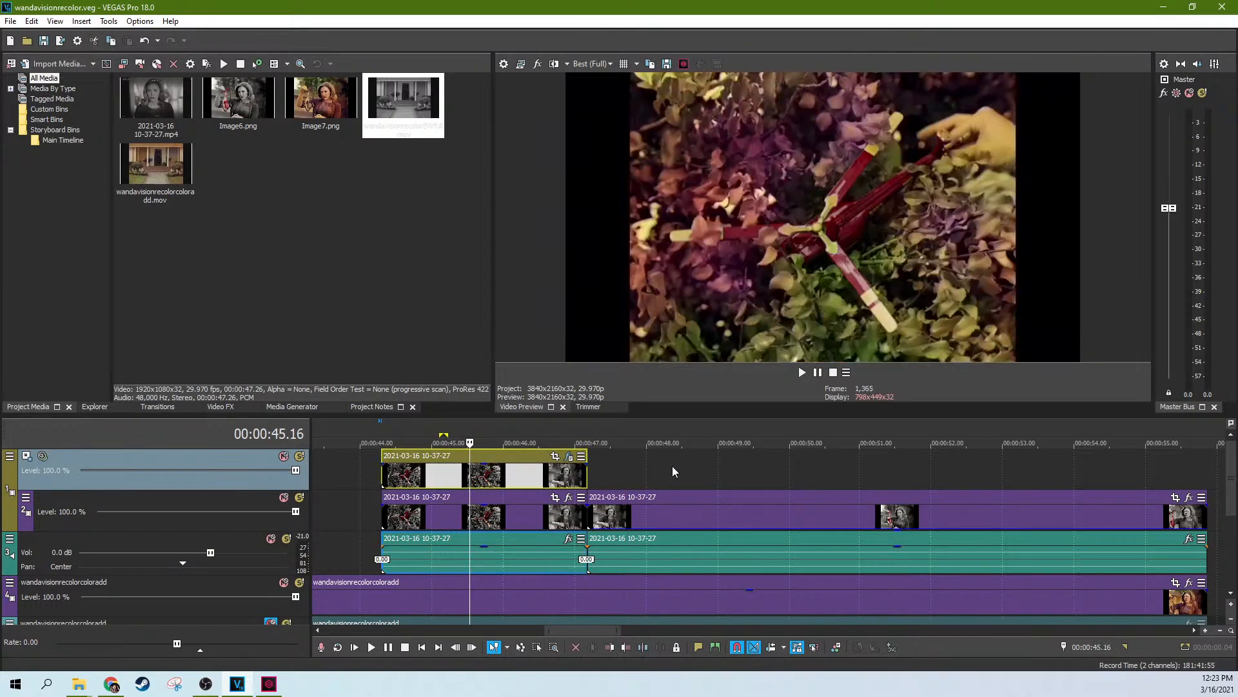
left_click(520, 470)
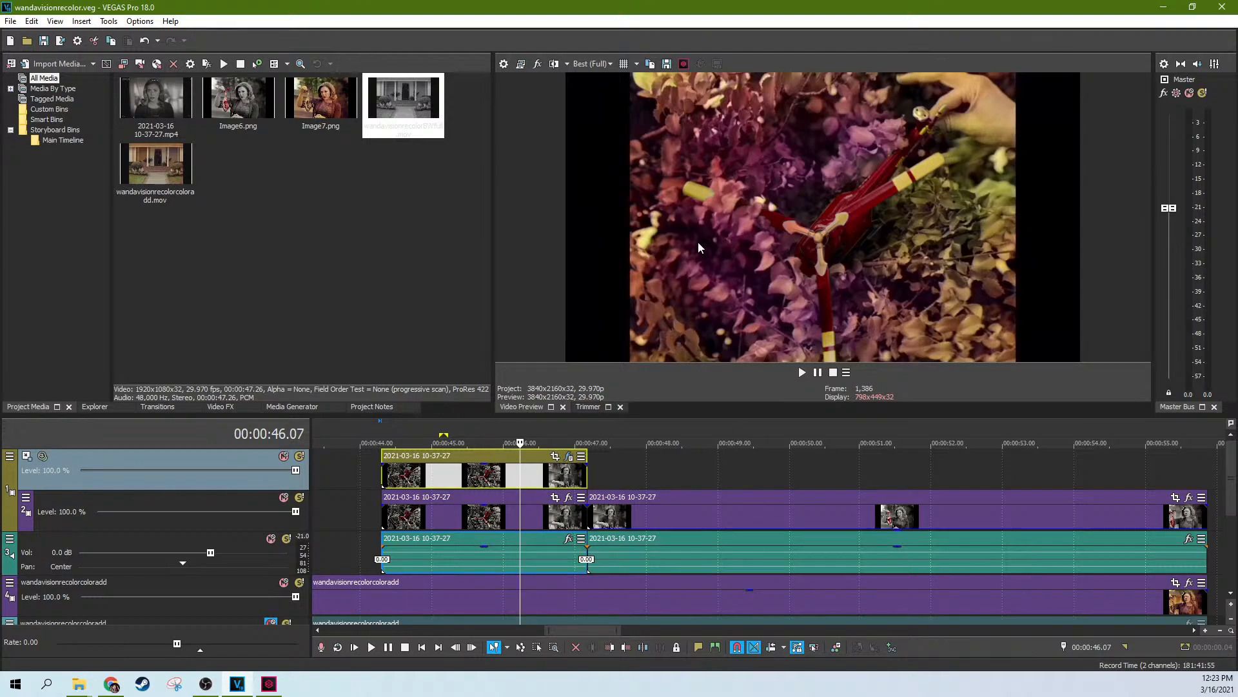
left_click(771, 513)
scroll(795, 485, "down", 2)
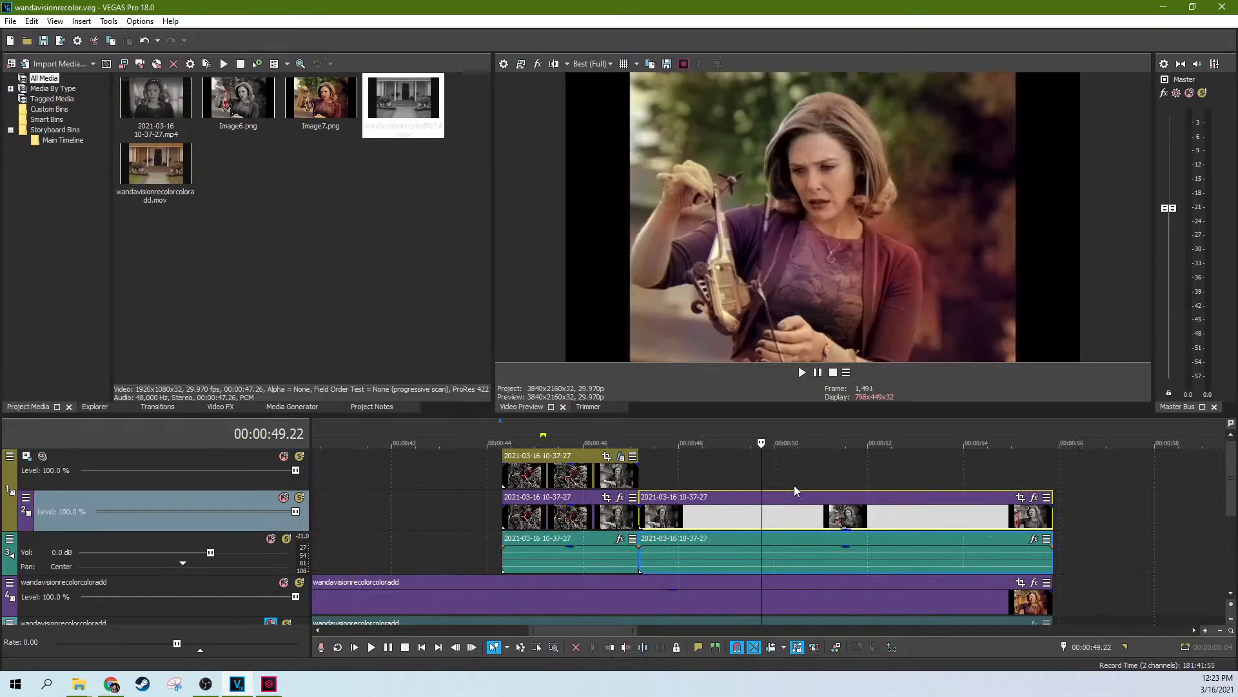
left_click(729, 481)
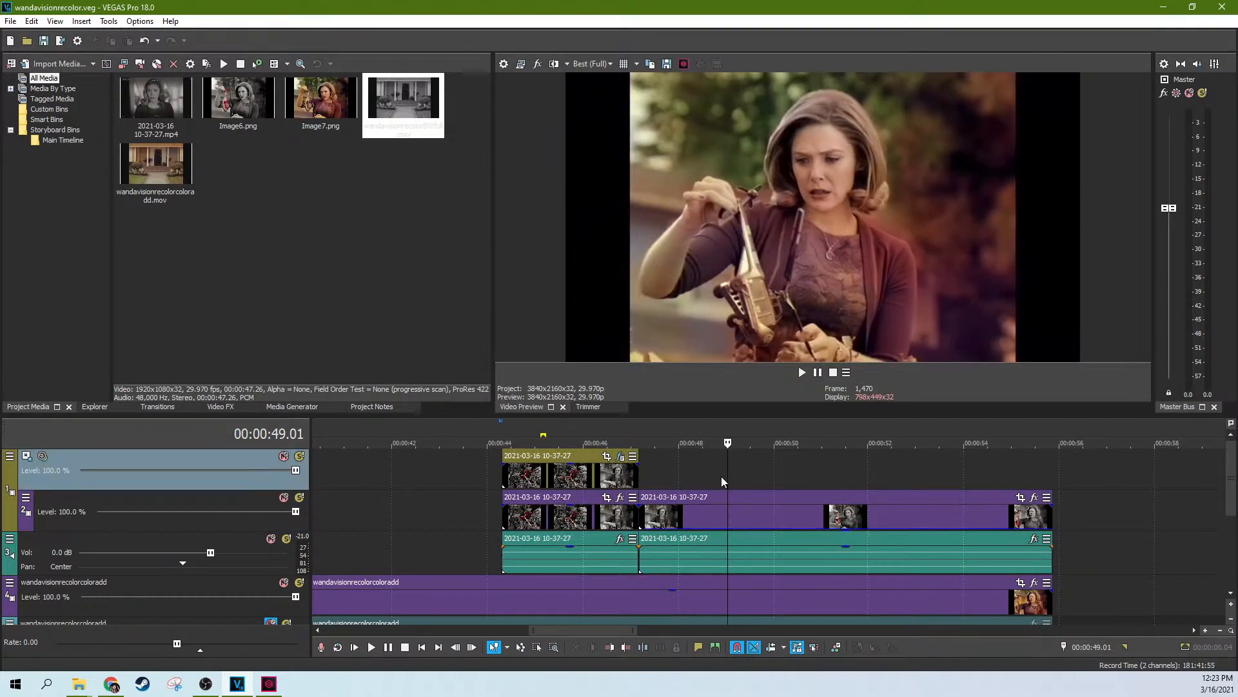
scroll(736, 509, "down", 3)
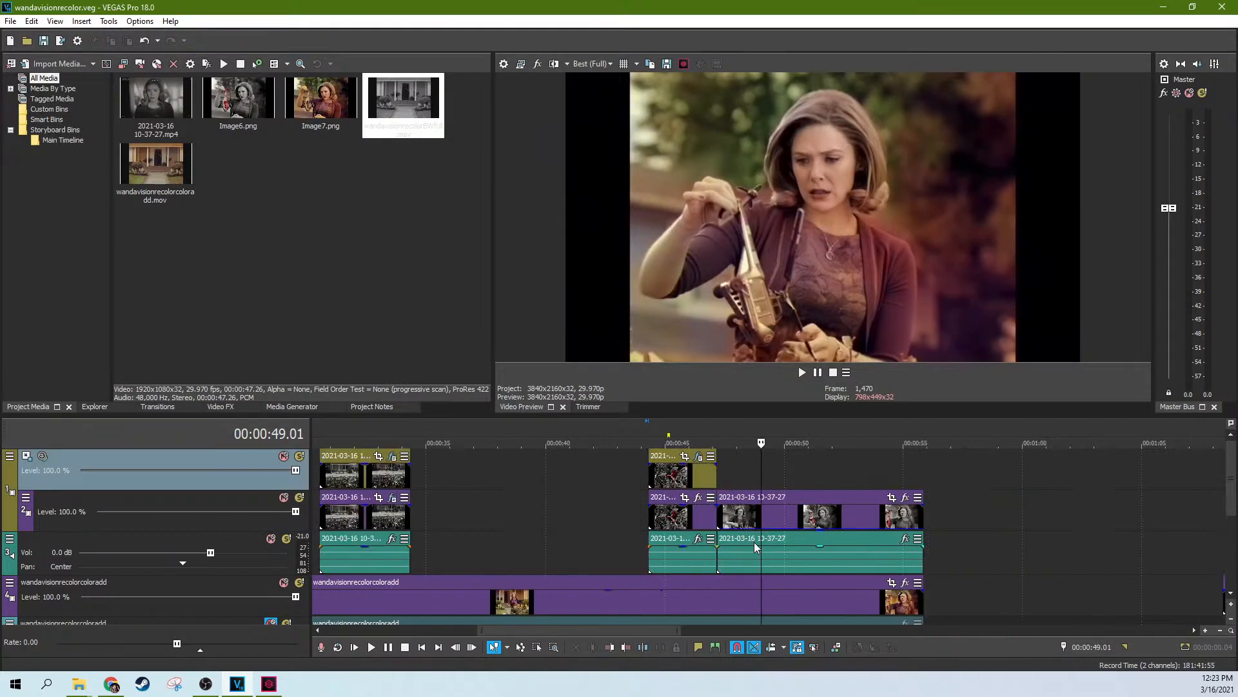
scroll(754, 542, "down", 3)
left_click(749, 516)
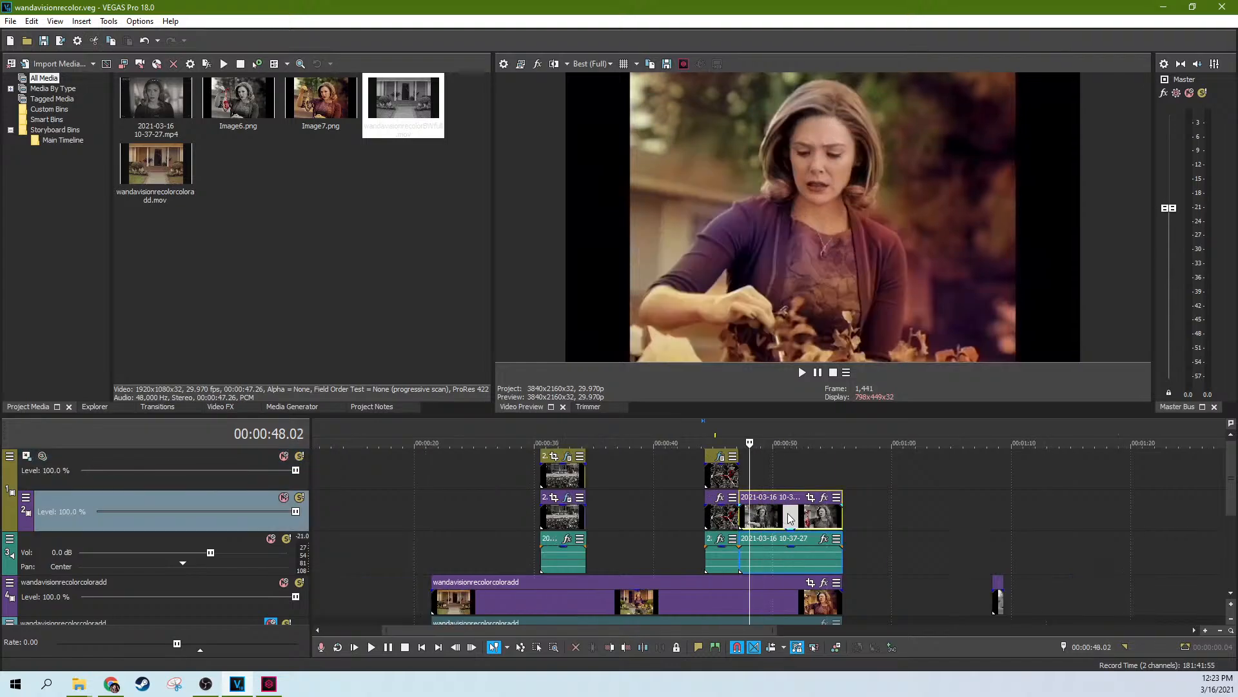
Raise the opacity of the black-and-white woman clip to 100 % on the track below the mask track
scroll(788, 514, "up", 5)
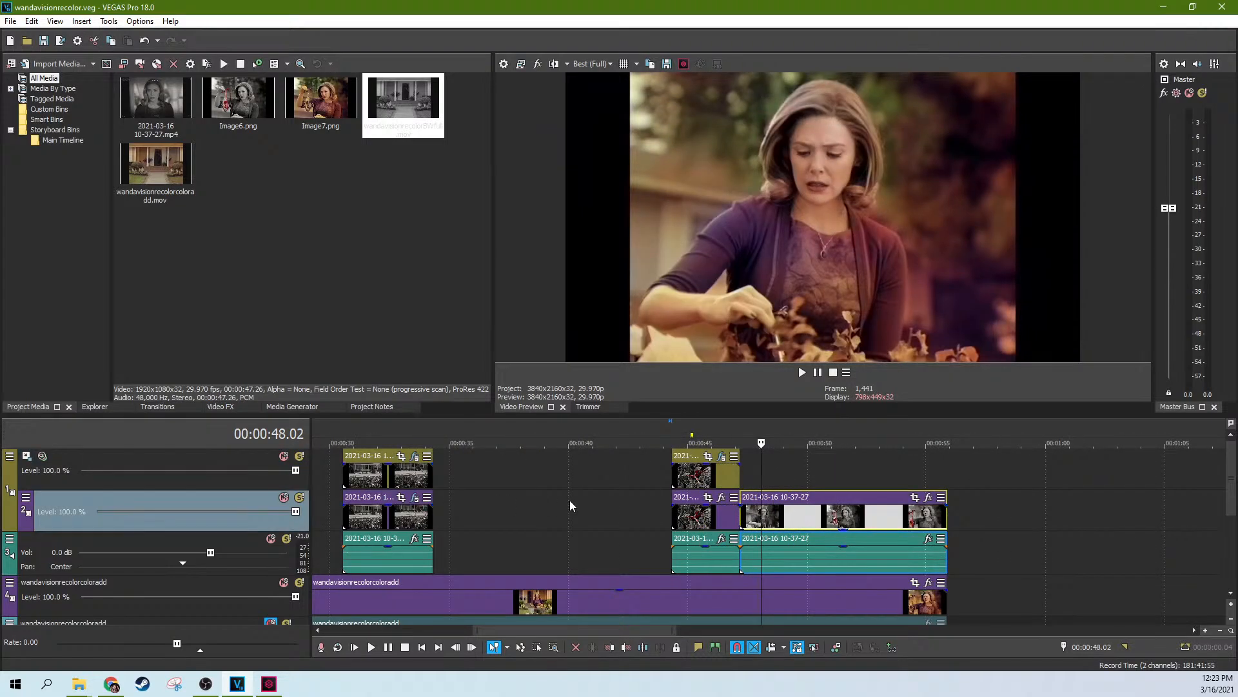
left_click_drag(844, 529, 901, 517)
left_click(897, 514)
scroll(943, 529, "up", 3)
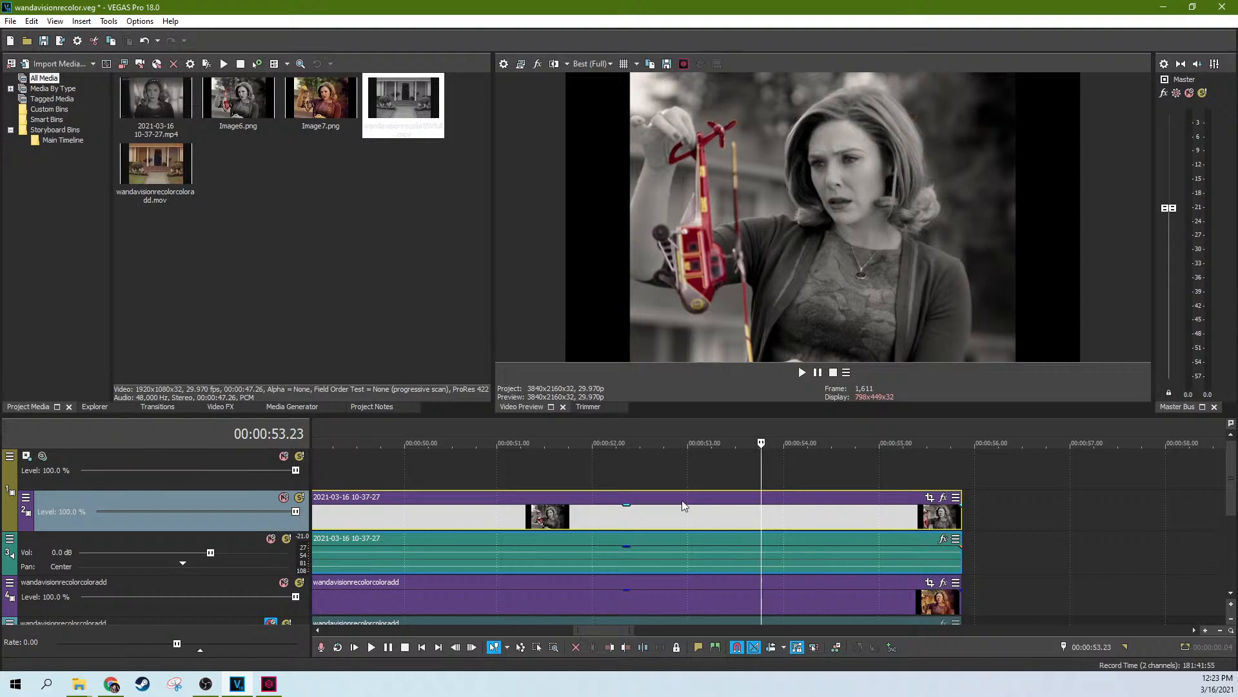
left_click_drag(627, 506, 618, 483)
left_click(636, 501)
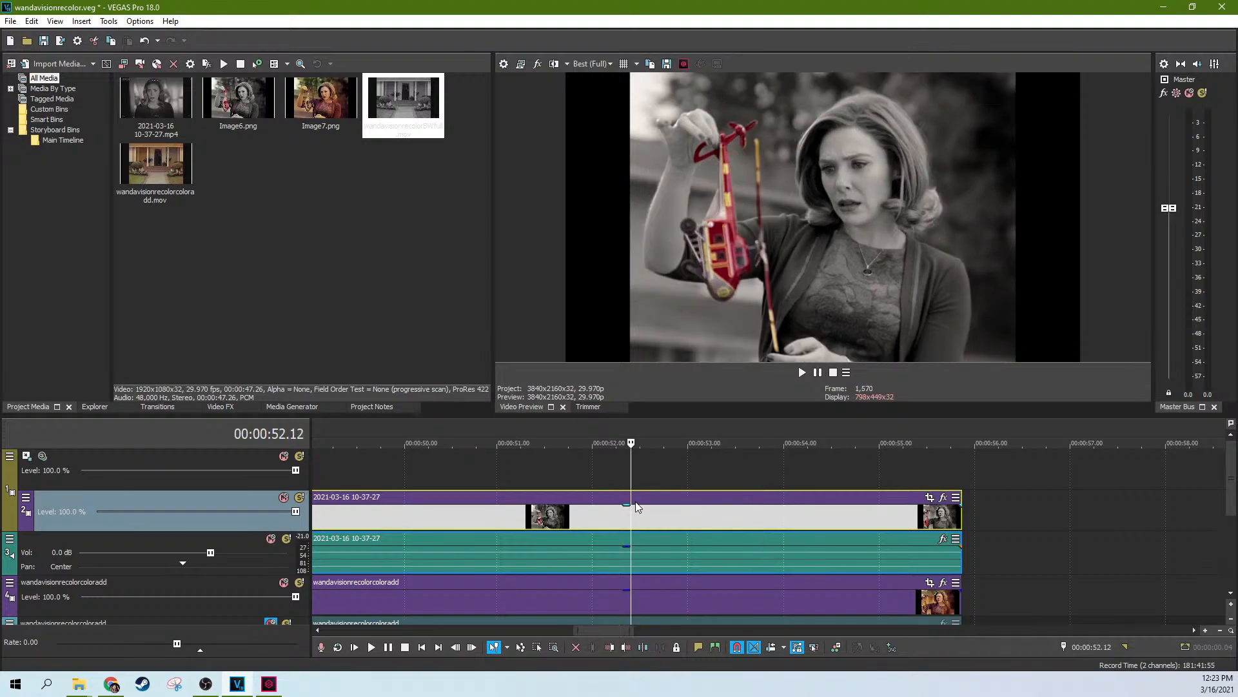
scroll(636, 501, "up", 5)
left_click_drag(771, 509, 791, 447)
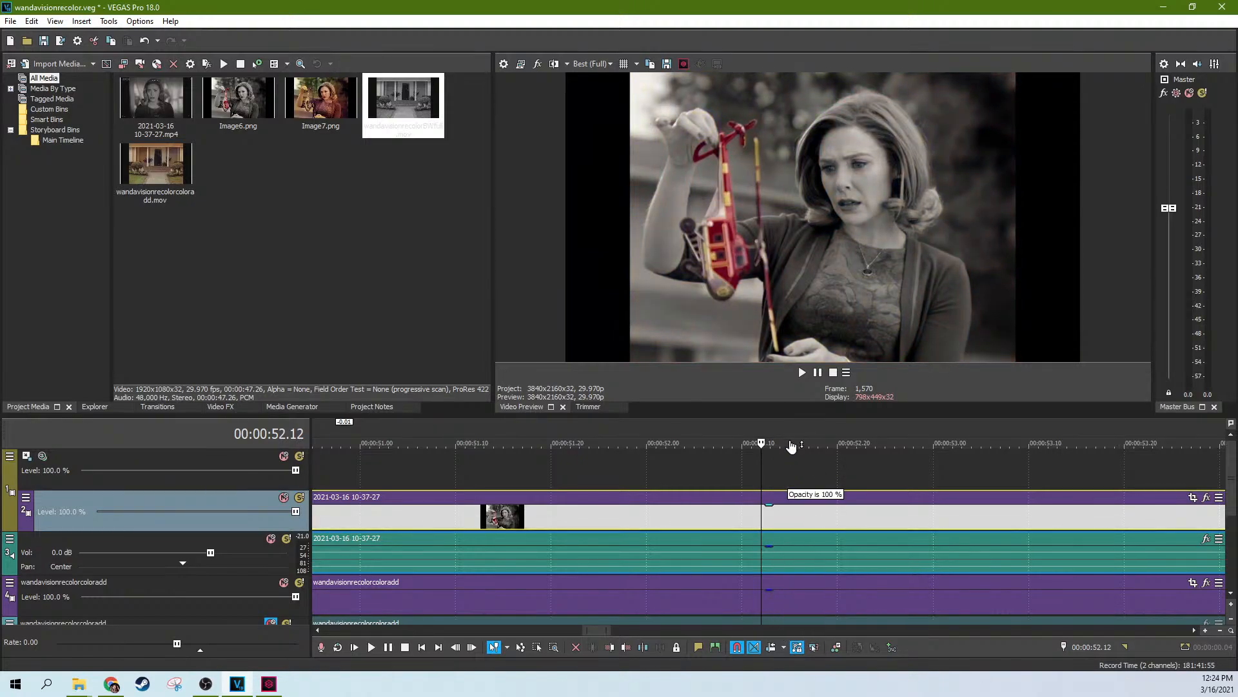
Extend the end of the woman clip and its audio to match the end of the colorized background clip
scroll(816, 516, "down", 5)
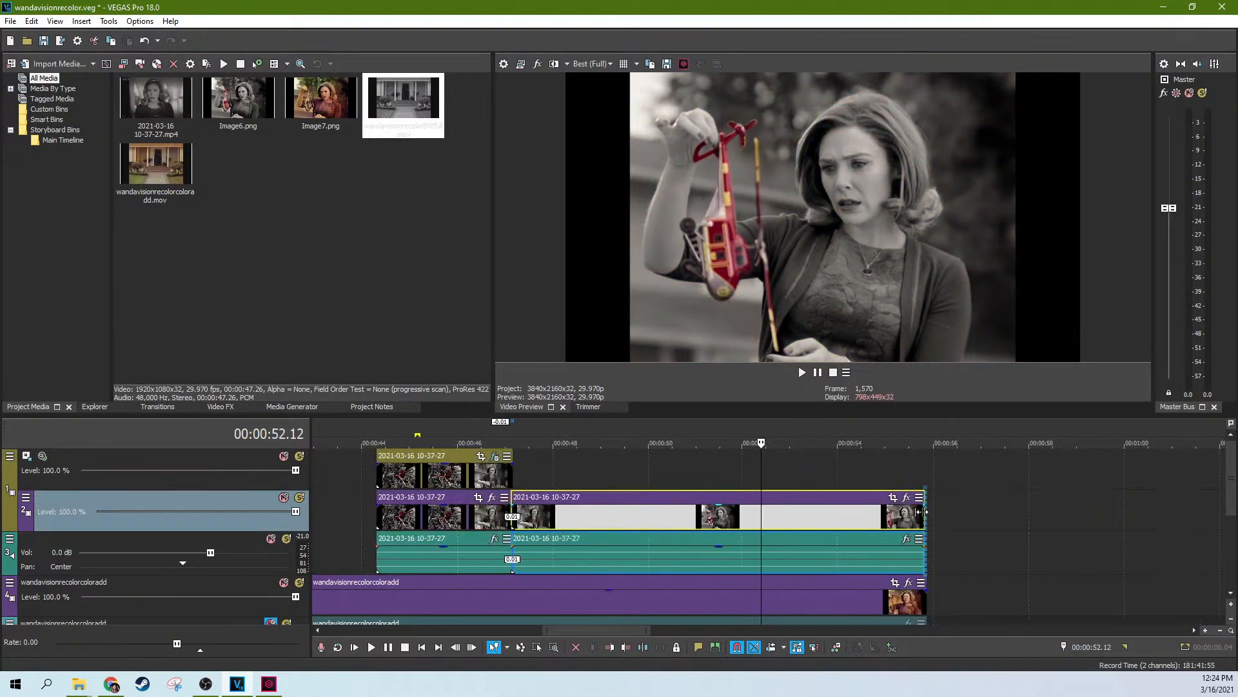
left_click(923, 512)
scroll(922, 512, "up", 8)
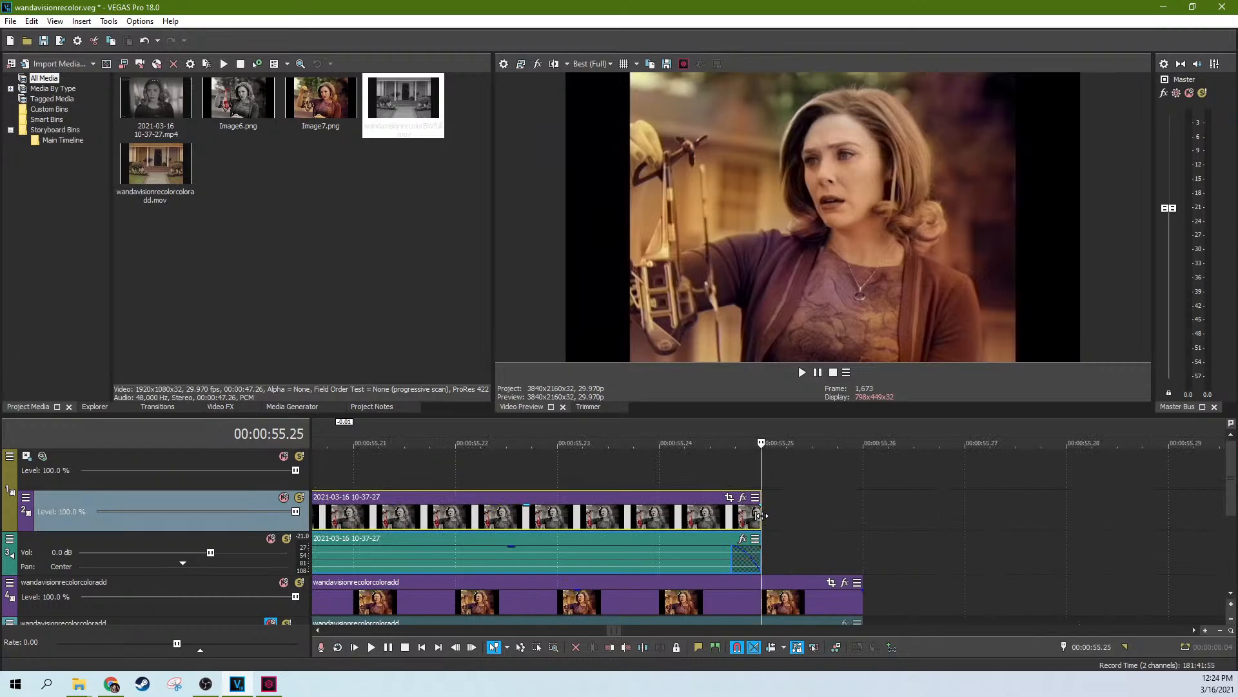
left_click_drag(761, 516, 833, 518)
scroll(835, 523, "down", 5)
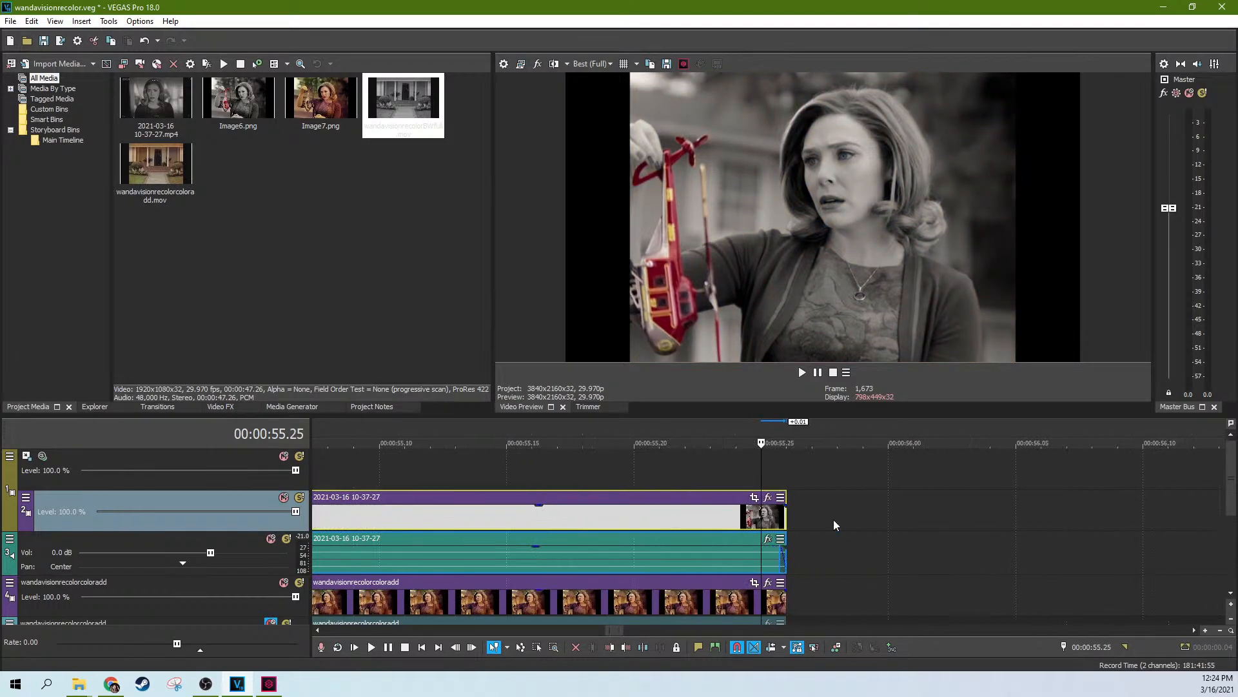
Trim one frame from the start of the woman clip so it begins exactly where the helicopter clip ends
left_click(510, 542)
scroll(511, 541, "down", 5)
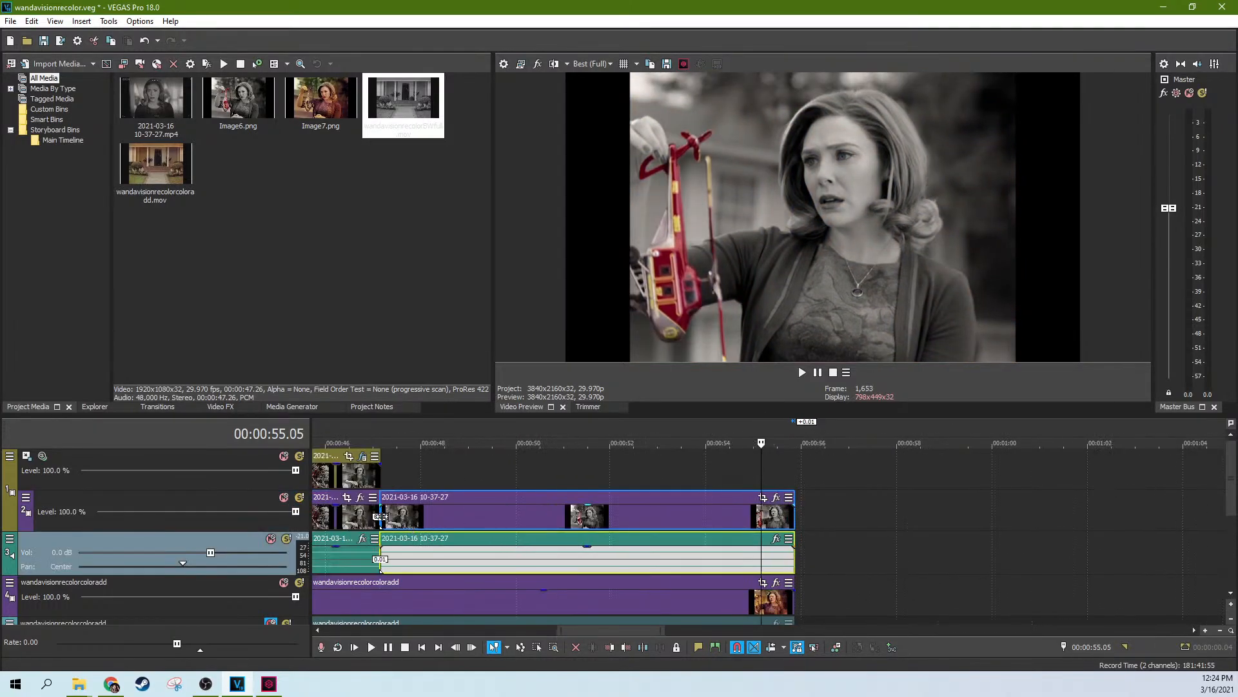
left_click(381, 516)
scroll(762, 510, "up", 8)
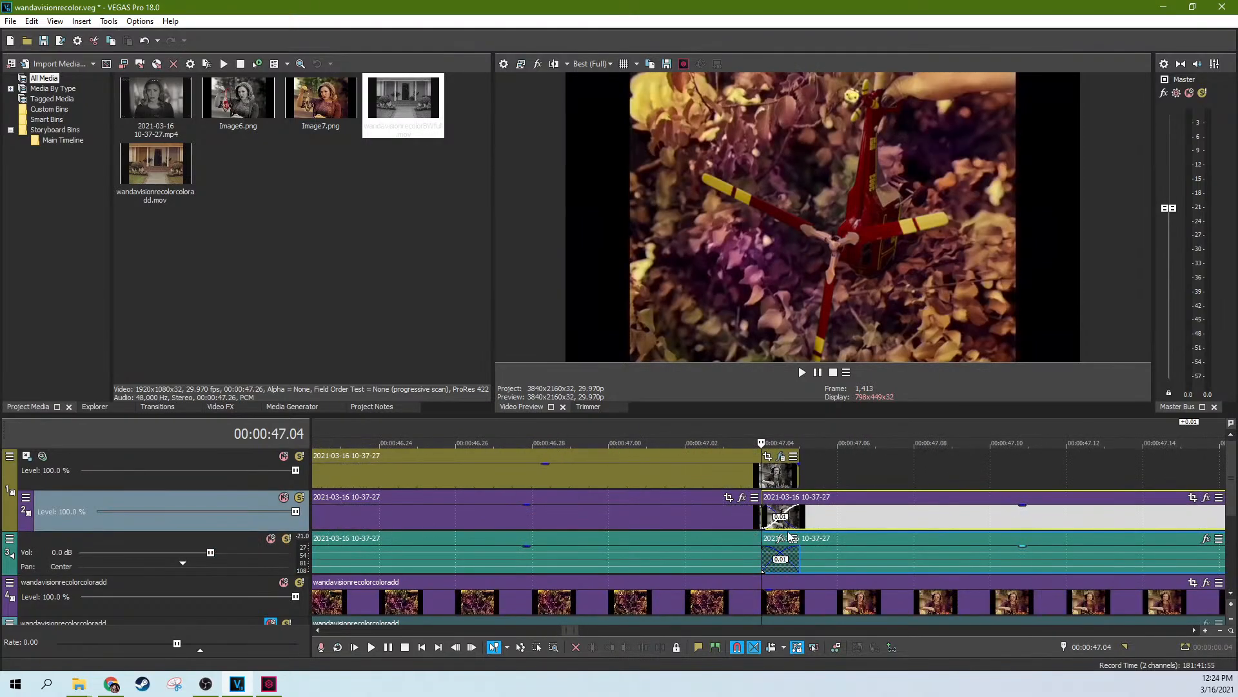
left_click_drag(762, 509, 804, 518)
scroll(1015, 515, "down", 3)
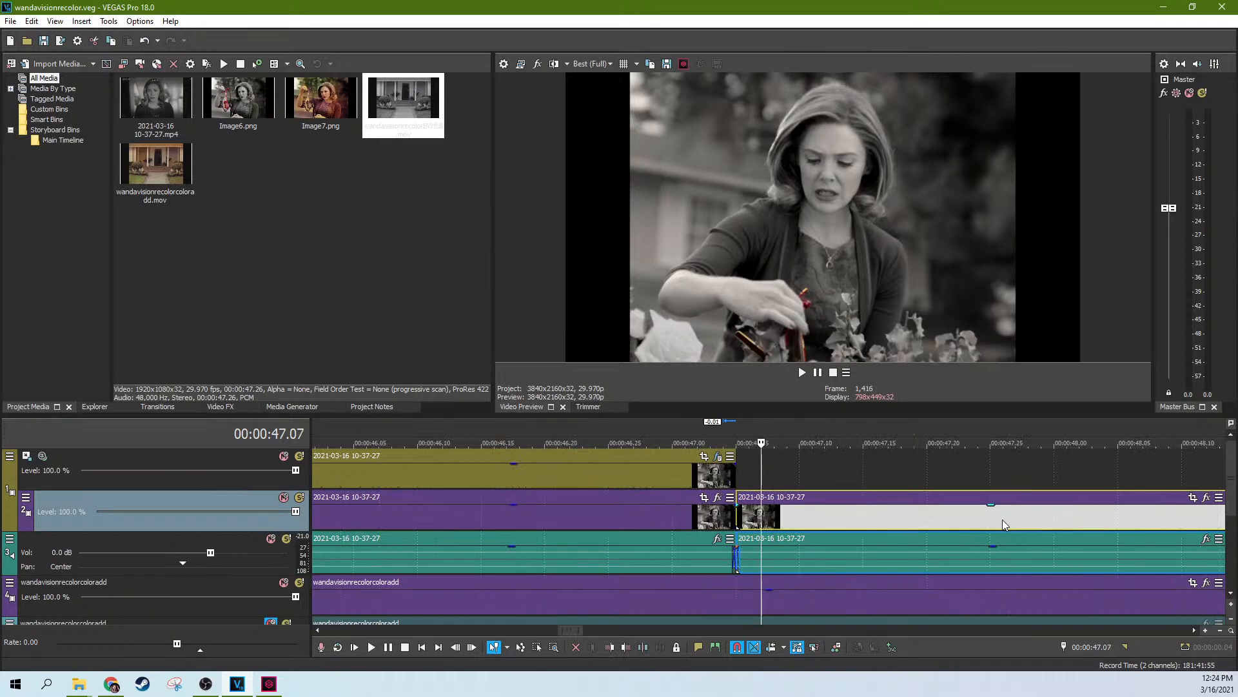
Compare the composited helicopter shot with the black-and-white woman shot on frames between 00:00:46.04 and 00:00:49.19
left_click(999, 520)
scroll(1000, 521, "down", 5)
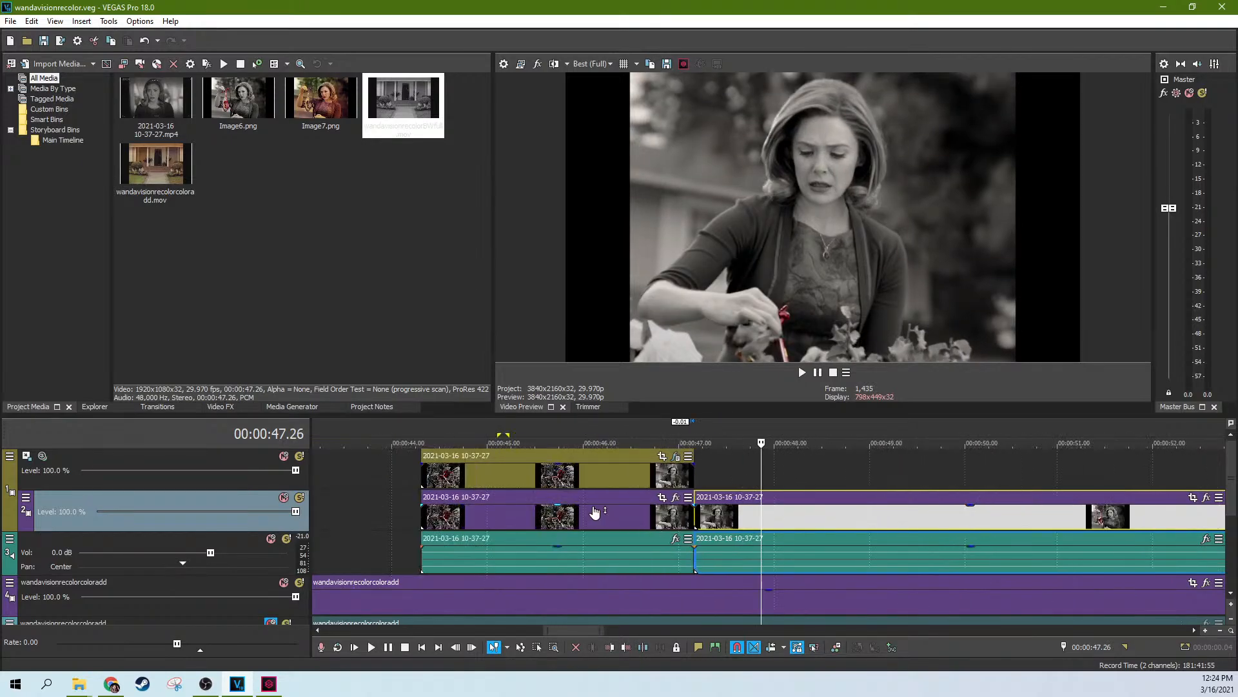
left_click(634, 506)
left_click(594, 469)
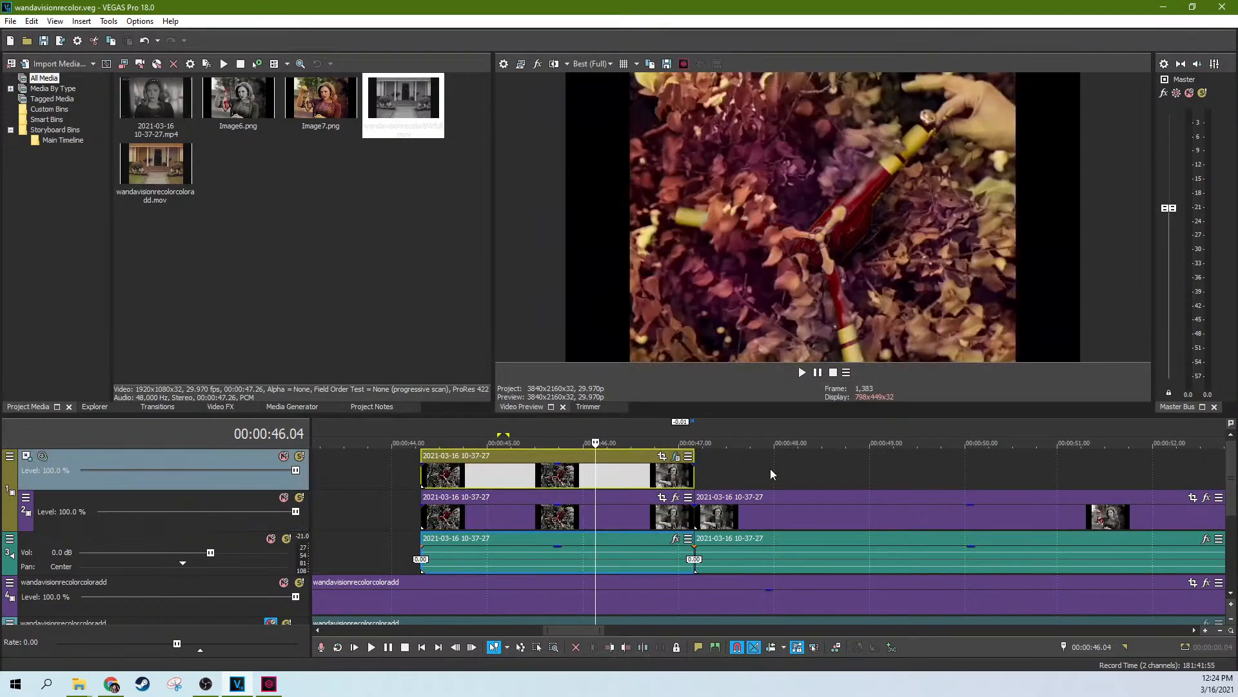
left_click(770, 468)
left_click(923, 471)
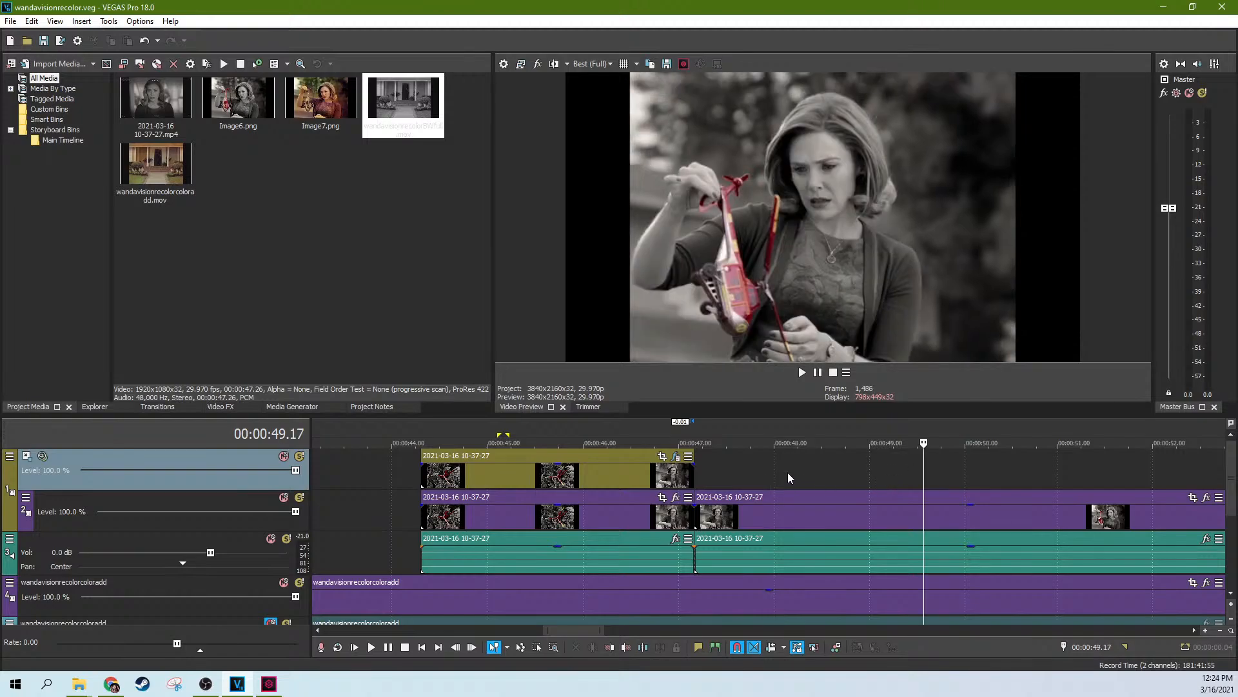
left_click(787, 472)
left_click(930, 475)
scroll(834, 493, "down", 2)
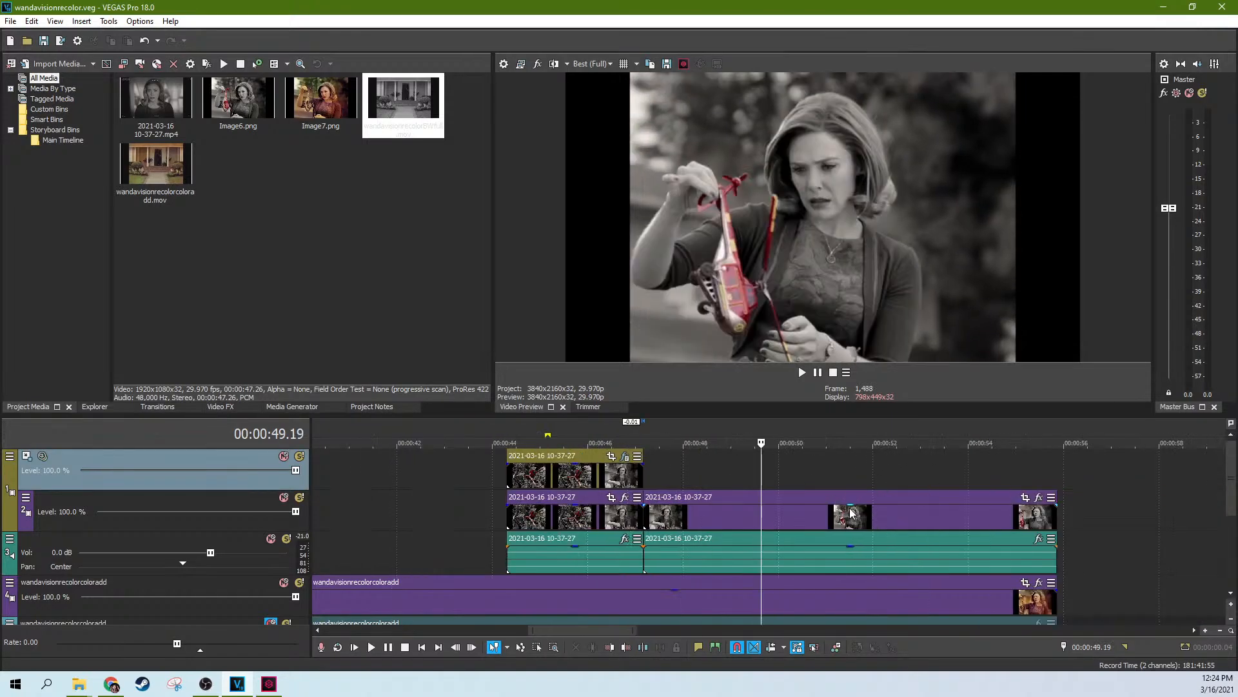
Duplicate the woman clip onto the mask track directly above the original
left_click(812, 512)
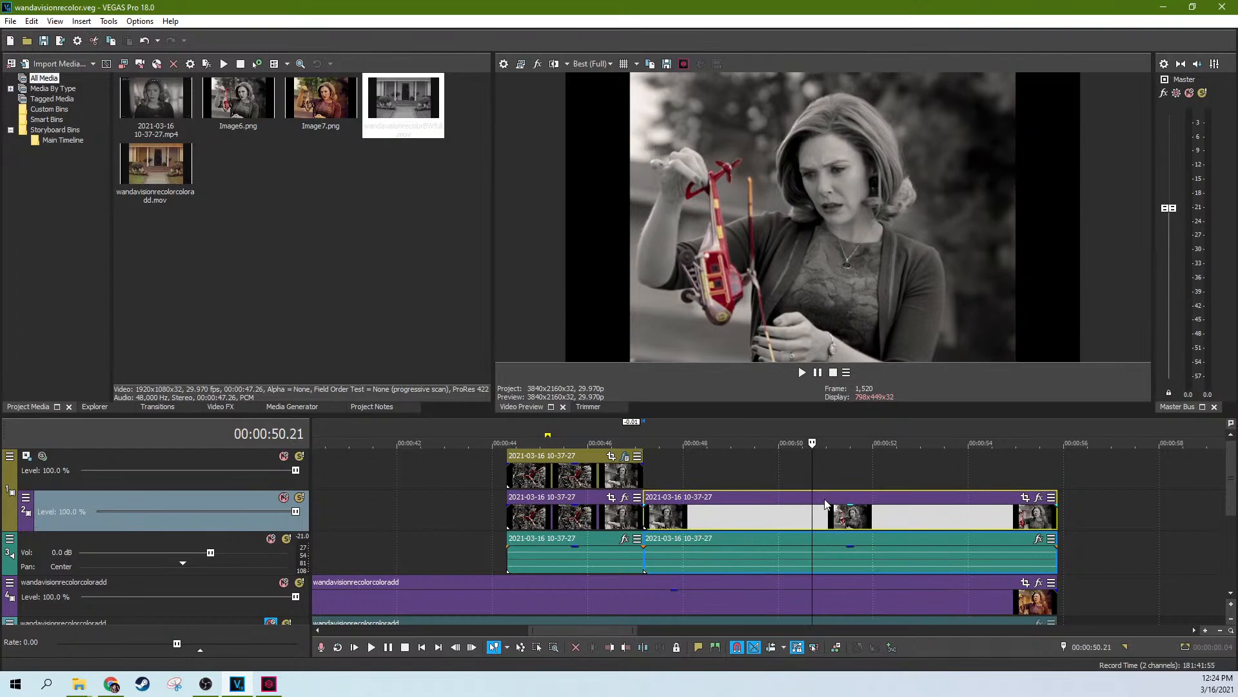
left_click_drag(824, 507, 827, 481)
left_click(776, 480)
Shift the duplicated clip and its audio clear of the original, delete the duplicate audio, and remove the footage's audio track
left_click(781, 543)
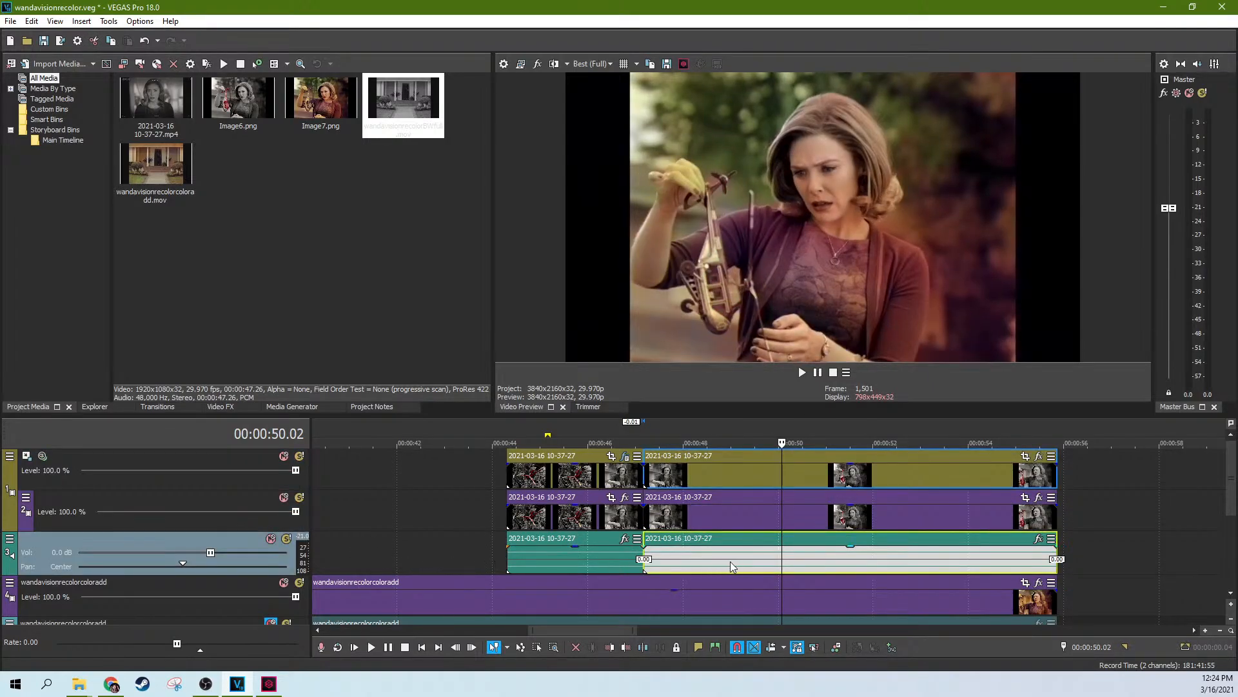
left_click_drag(735, 537, 992, 532)
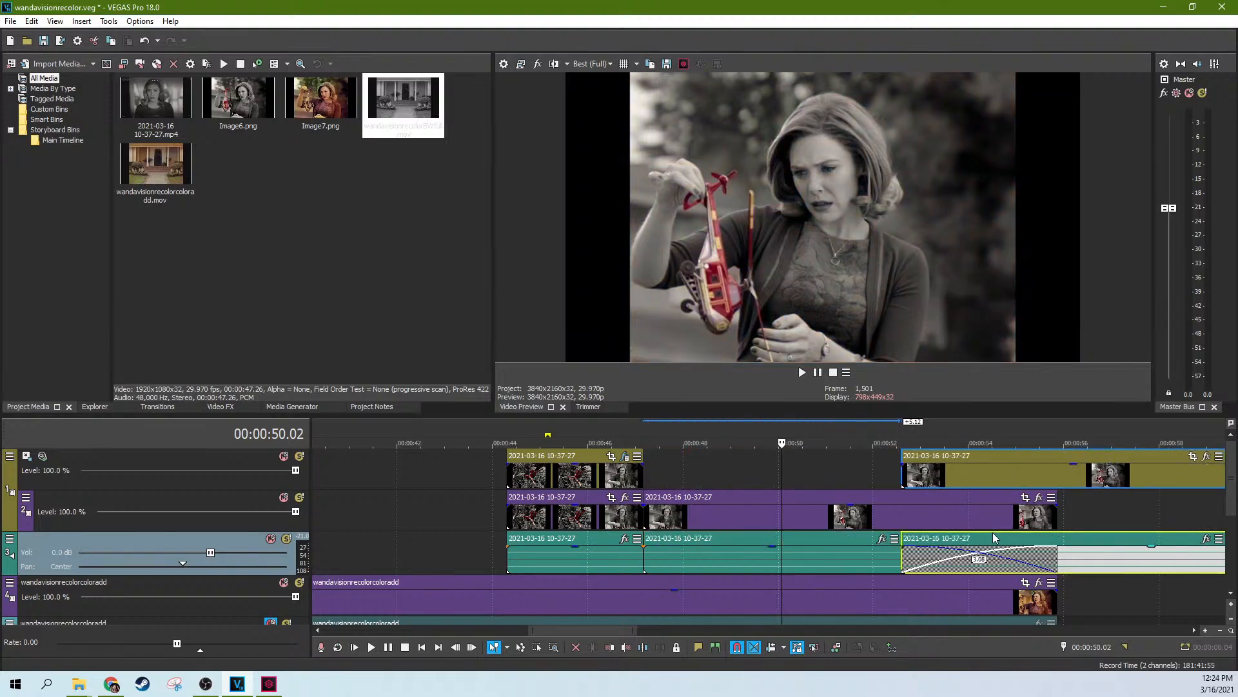
left_click(1114, 537)
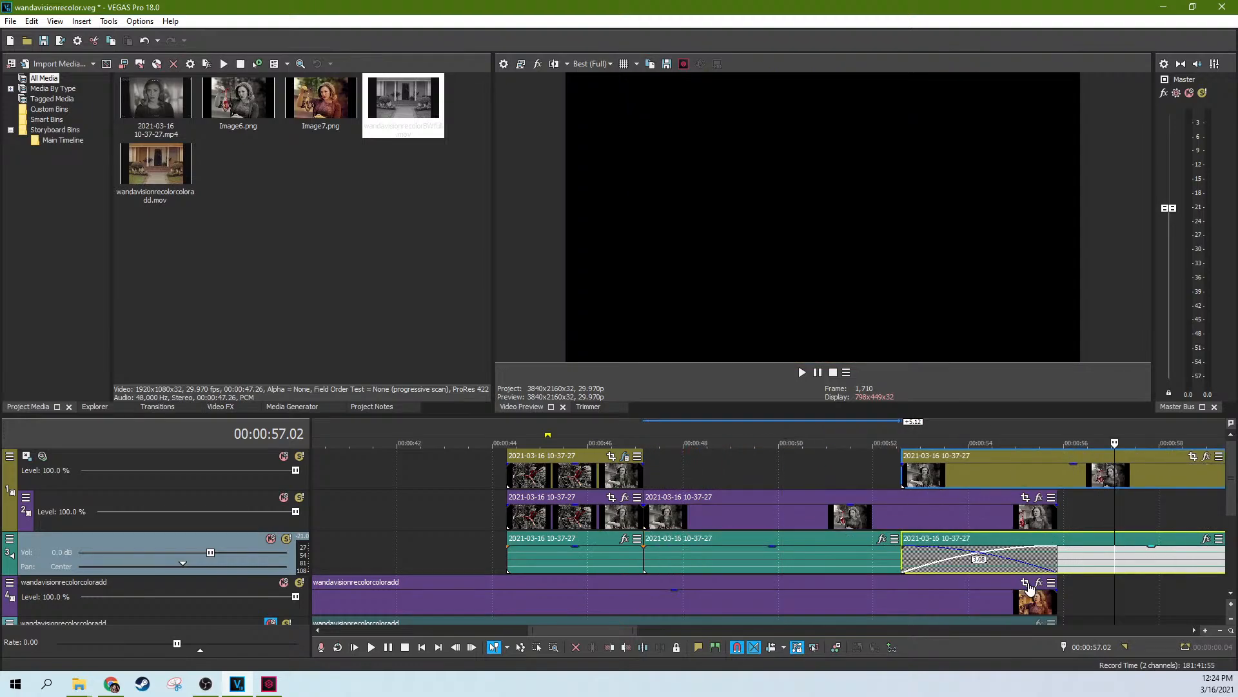
left_click(1175, 565)
key("Delete")
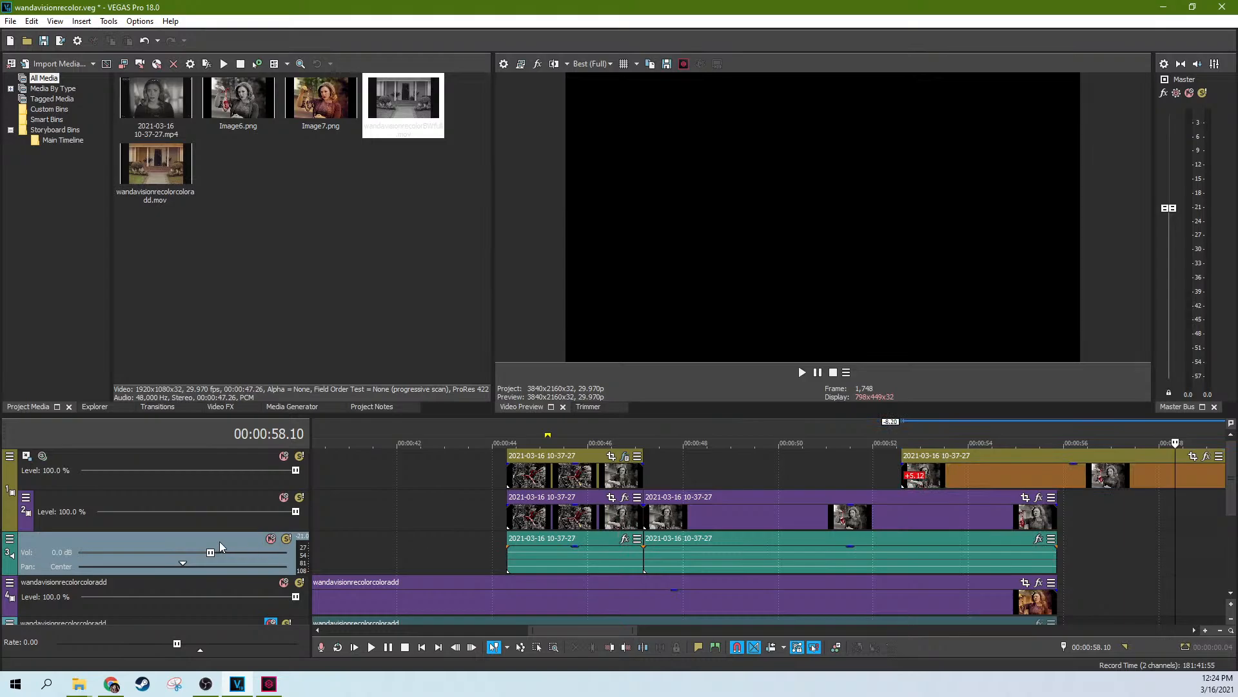
key("Delete")
Move the duplicated woman video back into alignment above its original, directly after the helicopter clip, and save the project
left_click_drag(983, 458, 724, 468)
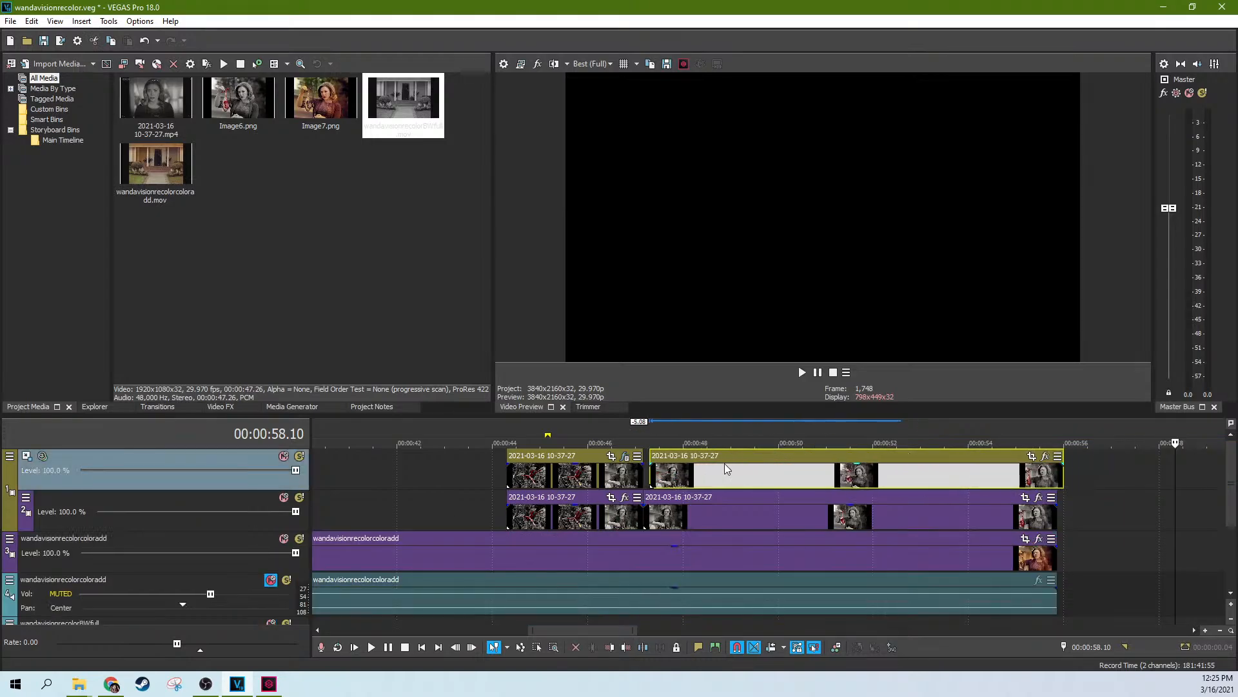
left_click(776, 478)
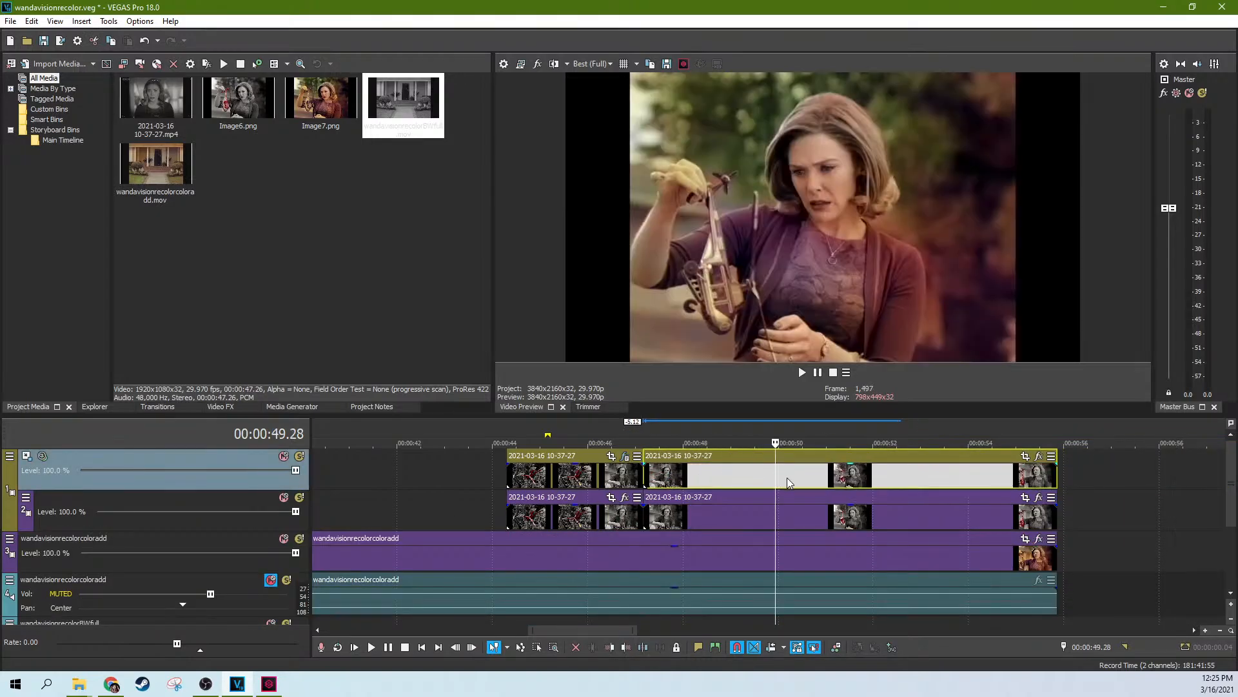
left_click_drag(846, 489, 845, 455)
left_click(848, 471)
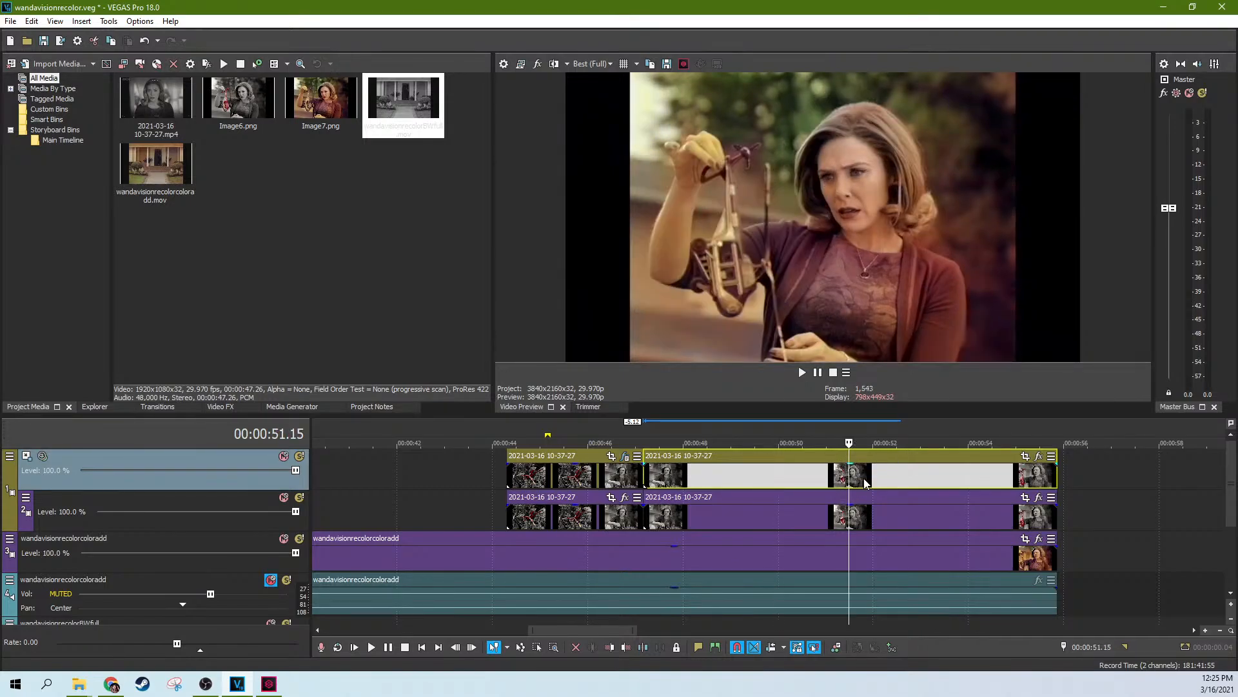
scroll(864, 483, "down", 5)
scroll(864, 483, "up", 3)
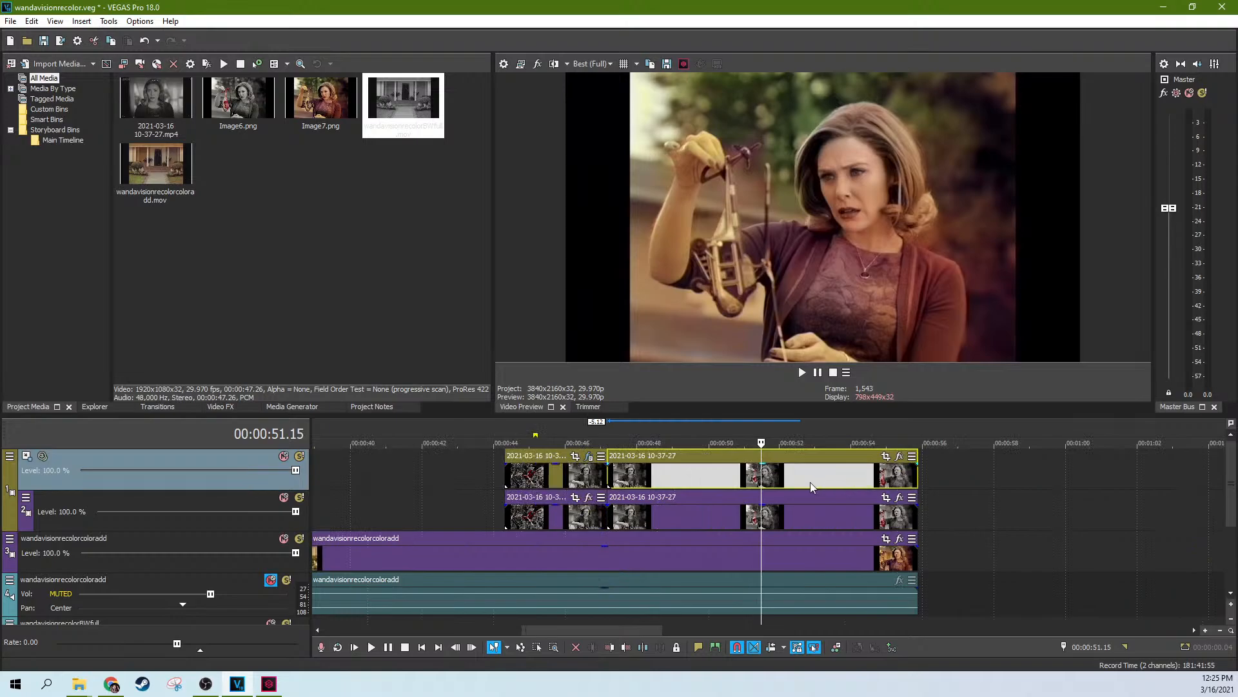
mouse_move(810, 481)
left_mouse_down()
mouse_move(1140, 463)
mouse_move(795, 462)
mouse_move(987, 467)
mouse_move(808, 478)
left_mouse_up()
key("ctrl+s")
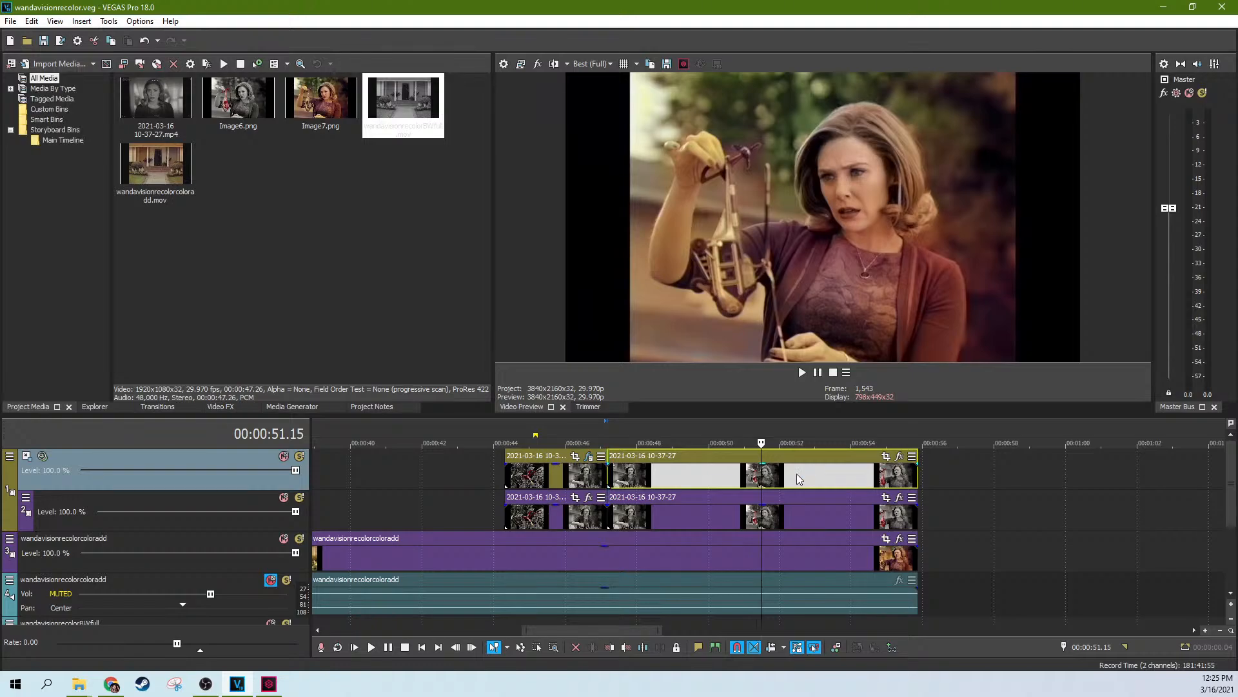
Check the mask track's compositing mode and view the woman shot at 00:00:51.12 and 00:00:50.21
key("Left")
key("Left")
key("Left")
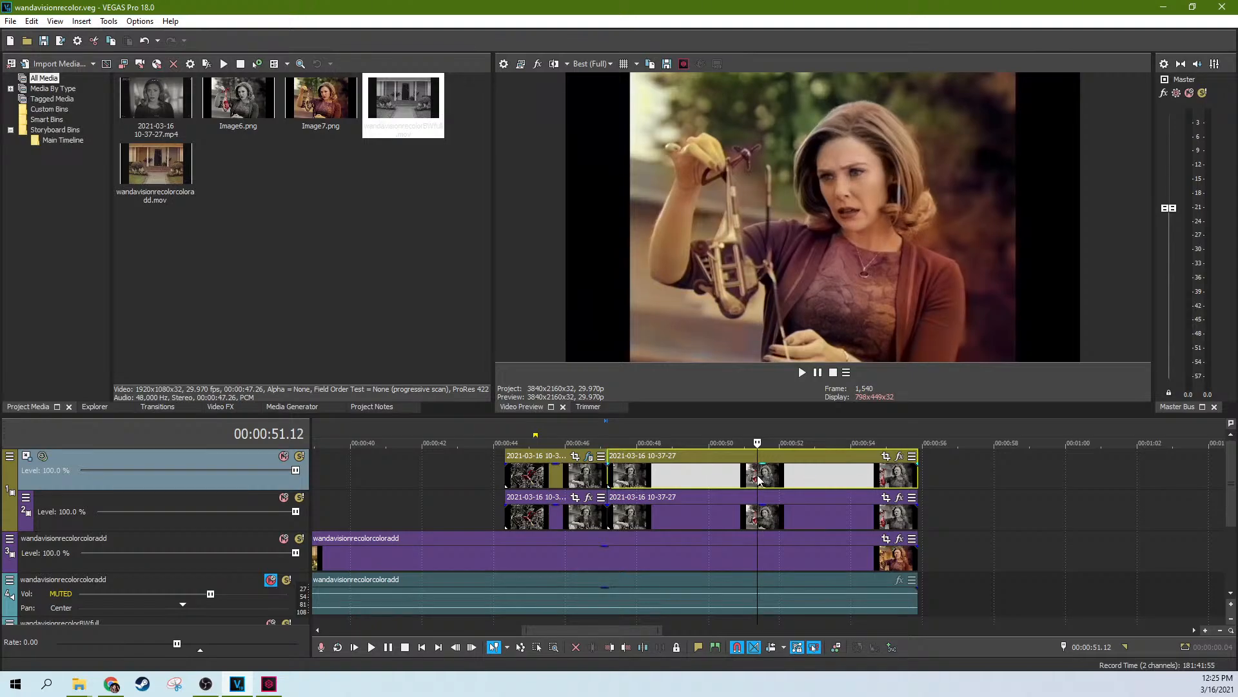
left_click(10, 456)
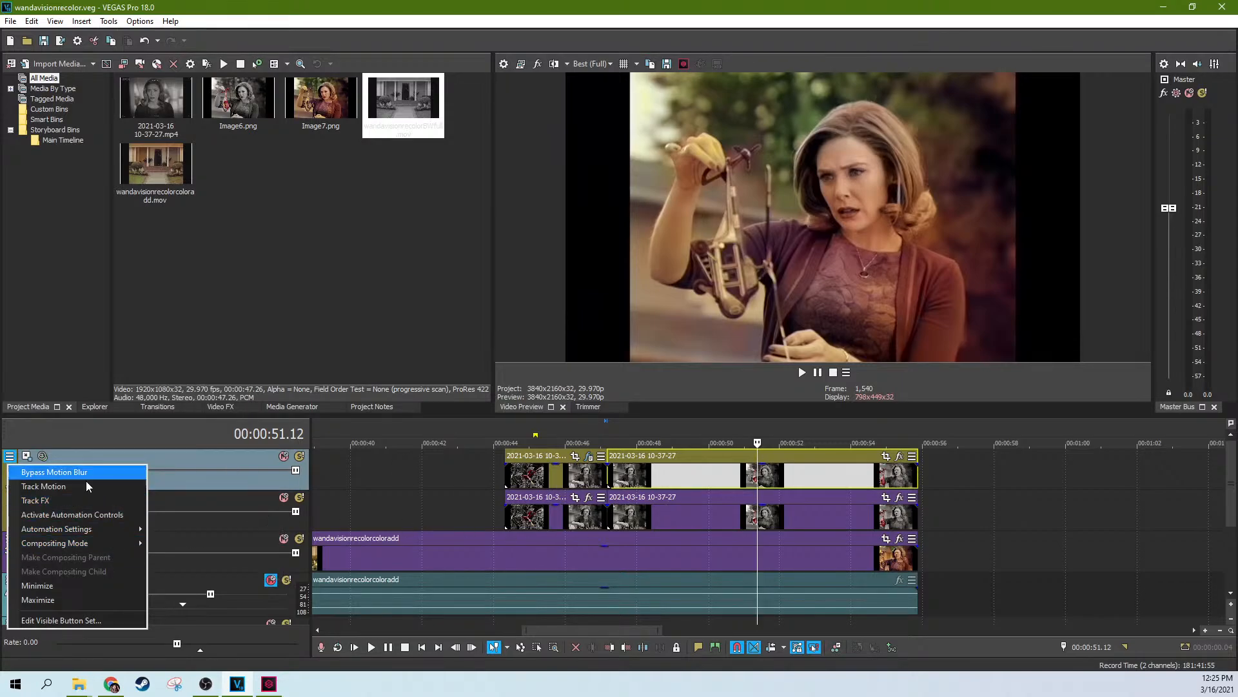
mouse_move(95, 552)
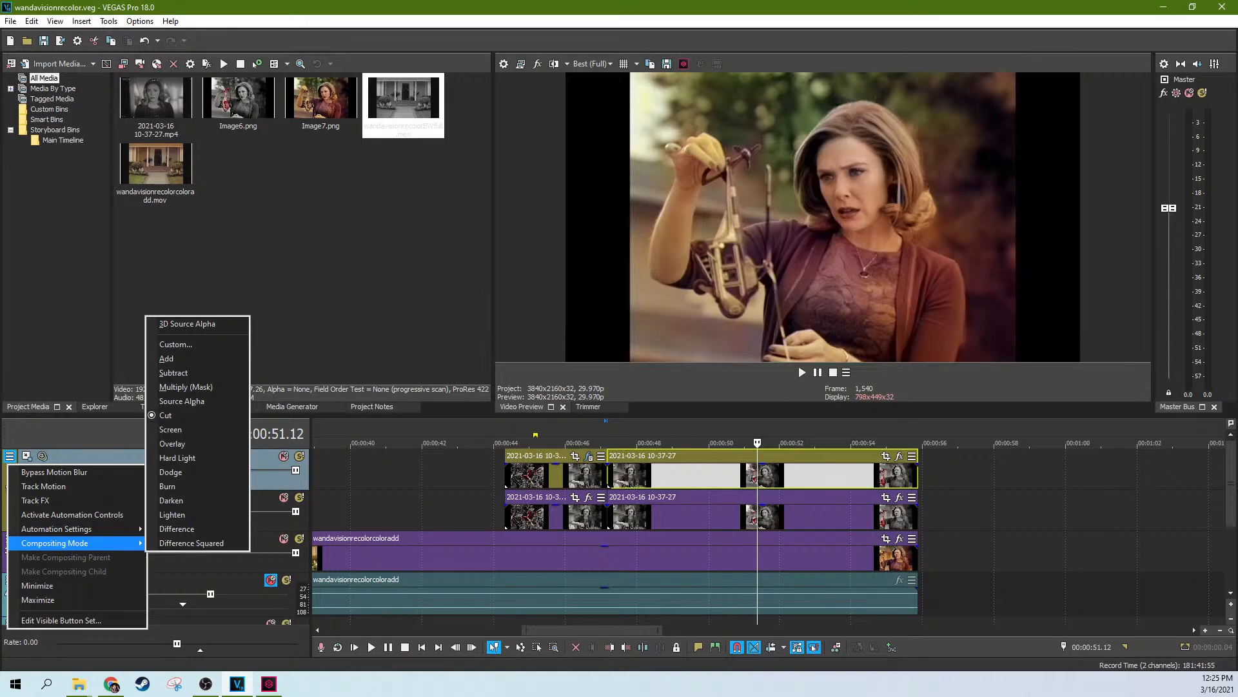
left_click(734, 475)
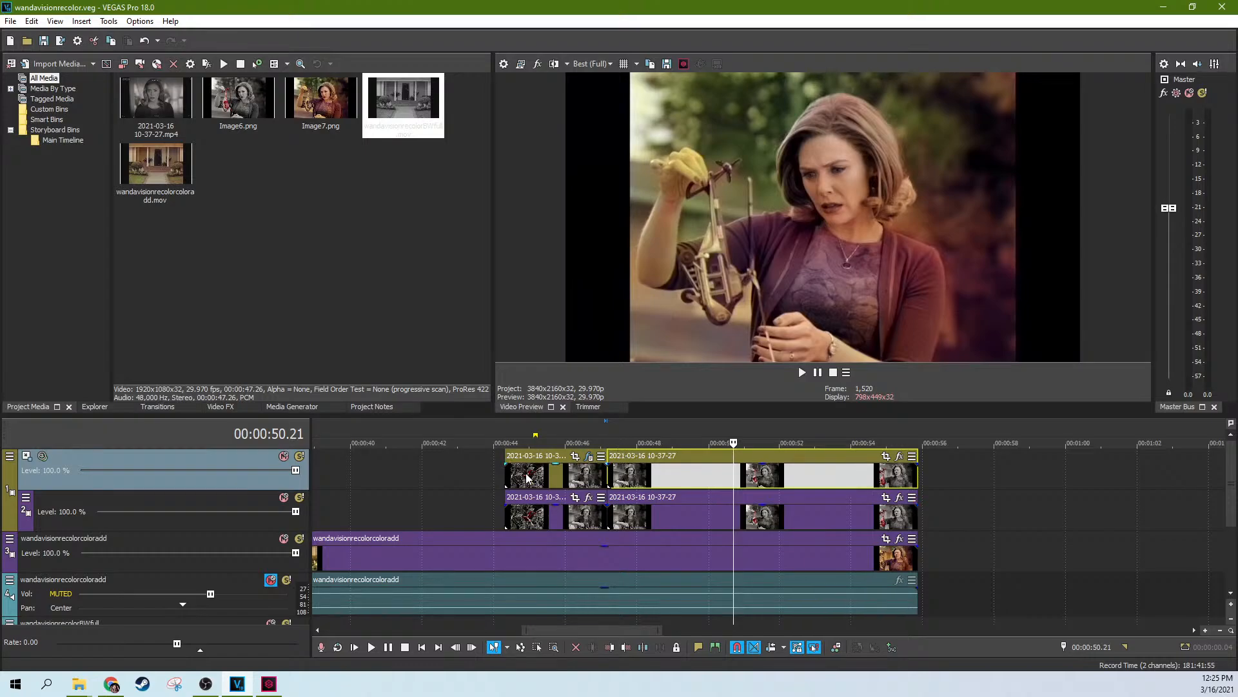
Set the mask track's compositing mode to Source Alpha, view the woman shot at 00:00:51.10, and save the project
left_click(10, 457)
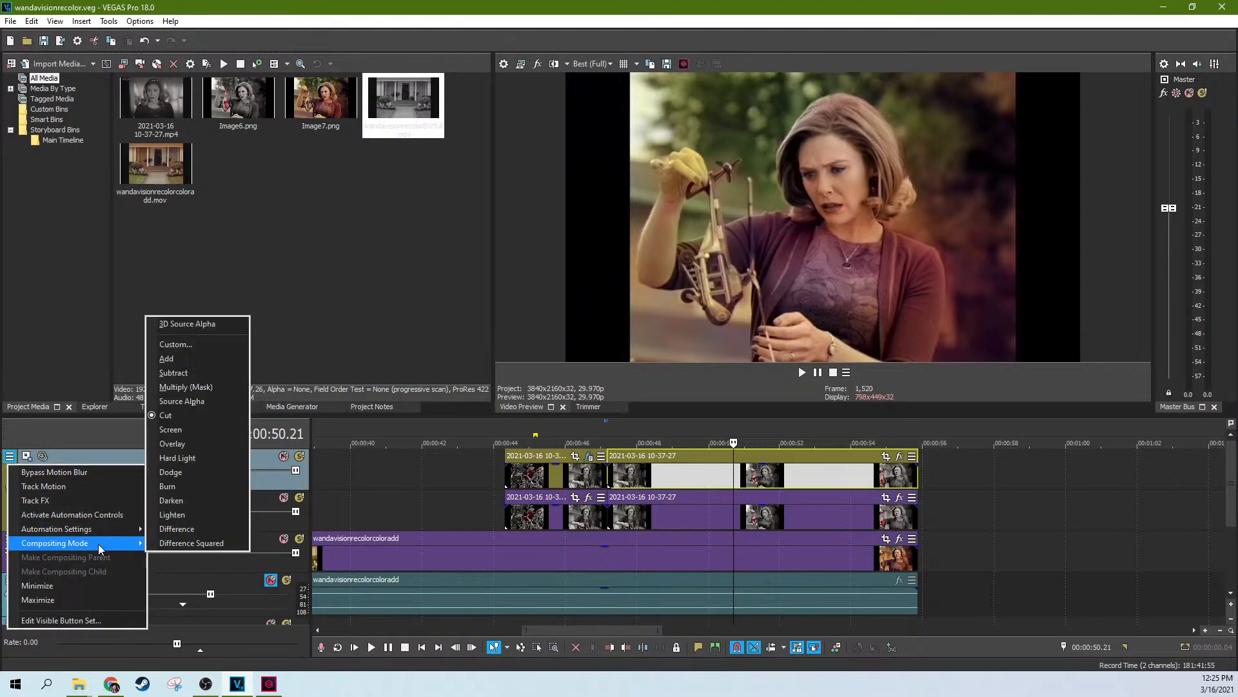
left_click(196, 404)
left_click(755, 475)
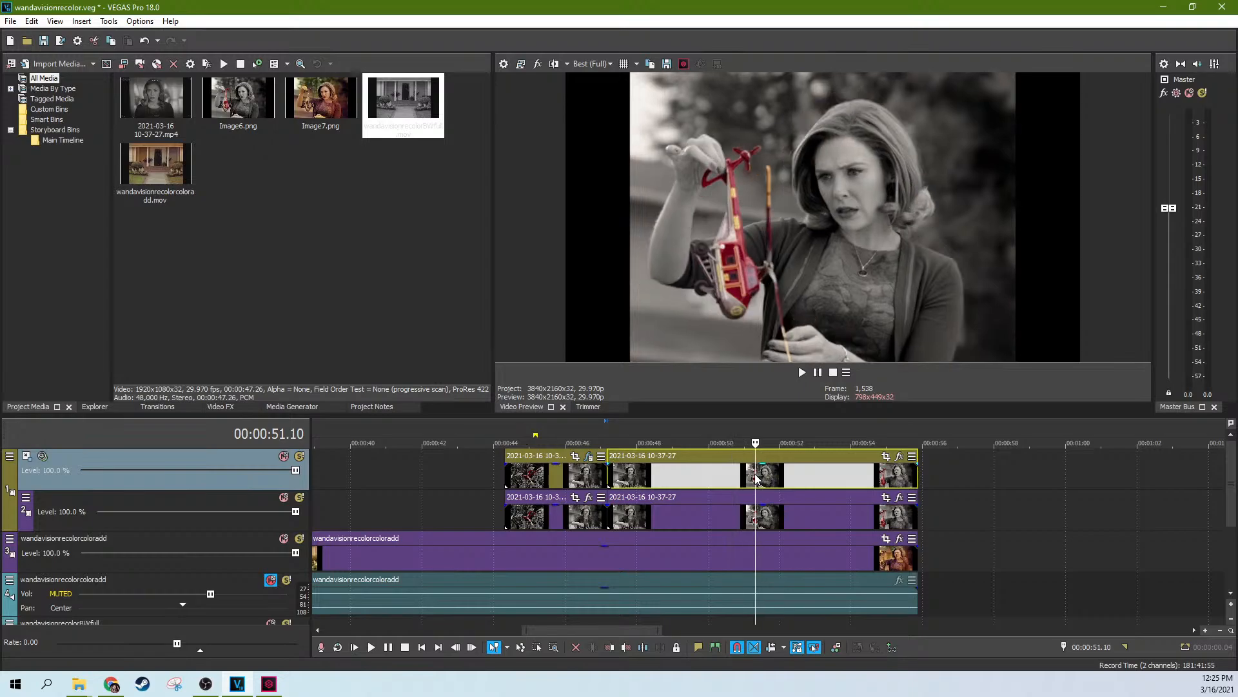
key("ctrl+s")
Apply the default Bézier Masking effect to the upper woman clip and fit its rectangular mask around the helicopter, about 0.258 wide and 0.854 high
left_click(217, 406)
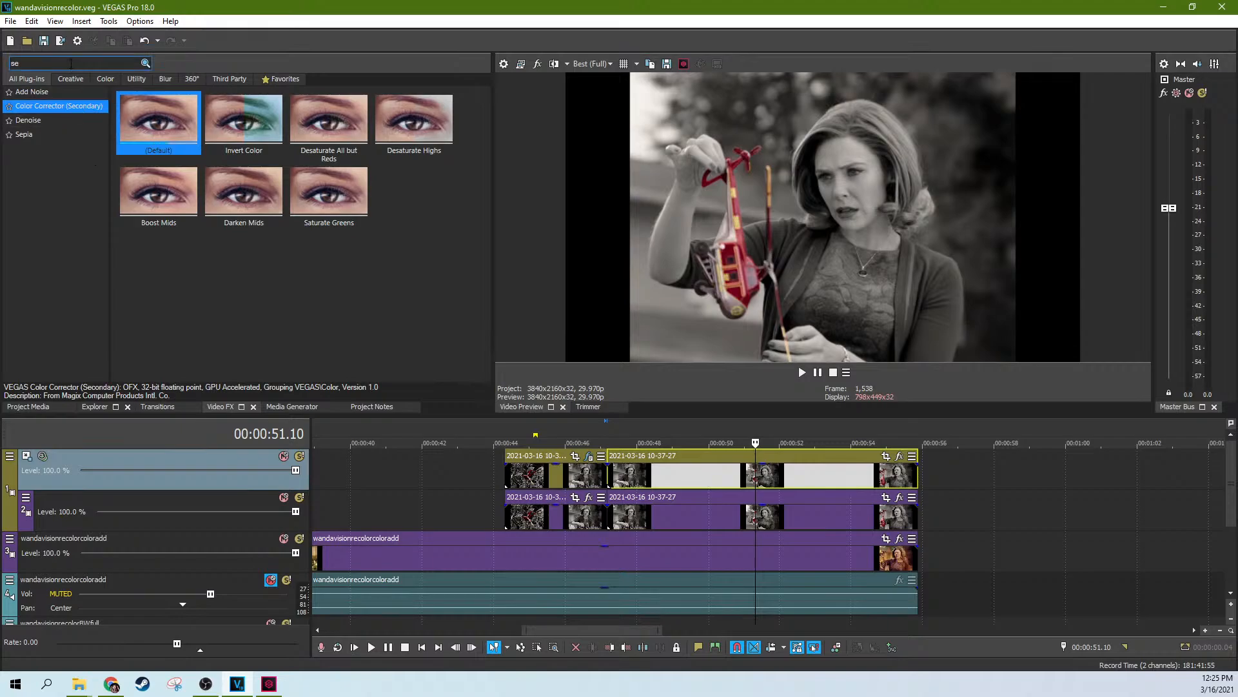
key("BackSpace")
key("BackSpace")
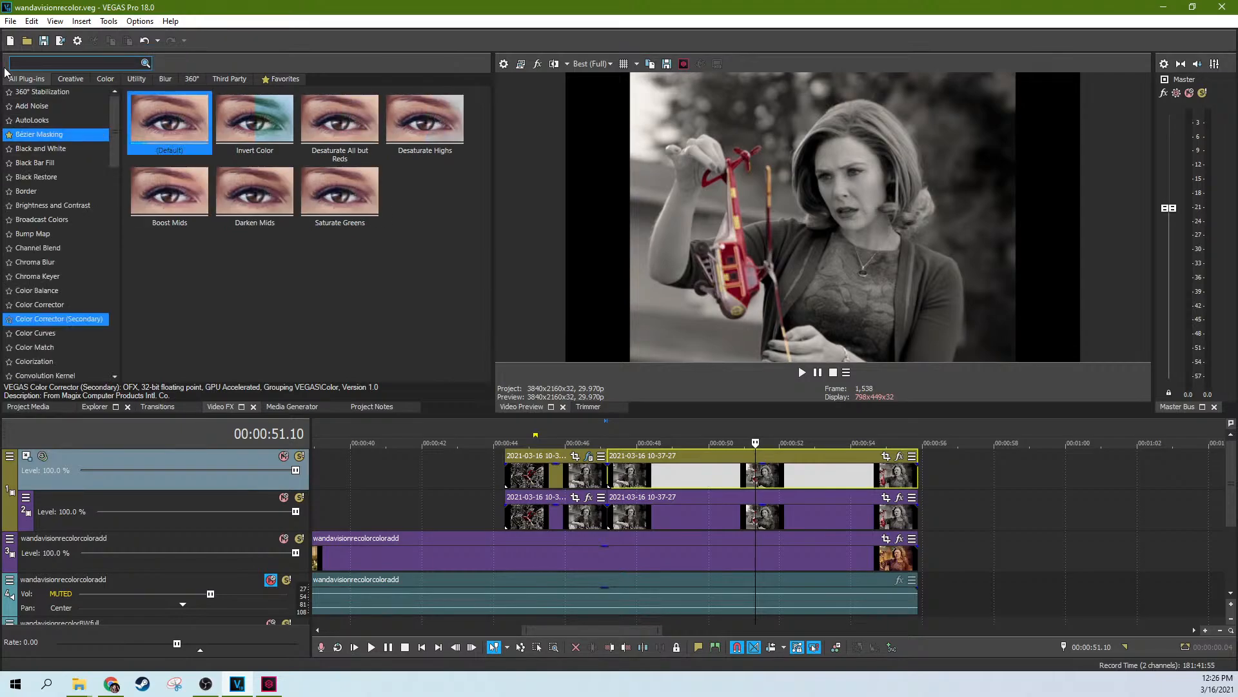
left_click(43, 135)
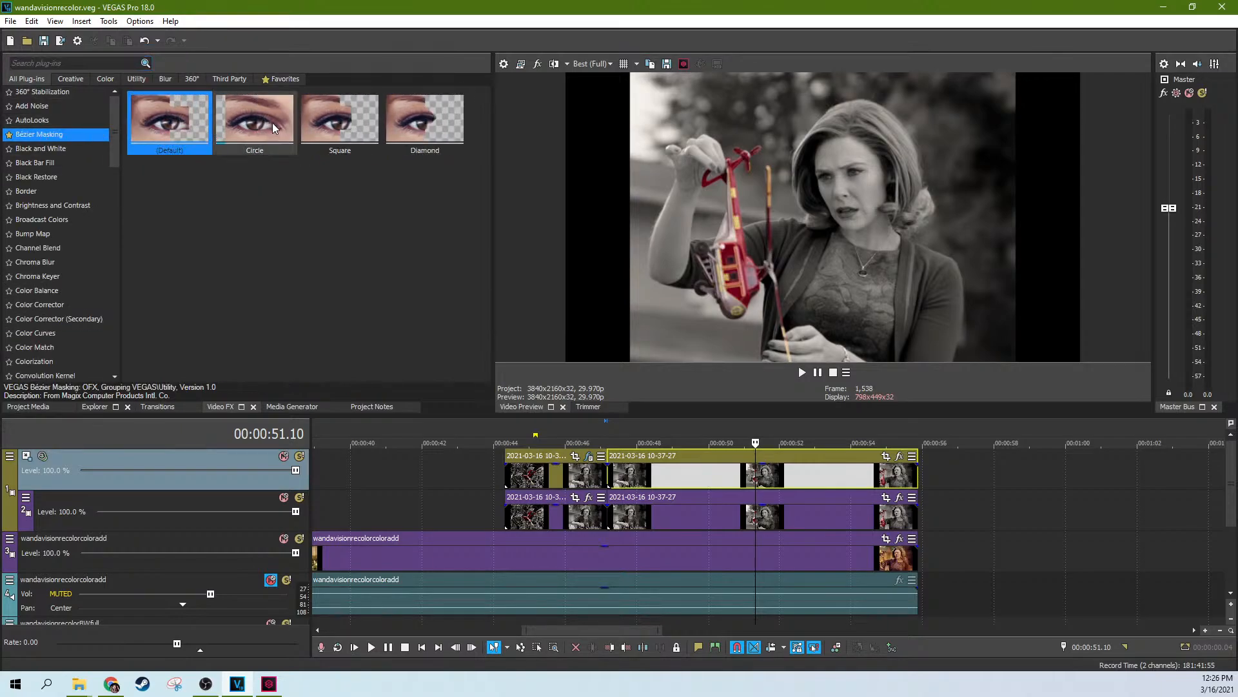
left_click(308, 122)
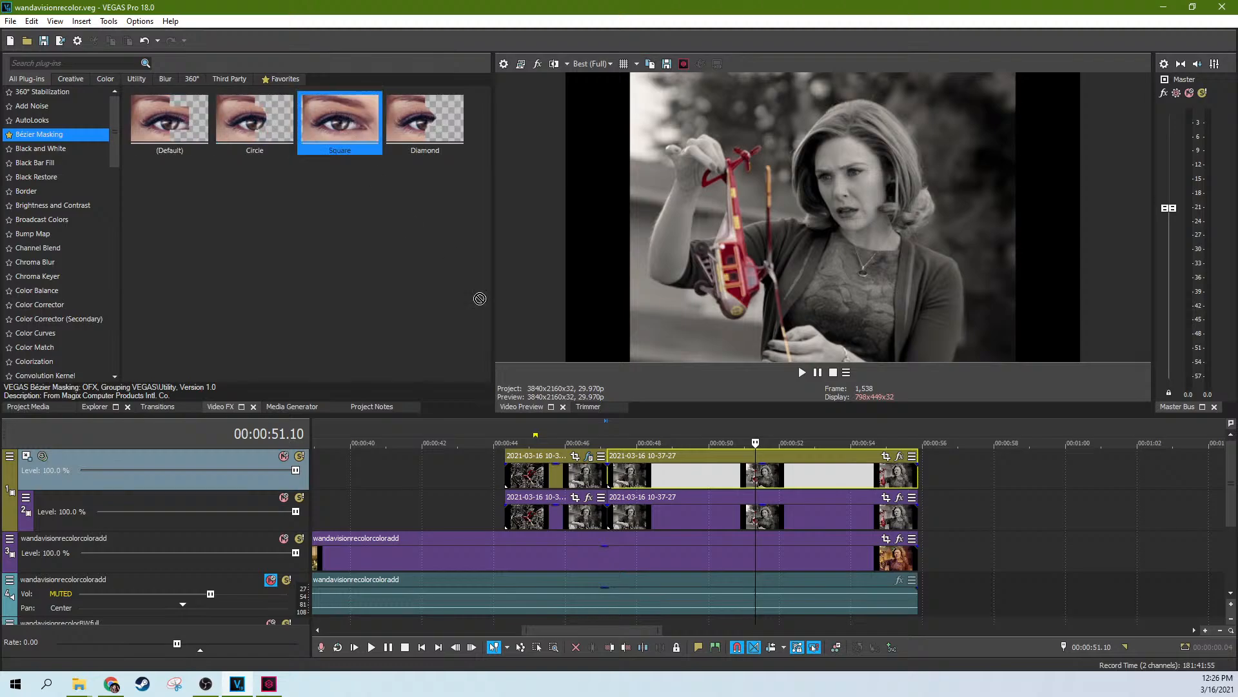
left_click_drag(417, 263, 338, 119)
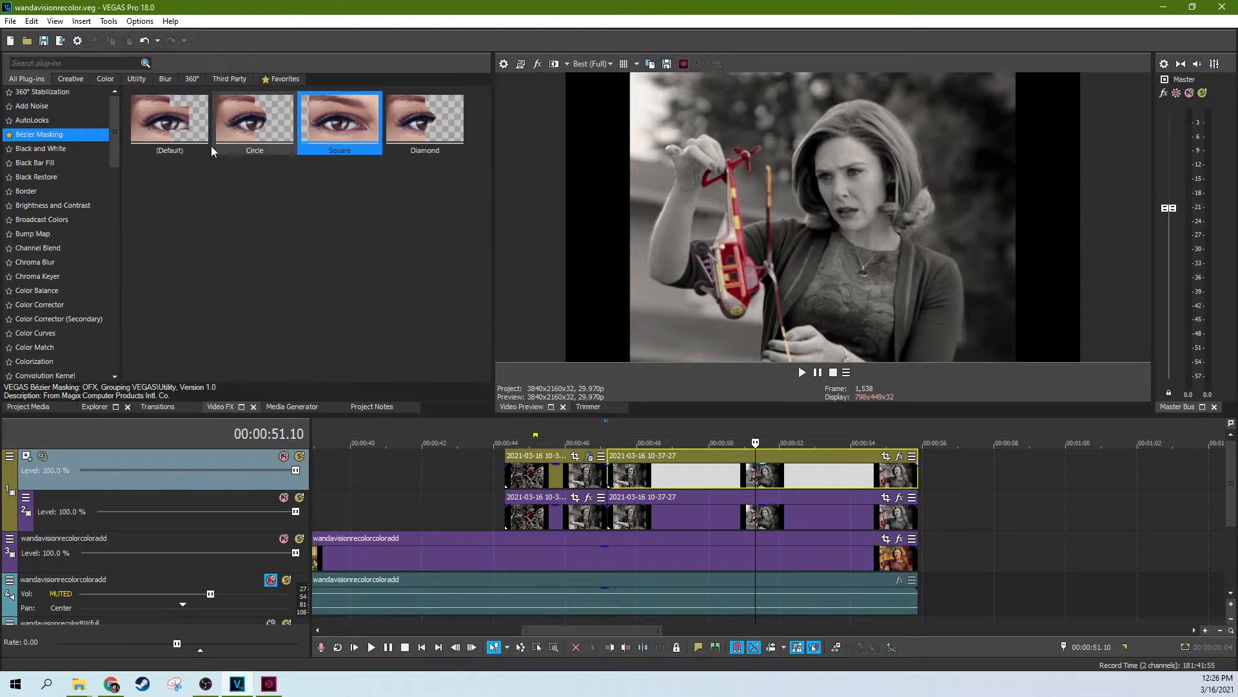
left_click_drag(169, 128, 710, 483)
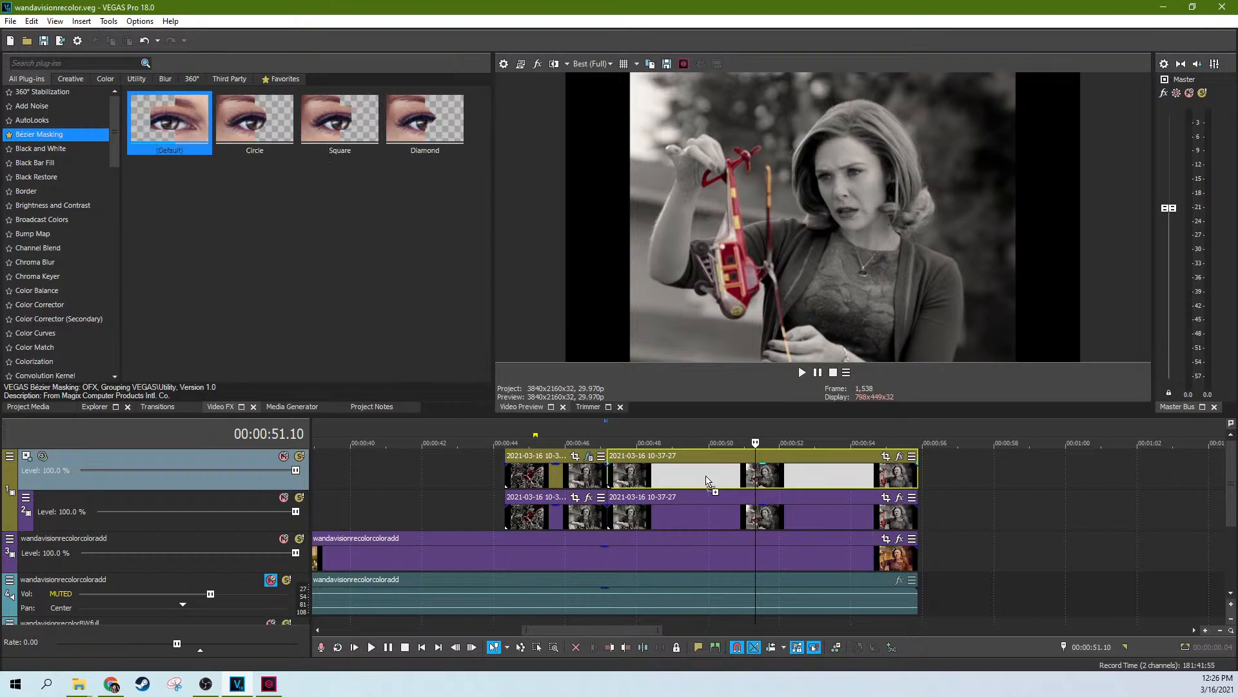
left_click_drag(691, 221, 671, 253)
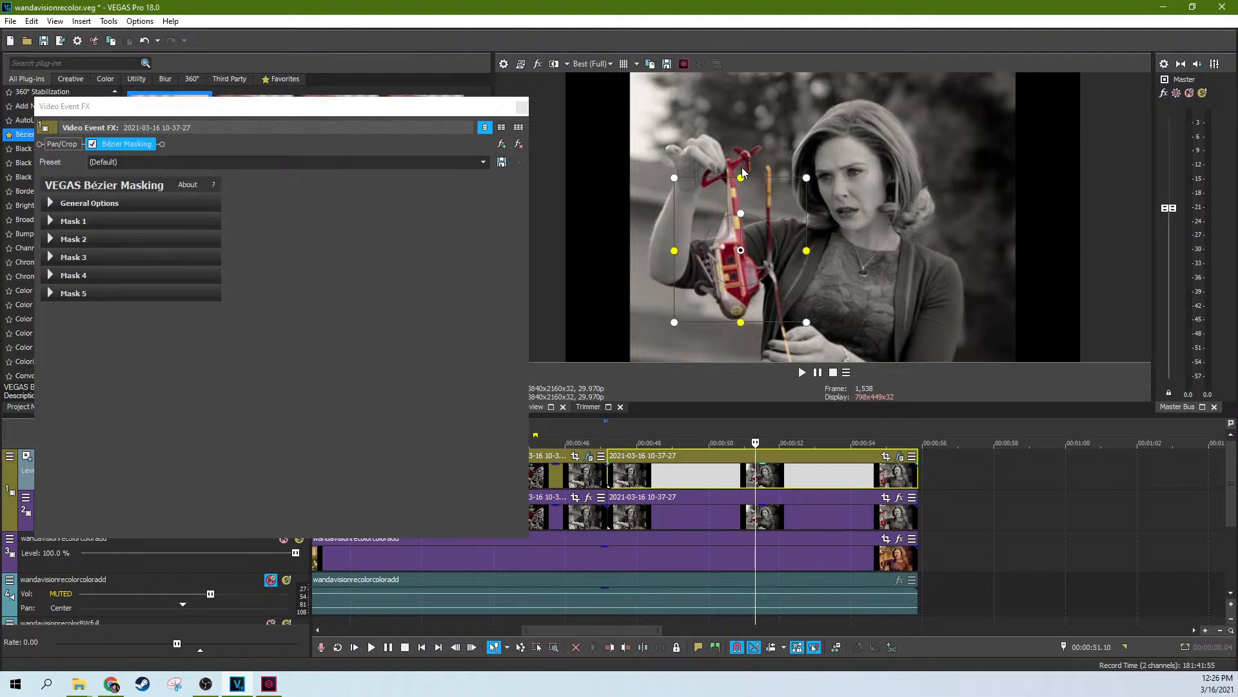
left_click_drag(744, 173, 741, 124)
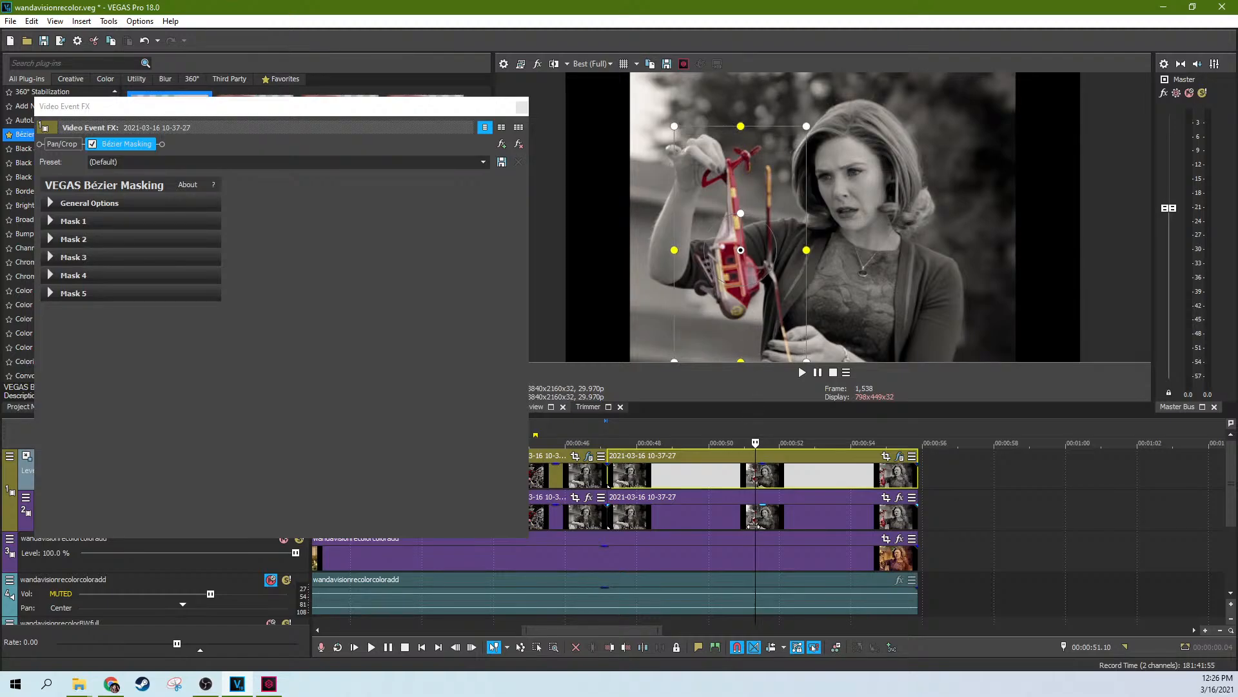
Animate Mask 1's location from the start of the clip and move the mask down over the helicopter, to about 0.368, -0.077
left_click(607, 483)
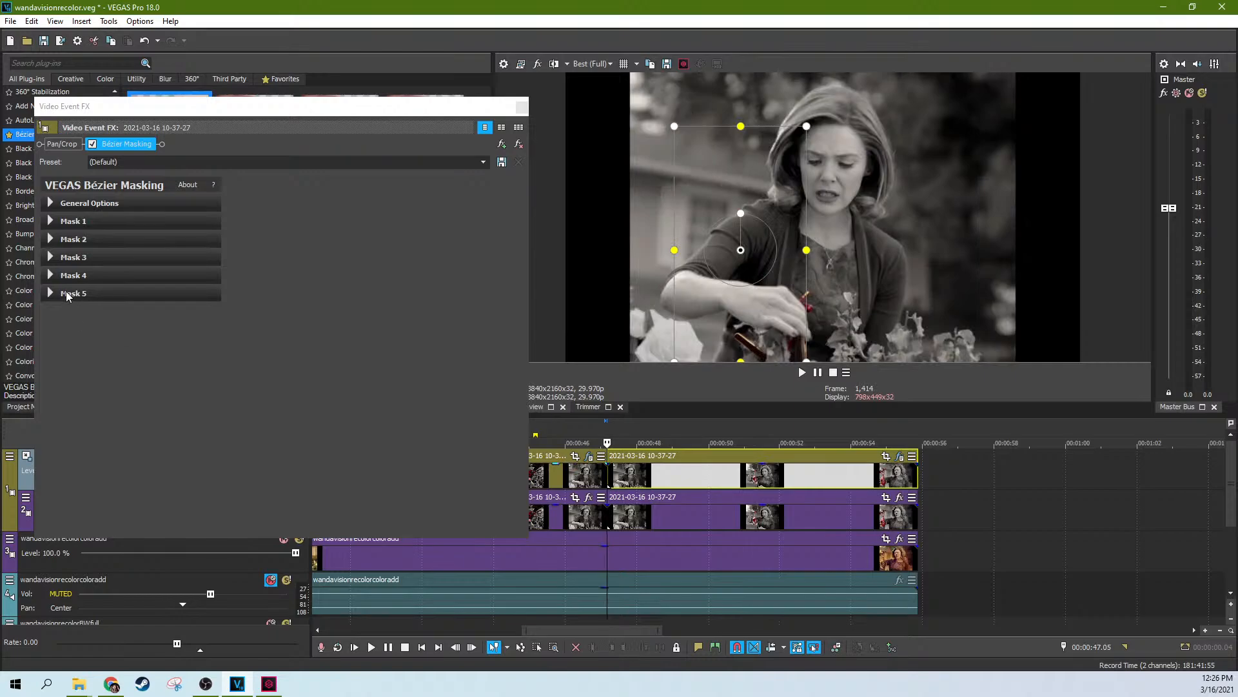
left_click(49, 202)
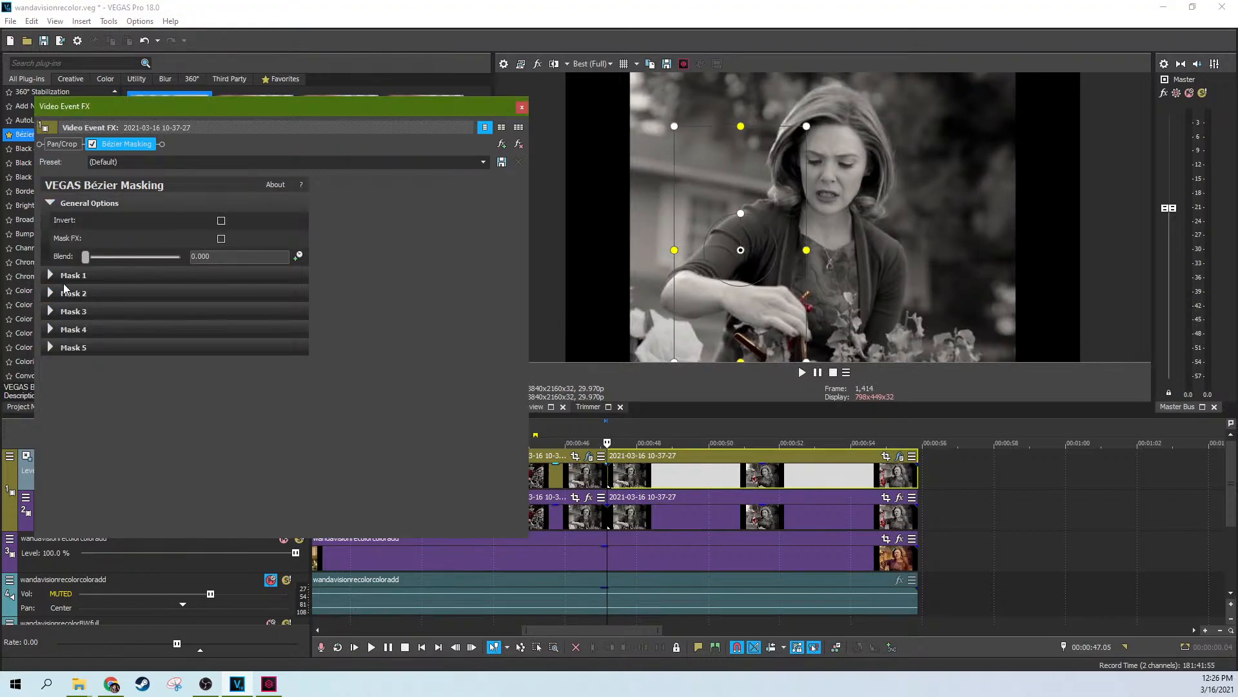
left_click(51, 276)
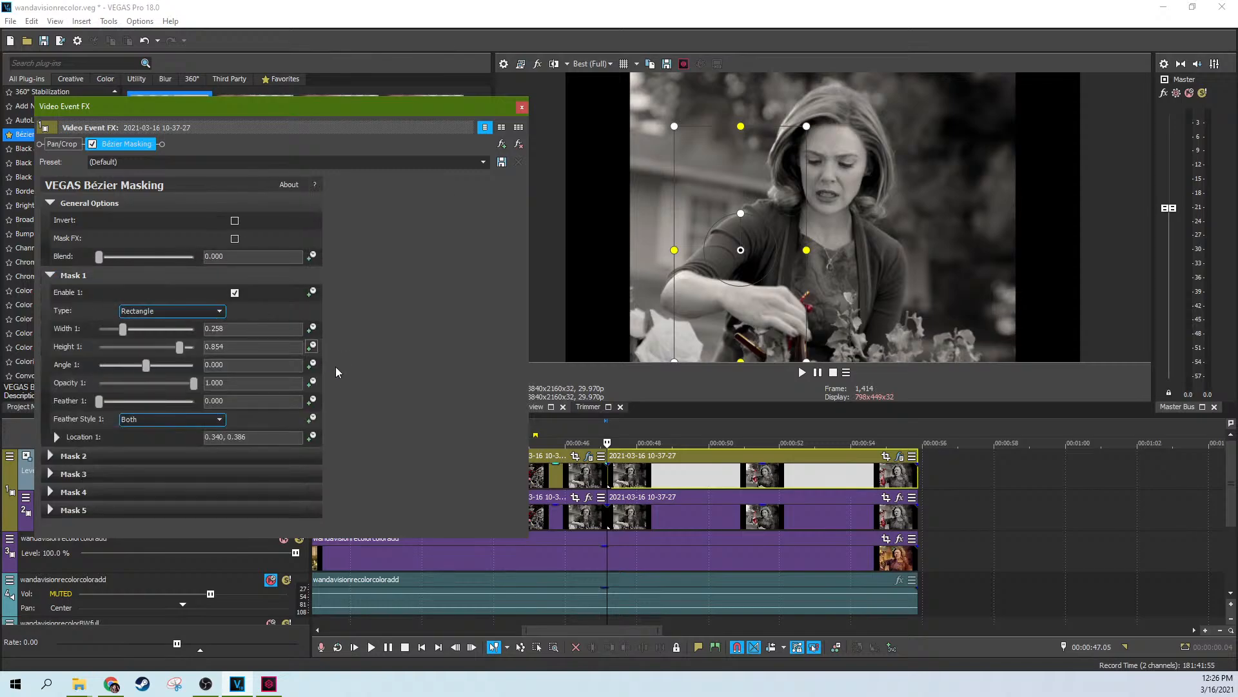
left_click(312, 437)
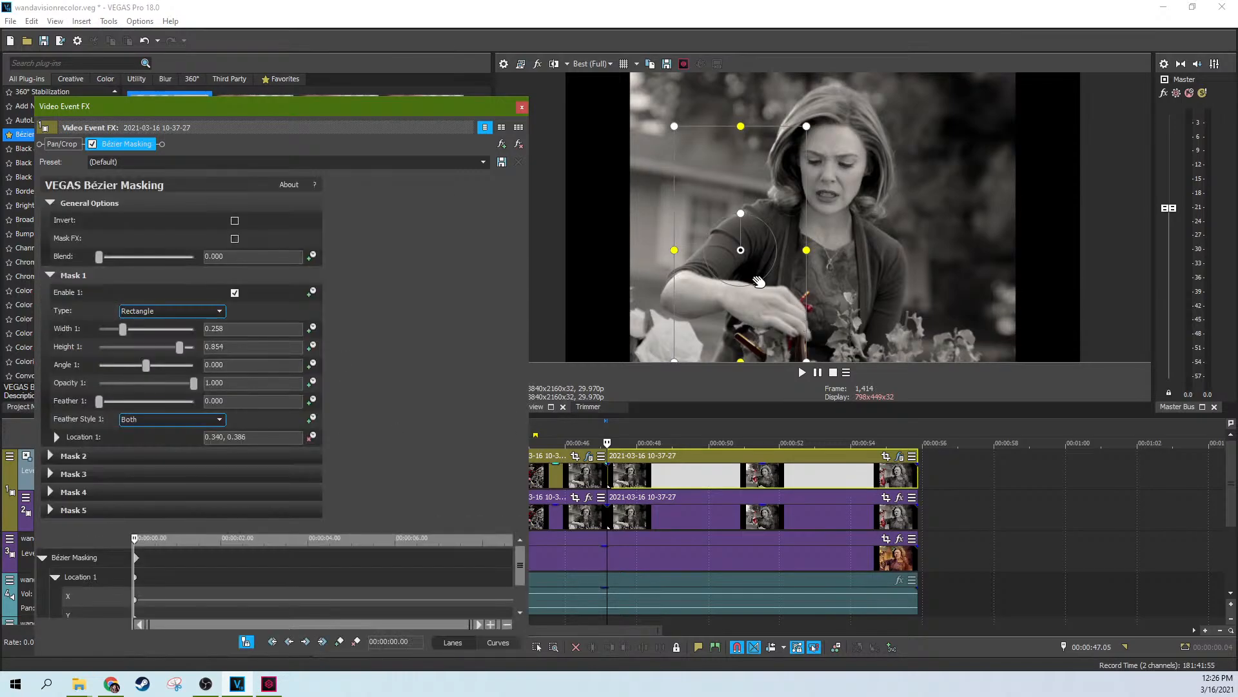
left_click_drag(751, 282, 754, 363)
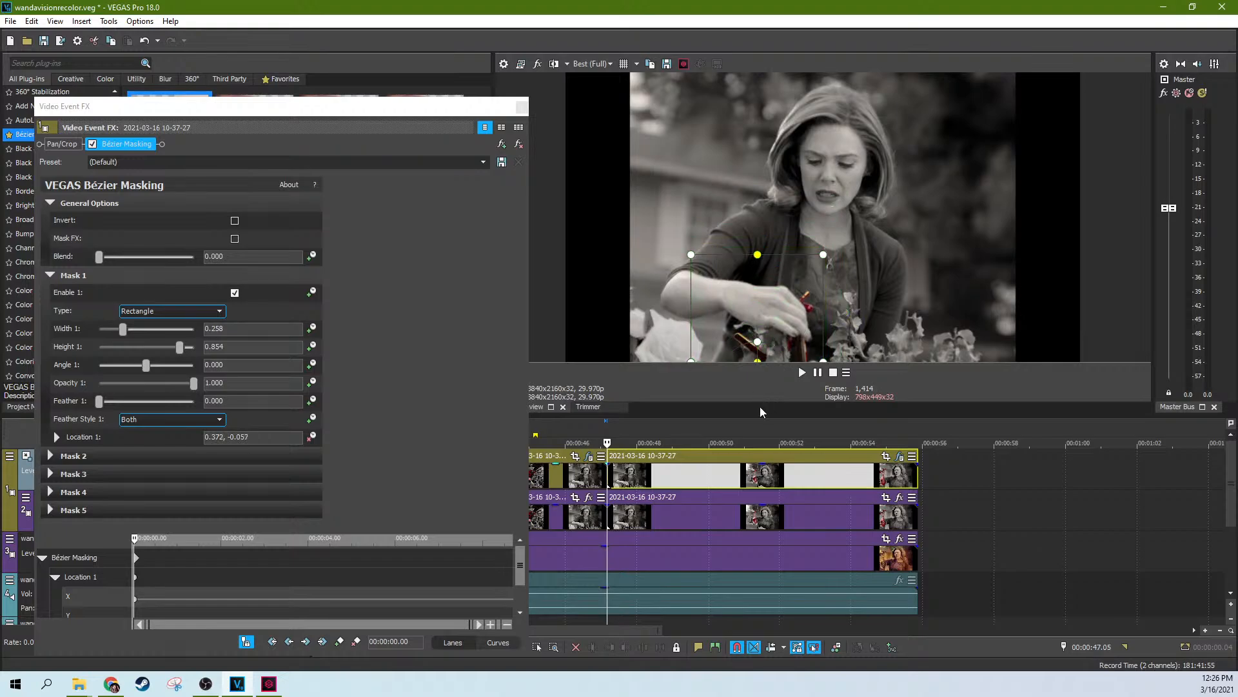
Find where the helicopter rises and keyframe the mask over it at 00:00:48.16, at about location 0.419, 0.117
left_click(630, 472)
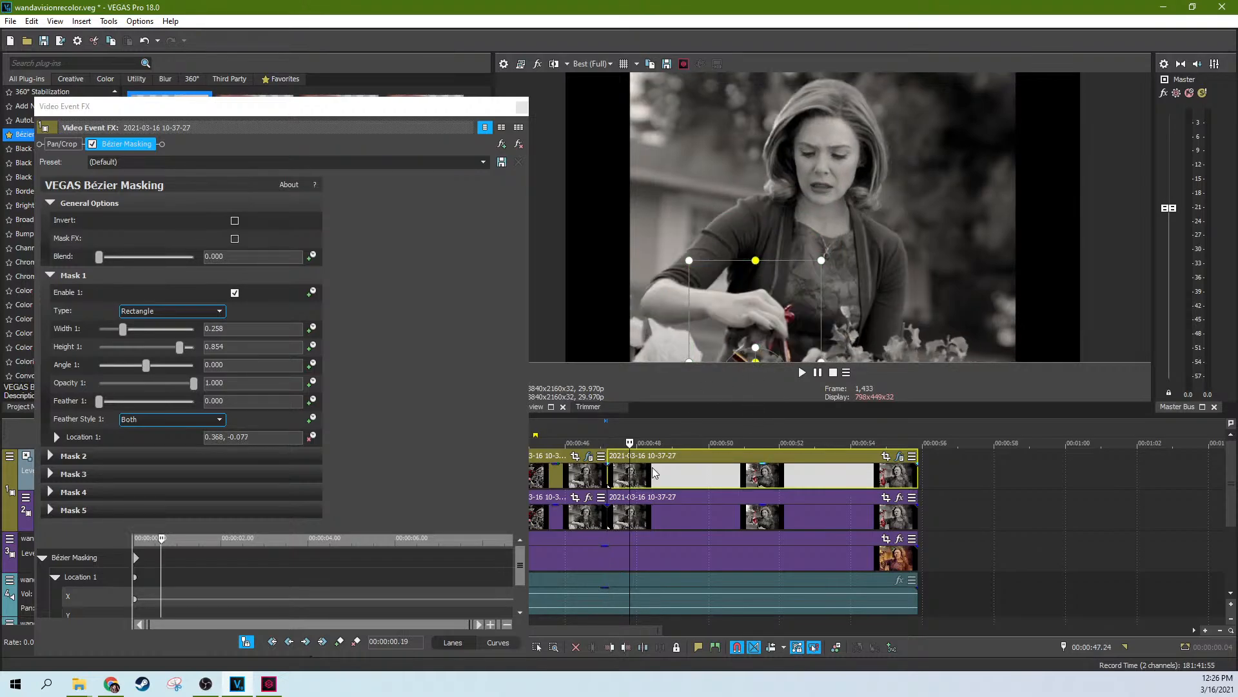
left_click(658, 472)
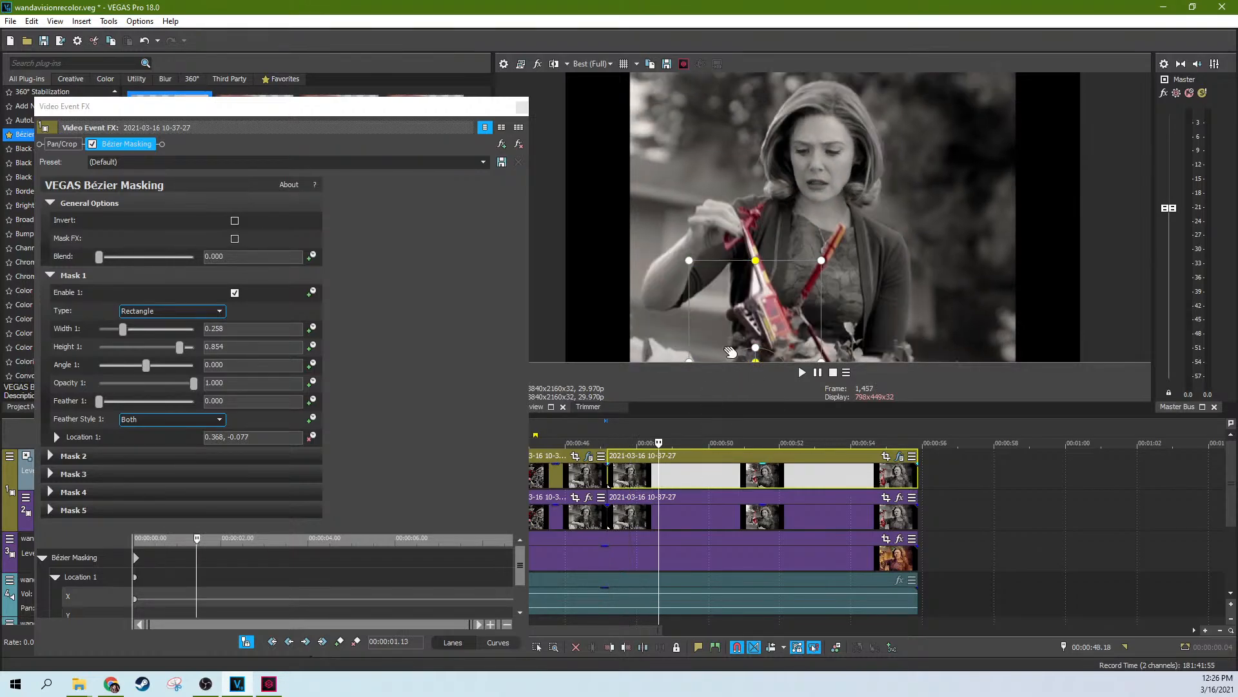
left_click(645, 476)
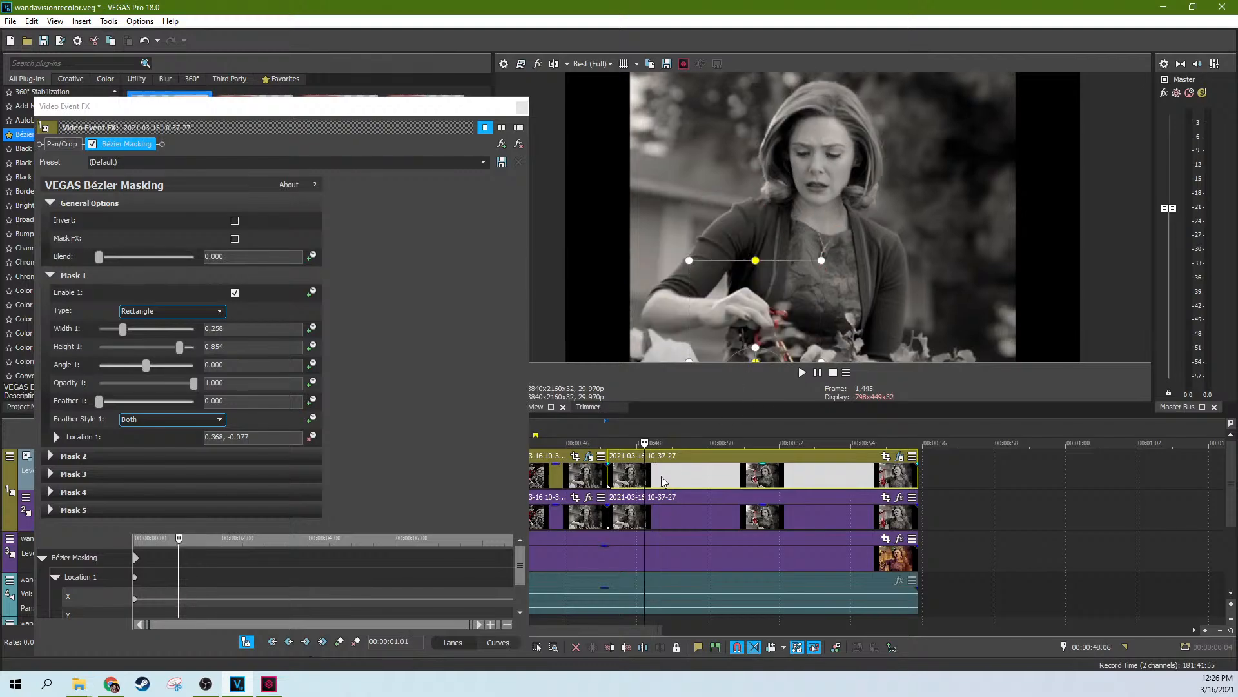
scroll(775, 485, "up", 3)
left_click(775, 485)
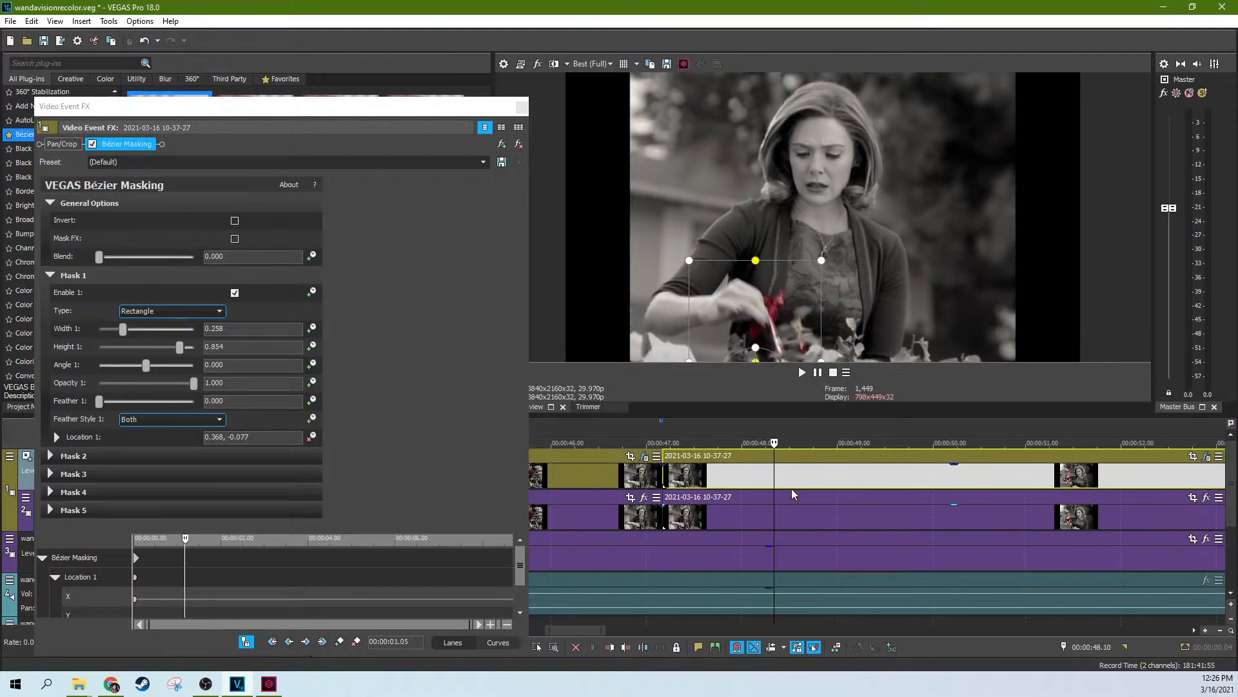
left_click(793, 495)
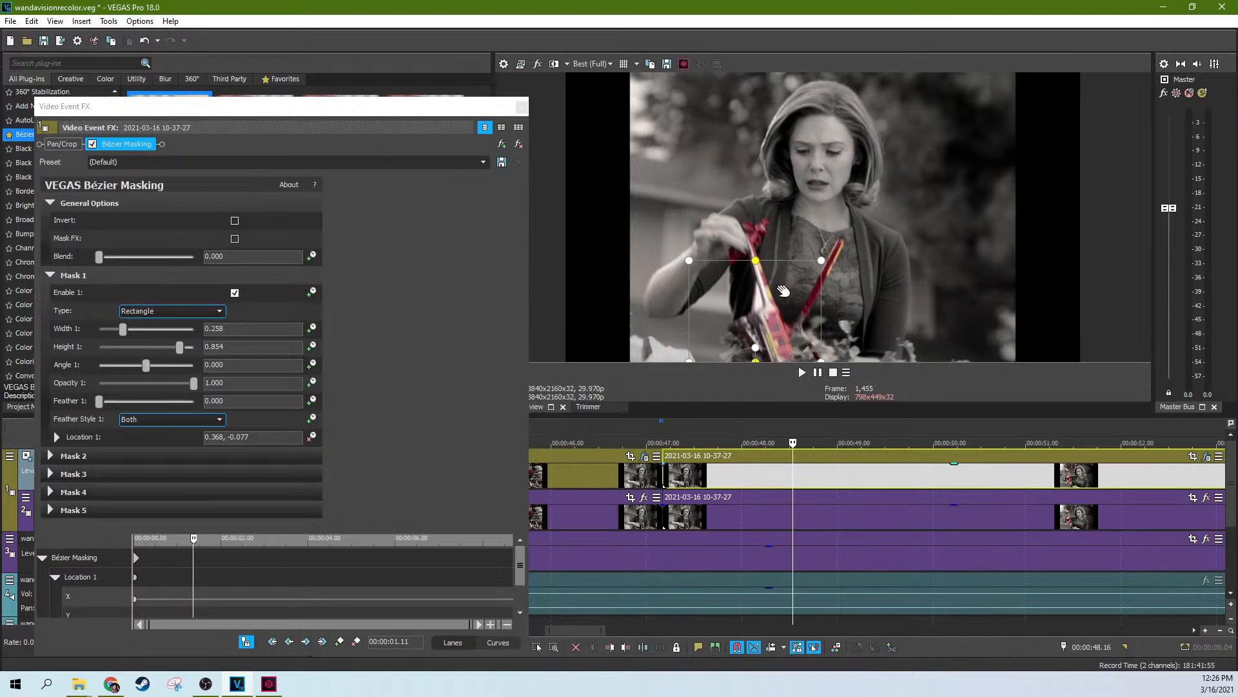
left_click_drag(783, 291, 808, 235)
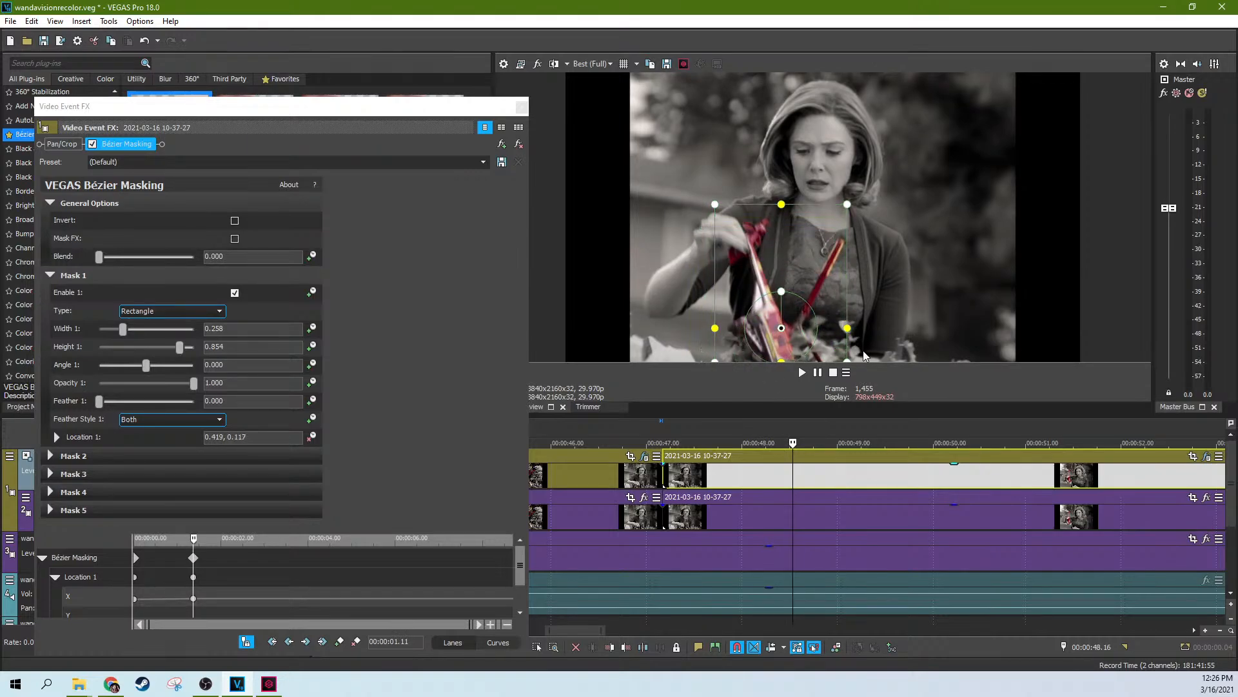
Keyframe the mask at about 0.391, 0.190 shortly after, undo its rotation, and keyframe it at about 0.351, 0.244 at 00:00:49.10
left_click(819, 471)
left_click_drag(806, 308, 795, 274)
left_click(871, 486)
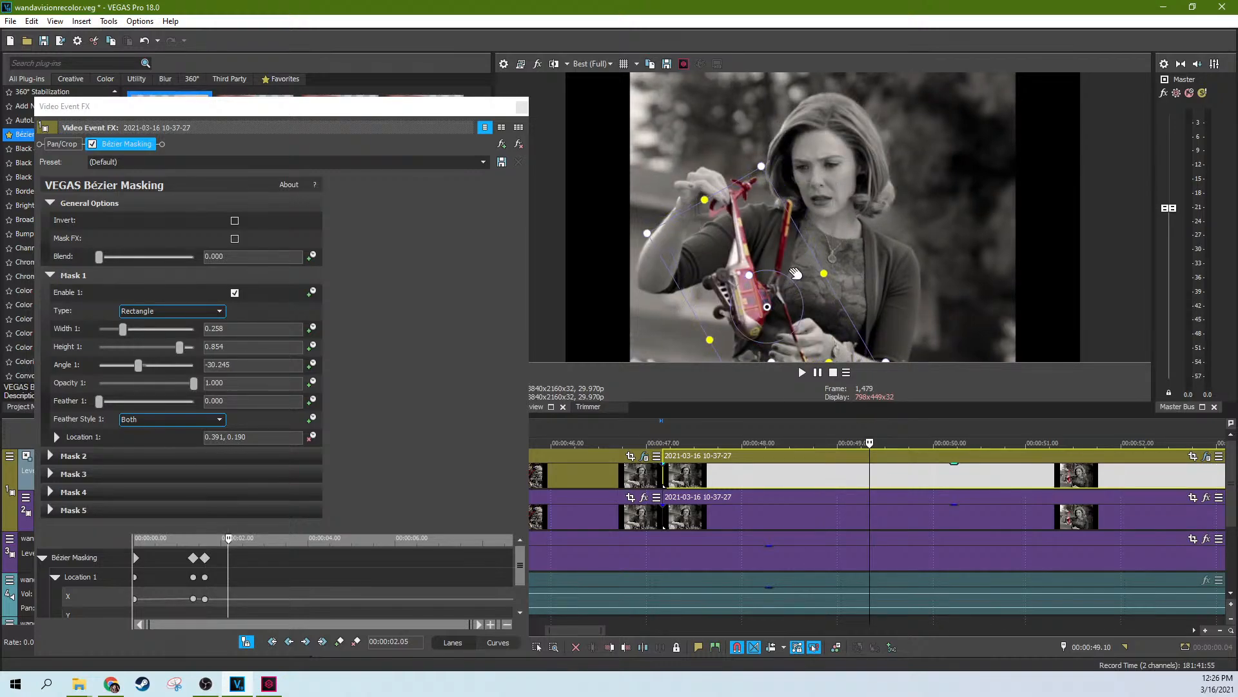
key("ctrl+z")
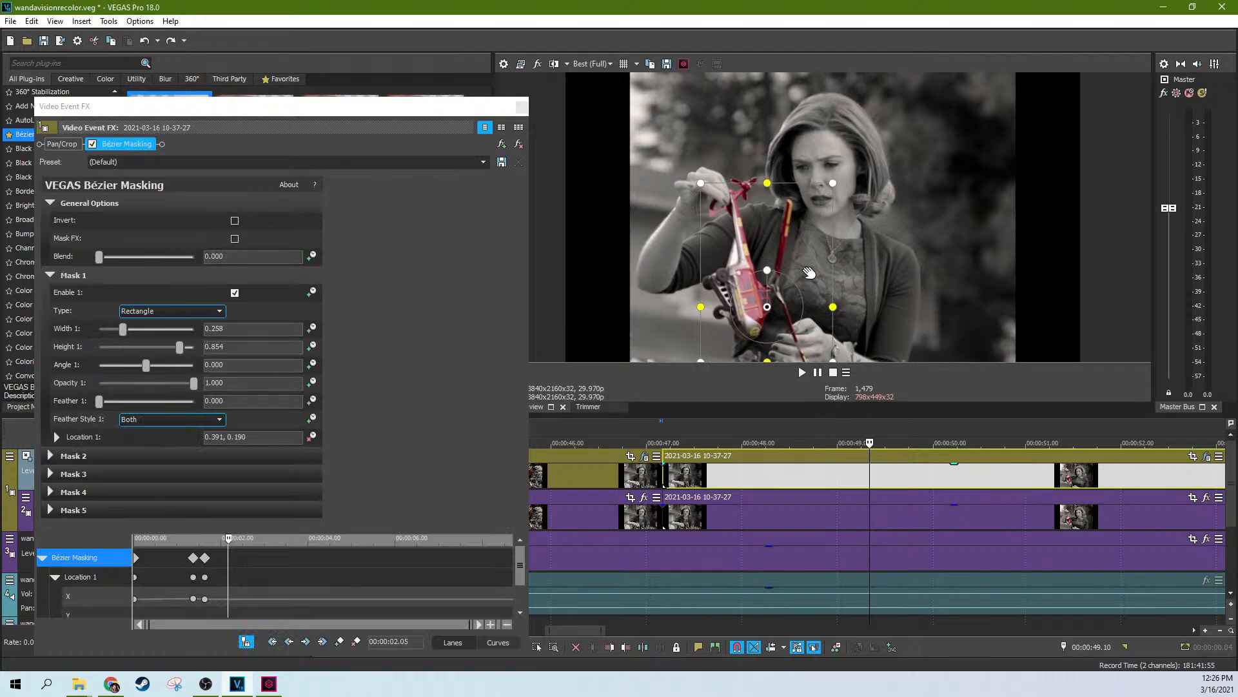
left_click_drag(809, 273, 788, 256)
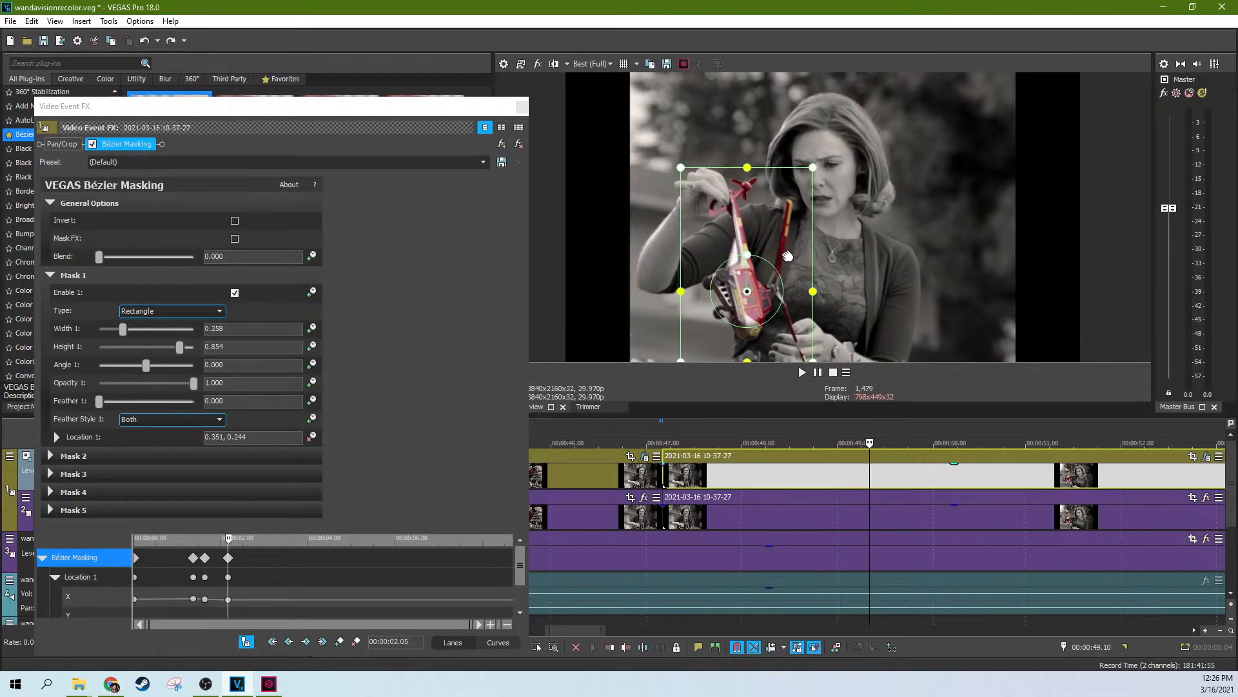
Keyframe the mask over the helicopter at 00:00:49.23 and 00:00:50.08, at about locations 0.308, 0.255 and 0.302, 0.253
left_click(910, 481)
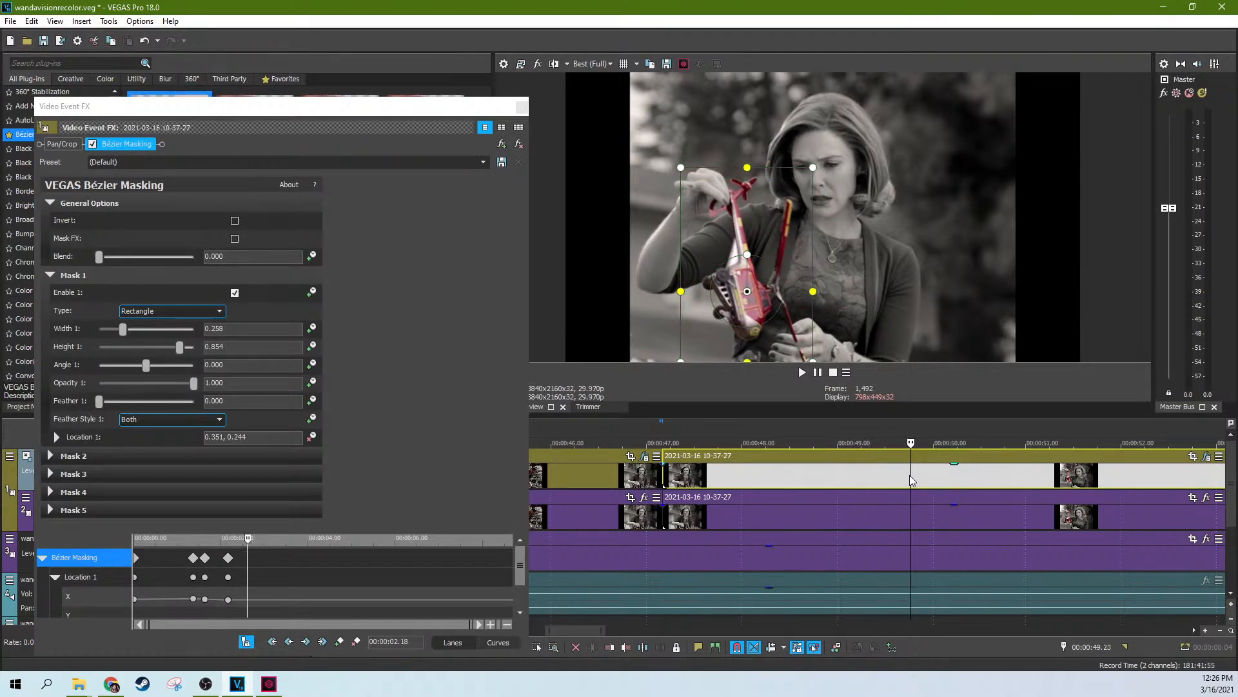
left_click_drag(756, 291, 735, 289)
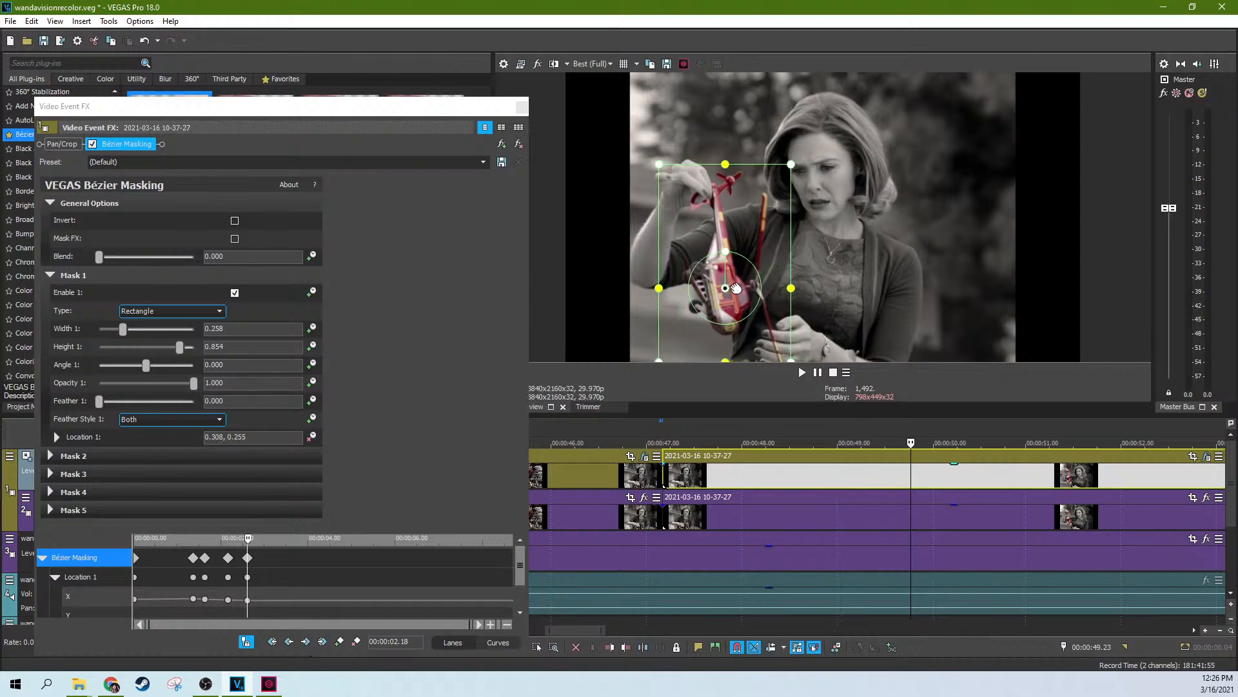
left_click(959, 476)
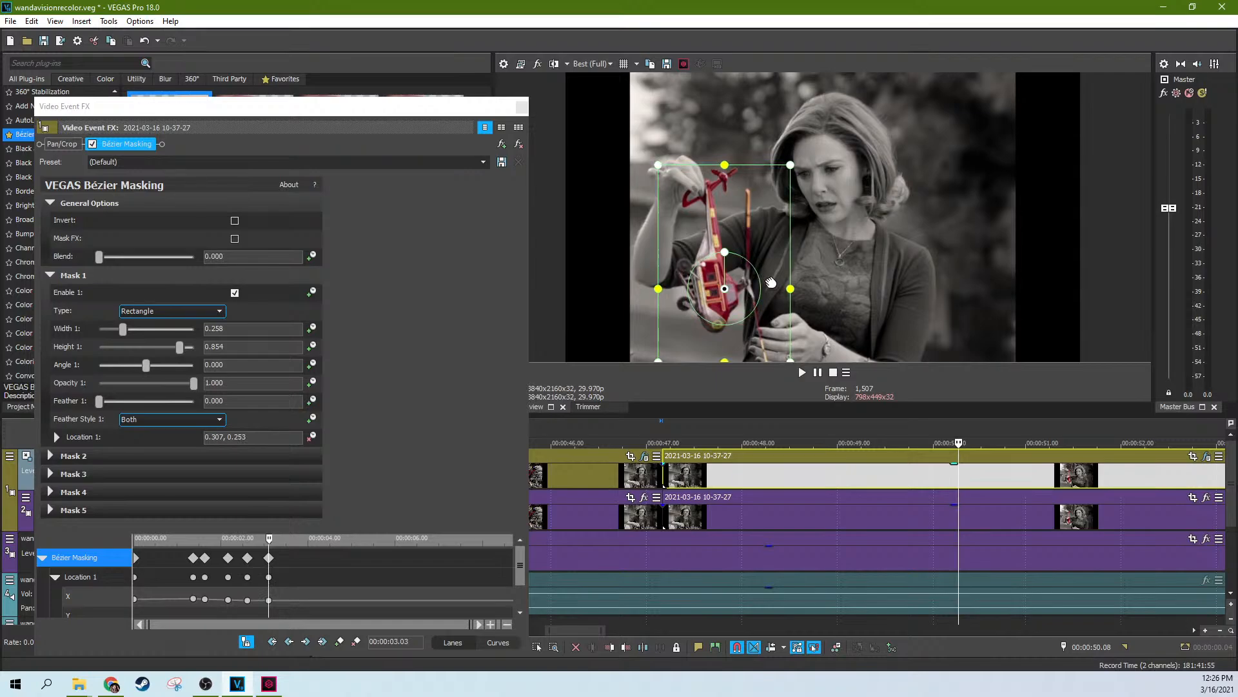
left_click_drag(771, 281, 769, 282)
At 00:00:50.25, keyframe the mask over the helicopter at about 0.293, 0.284 and increase its height to about 0.878
left_click(1014, 476)
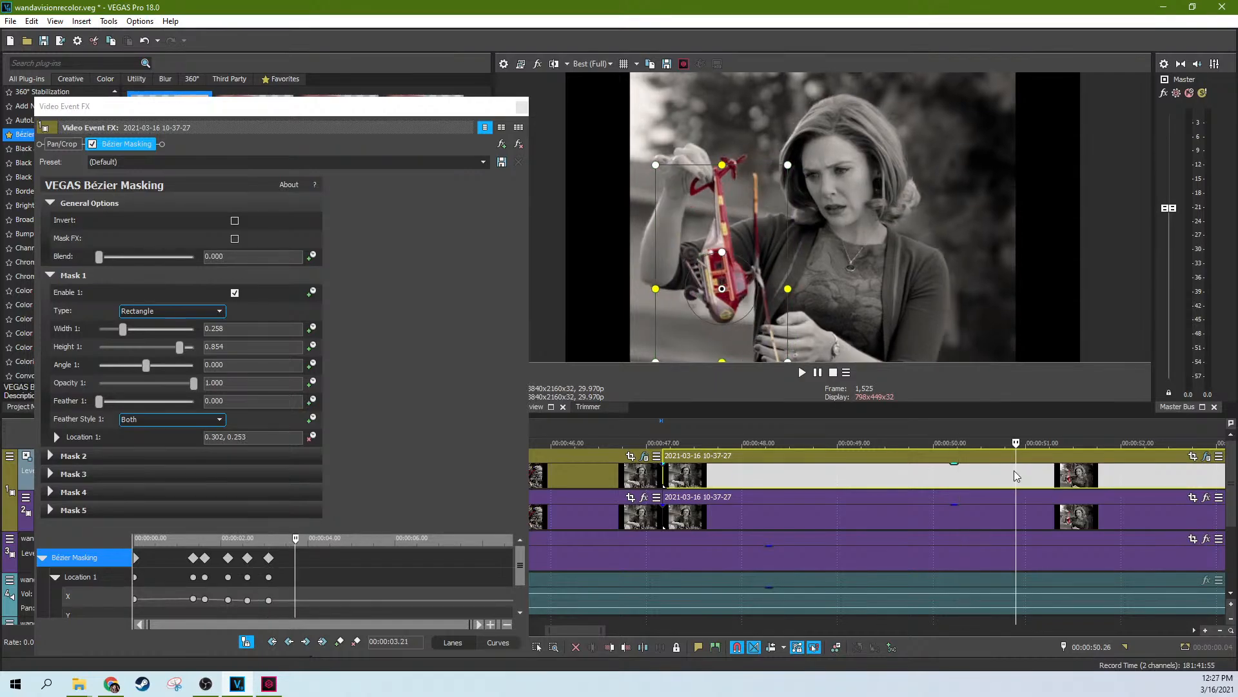
scroll(1016, 476, "down", 2)
left_click_drag(757, 256, 752, 245)
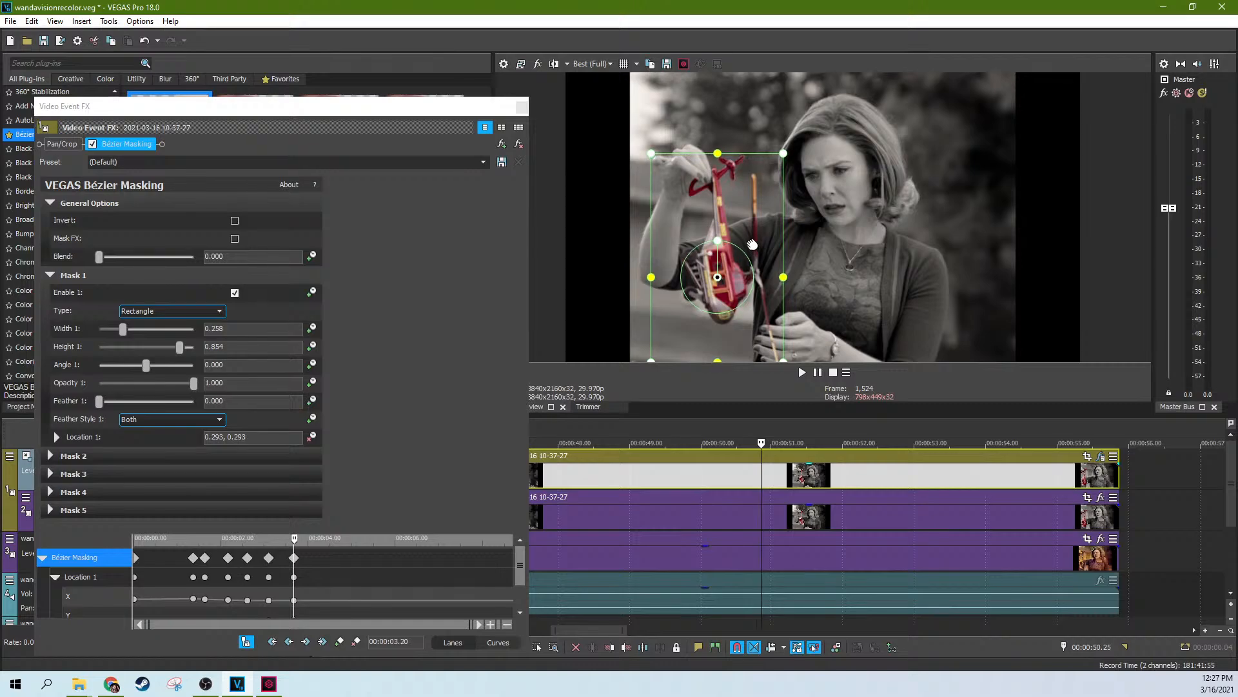
left_click_drag(719, 154, 719, 149)
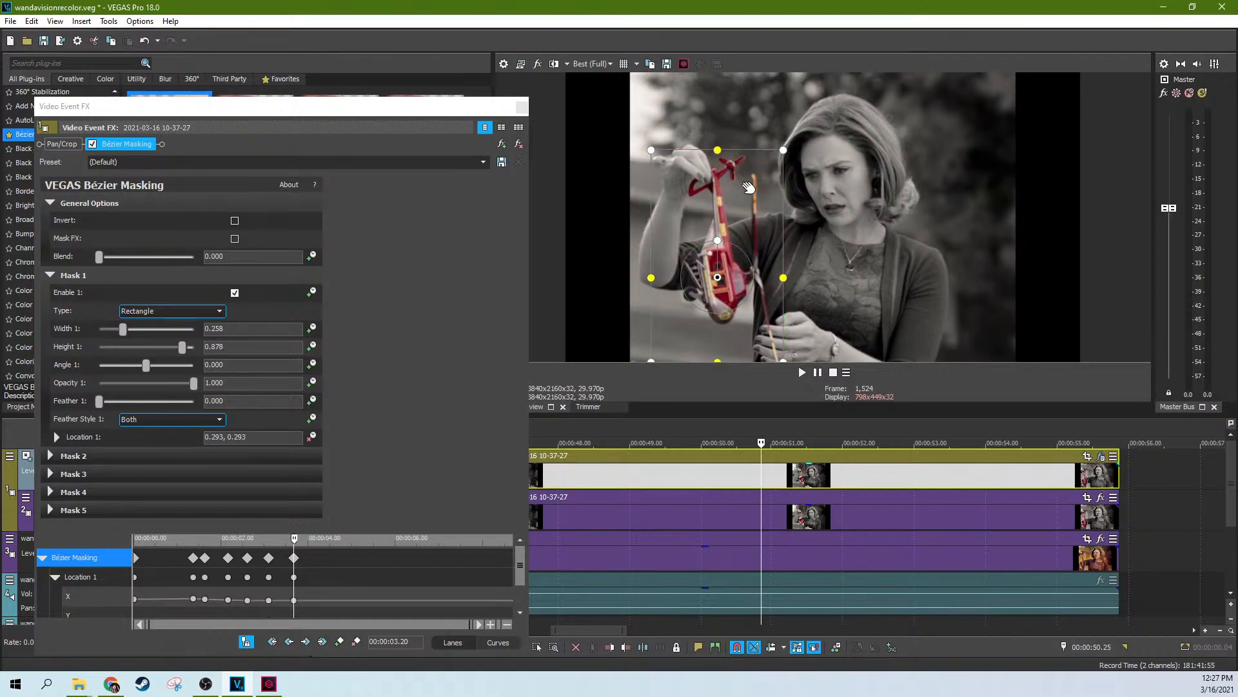
left_click_drag(749, 189, 750, 193)
Increase the mask's height to 1.000 and keyframe its location around the helicopter at 00:00:51.15 and 00:00:51.25
key("space")
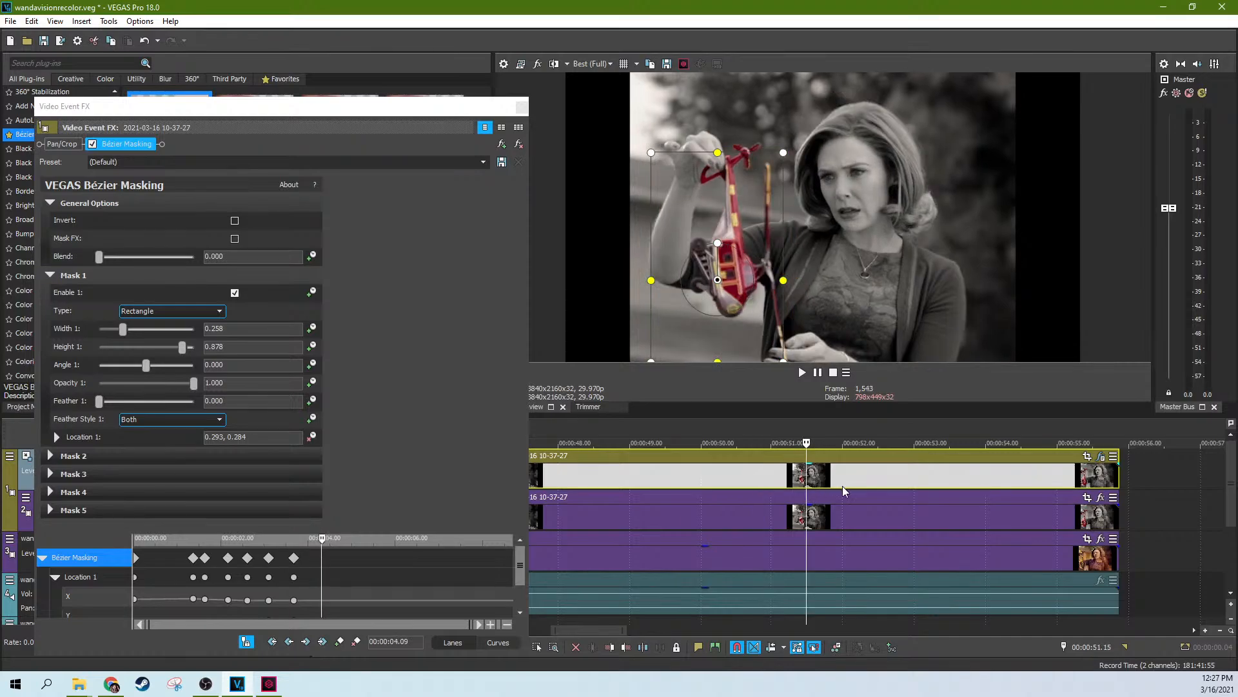
left_click_drag(717, 152, 717, 146)
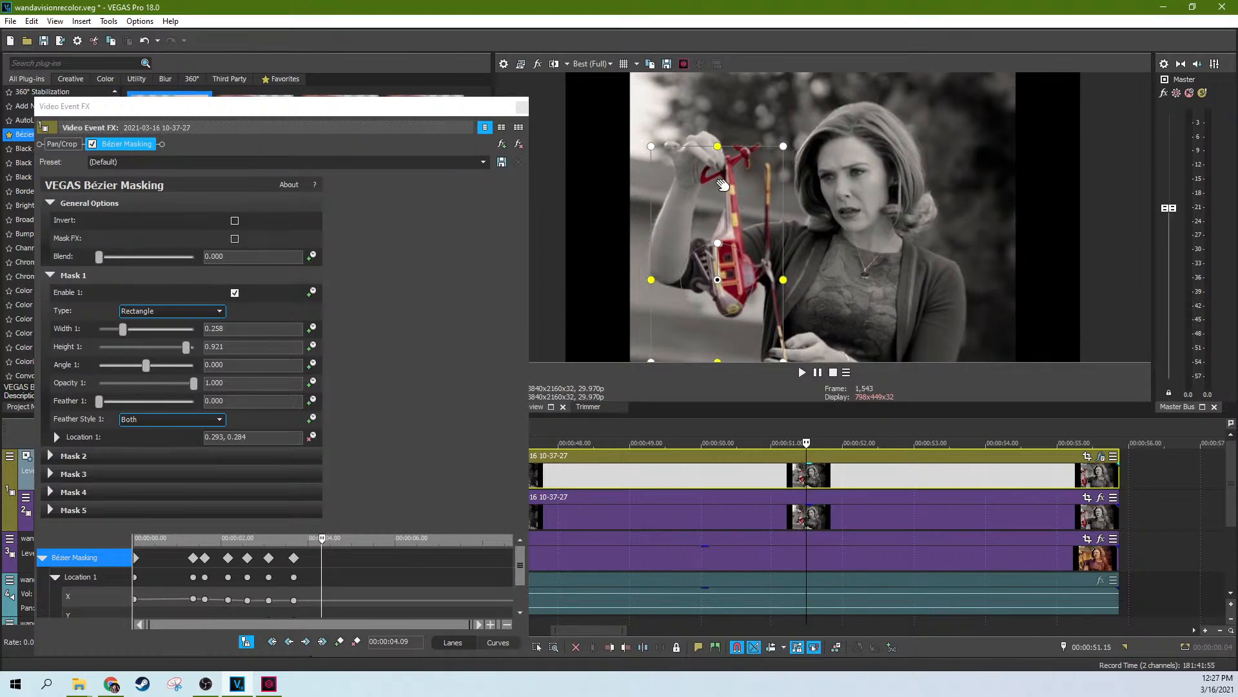
mouse_move(721, 206)
left_mouse_down()
mouse_move(737, 203)
mouse_move(729, 184)
left_mouse_up()
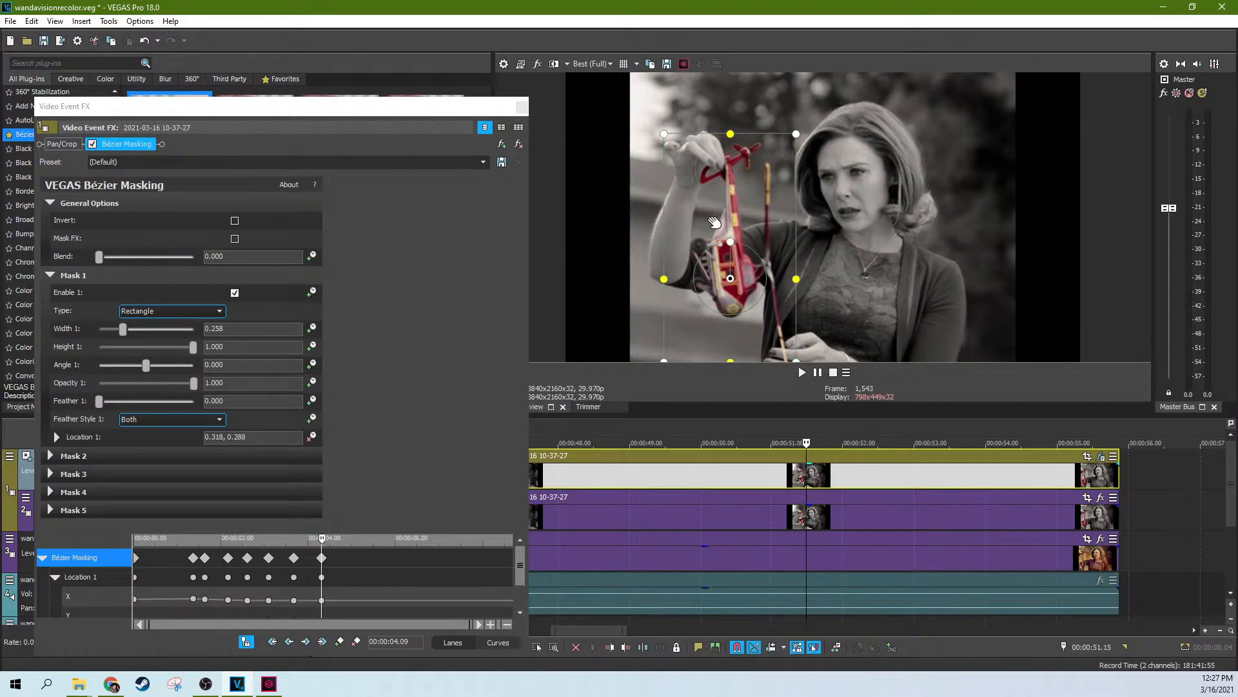
left_click(831, 490)
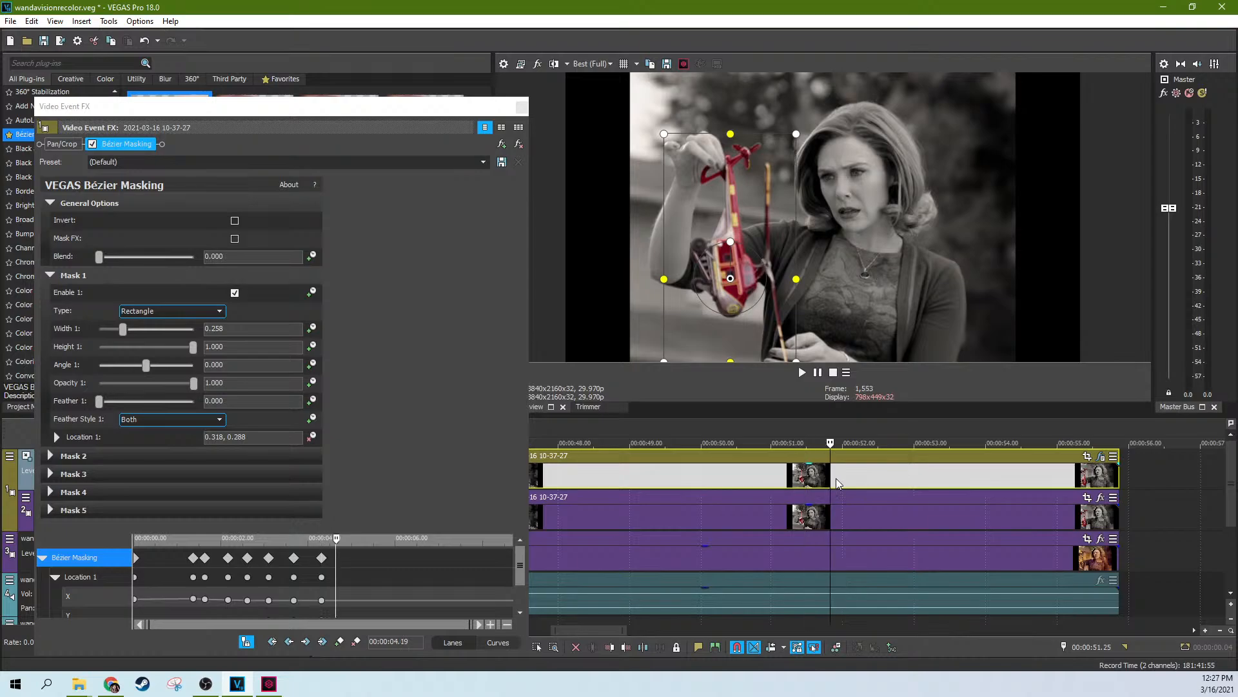
left_click_drag(792, 354, 787, 340)
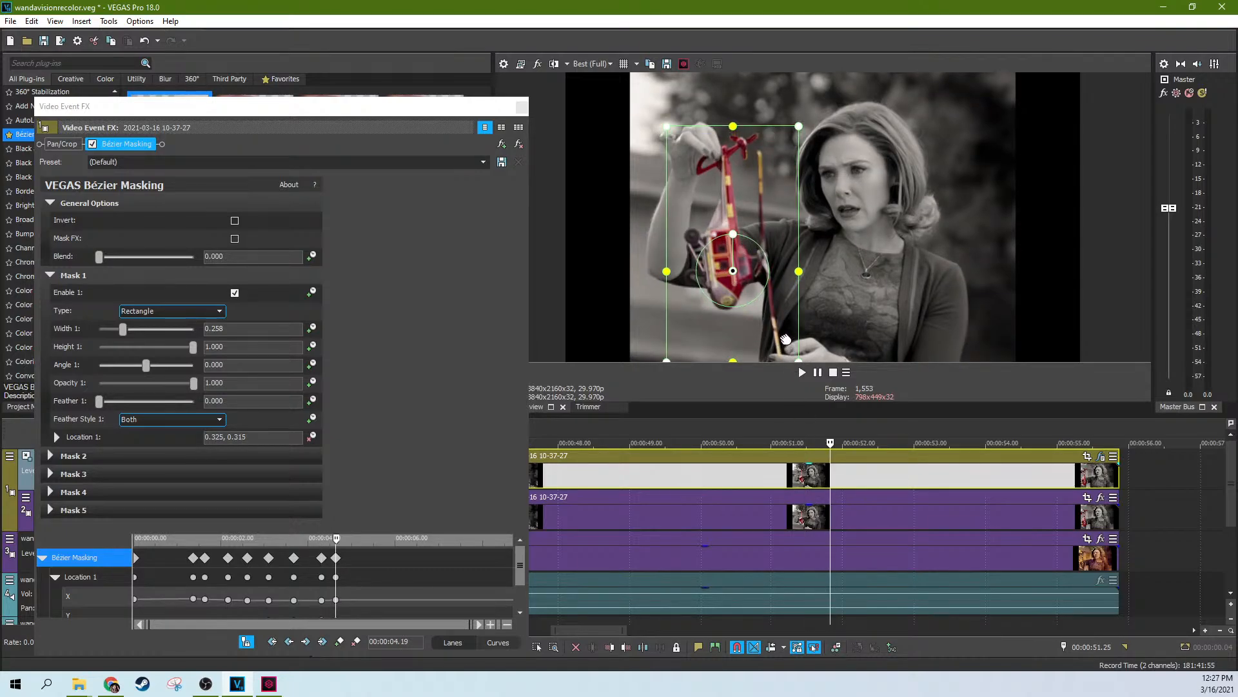
Keyframe the mask over the helicopter at about 0.311, 0.375 shortly after 00:00:52.15, and at about 0.308, 0.391 at 00:00:52.23
left_click(907, 471)
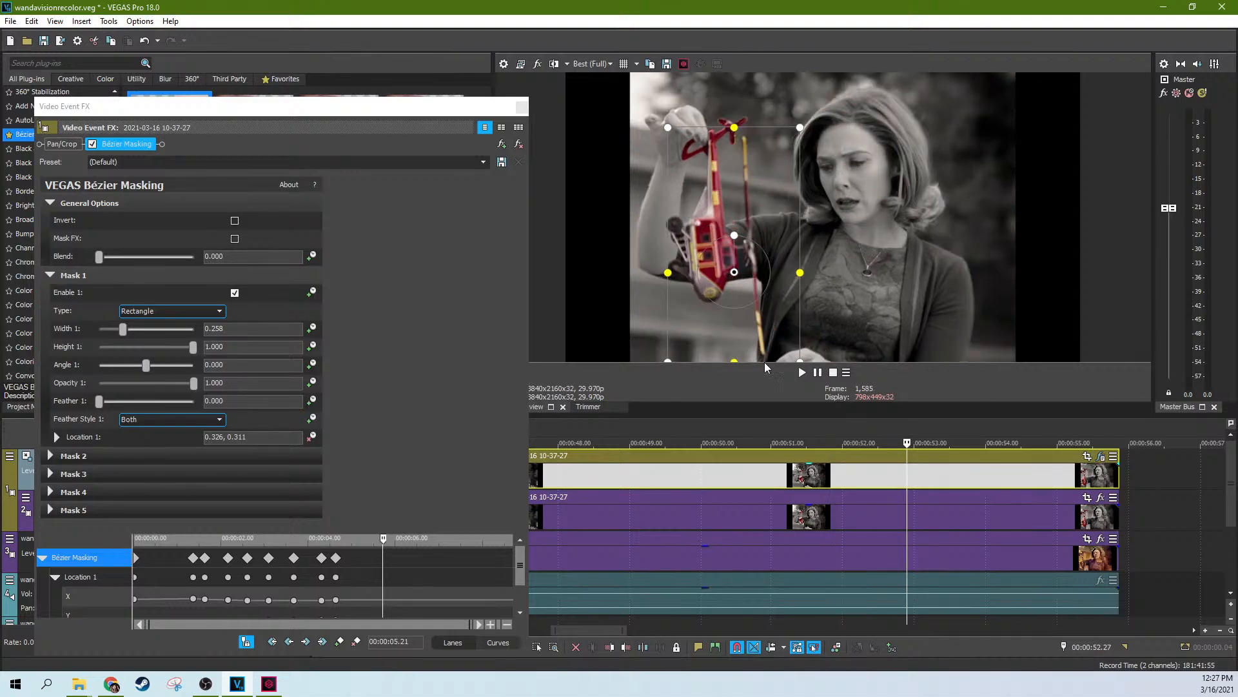
left_click(889, 480)
left_click_drag(763, 330, 755, 314)
left_click(900, 475)
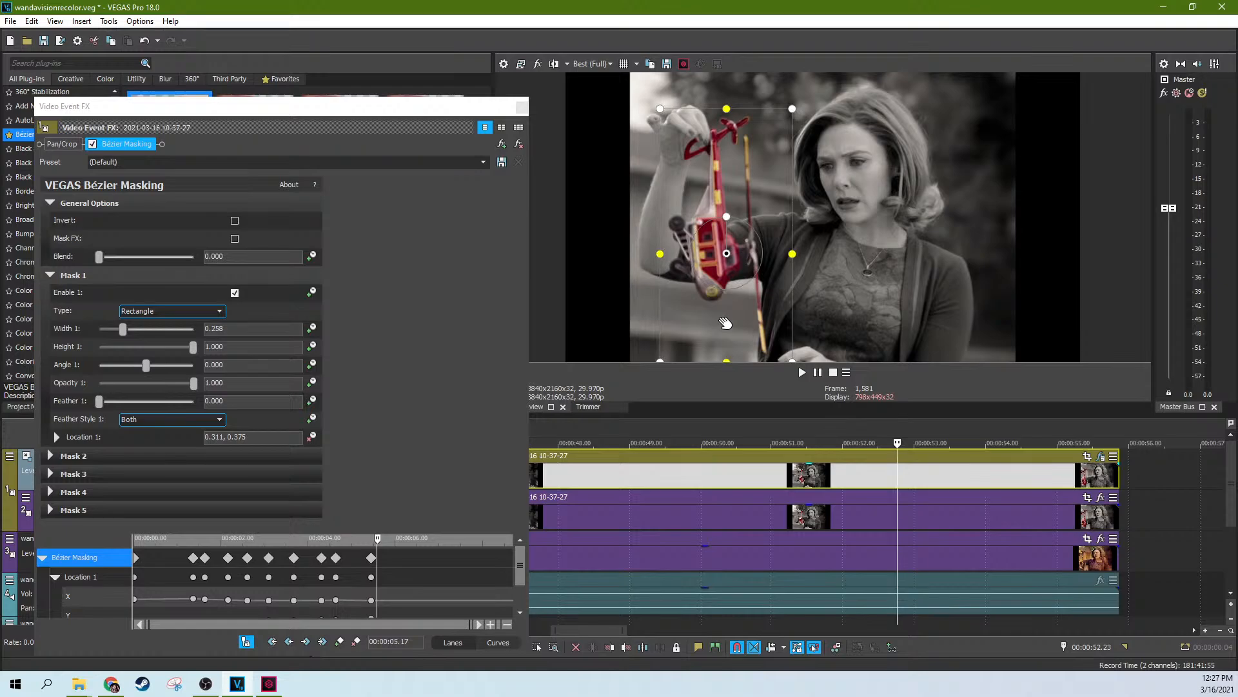
left_click_drag(726, 323, 725, 318)
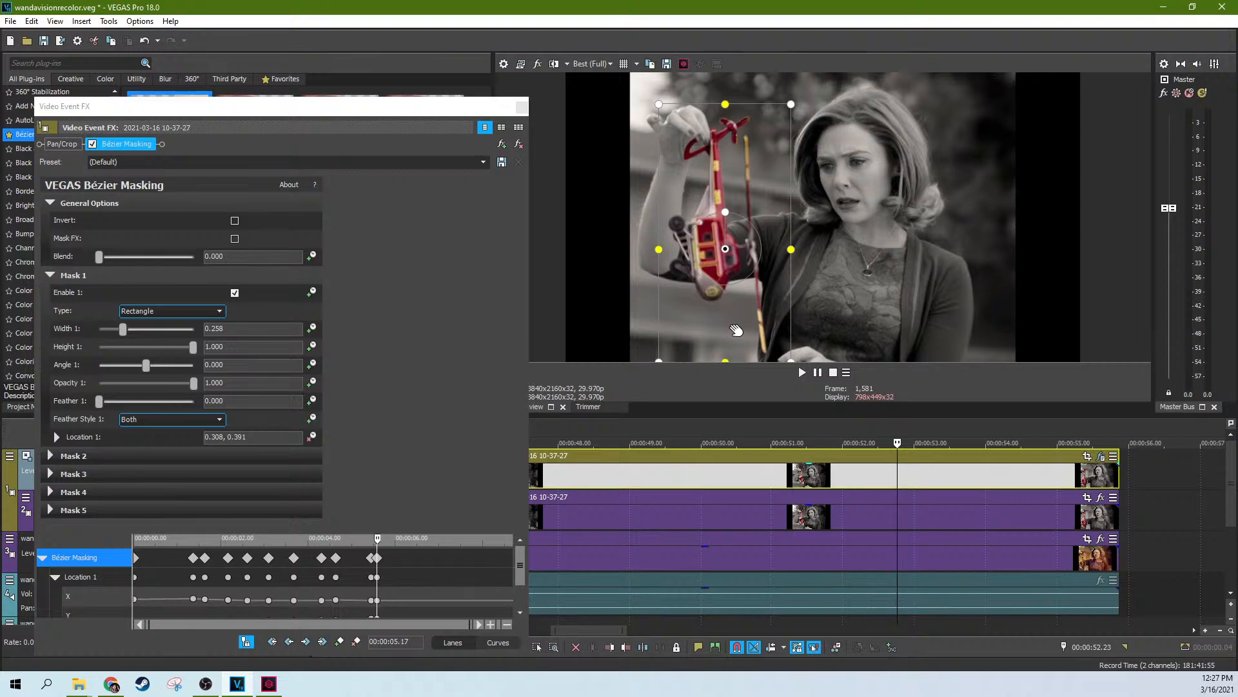
Keyframe the mask over the helicopter at 00:00:53.20, at 00:00:54.04 (about 0.261, 0.346) and at 00:00:54.20 (about 0.218, 0.346)
left_click(941, 479)
left_click(979, 485)
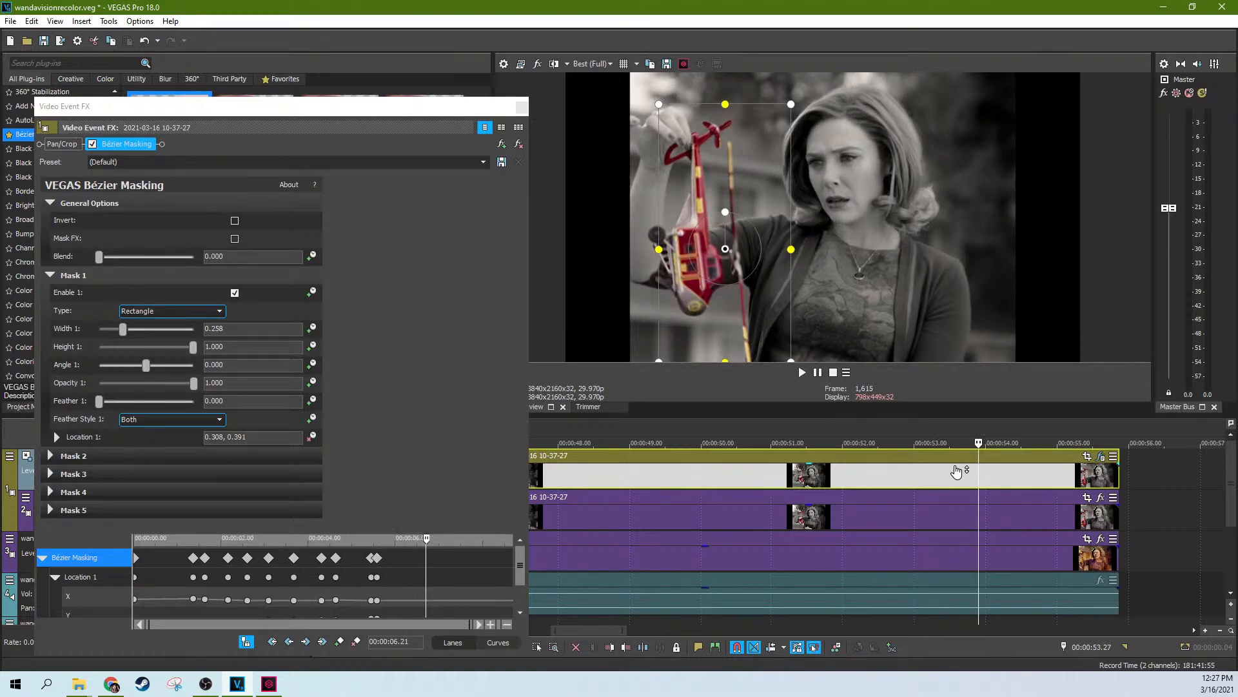
left_click(953, 472)
left_click(963, 483)
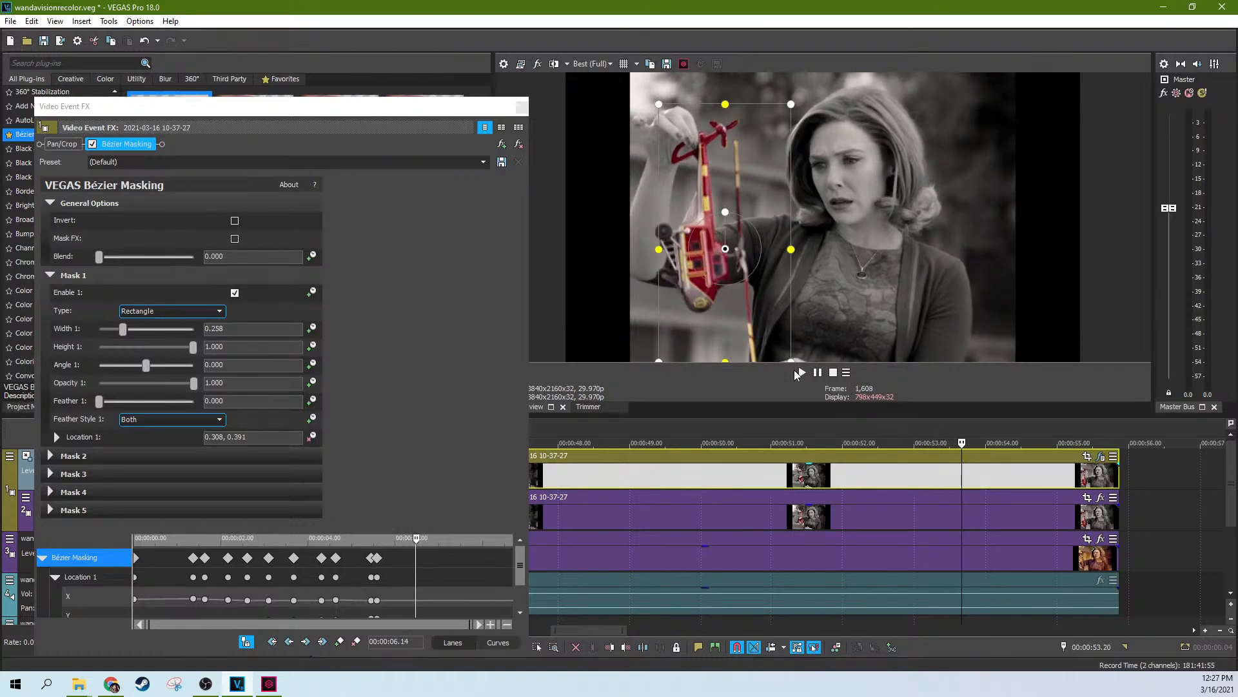
left_click_drag(778, 336, 736, 326)
left_click(996, 454)
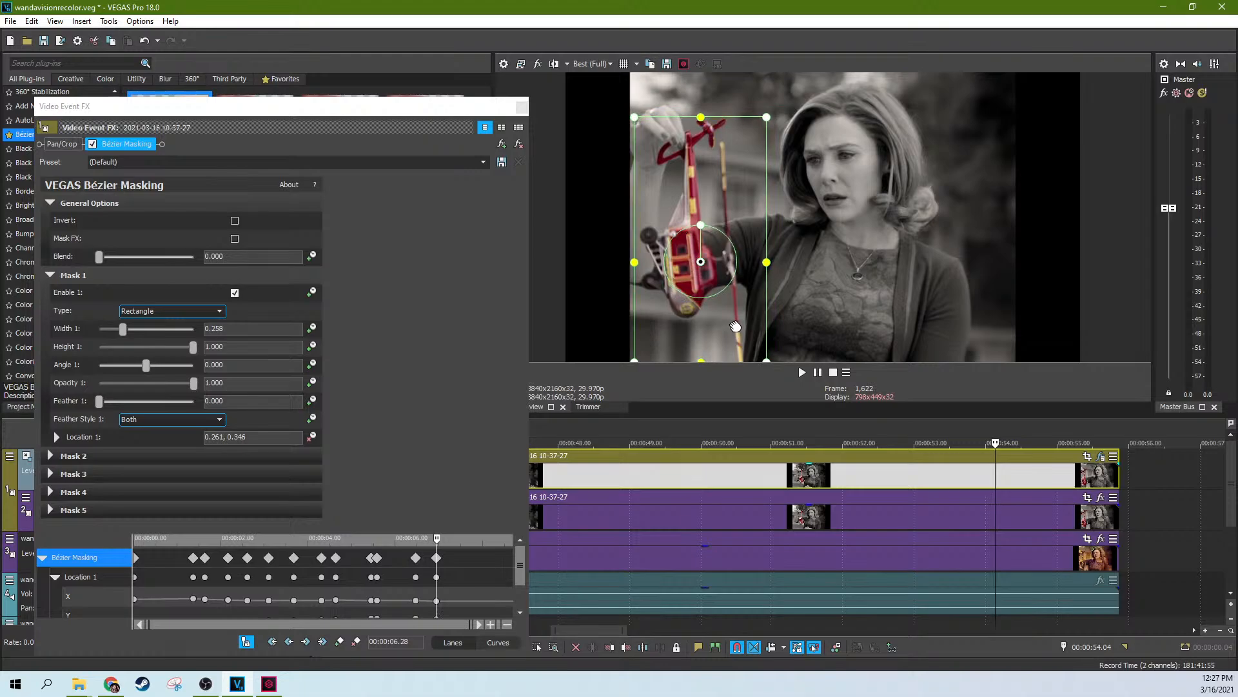
left_click(1034, 484)
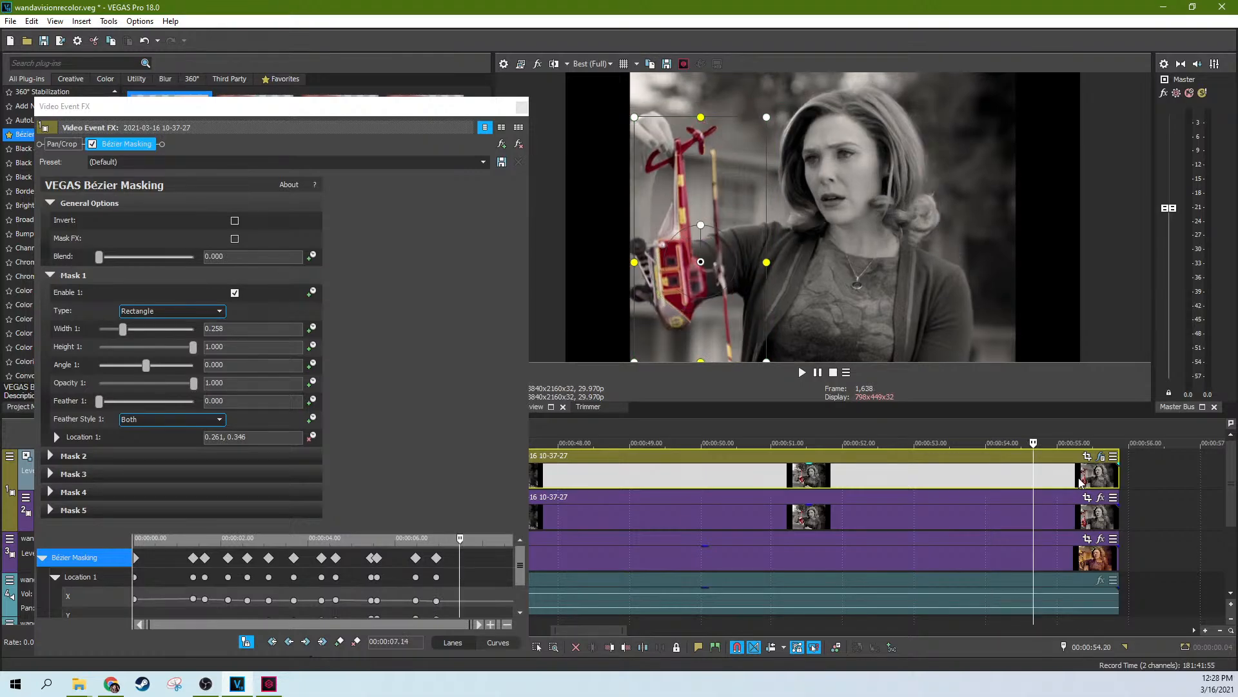
left_click_drag(751, 335, 729, 335)
Keyframe the mask over the helicopter at about 0.212, 0.337 on the clip's last frame, 00:00:55.25
left_click(1080, 481)
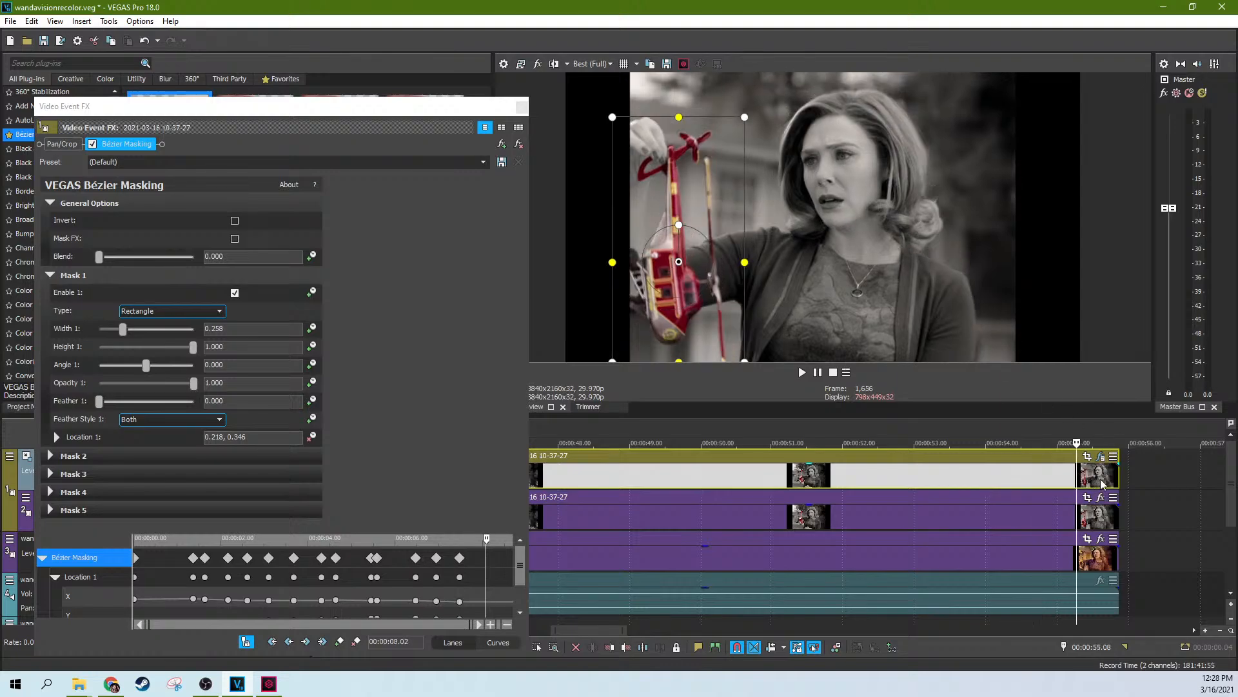
left_click(1100, 483)
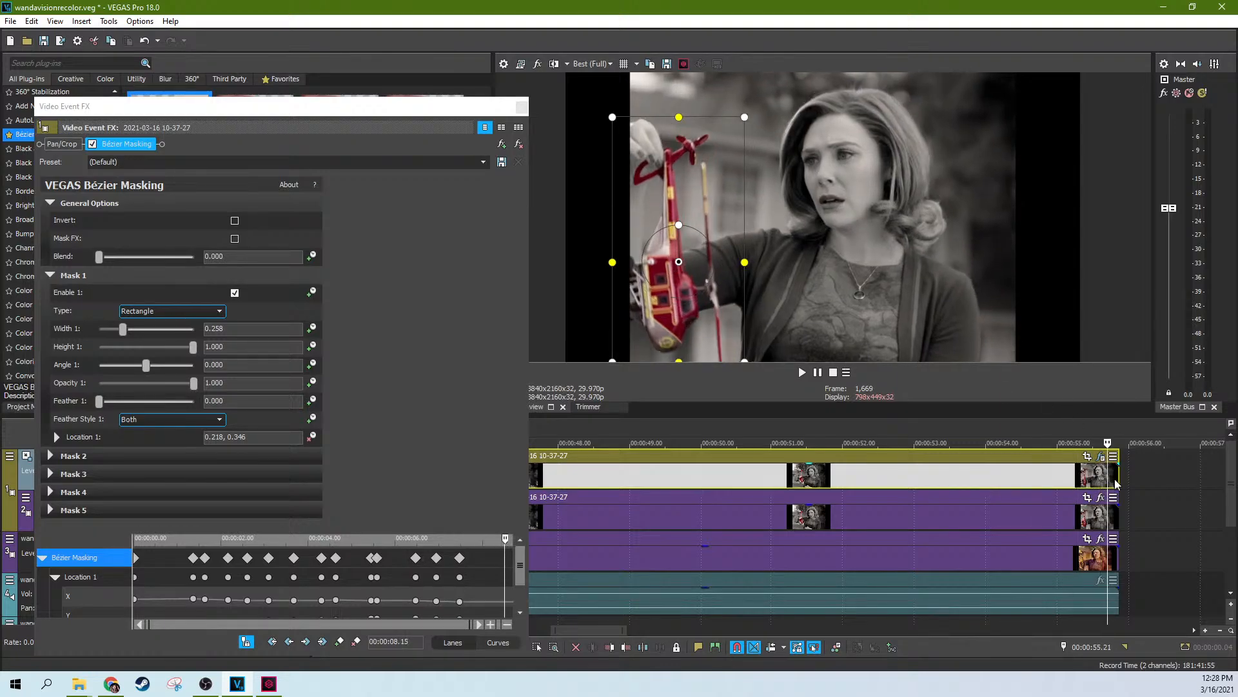
left_click(1117, 484)
key("Left")
key("Left")
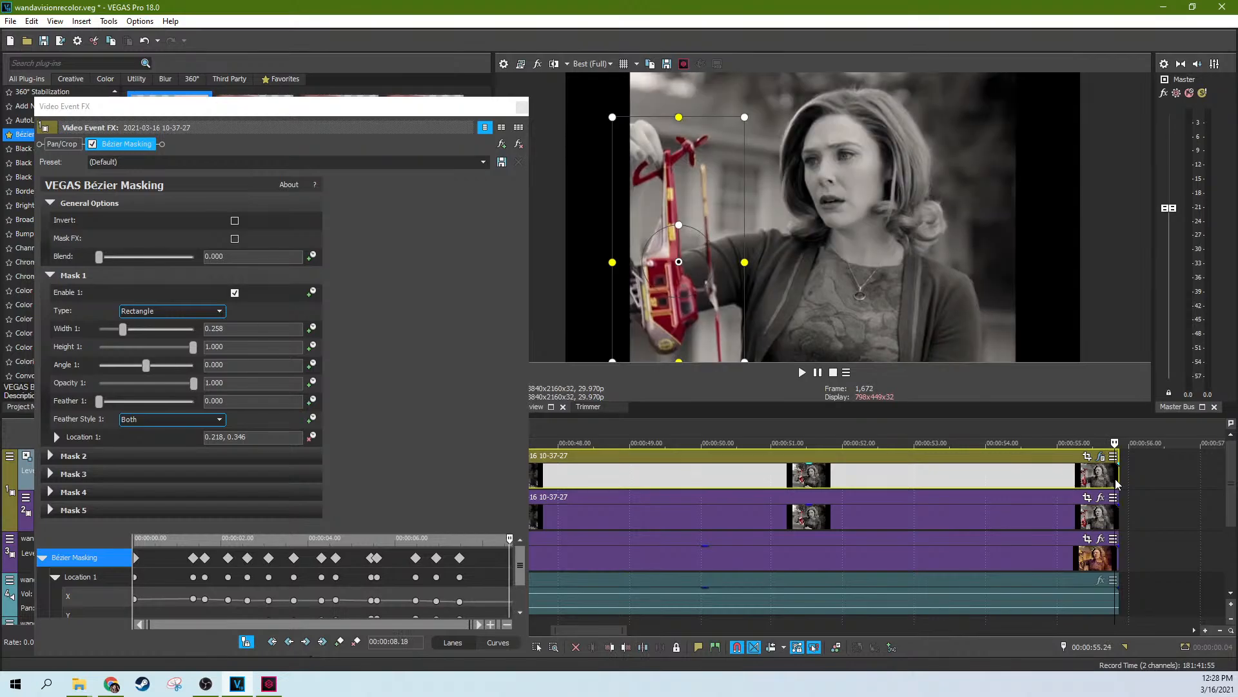
key("Right")
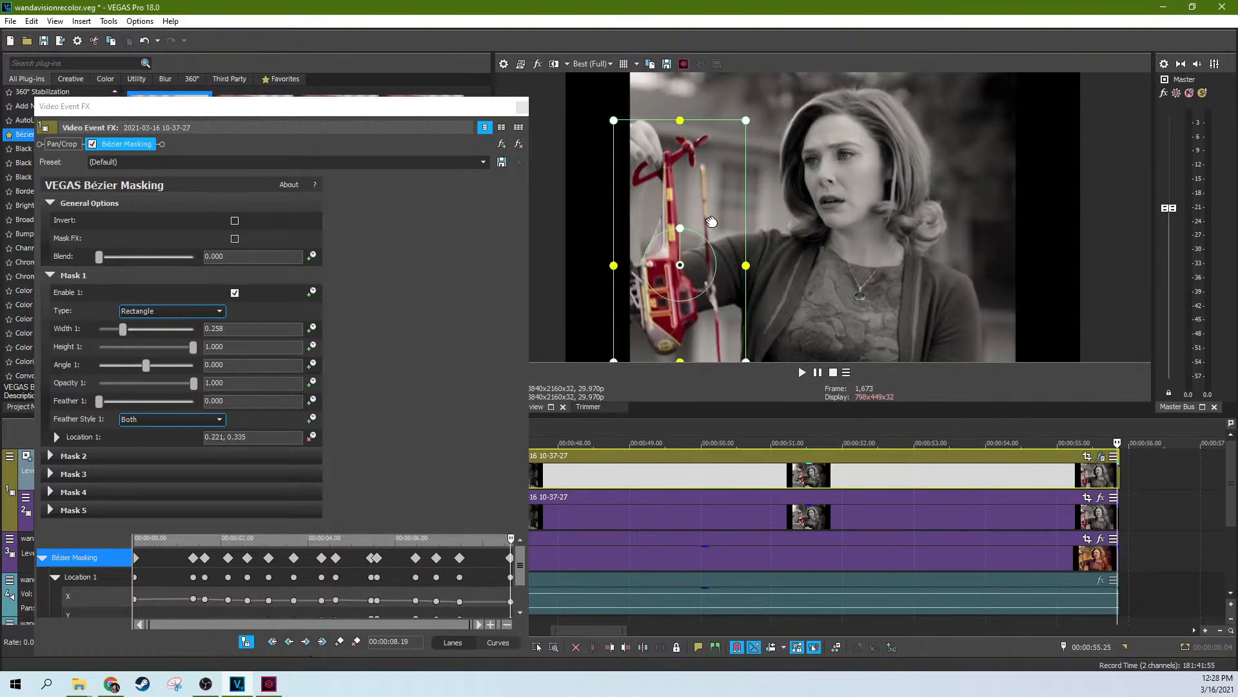
left_click_drag(710, 219, 707, 222)
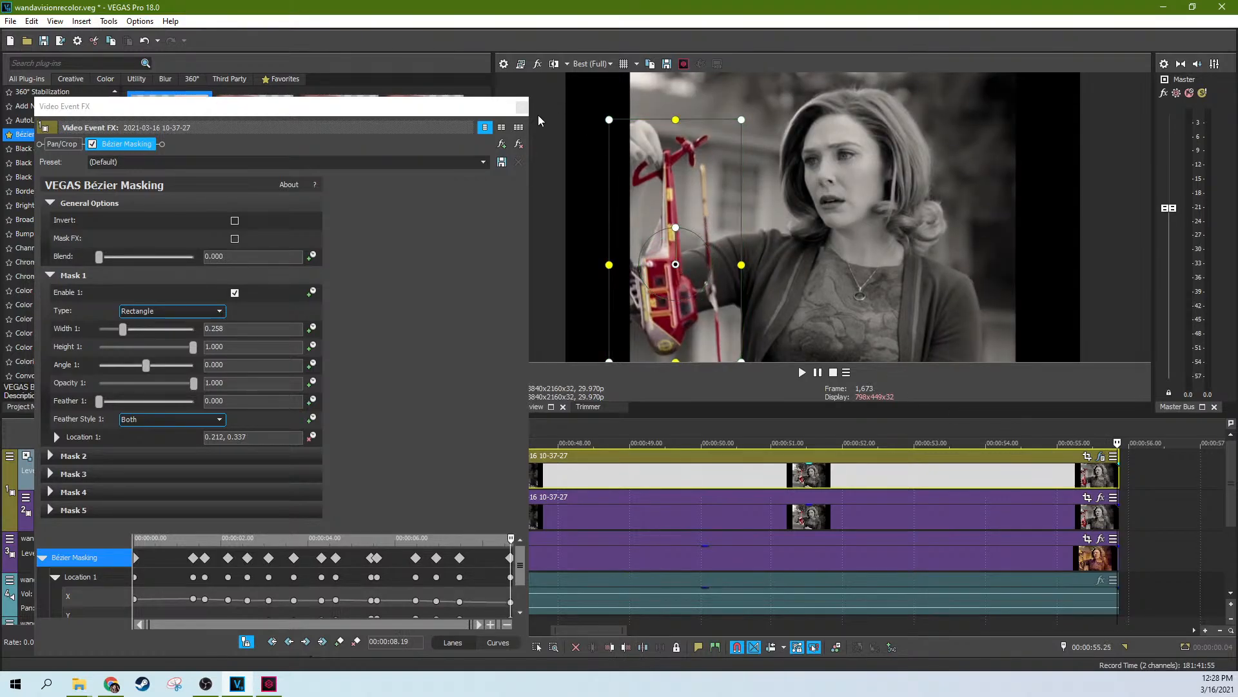
Close the clip's effect settings, play the masked shot from 00:00:47.05 and save the project
left_click(516, 112)
left_click(521, 108)
left_click(505, 494)
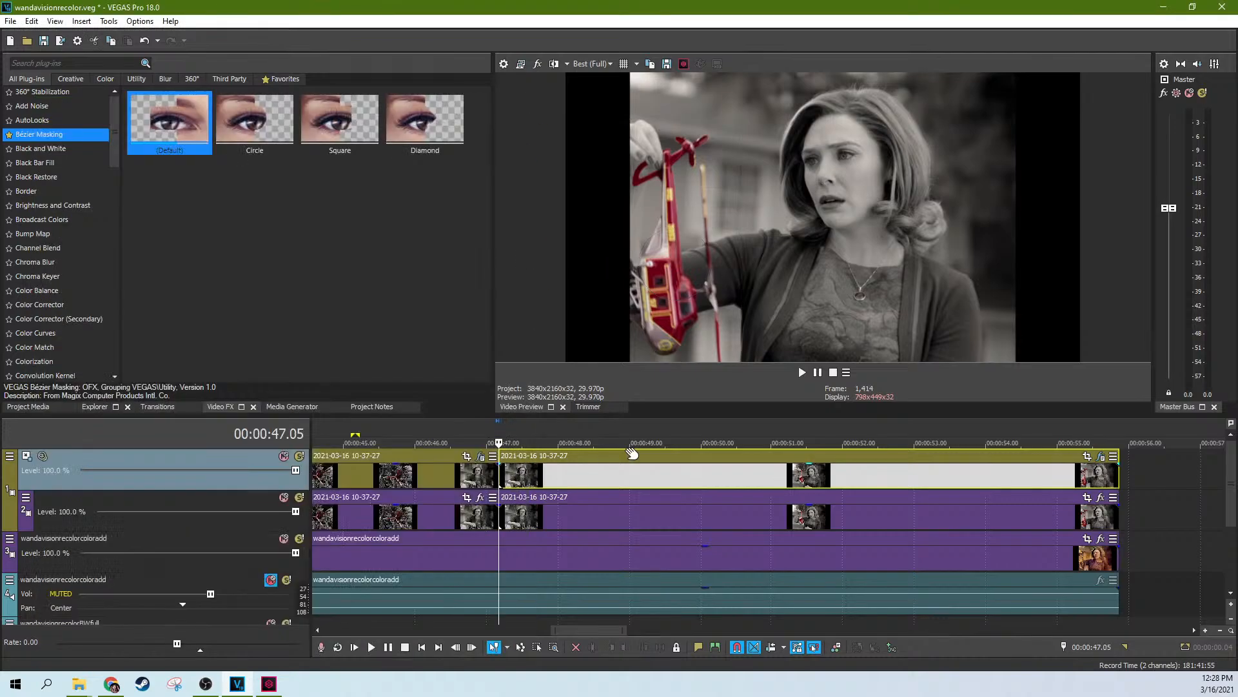
left_click(803, 372)
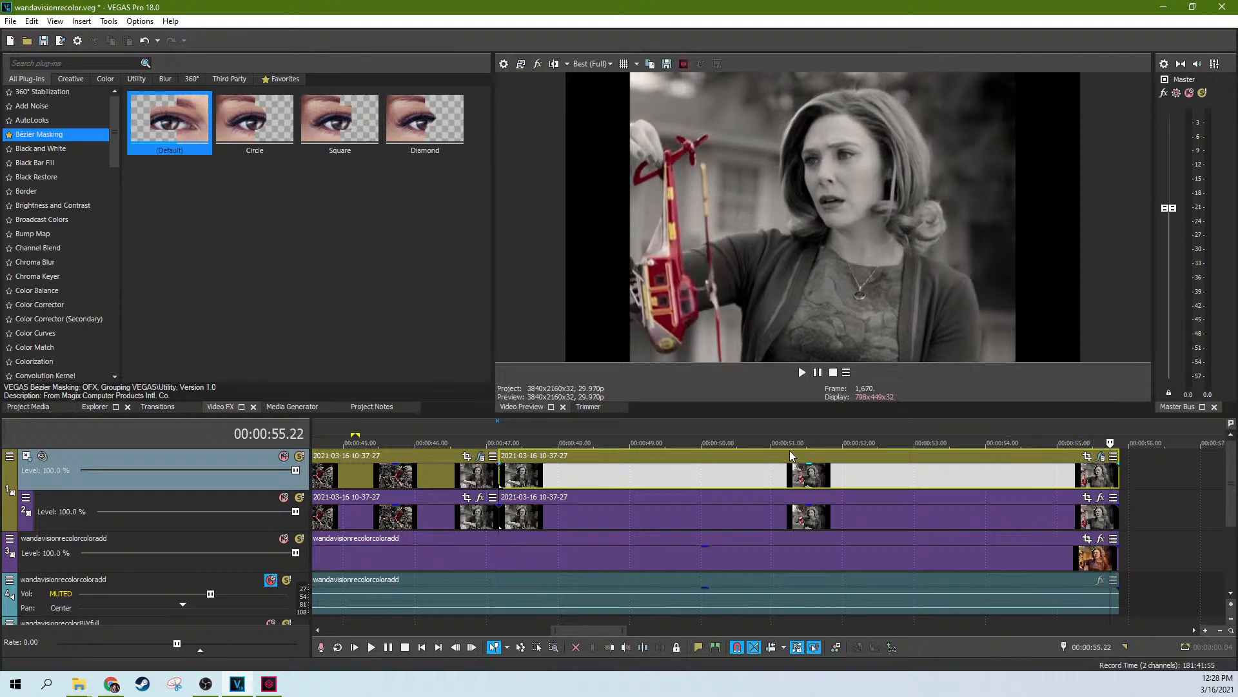
key("ctrl+s")
Replay the masked helicopter shot from its start at 00:00:47.05 to review the composite
left_click(795, 501)
left_click(771, 480)
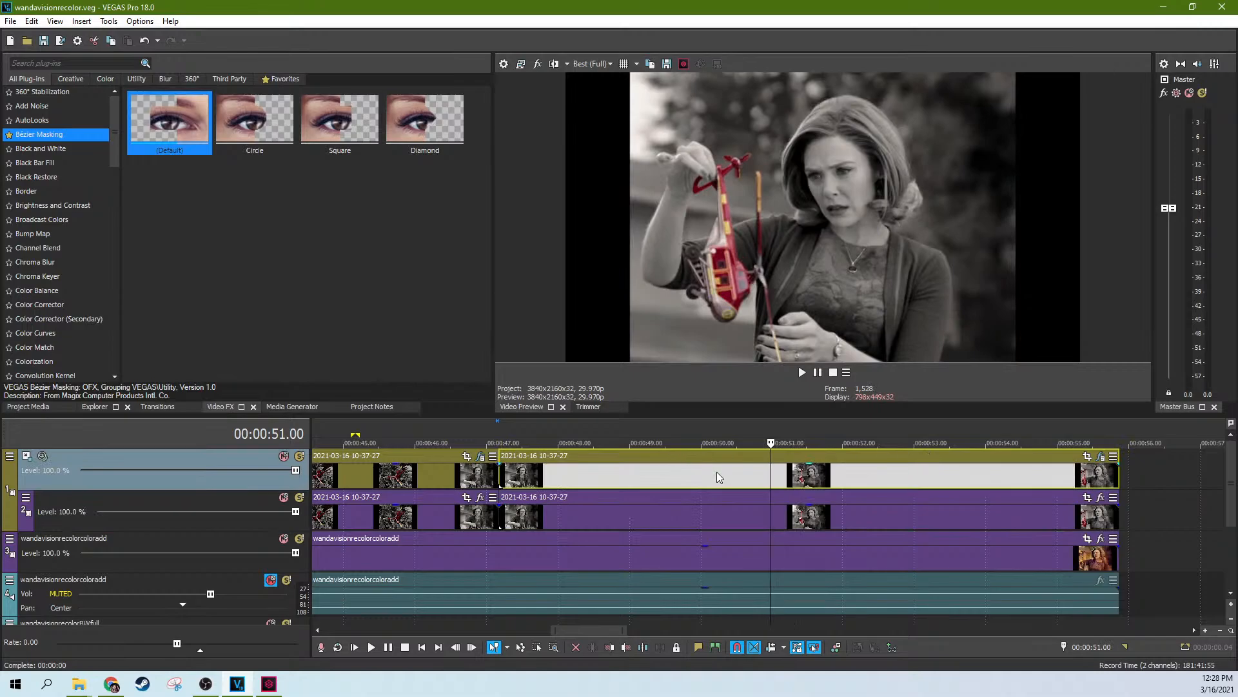
left_click(541, 485)
left_click(501, 474)
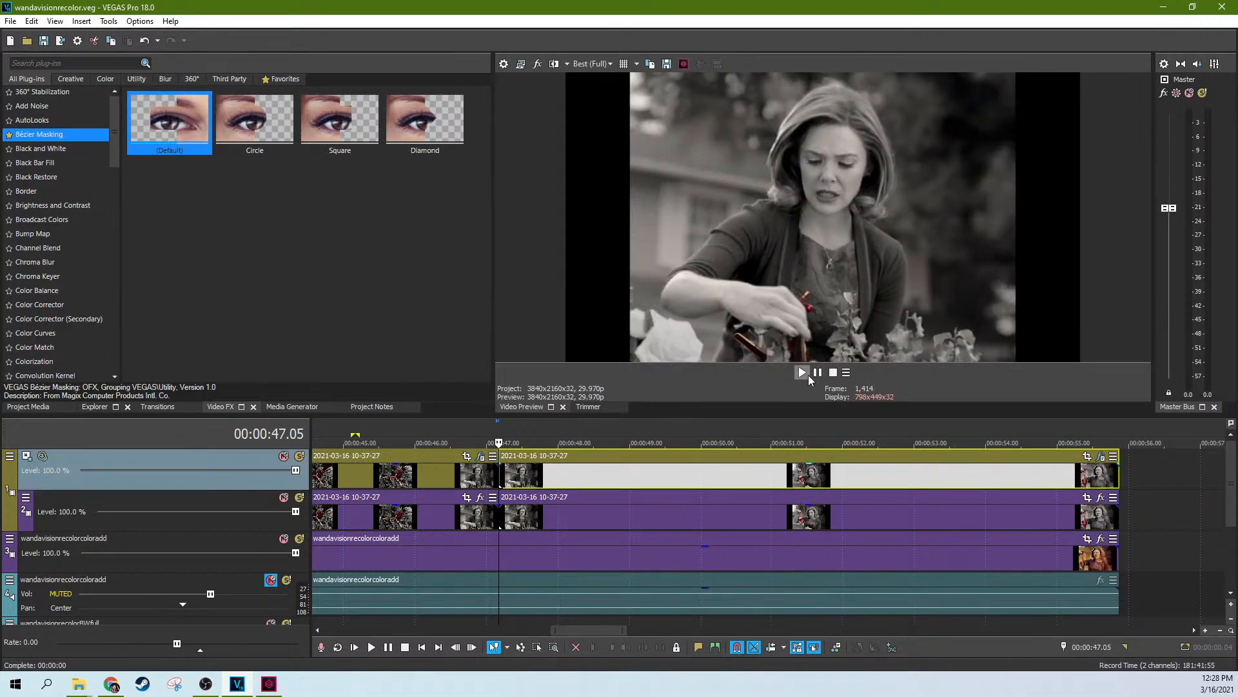
left_click(802, 372)
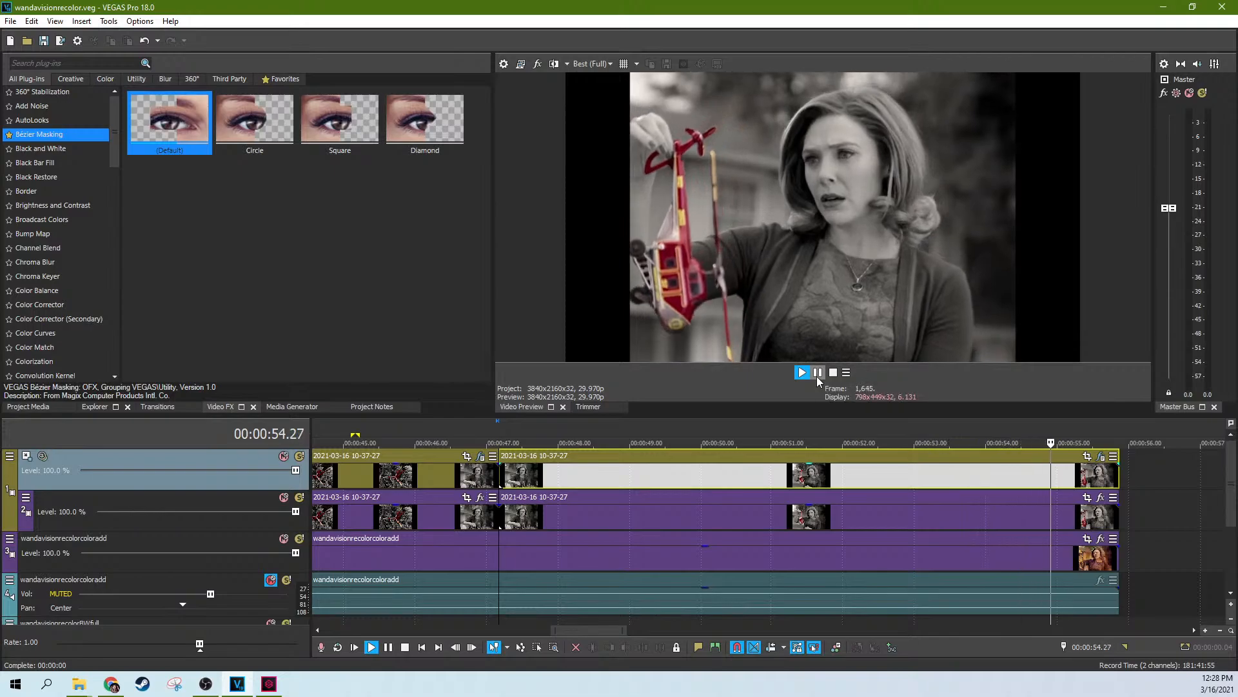
left_click(817, 374)
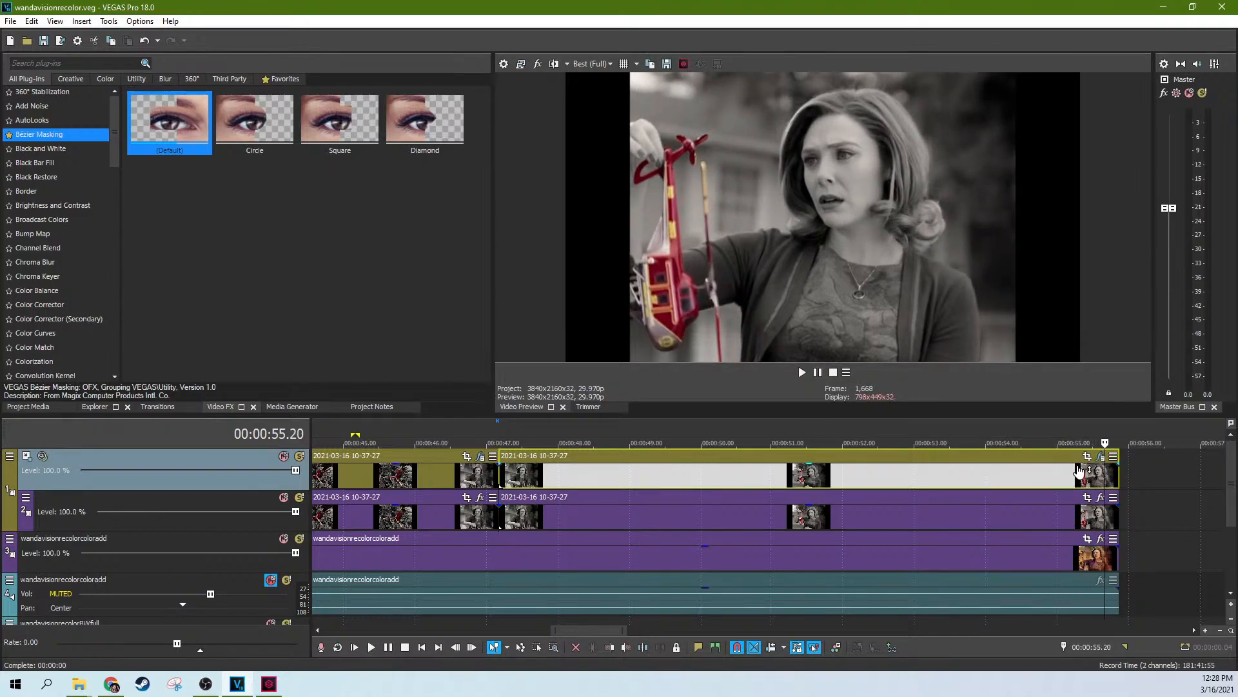
With the clip's Bézier Masking settings open, examine how the mask outline follows the helicopter throughout the shot, then close the settings
left_click(1101, 456)
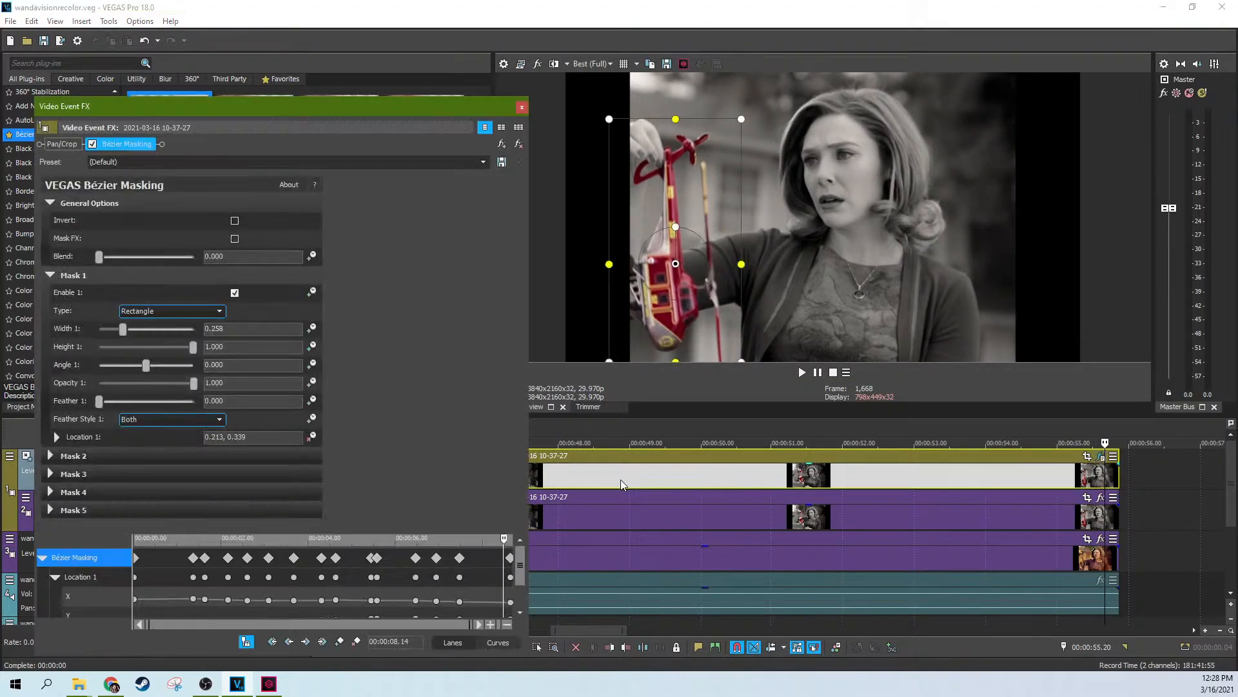
left_click(620, 479)
left_click(802, 372)
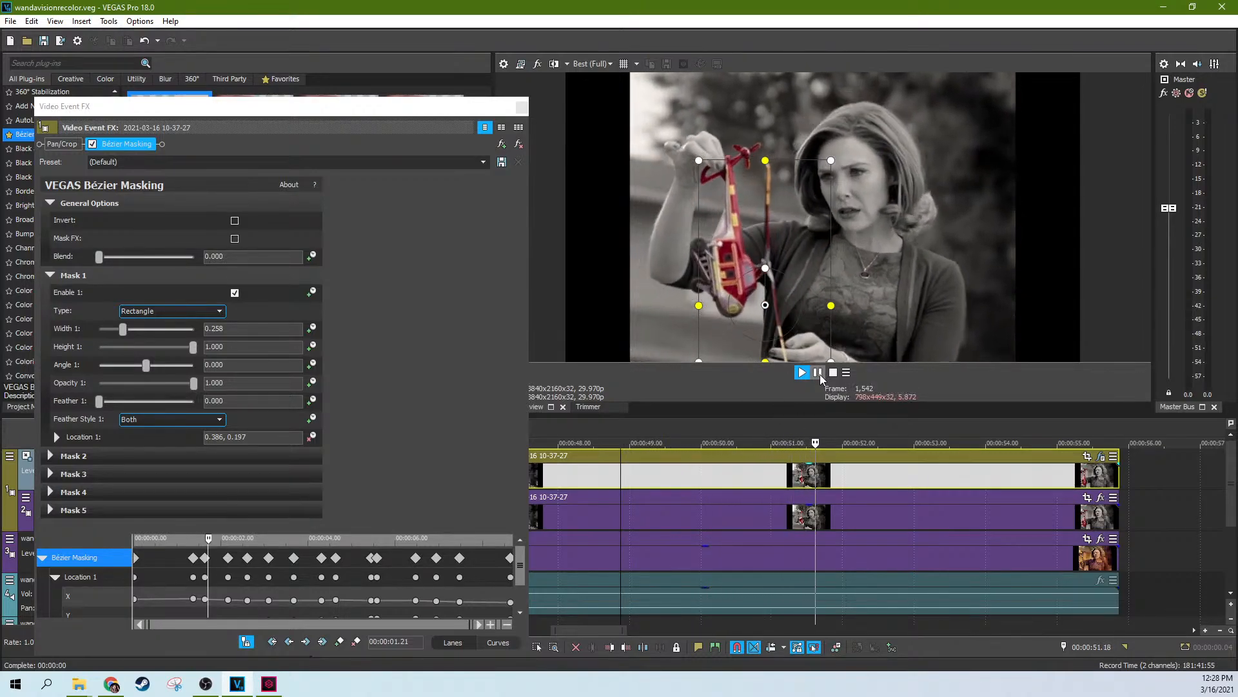
left_click(820, 375)
left_click(733, 475)
left_click(777, 476)
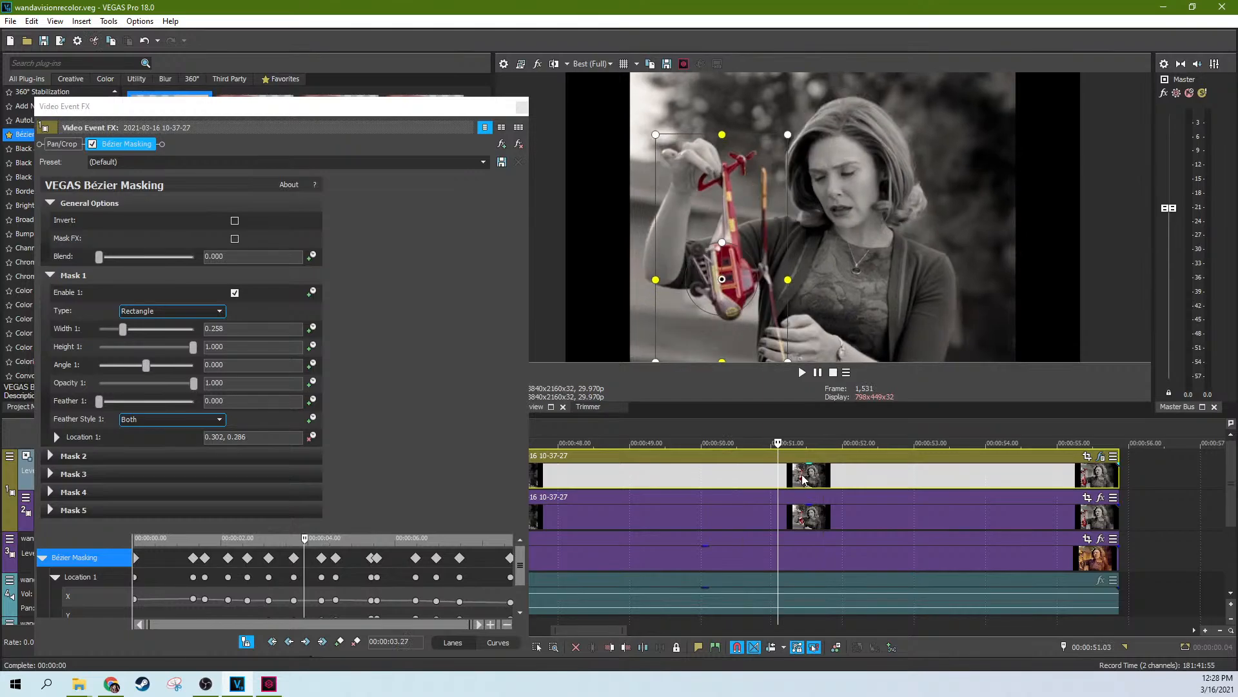
left_click(802, 478)
left_click(820, 482)
left_click(842, 485)
left_click(862, 487)
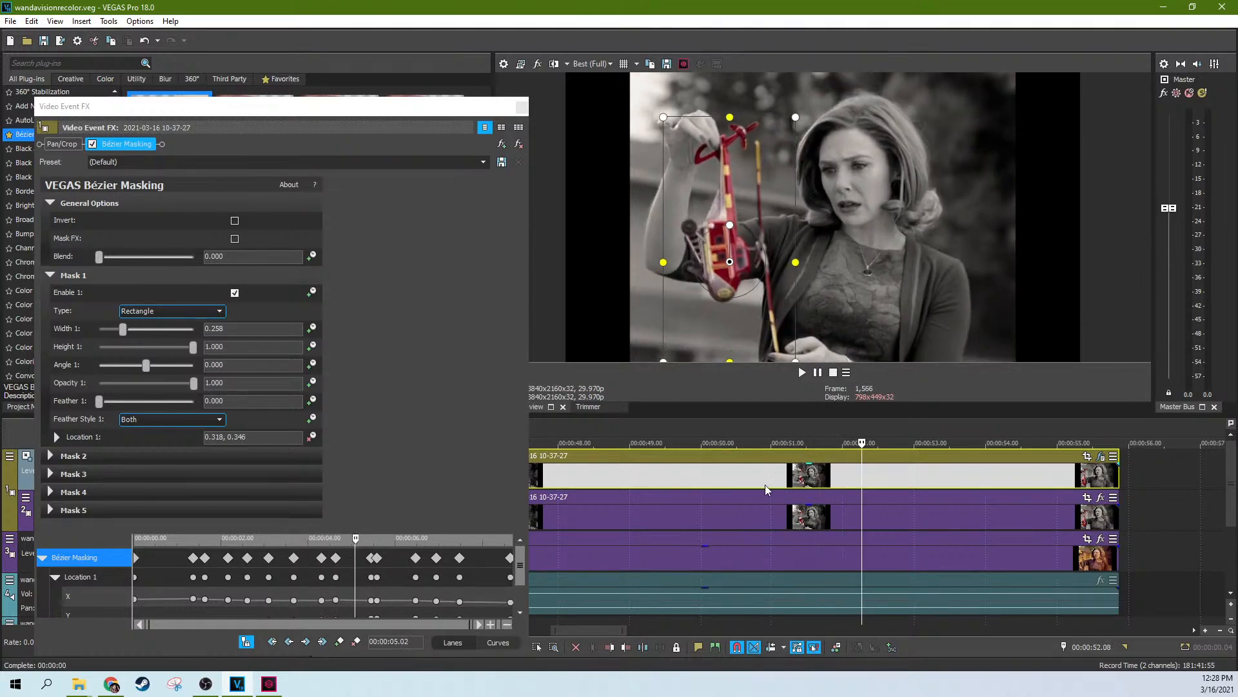
left_click(765, 488)
left_click(724, 485)
left_click(666, 483)
left_click(765, 481)
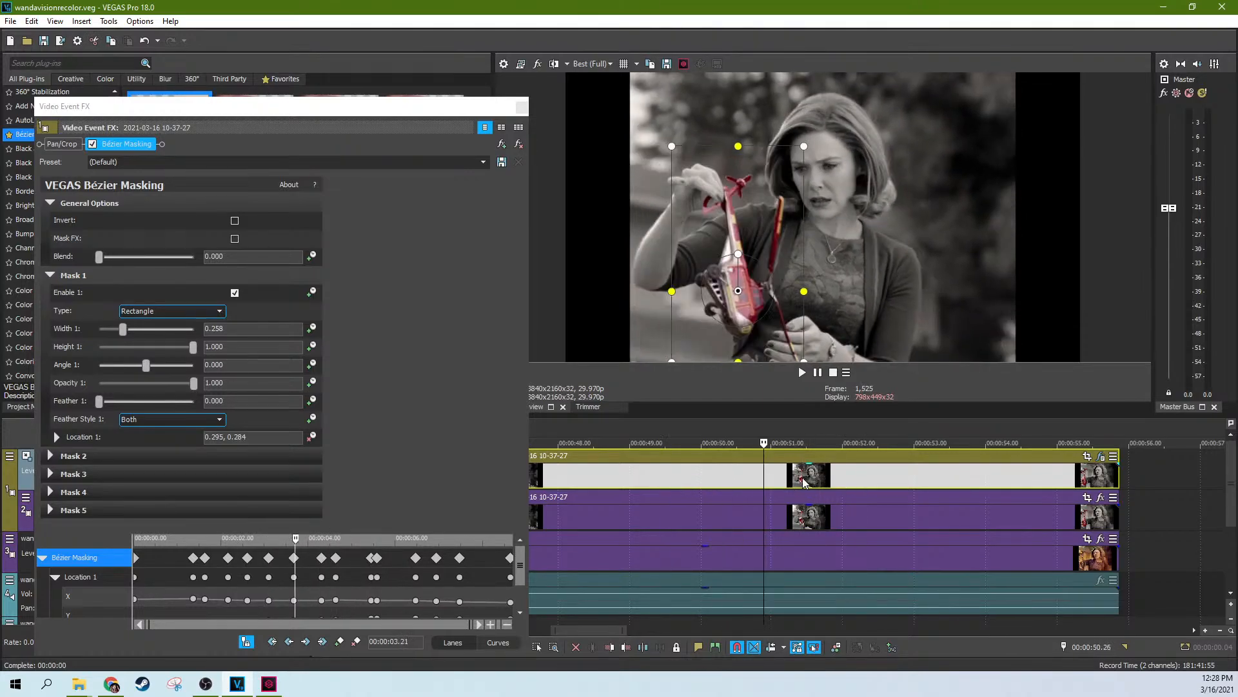
left_click(819, 484)
left_click(895, 486)
left_click(951, 488)
left_click(971, 489)
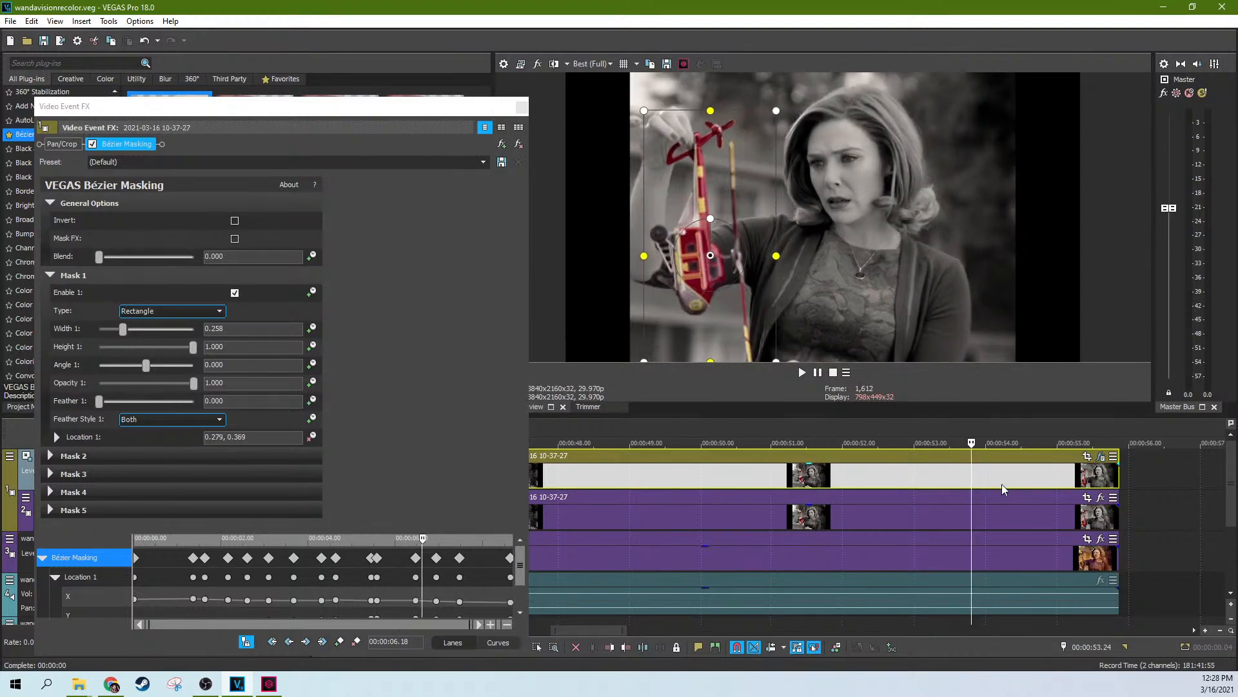
left_click(1004, 491)
left_click(1046, 485)
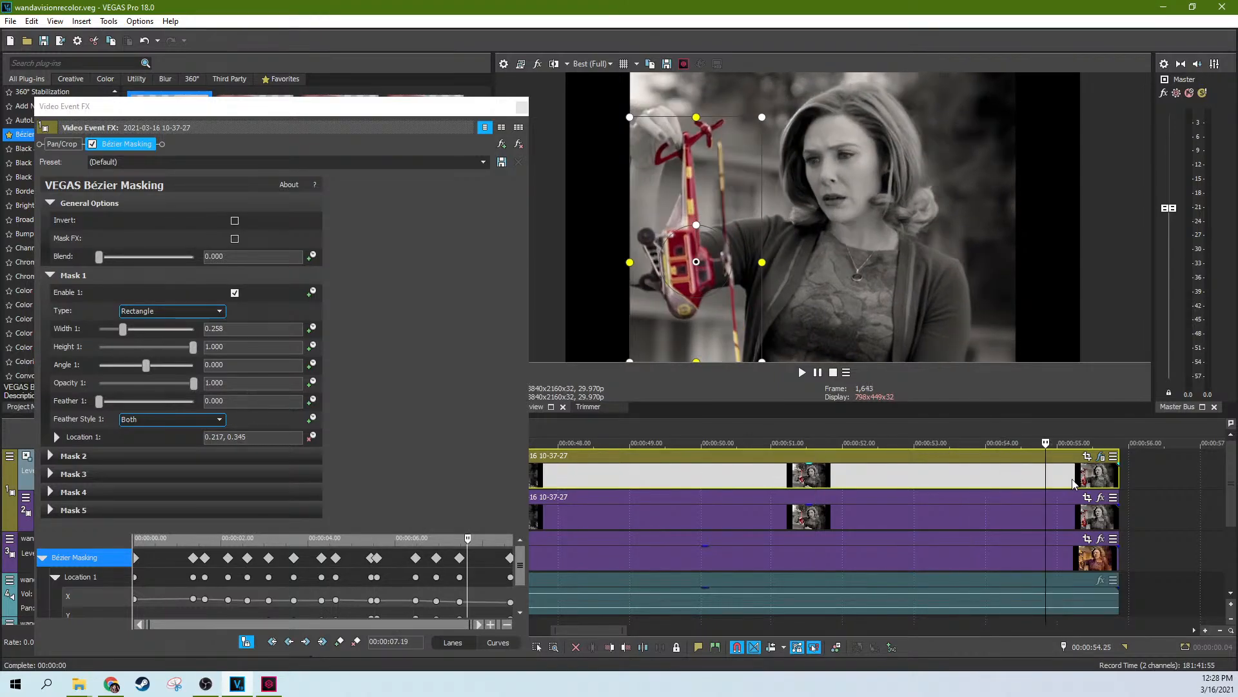
left_click(521, 106)
Solo the top masked track to inspect the helicopter at 00:00:48.28, and turn the solo off again
left_click(300, 456)
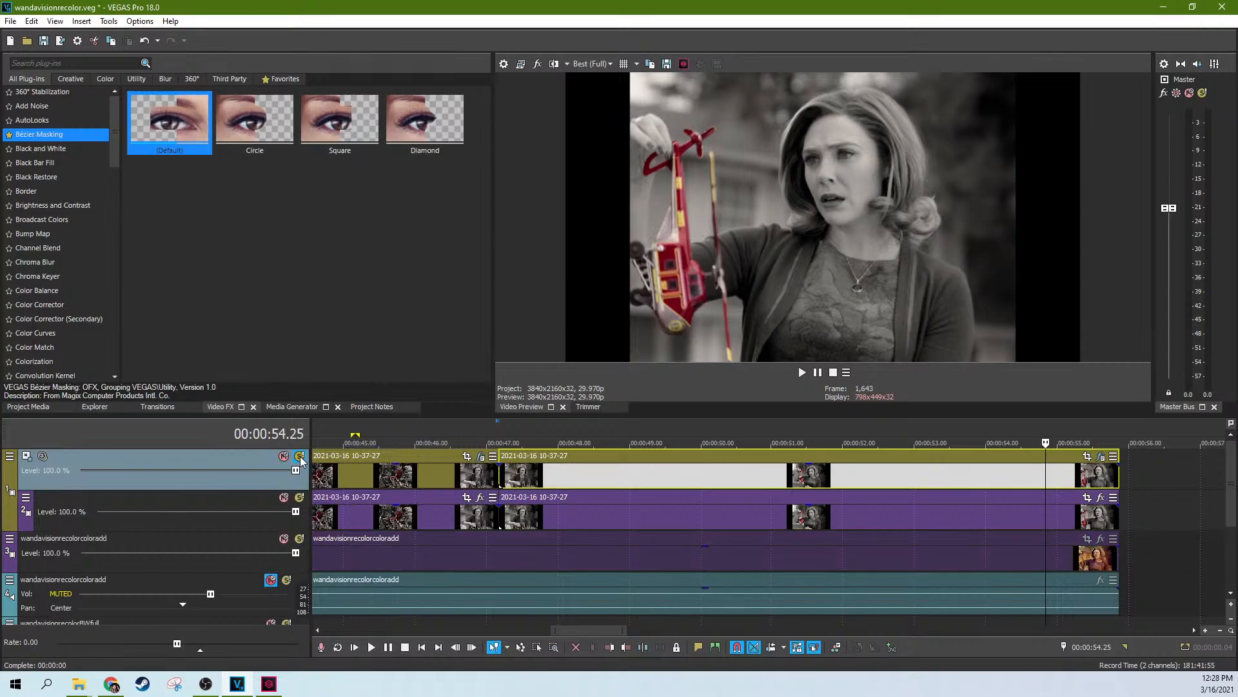
left_click(625, 481)
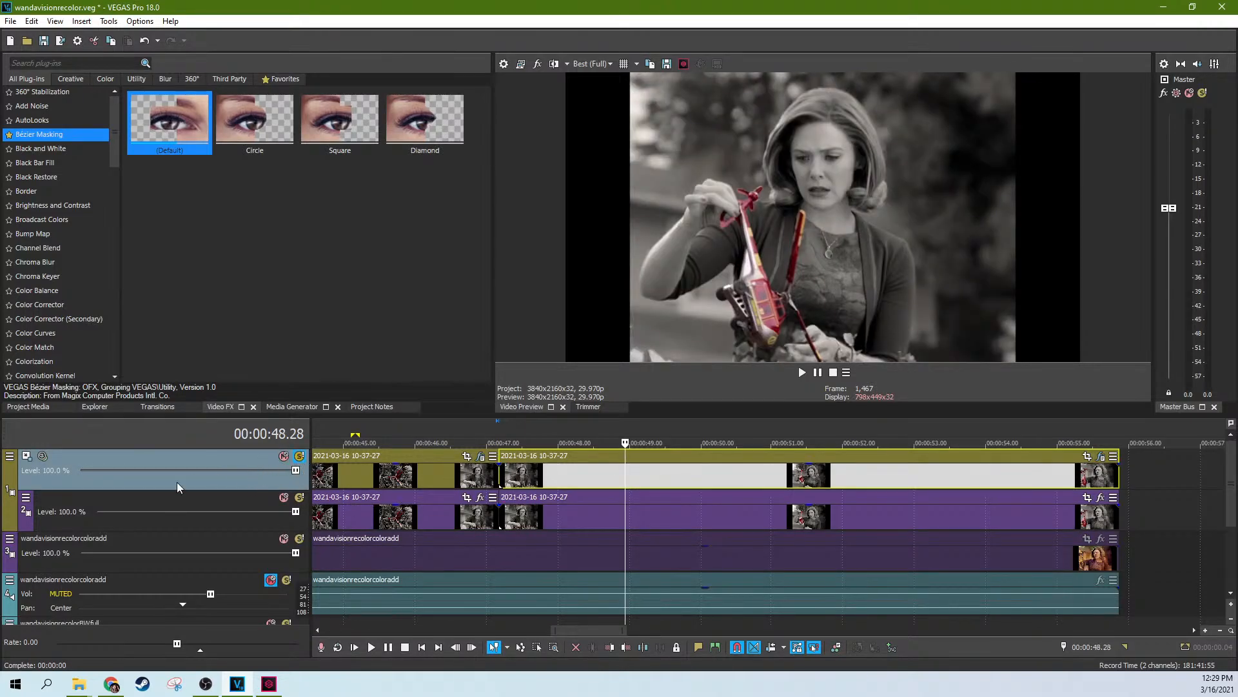
left_click(302, 458)
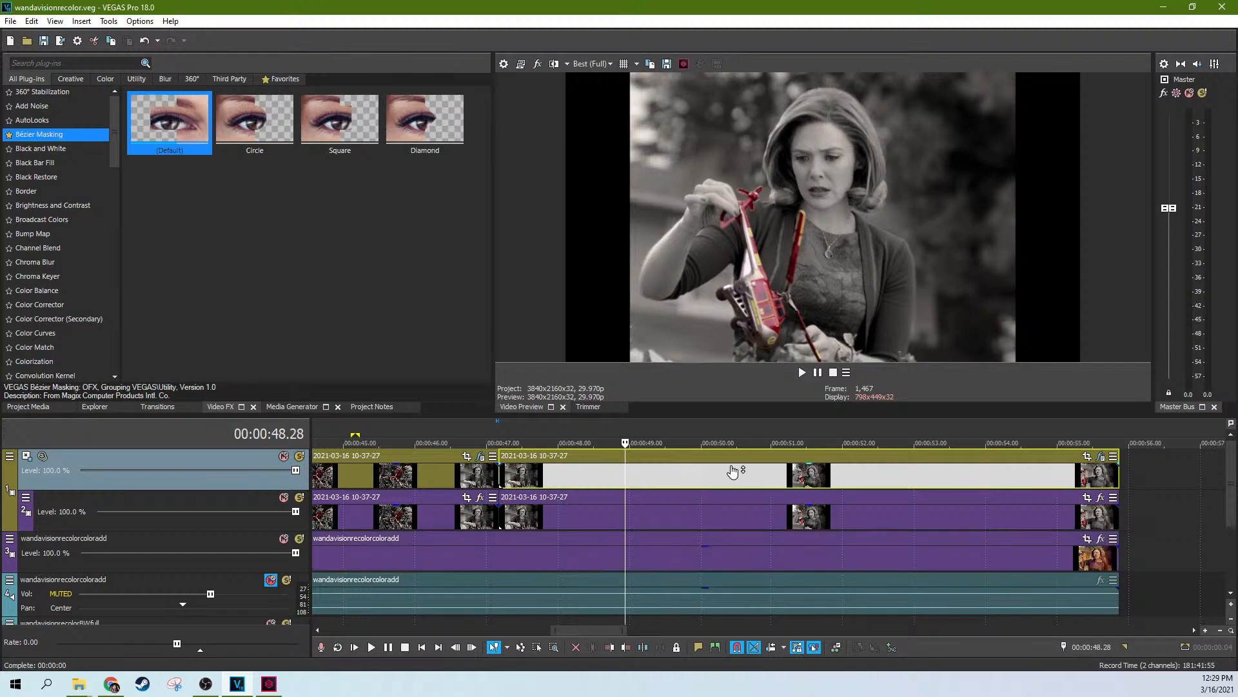
Examine the helicopter's color against the background at several frames between 00:00:49.14 and 00:00:52.18
left_click(713, 481)
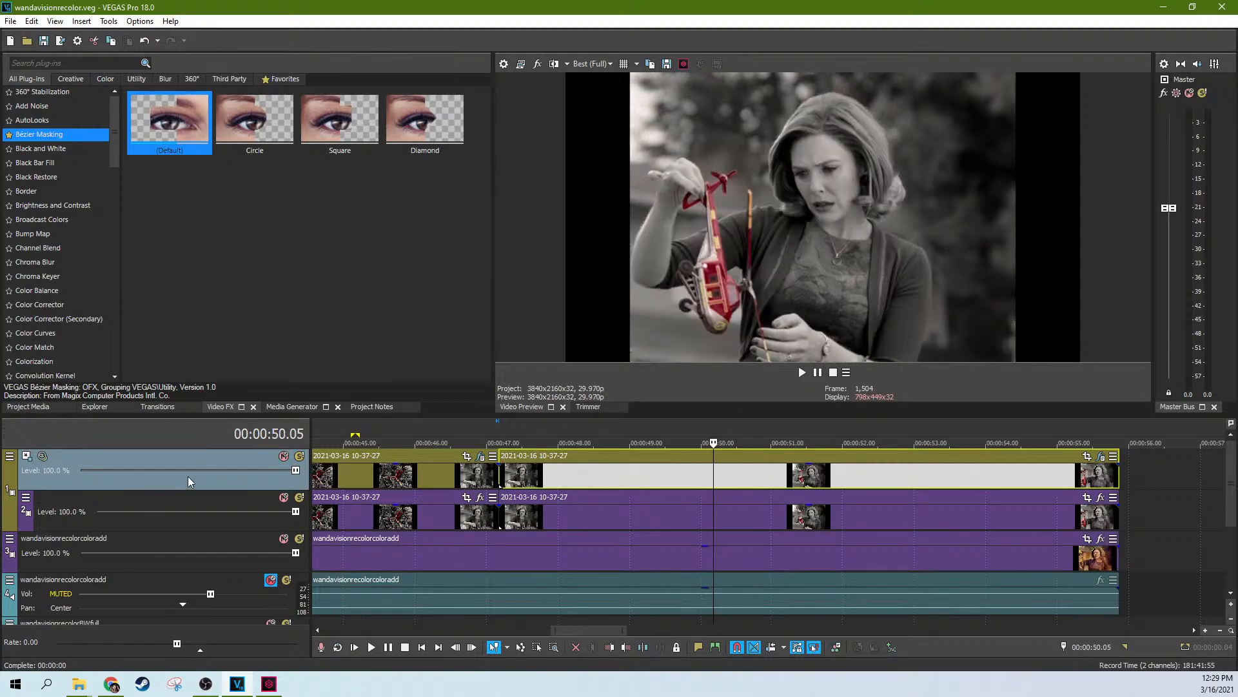
left_click(665, 480)
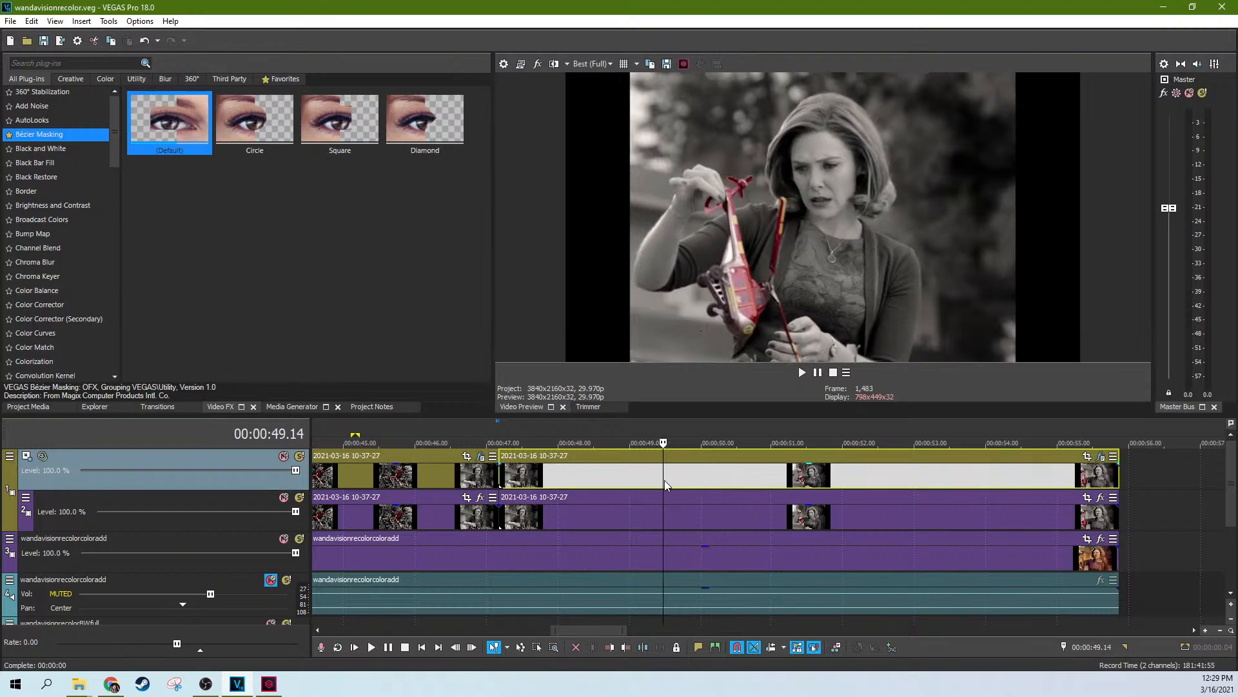
left_click(748, 470)
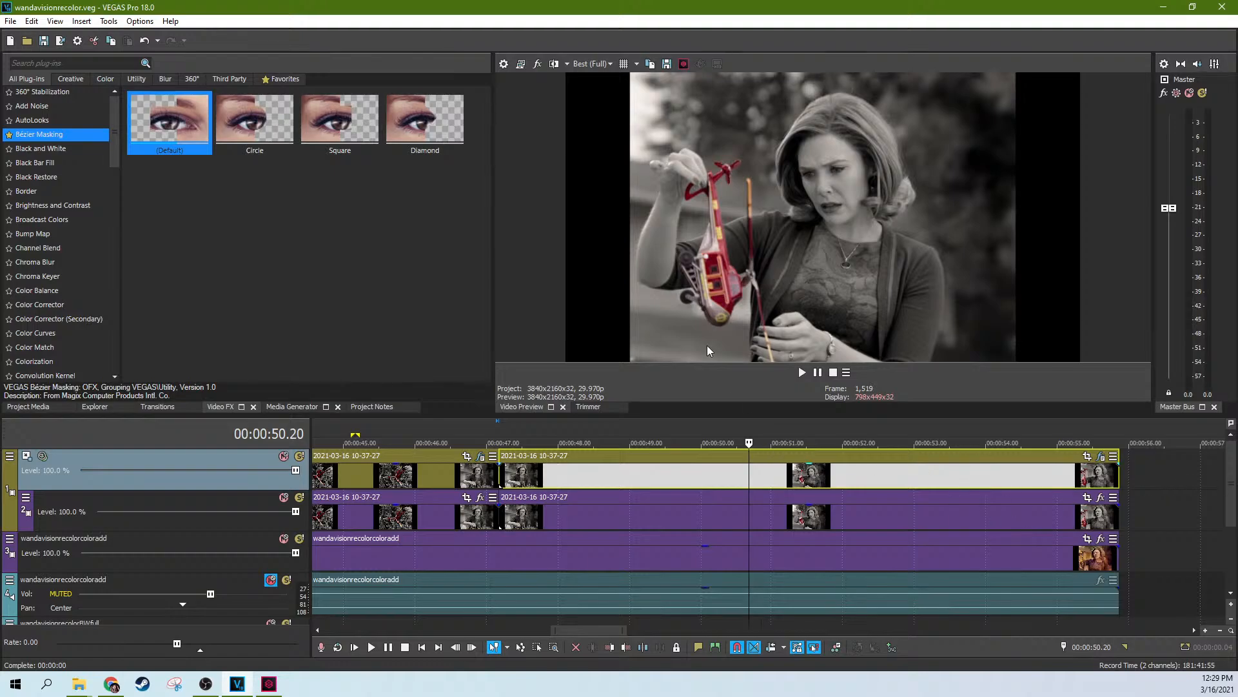
left_click(664, 474)
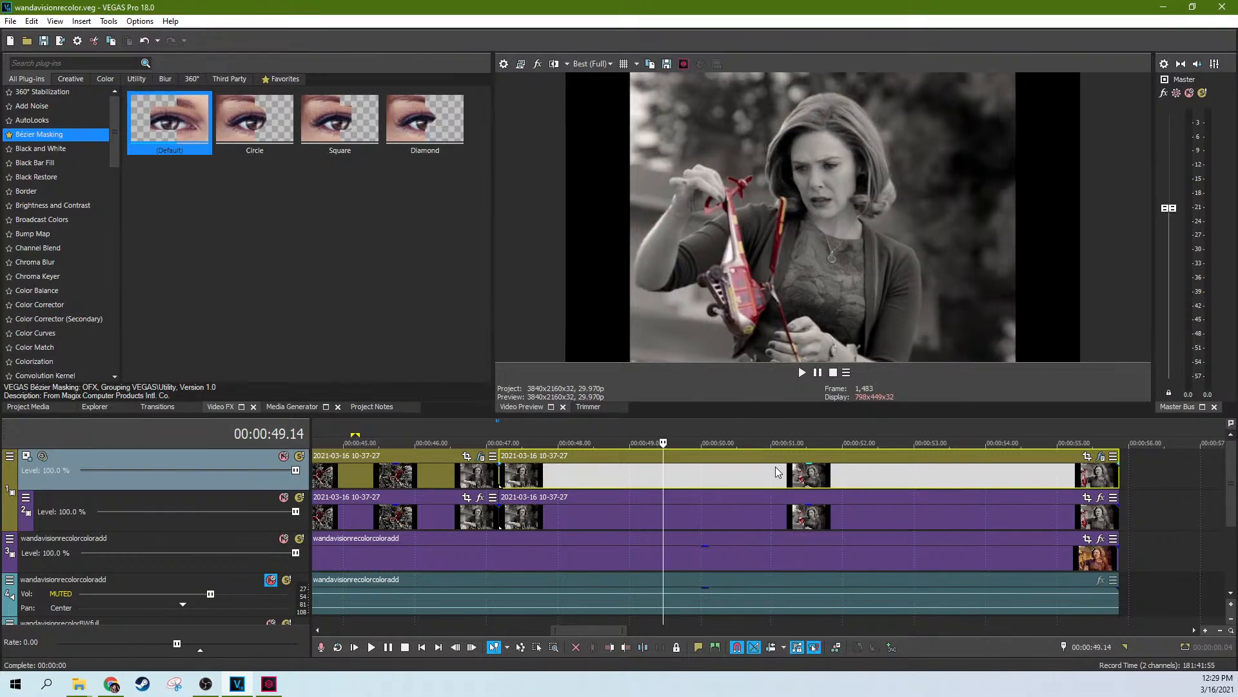
scroll(771, 468, "down", 2)
left_click(863, 475)
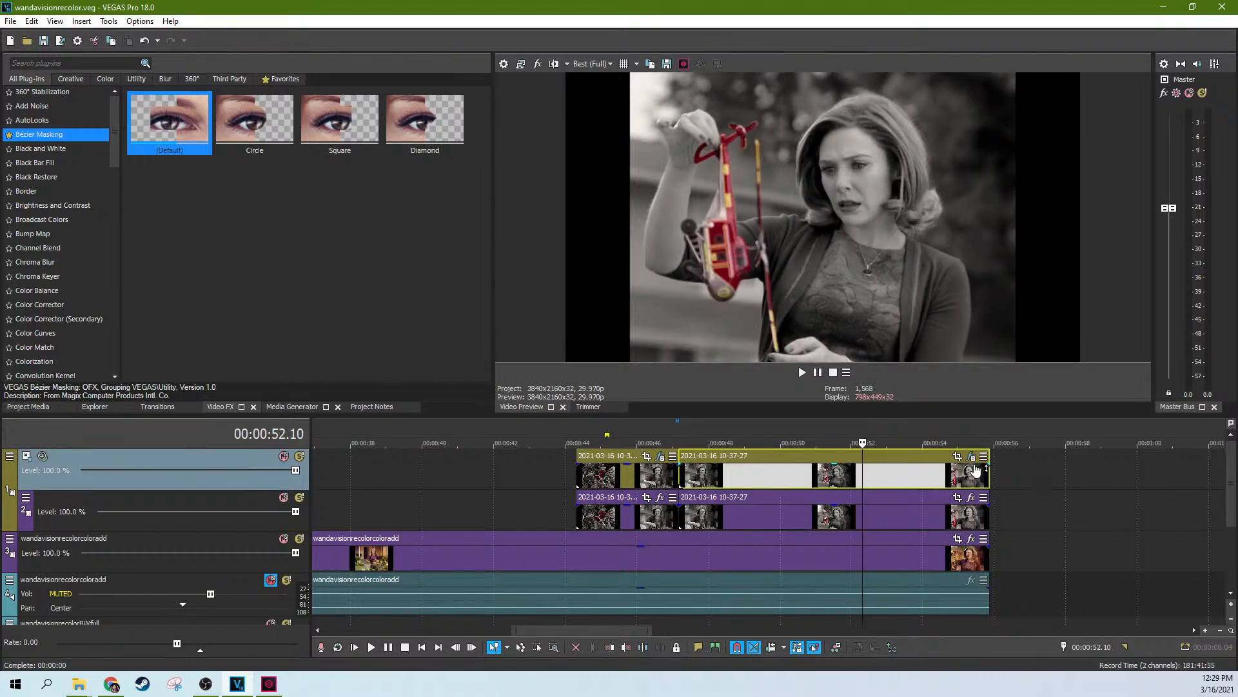
left_click(872, 474)
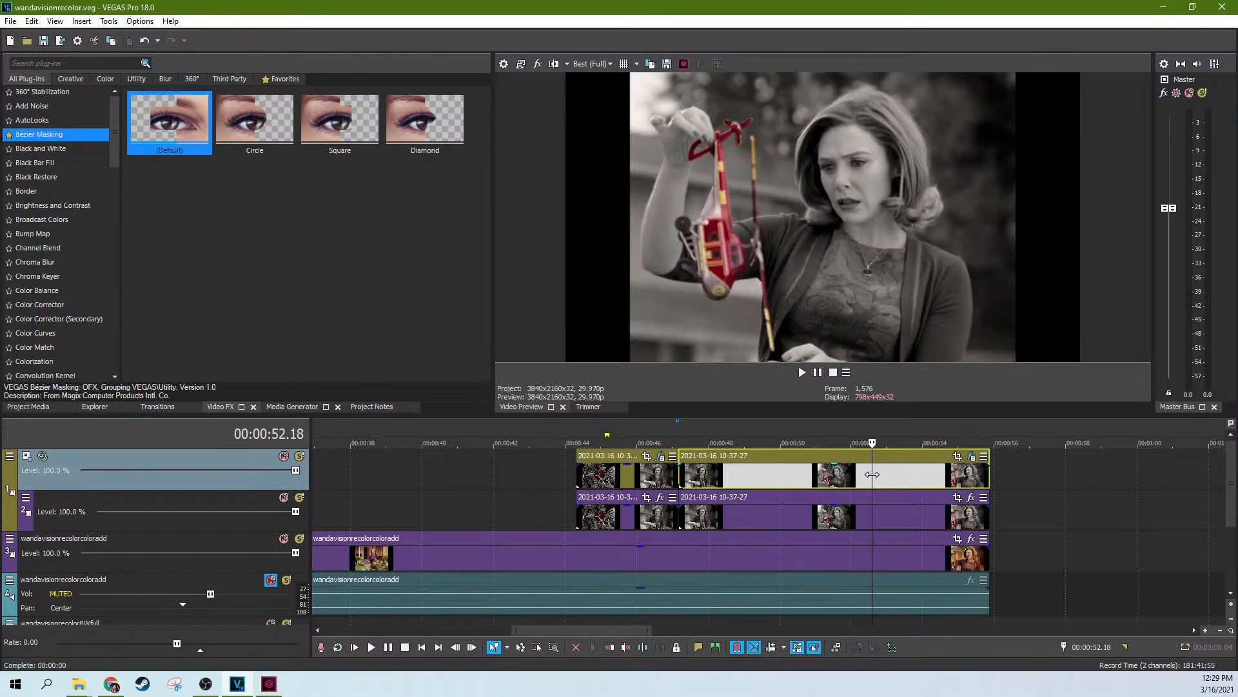
left_click(781, 481)
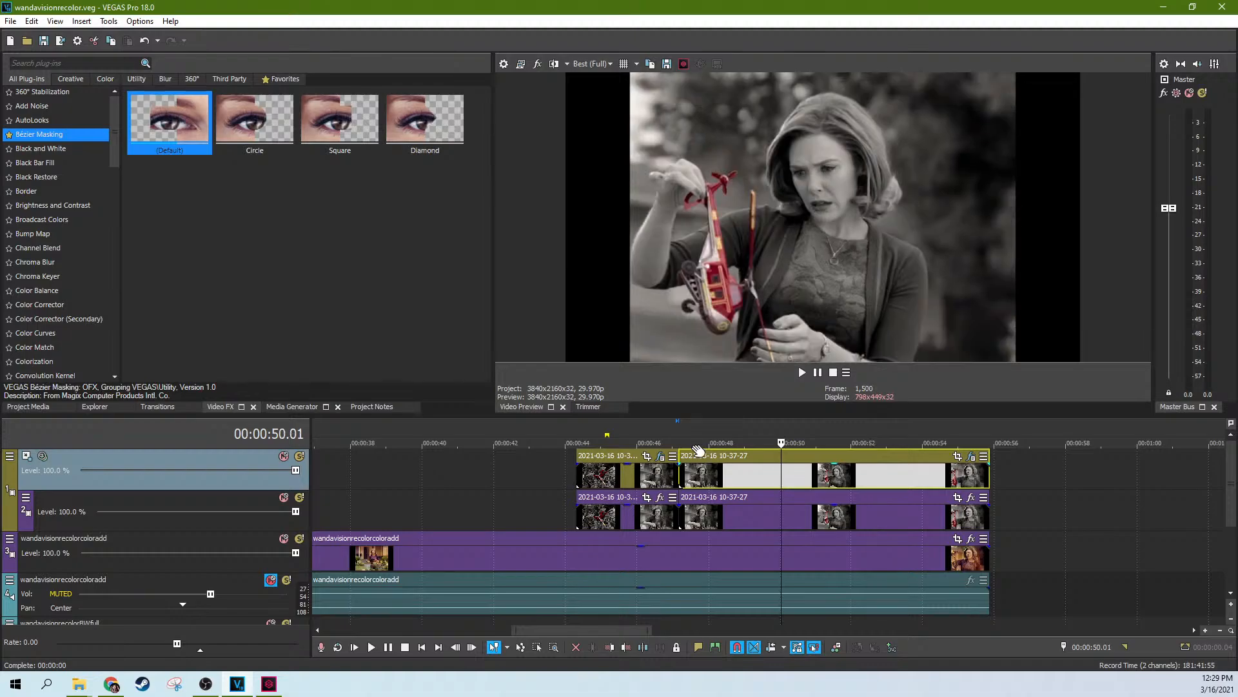
Apply the default Color Corrector (Secondary) effect to the second masked helicopter clip on the top track
scroll(698, 449, "up", 4)
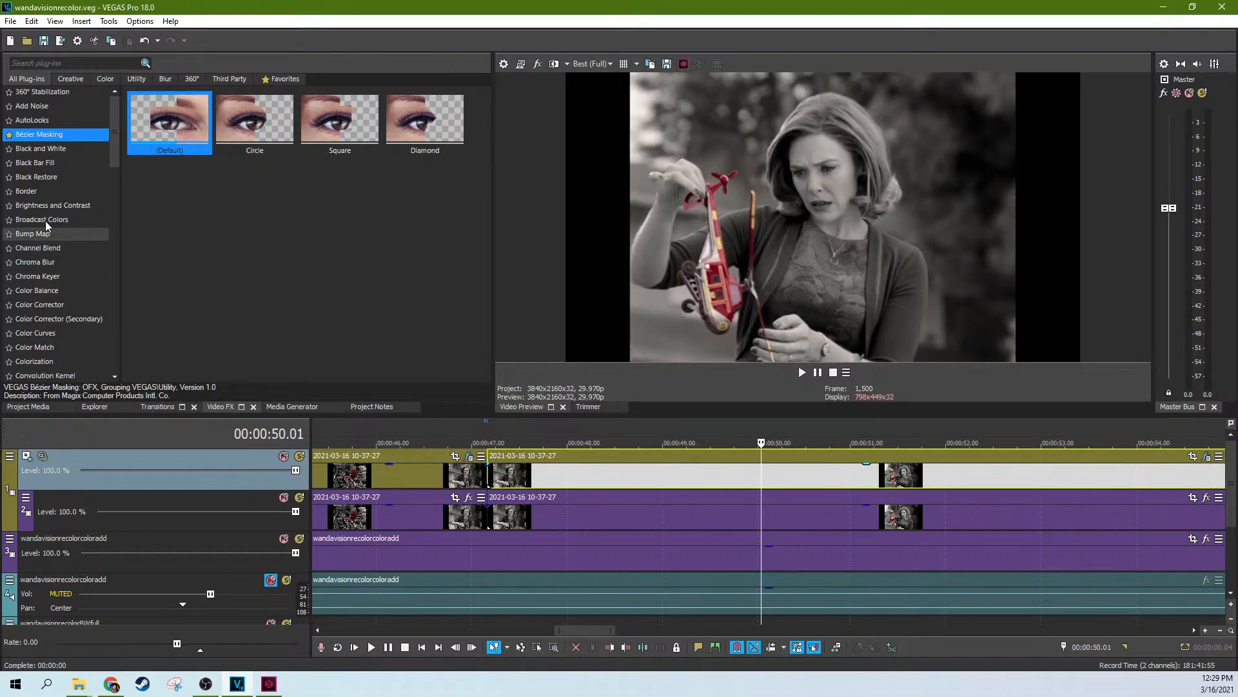
scroll(77, 154, "down", 2)
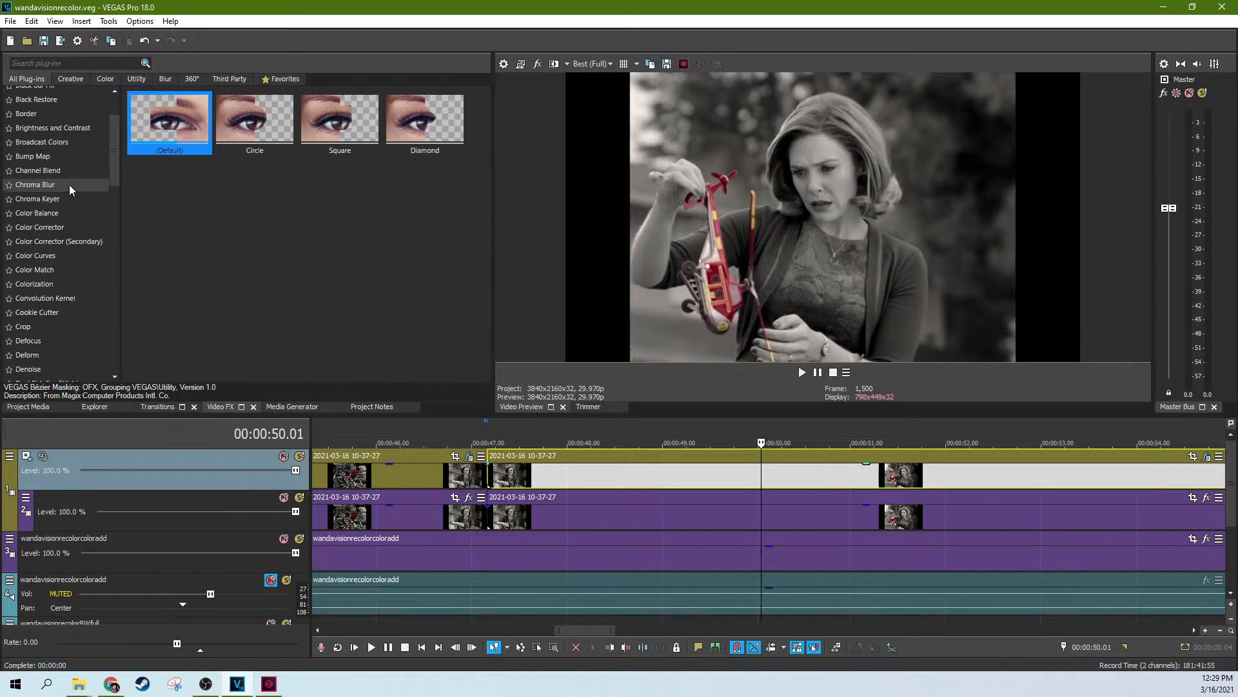
left_click(66, 245)
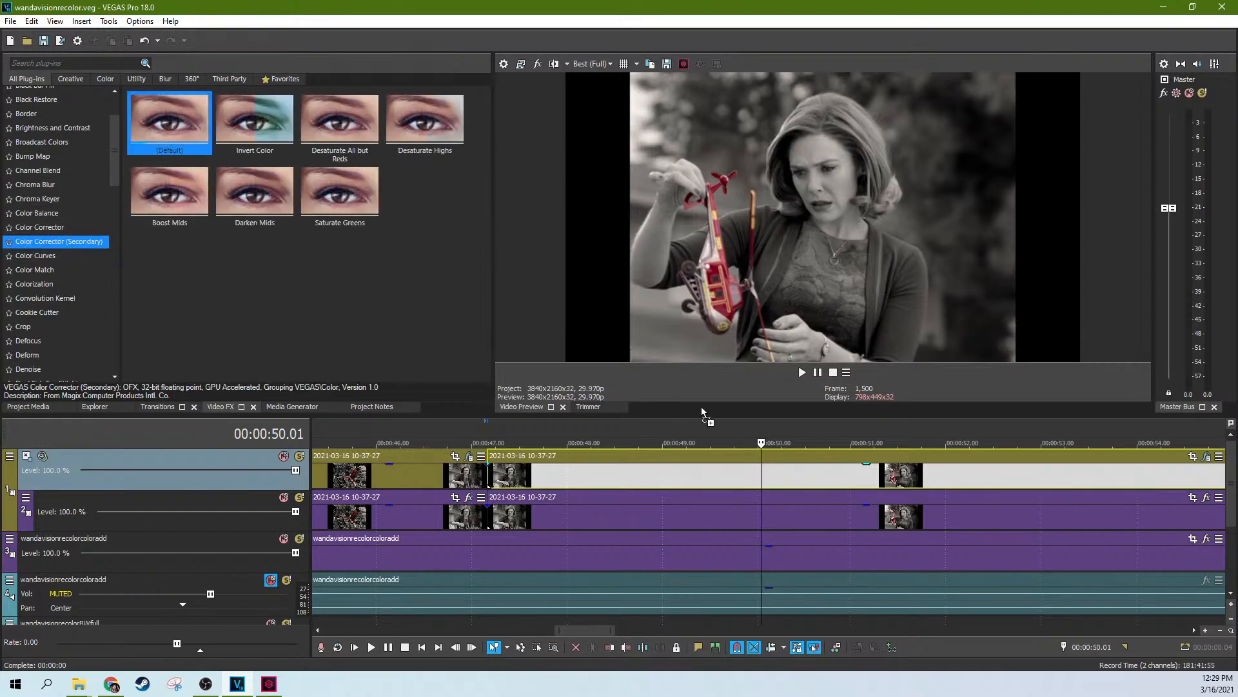
left_click_drag(702, 407, 760, 348)
left_click_drag(732, 307, 802, 472)
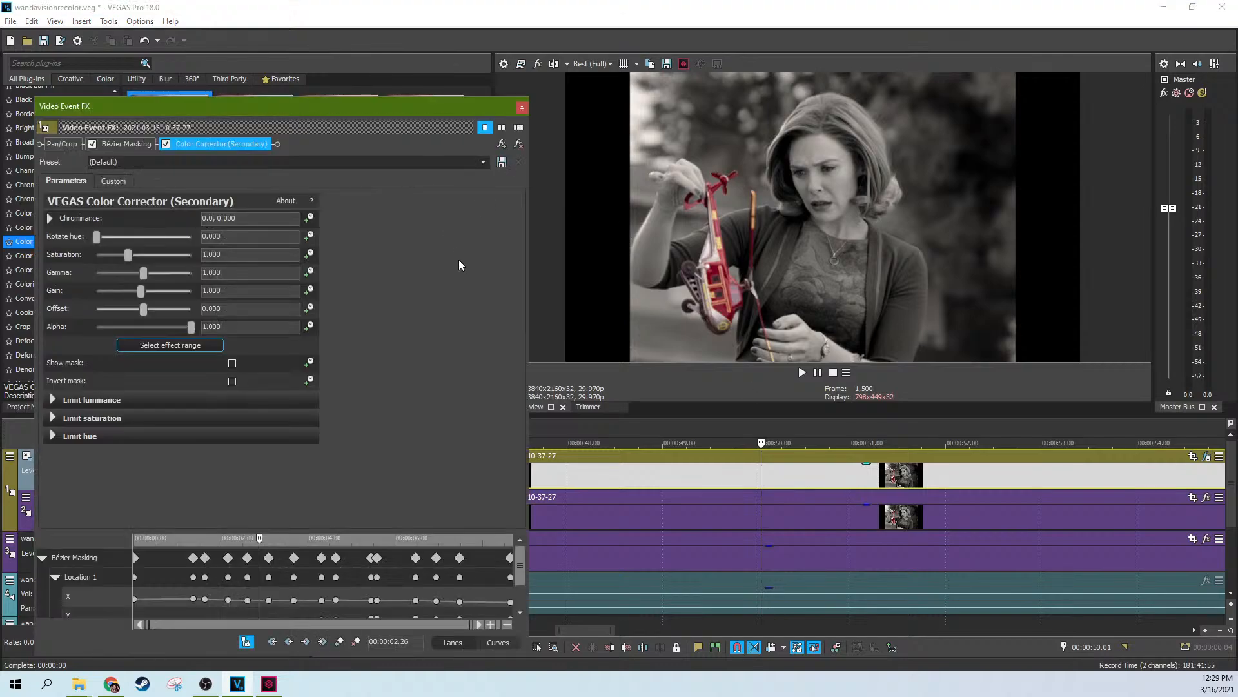
Select the effect range by sampling the helicopter's red body in the preview, and show the effect's mask
left_click(195, 347)
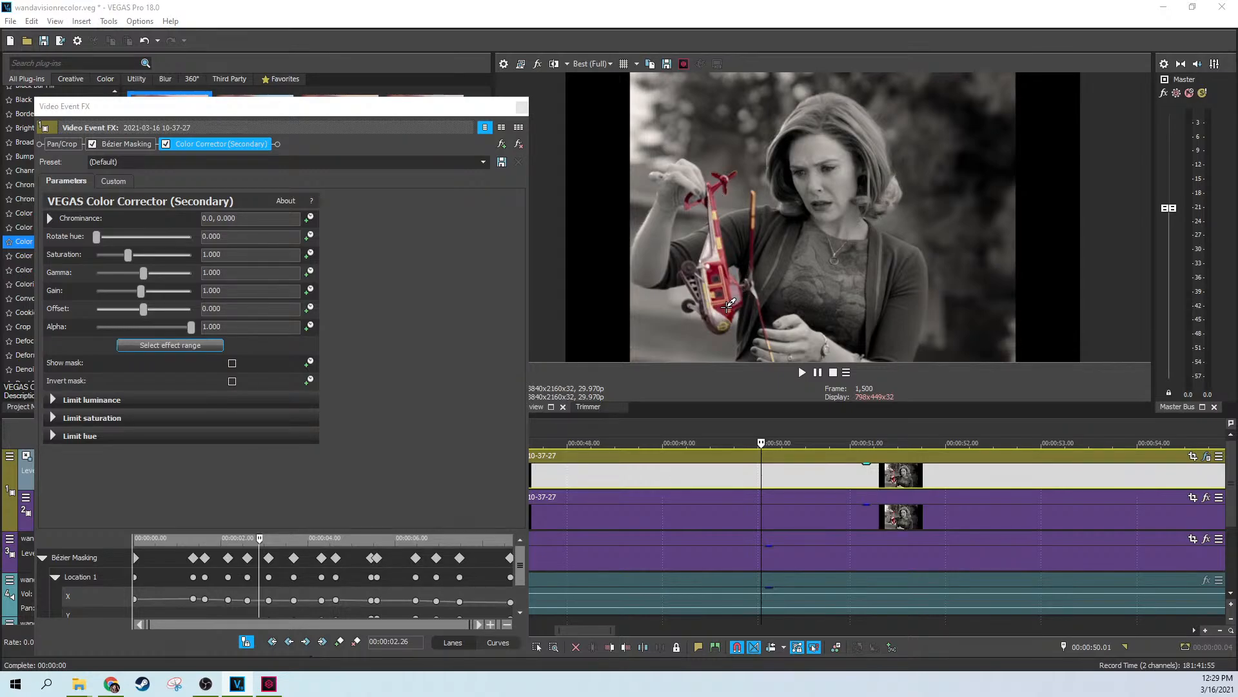
left_click(714, 308)
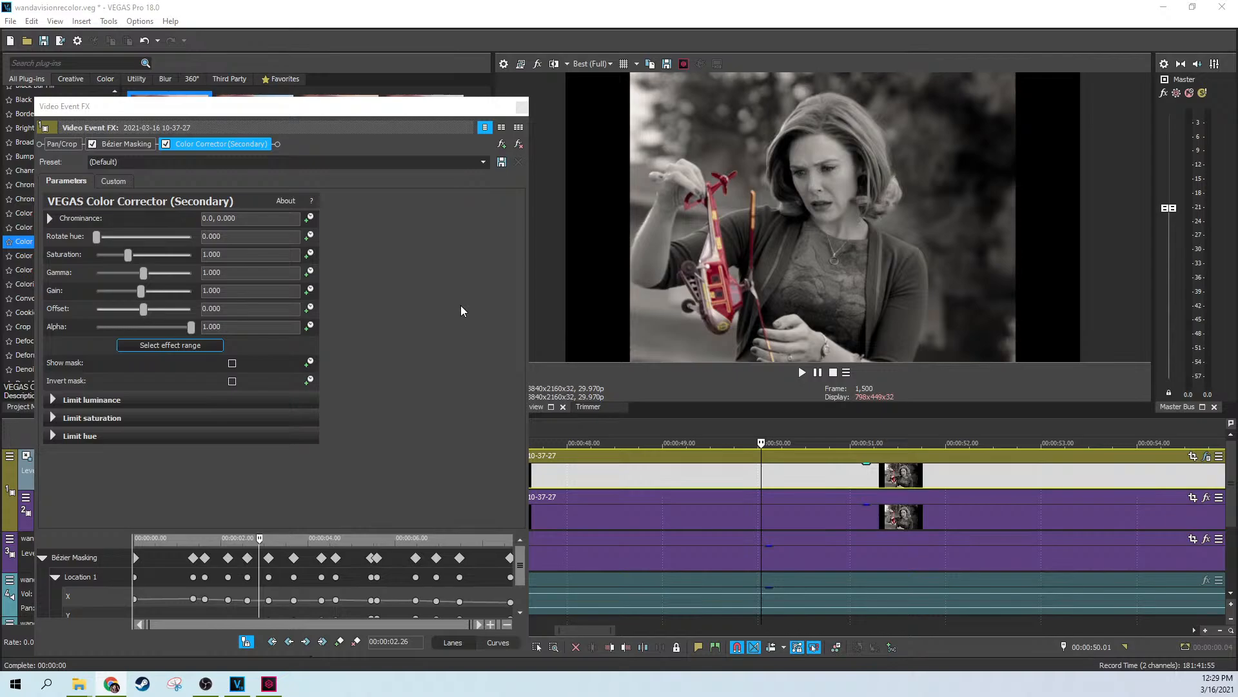
left_click(233, 365)
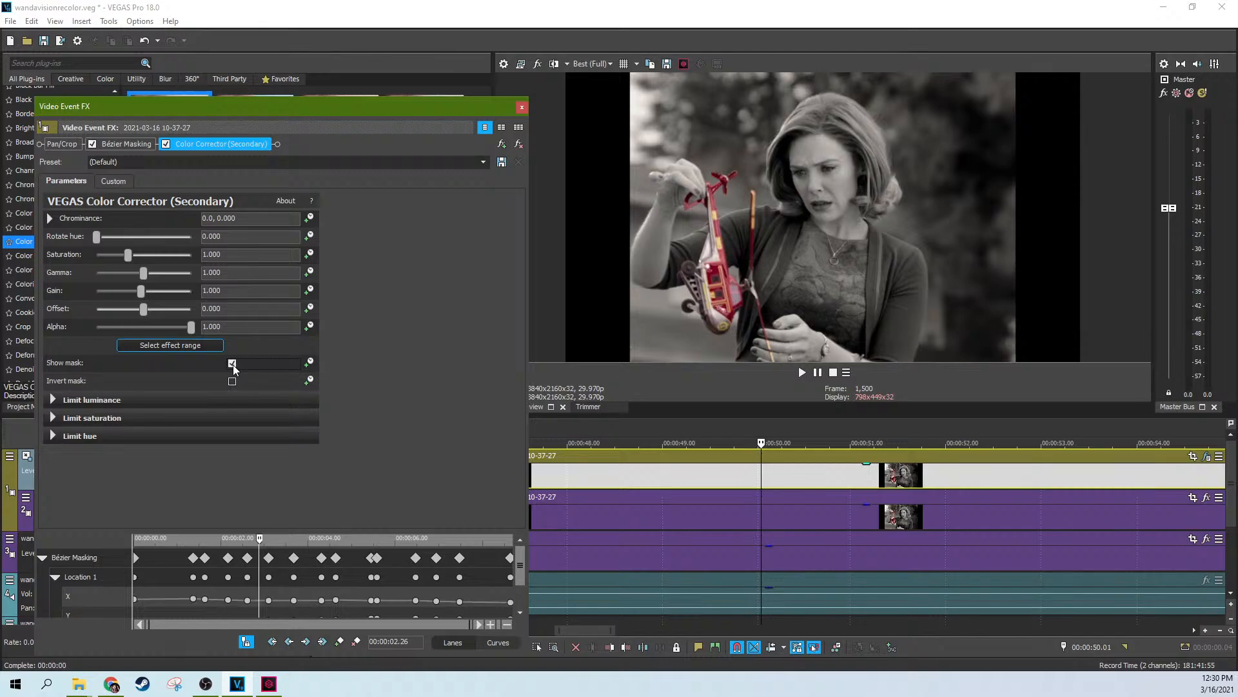
Set the low value of the luminance limit to 0 and invert the mask
left_click(53, 400)
left_click_drag(128, 441, 96, 438)
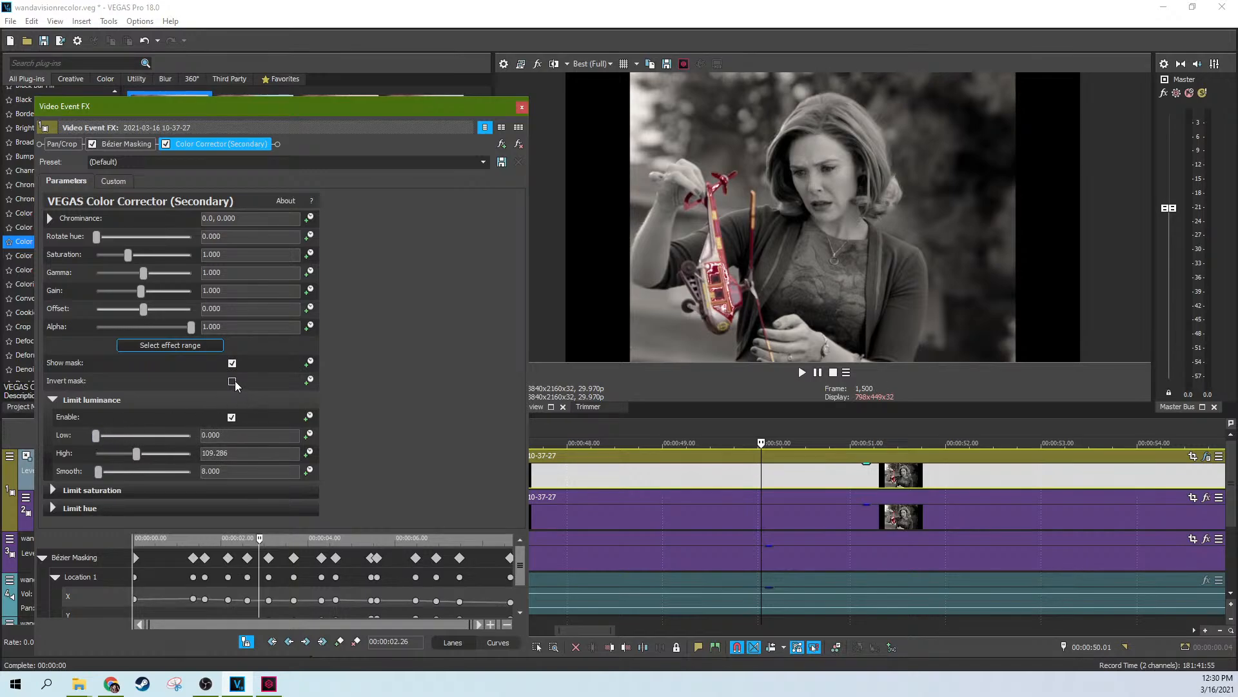
left_click(232, 382)
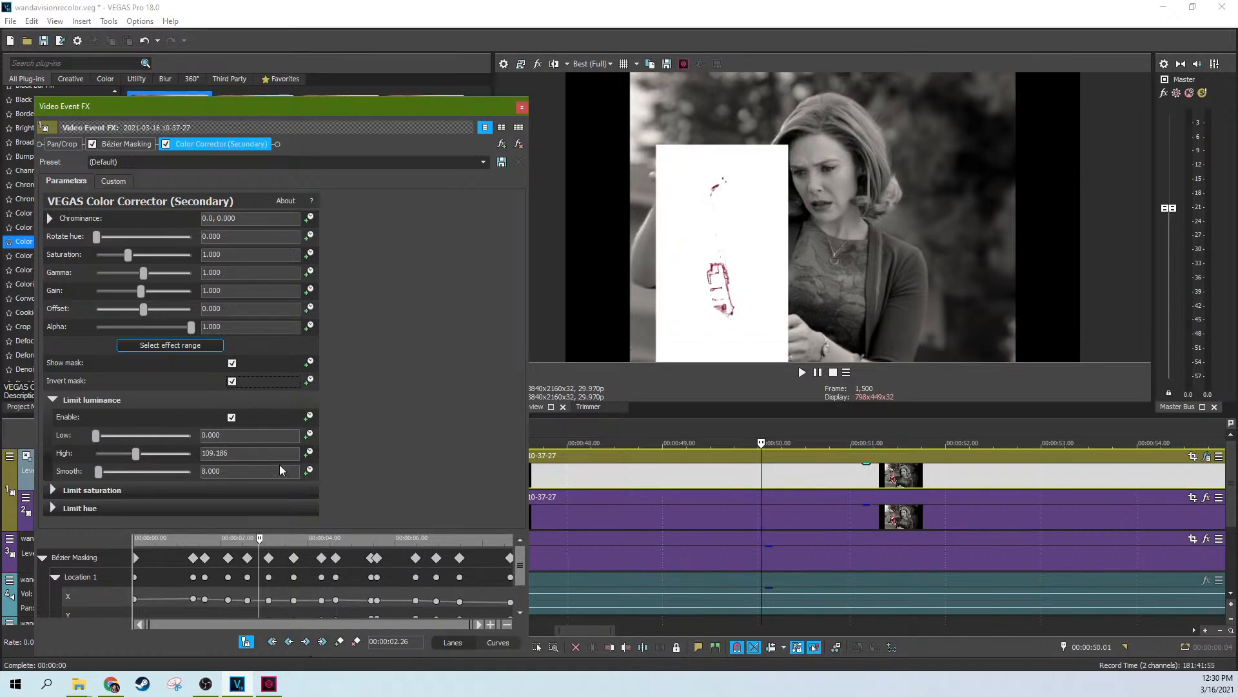
Disable the luminance limit and the saturation limit of the secondary color corrector
left_click(231, 417)
left_click(57, 496)
left_click(231, 508)
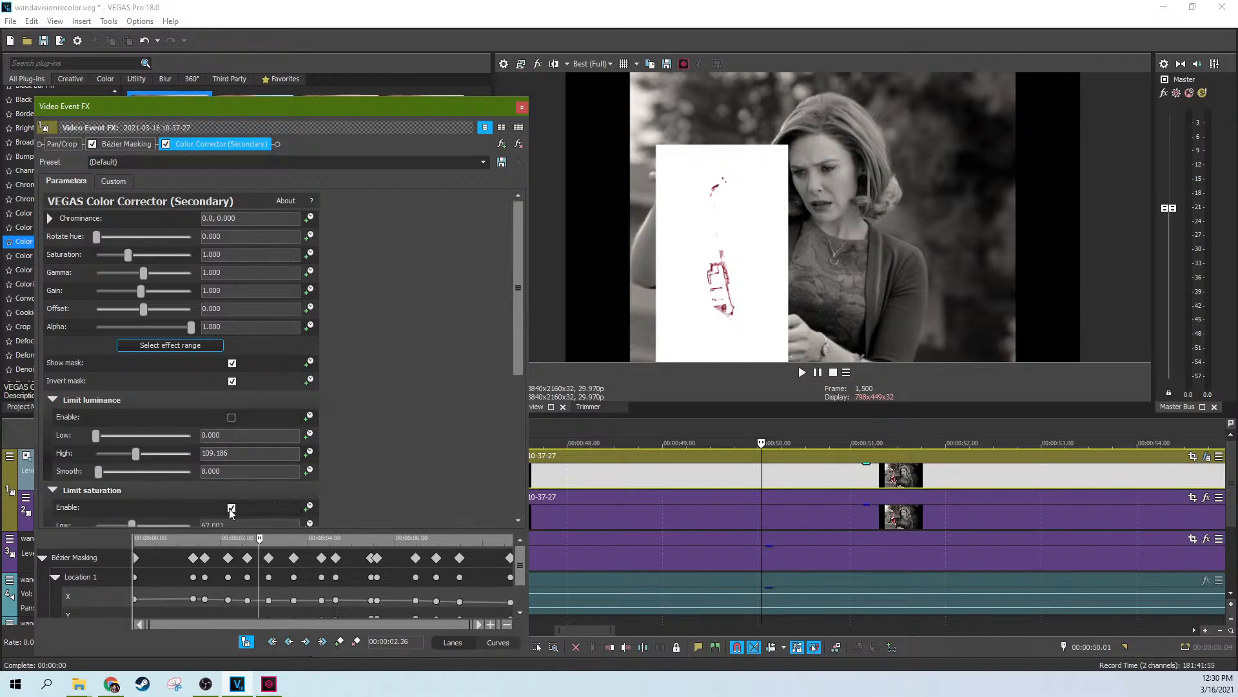
left_click(230, 508)
Toggle the hue limit off and back on, set its center to 97.959, and lower the saturation limit's low value to 20.939
left_click_drag(521, 339, 504, 515)
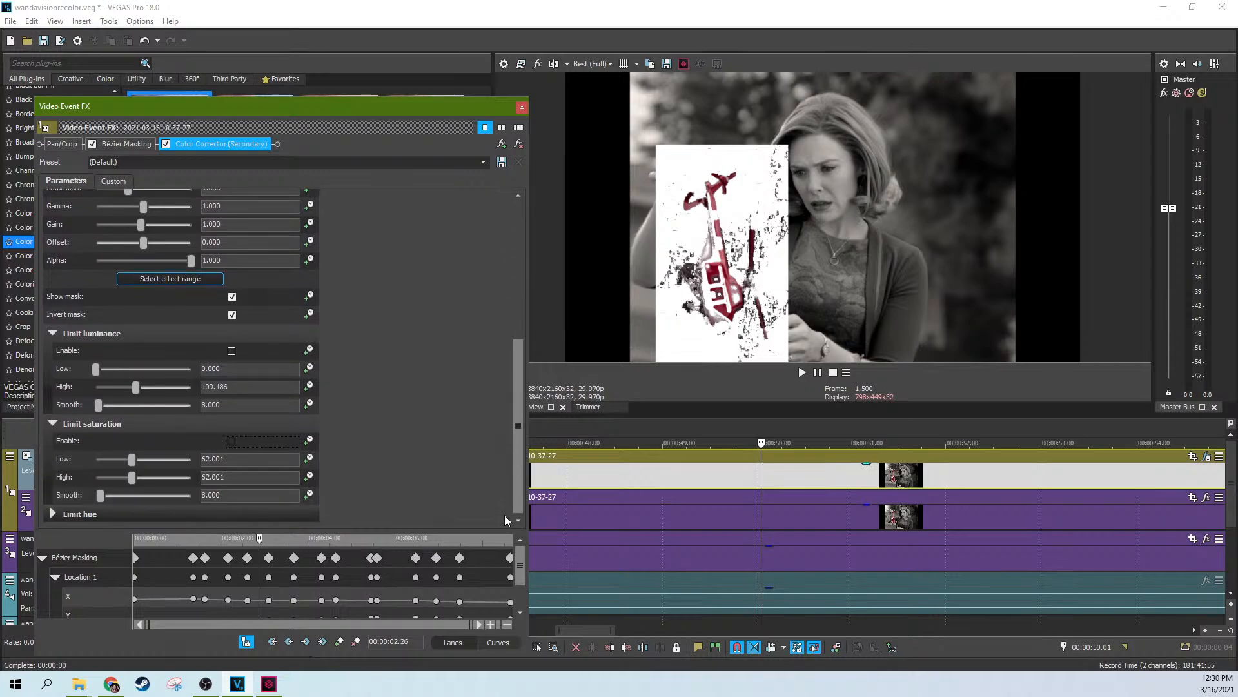
left_click(54, 514)
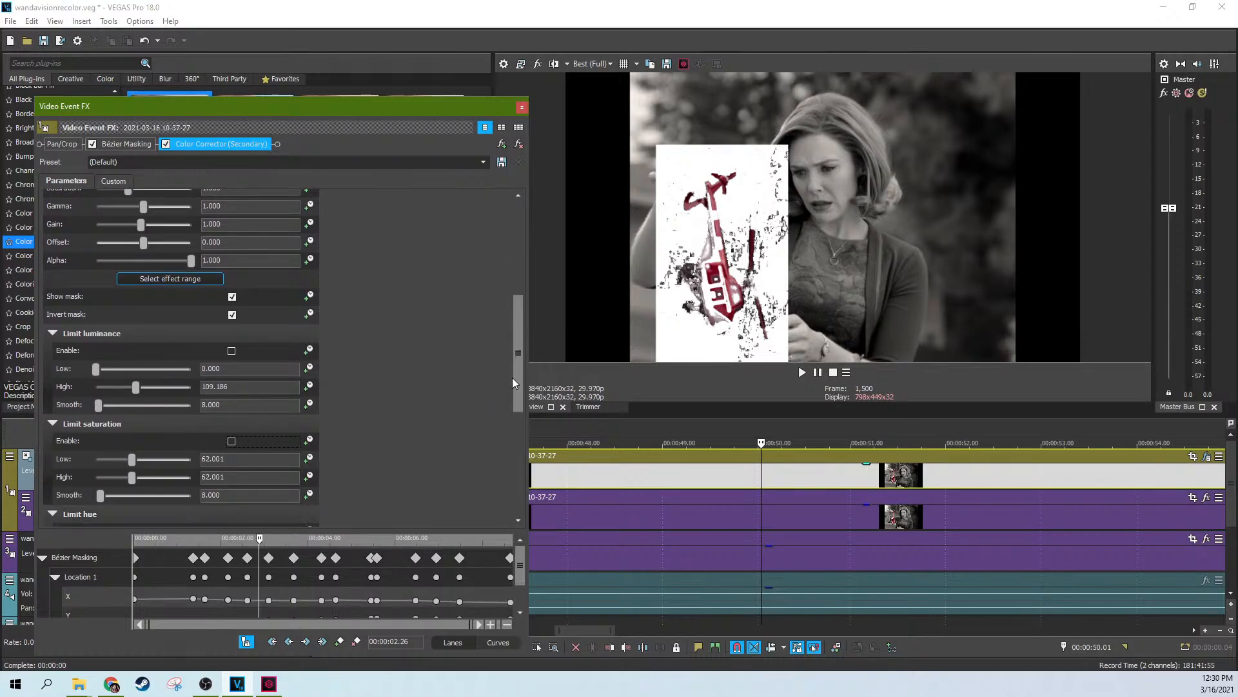
left_click_drag(522, 375, 412, 510)
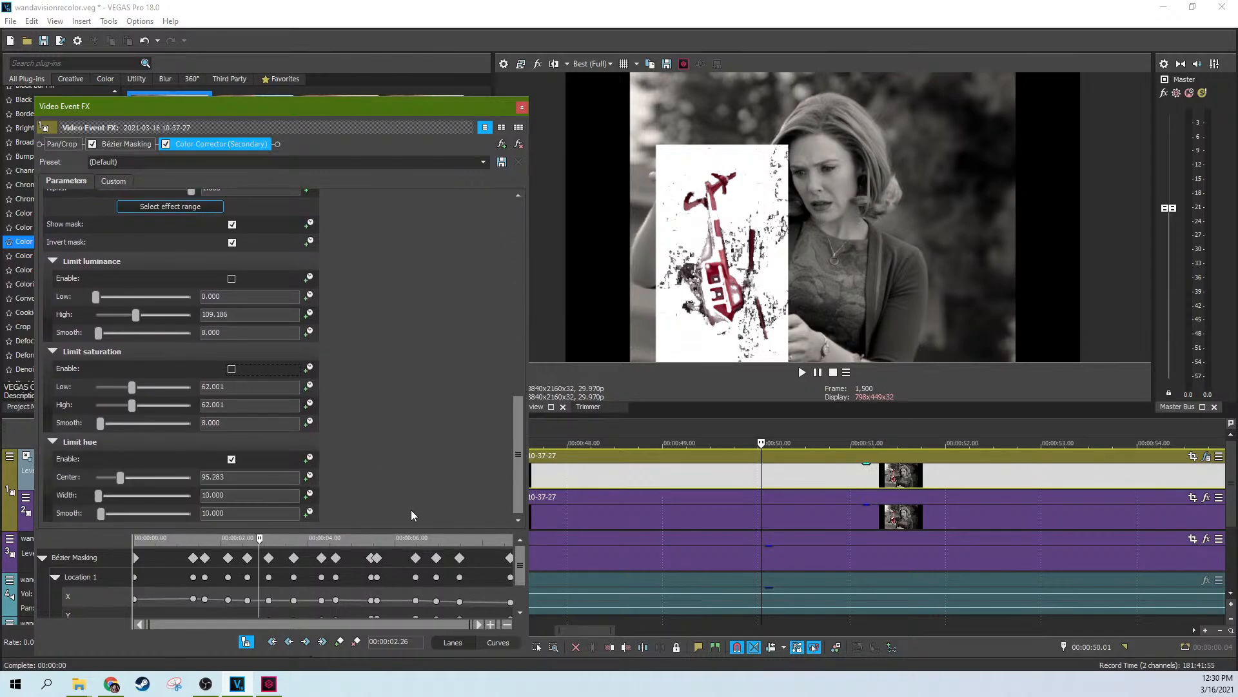
left_click(230, 461)
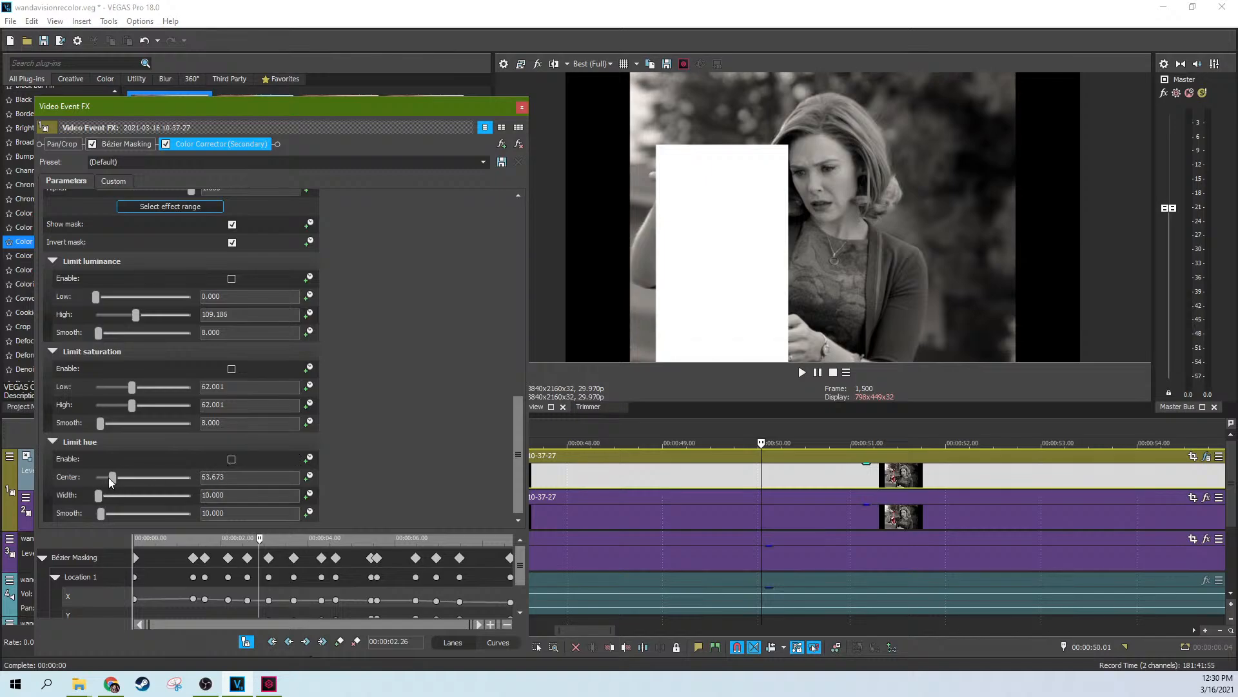
left_click(231, 459)
left_click_drag(114, 476, 122, 478)
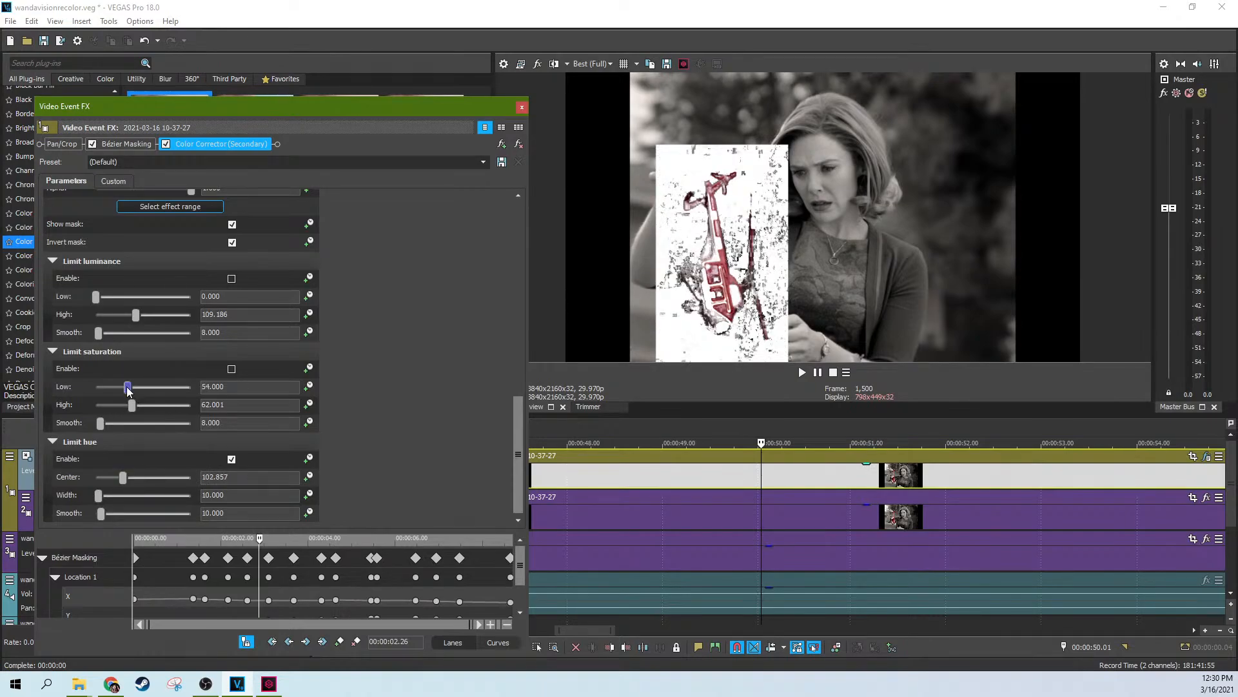
left_click_drag(133, 391, 109, 392)
left_click_drag(122, 476, 122, 477)
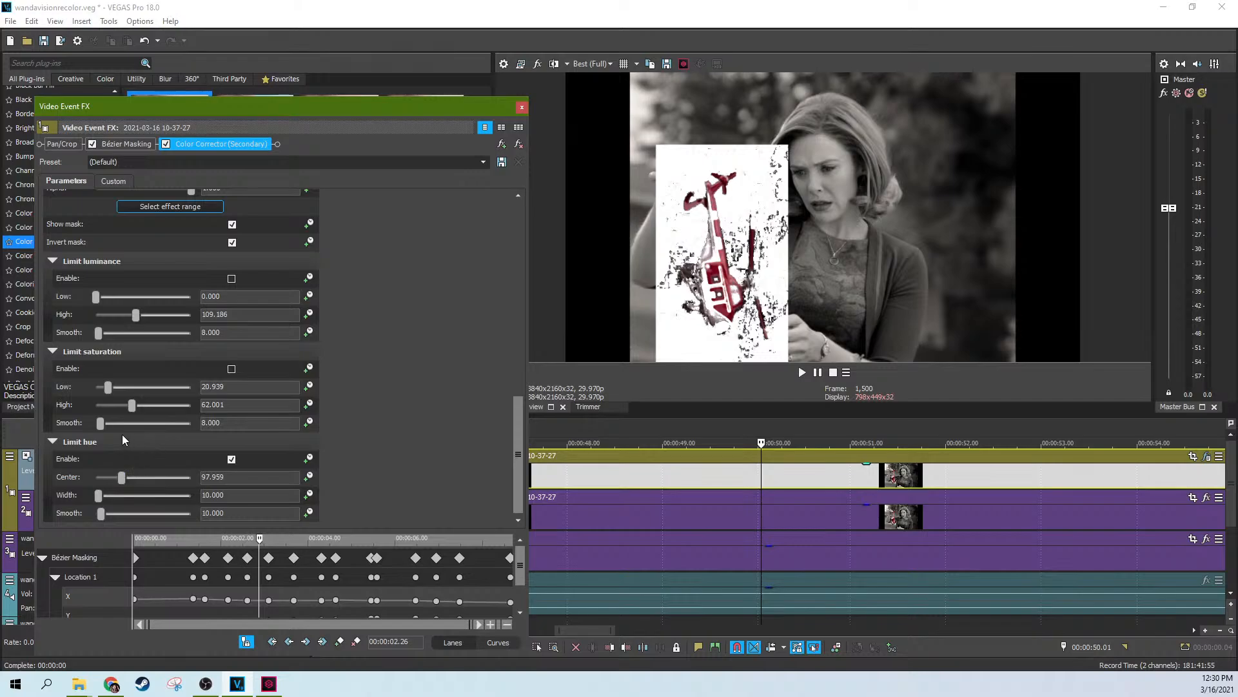
Enable the saturation limit with low 0, high 162 and smooth 0
left_click_drag(107, 388, 90, 429)
left_click(232, 369)
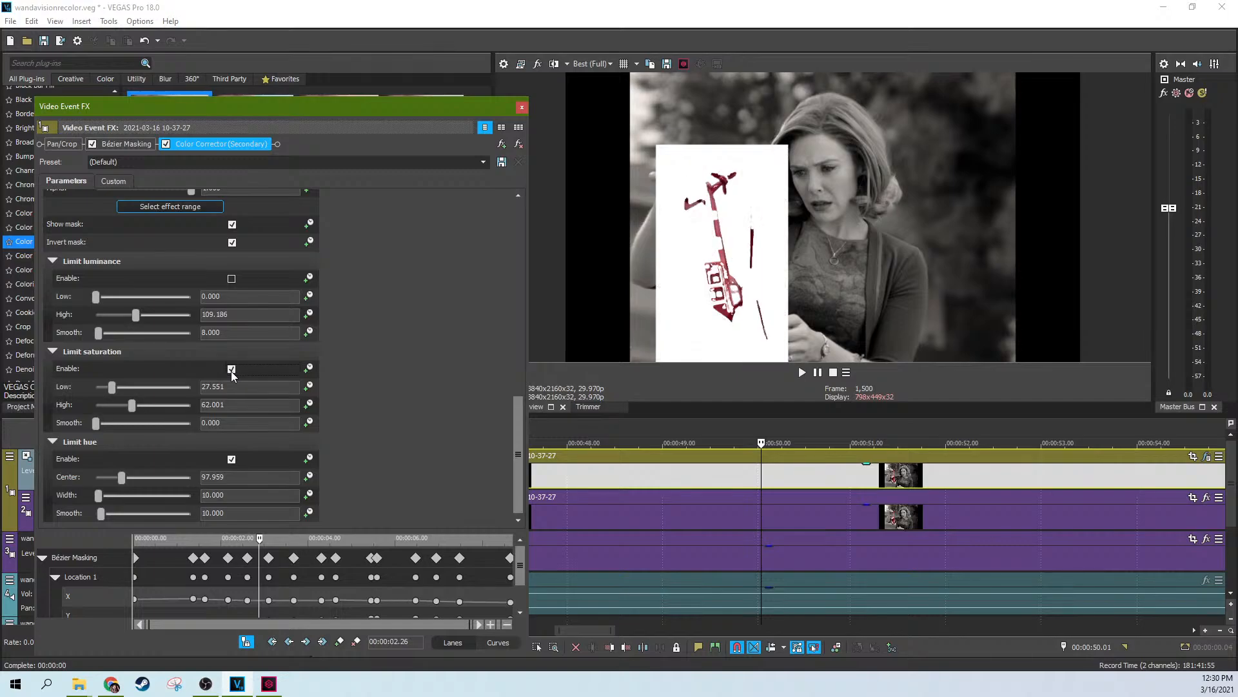
left_click_drag(109, 387, 195, 408)
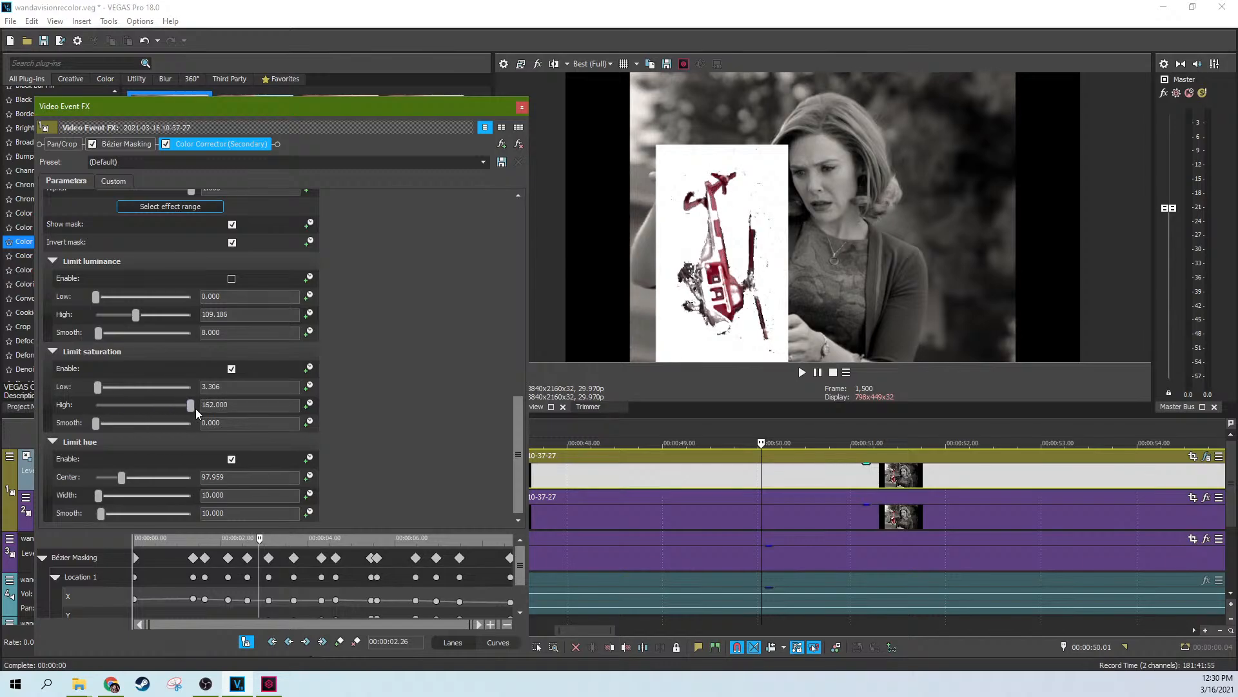
mouse_move(100, 389)
left_mouse_down()
mouse_move(107, 396)
mouse_move(87, 397)
left_mouse_up()
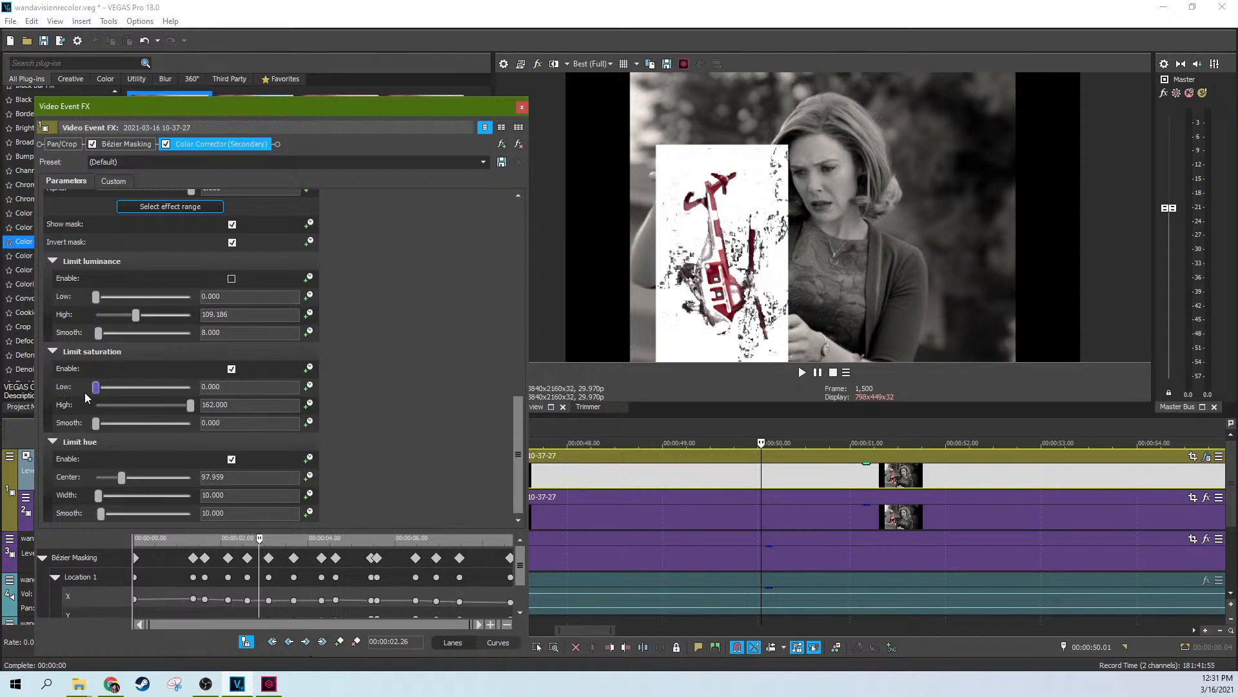
Compare the helicopter mask with the hue limit turned off and on
left_click(232, 459)
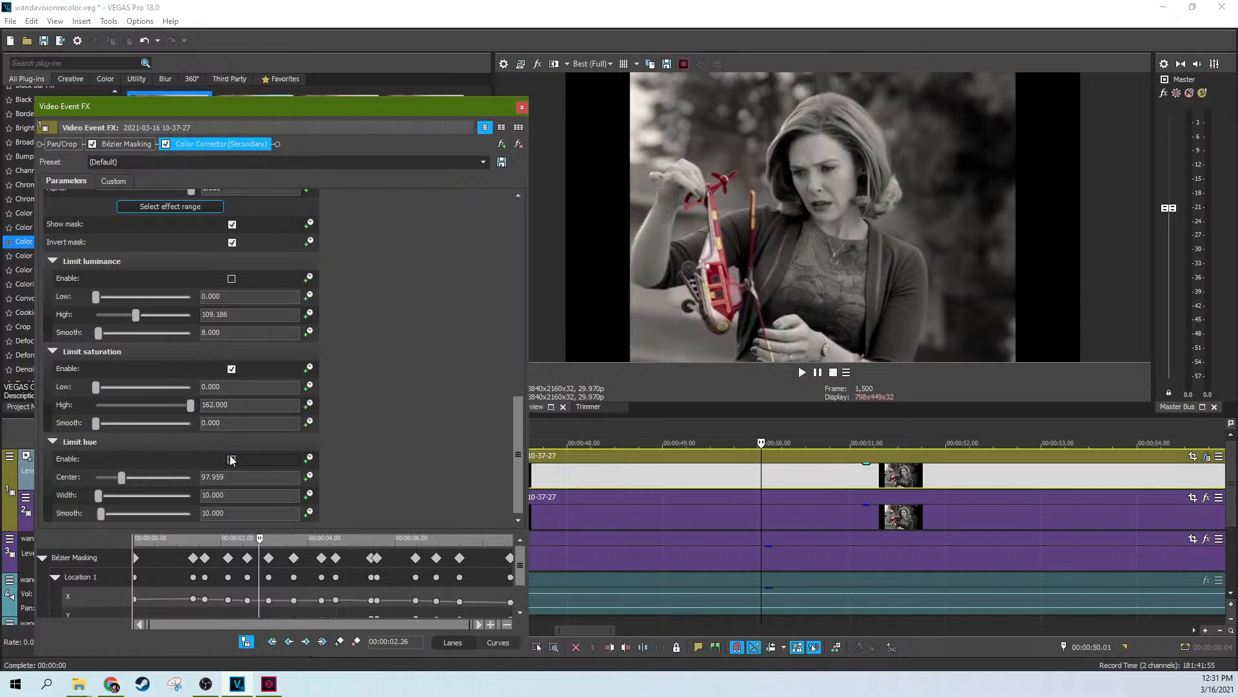
left_click(232, 459)
left_click(231, 460)
left_click(232, 459)
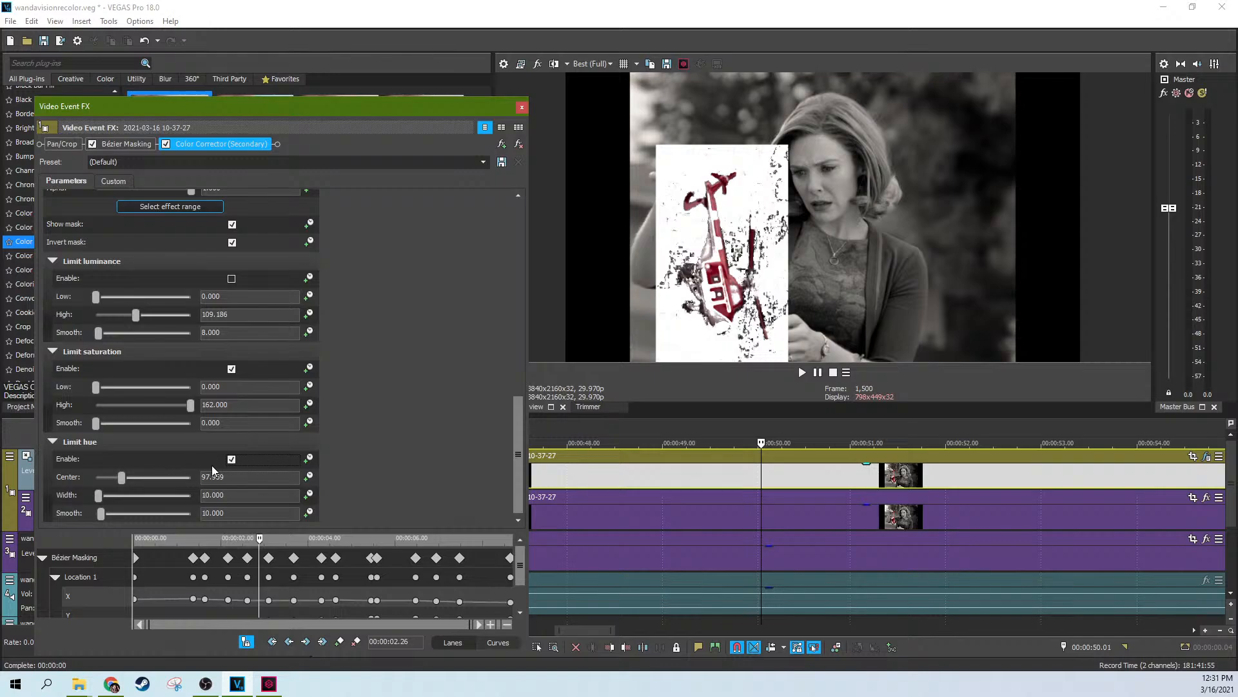
Set the hue limit's center to 88.163 and the saturation limit's low value to 15.429, keeping both limits enabled
left_click(231, 459)
left_click_drag(126, 480, 96, 481)
left_click(231, 460)
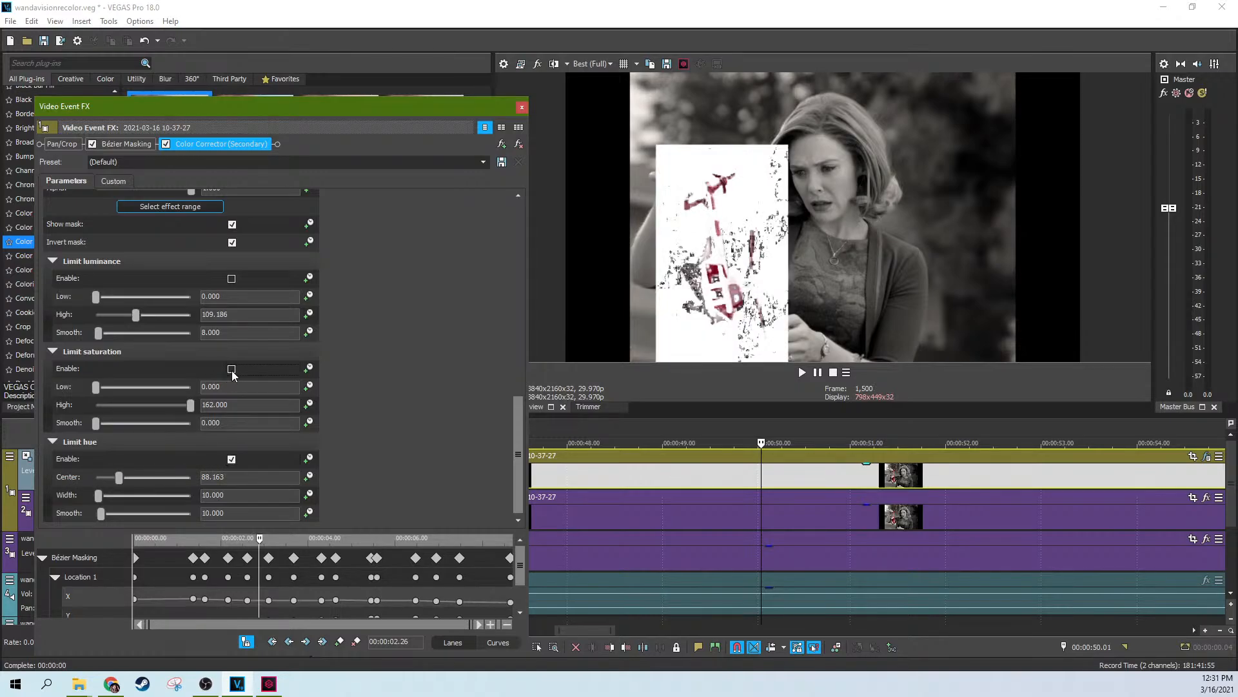
mouse_move(96, 390)
left_mouse_down()
mouse_move(119, 391)
mouse_move(105, 390)
left_mouse_up()
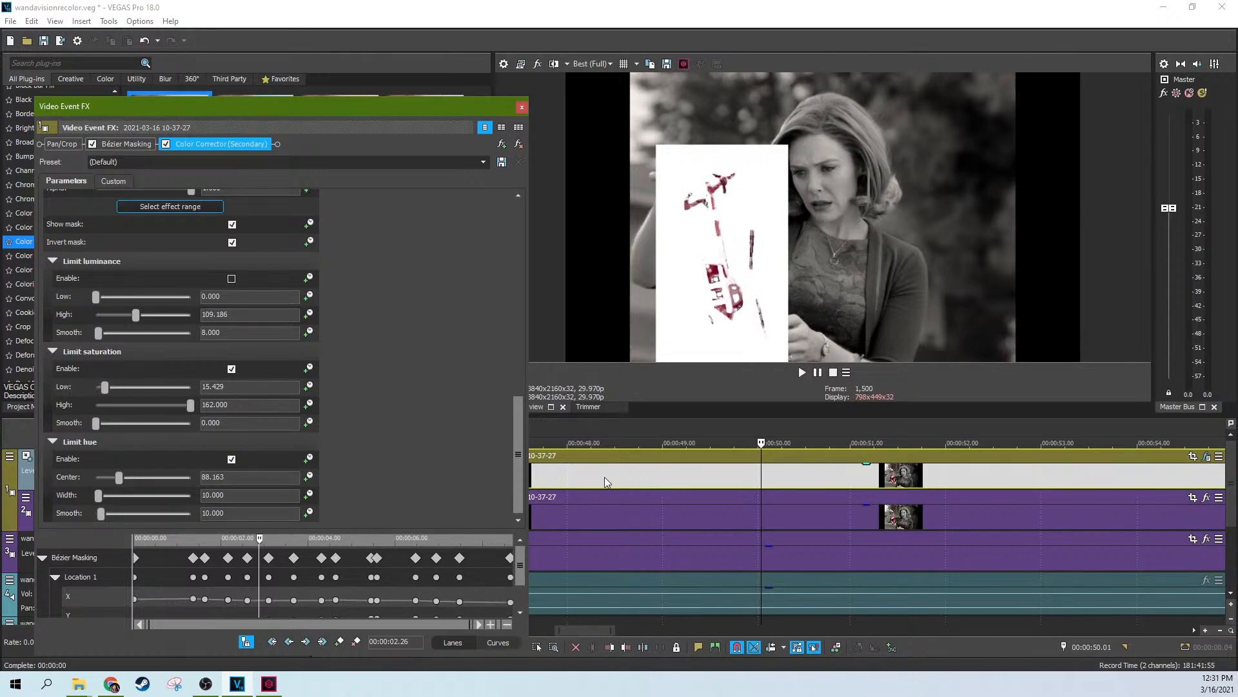
Examine the helicopter mask at several frames between 00:00:49.28 and 00:00:54.13, and undo the accidental shift of the top clip
left_click(695, 459)
left_click(774, 472)
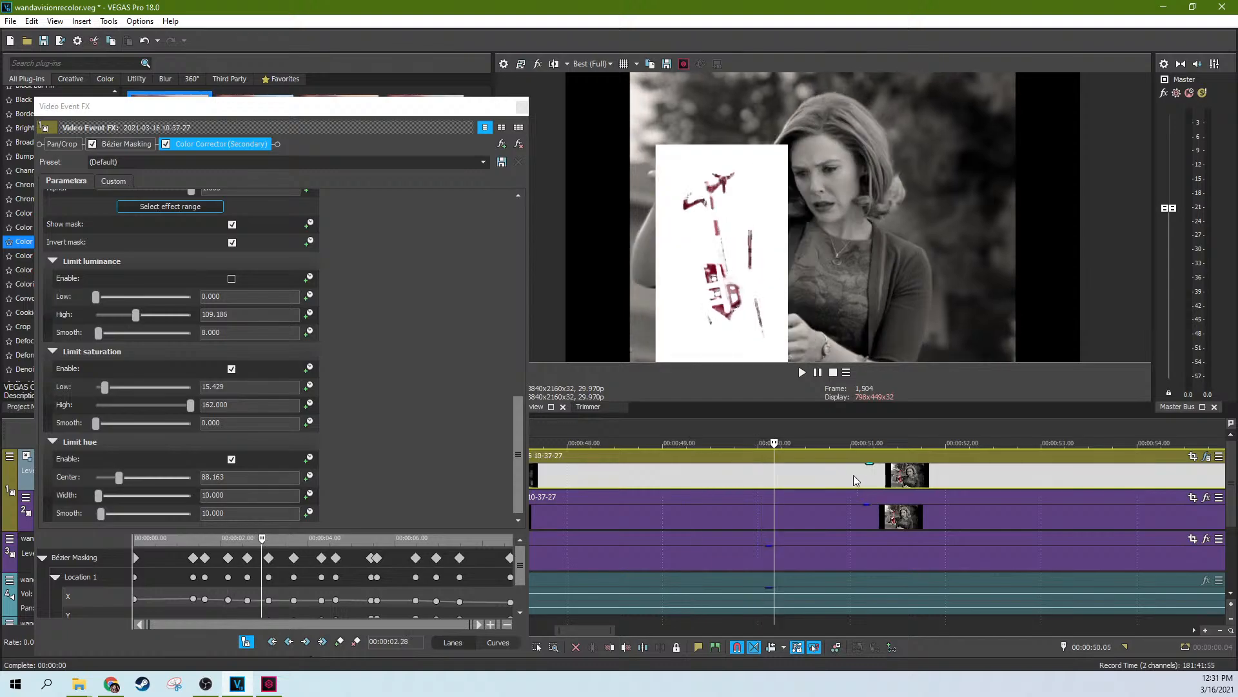
scroll(895, 473, "down", 2)
left_click(924, 481)
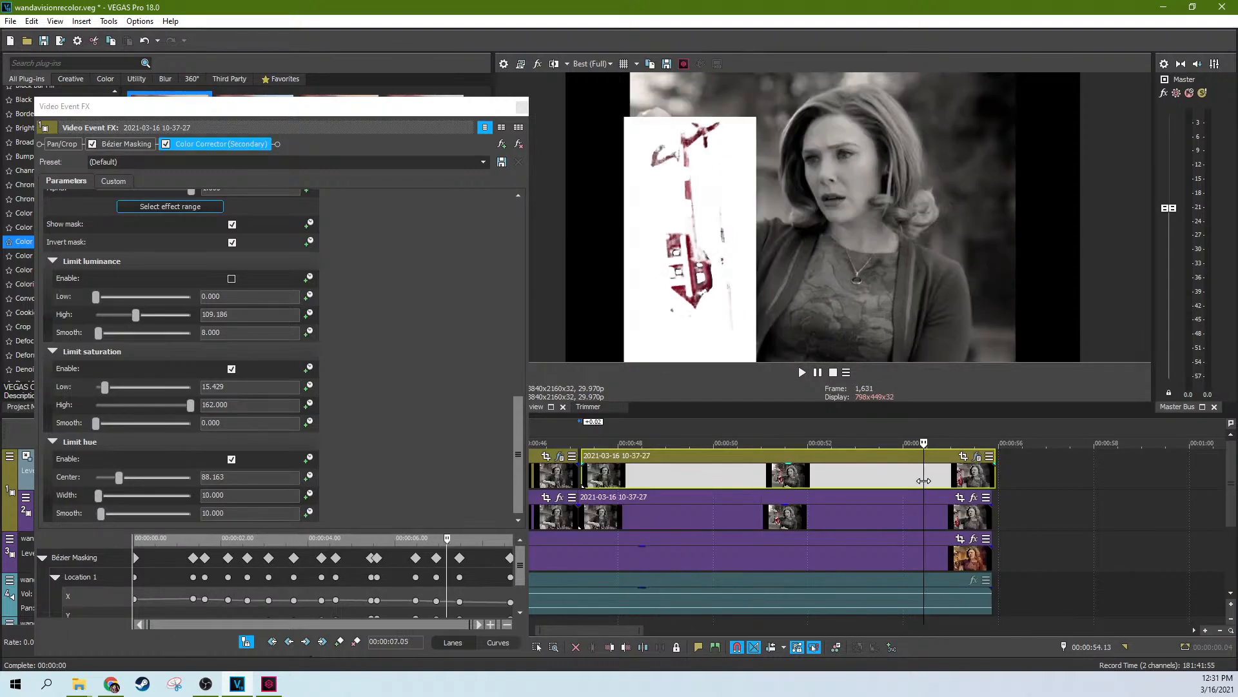
key("ctrl+z")
left_click(818, 481)
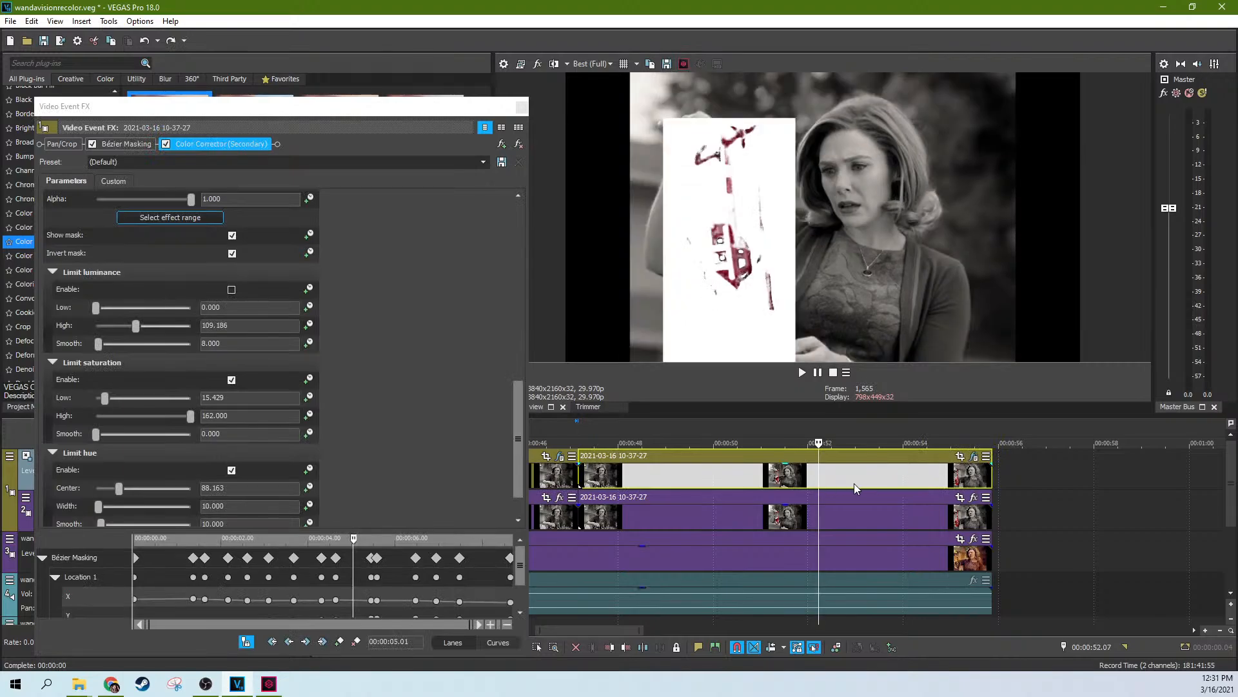
left_click(854, 482)
left_click(893, 482)
left_click(760, 477)
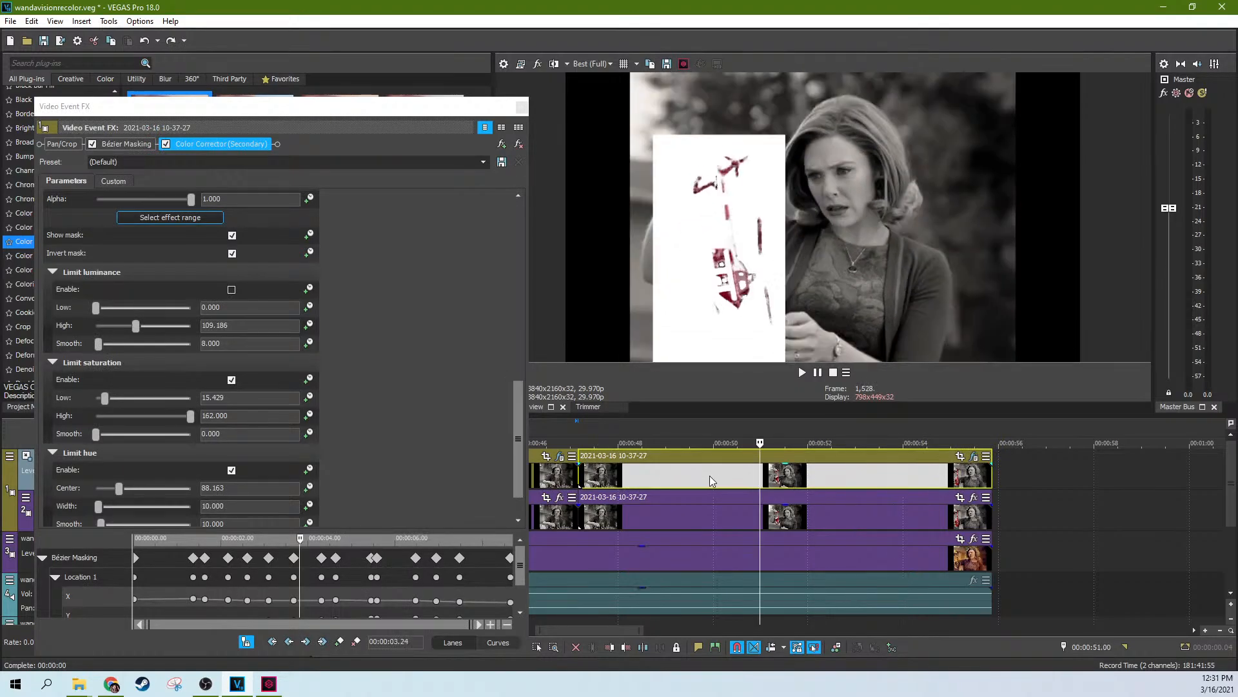
left_click(710, 474)
Lock the second masked clip on the top track so it cannot be moved
right_click(860, 468)
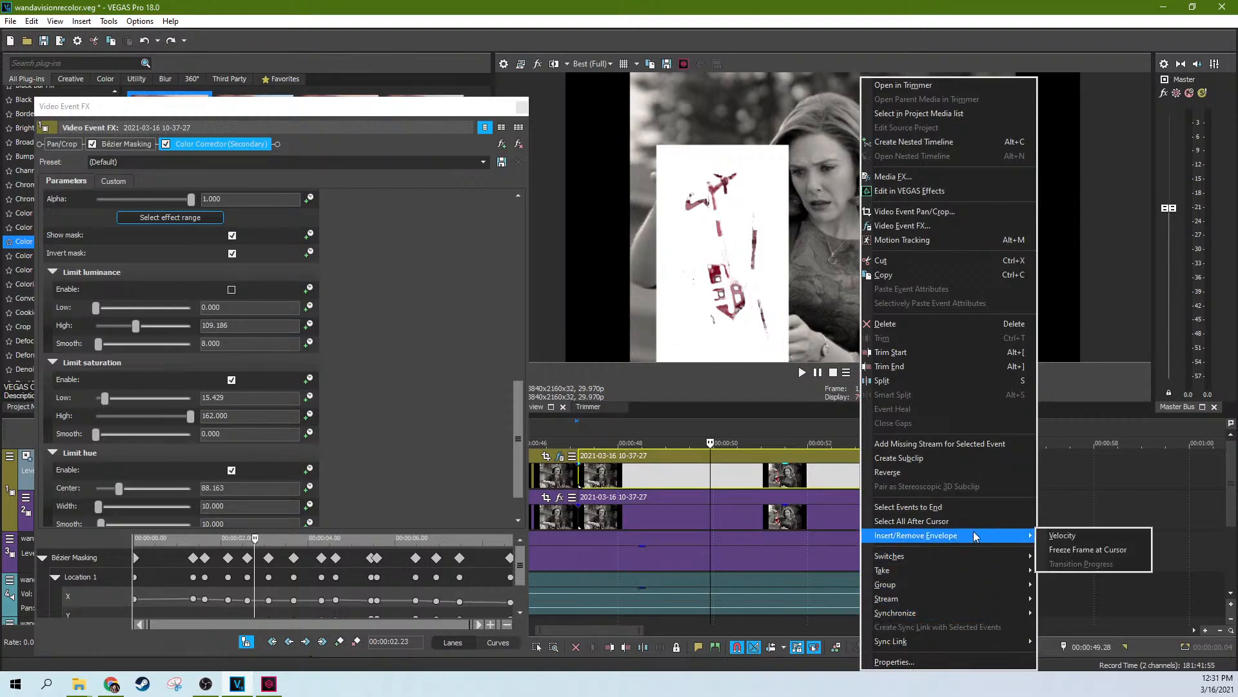
mouse_move(964, 571)
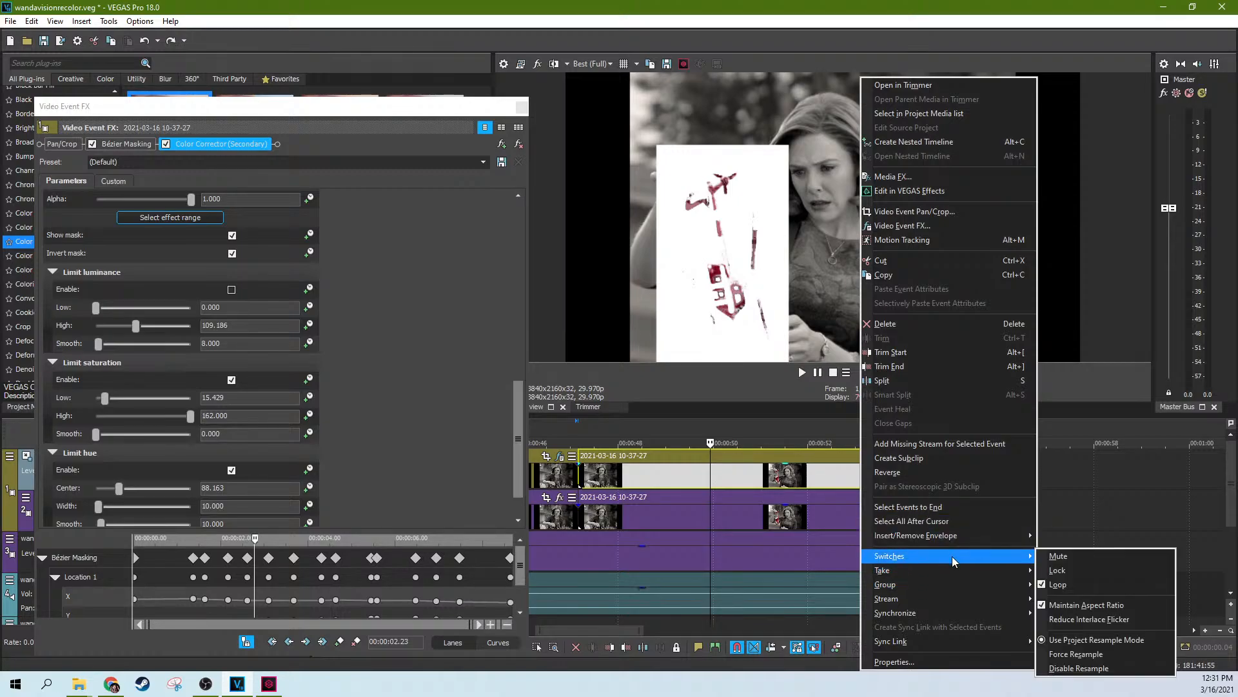
left_click(838, 480)
Check the mask at frames around 00:00:52.06 and 00:00:50.15, and lower the saturation limit's low value to 12.122
left_click(776, 472)
left_click(817, 472)
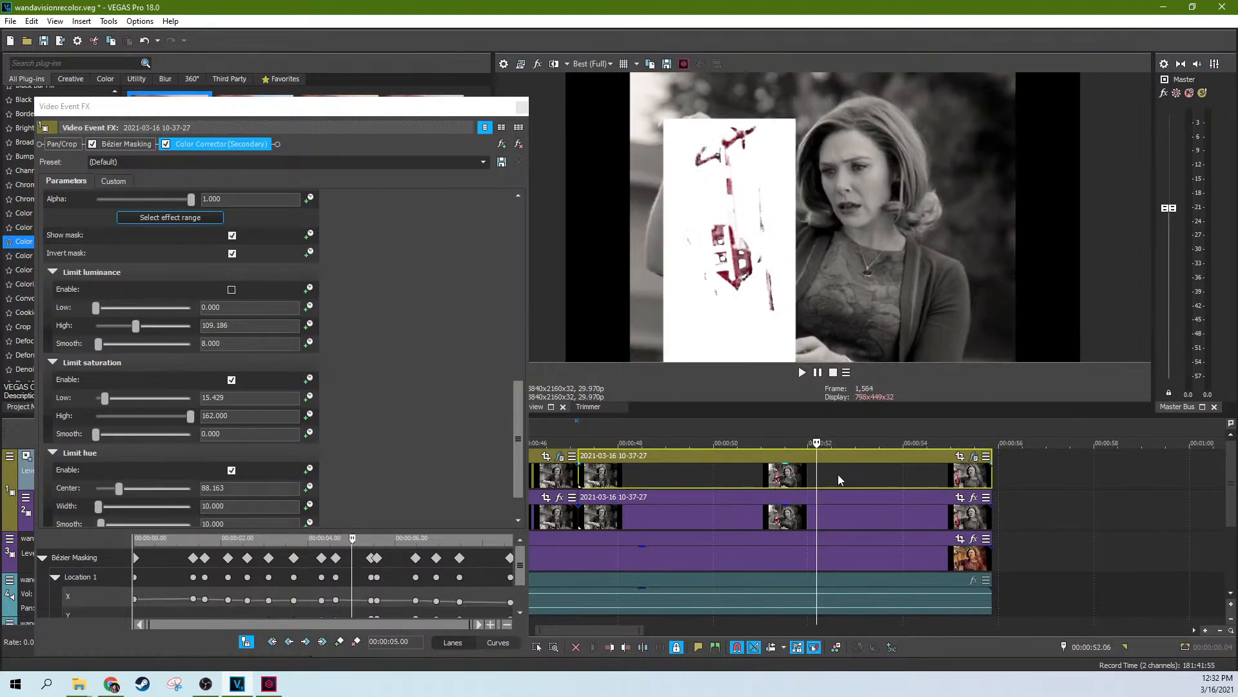
left_click(837, 474)
left_click(738, 473)
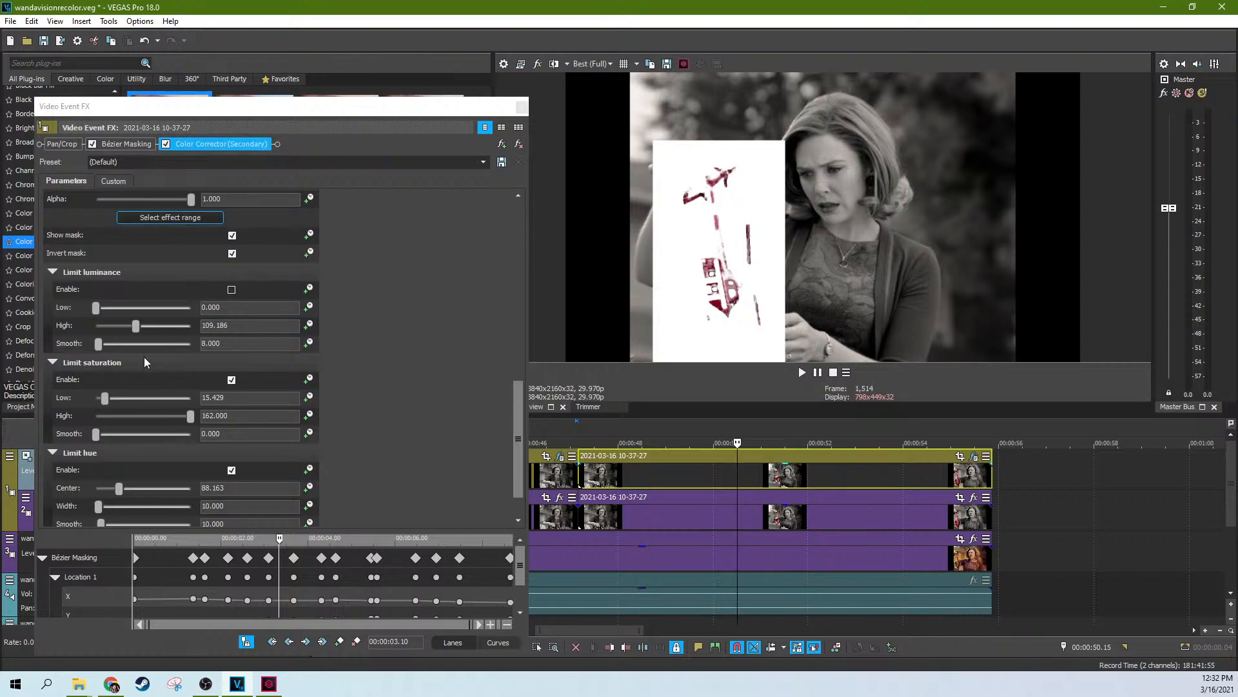
left_click_drag(106, 398, 102, 398)
Examine how cleanly the mask isolates the helicopter's red parts at several frames between 00:00:49.15 and 00:00:53.14
left_click(670, 474)
left_click(721, 476)
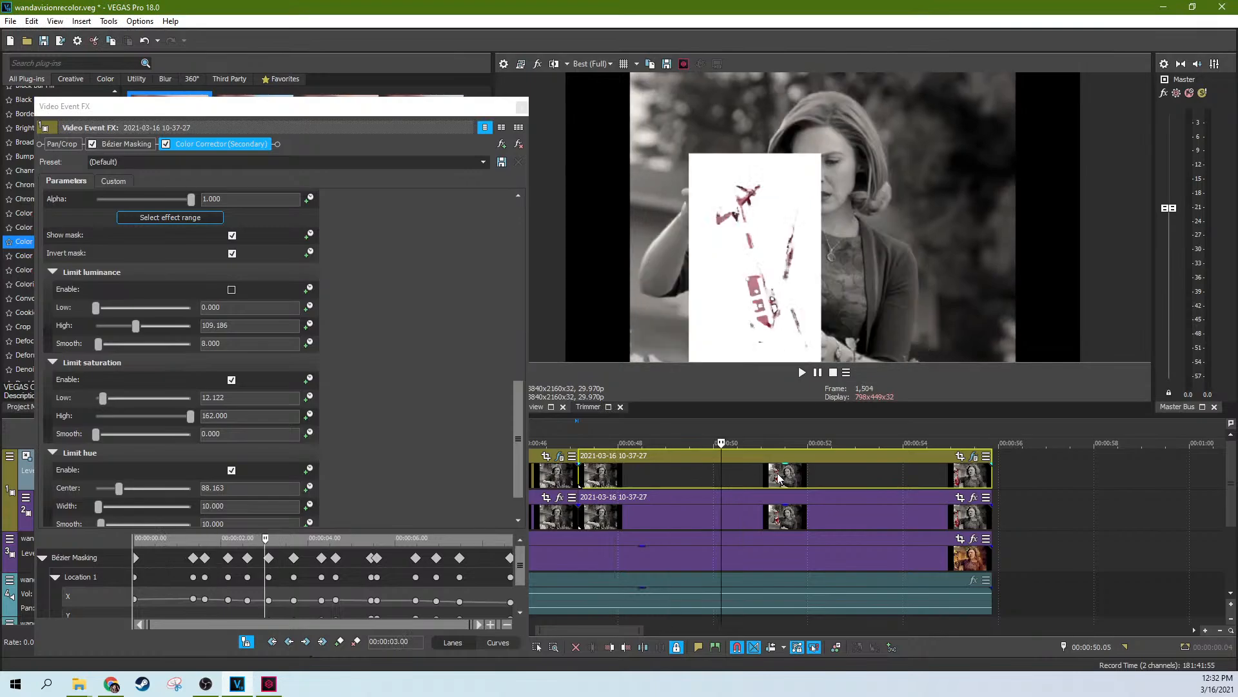
left_click(778, 474)
left_click(829, 475)
left_click(878, 471)
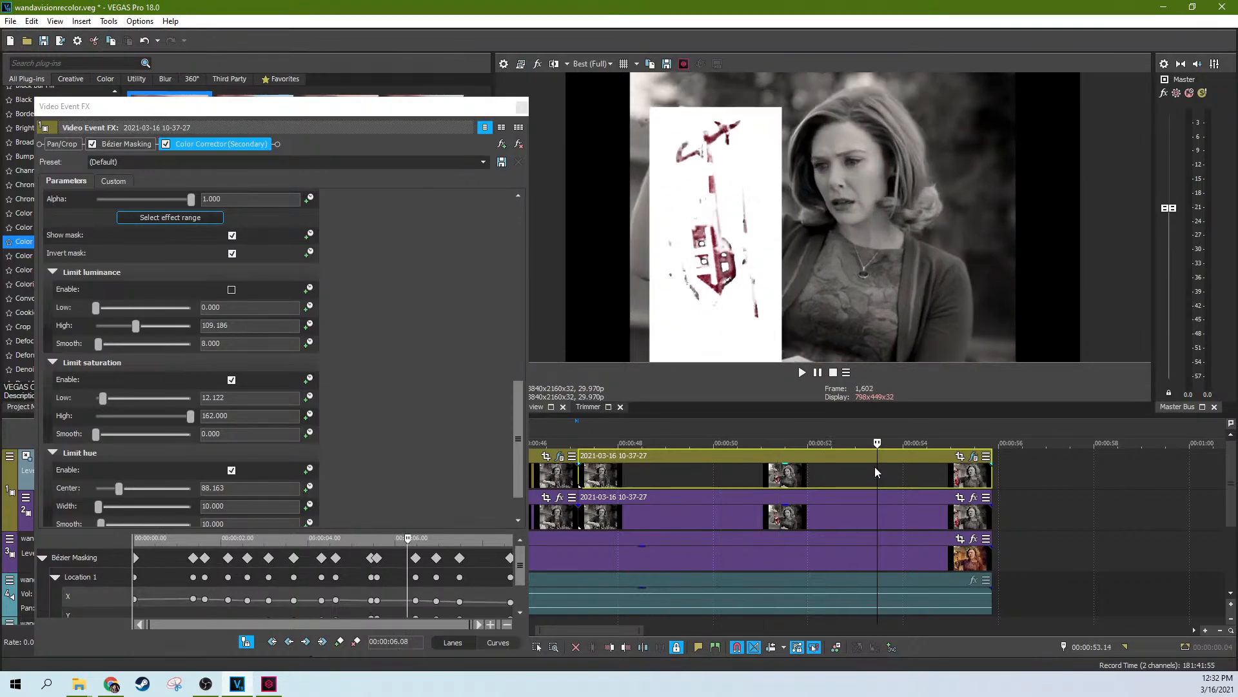
left_click(690, 478)
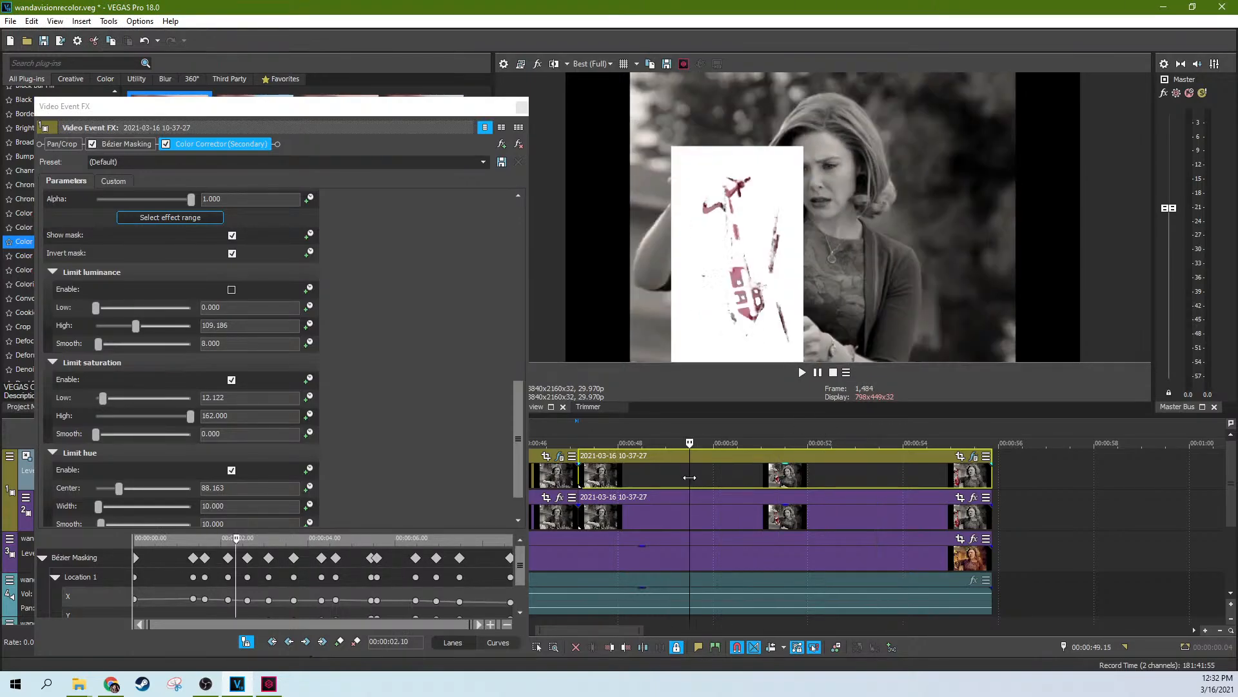
left_click(714, 482)
left_click(739, 476)
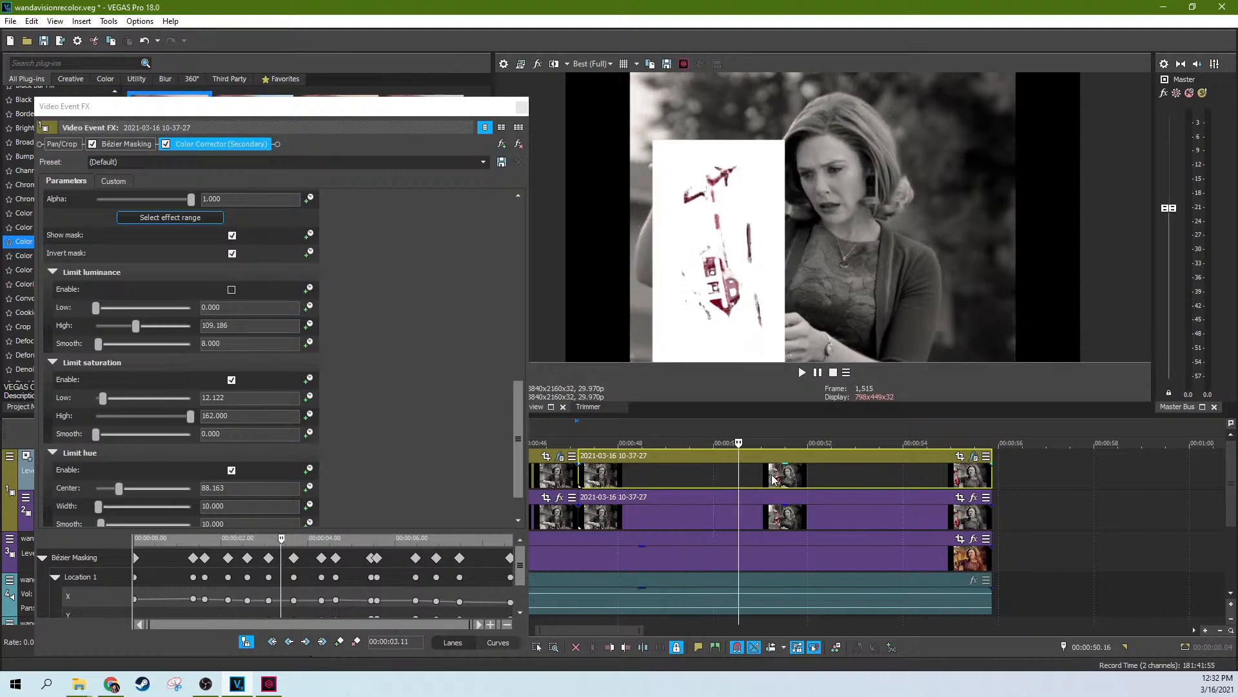
Check the helicopter mask at frames around 00:00:51.07 and 00:00:50.18, and lower the saturation limit's low value to 11.020
left_click(771, 477)
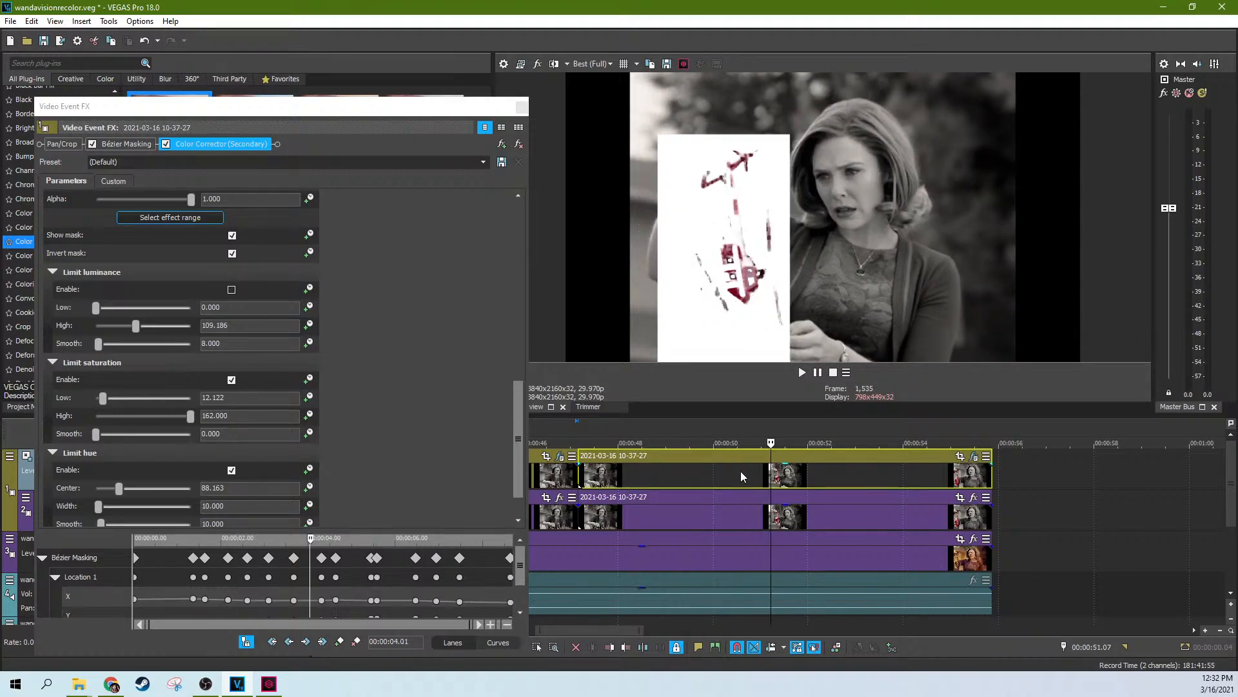
left_click(677, 479)
left_click(717, 478)
left_click(761, 473)
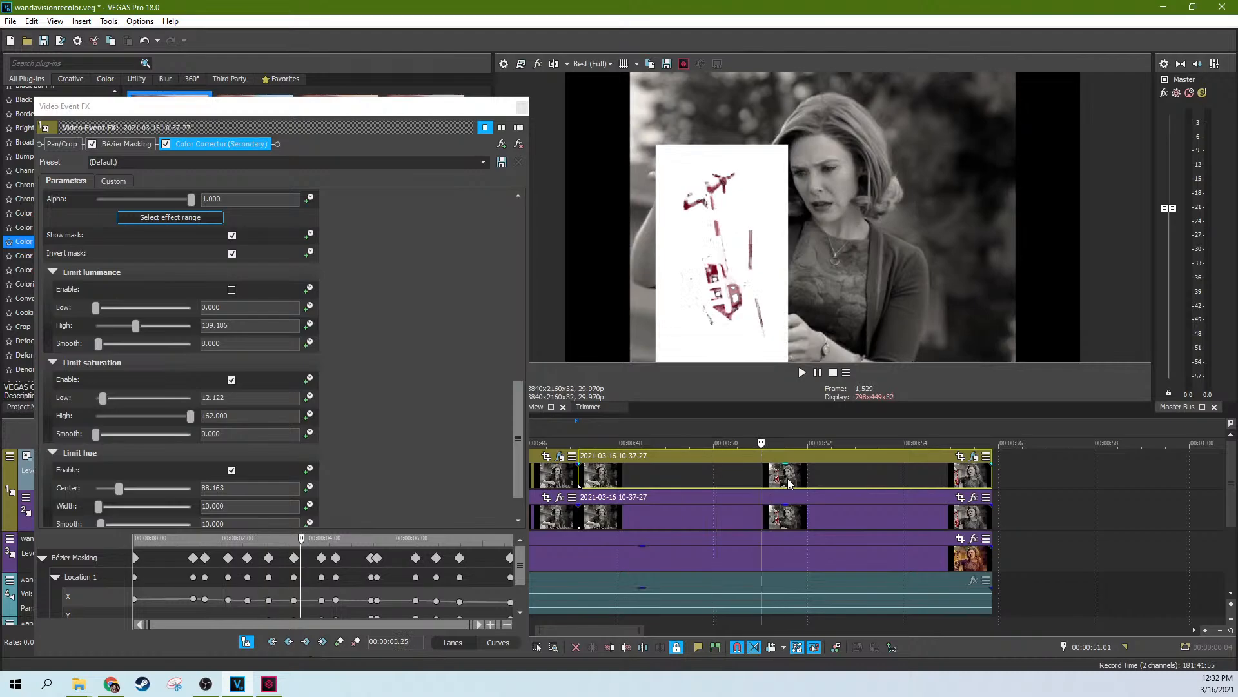
left_click(788, 478)
left_click(741, 474)
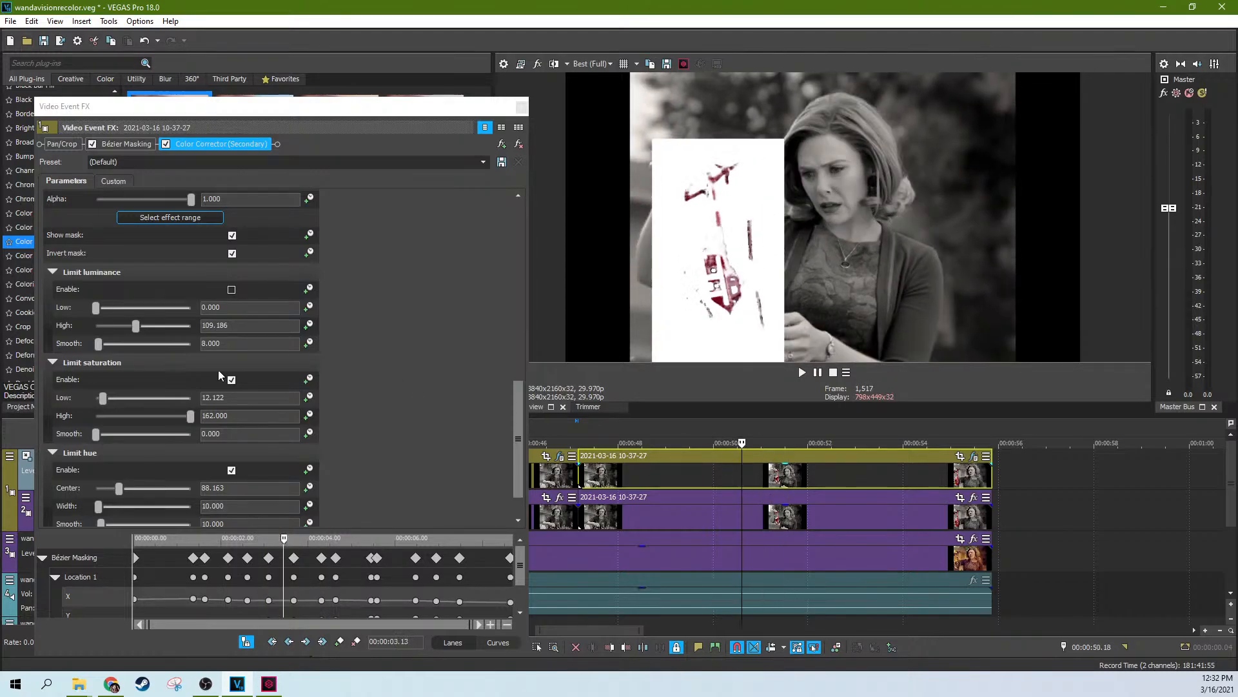
left_click_drag(102, 398, 103, 401)
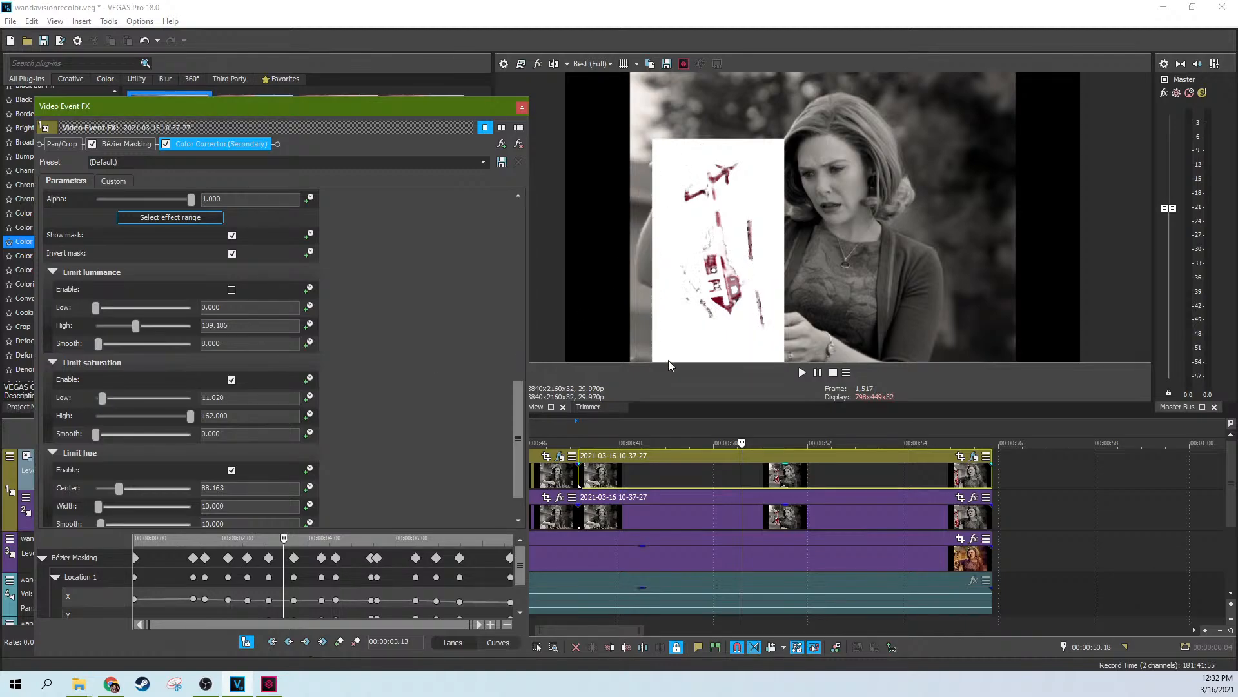
Enable the luminance limit and widen its range to a low of 0.000 and a high of 255.000
left_click(232, 290)
left_click_drag(140, 326, 197, 326)
mouse_move(96, 310)
left_mouse_down()
mouse_move(109, 311)
mouse_move(94, 312)
left_mouse_up()
mouse_move(189, 327)
left_mouse_down()
mouse_move(158, 330)
mouse_move(195, 335)
left_mouse_up()
mouse_move(188, 328)
left_mouse_down()
mouse_move(124, 330)
mouse_move(202, 325)
left_mouse_up()
left_click_drag(95, 312, 93, 312)
scroll(359, 304, "down", 1)
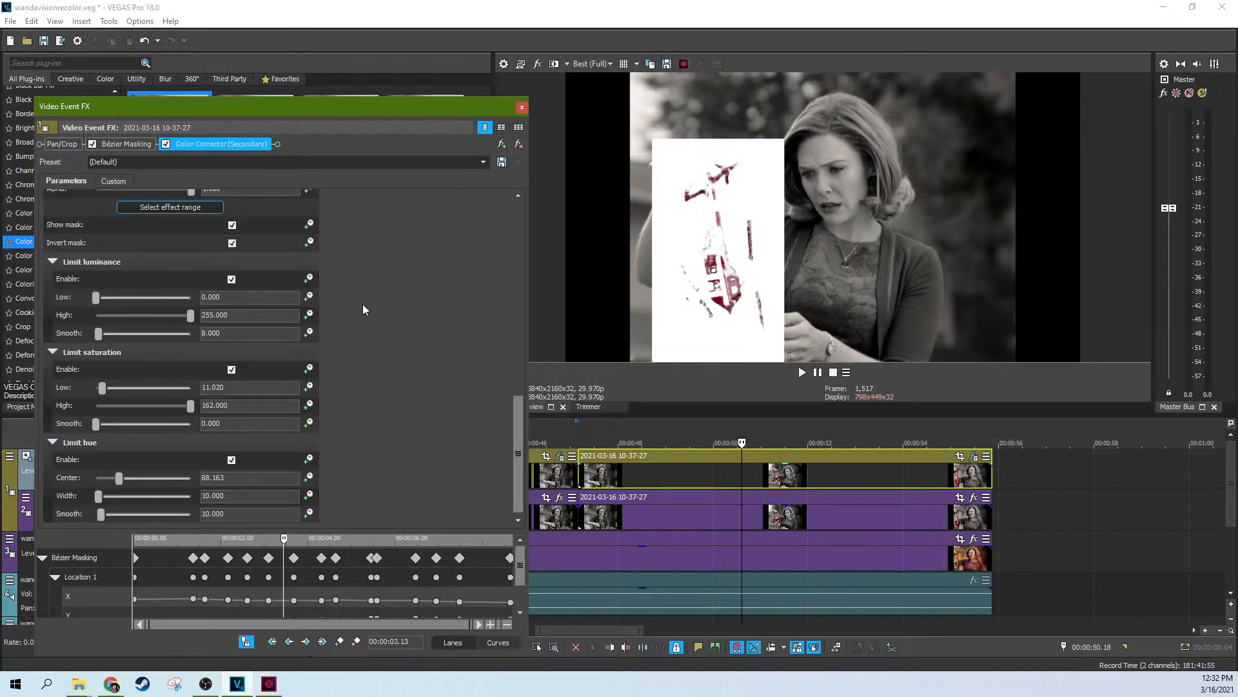
Compare the mask with the saturation limit off and on, and set its low value to 13.224
left_click(232, 370)
left_click(232, 369)
left_click_drag(102, 391, 104, 392)
left_click_drag(488, 114, 778, 114)
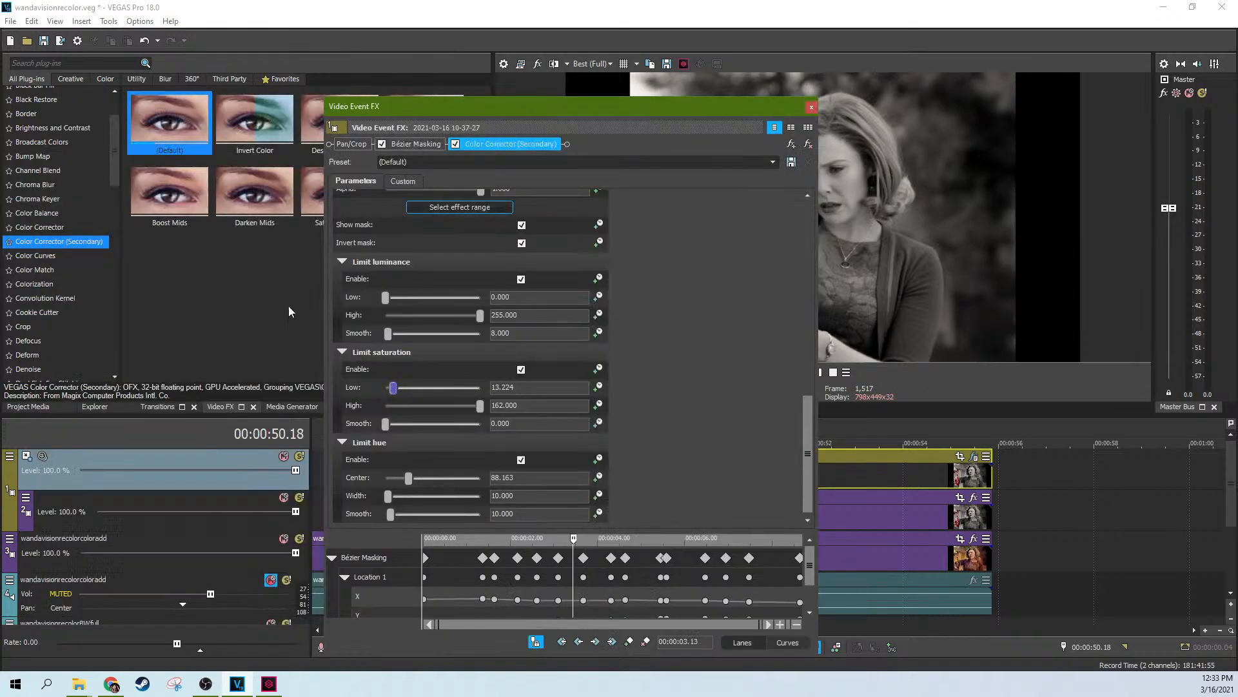
left_click(159, 549)
right_click(168, 539)
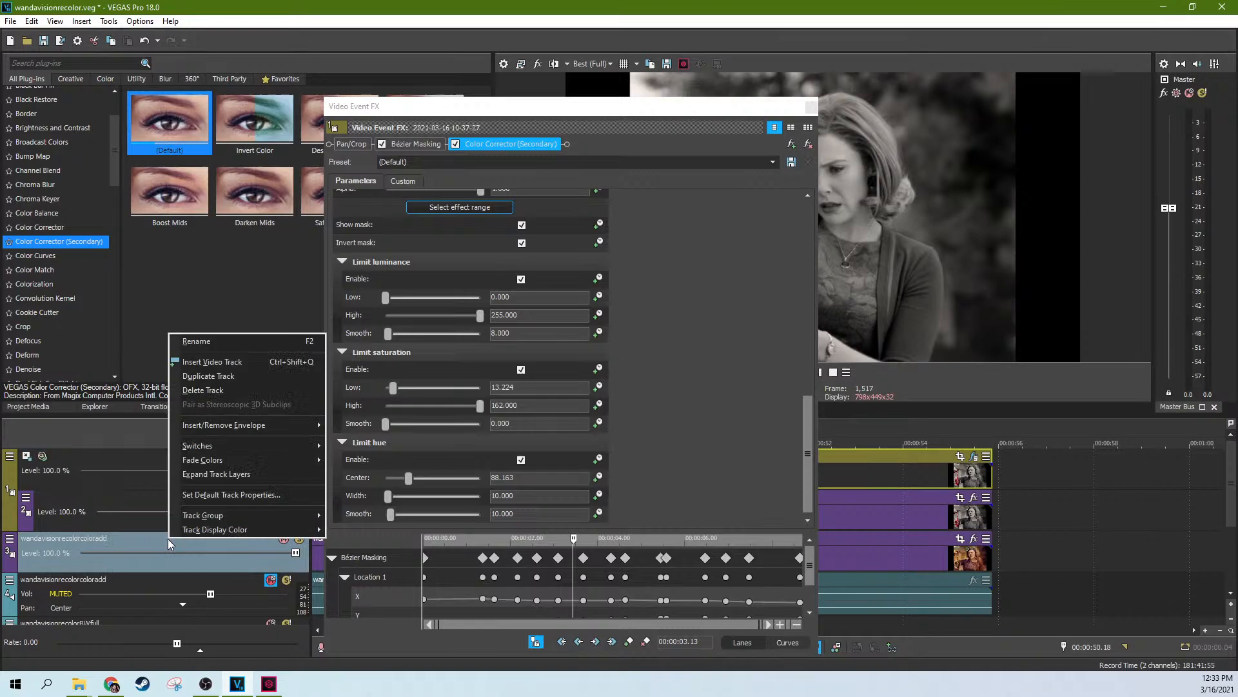
left_click(230, 494)
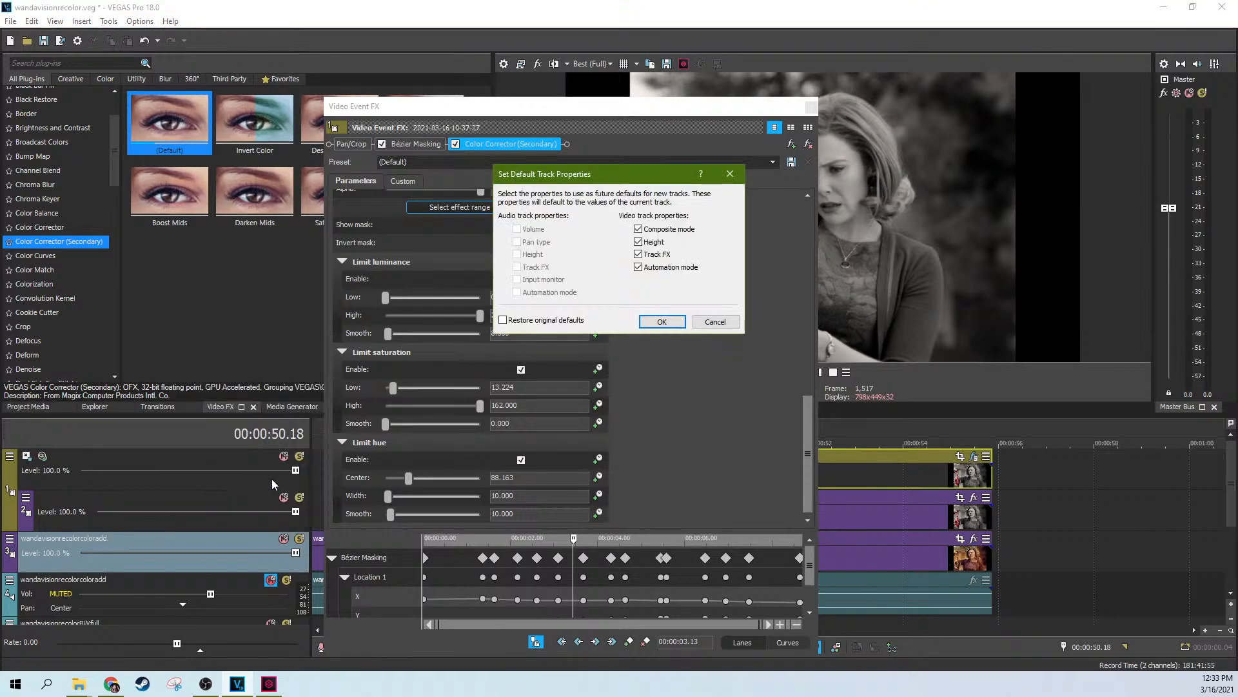
left_click(729, 174)
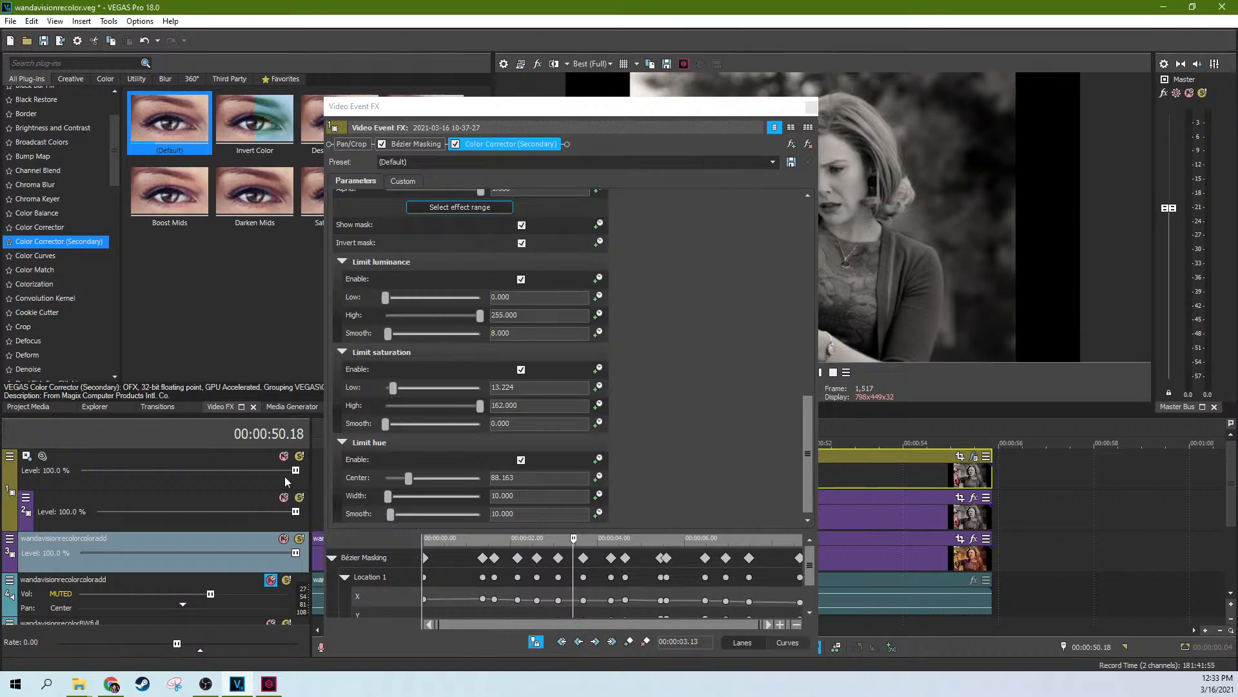
right_click(216, 539)
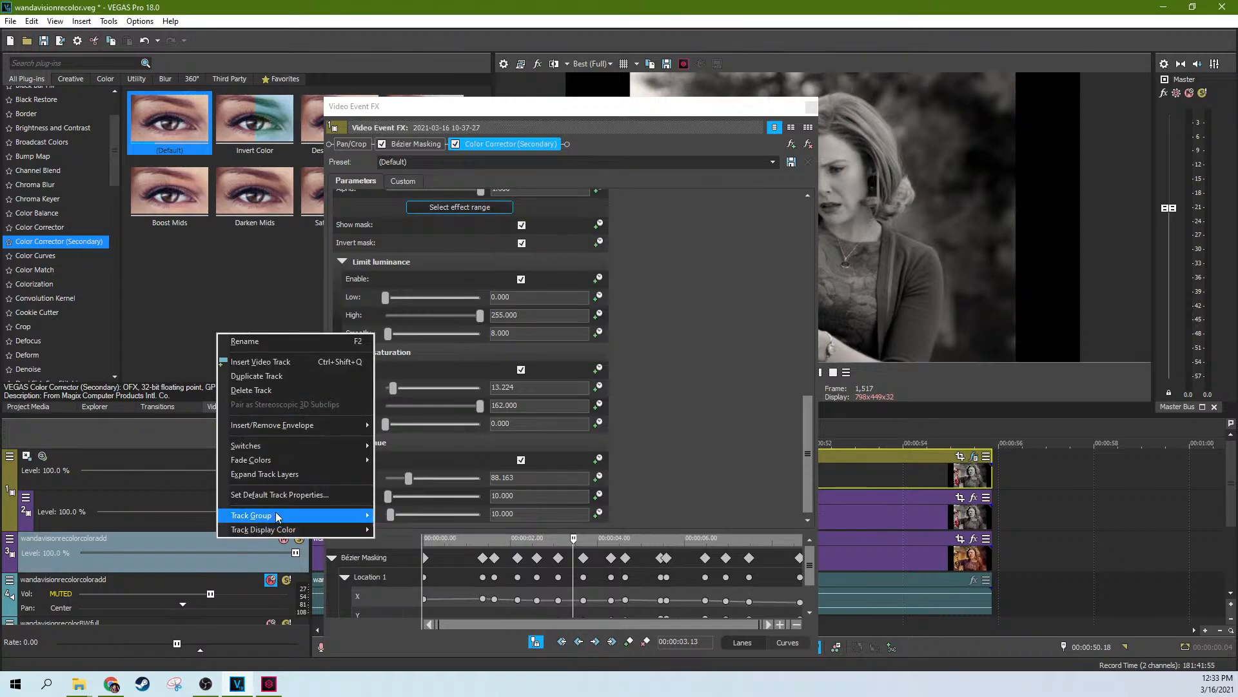
mouse_move(285, 509)
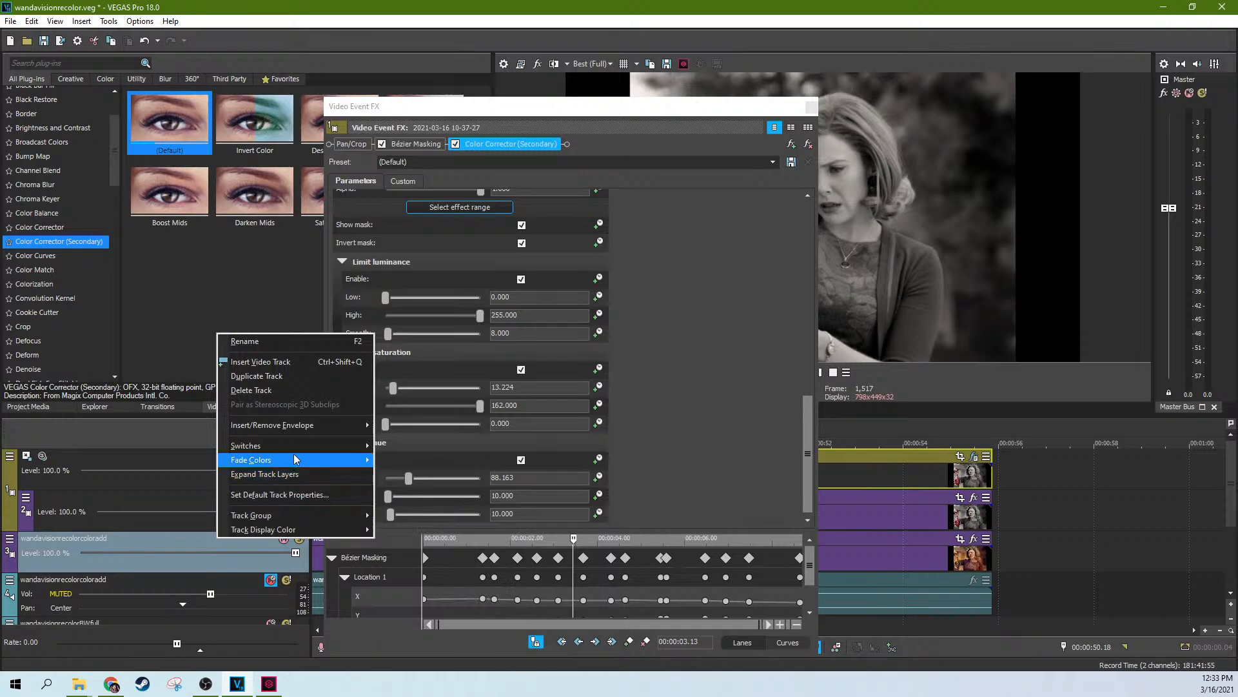
mouse_move(299, 439)
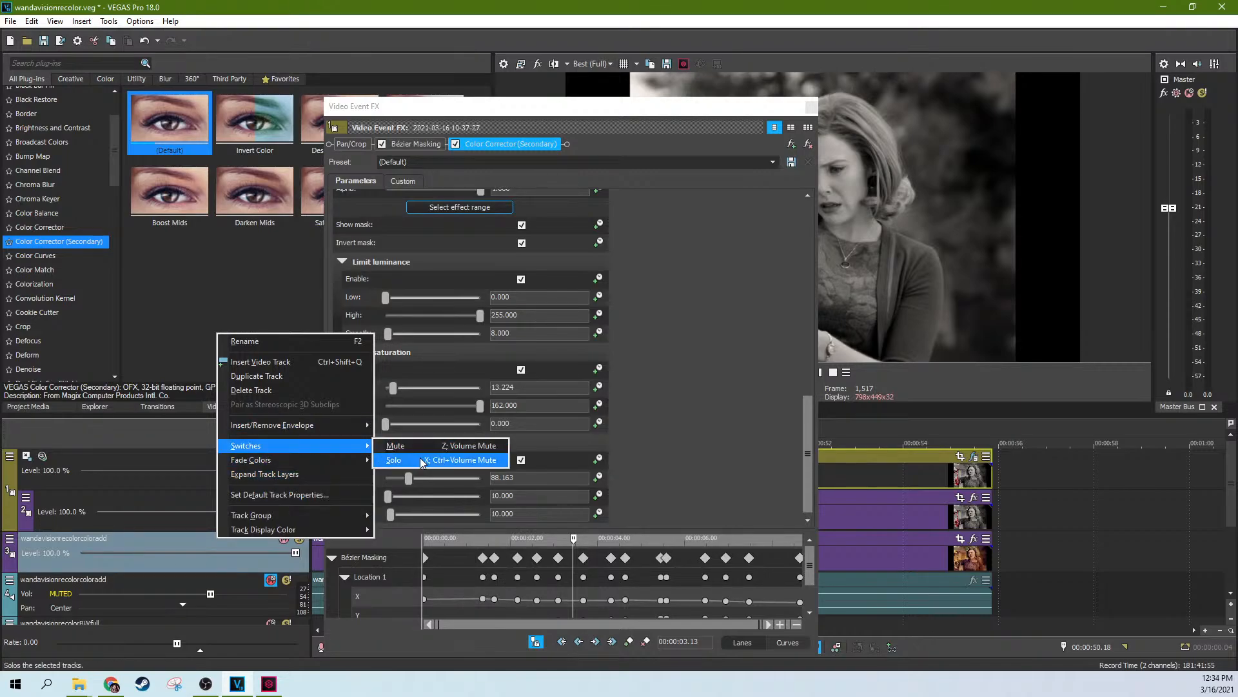
mouse_move(358, 428)
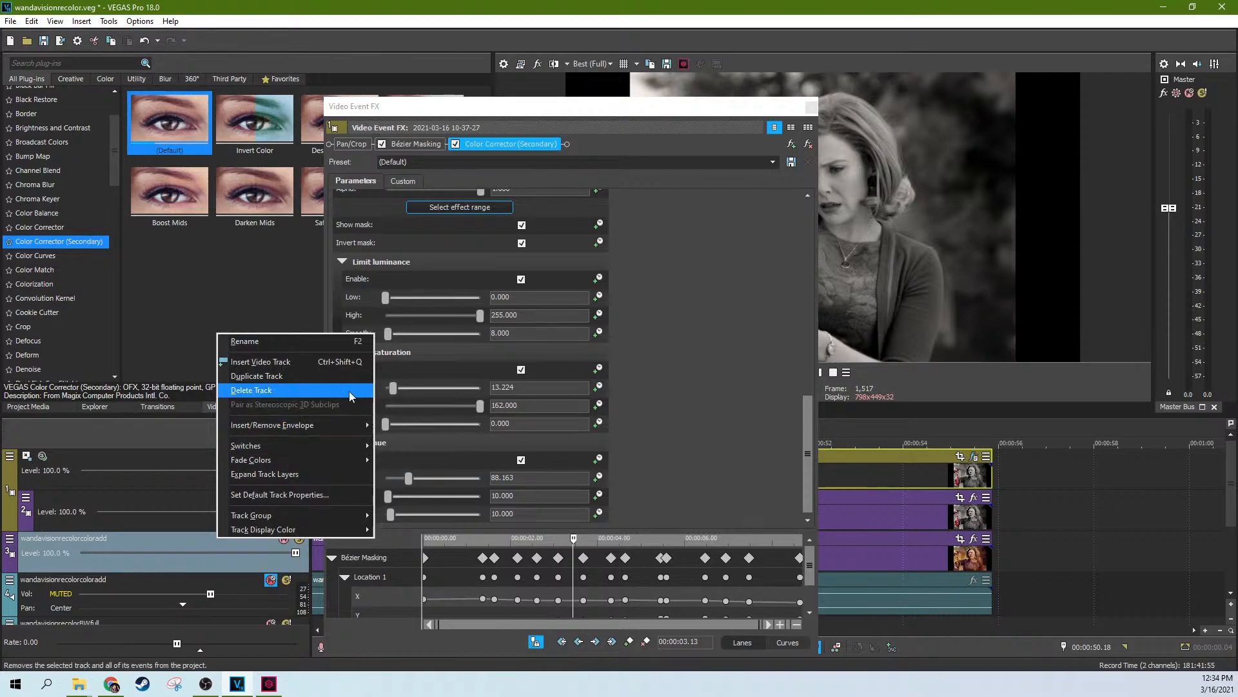
left_click(177, 551)
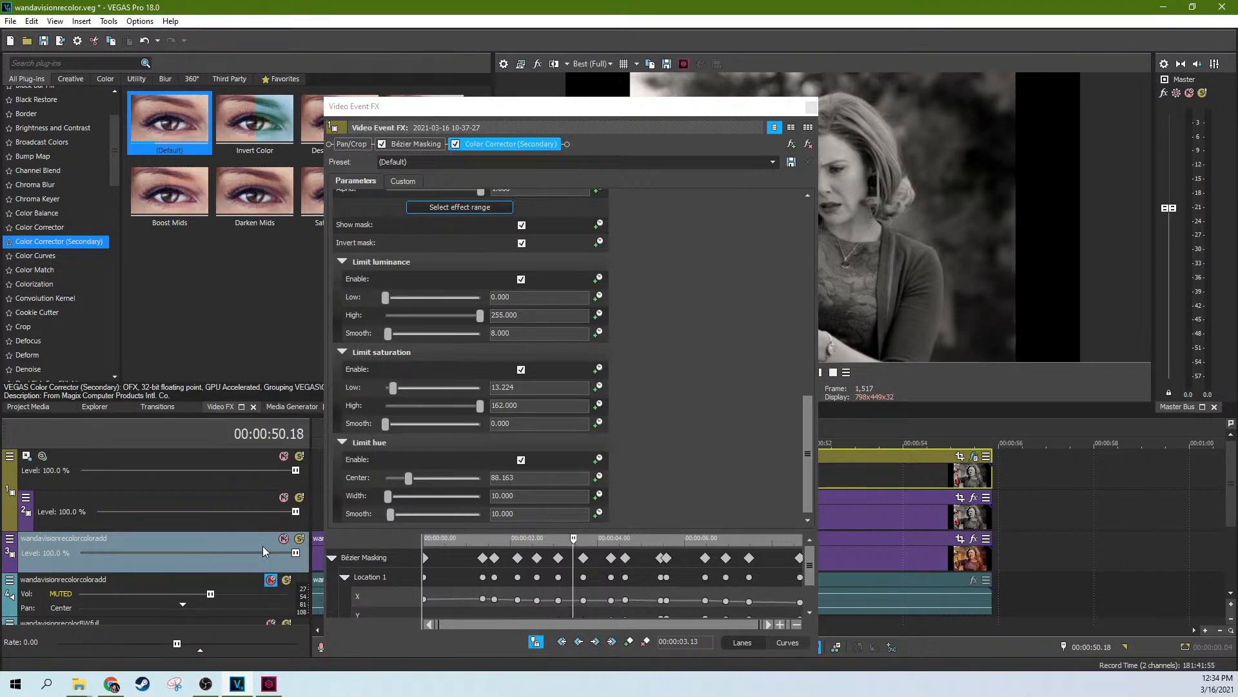
Close the effect settings and examine the helicopter mask at several frames between 00:00:49.05 and 00:00:55.15
left_click(811, 107)
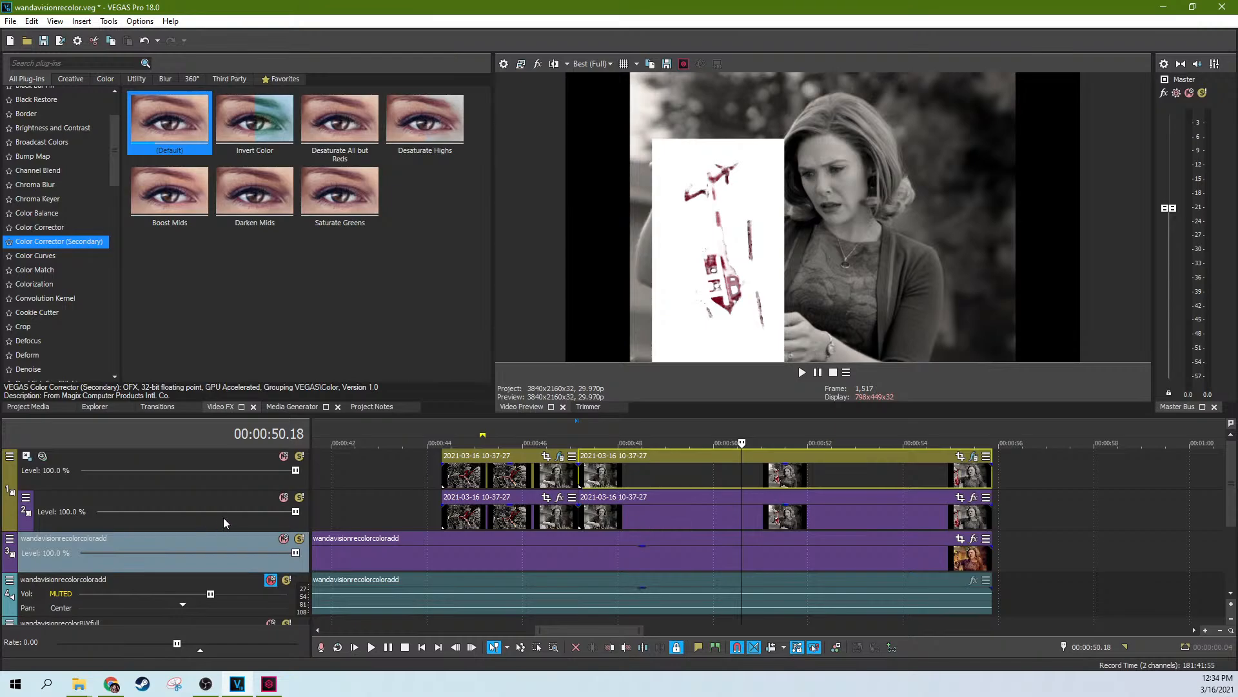
left_click(235, 494)
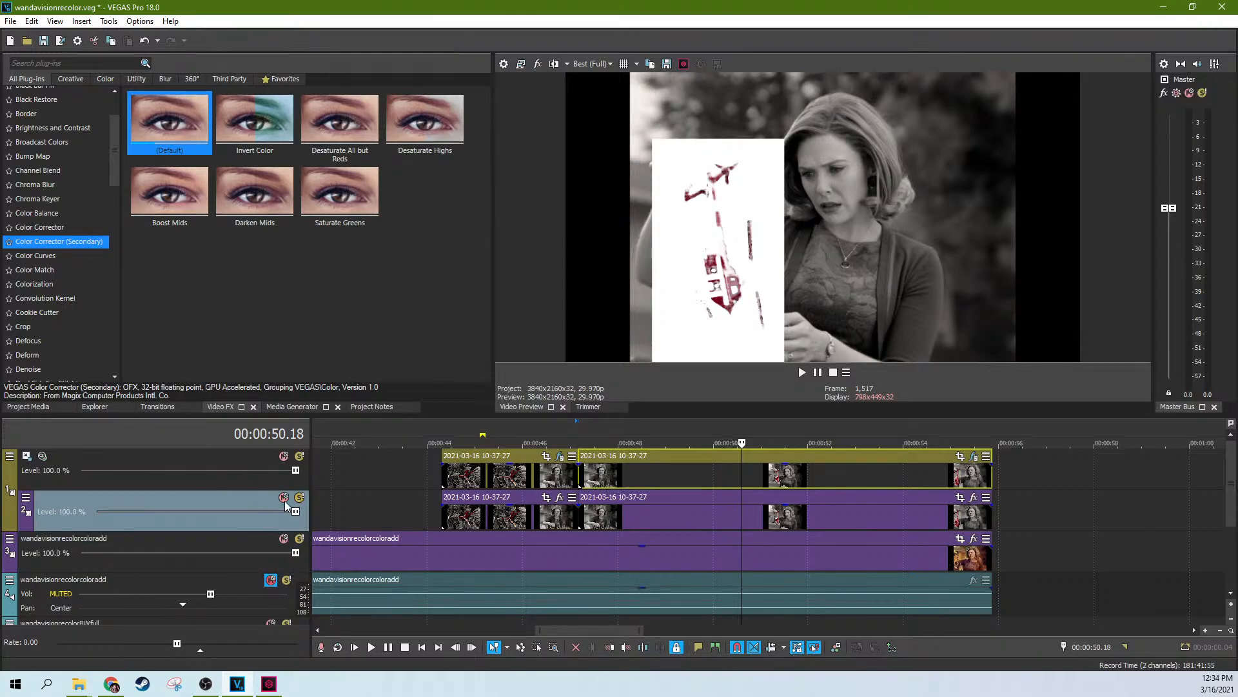
left_click(770, 480)
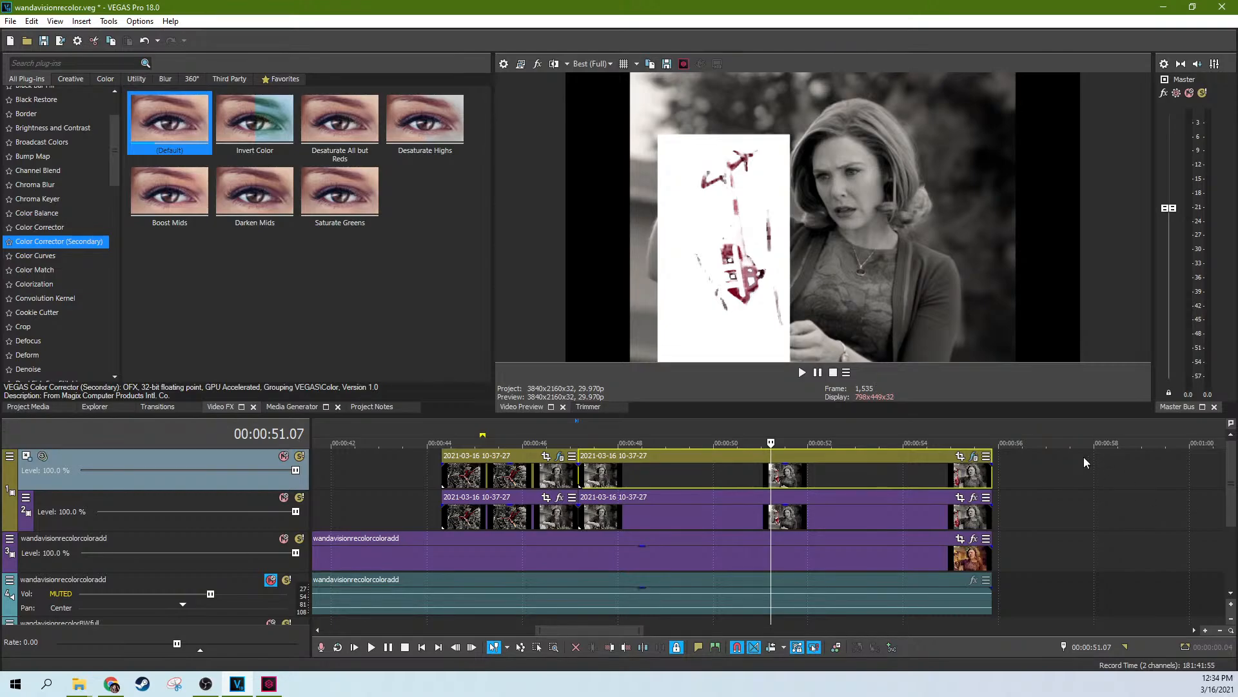
left_click(866, 485)
left_click(972, 465)
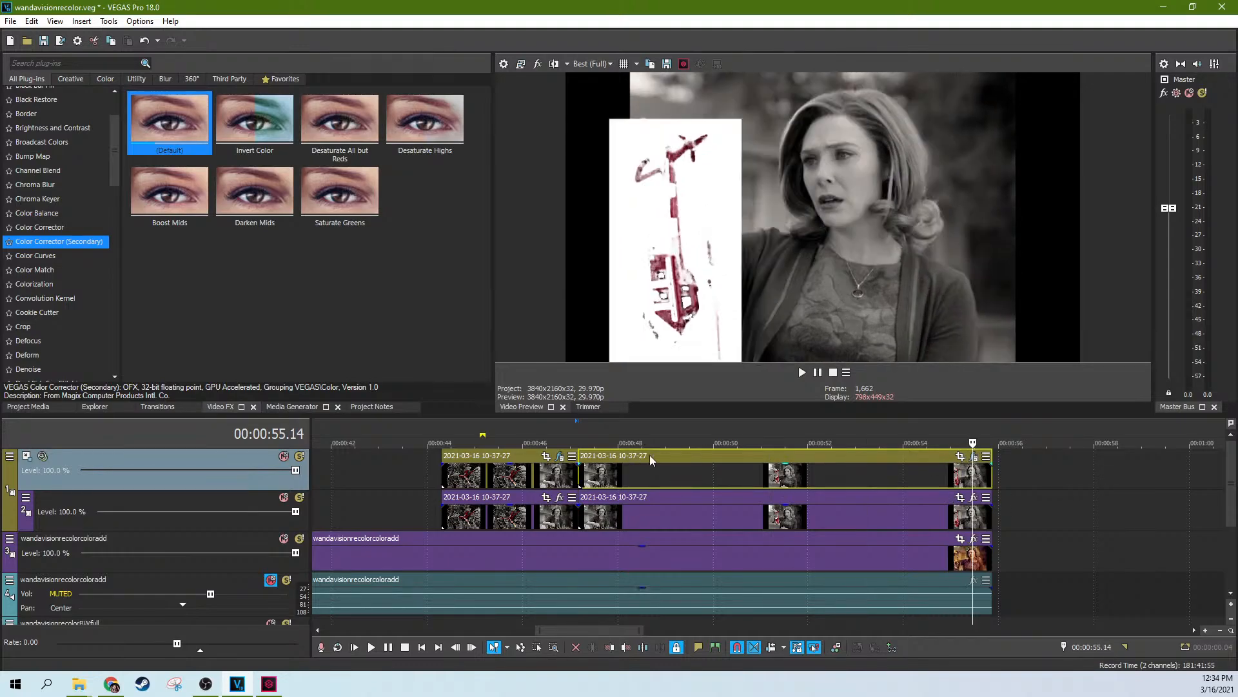
left_click(684, 477)
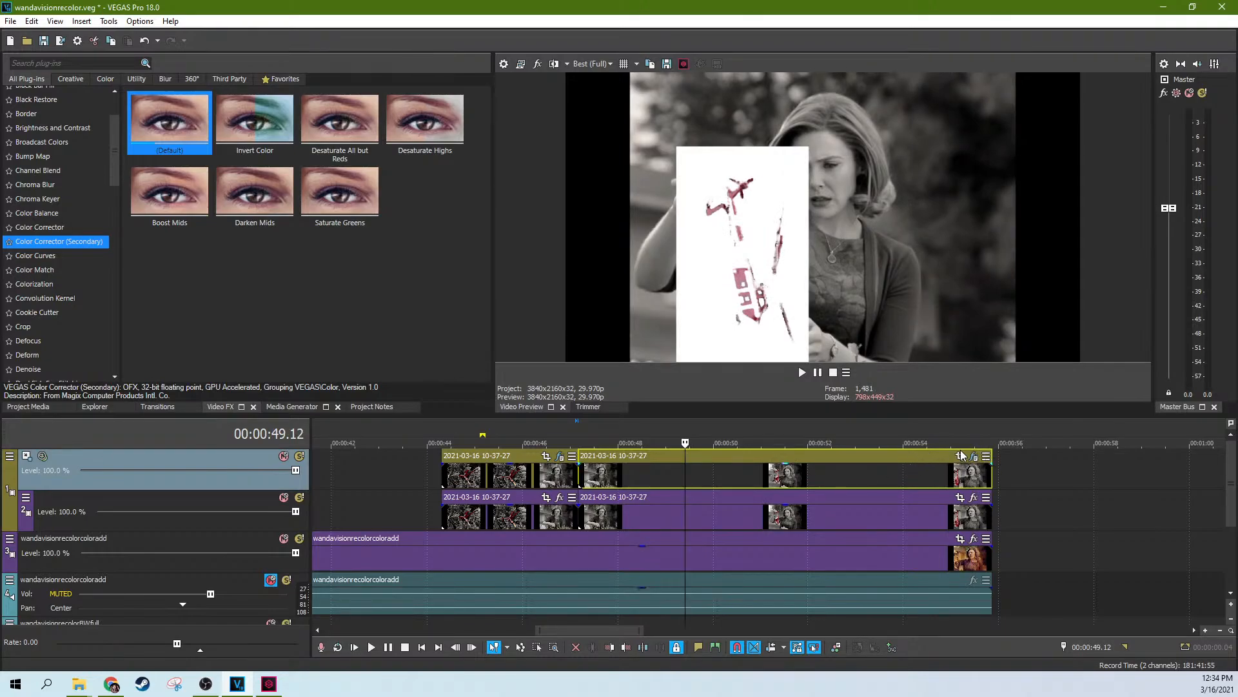
left_click(860, 479)
left_click(731, 477)
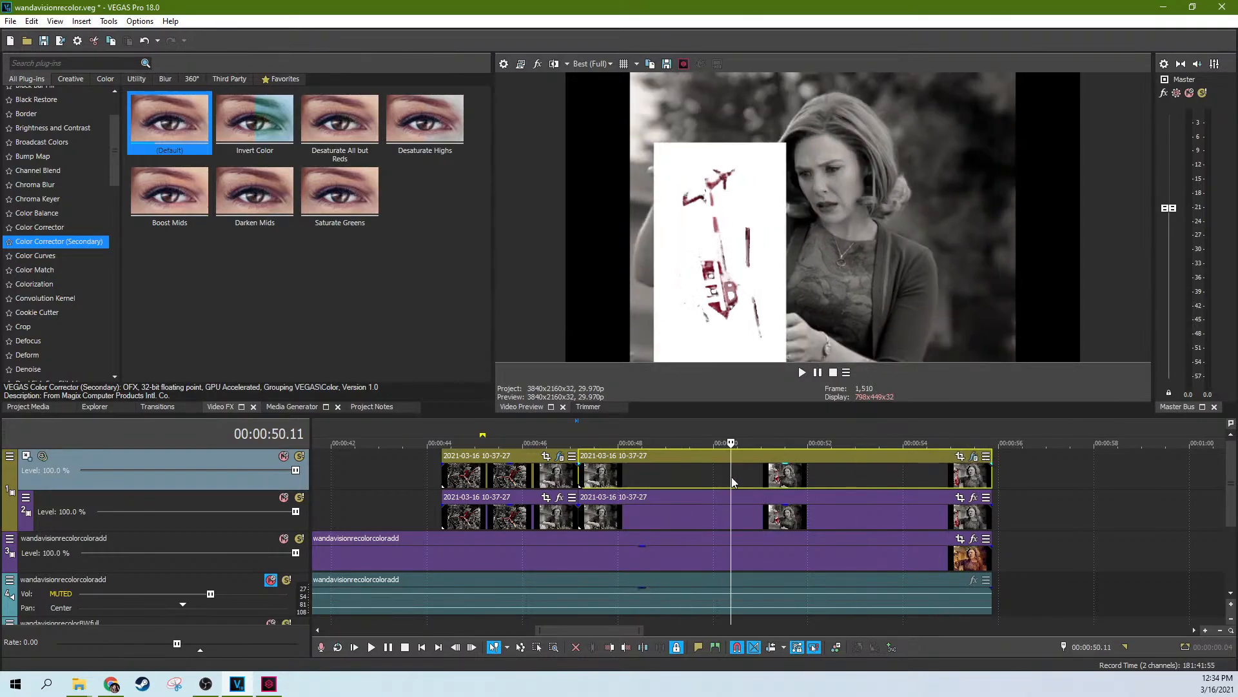
left_click(694, 474)
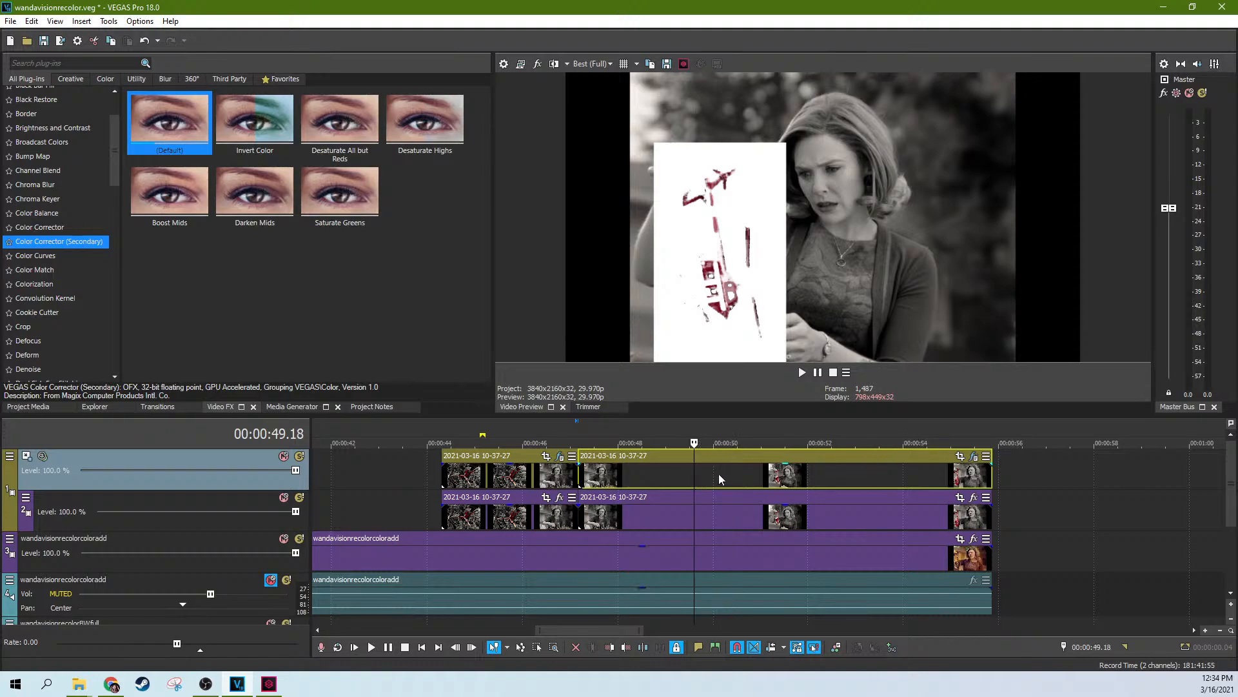
left_click(973, 458)
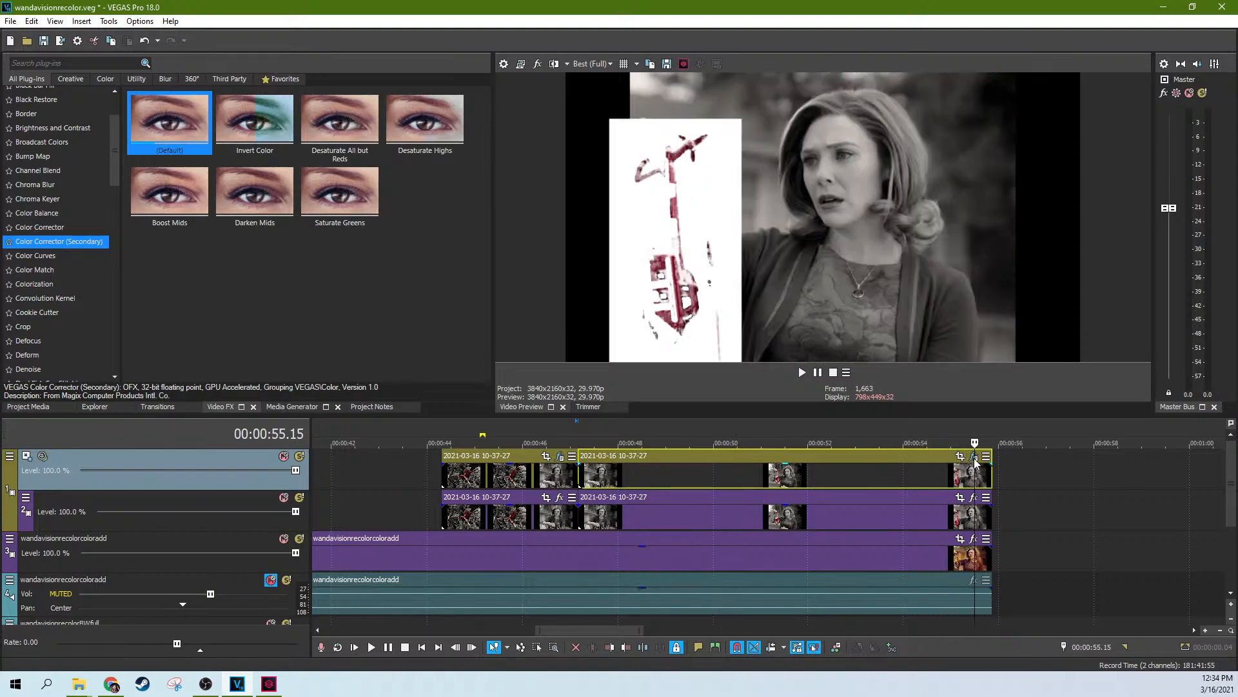
left_click(674, 481)
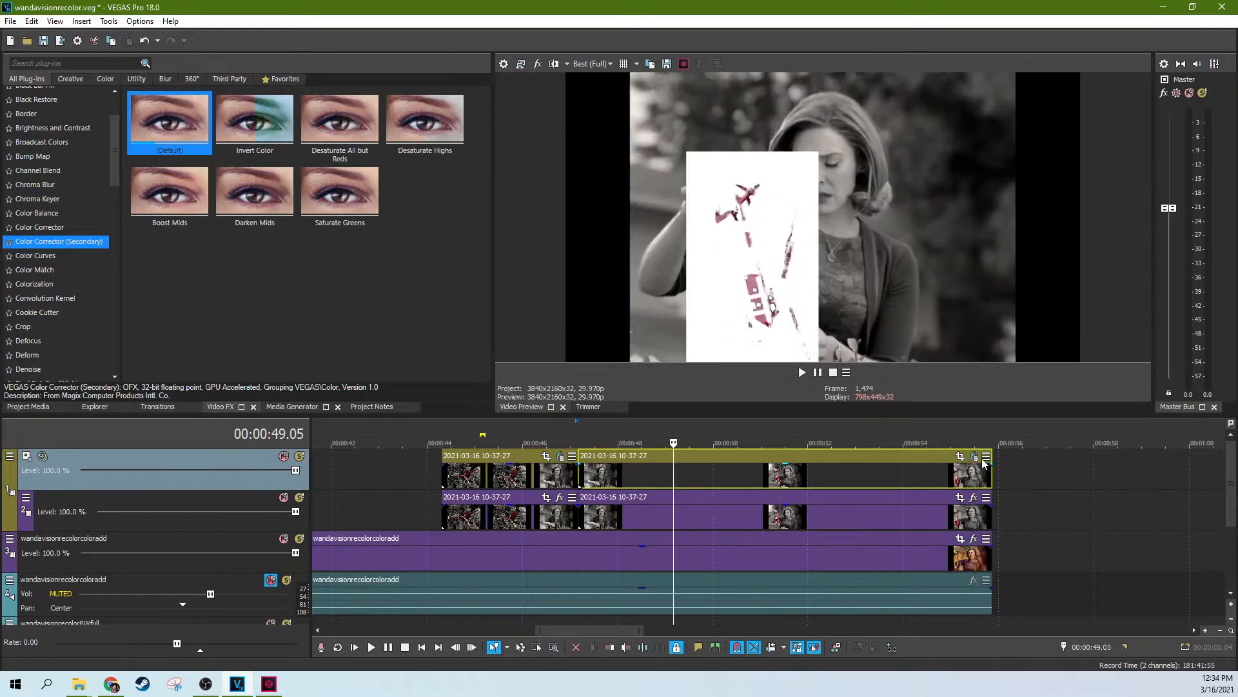
Unlock the second masked clip on the top track and reopen its effect settings beside the preview
left_click(975, 456)
right_click(872, 477)
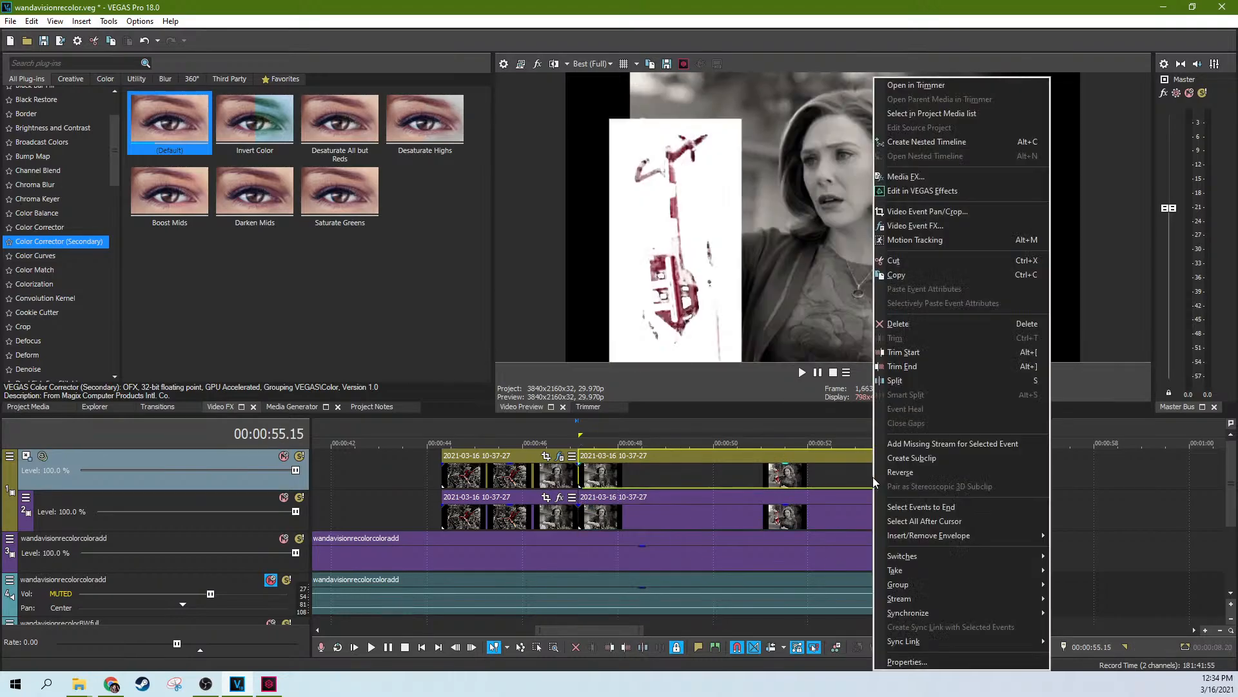
mouse_move(983, 556)
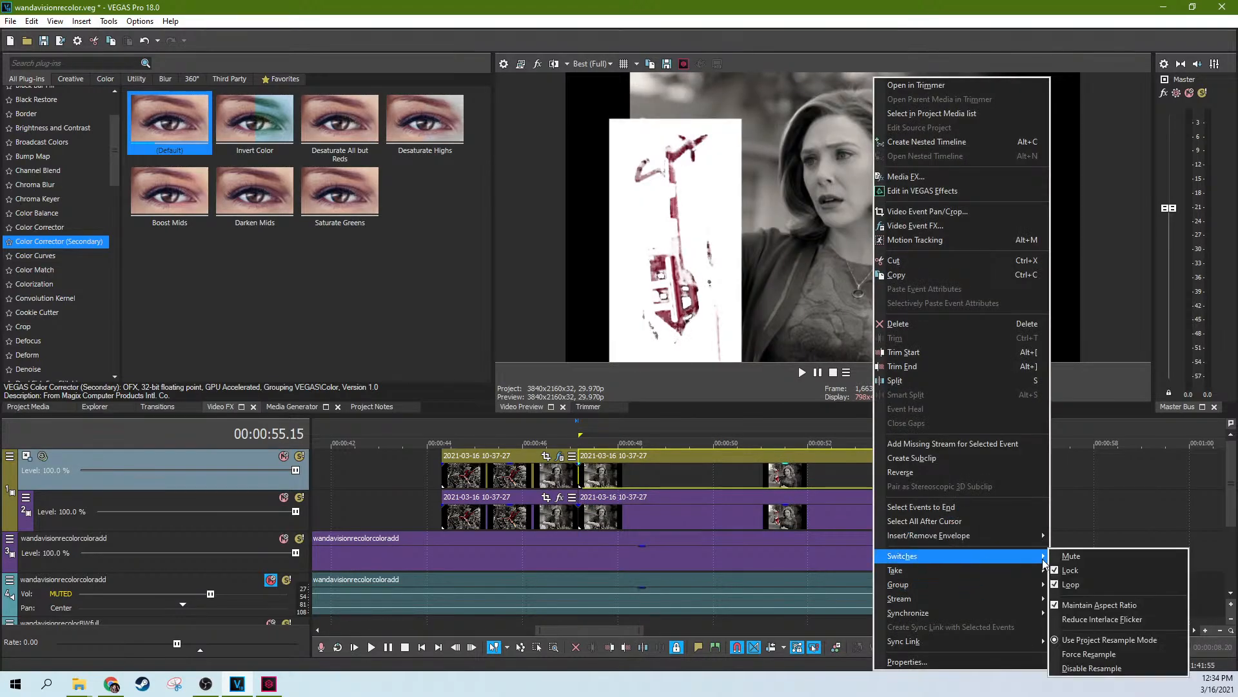
left_click(1063, 571)
left_click(974, 456)
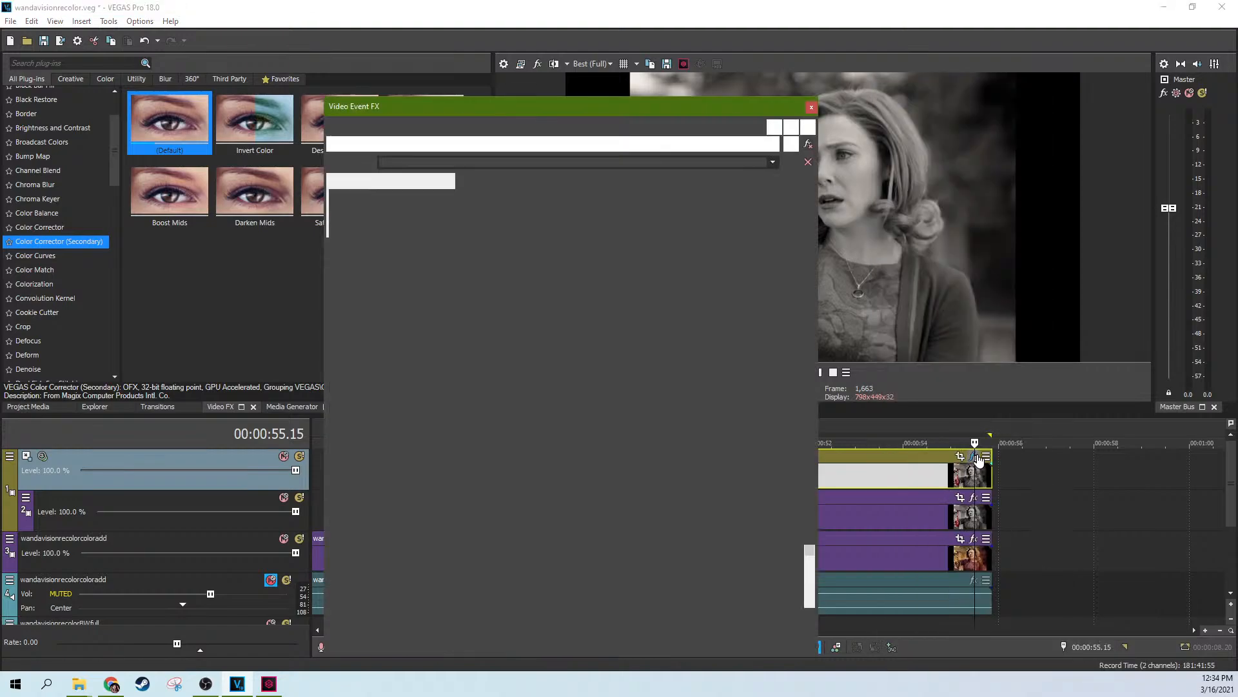
left_click_drag(605, 107, 413, 60)
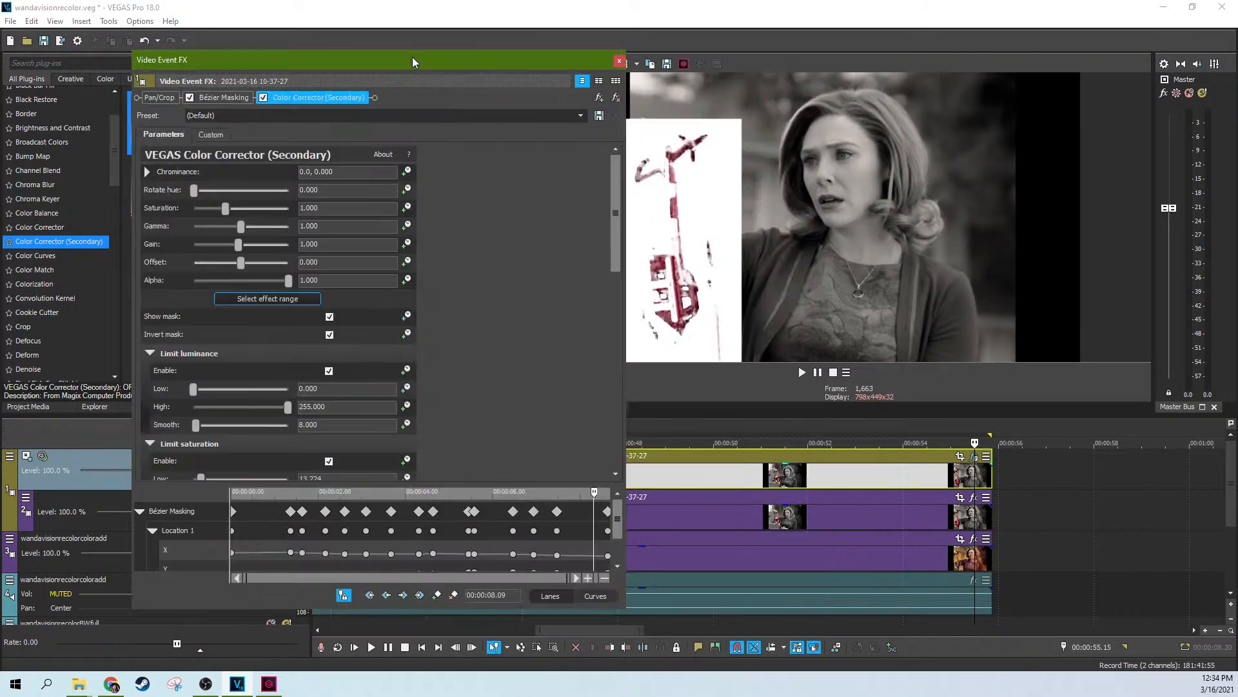
left_click_drag(332, 62, 257, 59)
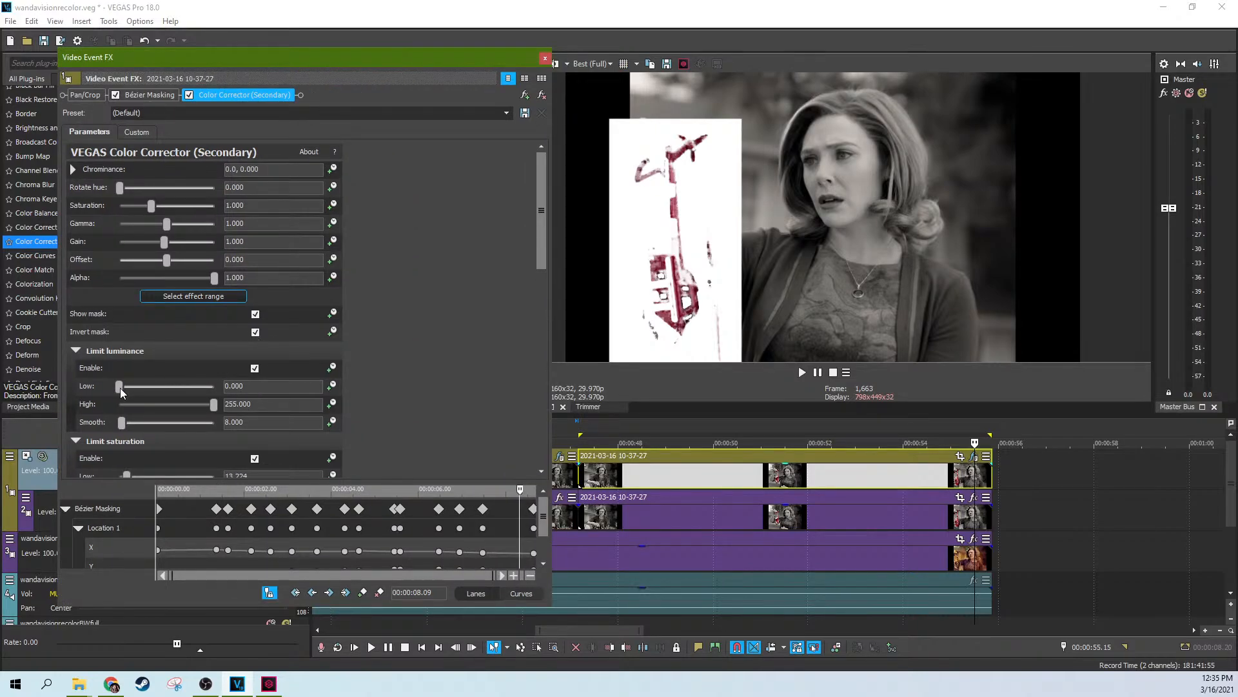
Try a higher low value for the luminance limit, return it to 0.000, and close the effect settings
left_click_drag(155, 389, 91, 387)
scroll(522, 243, "down", 3)
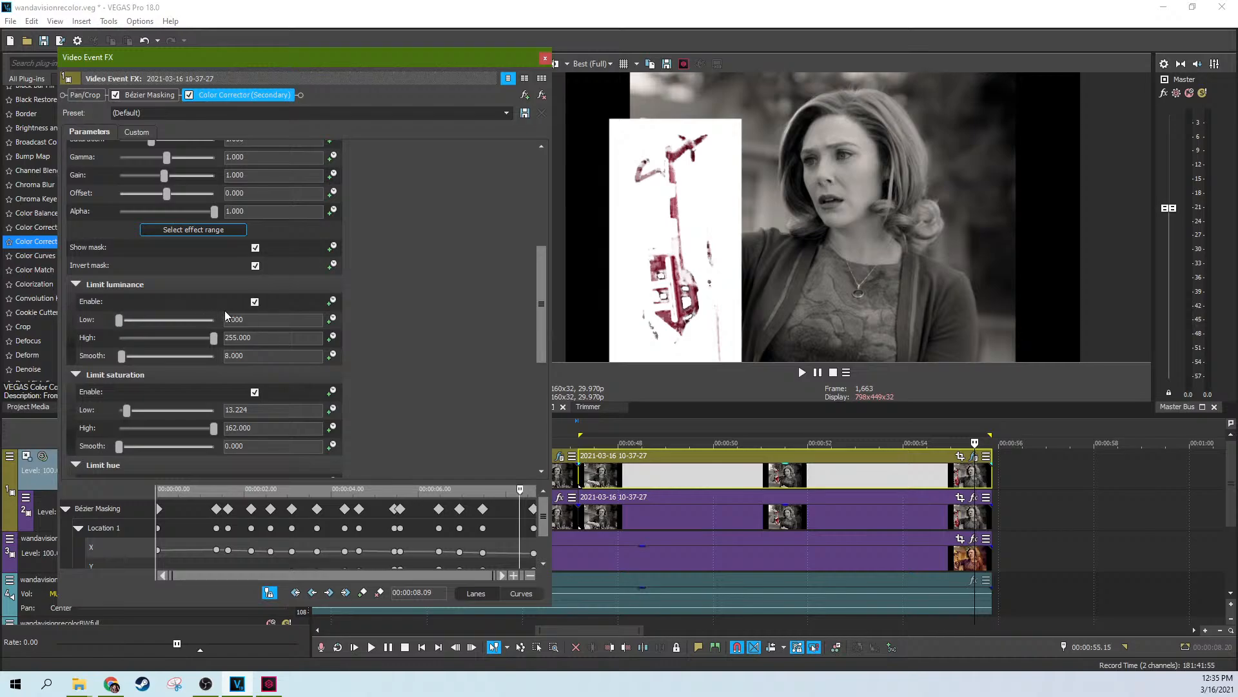
double_click(251, 318)
key("alt+Tab")
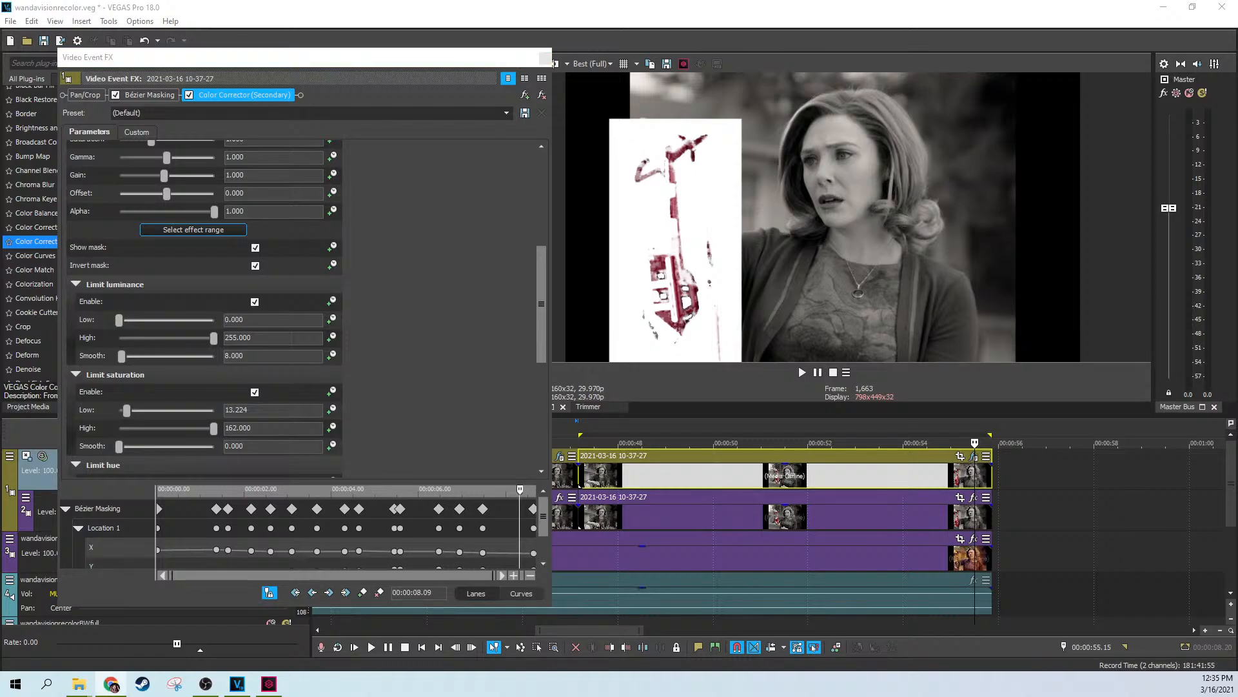
left_click(545, 57)
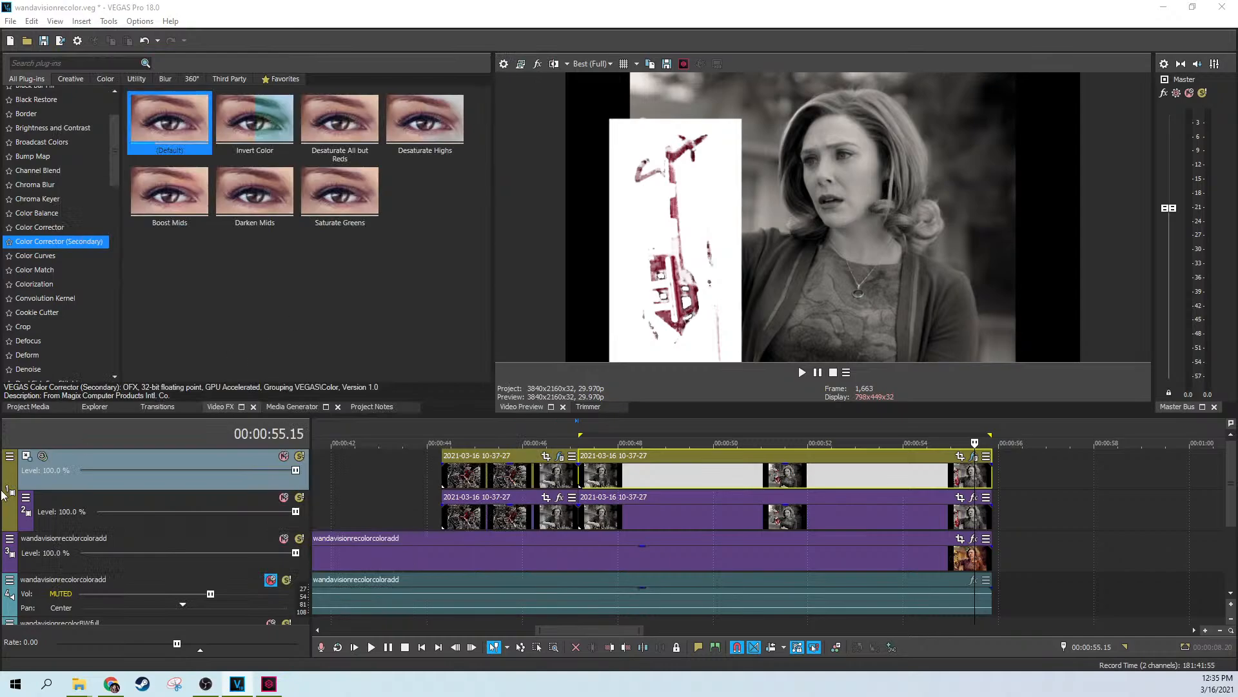
left_click(26, 496)
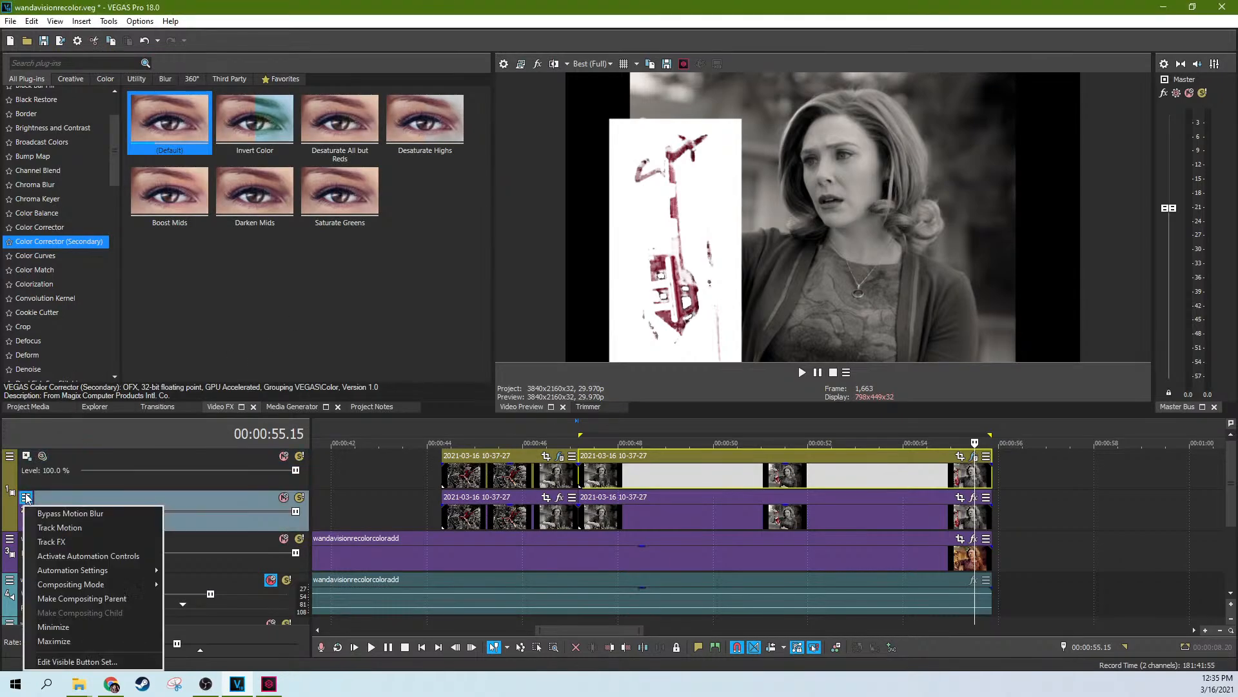
left_click(9, 542)
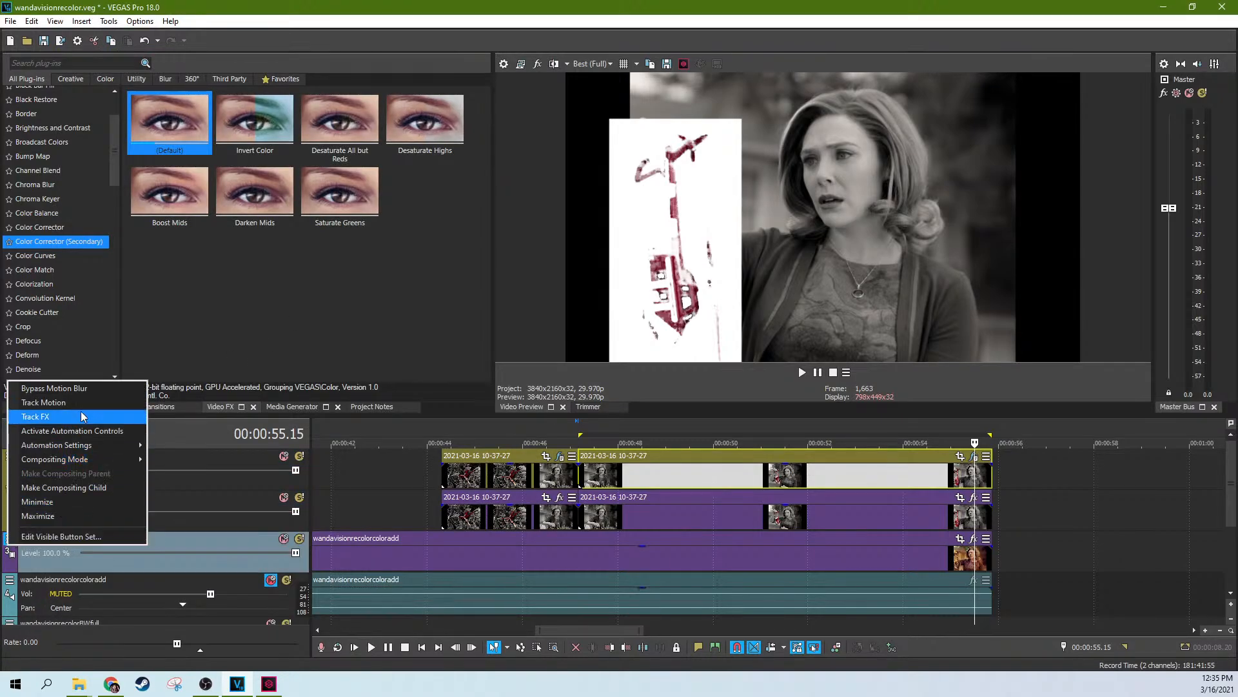
left_click(63, 536)
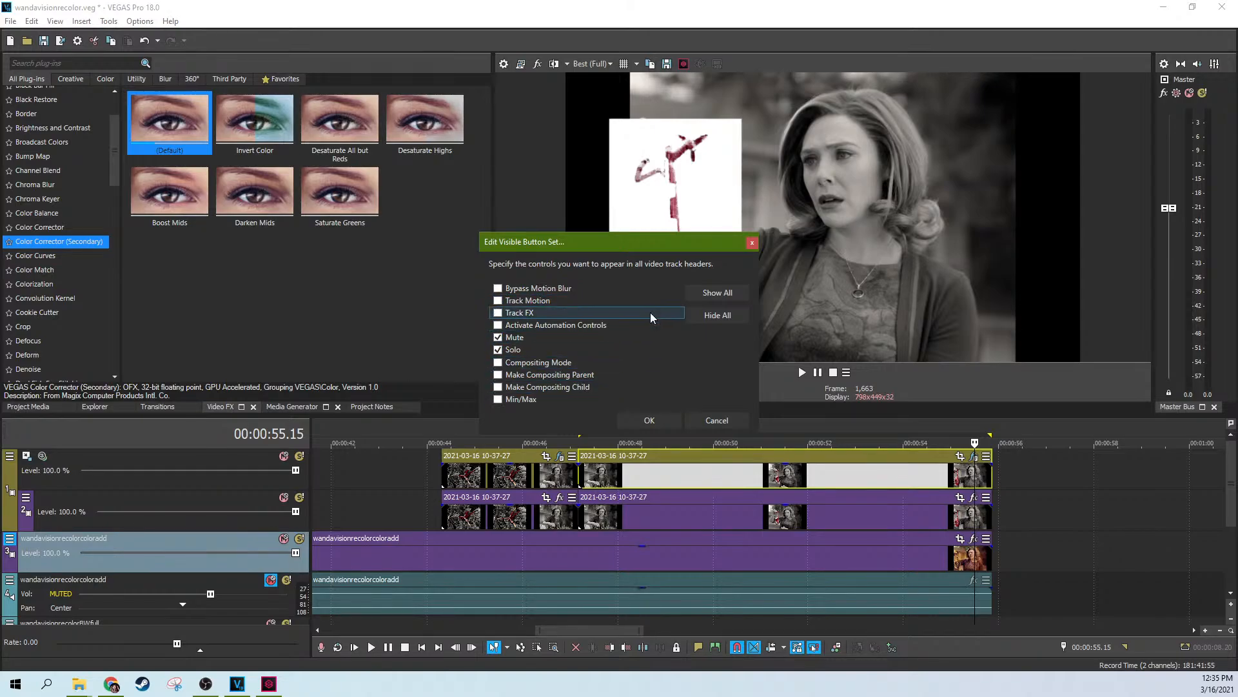
left_click(752, 243)
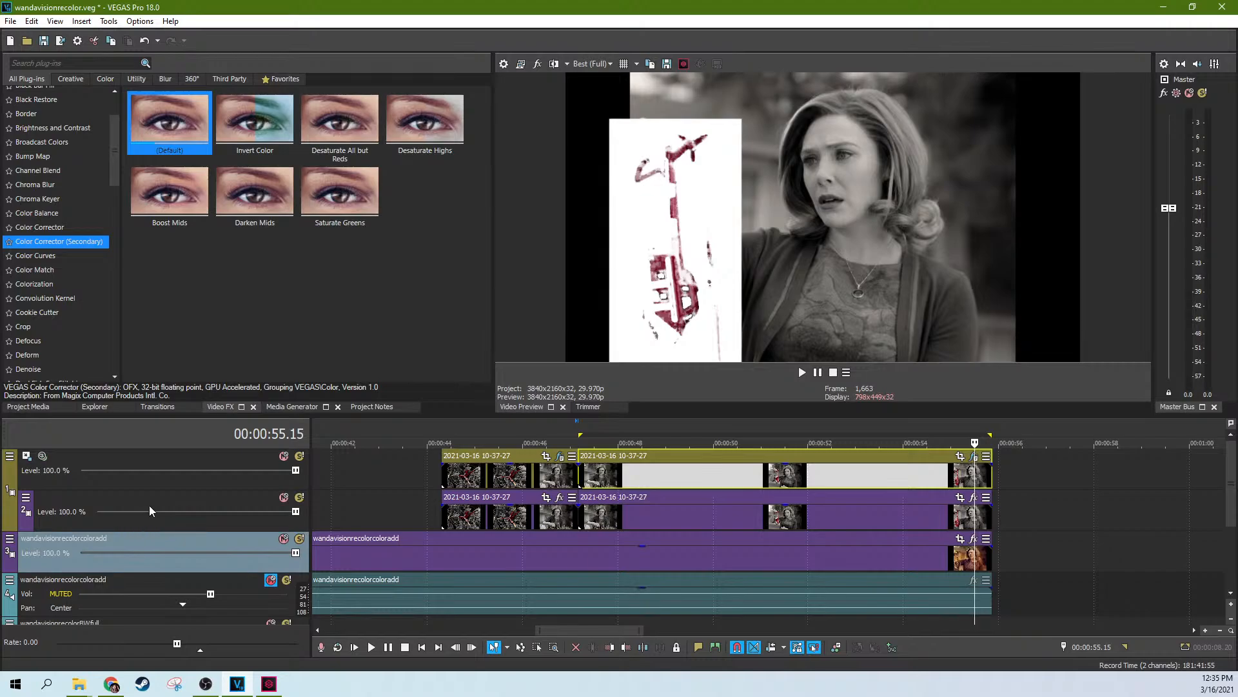
Examine the helicopter mask at several frames of the second masked clip between 00:00:50.13 and 00:00:52.18
left_click(173, 501)
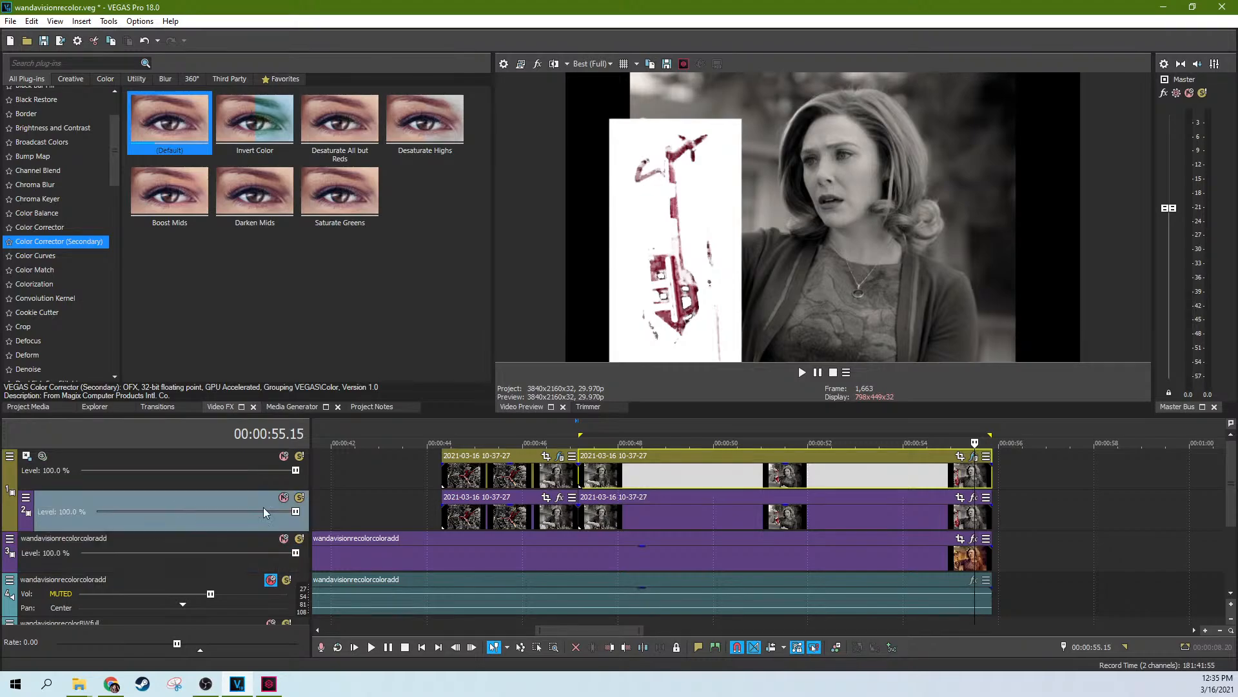
left_click(810, 472)
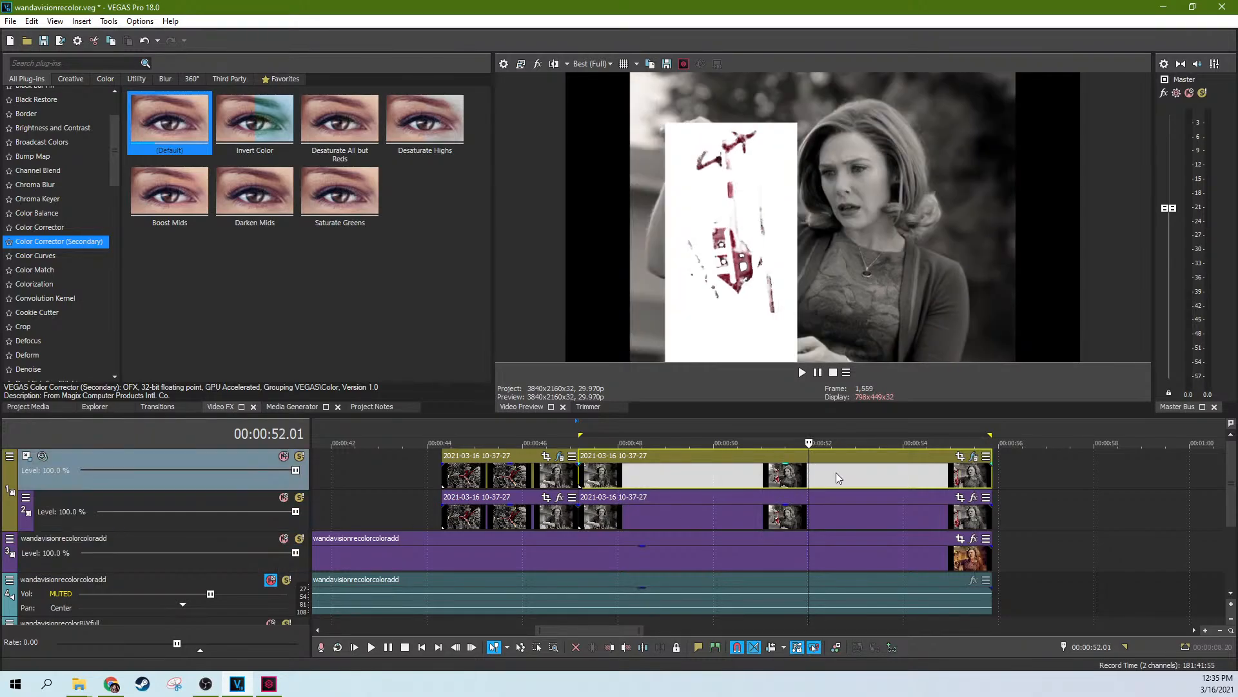
left_click(836, 477)
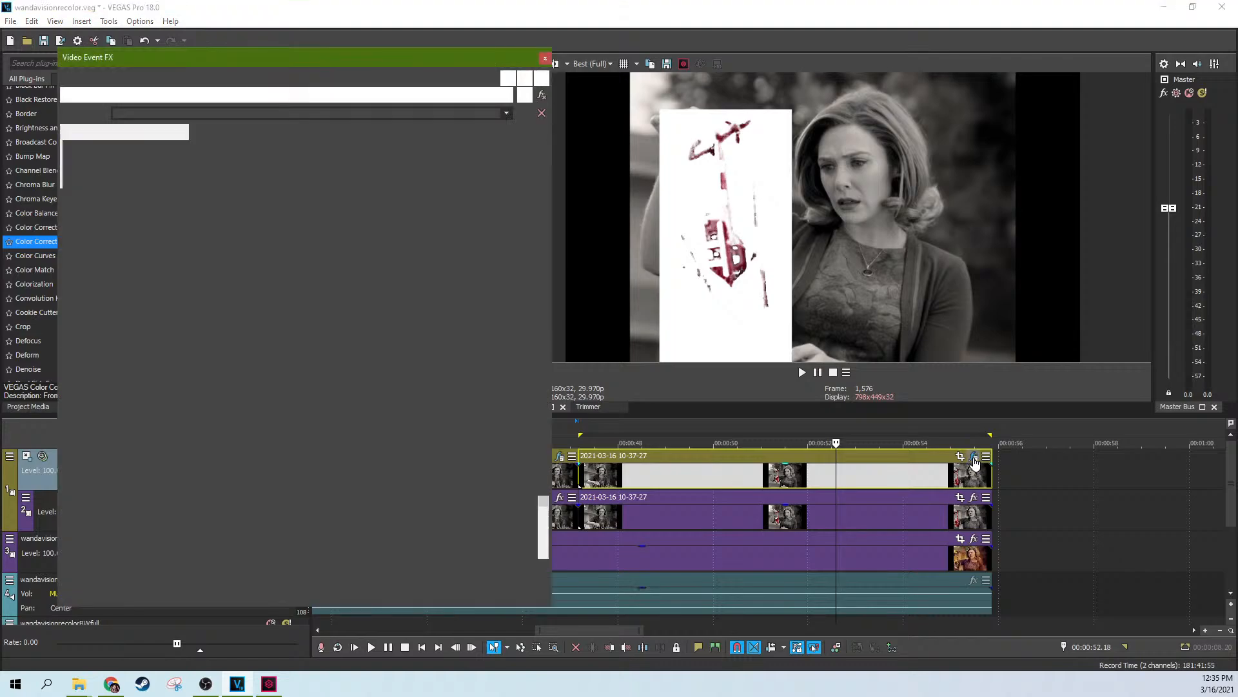
left_click(973, 456)
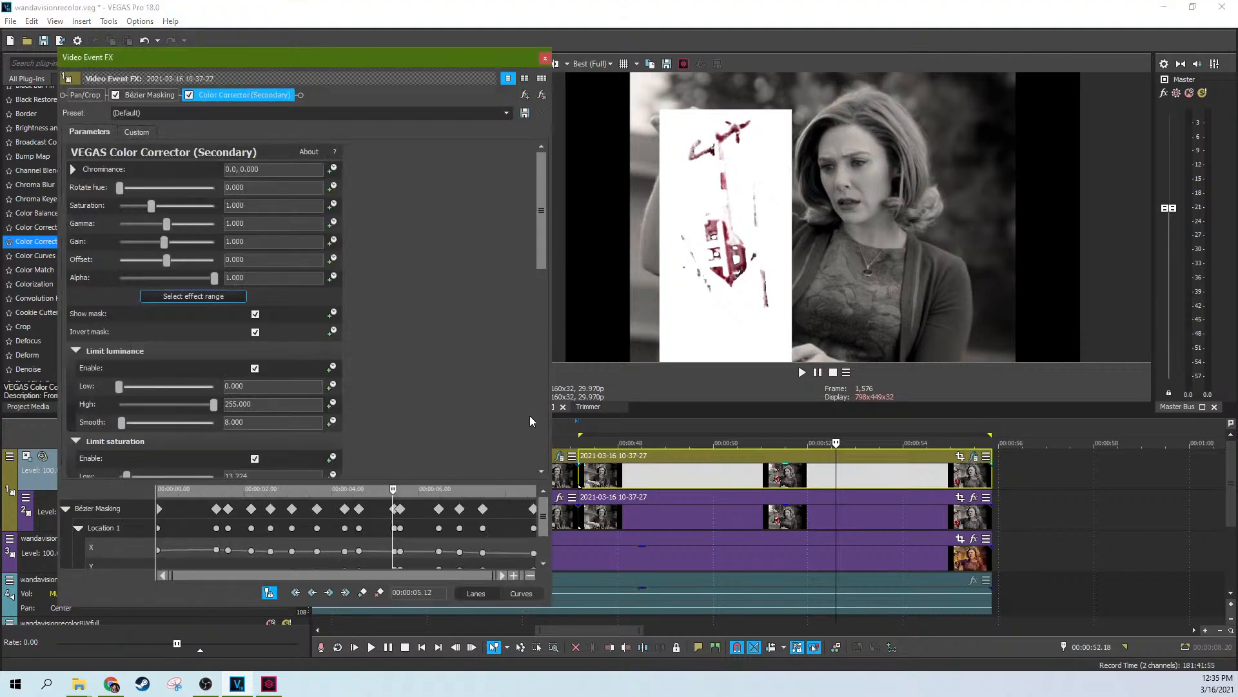
left_click(545, 57)
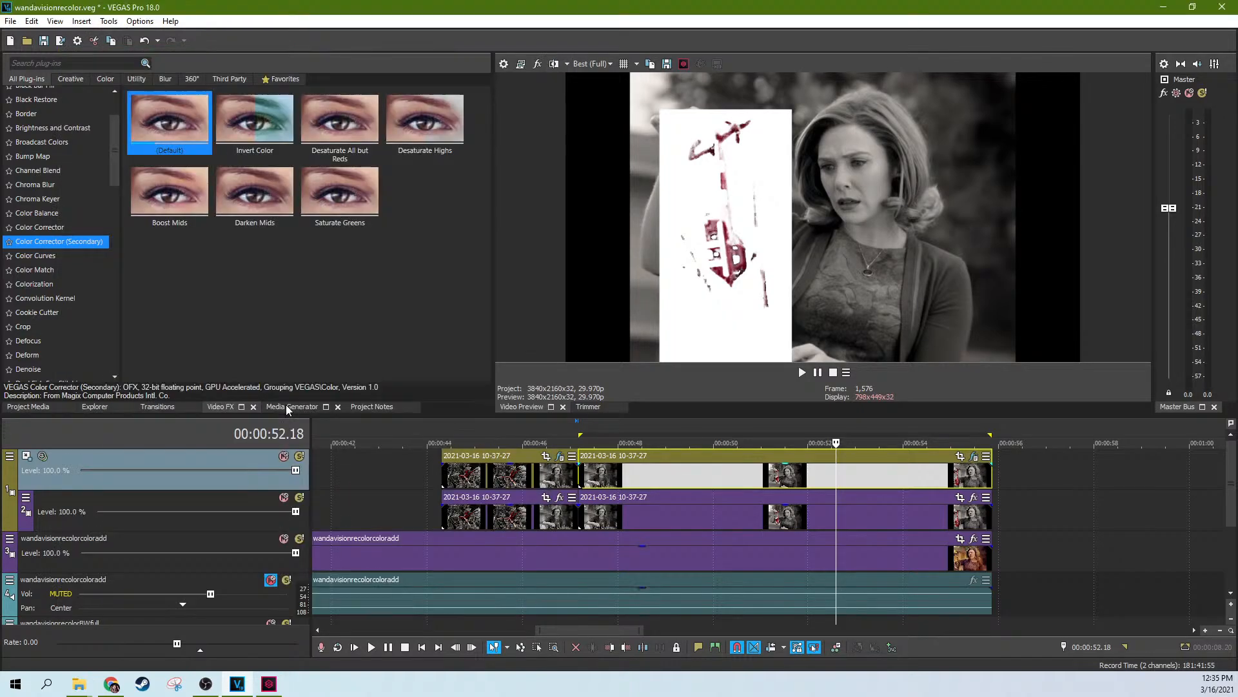
left_click(781, 486)
left_click(742, 479)
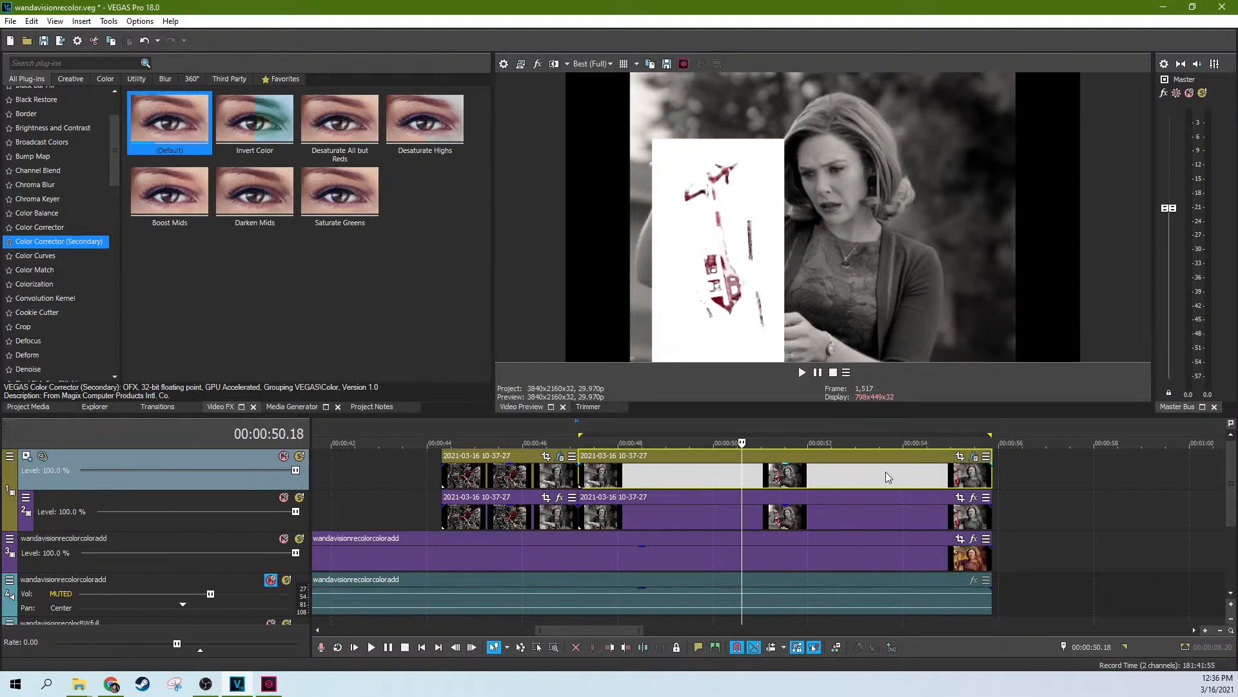
left_click(756, 484)
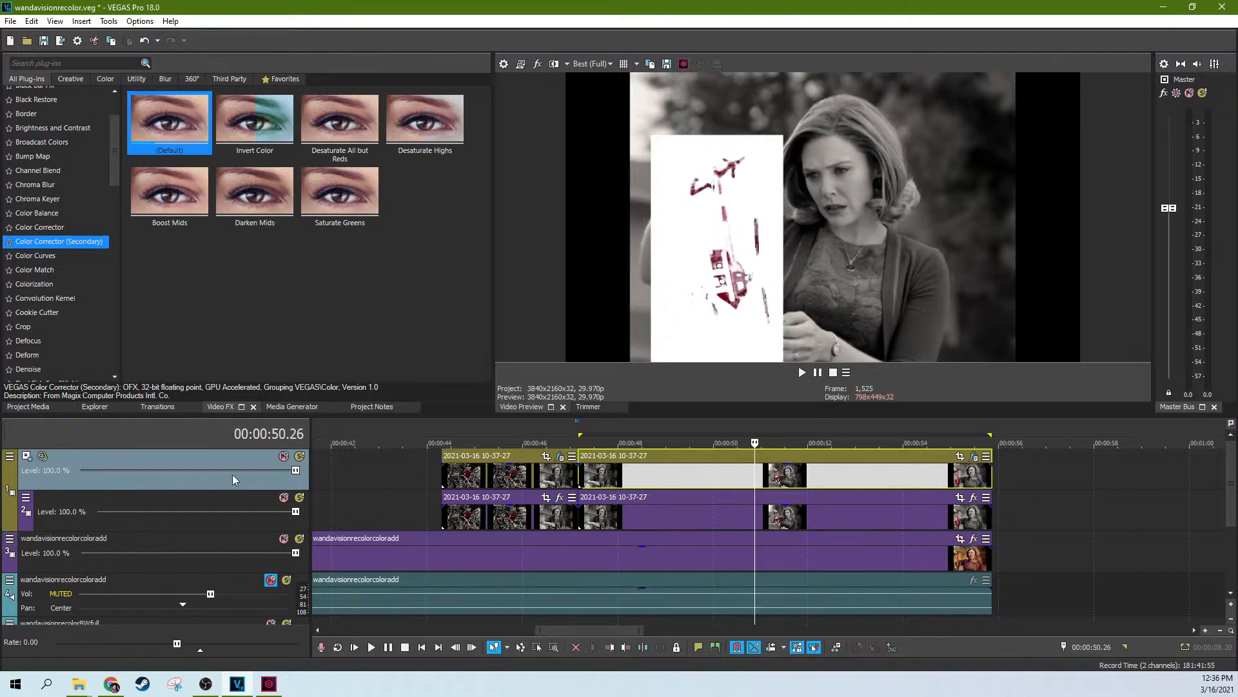
left_click(734, 478)
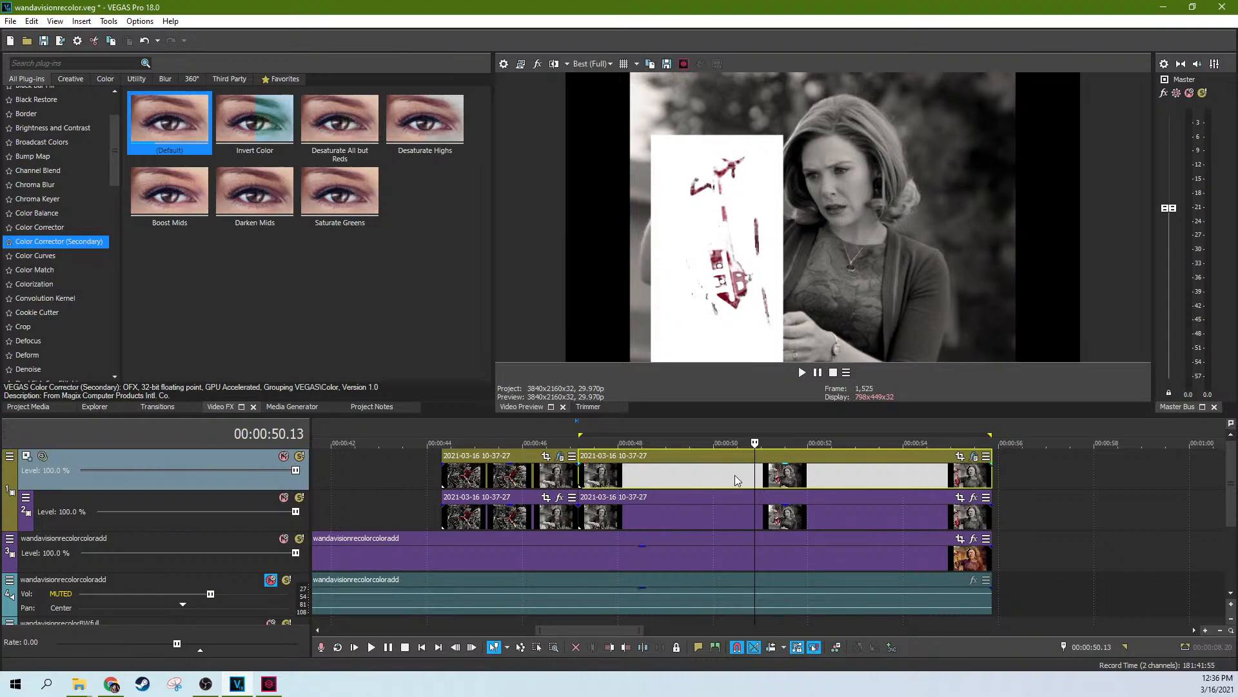
Remove the secondary color corrector from the second masked clip's effects at 00:00:55.12 and close the effect settings
left_click(970, 465)
left_click(973, 457)
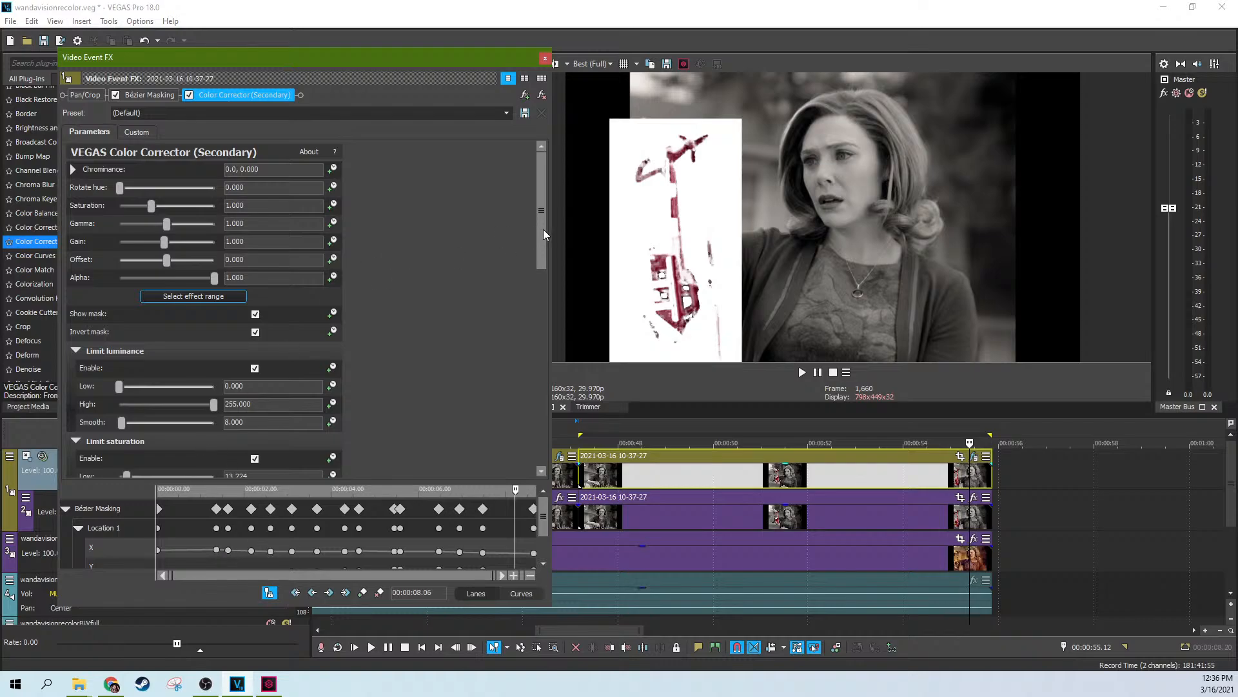
left_click_drag(543, 232, 195, 309)
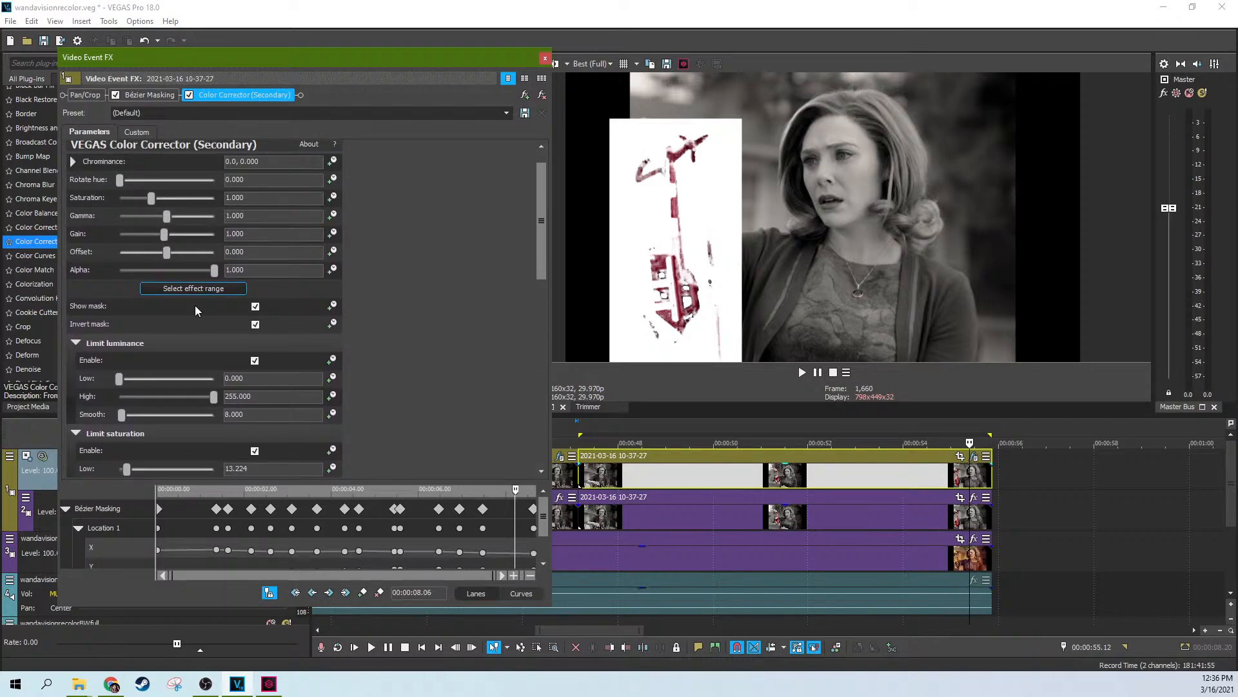
left_click(542, 95)
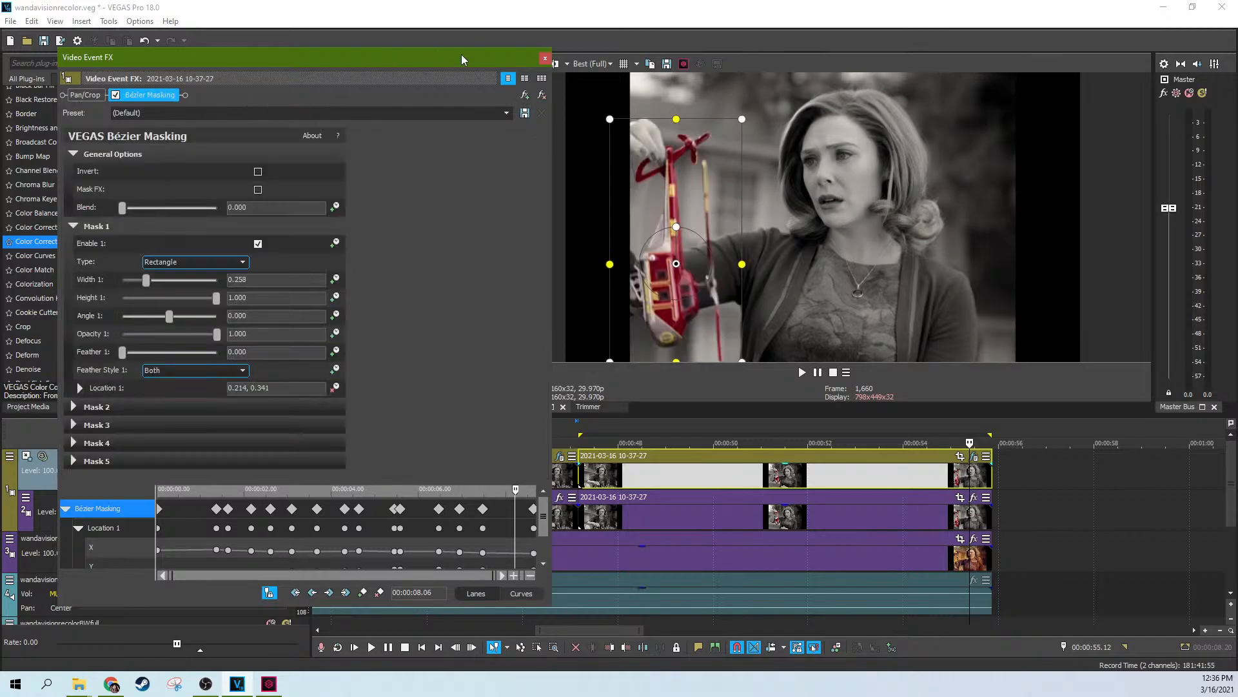
left_click(545, 58)
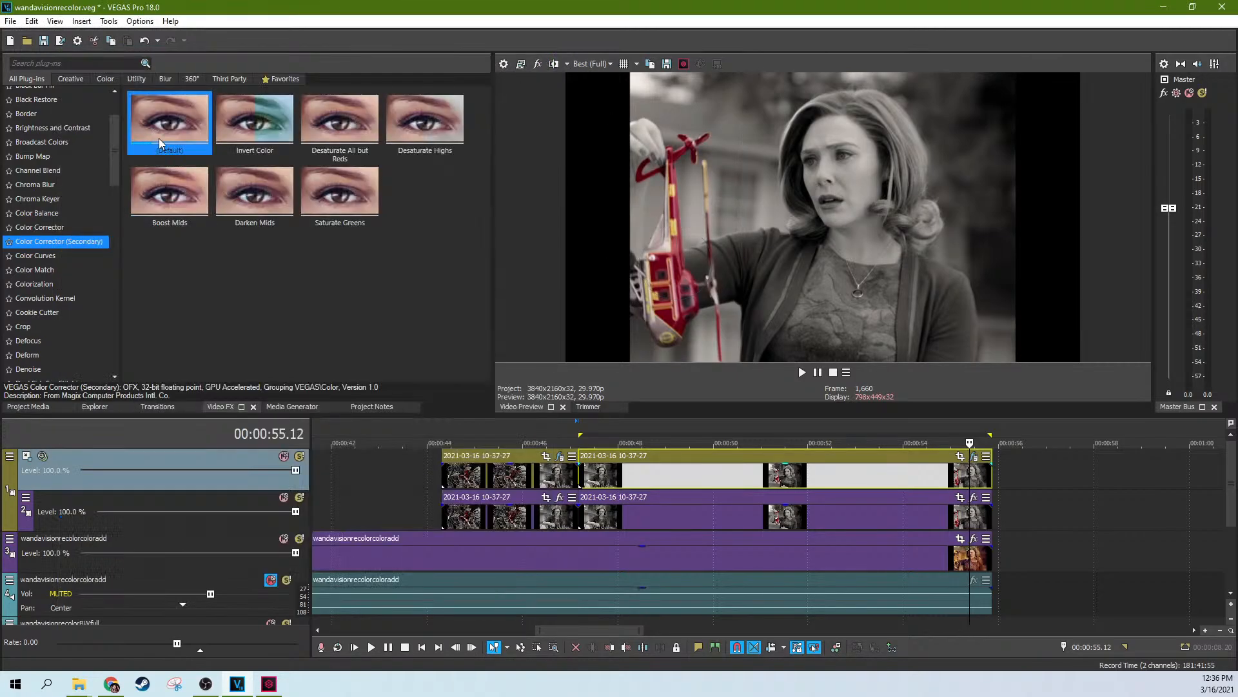
Apply the default secondary color corrector to the second masked clip, sample the helicopter's red as effect range, and show the mask
left_click_drag(628, 443, 671, 484)
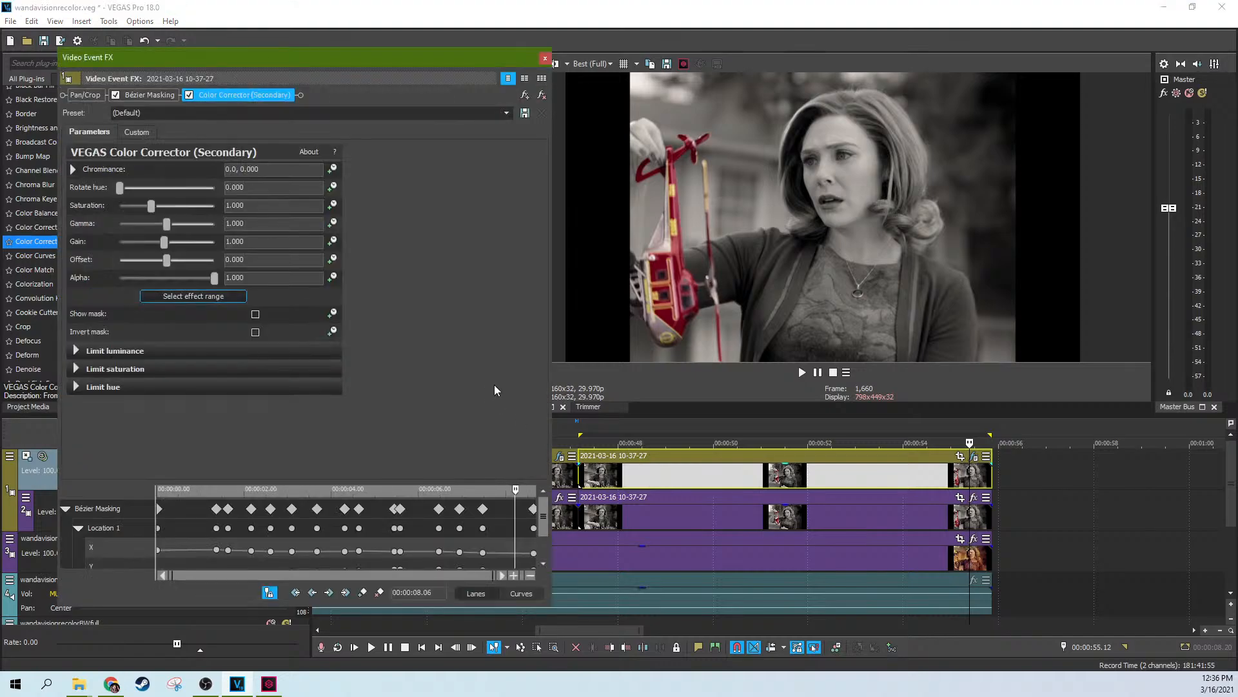
left_click(235, 298)
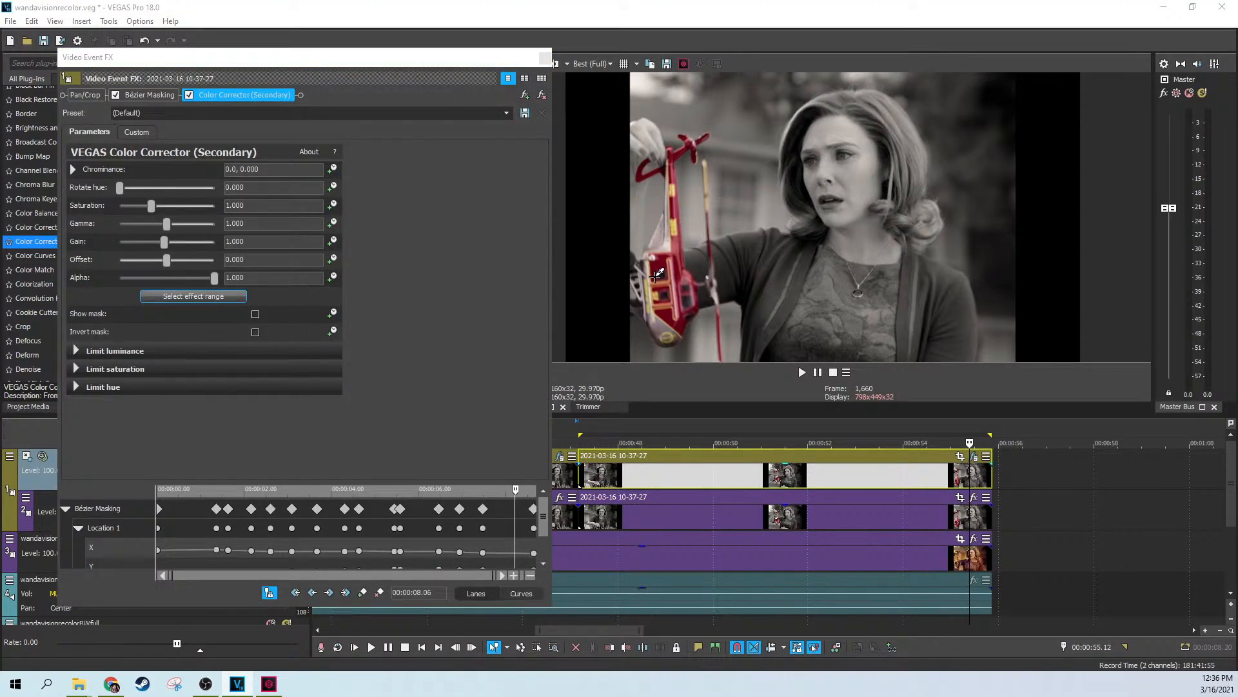
left_click(683, 249)
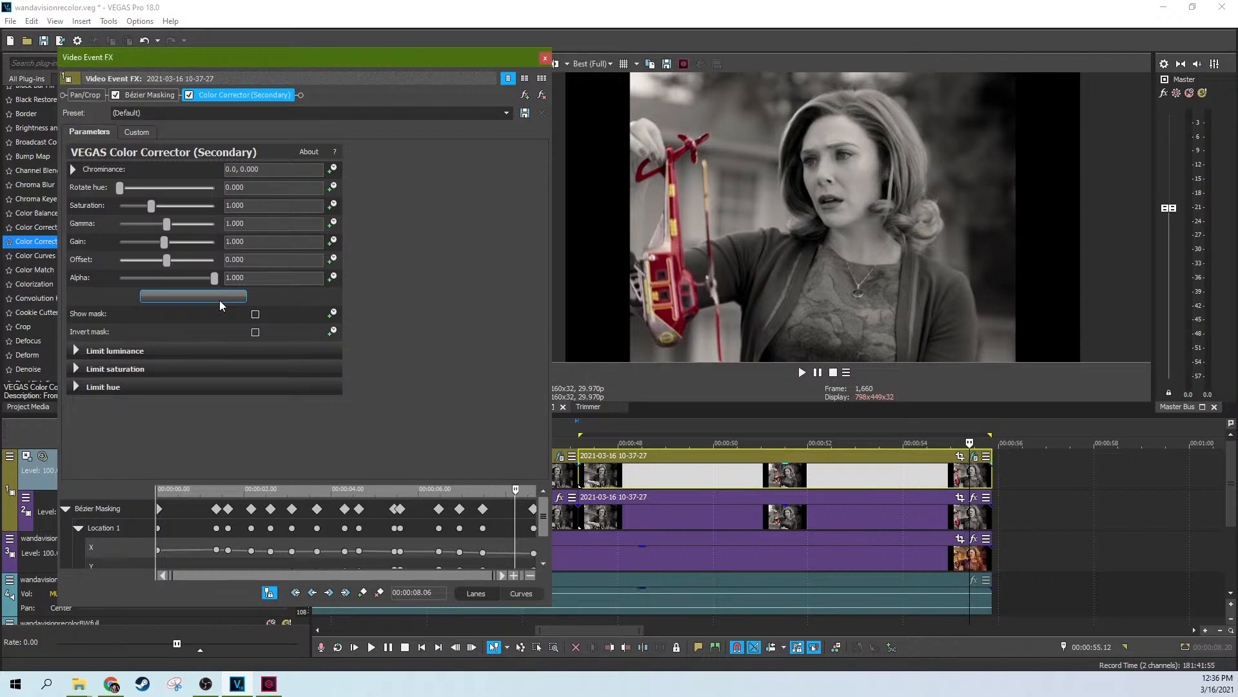
left_click(255, 315)
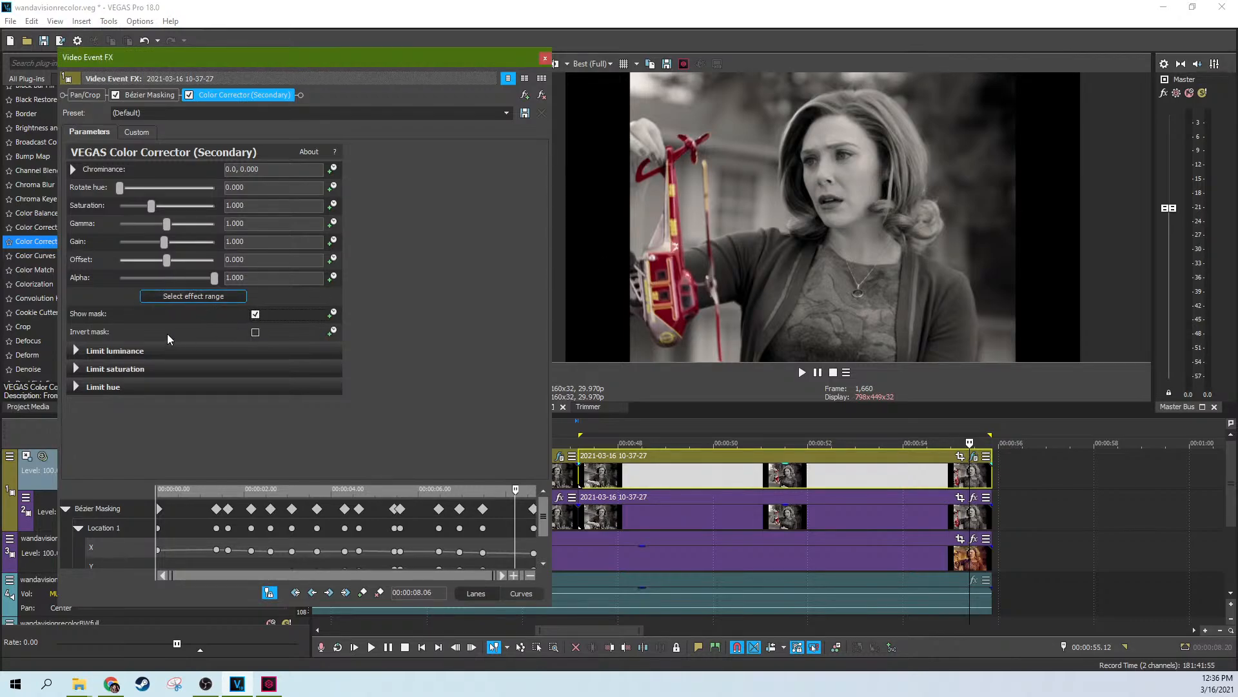
Set the luminance limit's low value to 81.531 and high value to 143.980, and disable the limit
left_click(76, 352)
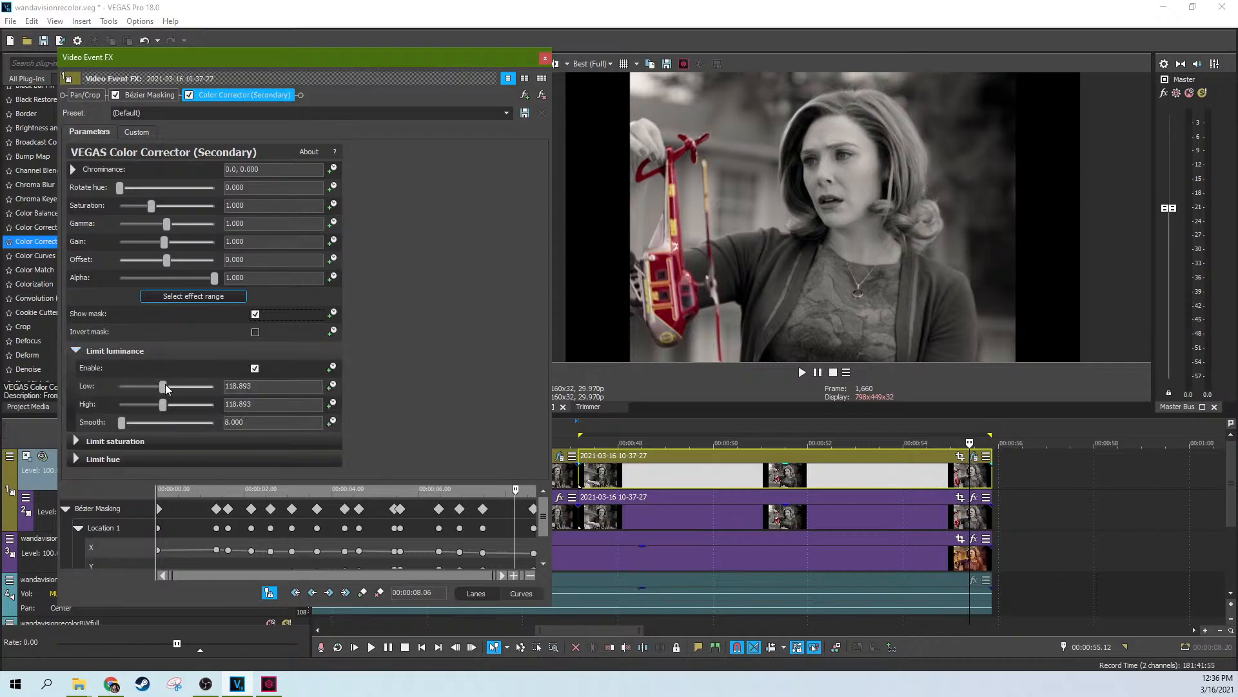
mouse_move(157, 385)
left_mouse_down()
mouse_move(175, 385)
mouse_move(118, 389)
mouse_move(149, 386)
left_mouse_up()
left_click(256, 368)
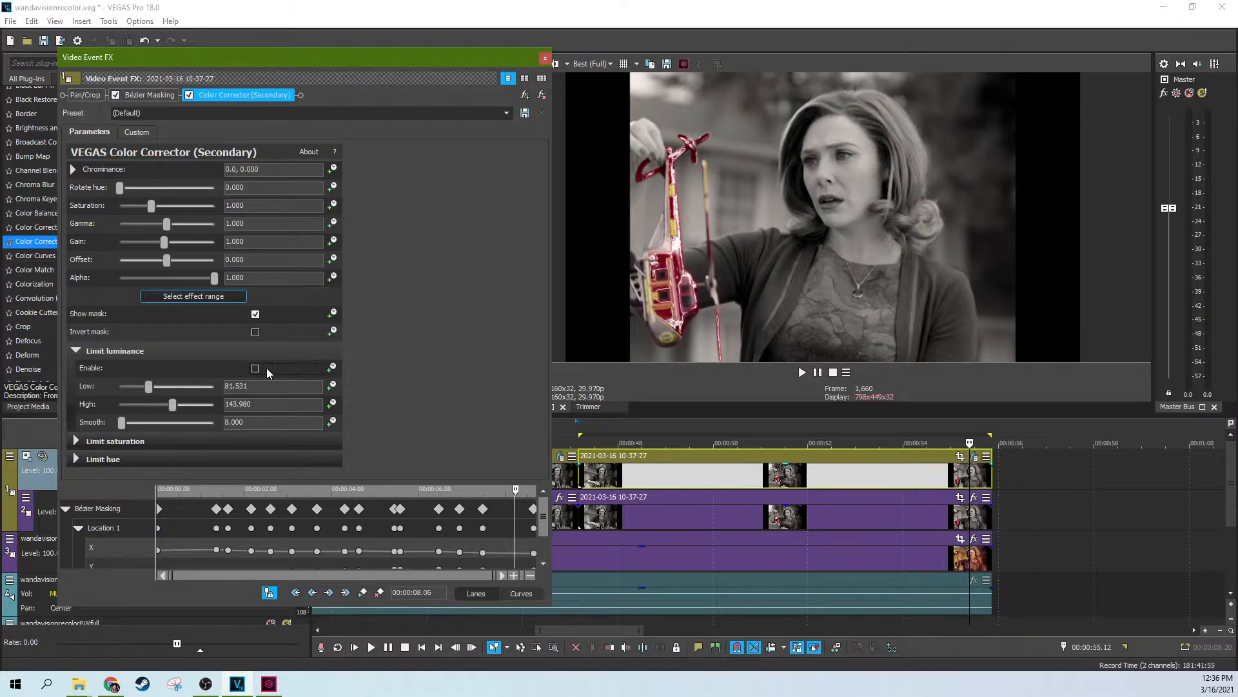
left_click(77, 350)
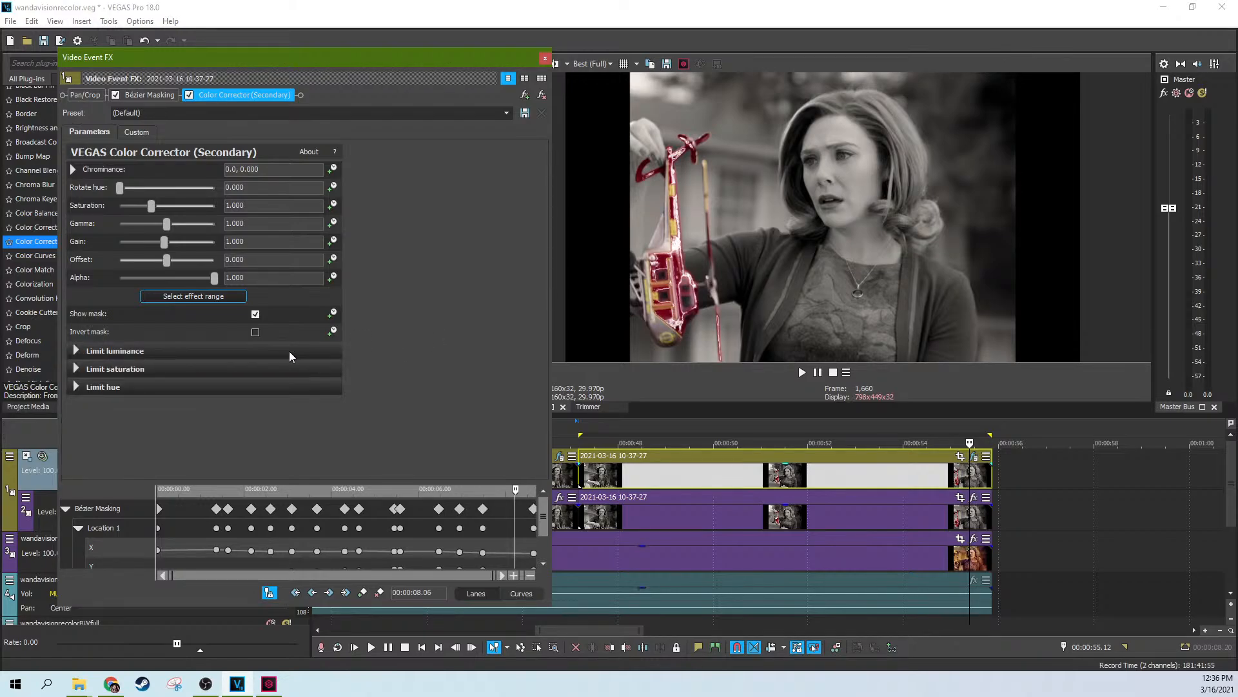
Compare the mask with the saturation limit off and on, and leave the limit disabled
left_click(76, 368)
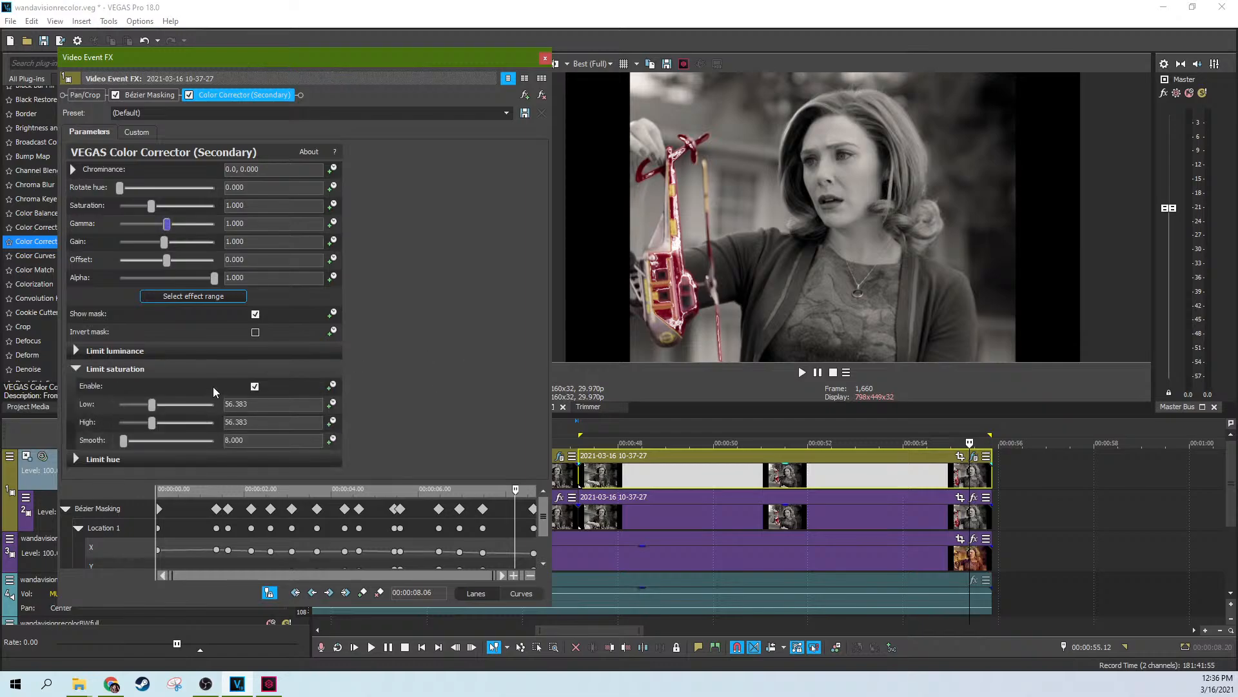
left_click(258, 388)
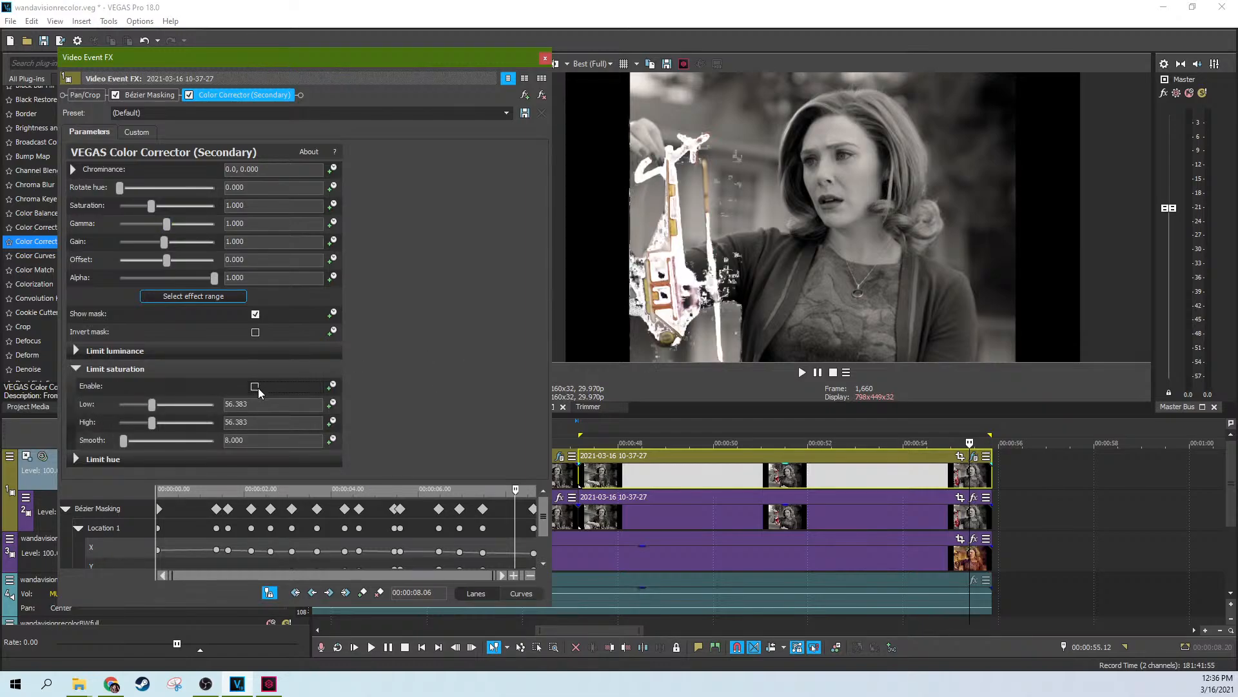
left_click(256, 387)
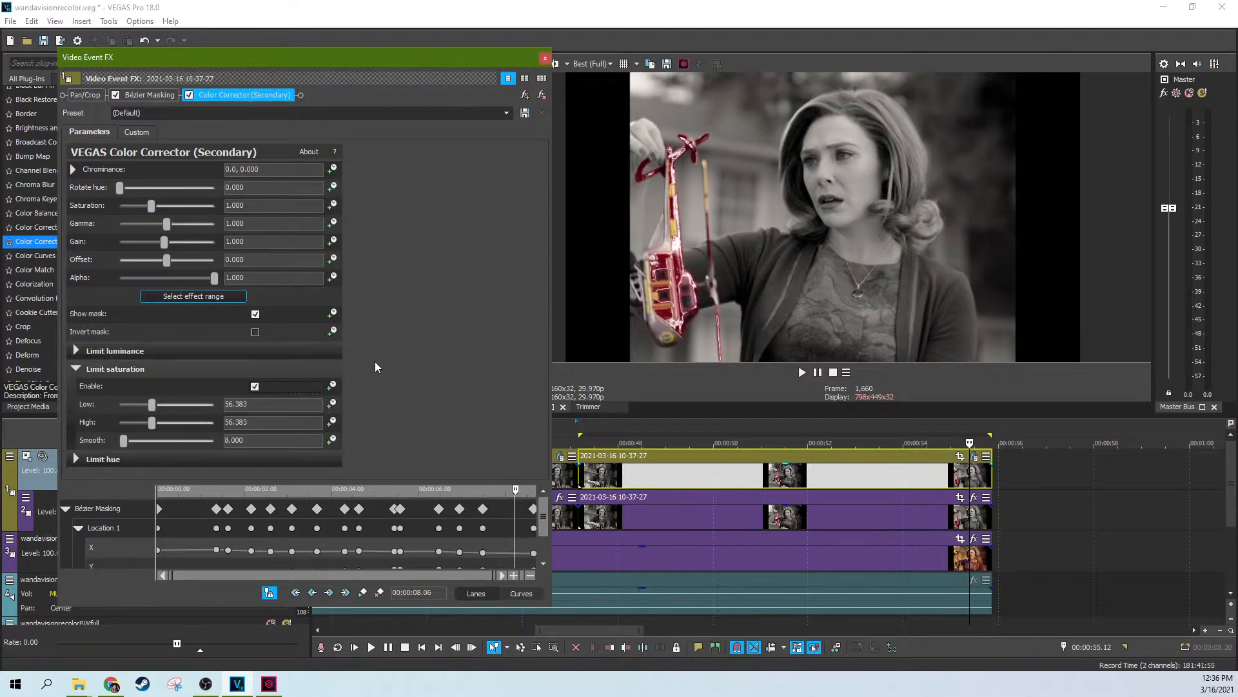
left_click(256, 390)
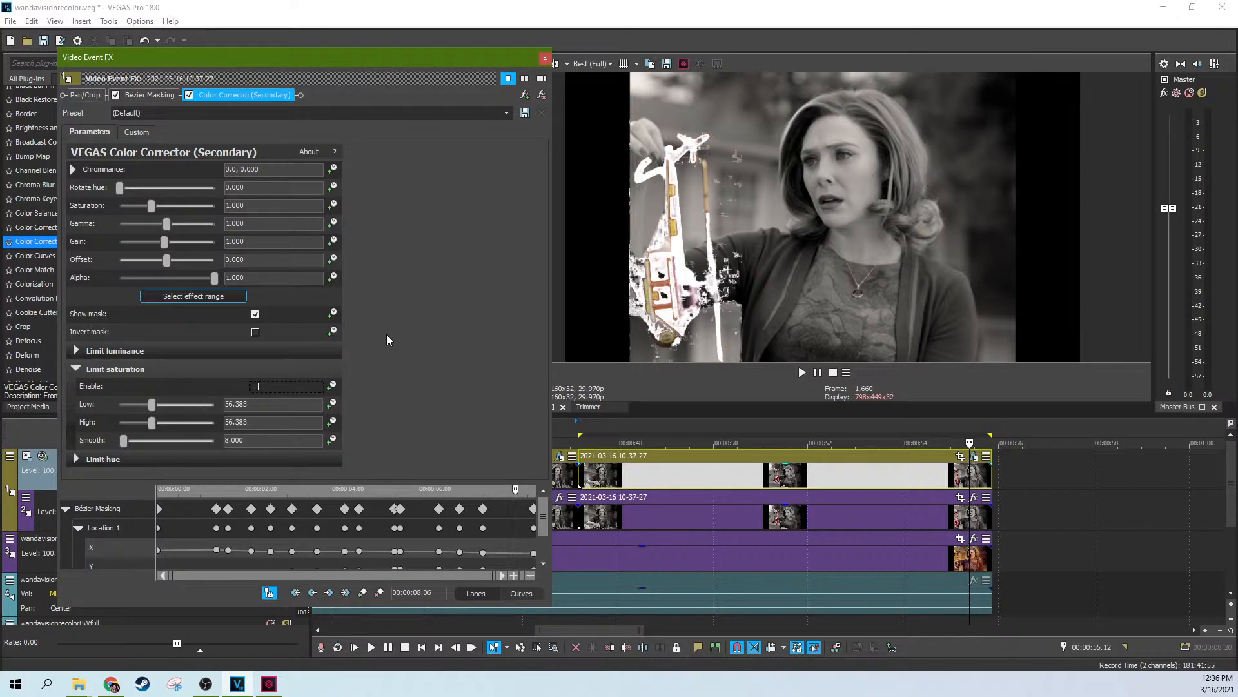
Try a hue limit center of 93.061 and undo the change
left_click(76, 458)
left_click_drag(539, 285, 538, 438)
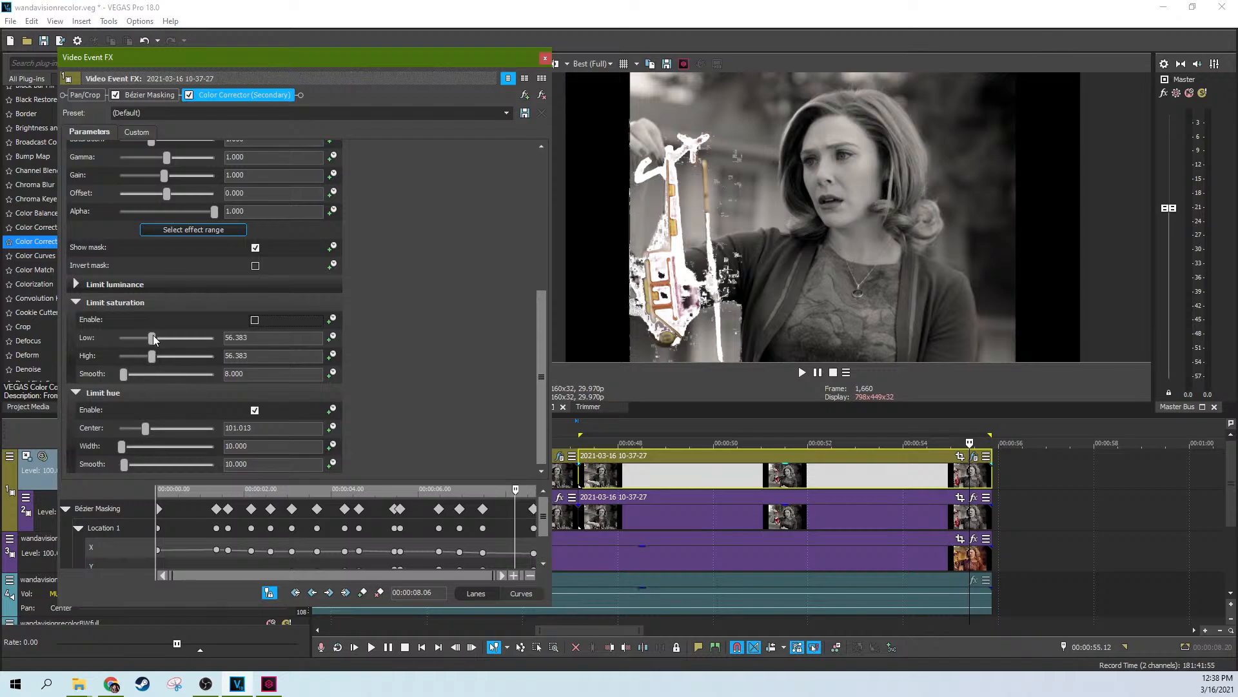
left_click_drag(145, 432, 142, 431)
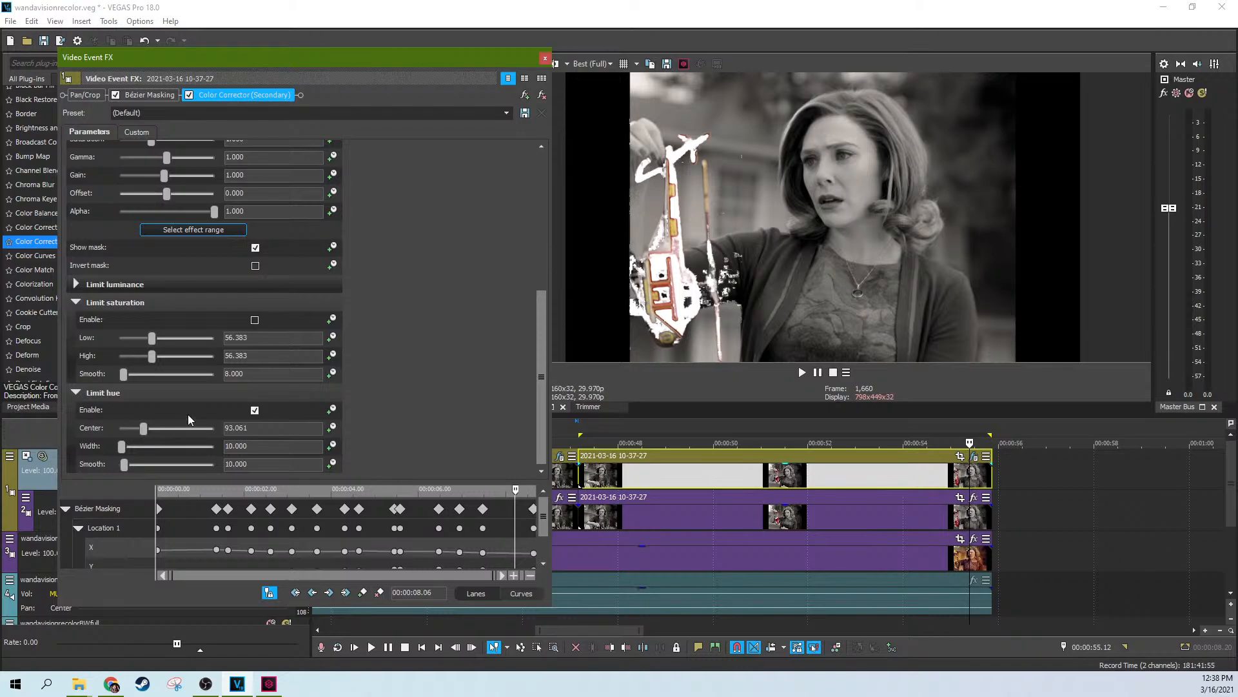
key("ctrl+z")
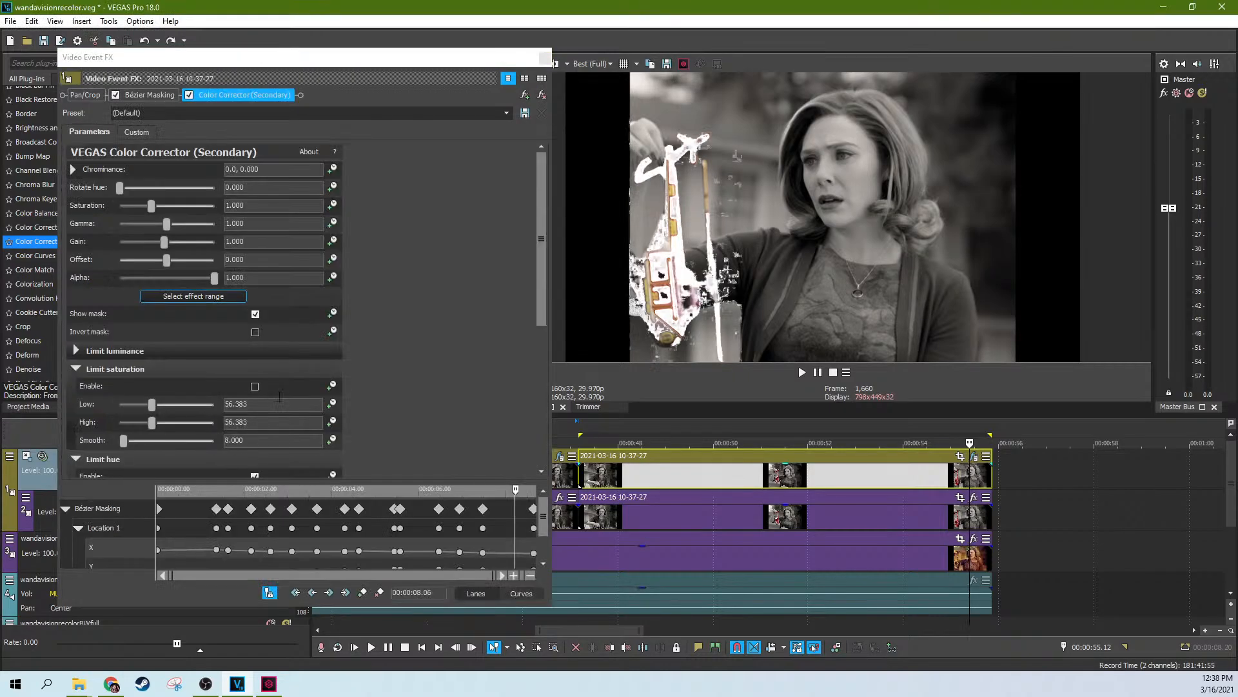
Set the hue limit's width to 22.041 and its smooth value to 0.000
left_click_drag(539, 266, 539, 393)
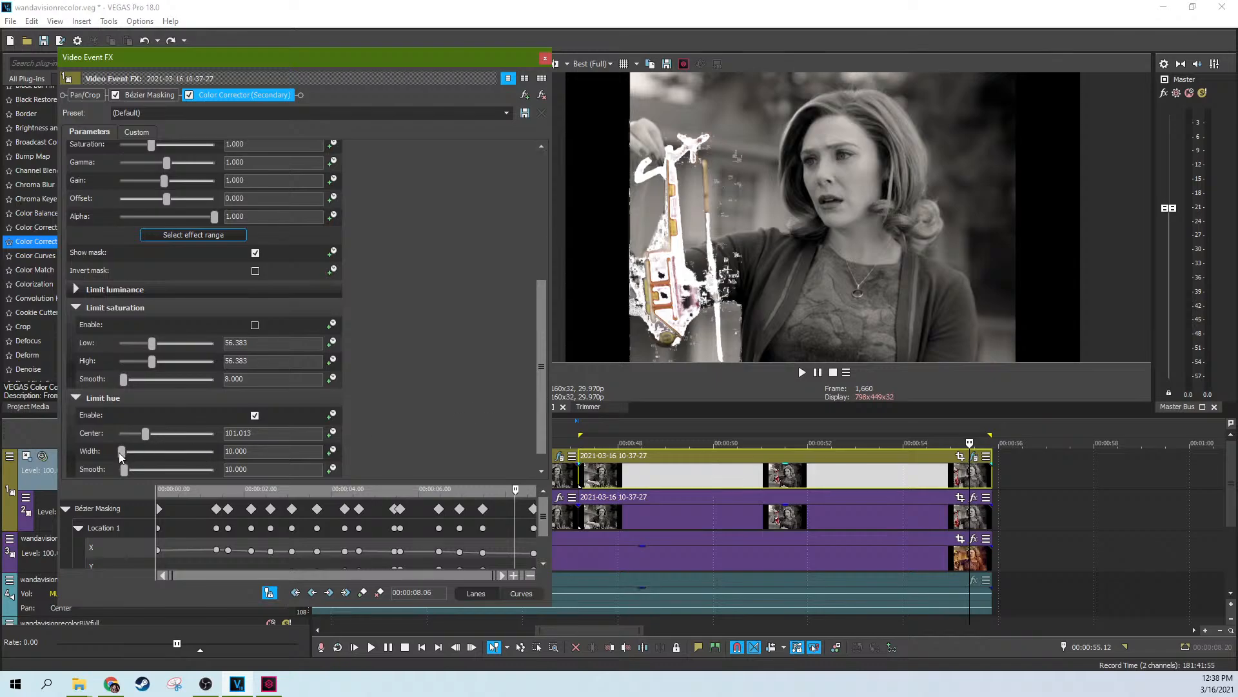
mouse_move(119, 451)
left_mouse_down()
mouse_move(102, 465)
mouse_move(111, 456)
left_mouse_up()
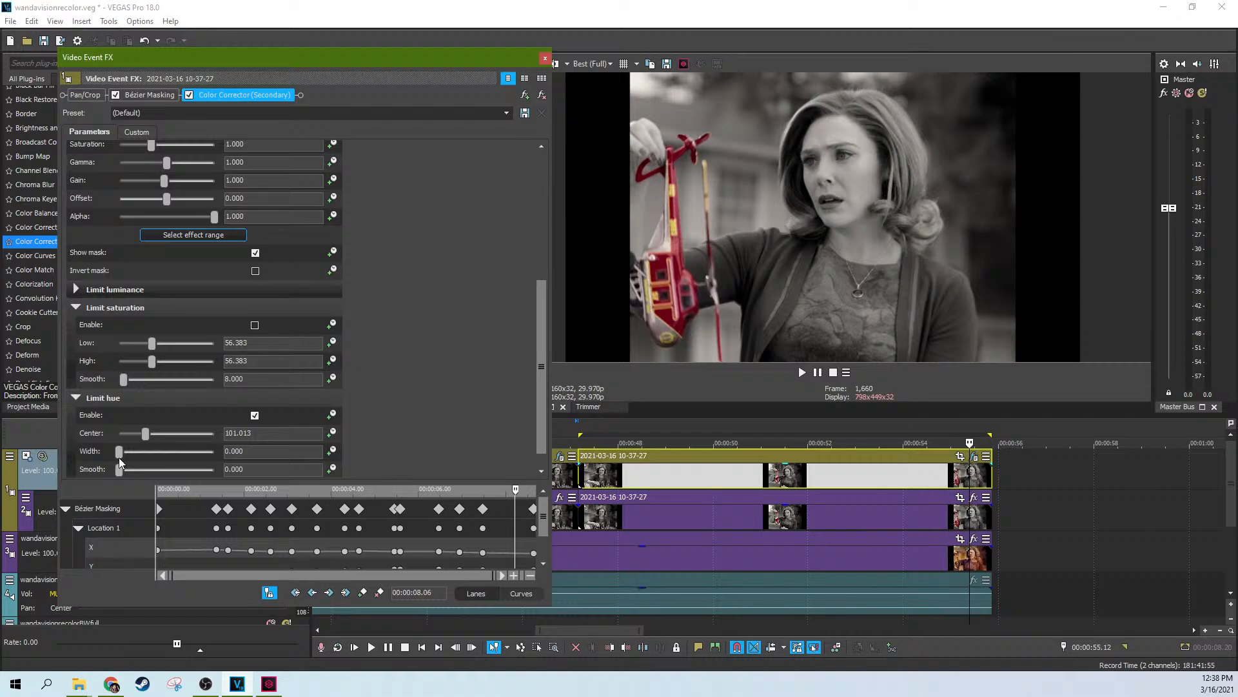
left_click_drag(119, 458, 127, 463)
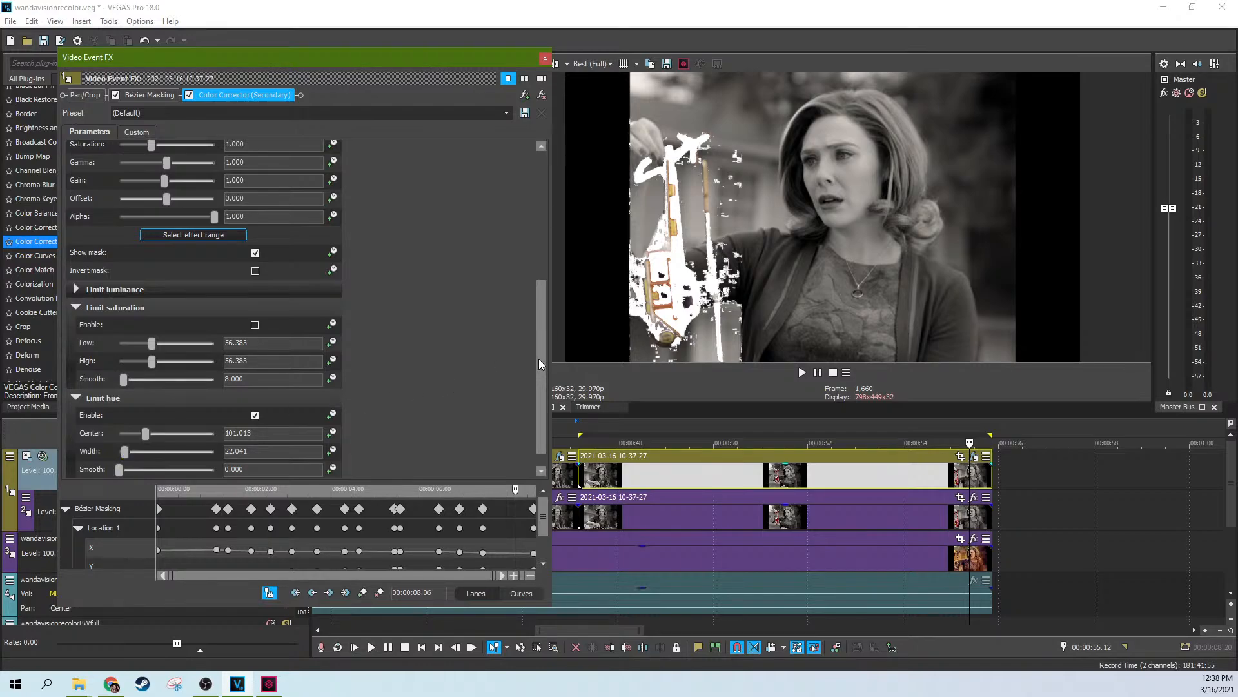
scroll(539, 359, "down", 1)
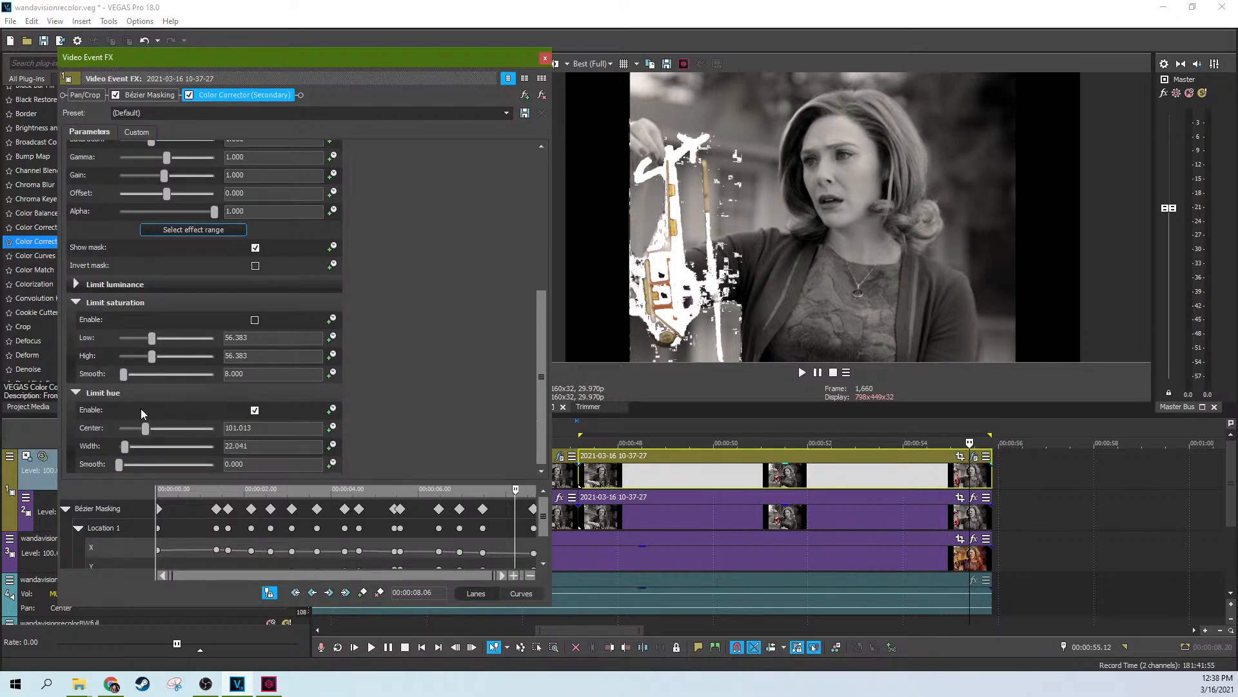
Enable the saturation limit again with a low value of 12.122 and a high value of 106.898
left_click(255, 321)
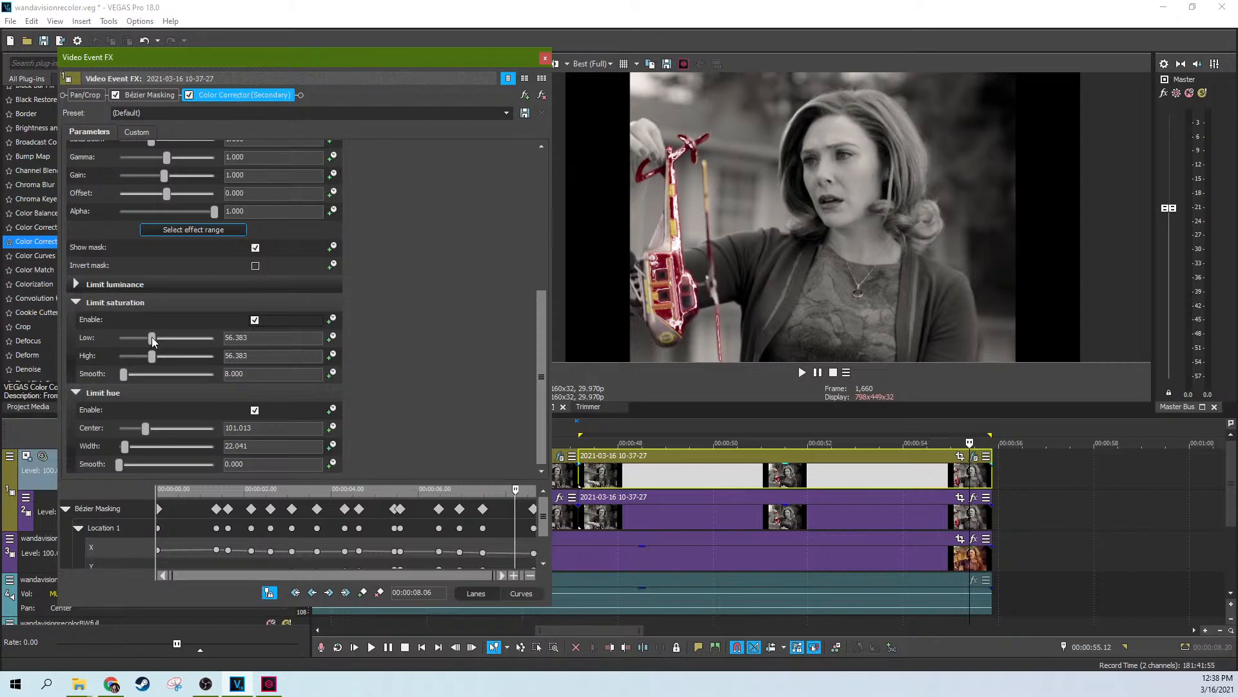
left_click_drag(152, 337, 181, 356)
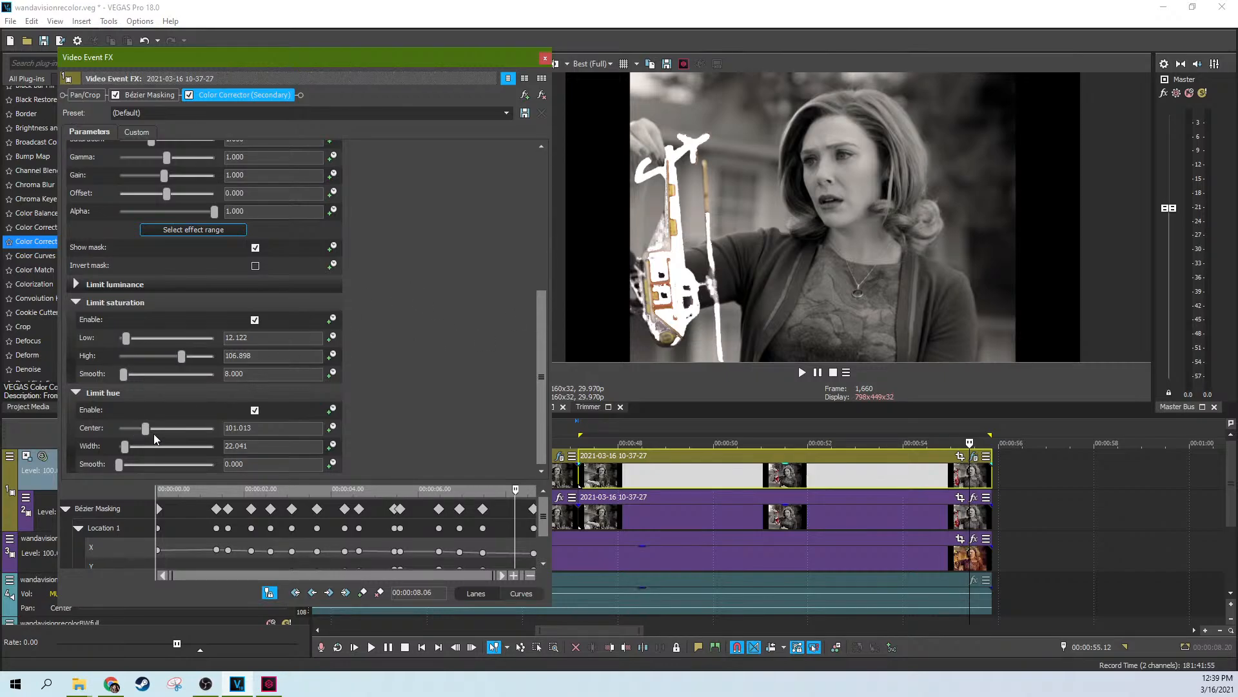
Adjust the hue limit until the mask covers the helicopter, with center 66.122 and width 235.102
left_click_drag(144, 428, 146, 433)
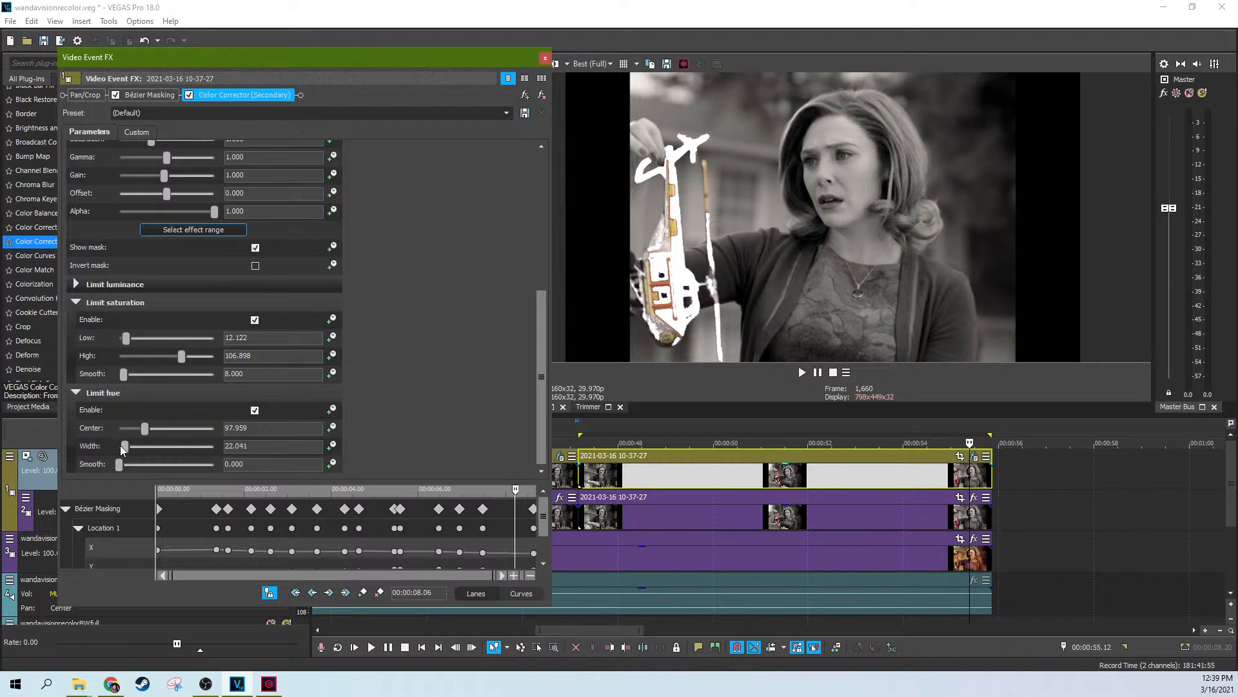
mouse_move(124, 446)
left_mouse_down()
mouse_move(181, 444)
mouse_move(107, 465)
mouse_move(143, 433)
left_mouse_up()
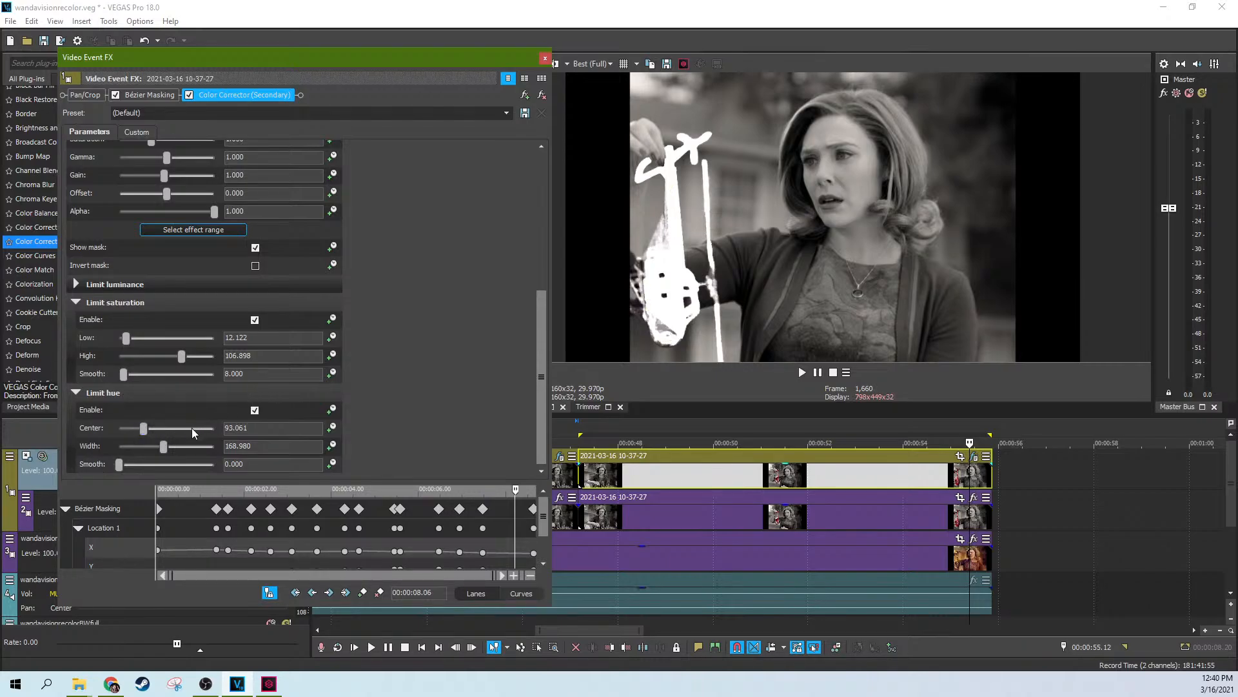
mouse_move(162, 447)
left_mouse_down()
mouse_move(120, 452)
mouse_move(219, 444)
mouse_move(142, 432)
mouse_move(160, 433)
left_mouse_up()
left_click_drag(167, 433, 136, 434)
left_click_drag(211, 444, 214, 445)
left_click_drag(138, 429, 139, 429)
left_click_drag(208, 447, 179, 452)
Toggle the secondary color corrector off and on to compare its mask with the original helicopter
left_click(188, 94)
left_click(189, 95)
left_click(189, 95)
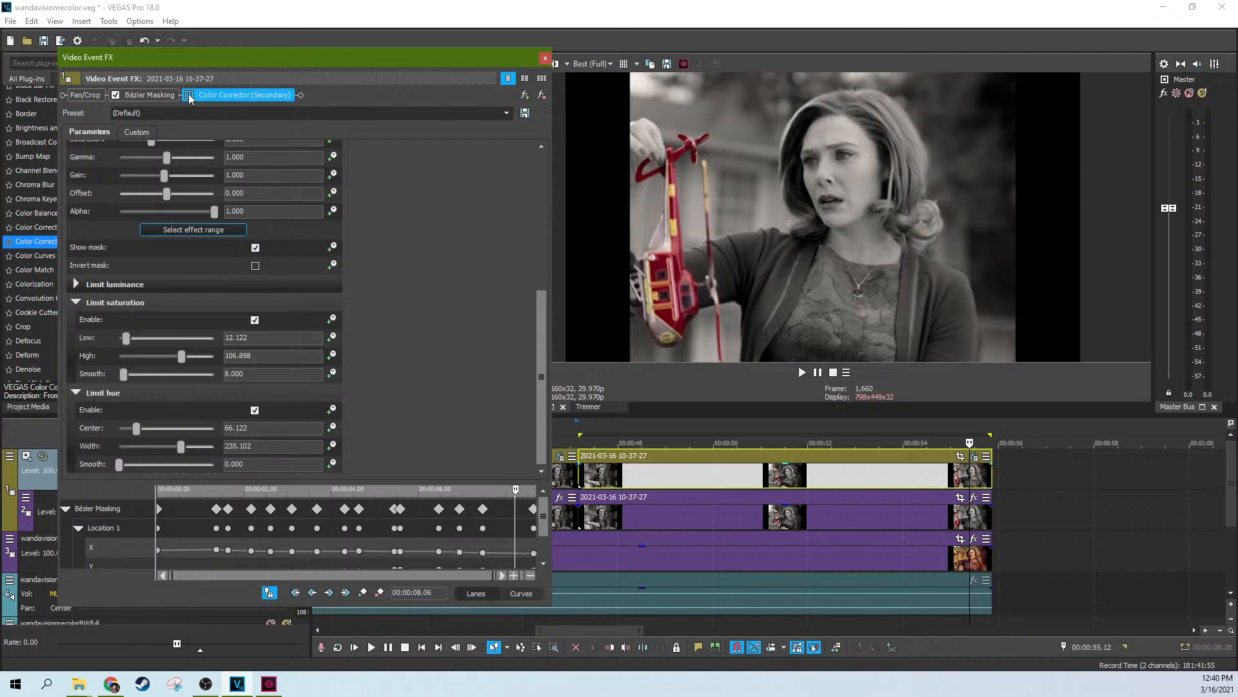
Add another secondary color corrector to the top helicopter event and place it ahead of the existing one in the effect chain
left_click(545, 58)
left_click_drag(170, 133, 684, 468)
left_click_drag(348, 96, 206, 95)
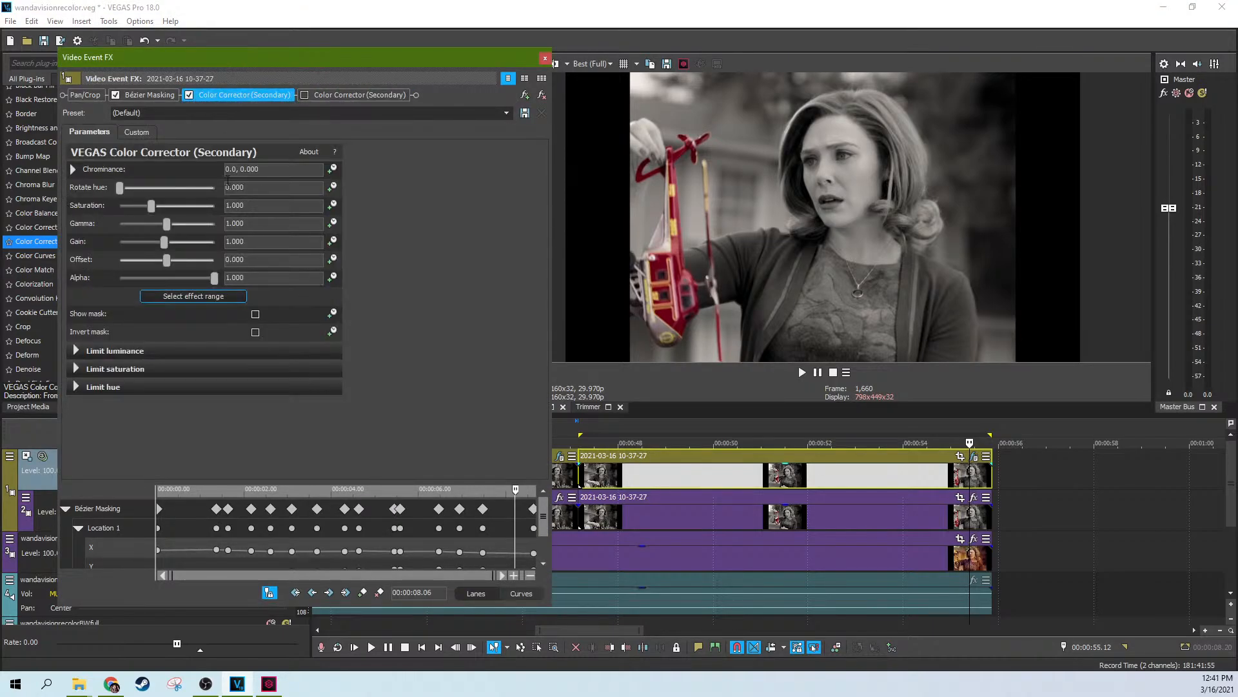
Sample the effect range from the helicopter's lower body, show the mask, and set the luminance limit to 0.000–255.000 with smooth 0.000
left_click(179, 296)
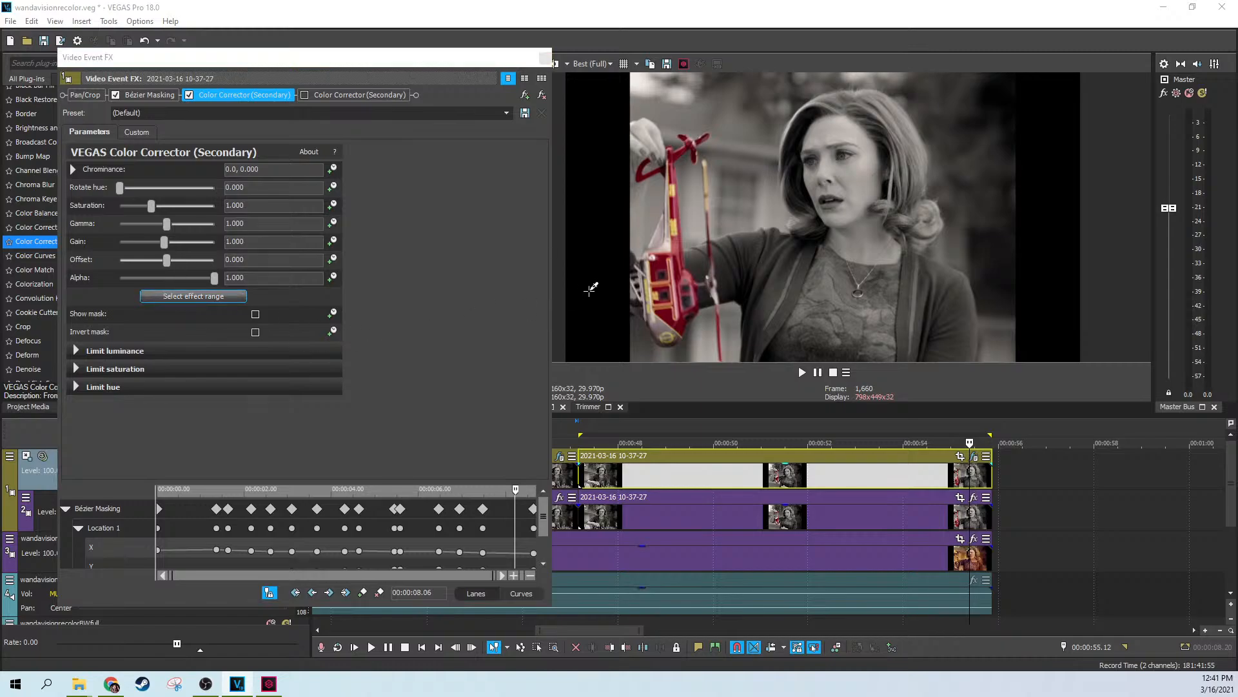
left_click(664, 326)
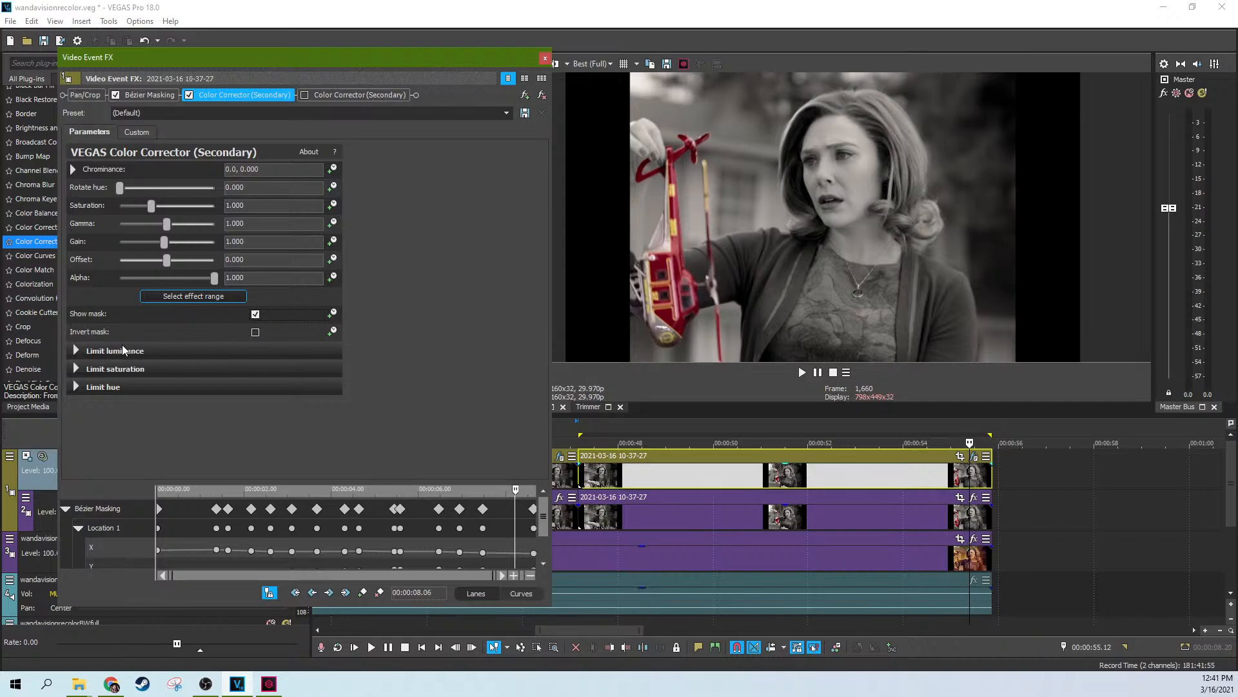
left_click(77, 350)
left_click_drag(161, 387, 222, 407)
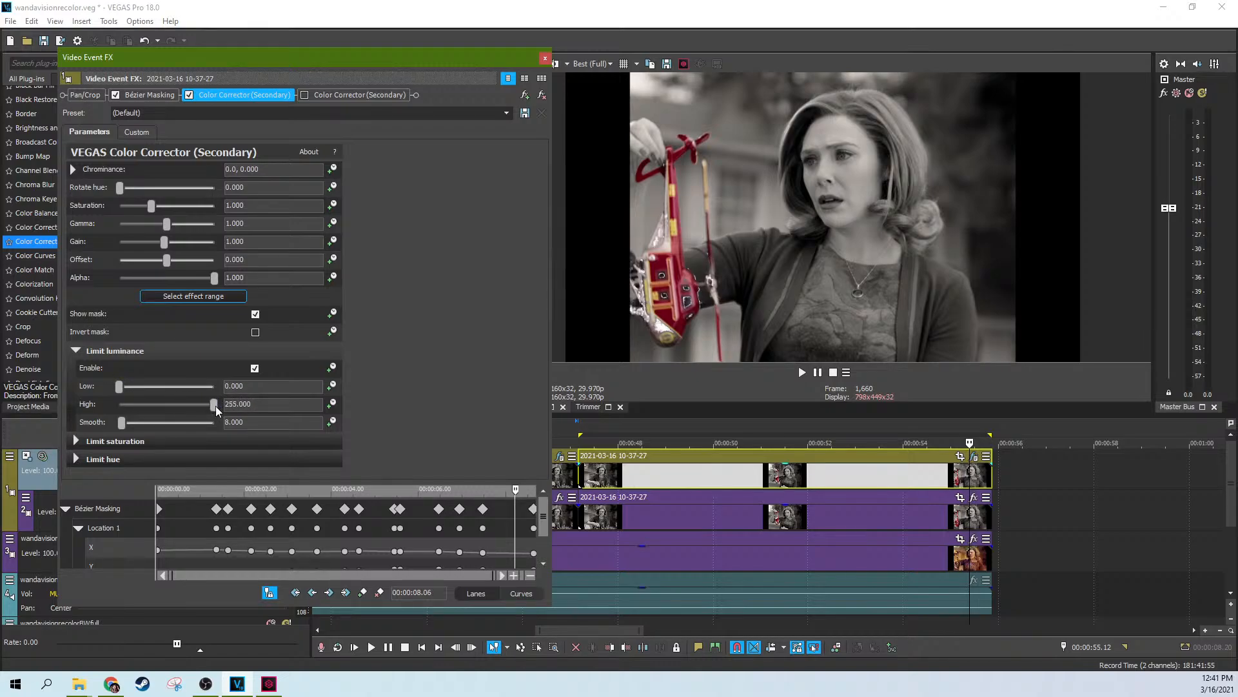
mouse_move(121, 422)
left_mouse_down()
mouse_move(134, 426)
mouse_move(103, 420)
left_mouse_up()
Compare the mask with and without the saturation limit, then set its high value to 55.102 and smooth to 0.000
left_click(76, 441)
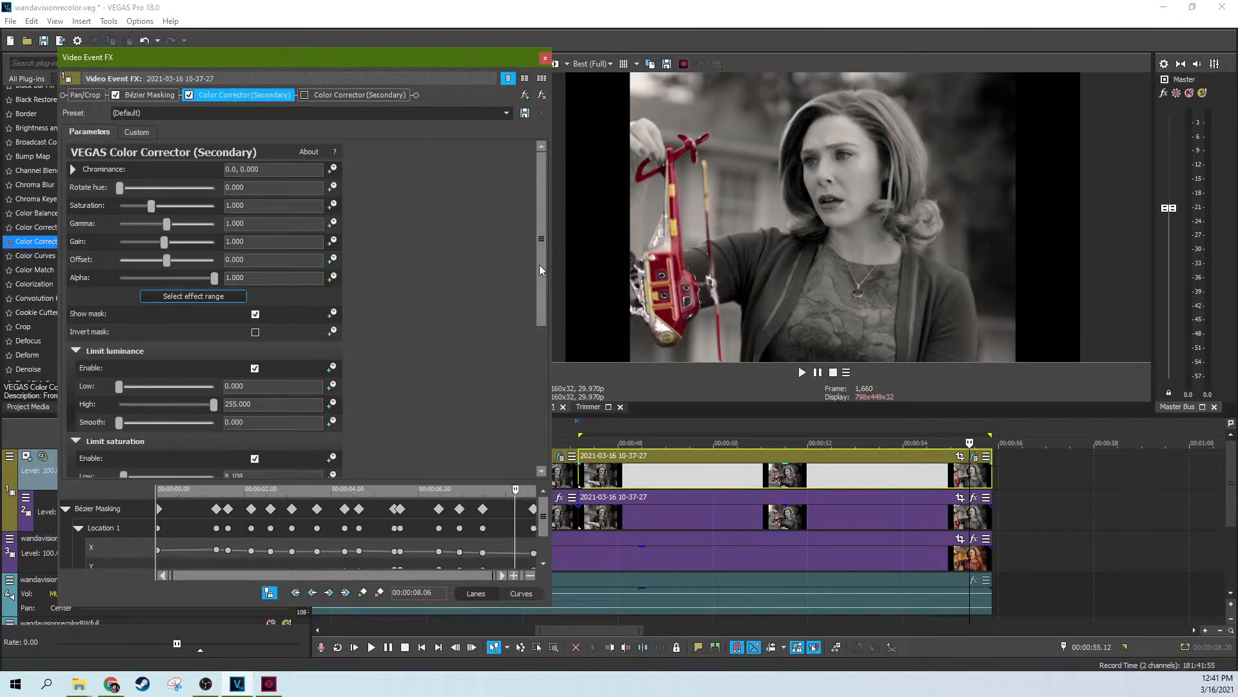
left_click_drag(539, 265, 505, 399)
left_click(254, 395)
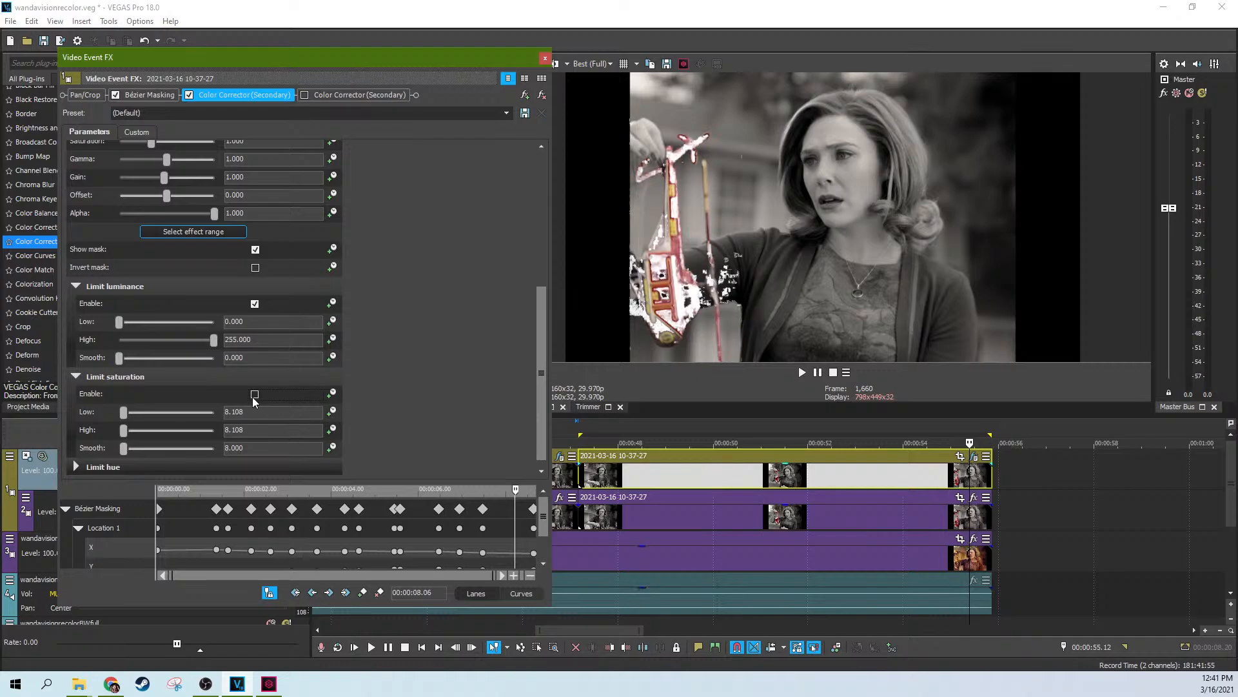
left_click(253, 395)
left_click_drag(124, 435, 151, 434)
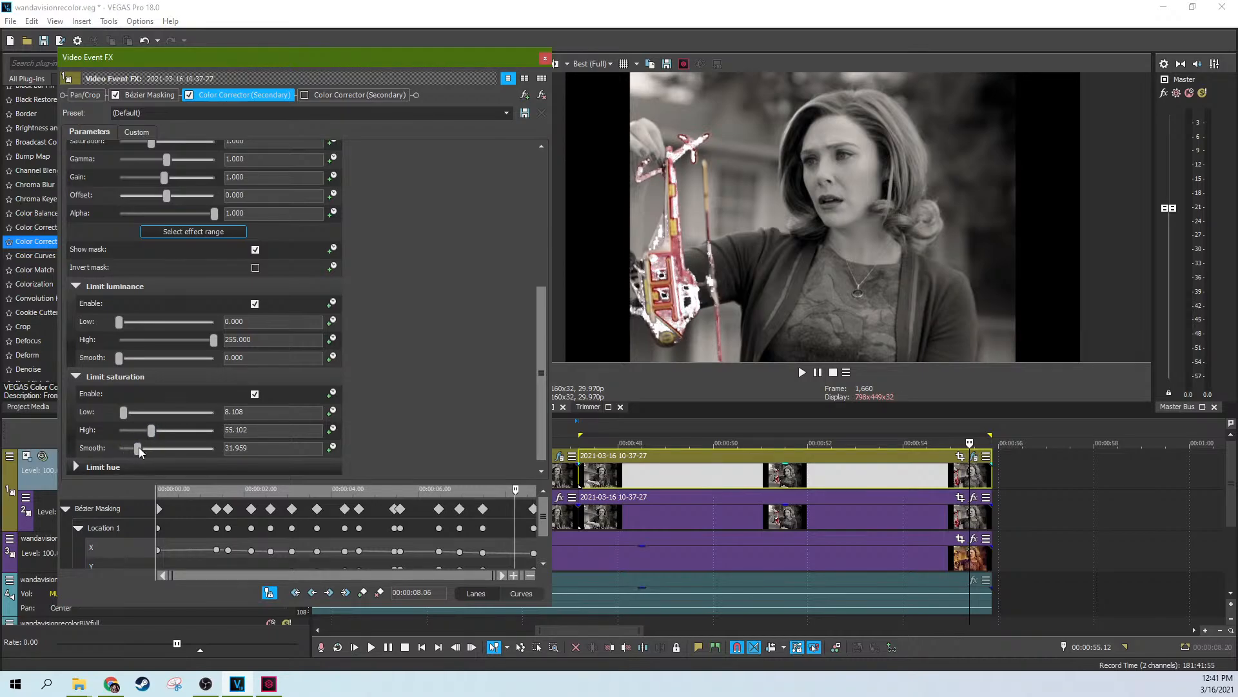
left_click_drag(123, 447, 117, 451)
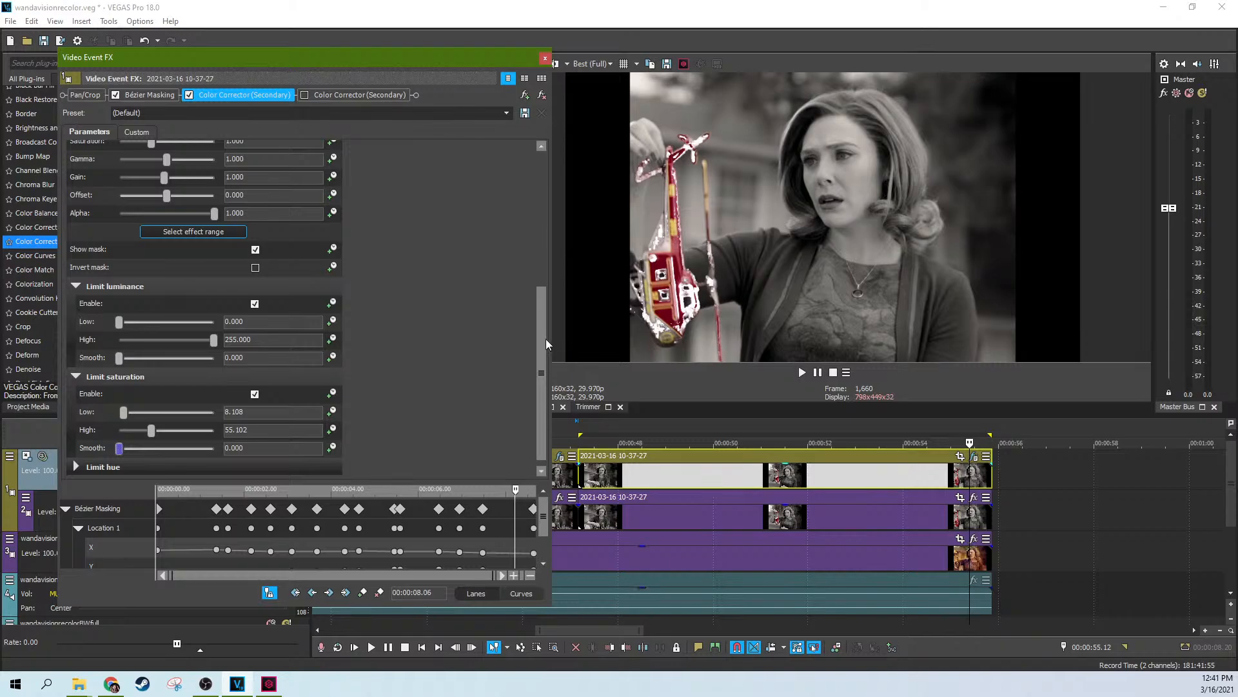
left_click_drag(540, 338, 540, 344)
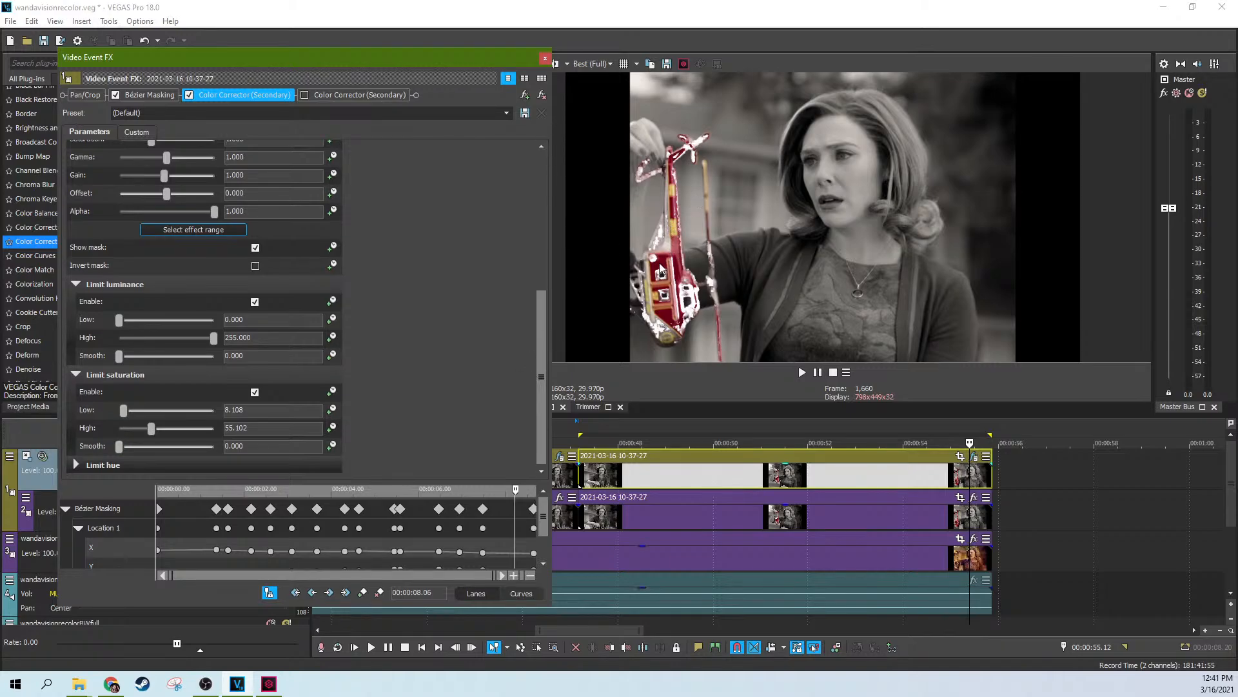
Try a saturation limit of 11.020 low and 47.388 high, toggling the limit off and on to compare the mask
left_click_drag(152, 429, 127, 417)
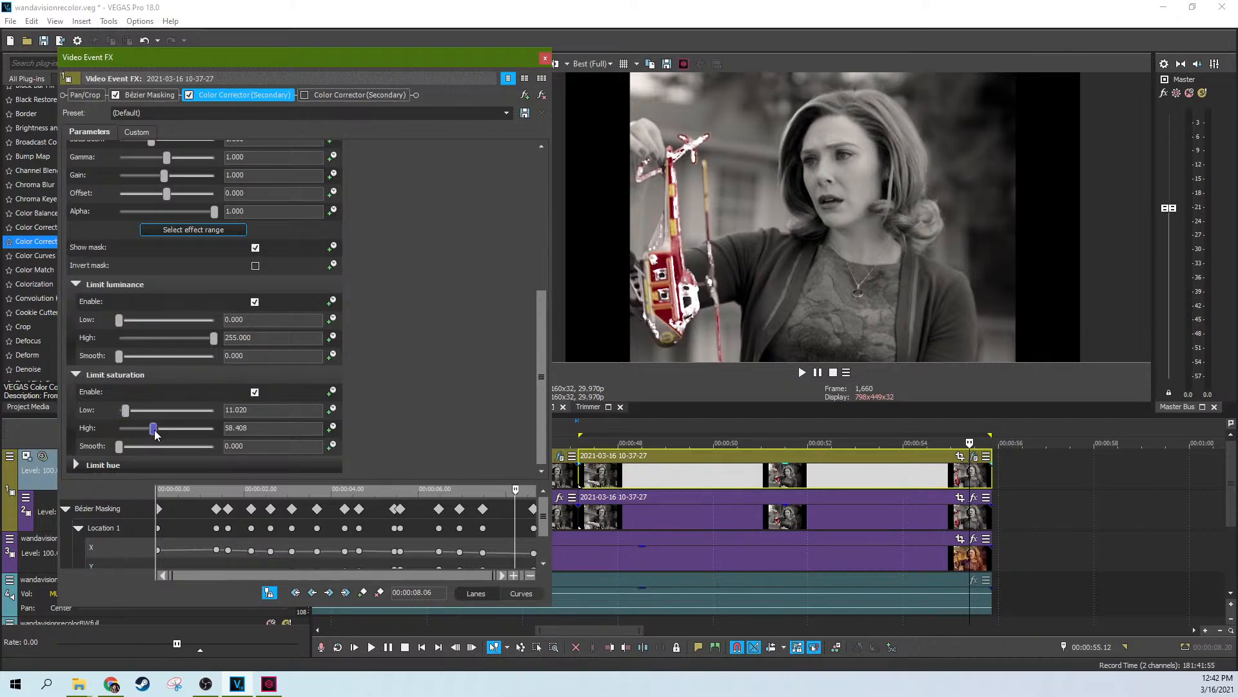
left_click_drag(154, 430, 148, 433)
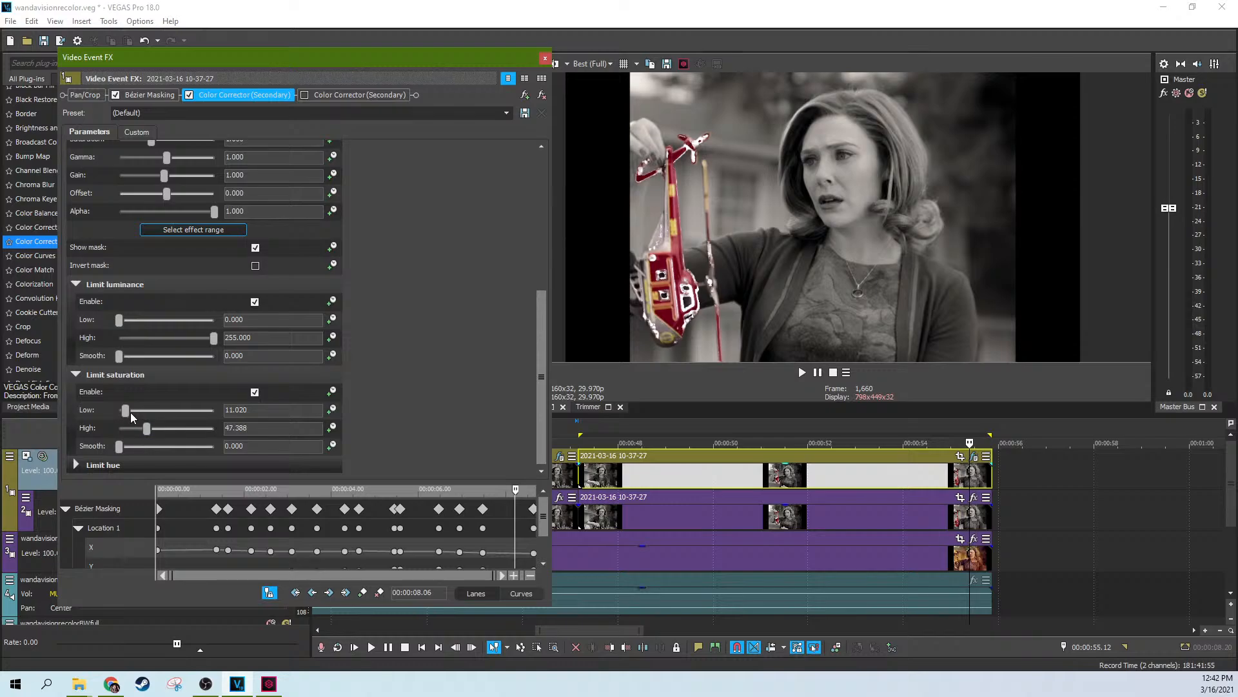
left_click(256, 393)
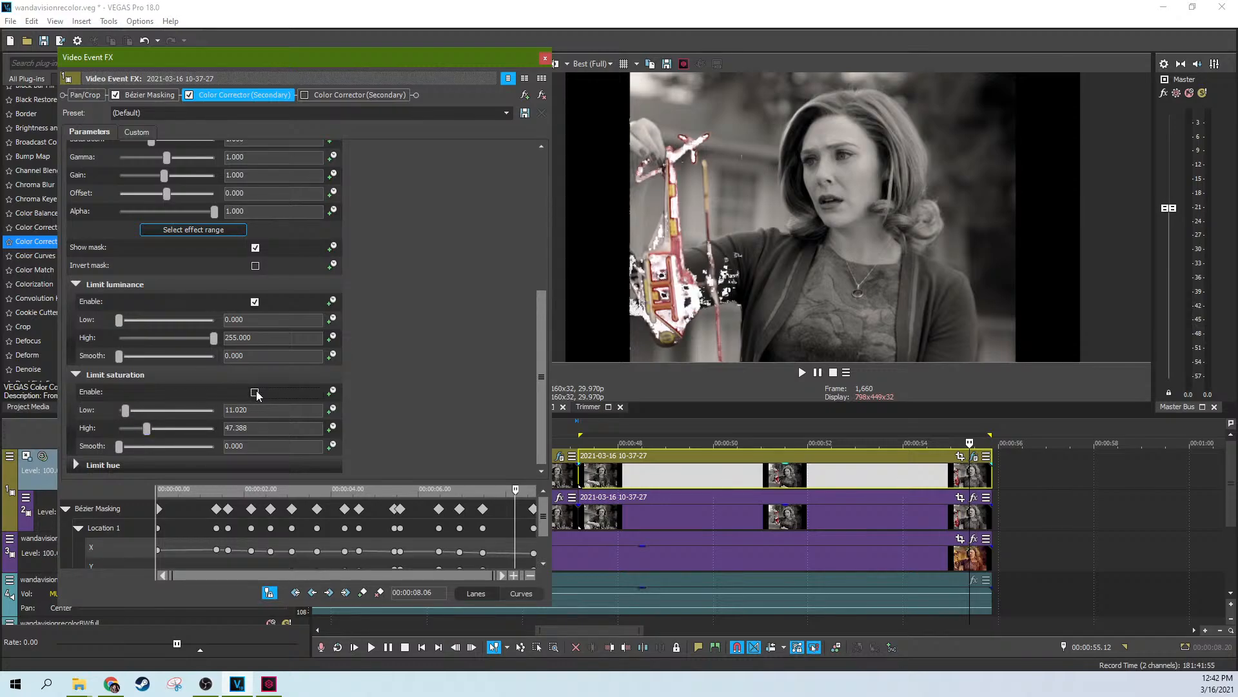
left_click(257, 393)
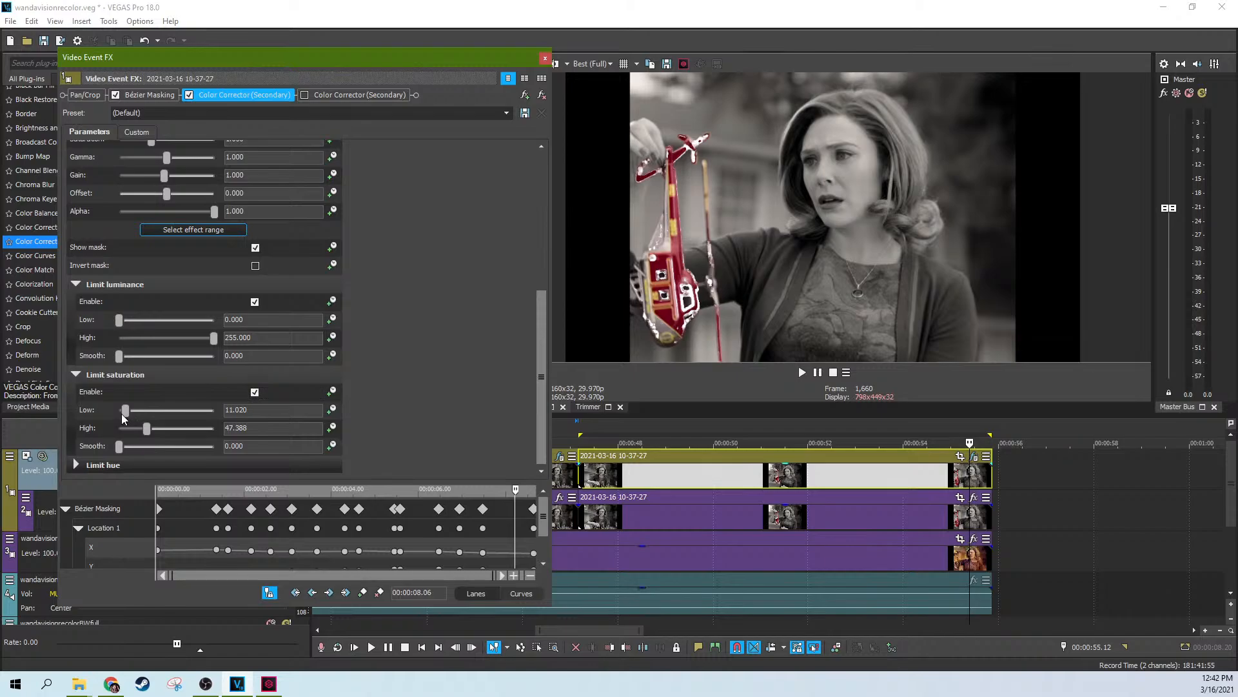
Lower the saturation limit's low value to 9.918 and disable the luminance limit
left_click(119, 414)
mouse_move(122, 321)
left_mouse_down()
mouse_move(138, 322)
mouse_move(110, 332)
left_mouse_up()
left_click(117, 357)
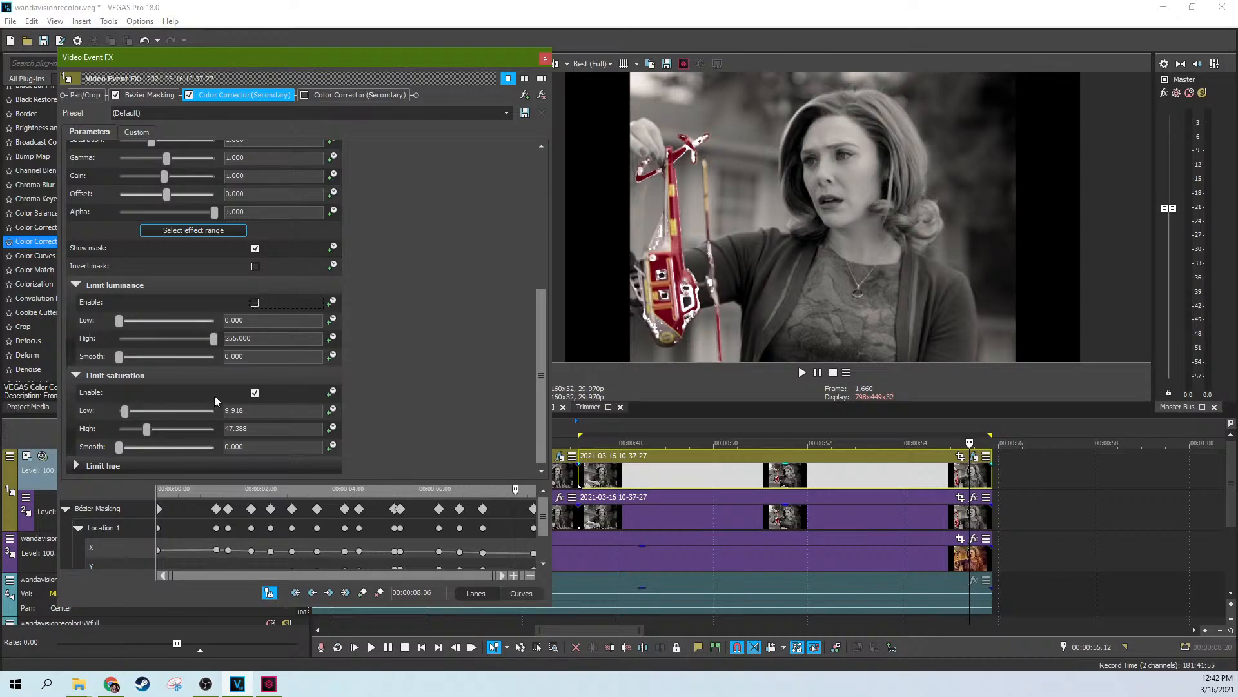
Toggle the saturation limit to compare the mask, then set its low value to 7.714 and high value to 37.469
left_click(254, 392)
left_click(254, 393)
left_click(254, 393)
left_click(255, 393)
left_click_drag(146, 429, 123, 414)
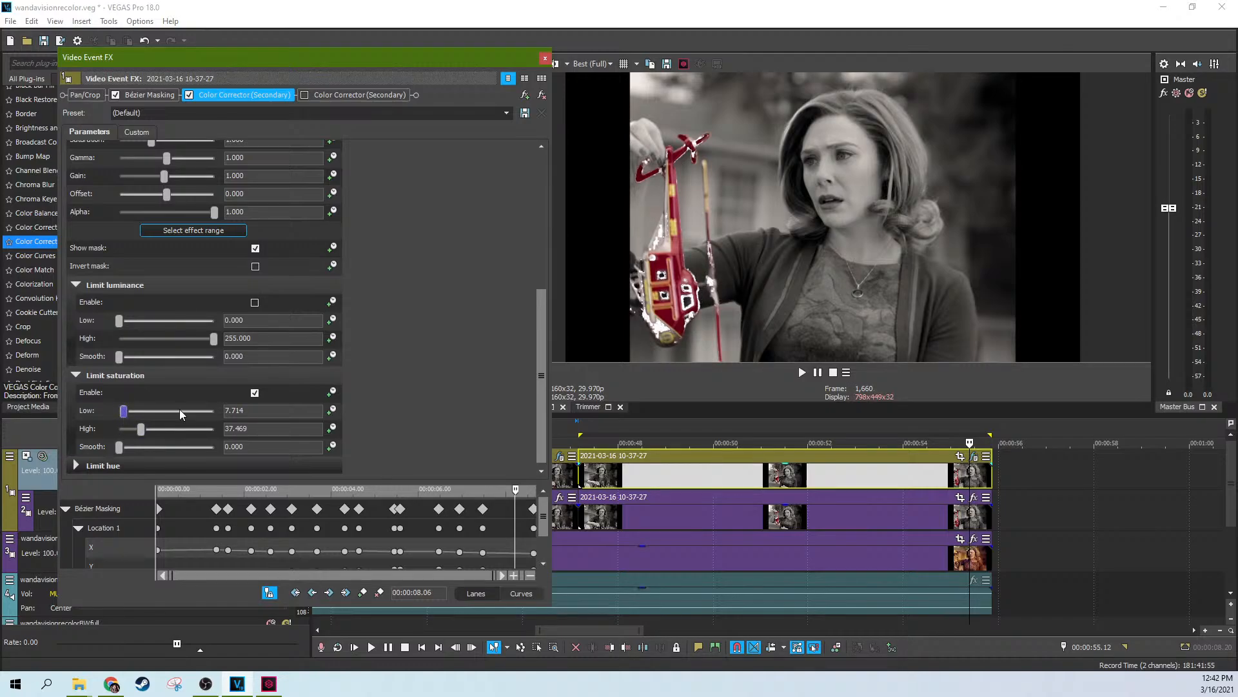
Set the hue limit's width to 264.490 and its smooth value to 0.000
left_click(76, 465)
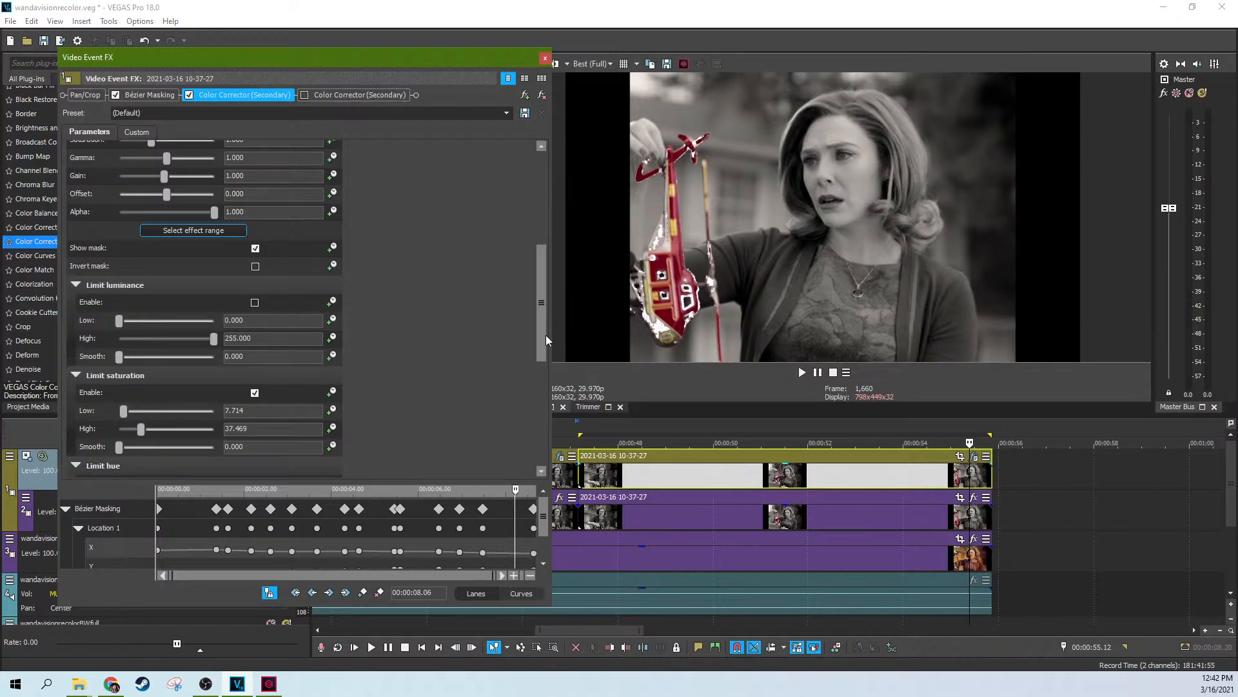
left_click_drag(545, 335, 509, 468)
left_click_drag(123, 447, 172, 449)
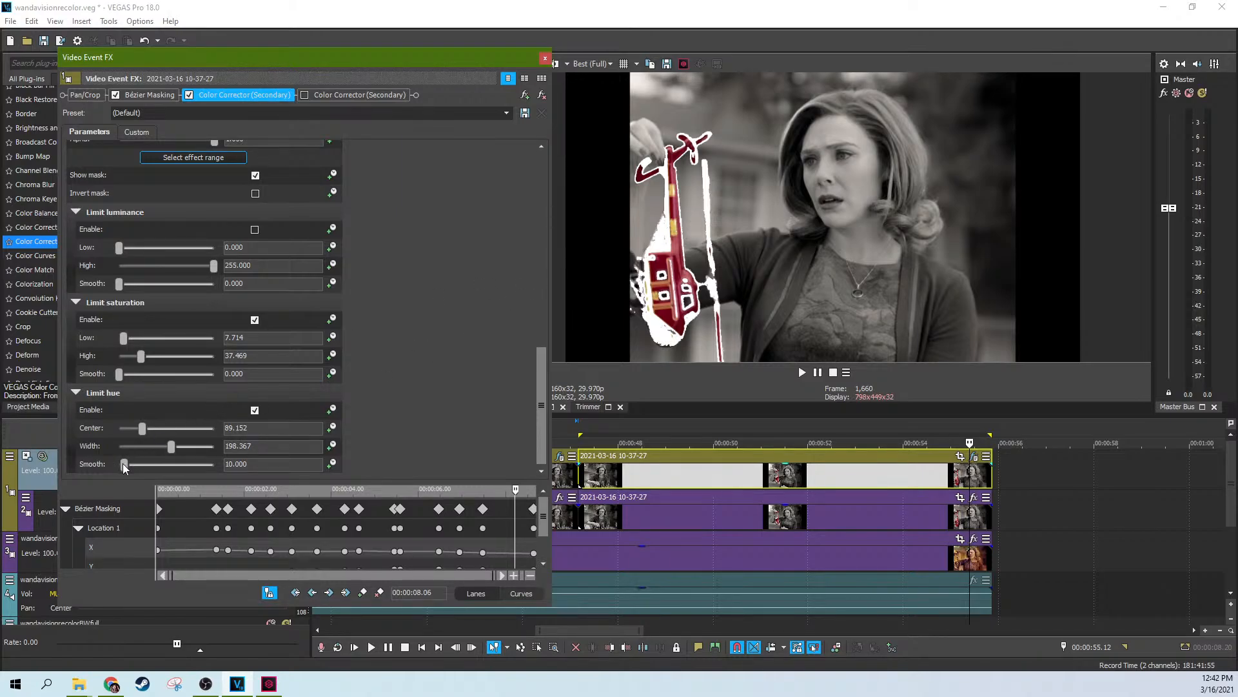
left_click_drag(125, 468, 96, 471)
left_click_drag(176, 446, 193, 447)
Enable the older secondary color corrector, resample its effect range from the helicopter's body, and toggle its mask display off and on
left_click(307, 92)
left_click(304, 95)
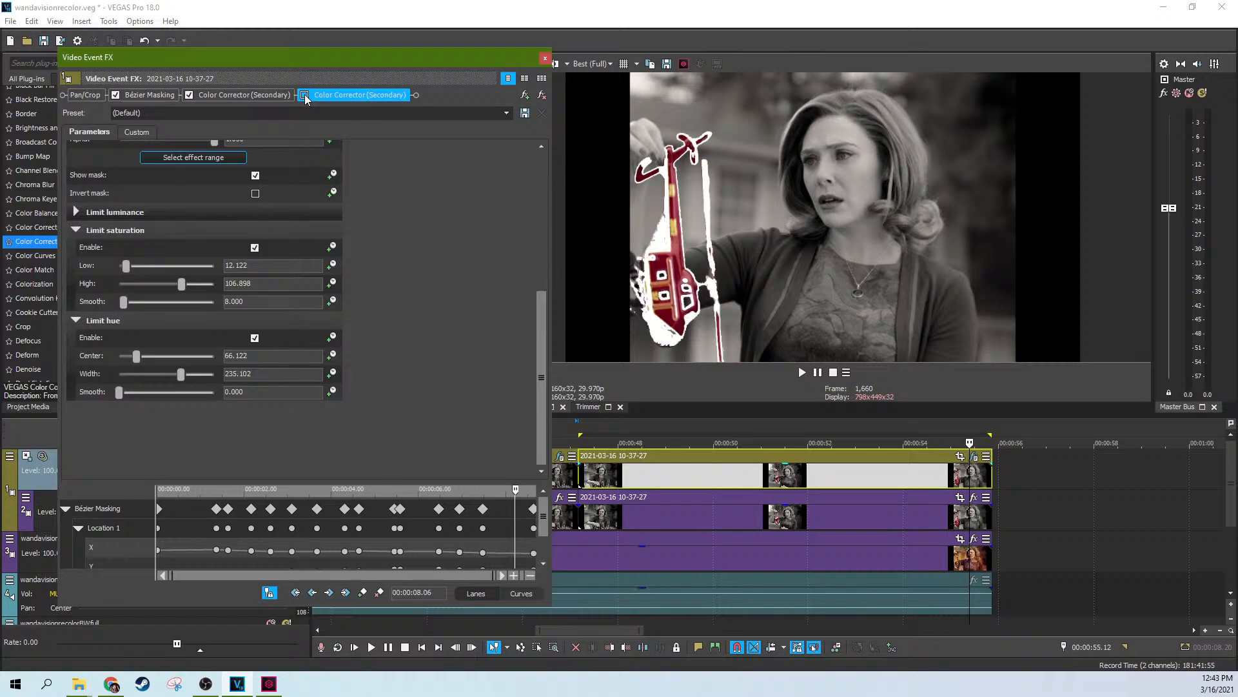
left_click(211, 157)
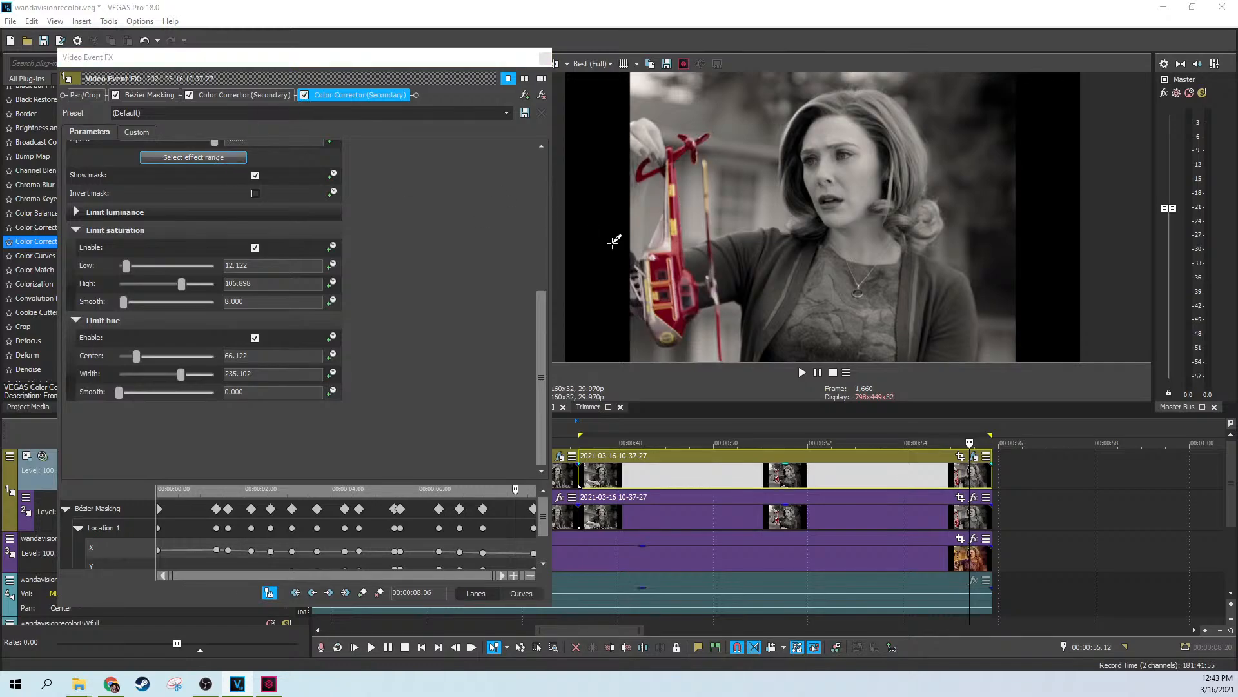
left_click(678, 264)
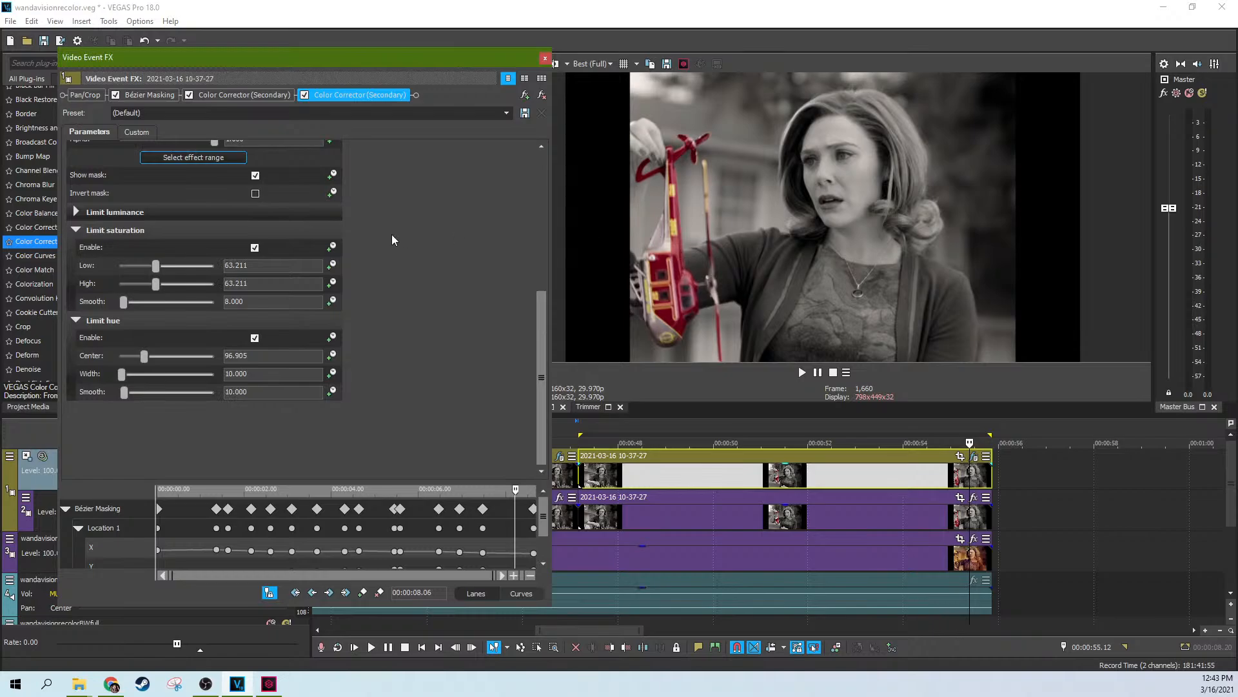
left_click(255, 175)
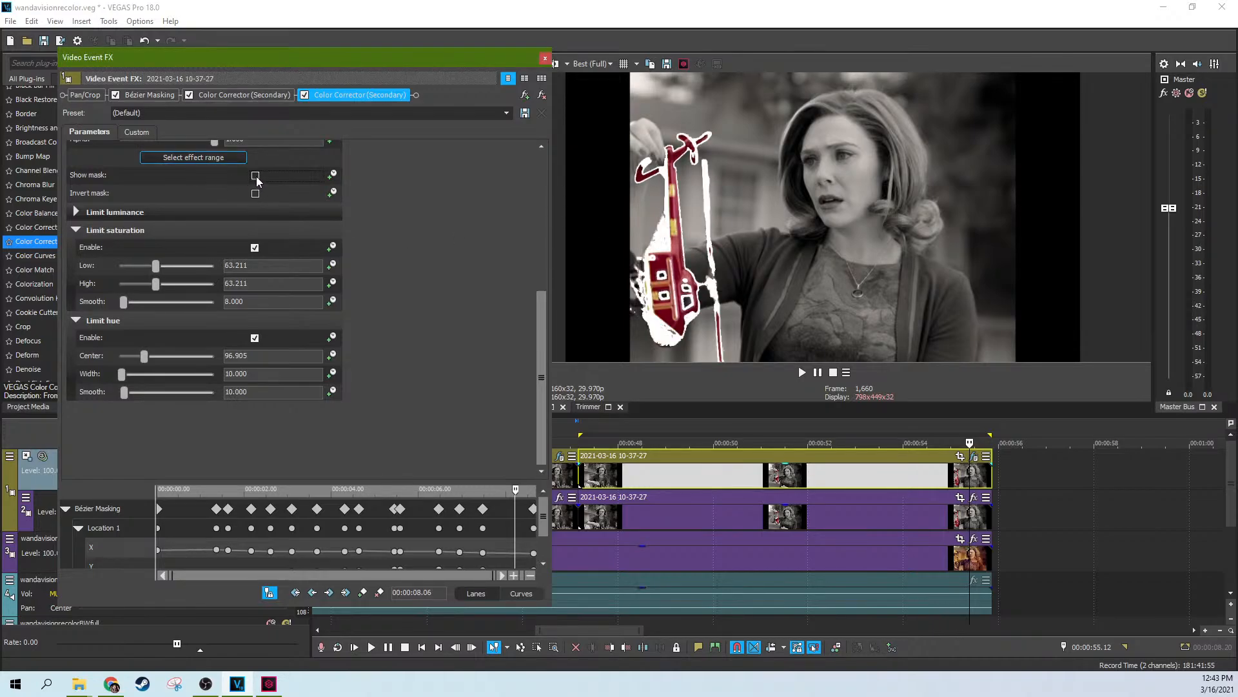
left_click(256, 176)
Remove the older secondary color corrector from the effect chain and return to the newer corrector's settings
left_click(542, 95)
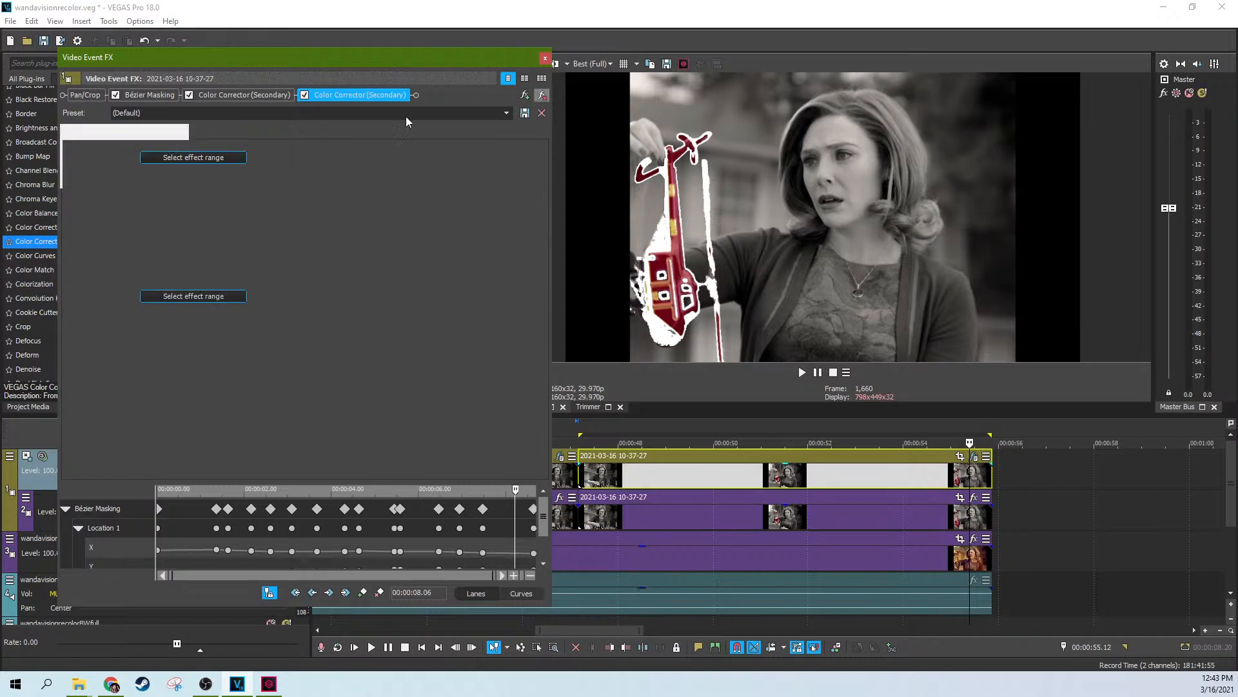
left_click(262, 98)
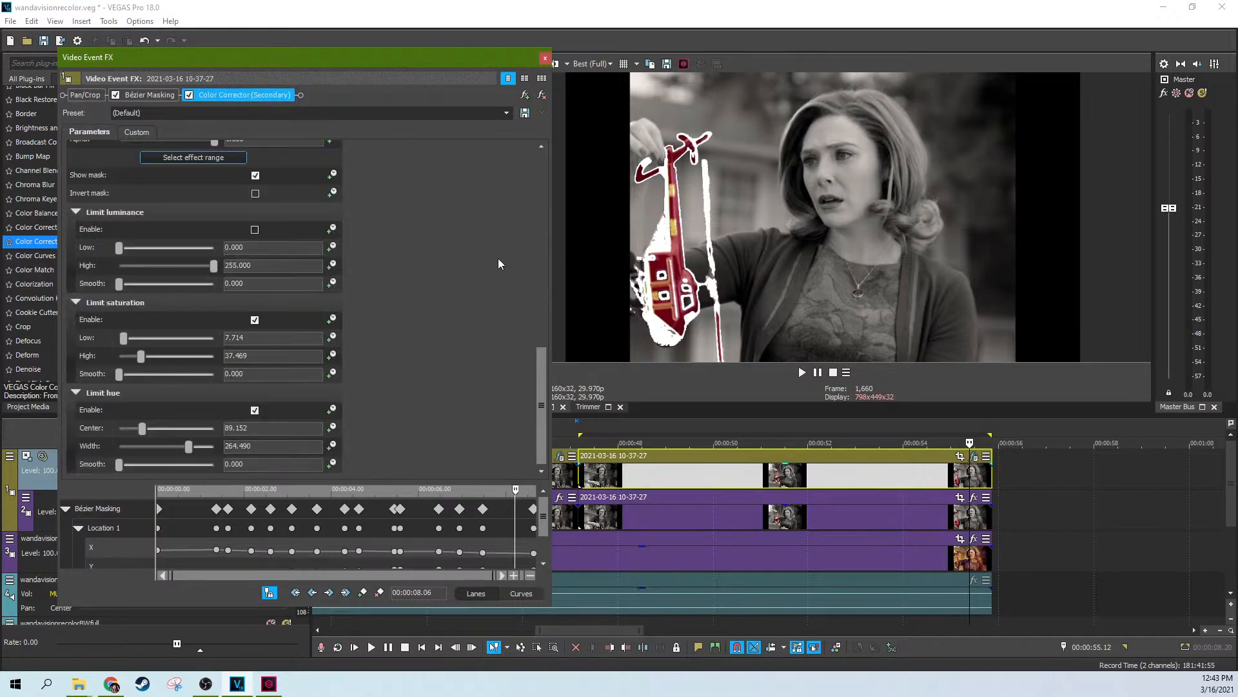
Refine the colour corrector's saturation limit to low 7.714, high 38.571 and smooth 6.612
left_click_drag(538, 366, 525, 396)
left_click_drag(139, 357, 141, 360)
left_click_drag(122, 342, 121, 342)
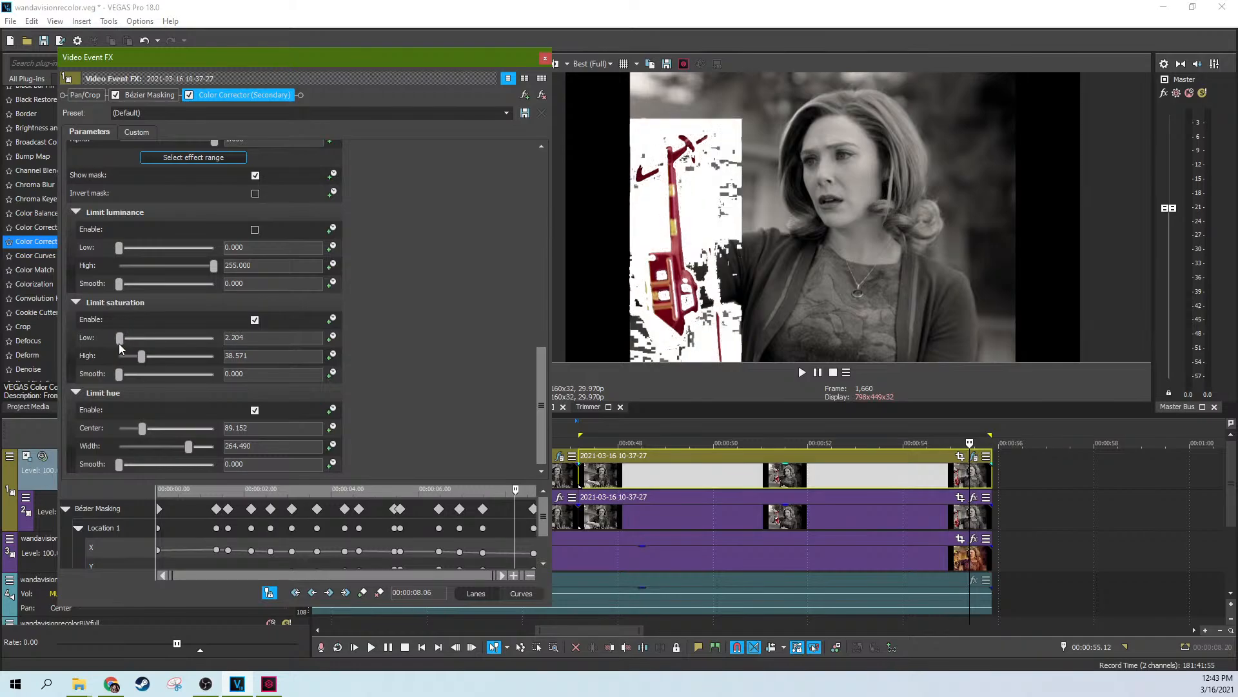
left_click_drag(121, 343, 125, 349)
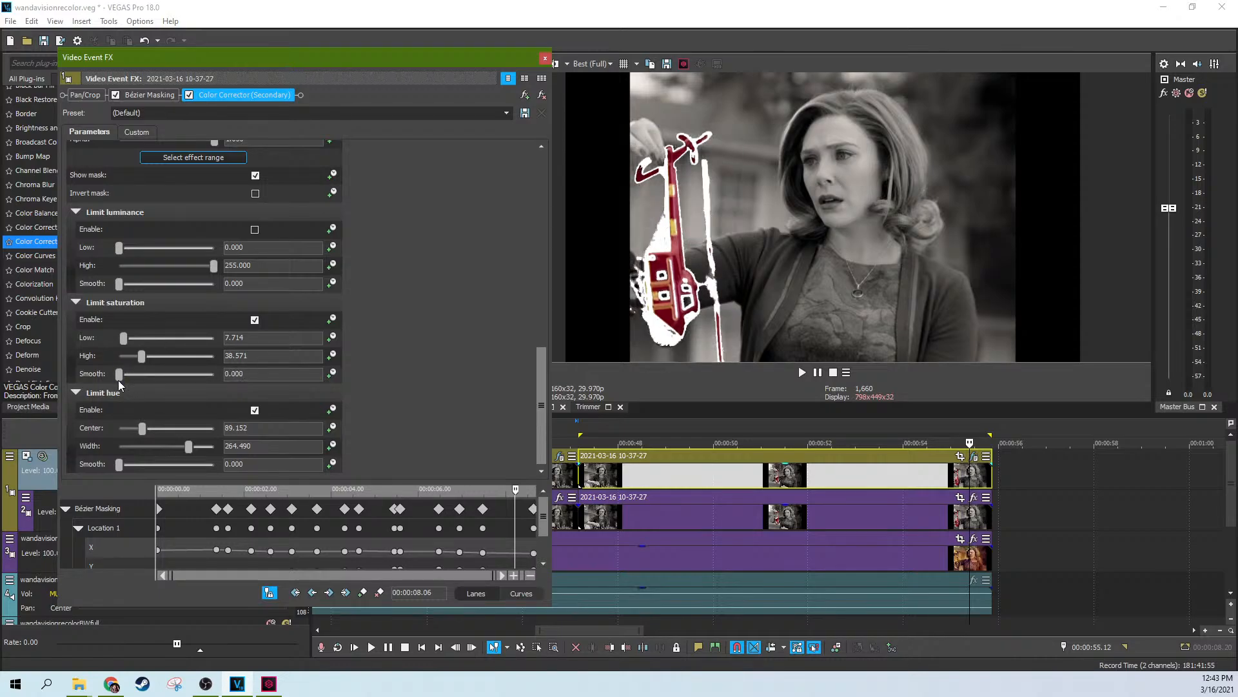
left_click_drag(118, 381, 123, 380)
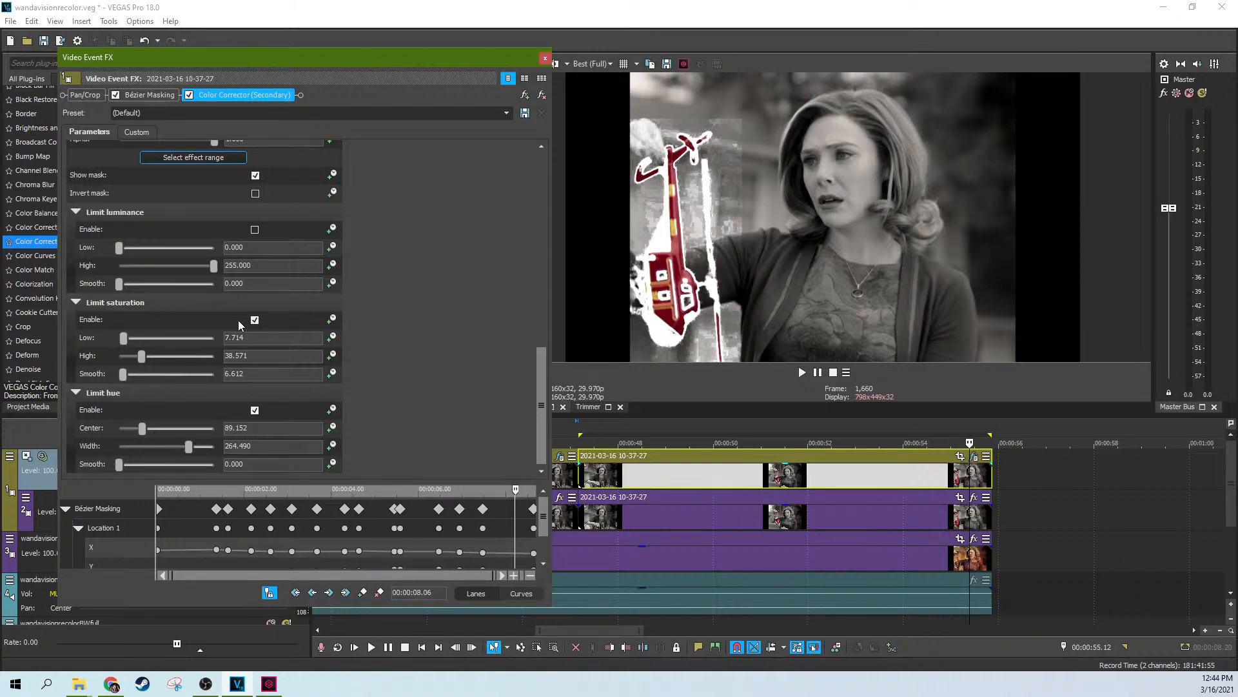
left_click(255, 410)
Turn off the mask display and raise the colour corrector's saturation to 3.000
left_click_drag(542, 377, 509, 233)
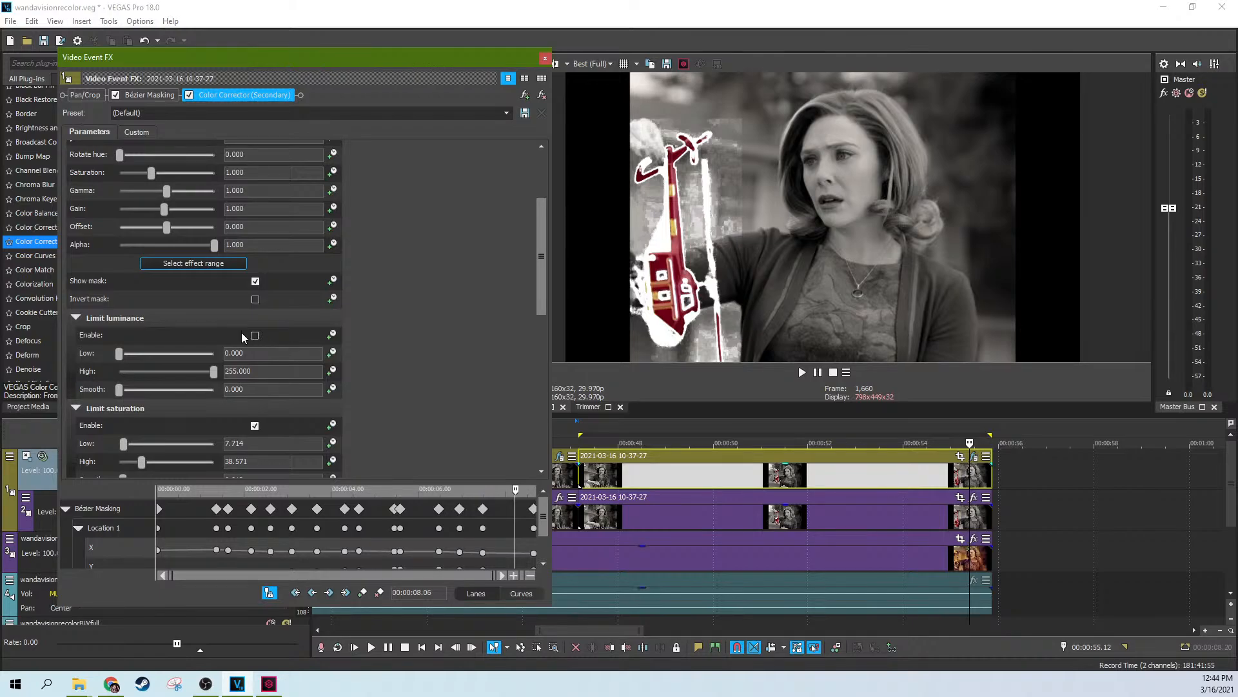
scroll(413, 316, "up", 2)
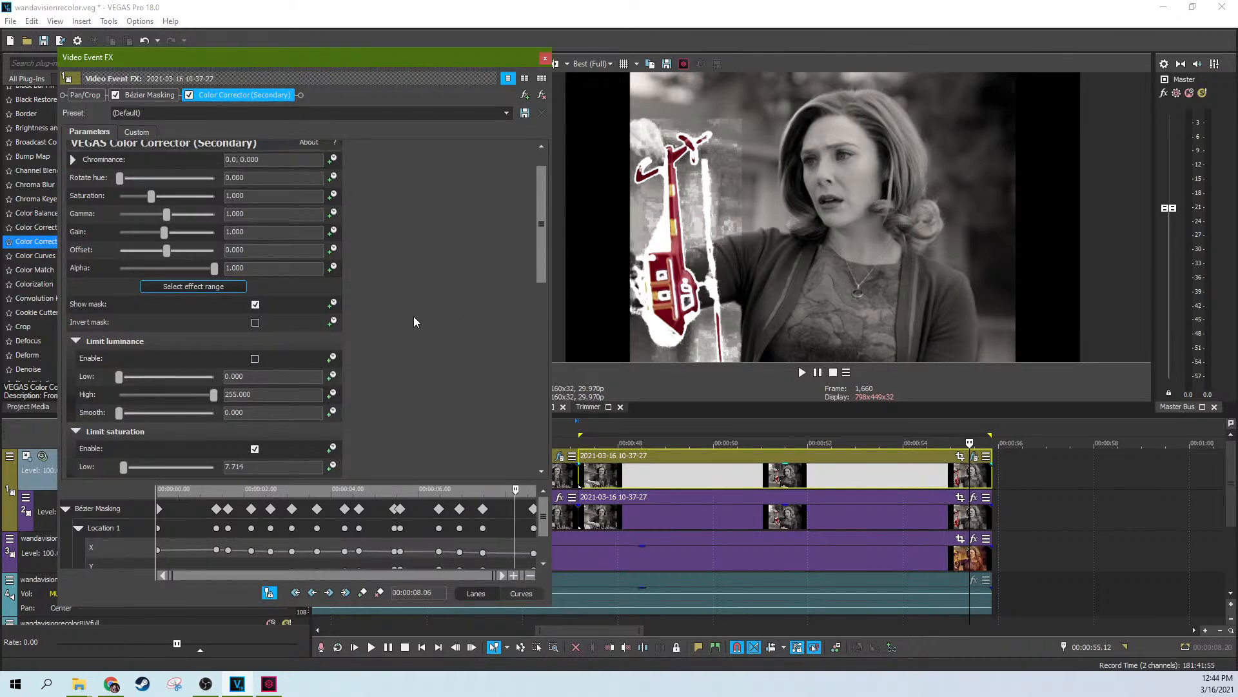
left_click(255, 315)
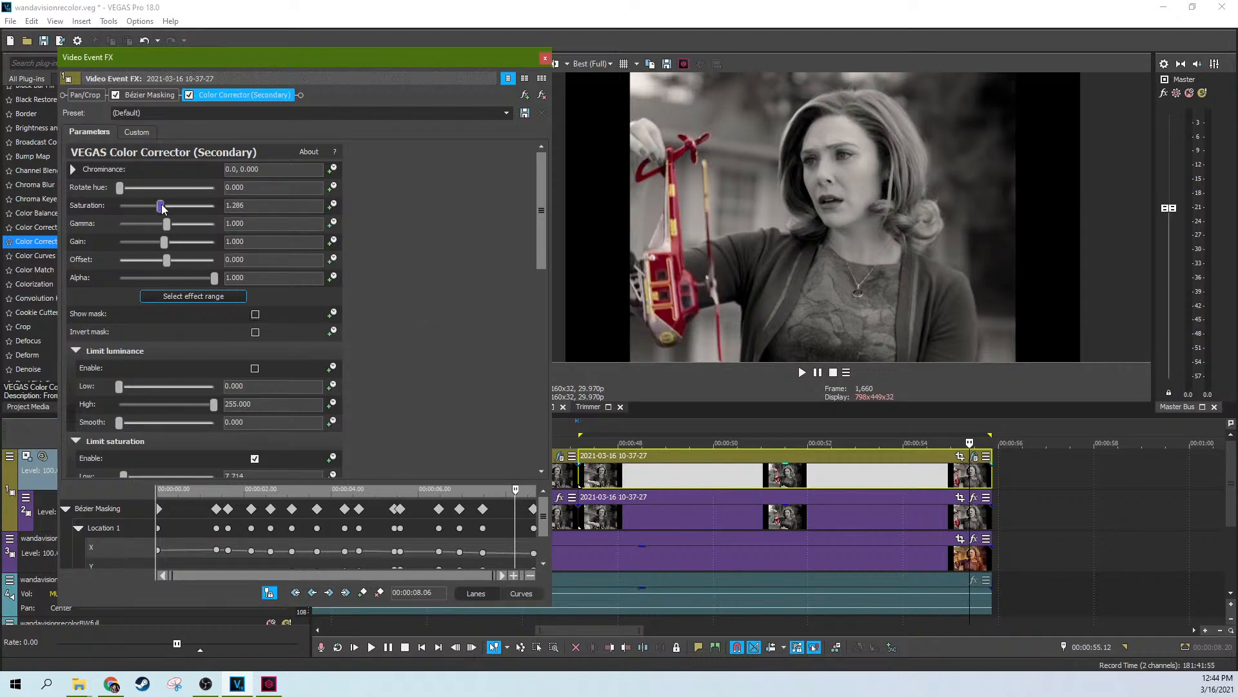
left_click_drag(150, 205, 215, 206)
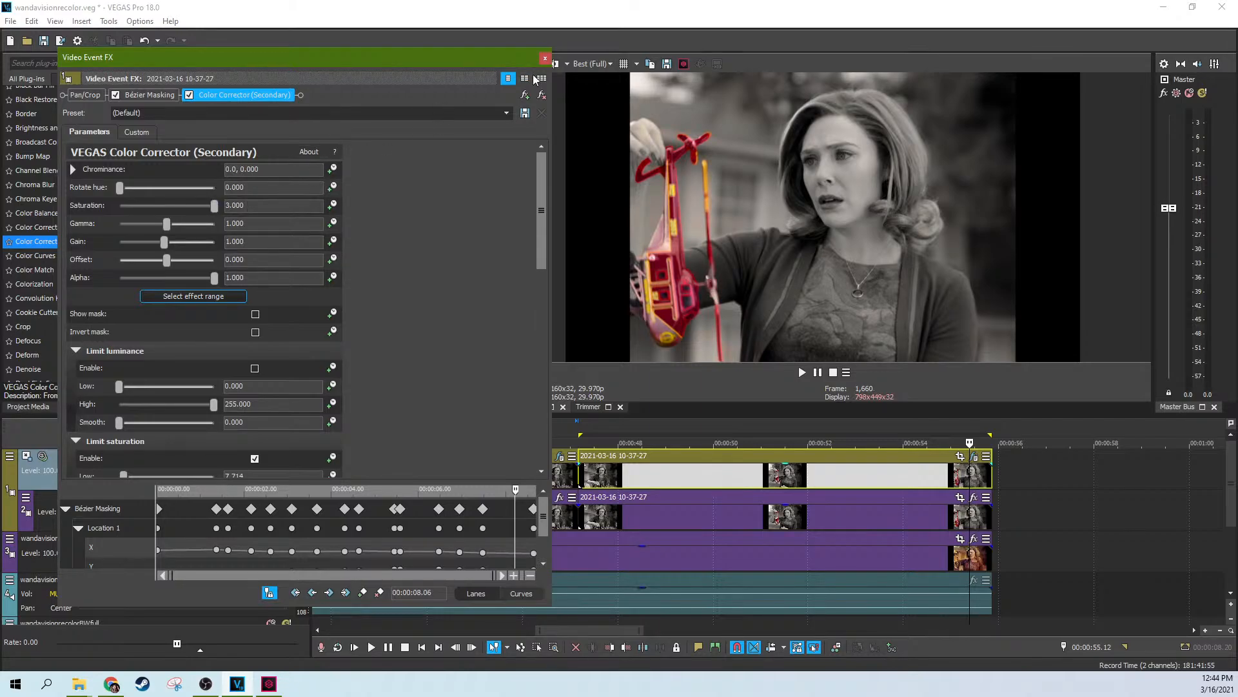
Add a second default Color Corrector (Secondary) to the top clip and sample the helicopter's red body as its effect range
left_click(545, 57)
left_click_drag(176, 158, 644, 487)
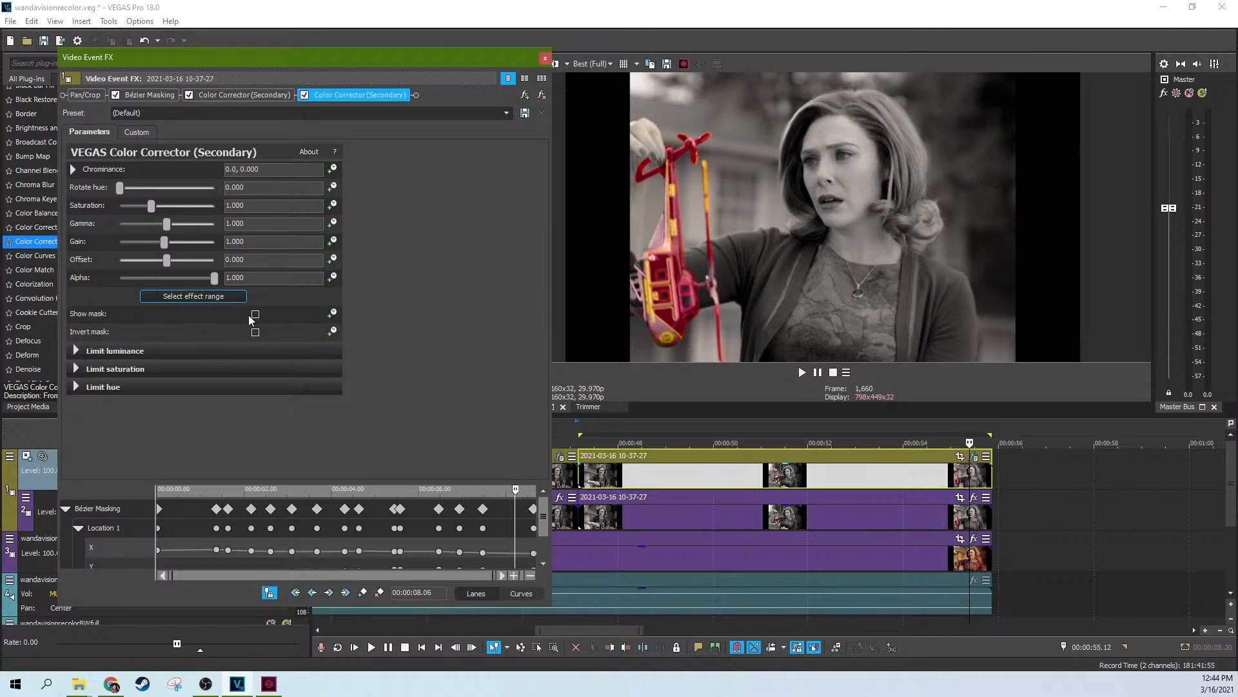
left_click_drag(796, 465, 798, 518)
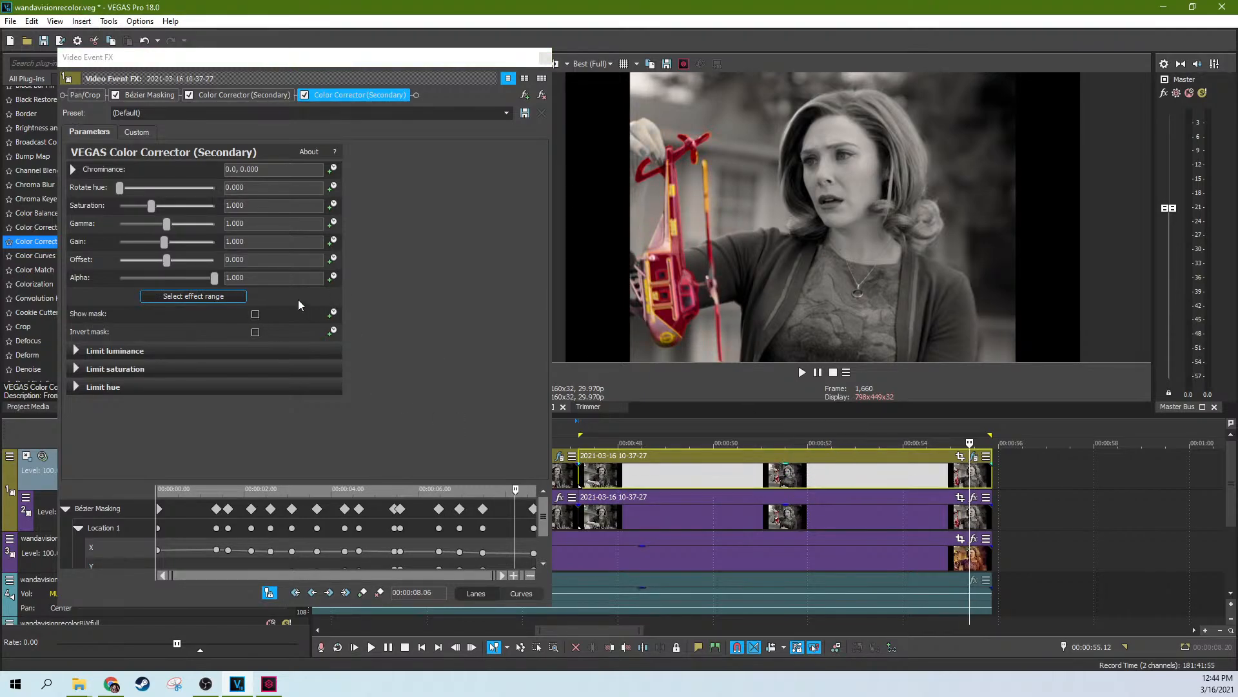
left_click(228, 296)
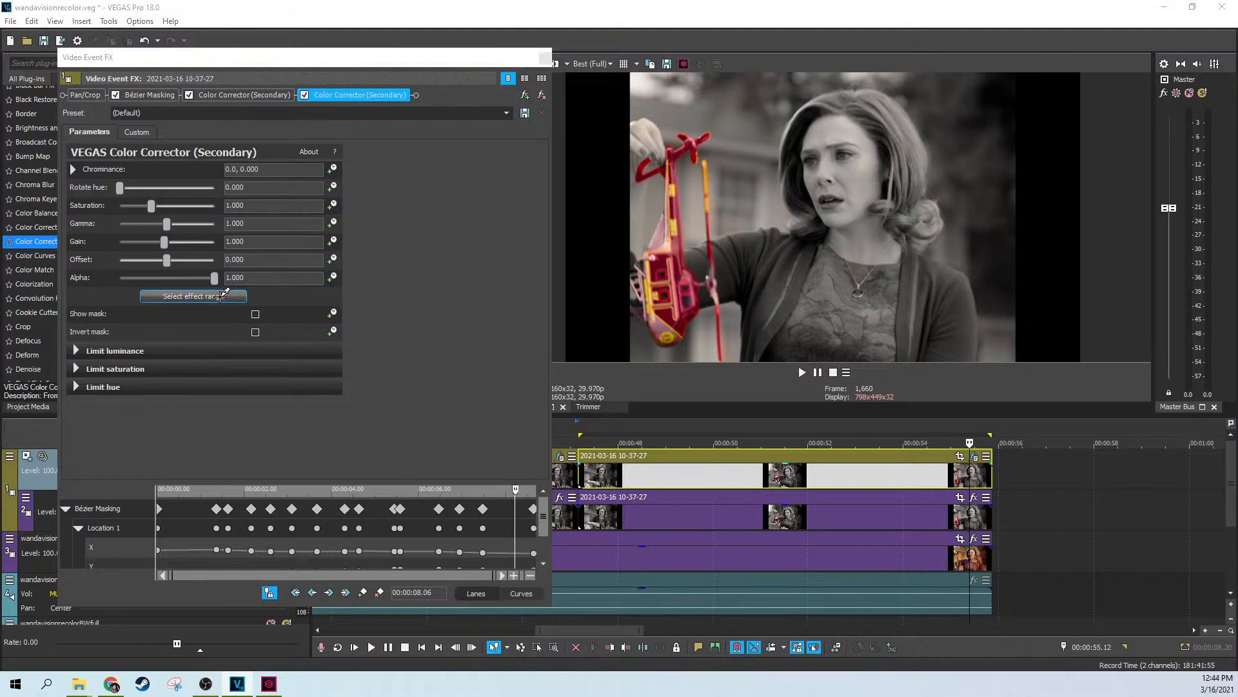
left_click(678, 255)
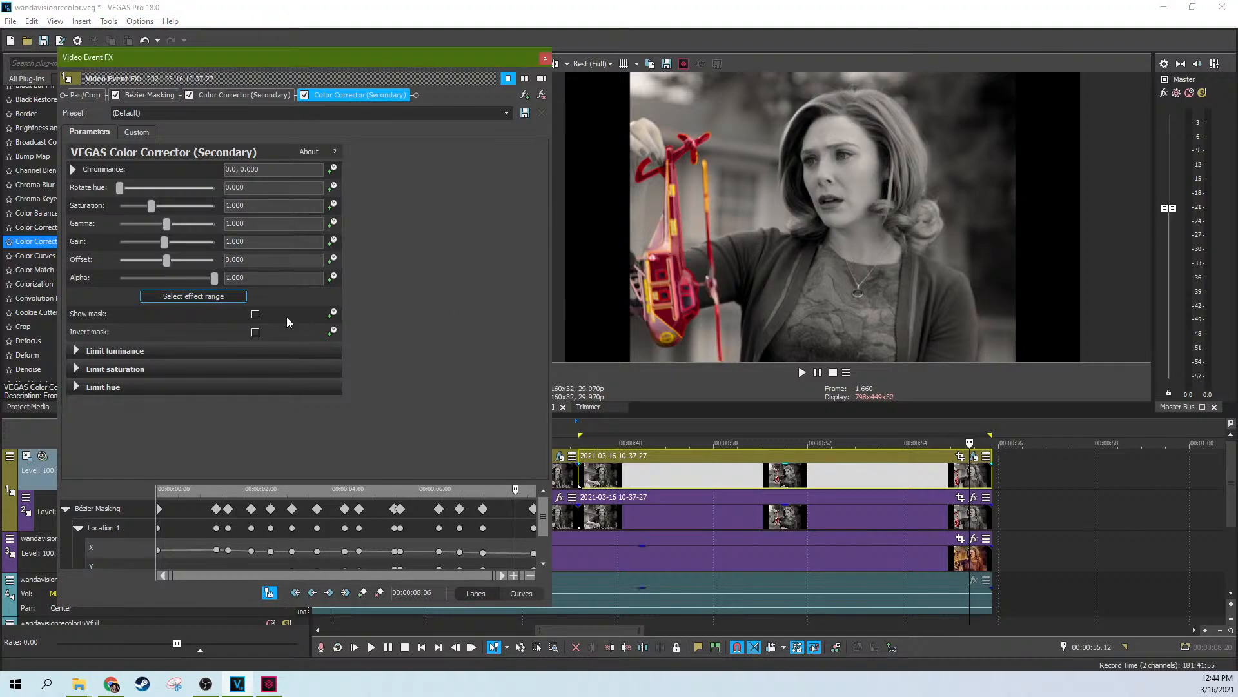
Show the second corrector's mask and disable its luminance and saturation limits
left_click(76, 350)
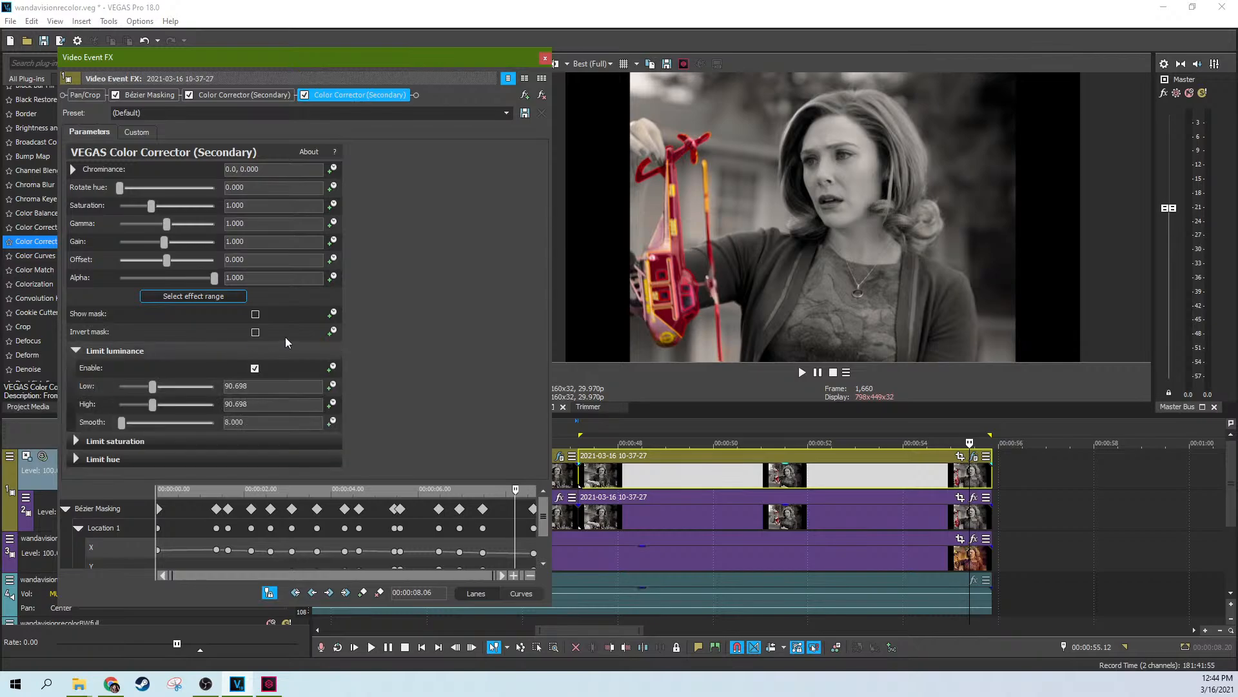
left_click(255, 367)
left_click(256, 313)
left_click(255, 368)
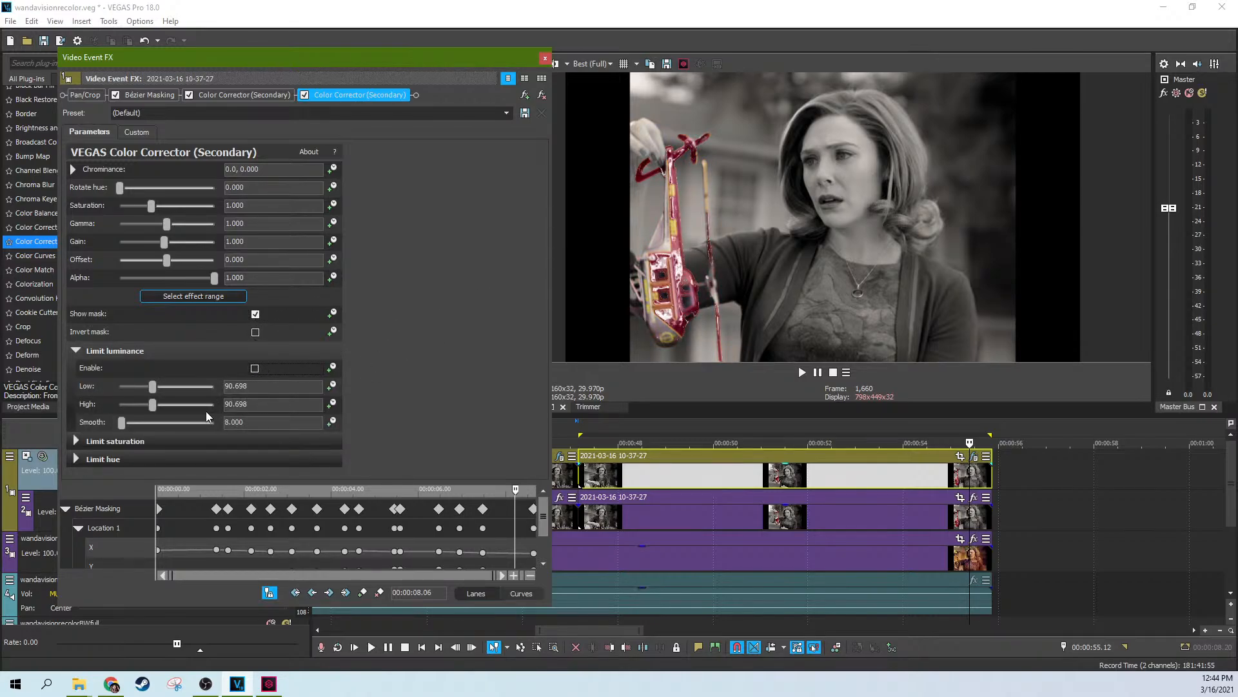
left_click(77, 440)
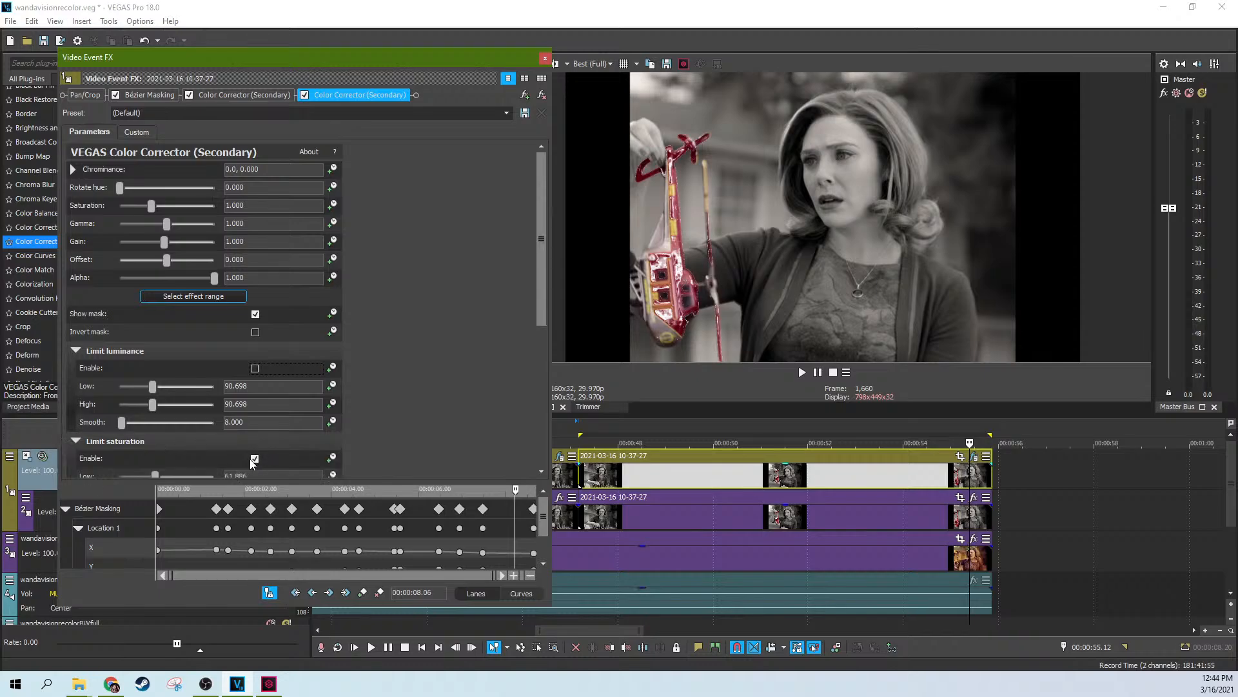
left_click(256, 458)
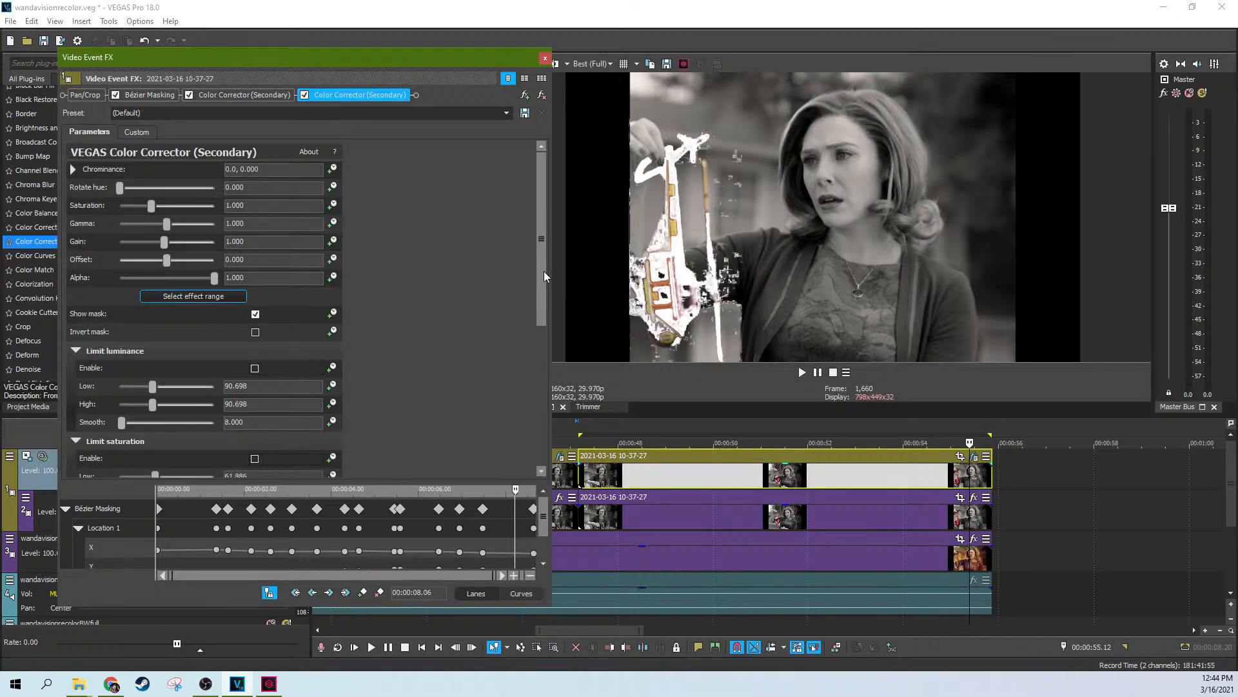
Enable the second corrector's hue limit with centre 97.959 and width 0.000
left_click_drag(544, 271, 520, 446)
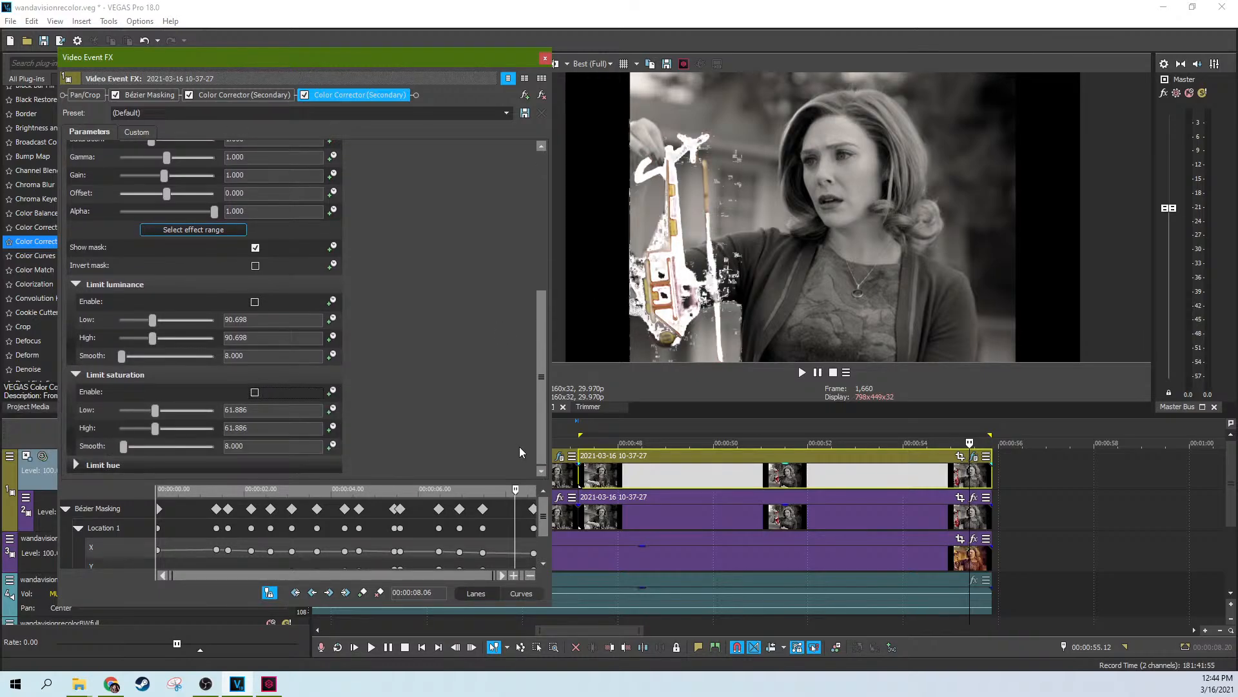
left_click(74, 464)
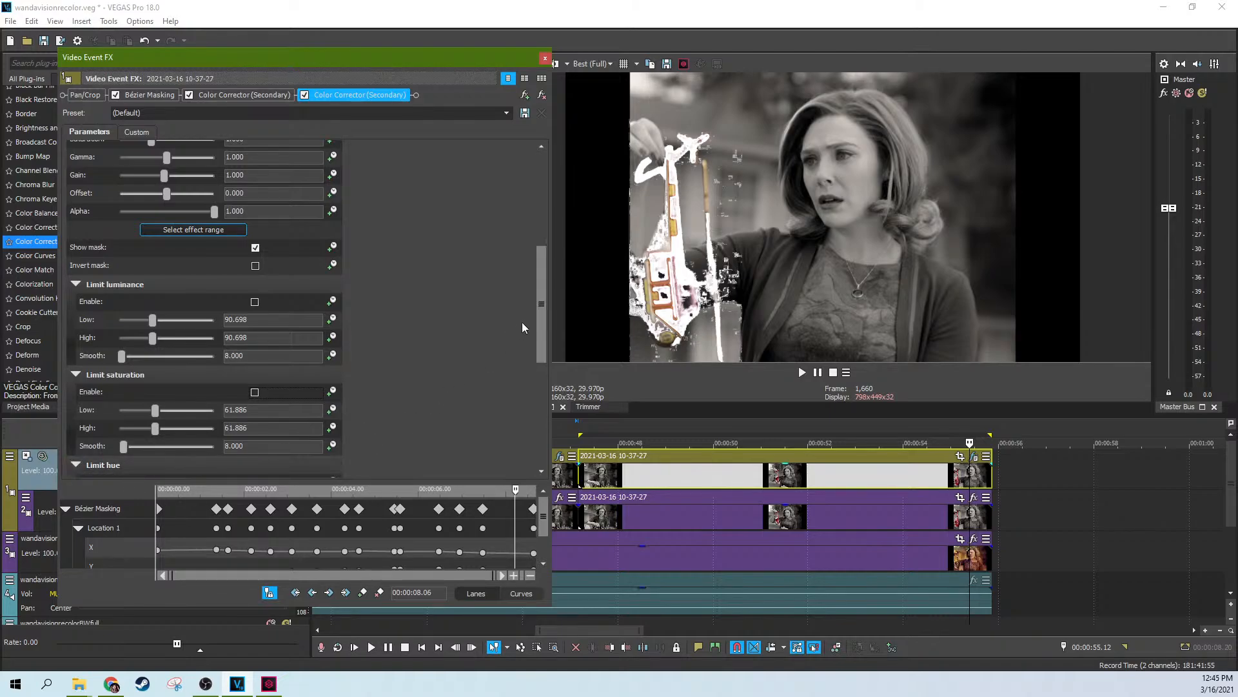
left_click_drag(538, 323, 471, 480)
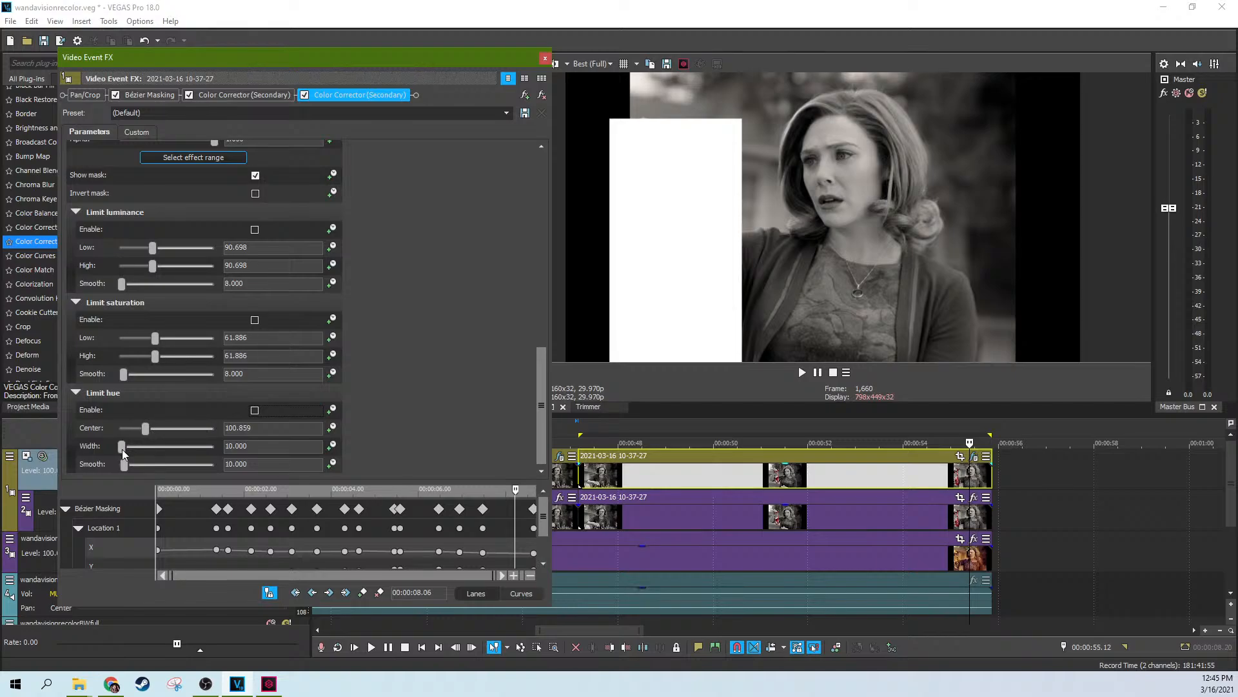
mouse_move(121, 447)
left_mouse_down()
mouse_move(95, 453)
mouse_move(151, 430)
mouse_move(119, 450)
left_mouse_up()
left_click(255, 410)
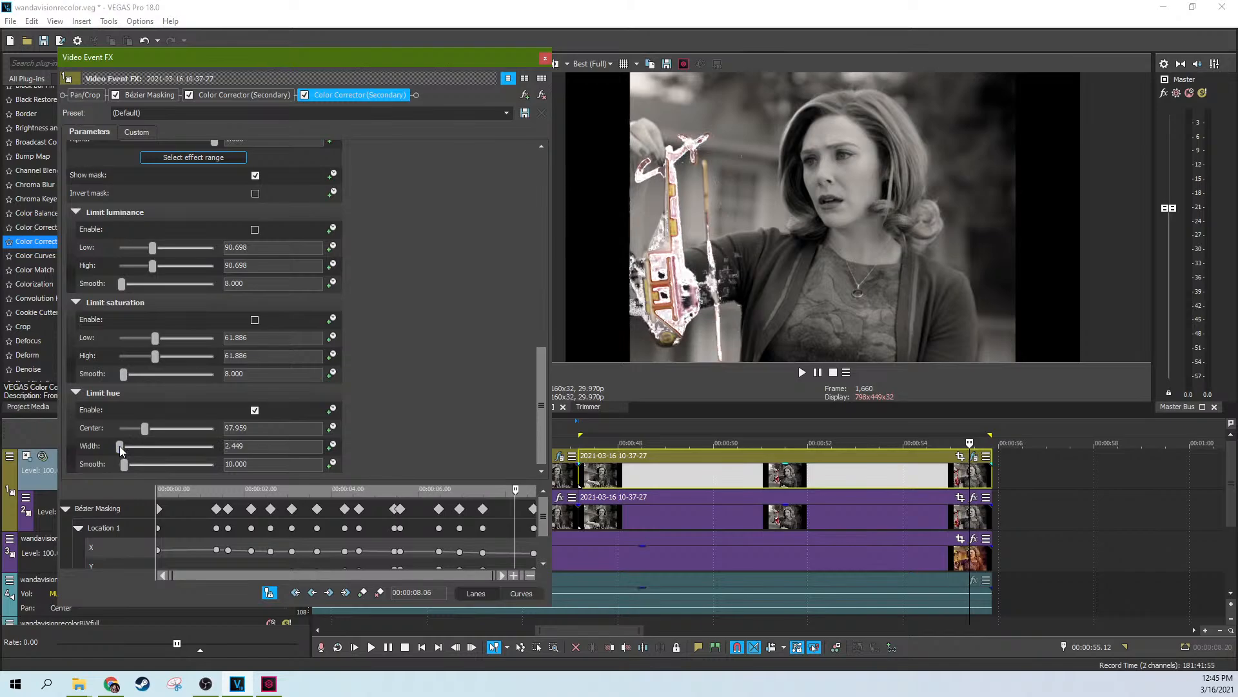
mouse_move(118, 447)
left_mouse_down()
mouse_move(142, 446)
mouse_move(107, 446)
mouse_move(118, 448)
left_mouse_up()
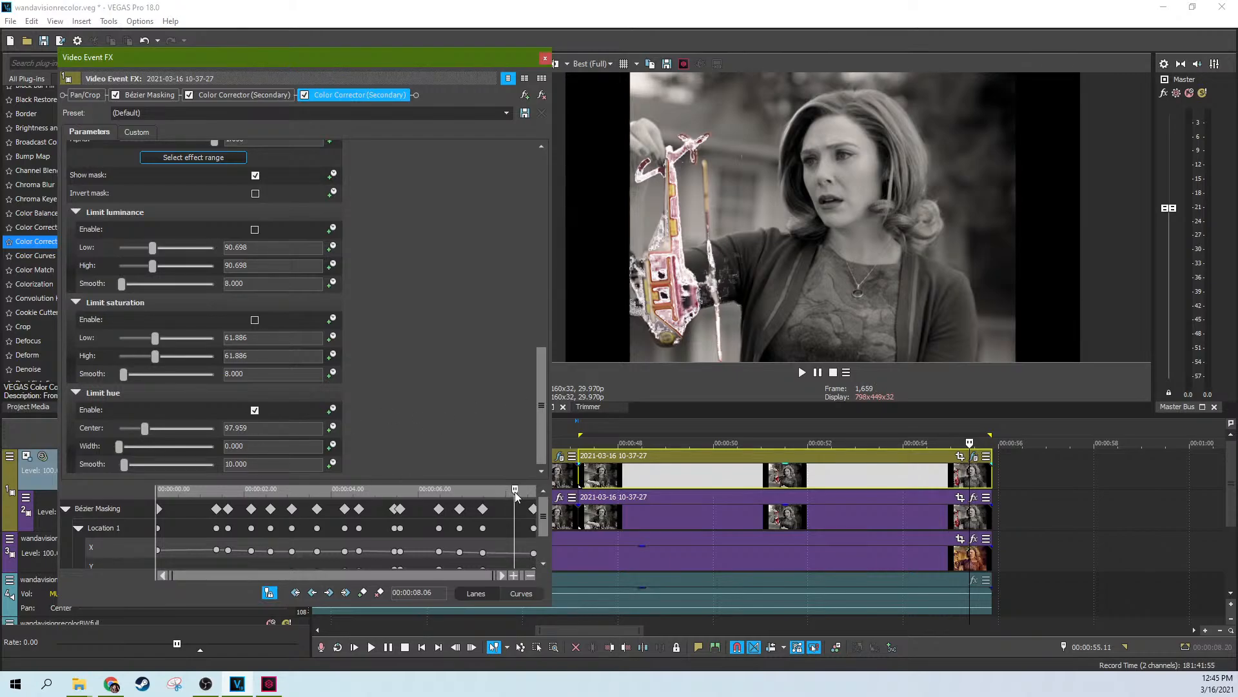
At the clip's last keyframe, set the second corrector's luminance low to 65.918, hue width to 14.694 and hue centre to 95.510
mouse_move(516, 491)
left_mouse_down()
mouse_move(534, 494)
mouse_move(522, 491)
left_mouse_up()
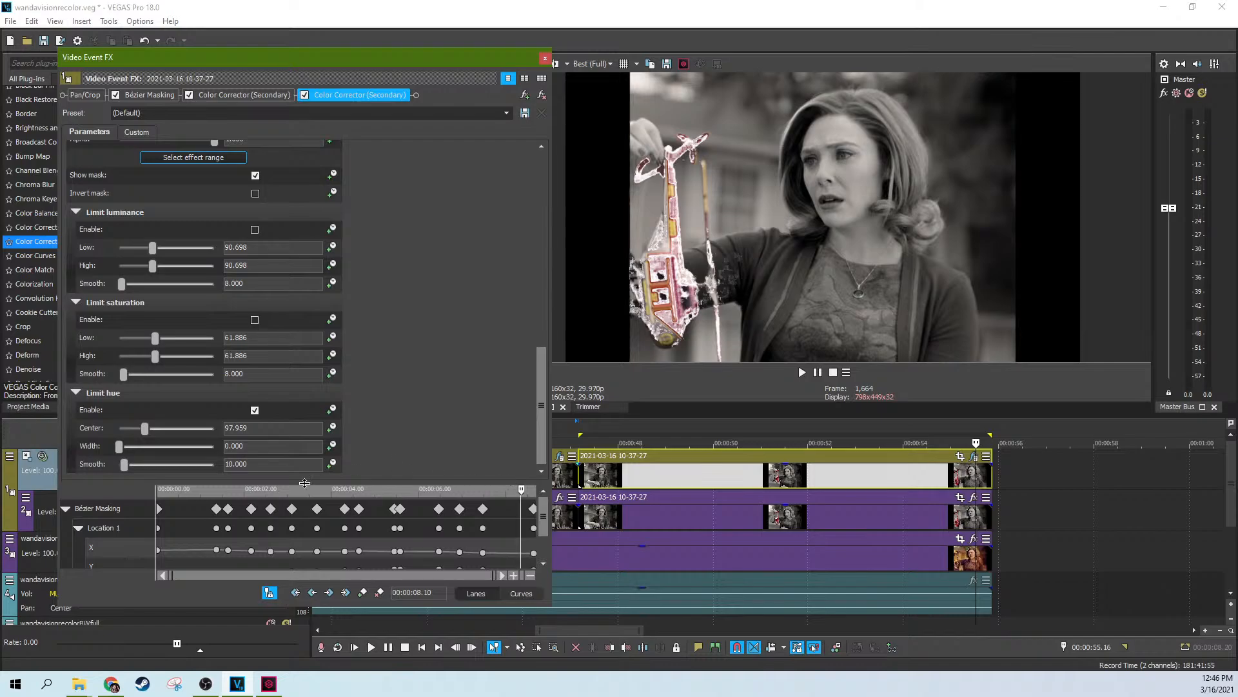
left_click(533, 509)
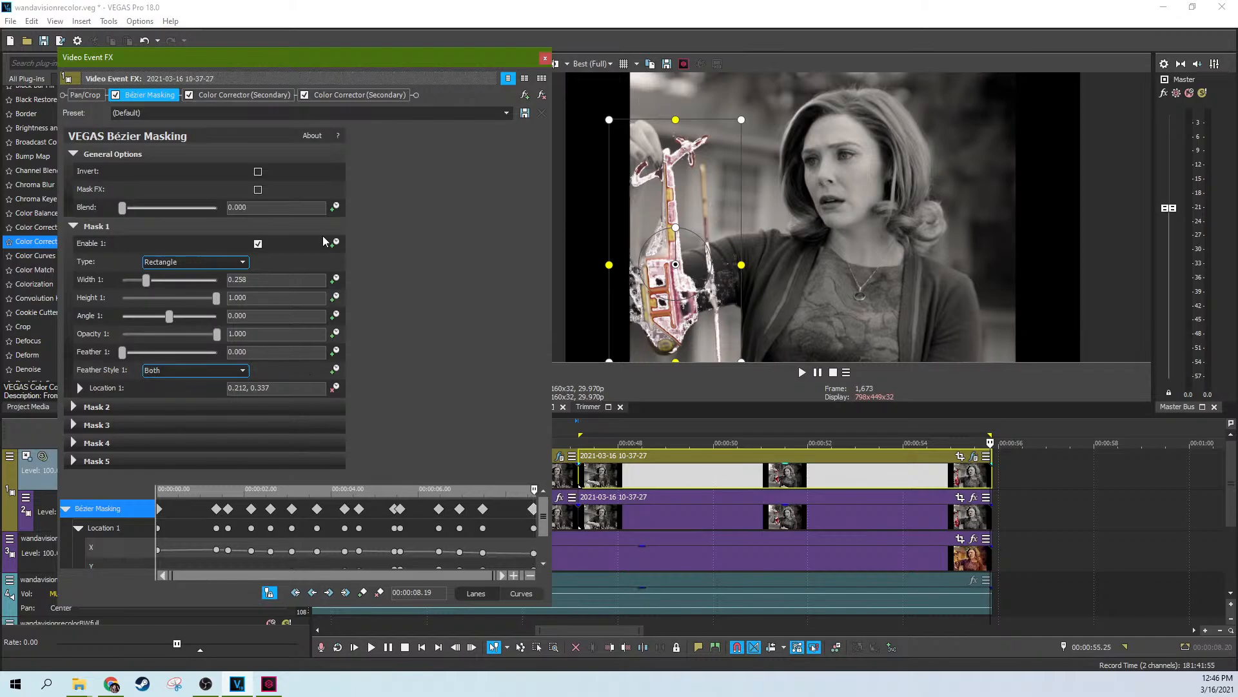
left_click(334, 96)
scroll(398, 298, "down", 3)
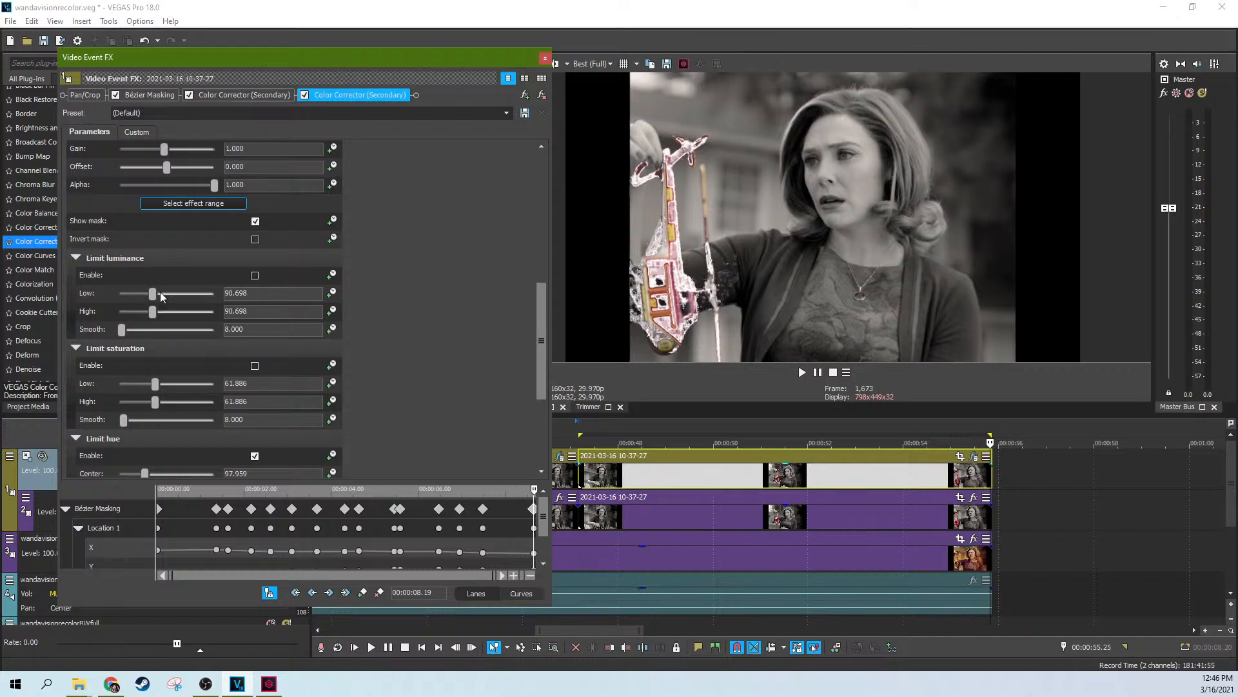
left_click_drag(156, 294, 150, 301)
double_click(149, 294)
scroll(416, 365, "down", 1)
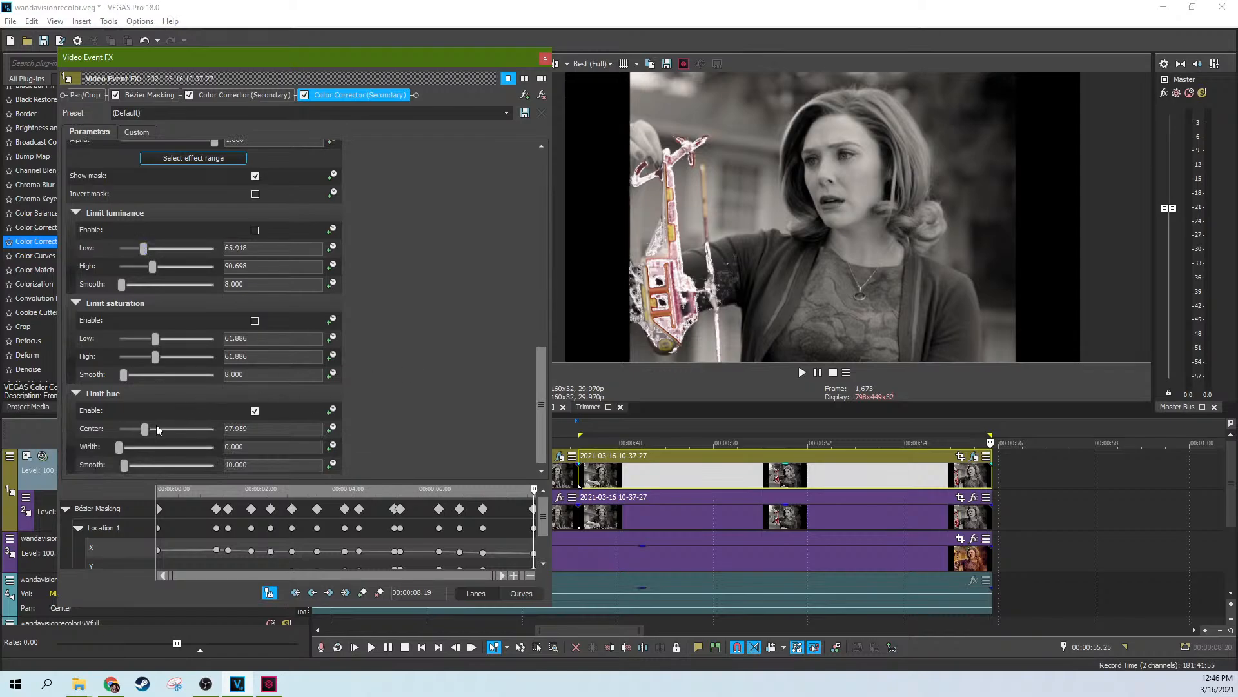
left_click_drag(117, 449, 122, 448)
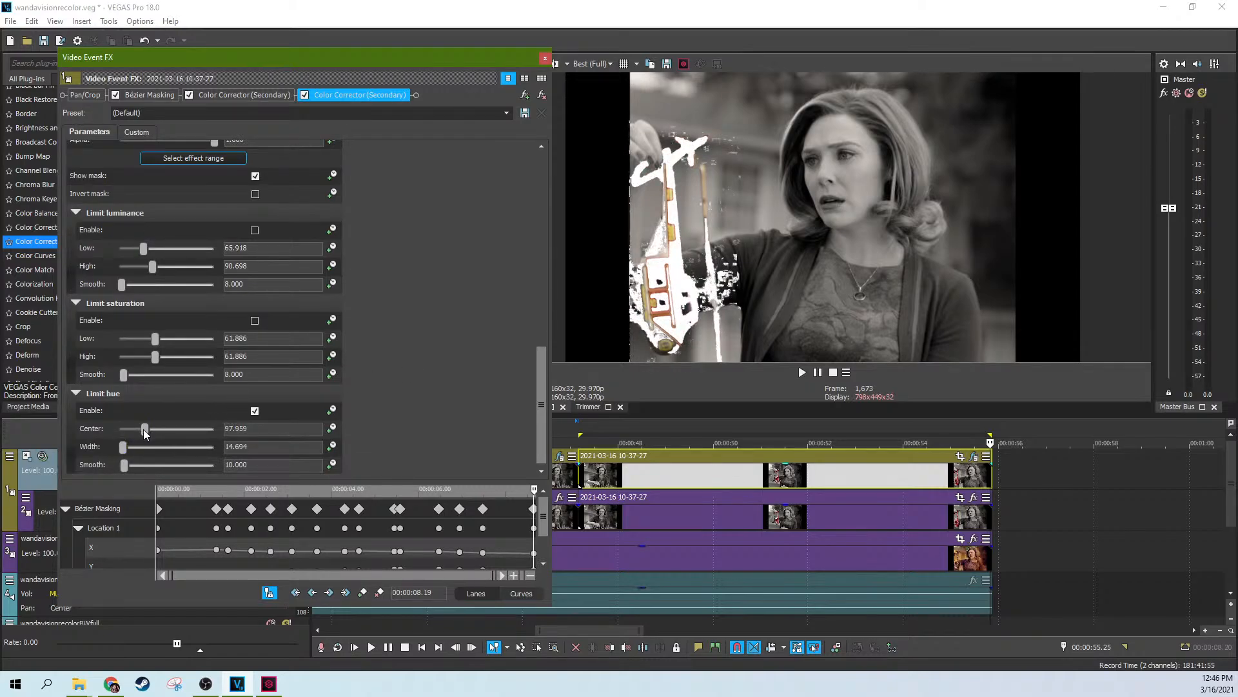
mouse_move(145, 431)
left_mouse_down()
mouse_move(156, 428)
mouse_move(145, 431)
left_mouse_up()
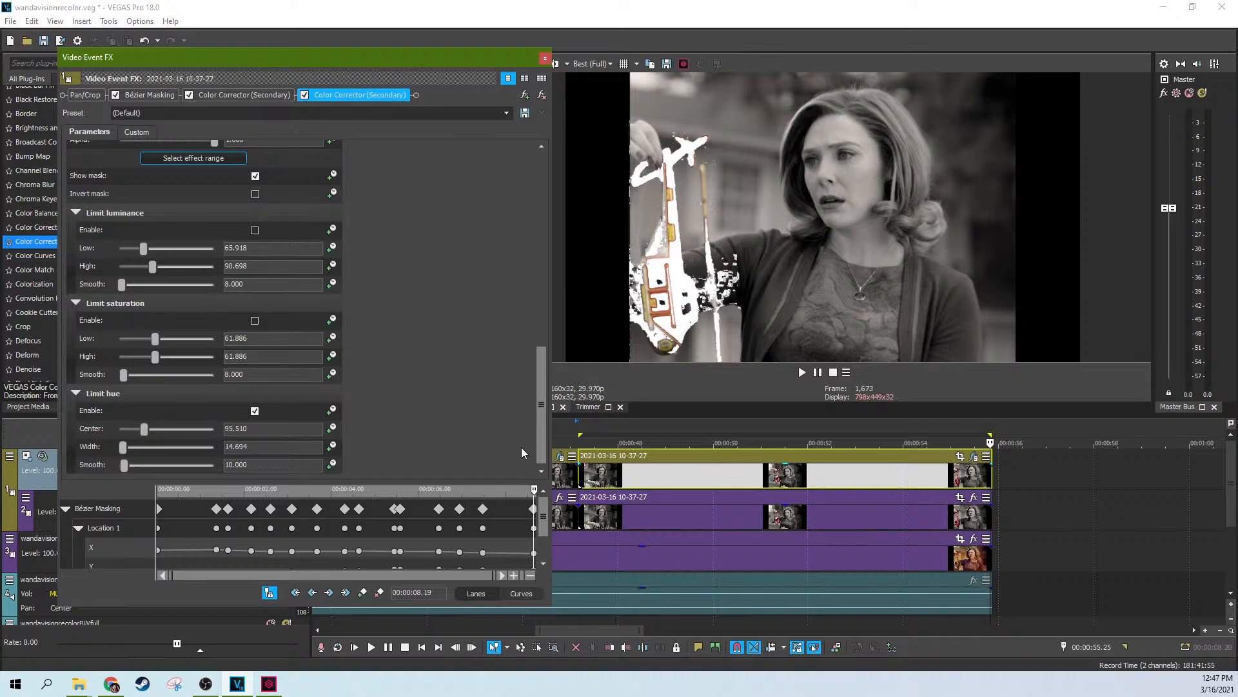
Check the mask at earlier frames of the clip, remove the second Color Corrector (Secondary) and close the effects window
left_click(713, 476)
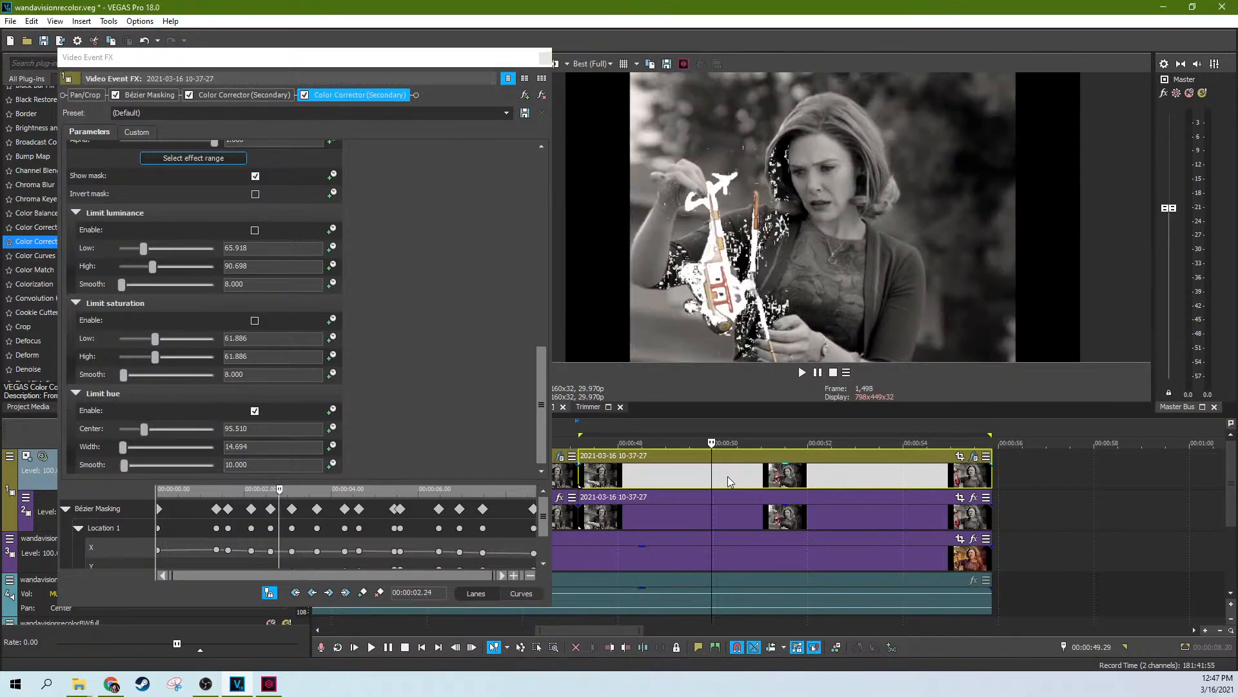
left_click(666, 480)
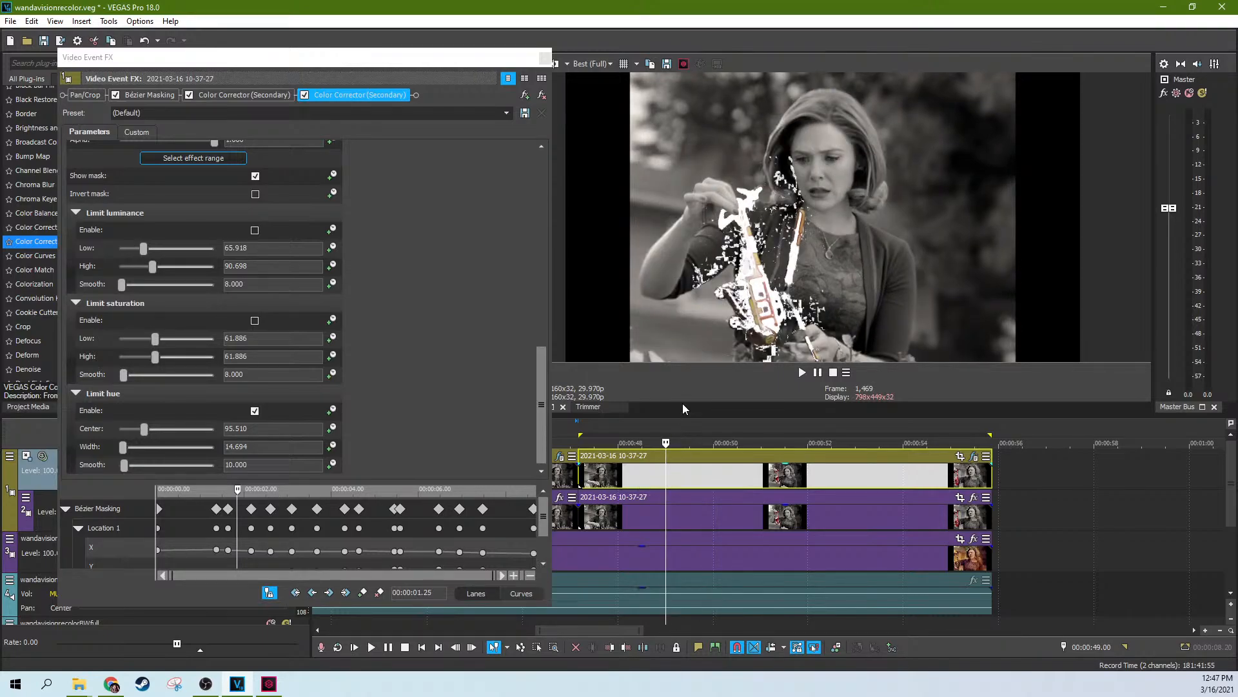
left_click(542, 95)
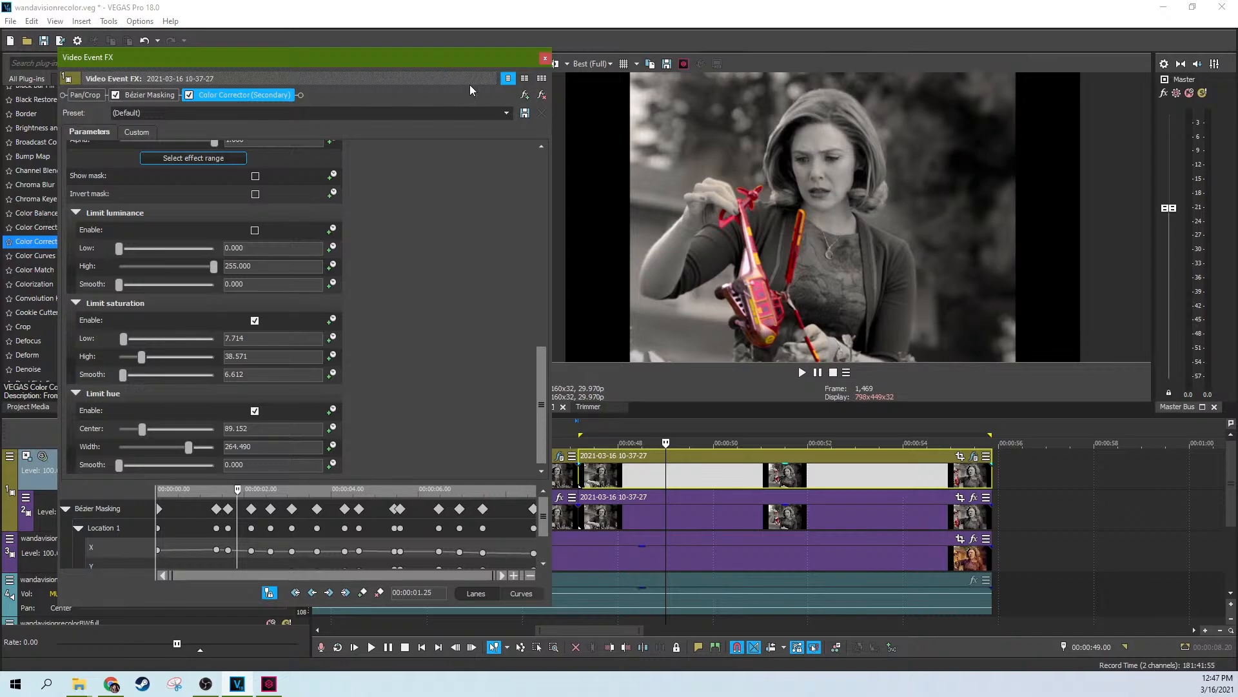
left_click(545, 59)
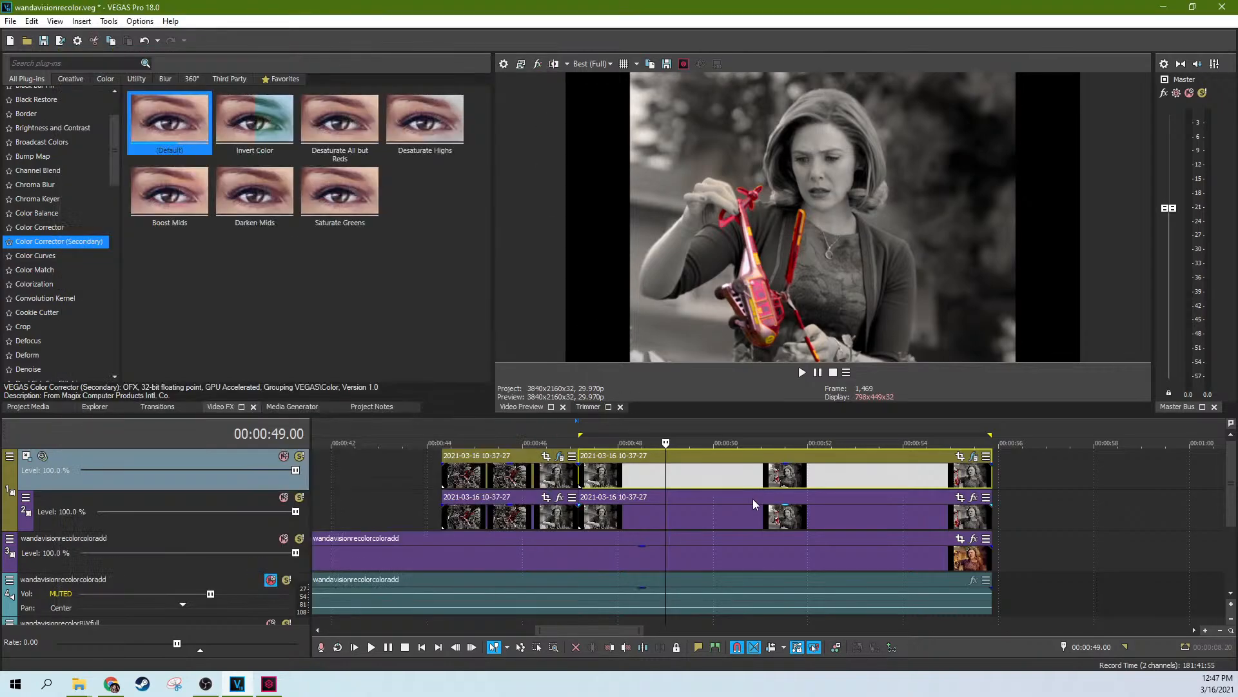
Place a copy of the long top-track clip beyond the end of the footage, delete the original and preview the frames beneath it
left_click_drag(1026, 480, 1225, 475)
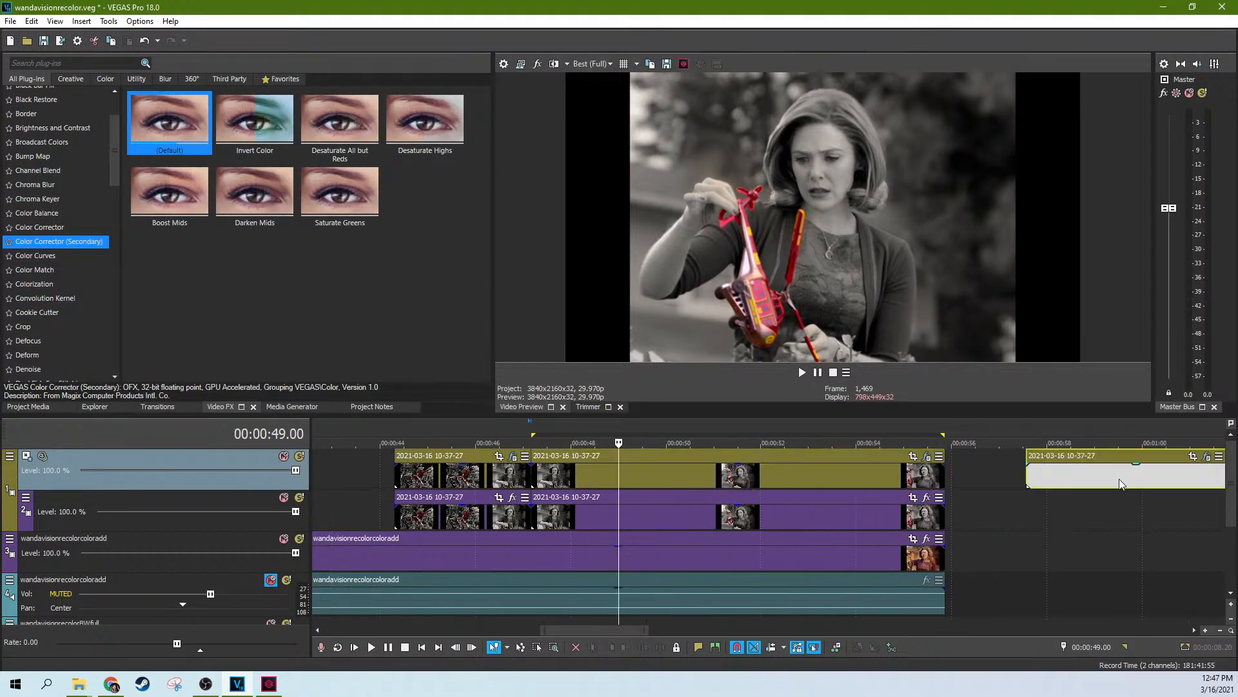
left_click(908, 479)
key("Delete")
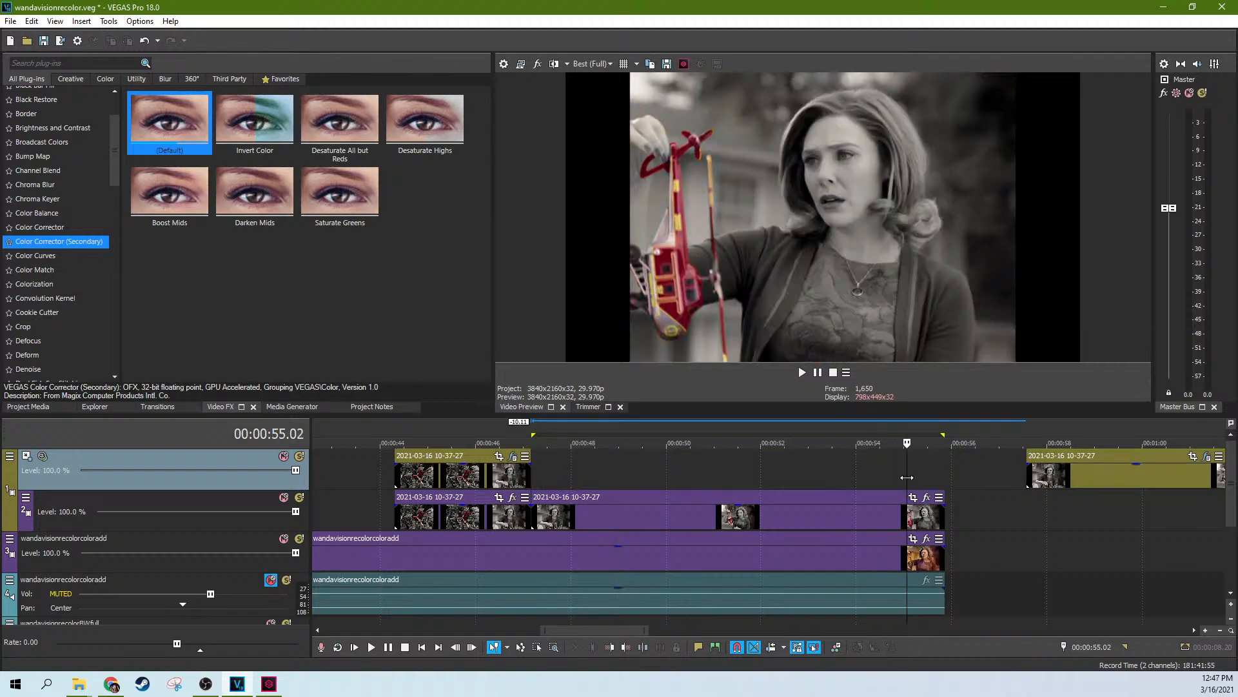
left_click(785, 481)
left_click(698, 478)
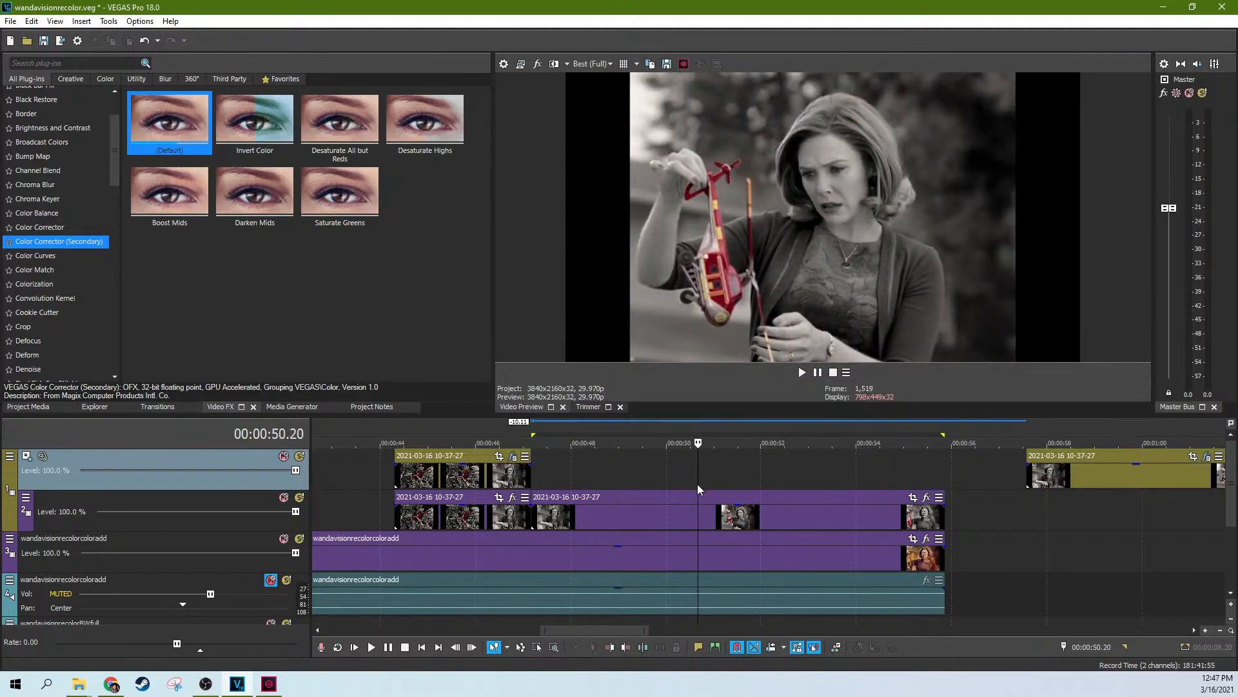
Search the video effects for "mask" and display the Mask Generator presets
left_click(721, 513)
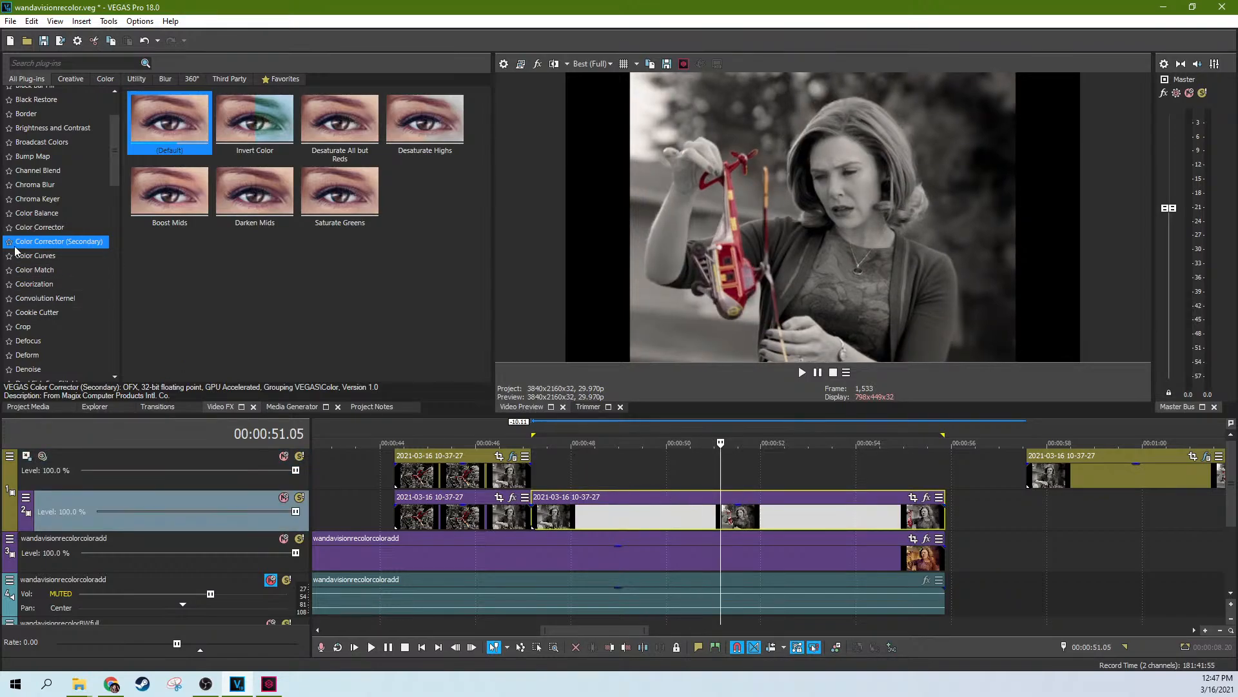
left_click(50, 64)
type("m")
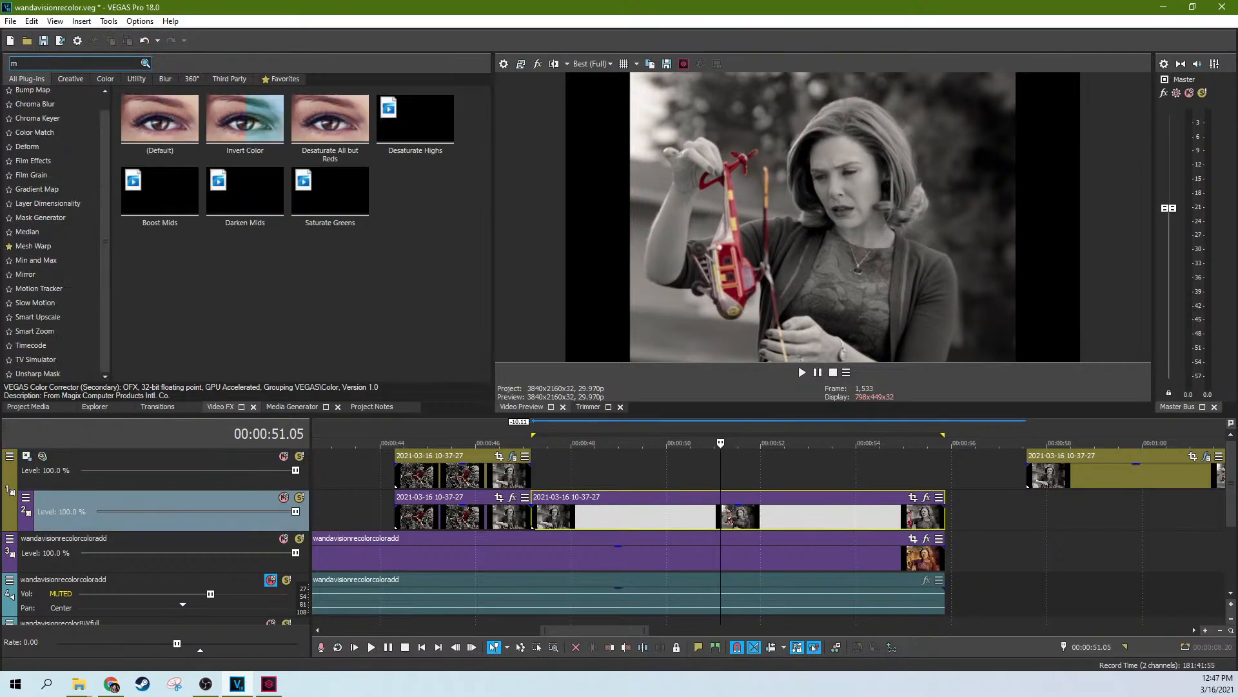
type("ask")
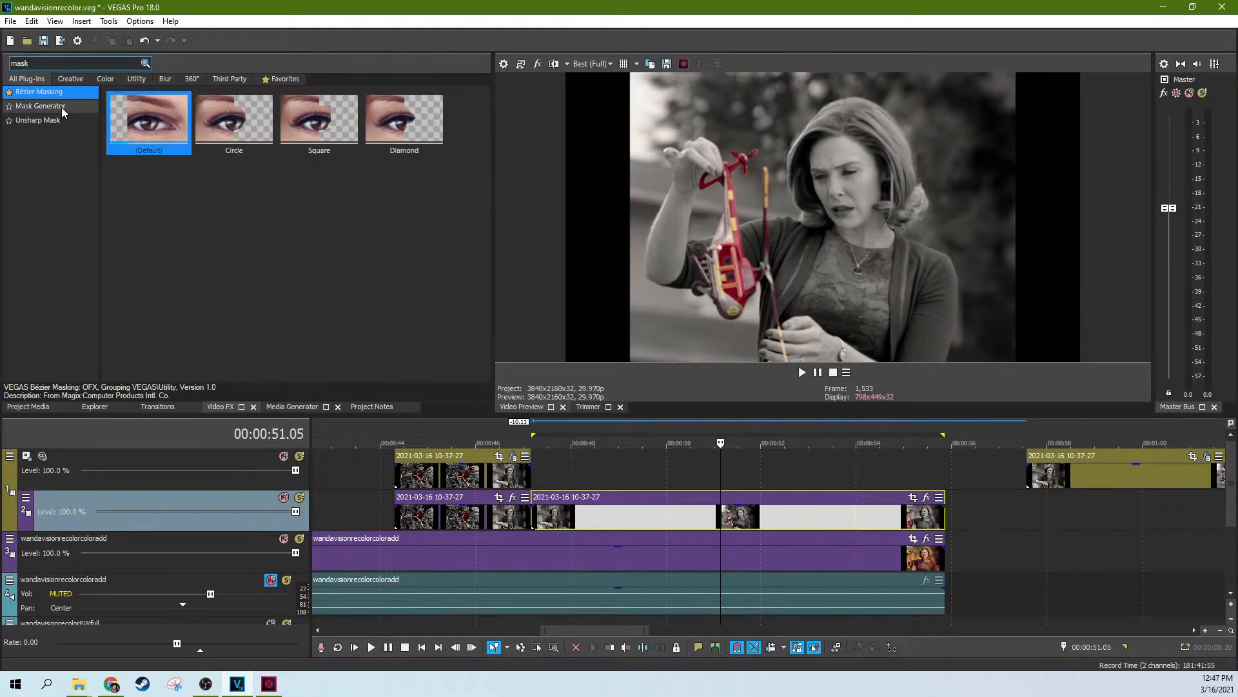
left_click(61, 106)
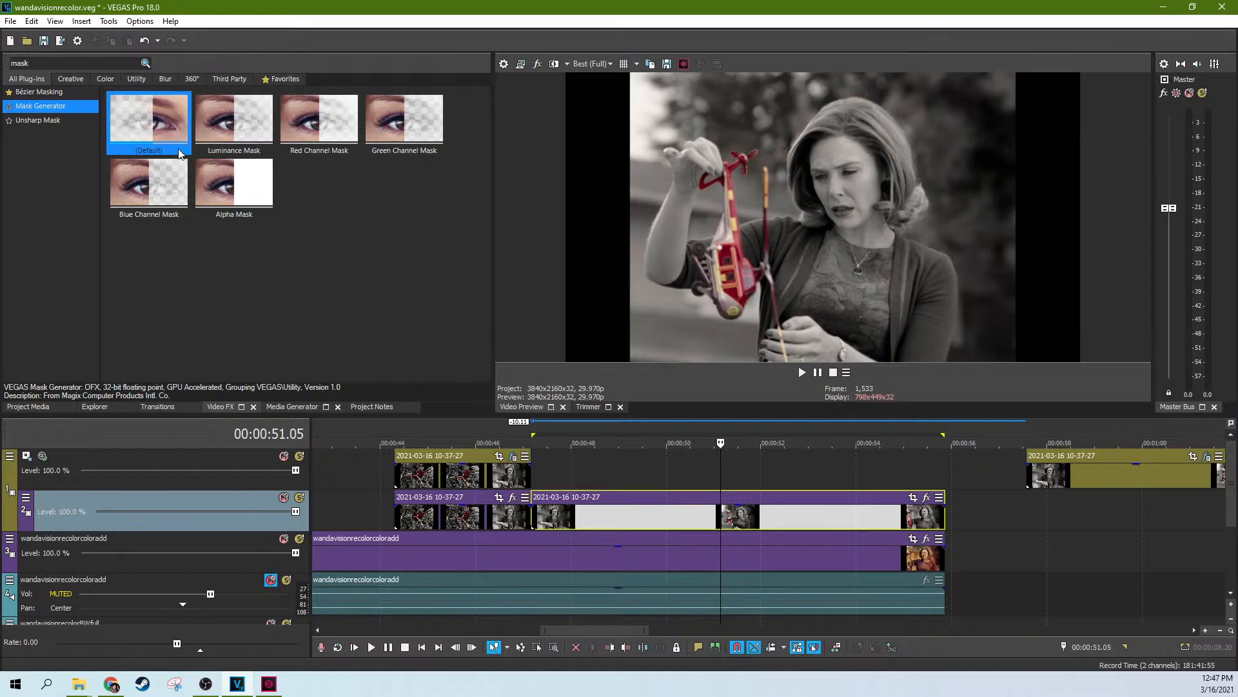
left_click_drag(234, 119, 629, 501)
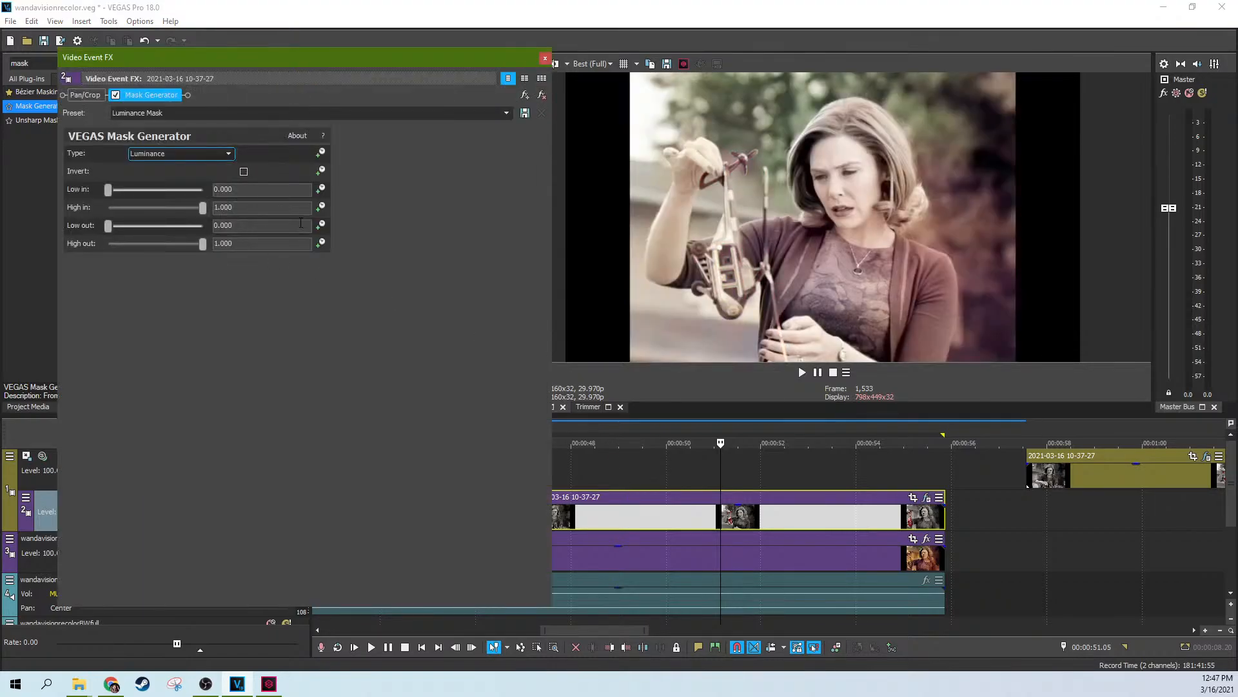
left_click(543, 94)
left_click(545, 59)
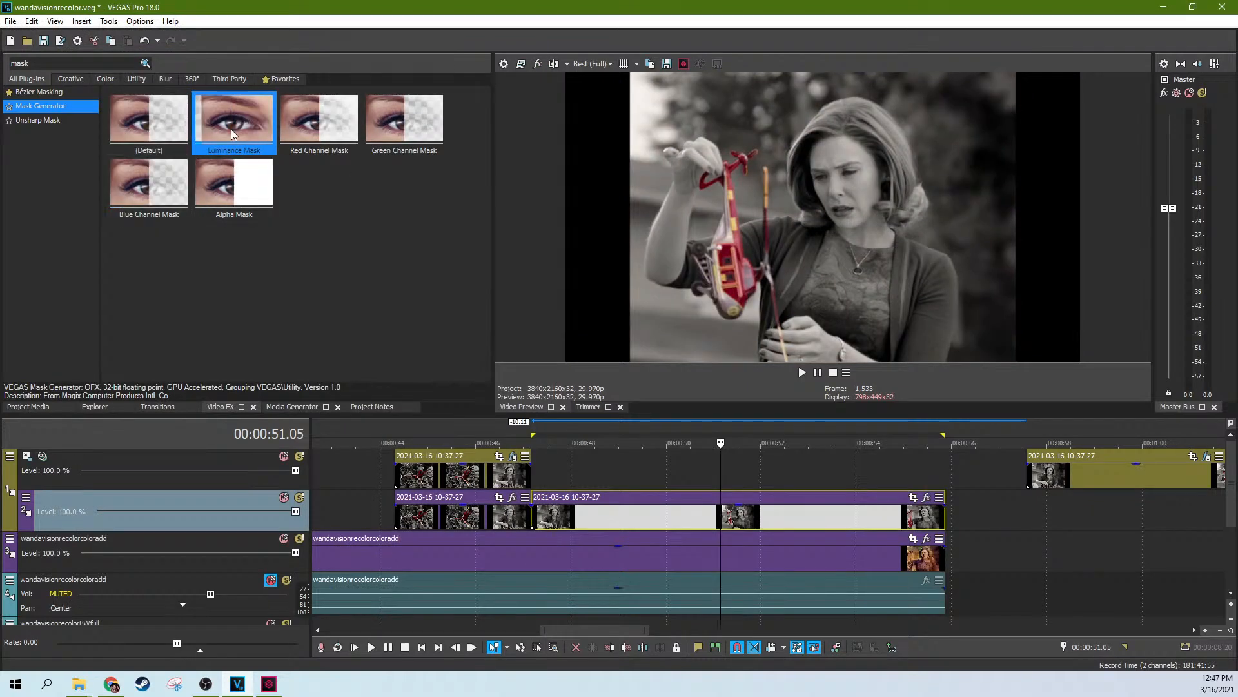
left_click_drag(231, 129, 633, 511)
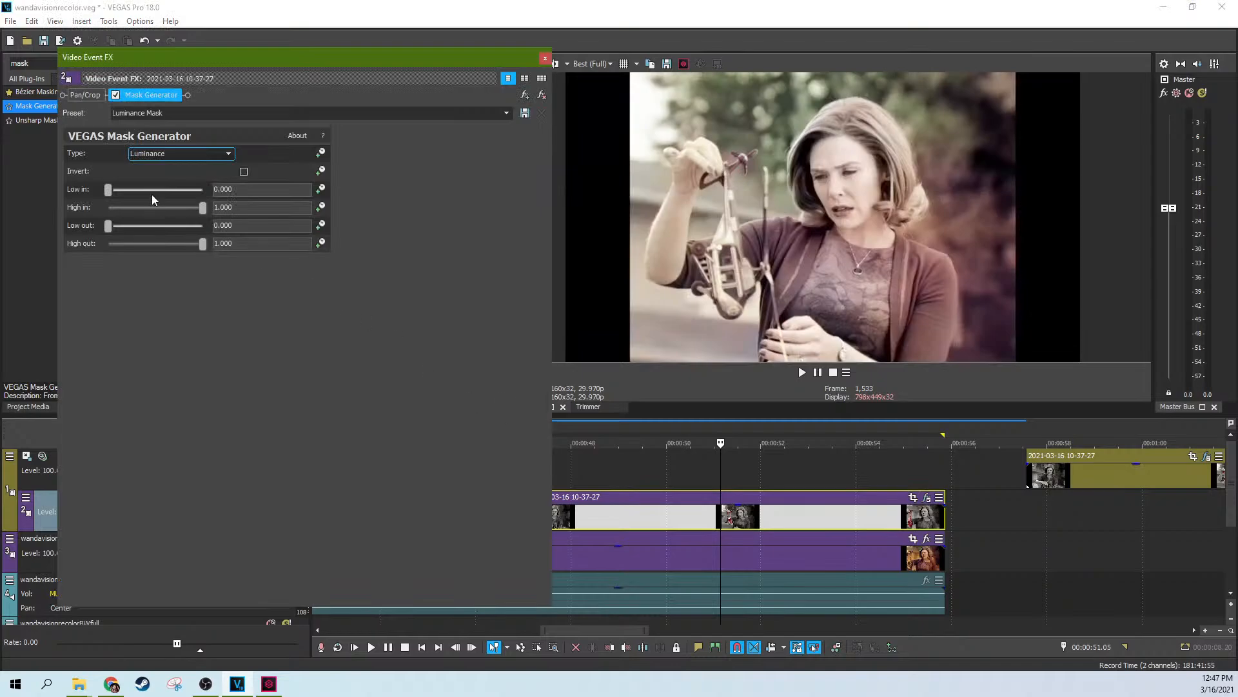
left_click_drag(104, 189, 132, 198)
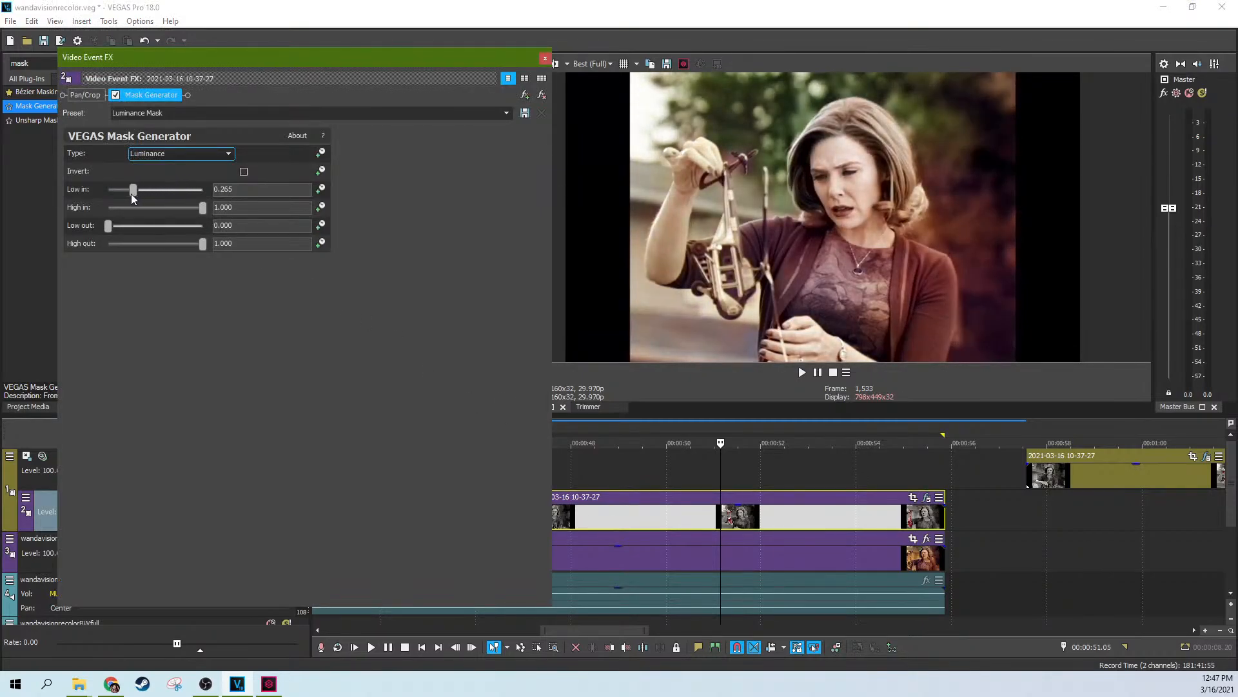
left_click(542, 95)
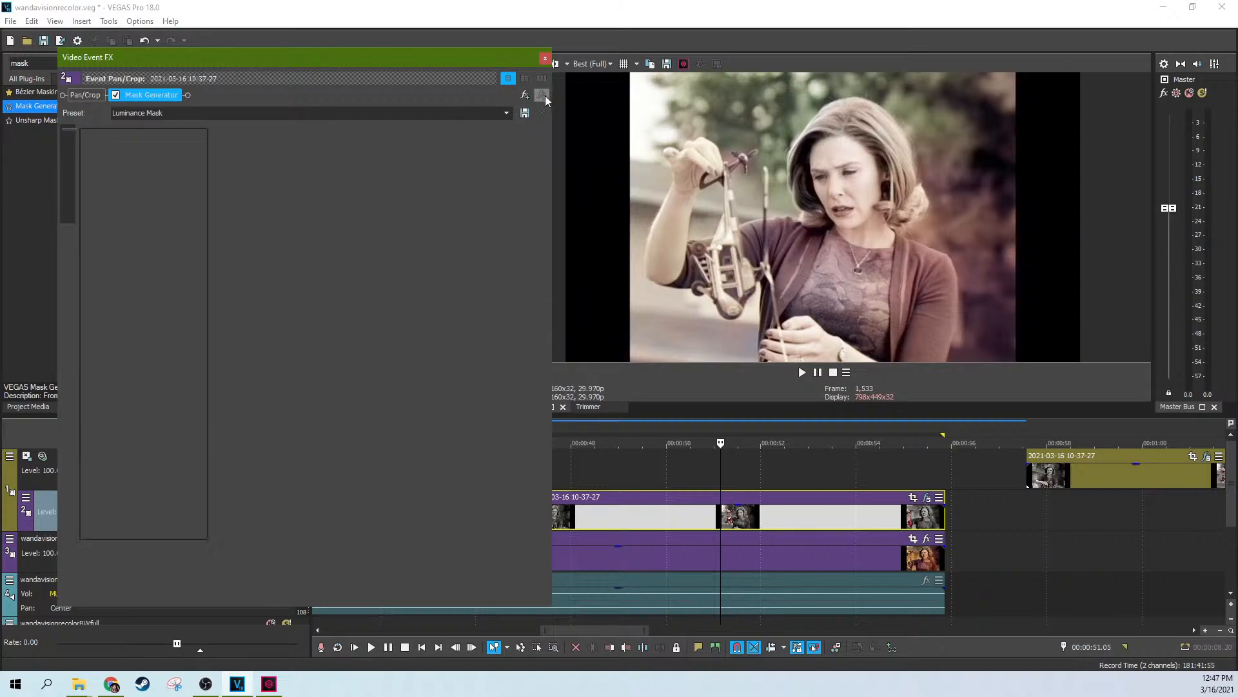
left_click(545, 57)
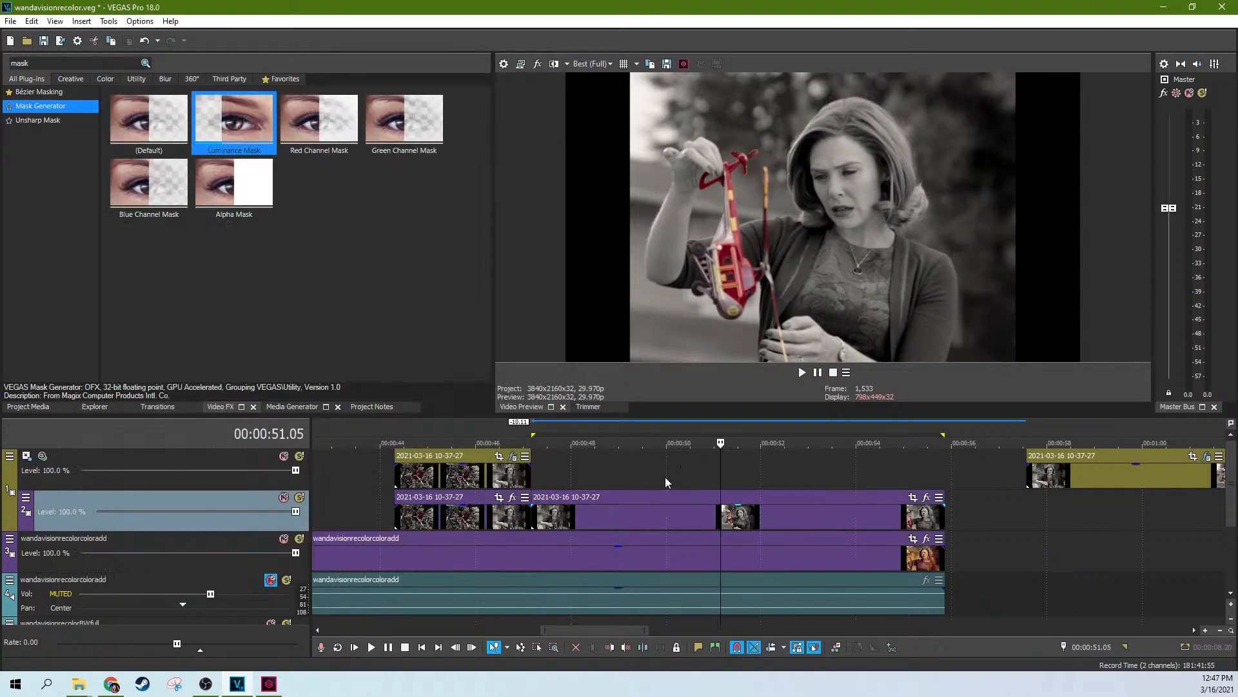
Restore the top-track helicopter clip and apply the Luminance Mask preset to it, with low in 0.367 and high in 0.599
left_click(665, 477)
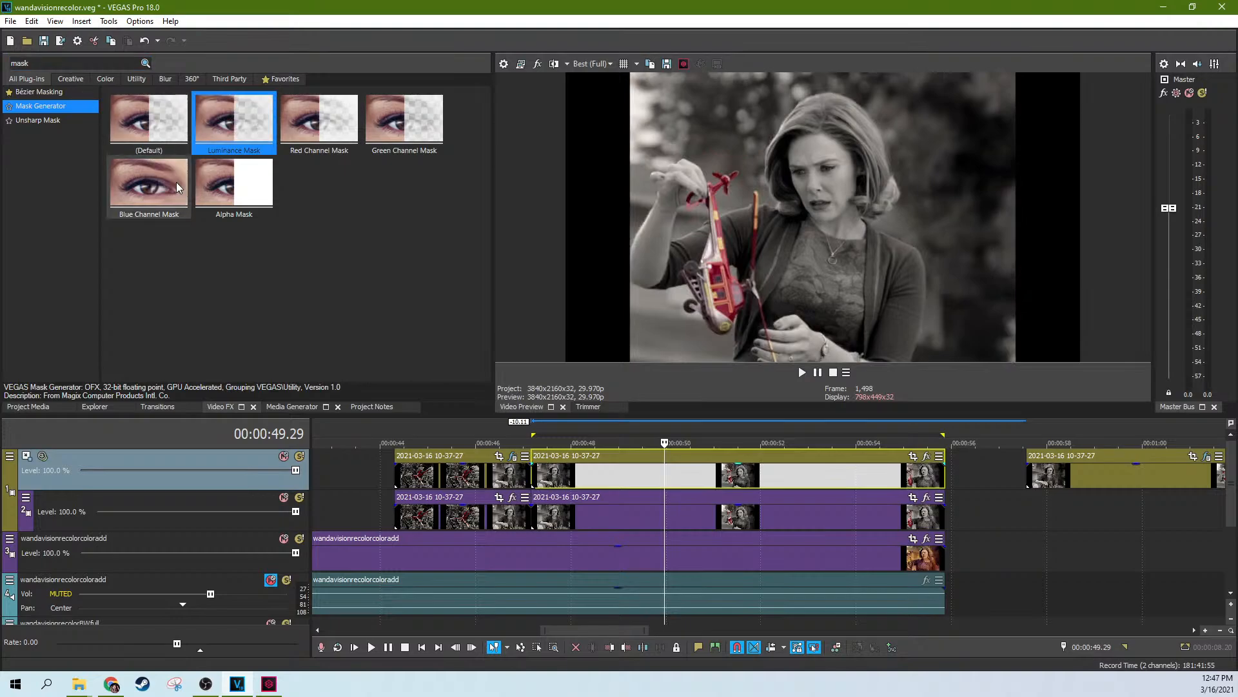
left_click_drag(228, 135, 594, 475)
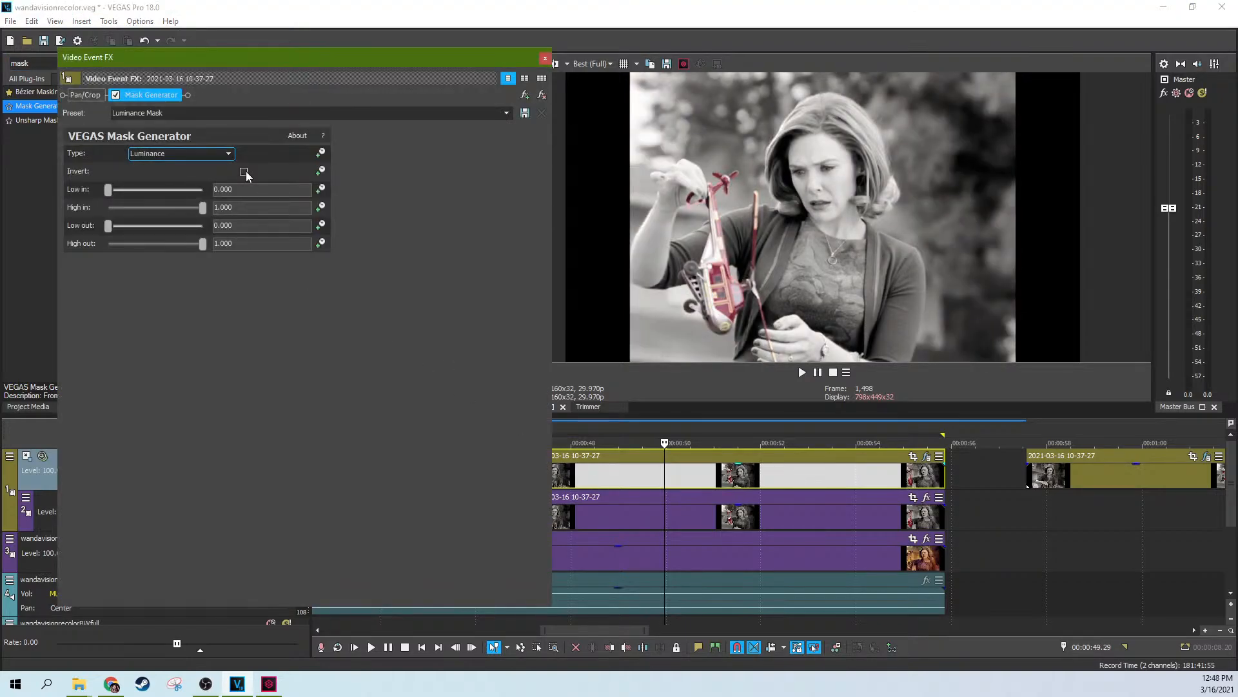
left_click_drag(107, 192, 163, 215)
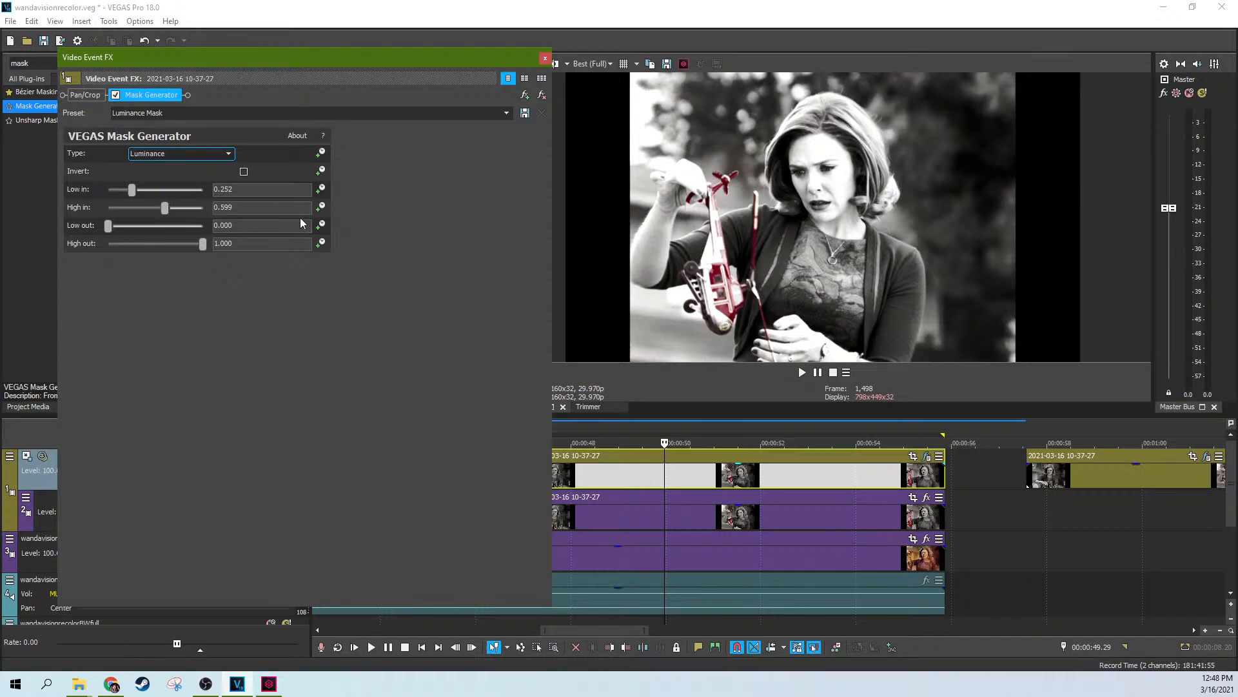
left_click(243, 172)
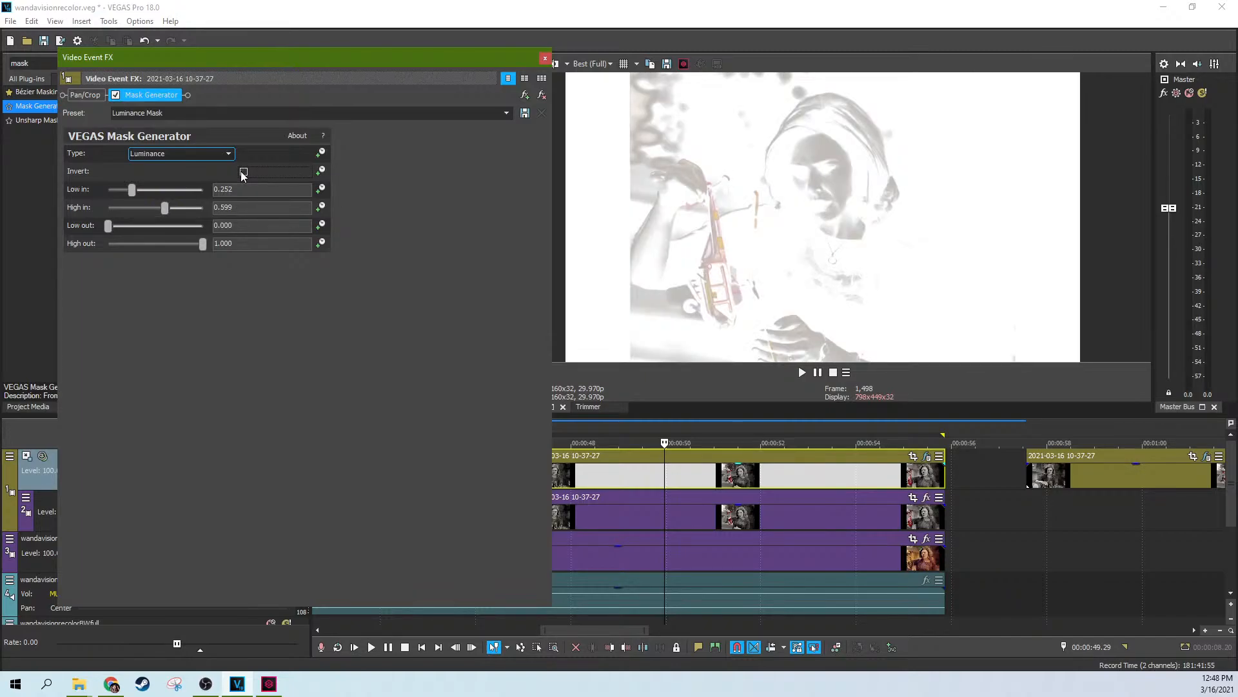
left_click(243, 171)
mouse_move(133, 190)
left_mouse_down()
mouse_move(110, 193)
mouse_move(144, 197)
left_mouse_up()
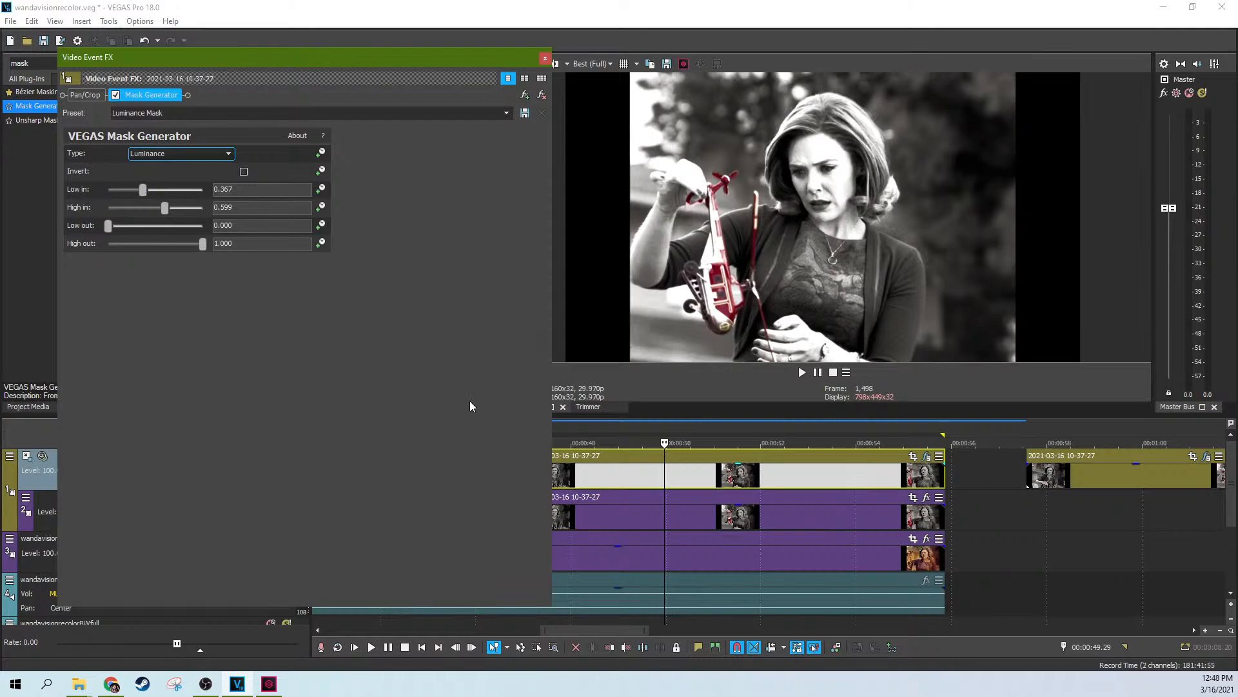
left_click(545, 58)
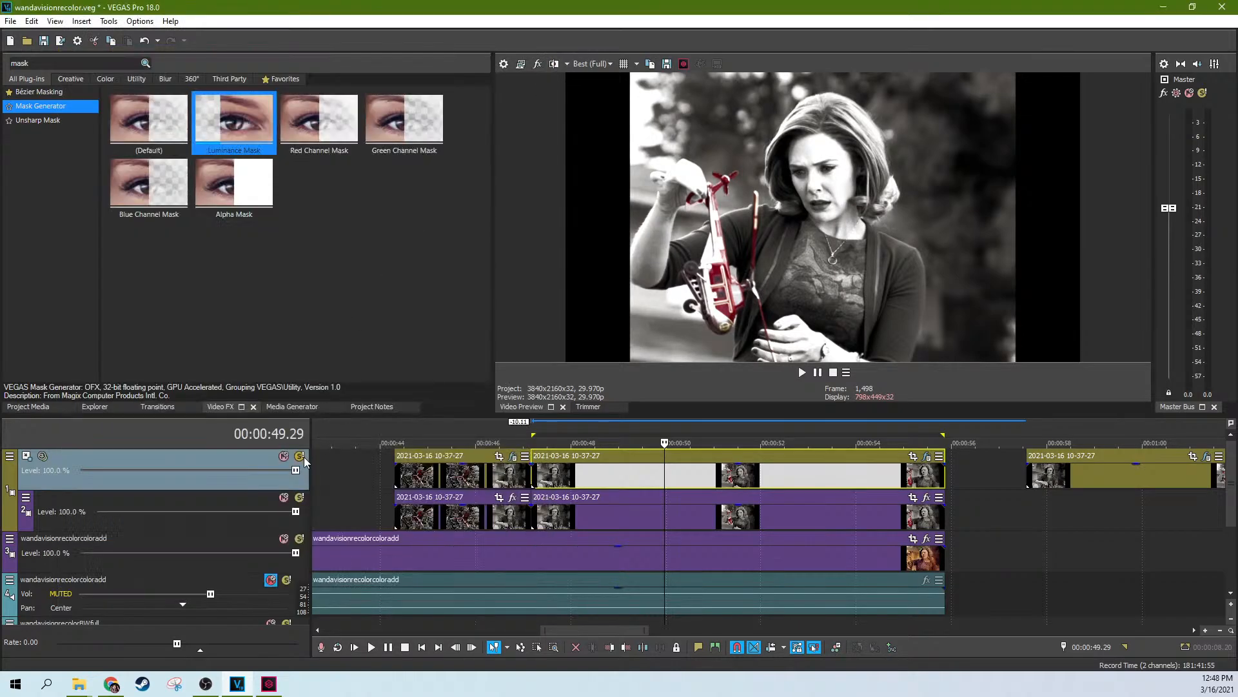
Move the masked top-track clip to the third track, beyond the end of the other clips, and preview it alone
scroll(662, 460, "down", 5)
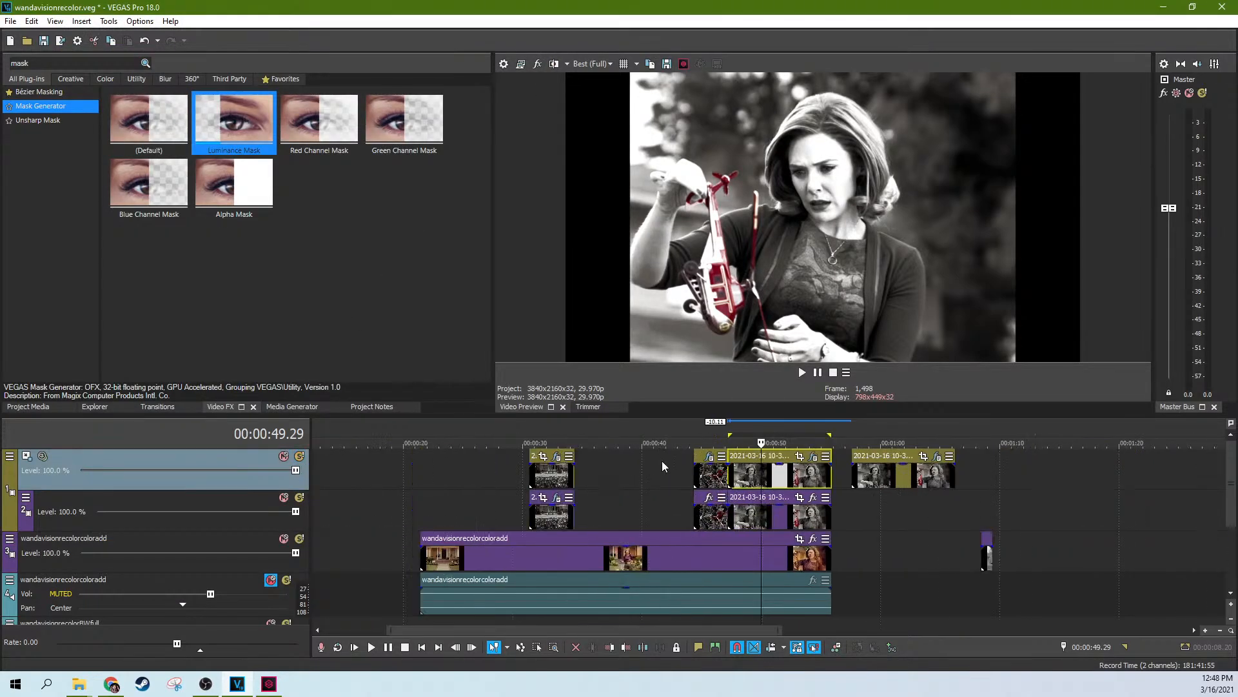
left_click_drag(800, 492, 1159, 560)
left_click(1107, 562)
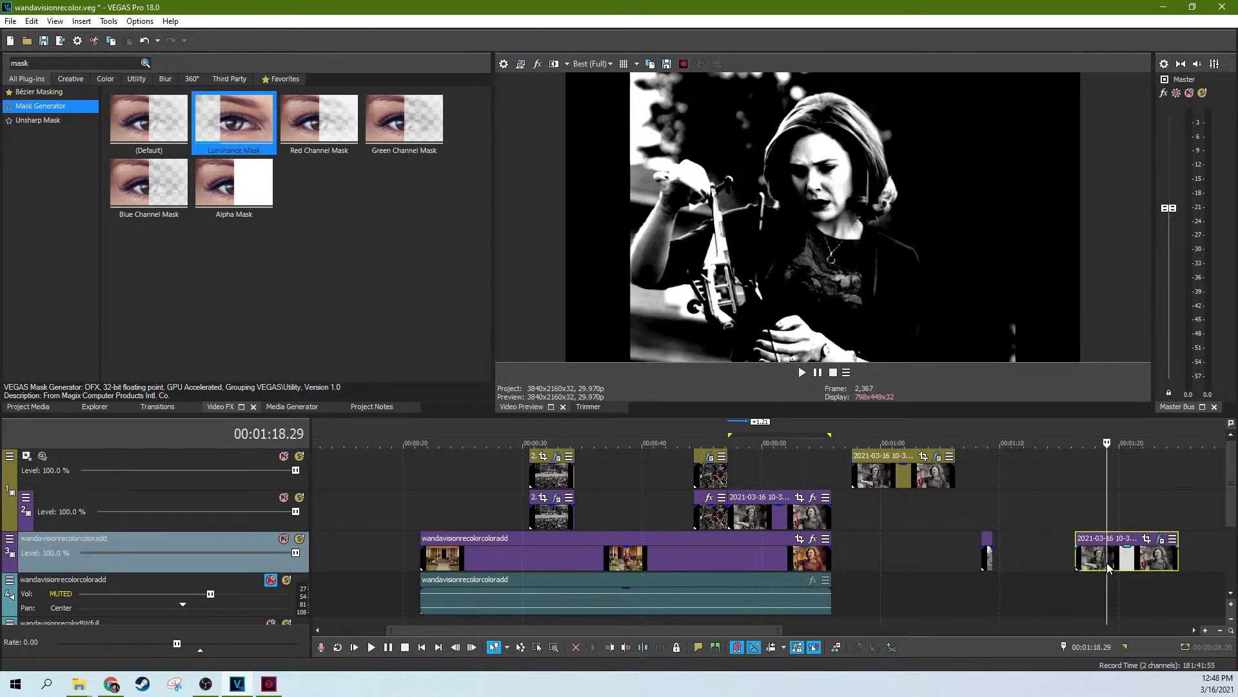
Test the moved clip's luminance mask inverted, then turn inversion off and set low in to 0.435 and high in to 0.517
scroll(1107, 563, "up", 5)
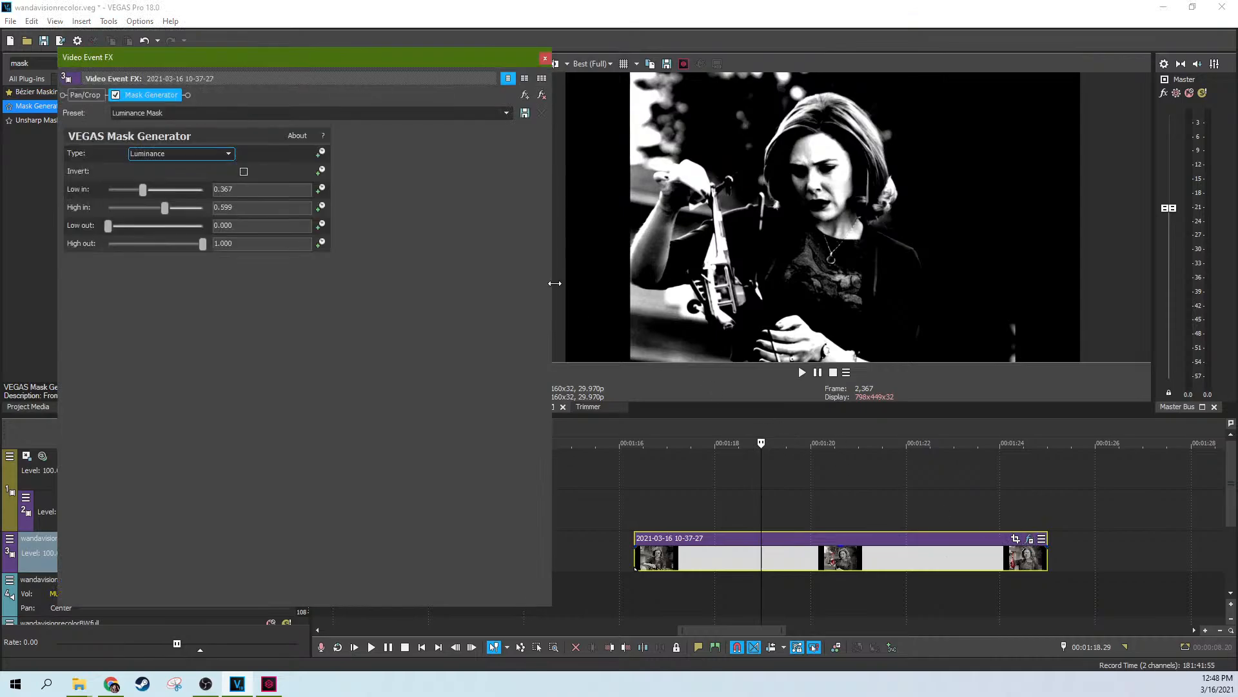
left_click(245, 170)
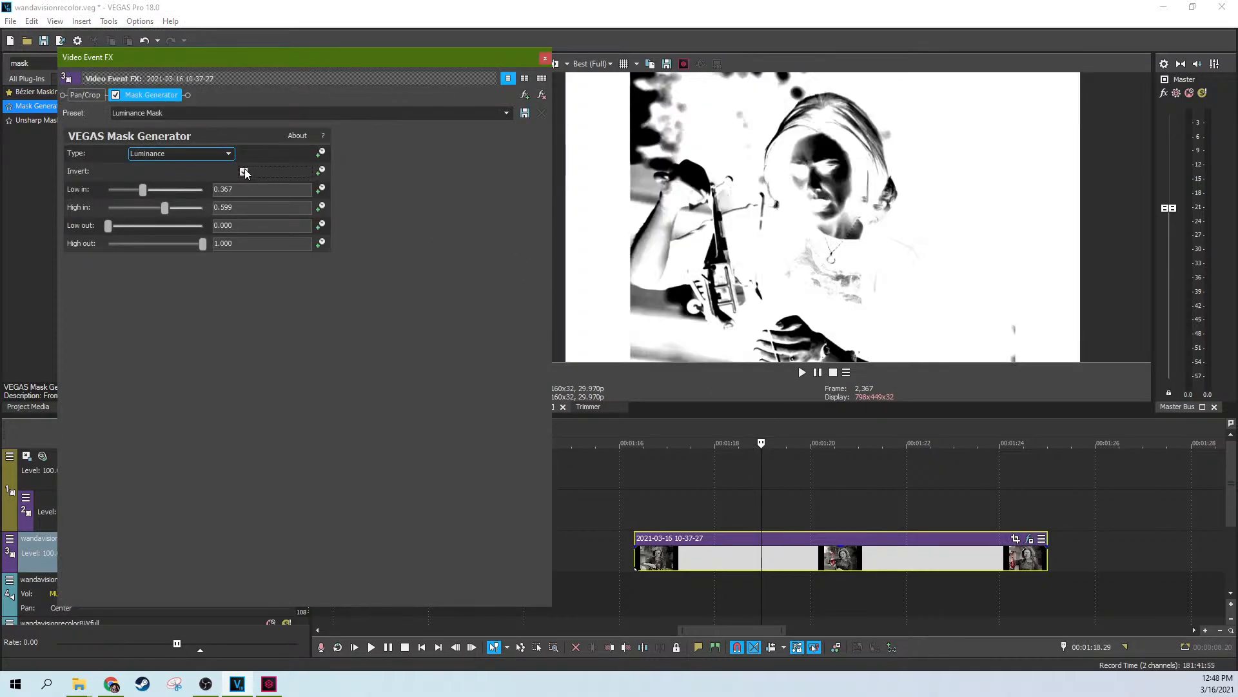
left_click(245, 169)
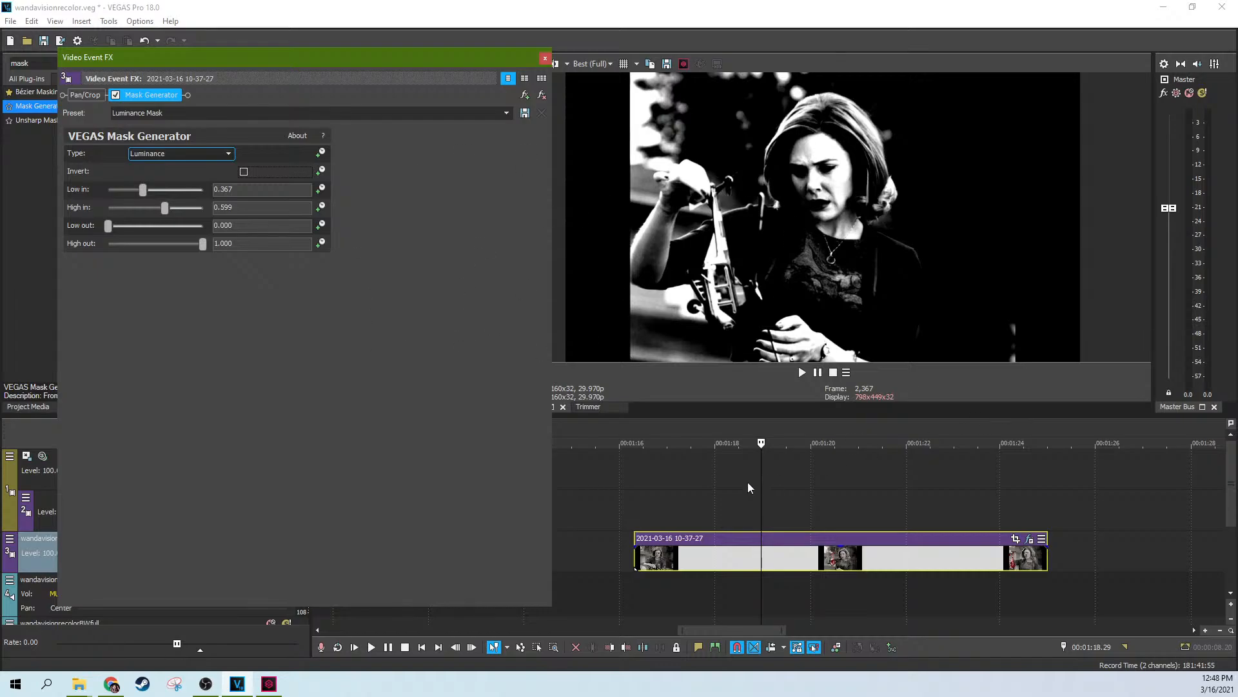
left_click(243, 173)
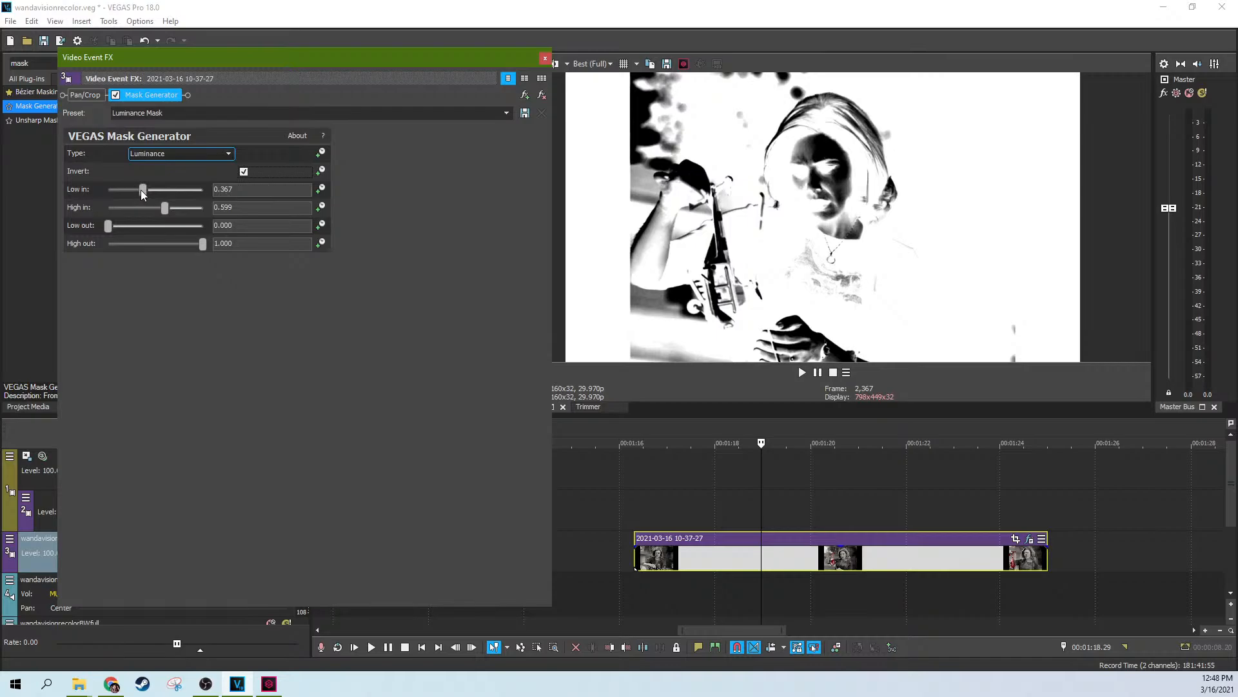
left_click_drag(140, 190, 91, 192)
mouse_move(168, 209)
left_mouse_down()
mouse_move(204, 213)
mouse_move(169, 216)
mouse_move(187, 214)
left_mouse_up()
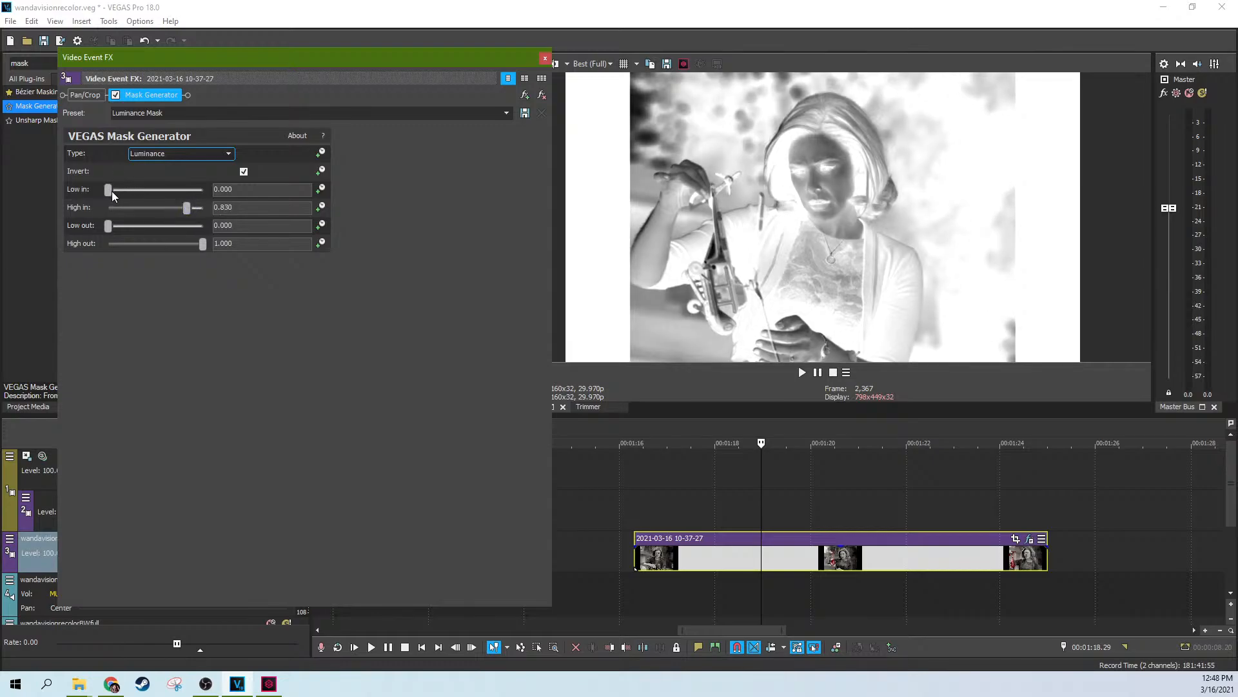
left_click_drag(110, 191, 178, 200)
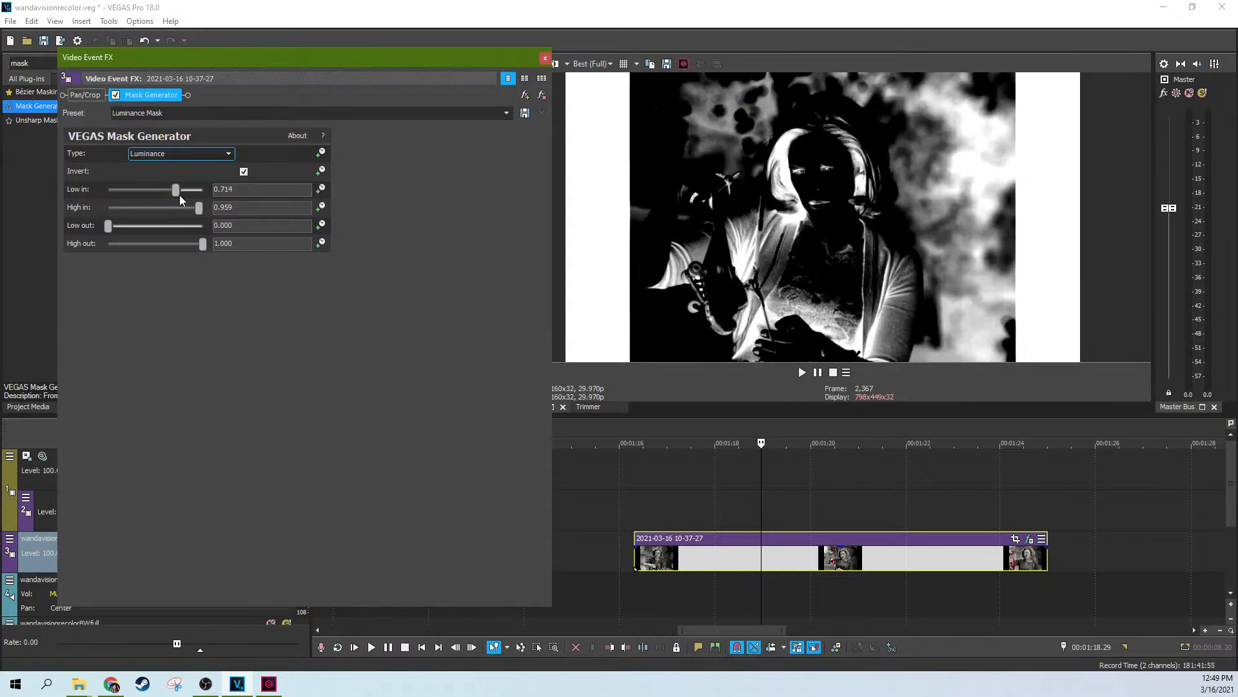
left_click(244, 173)
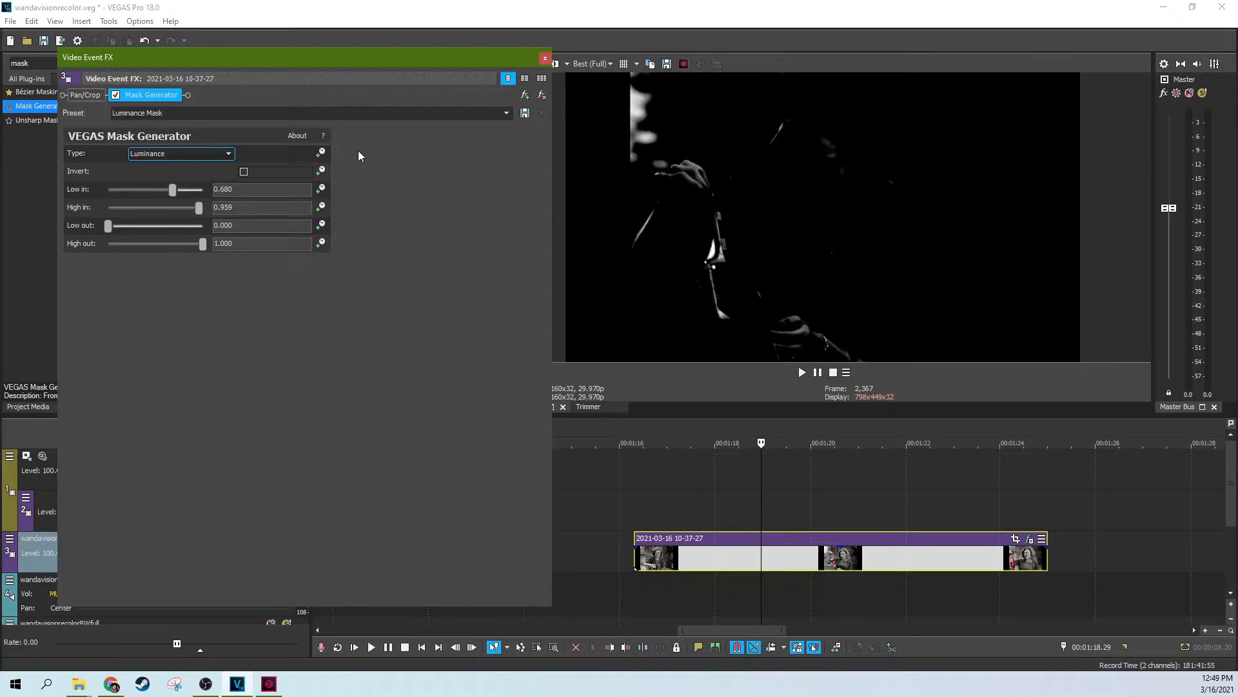
mouse_move(173, 200)
left_mouse_down()
mouse_move(138, 194)
mouse_move(192, 210)
mouse_move(138, 213)
mouse_move(156, 215)
mouse_move(143, 191)
mouse_move(157, 192)
mouse_move(156, 210)
left_mouse_up()
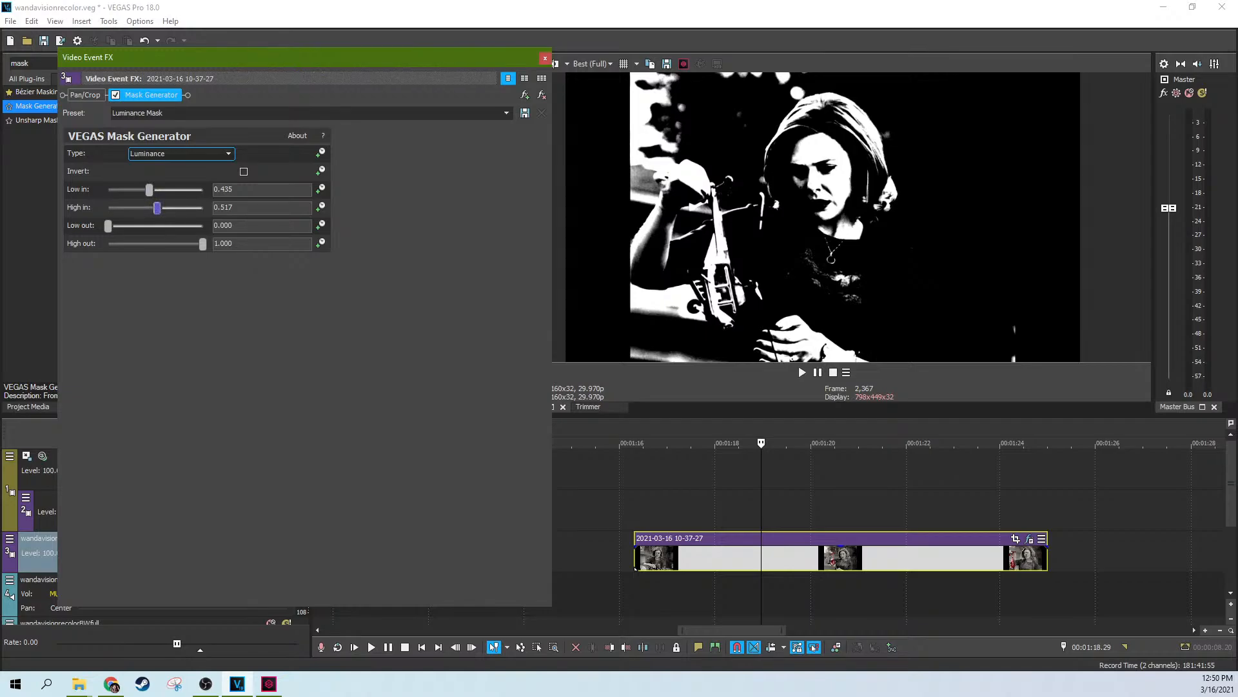
Check the luminance mask at several frames of the clip and set low in to 0.449 and high in to 0.558
left_click(725, 503)
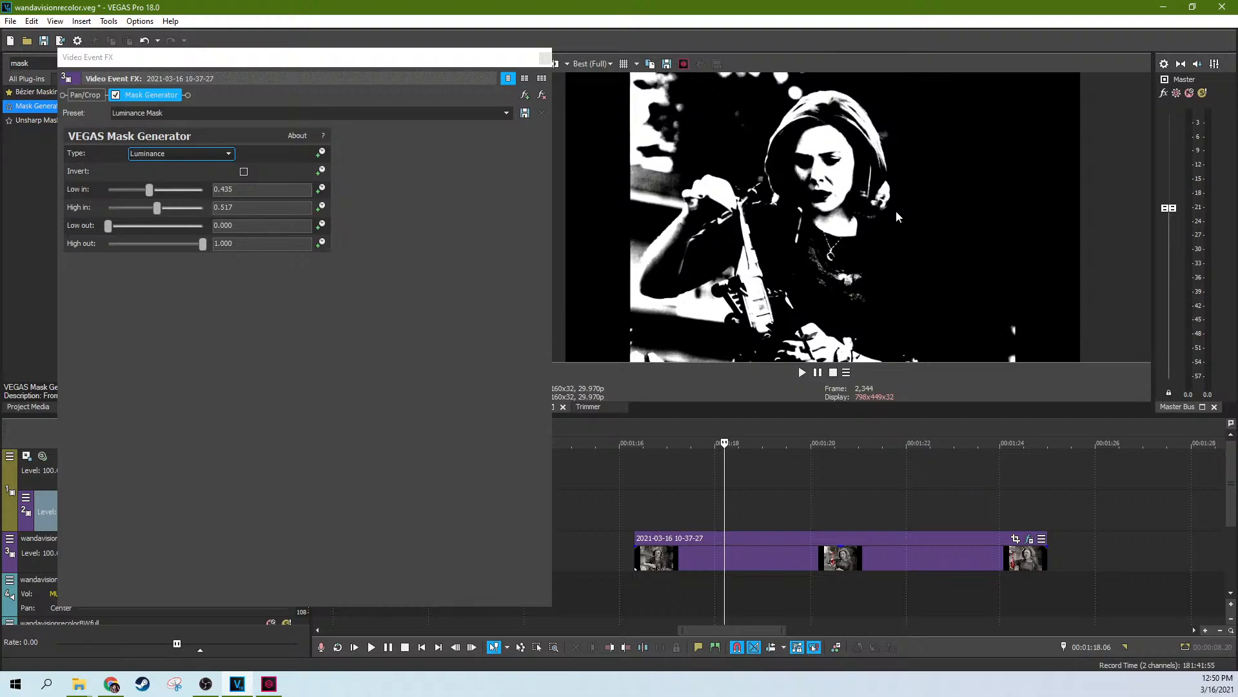
left_click(830, 499)
left_click(752, 503)
left_click(706, 510)
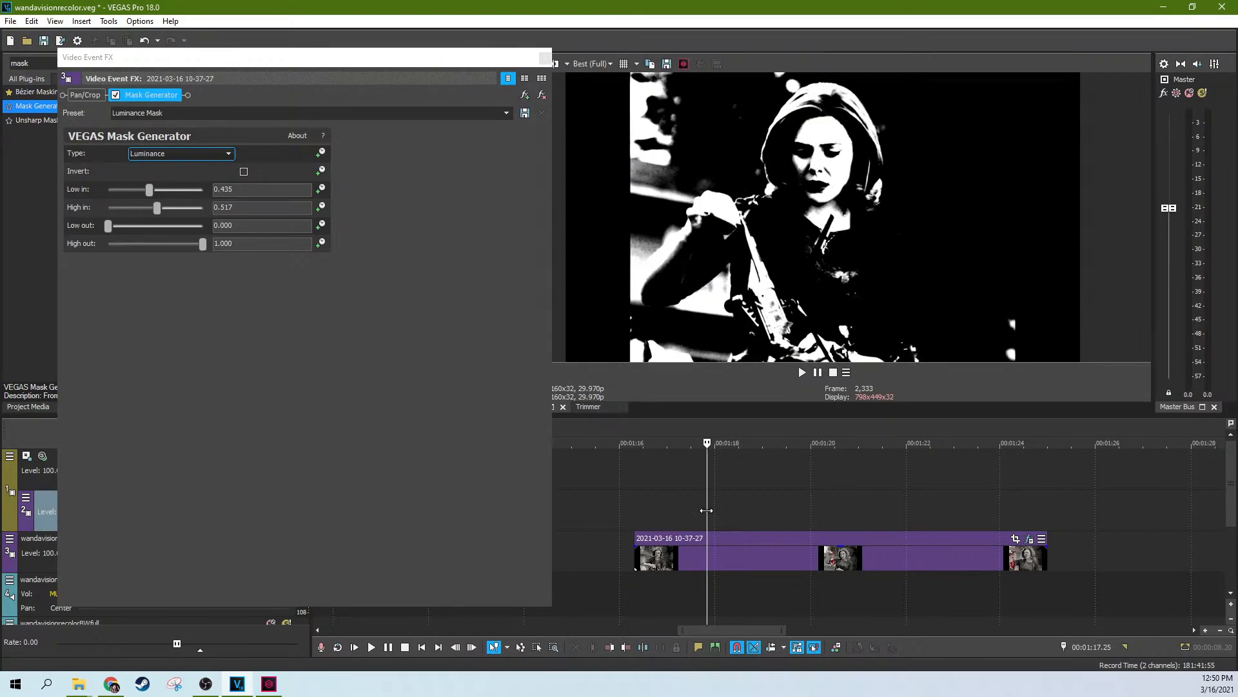
left_click(793, 494)
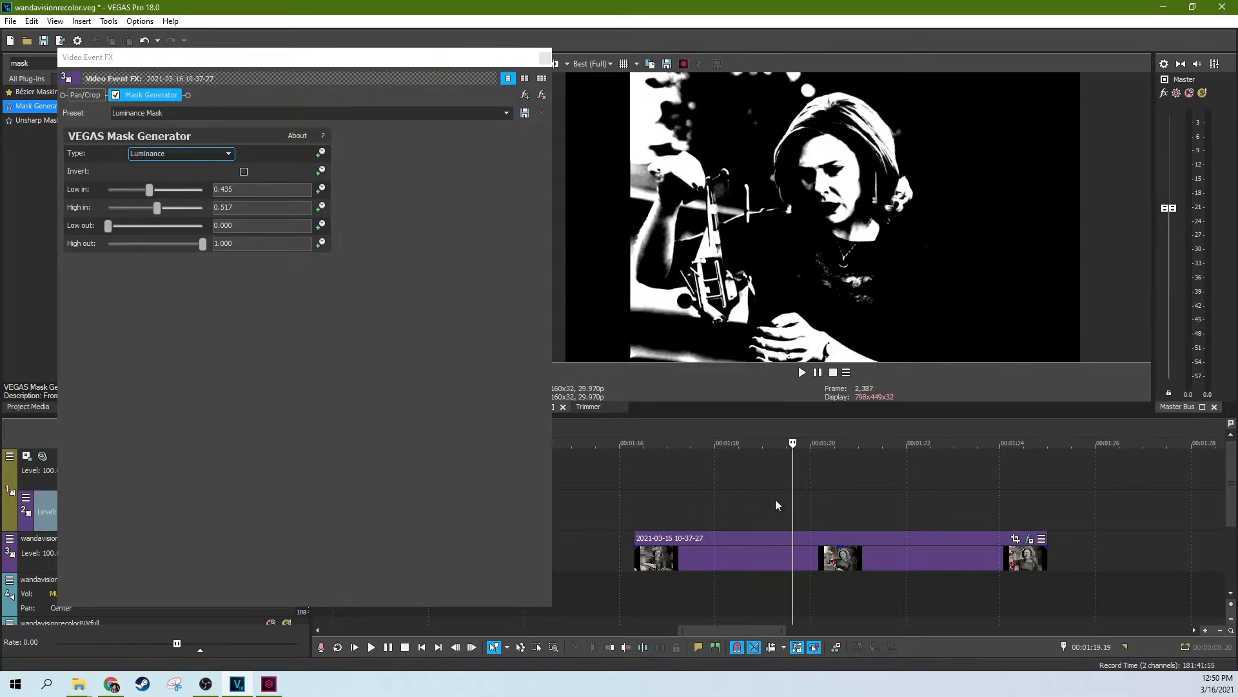
left_click(775, 499)
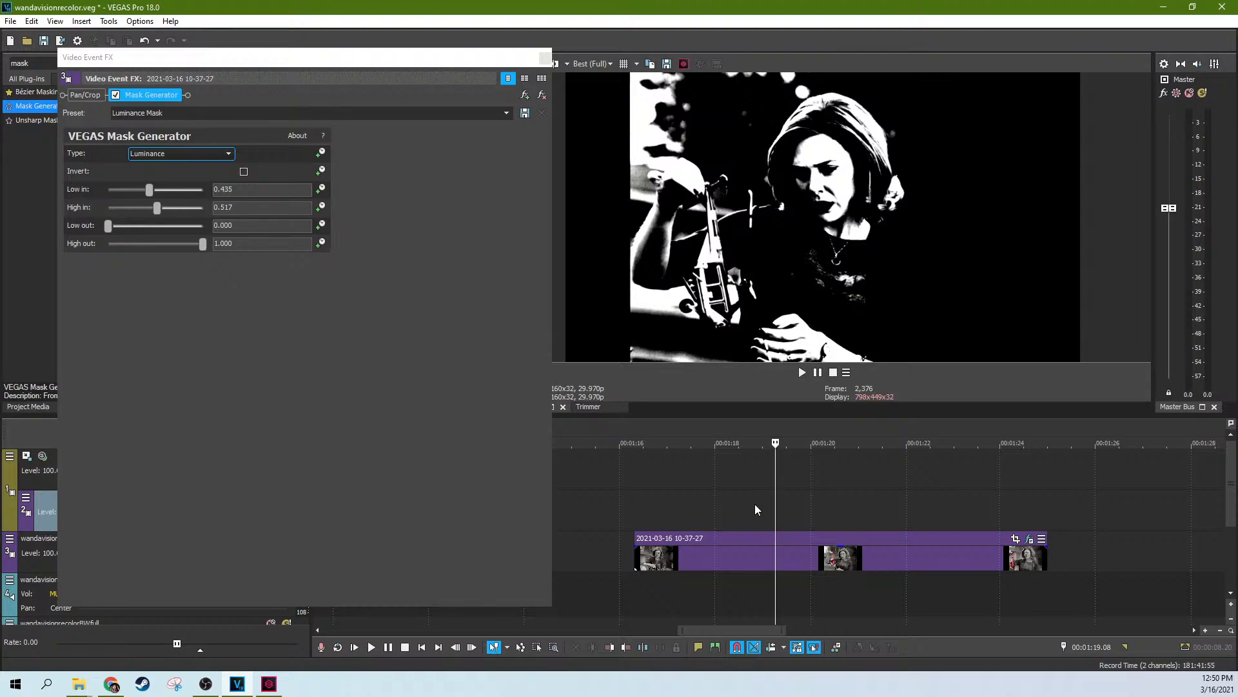
left_click(755, 504)
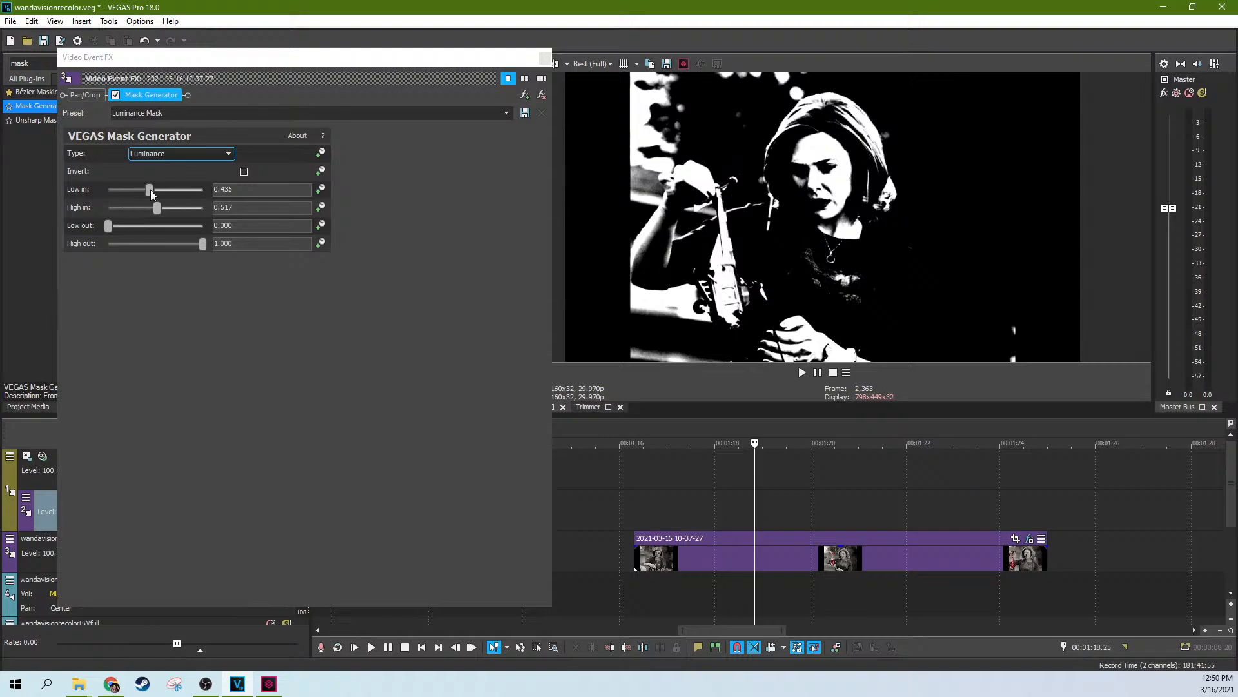
mouse_move(149, 189)
left_mouse_down()
mouse_move(133, 192)
mouse_move(154, 196)
left_mouse_up()
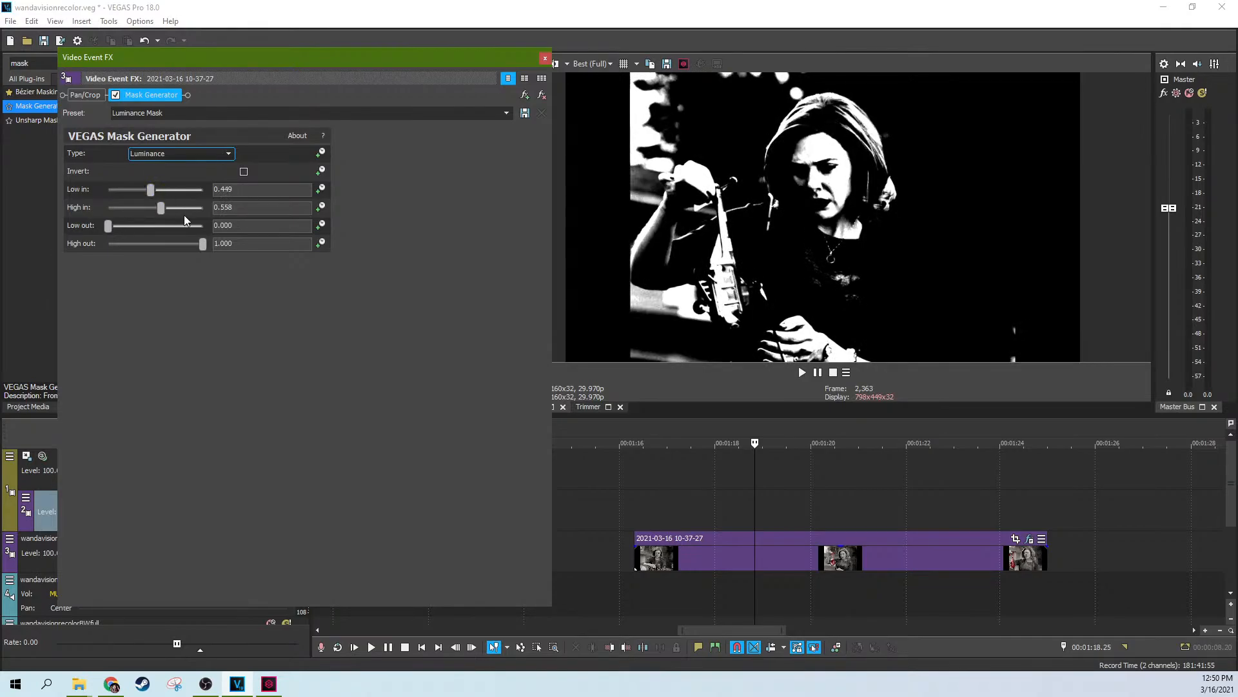
left_click(545, 58)
Add a Circle Bézier mask to the clip, centre it on the helicopter and stretch it vertically to enclose the toy
left_click(57, 94)
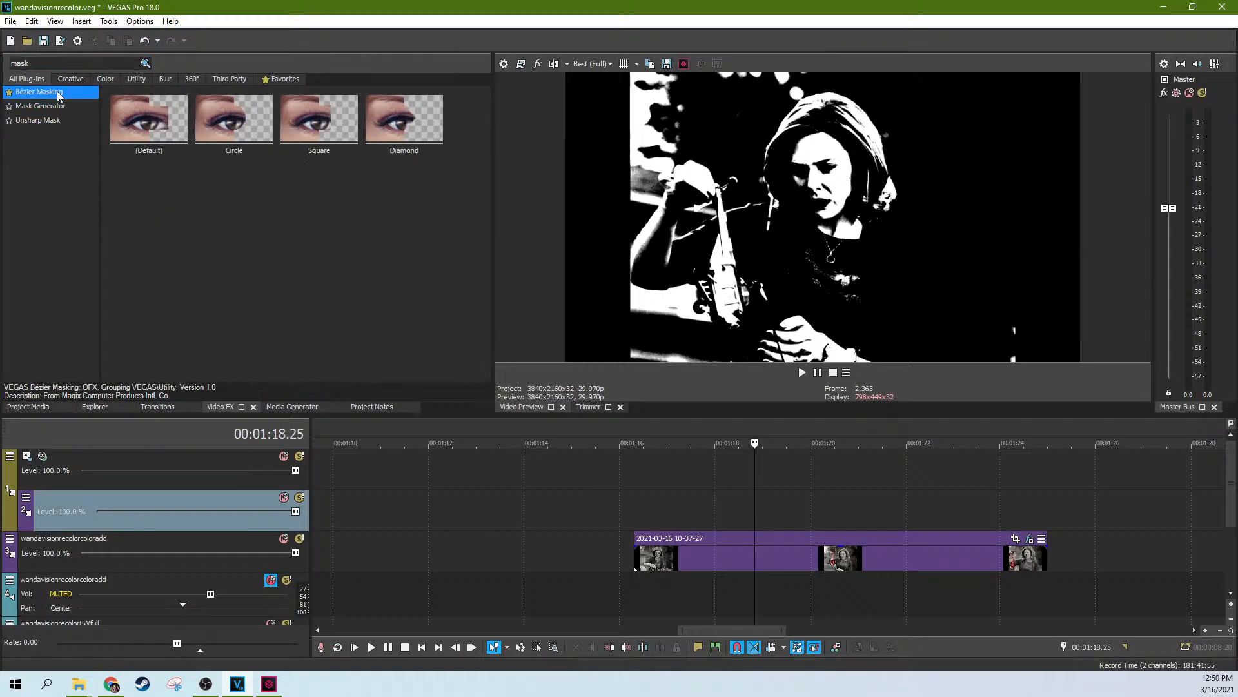
left_click_drag(234, 119, 807, 560)
left_click_drag(787, 235, 695, 264)
left_click_drag(715, 188, 714, 122)
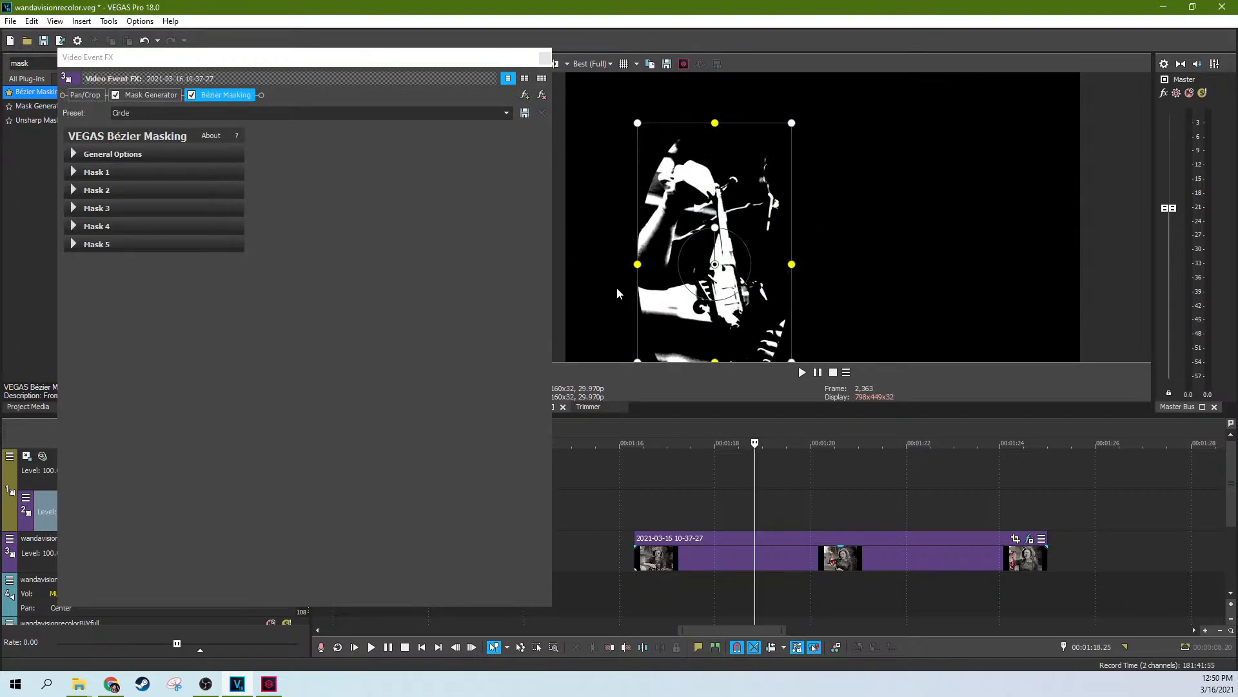
Try the clip's luminance mask with low in at 0.333 and high in at 0.490, testing the out levels and checking other frames
left_click(151, 95)
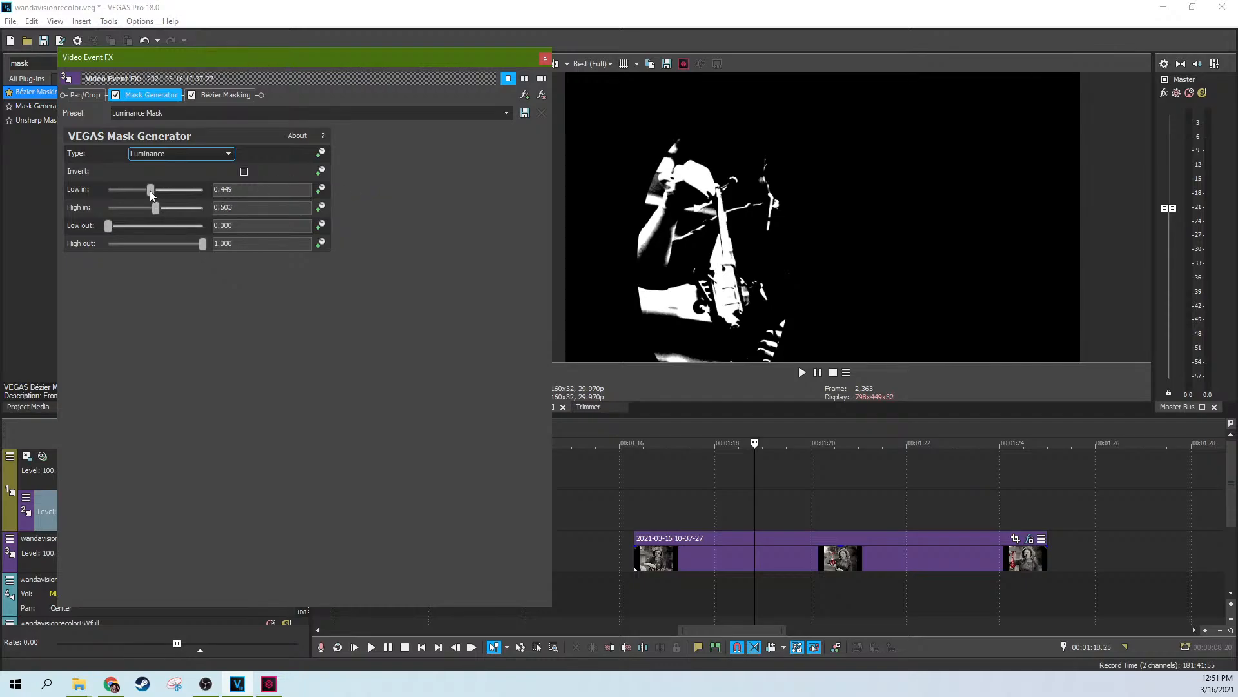
mouse_move(154, 192)
left_mouse_down()
mouse_move(130, 196)
mouse_move(152, 192)
mouse_move(137, 196)
mouse_move(148, 211)
mouse_move(129, 214)
mouse_move(155, 213)
mouse_move(141, 198)
left_mouse_up()
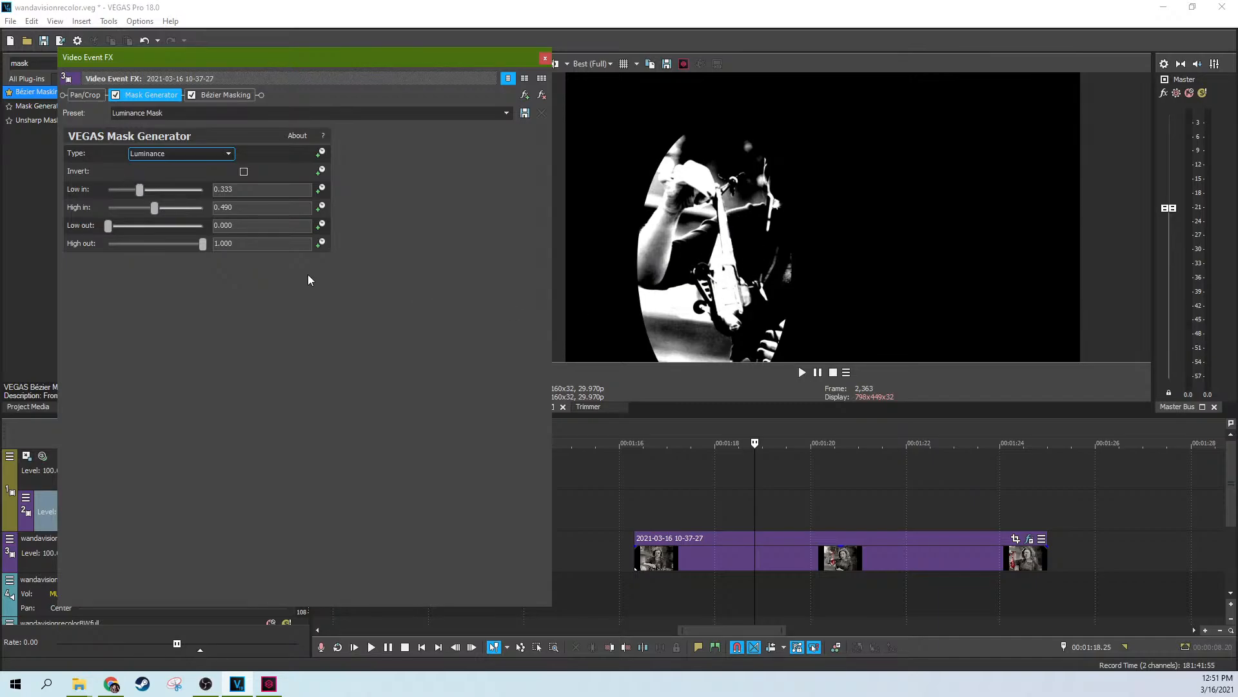
mouse_move(108, 227)
left_mouse_down()
mouse_move(129, 230)
mouse_move(102, 230)
left_mouse_up()
mouse_move(200, 249)
left_mouse_down()
mouse_move(126, 249)
mouse_move(220, 251)
left_mouse_up()
left_click(545, 58)
left_click(730, 550)
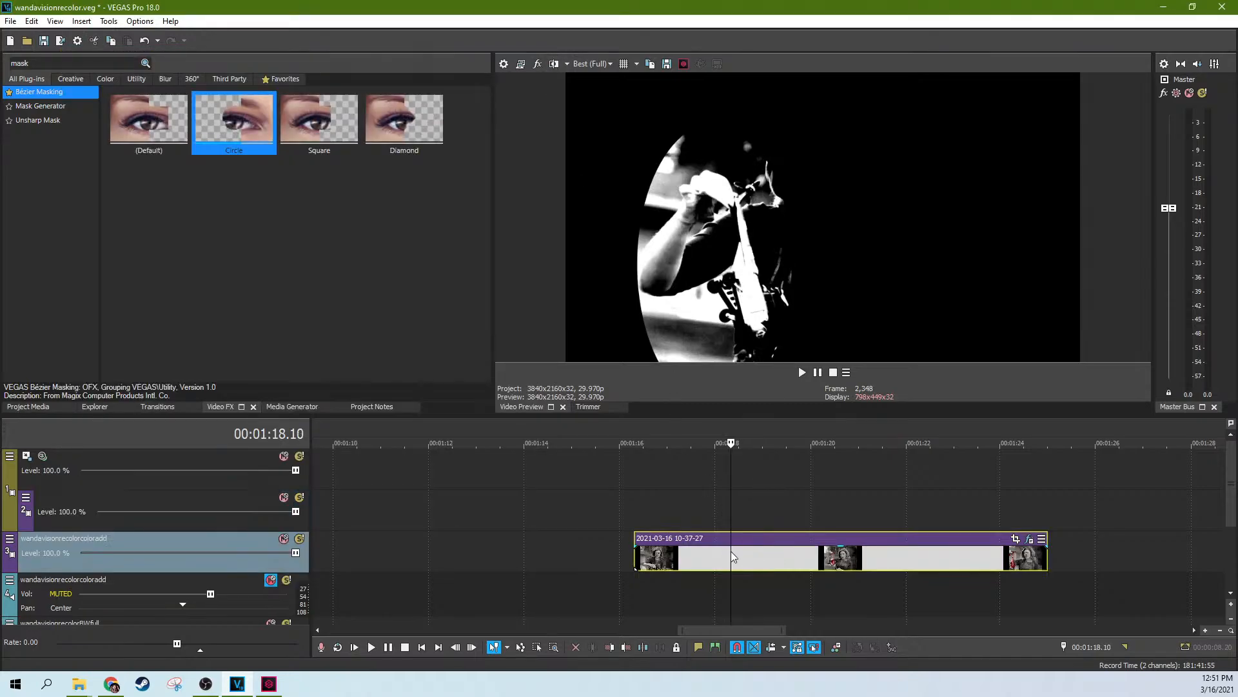
scroll(783, 556, "down", 3)
left_click(819, 568)
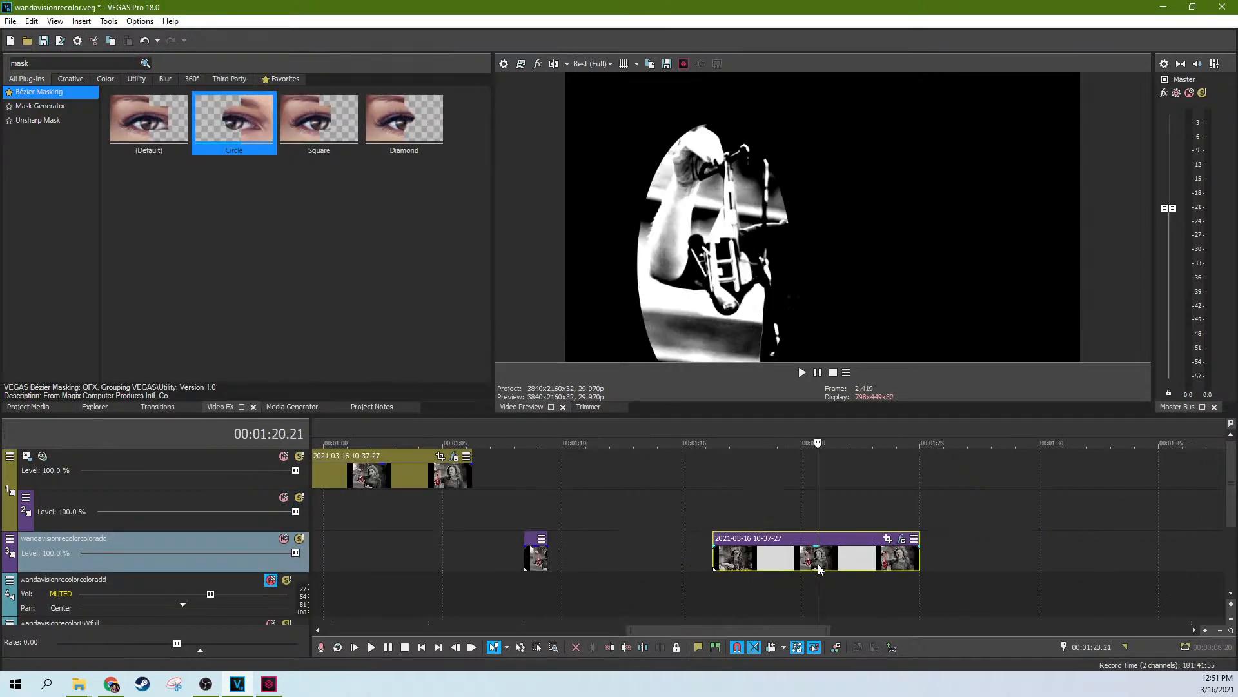
Remove the Mask Generator effect from the clip, keeping only its Bézier mask
left_click(901, 540)
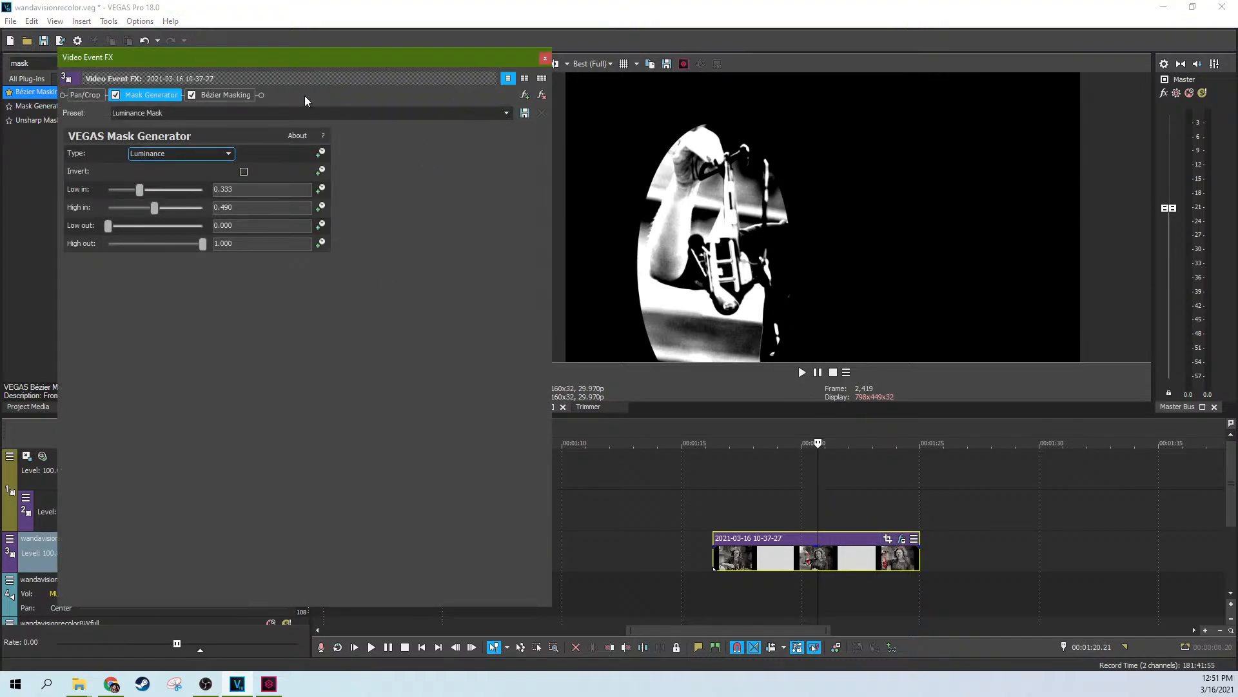
left_click(230, 94)
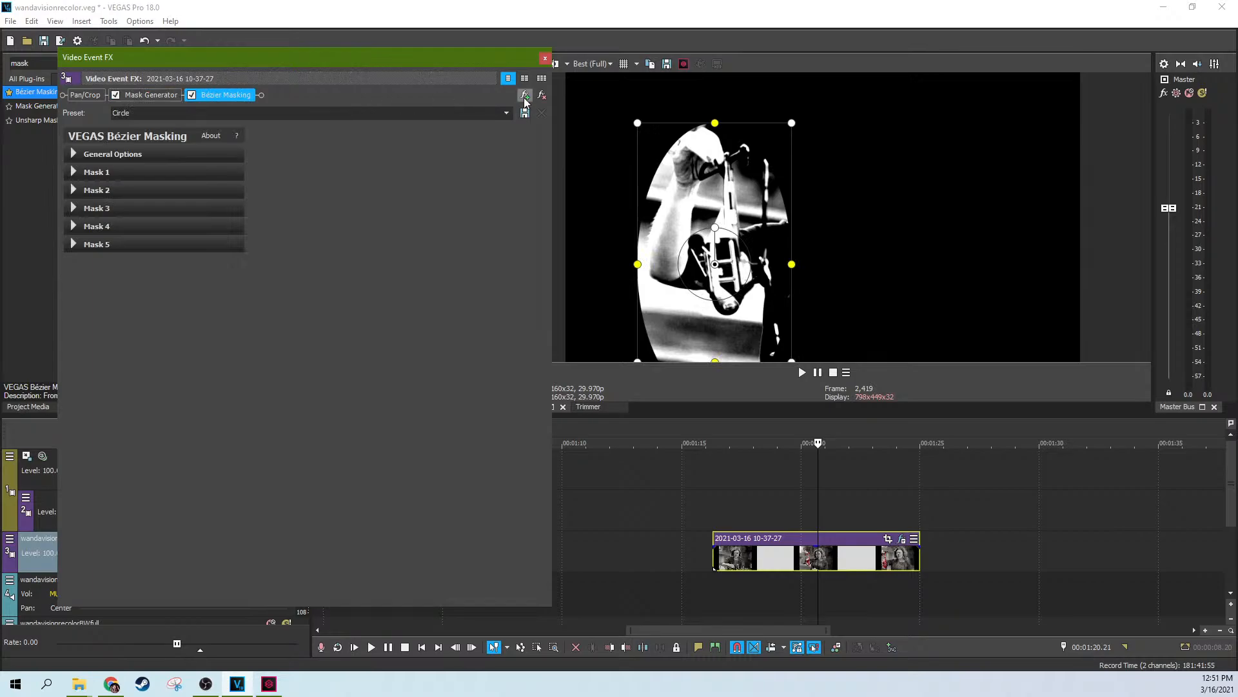
left_click(150, 94)
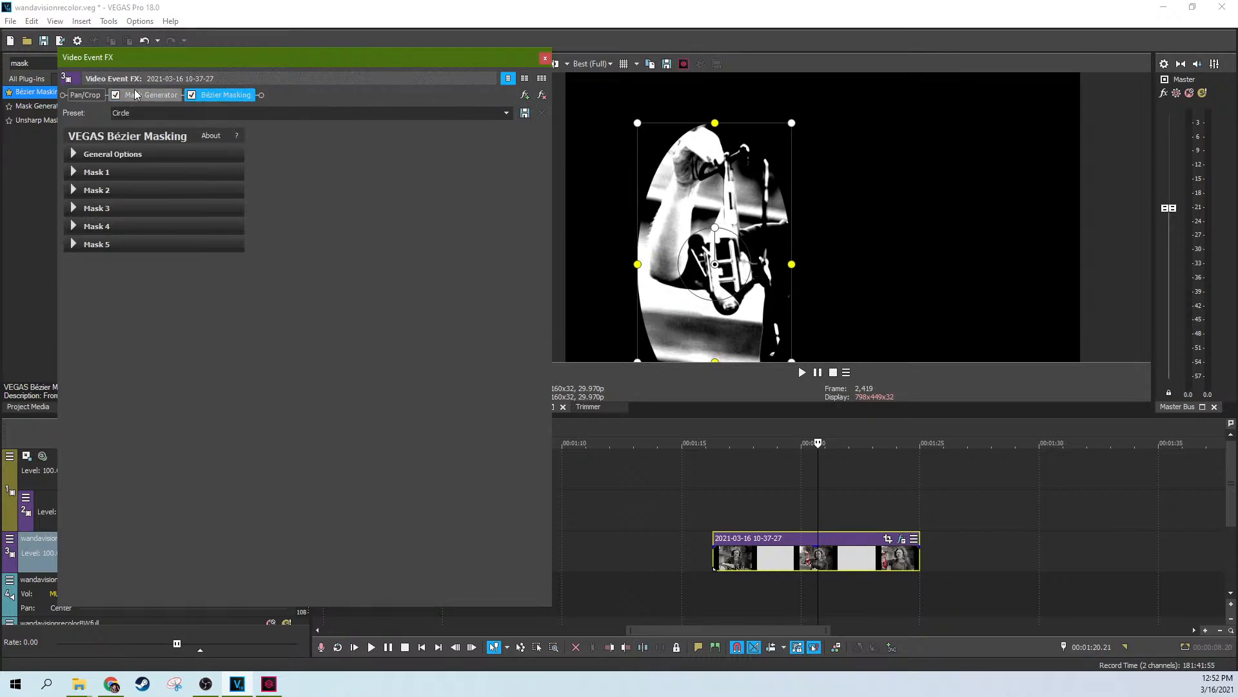
left_click(542, 94)
left_click(545, 58)
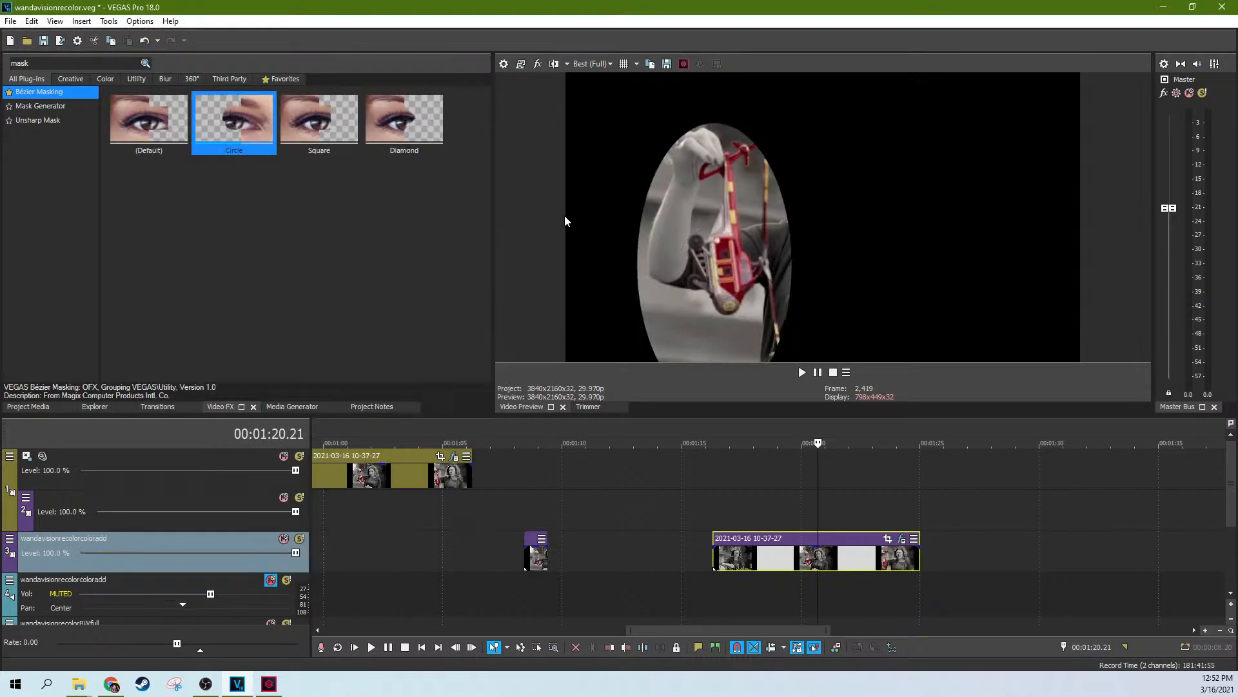
Move the Bézier-masked clip to the top track, aligned above the matching second-track clip, and preview the composite
scroll(400, 519, "down", 6)
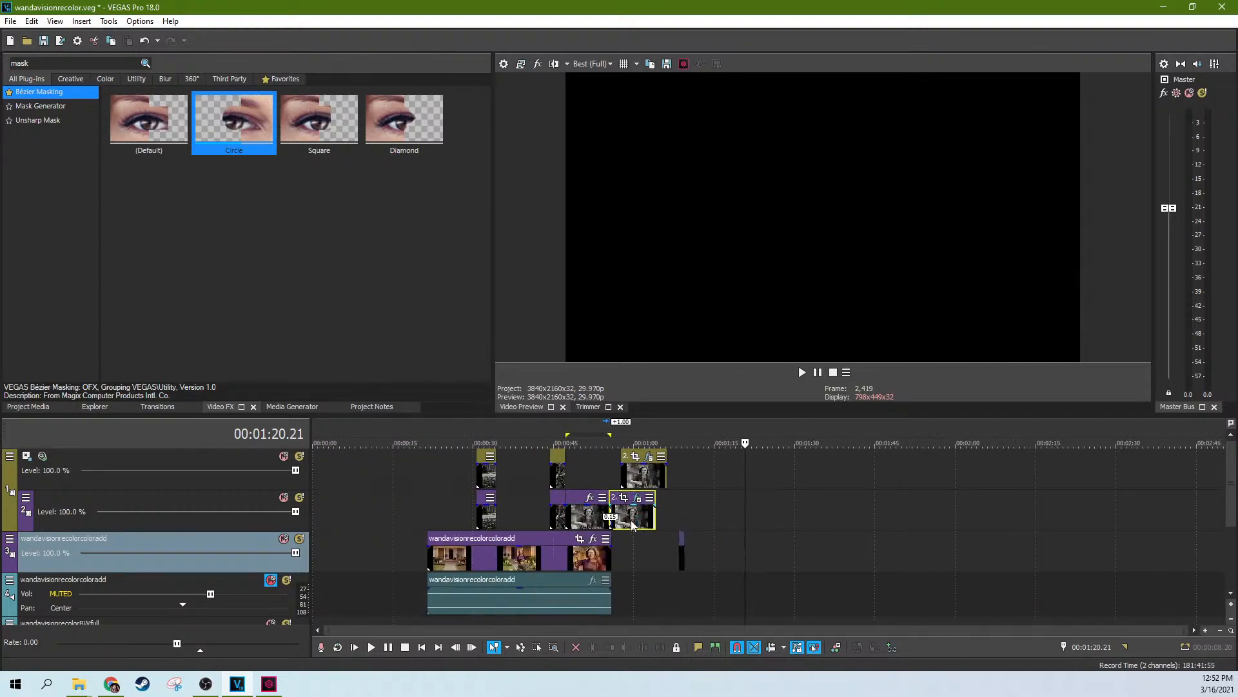
left_click_drag(632, 521, 586, 478)
left_click(598, 483)
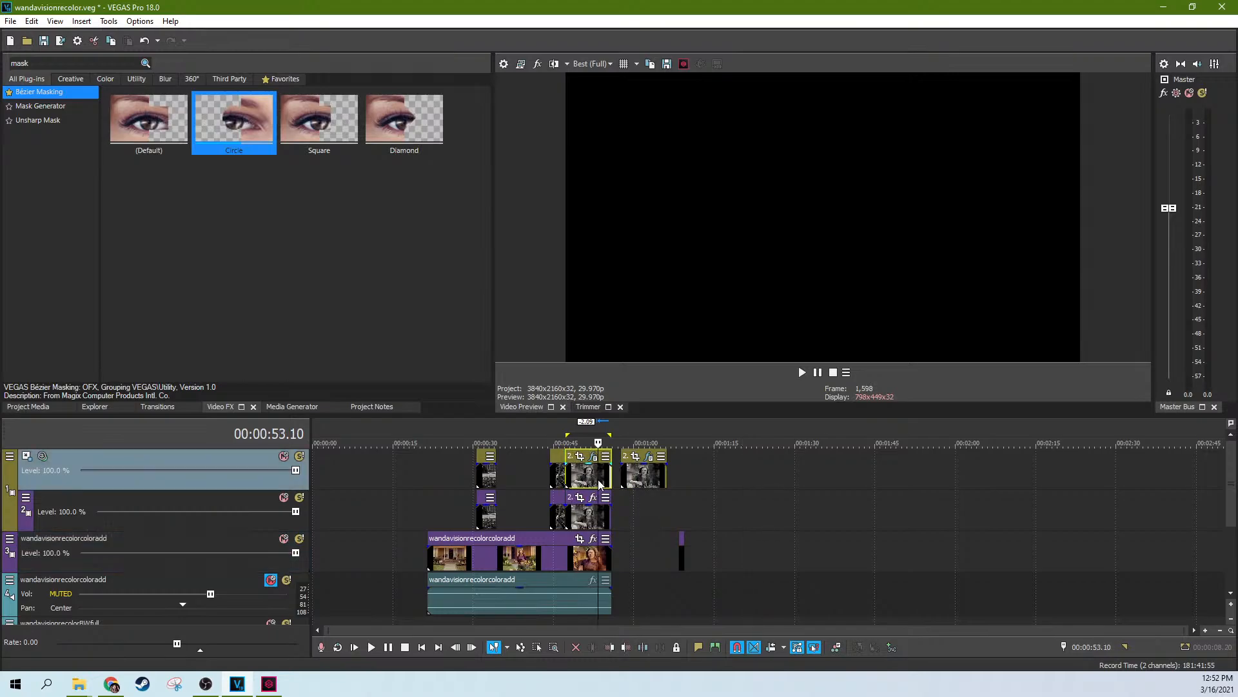
scroll(600, 483, "up", 4)
left_click(824, 481)
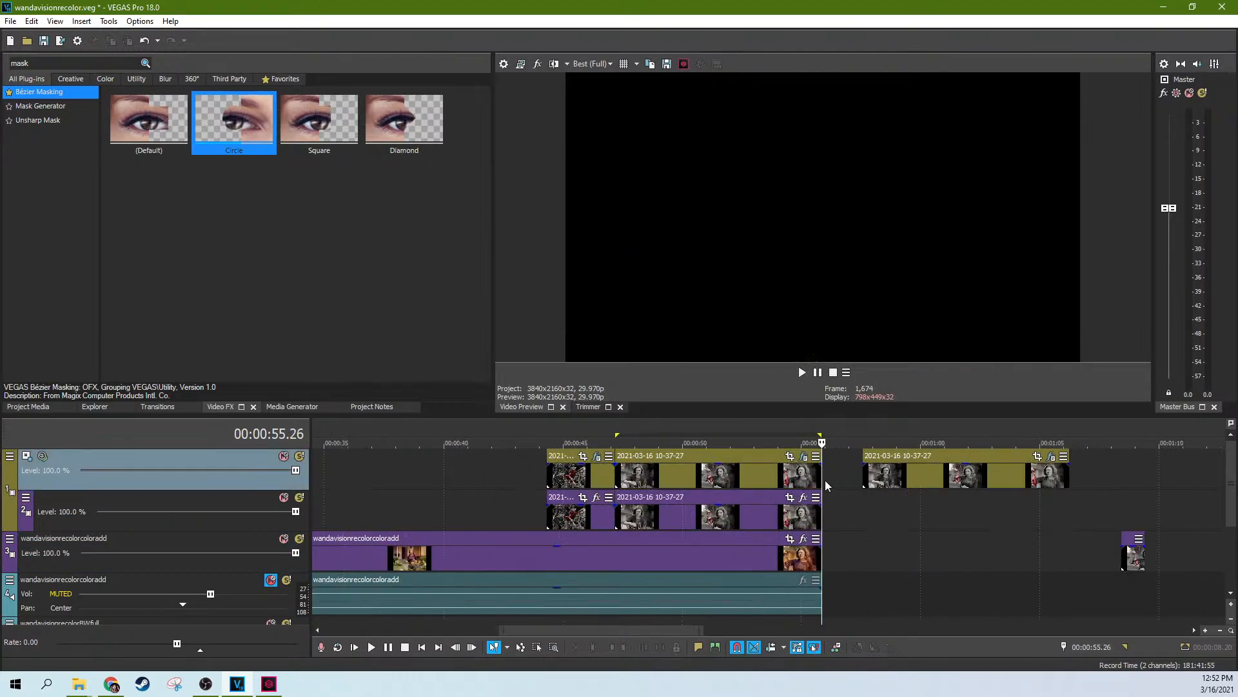
scroll(826, 481, "up", 3)
left_click(673, 467)
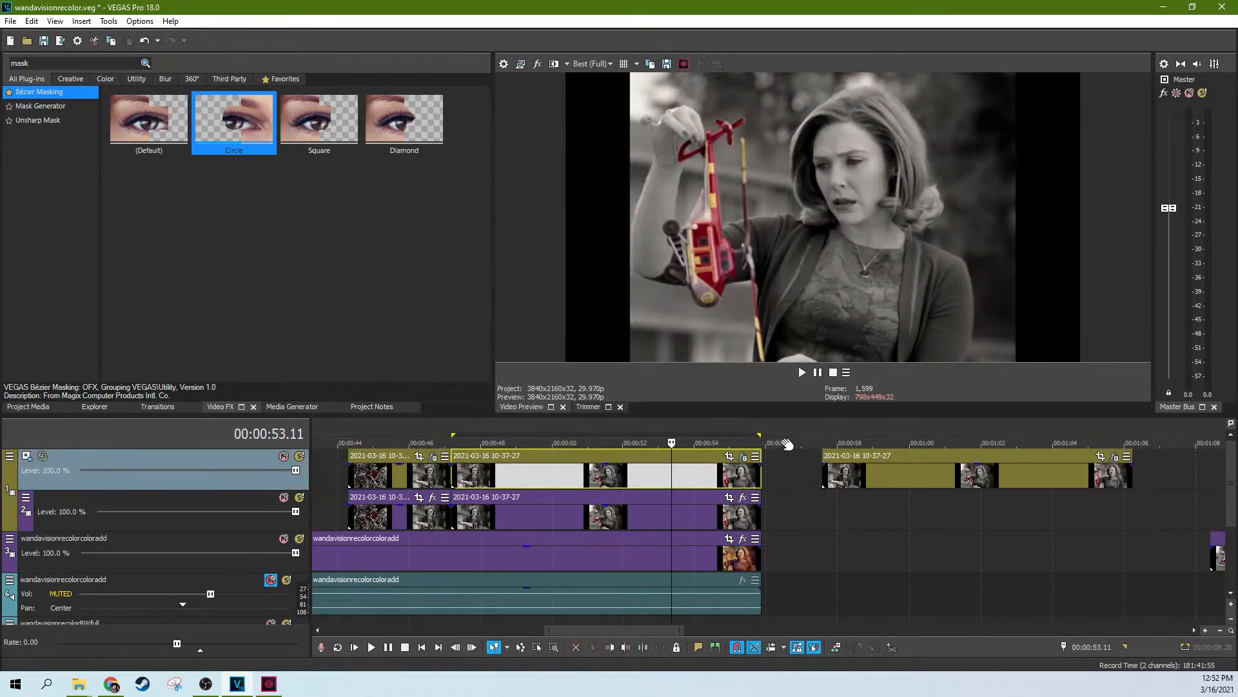
left_click(805, 374)
left_click(818, 374)
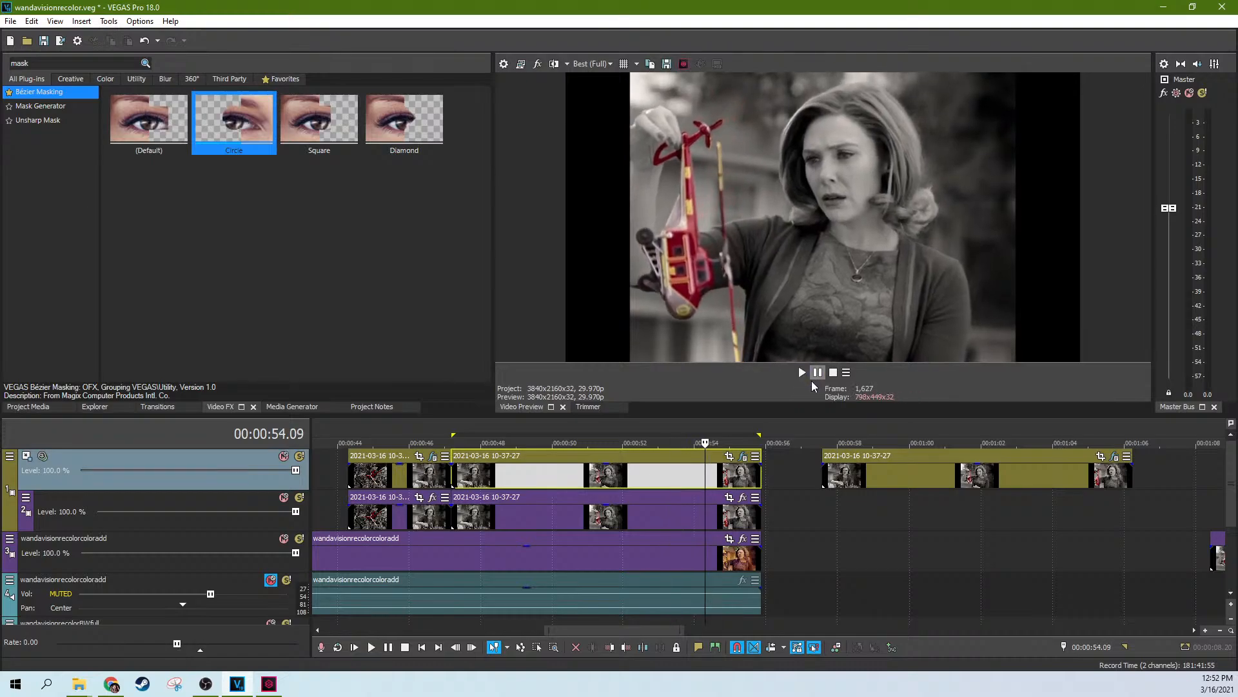
Set the second-track clip's opacity to 0% and check the masked clip over the colour footage by playback and at several frames
left_click(599, 516)
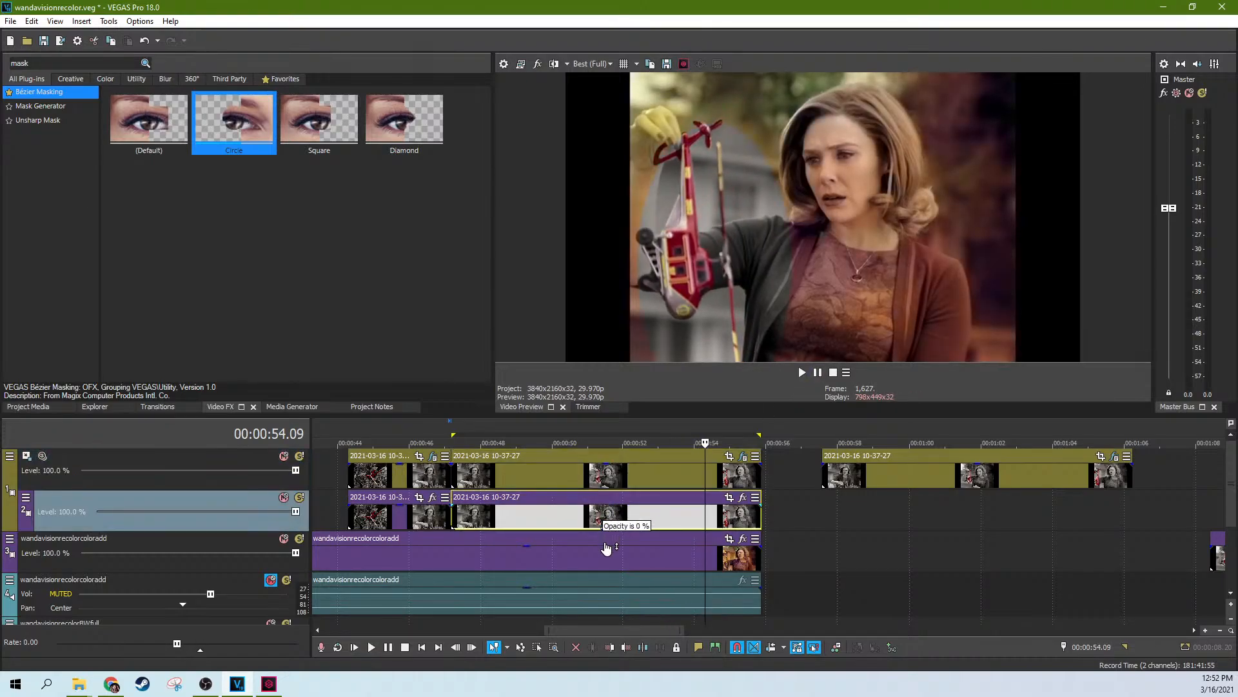
left_click(468, 474)
left_click(801, 373)
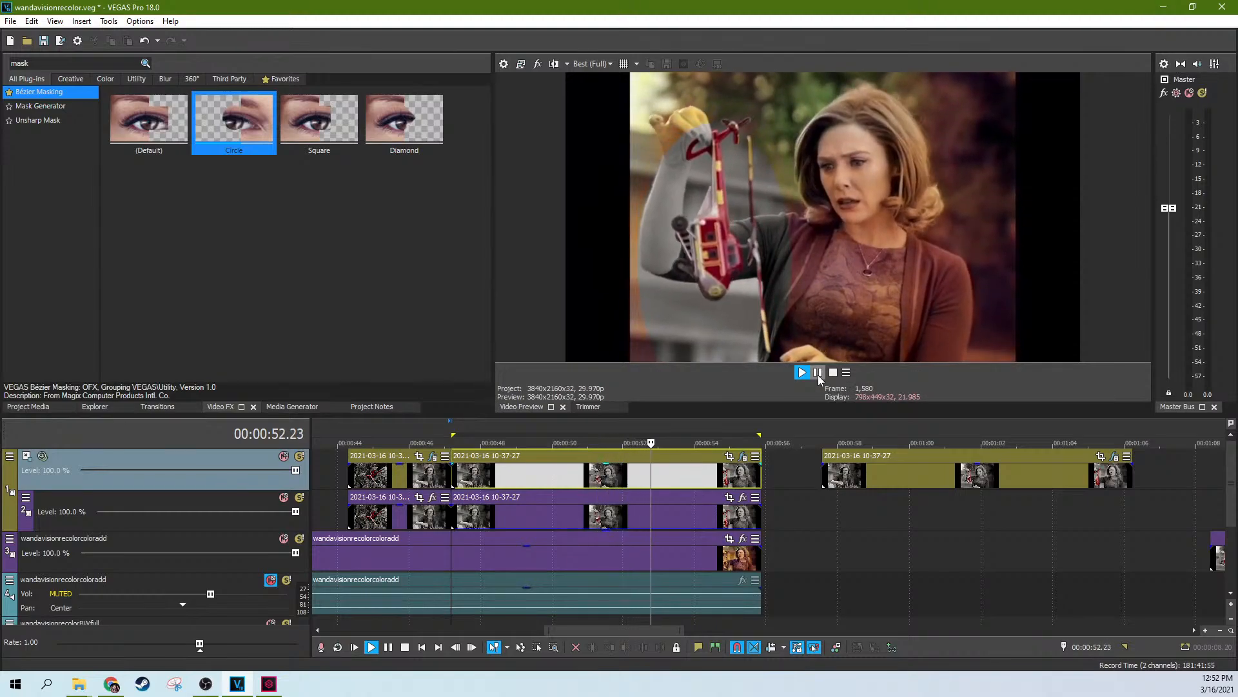
left_click(818, 373)
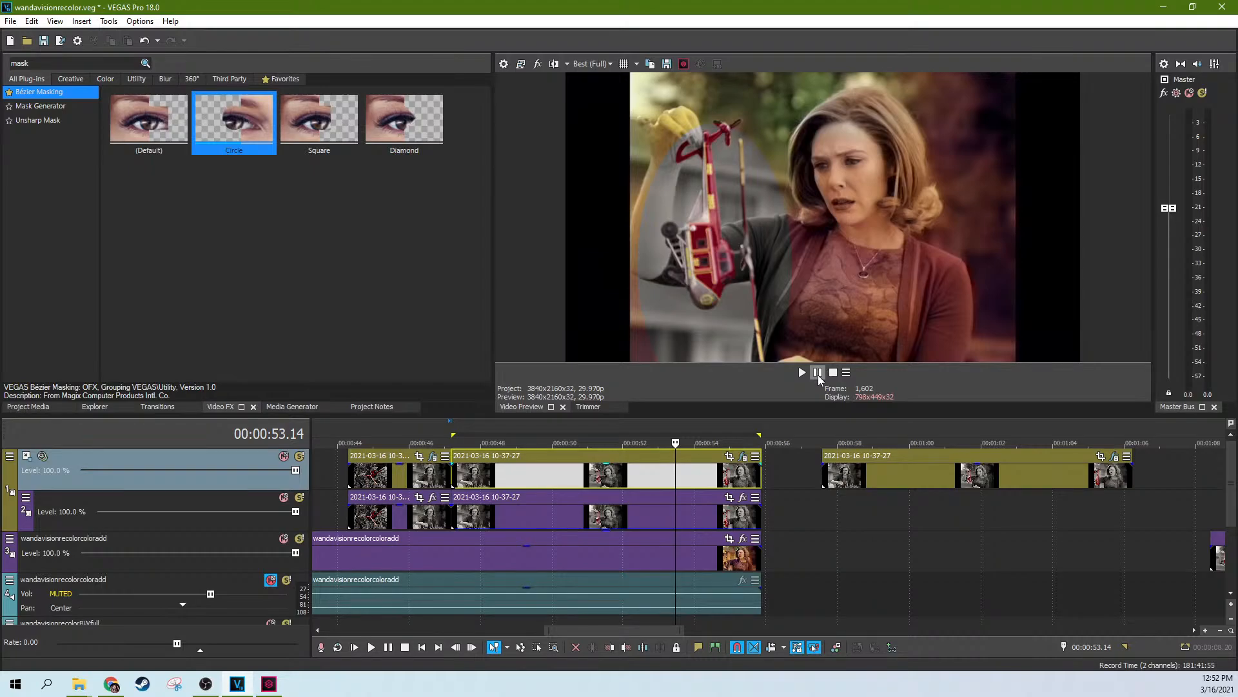
left_click(529, 495)
left_click(523, 476)
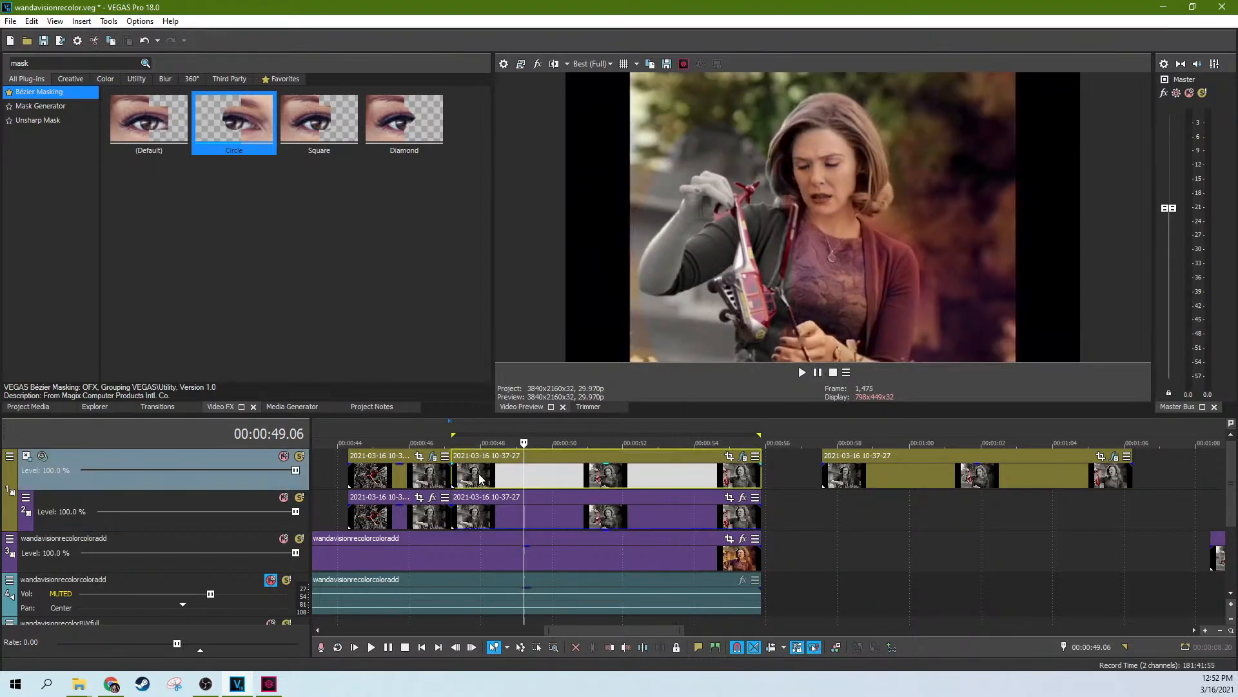
left_click(478, 479)
left_click(544, 481)
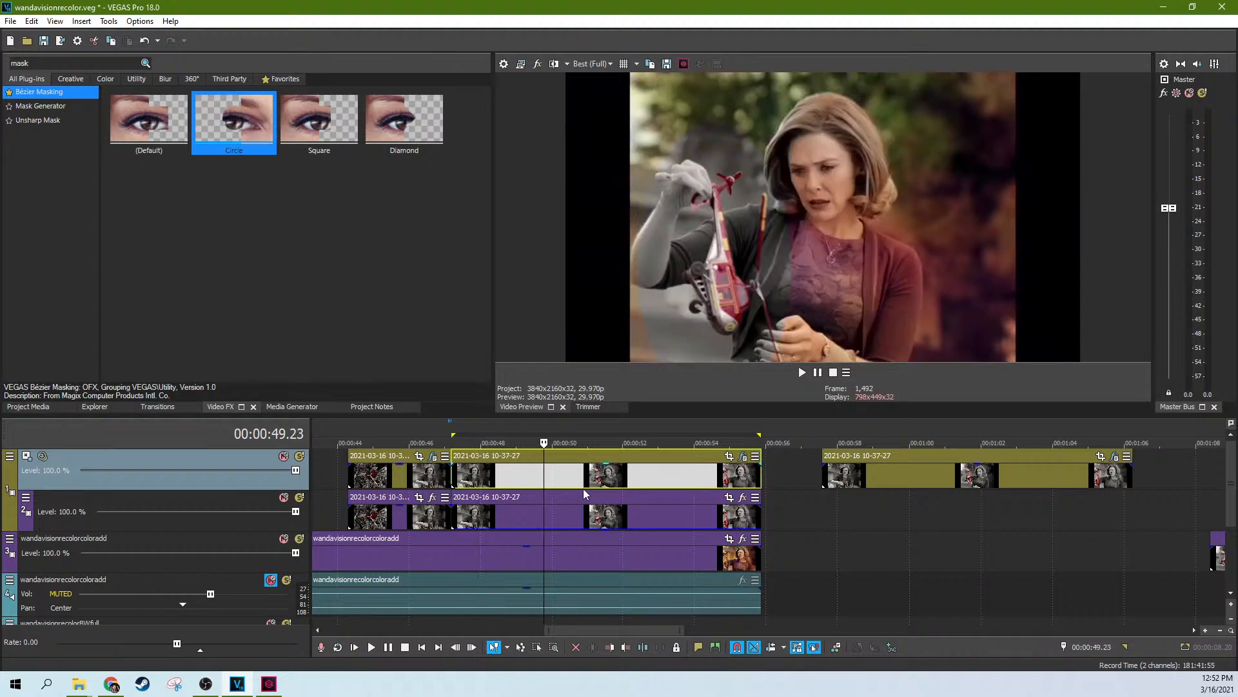
Park the circle-masked clip farther along the top track and put the keyframed, colour-corrected clip back above the matching second-track clip
left_click_drag(586, 489, 398, 466)
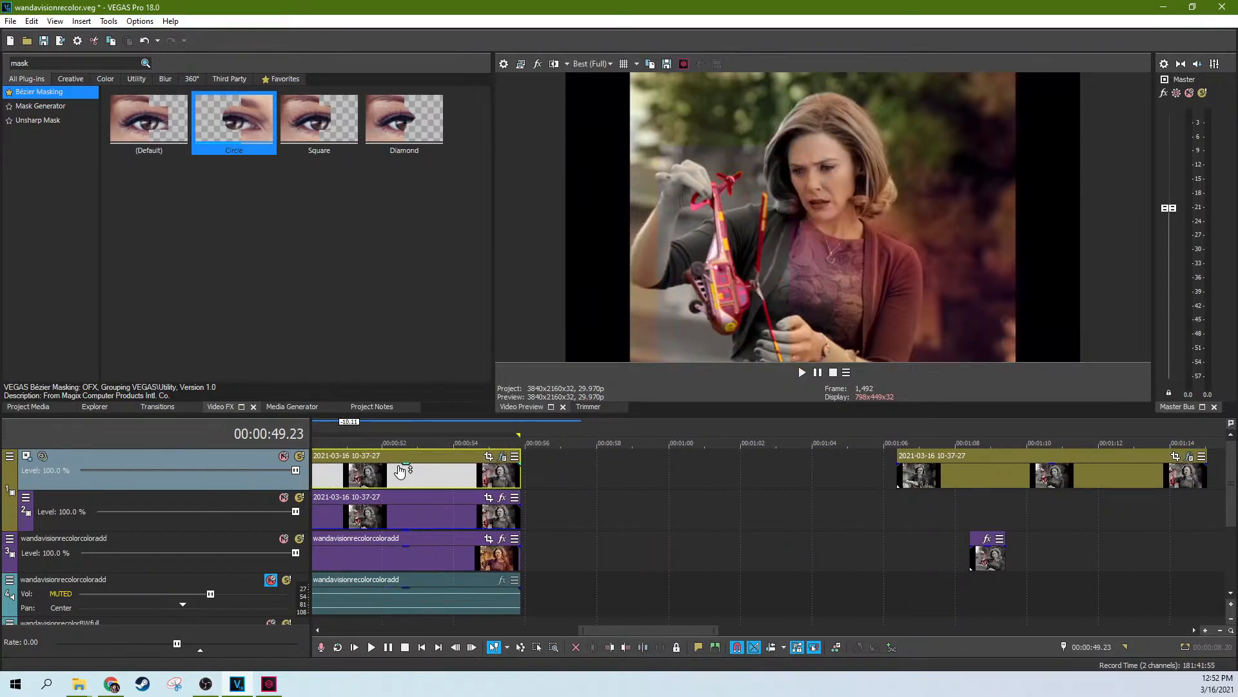
scroll(420, 470, "down", 5)
left_click(751, 478)
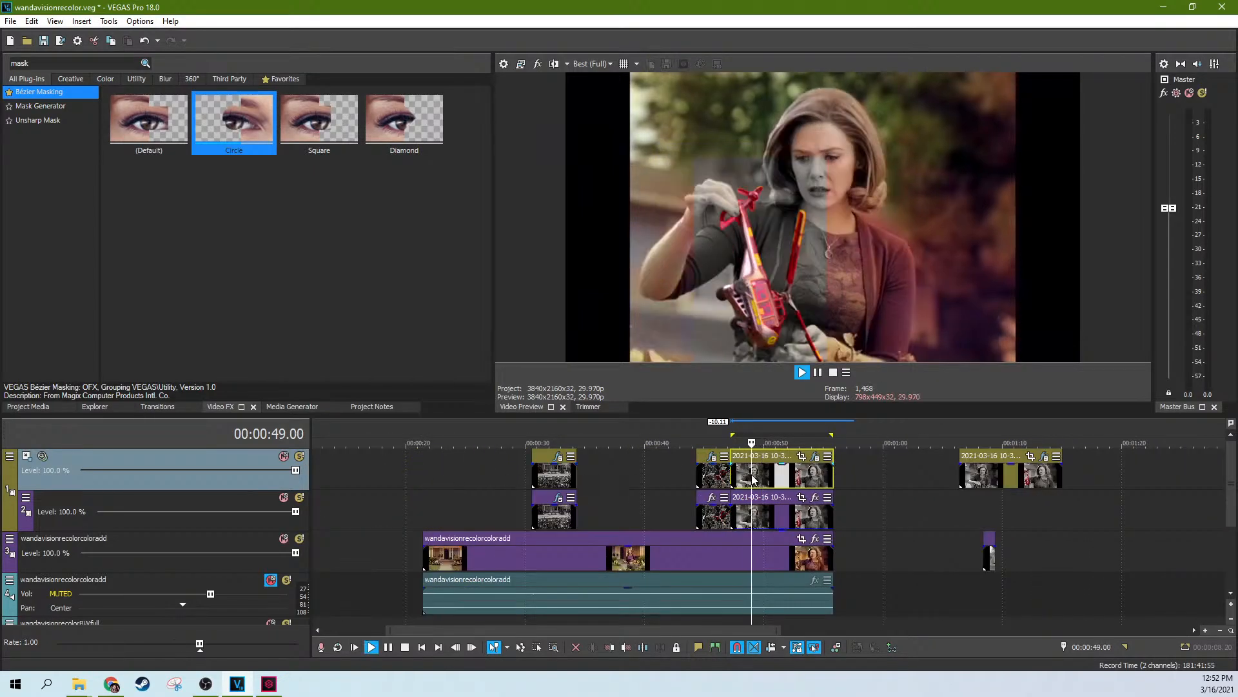
scroll(751, 477, "up", 5)
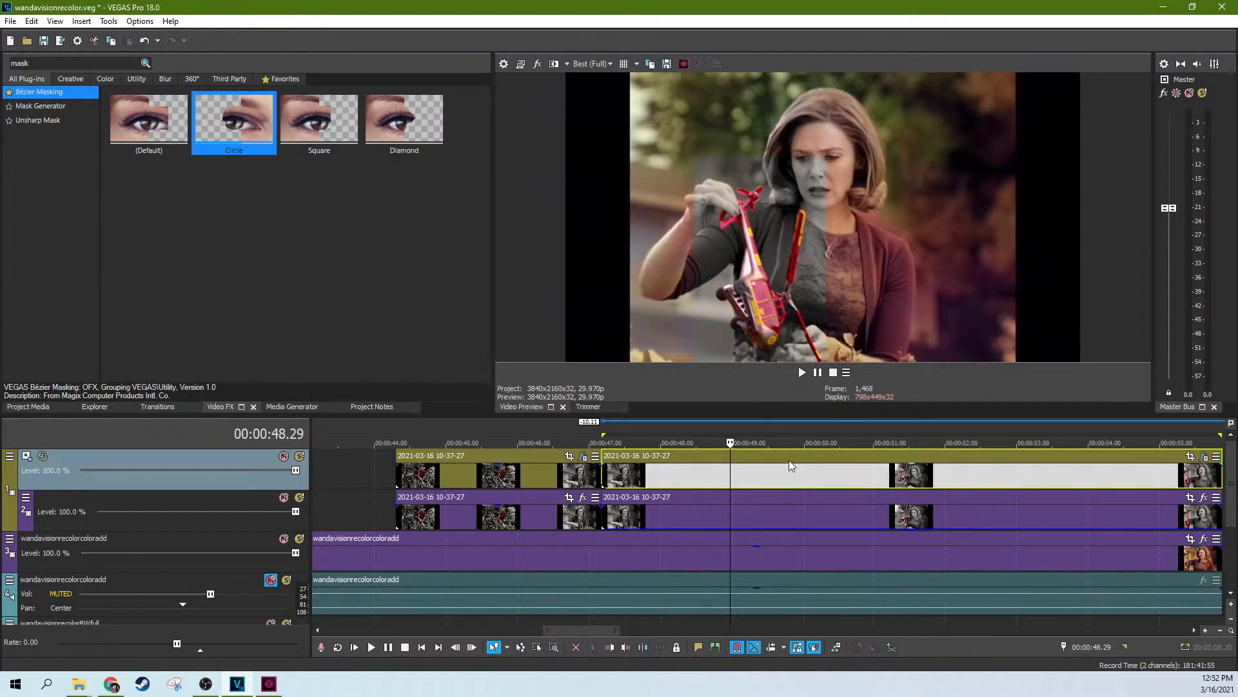
scroll(791, 478, "up", 2)
scroll(791, 478, "down", 2)
scroll(906, 493, "down", 2)
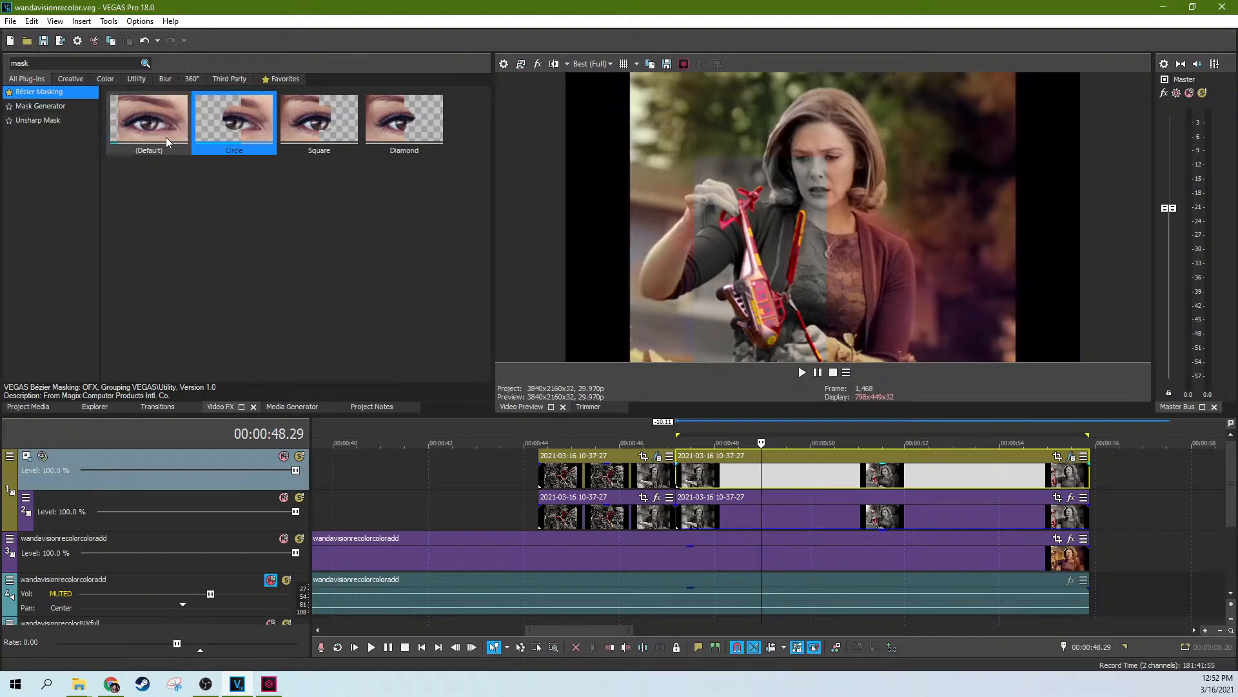
Add a Mask Generator with the Blue Channel Mask preset to the top-track clip and test raising low in to 0.170 and beyond
left_click(48, 107)
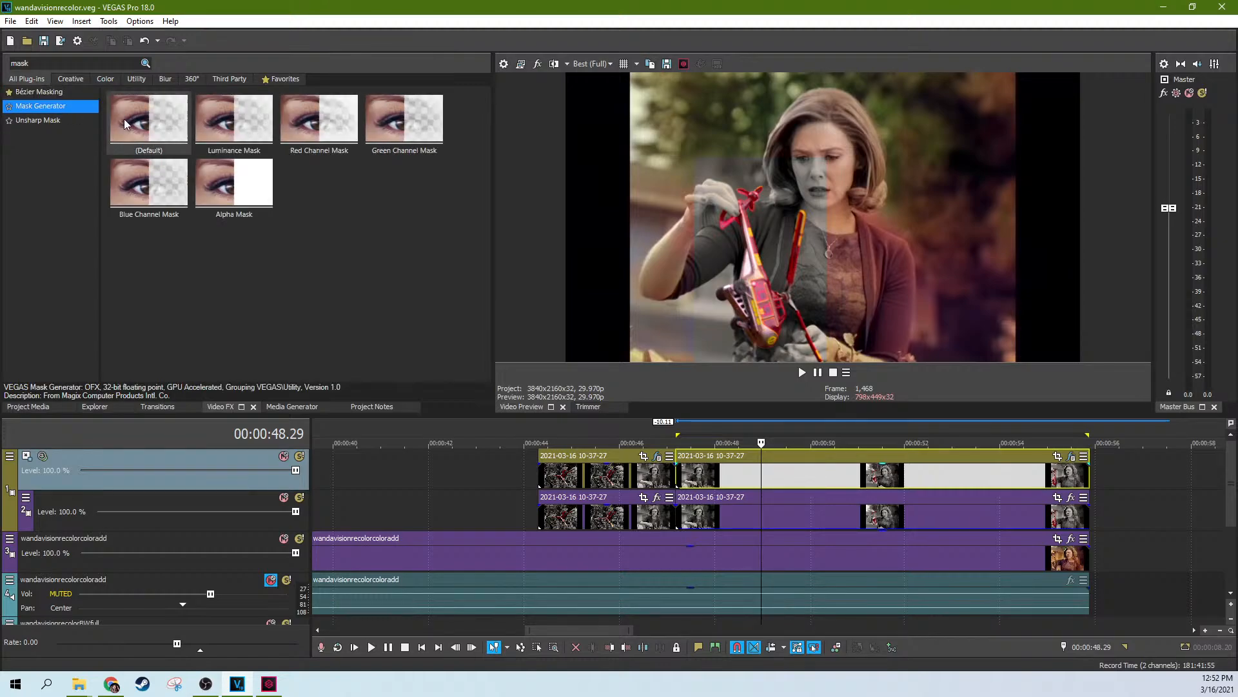
left_click_drag(148, 187, 777, 481)
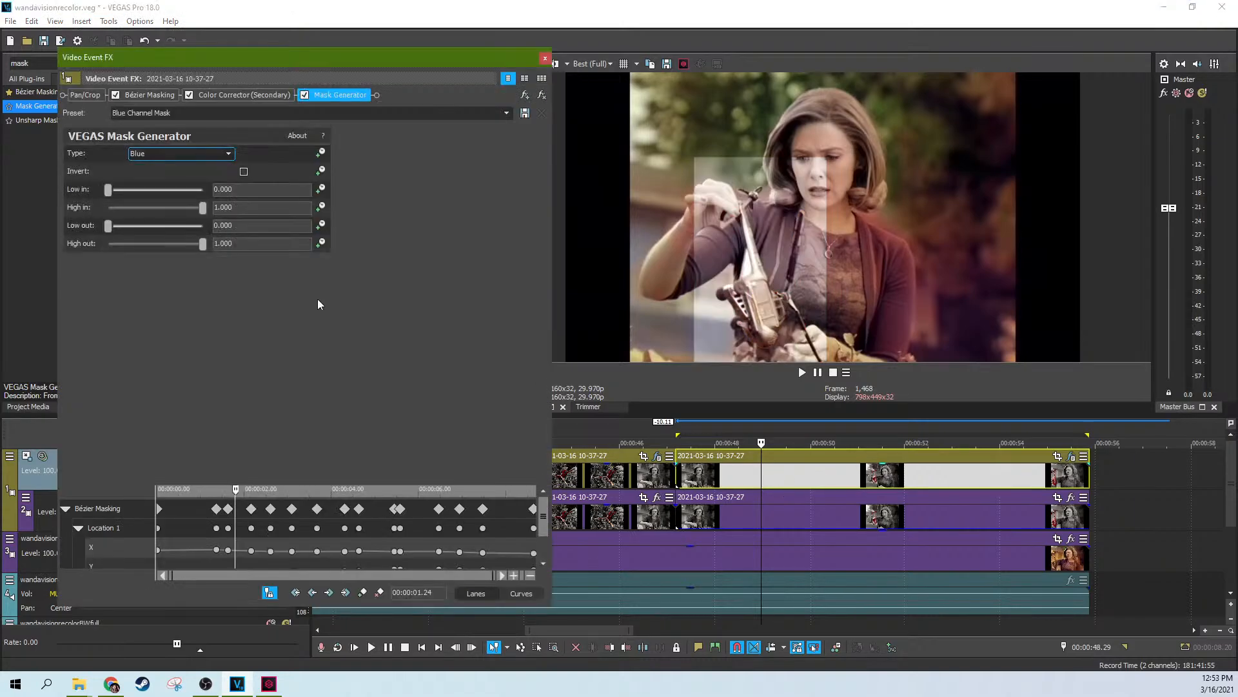
left_click_drag(112, 197, 243, 210)
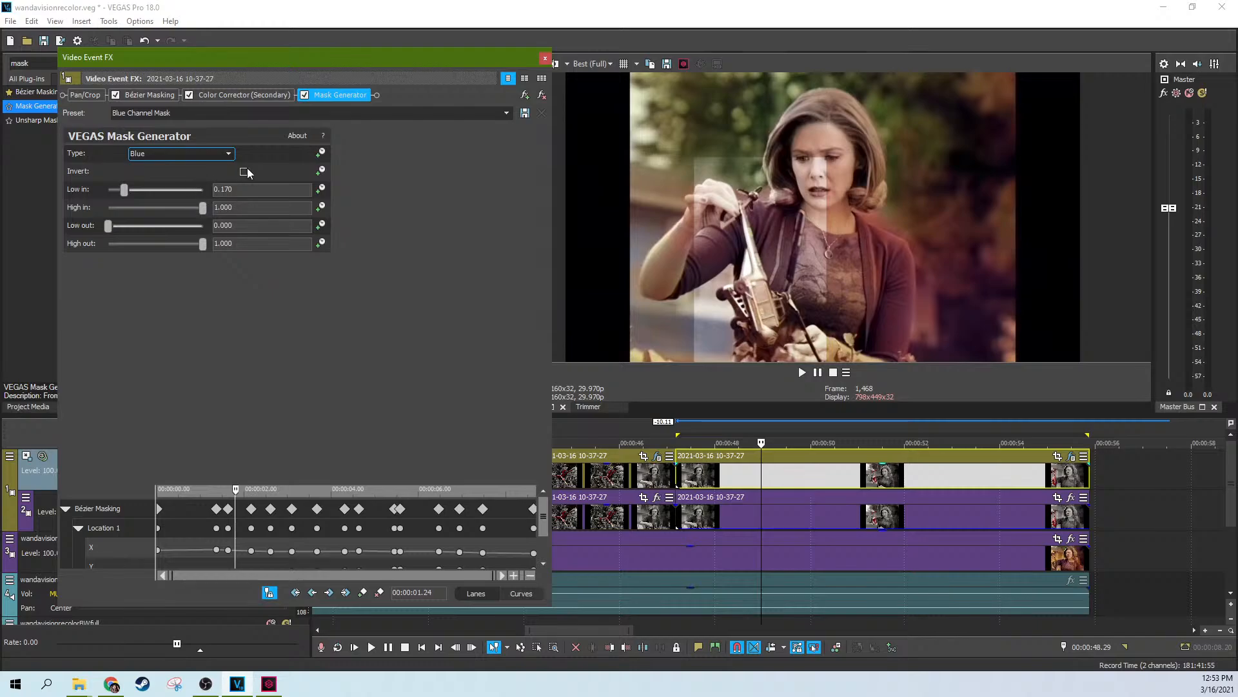
mouse_move(126, 193)
left_mouse_down()
mouse_move(94, 191)
mouse_move(146, 189)
left_mouse_up()
Switch the mask type to Red and set low in to 0.497
left_click(182, 155)
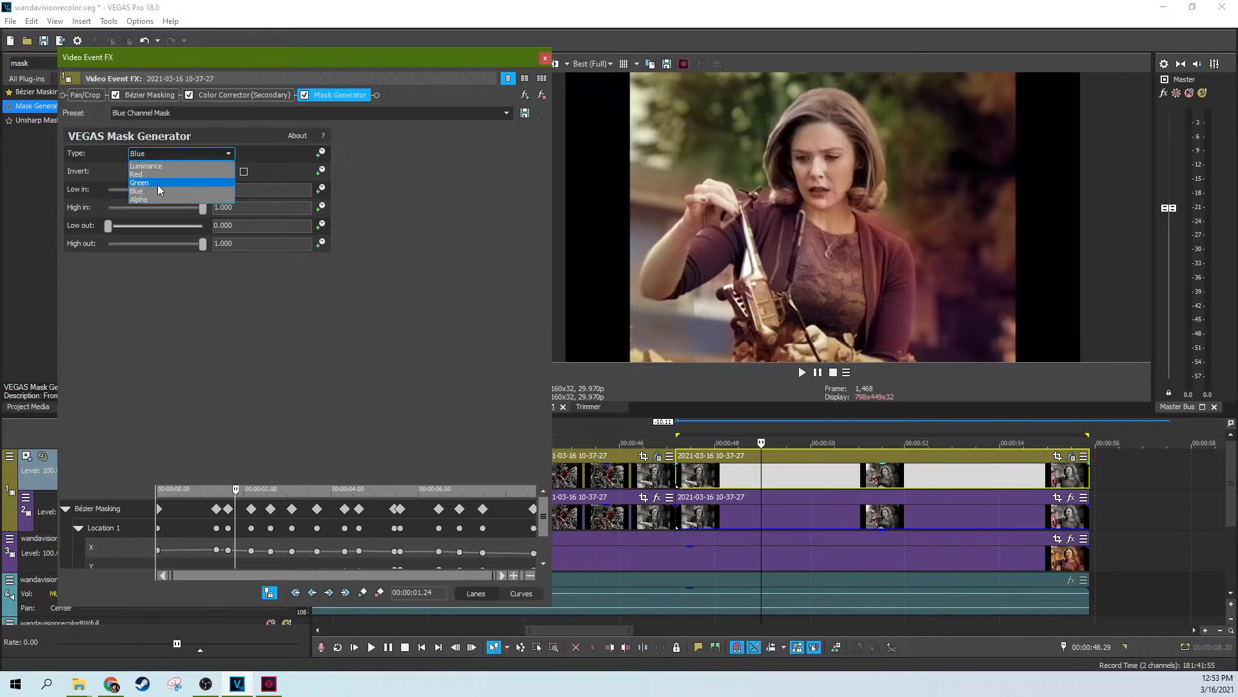
left_click(156, 175)
left_click_drag(142, 204, 213, 216)
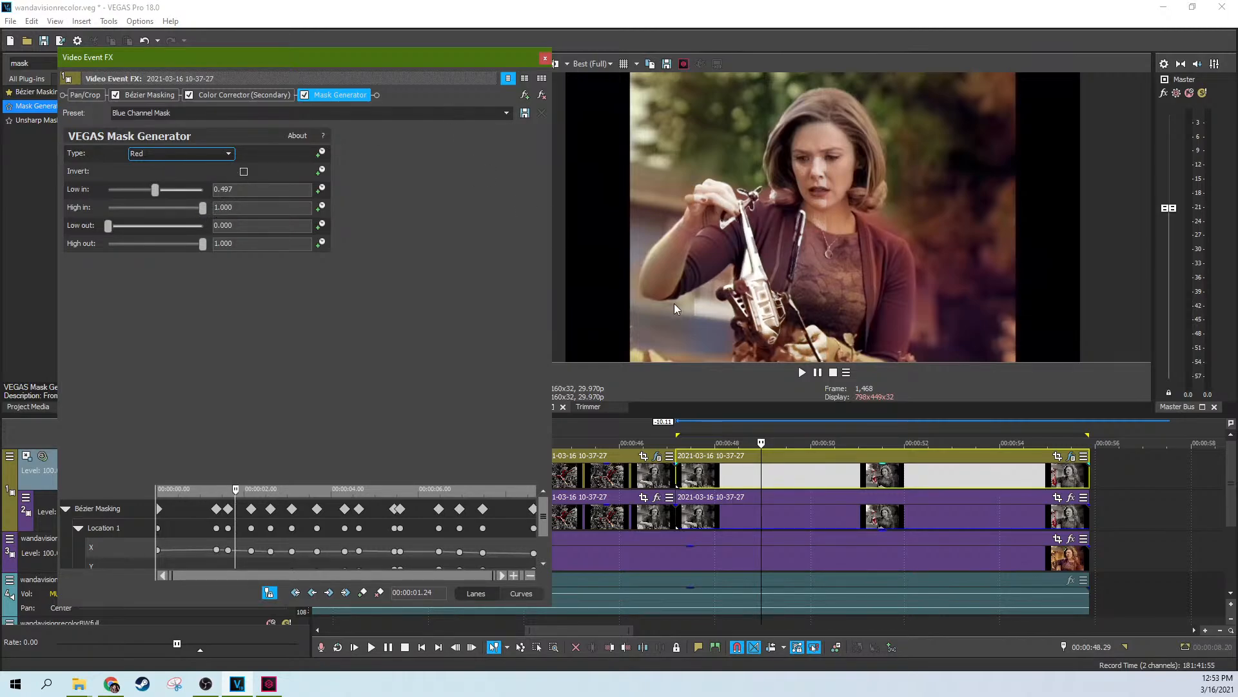
Restore the second-track clip to full opacity and check the red-channel-masked helicopter over the black-and-white shot at several frames
left_click(883, 520)
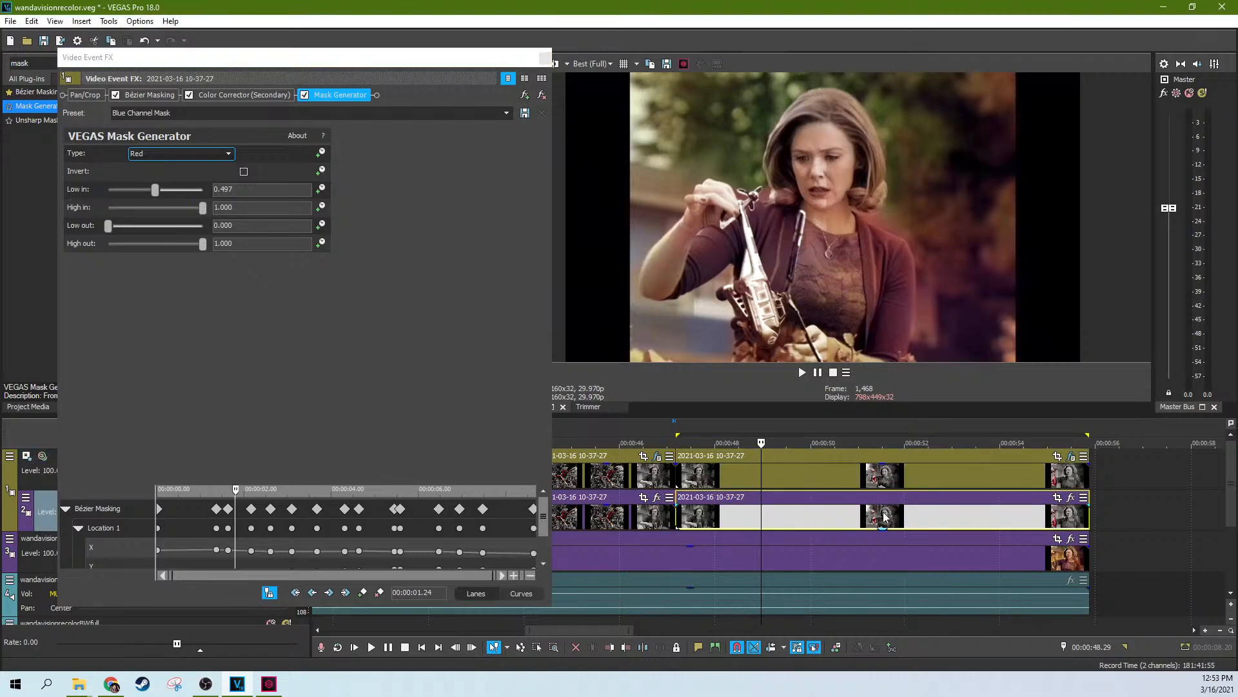
left_click_drag(885, 521, 884, 470)
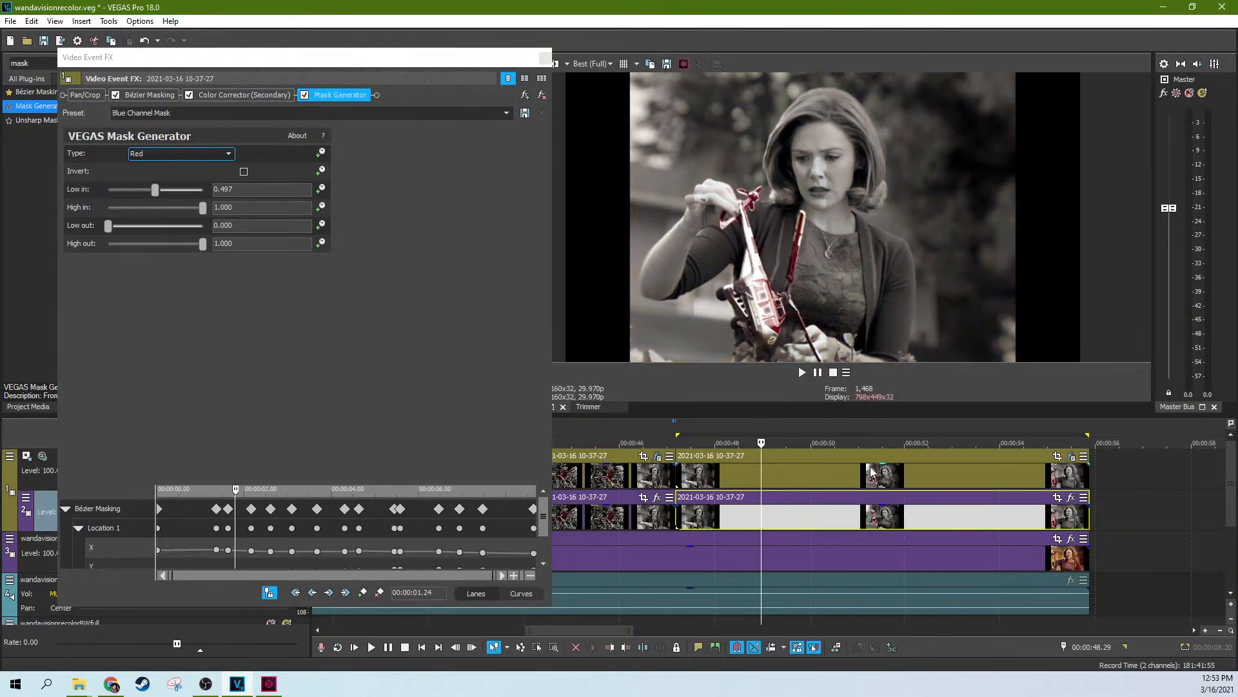
left_click(850, 478)
scroll(816, 480, "down", 2)
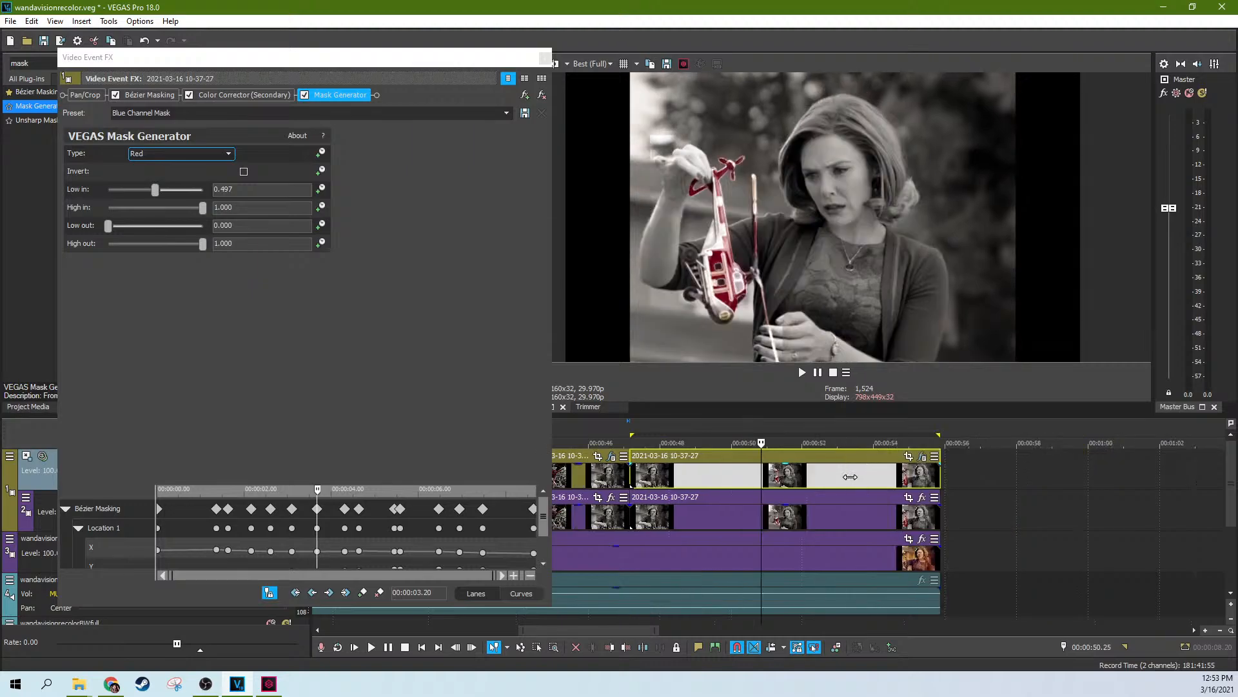
left_click(737, 477)
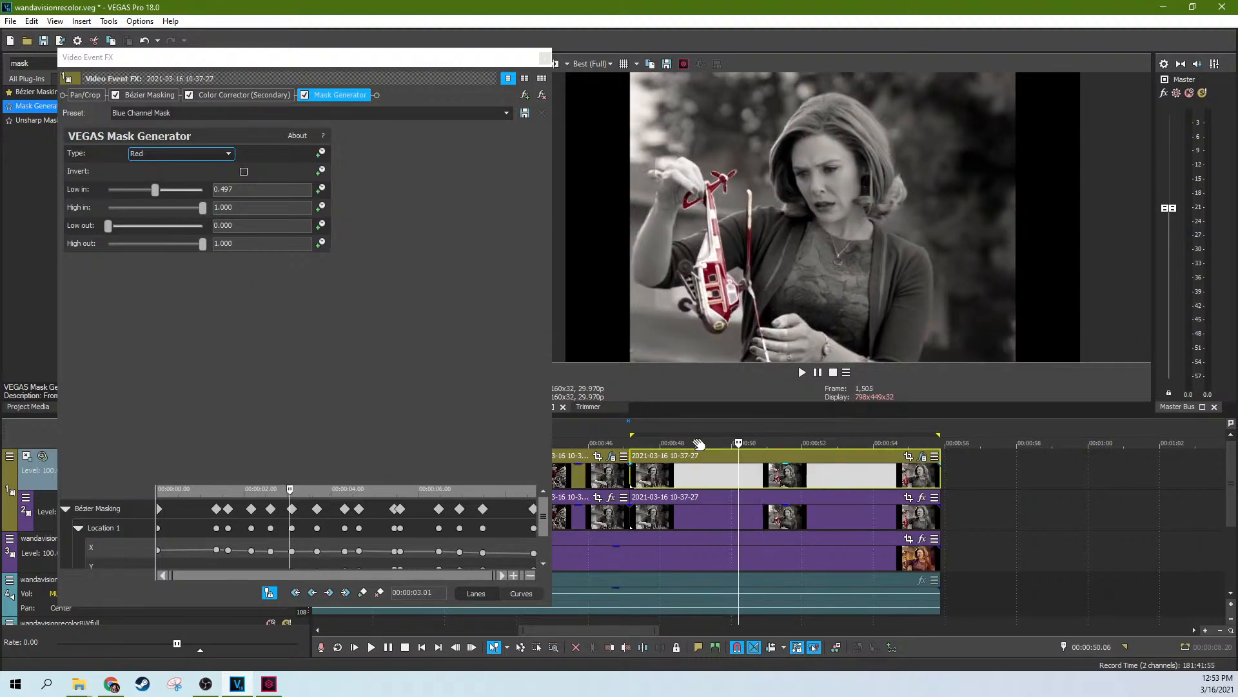
left_click_drag(794, 513, 788, 468)
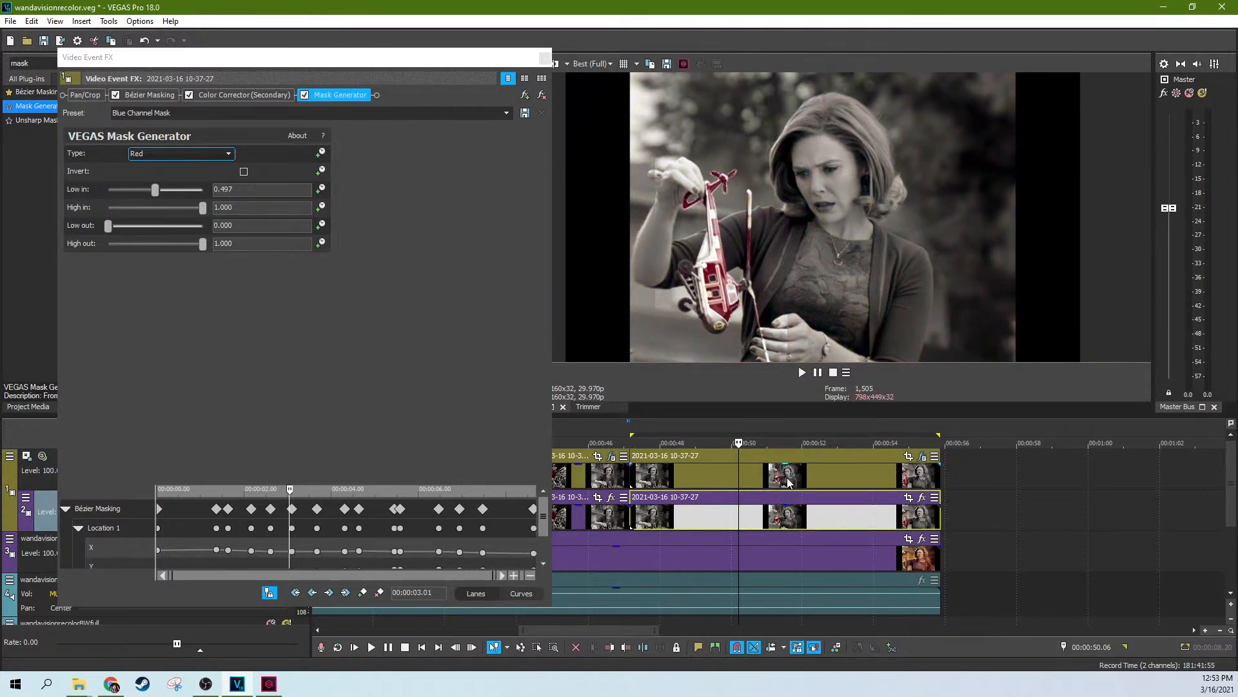
left_click(788, 478)
left_click(813, 476)
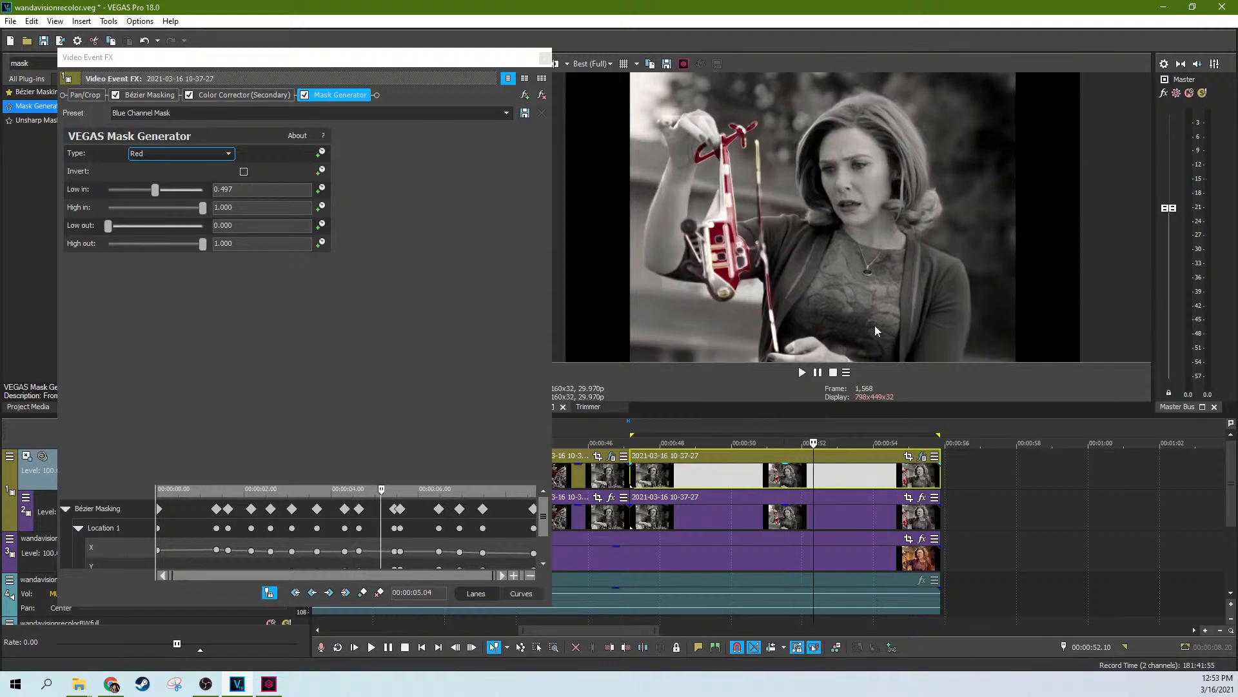
Shift the second-track clip 4 seconds 12 frames later to view it alone, return it to its original position and check a frame
left_click_drag(813, 516, 981, 509)
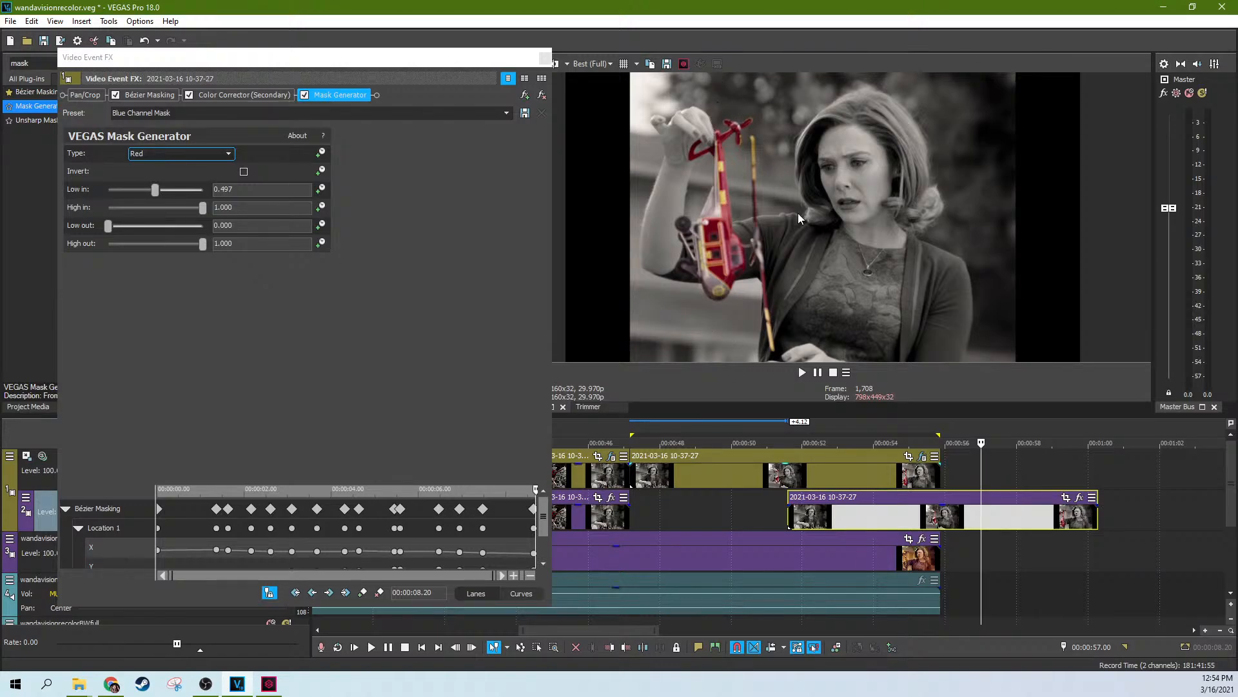
left_click_drag(919, 516, 763, 526)
left_click(778, 523)
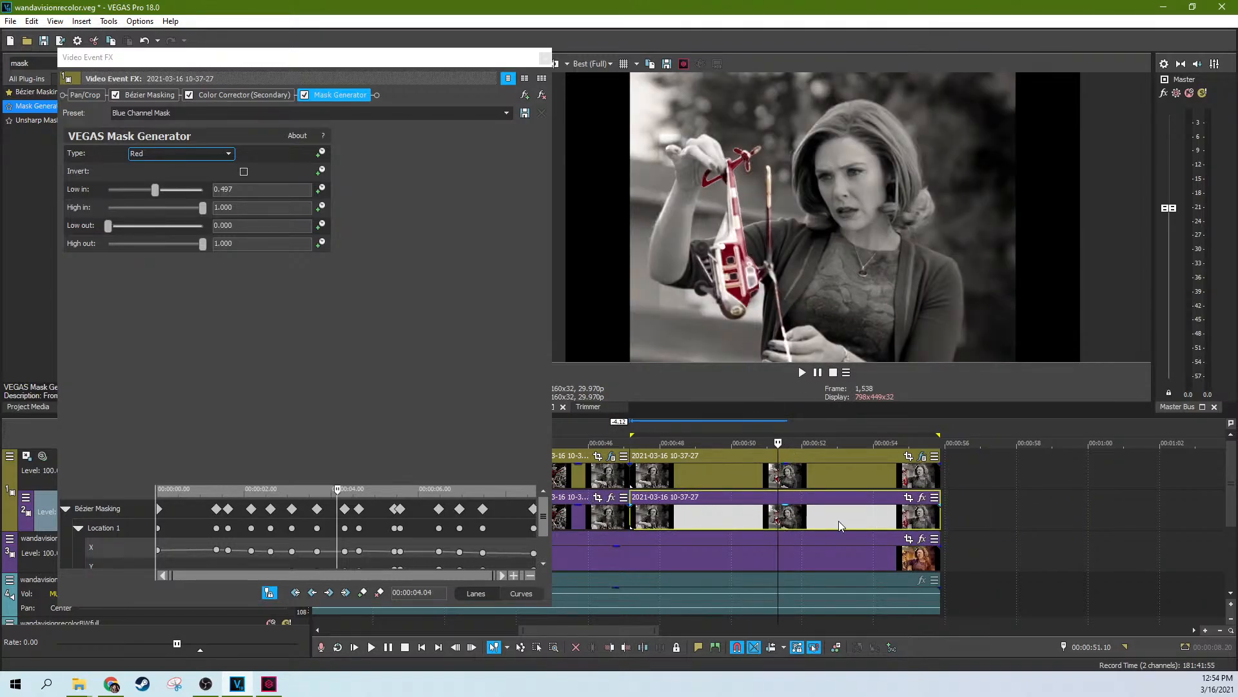
Shift the second-track clip later to view it alone, return it to its place and check several composite frames, repeating the comparison
left_click_drag(838, 521, 785, 520)
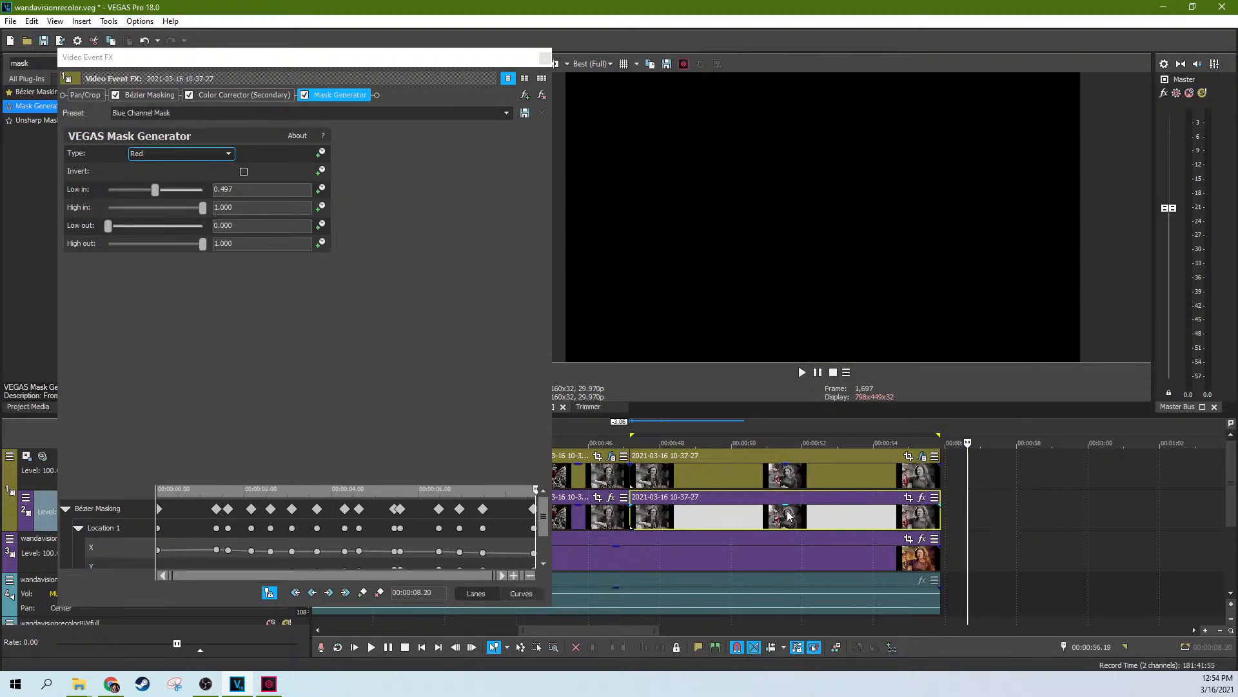
left_click(823, 484)
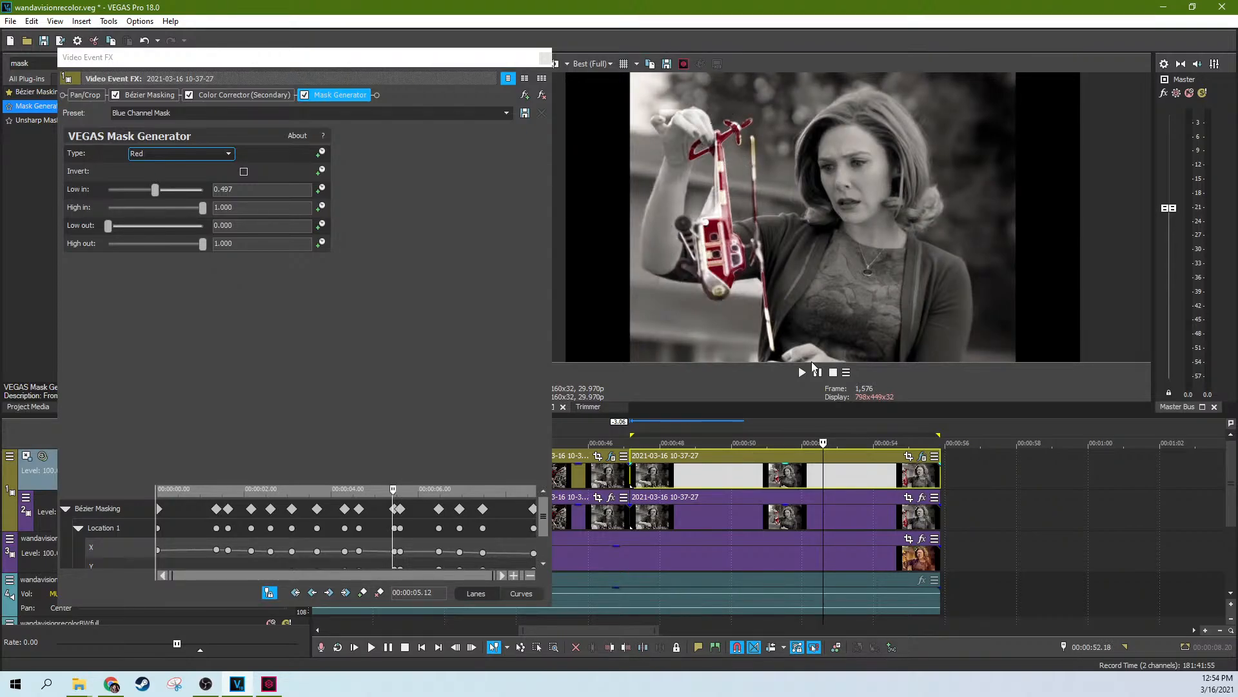
mouse_move(796, 495)
left_mouse_down()
mouse_move(981, 521)
mouse_move(794, 516)
left_mouse_up()
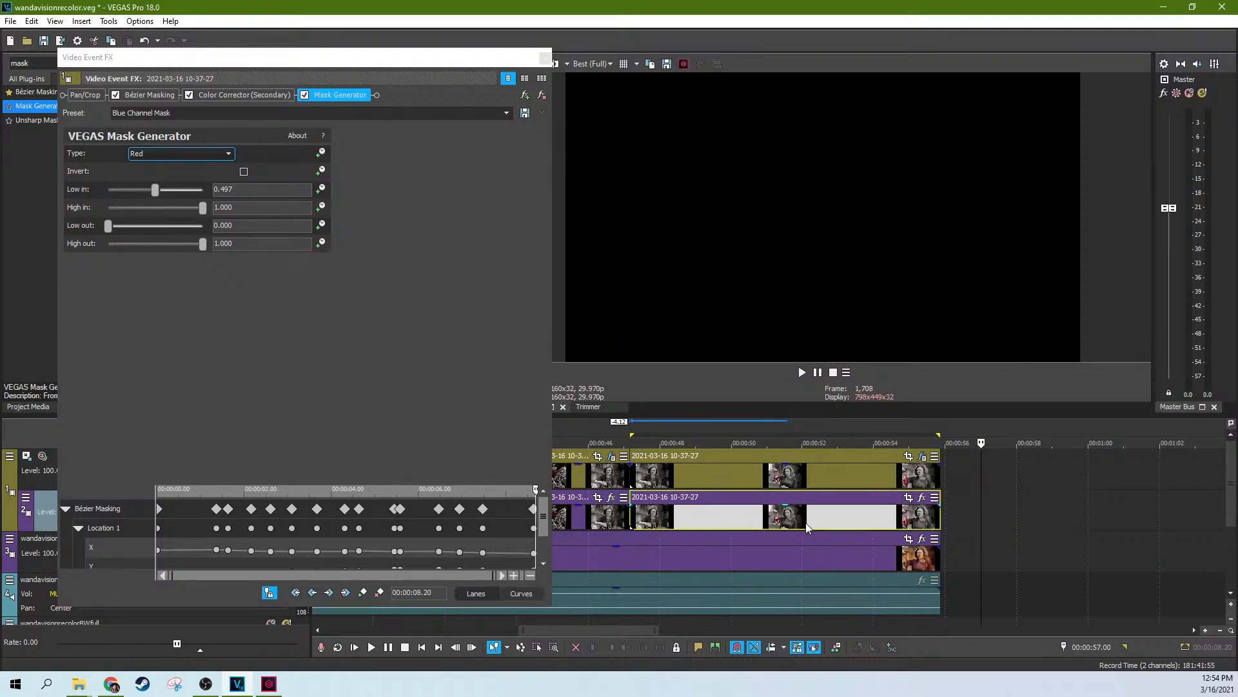
left_click(809, 520)
left_click(861, 559)
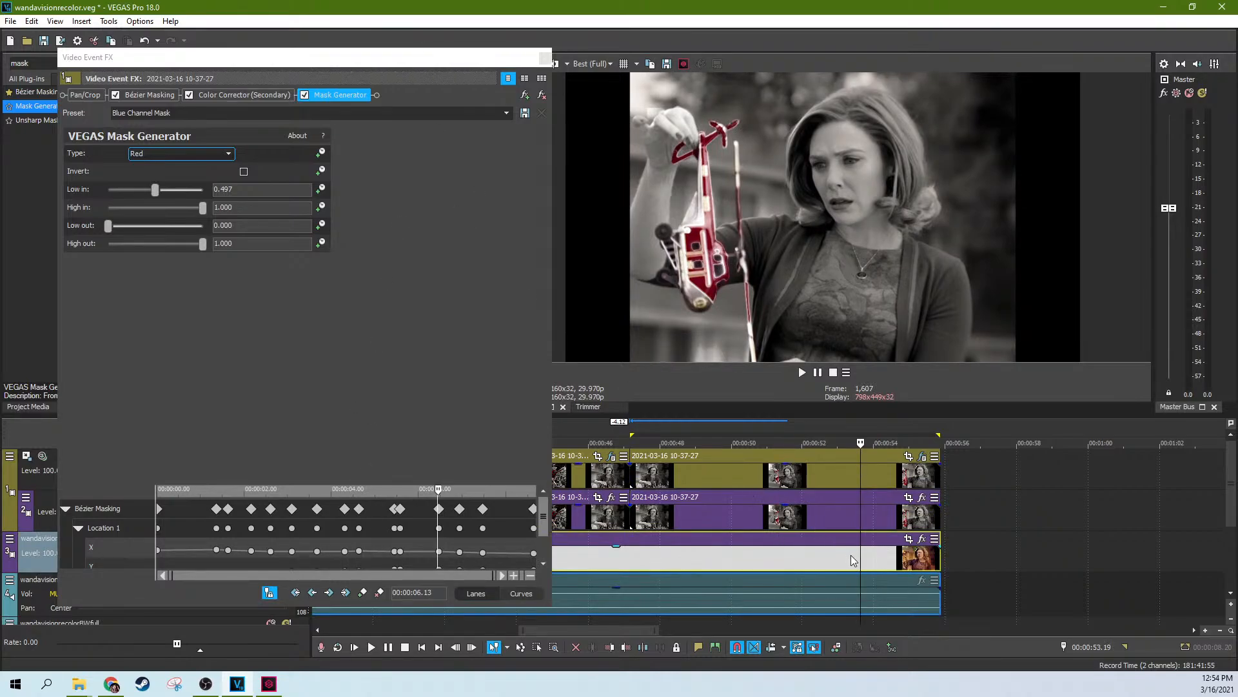
Shift the colour clip on the third track later to view it uncovered, undo the move and check a composite frame
left_click(1045, 568)
left_click_drag(907, 565, 970, 563)
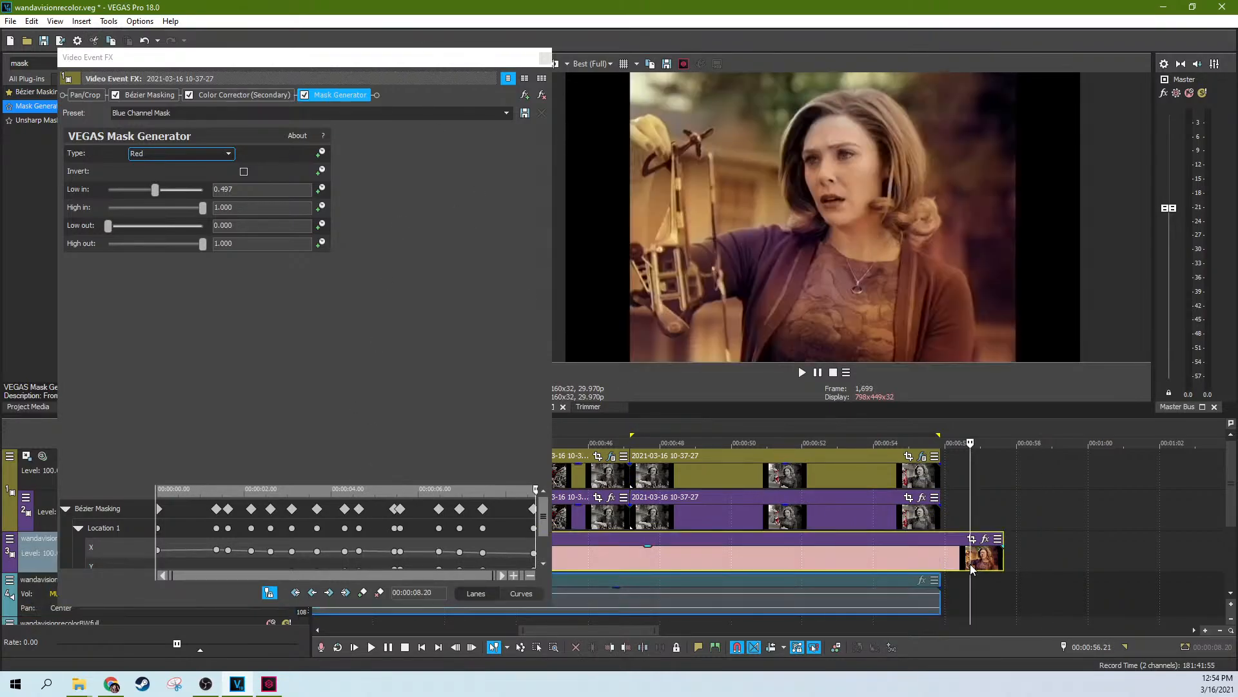
key("ctrl+z")
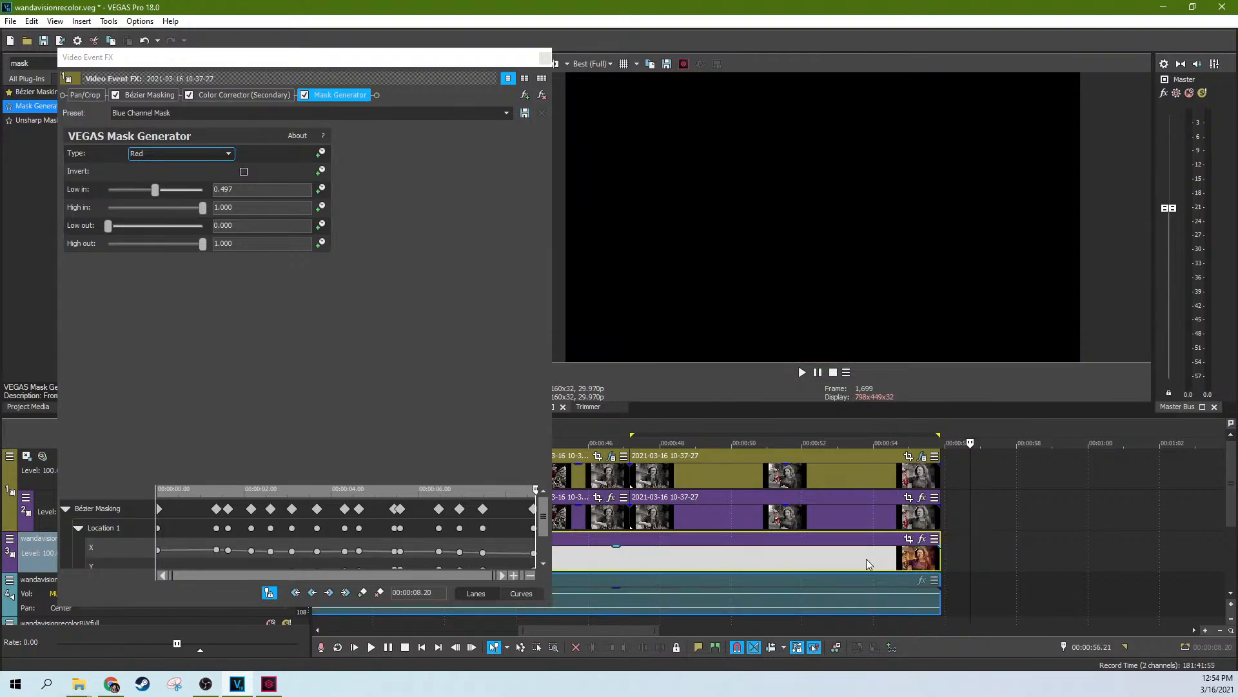
left_click(866, 559)
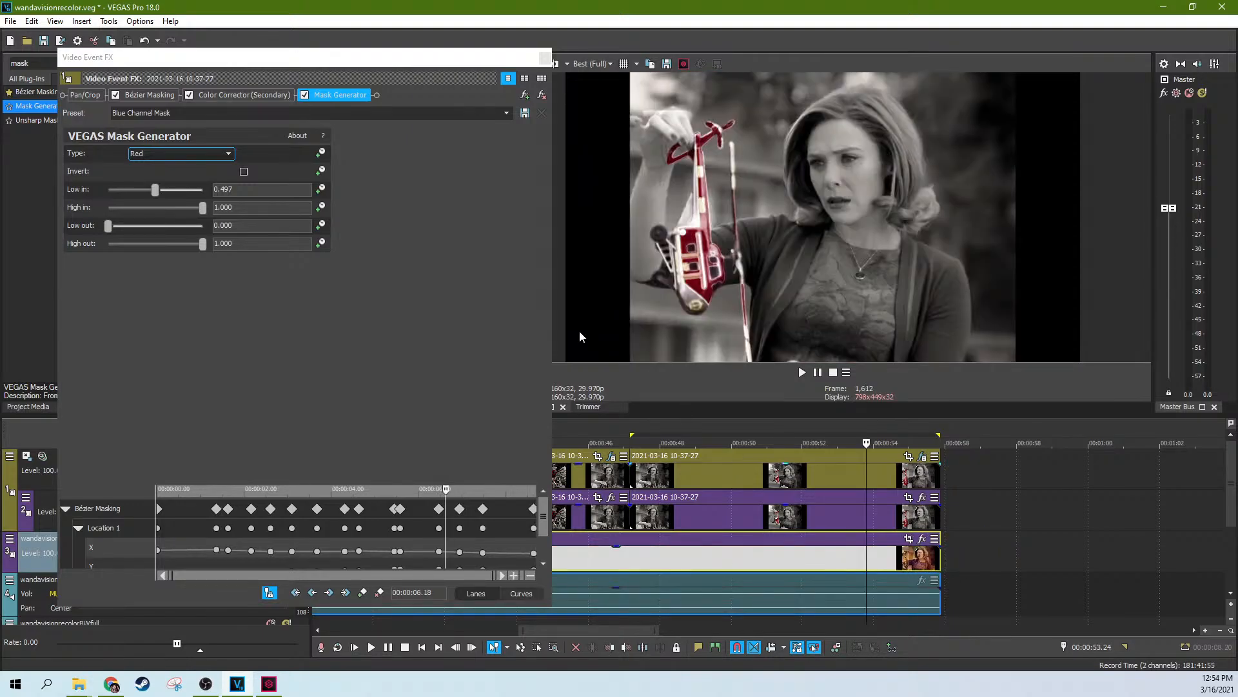
Close the event effects and set the top track's compositing mode to Cut while parked on the rose-bush clip
left_click(545, 58)
scroll(707, 516, "down", 3)
left_click(502, 487)
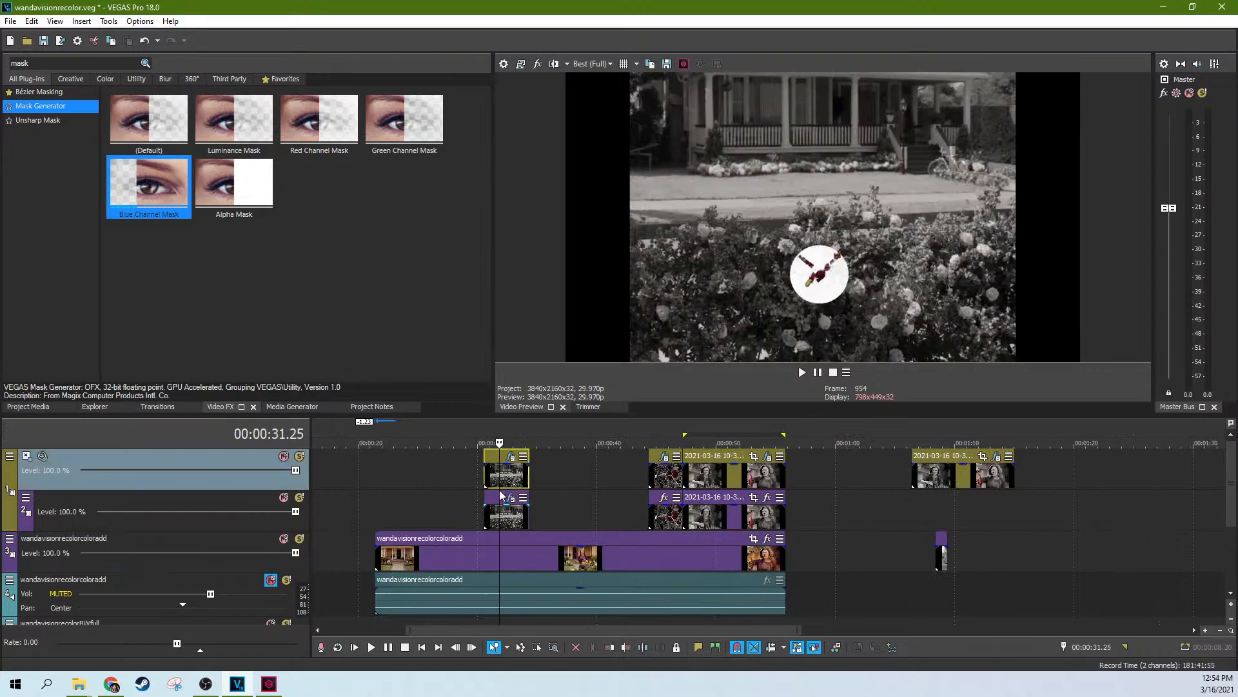
scroll(609, 474, "up", 2)
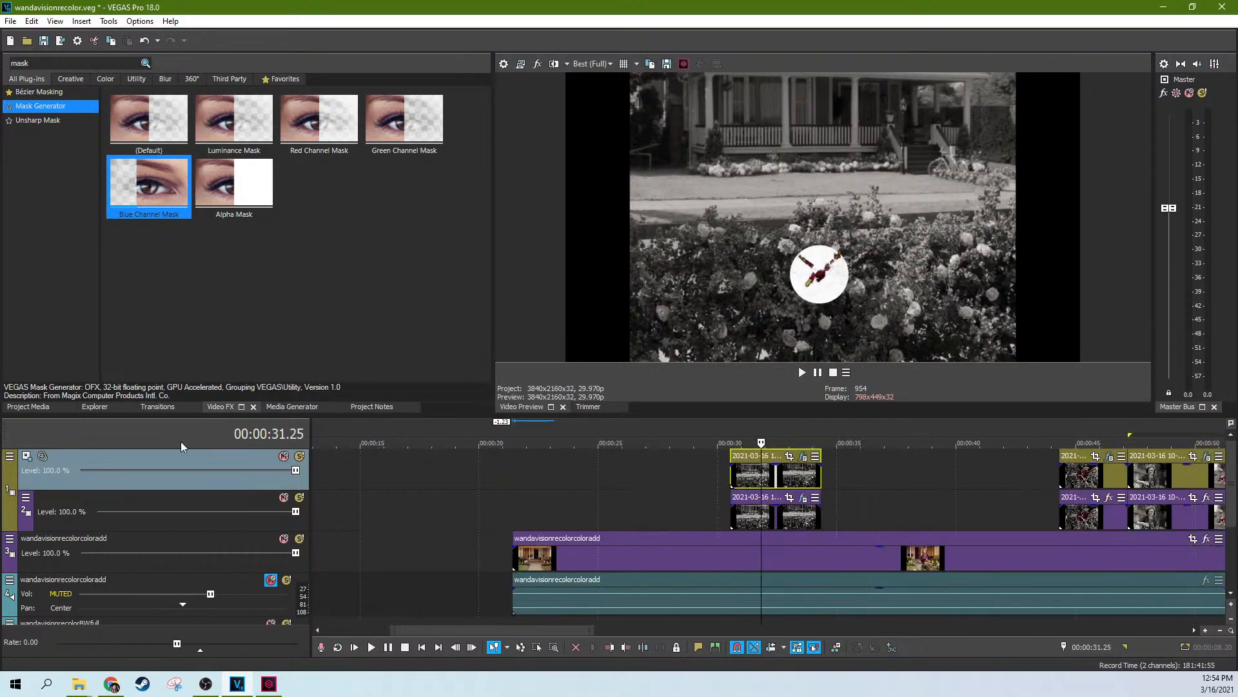
left_click(10, 459)
mouse_move(90, 543)
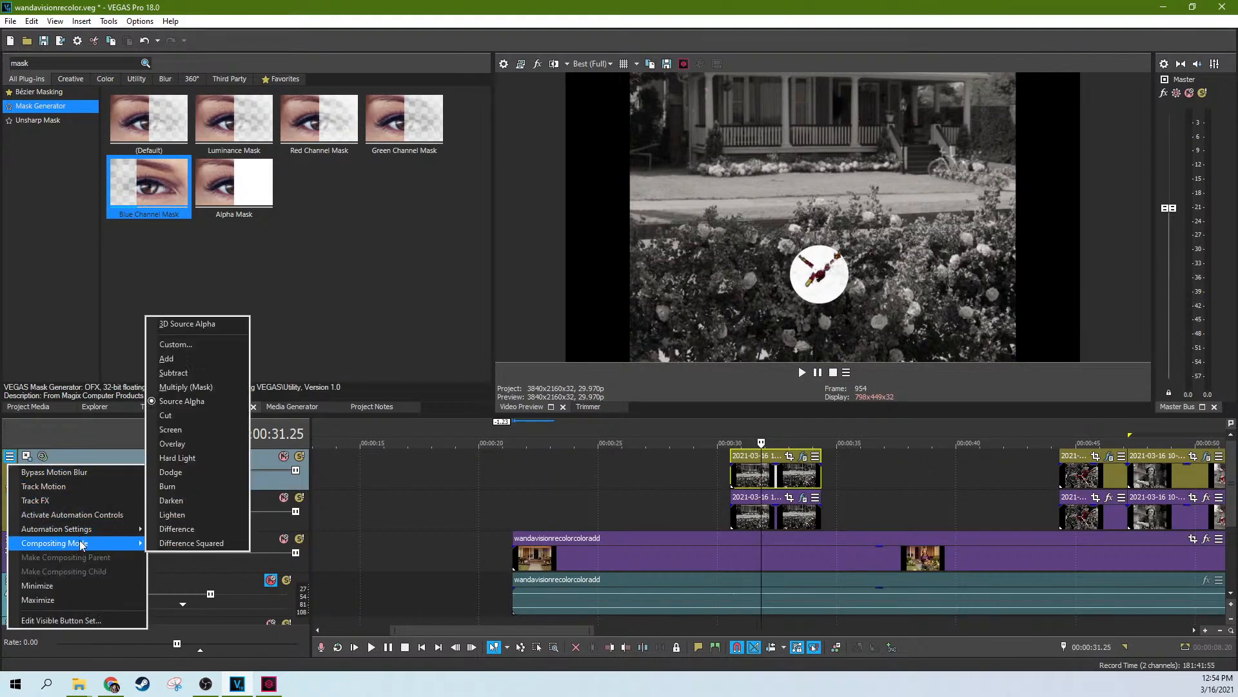
left_click(167, 416)
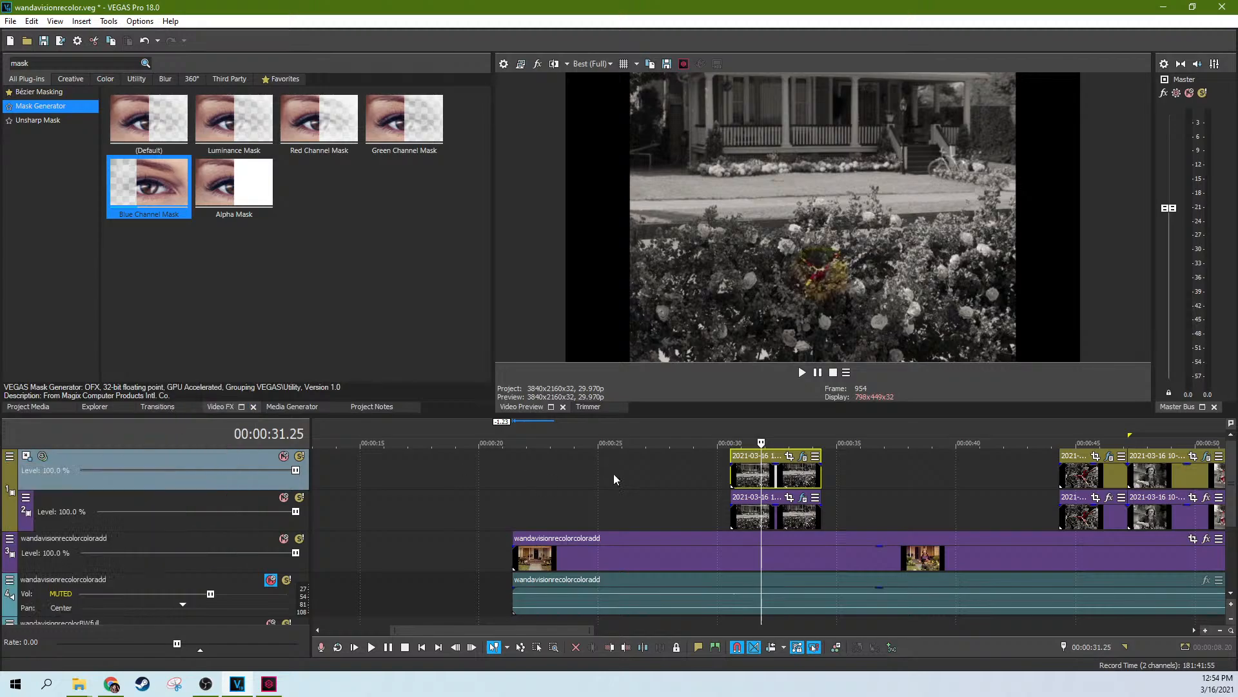
Play the rose-bush clip and examine the circular masked area around the helicopter under the Cut compositing mode
left_click(271, 579)
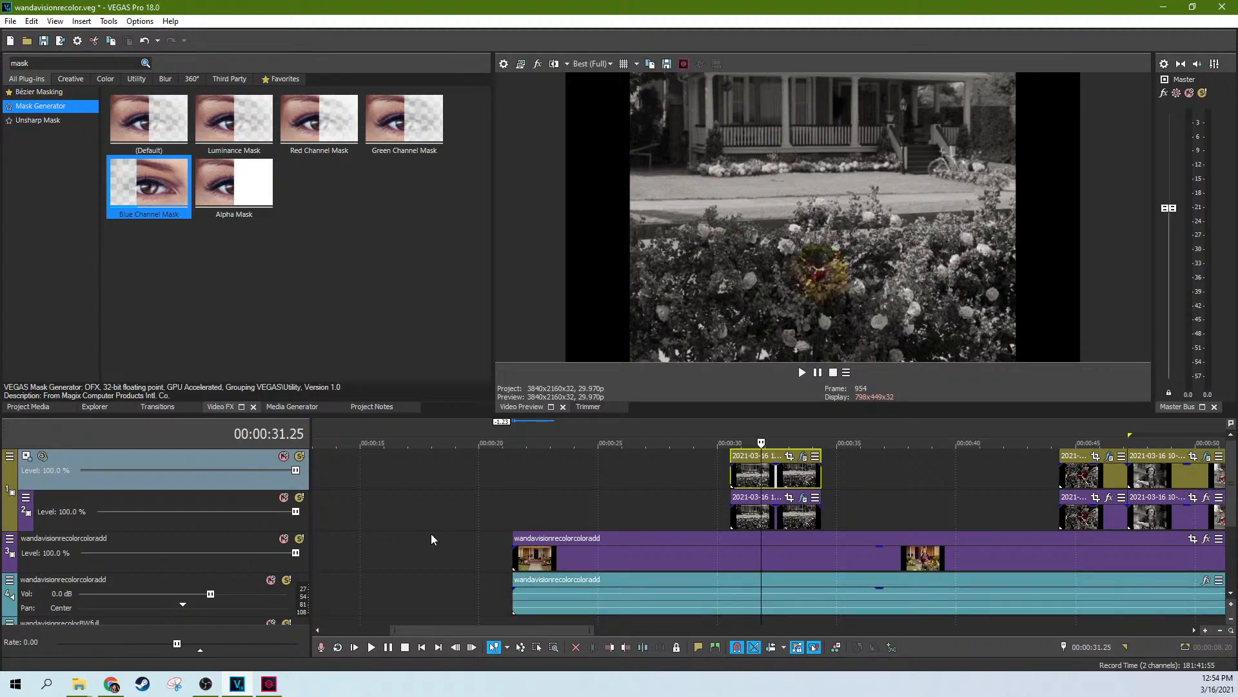
left_click(271, 580)
scroll(493, 494, "down", 3)
left_click(683, 524)
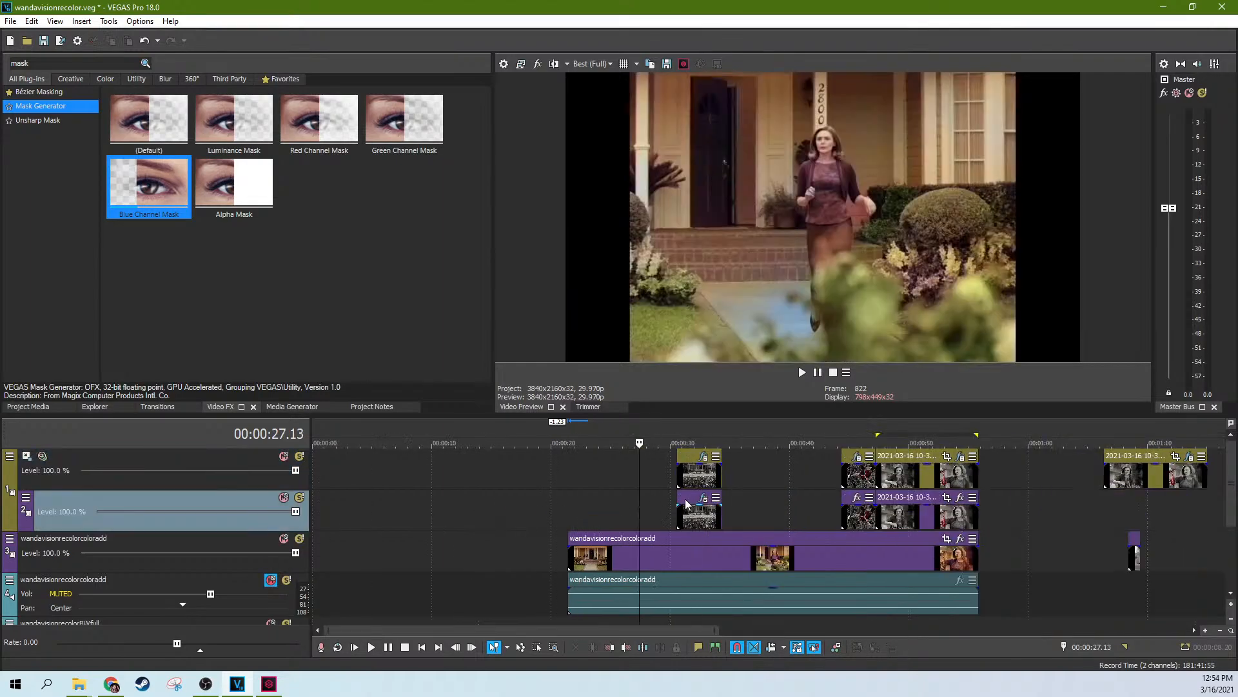
scroll(703, 511, "up", 5)
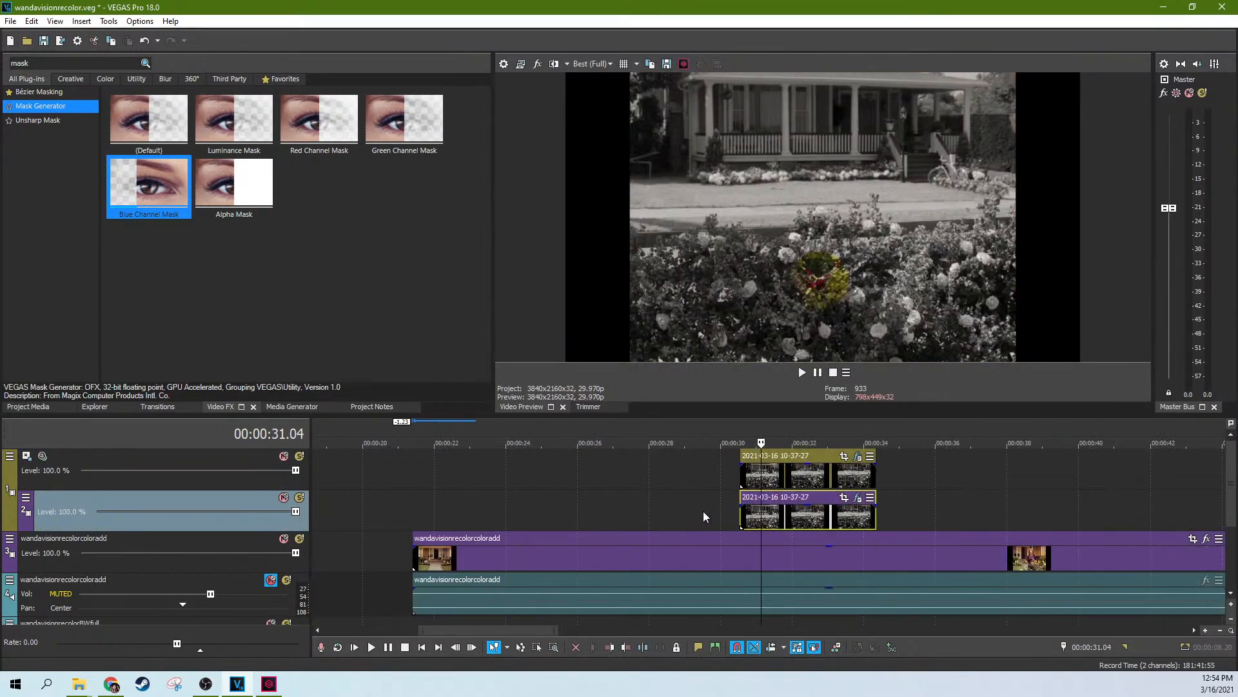
left_click(801, 373)
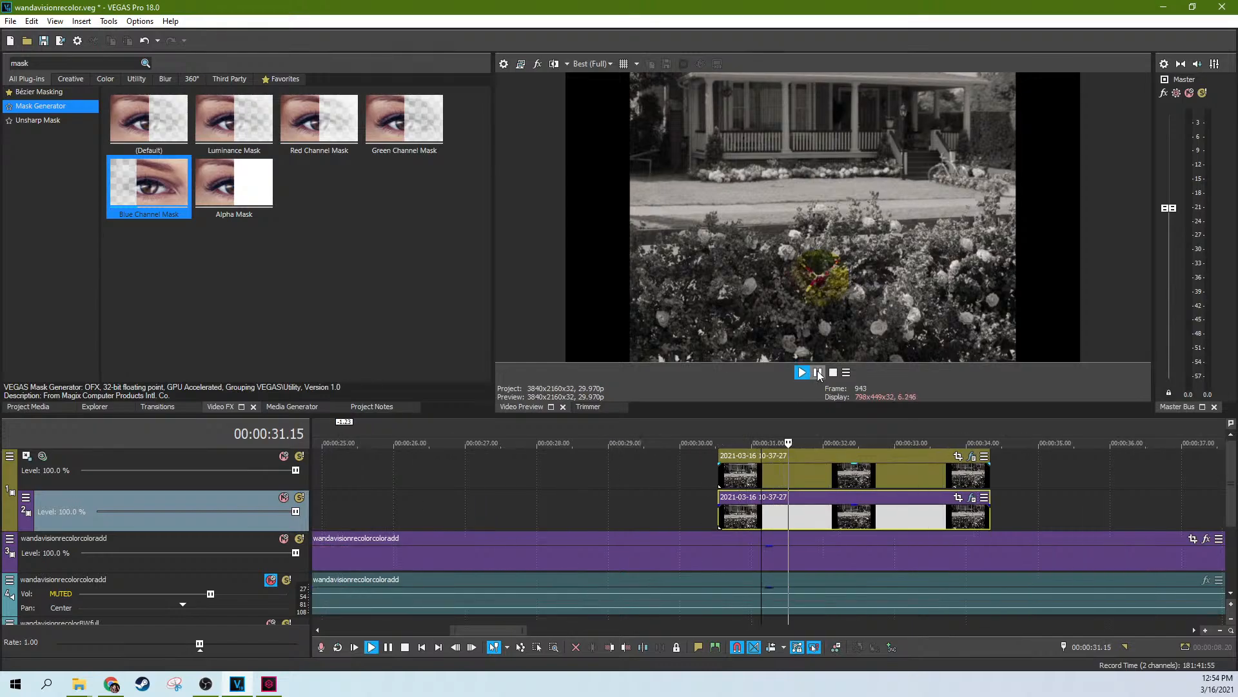
left_click(817, 373)
left_click(734, 478)
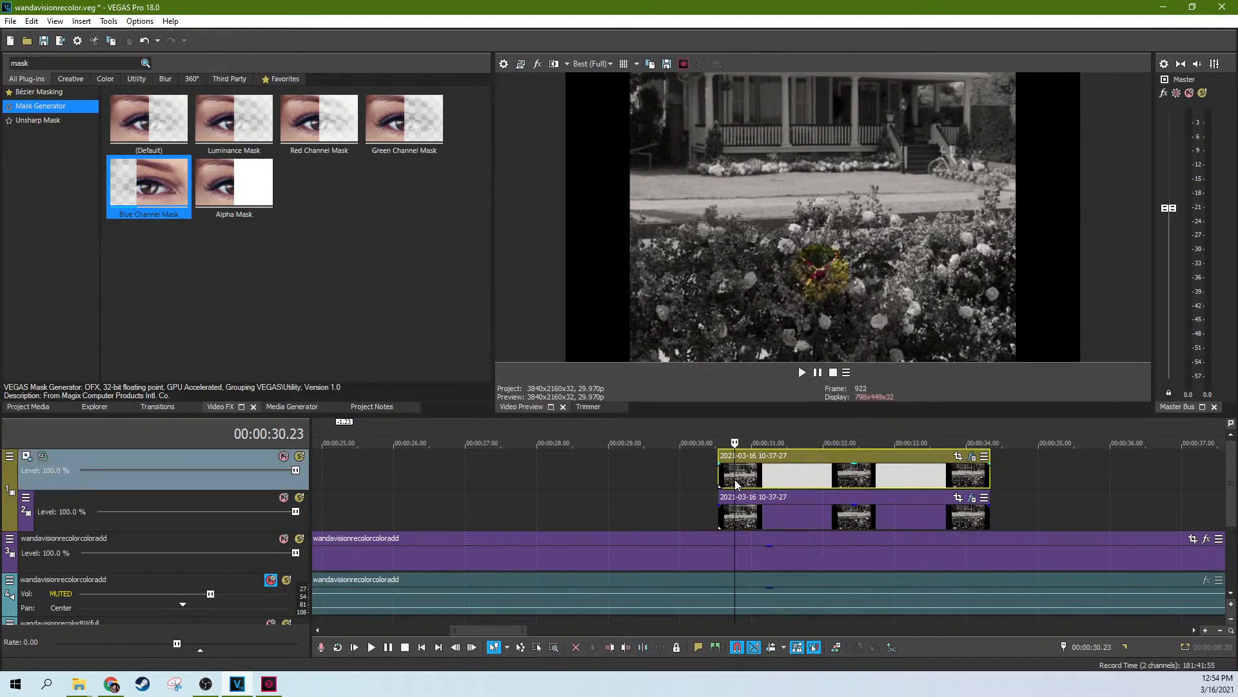
scroll(435, 501, "down", 3)
scroll(435, 501, "down", 3)
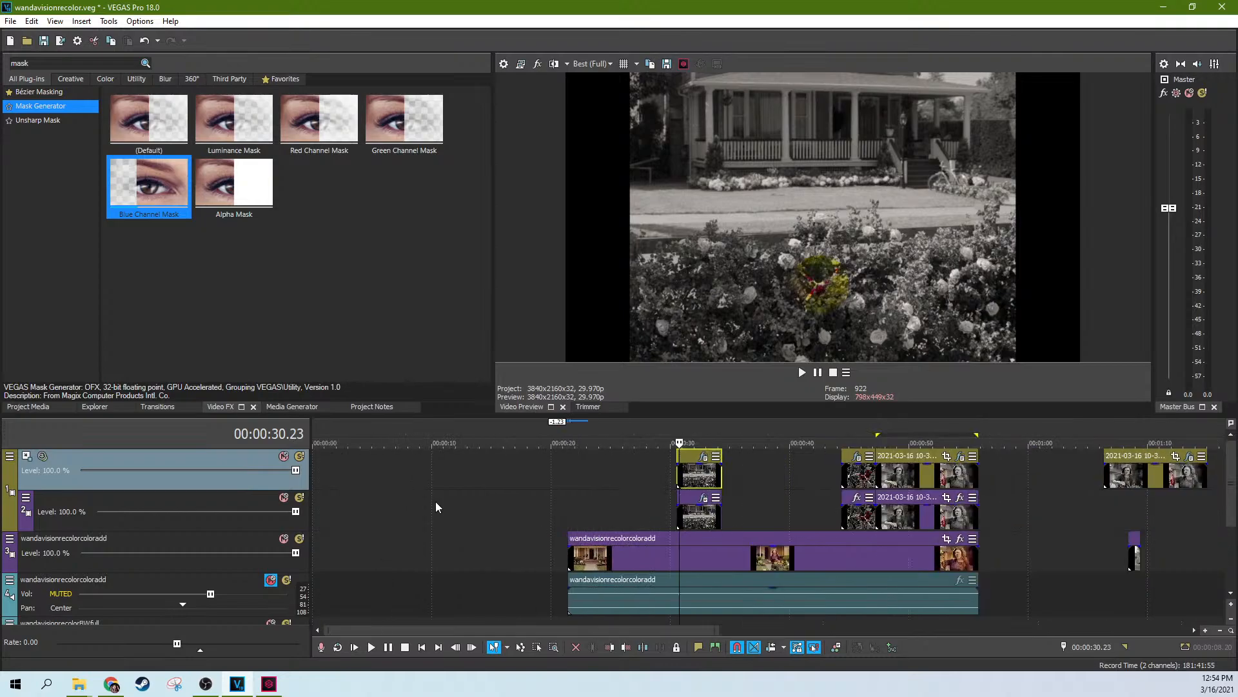
Compare the rose-bush shot with the top track's compositing mode on Source Alpha, and return the mode to Cut
left_click(9, 458)
mouse_move(97, 543)
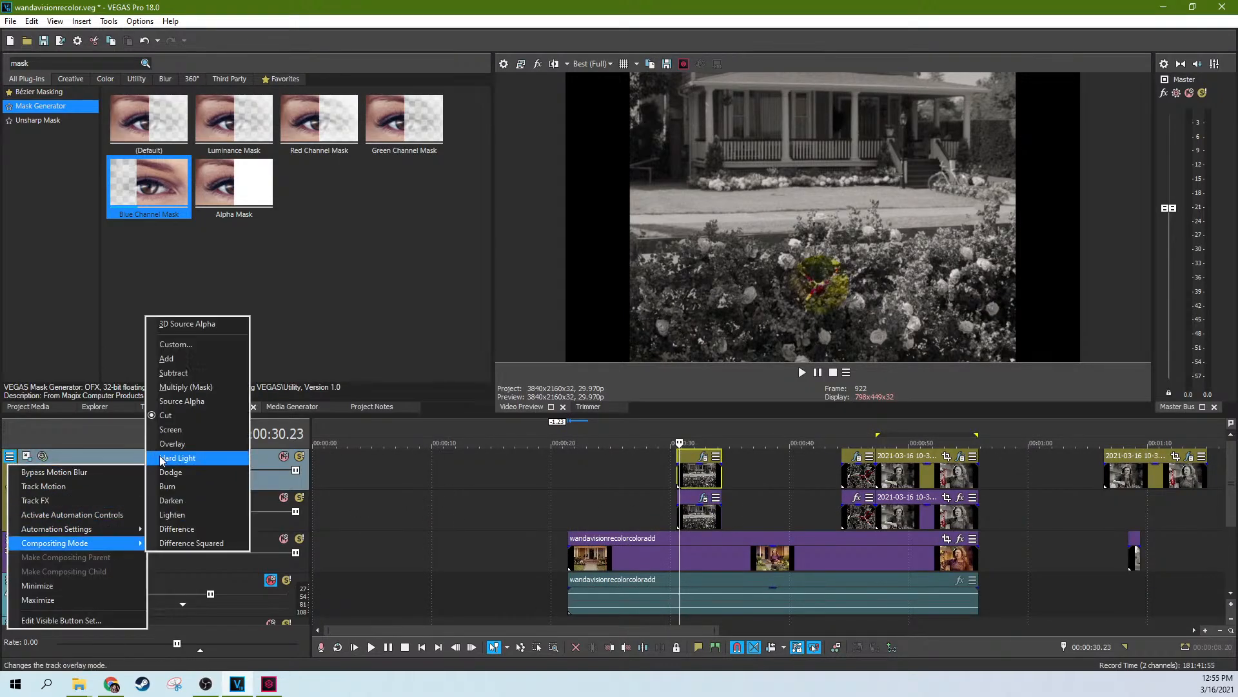
left_click(163, 402)
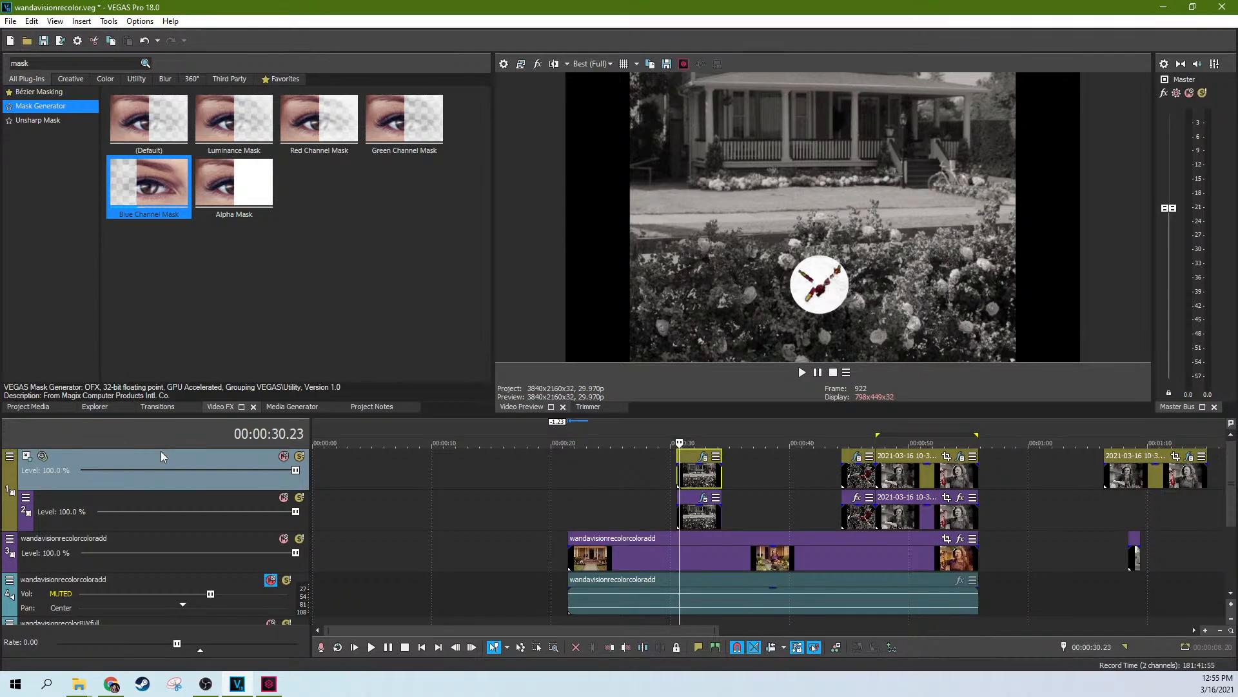
left_click(9, 456)
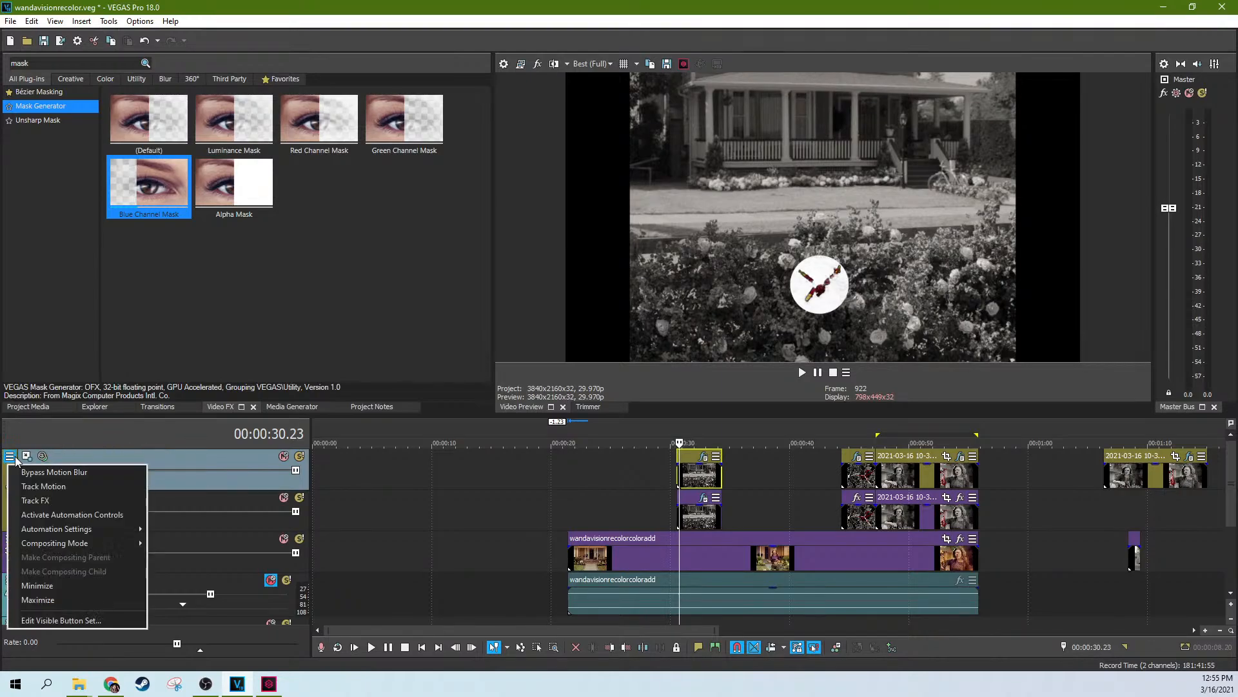
mouse_move(75, 542)
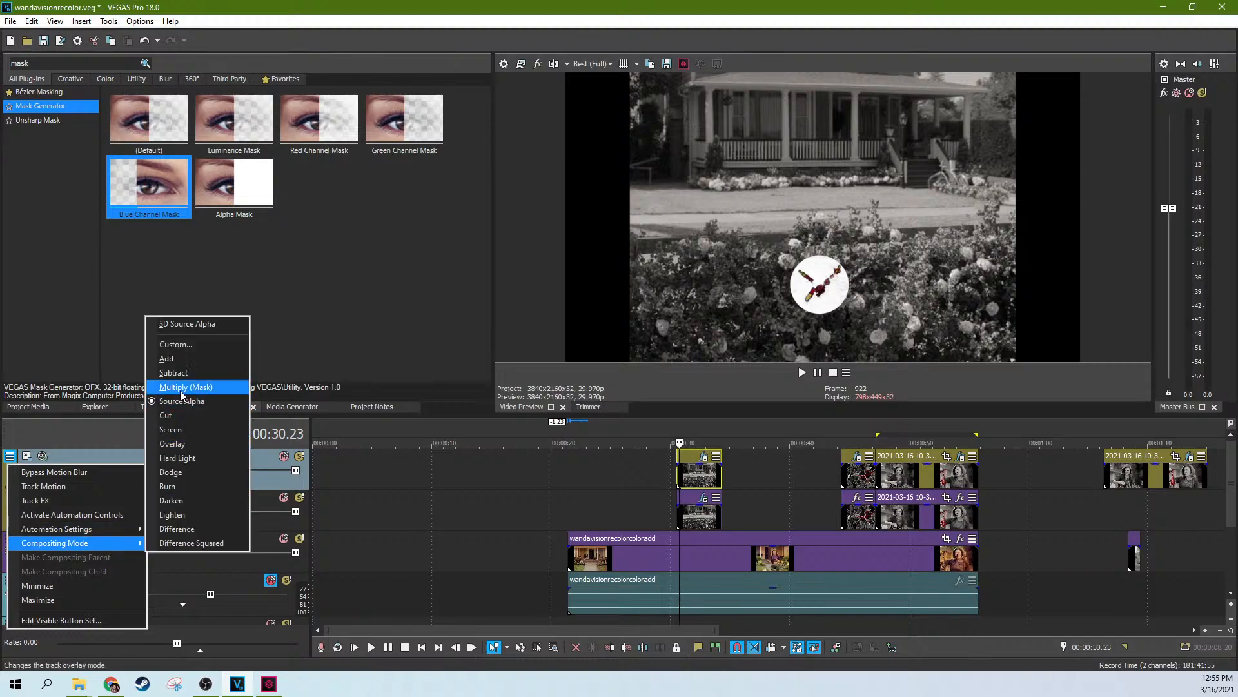
left_click(191, 415)
Play the rose-bush clip from its start to about 32 seconds 25 frames to review the helicopter mask
left_click(708, 512)
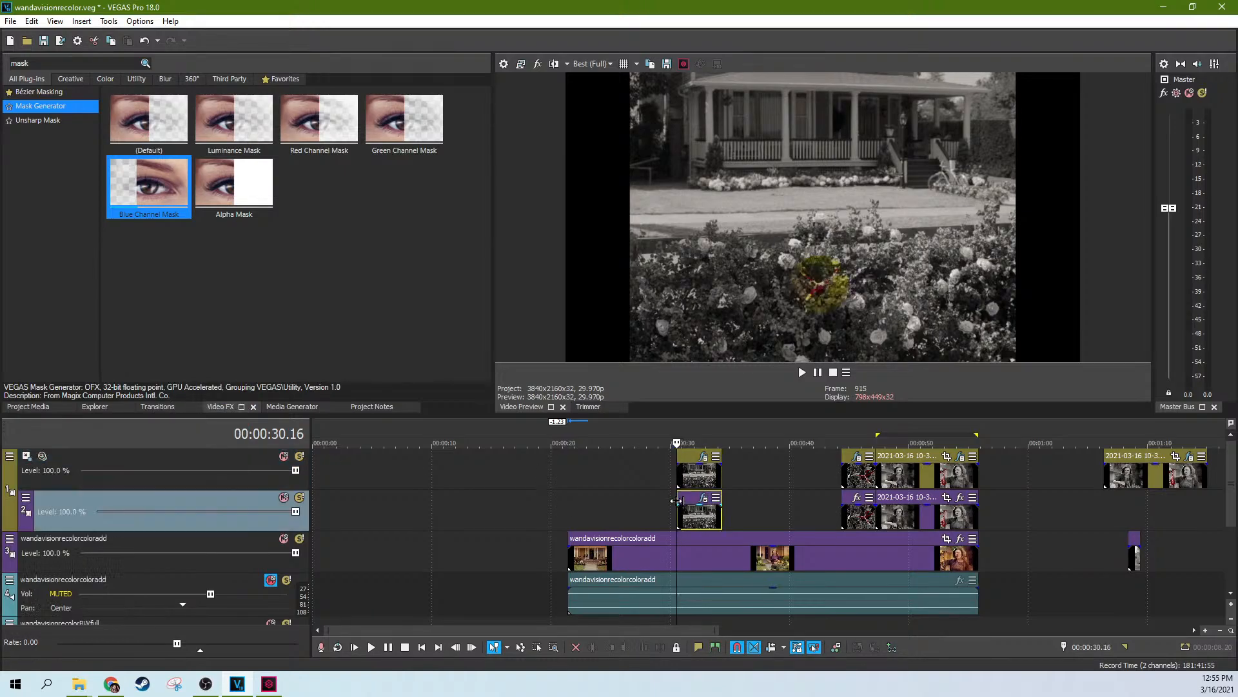
scroll(708, 511, "up", 3)
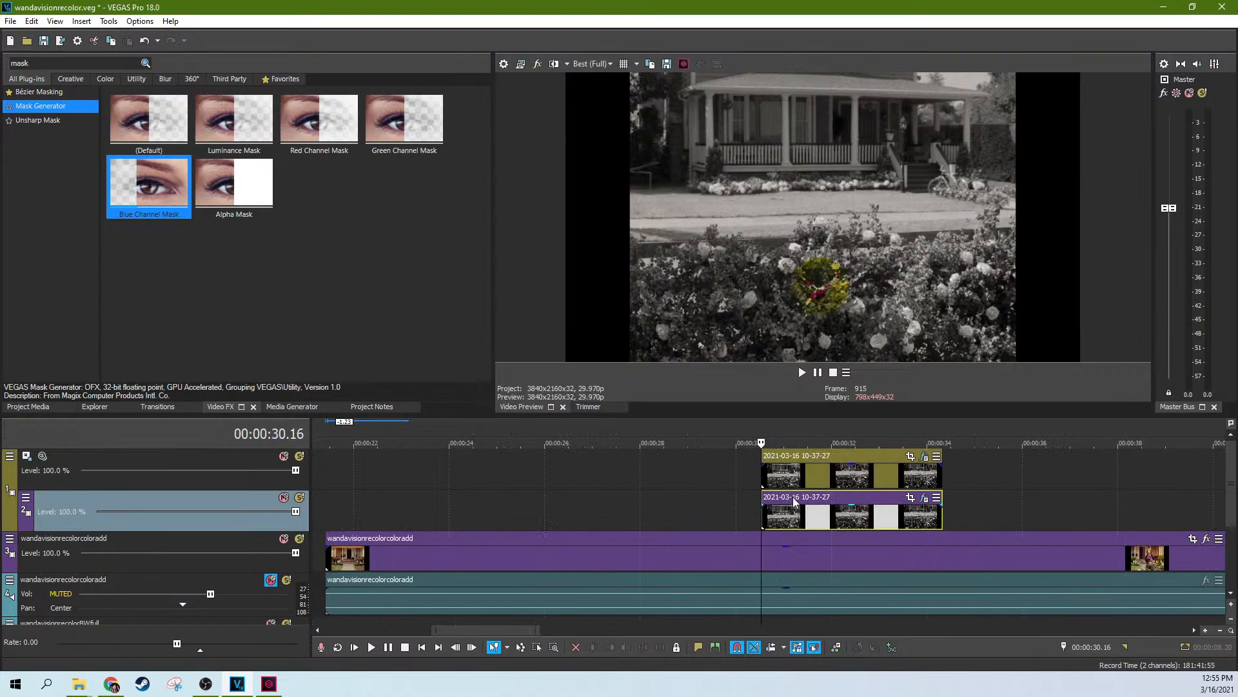
left_click(804, 373)
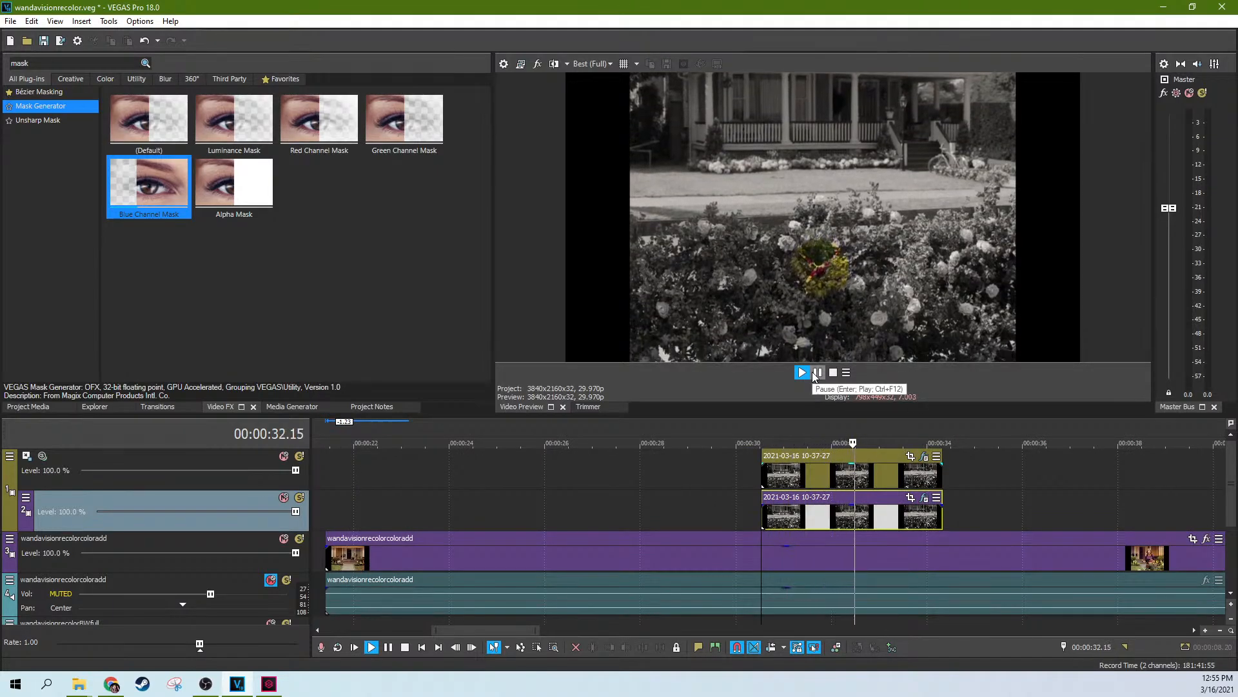
left_click(817, 373)
Disable the Bézier Masking effect on the second-track rose-bush clip, close its effects and save the project
left_click(924, 497)
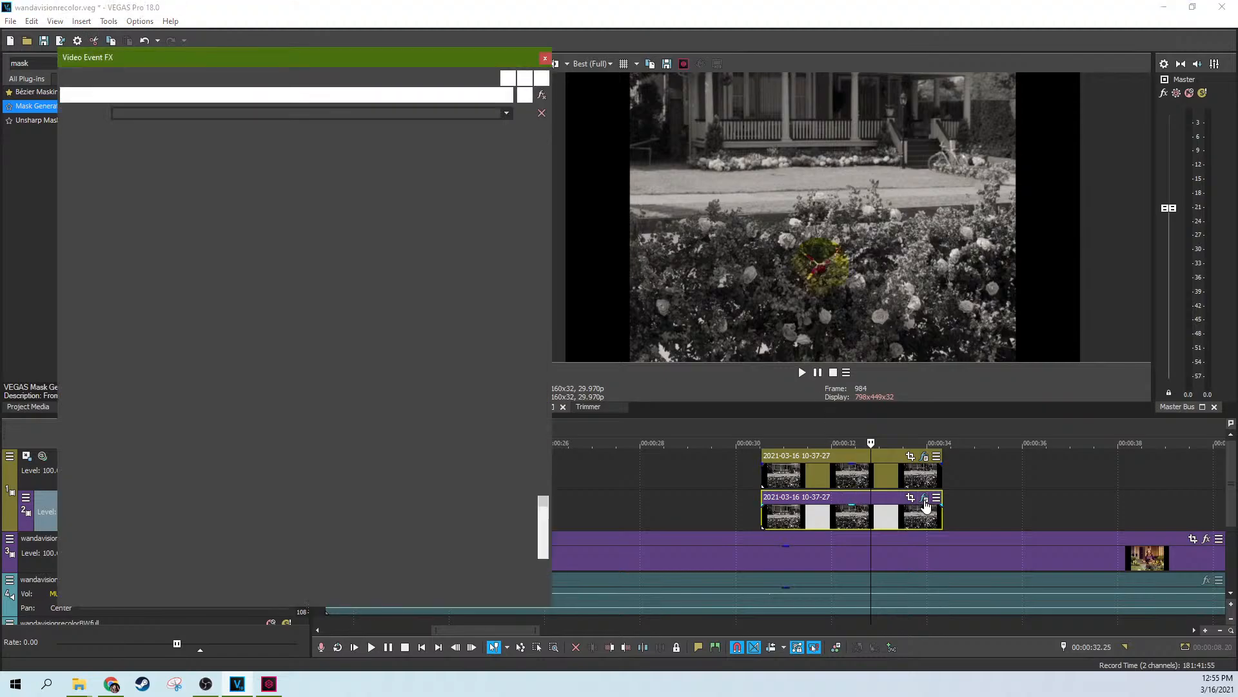
left_click(116, 94)
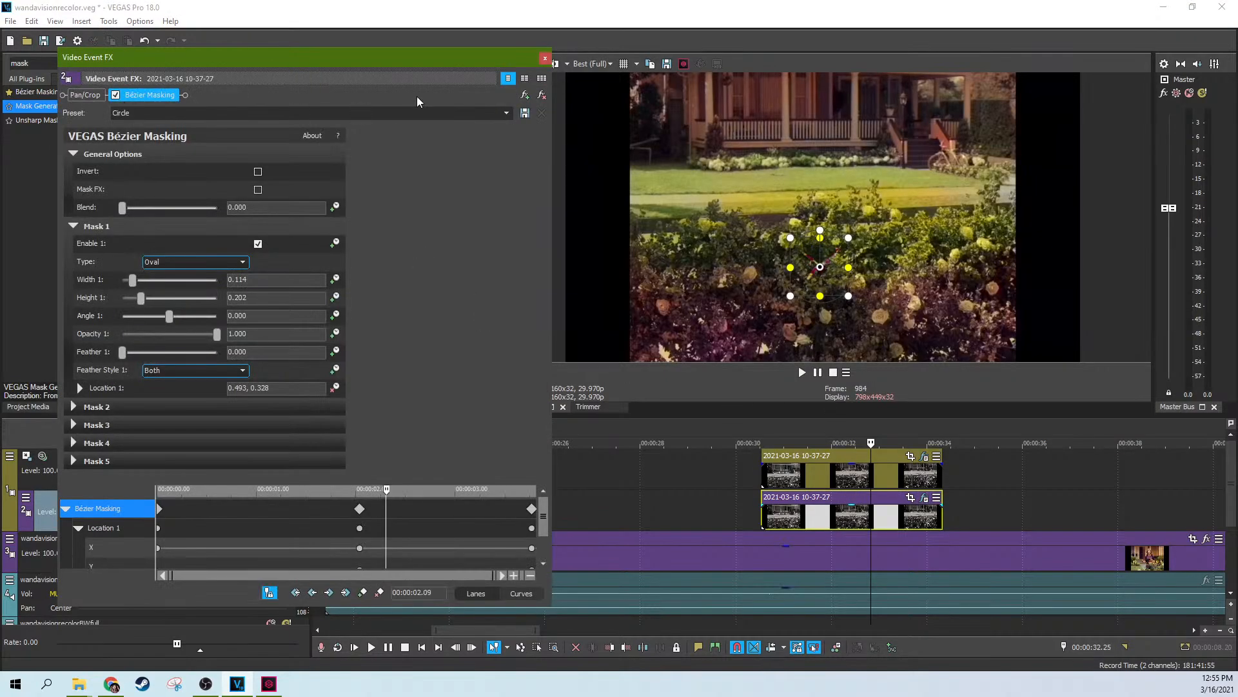
left_click(545, 58)
key("ctrl+s")
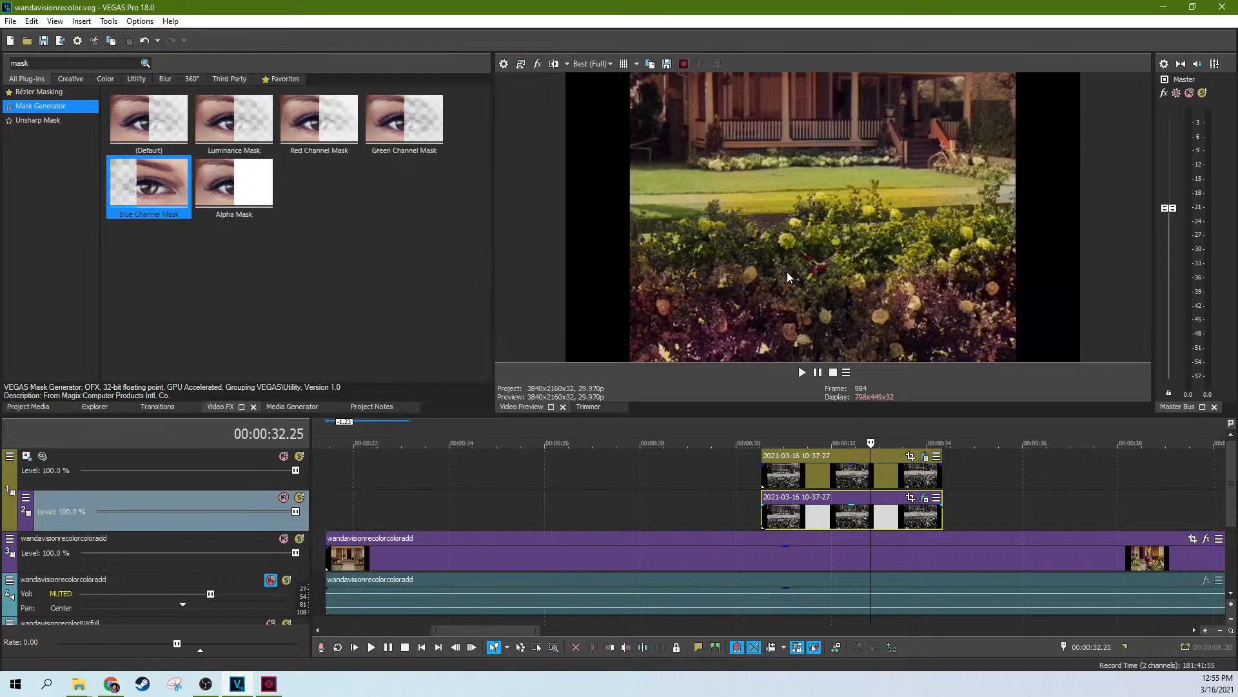
Check frames of the helicopter close-up and the following clip of the woman holding it
scroll(767, 496, "down", 5)
left_click(723, 516)
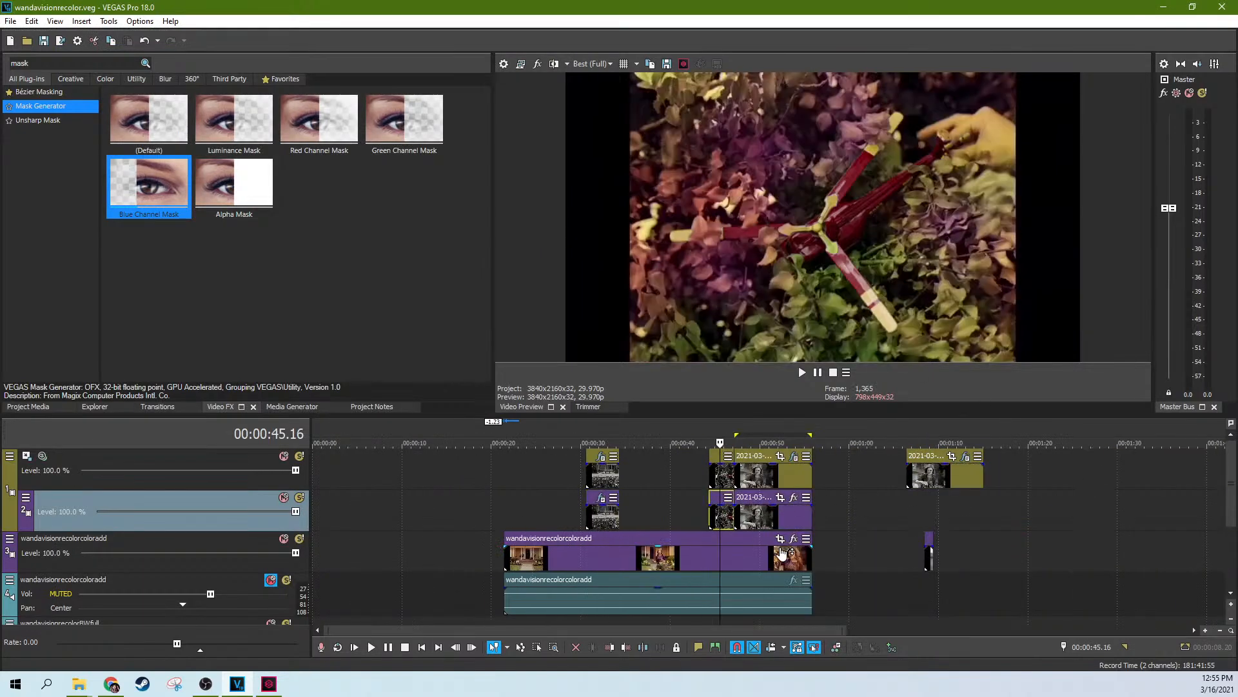
scroll(803, 524, "up", 4)
left_click(803, 524)
left_click(863, 520)
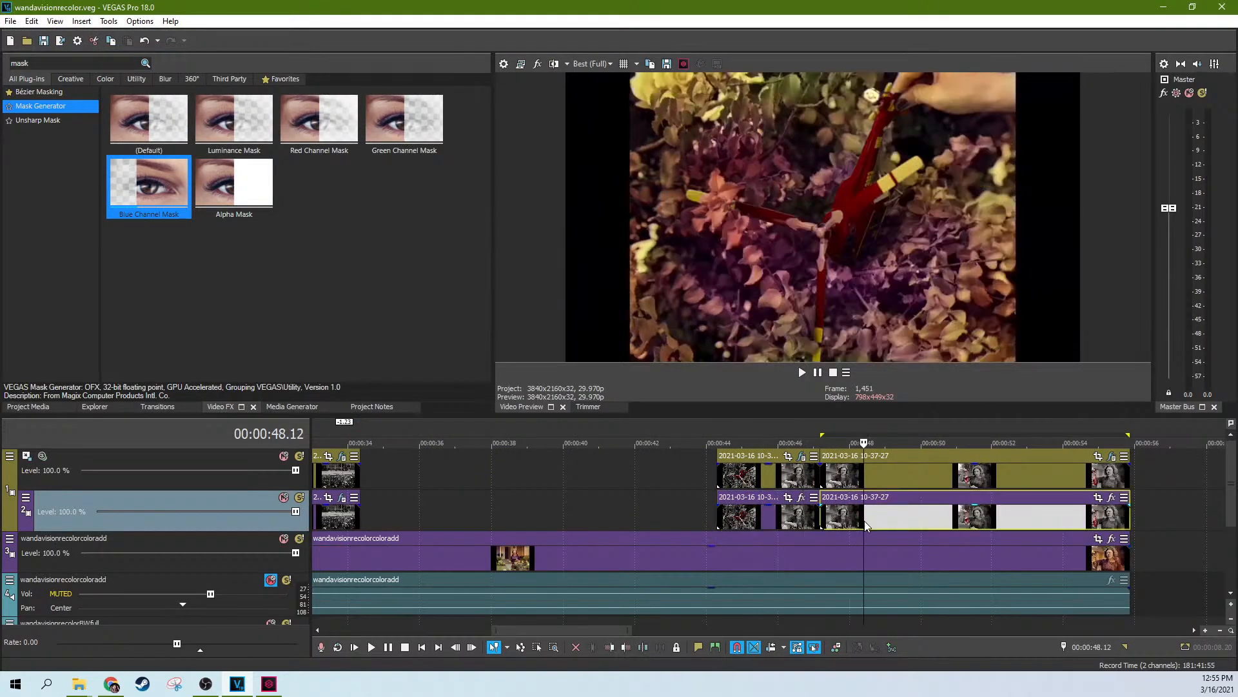
left_click(778, 521)
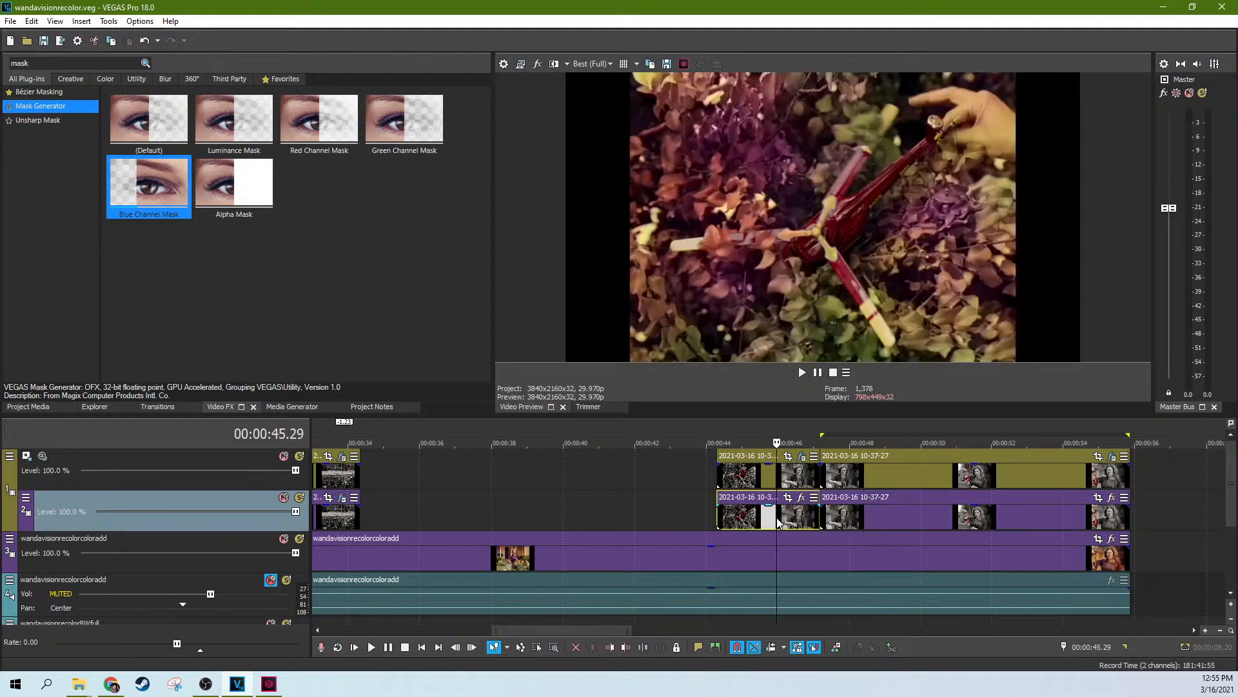
left_click(924, 482)
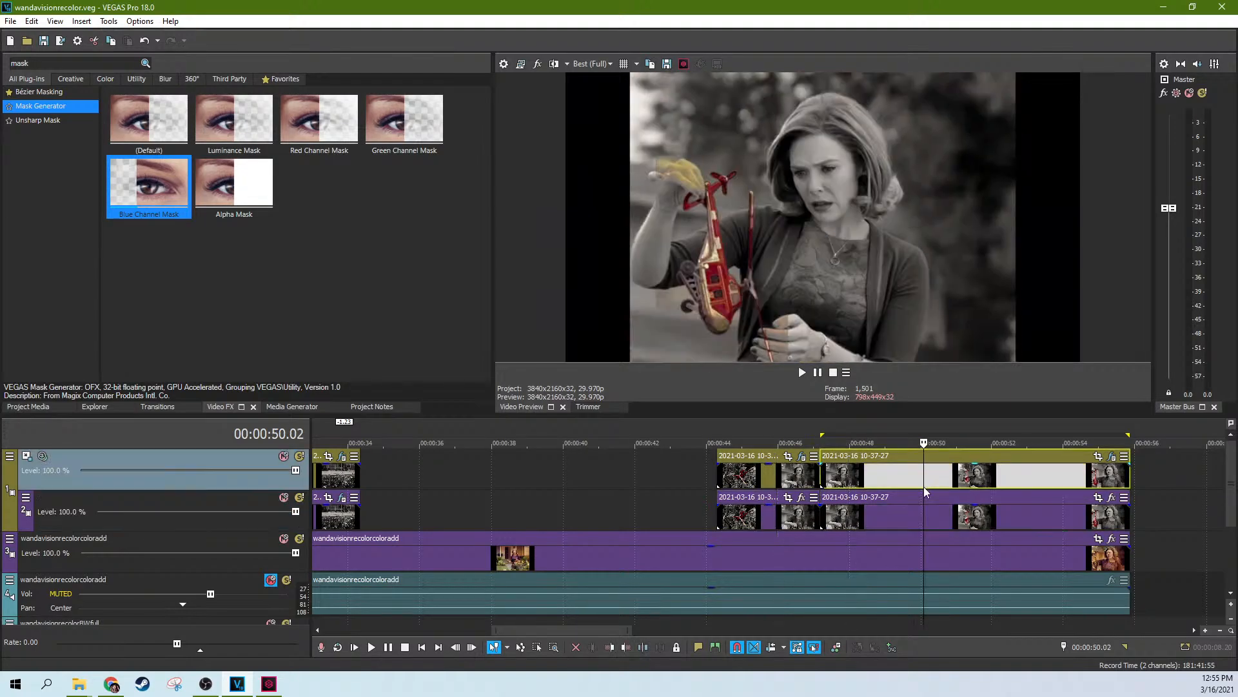
Lower the Mask Generator's low in to 0.000 on the top-track clip of the woman and check a frame near its end
scroll(924, 486, "up", 3)
scroll(924, 487, "down", 4)
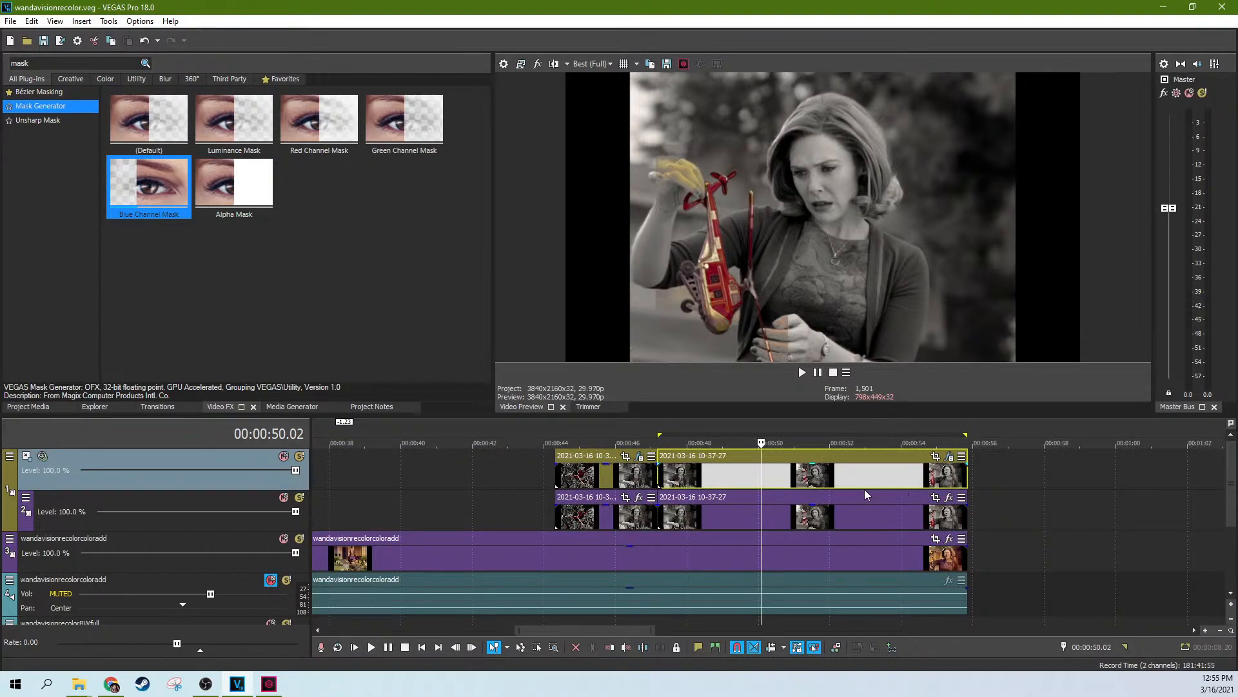
left_click(948, 456)
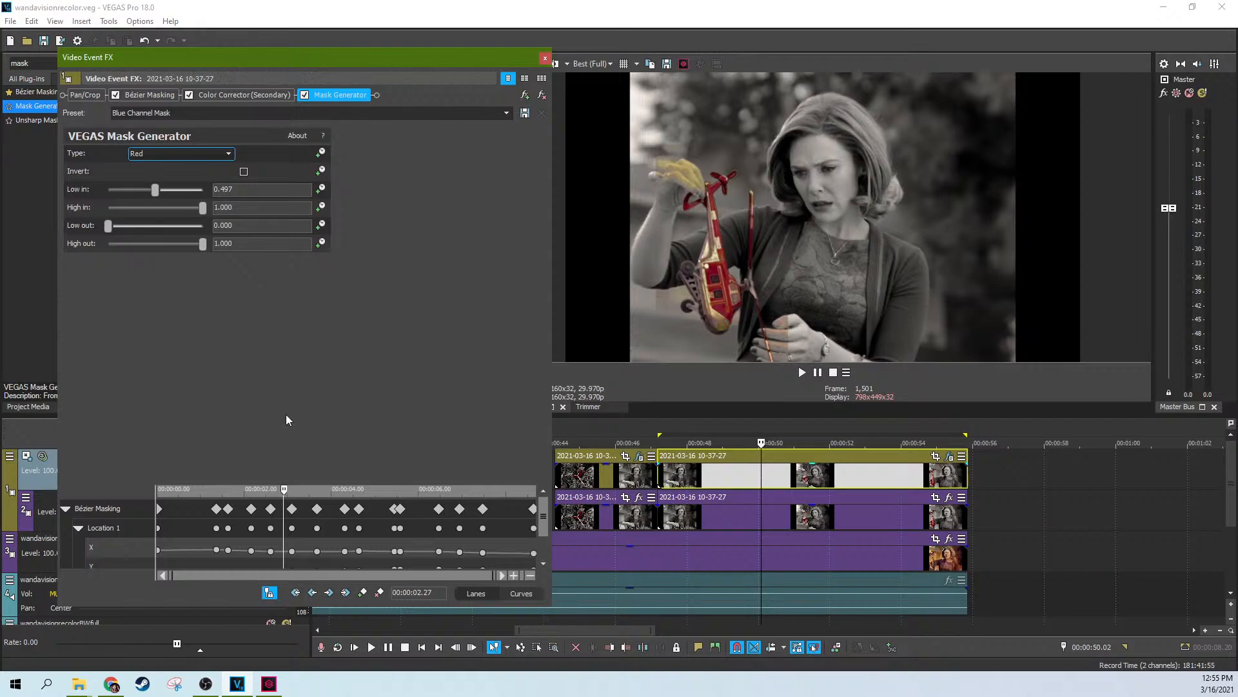
left_click_drag(156, 189, 96, 185)
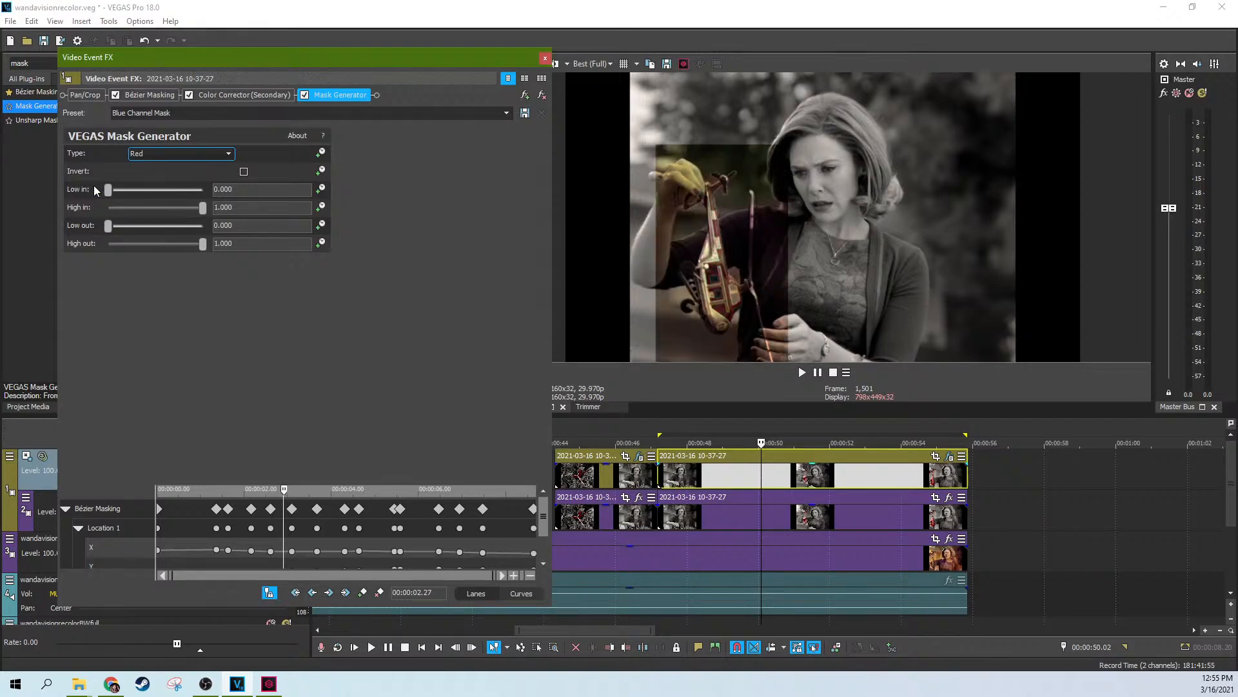
left_click_drag(200, 211, 249, 200)
left_click(905, 480)
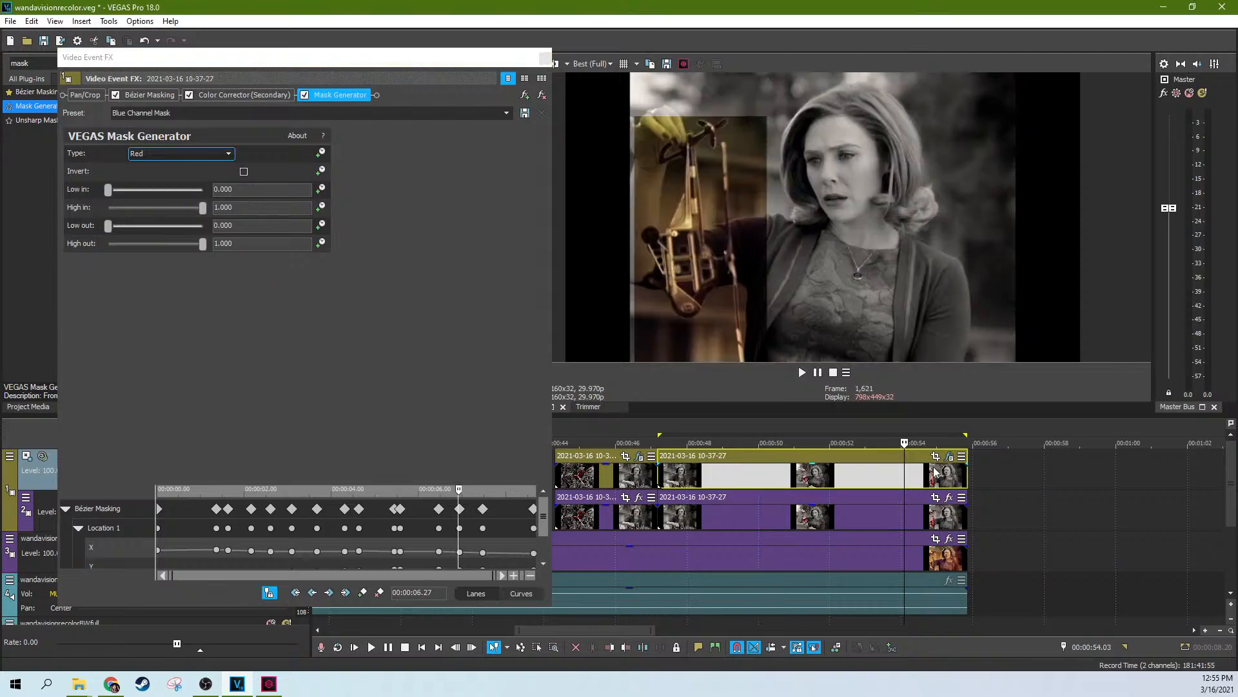
Copy the top-track clip of the woman and paste its event attributes onto the matching second-track clip
right_click(852, 481)
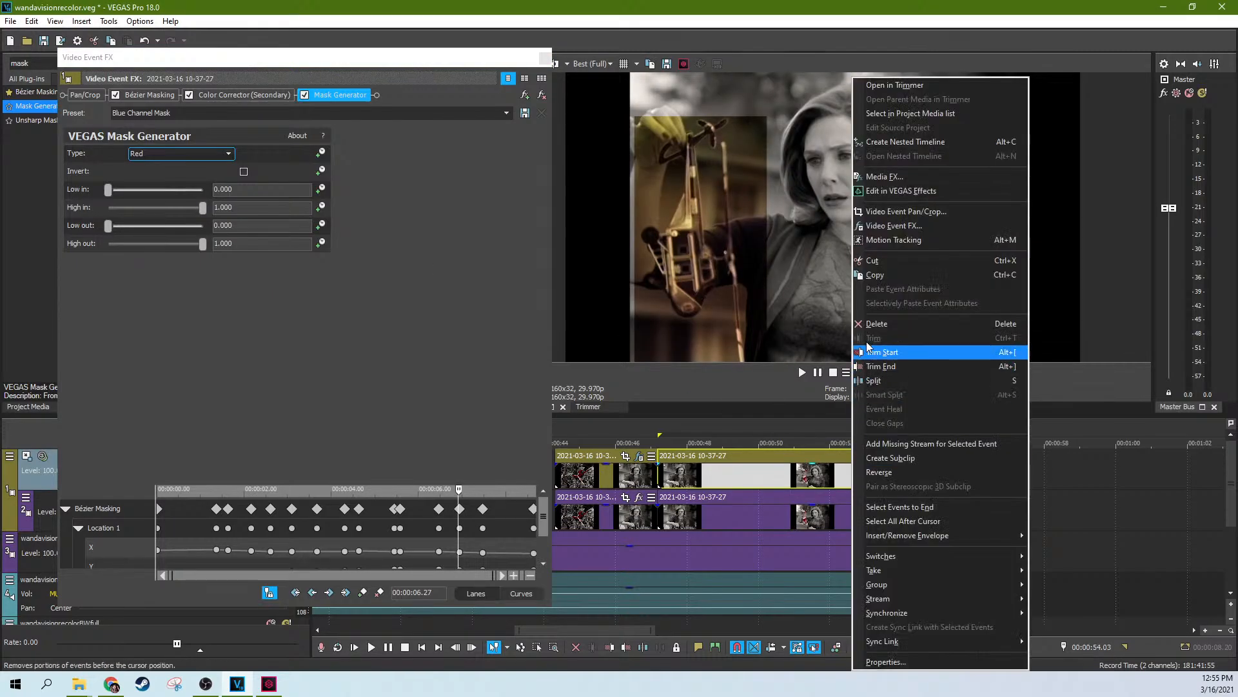
left_click(614, 118)
left_click(546, 58)
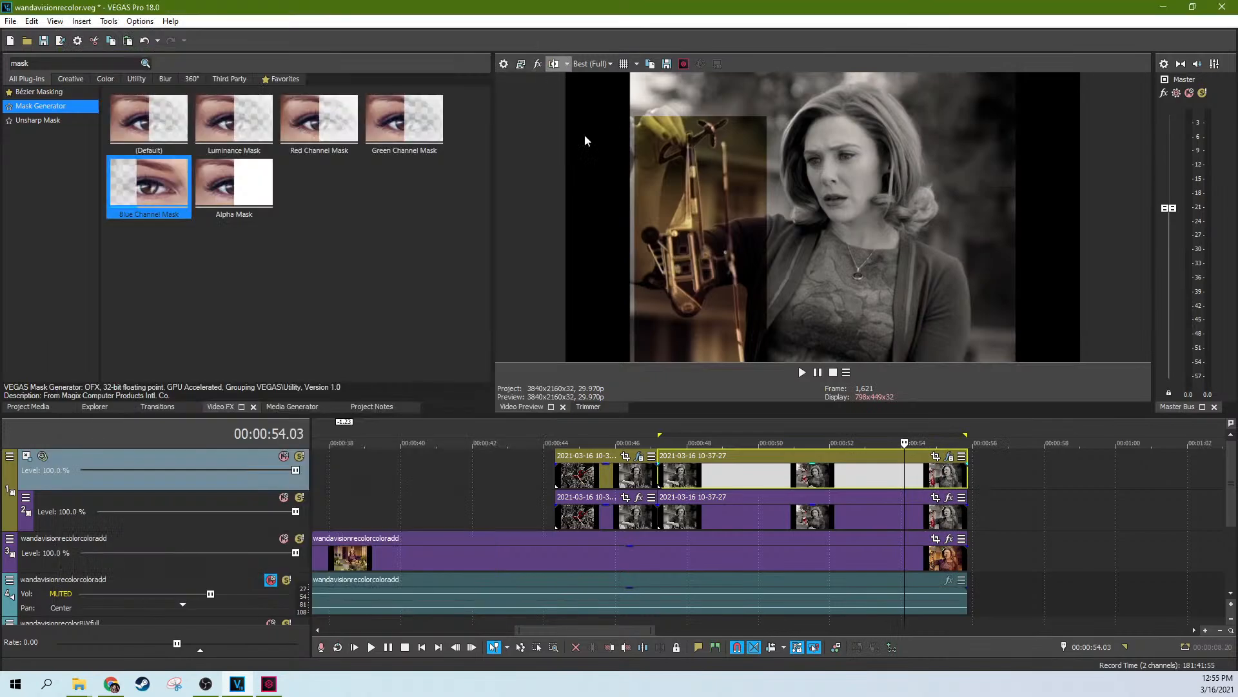
left_click(763, 514)
right_click(793, 523)
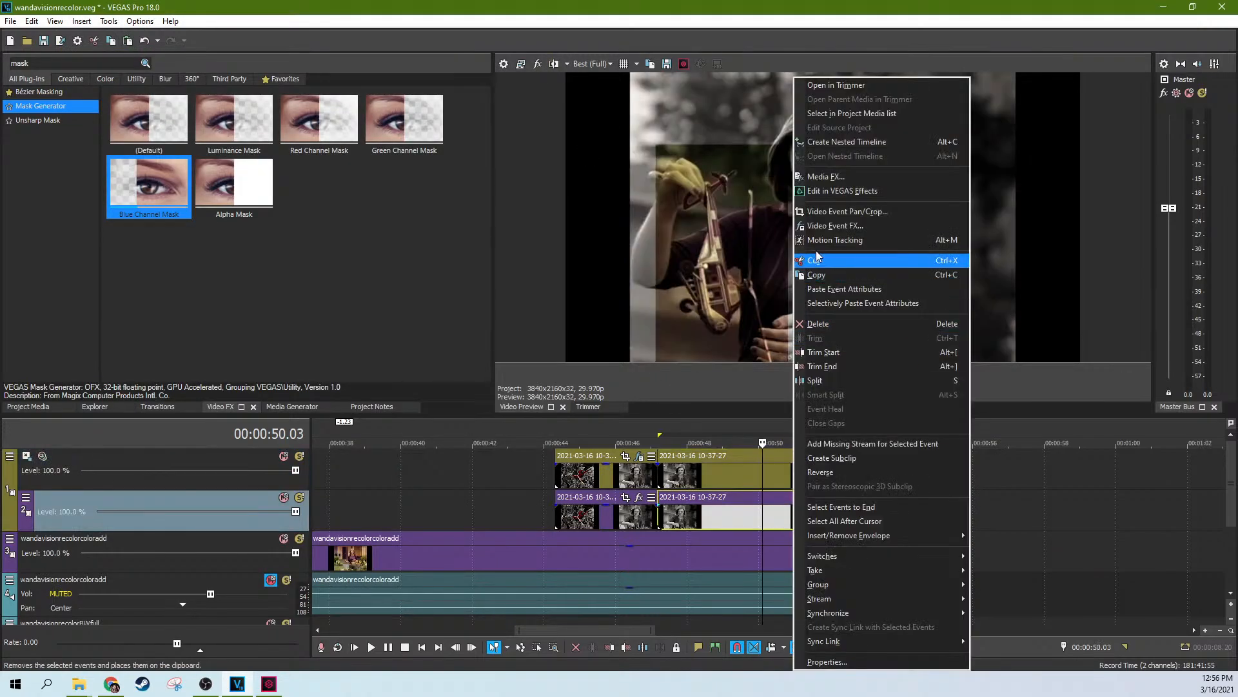
left_click(852, 291)
Remove the Color Corrector (Secondary) and Mask Generator effects from the second-track clip of the woman and save the project
left_click(949, 498)
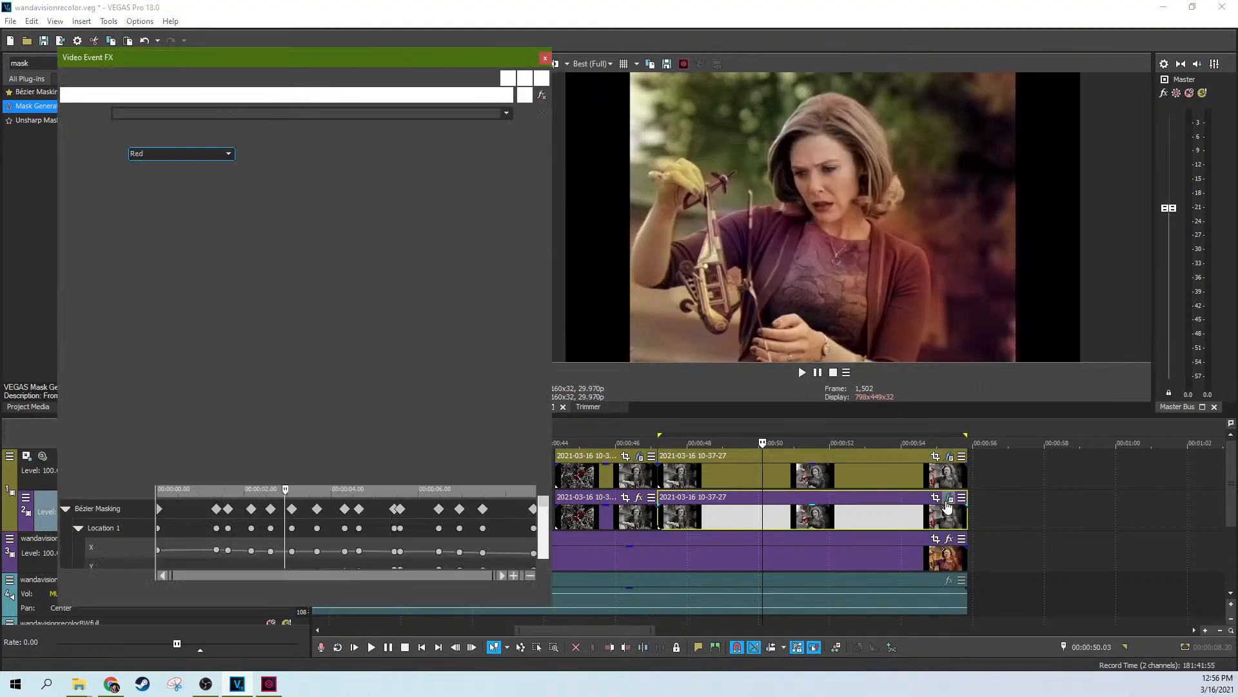
left_click(248, 94)
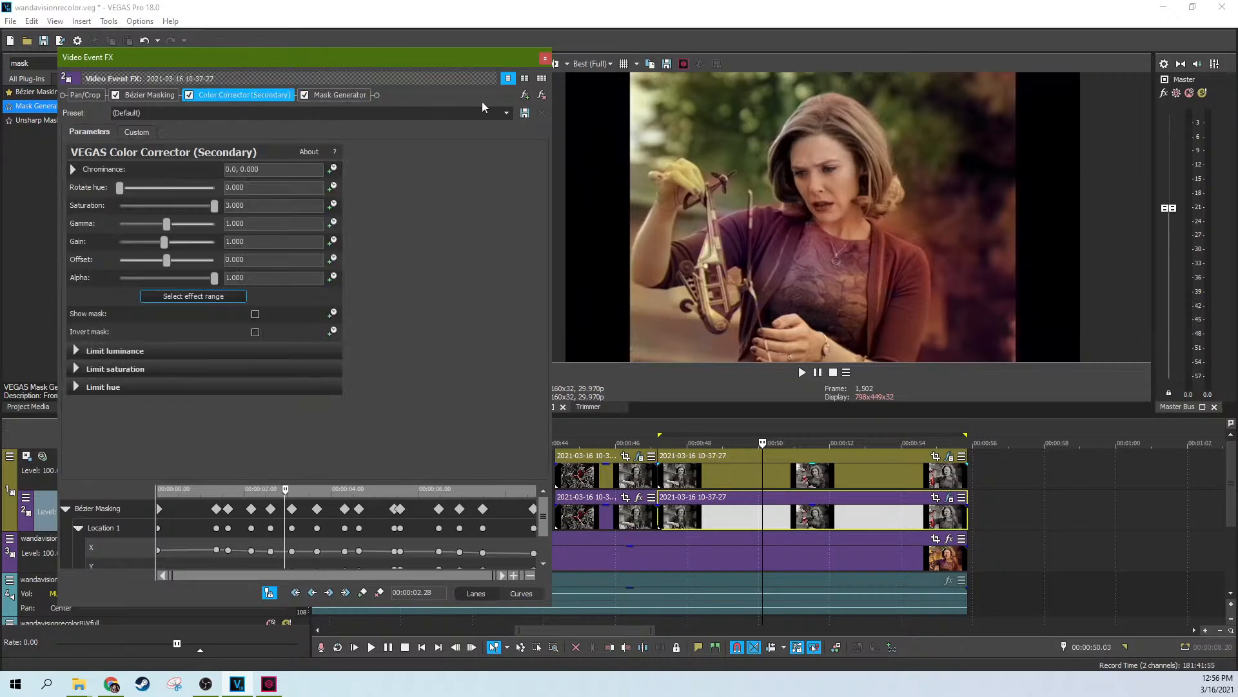
left_click(540, 98)
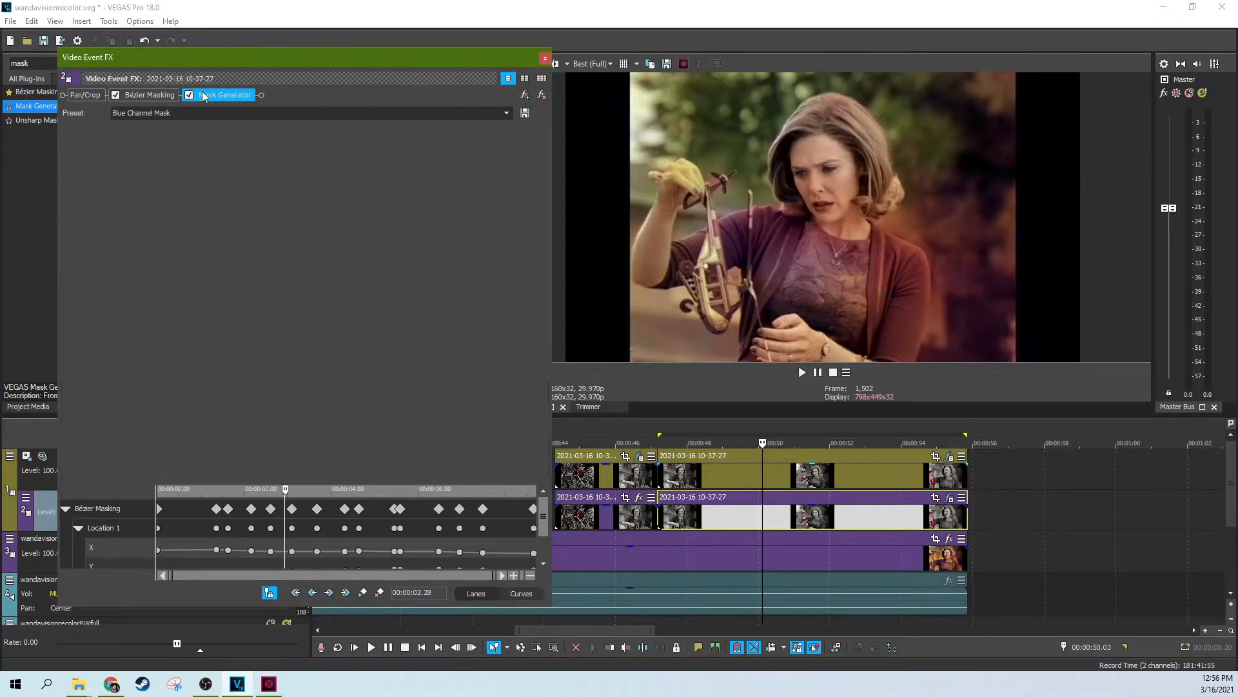
left_click(545, 98)
left_click(545, 58)
left_click(814, 475)
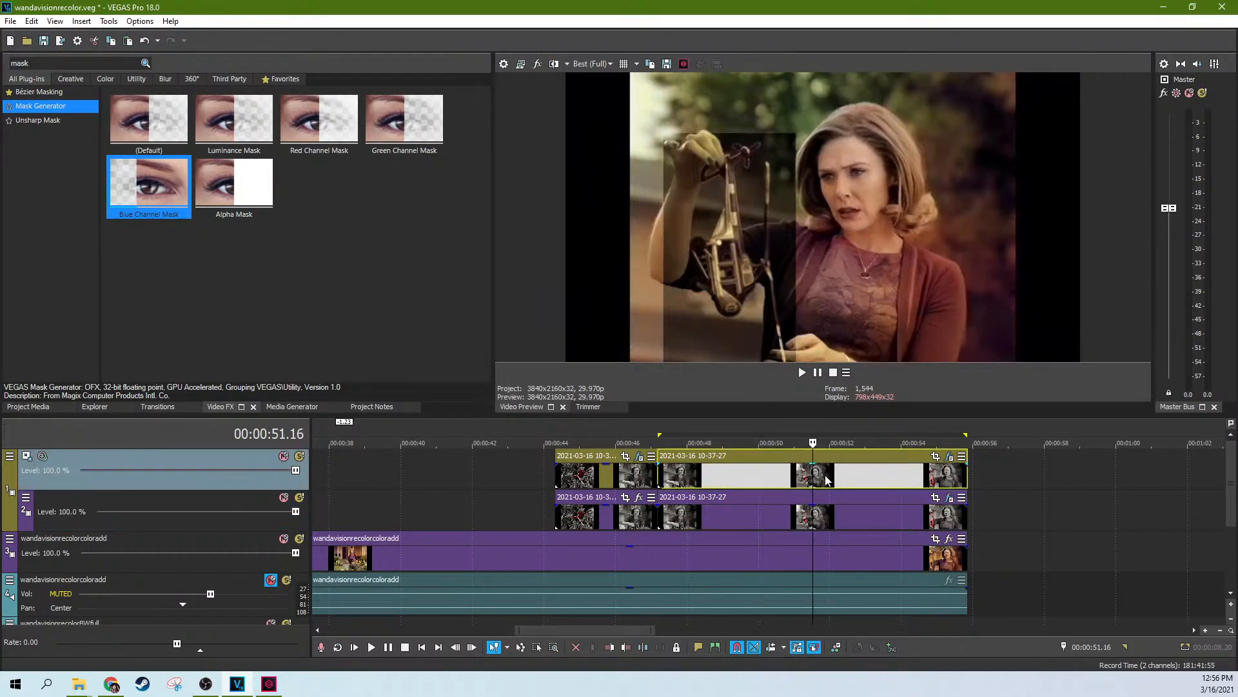
key("ctrl+s")
Enable Show mask and Invert mask in the top-track clip's Color Corrector (Secondary)
left_click(784, 475)
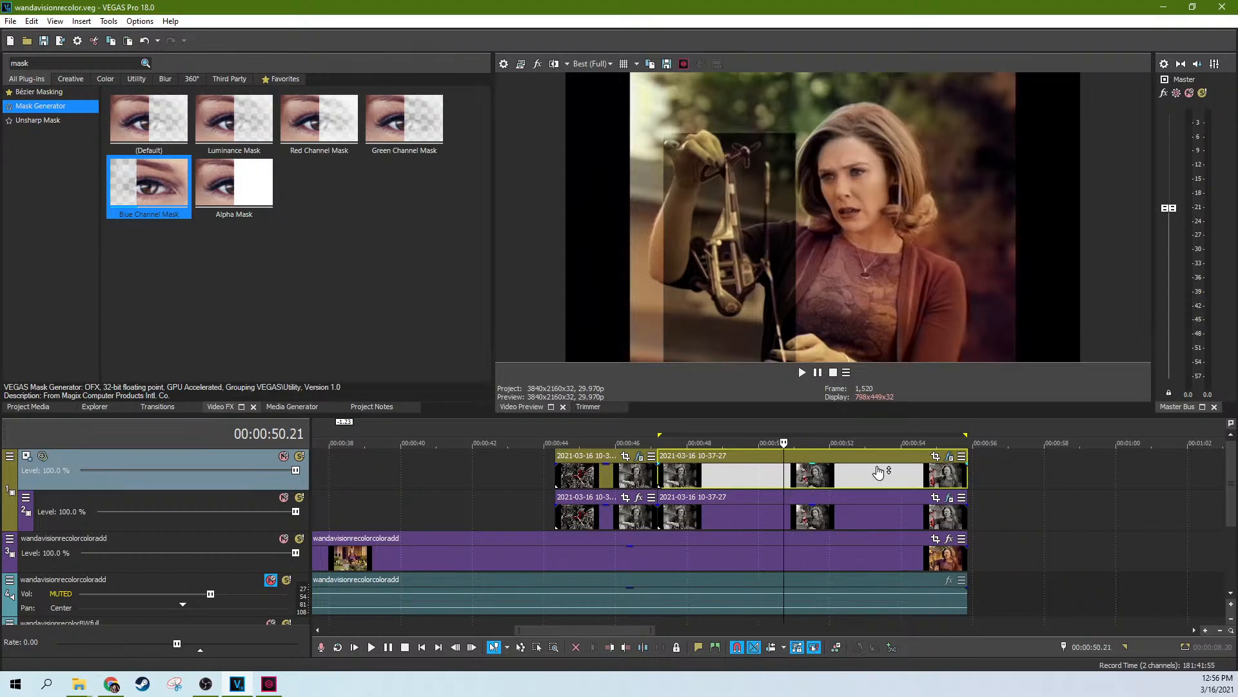
left_click_drag(879, 472, 878, 472)
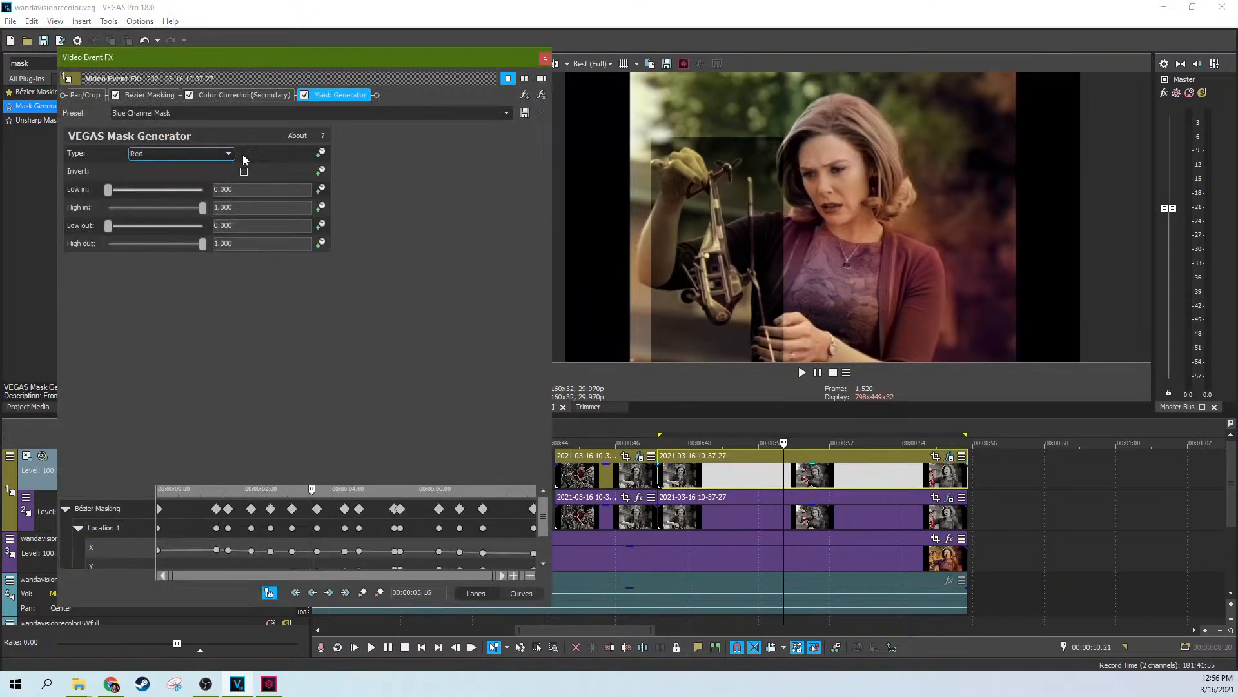
left_click(238, 94)
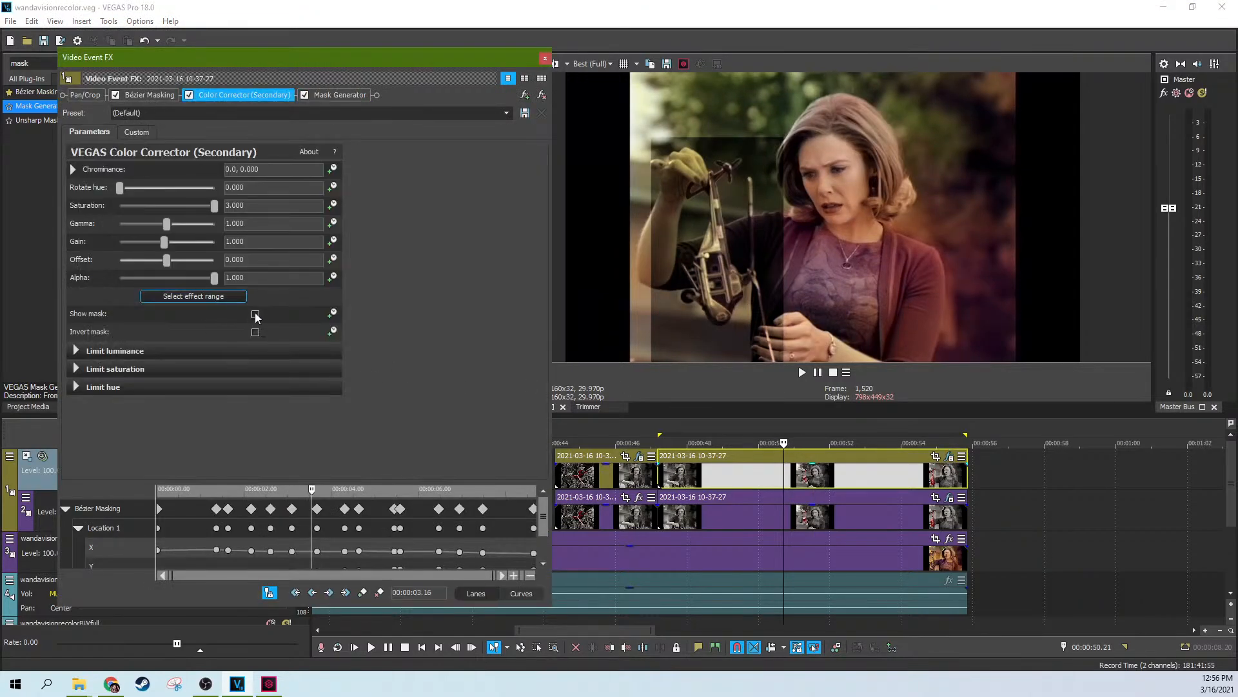
left_click(256, 314)
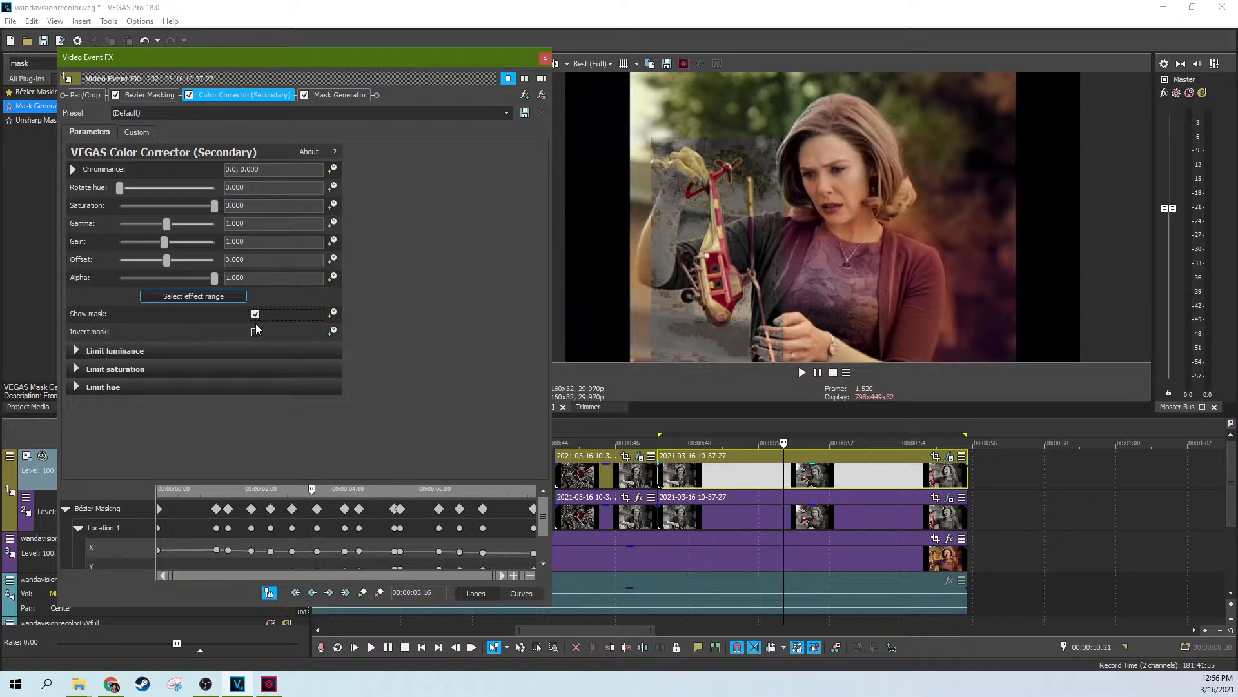
left_click(255, 332)
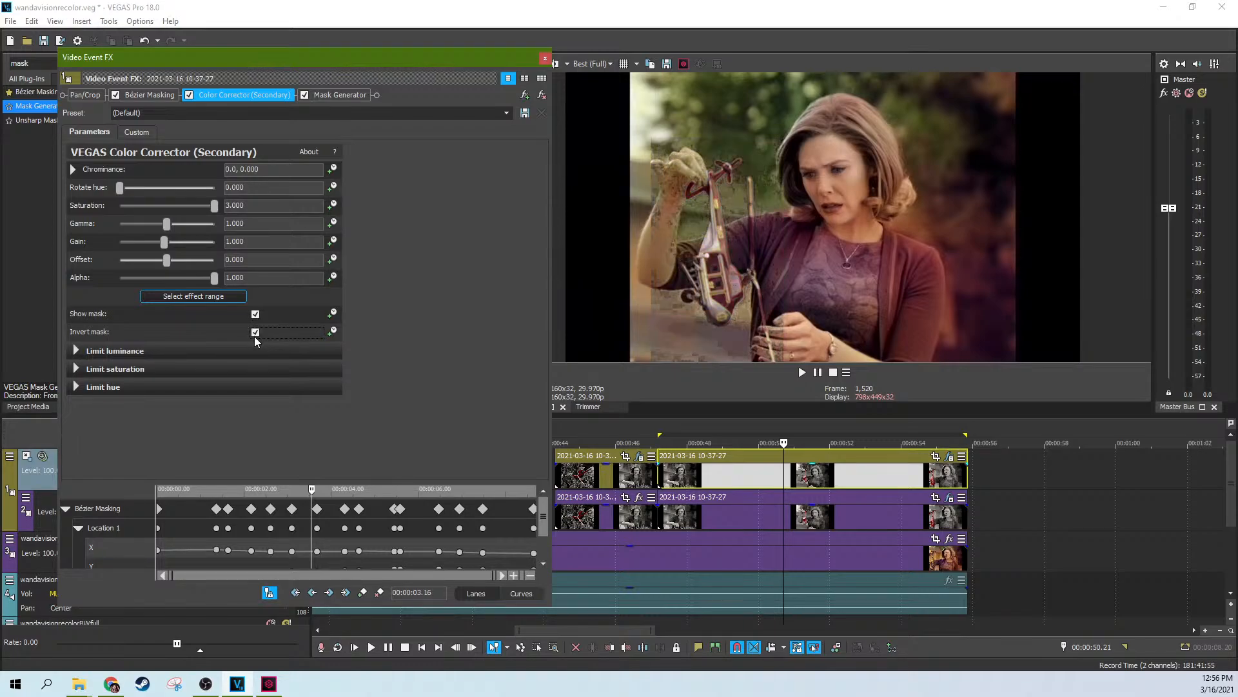
Adjust the corrector's hue limit to a center of about 299 and a width of 269.388, comparing it switched off and on
left_click(74, 386)
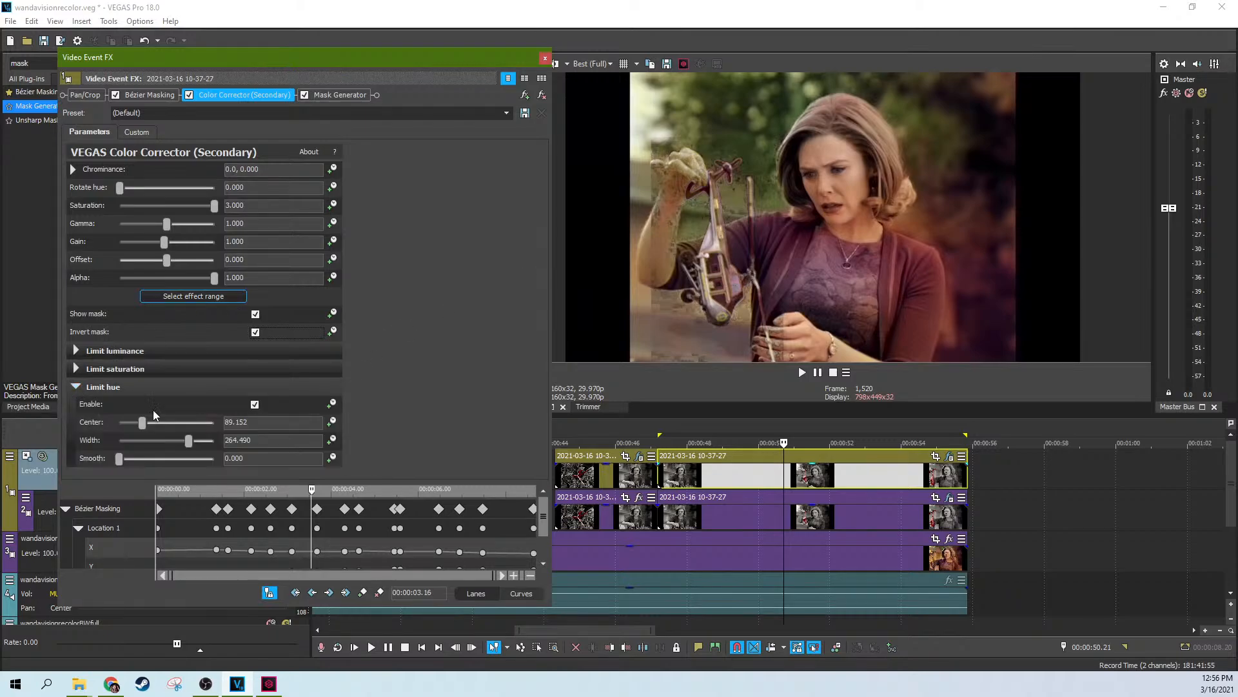
left_click_drag(134, 424, 200, 442)
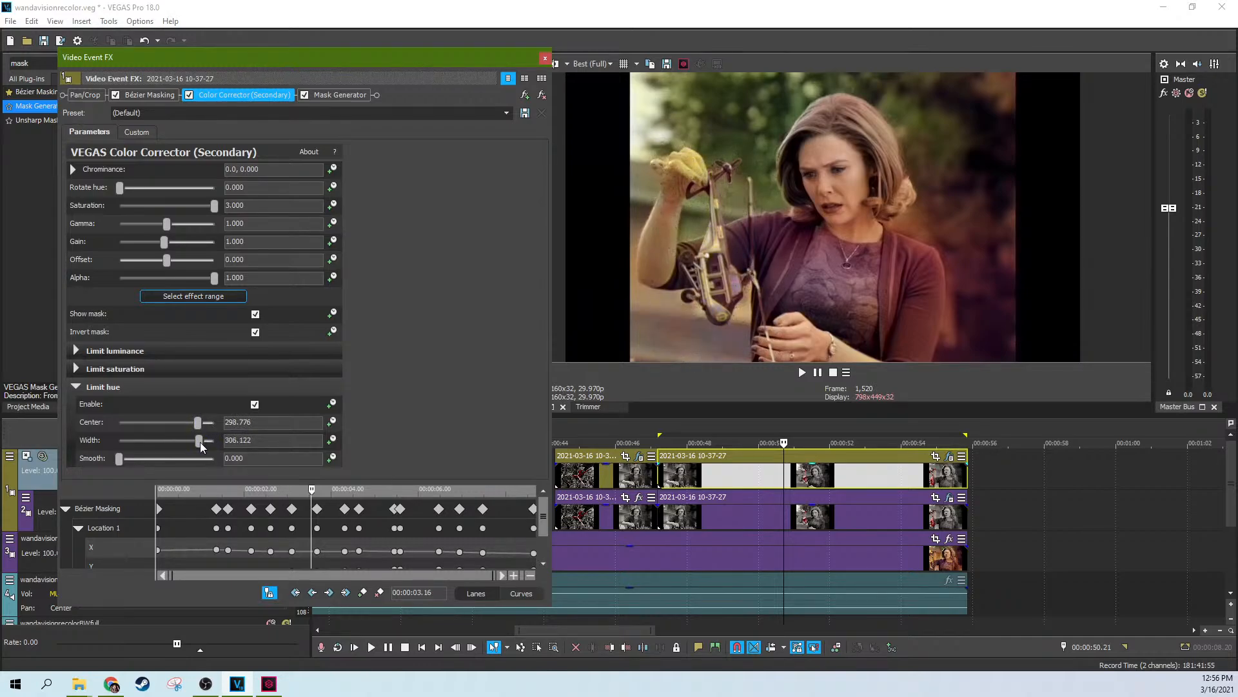
left_click(254, 404)
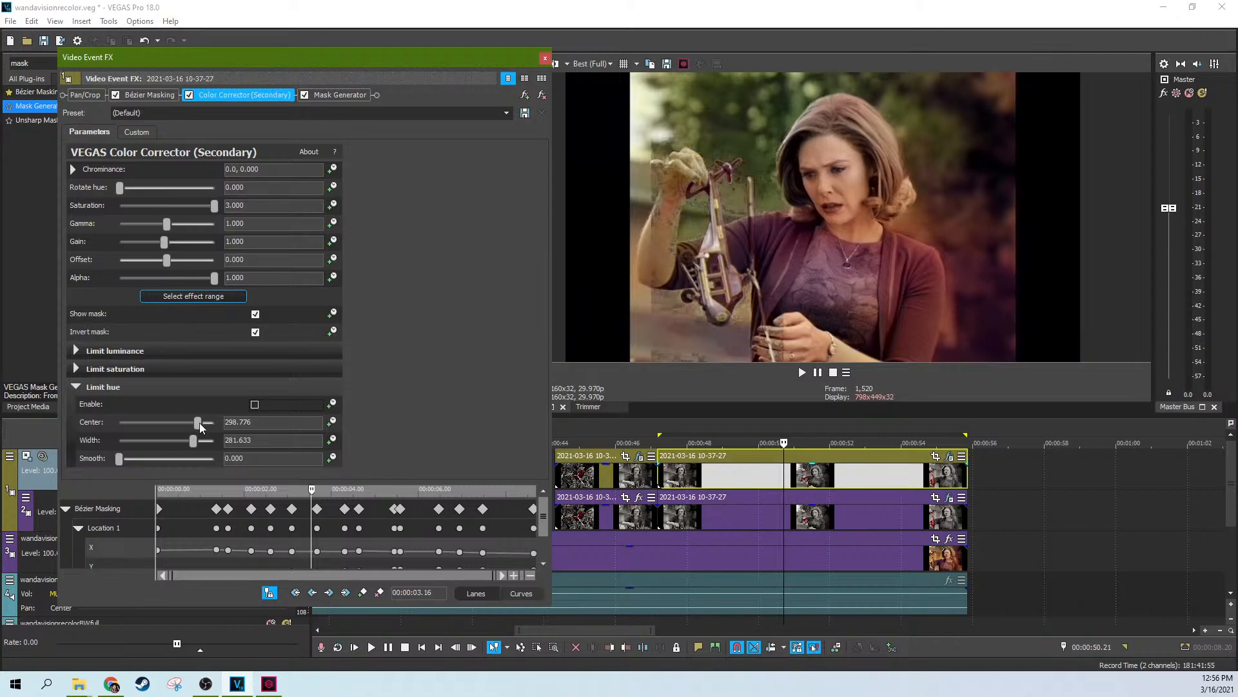
left_click(81, 387)
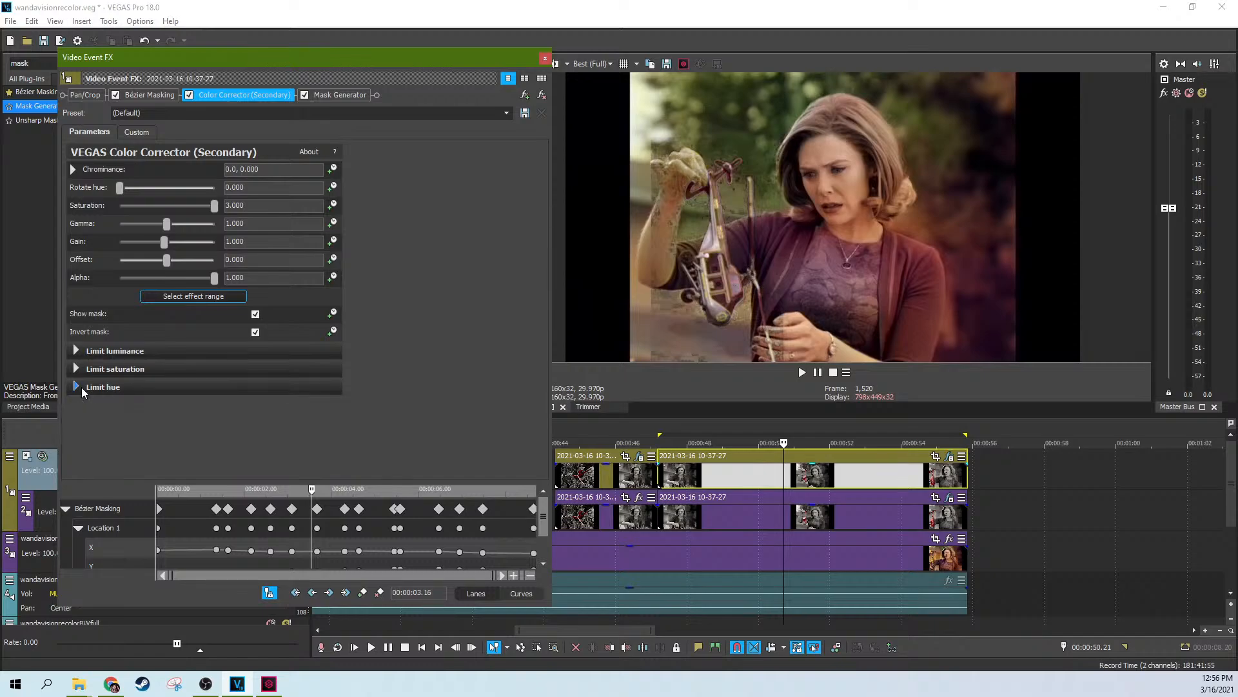
left_click(81, 387)
left_click(255, 406)
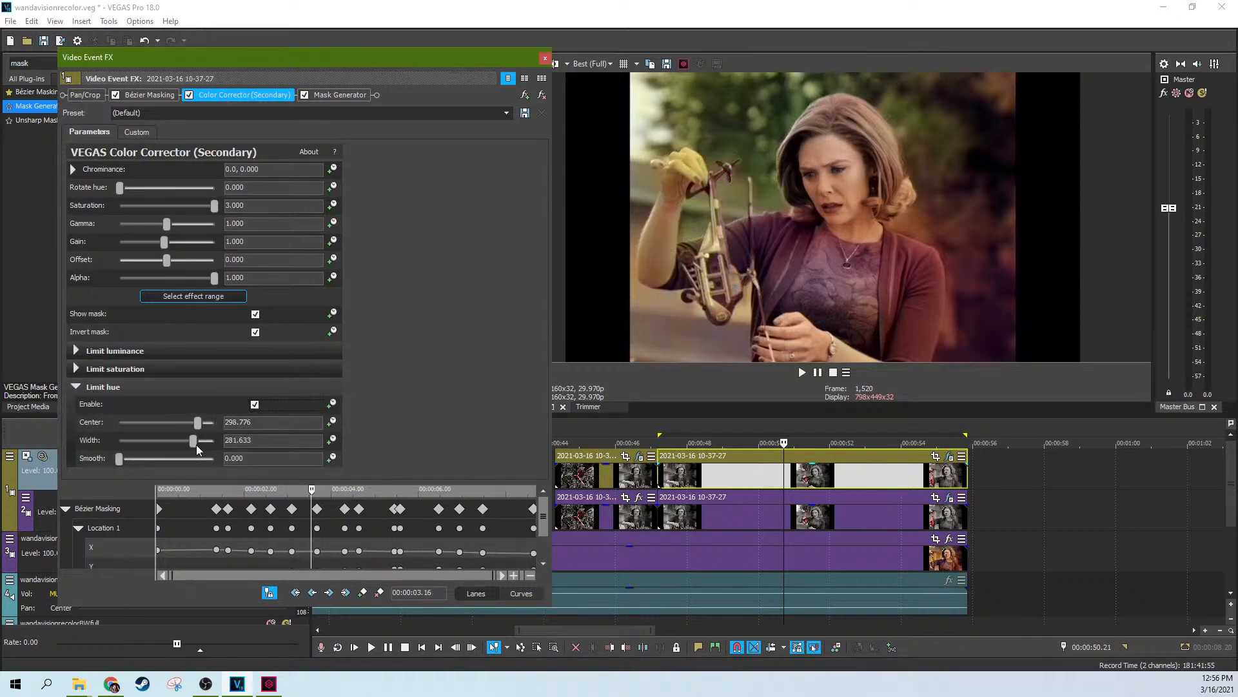
mouse_move(204, 440)
left_mouse_down()
mouse_move(225, 441)
mouse_move(190, 443)
mouse_move(198, 426)
left_mouse_up()
Set the saturation limit's low to 0.000 and high to 72.735, and the hue limit's center to 168.980
left_click(96, 370)
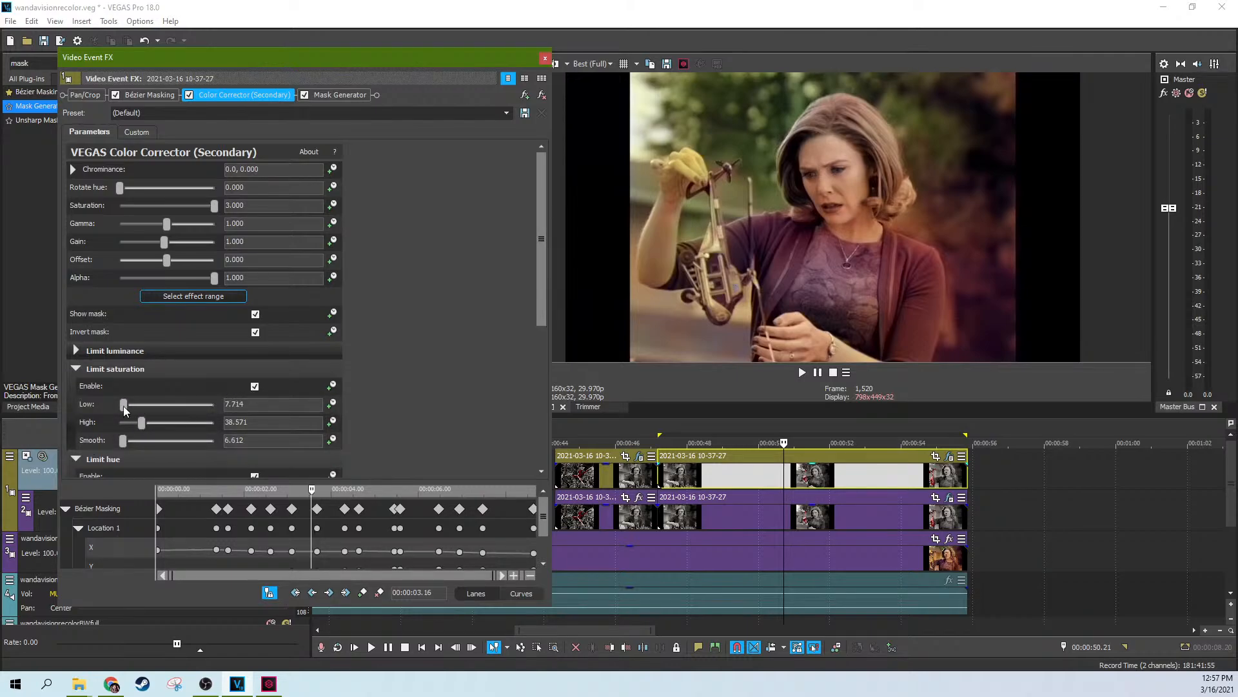
left_click_drag(122, 405, 148, 423)
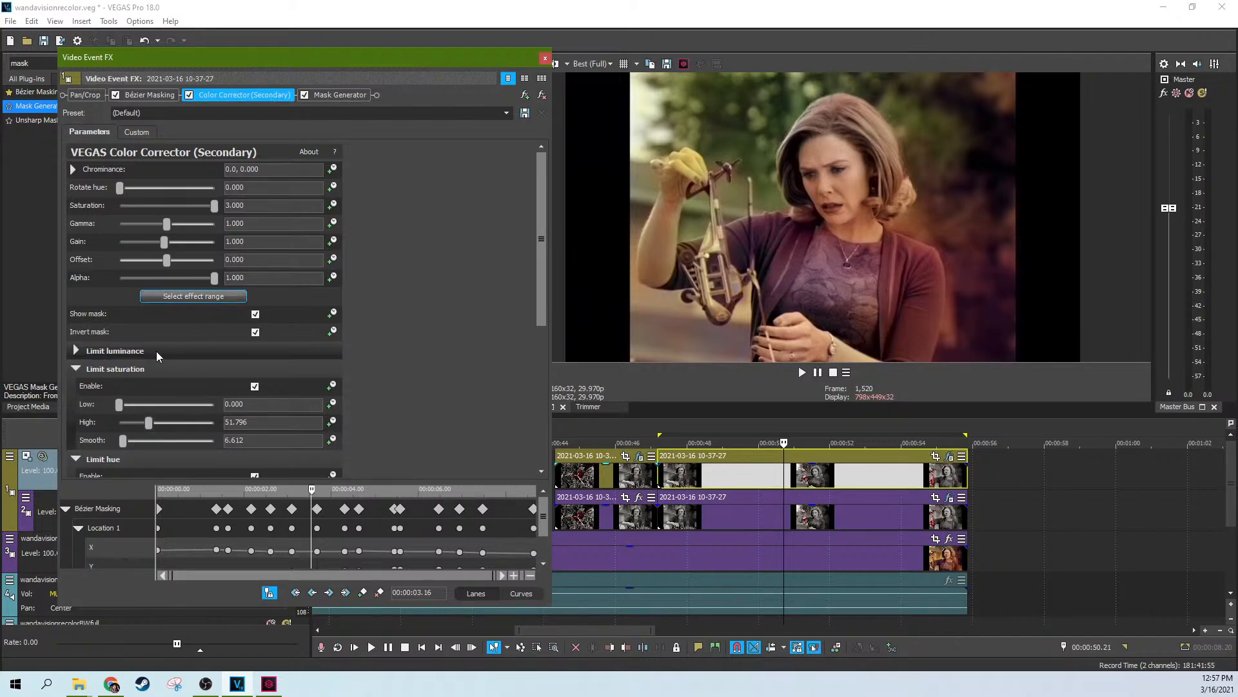
left_click_drag(121, 405, 161, 422)
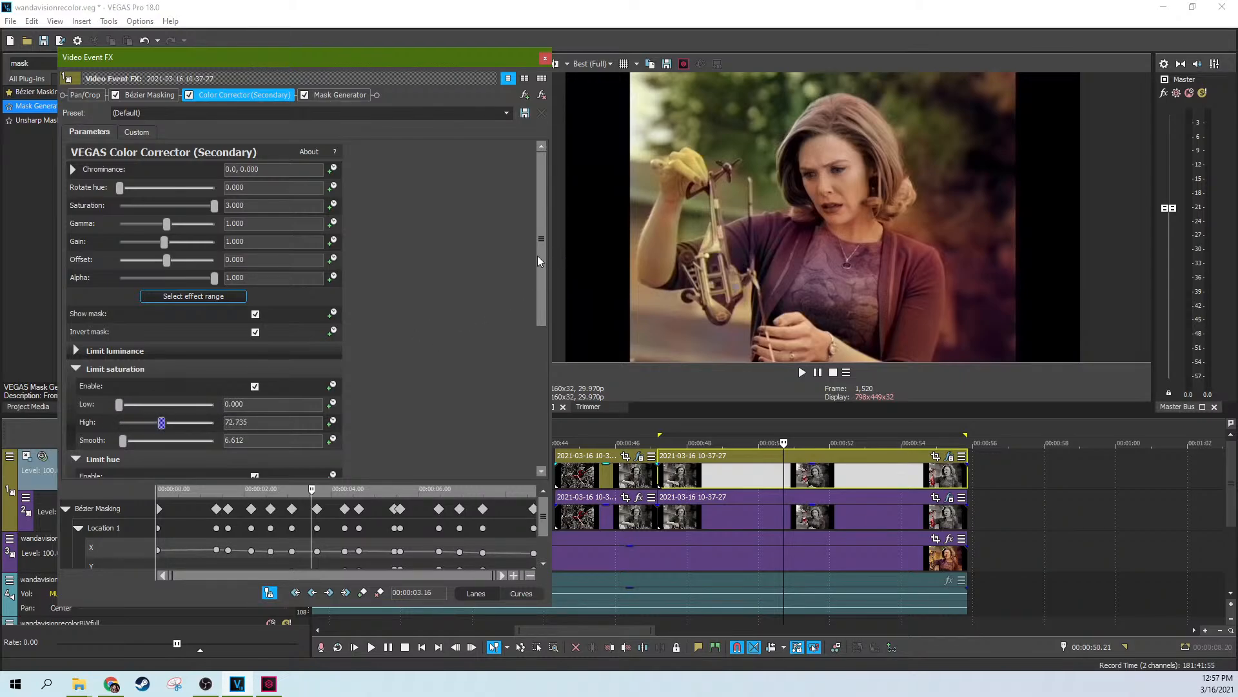
left_click_drag(536, 256, 532, 401)
left_click_drag(199, 428, 163, 429)
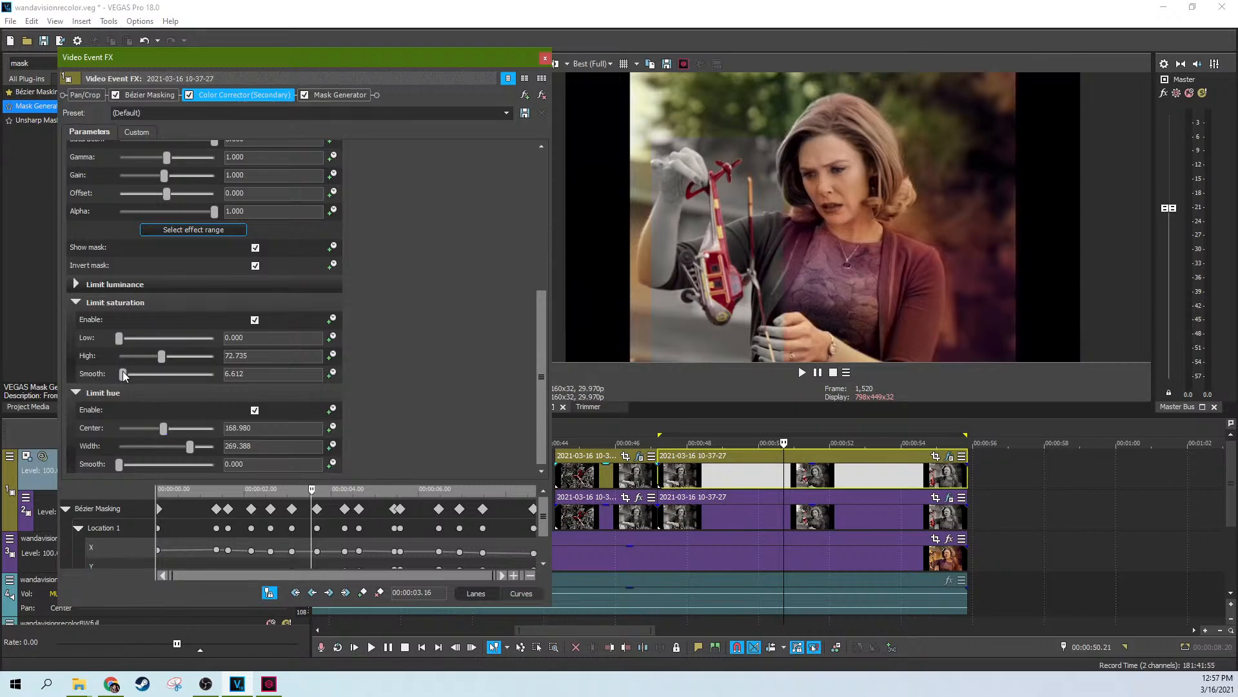
Set the saturation limit's smooth to 0.000 and low to 20.939, compare it off and on, close the effects and save the project
left_click_drag(123, 374, 132, 340)
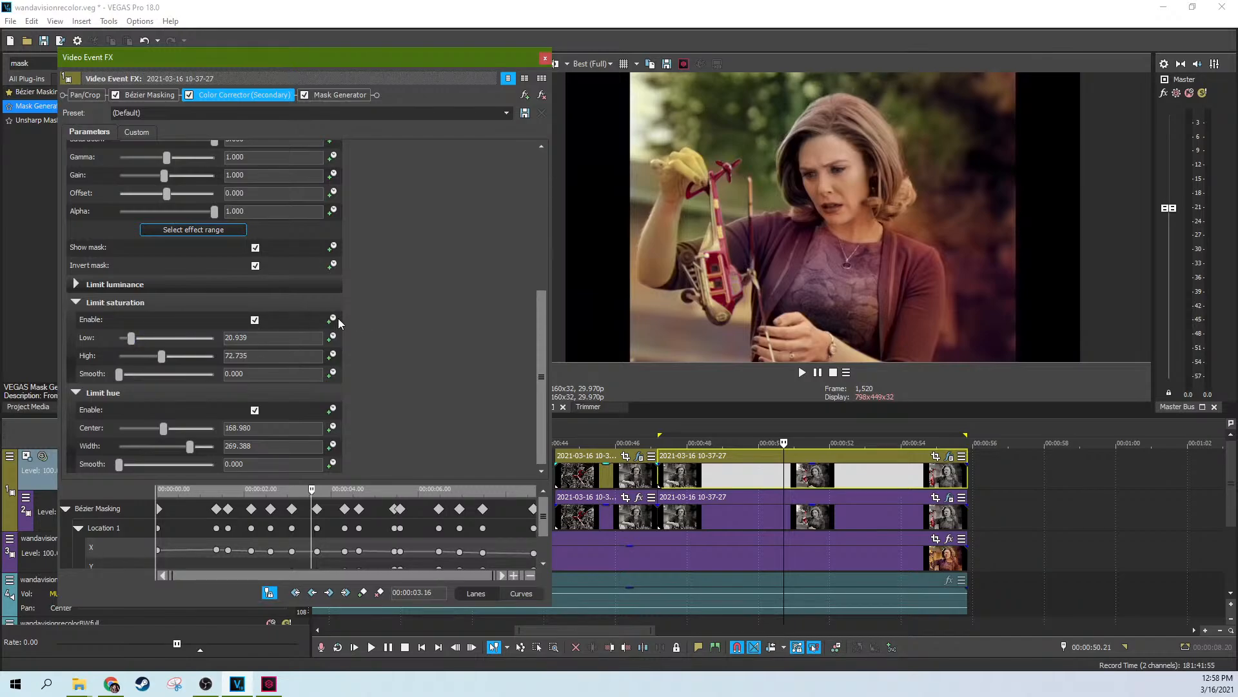
left_click(255, 321)
left_click(255, 320)
left_click(255, 321)
left_click(254, 321)
left_click(544, 59)
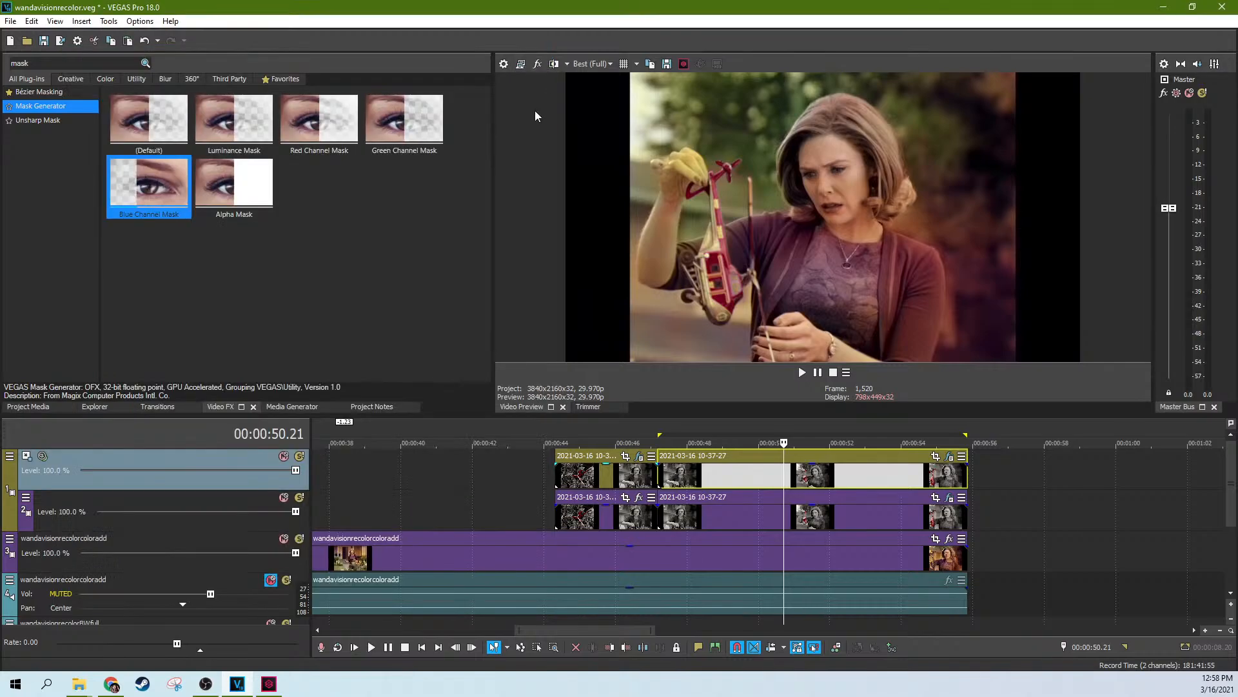
Play the clip of the woman and check frames near its end to review the helicopter's colour
left_click(801, 372)
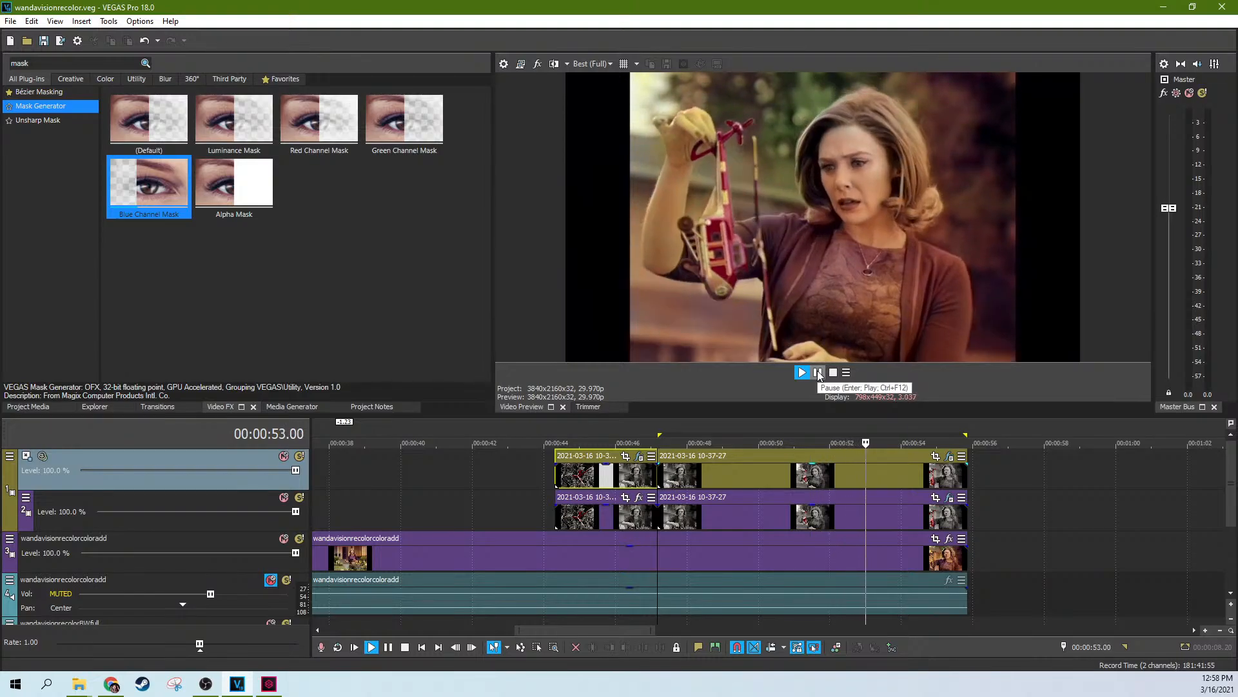
left_click(818, 373)
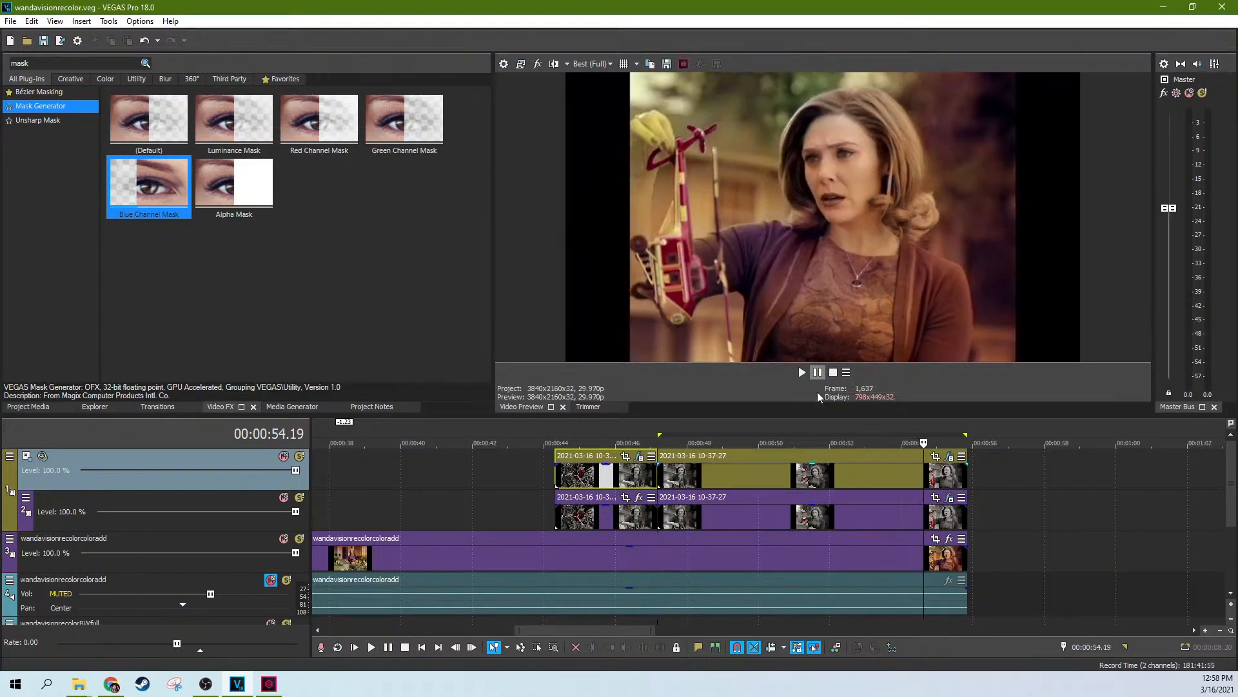
left_click(834, 477)
left_click(872, 477)
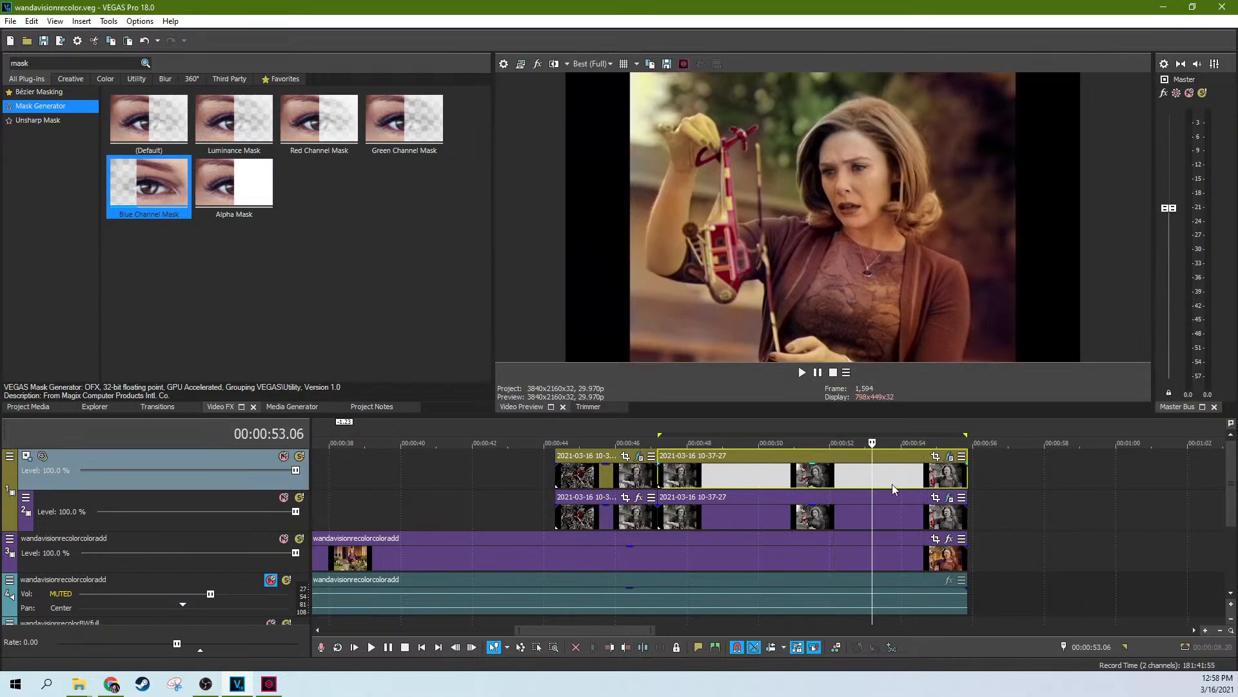
left_click(892, 484)
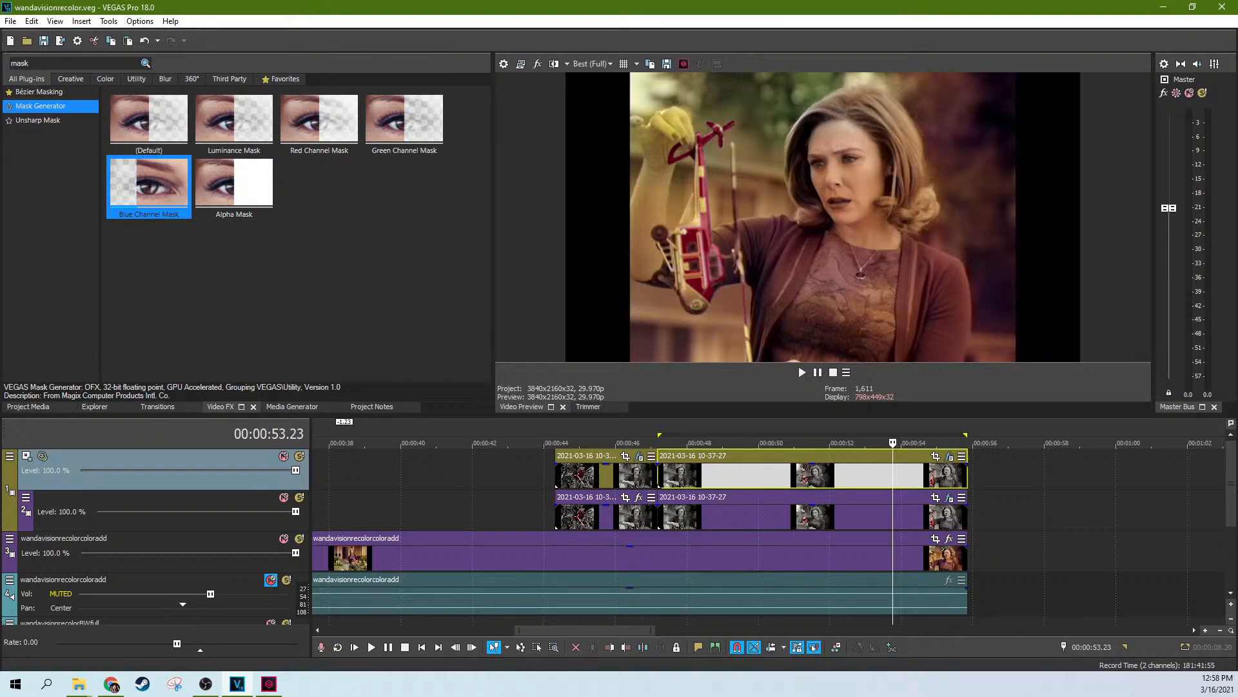
left_click(14, 407)
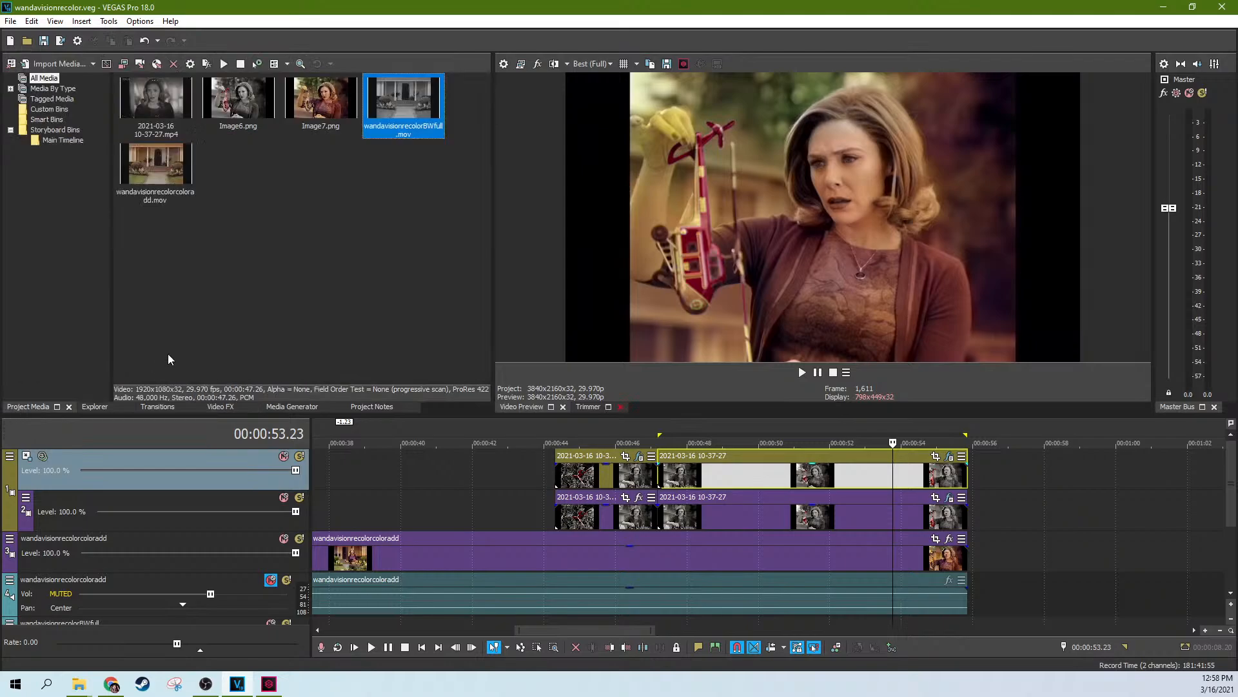
left_click_drag(181, 123, 1135, 569)
left_click_drag(1094, 509, 290, 228)
left_click(1130, 619)
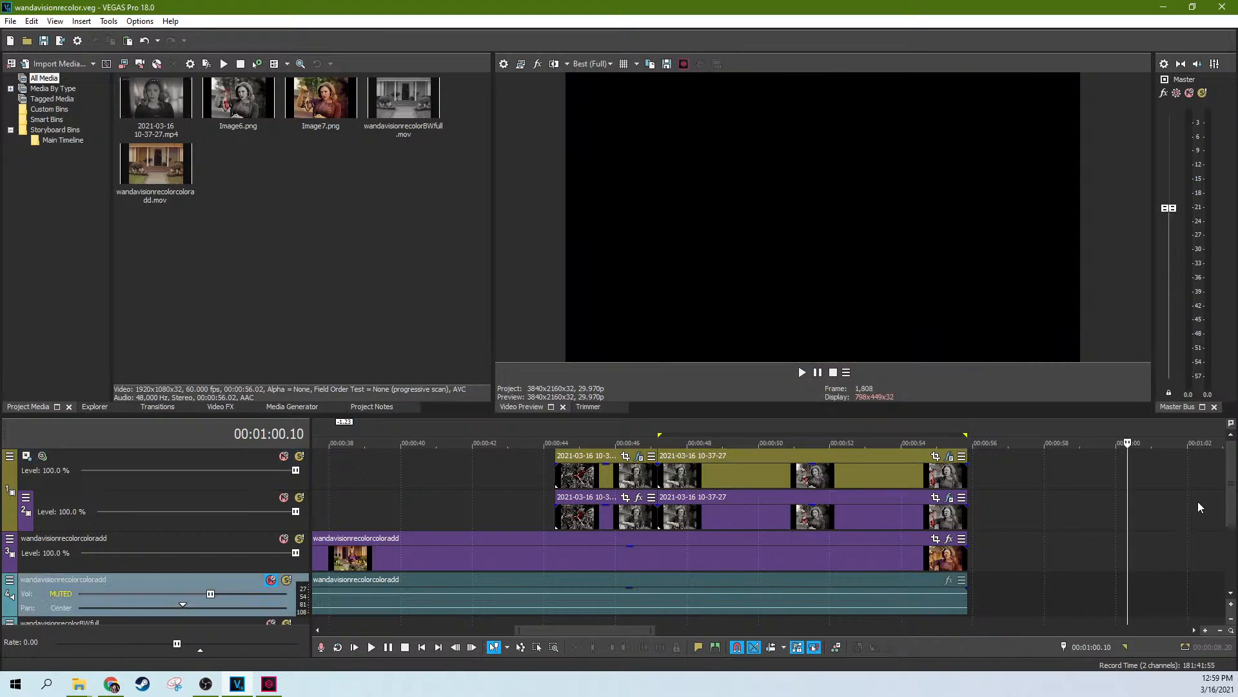
left_click_drag(116, 111, 1108, 565)
left_click(1105, 560)
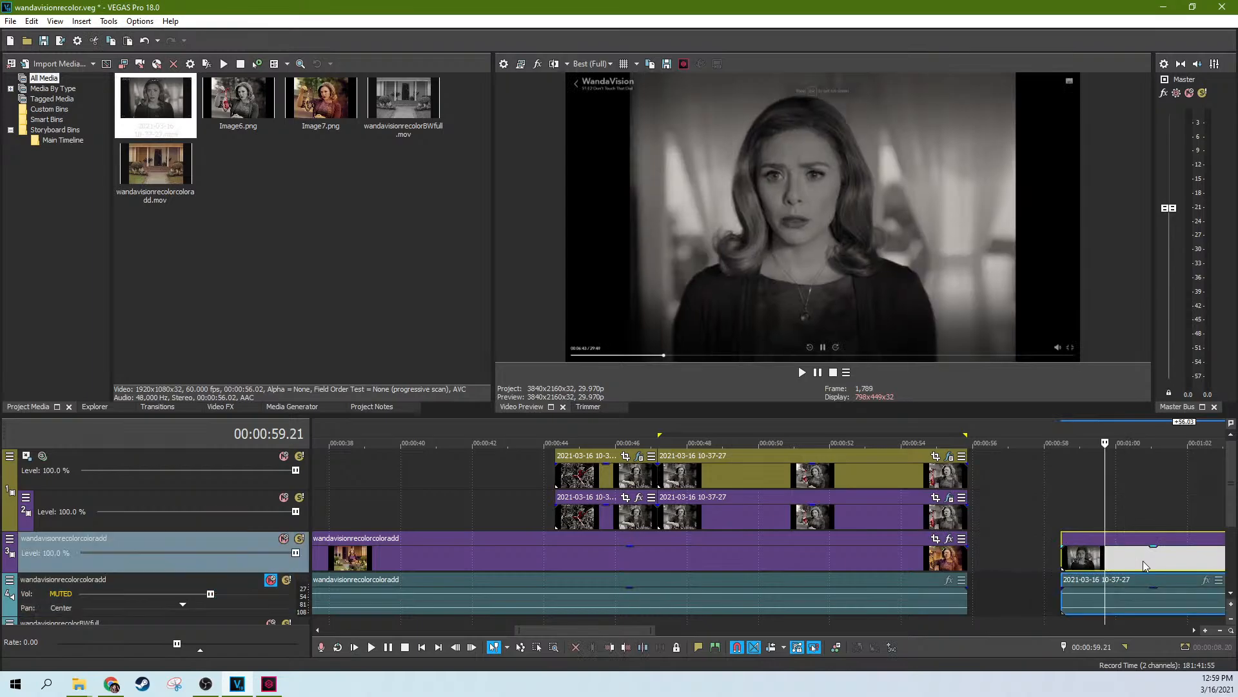
scroll(1144, 561, "down", 1)
left_click(946, 559)
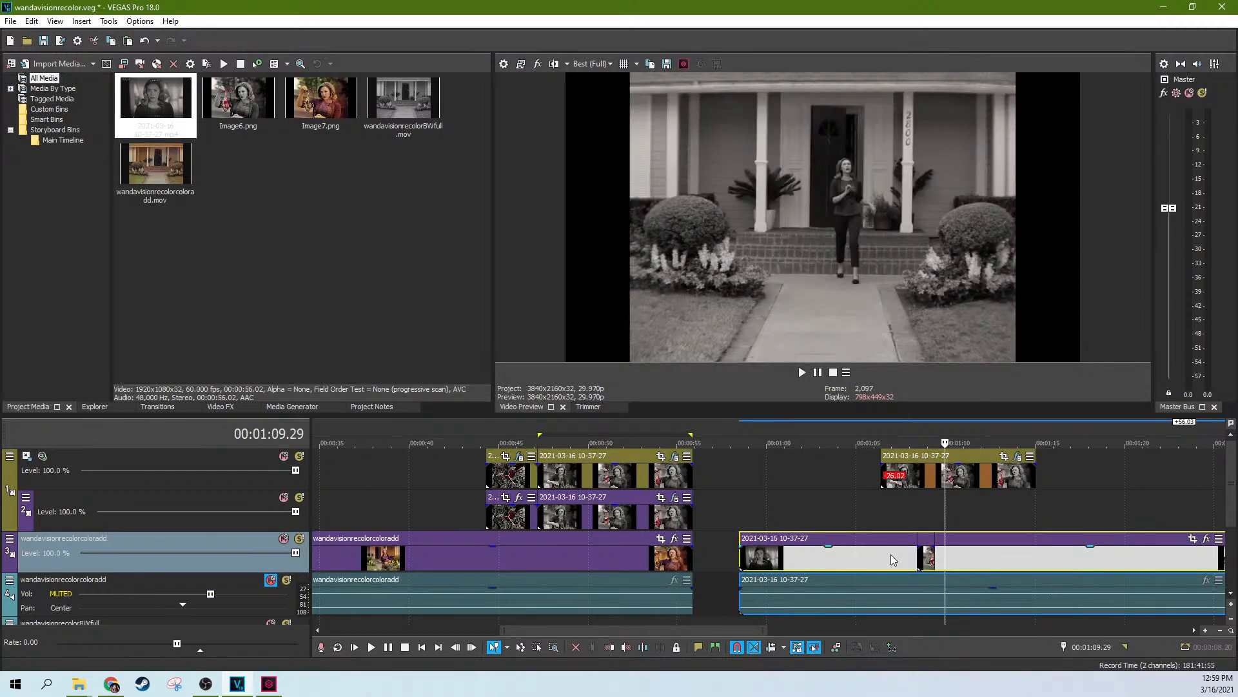
left_click(891, 555)
left_click(837, 551)
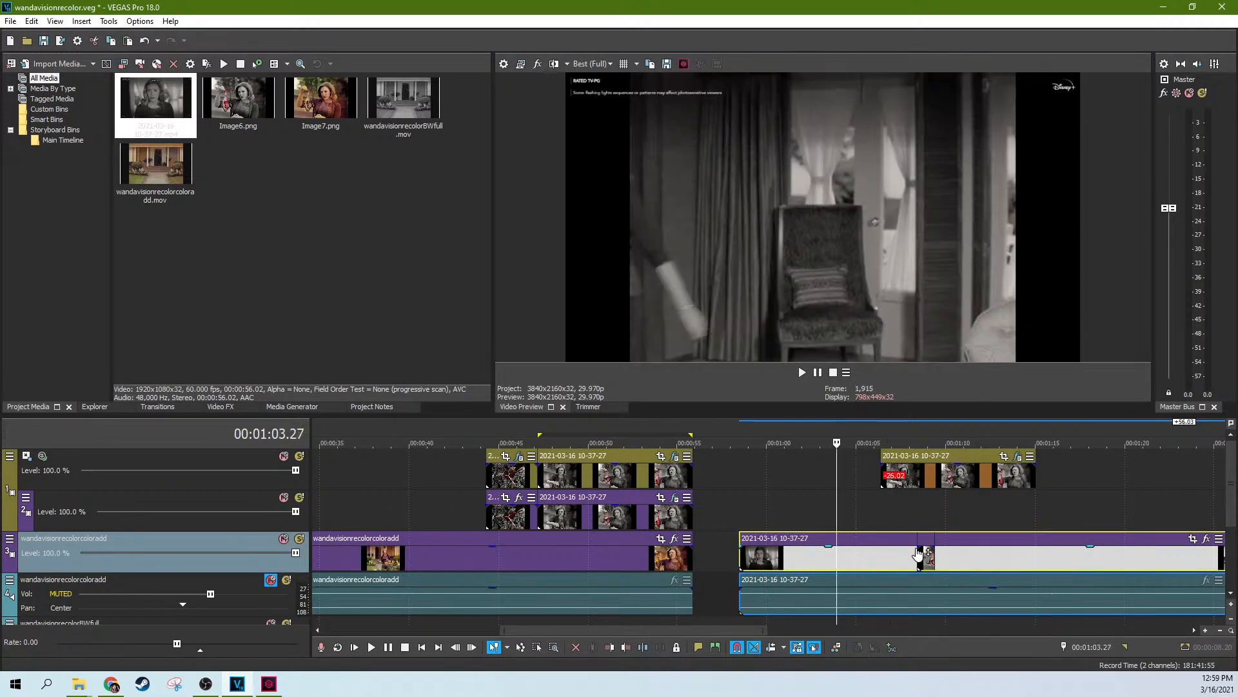
left_click(1127, 559)
scroll(1102, 556, "down", 1)
left_click(940, 568)
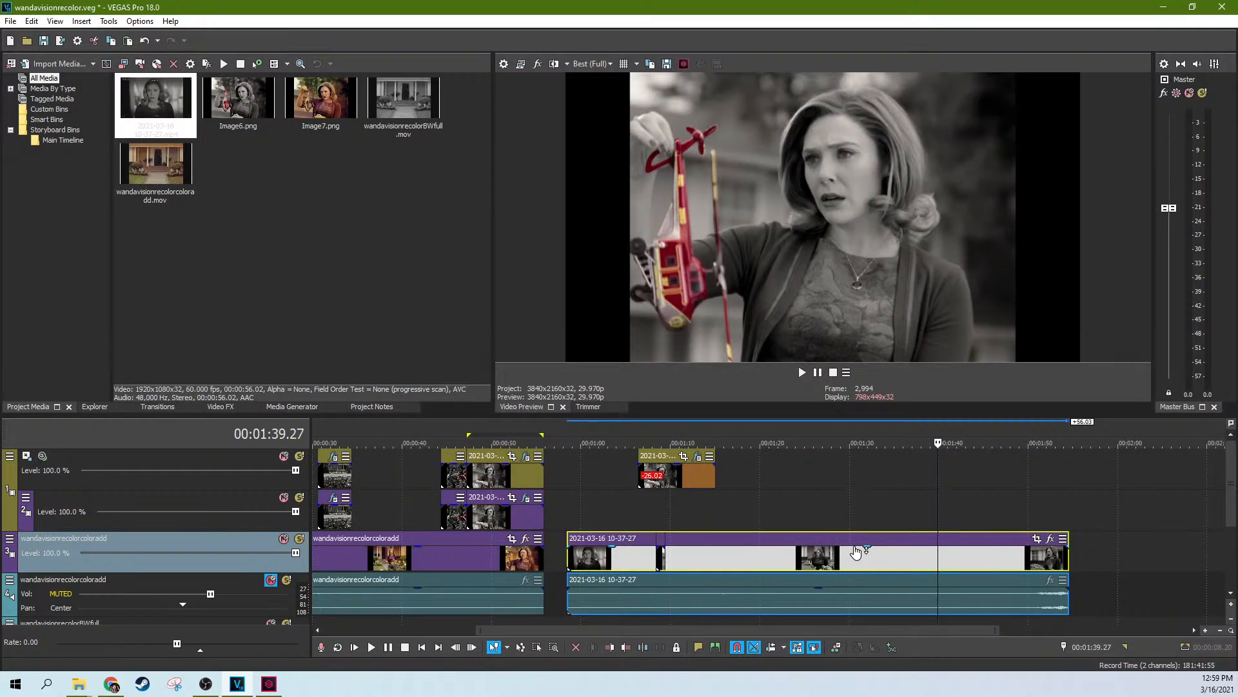
left_click(853, 555)
key("Delete")
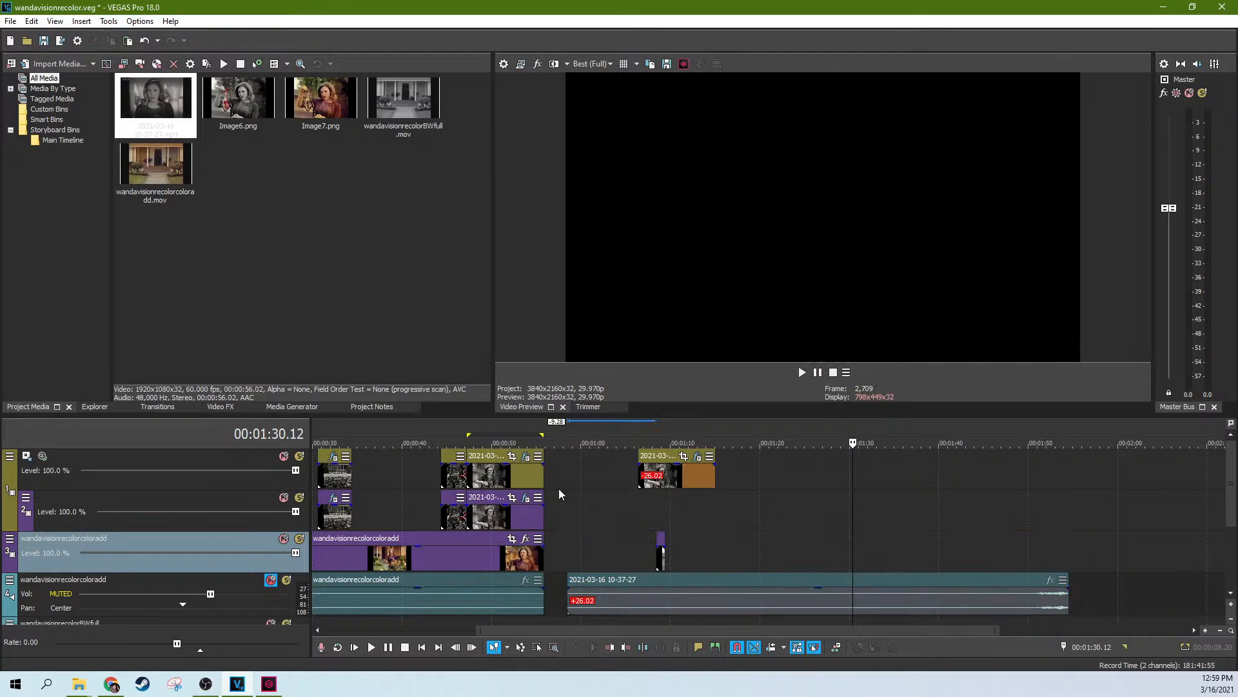
left_click(784, 602)
key("Delete")
Place wandavisionrecolorBWfull.mov on the third track beyond the existing clips and check a frame of the woman by the roses
left_click_drag(414, 130, 858, 555)
left_click(884, 591)
left_click(996, 563)
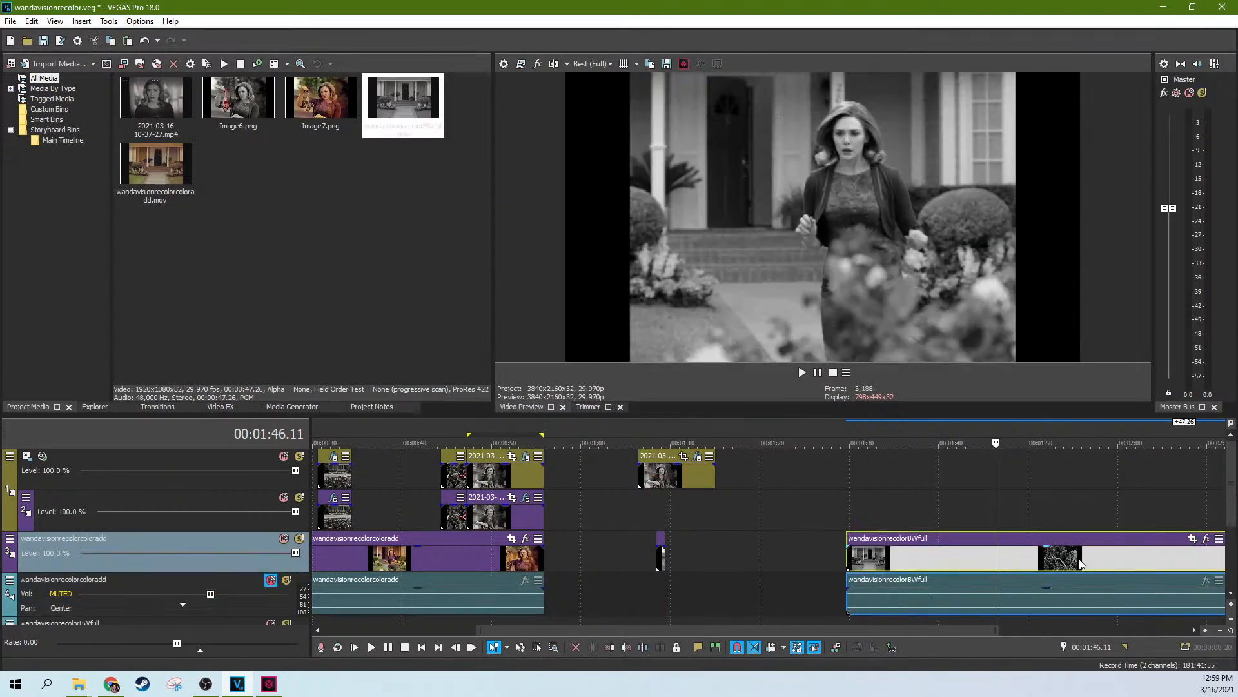
Check a frame near the end of the wandavisionrecolorBWfull clip and delete its video event from the third track
left_click(1148, 564)
scroll(1032, 565, "down", 1)
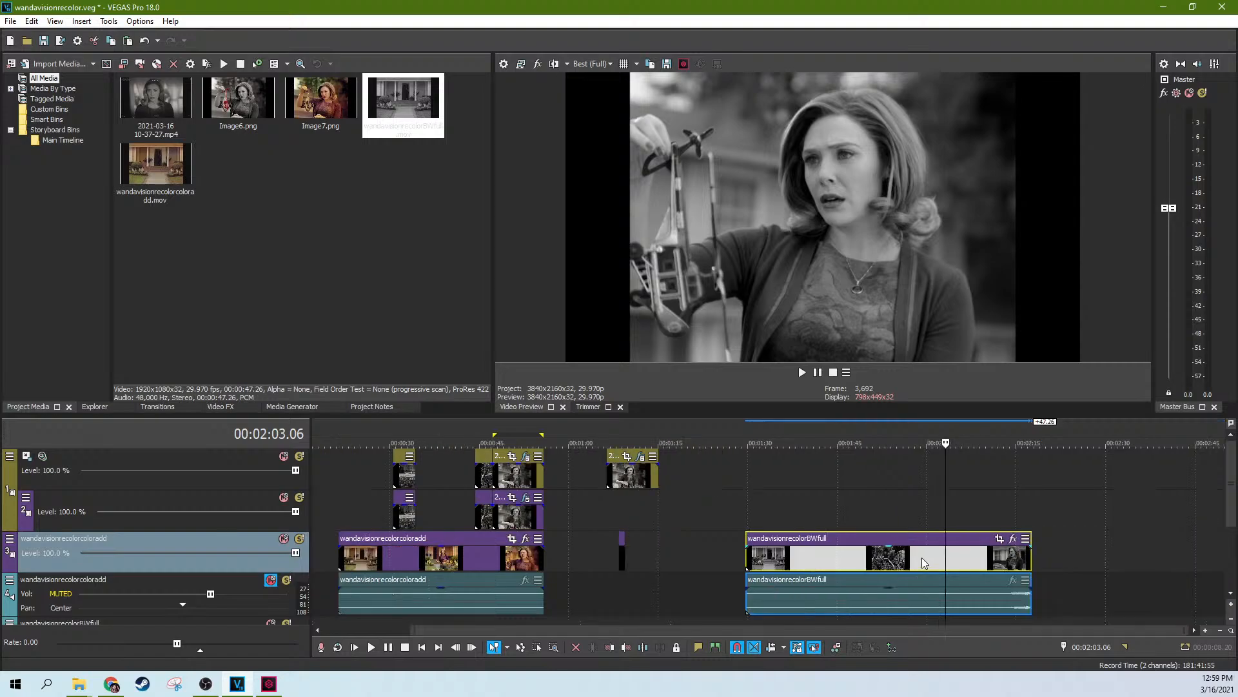
left_click(922, 563)
key("Delete")
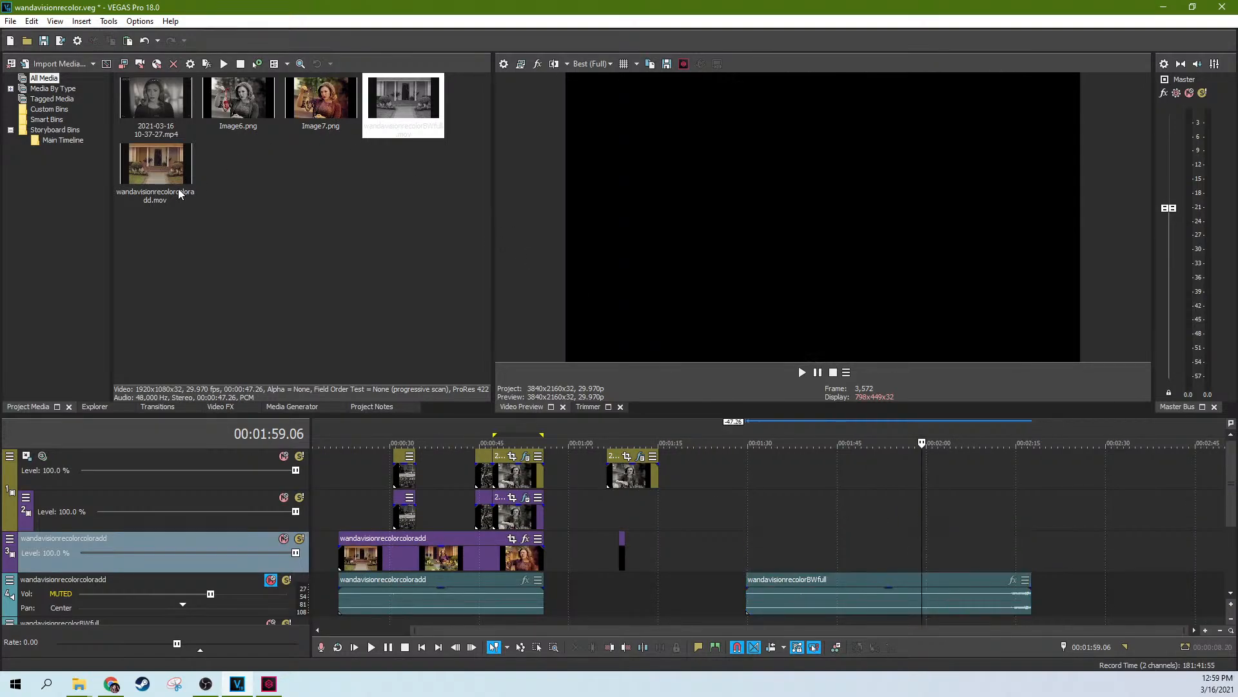
Place wandavisionrecolorcoloradd.mov on the third track beyond the existing clips and check its opening shots
left_click_drag(190, 180, 799, 548)
left_click(856, 565)
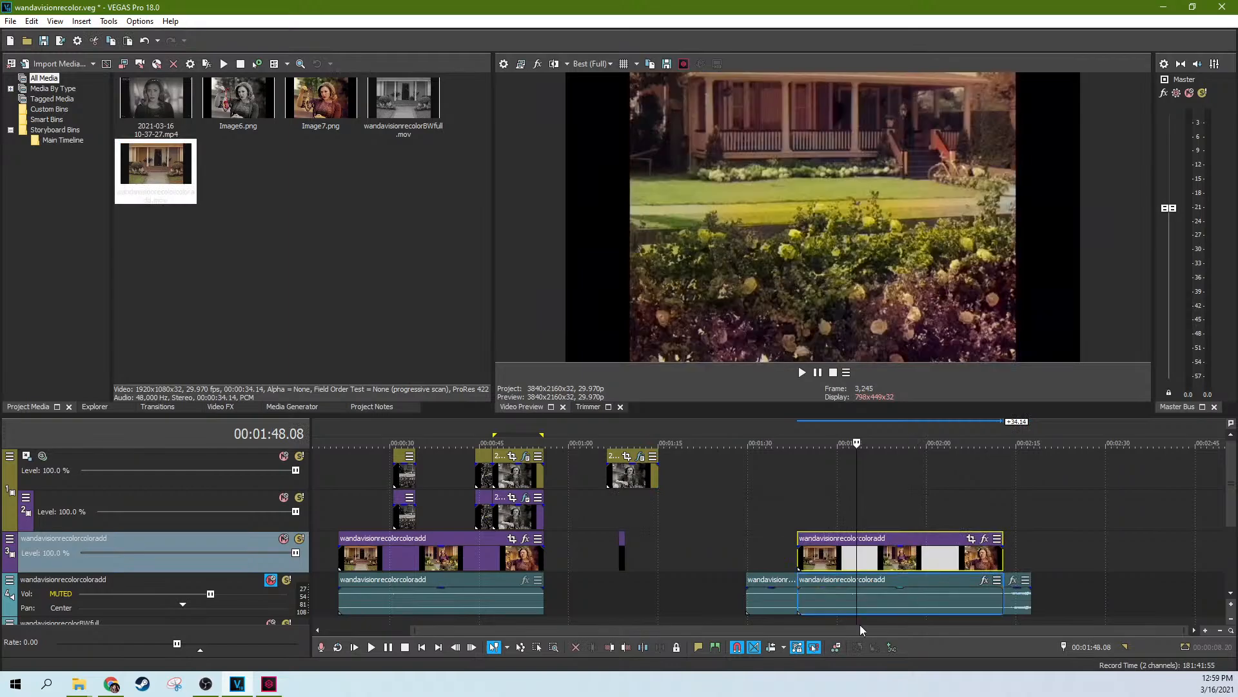
left_click(877, 556)
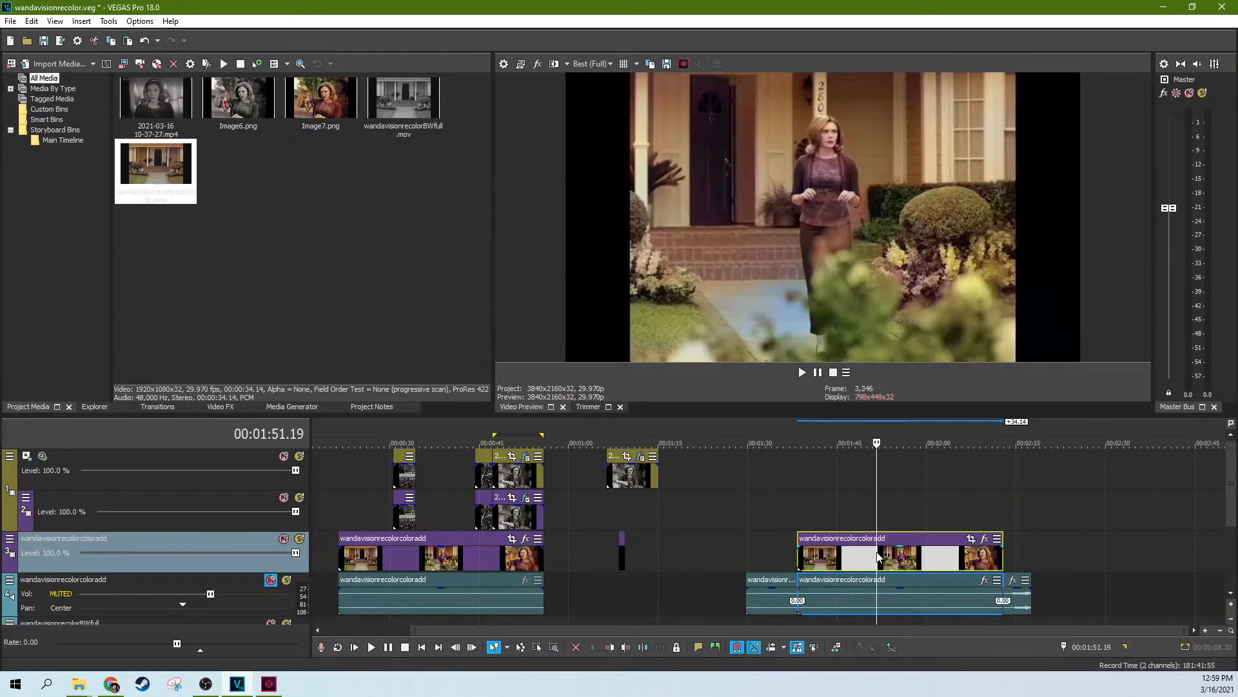
left_click(833, 554)
left_click(856, 556)
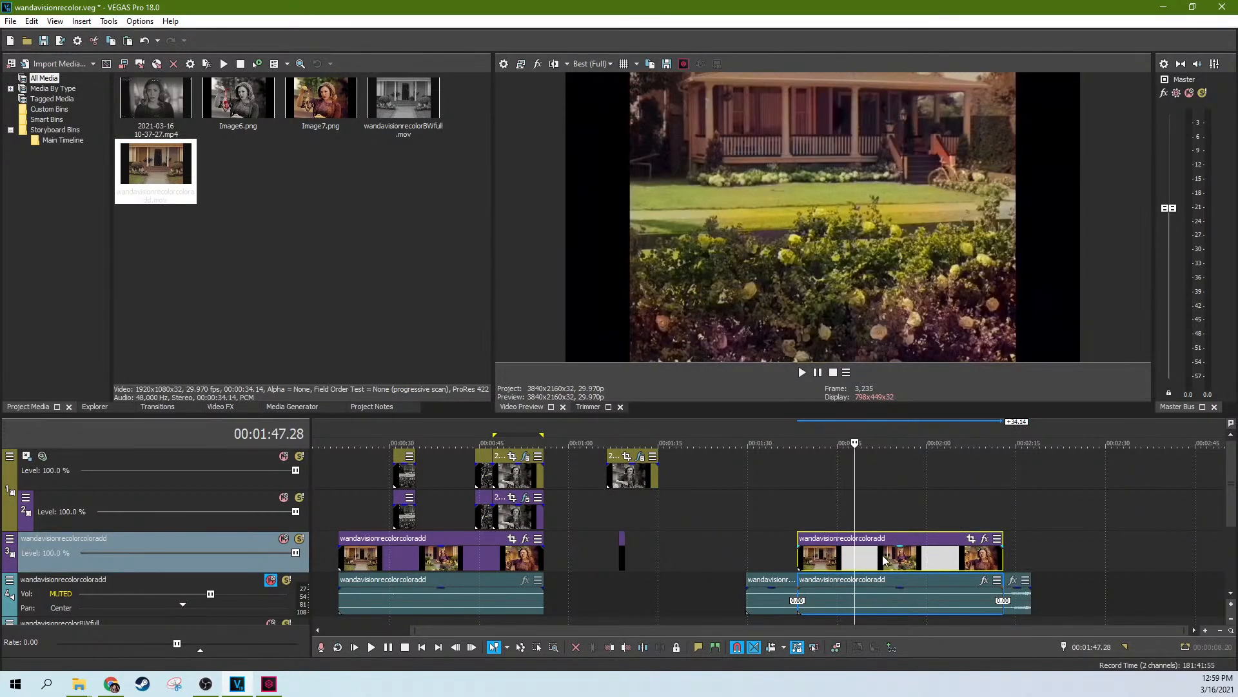
Examine frames throughout the newly placed wandavisionrecolorcoloradd clip, comparing the garden shots with the close-ups of the uncoloured toy helicopter
left_click(883, 558)
left_click(903, 559)
left_click(925, 560)
left_click(937, 560)
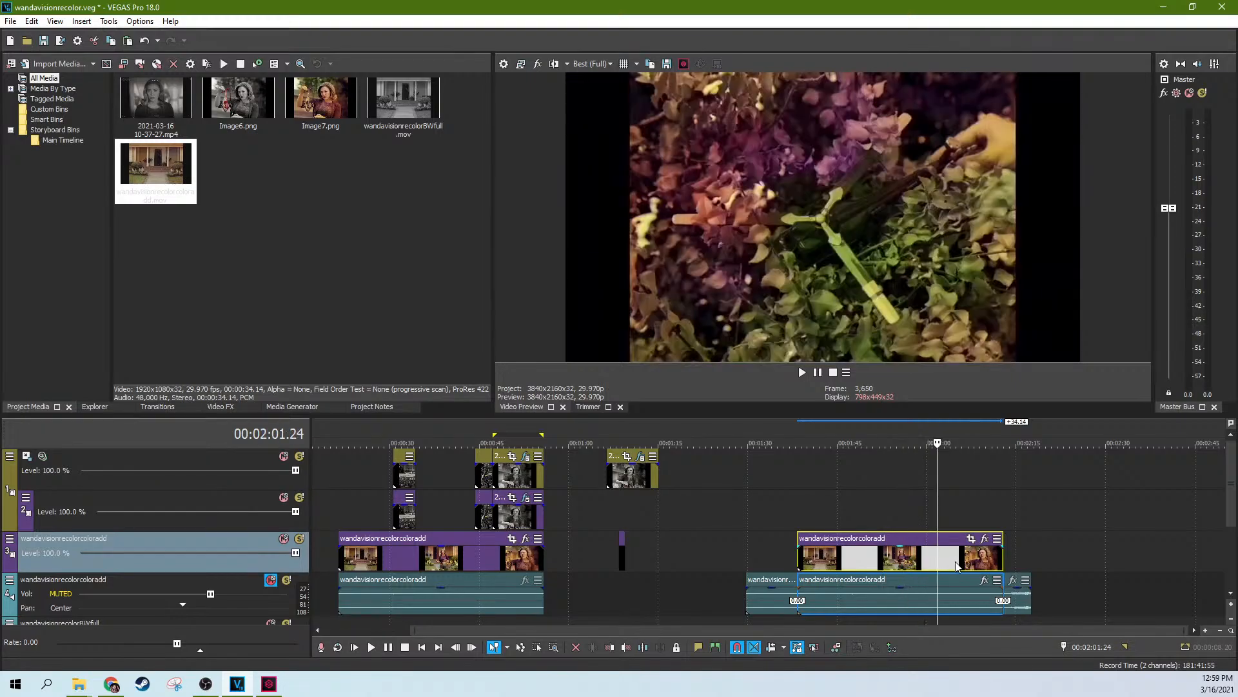
left_click(955, 562)
left_click(899, 560)
left_click(850, 559)
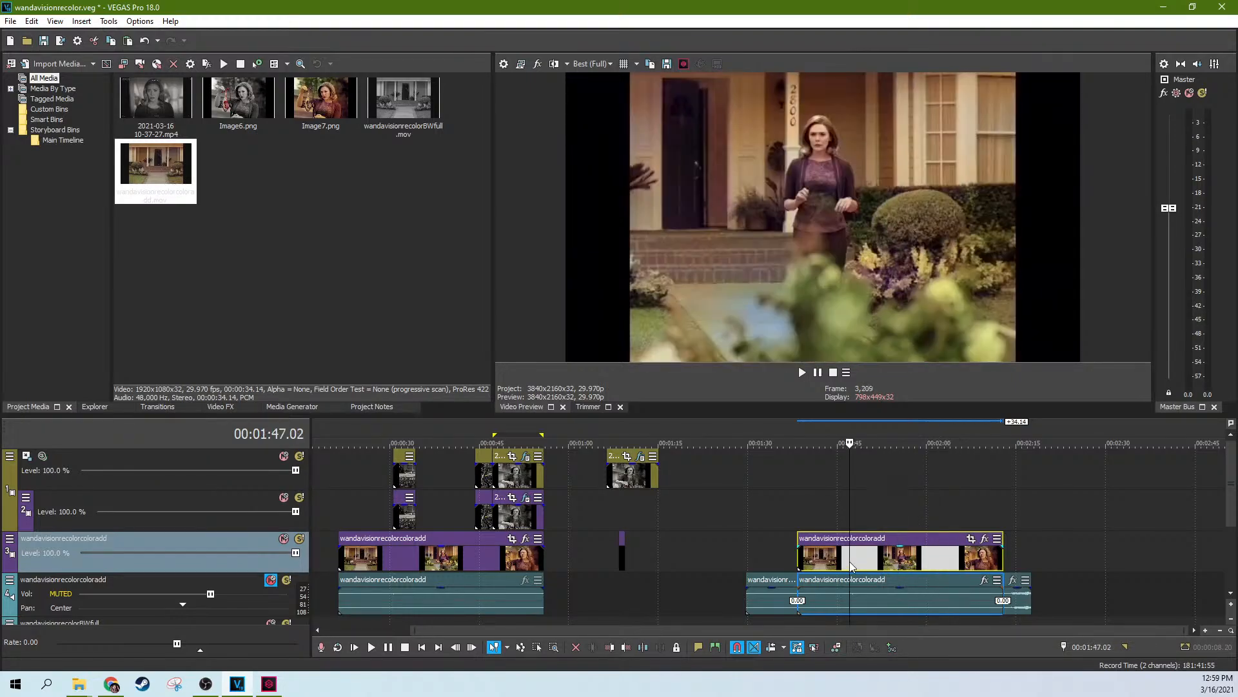
left_click(981, 565)
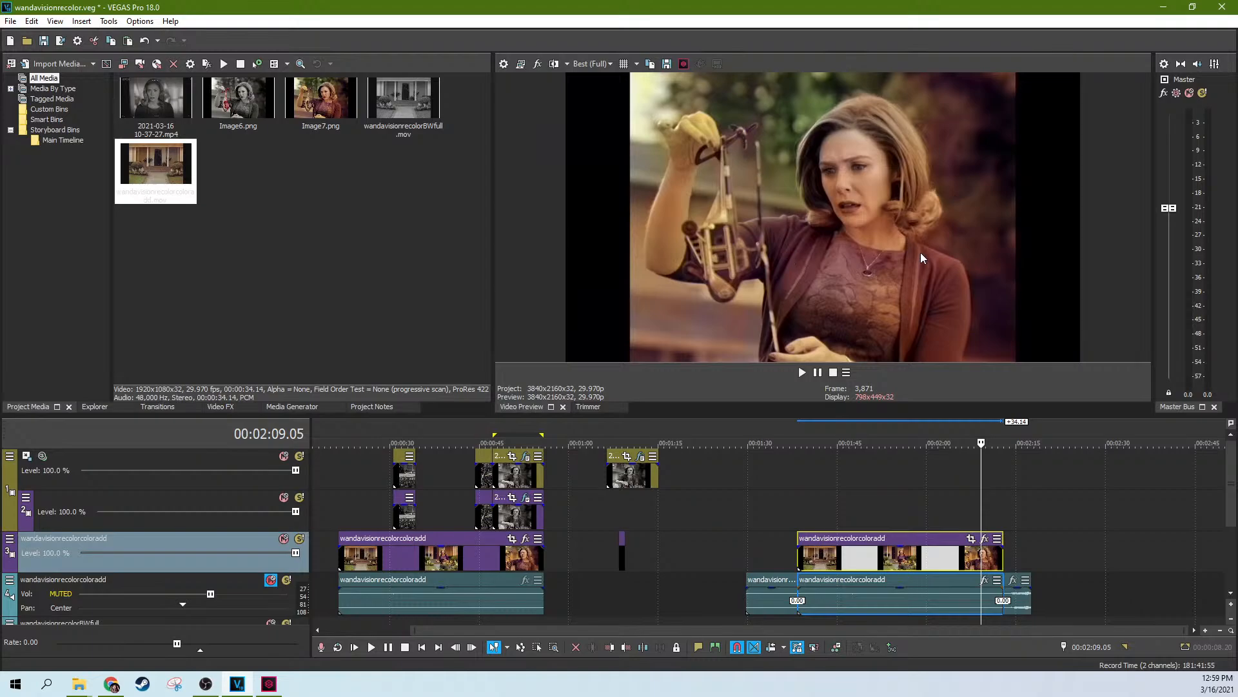
left_click(894, 562)
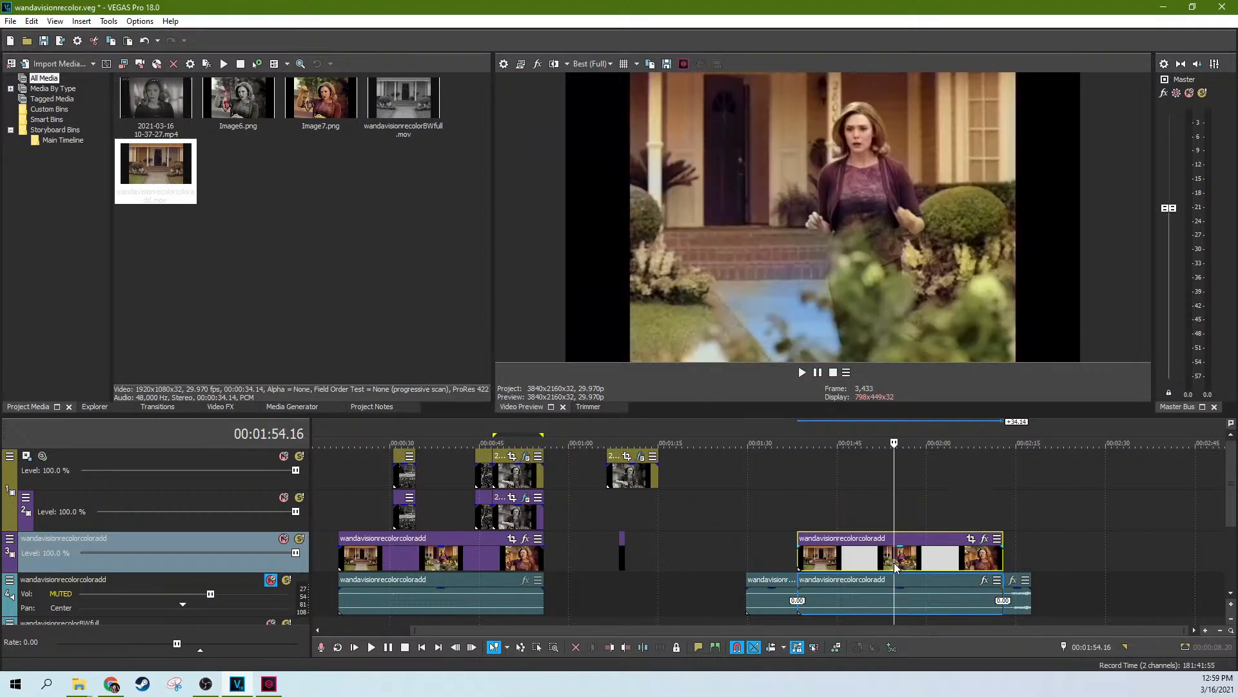
left_click(940, 561)
left_click(961, 561)
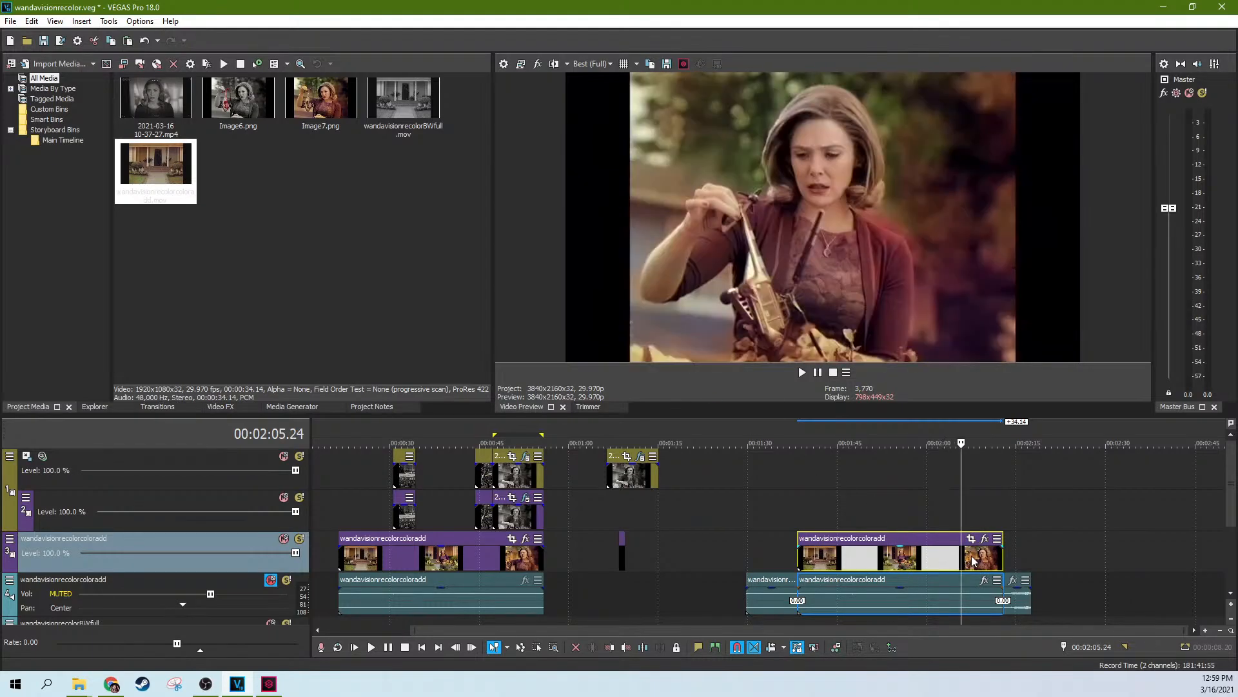
left_click(972, 561)
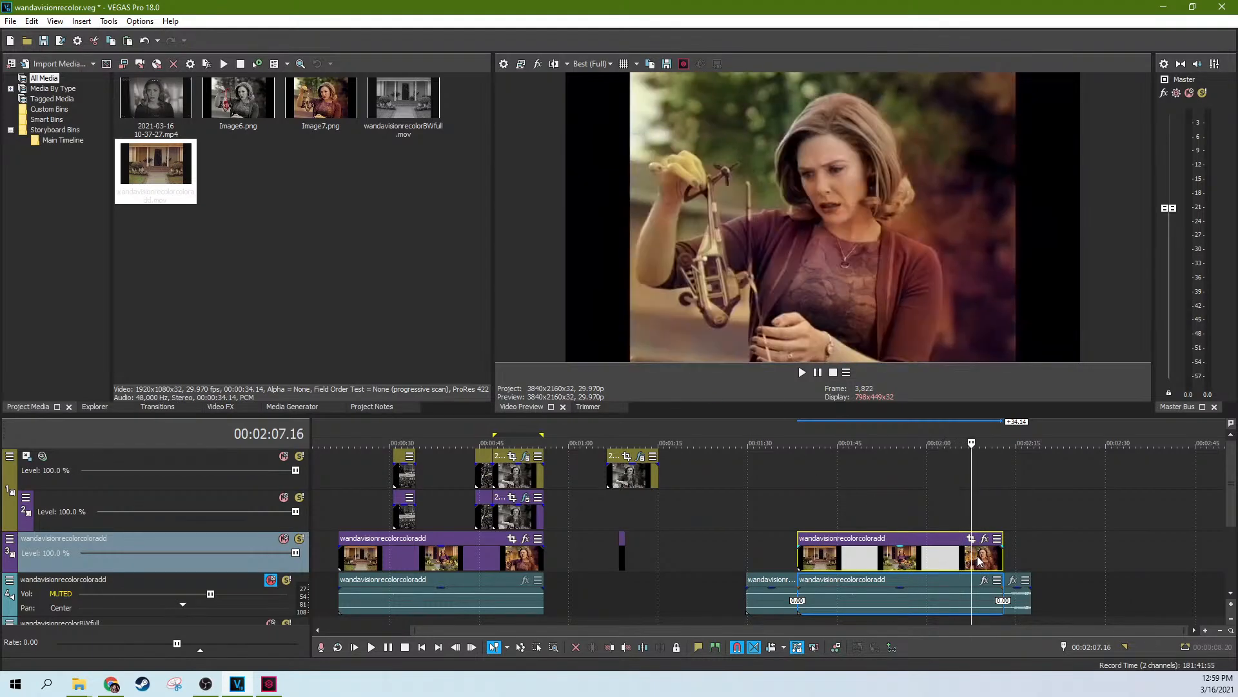
left_click(977, 561)
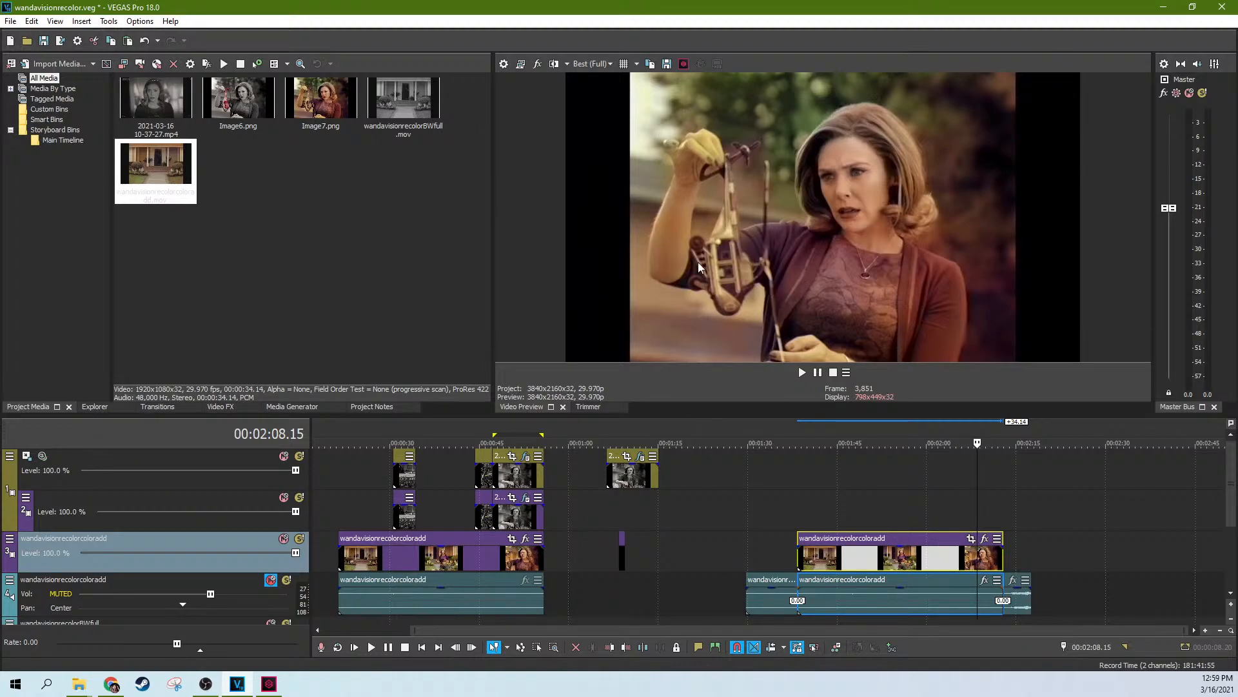
left_click(918, 566)
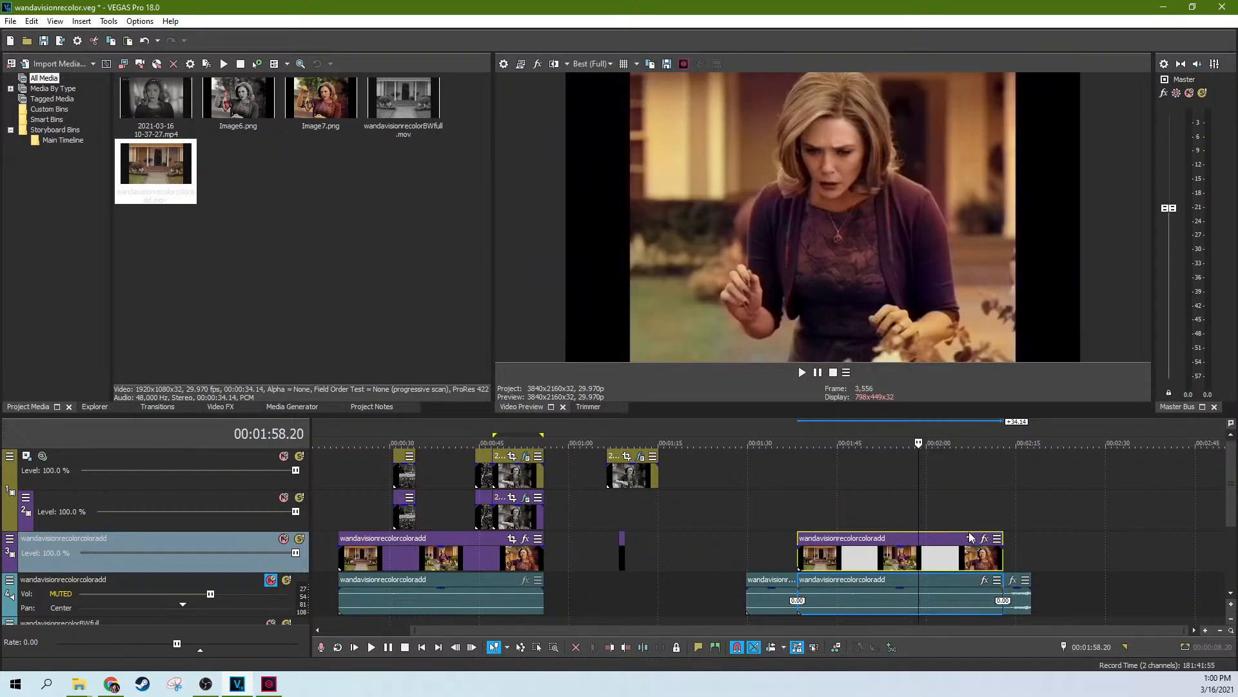
left_click(986, 567)
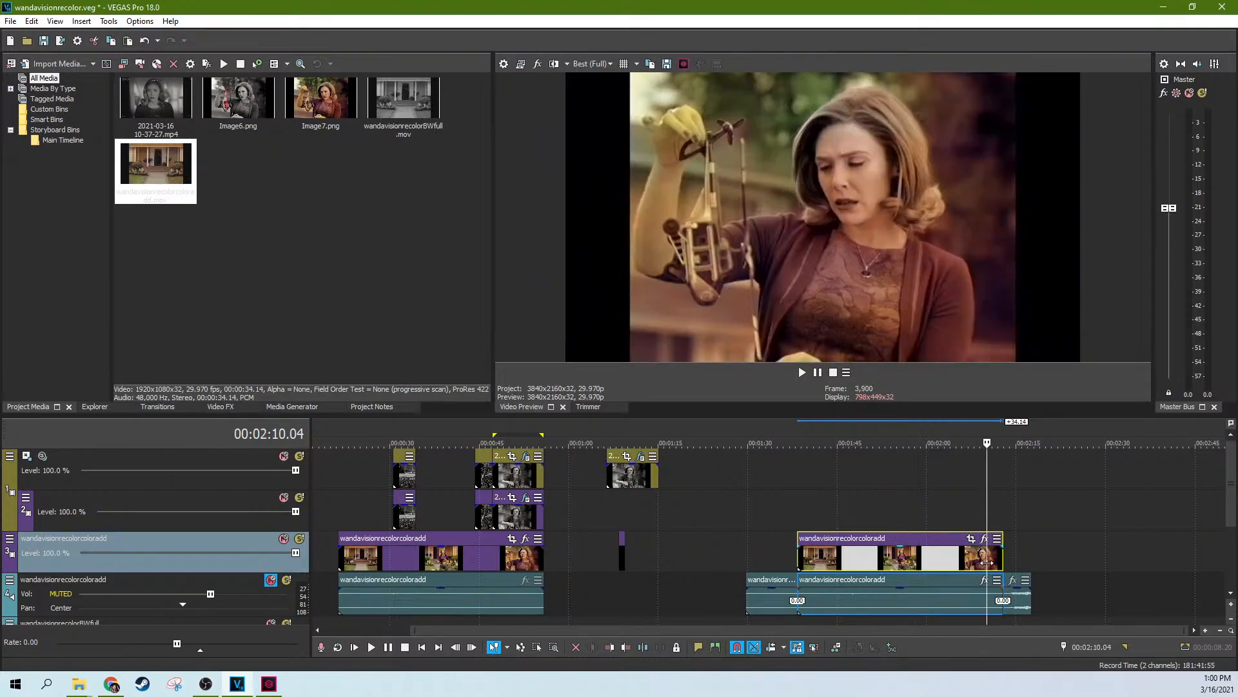
Delete the newly placed wandavisionrecolorcoloradd clip and the leftover wandavisionrecolorBWfull audio event from the timeline
key("Delete")
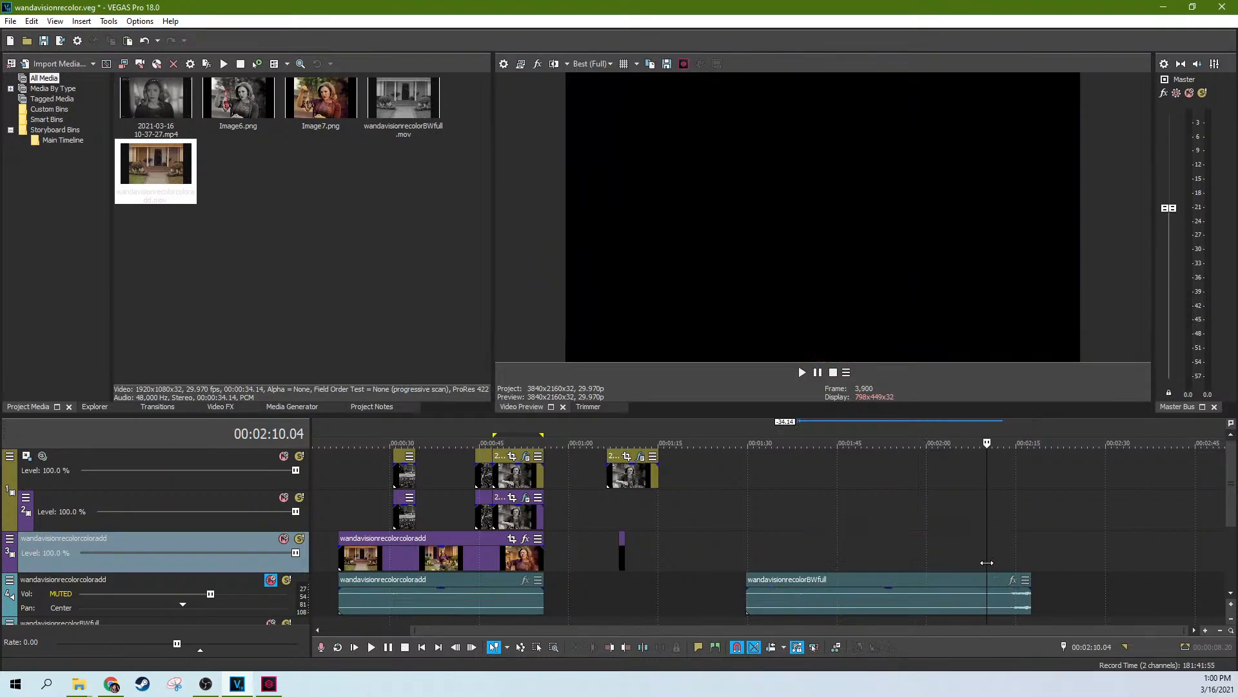
left_click(886, 583)
key("Delete")
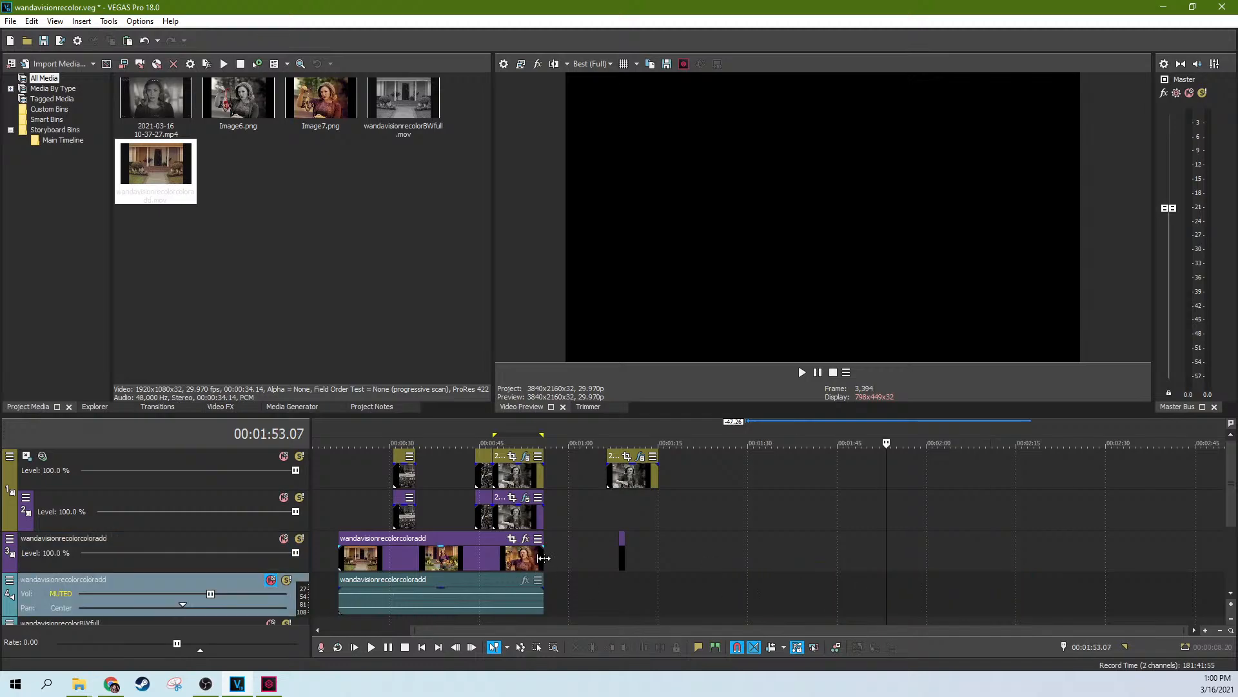
Check the close-up in the original wandavisionrecolorcoloradd clip and play back the recoloured helicopter shot
left_click(527, 570)
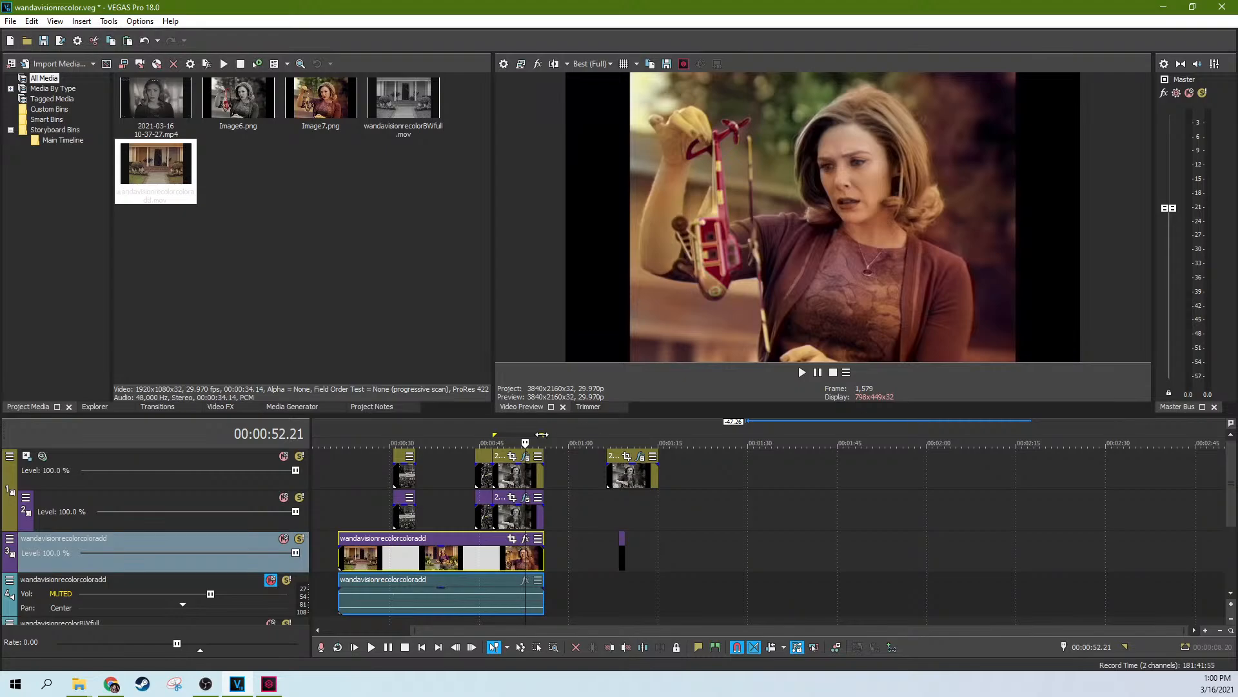
scroll(539, 474, "up", 6)
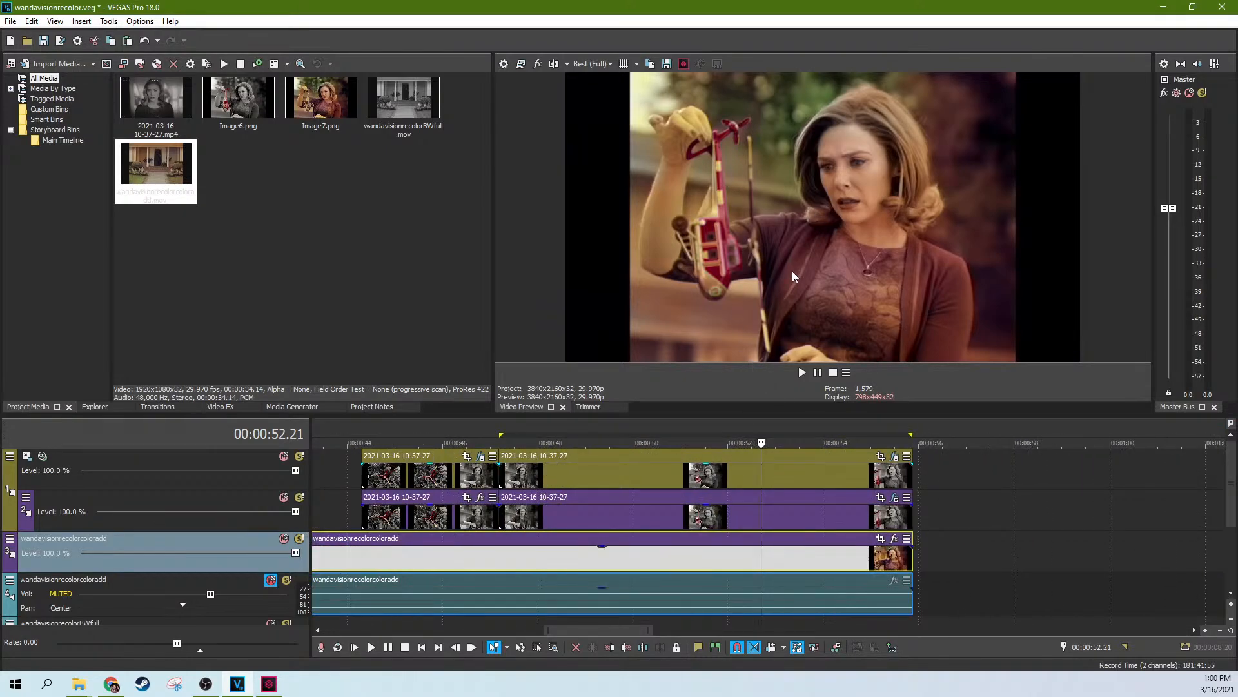
left_click(514, 477)
left_click(802, 372)
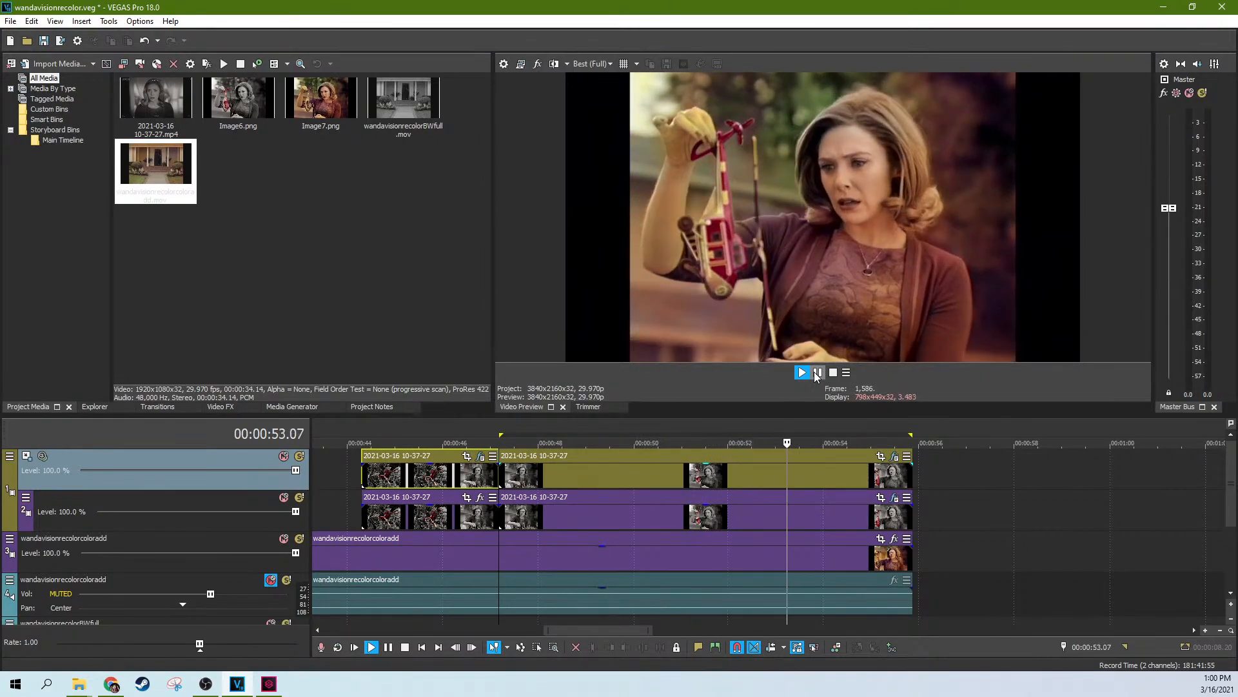
left_click(817, 373)
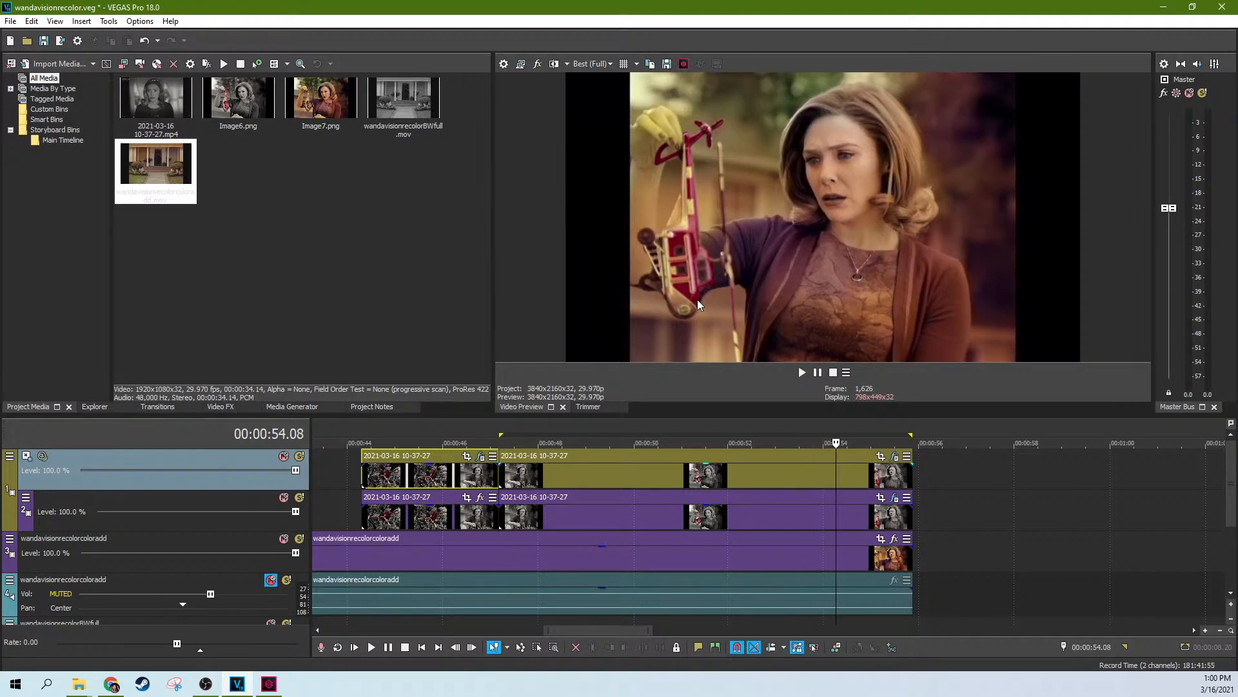
Compare frames of the recoloured helicopter in the flower-bed shot and the woman's close-up
left_click(725, 484)
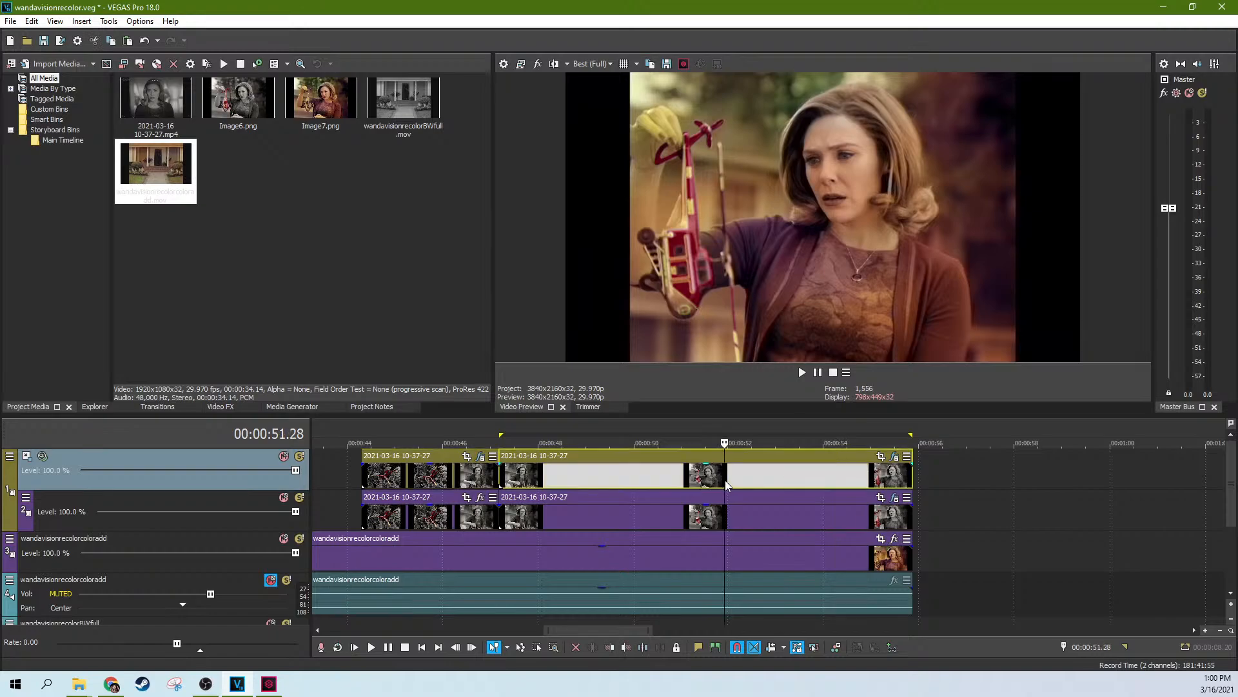
left_click(749, 483)
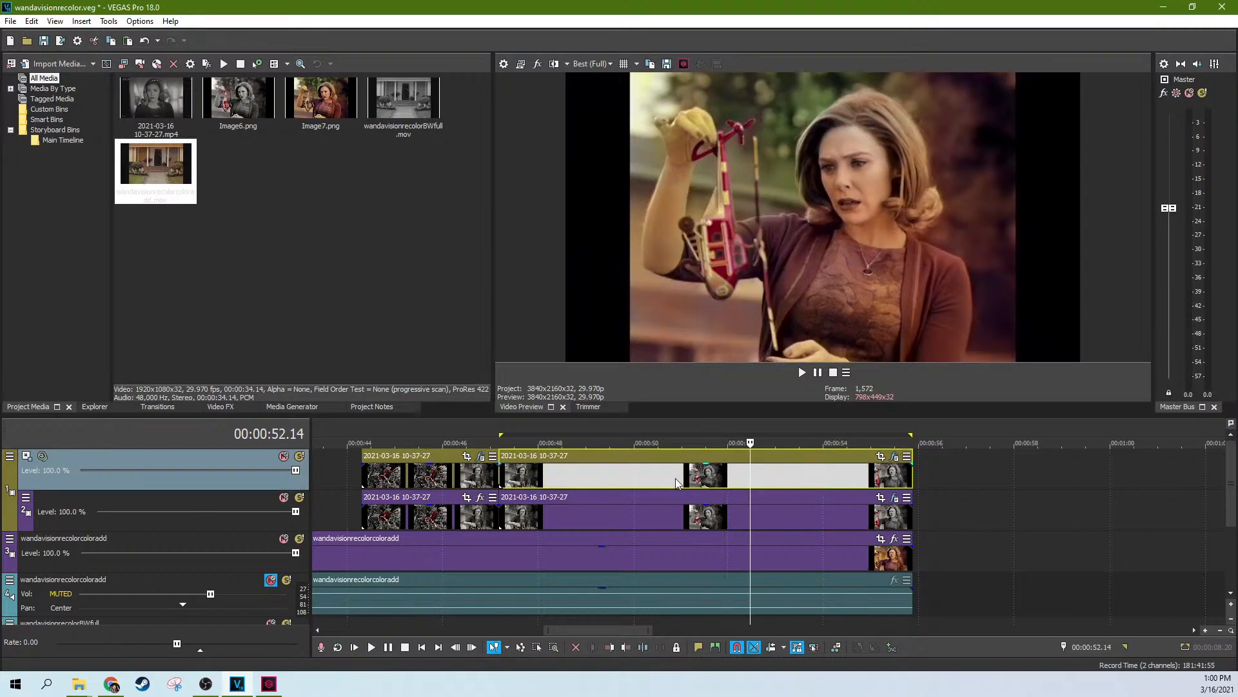
left_click(478, 483)
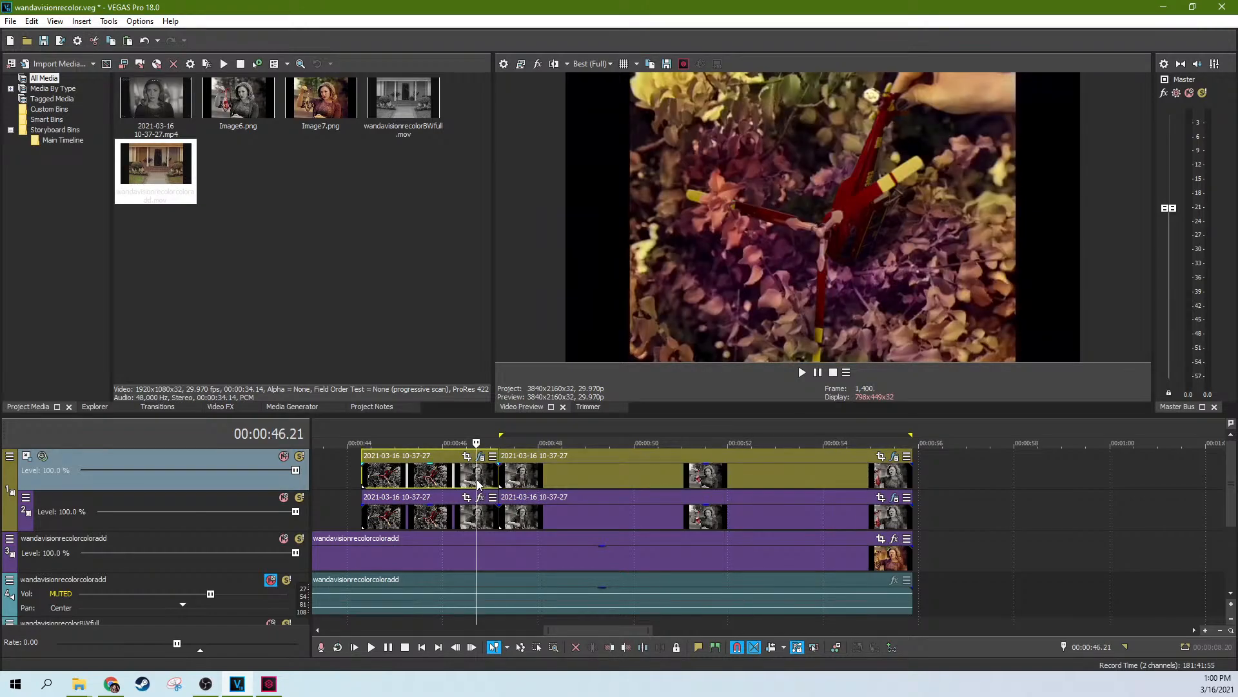
left_click(661, 484)
left_click(727, 482)
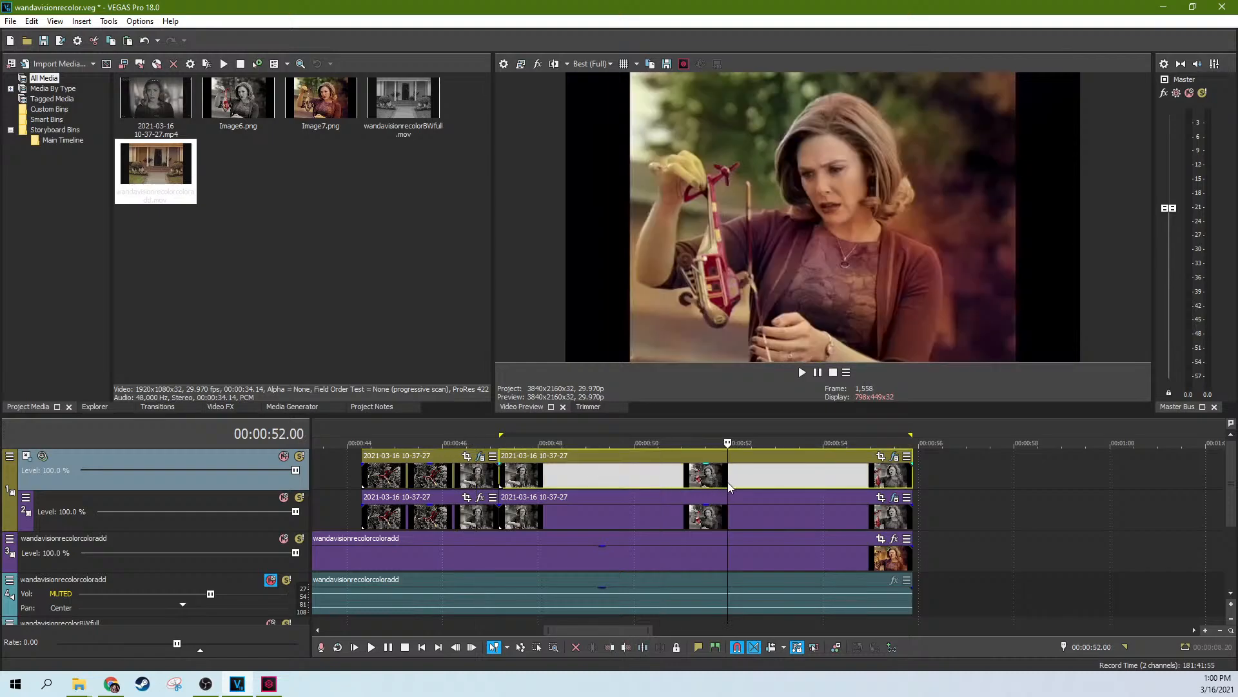
left_click(797, 482)
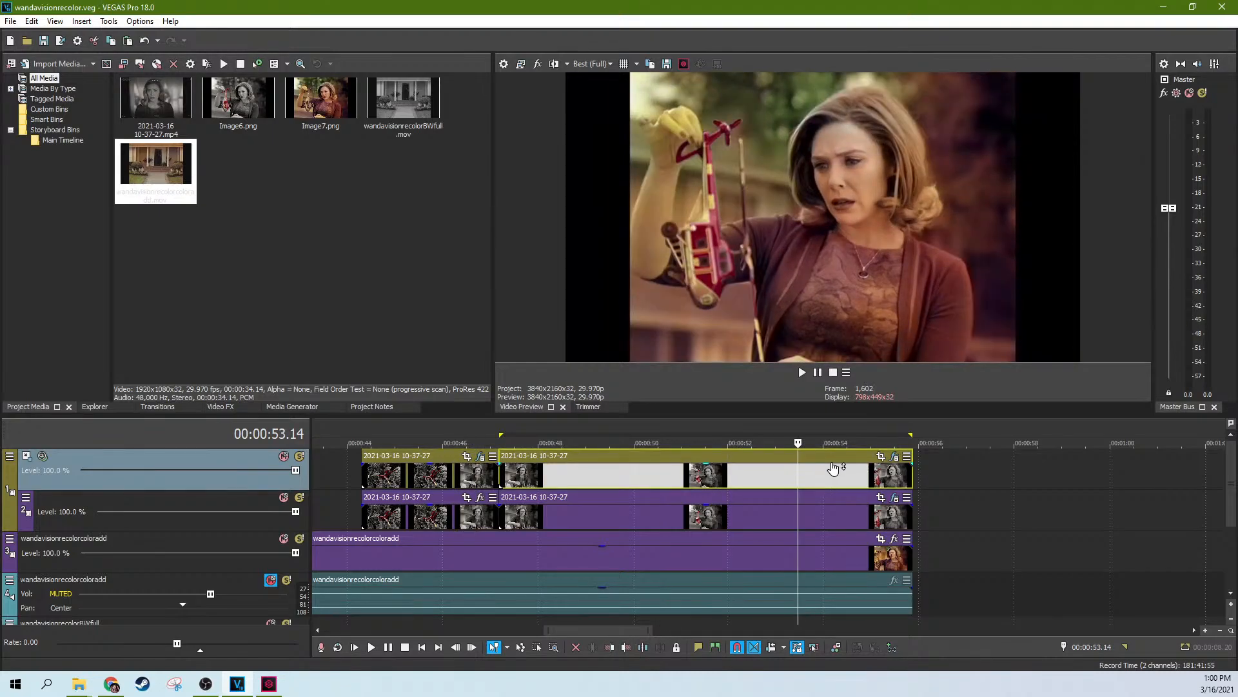
scroll(860, 483, "down", 5)
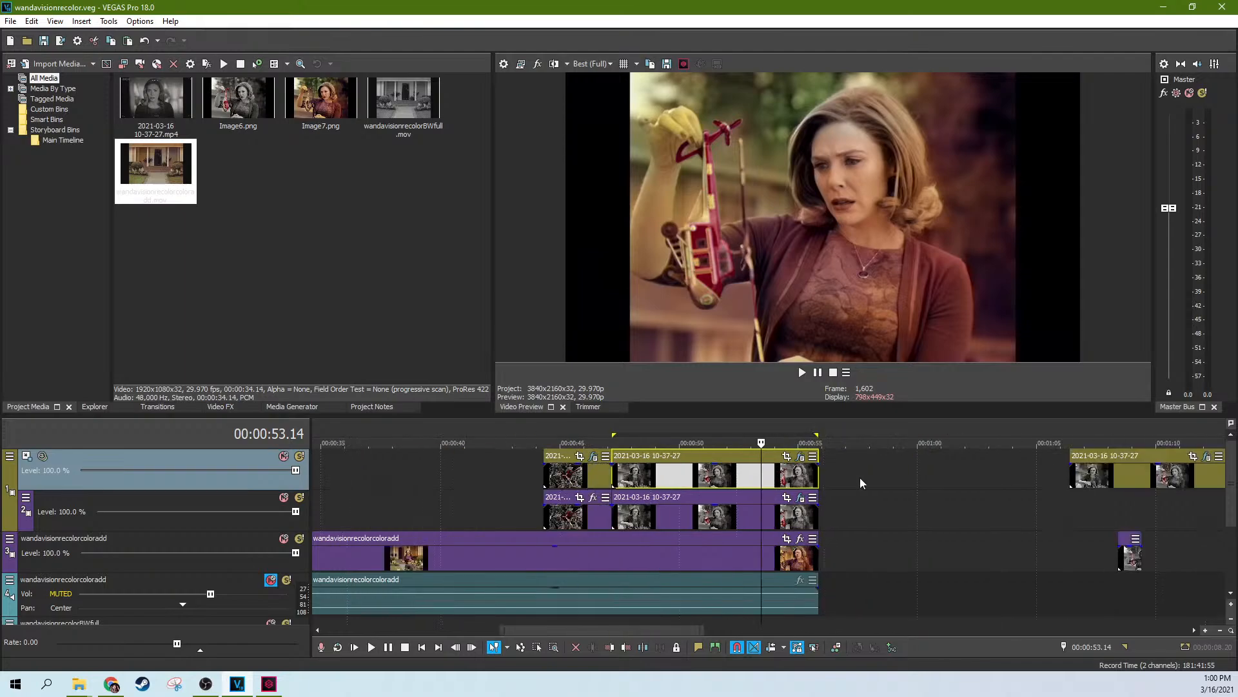
scroll(860, 482, "down", 1)
left_click(977, 480)
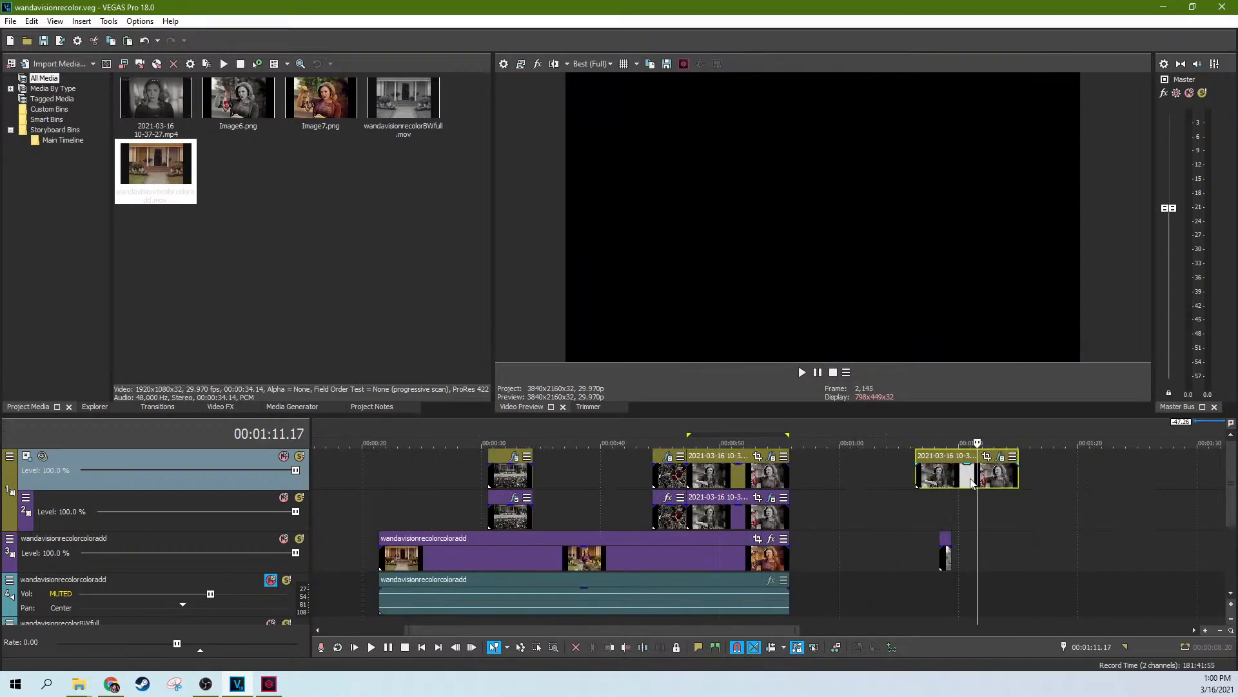
key("Delete")
left_click(943, 561)
key("Delete")
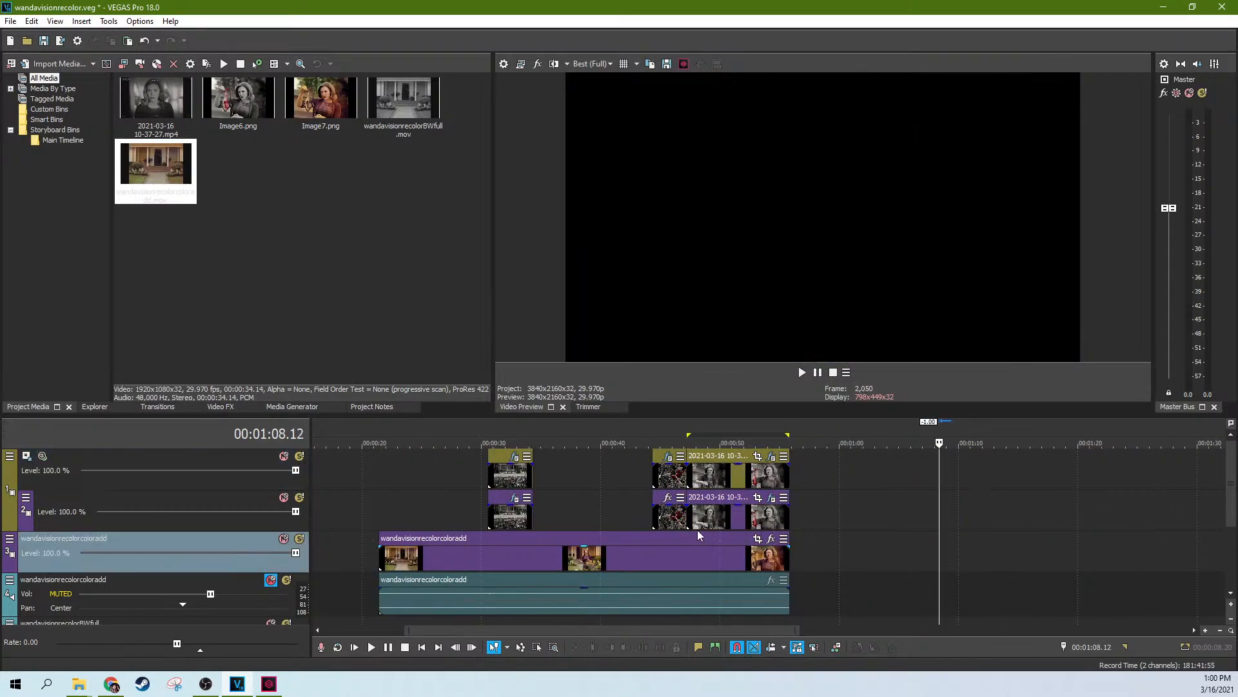
Play back the wide garden shot and check a frame of the small red helicopter among the roses
left_click(503, 520)
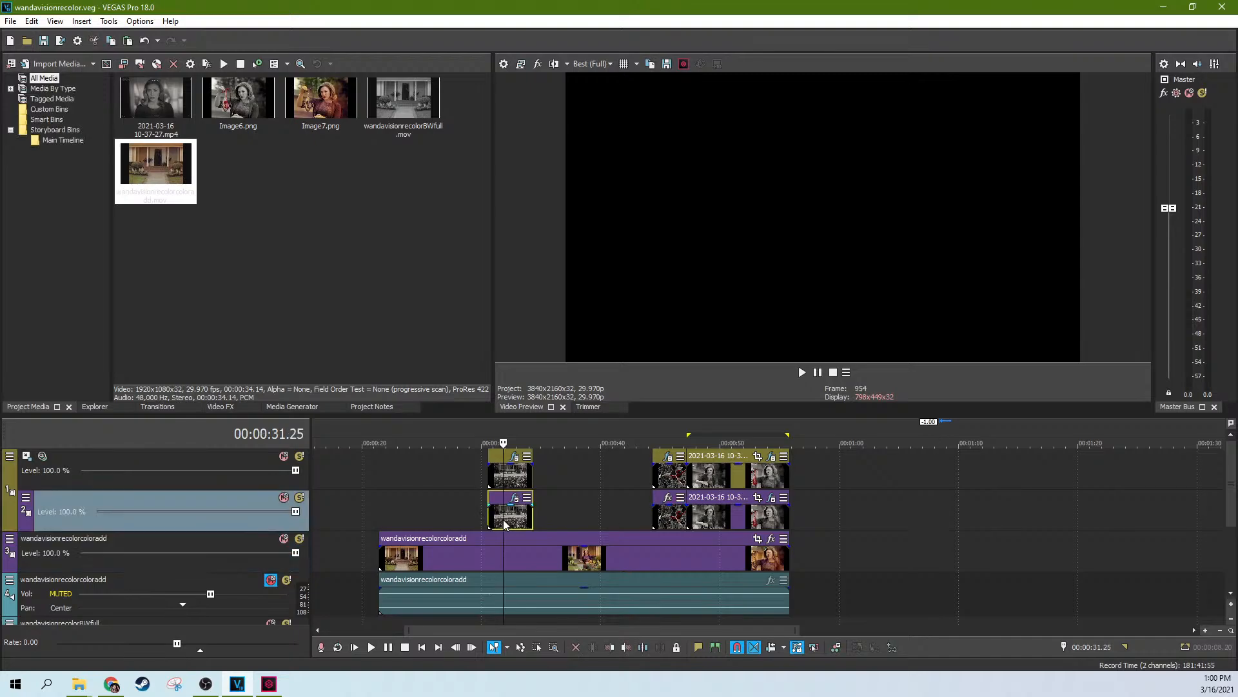
key("space")
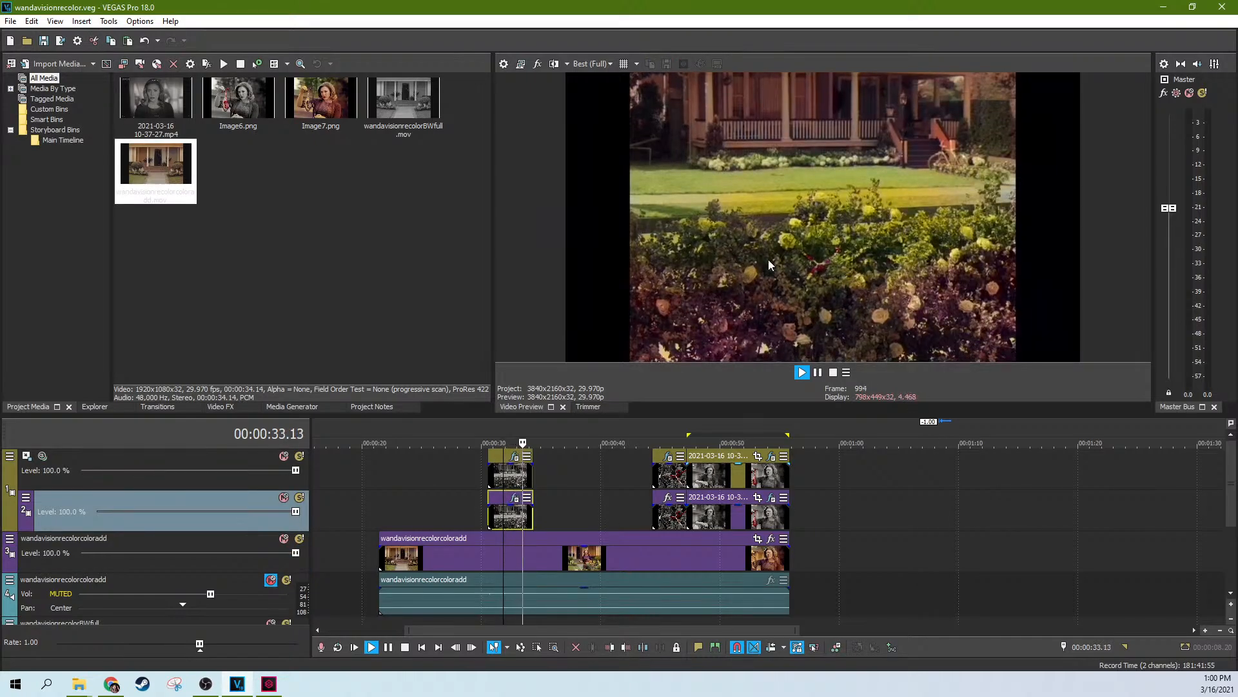
key("space")
scroll(787, 455, "up", 3)
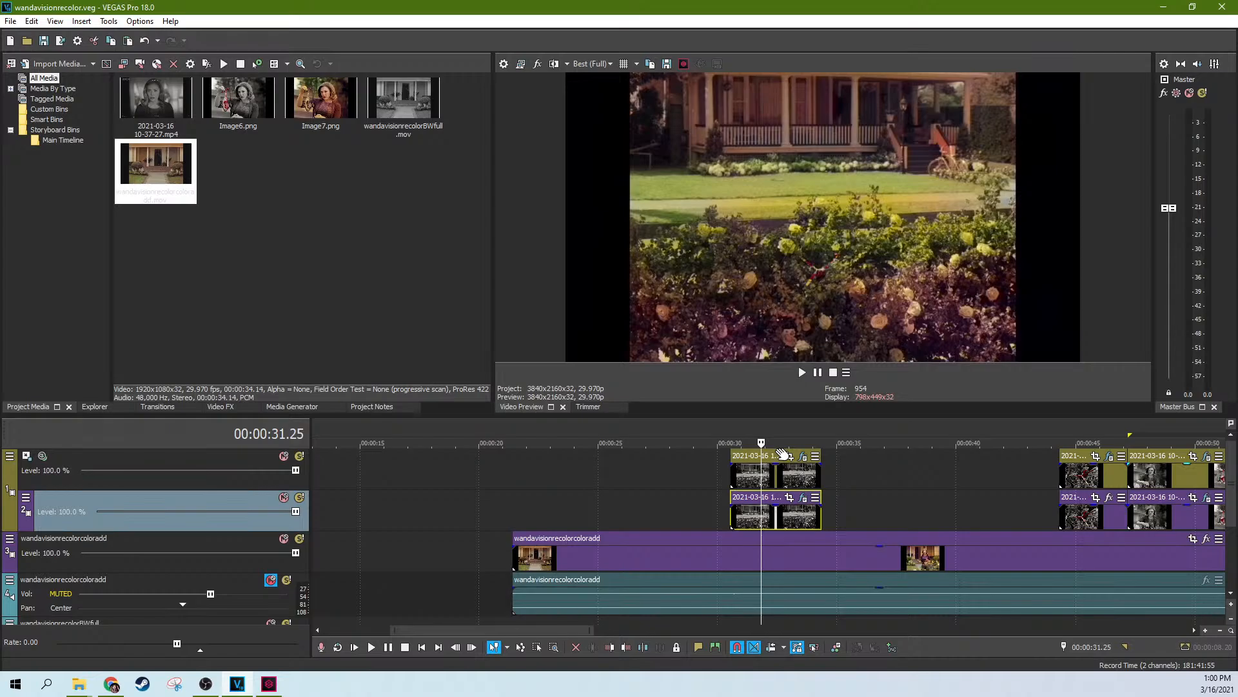
left_click(680, 493)
left_click(788, 476)
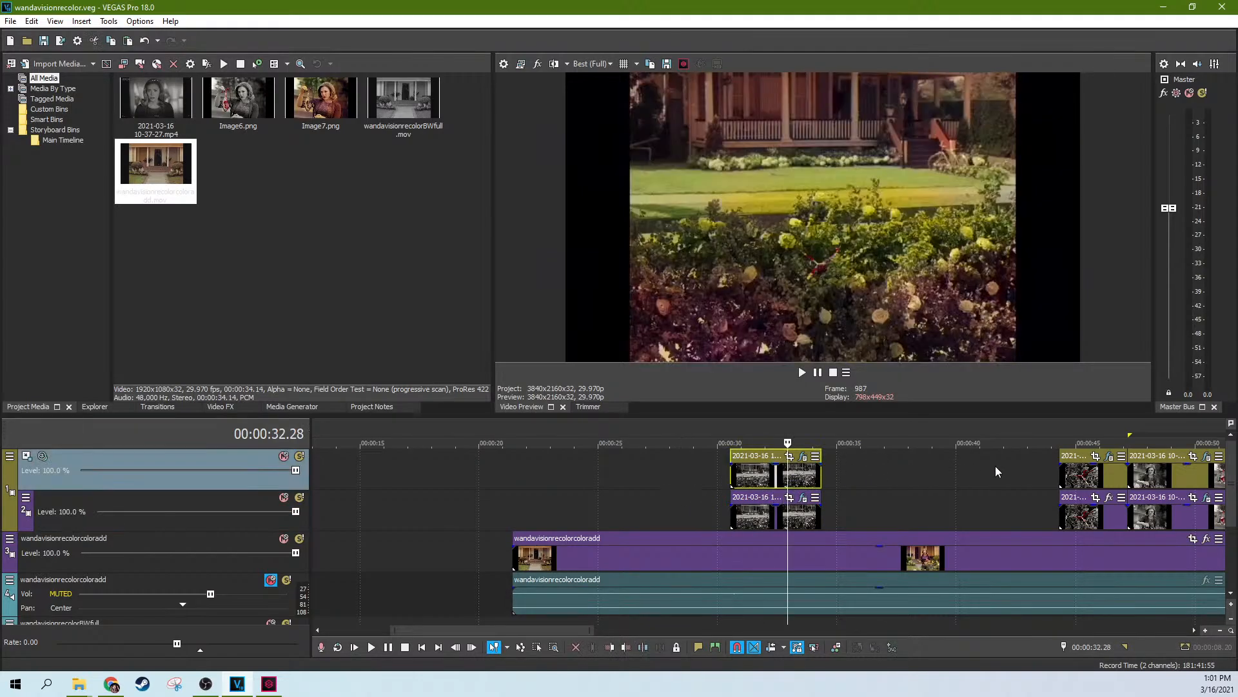
Review several frames of the masked close-up where the woman lifts the red helicopter from the bushes
left_click(1116, 474)
double_click(1152, 479)
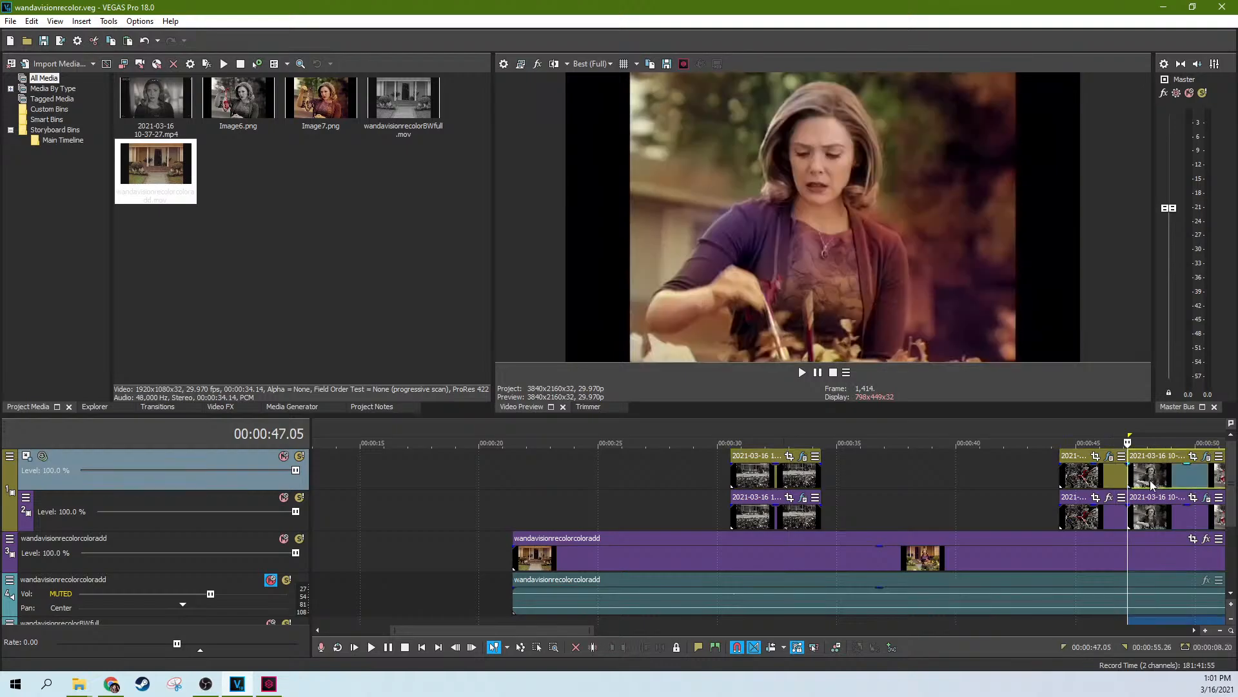
scroll(1152, 486, "down", 1)
left_click(849, 484)
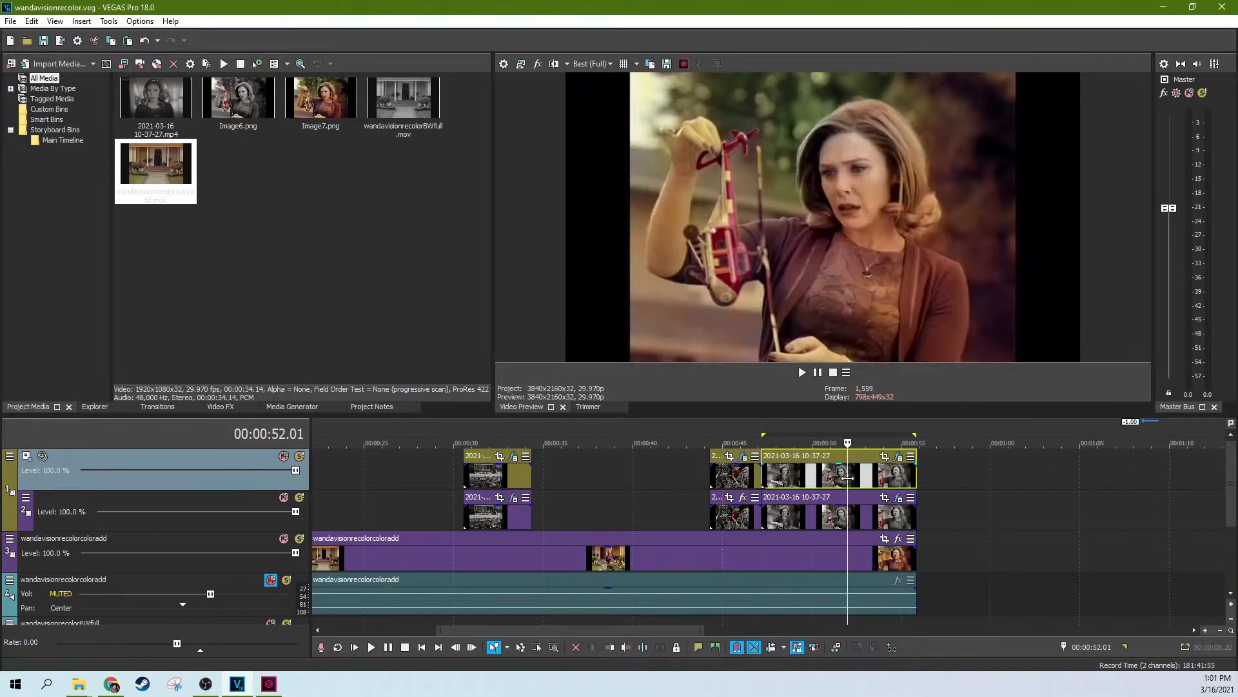
left_click(790, 478)
left_click(818, 478)
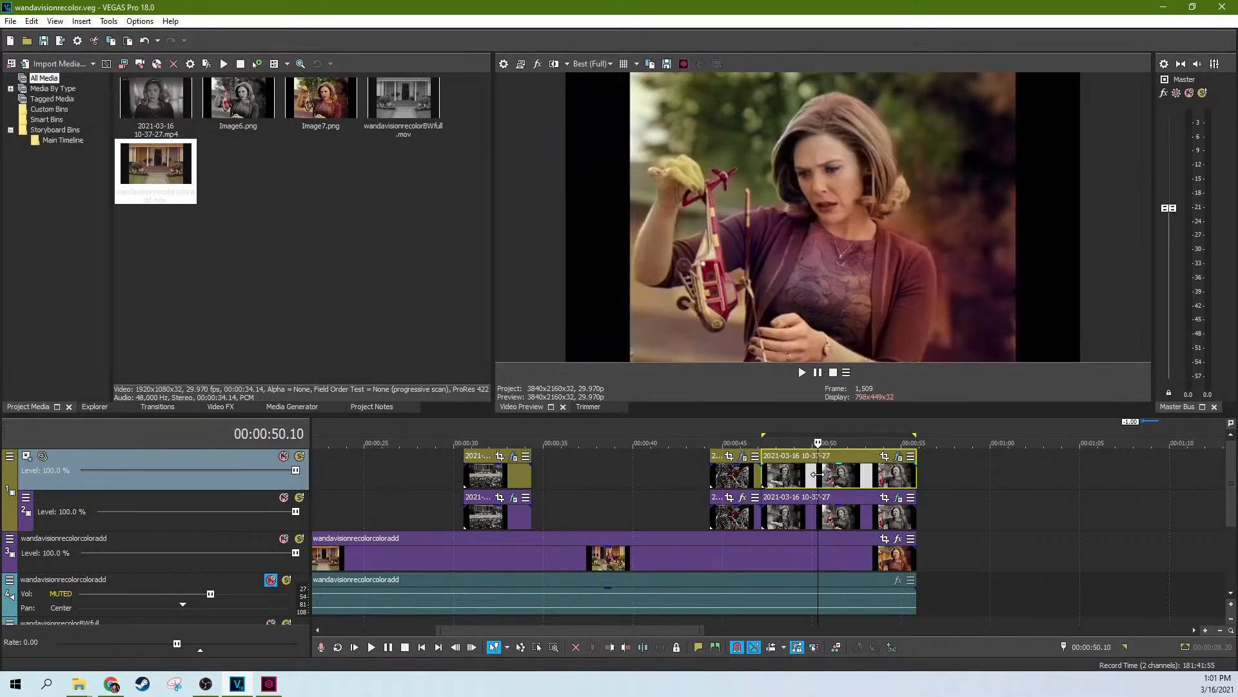
Extend the time selection so it spans the full length of the wandavisionrecolorcoloradd event
left_click_drag(764, 435, 538, 433)
left_click_drag(703, 443, 687, 451)
scroll(723, 454, "down", 3)
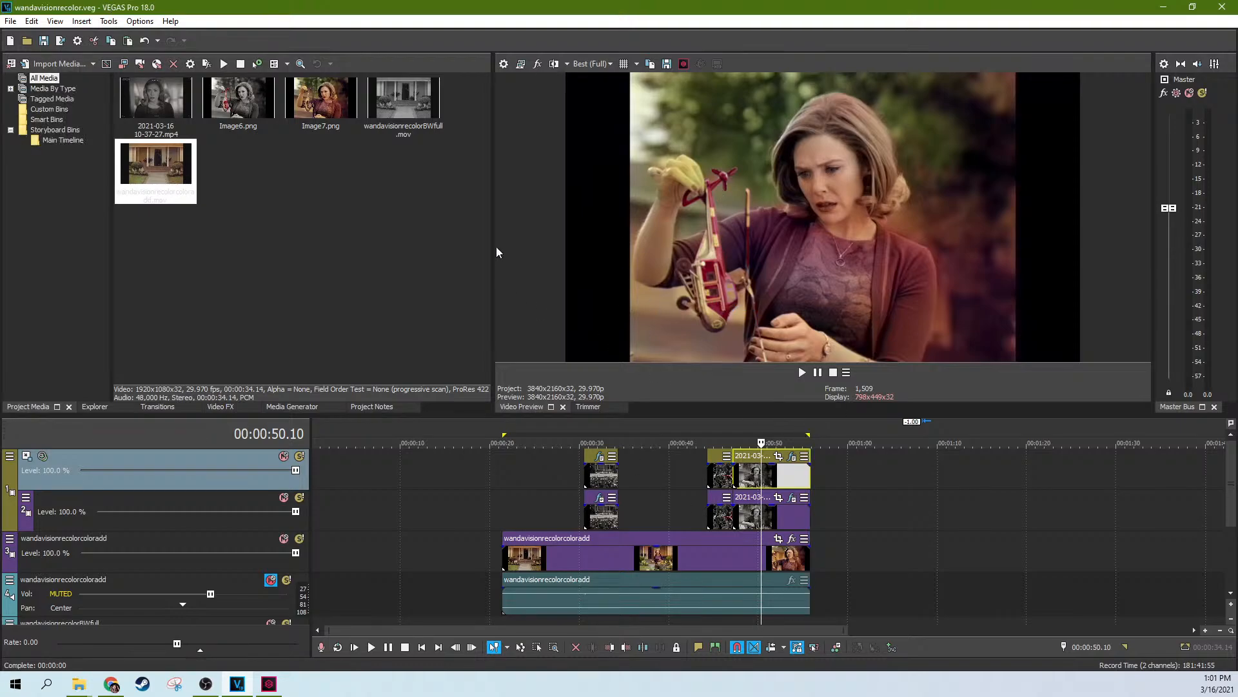
Open Render to New Track for the selected range and choose the Apple ProRes template ProRes 422 1920x1080-29.97p
left_click(11, 21)
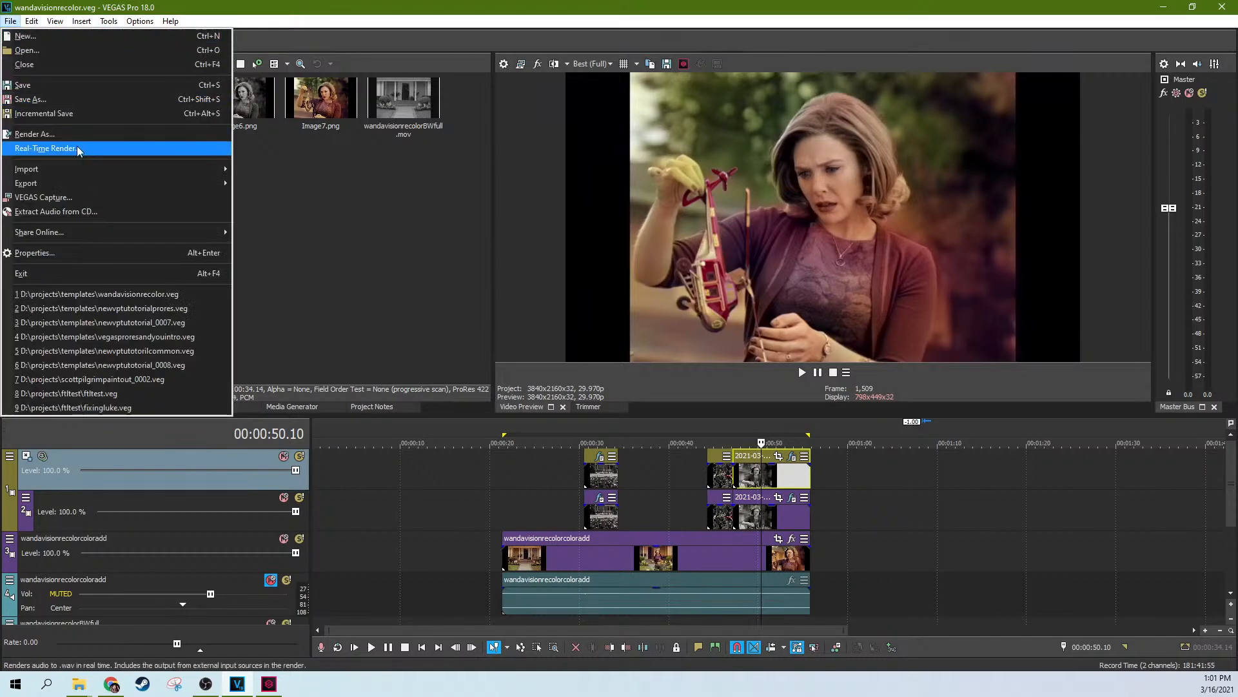
left_click(303, 242)
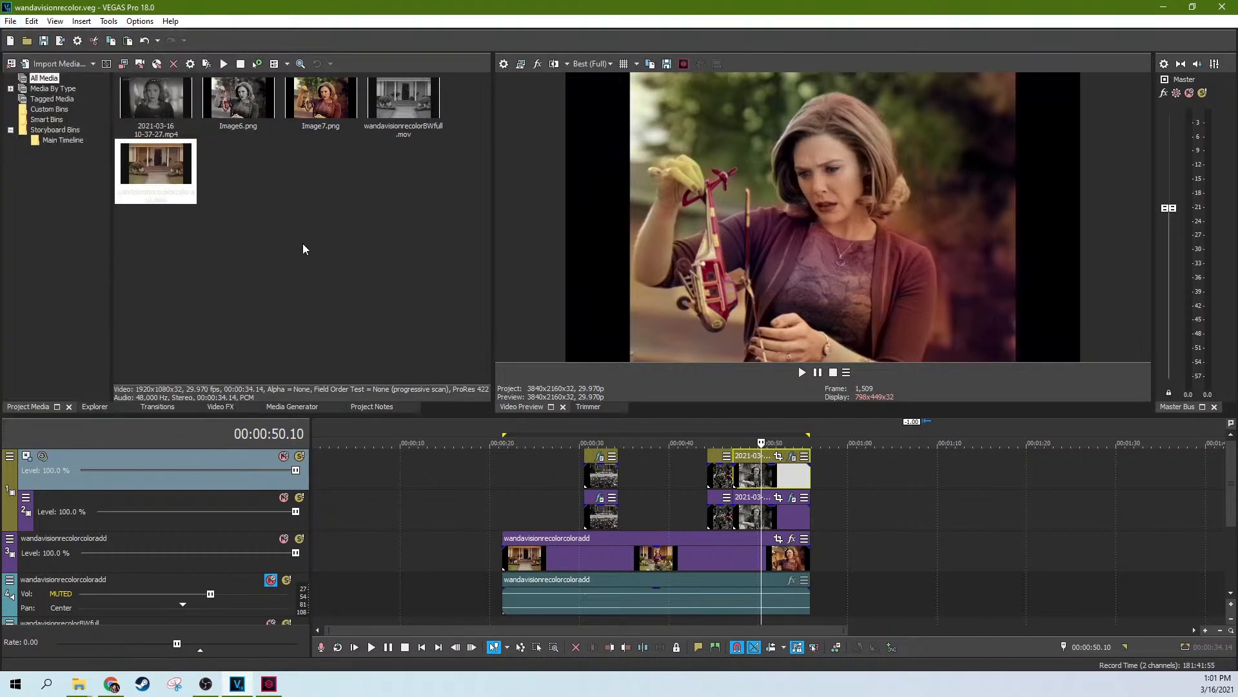
right_click(619, 435)
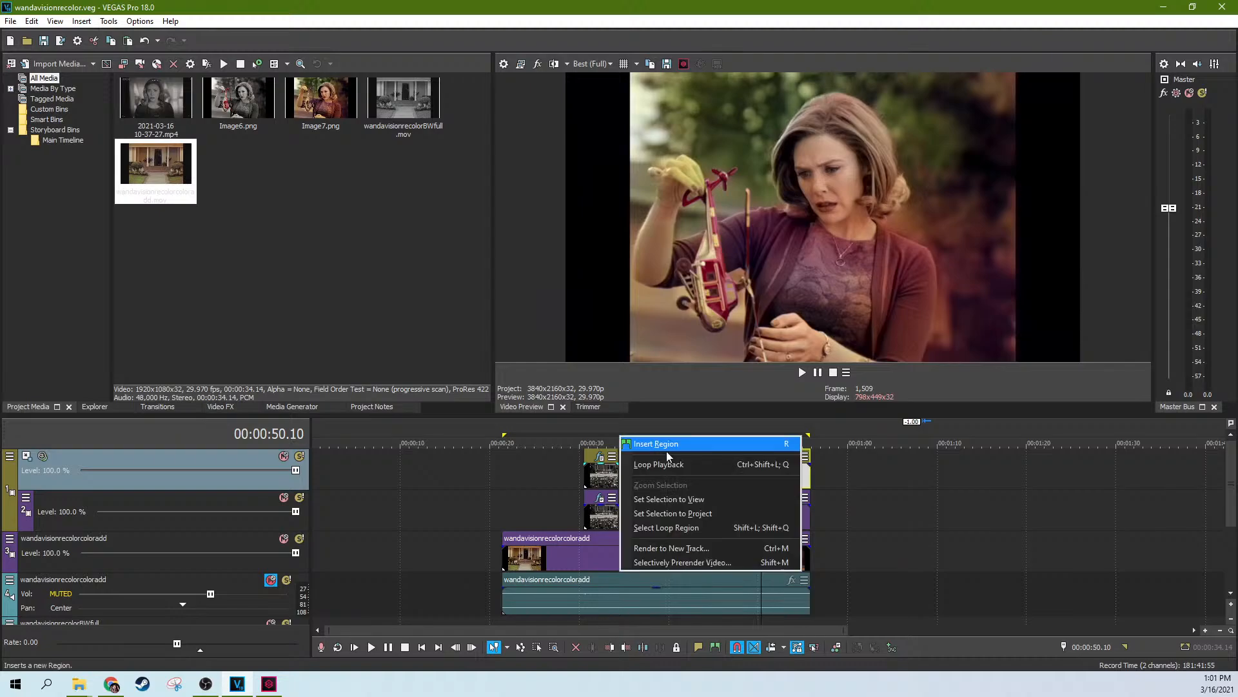
left_click(718, 549)
left_click(677, 306)
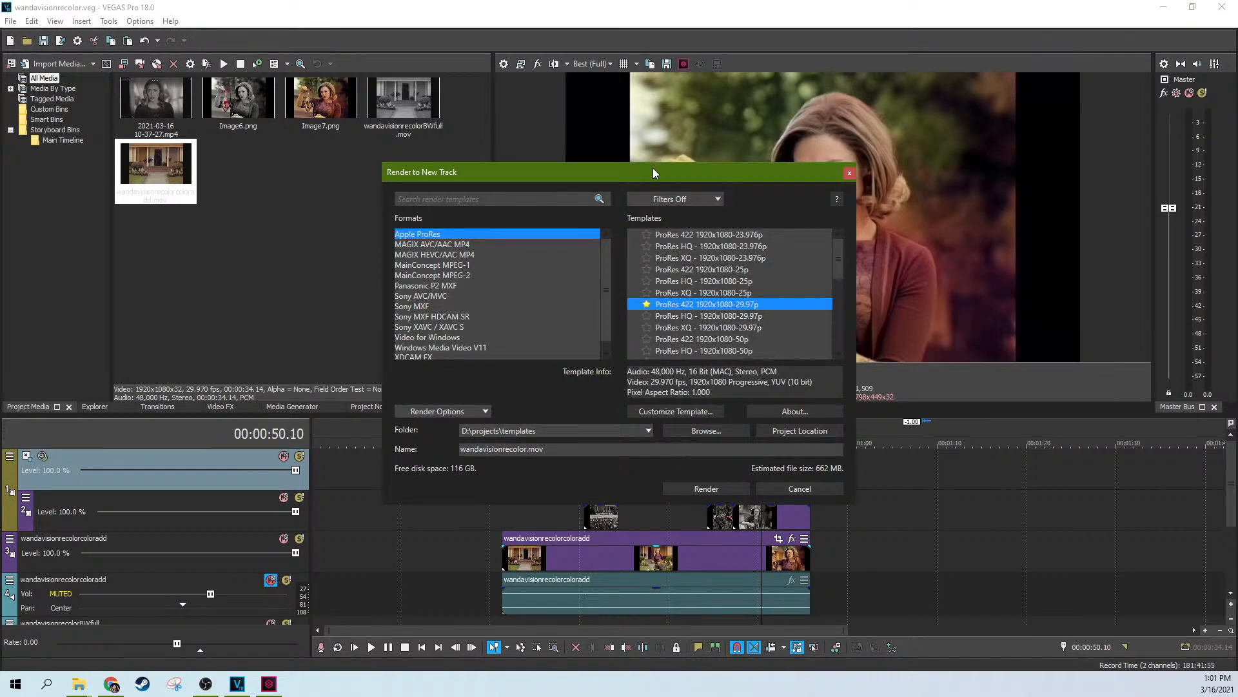
left_click_drag(652, 168, 340, 156)
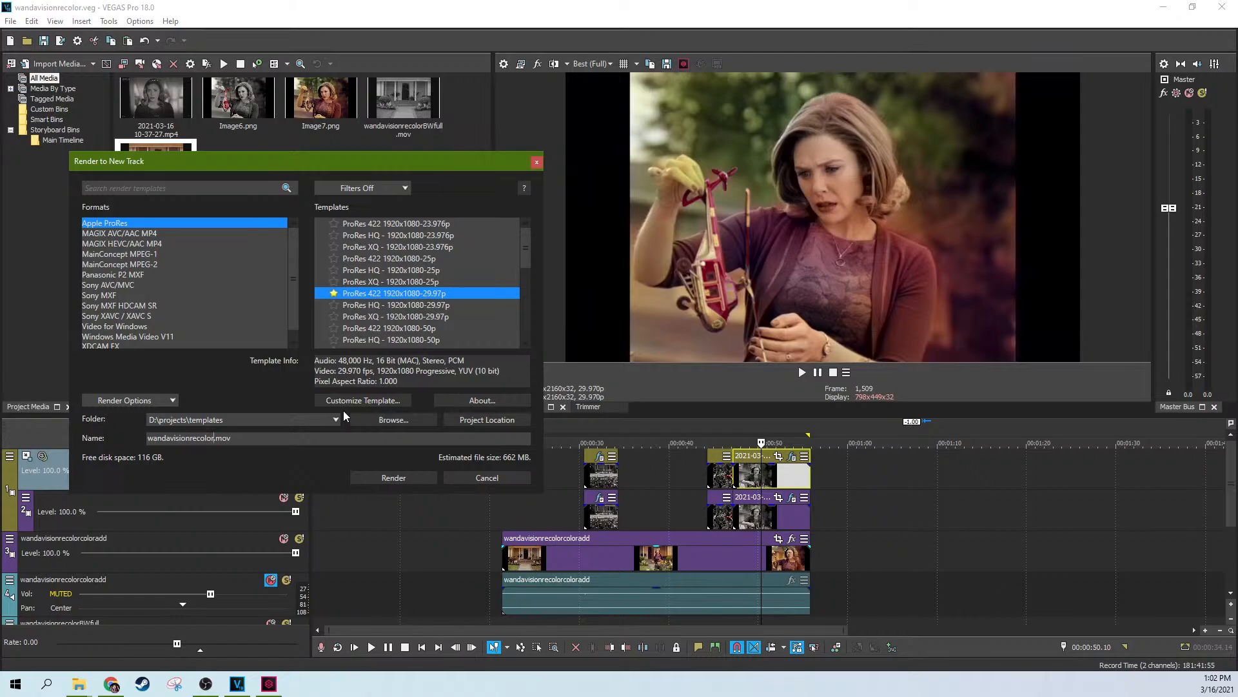
Name the output file wandavisionrecolorwithhelecopter and render it to a new track
type("helicompe")
key("BackSpace")
key("BackSpace")
key("BackSpace")
key("BackSpace")
key("BackSpace")
key("BackSpace")
key("BackSpace")
key("BackSpace")
key("BackSpace")
key("BackSpace")
key("BackSpace")
key("BackSpace")
key("BackSpace")
key("BackSpace")
type("colorwithhelecopter")
left_click(396, 477)
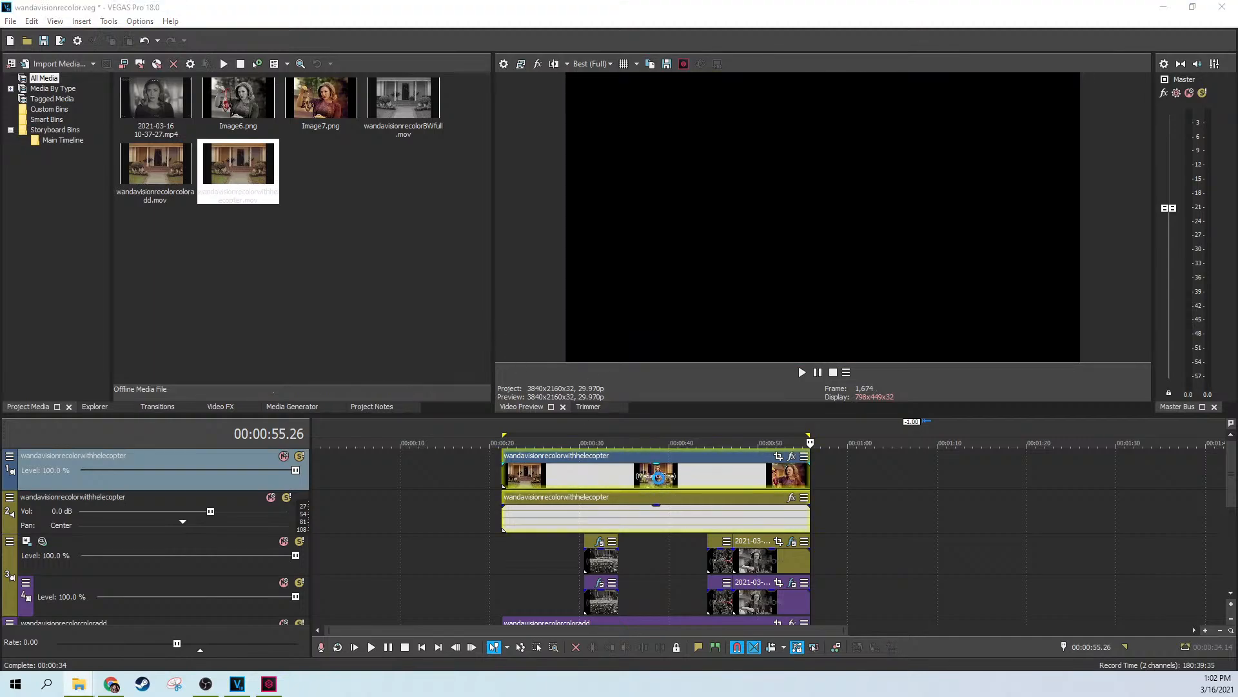
Move the rendered wandavisionrecolorwithhelecopter event beyond the original clips, starting at about 00:01:11 on the timeline
left_click_drag(661, 479, 1119, 491)
left_click(960, 481)
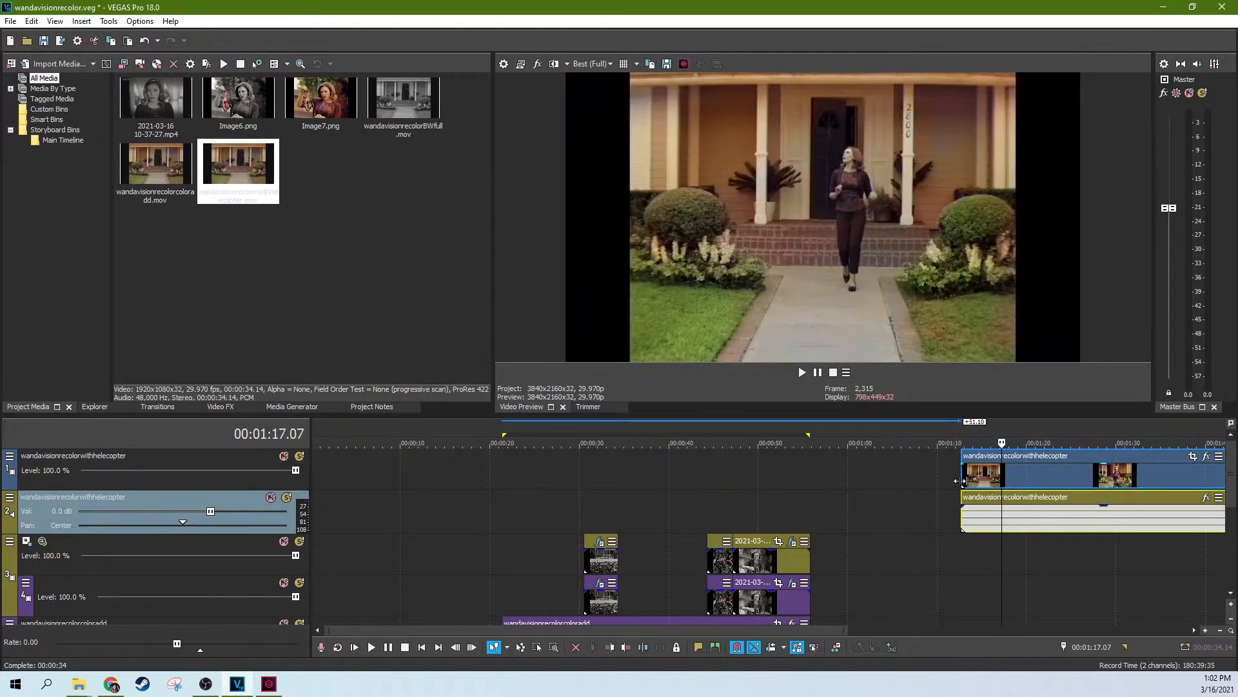
Review the start of the rendered clip, where the woman walks from the front porch down the path
key("space")
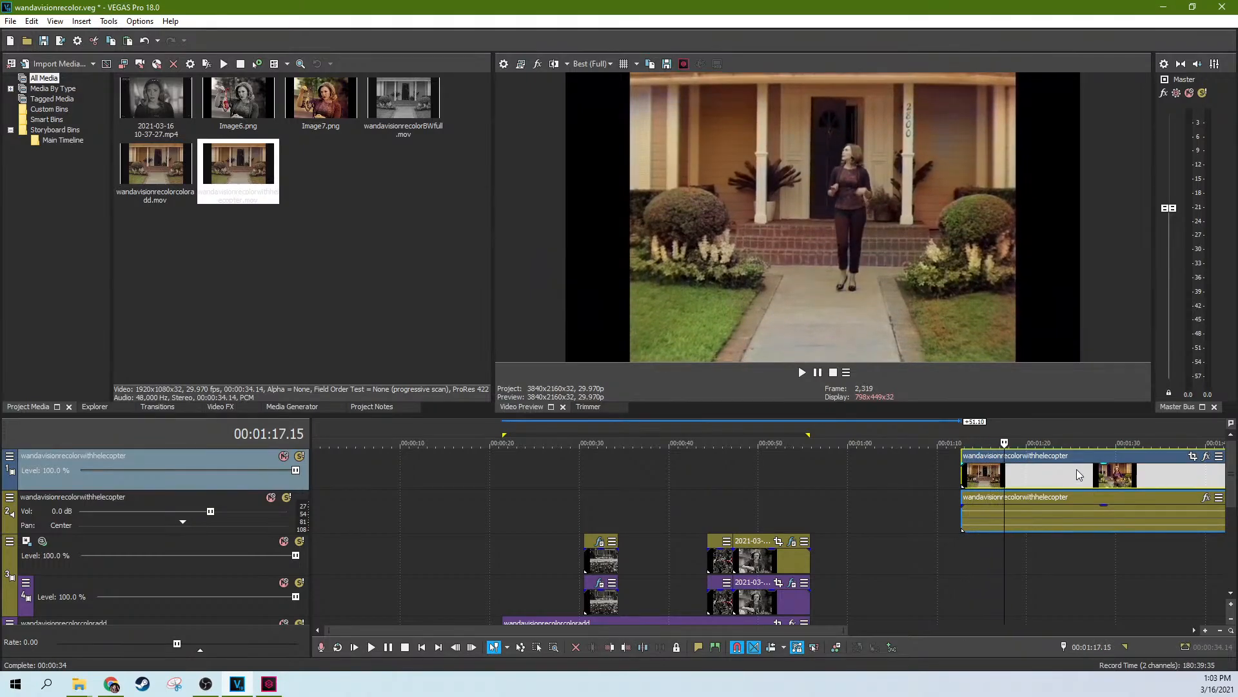
left_click(983, 478)
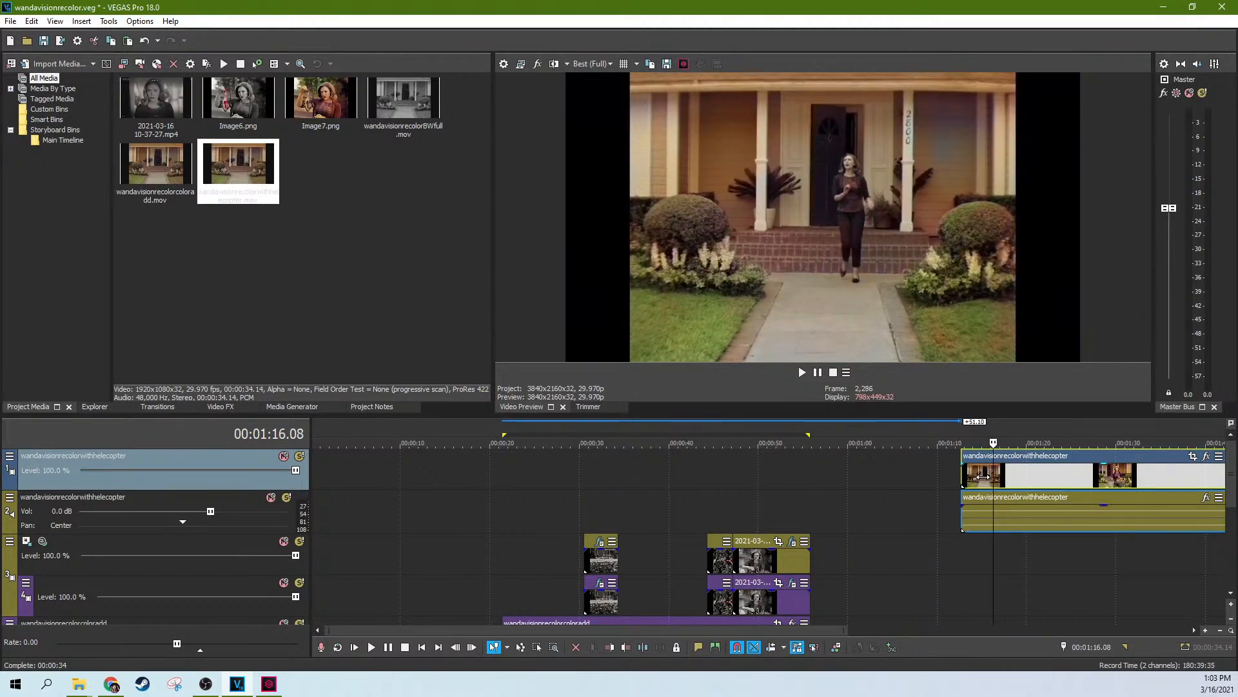
left_click(983, 477)
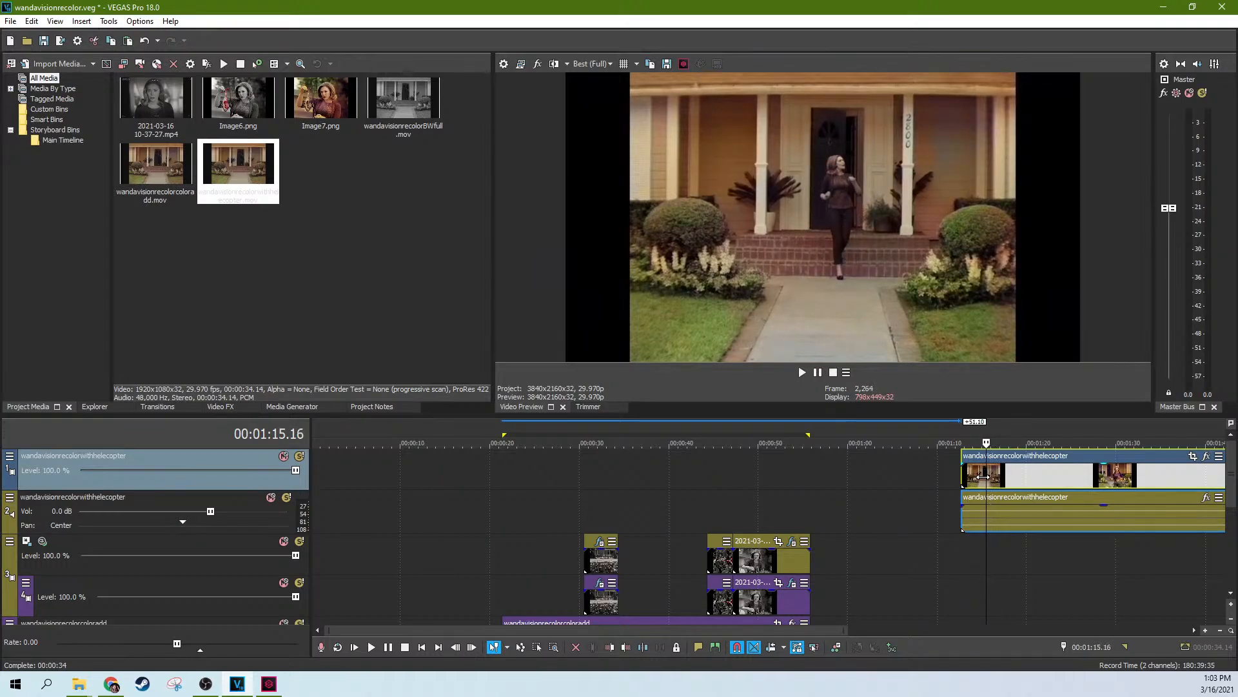
key("Right")
key("Right")
key("Right")
key("Right")
key("Right")
key("Right")
key("Right")
key("Right")
key("Right")
key("Right")
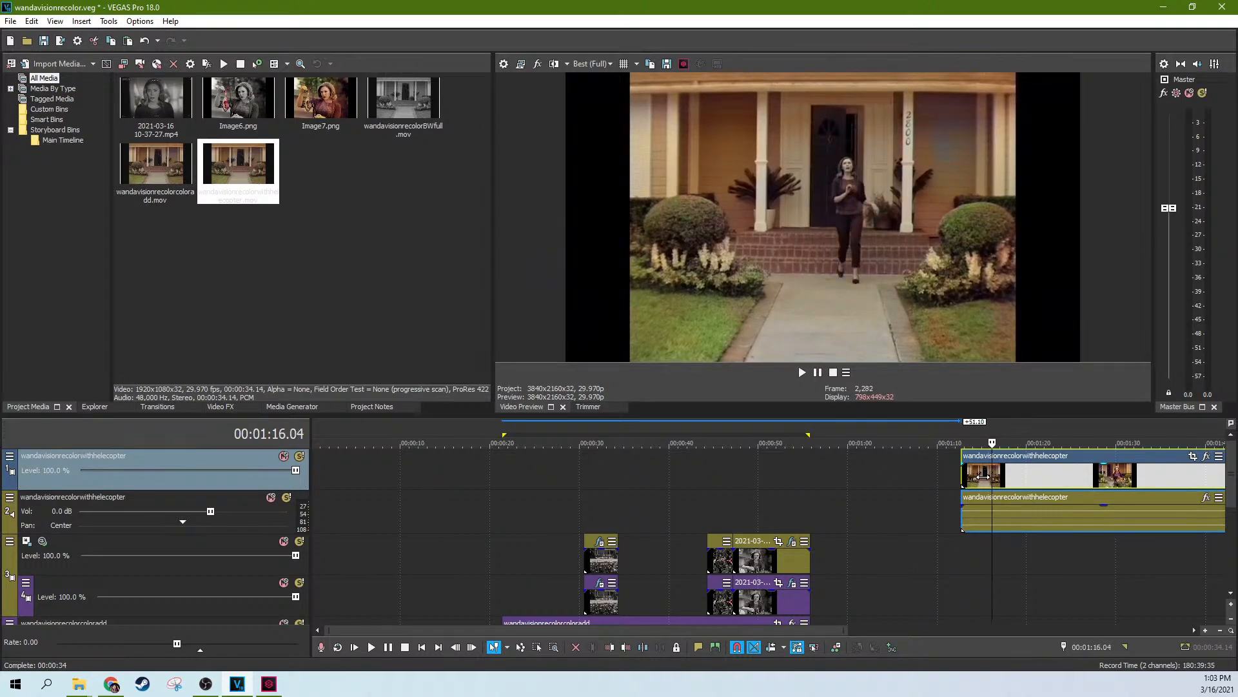
key("Right")
key("Right")
key("Right")
key("Right")
key("Right")
key("Right")
key("Right")
key("Right")
key("Right")
key("Right")
key("Right")
key("Right")
key("Right")
key("Right")
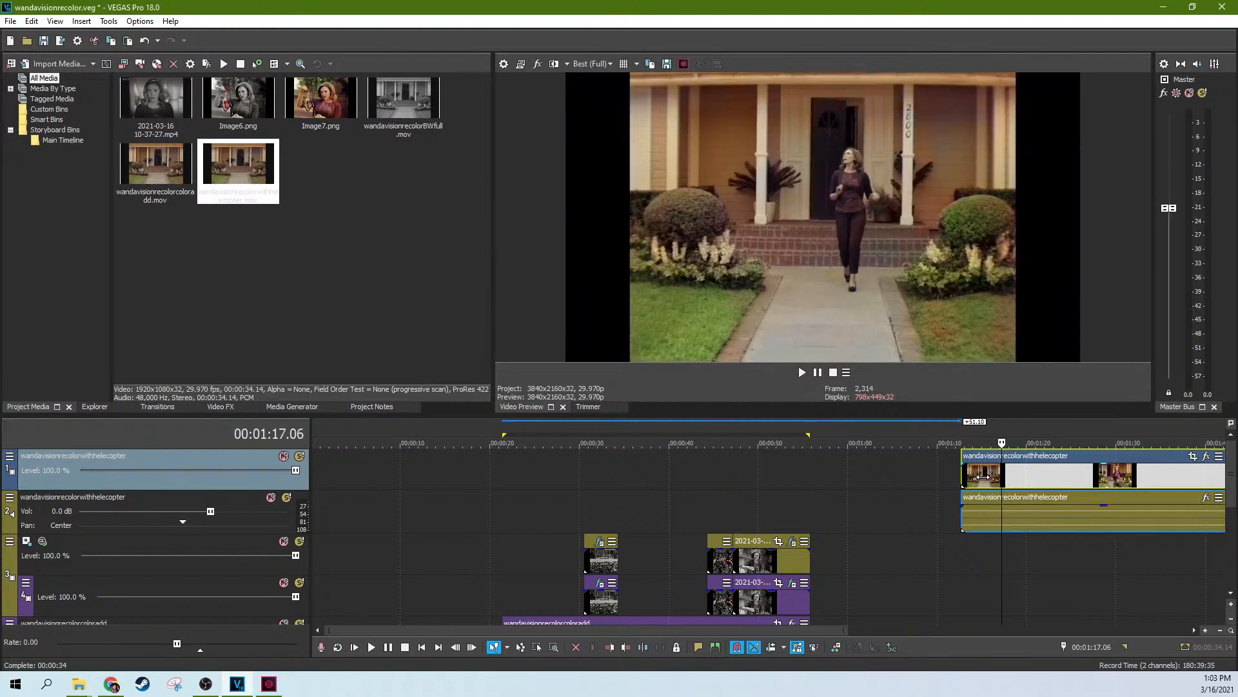
Advance through the rendered clip from the porch shot through the closer view of the woman to the rose garden shot
scroll(1025, 485, "down", 2)
key("Right")
key("Right")
key("Right")
key("Right")
key("Right")
key("Right")
key("Right")
key("Right")
key("Right")
key("Right")
key("Right")
key("Right")
key("Right")
key("Right")
key("Right")
key("Right")
key("Right")
key("Right")
key("Right")
key("Right")
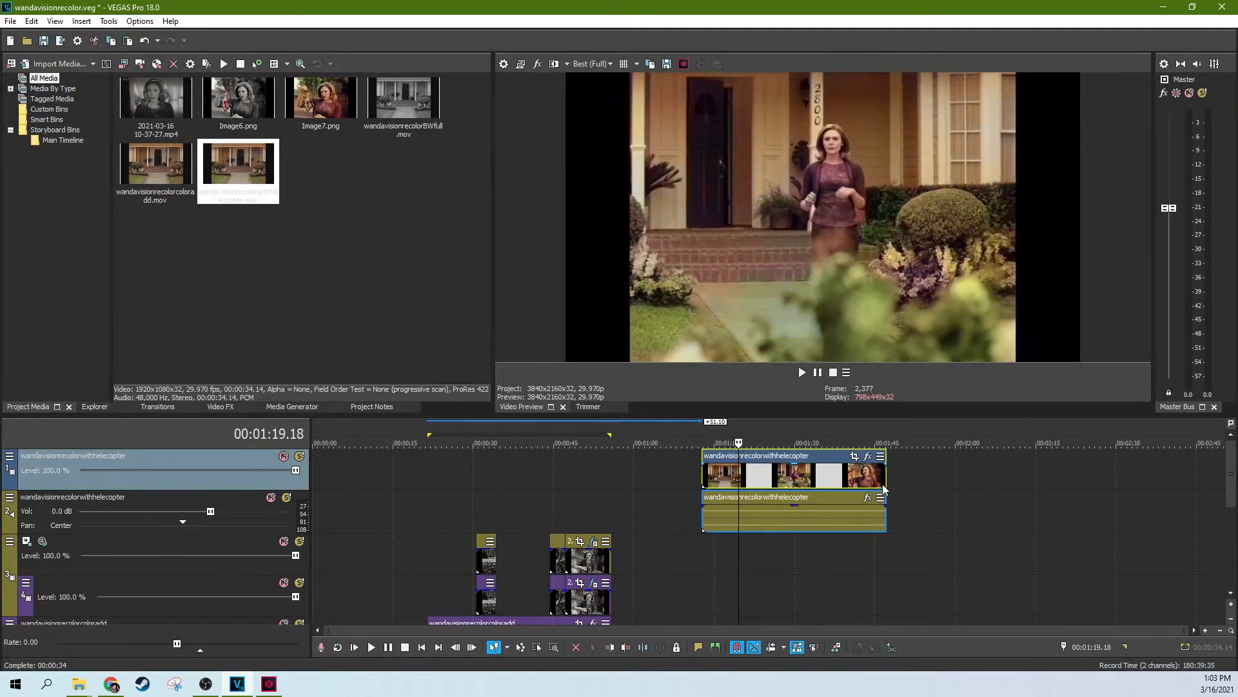
key("Right")
key("Right")
key("Right")
key("Right")
key("Right")
key("Right")
key("Right")
key("Right")
key("Right")
key("Right")
key("Right")
key("Right")
key("Right")
key("Right")
key("Right")
key("Right")
key("Right")
key("Right")
key("Right")
key("Right")
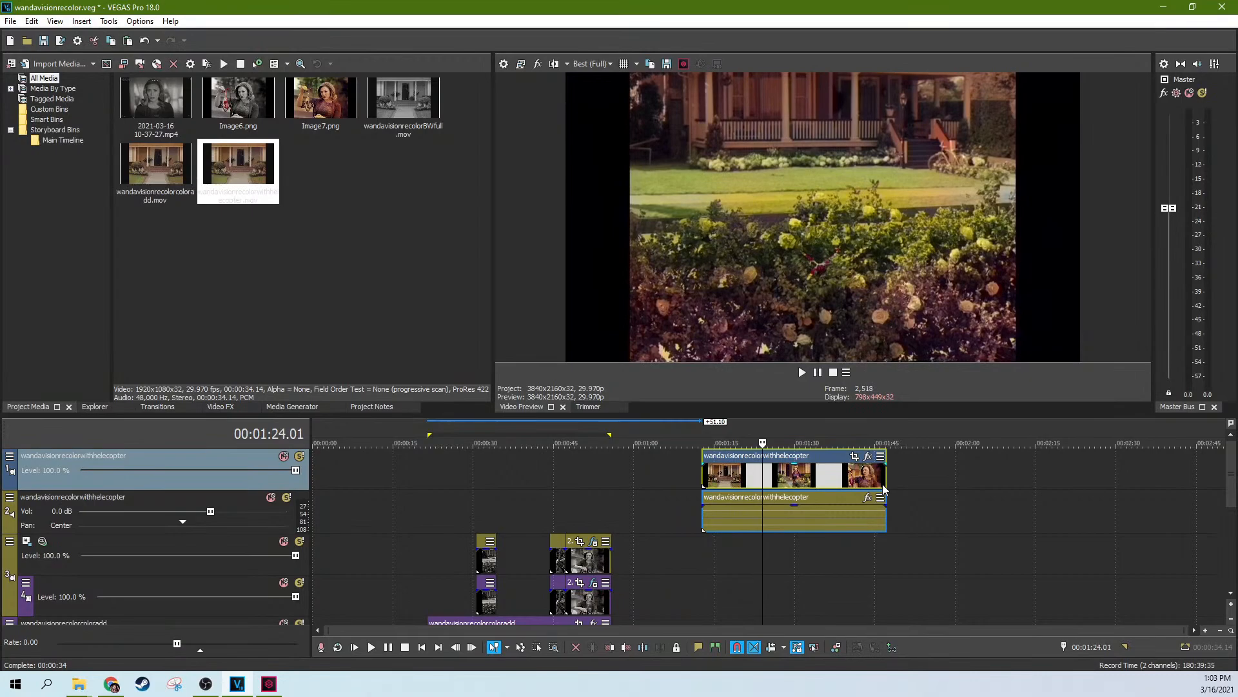
Scrub back and forth through the rendered rose garden shot to examine the small red helicopter among the flowers
key("Left")
key("Left")
key("Left")
key("Left")
key("Left")
key("Left")
key("Left")
key("Left")
key("Left")
key("Left")
key("Left")
key("Left")
key("Left")
key("Left")
key("Left")
key("Left")
key("Left")
key("Left")
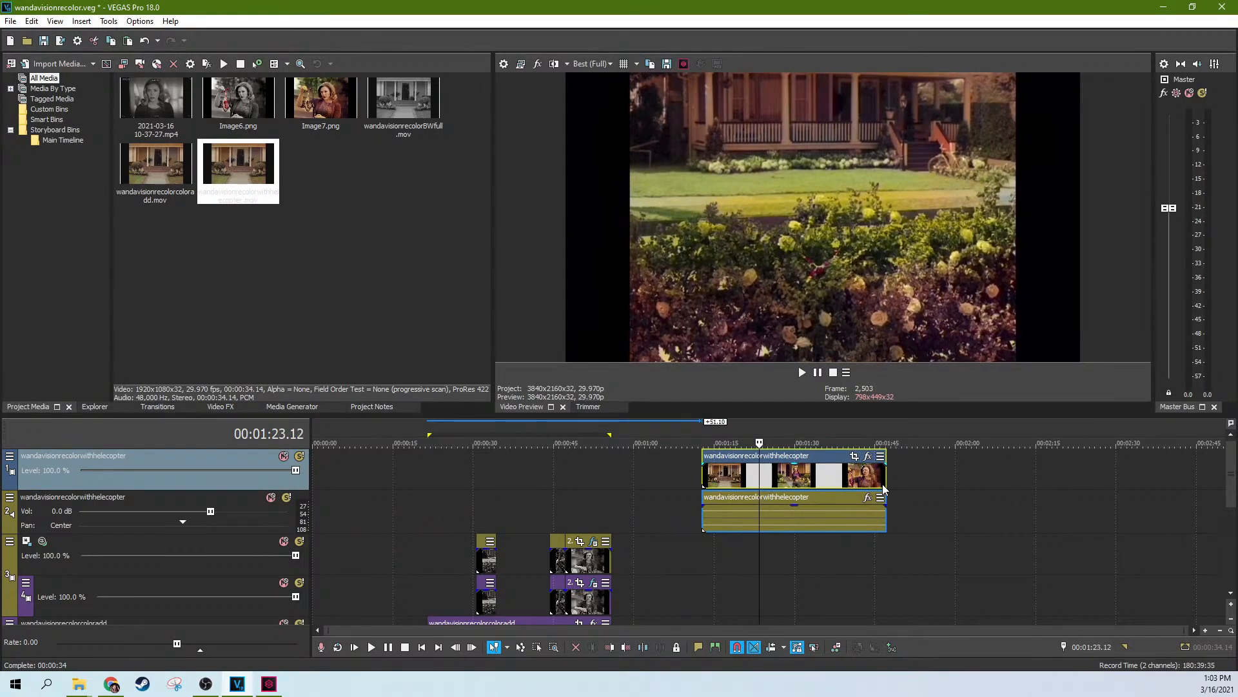
key("Right")
key("Right")
key("Right")
key("Right")
key("Right")
key("Right")
key("Right")
key("Right")
key("Right")
key("Right")
key("Right")
key("Right")
key("Right")
key("Right")
key("Right")
key("Right")
key("Right")
key("Right")
key("Right")
key("Right")
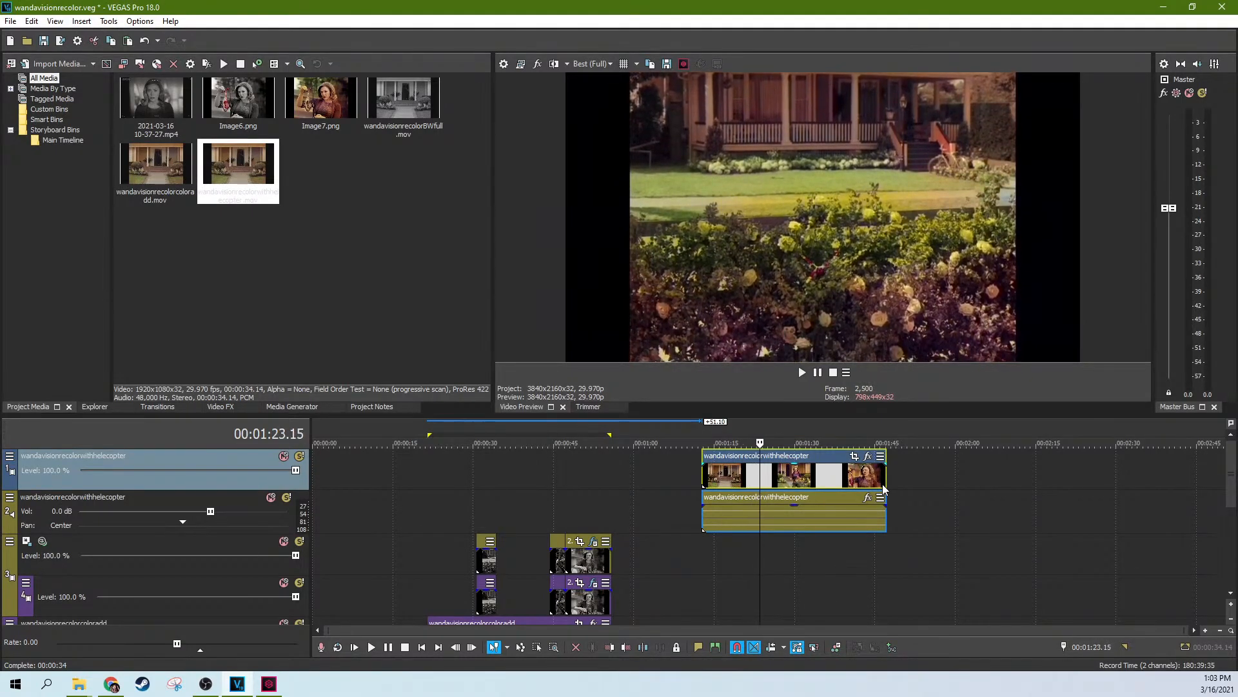
key("Right")
key("Right")
key("Right")
key("Right")
key("Right")
key("Right")
key("Right")
key("Right")
key("Right")
key("Right")
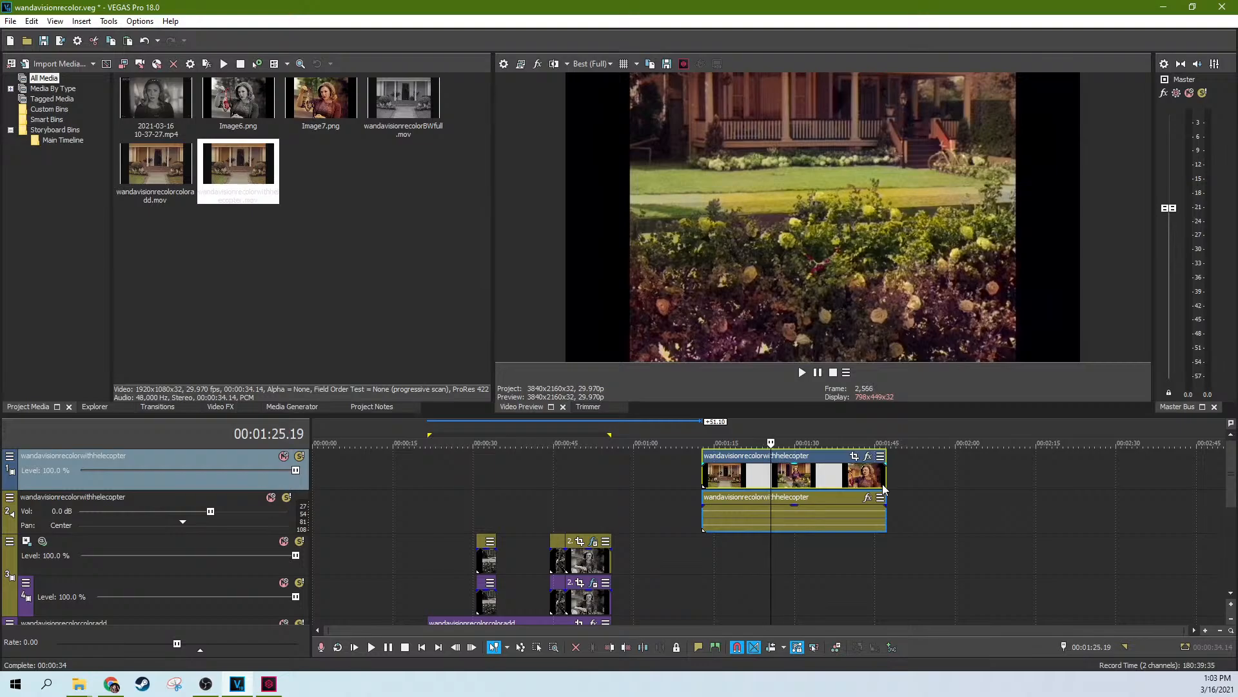
Step backward through the rendered rose garden shot to about 00:01:22 to check the helicopter's colour frame by frame
key("Left")
key("Left")
key("Left")
key("Left")
key("Left")
key("Left")
key("Left")
key("Left")
key("Left")
key("Left")
key("Left")
key("Left")
key("Left")
key("Left")
key("Left")
key("Left")
key("Left")
key("Left")
key("Left")
key("Left")
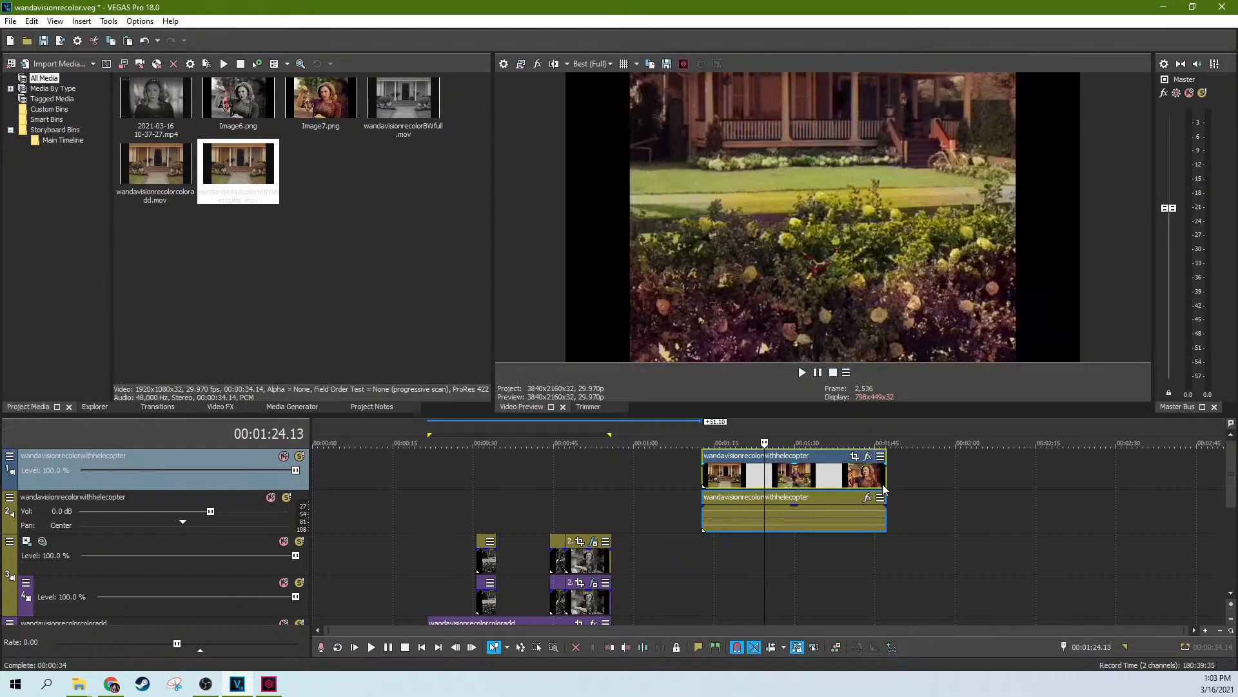
key("Right")
key("Right")
key("Right")
key("Right")
key("Right")
key("Right")
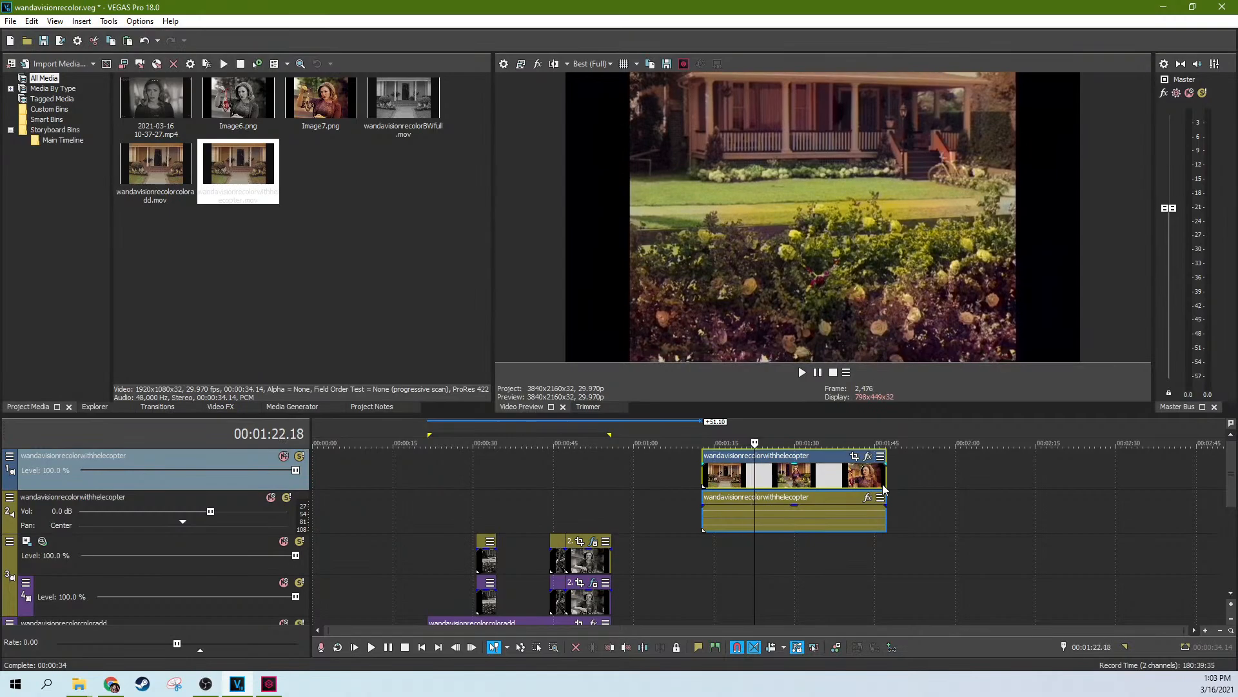
key("Left")
key("Left")
key("Left")
key("Left")
key("Left")
key("Left")
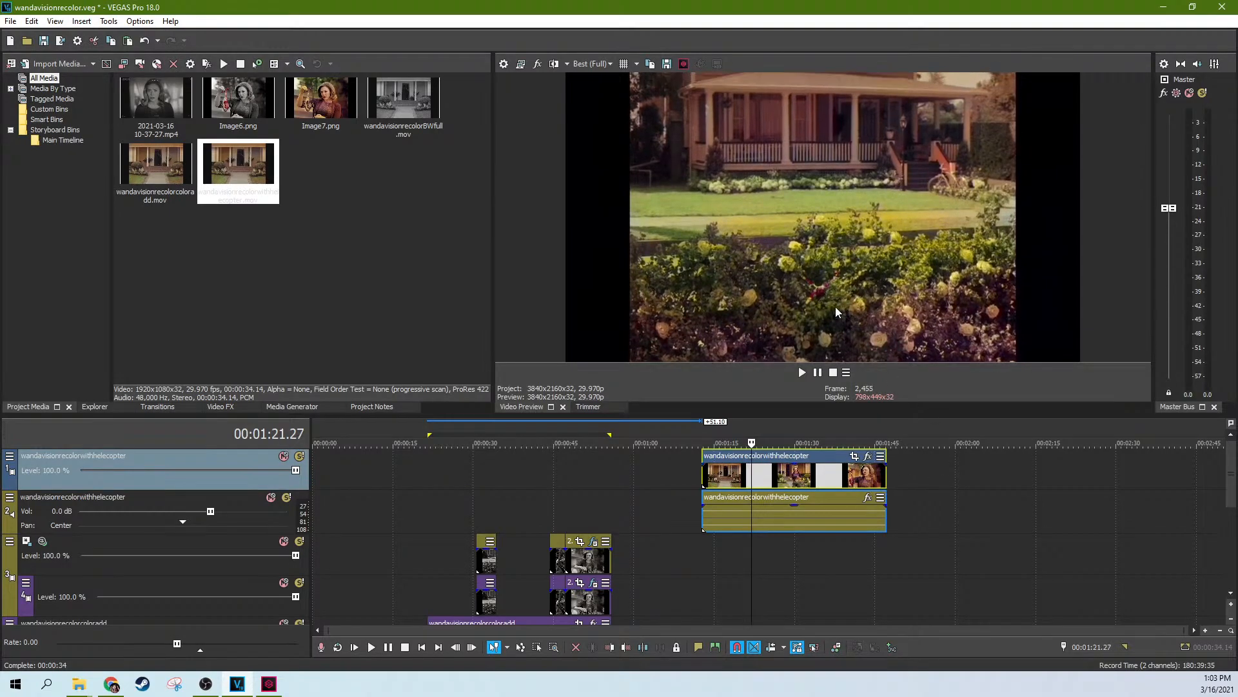
Step forward again through the rendered rose garden shot to about 00:01:24, watching the small helicopter
key("Right")
key("Right")
key("Right")
key("Right")
key("Right")
key("Right")
key("Right")
key("Right")
key("Right")
key("Right")
key("Right")
key("Right")
key("Right")
key("Right")
key("Right")
key("Right")
key("Right")
key("Right")
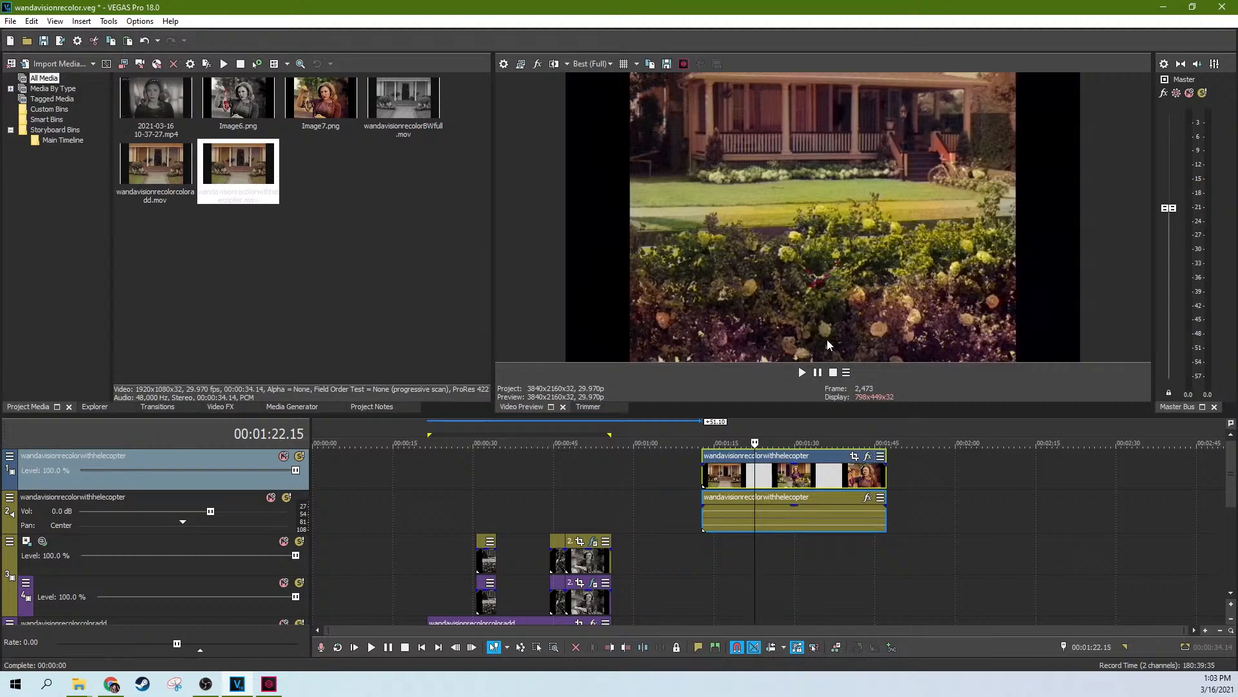
left_click(785, 472)
left_click(764, 481)
key("Right")
key("Right")
key("Right")
key("Right")
key("Right")
key("Right")
key("Right")
key("Right")
key("Right")
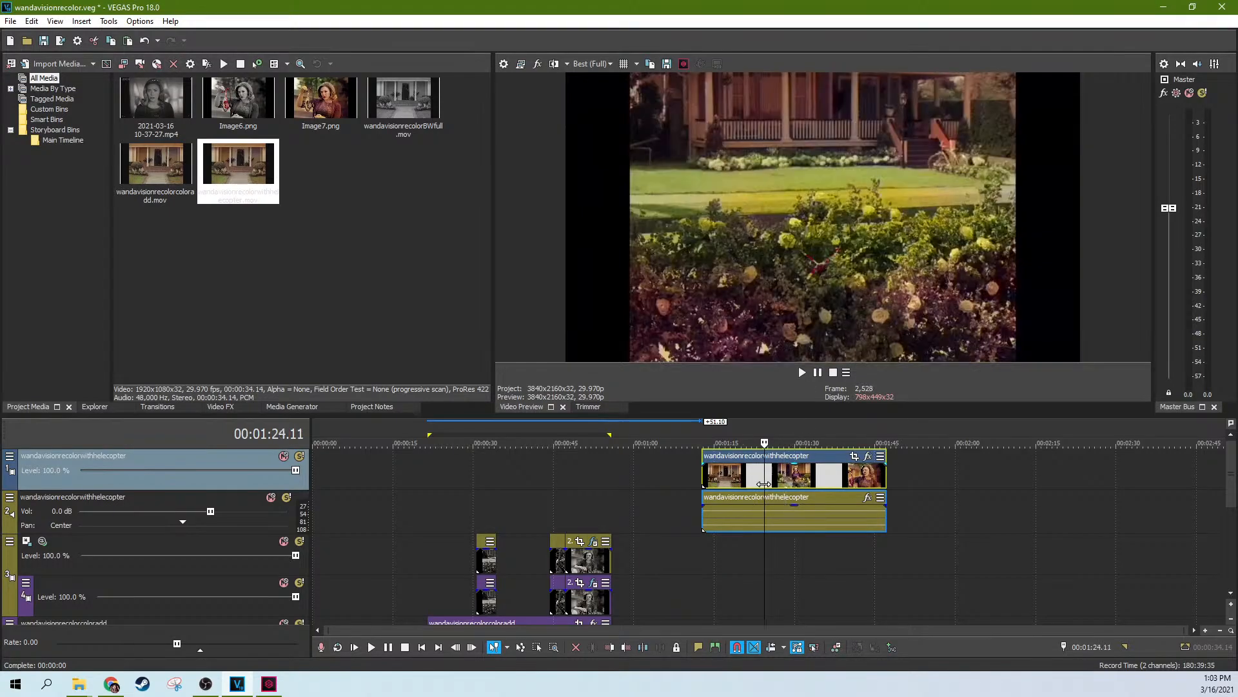
Play the rendered clip to the helicopter close-up and step back to the frames just after the cut to check its recolouring
key("space")
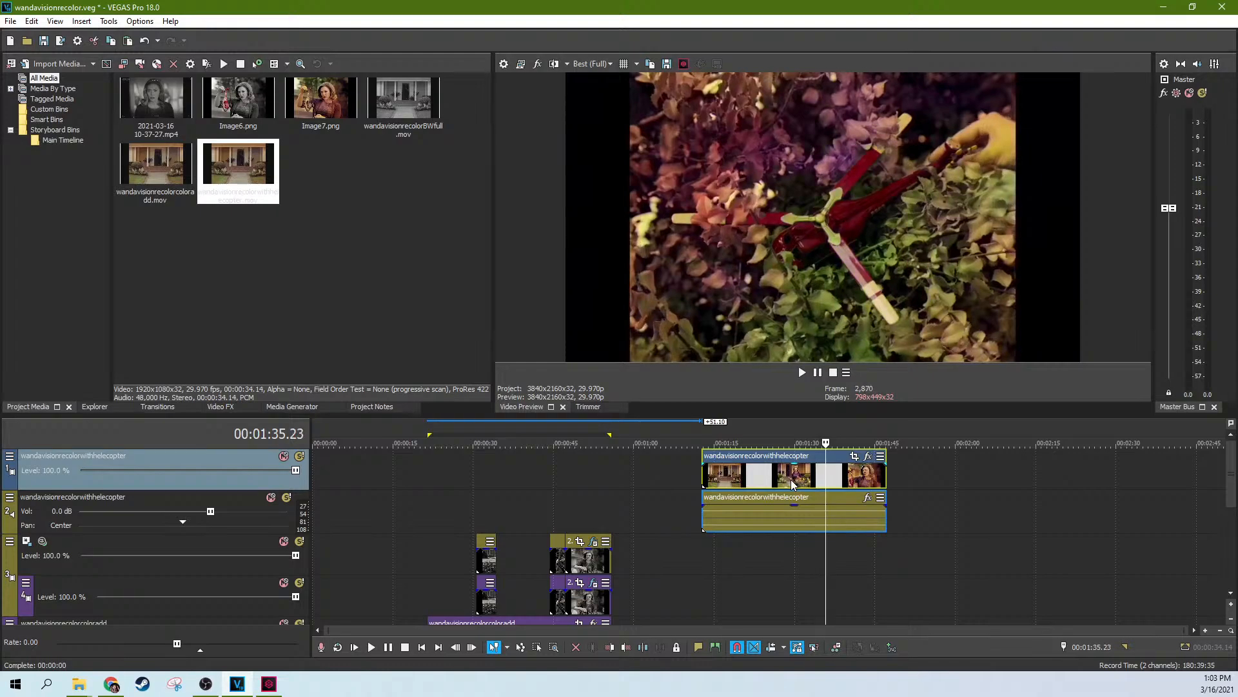
key("Left")
key("Left")
key("Left")
key("Left")
key("Left")
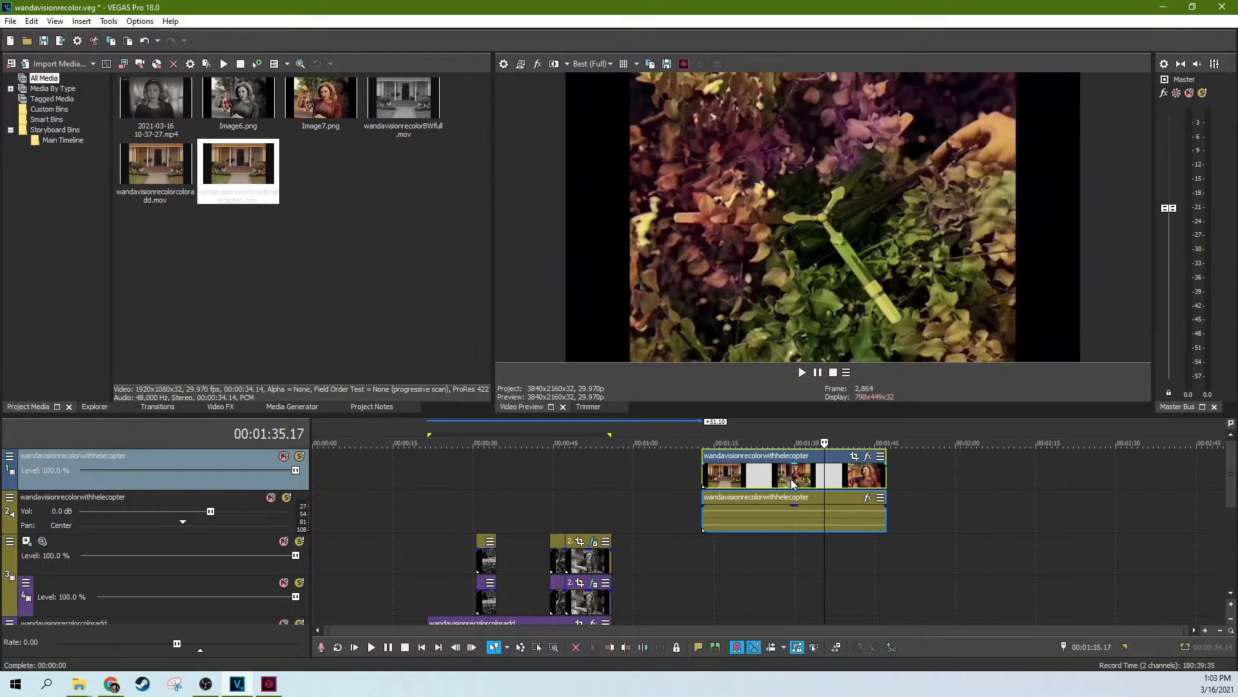
Delete the rendered event from the timeline and return to the start of the masked helicopter close-up clips at about 00:00:44
left_click(772, 478)
key("Delete")
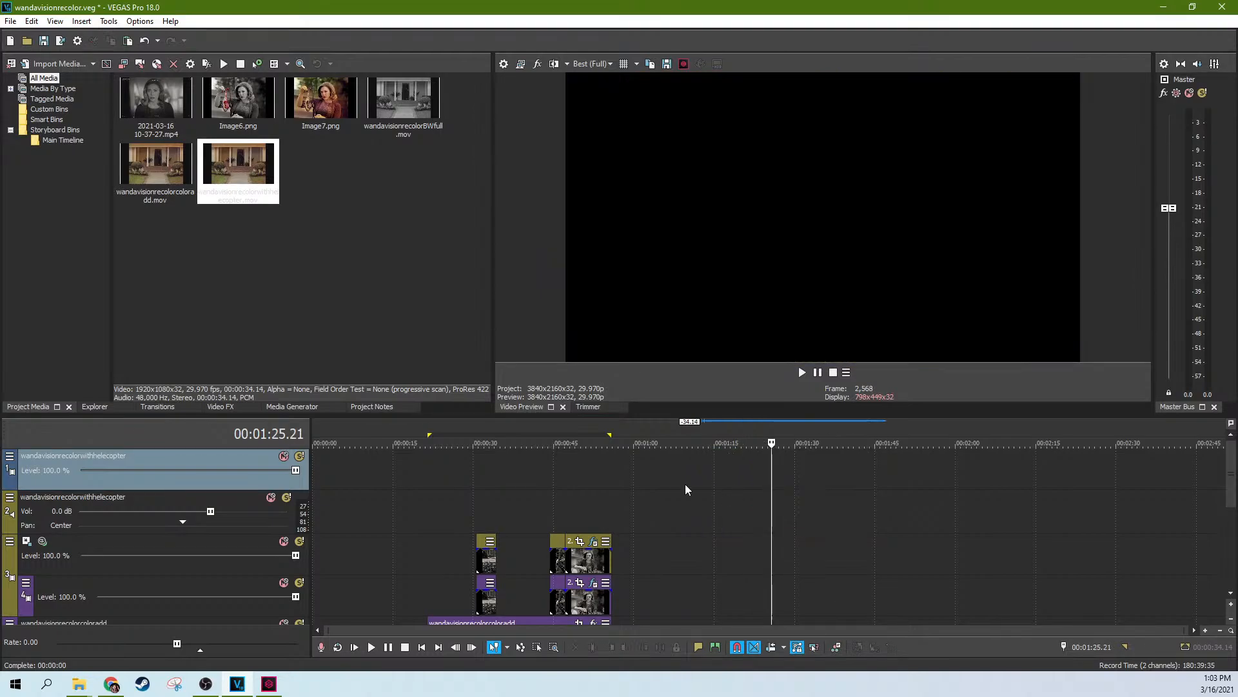
left_click(543, 502)
left_click(551, 504)
scroll(551, 505, "up", 5)
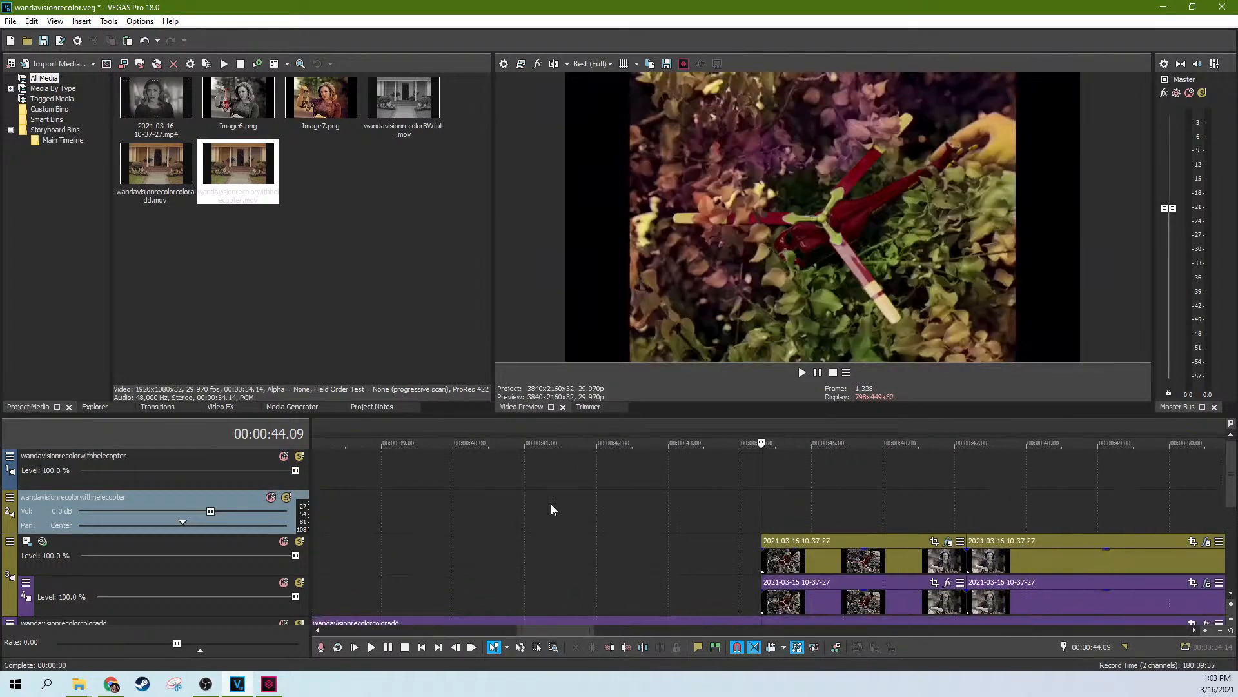
Find the first frame of the helicopter close-up and extend the start of both masked close-up clips back to 00:00:43.21
mouse_move(1226, 482)
left_mouse_down()
mouse_move(1225, 532)
mouse_move(1227, 489)
left_mouse_up()
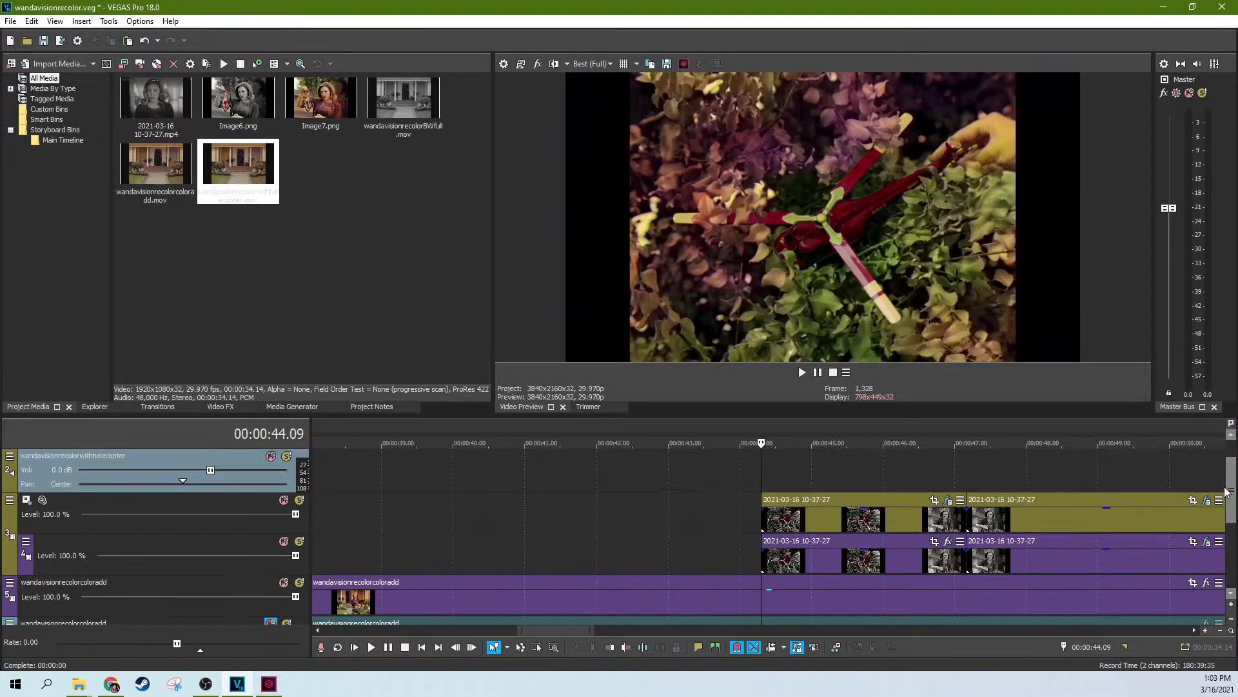
left_click(748, 525)
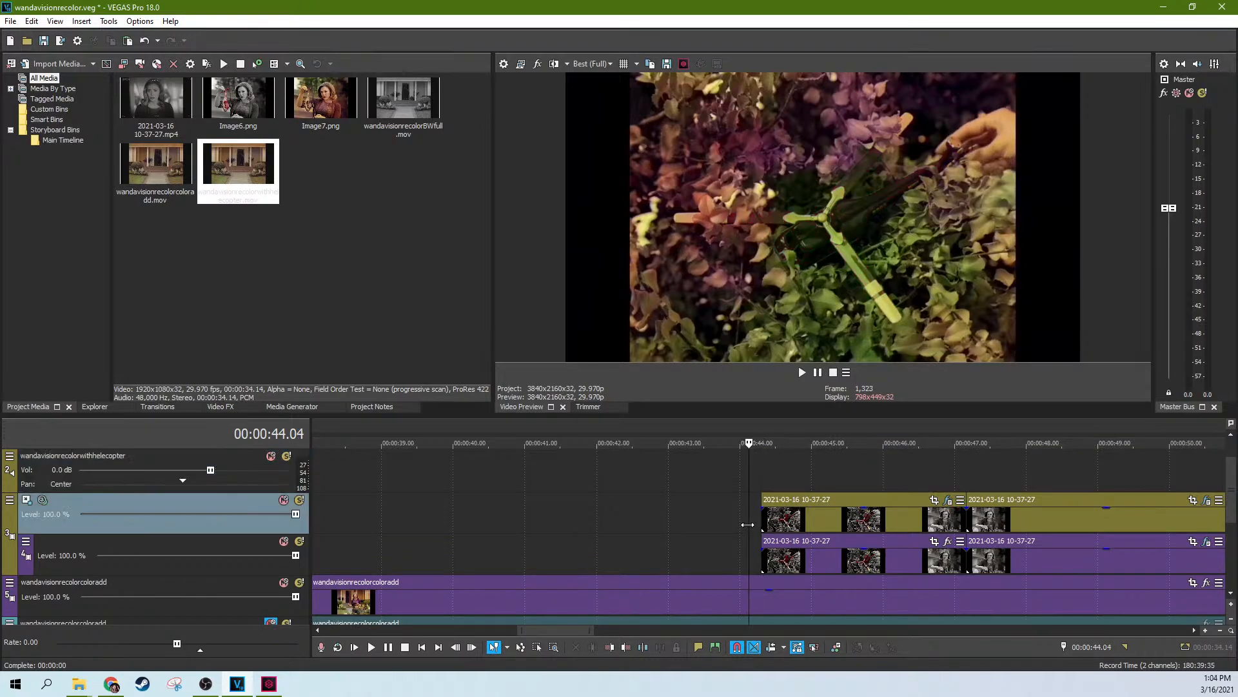
key("Left")
key("Left")
key("Left")
key("Left")
key("Left")
key("Left")
key("Left")
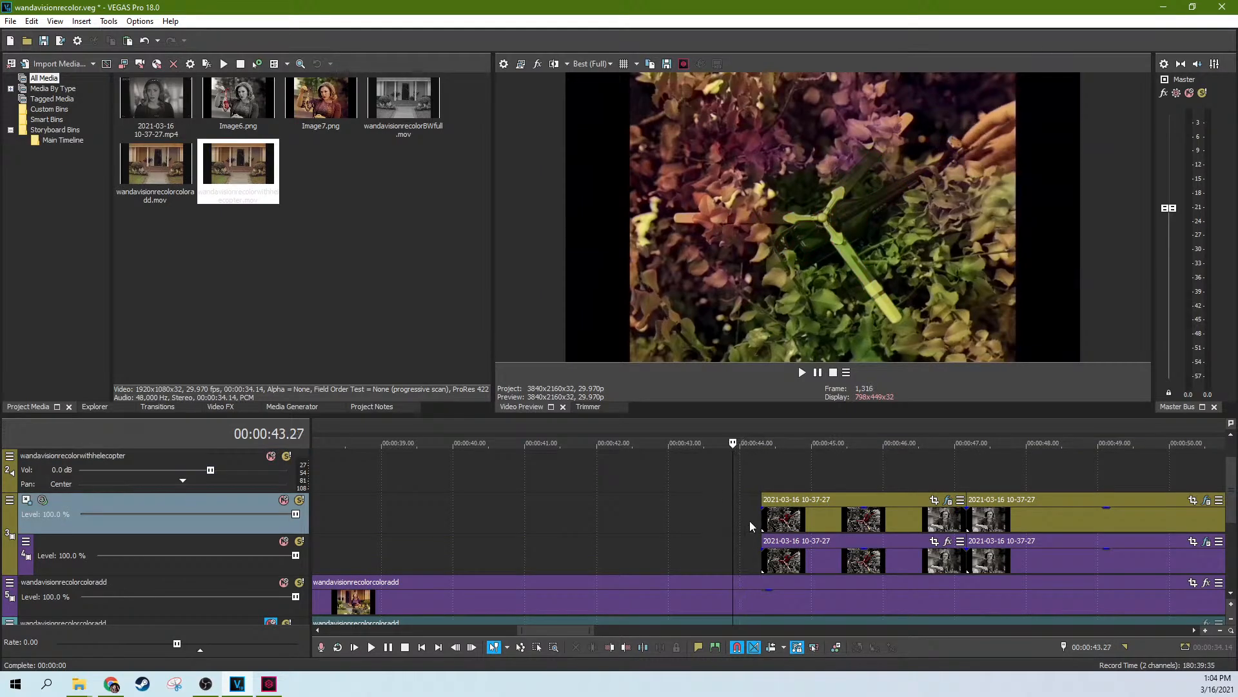
key("Left")
key("Left")
key("Left")
key("Left")
key("Left")
key("Left")
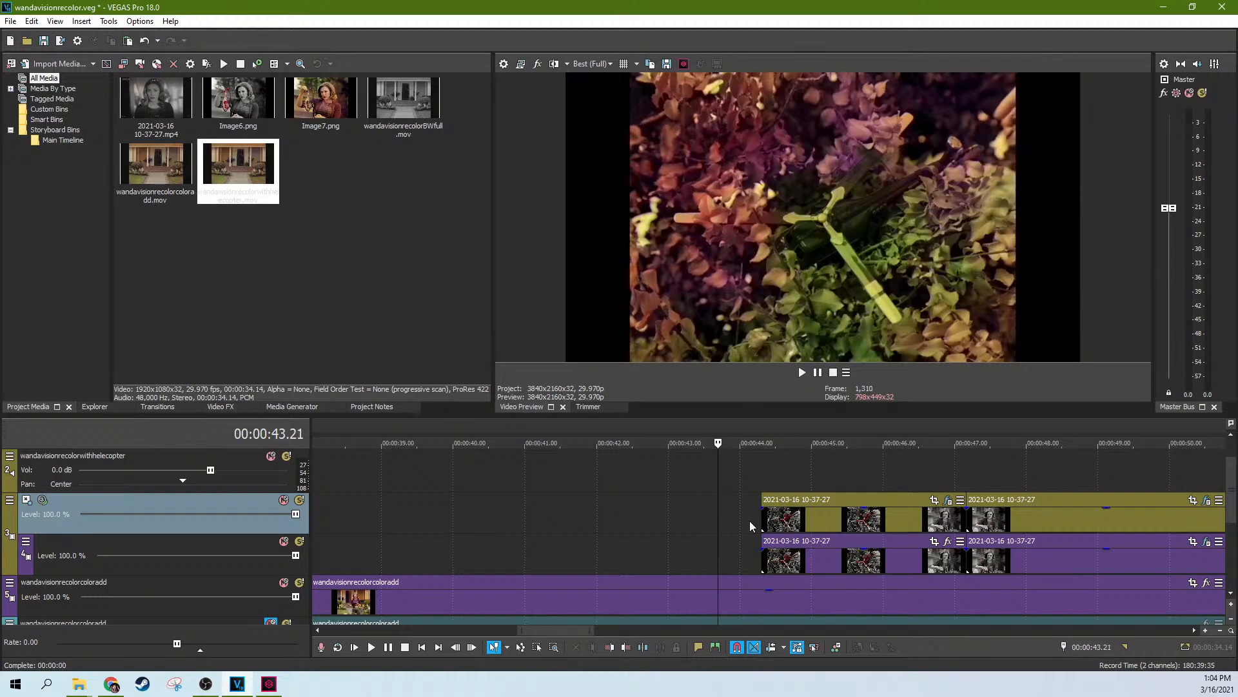
key("Right")
left_click_drag(763, 520, 716, 551)
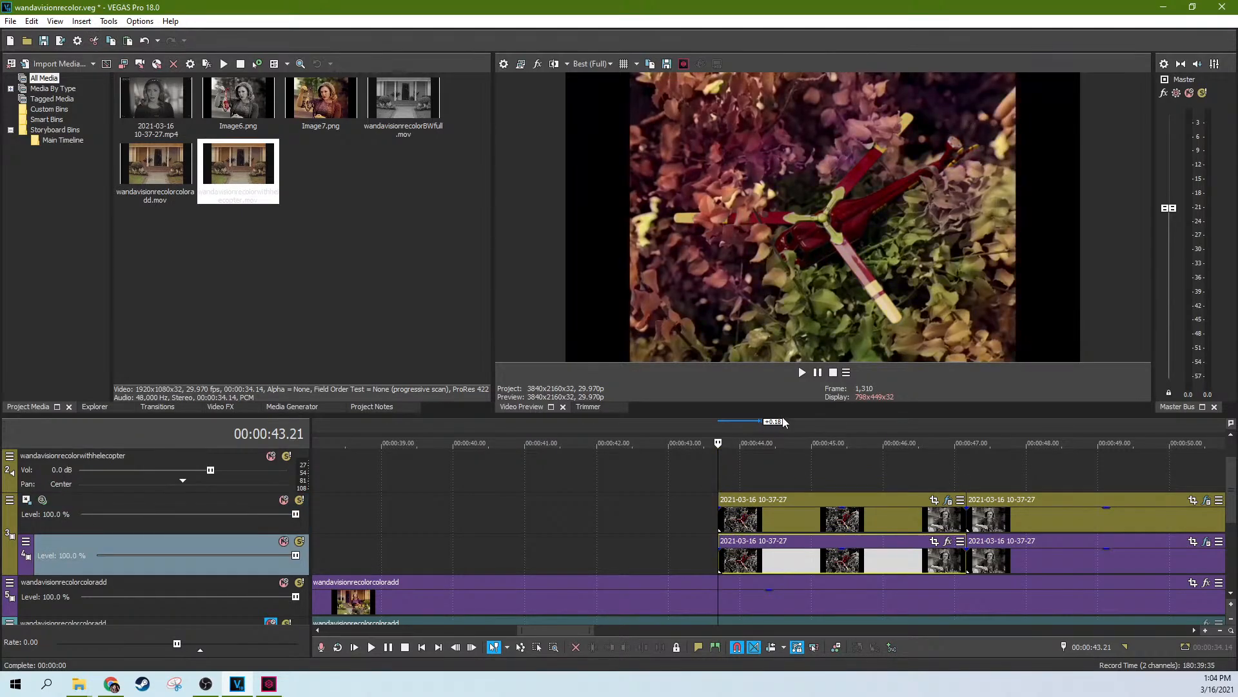
Play the extended helicopter close-up through to the following shot of the woman, then recheck its opening frames
left_click(802, 372)
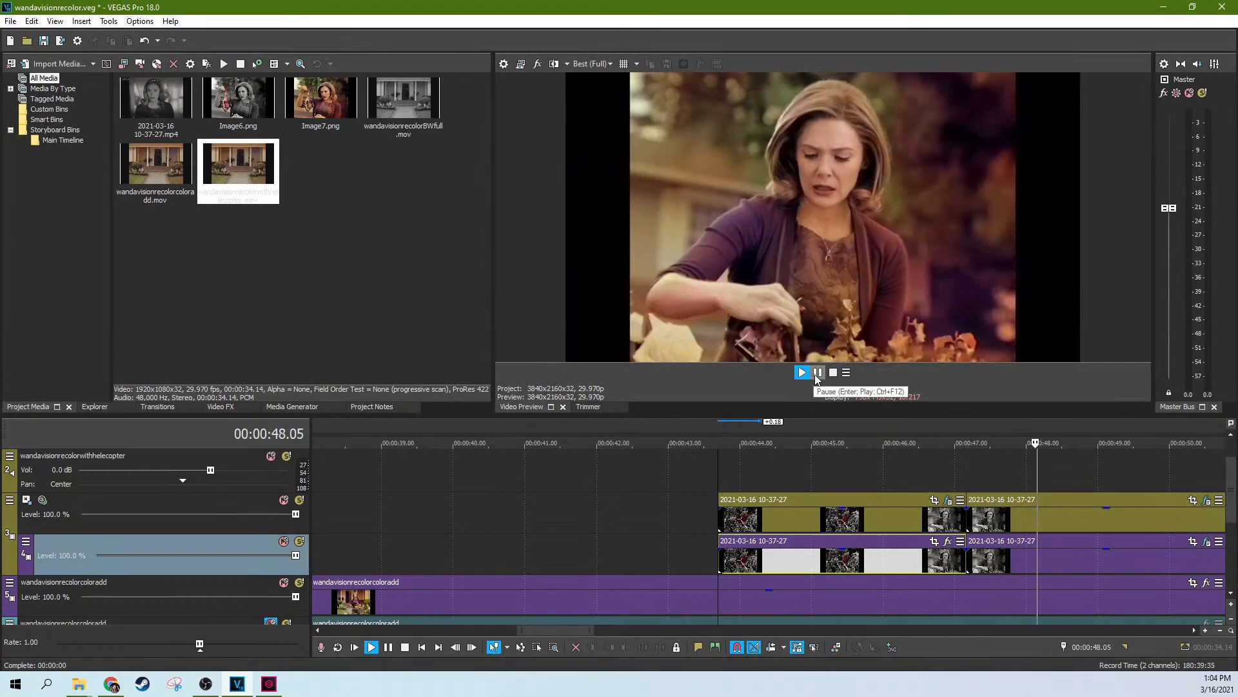
left_click(817, 373)
left_click(787, 467)
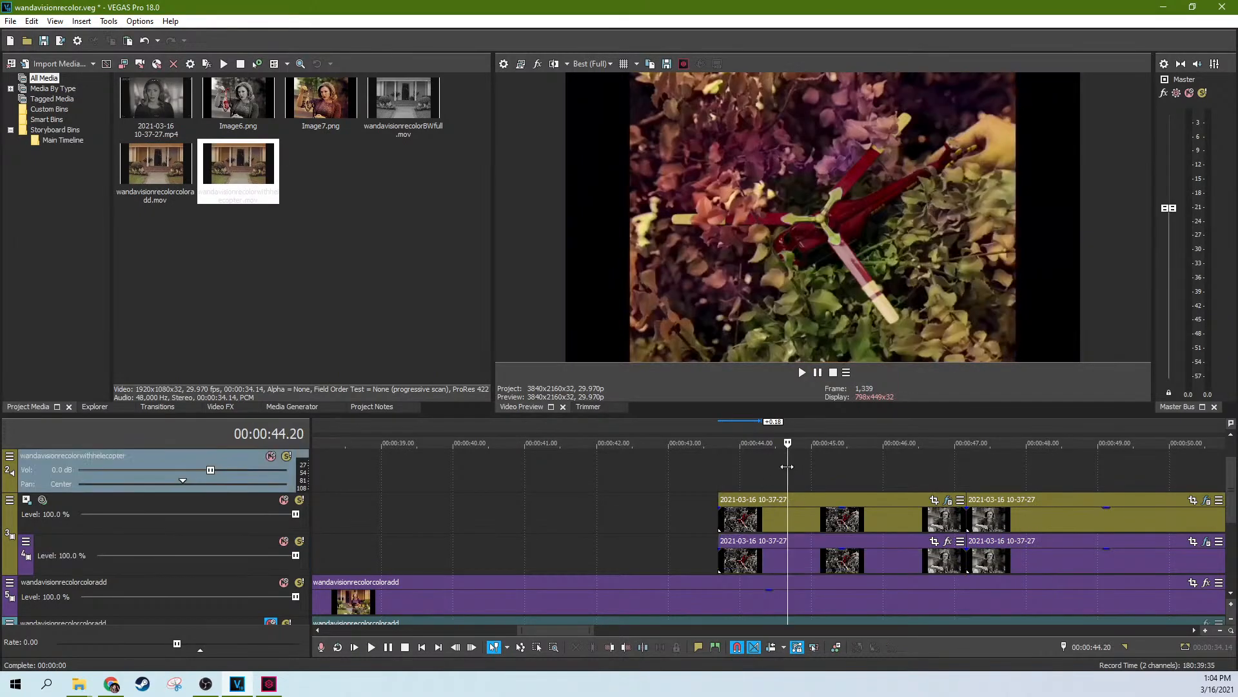
left_click(727, 474)
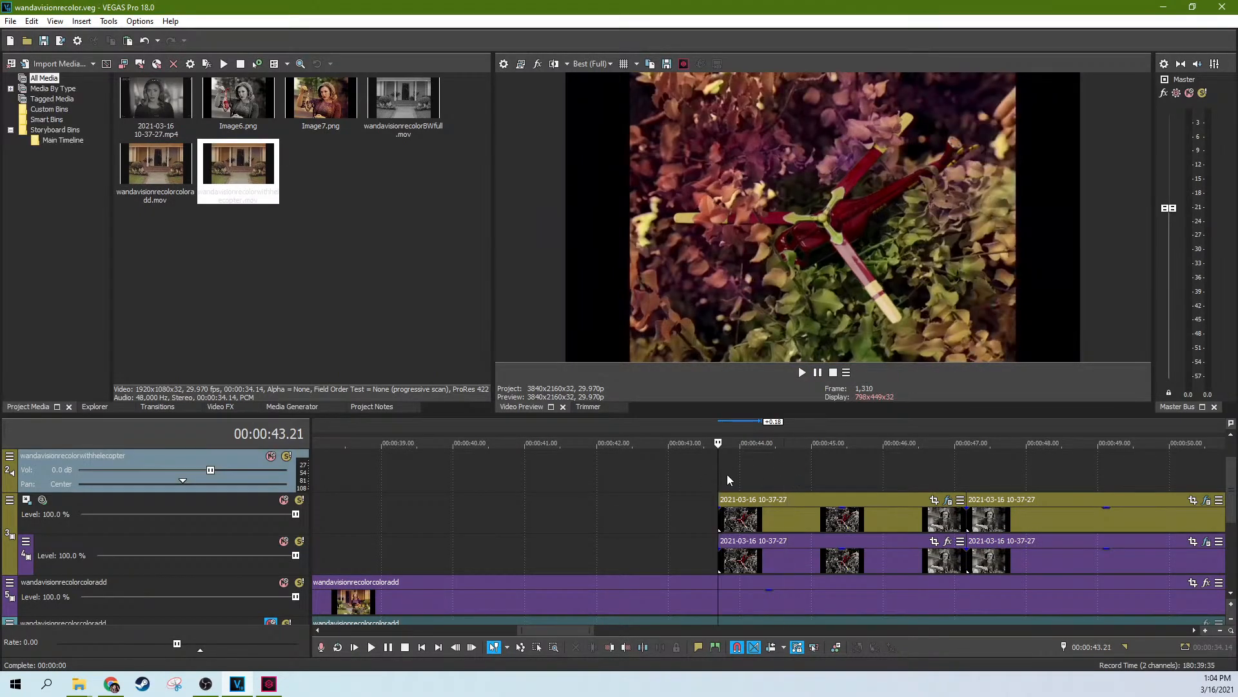
Check the recoloured helicopter at several points between 00:00:43.16 and 00:00:50.07, across the close-up and following shots
scroll(755, 482, "down", 4)
left_click(754, 486)
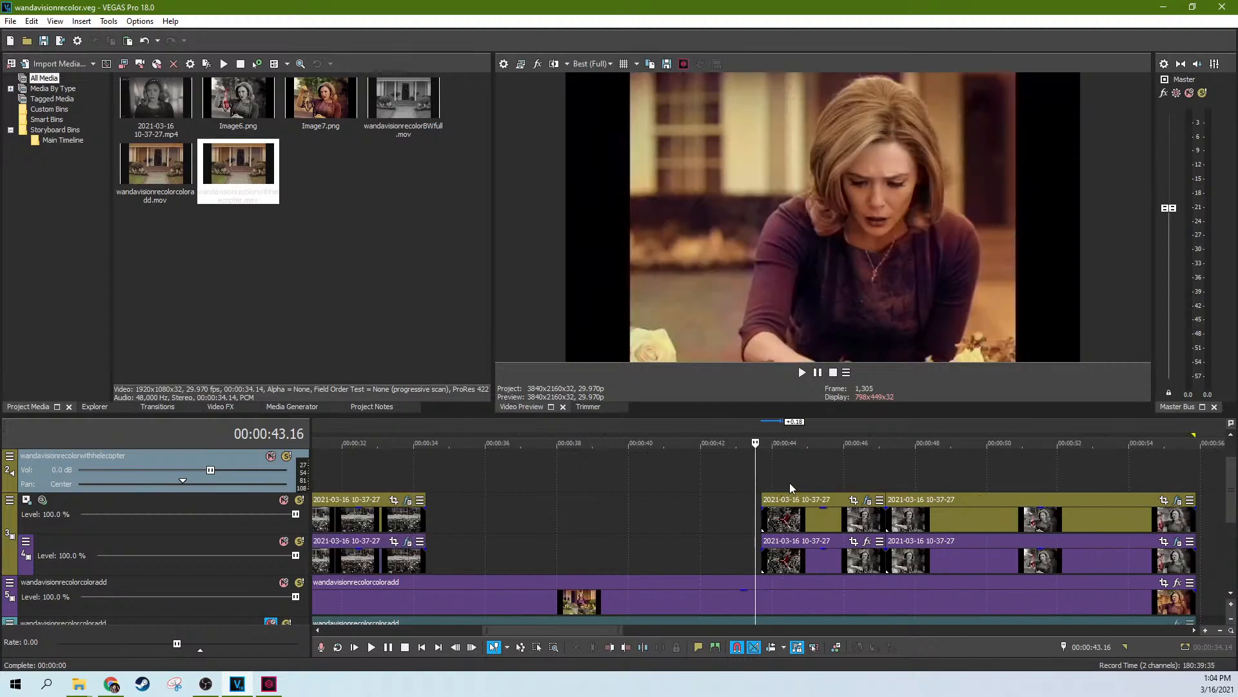
left_click(790, 482)
left_click(875, 481)
left_click(954, 482)
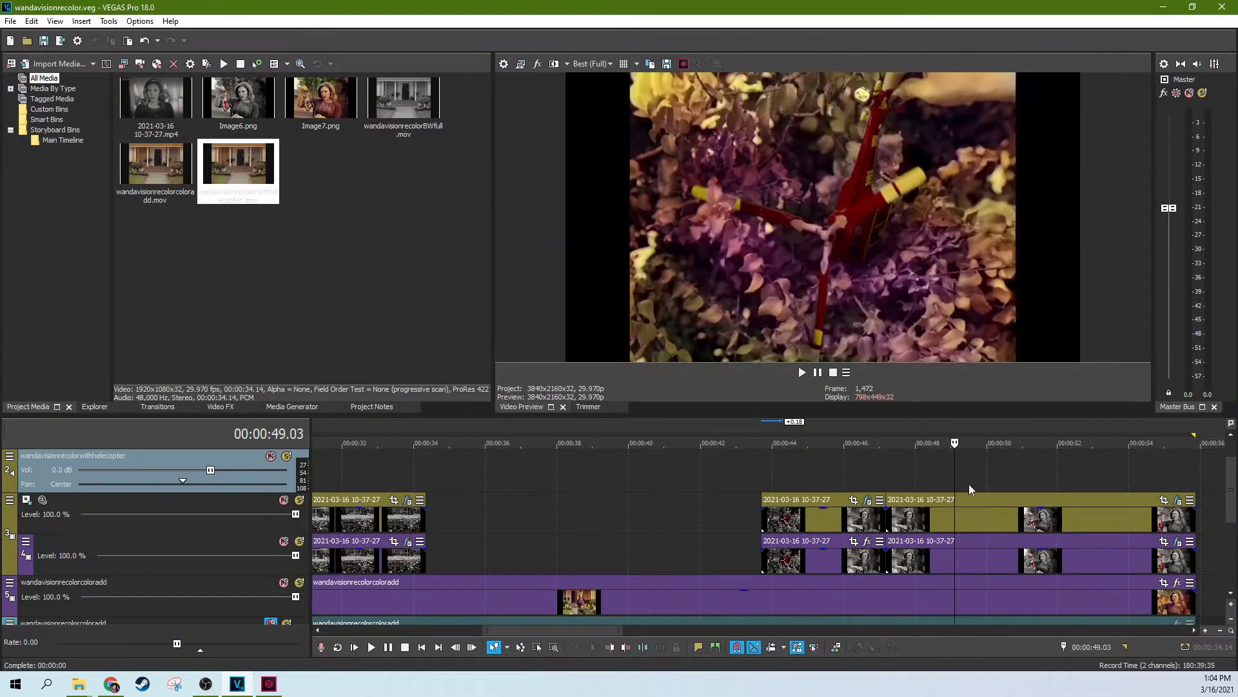
left_click(994, 489)
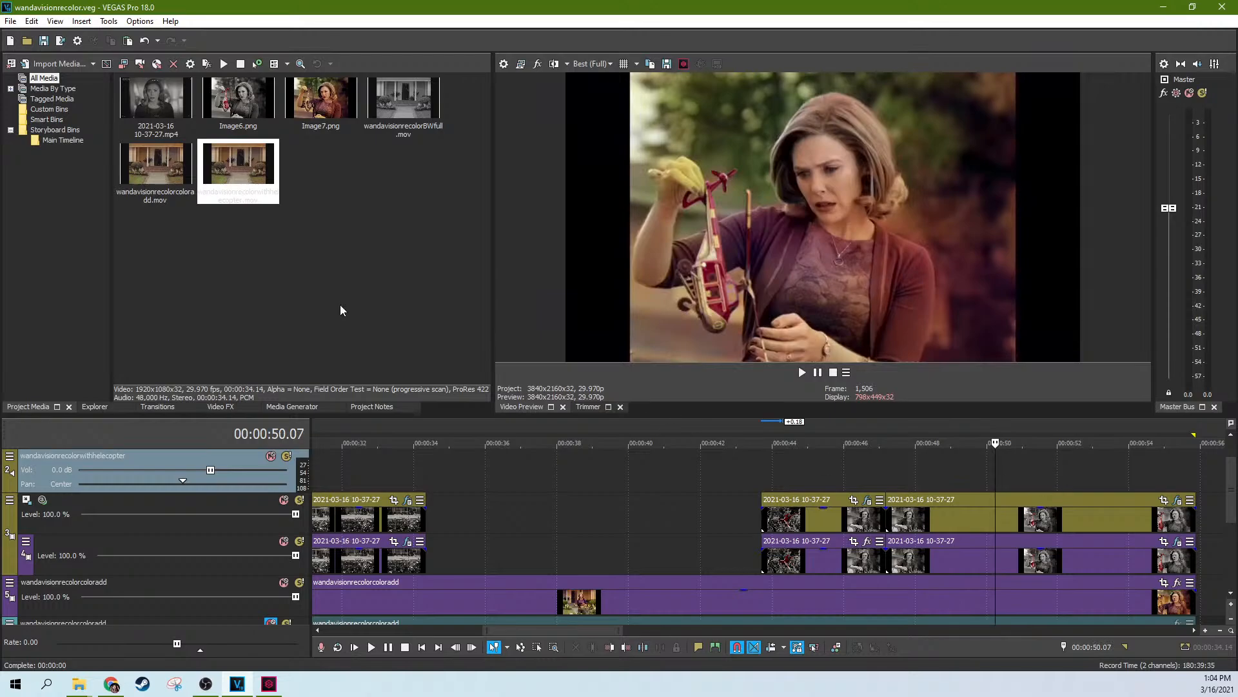
Save the project and render it with the ProRes 422 1920x1080-29.97p template as wandavisionrecolowithhelecopter2r.mov in D:\projects\templates
left_click(4, 22)
left_click(26, 85)
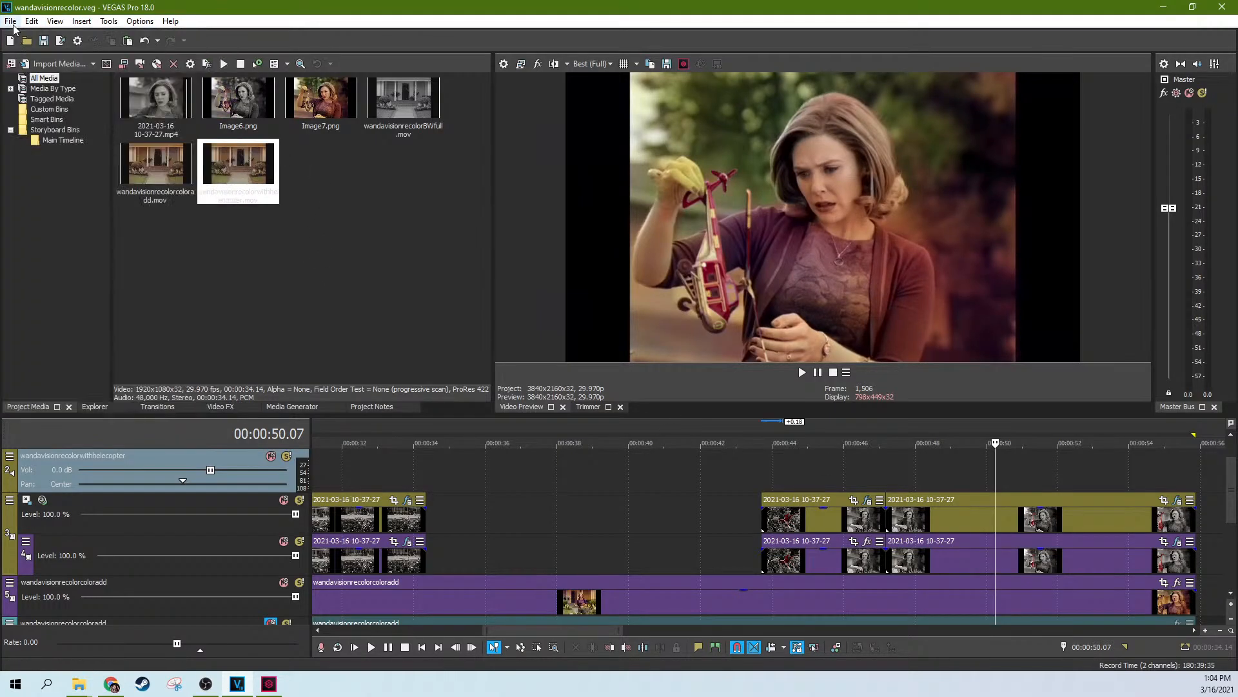
left_click(12, 21)
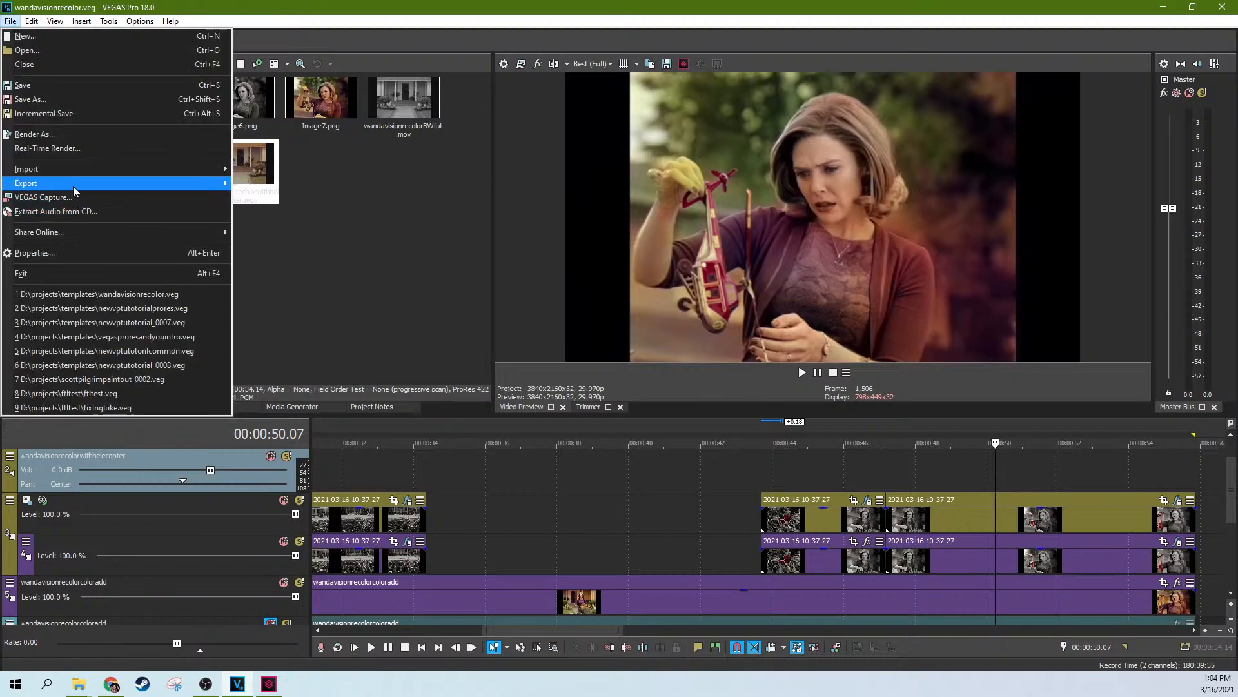
left_click(77, 136)
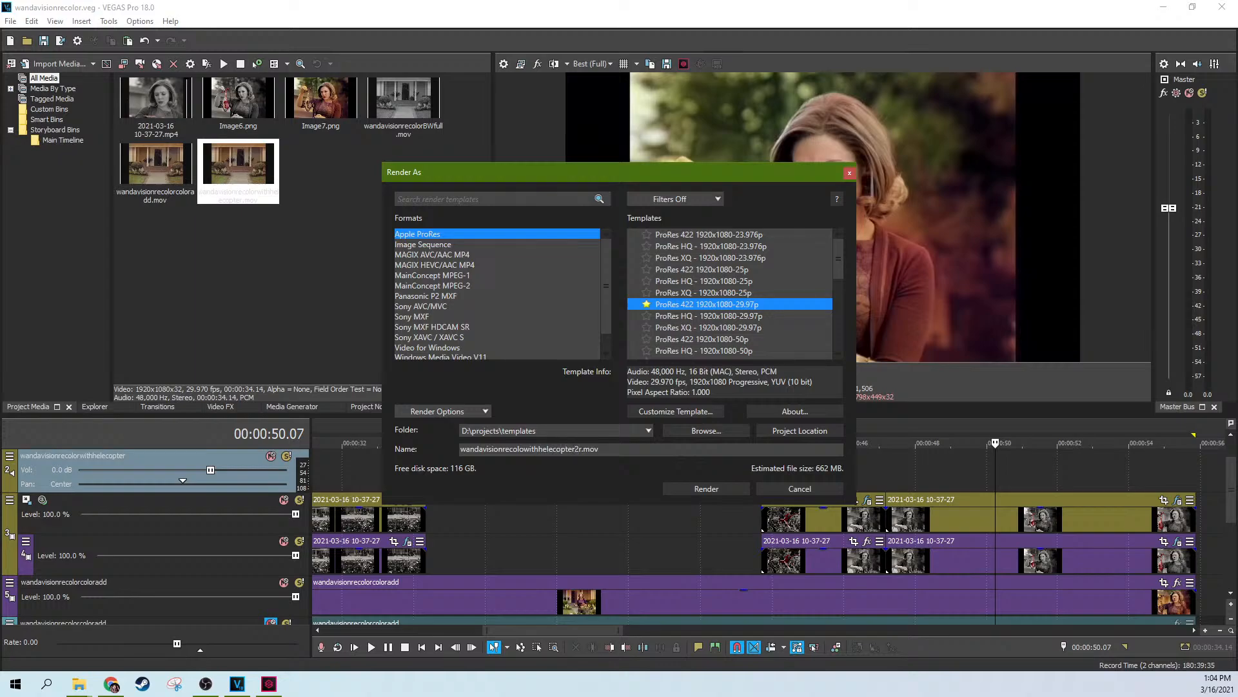
left_click(726, 488)
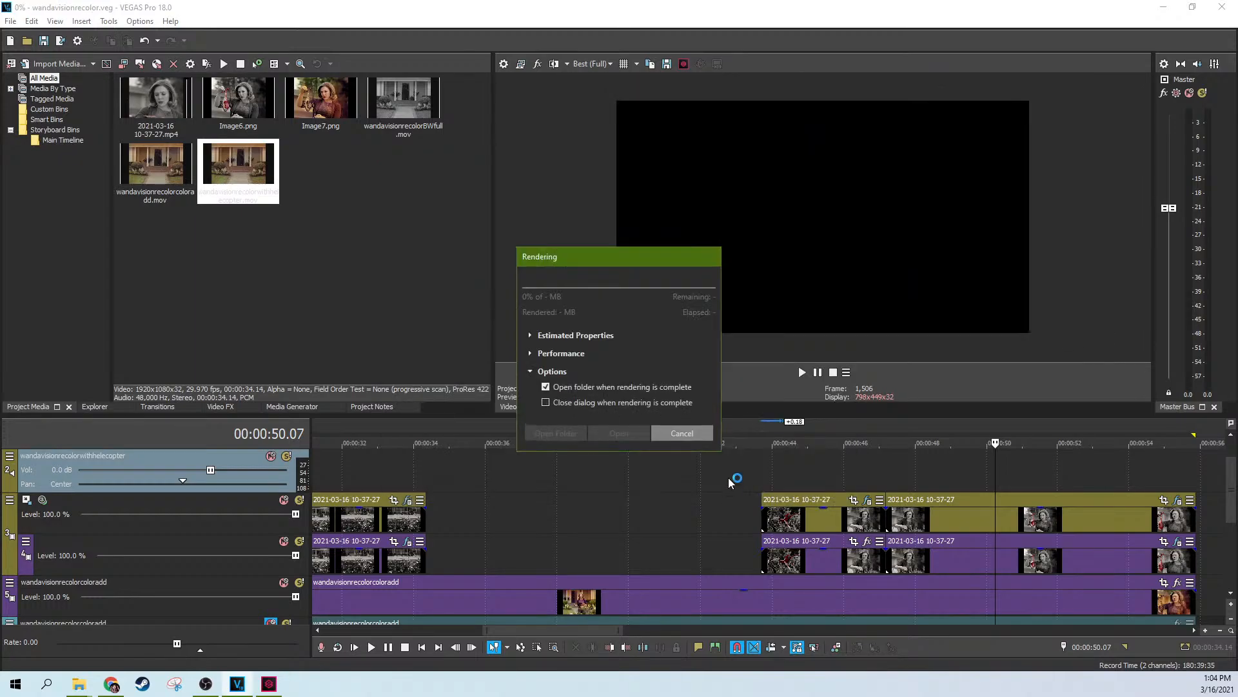
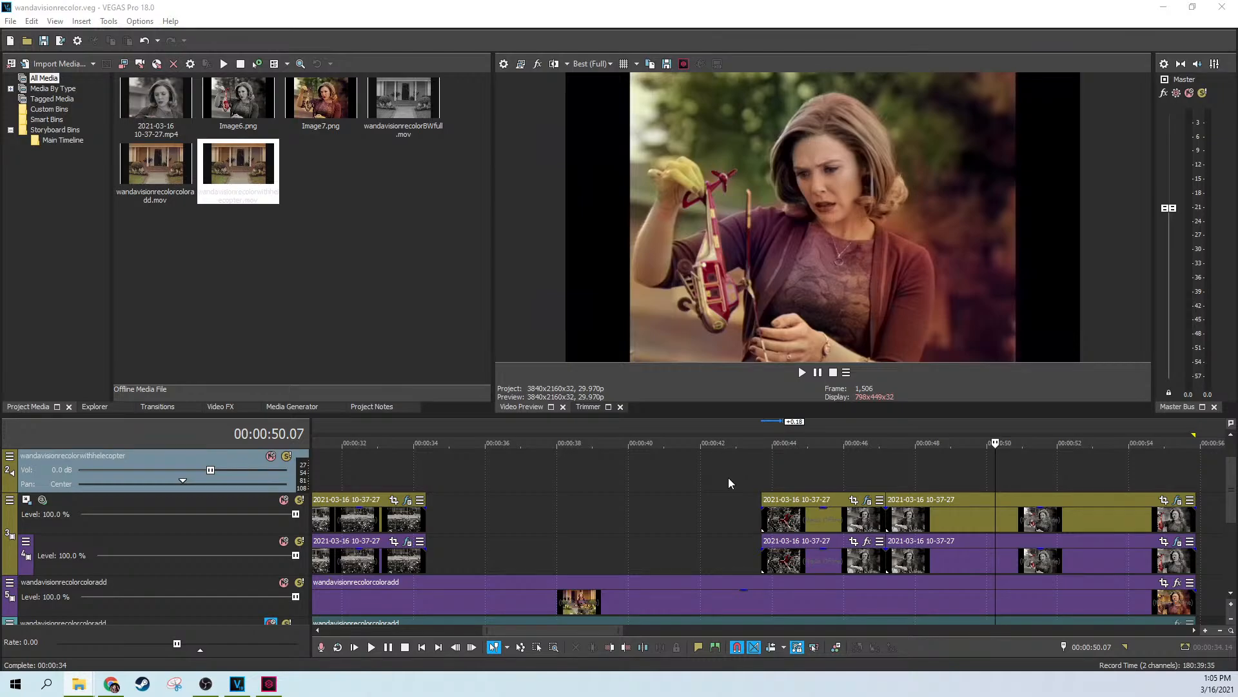
Examine the recoloured helicopter in the final shot of the woman holding it, from about 00:00:54 to 00:00:55.20
left_click(1139, 468)
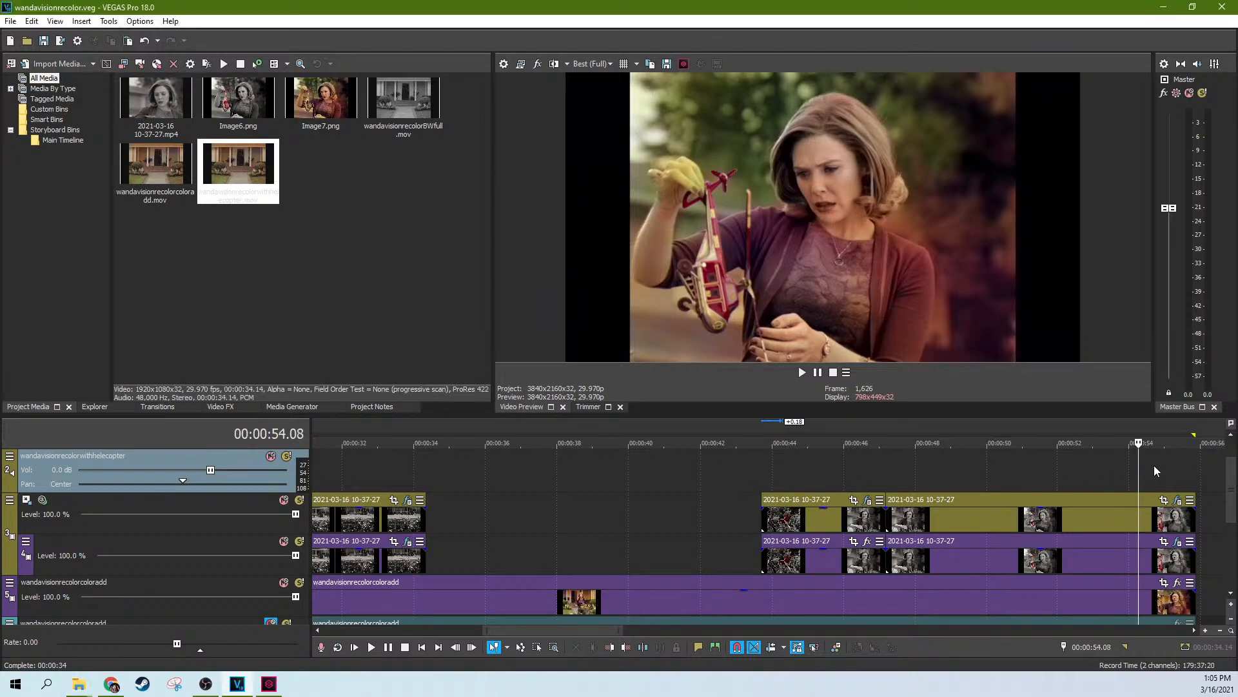
left_click(1155, 466)
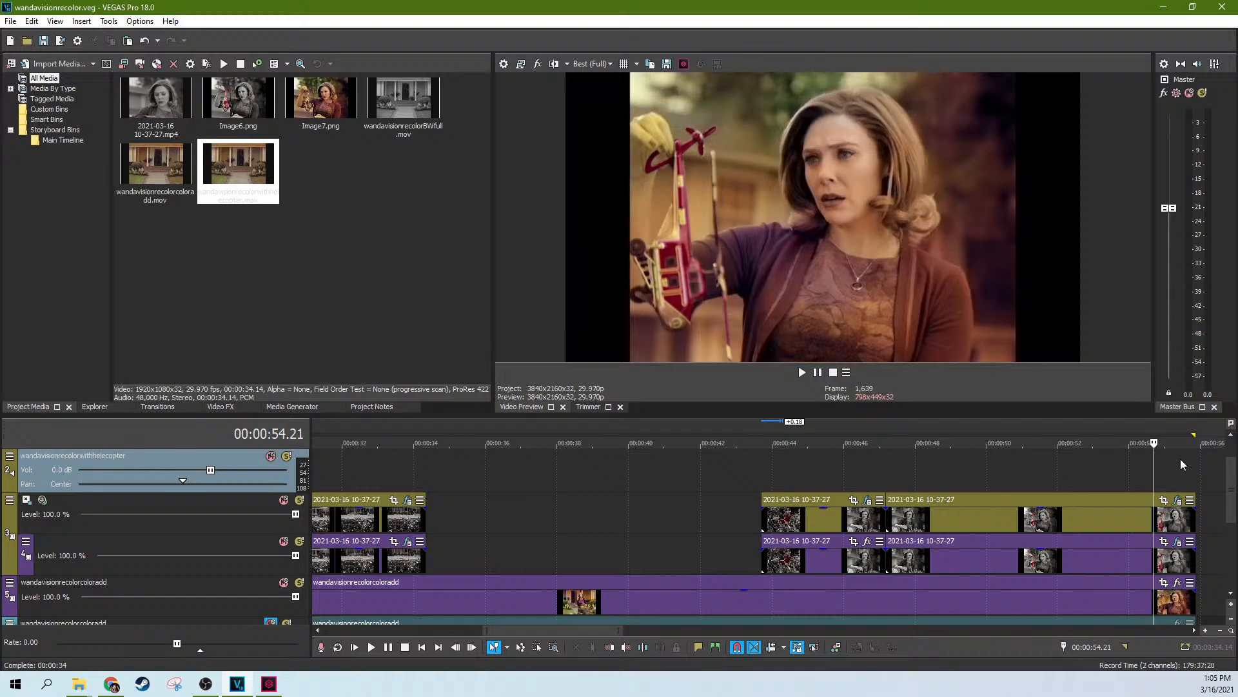
scroll(1185, 459, "down", 2)
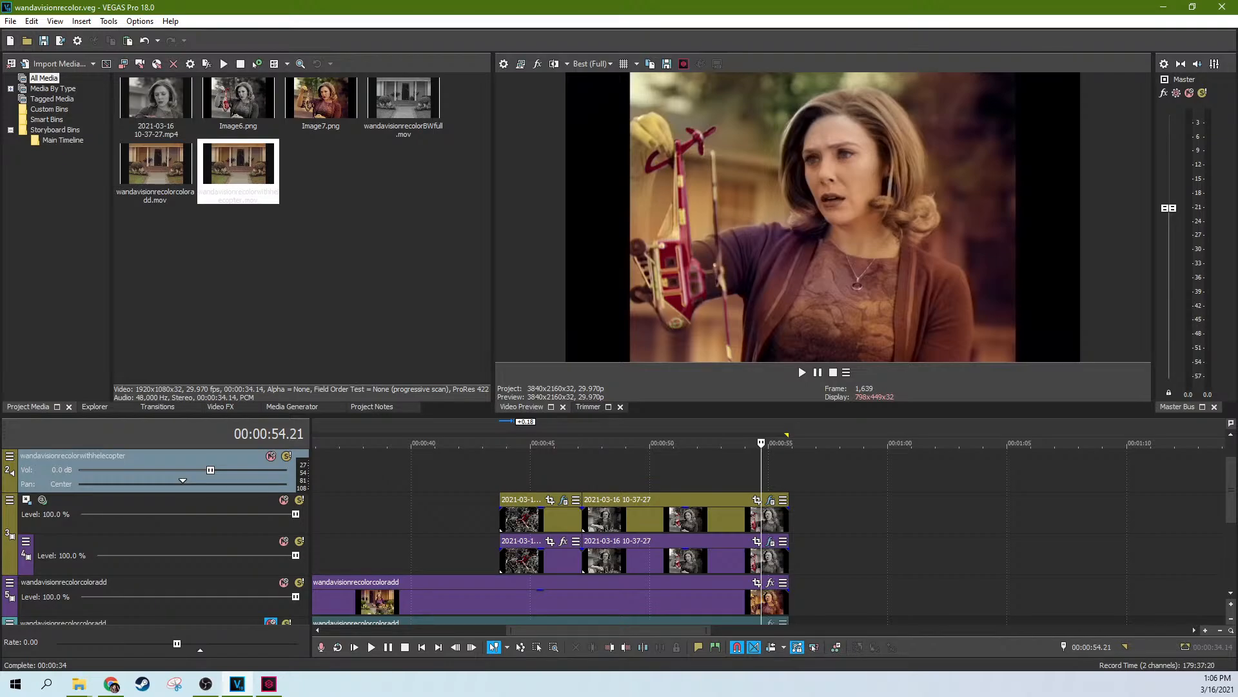
left_click(773, 524)
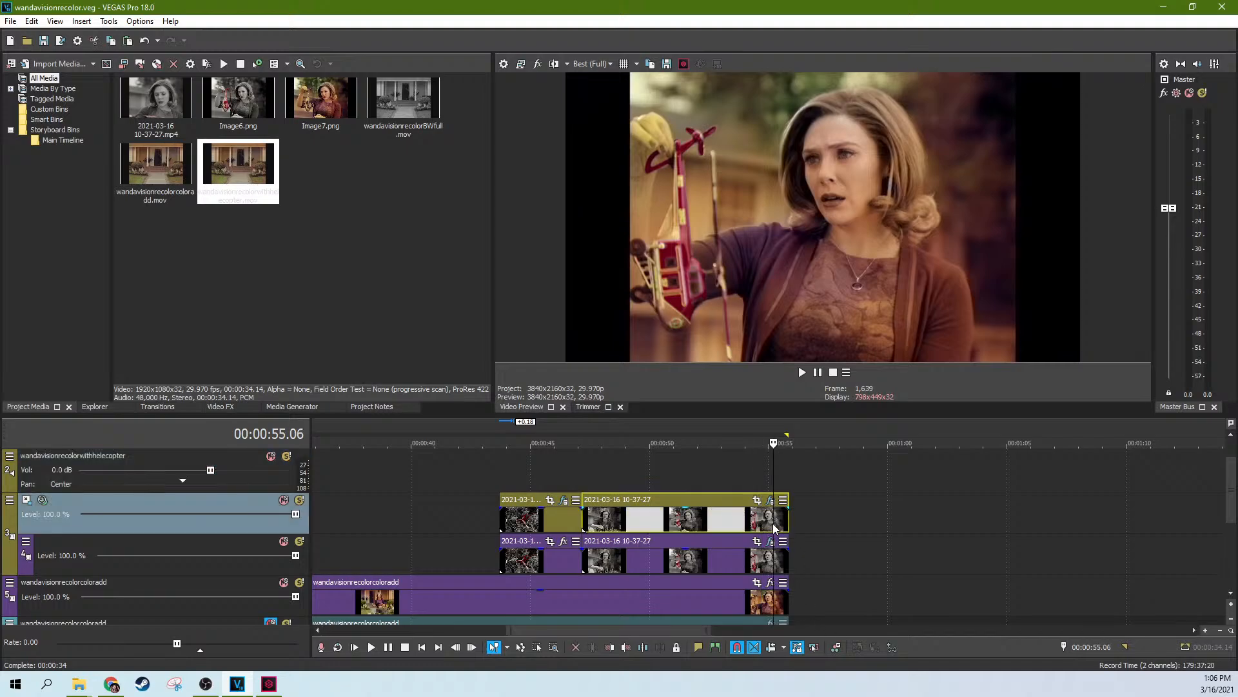
scroll(797, 527, "up", 3)
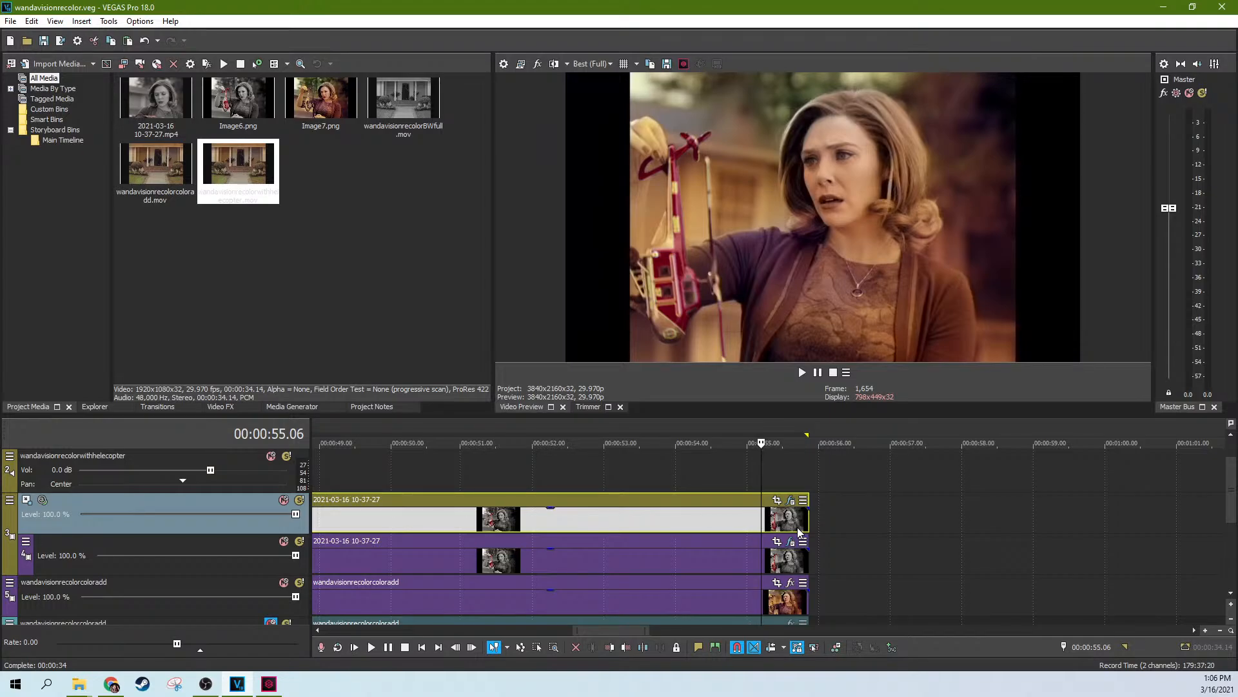
left_click(796, 528)
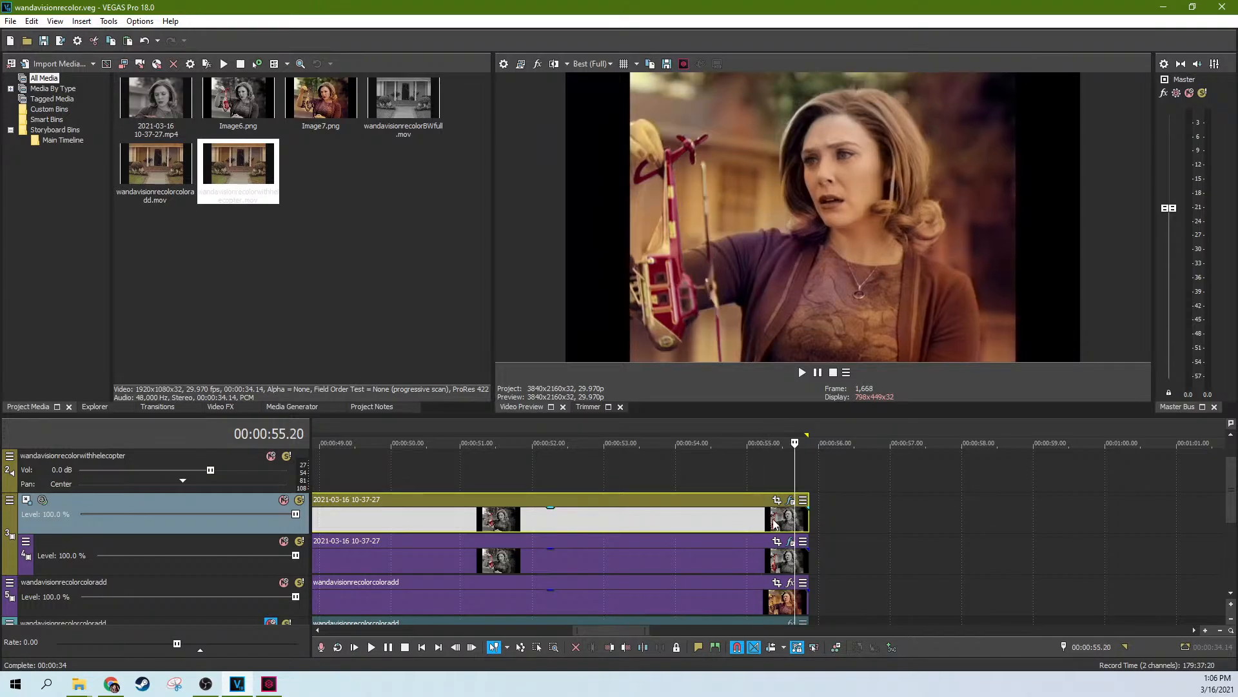
left_click(768, 518)
scroll(769, 518, "down", 1)
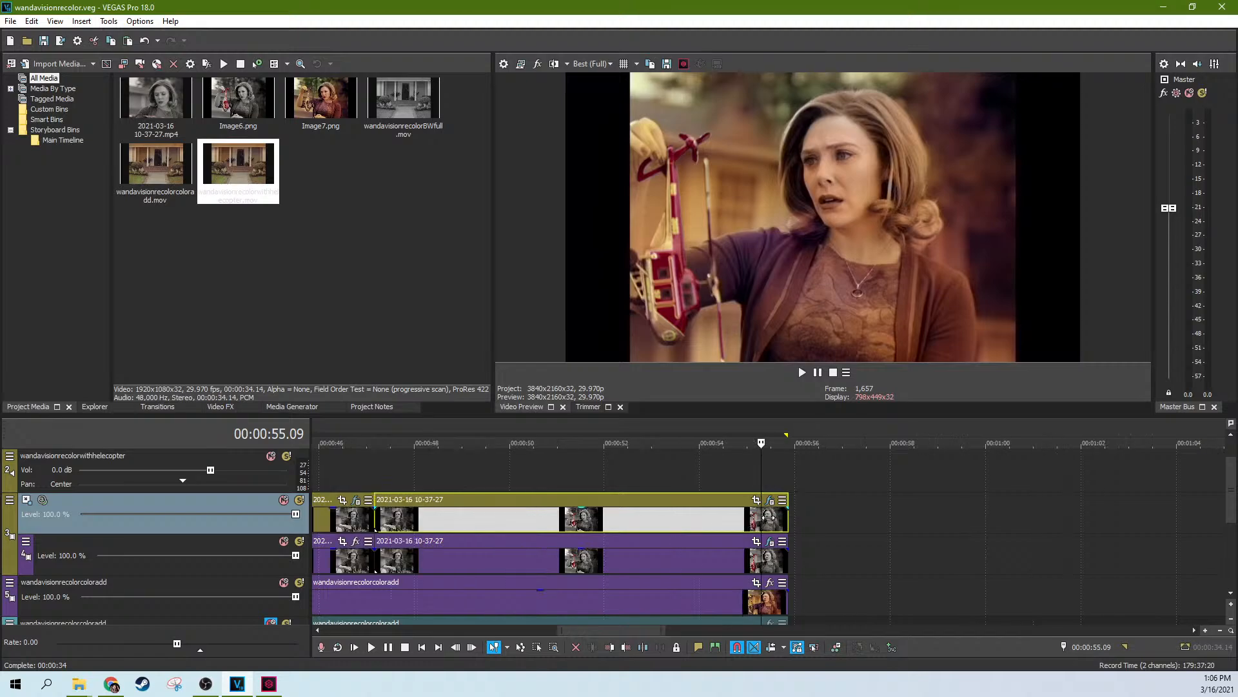
Compare the helicopter's colouring at about 00:00:53.07 with the last moments of the clip at 00:00:55.16
left_click(663, 474)
scroll(663, 475, "down", 1)
scroll(664, 478, "down", 1)
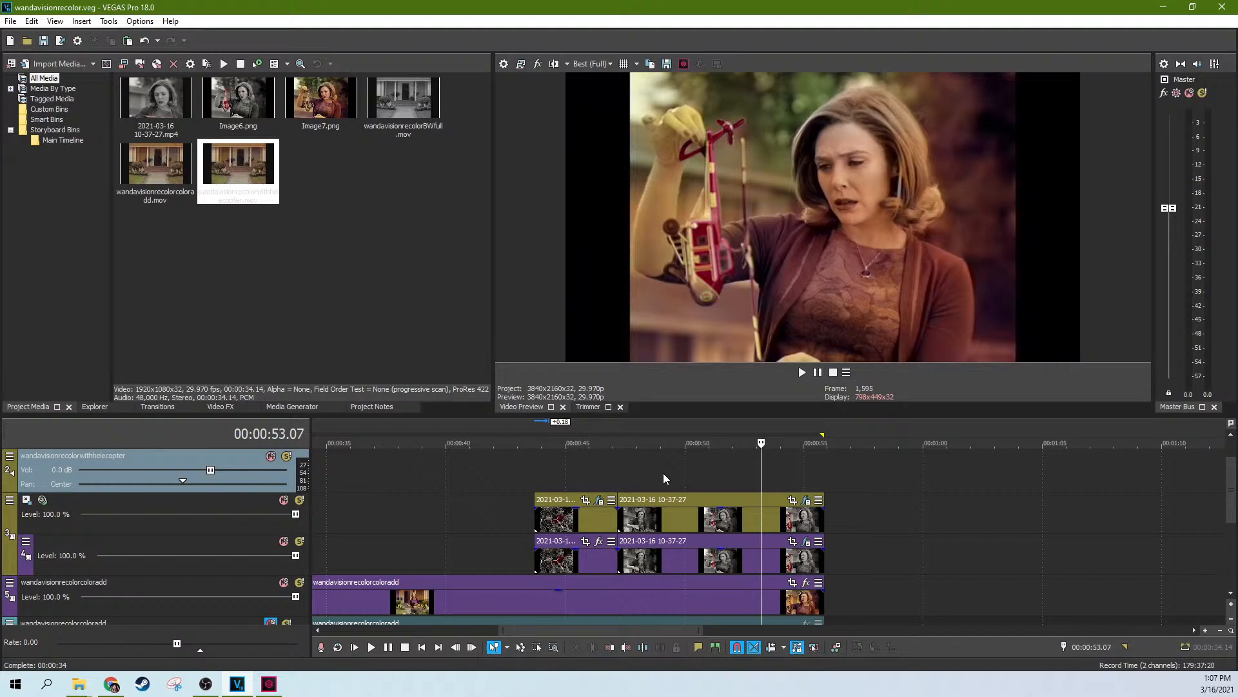
left_click(804, 466)
scroll(803, 467, "up", 5)
left_click(796, 467)
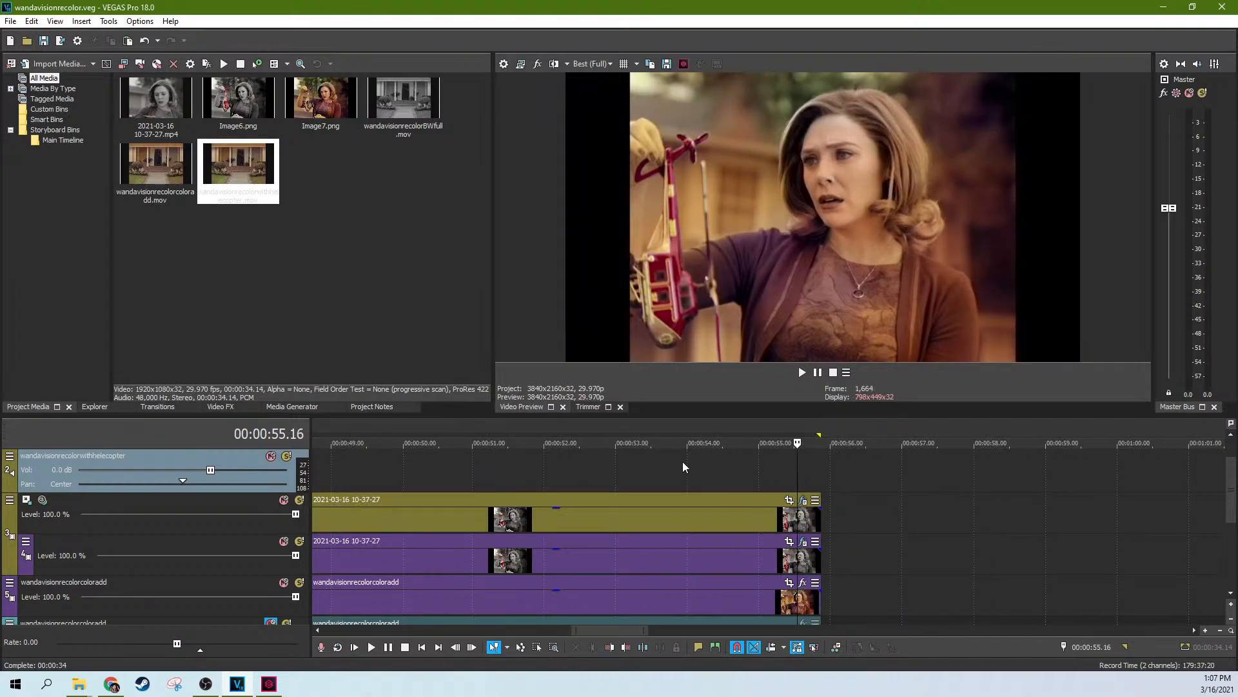
scroll(650, 455, "down", 5)
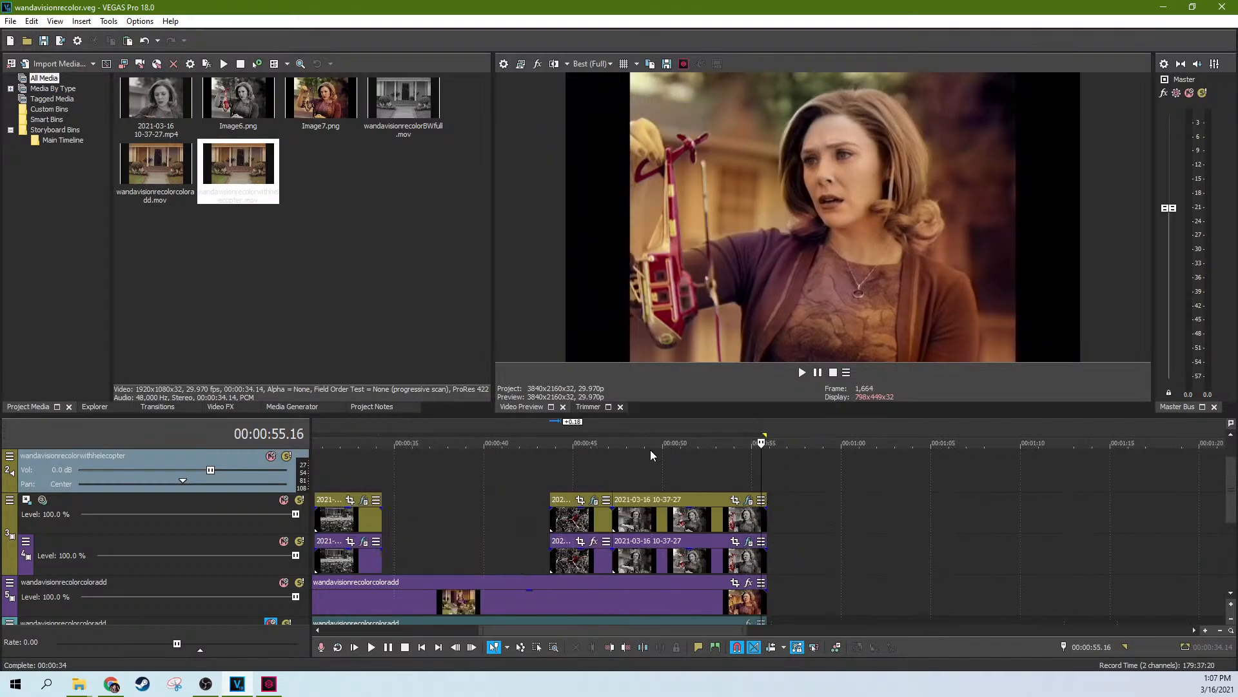
Examine the recoloured helicopter in the final shot at about 00:00:50.14, 00:00:54.14 and 00:00:55.11
scroll(650, 450, "down", 3)
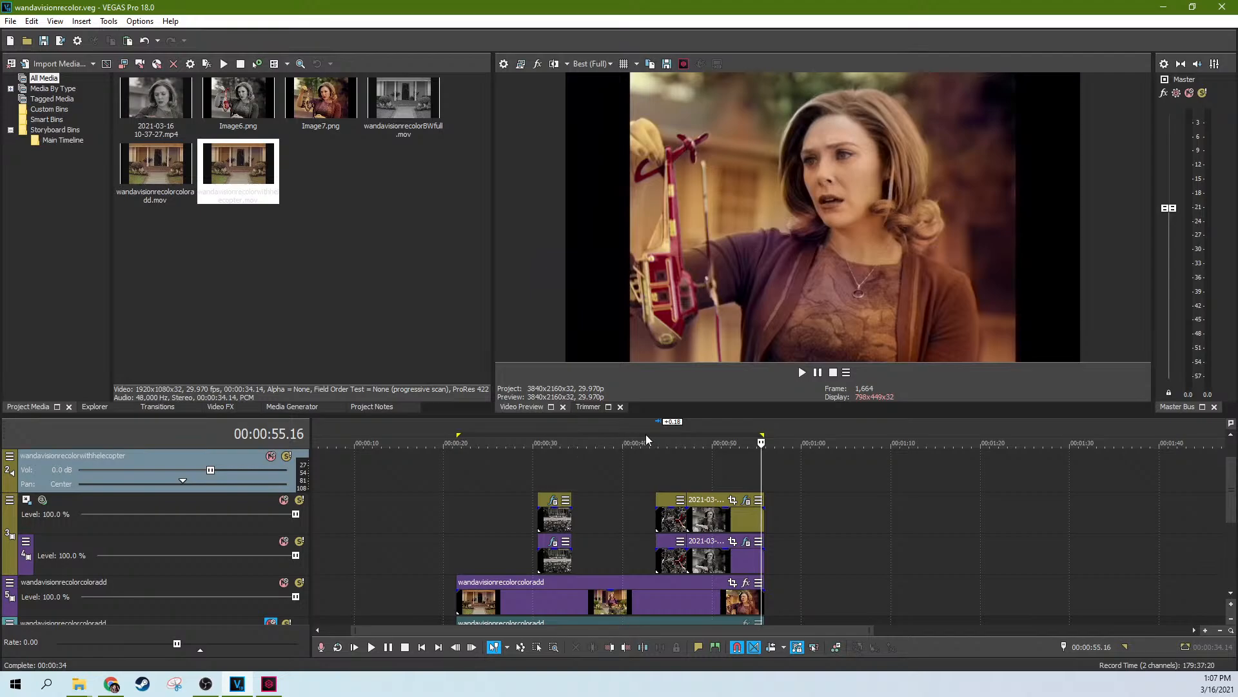
left_click(689, 460)
left_click(716, 459)
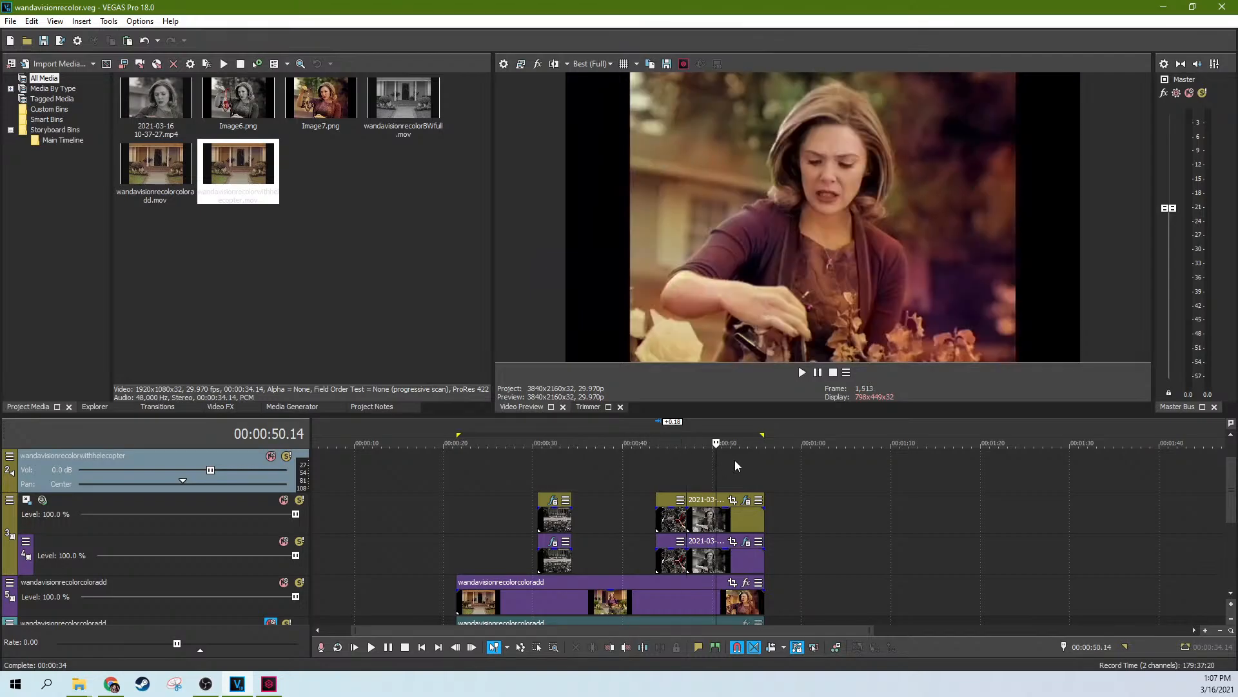
left_click(753, 460)
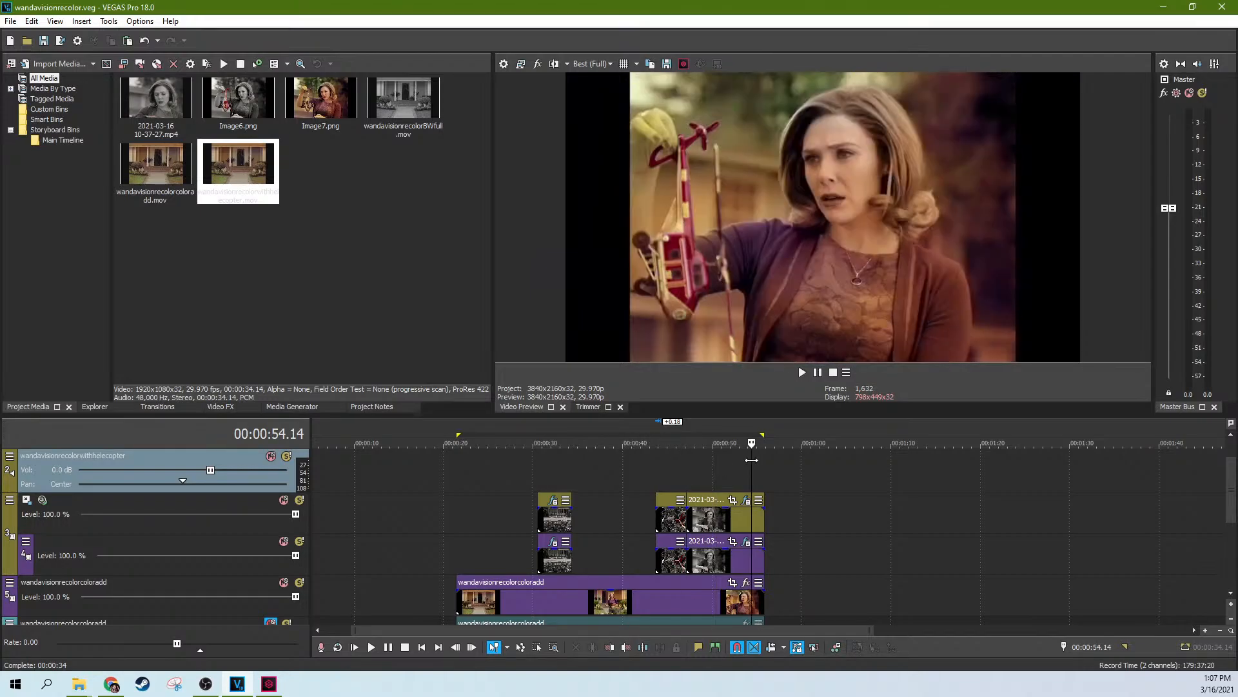
scroll(752, 460, "up", 2)
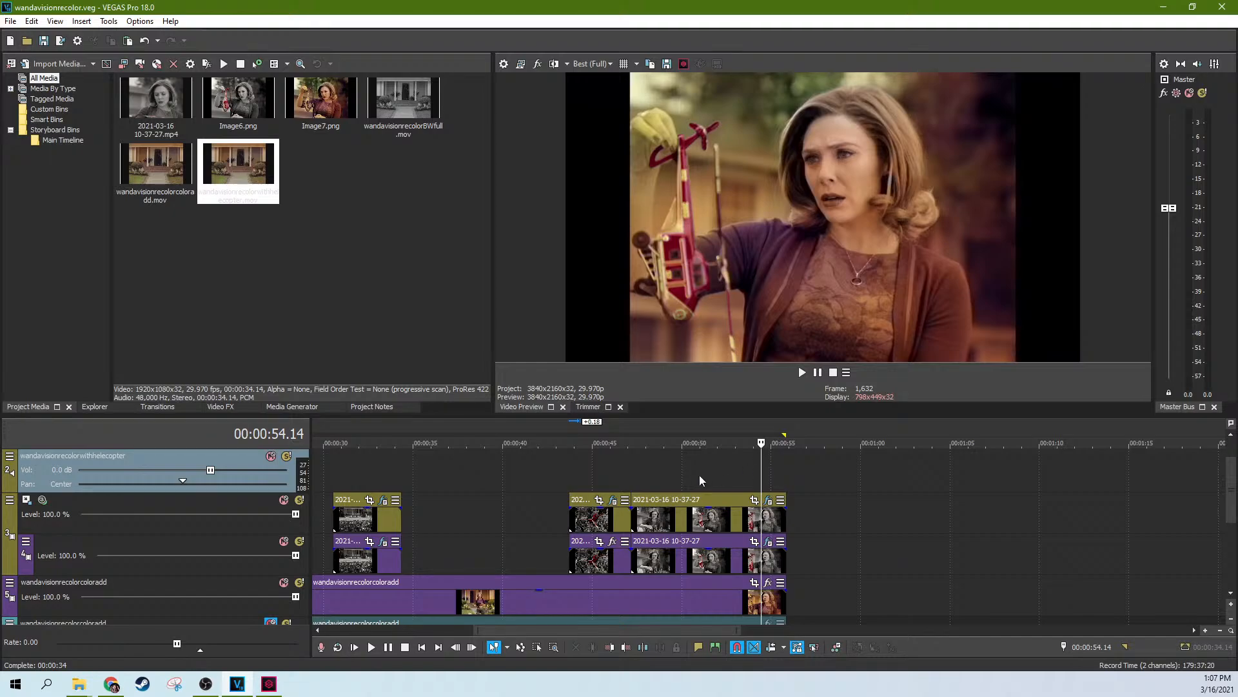
scroll(768, 465, "up", 5)
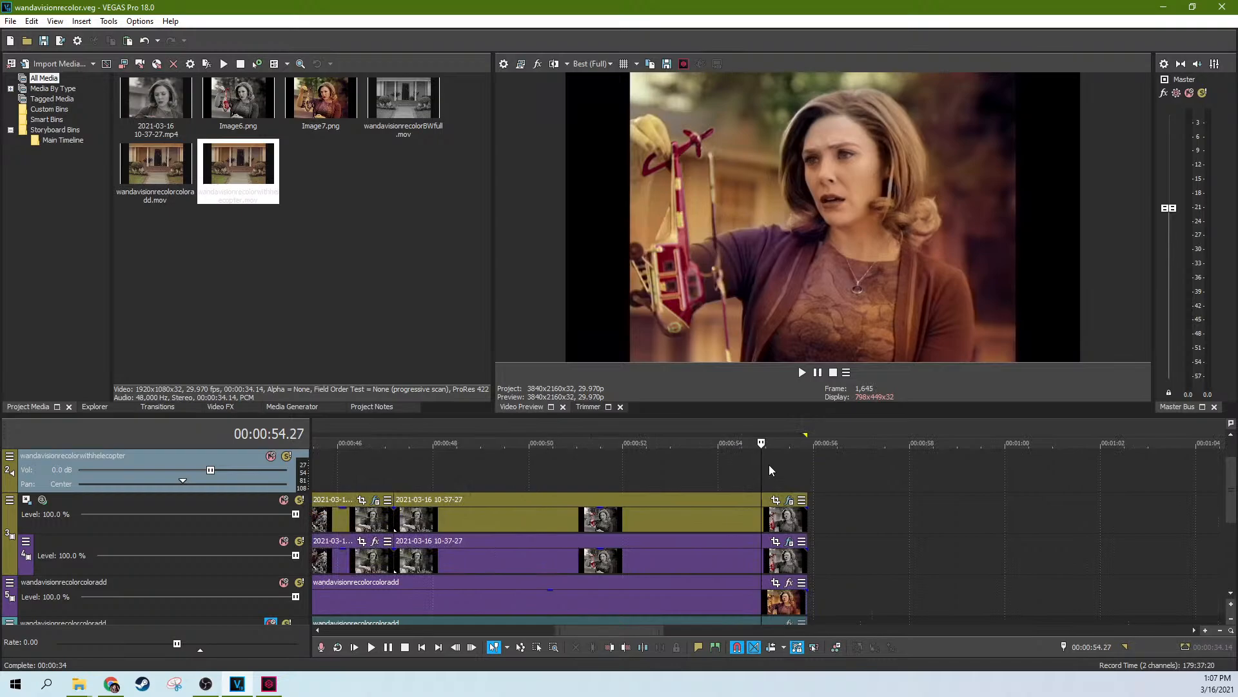
scroll(769, 465, "up", 1)
scroll(769, 464, "up", 2)
left_click(828, 455)
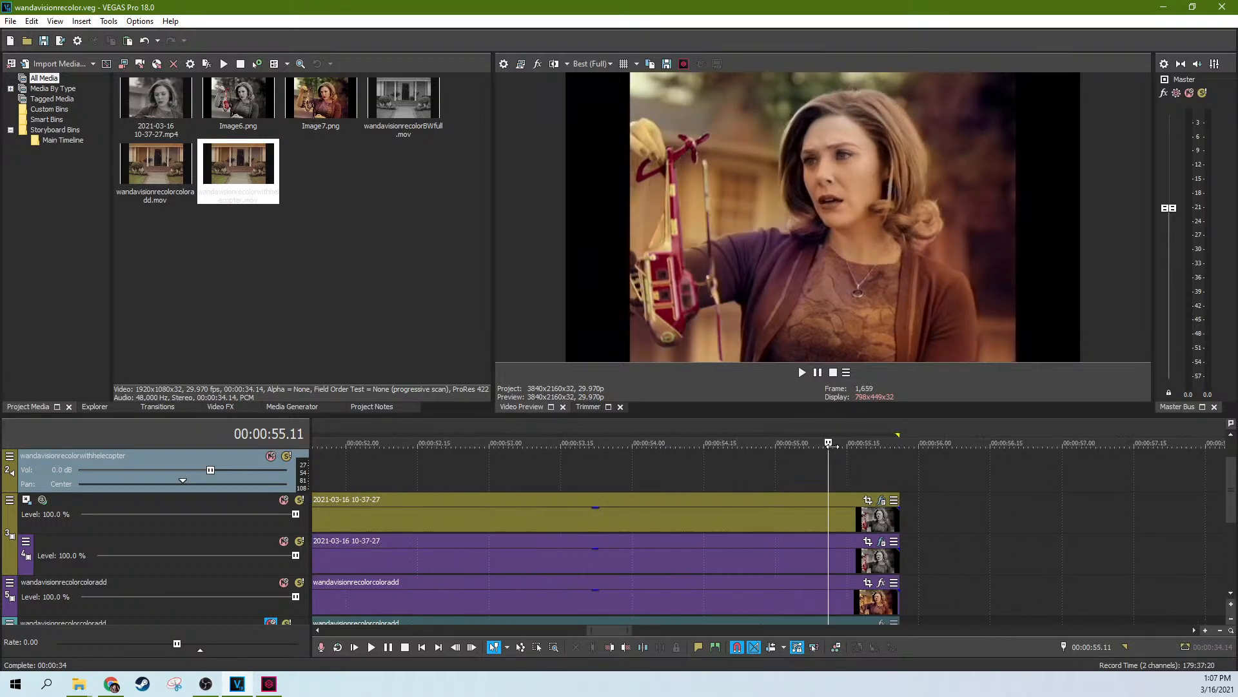
Compare the helicopter's colouring across the clip's final frames, including 00:00:55.05, 00:00:55.11 and 00:00:55.10
left_click(798, 467)
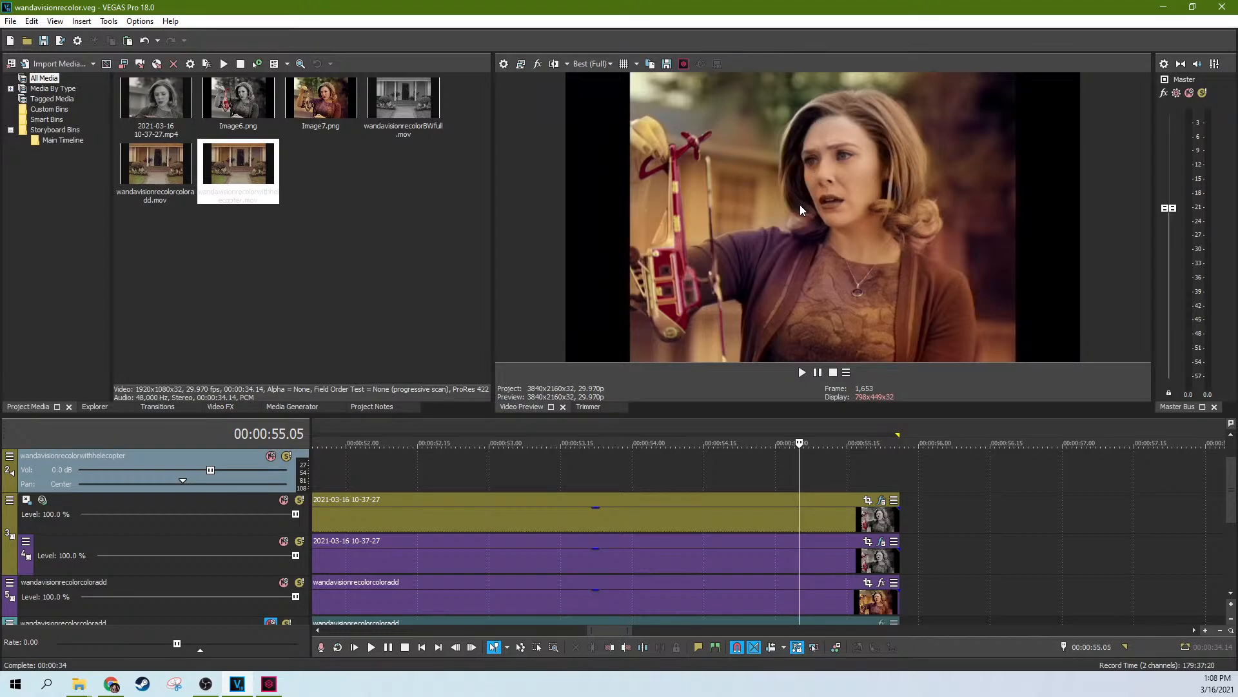
left_click(828, 482)
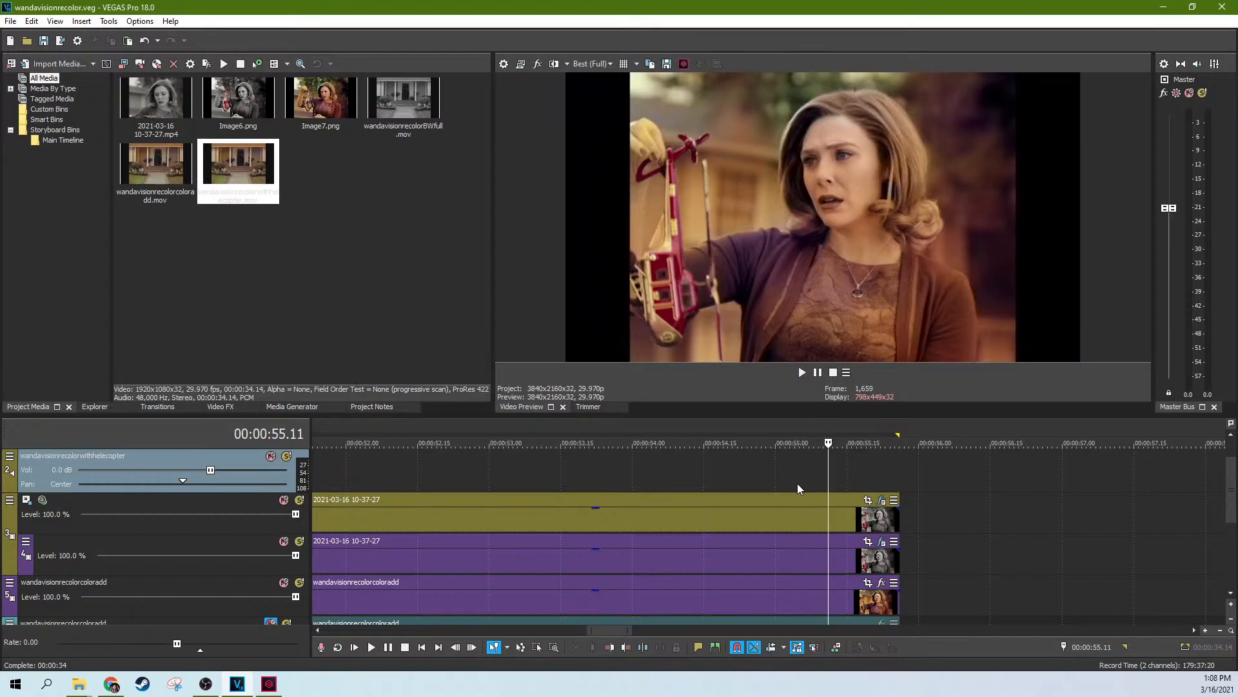
left_click(764, 478)
left_click(741, 481)
left_click(823, 466)
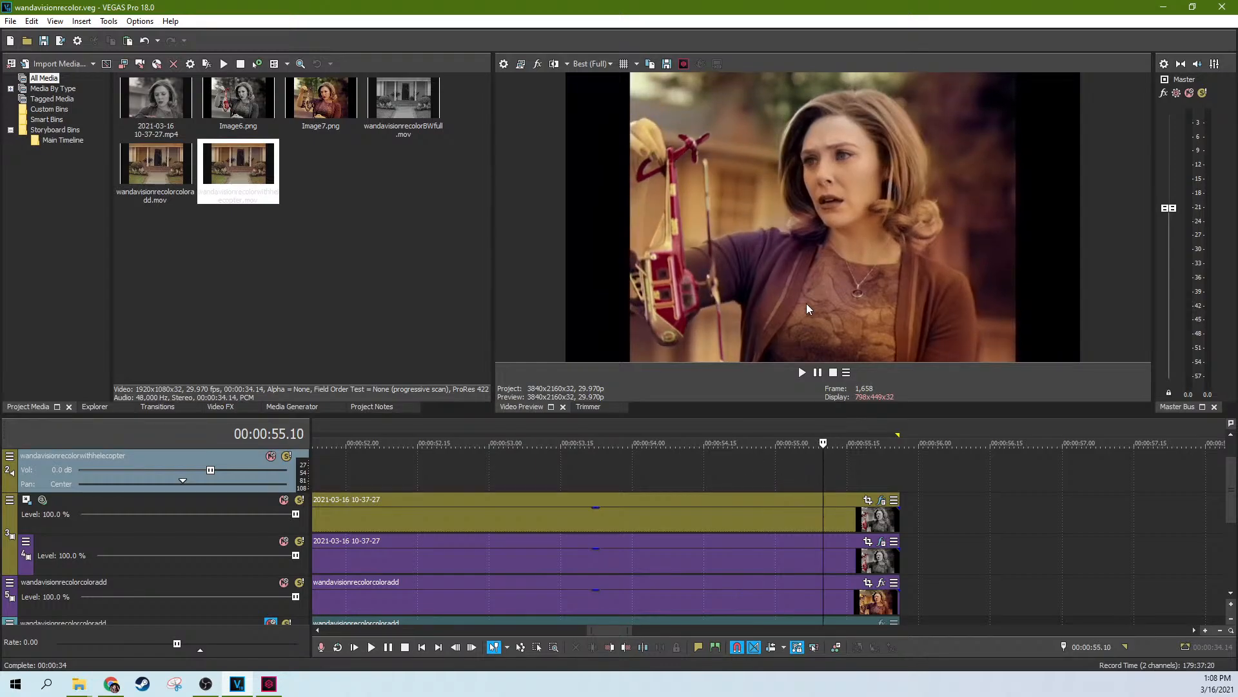
left_click(780, 470)
Review the recoloured footage at earlier points, around 00:00:53.11, 00:00:51.08 and the front-yard shot at 00:00:38.15
scroll(780, 469, "down", 5)
left_click(721, 460)
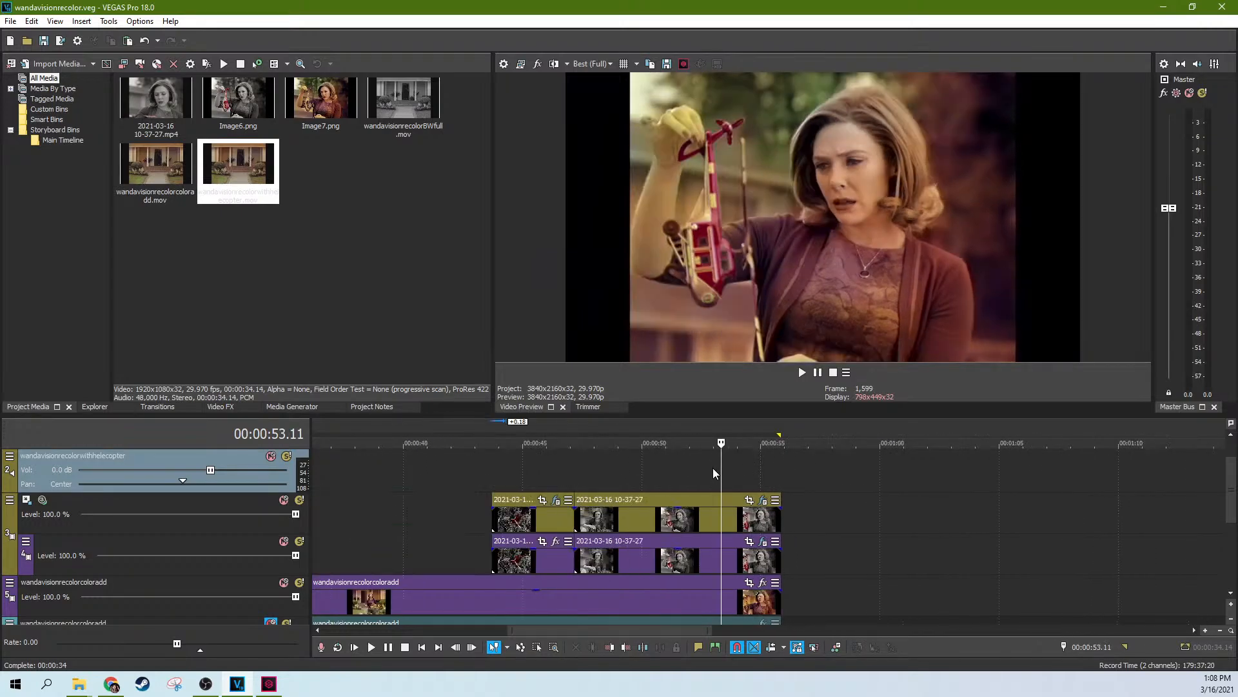
left_click(713, 467)
left_click(671, 467)
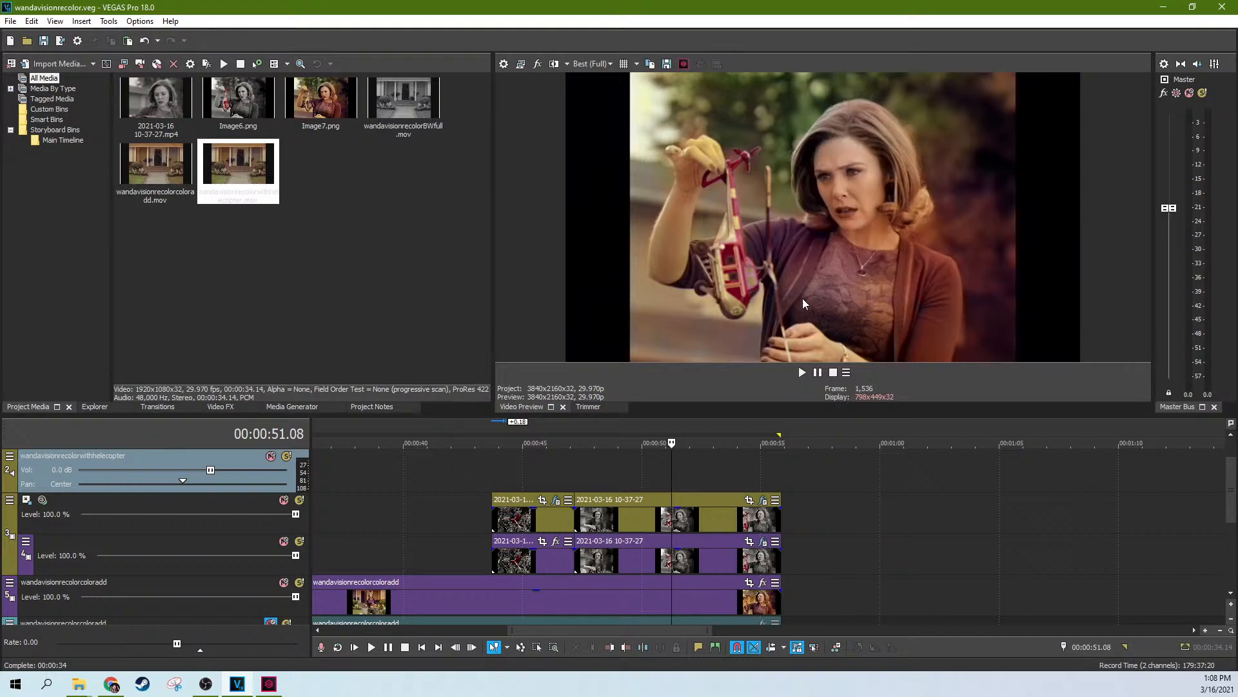
key("Left")
key("Left")
scroll(706, 493, "down", 4)
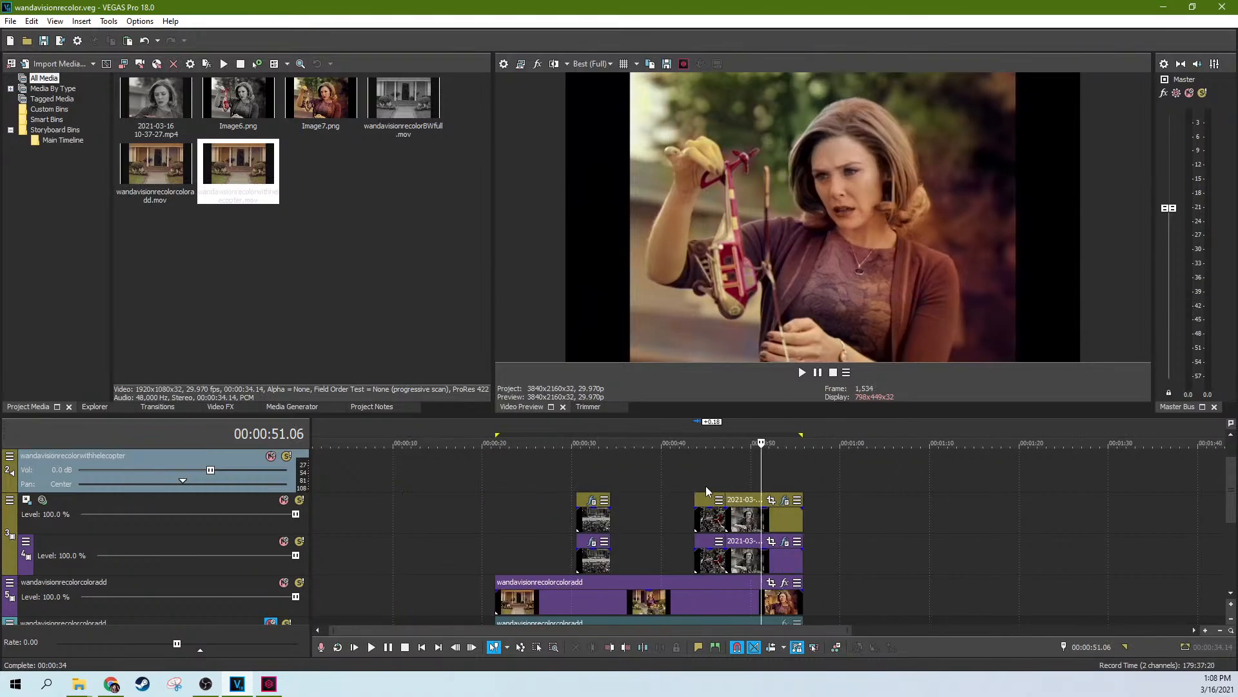
left_click(647, 473)
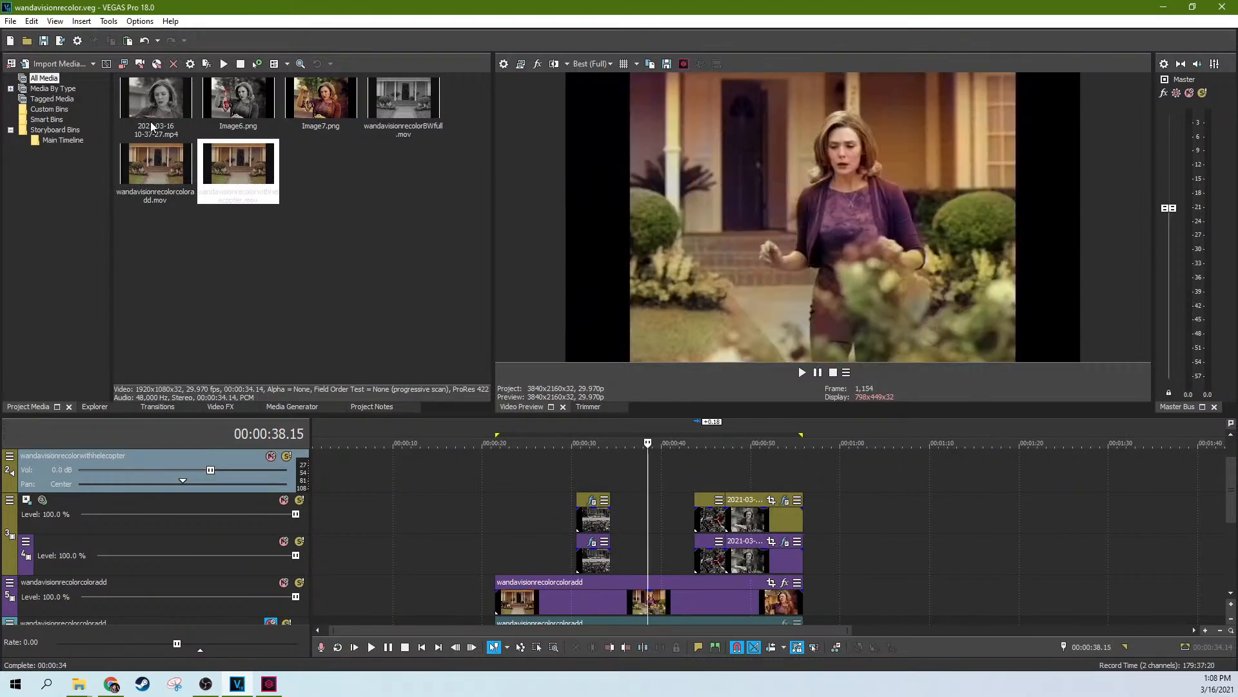
left_click_drag(152, 127, 1012, 601)
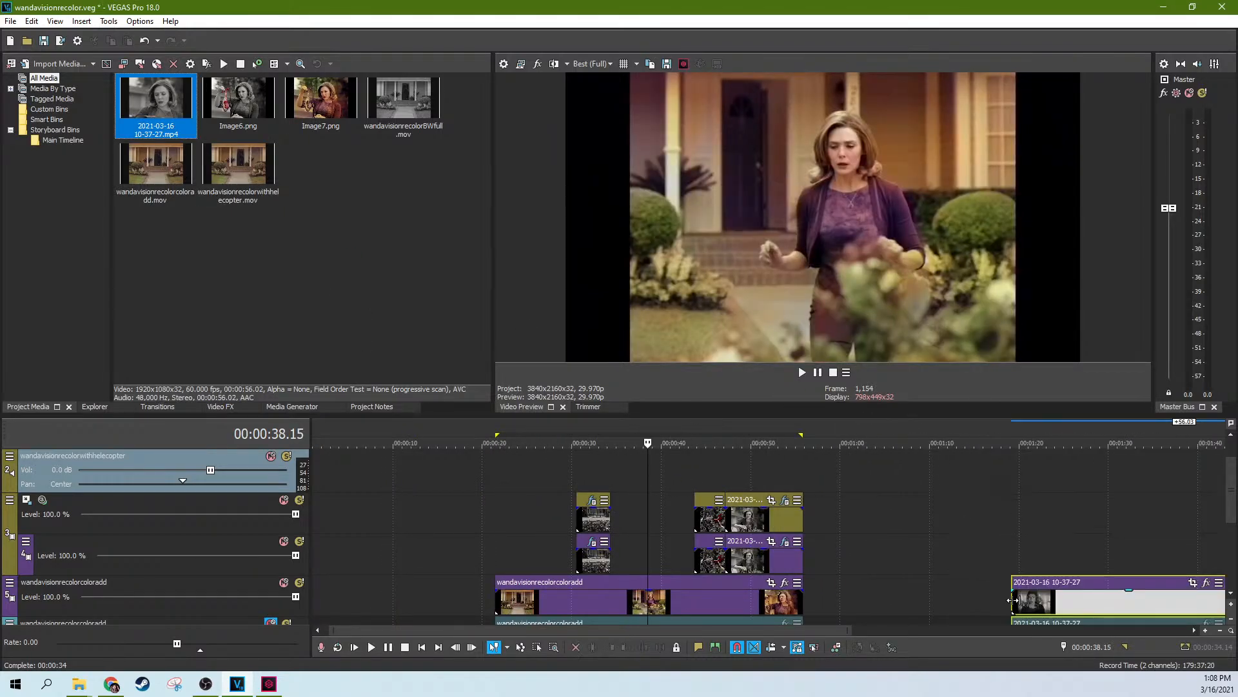
left_click(1013, 601)
scroll(1013, 600, "down", 2)
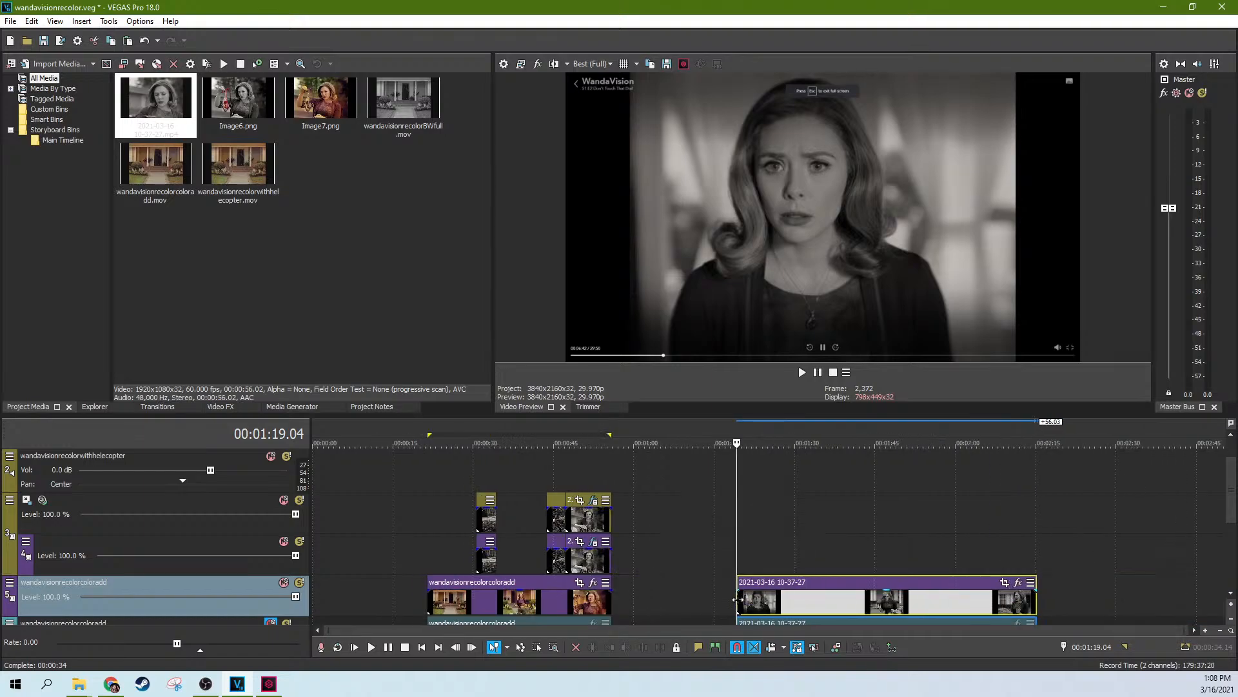
left_click_drag(737, 600, 778, 606)
left_click_drag(1036, 598, 964, 601)
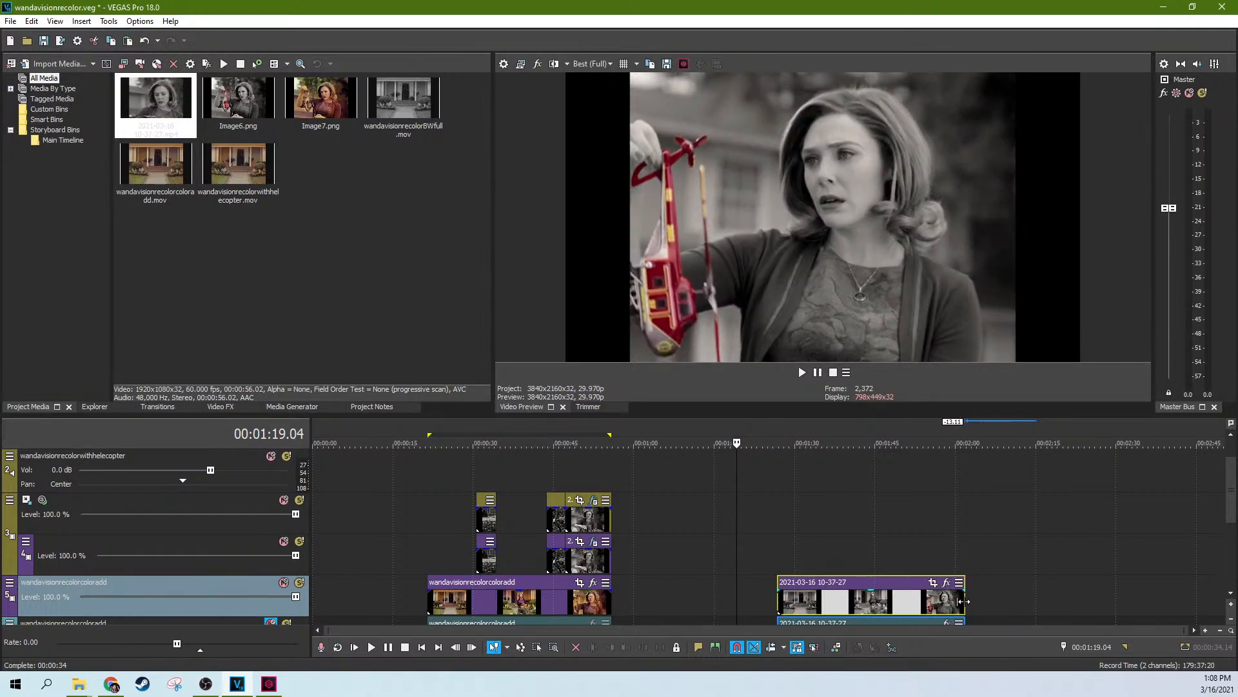
Check the helicopter shot near the end of the newly trimmed original clip and save the project
left_click(950, 564)
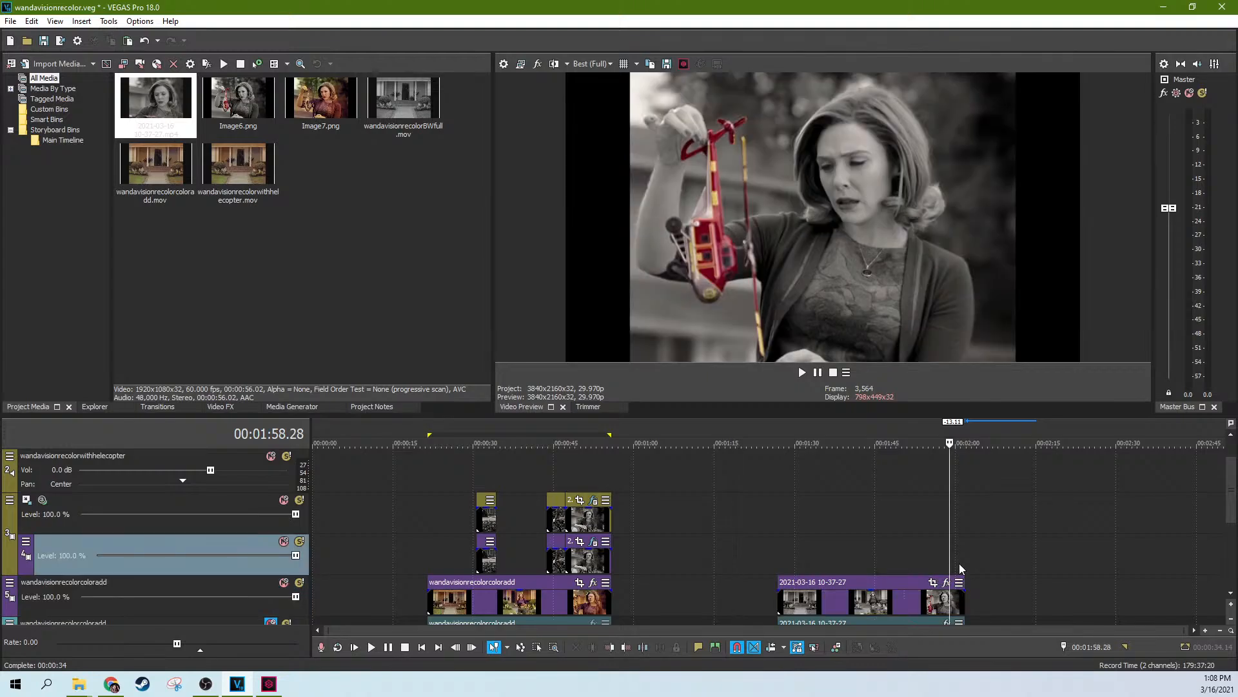
scroll(958, 563, "up", 3)
left_click(802, 602)
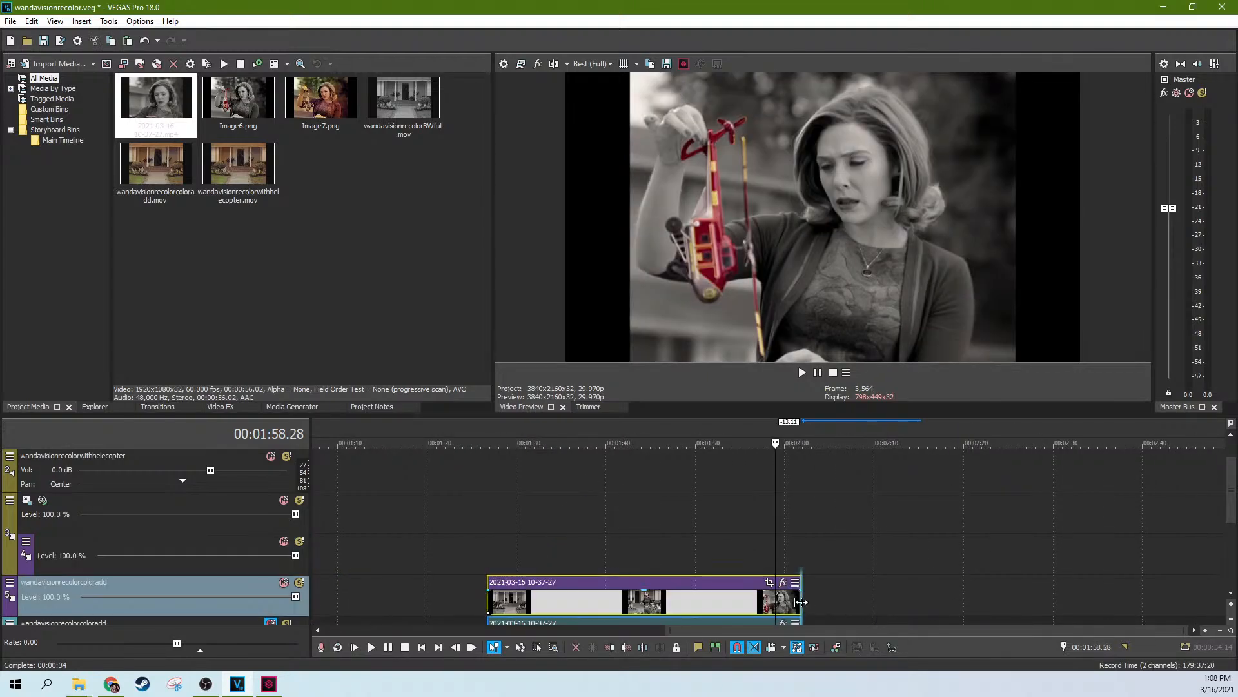
left_click(801, 601)
key("ctrl+s")
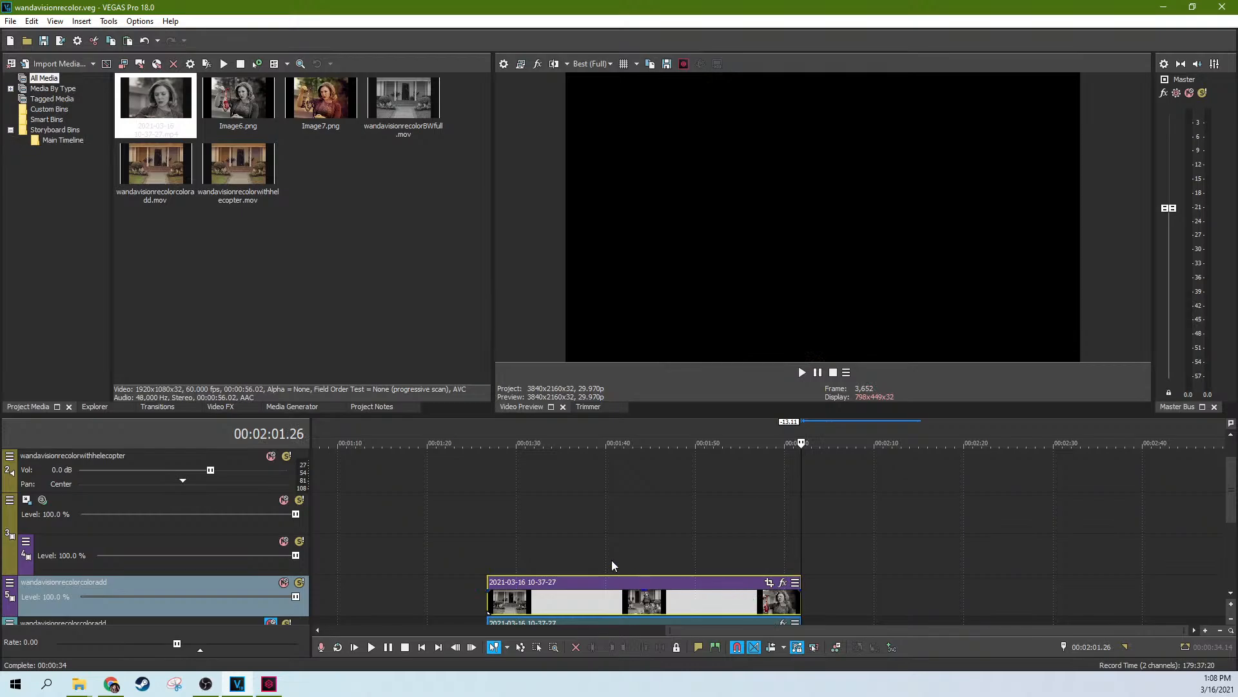
Show the video effects library and view the original clip at about 00:01:45.18 and 00:01:33.09
left_click(611, 561)
left_click(656, 559)
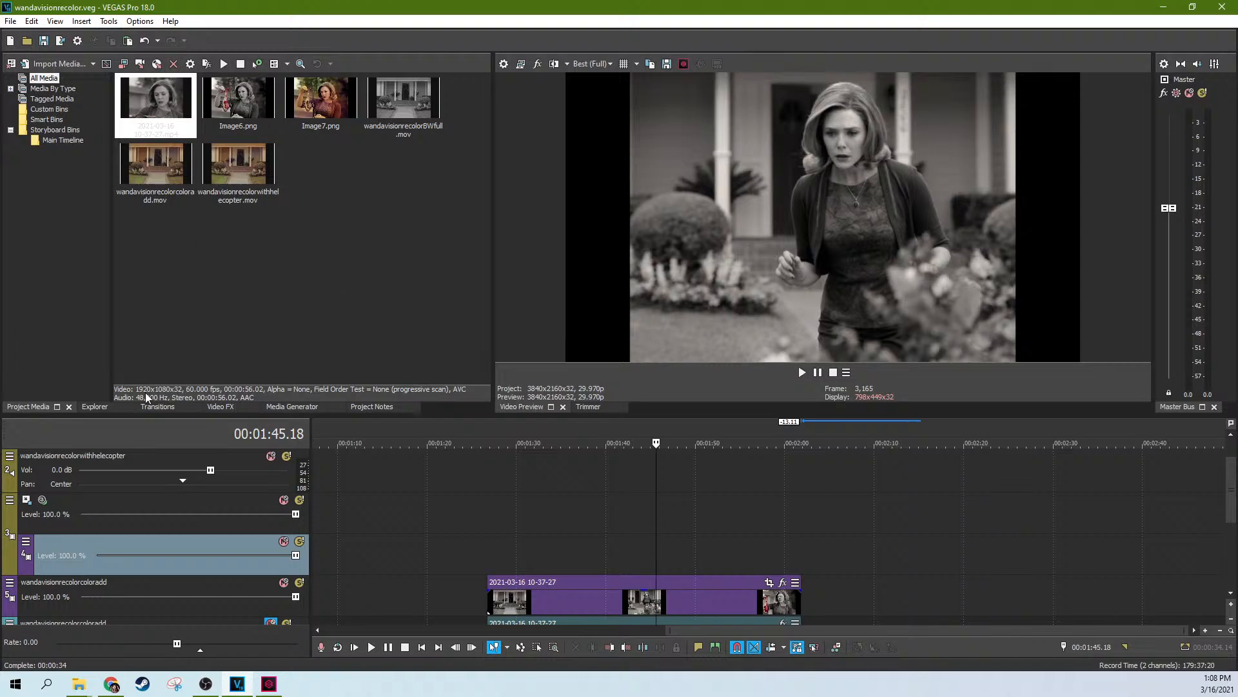
left_click(266, 408)
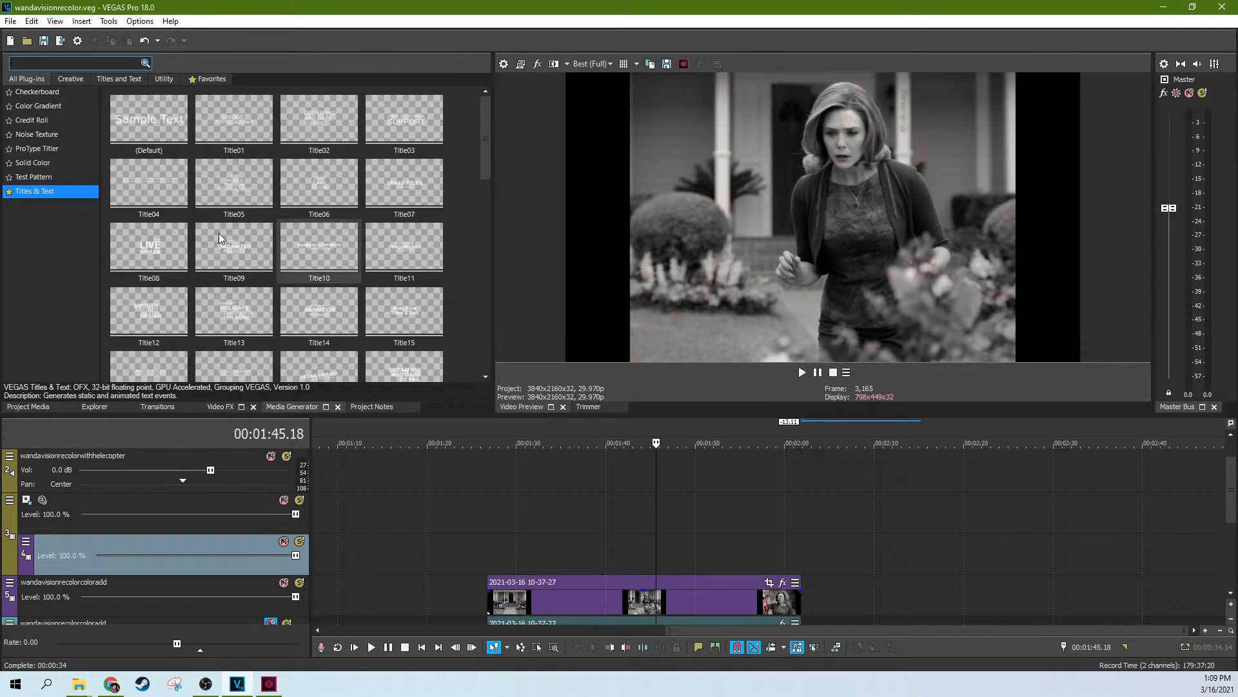
left_click(220, 408)
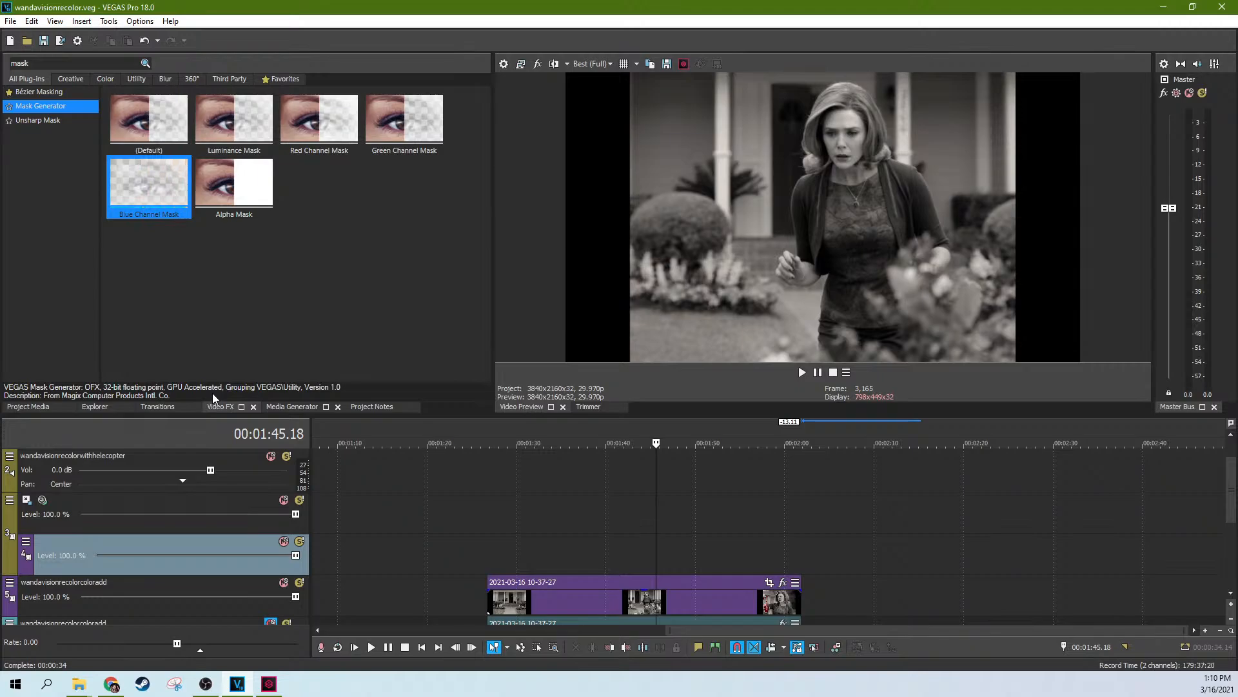
left_click(546, 540)
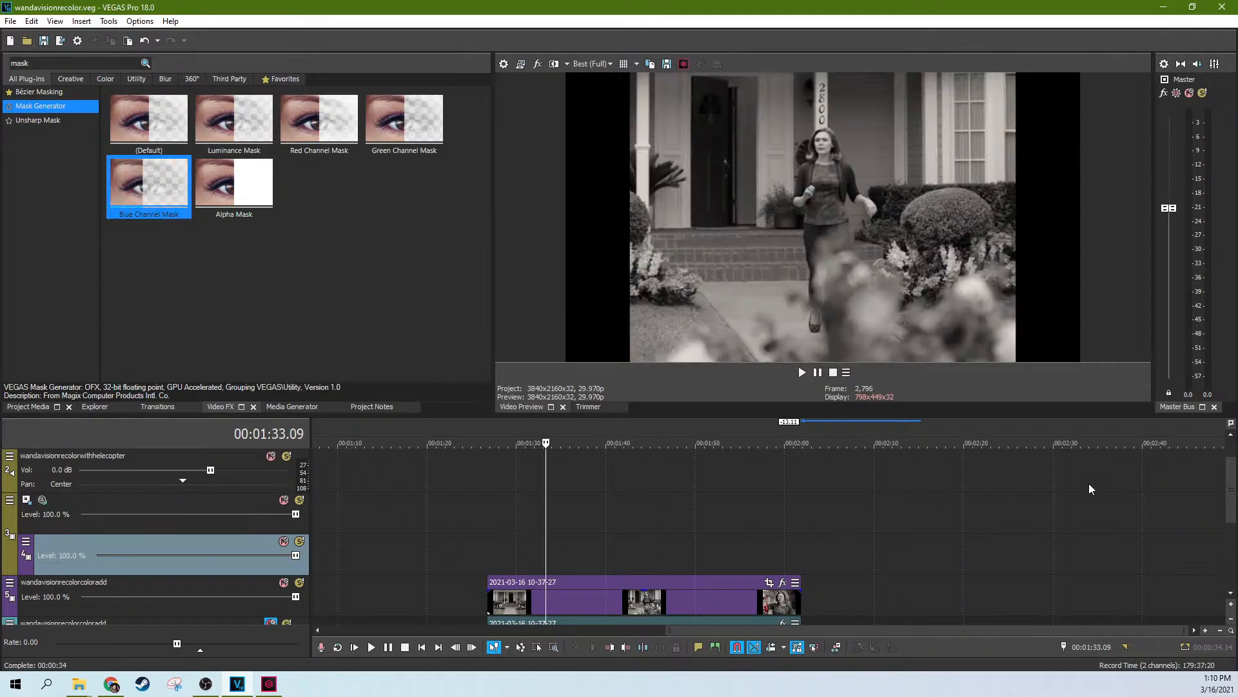
Look through the original black-and-white clip backwards from the helicopter shot near 00:01:57.11 to the yard shot near 00:01:44.16
scroll(1232, 463, "down", 2)
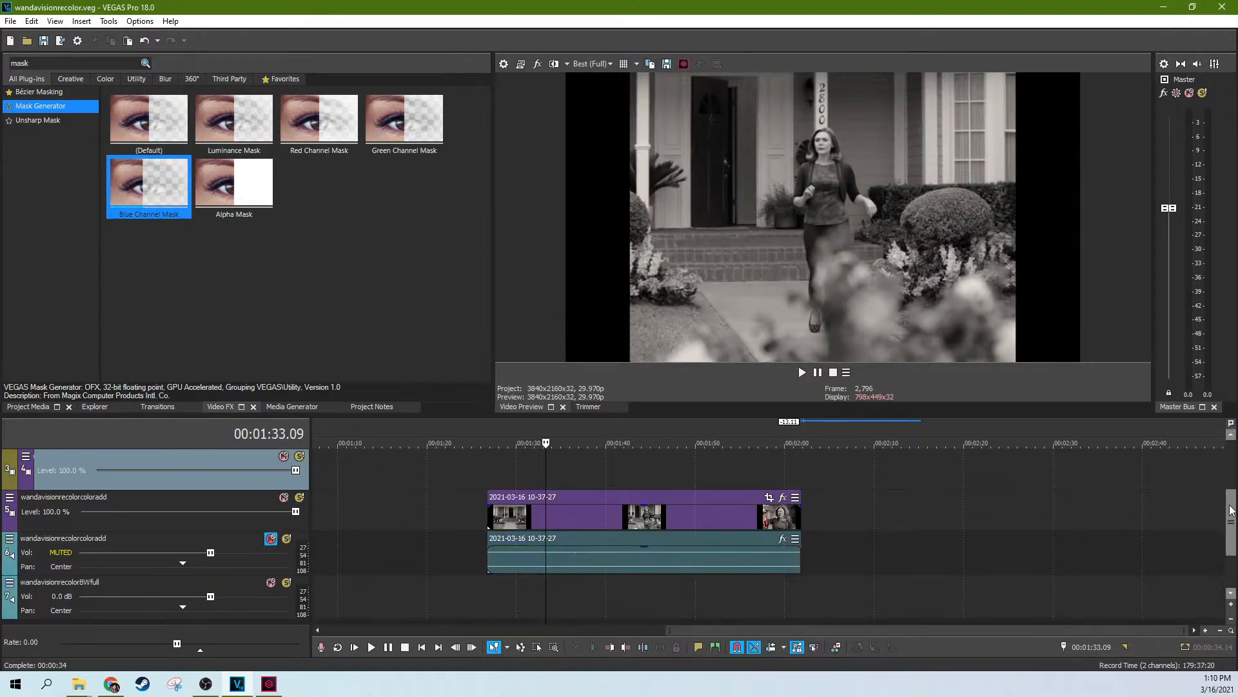
left_click(783, 514)
left_click(761, 520)
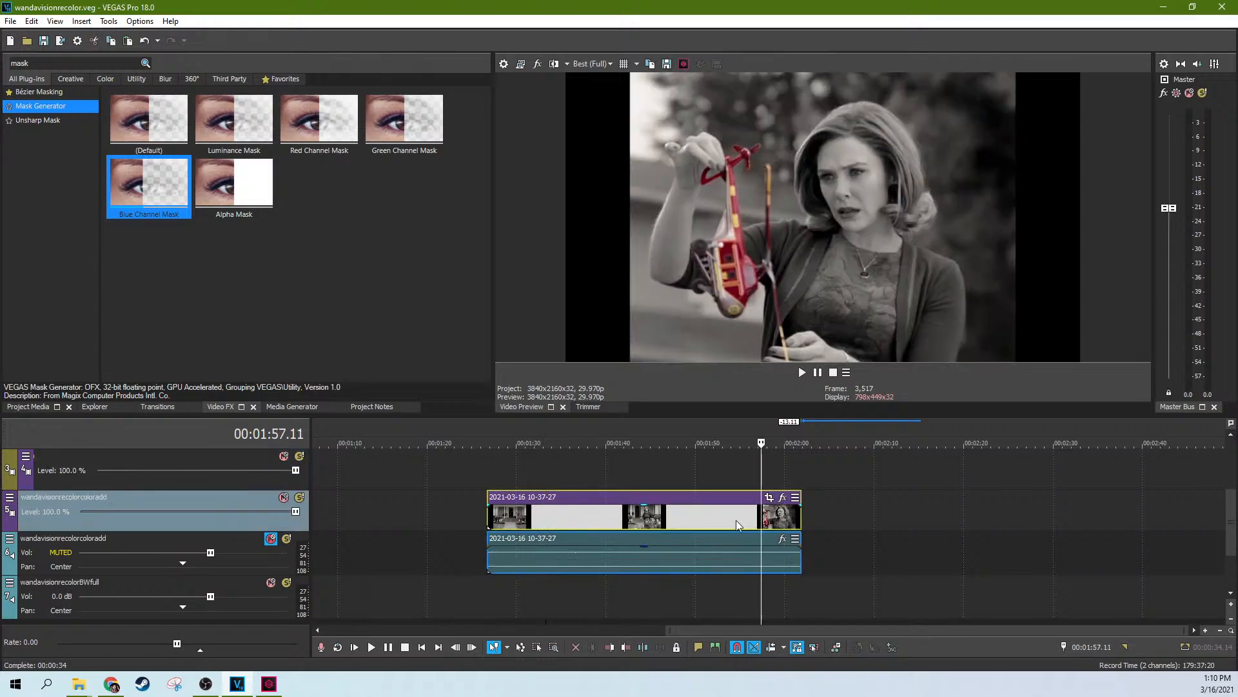
left_click(737, 521)
left_click(723, 523)
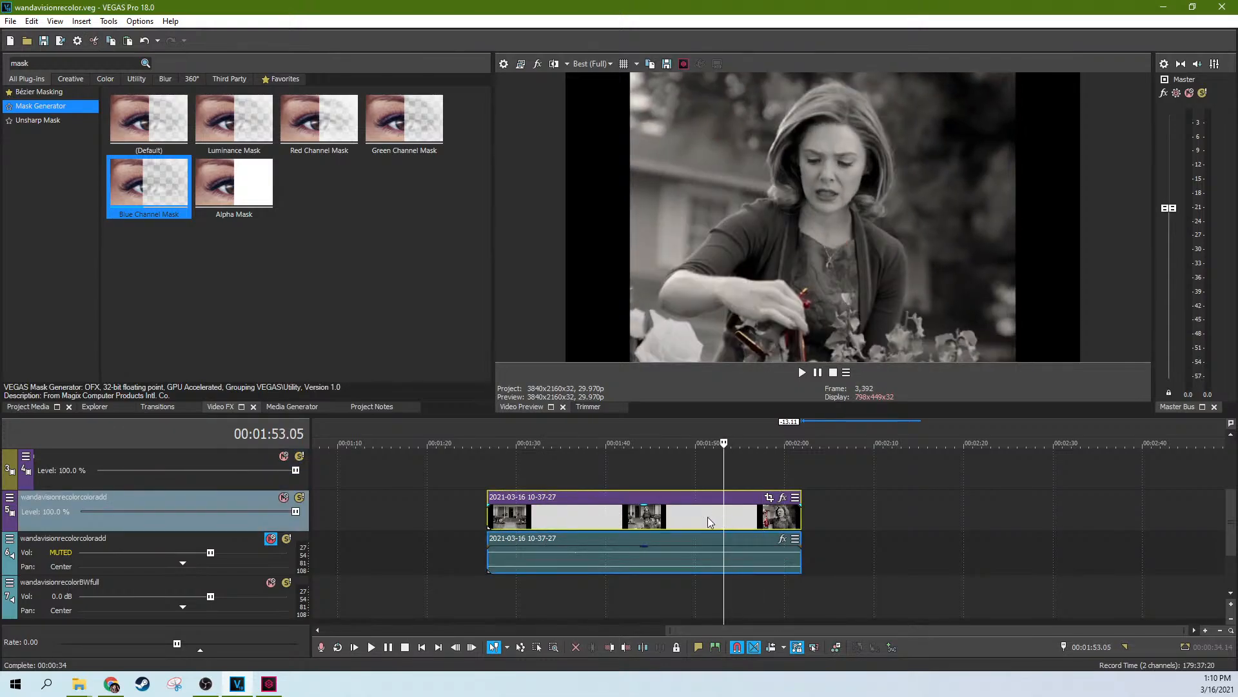
left_click(706, 518)
left_click(662, 523)
left_click(648, 519)
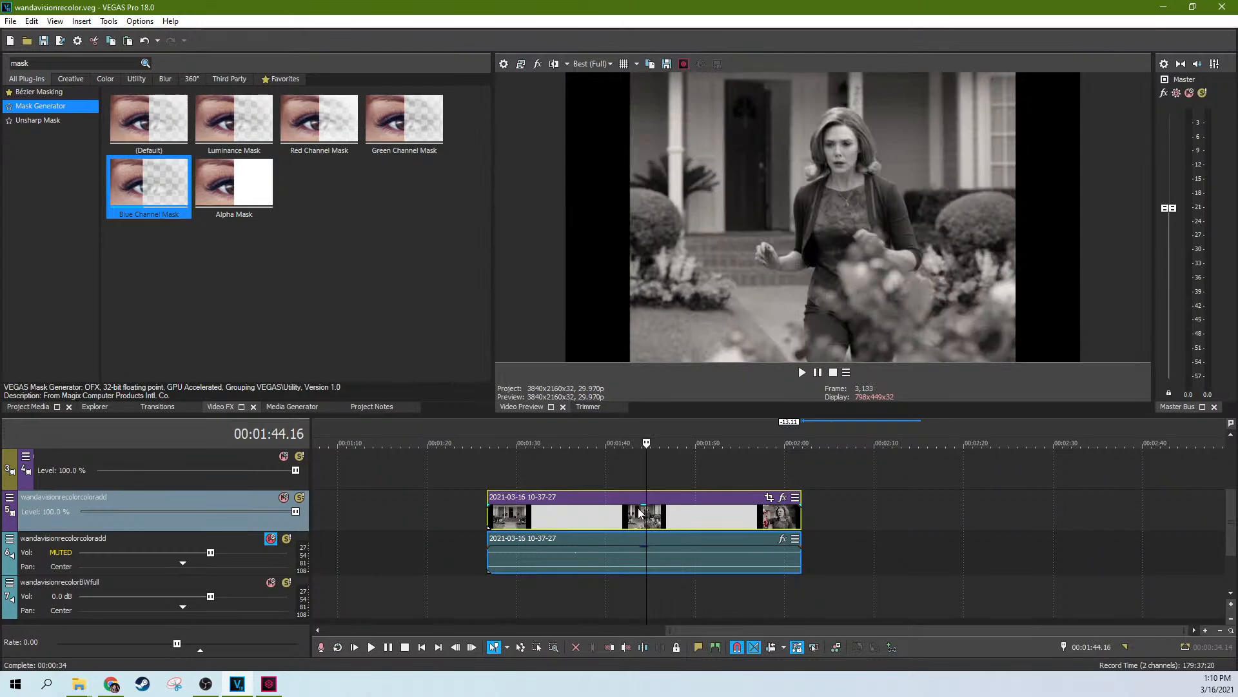
Compare the original clip's yard shots near 00:01:44.11 and 00:01:48.17 with the red helicopter shots near 00:01:56.01 and 00:01:51.07
left_click(623, 516)
left_click(613, 519)
left_click(646, 521)
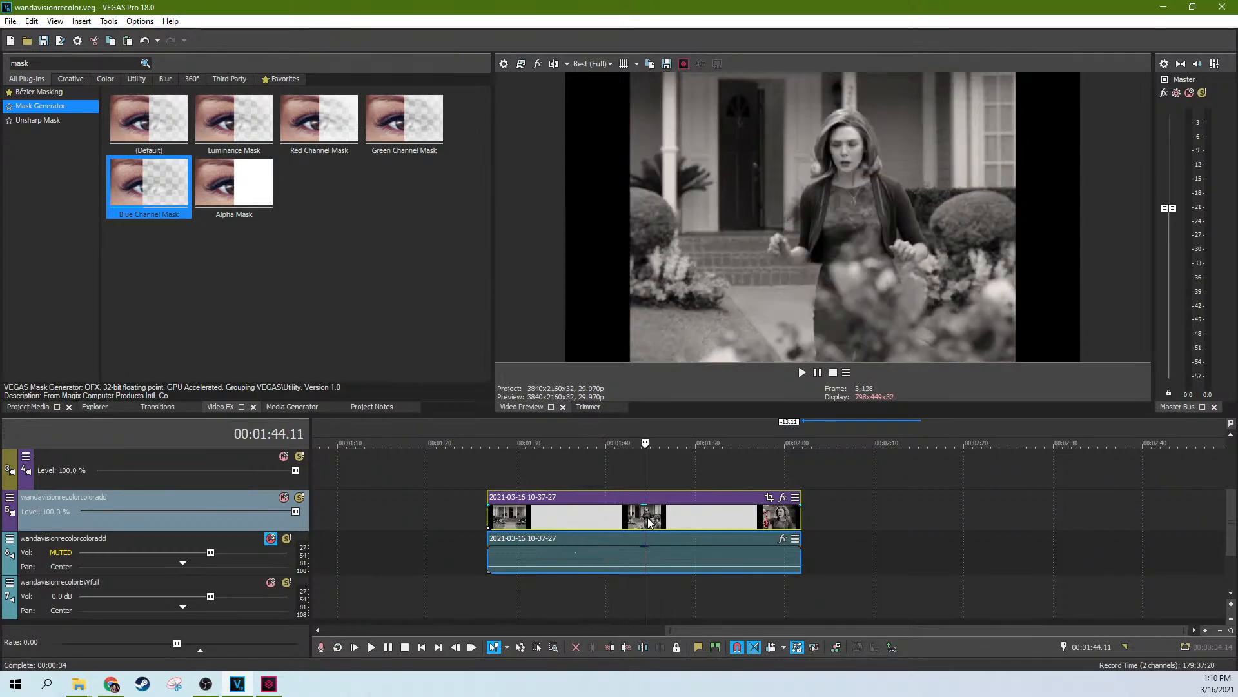
left_click(656, 520)
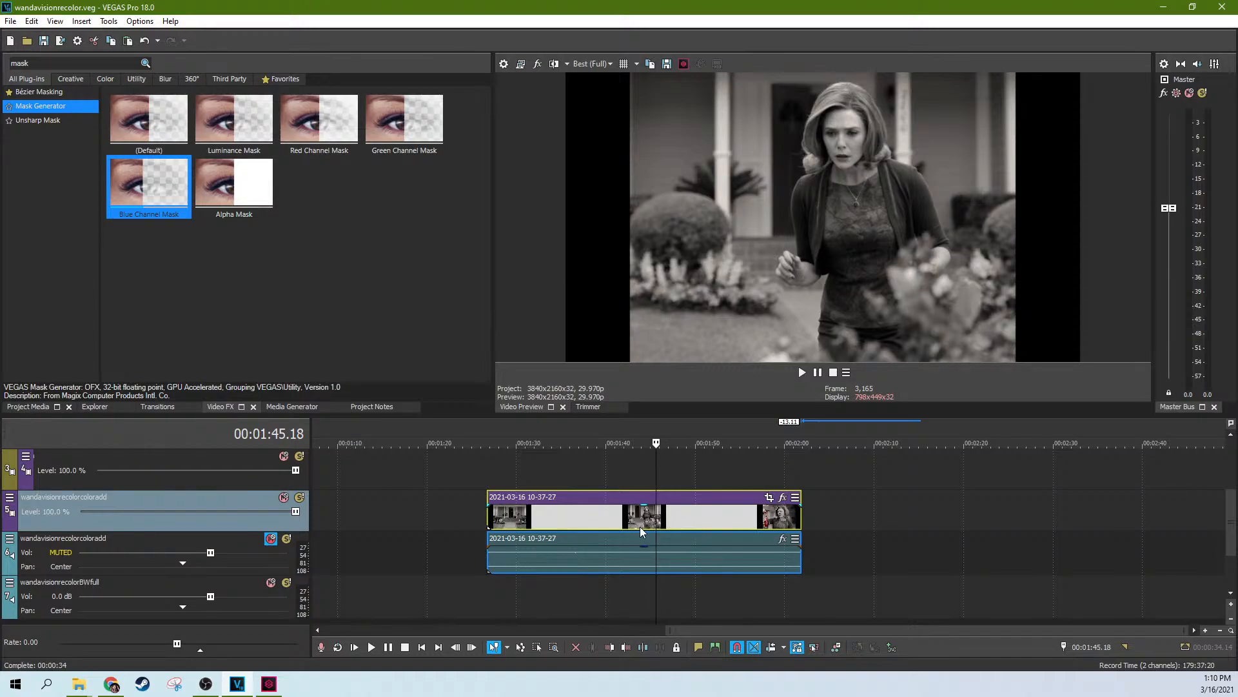
left_click(683, 519)
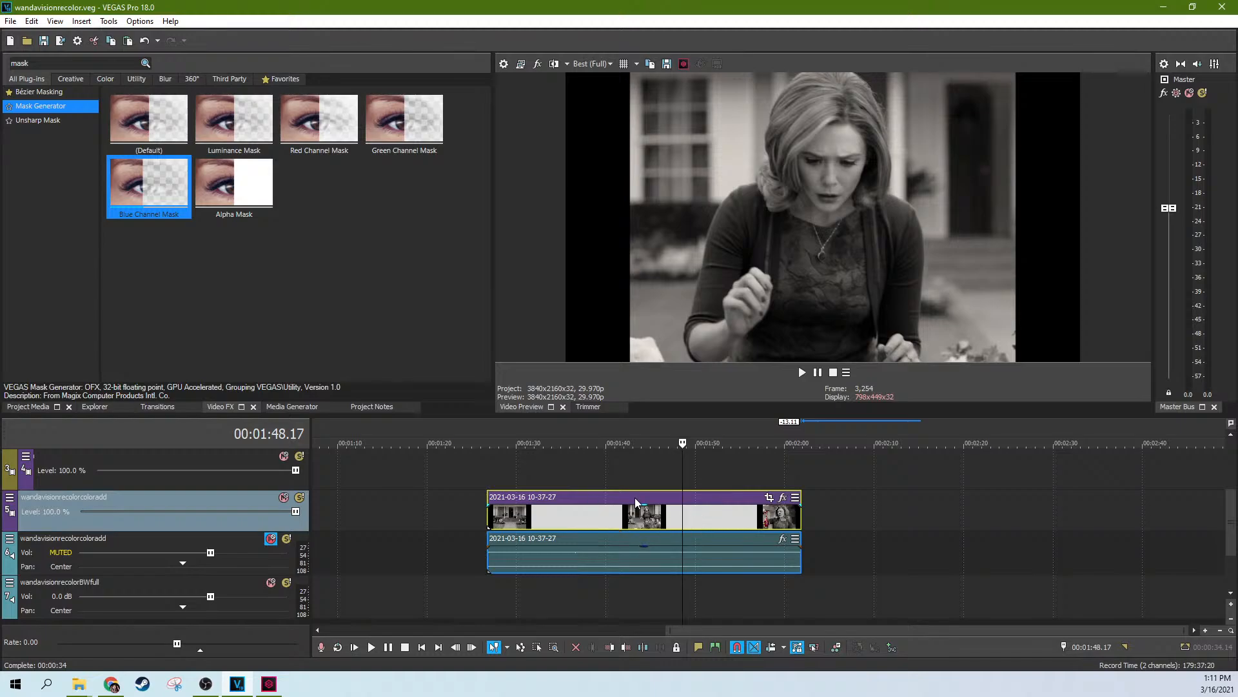
left_click(703, 512)
left_click(750, 516)
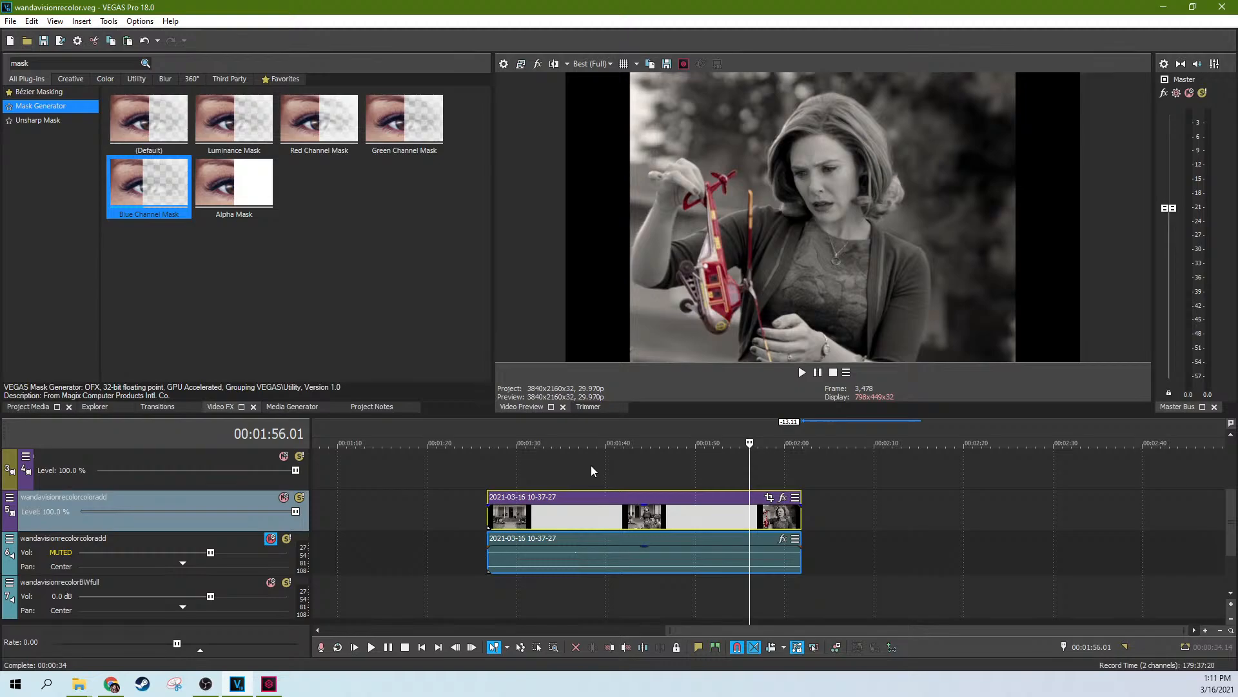
left_click(745, 516)
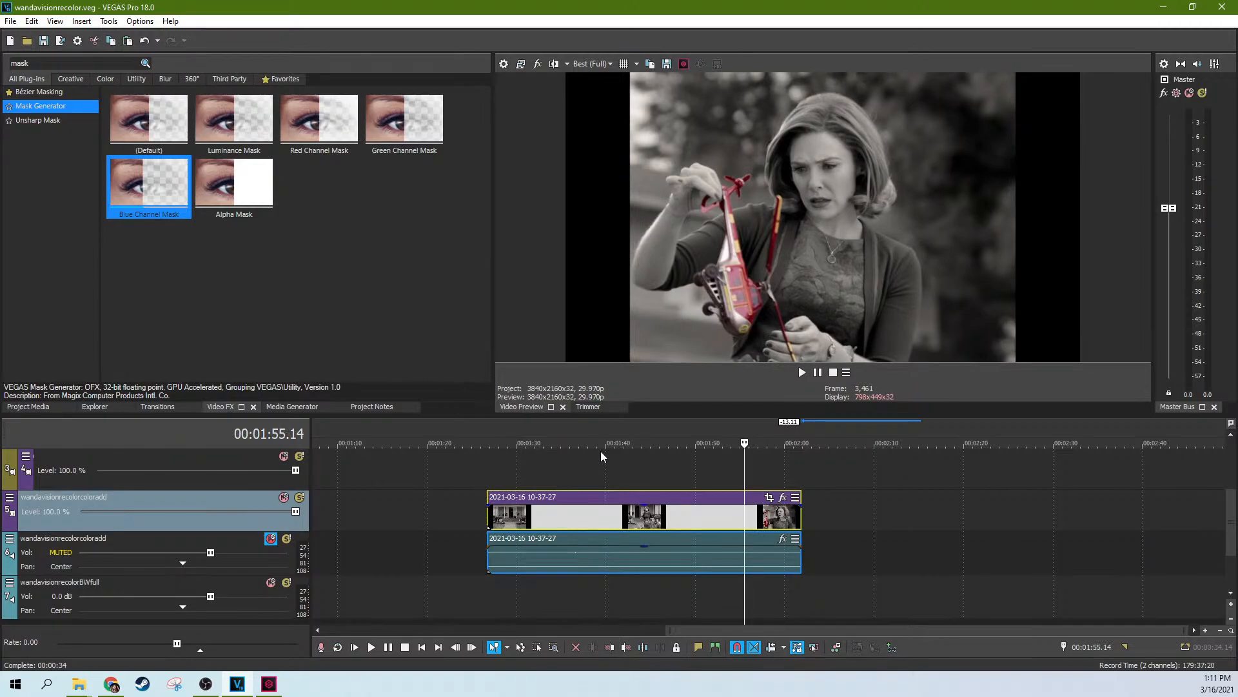
left_click(679, 516)
left_click(708, 523)
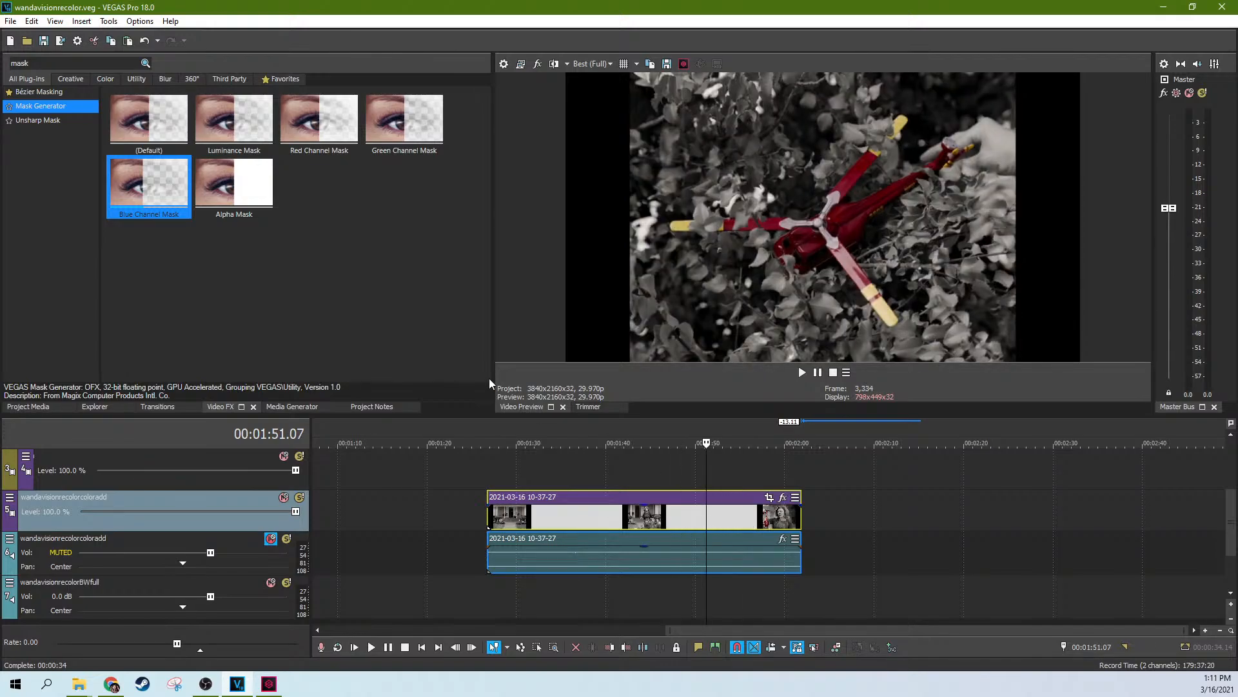
Search the video effects for "colo" and show the preset of the Colorization effect
left_click_drag(32, 64, 3, 65)
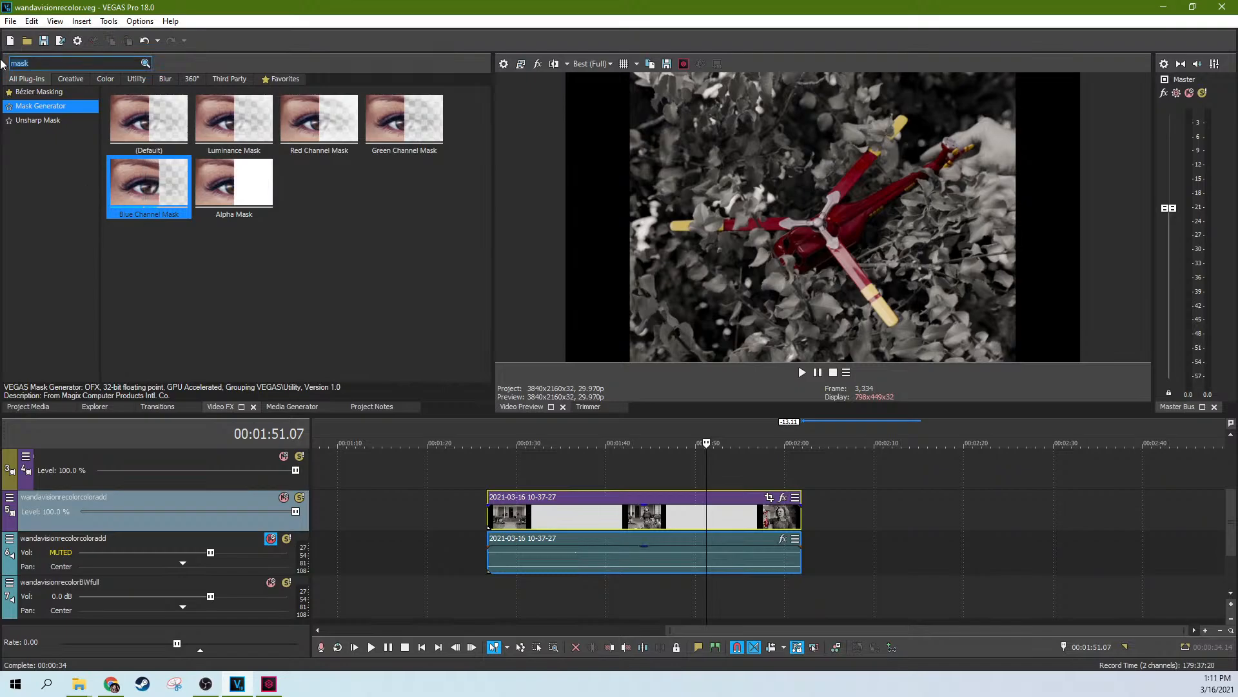
key("BackSpace")
type("colo")
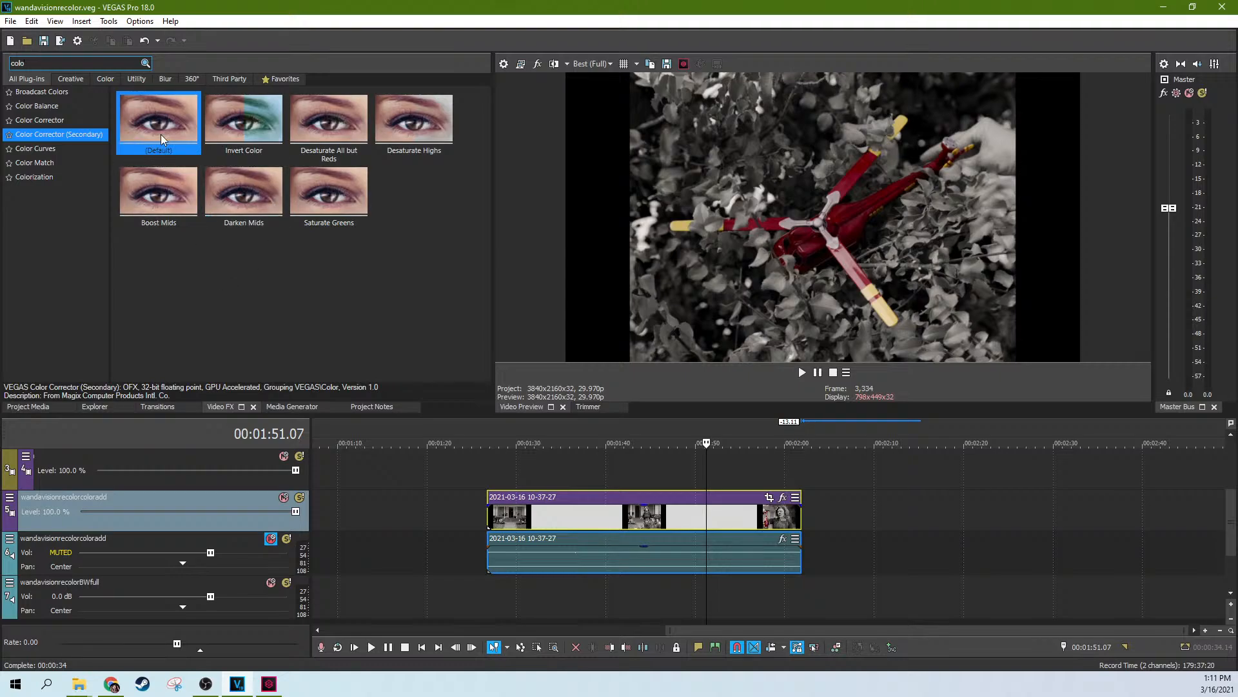
left_click_drag(160, 131, 245, 211)
left_click_drag(156, 146, 90, 76)
left_click(34, 177)
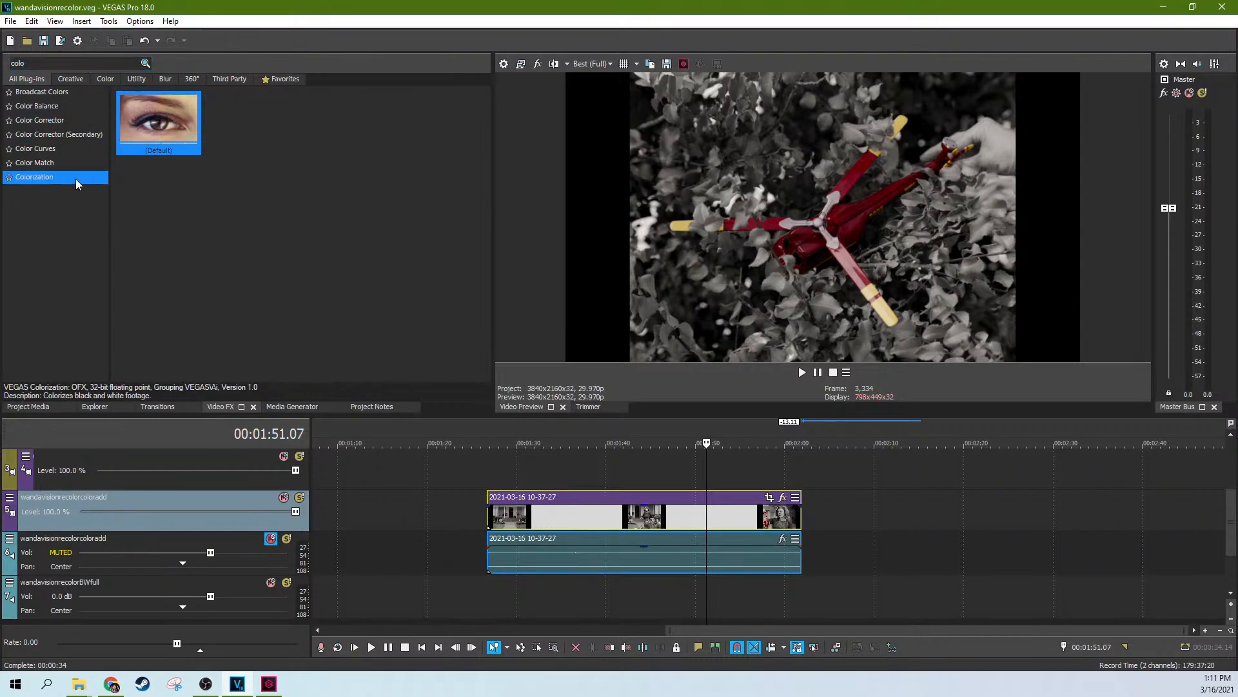
left_click_drag(154, 132, 622, 521)
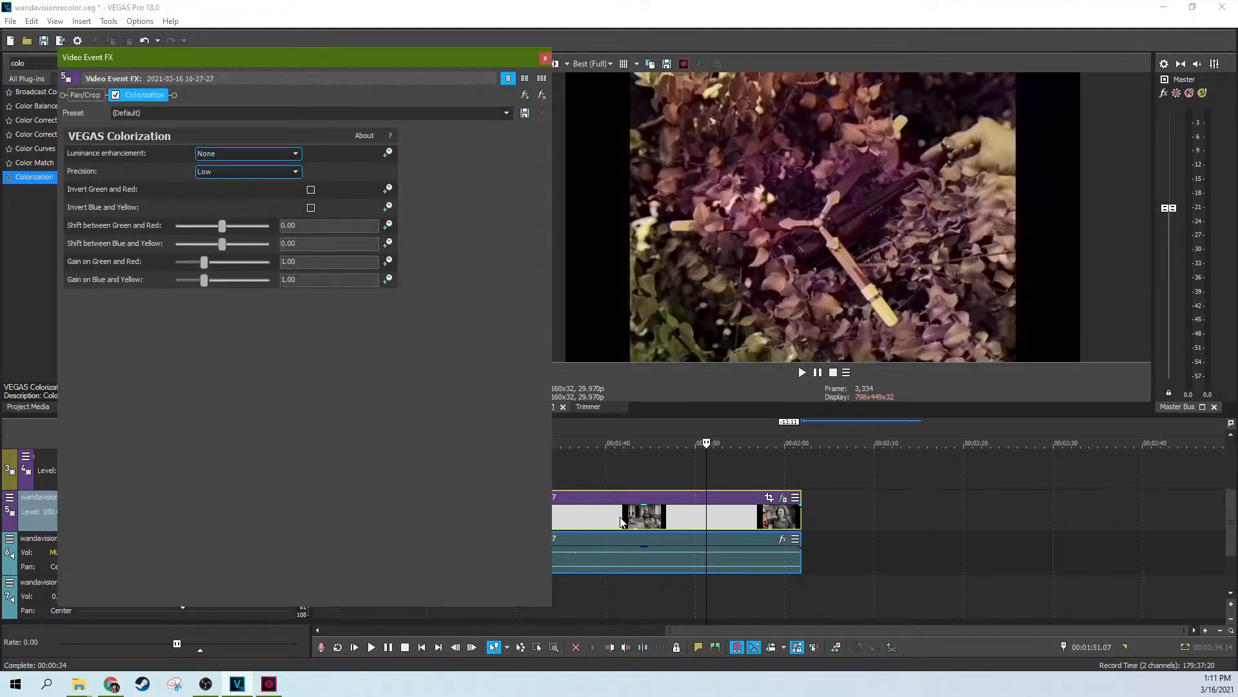
left_click(280, 157)
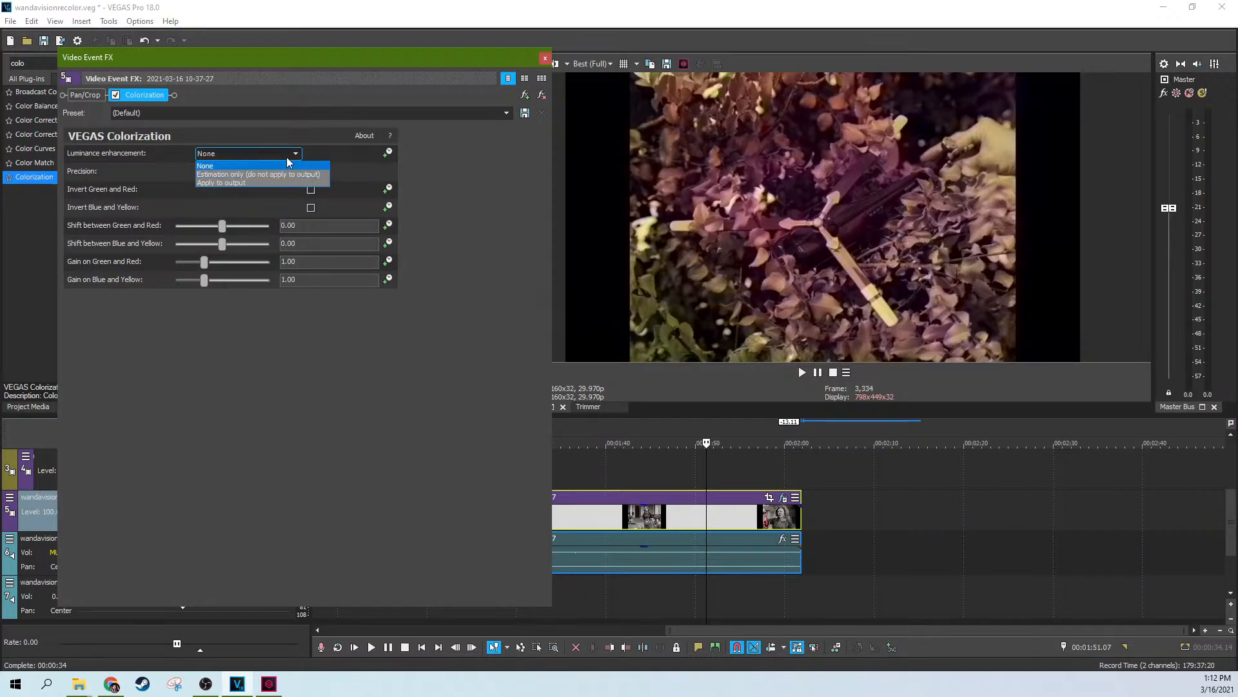
left_click(248, 165)
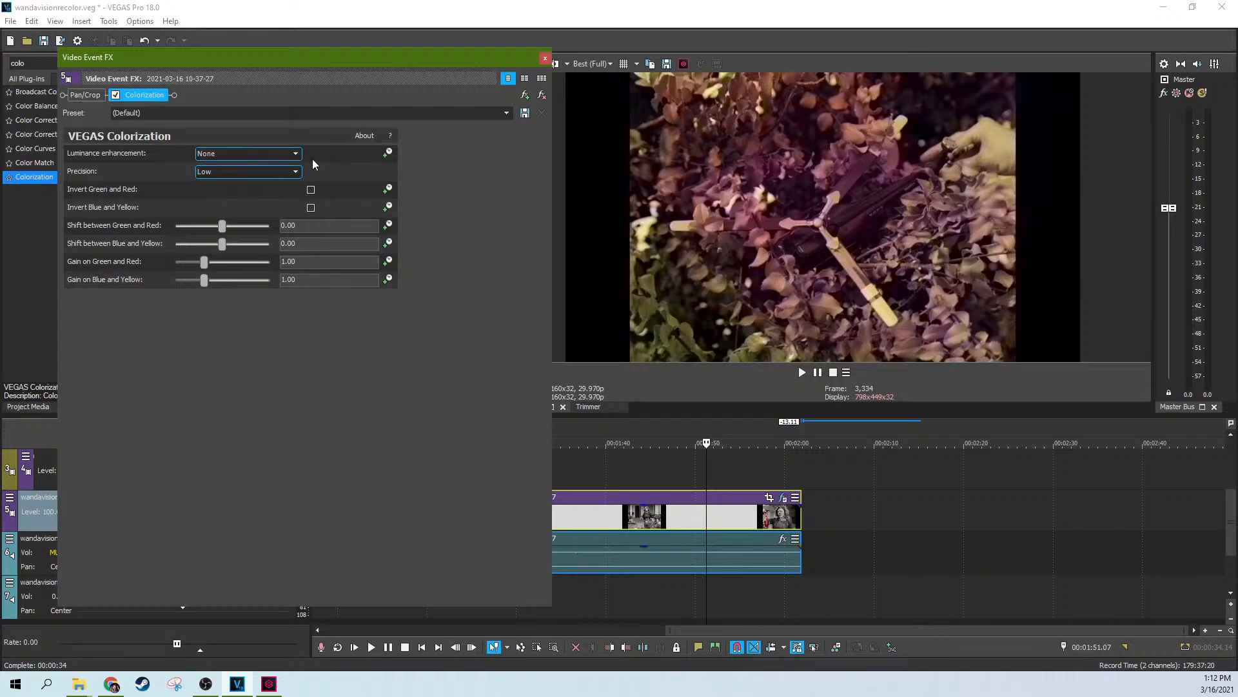
left_click(261, 167)
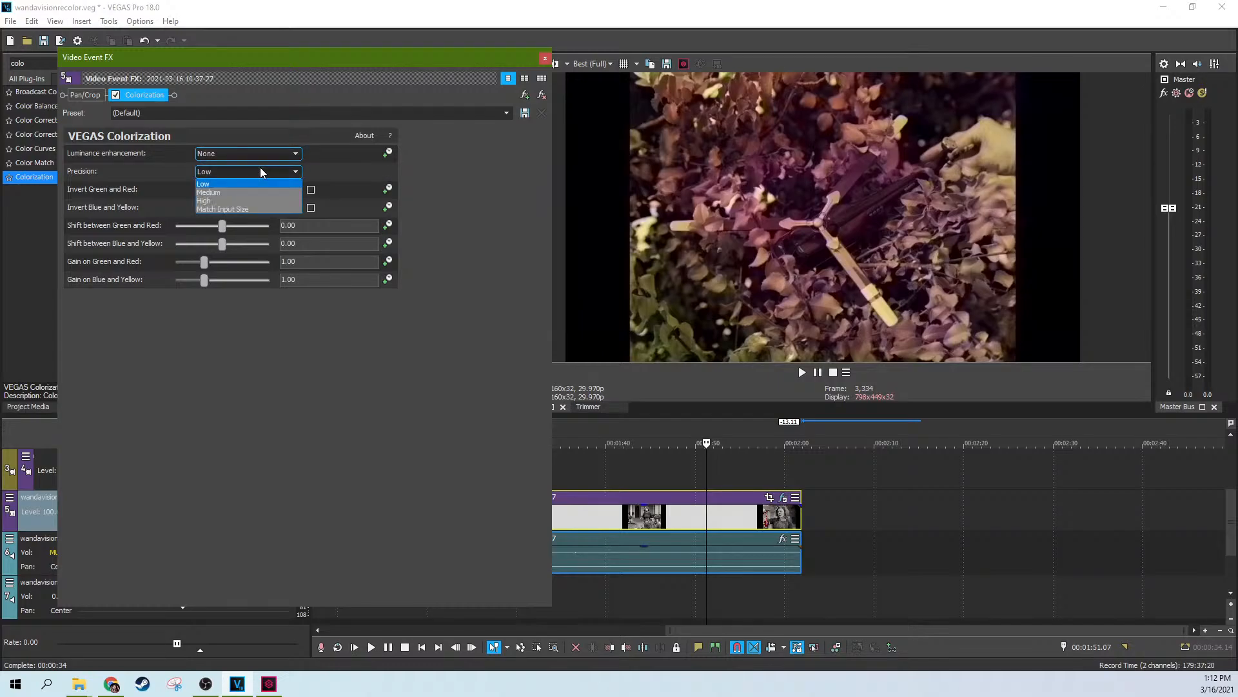
left_click(221, 211)
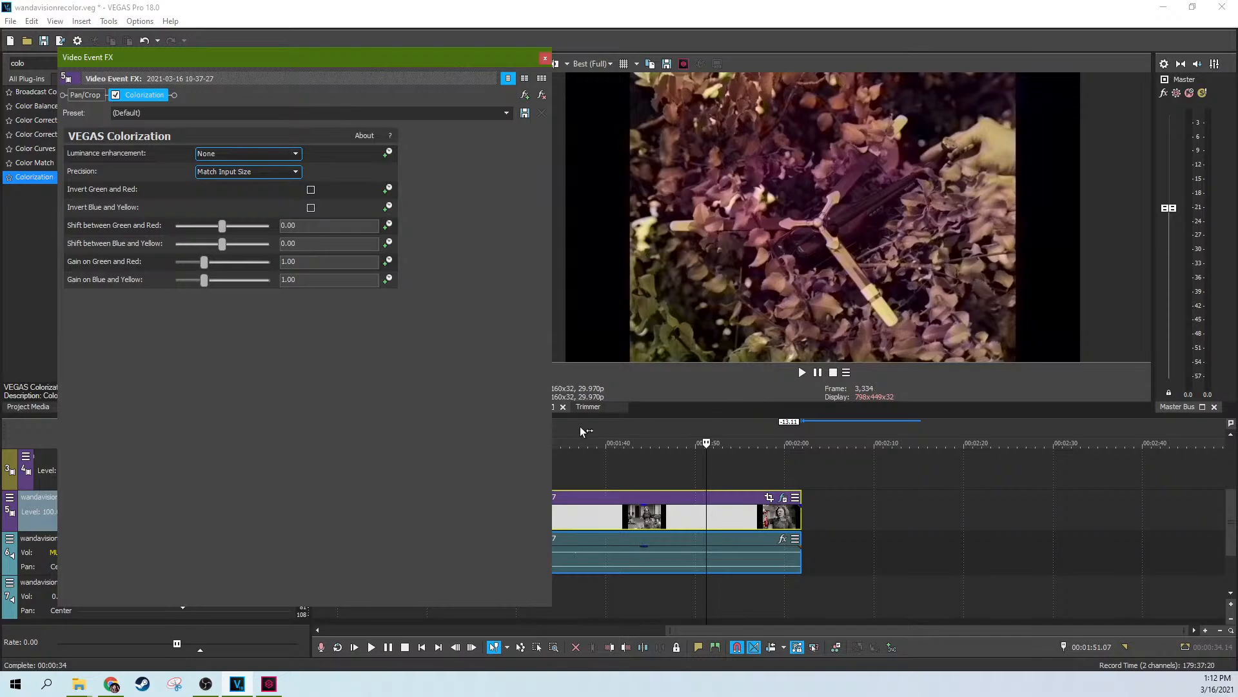
View the colorized clip at 00:01:39.25 and 00:01:57.22 and set the Colorization precision to High
left_click(605, 470)
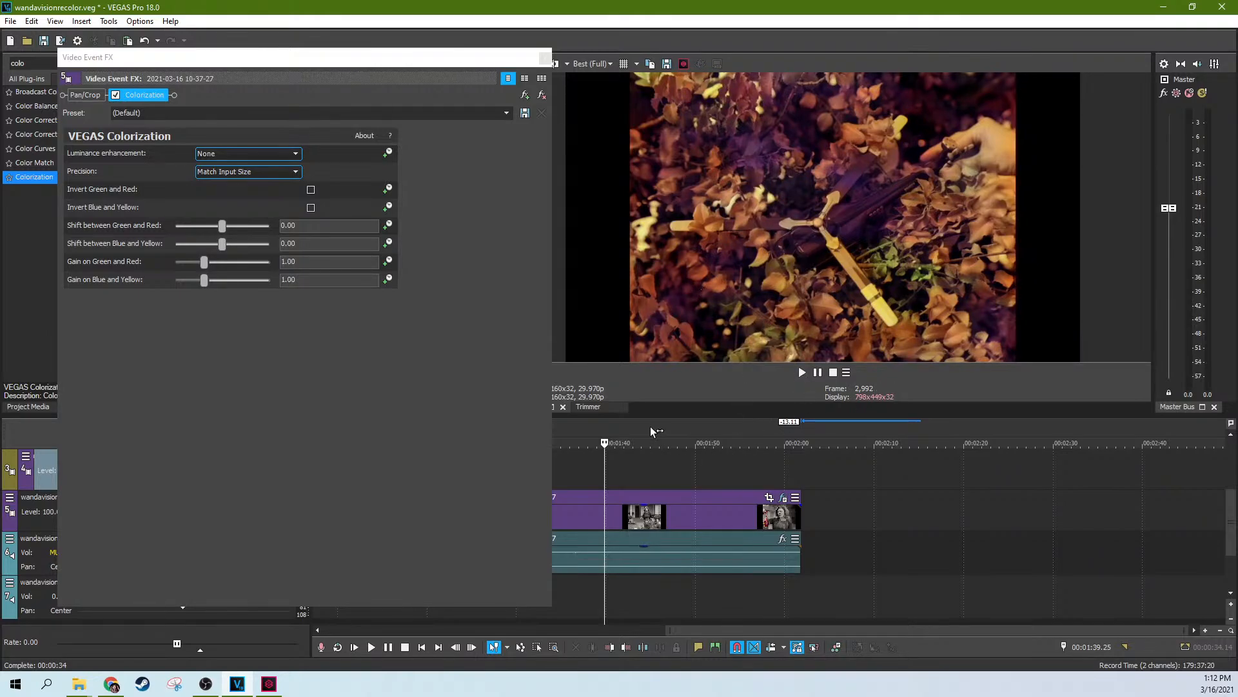
left_click(765, 473)
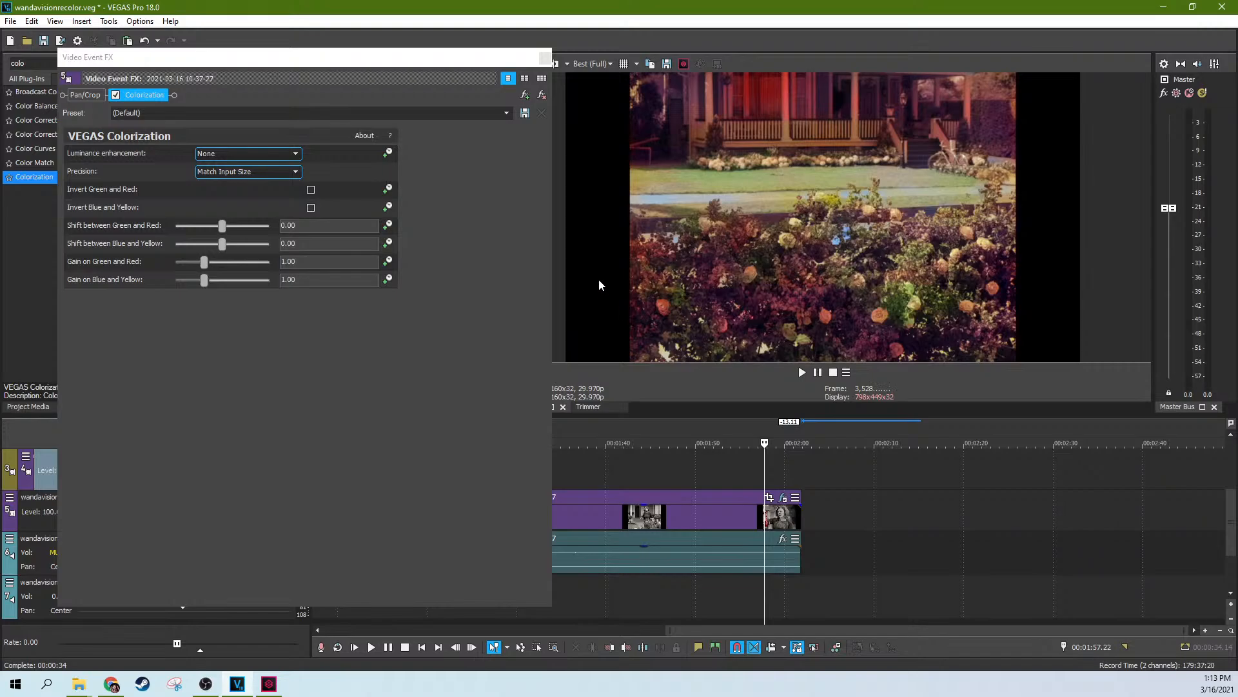
left_click(269, 177)
left_click(273, 177)
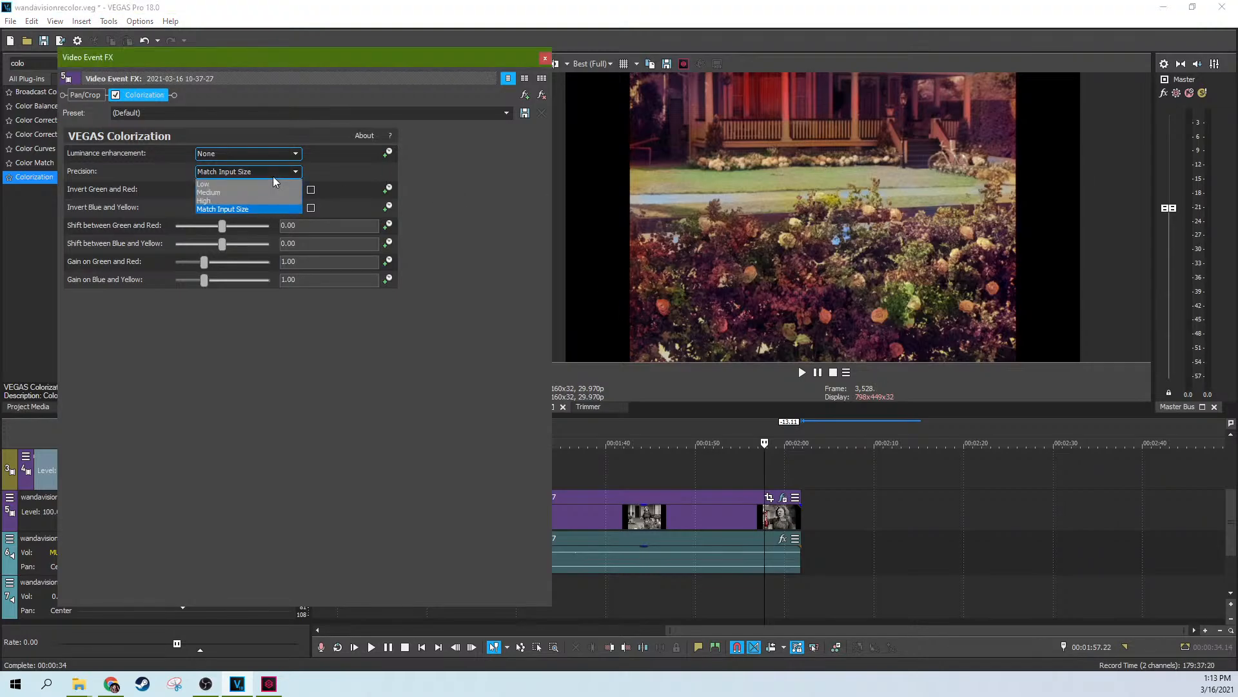
left_click(242, 200)
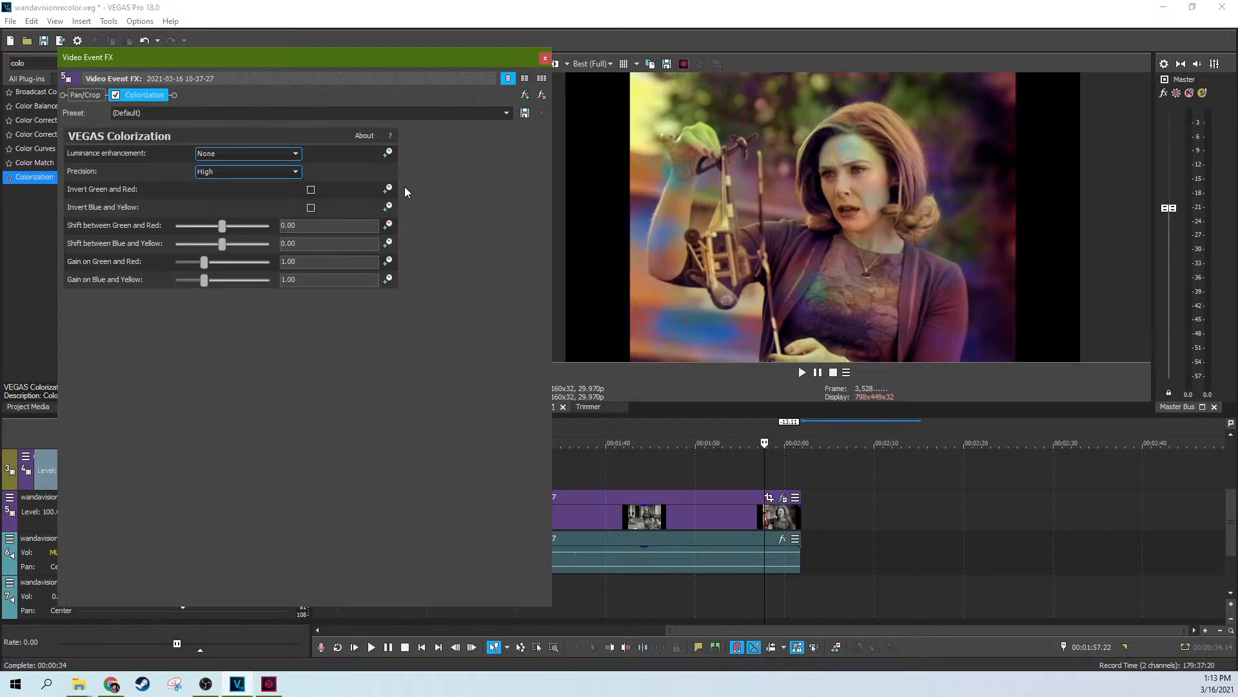
left_click(542, 95)
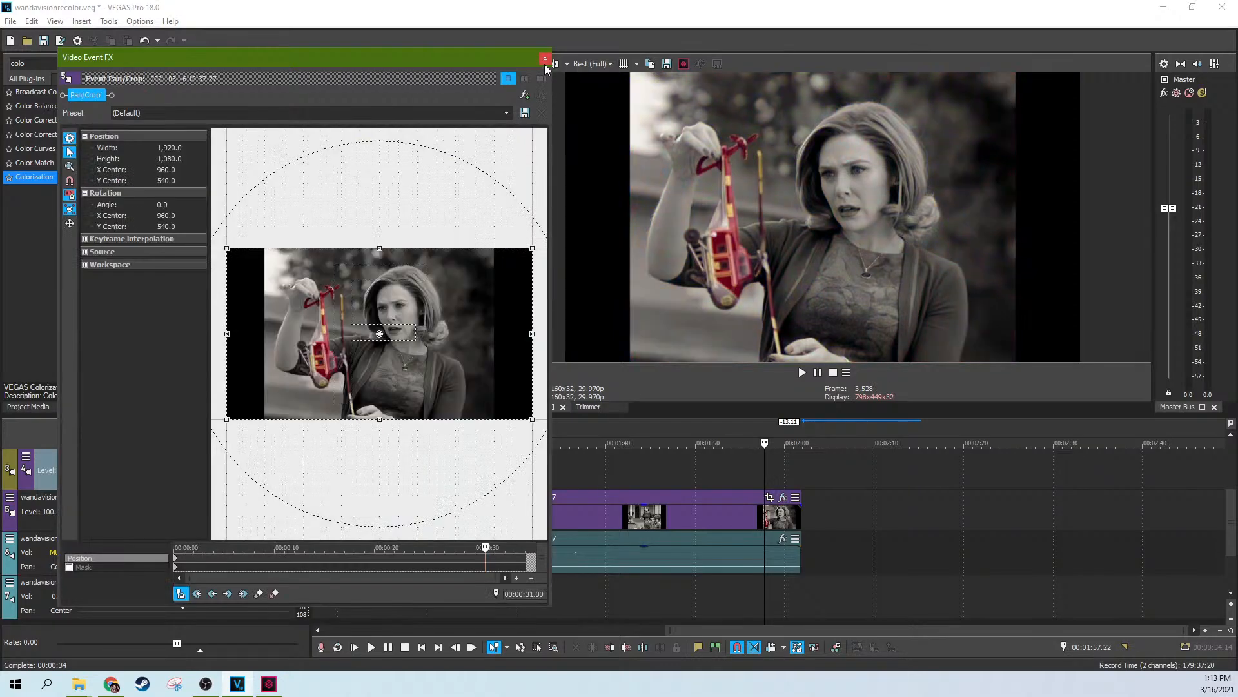
left_click(545, 58)
left_click(636, 515)
key("Delete")
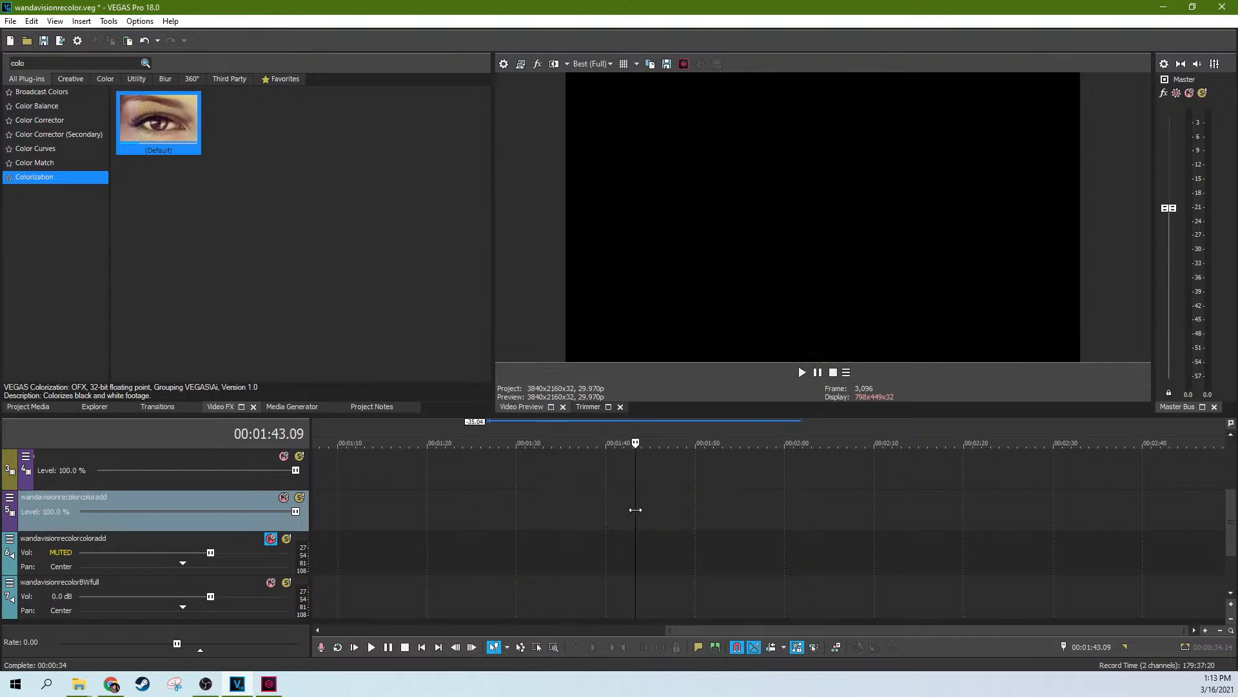
Place wandavisionrecolorBWfull.mov from the project media on the emptied track and view it at 00:01:48.08 and 00:01:45.03
left_click(37, 407)
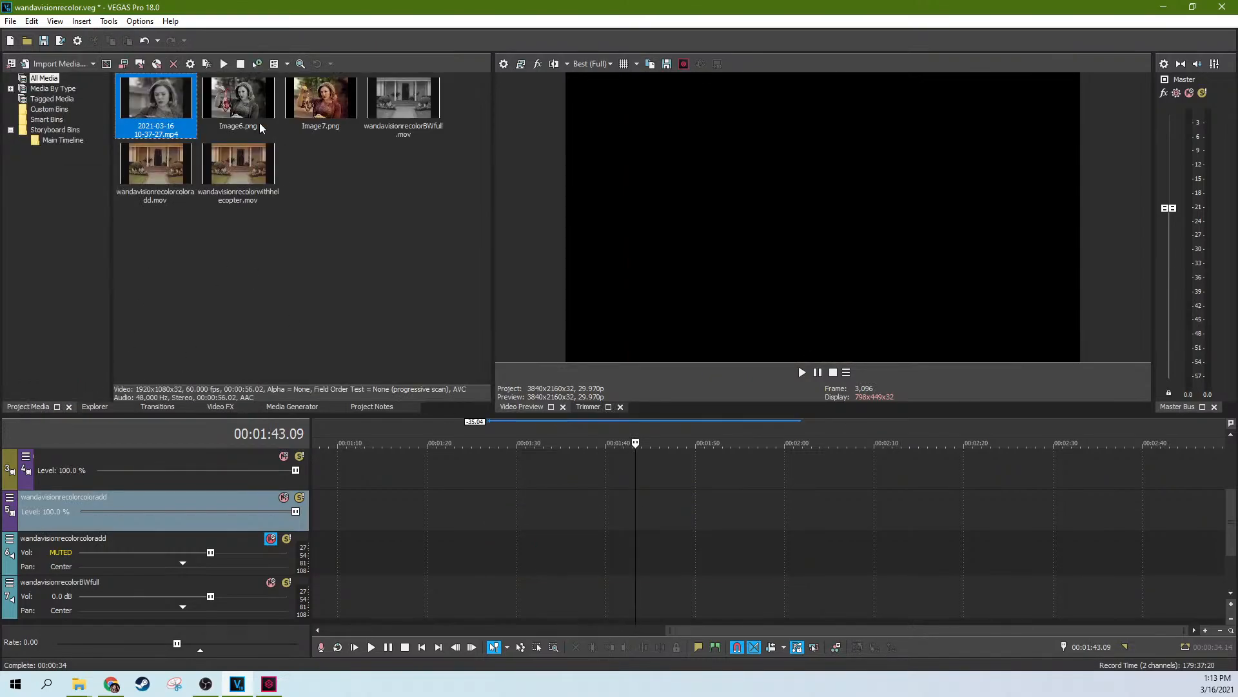
left_click_drag(401, 126, 623, 531)
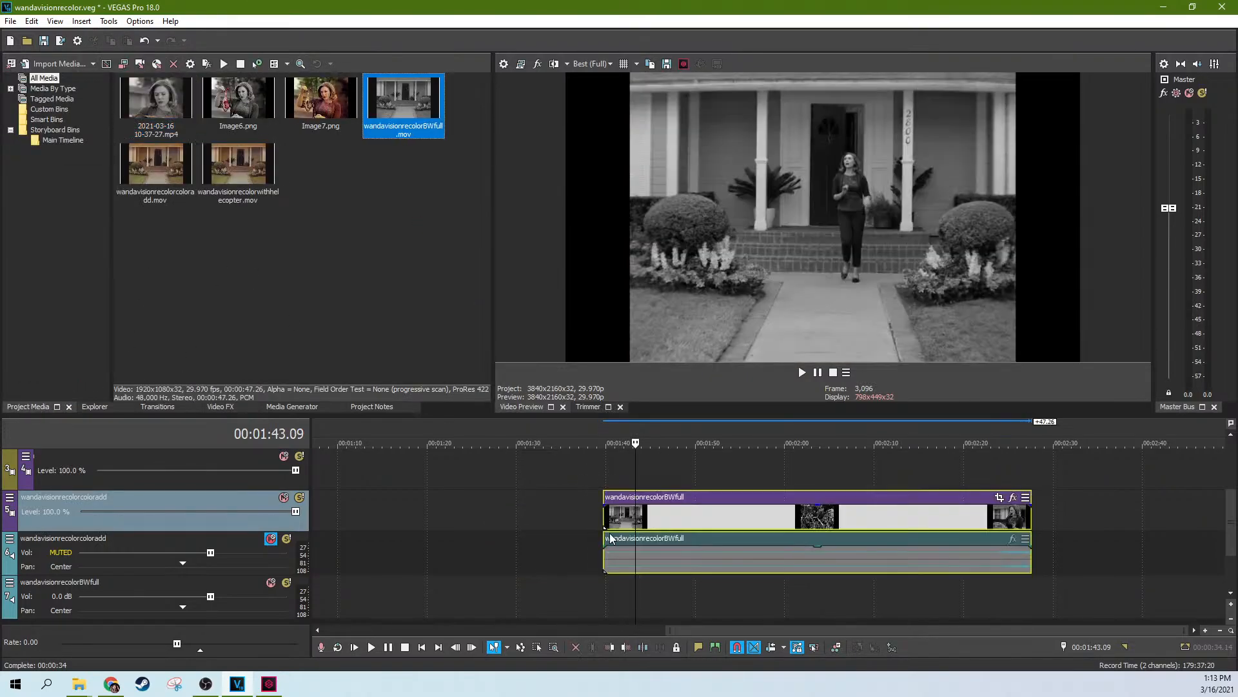
left_click(718, 520)
left_click(680, 517)
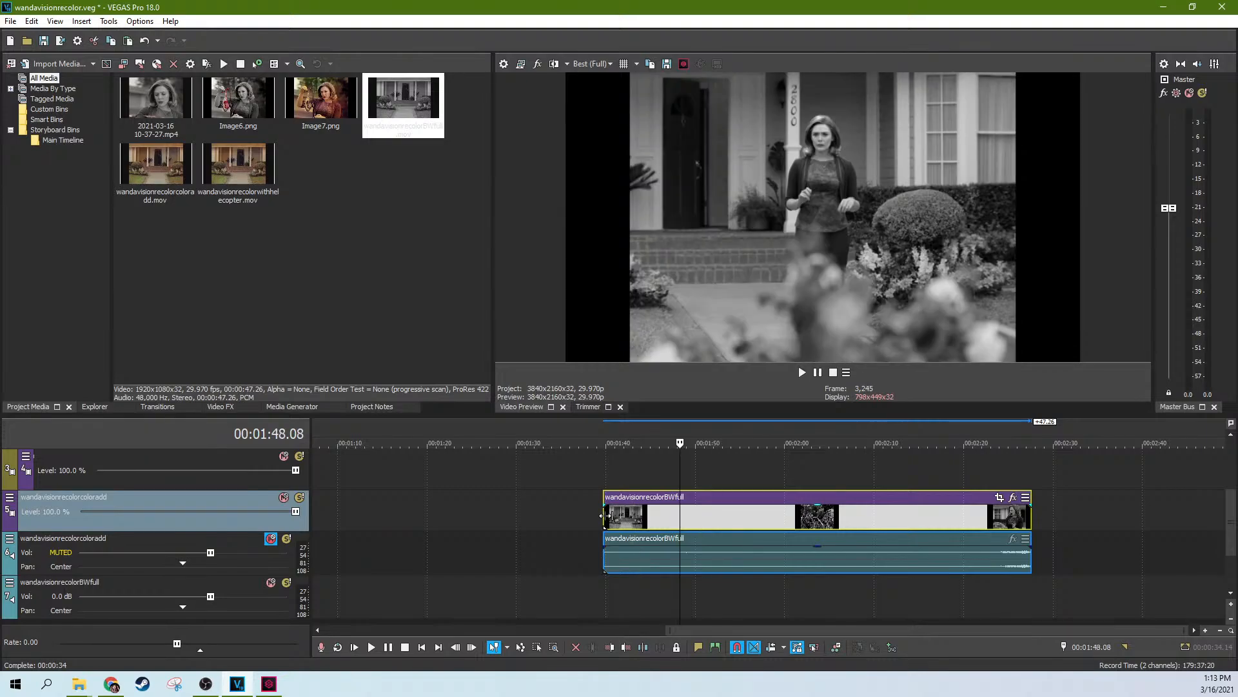
left_click(652, 501)
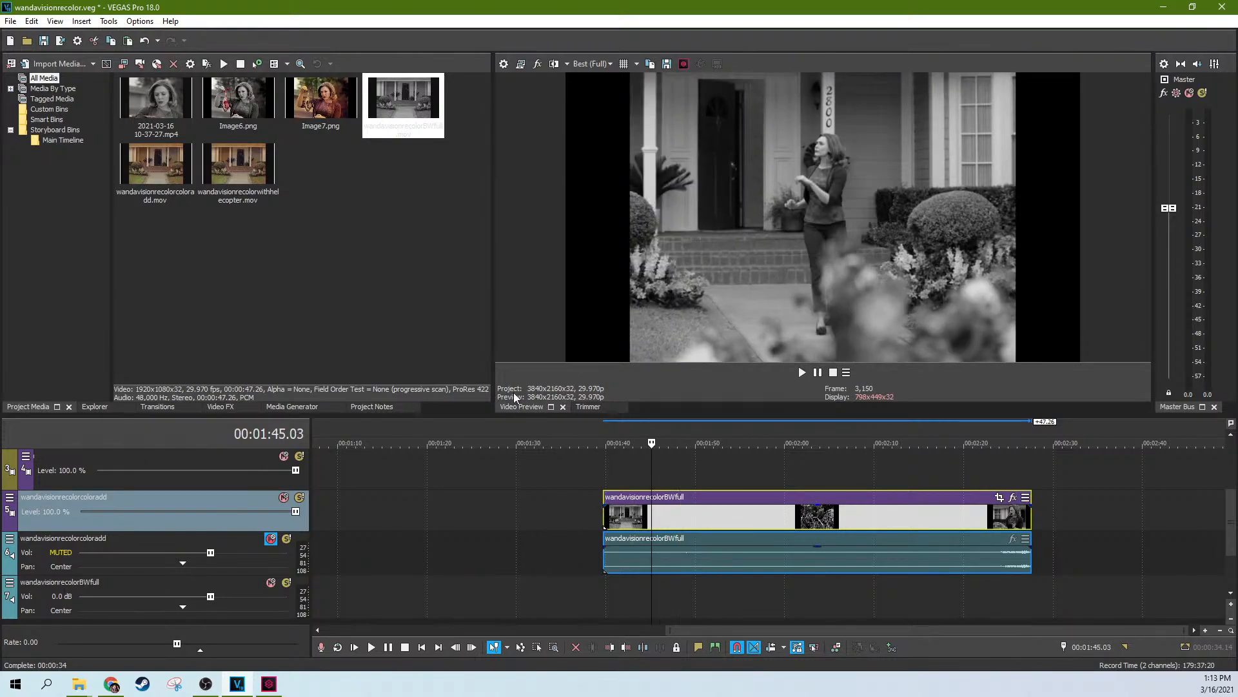
Apply the default Colorization effect to the wandavisionrecolorBWfull clip and check the shots near 00:02:21.09 and 00:02:17.27
left_click(225, 407)
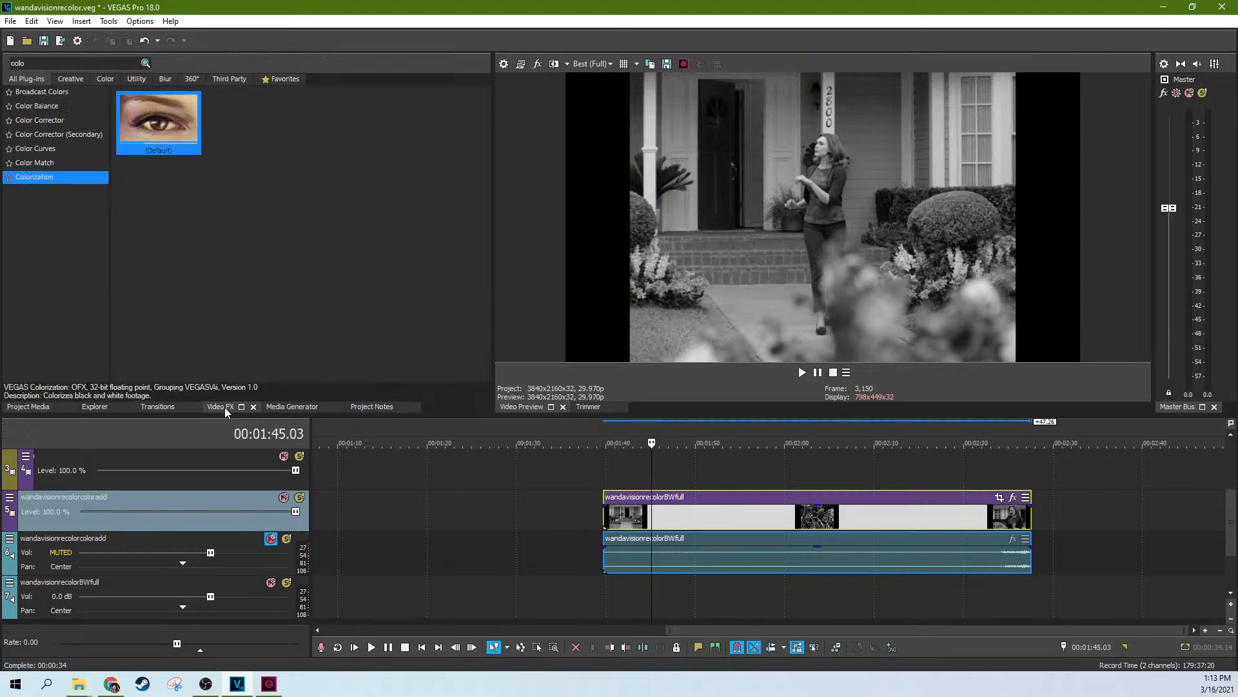
left_click_drag(164, 128, 782, 517)
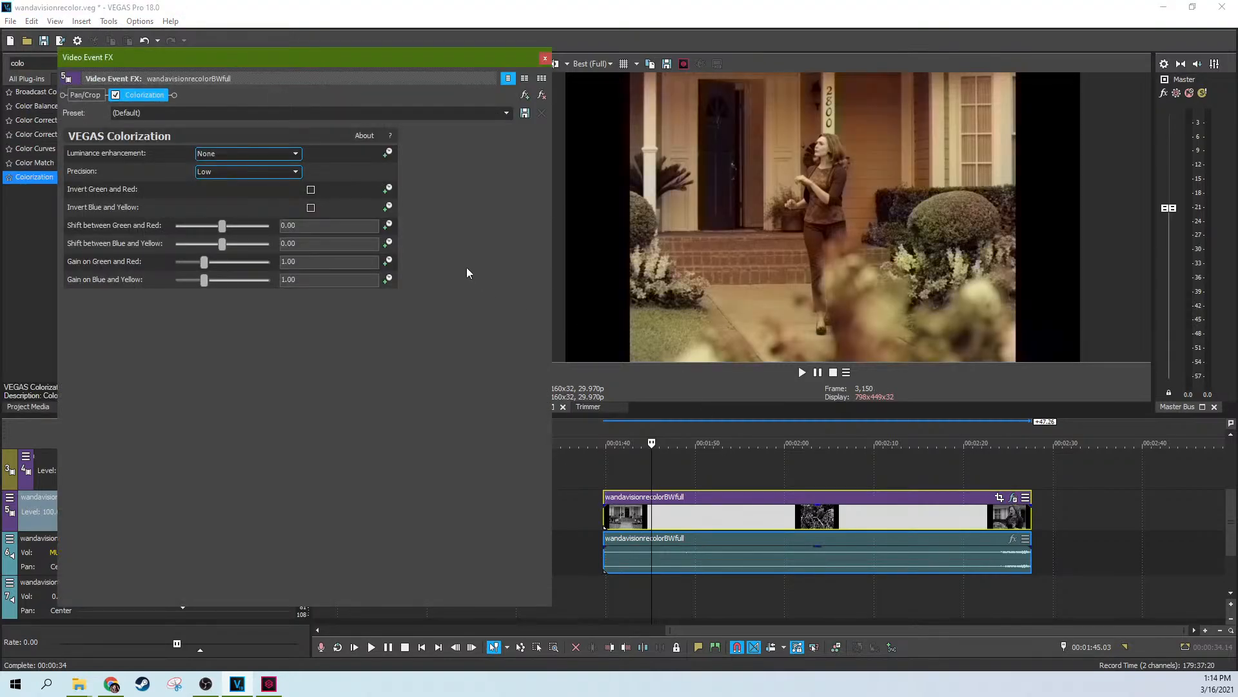
left_click(953, 516)
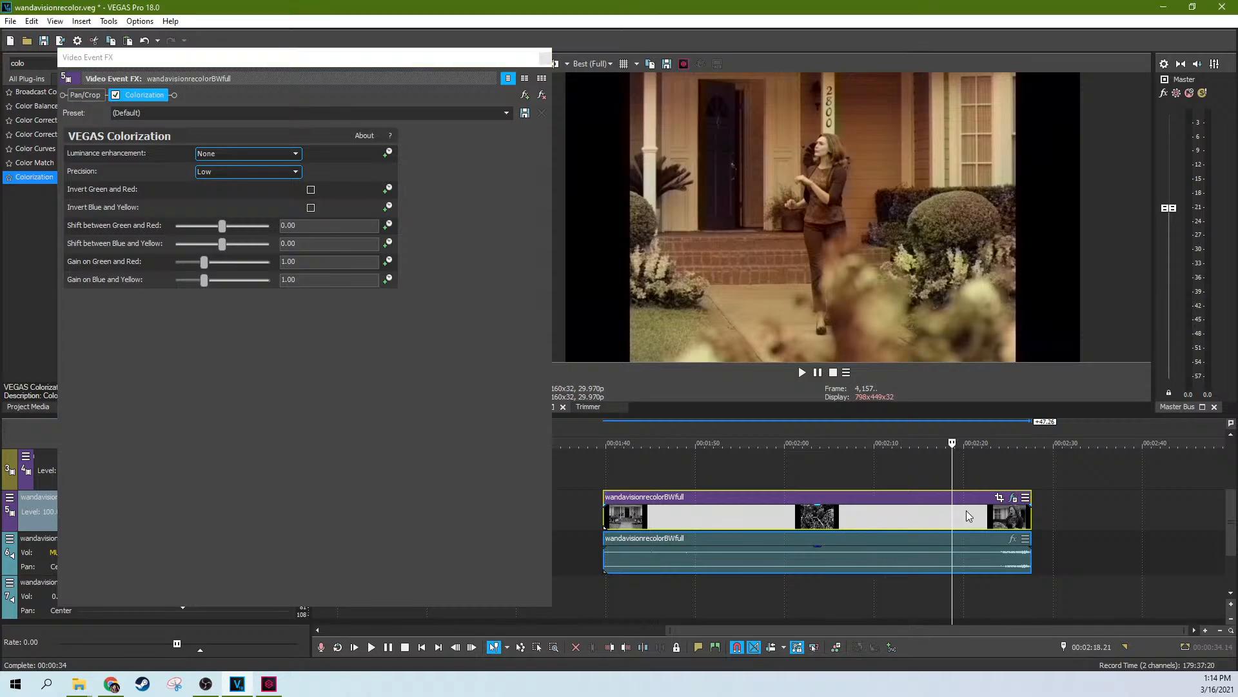
left_click(975, 512)
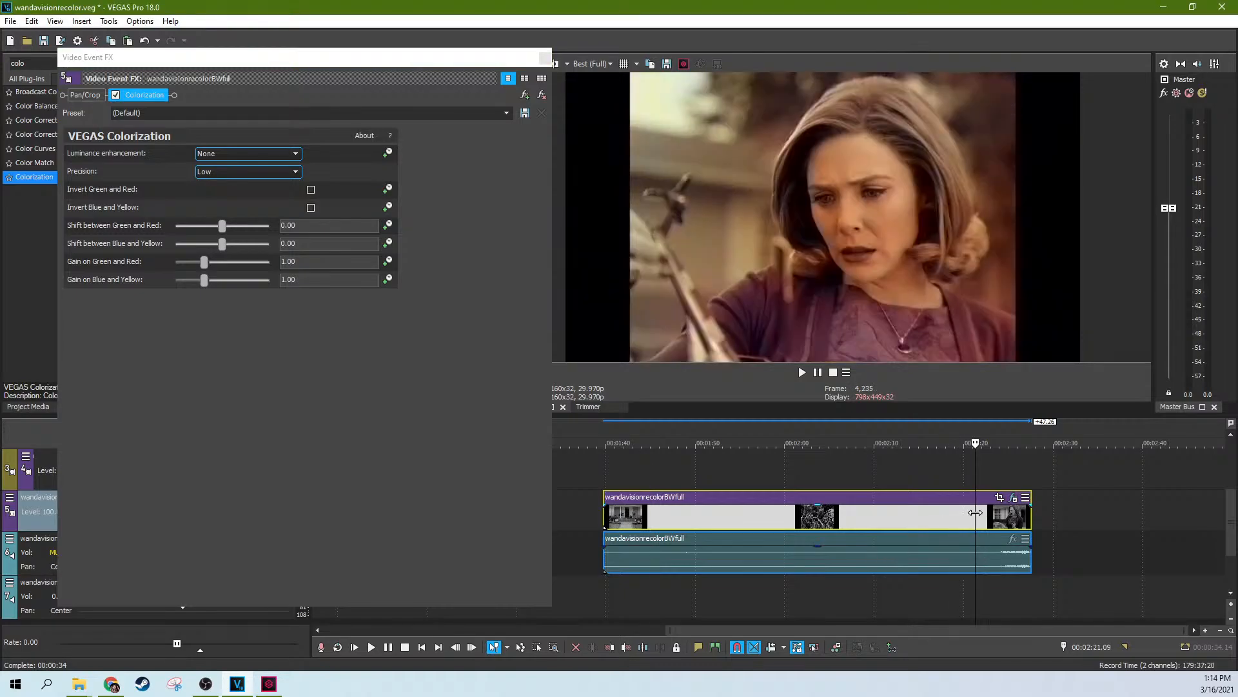
left_click(945, 516)
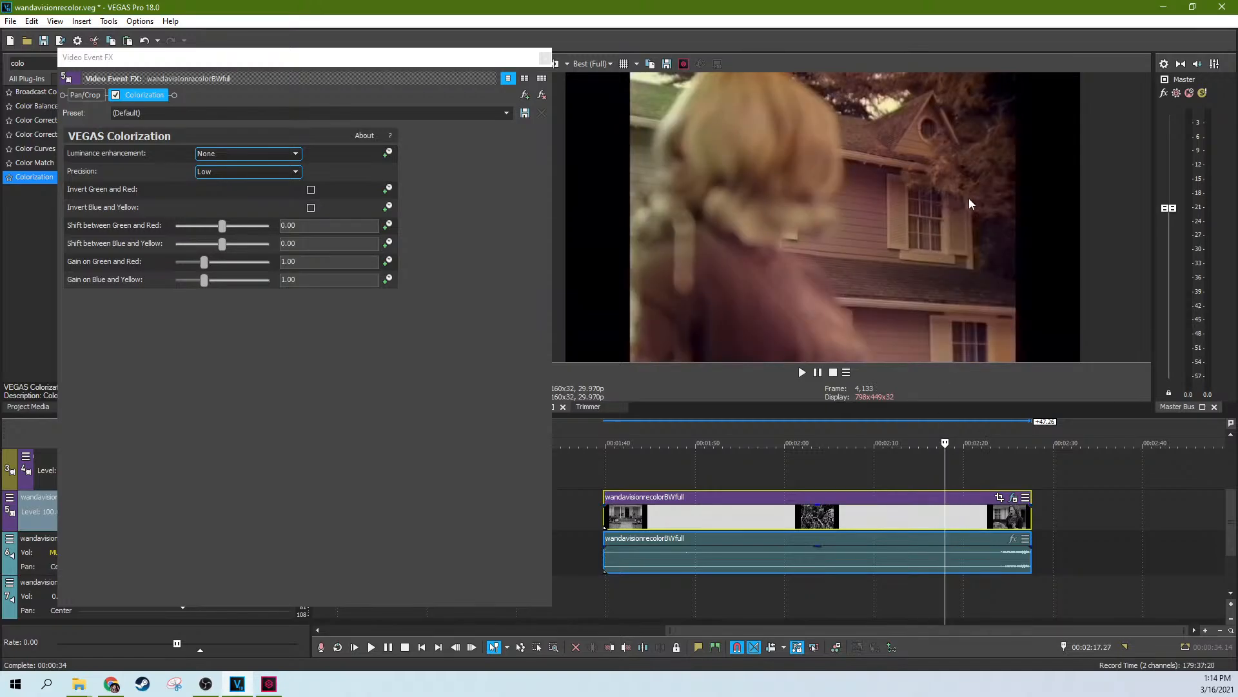
Examine the low-precision colorization in shots throughout the clip, from the yard near 00:01:47.23 to the end near 00:02:25.25
left_click(676, 515)
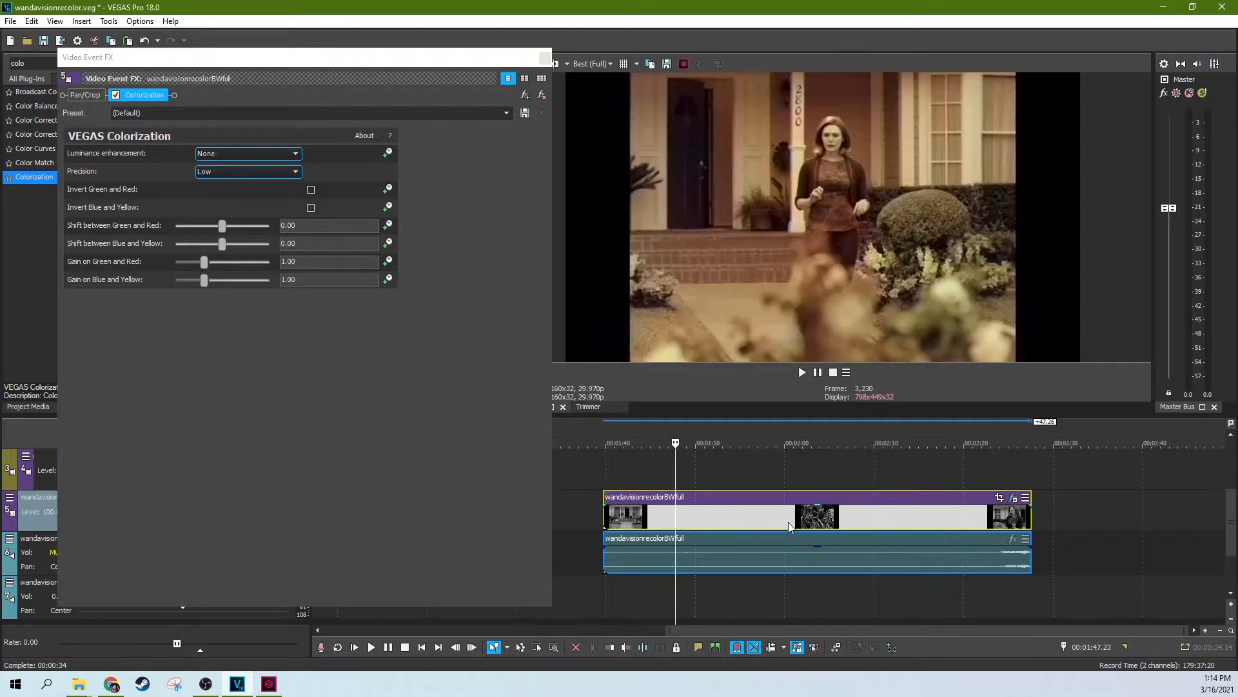
left_click(895, 531)
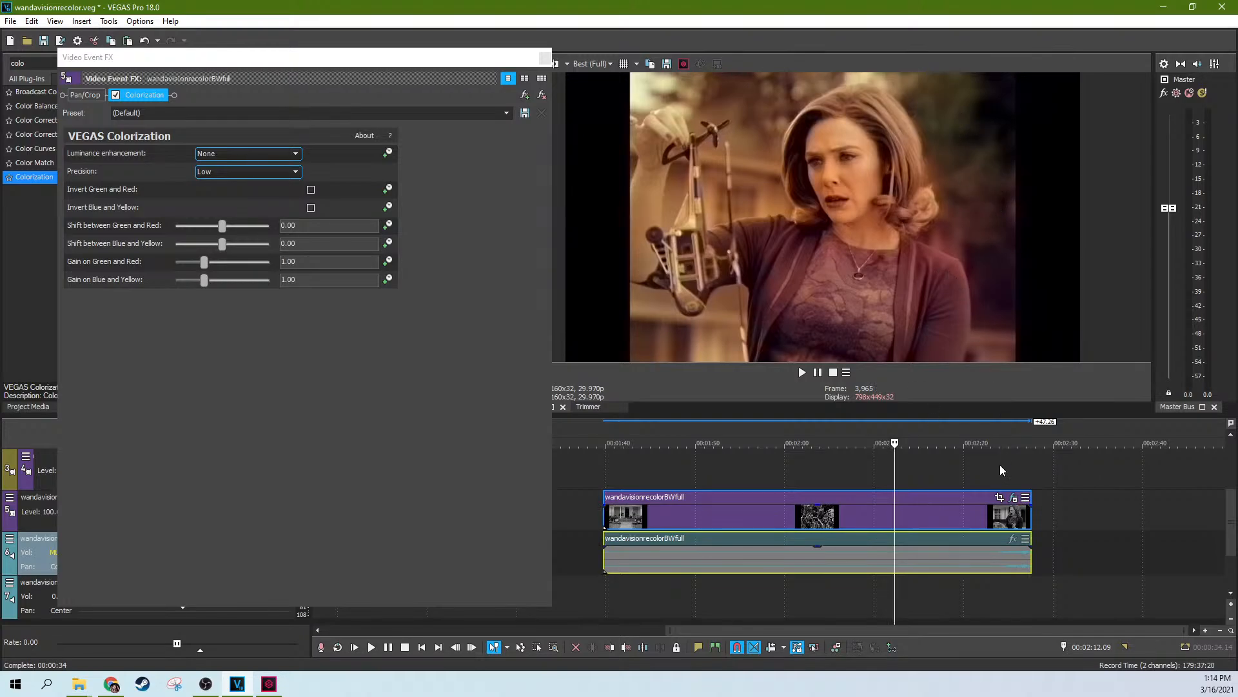
left_click(1016, 516)
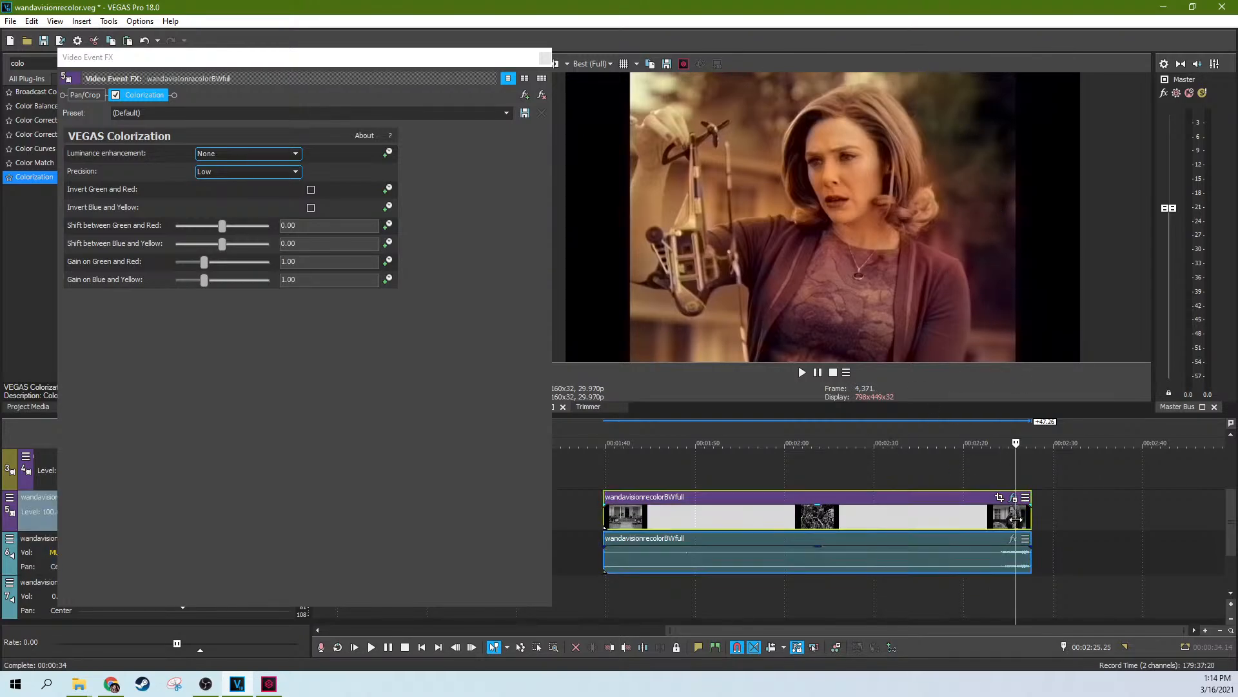
left_click(830, 505)
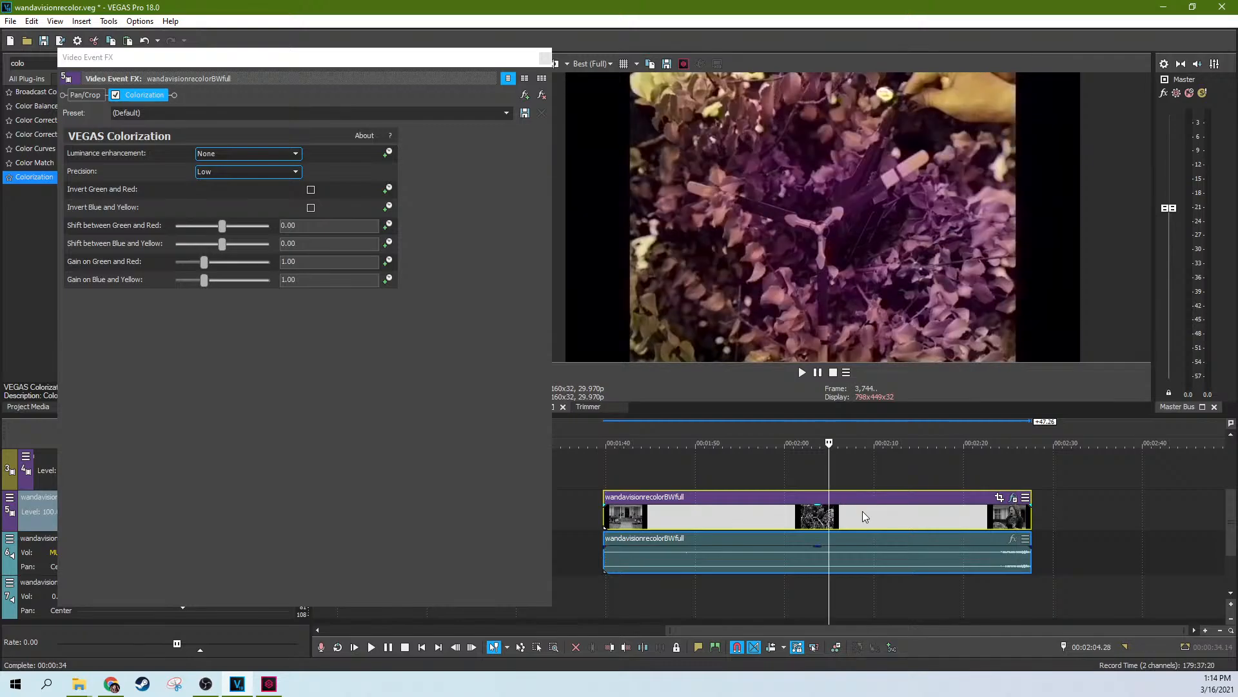
left_click(783, 516)
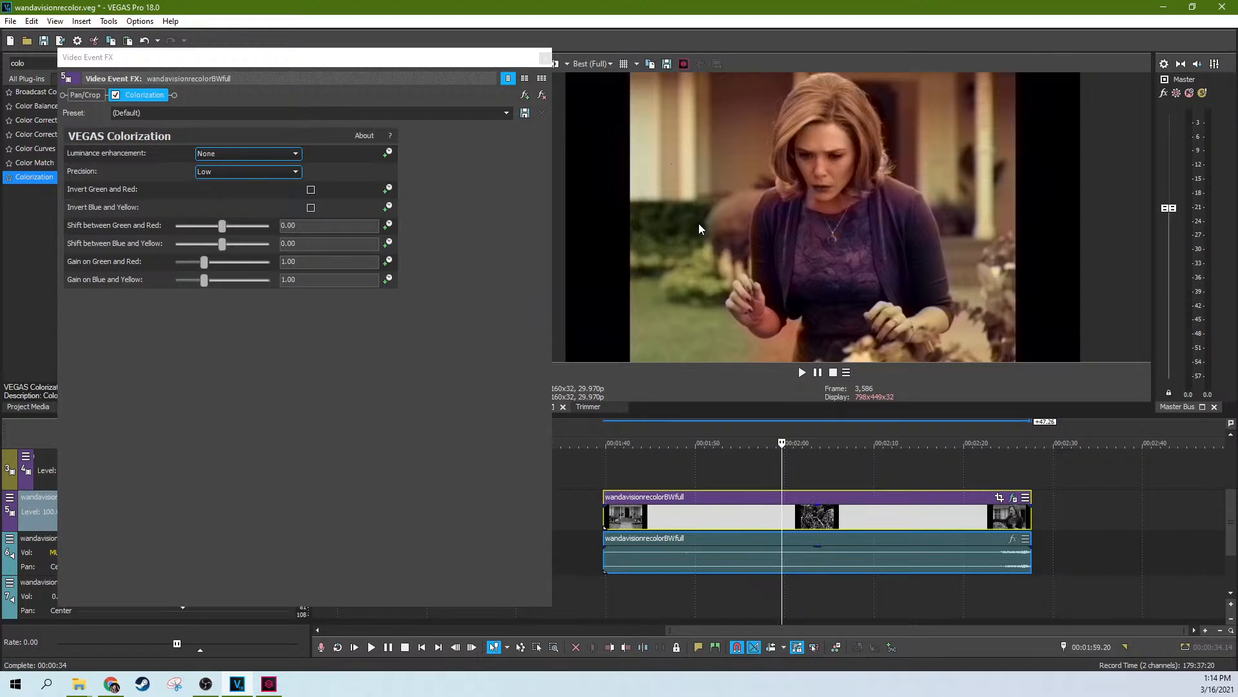
left_click(959, 516)
left_click(988, 523)
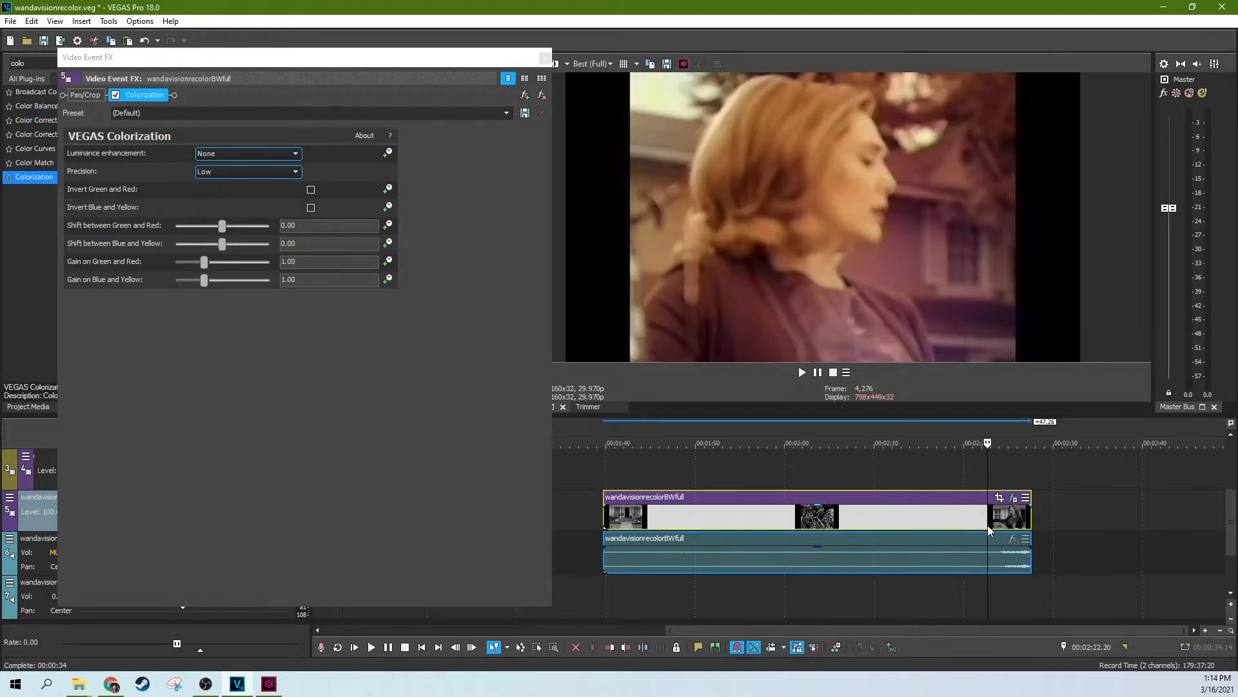
left_click(899, 525)
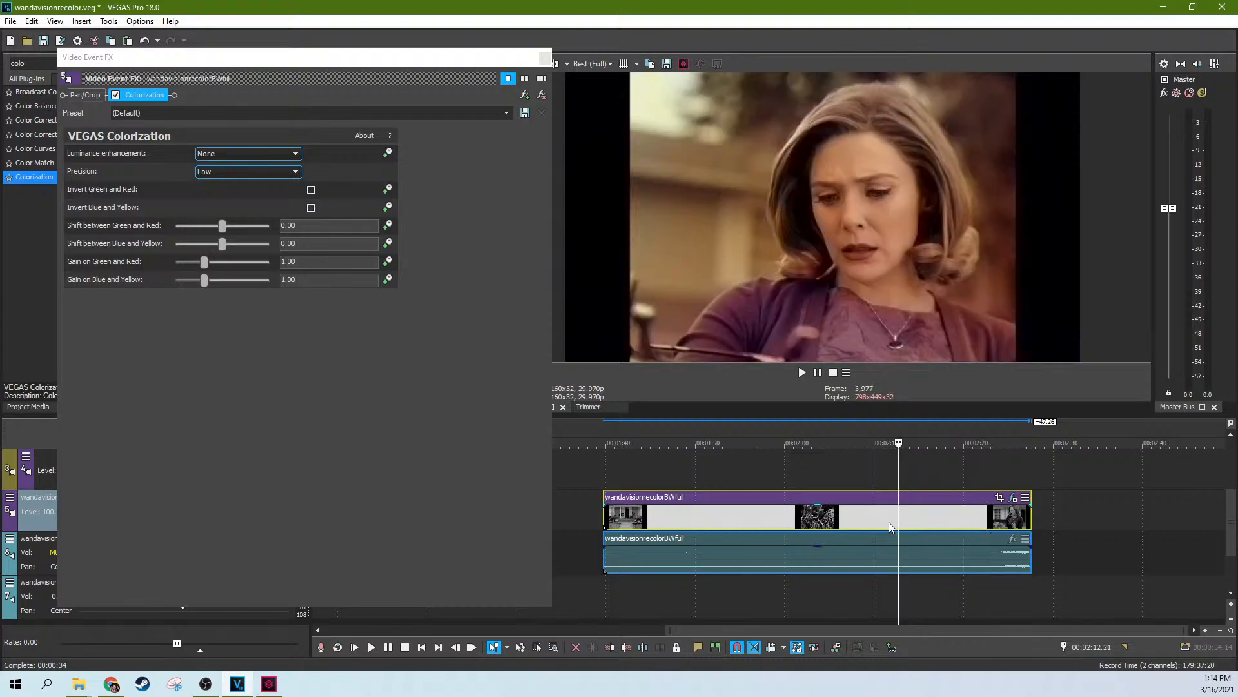
Set the Colorization precision to Medium and check the shots between 00:02:14.03 and 00:02:15.22
left_click(288, 182)
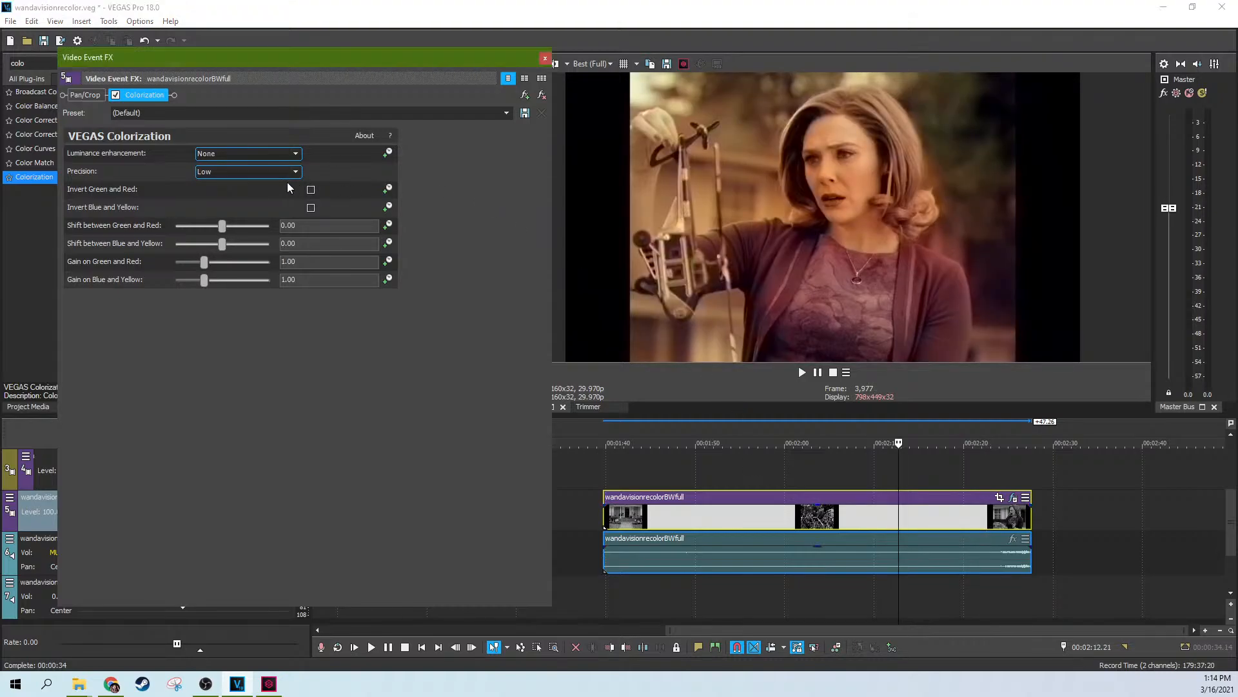
left_click(289, 172)
left_click(281, 193)
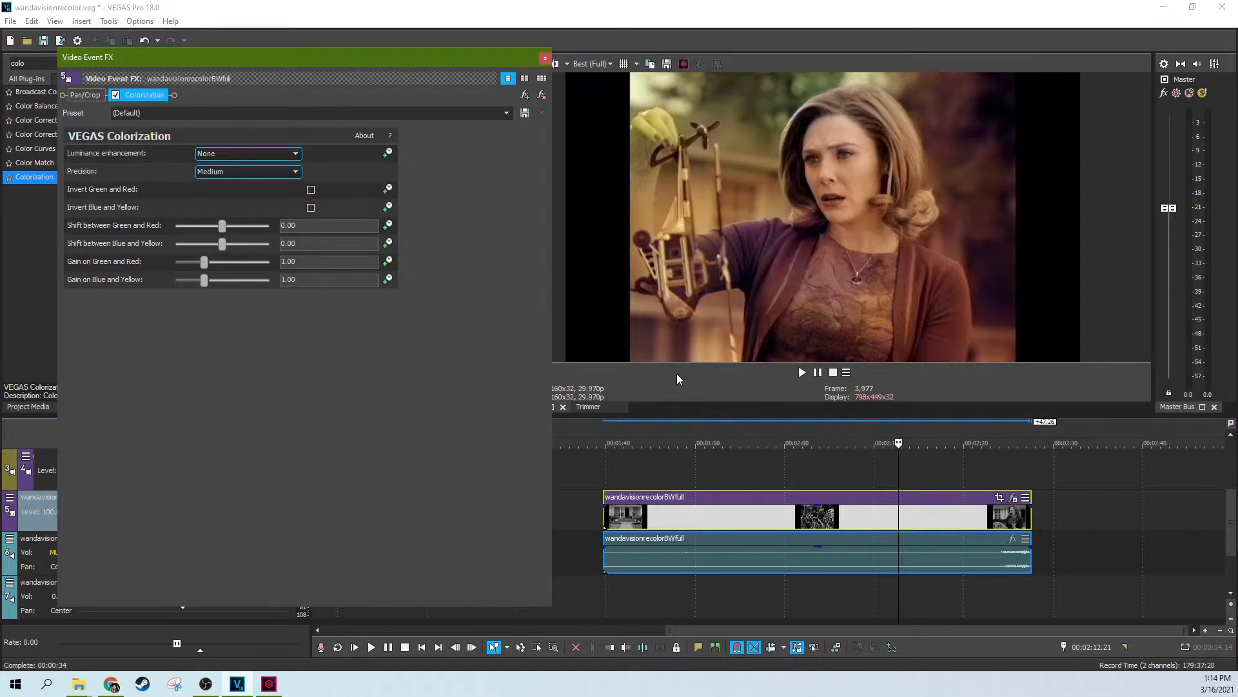
left_click(959, 521)
left_click(923, 523)
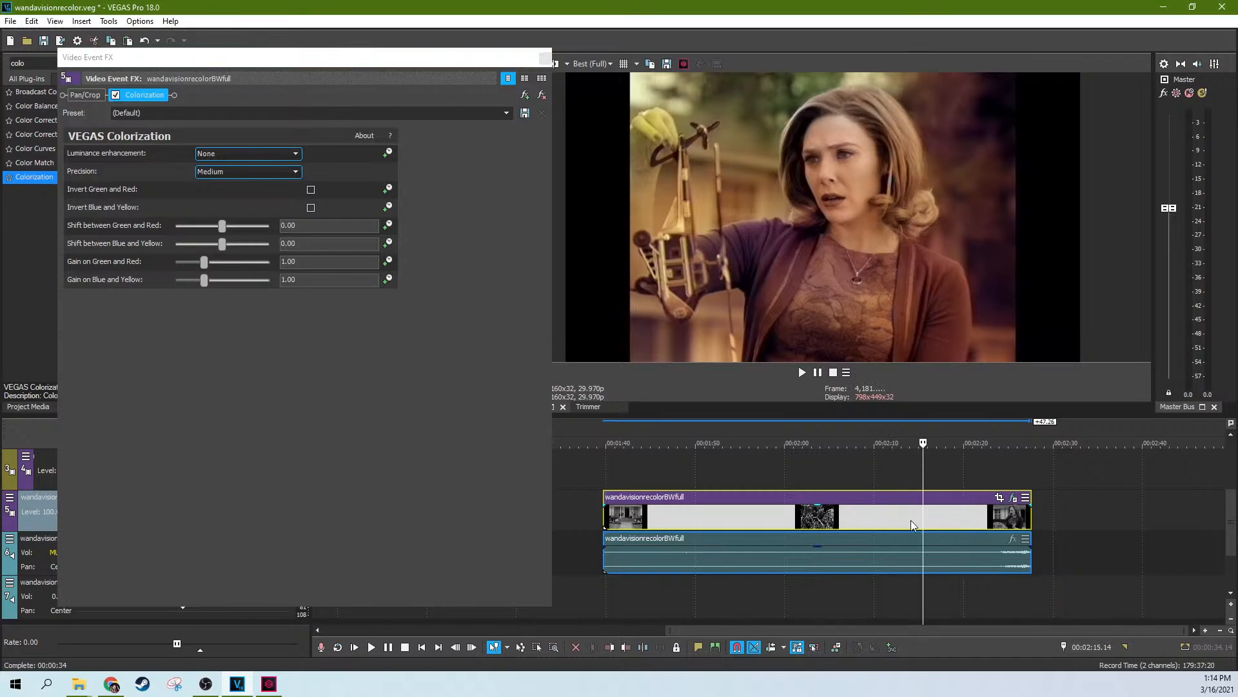
left_click(911, 520)
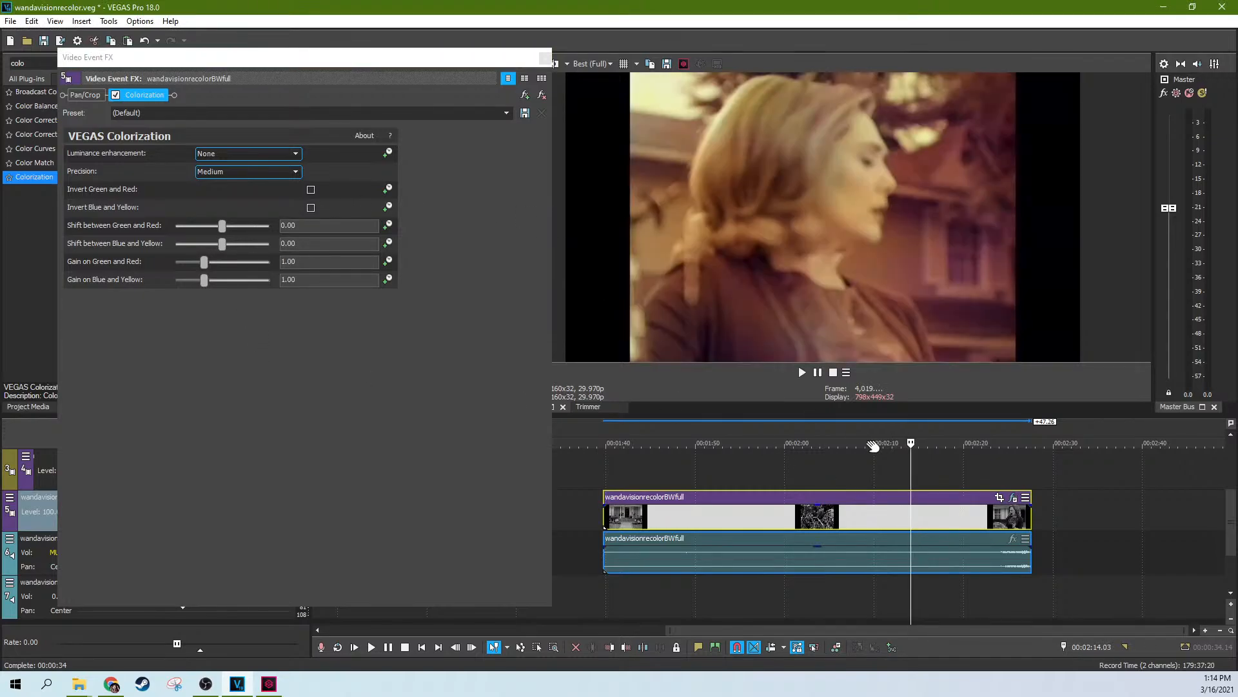
left_click(926, 511)
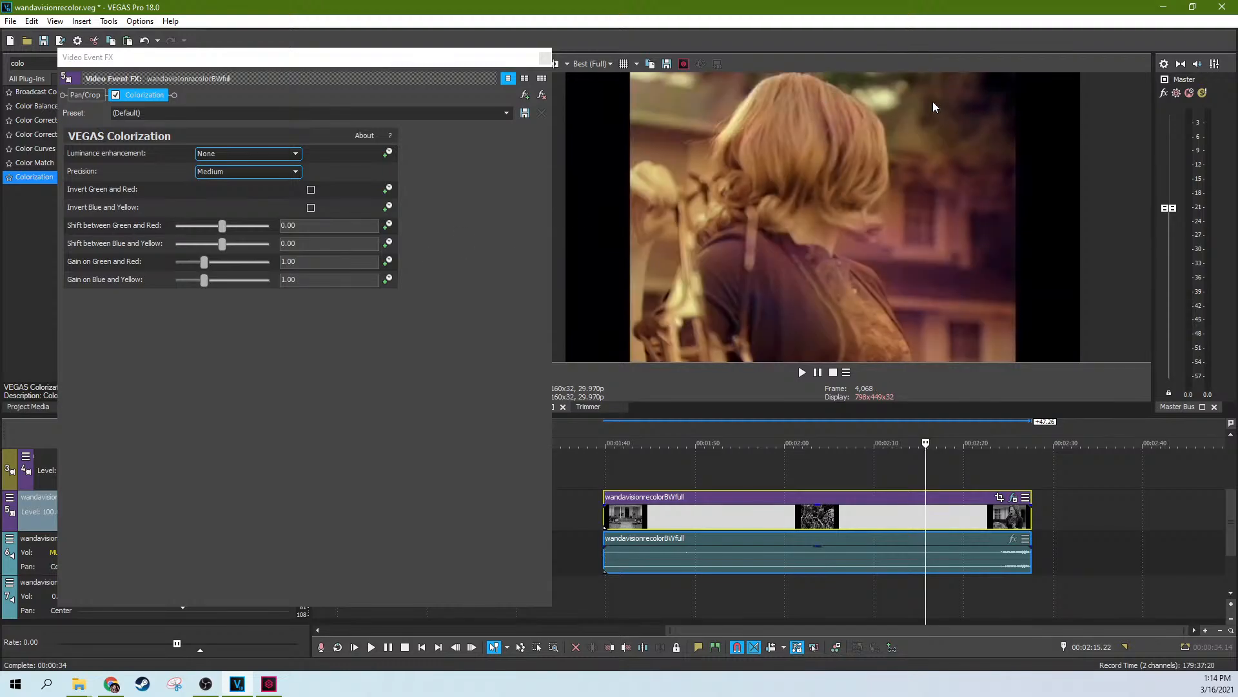
Check the medium-precision colorization in shots between 00:02:12.06 and 00:02:16.03, and set the Colorization precision to High
left_click(937, 519)
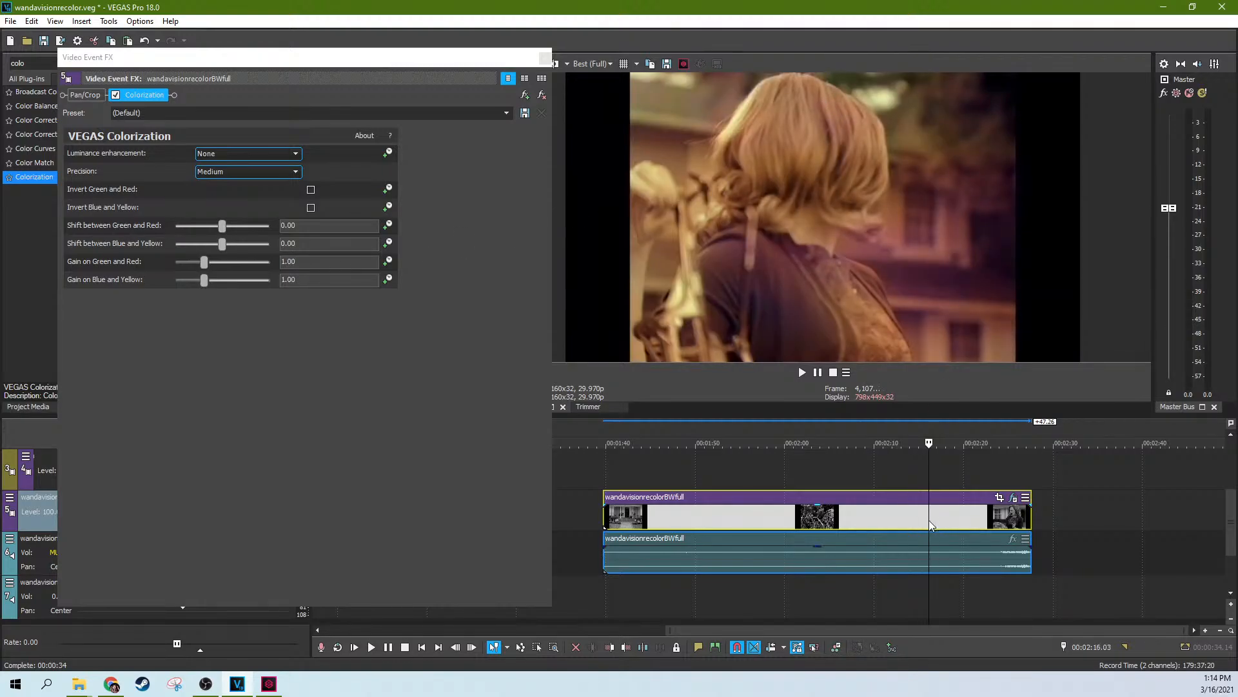
left_click(929, 520)
left_click(916, 520)
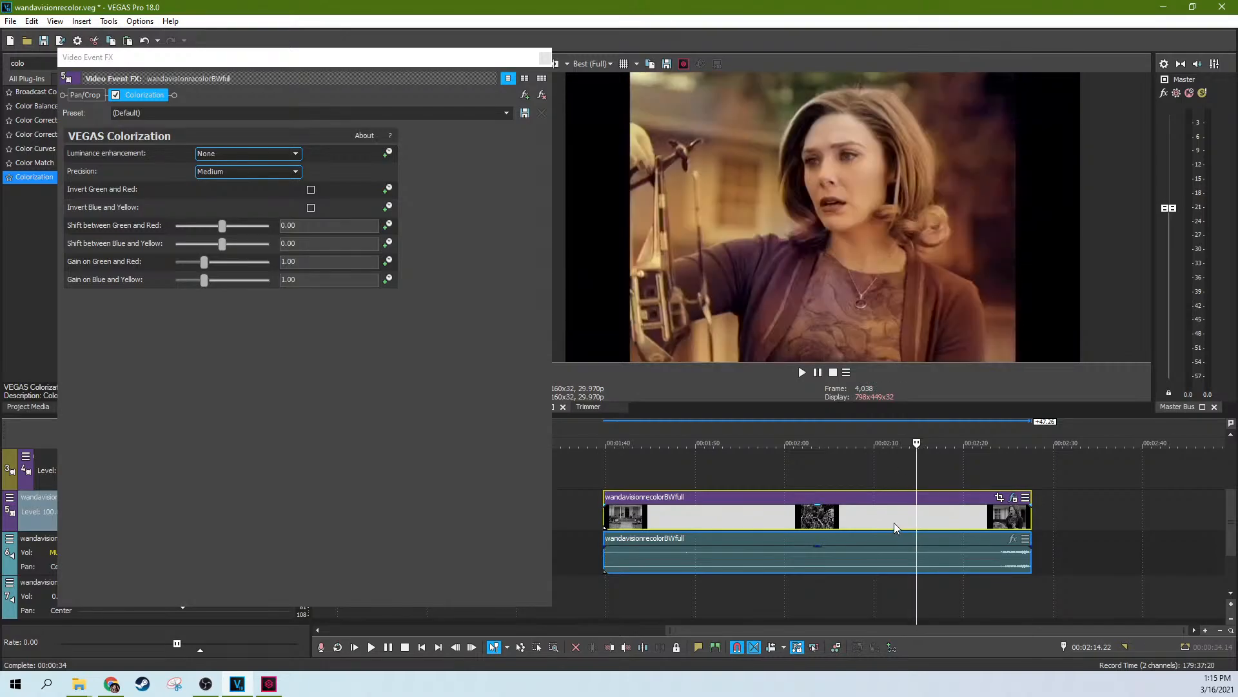
left_click(894, 524)
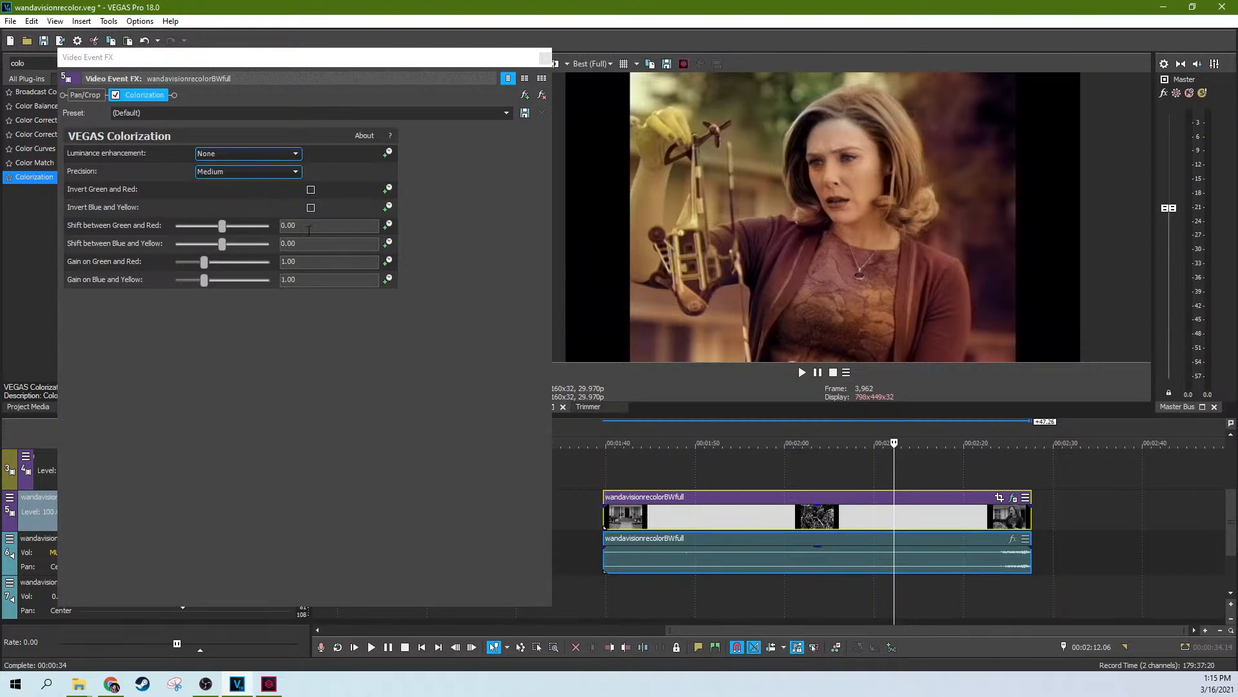
left_click(290, 171)
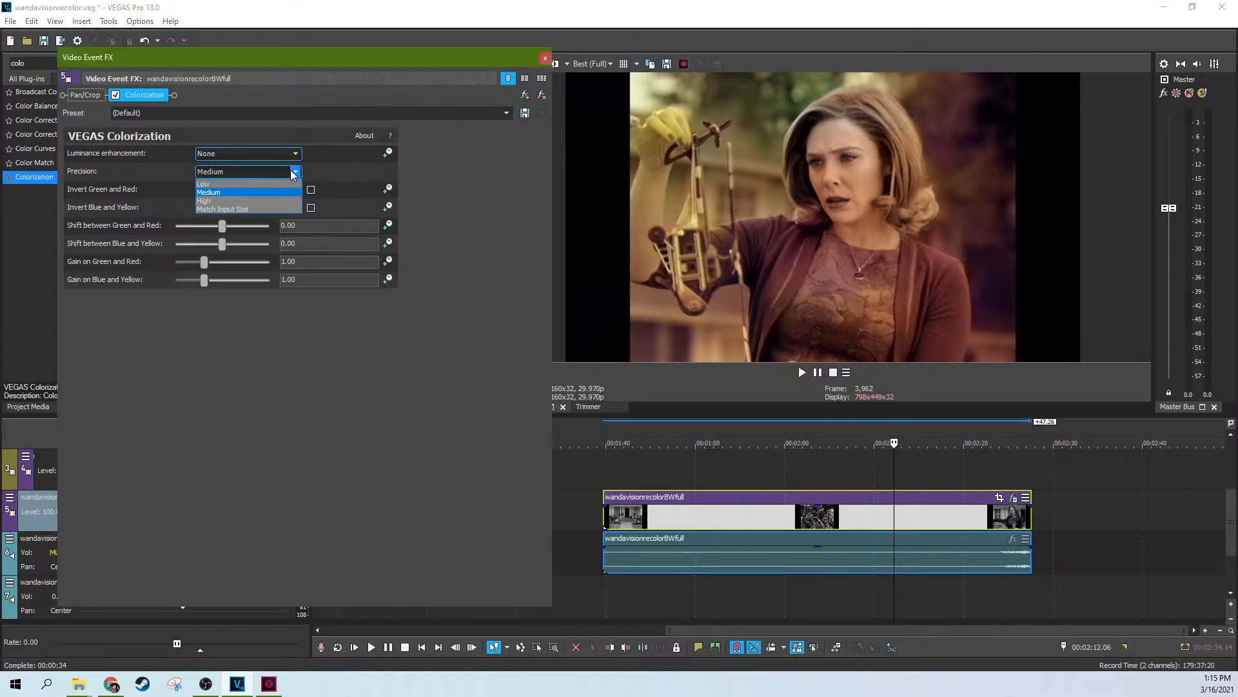
left_click(257, 200)
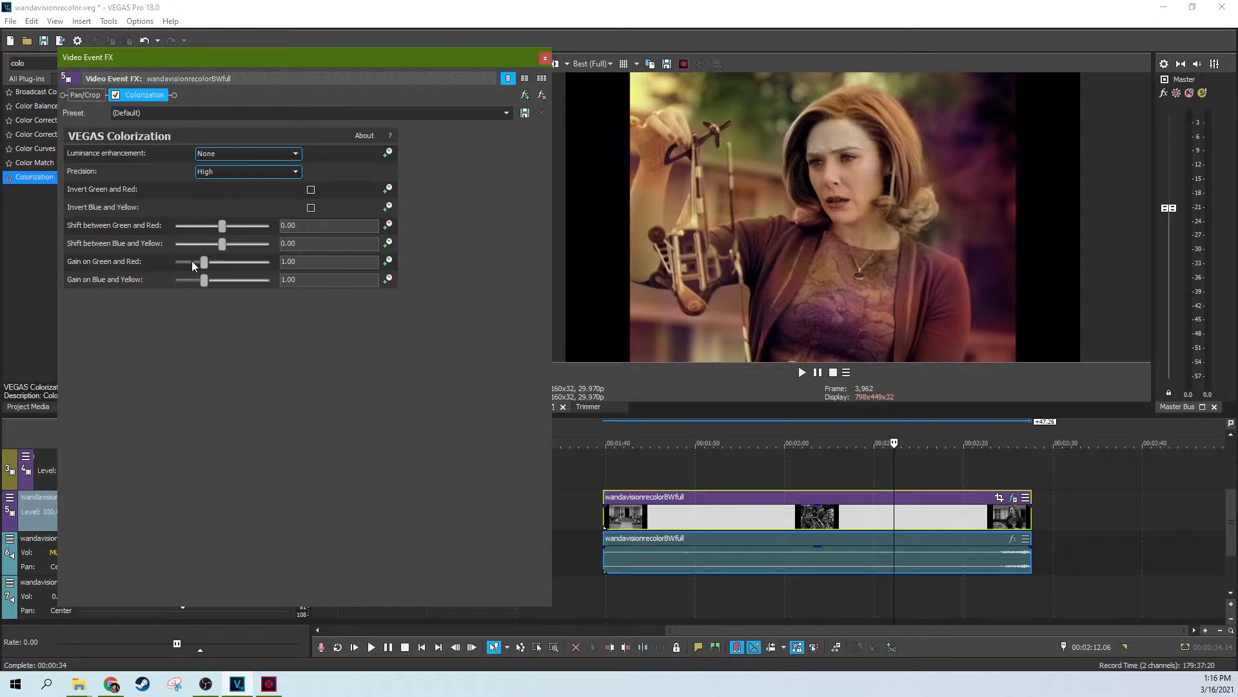
Try a Gain on Green and Red of 1.80 in the Colorization effect and reset it to 1.00
left_click_drag(204, 262, 227, 269)
left_click_drag(227, 268, 231, 267)
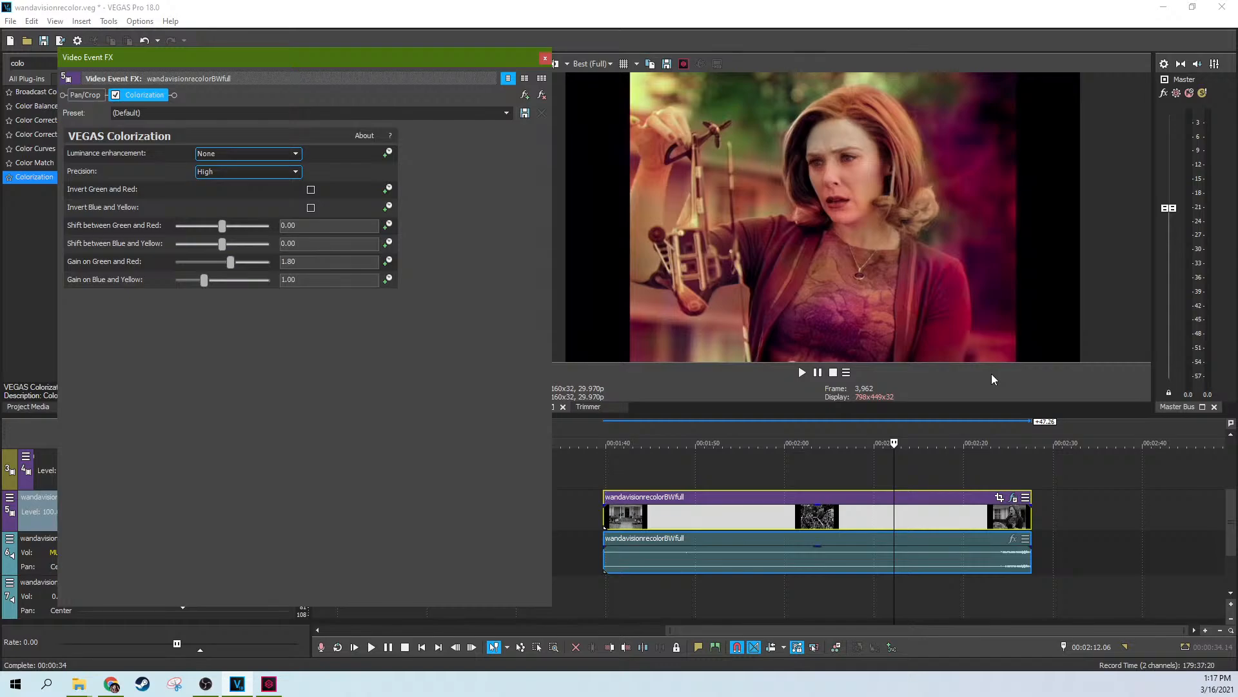
double_click(231, 261)
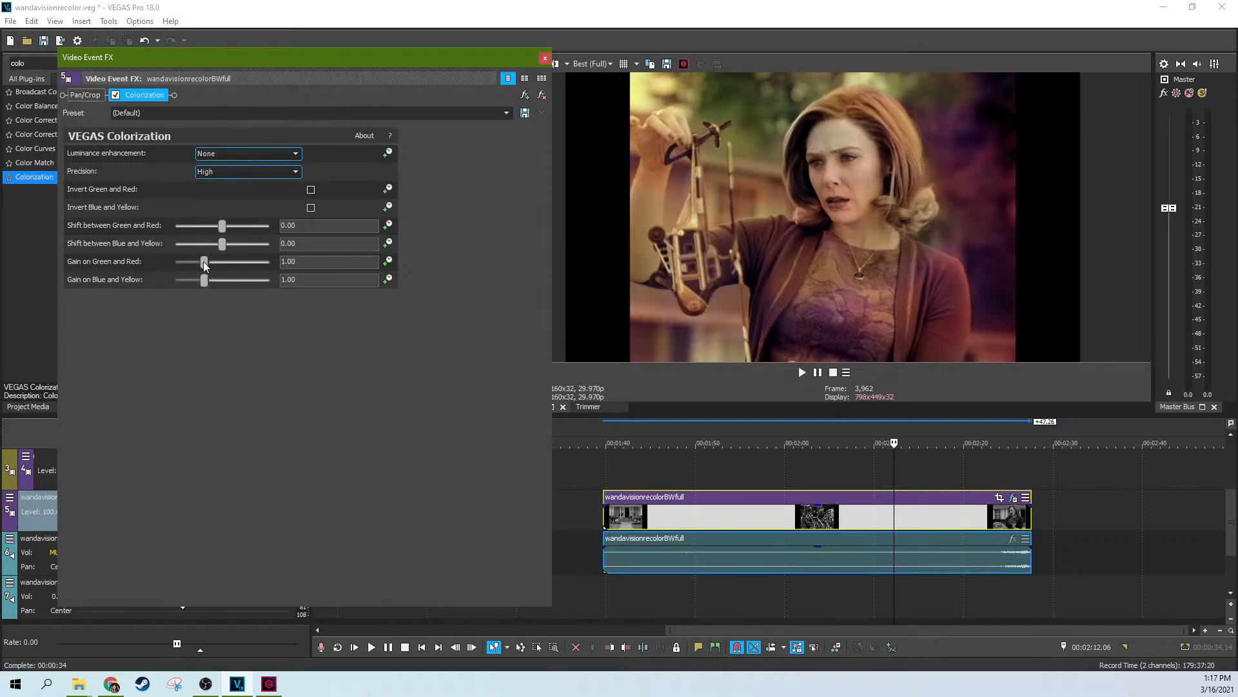
left_click_drag(204, 265, 209, 267)
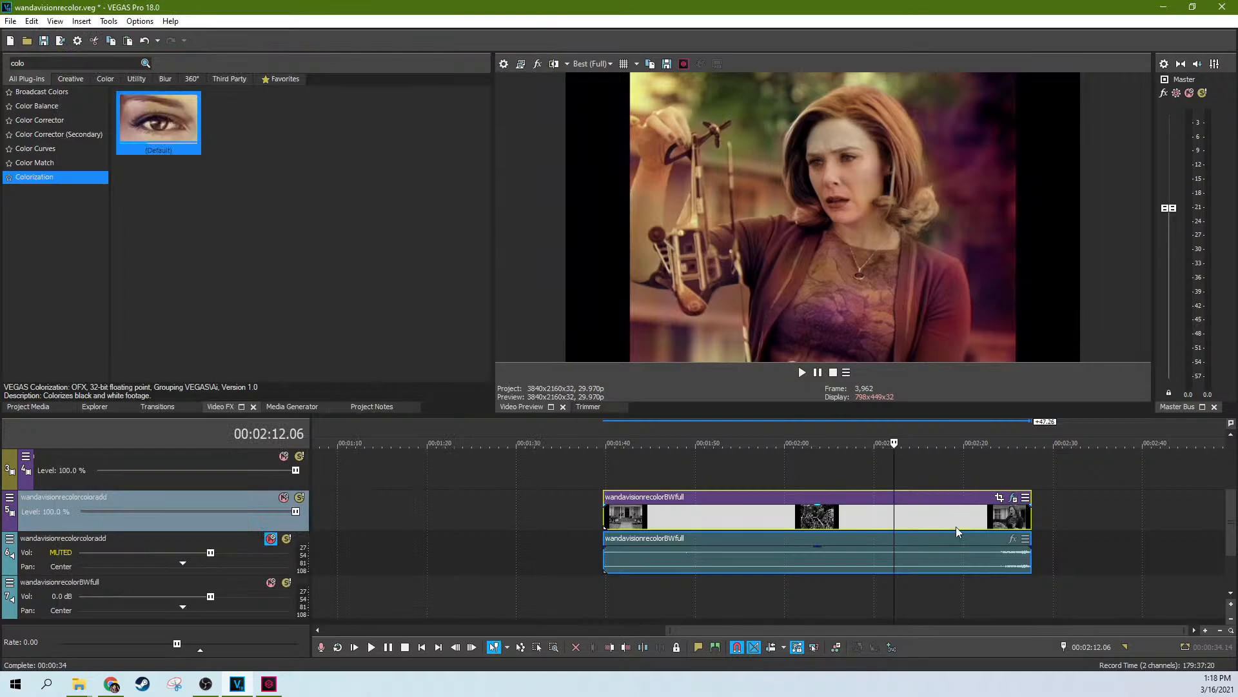
Examine the high-precision colorization in shots across the clip, including 00:02:22.24, 00:01:45.03, 00:02:00.21 and 00:01:58.05
left_click(988, 519)
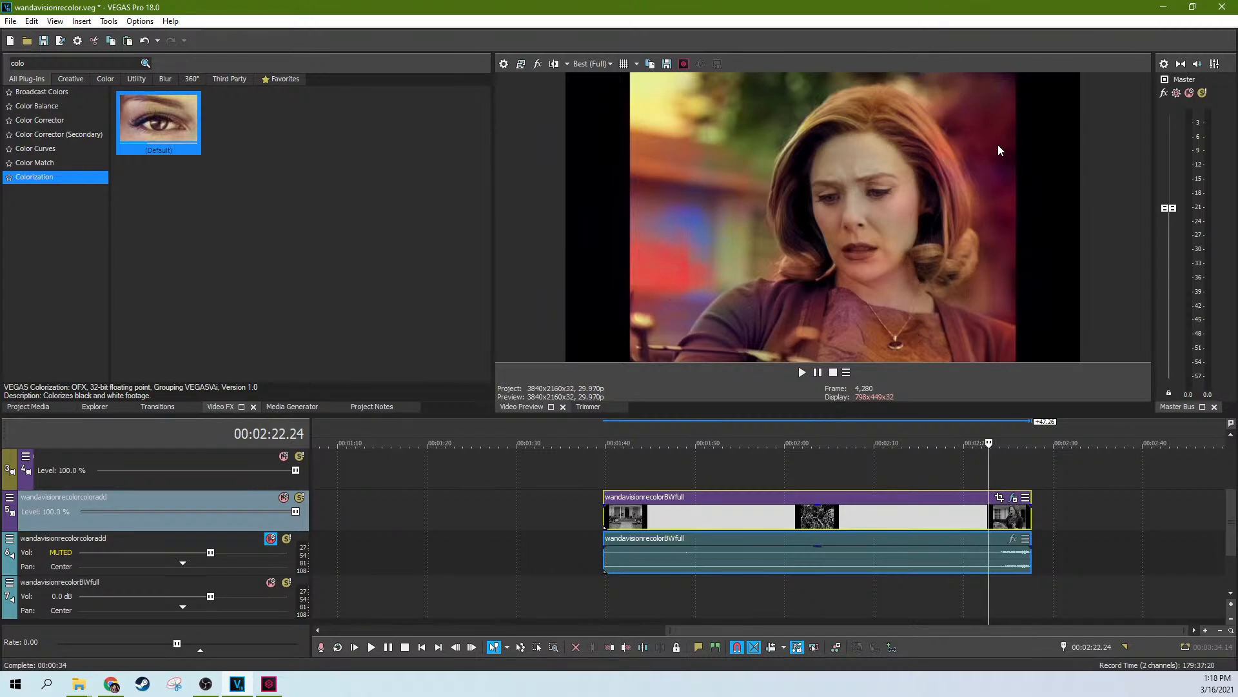
left_click(651, 517)
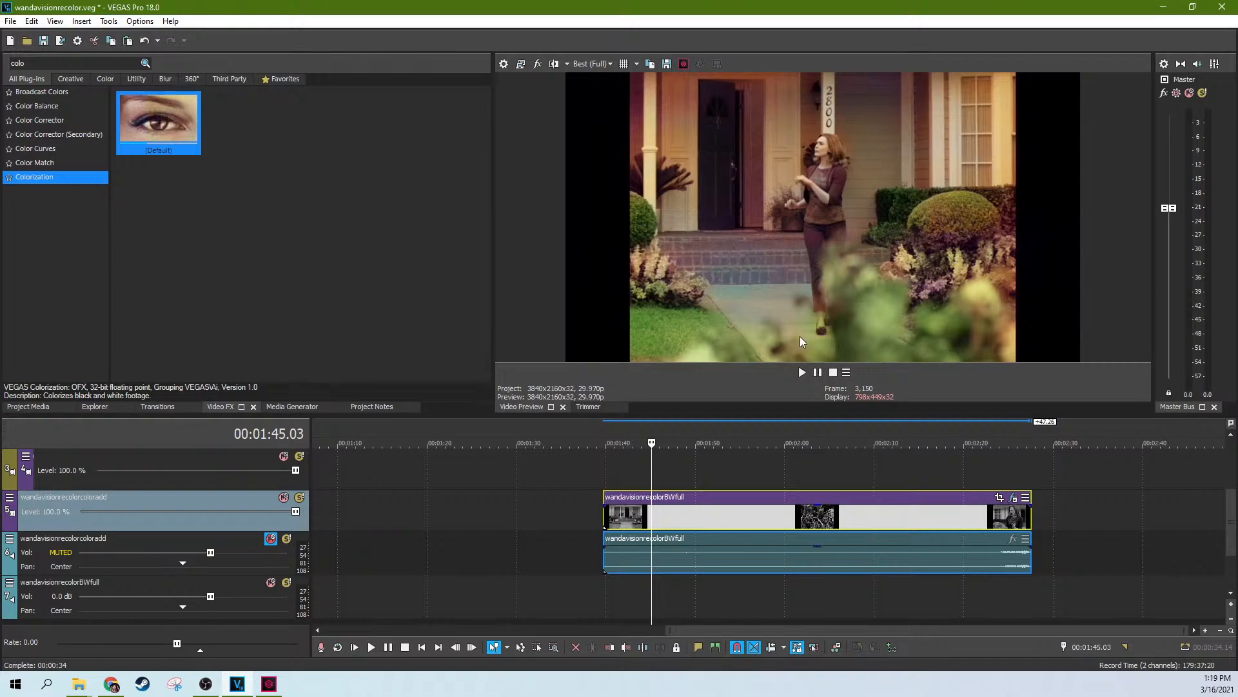
left_click(664, 517)
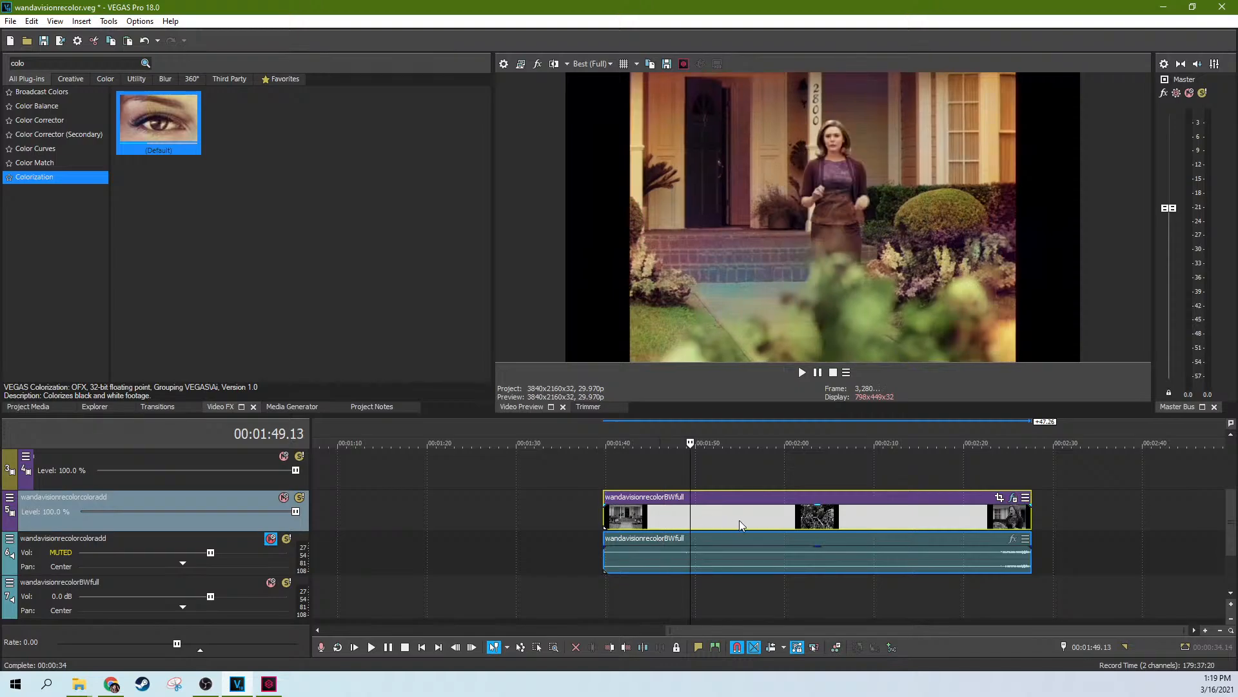
left_click(739, 520)
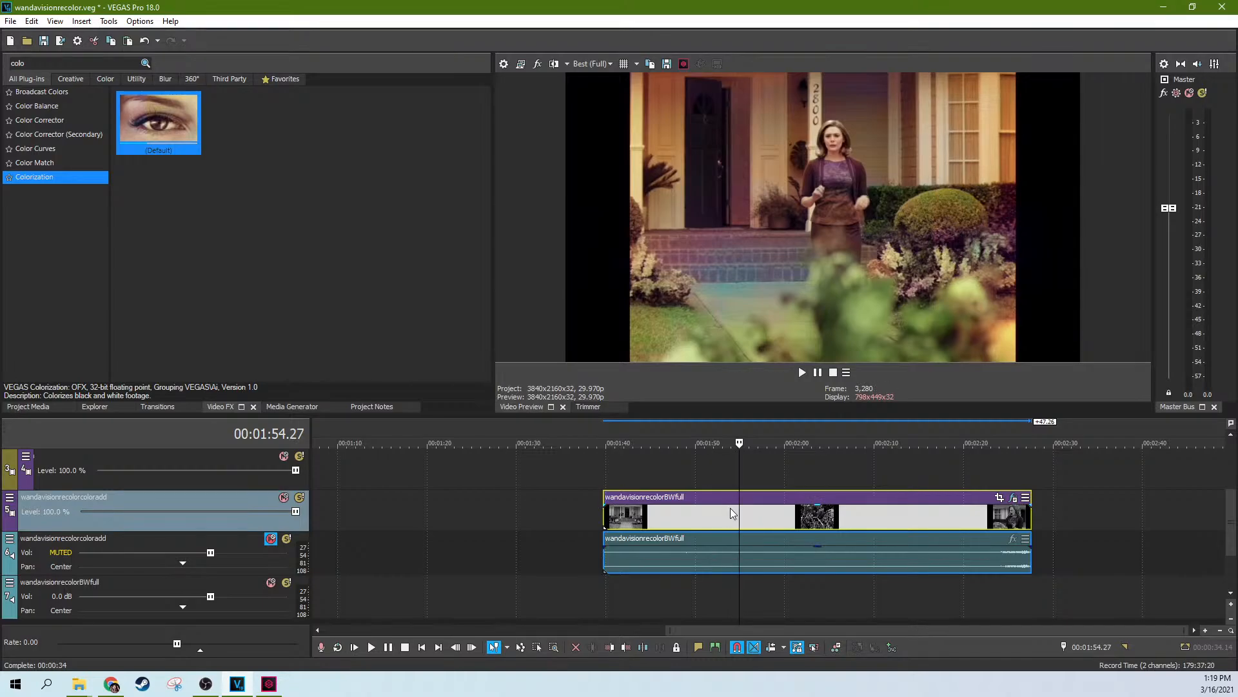
left_click(791, 520)
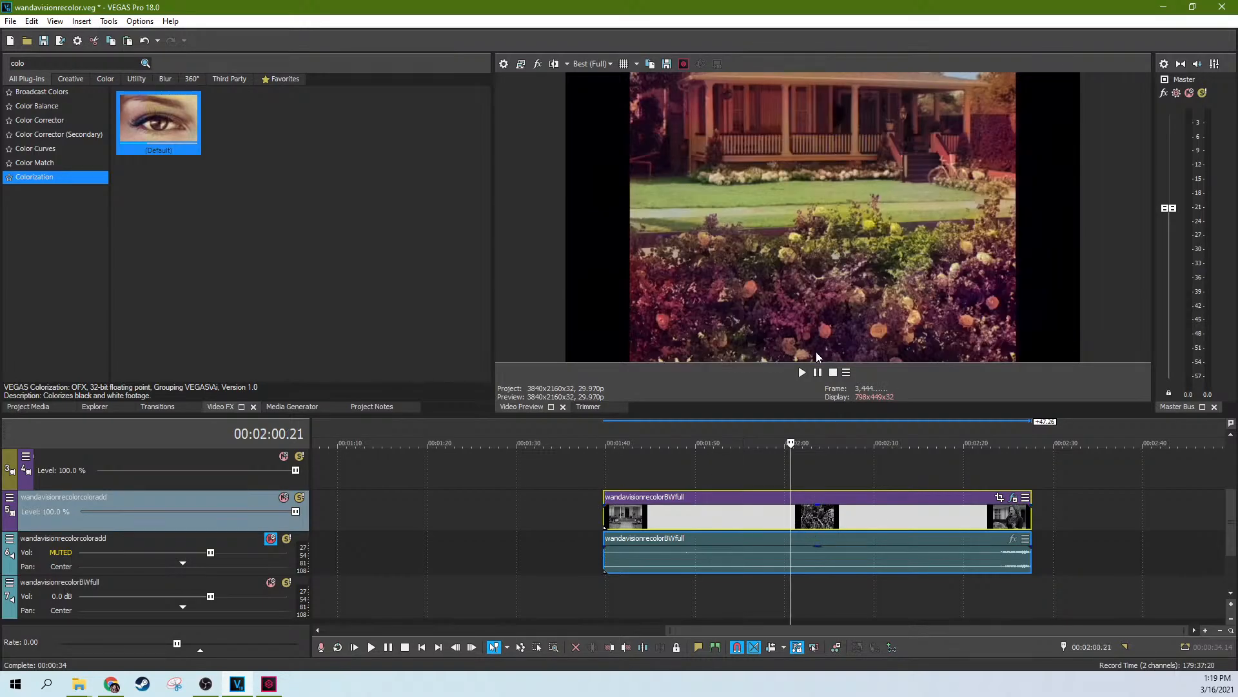
left_click(769, 513)
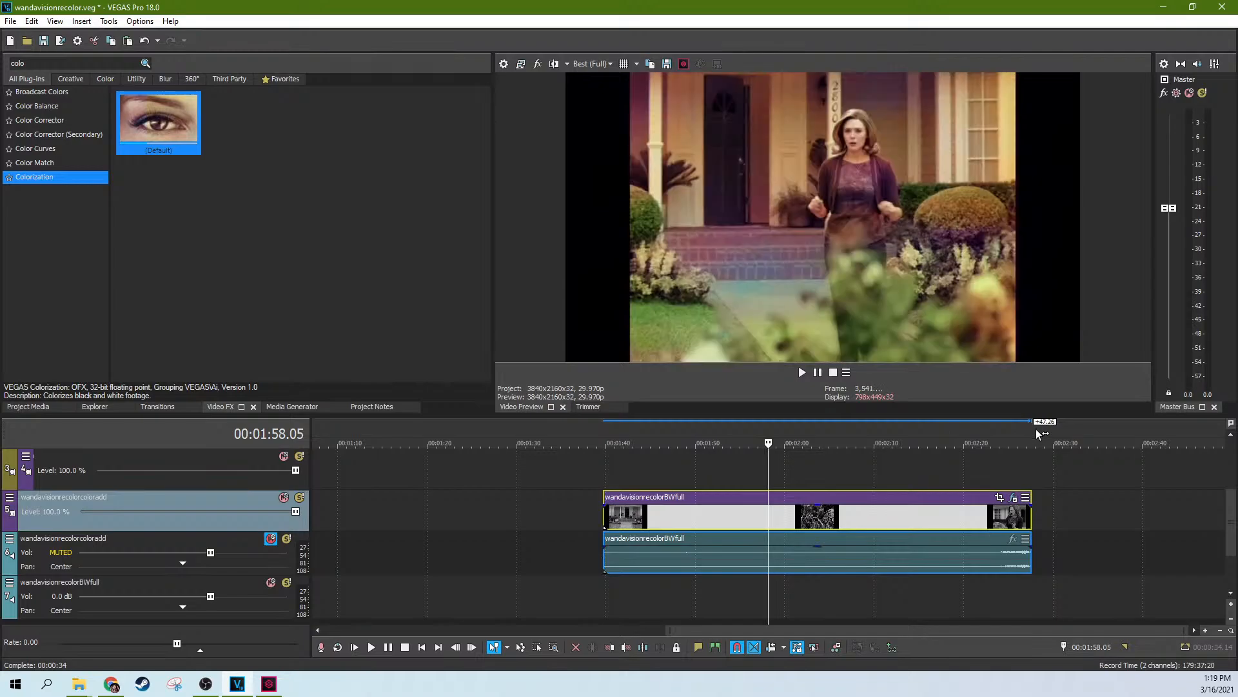
Save the project with the full wandavisionrecolorBWfull clip as the time selection, and open the render settings
left_click_drag(1032, 432, 604, 420)
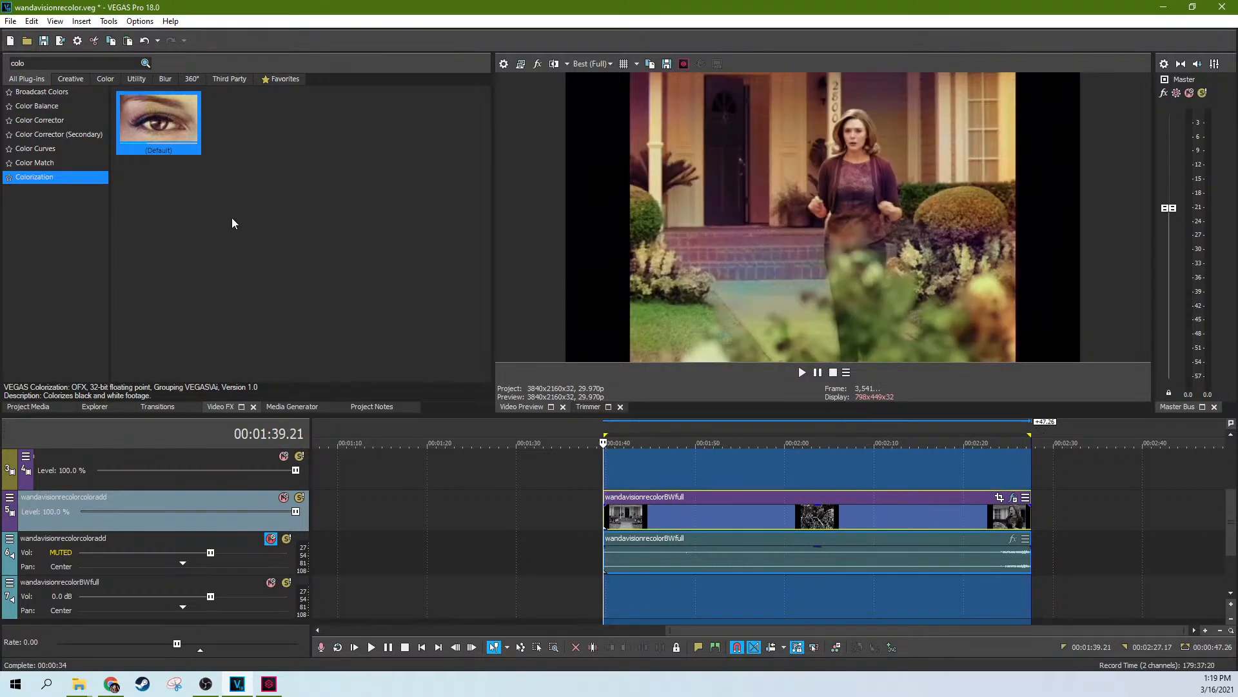
key("ctrl+s")
left_click(10, 20)
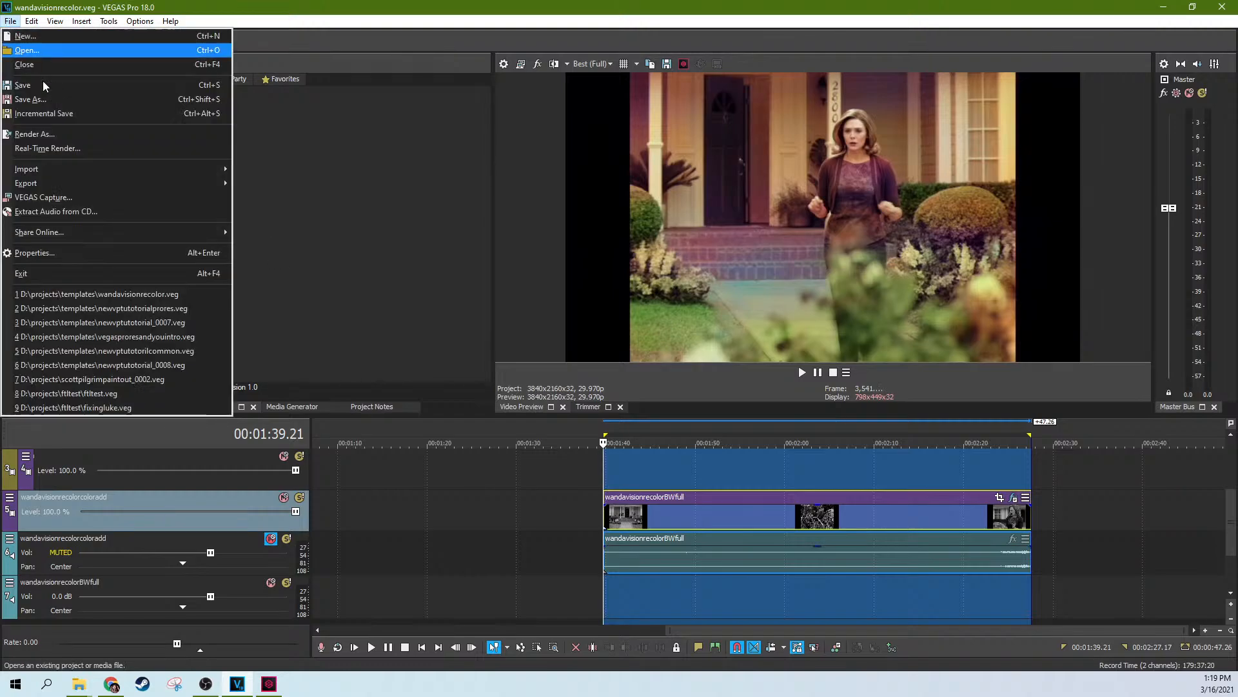
left_click(61, 129)
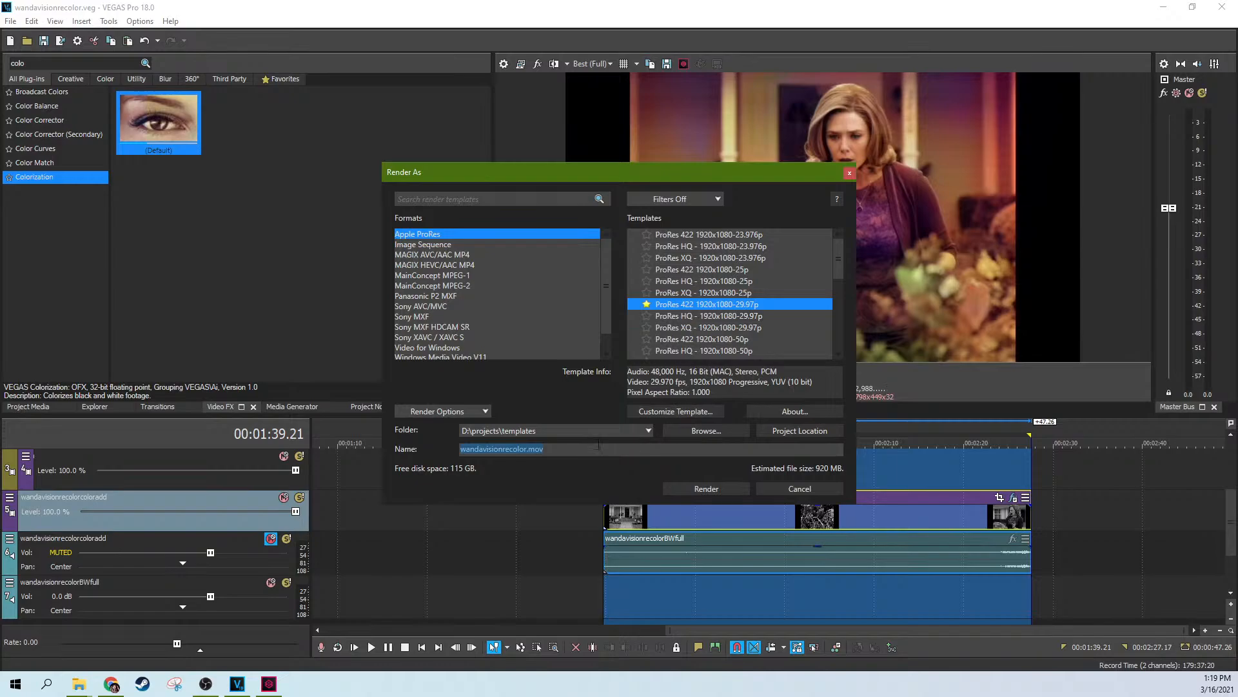
Render the selection as Apple ProRes 422 1920x1080-29.97p under the name wandavisionrecolorhighoverlaymov in D:\projects\templates
left_click(529, 449)
type(".high")
key("BackSpace")
key("BackSpace")
key("BackSpace")
key("BackSpace")
key("BackSpace")
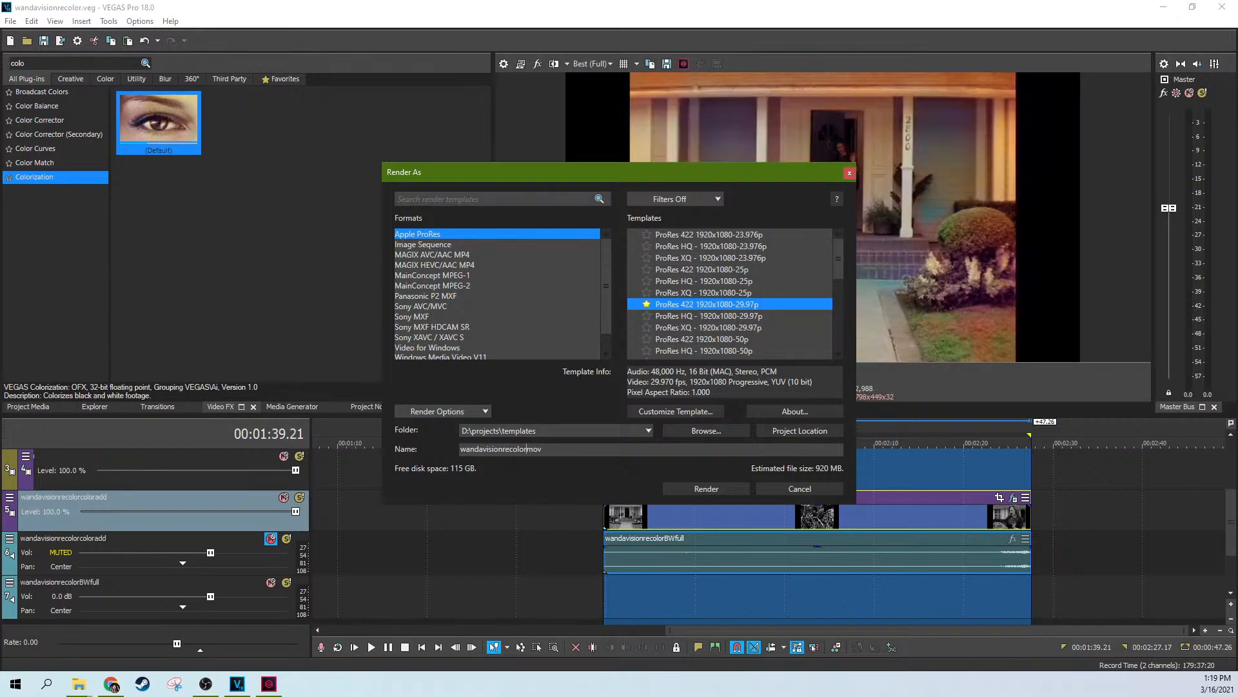
type("highoverlay")
left_click(704, 490)
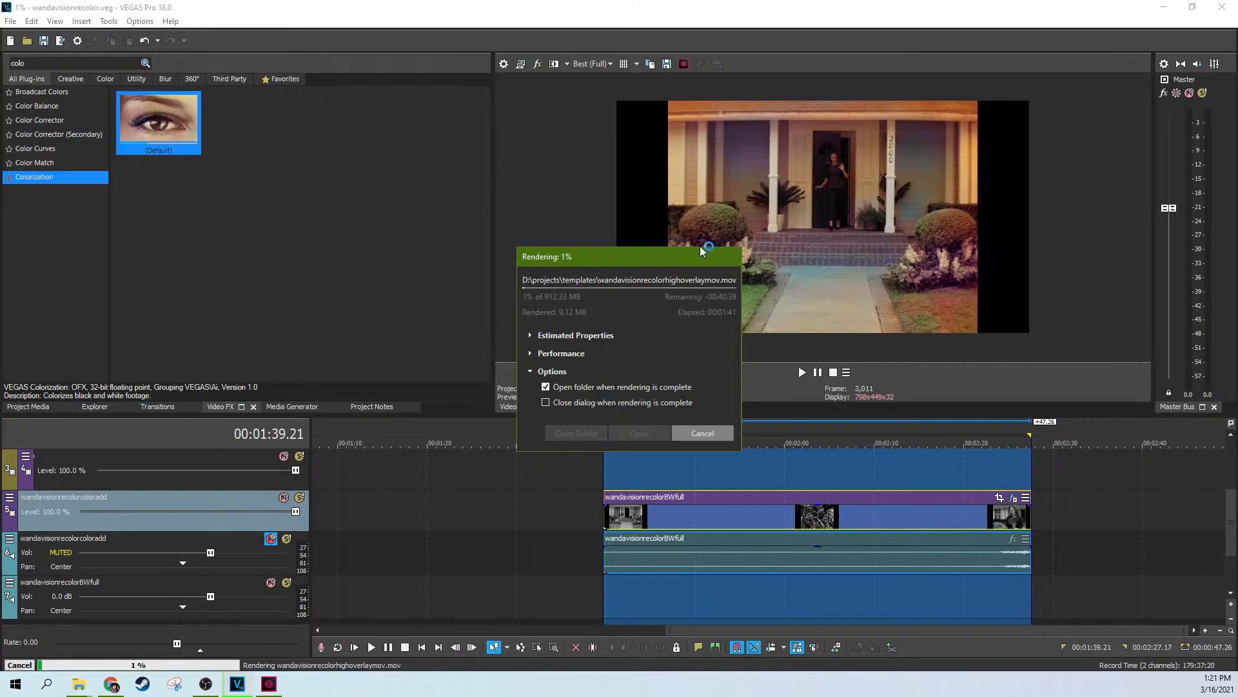
Check the processor and memory load of the running render in Task Manager, and return to the render progress
right_click(513, 685)
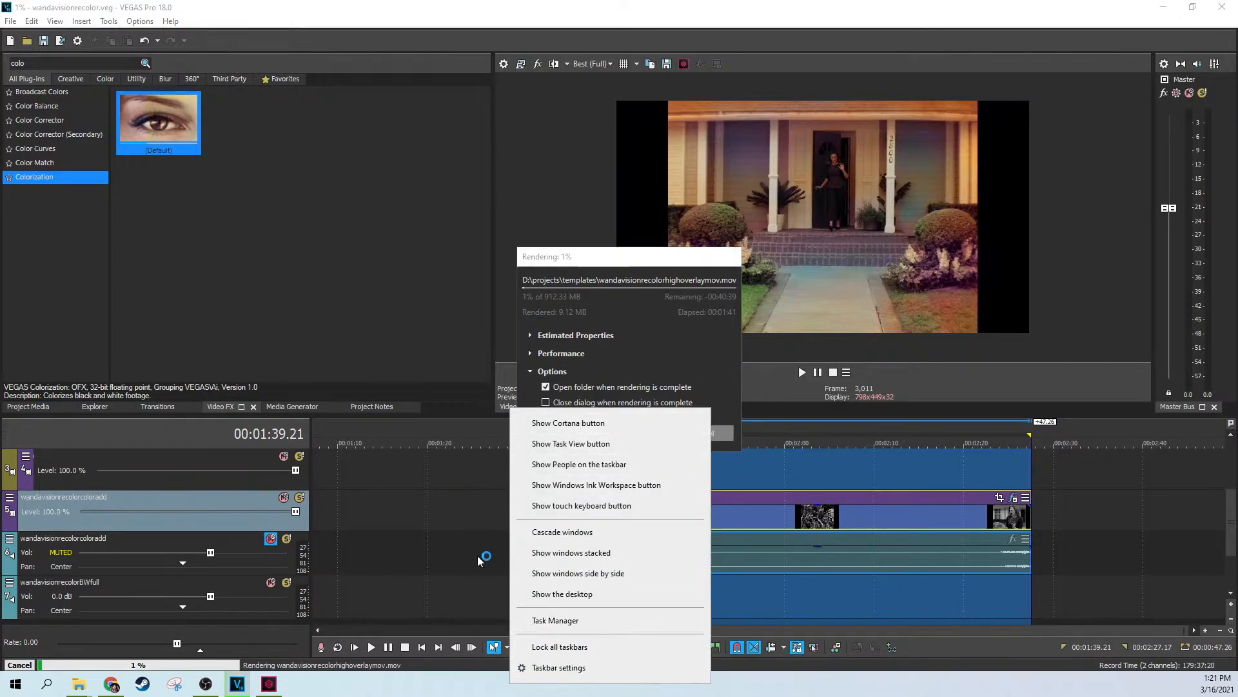
left_click(541, 621)
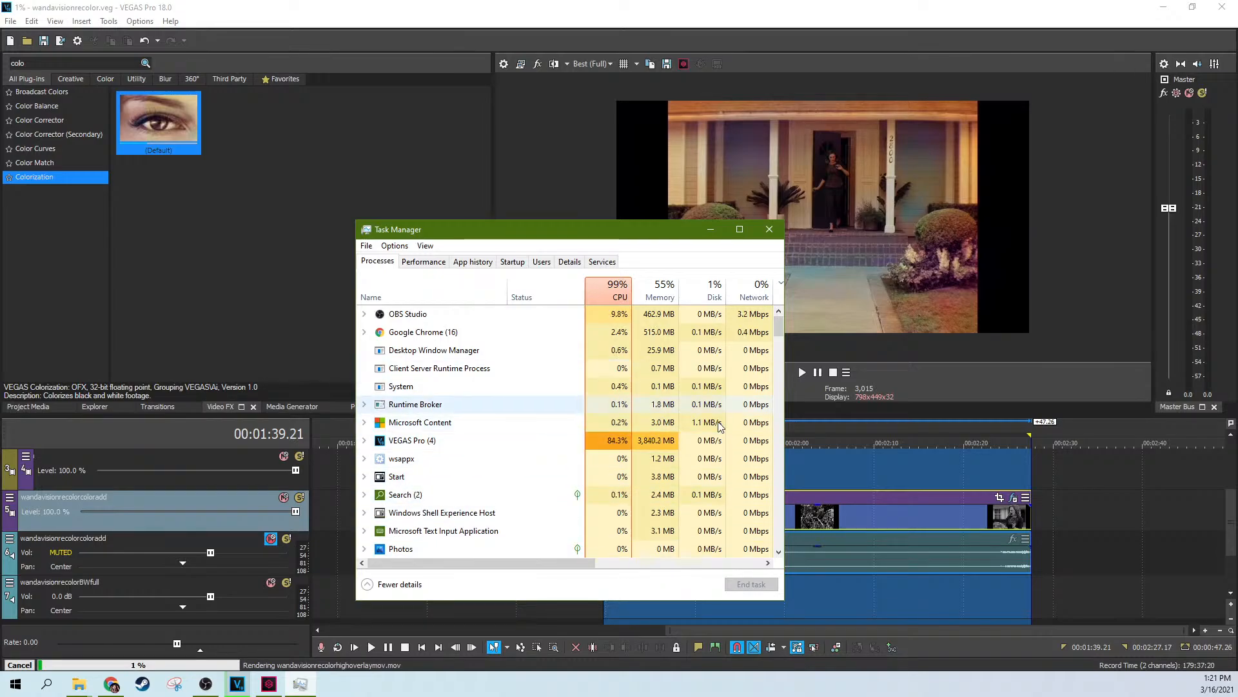
left_click(768, 234)
left_click(683, 259)
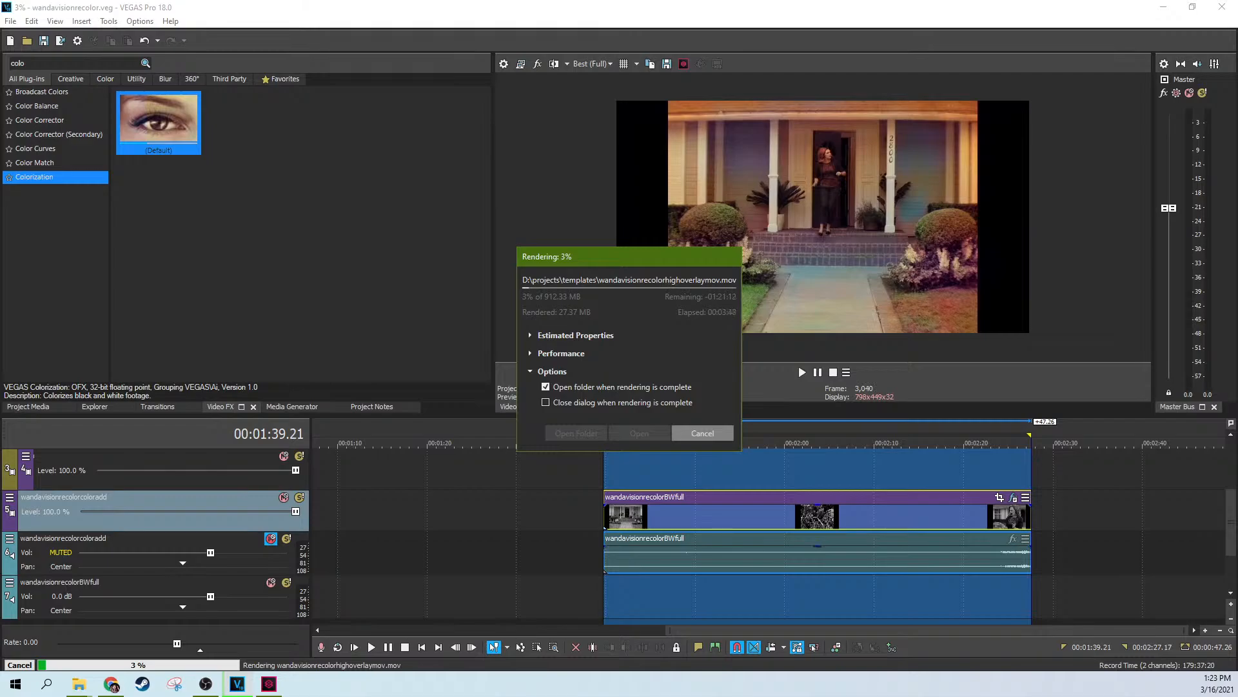
key("alt+Tab")
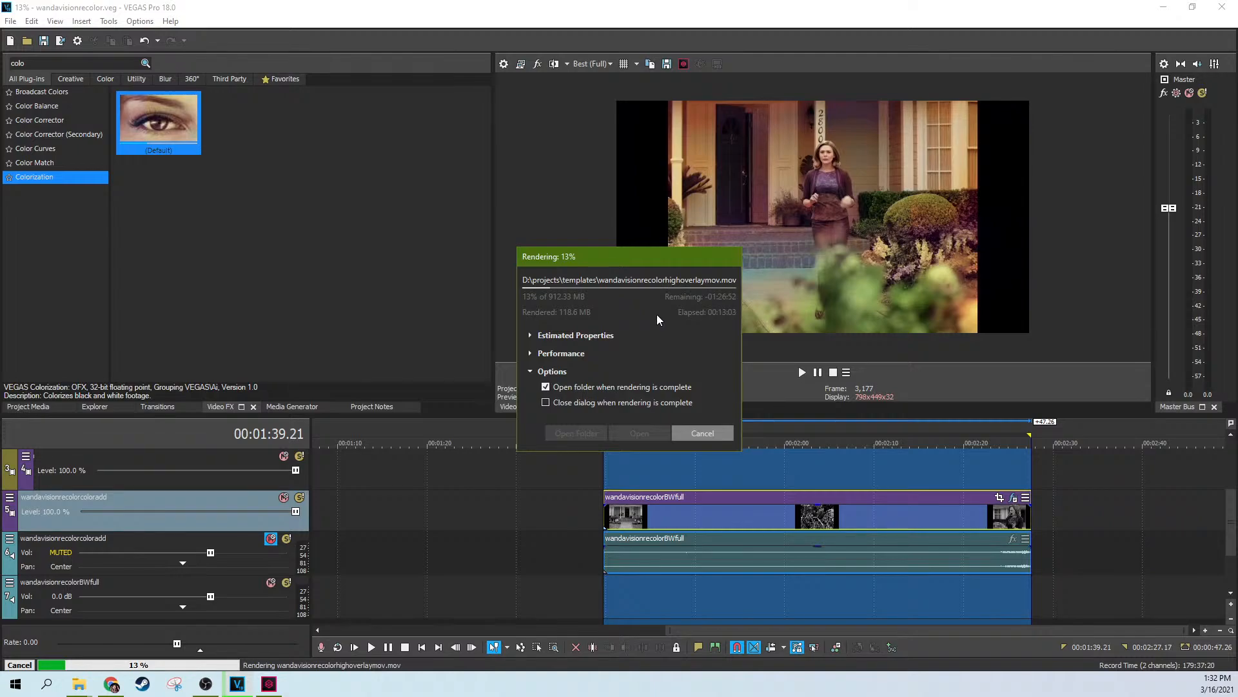
Switch to the image editor holding Image7.png, hide the Image 3 logo layer and compare the picture with and without Image 2
left_click(269, 683)
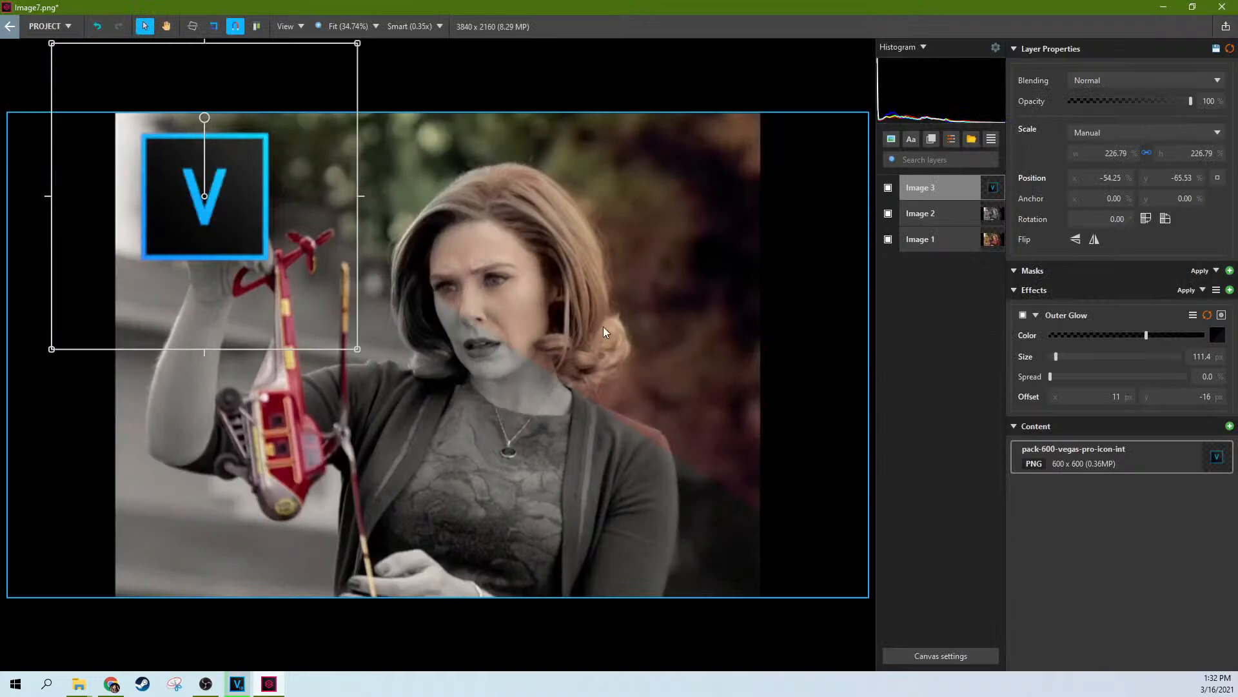
left_click(888, 187)
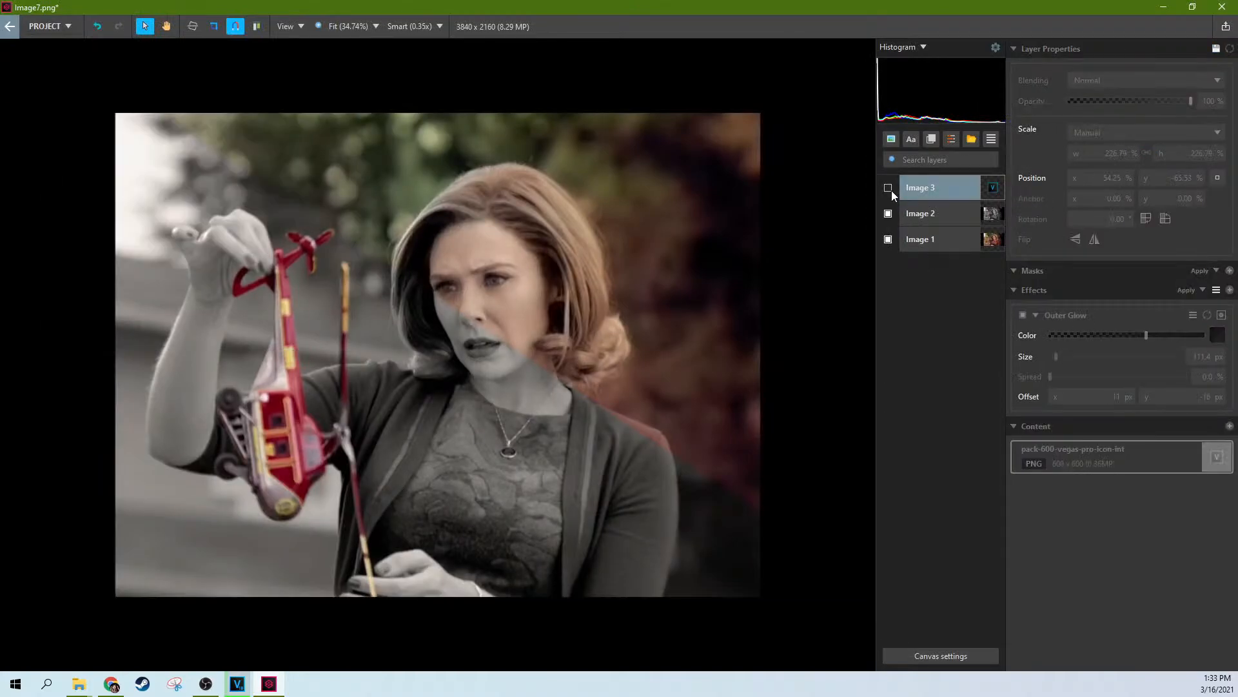
left_click(888, 213)
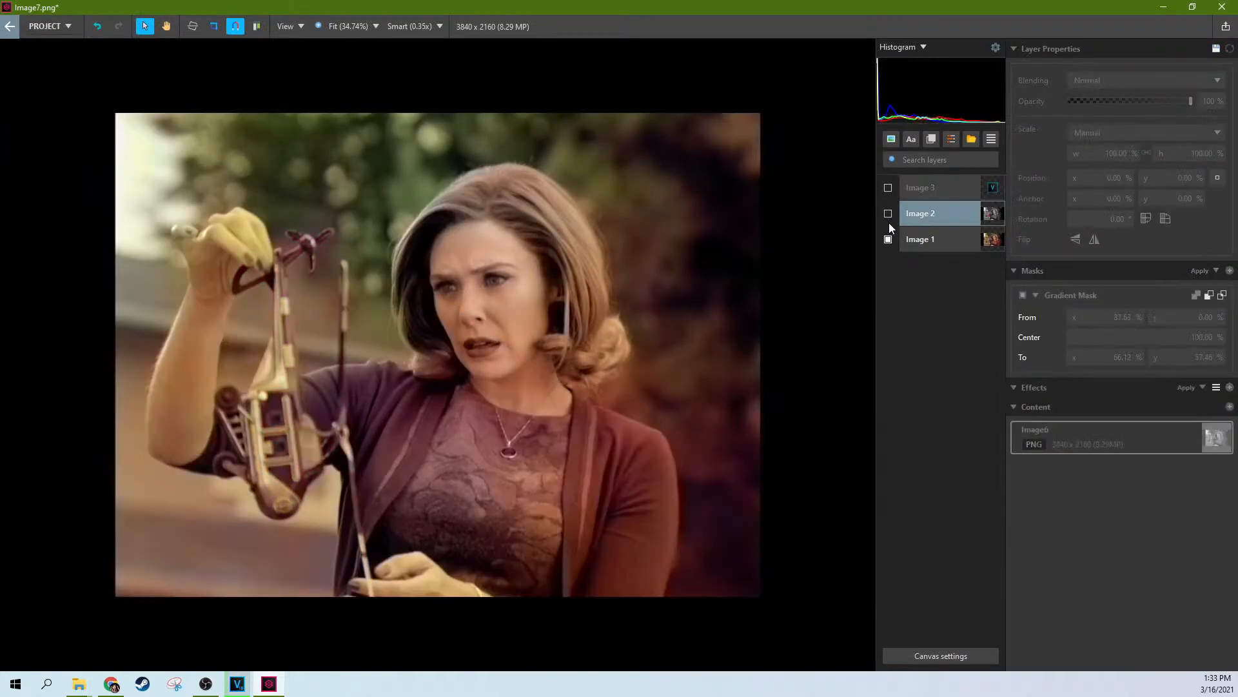
left_click(889, 235)
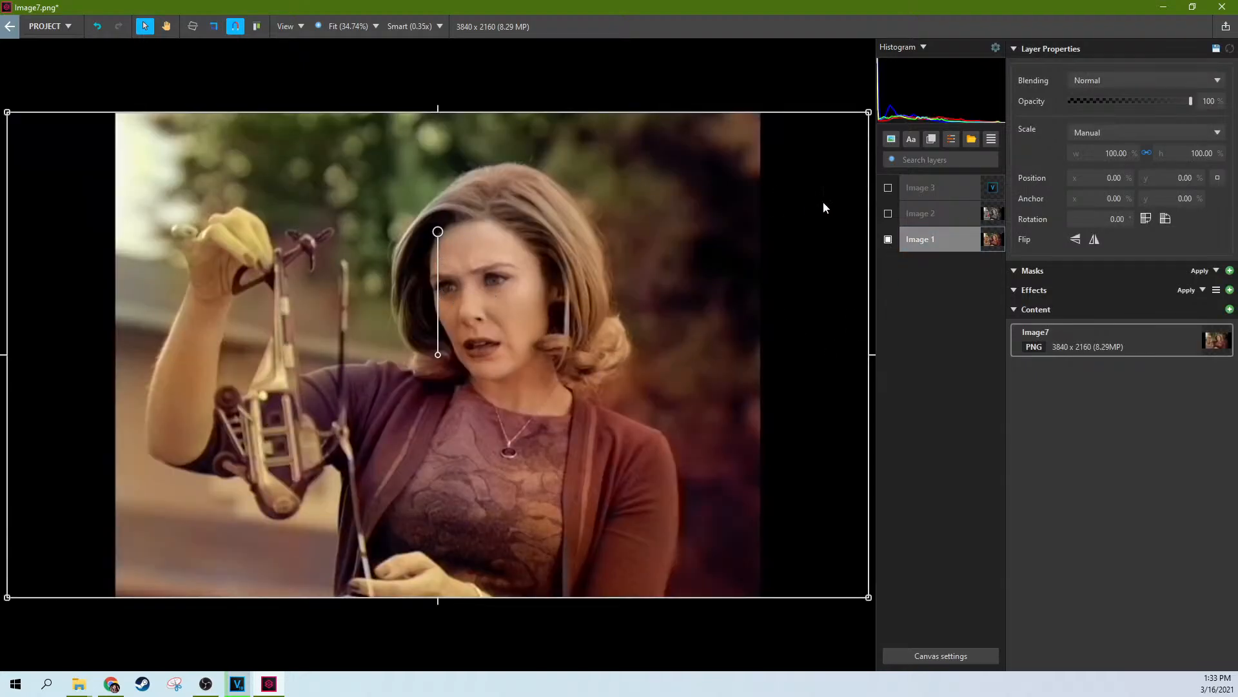
left_click(889, 213)
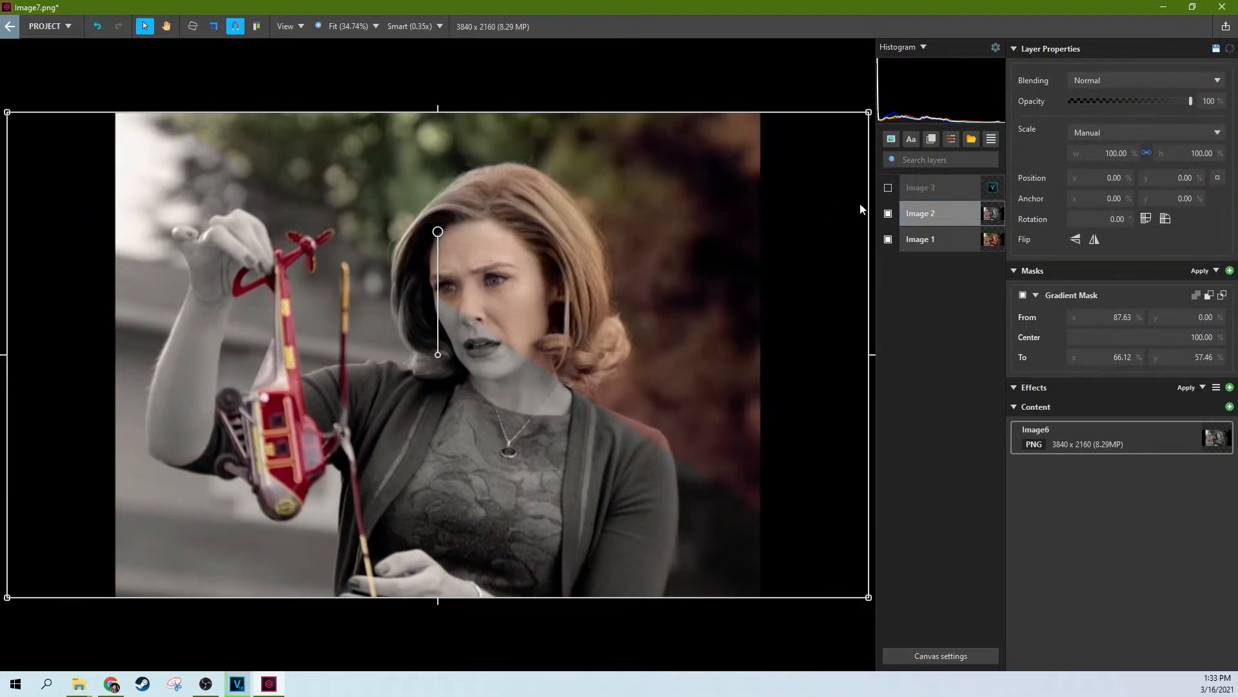
left_click(888, 213)
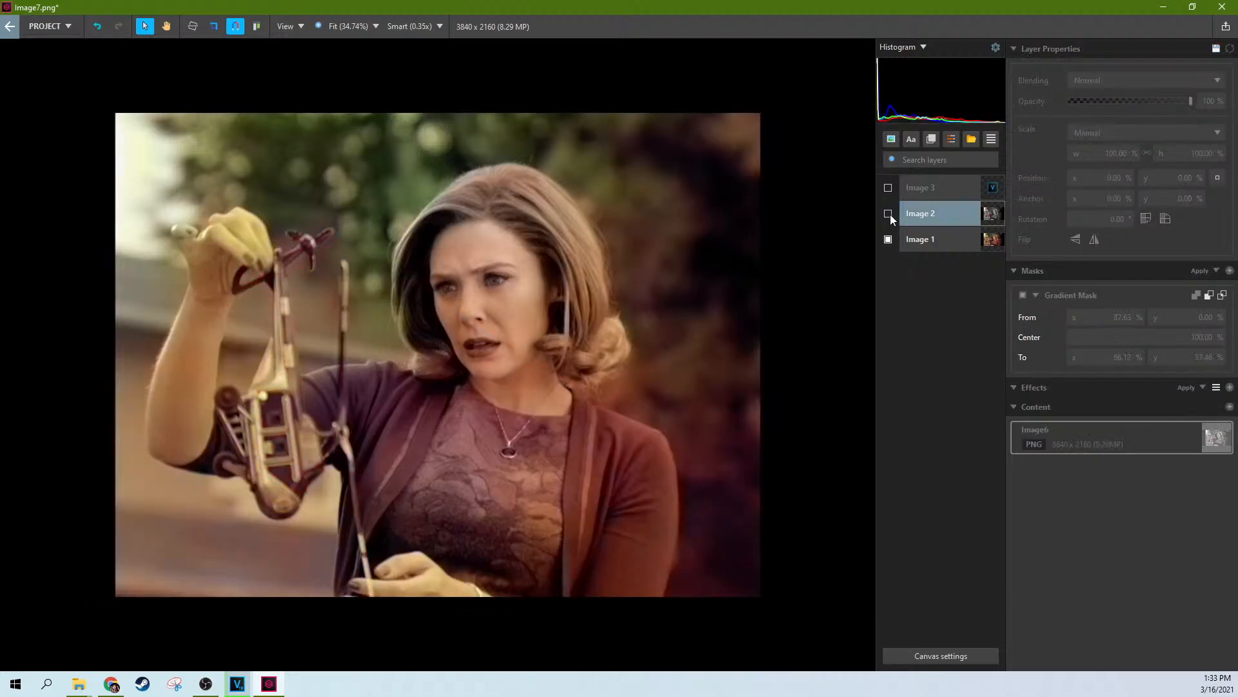
left_click(888, 214)
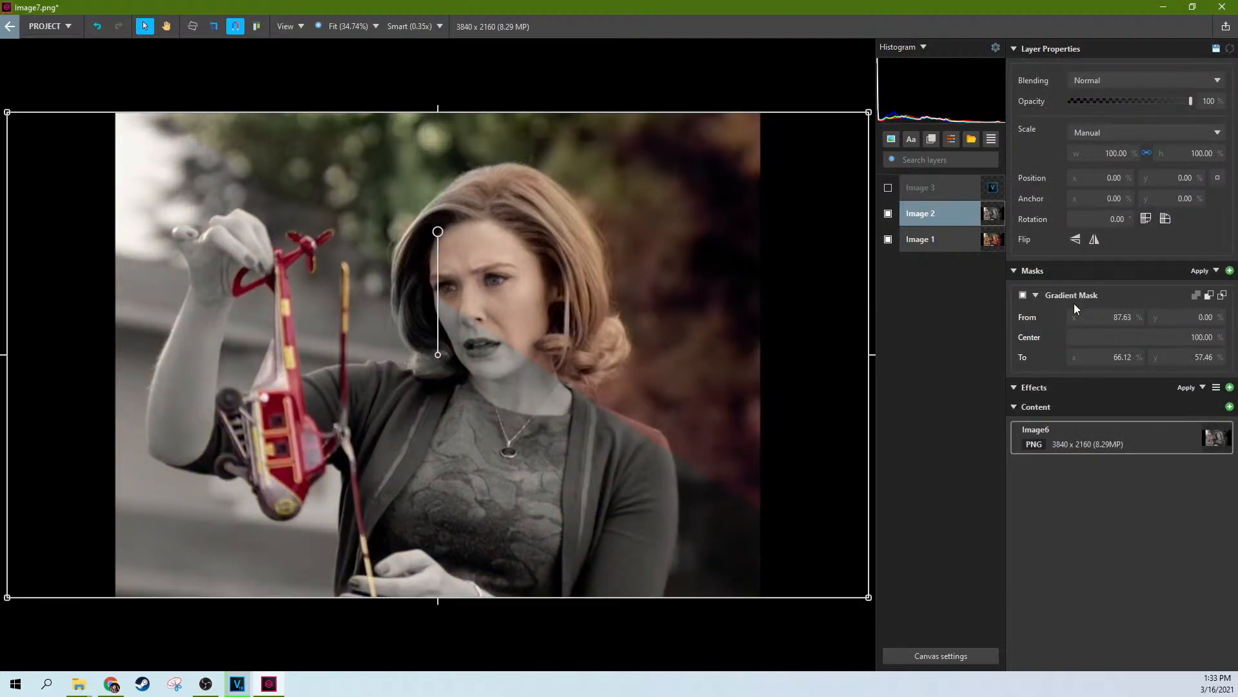
Move the end point of Image 2's gradient mask to about x 60.12 %, y 51.73 %
left_click(1026, 297)
left_click(1027, 296)
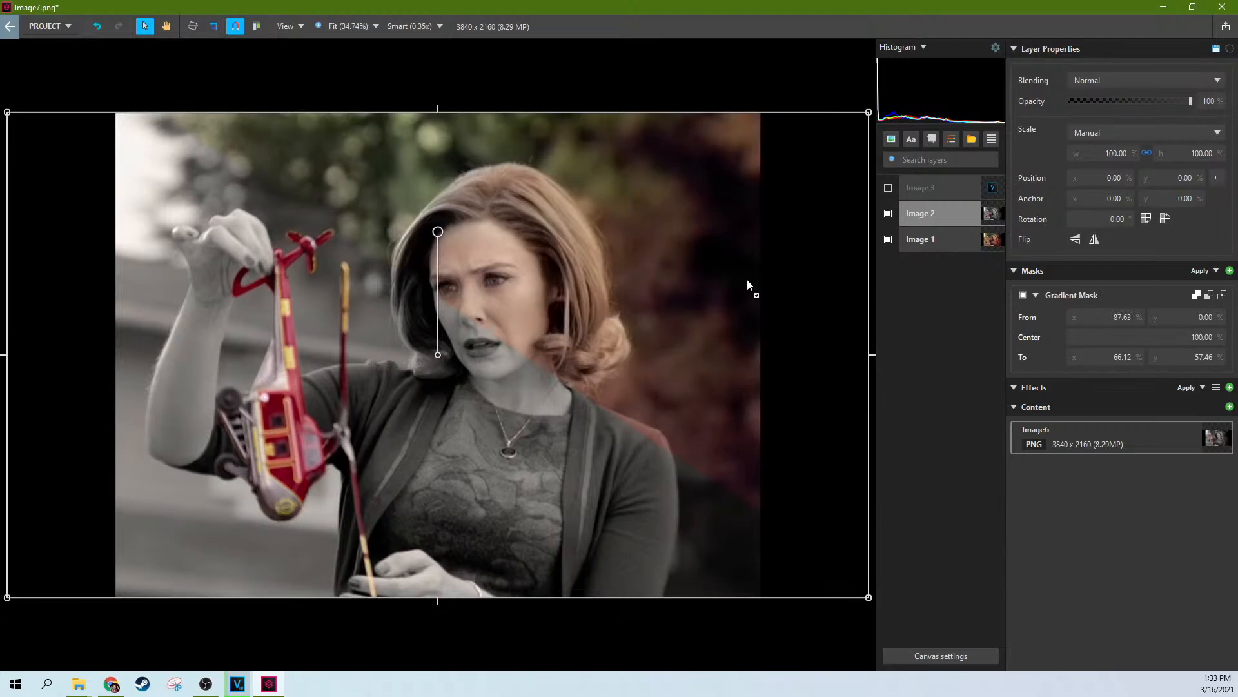
left_click(1095, 296)
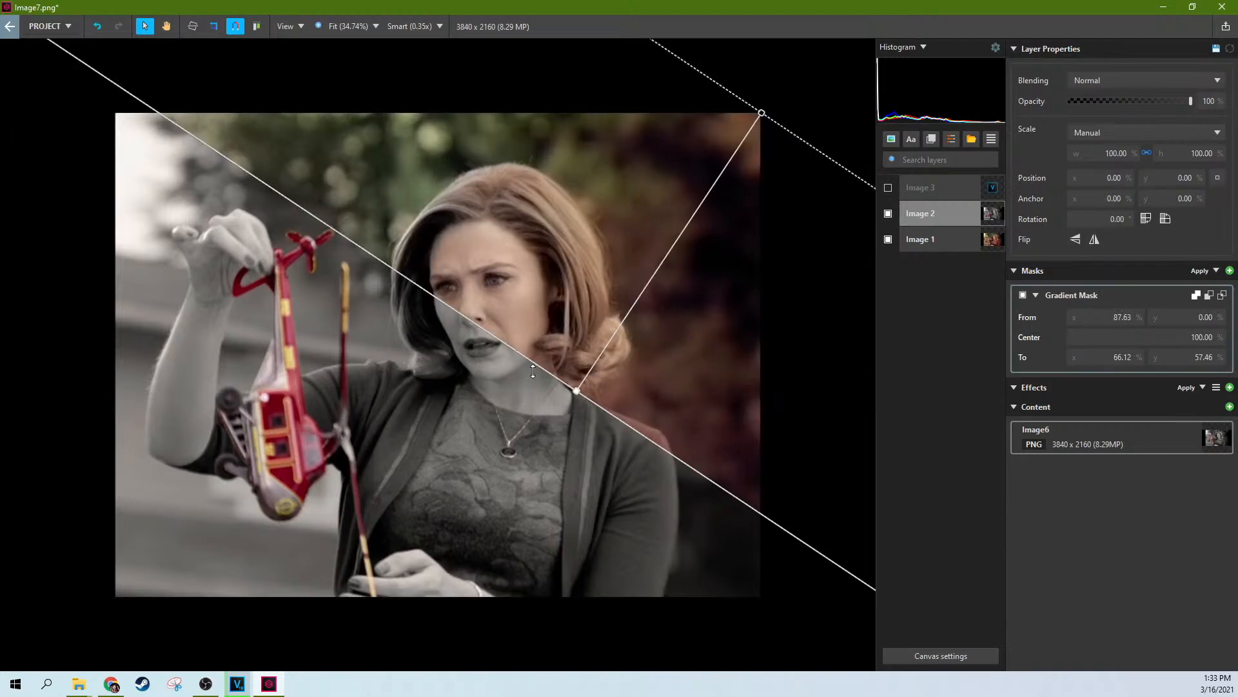
left_click_drag(576, 391, 520, 356)
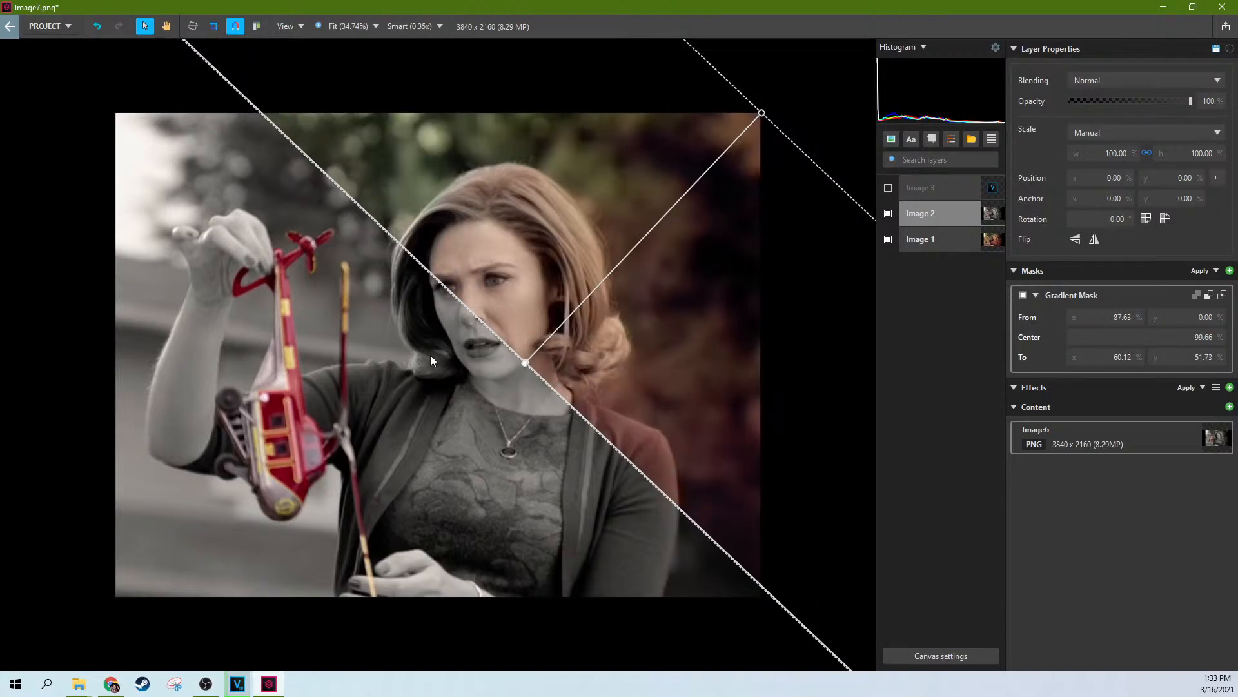
Show the Image 3 logo layer again and compare the logo with and without its Outer Glow effect
left_click(890, 190)
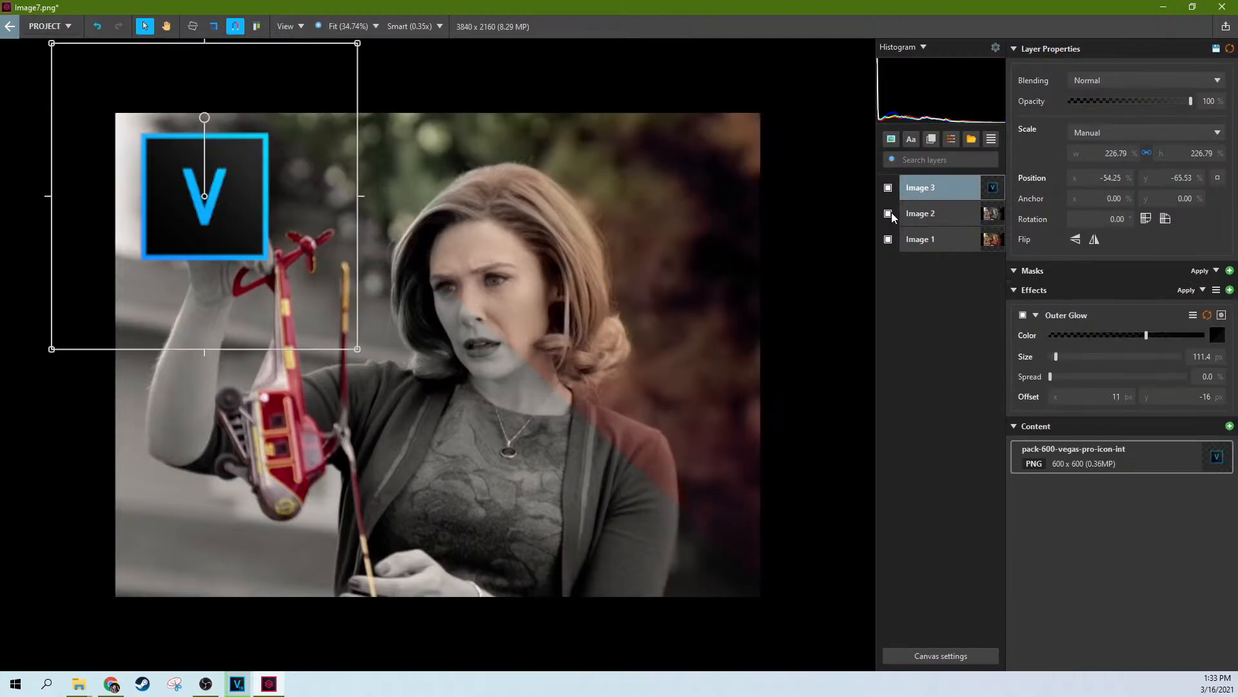
left_click(1023, 314)
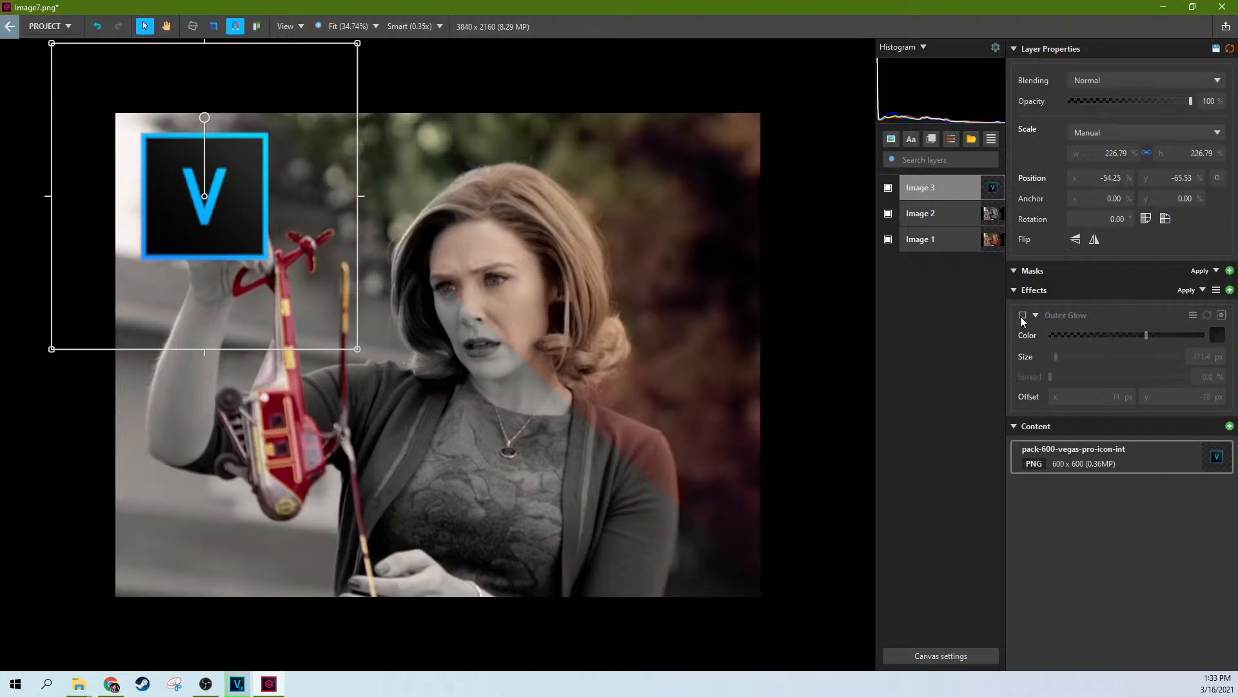
left_click(1023, 315)
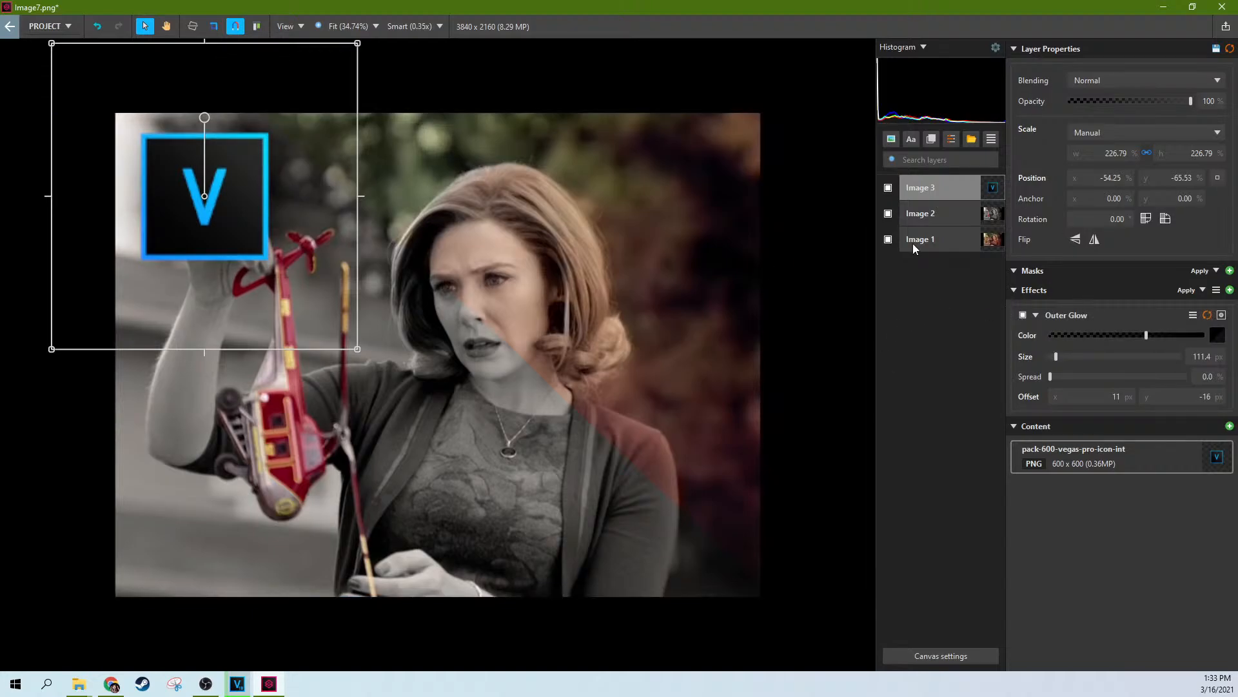
Compare the composite with the Image 2 and Image 1 layers hidden and shown, leaving both layers visible
left_click(895, 221)
left_click(889, 213)
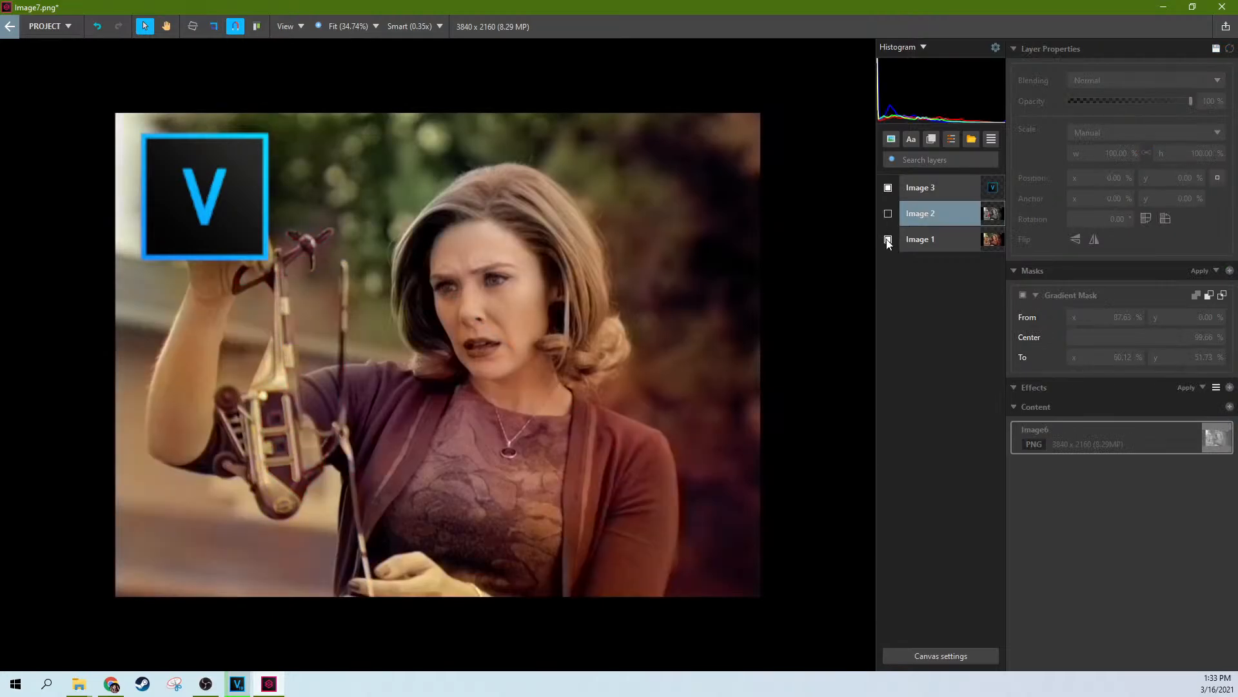
left_click(887, 239)
left_click(888, 240)
left_click(888, 214)
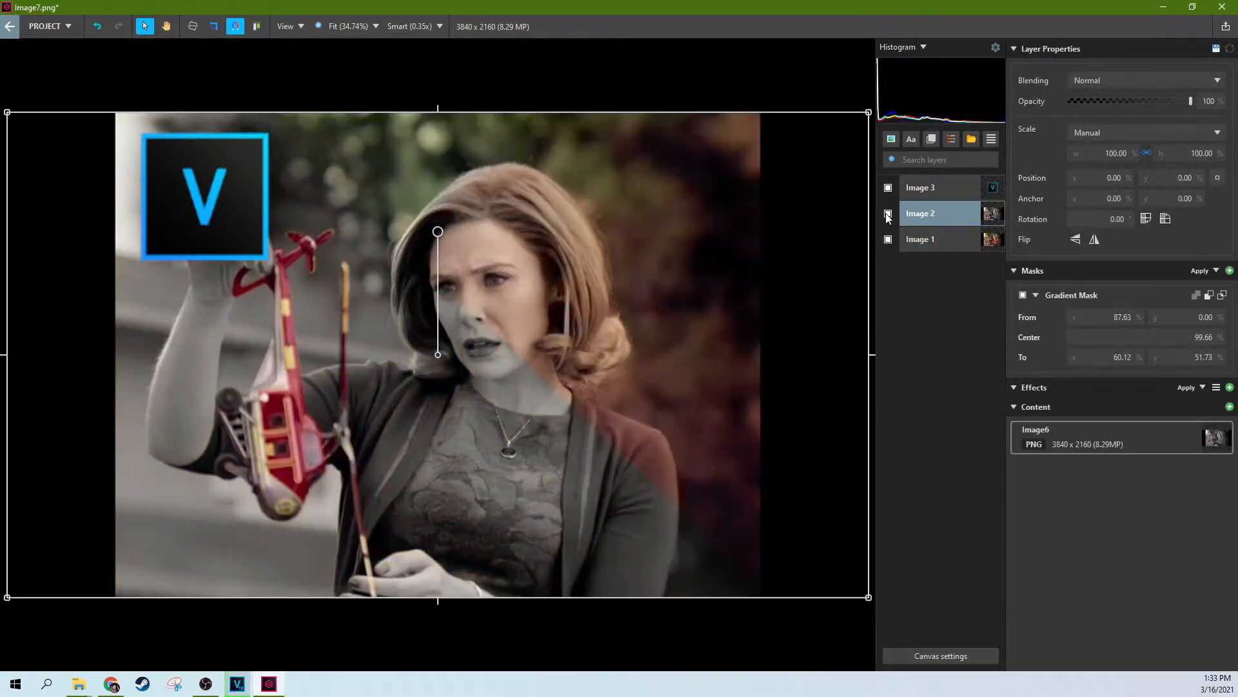
left_click(889, 214)
left_click(888, 214)
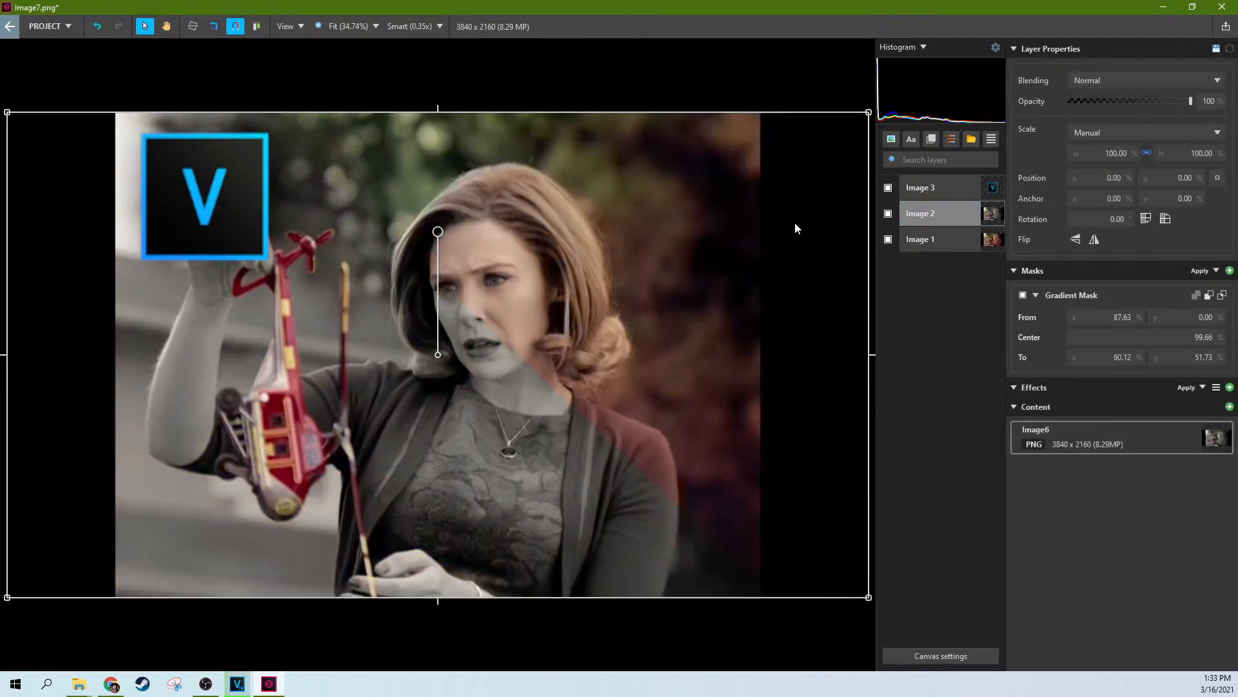
Minimize the image editor and check the progress of the wandavisionrecolorhighoverlaymov render in VEGAS Pro
left_click(1164, 7)
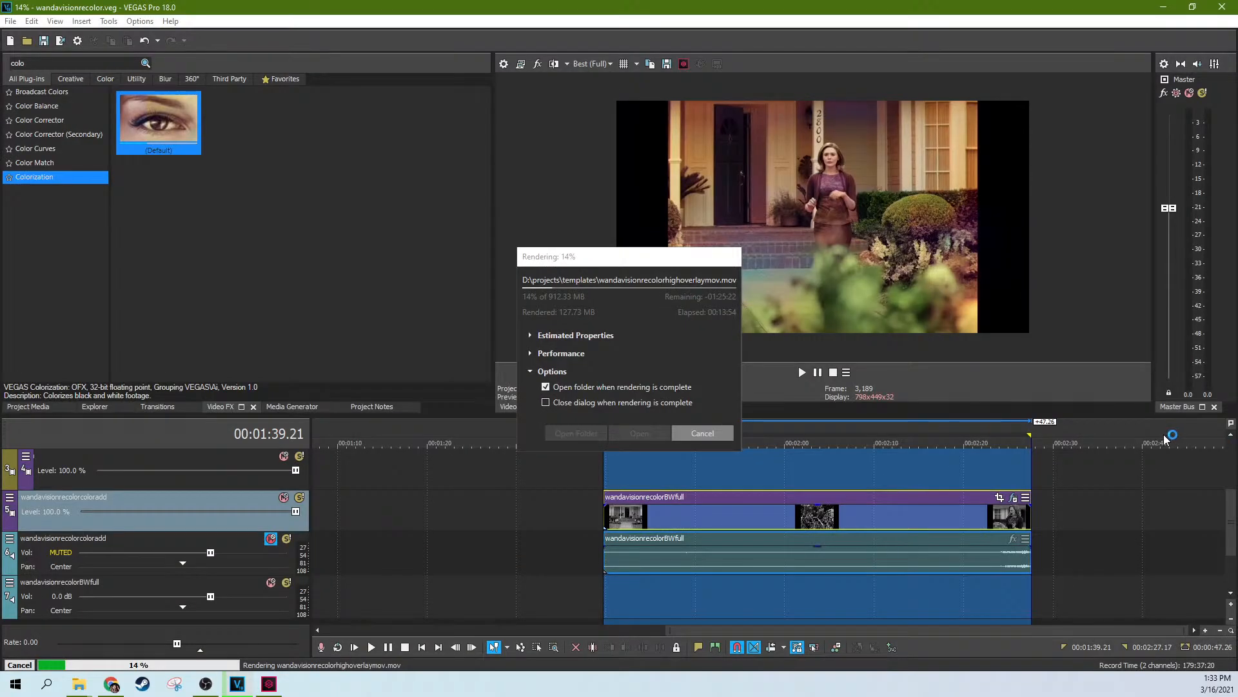
left_click(626, 325)
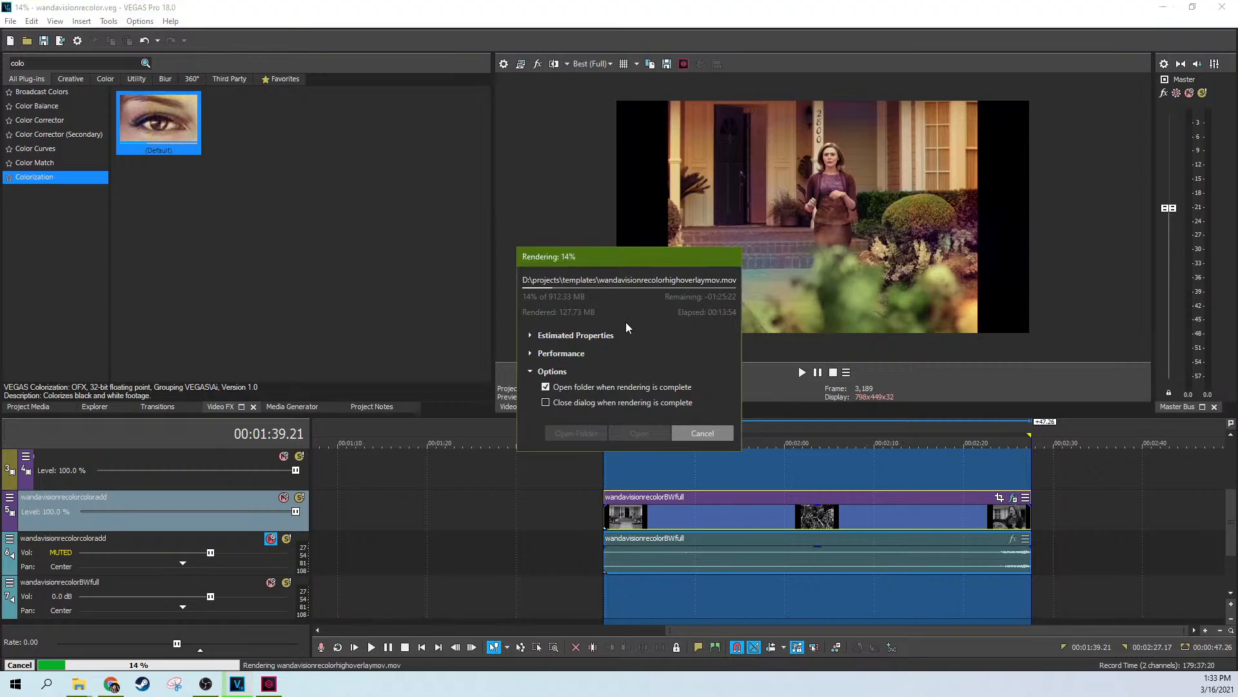
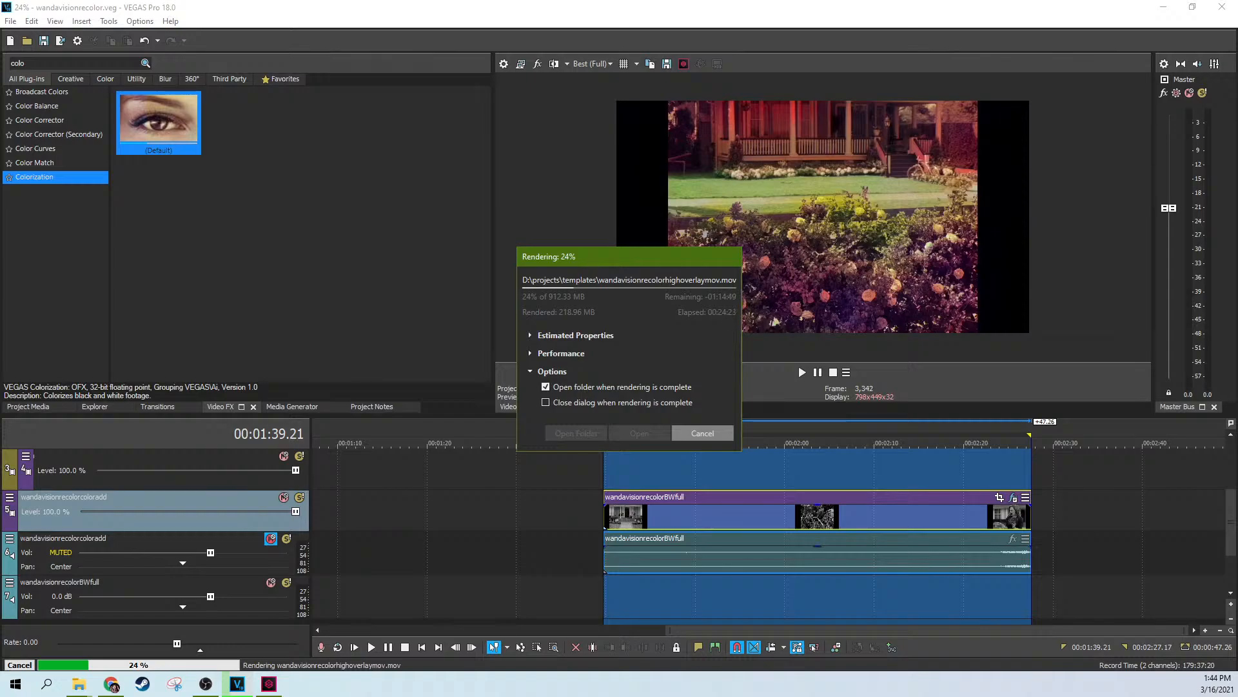
key("alt+Tab")
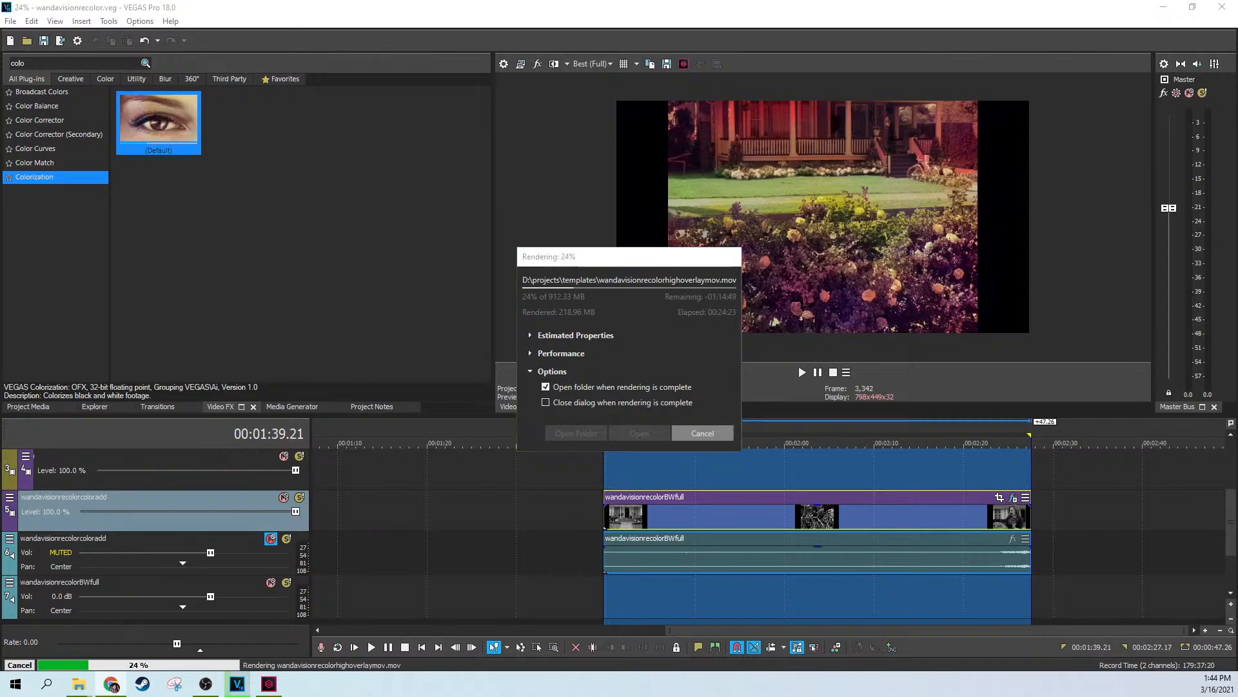